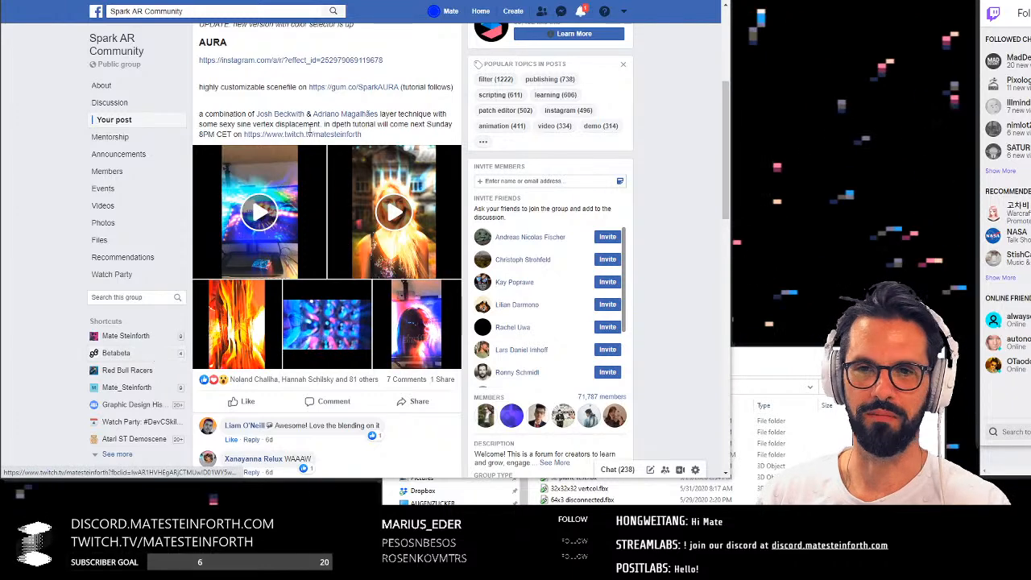
Switch from the browser to the untitled Spark AR Studio project and reposition its window clear of other windows
{"action": "mouse_move", "coordinate": [299, 119]}
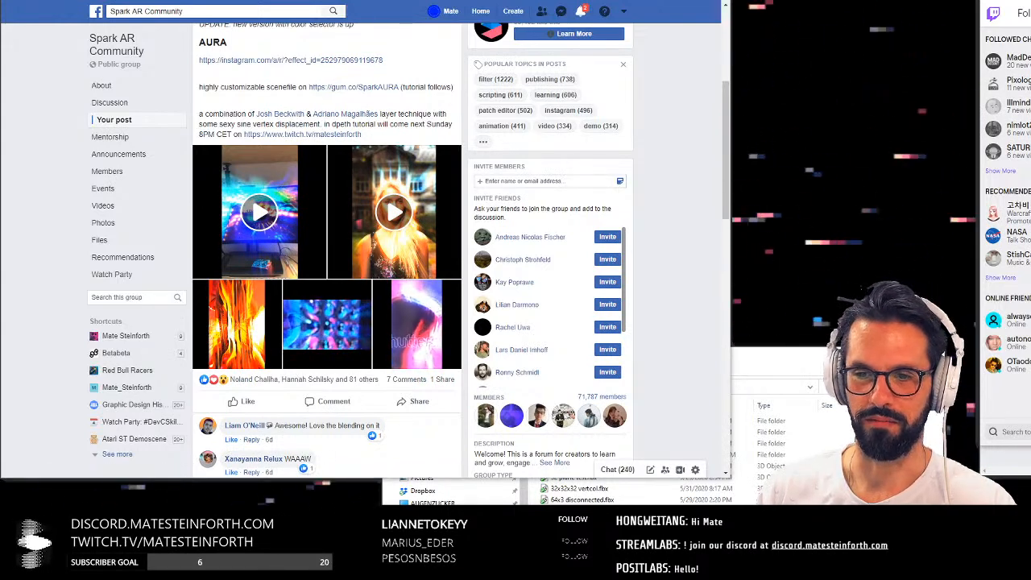
{"action": "left_click", "coordinate": [759, 365]}
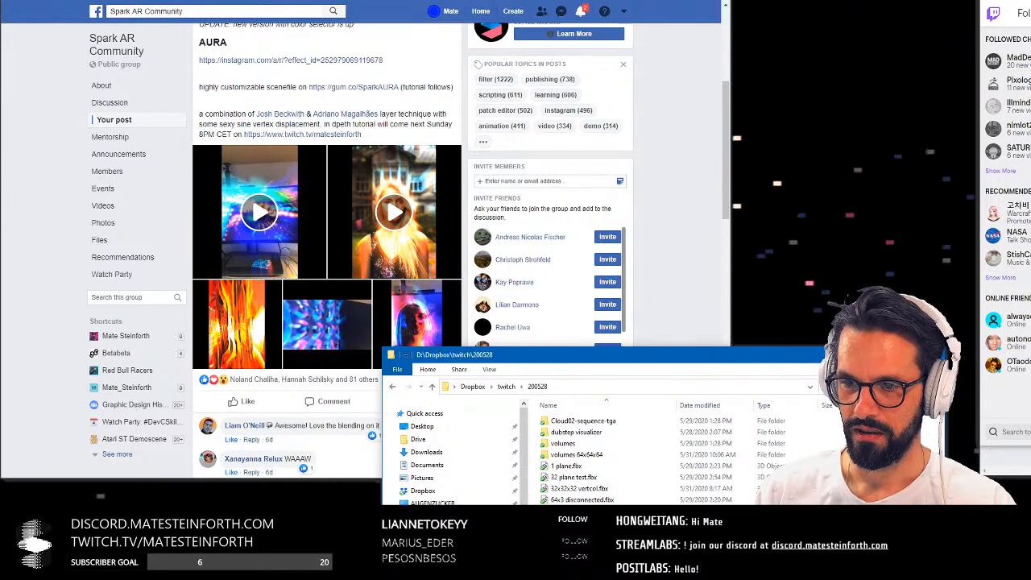
{"action": "left_click", "coordinate": [576, 577]}
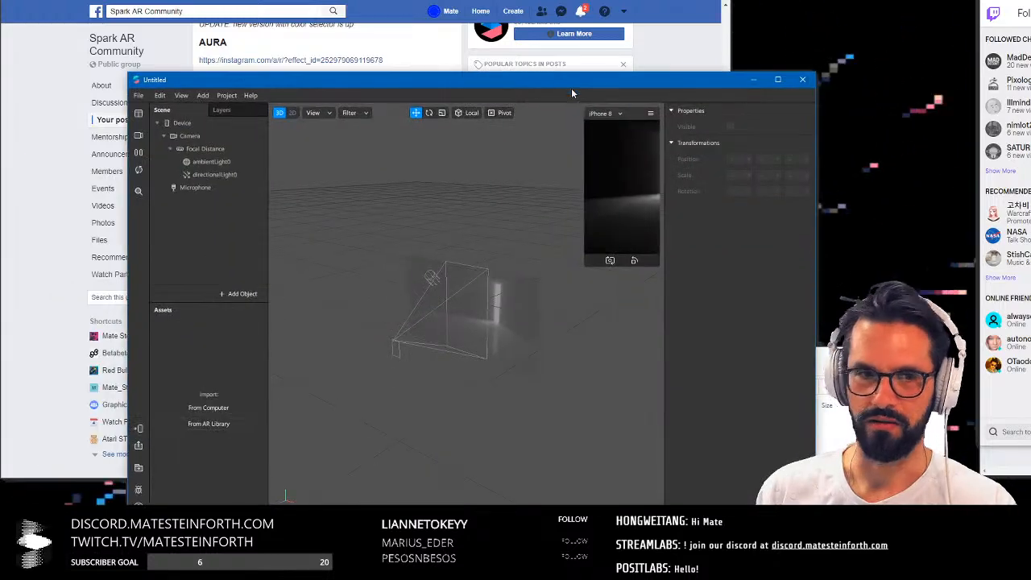
{"action": "left_click", "coordinate": [629, 2]}
{"action": "left_click", "coordinate": [668, 2]}
{"action": "left_click_drag", "start_coordinate": [647, 78], "coordinate": [565, 24]}
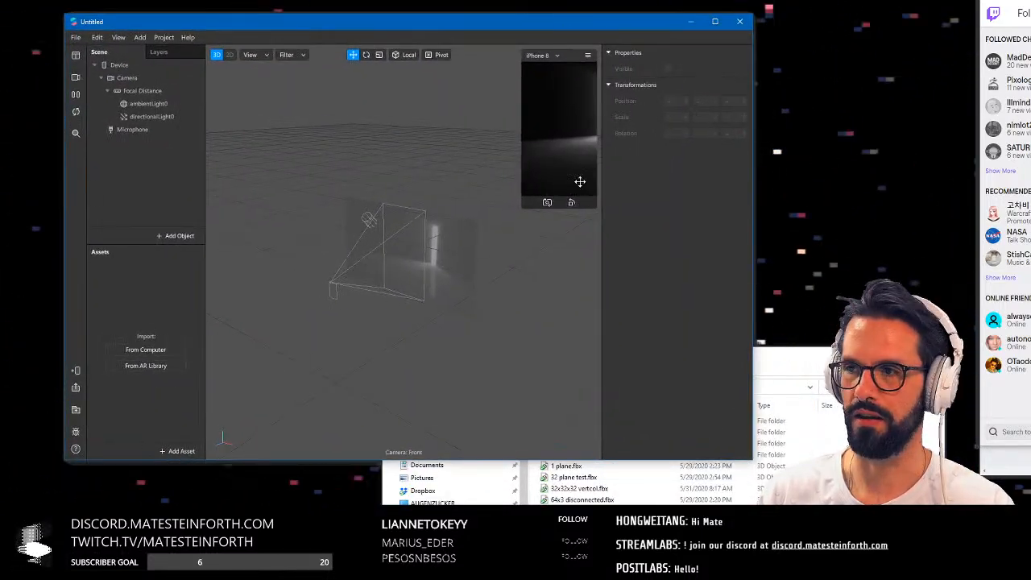
In File Explorer, browse to the Aura folder inside Dropbox\Spark AR
{"action": "left_click_drag", "start_coordinate": [797, 362], "coordinate": [819, 370]}
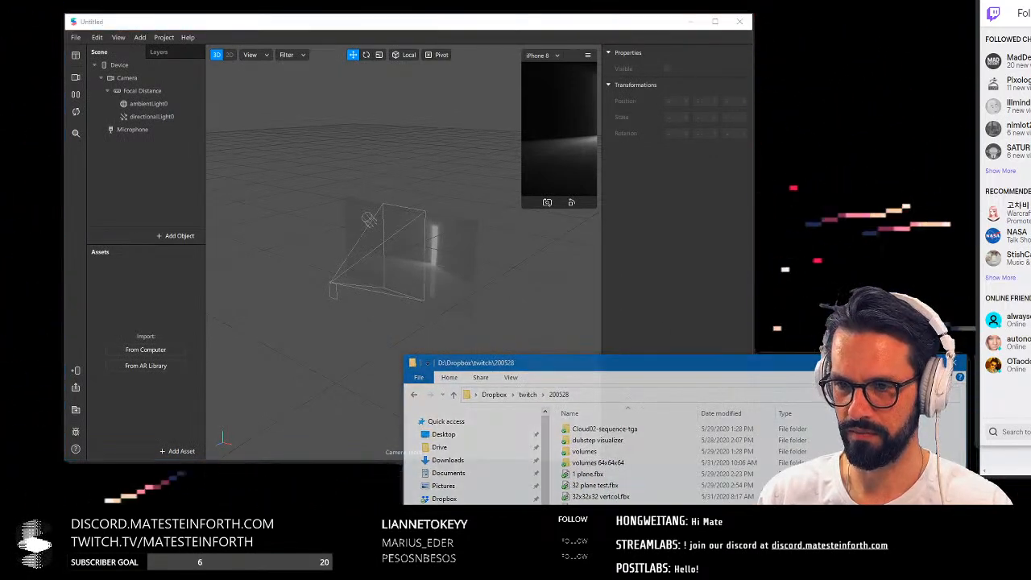
{"action": "left_click_drag", "start_coordinate": [646, 352], "coordinate": [646, 404]}
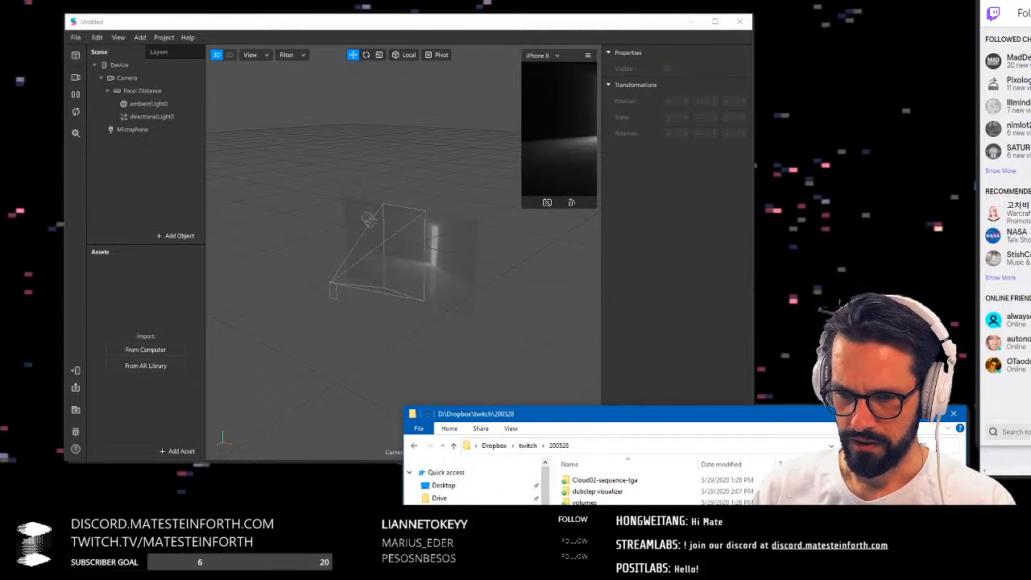
{"action": "scroll", "coordinate": [472, 483], "scroll_direction": "down", "scroll_amount": 1}
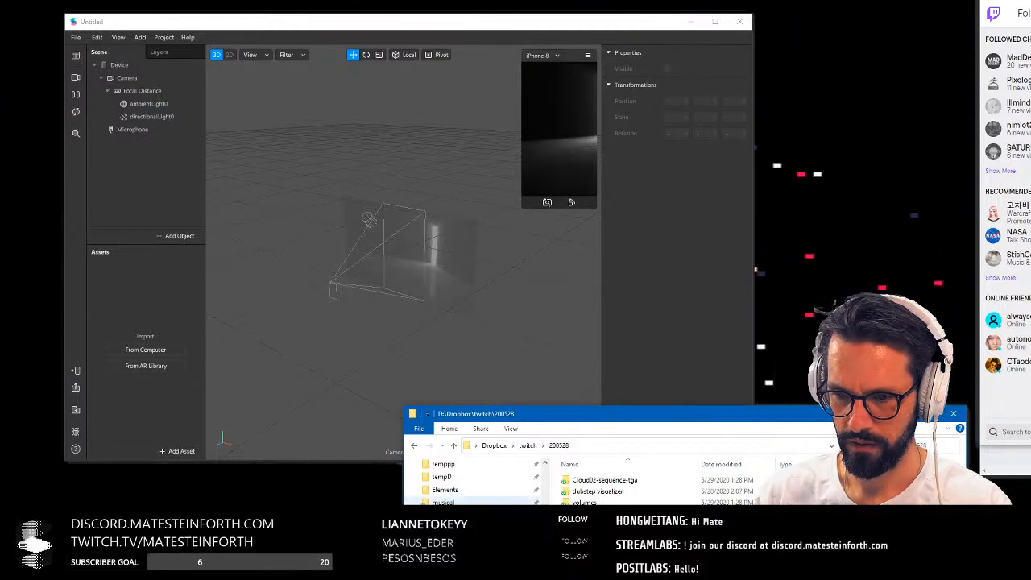
{"action": "scroll", "coordinate": [472, 483], "scroll_direction": "down", "scroll_amount": 2}
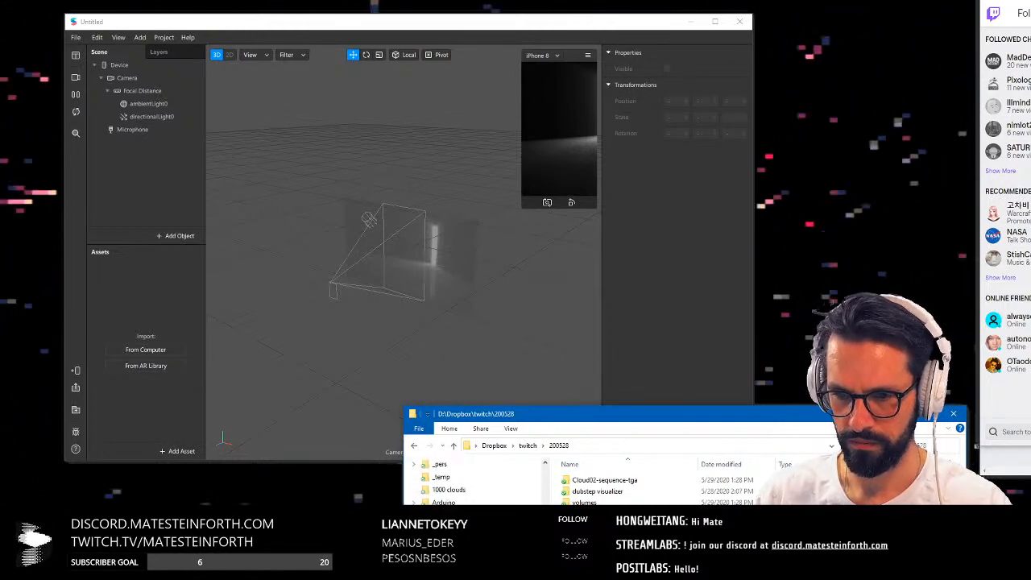
{"action": "double_click", "coordinate": [610, 490]}
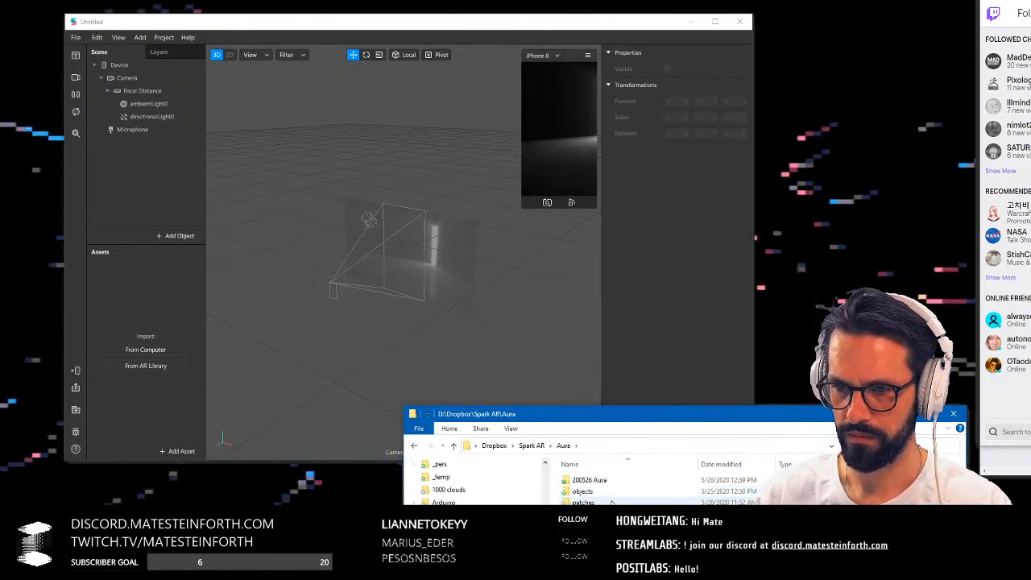
Open the project file 200526 Aura.arexport from D:\Dropbox\Spark AR\Aura in Spark AR Studio
{"action": "left_click", "coordinate": [73, 39]}
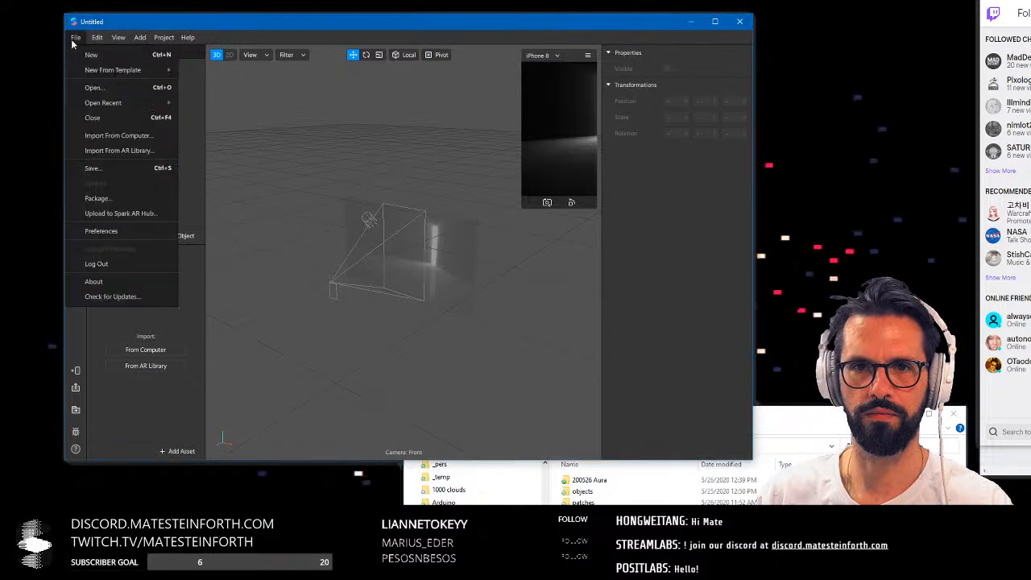
{"action": "left_click", "coordinate": [101, 88]}
{"action": "left_click_drag", "start_coordinate": [870, 414], "coordinate": [1030, 405]}
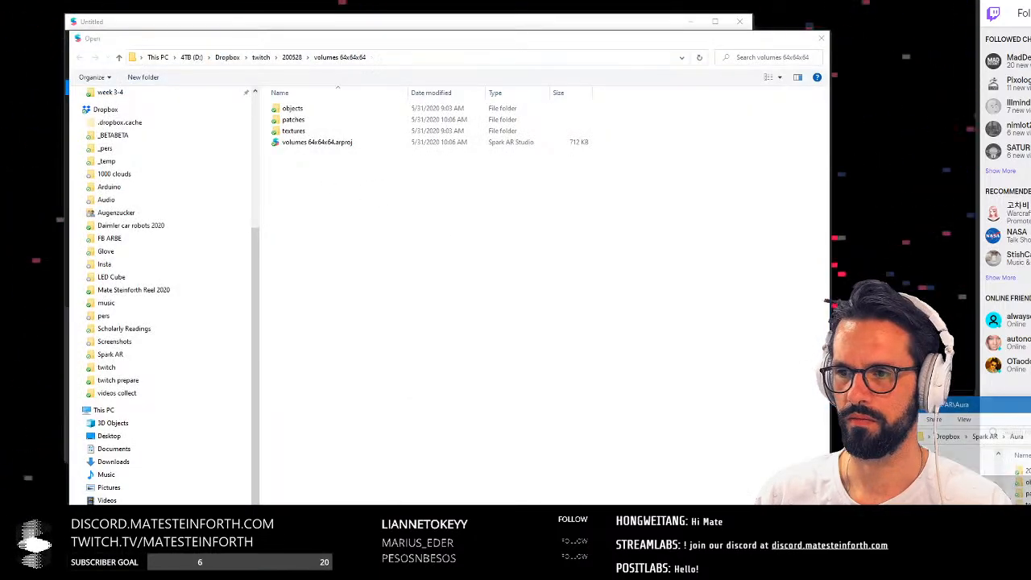
{"action": "left_click", "coordinate": [442, 57]}
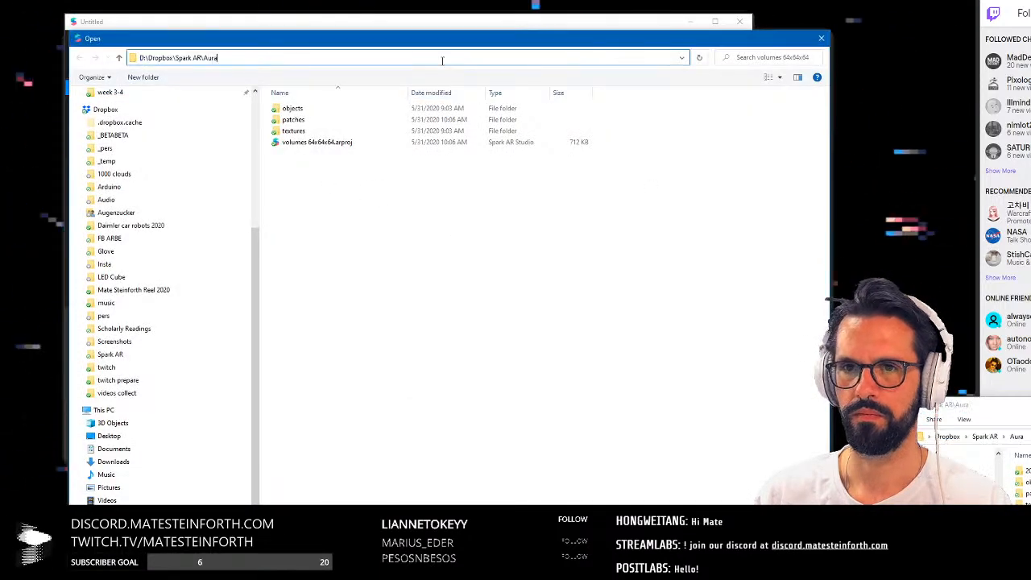
{"action": "key", "text": "Return"}
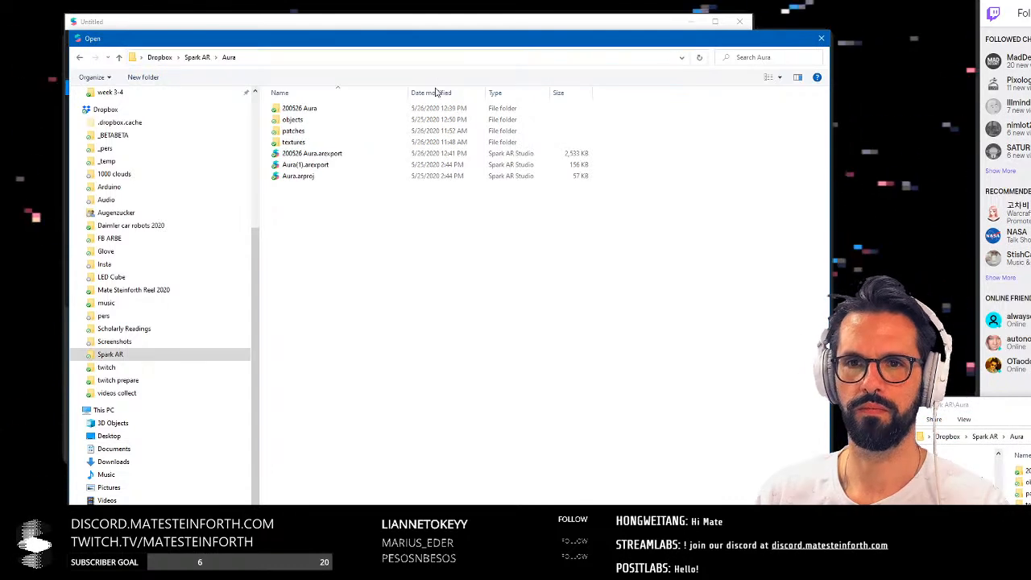
{"action": "double_click", "coordinate": [339, 154]}
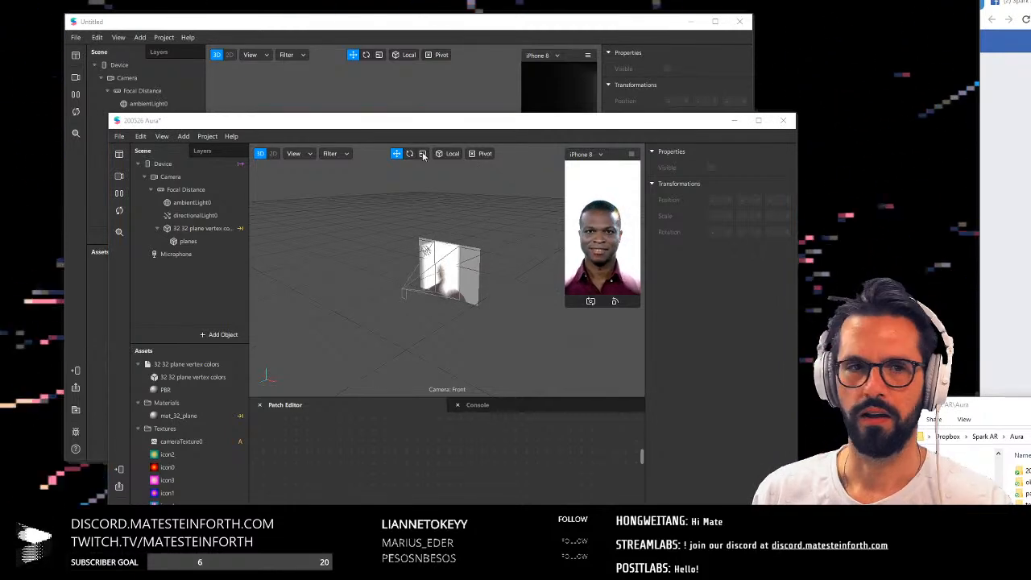
Close the untitled project, reposition the Aura project window and enlarge its simulator preview
{"action": "left_click", "coordinate": [750, 17]}
{"action": "left_click_drag", "start_coordinate": [572, 123], "coordinate": [558, 33]}
{"action": "left_click_drag", "start_coordinate": [553, 215], "coordinate": [439, 406]}
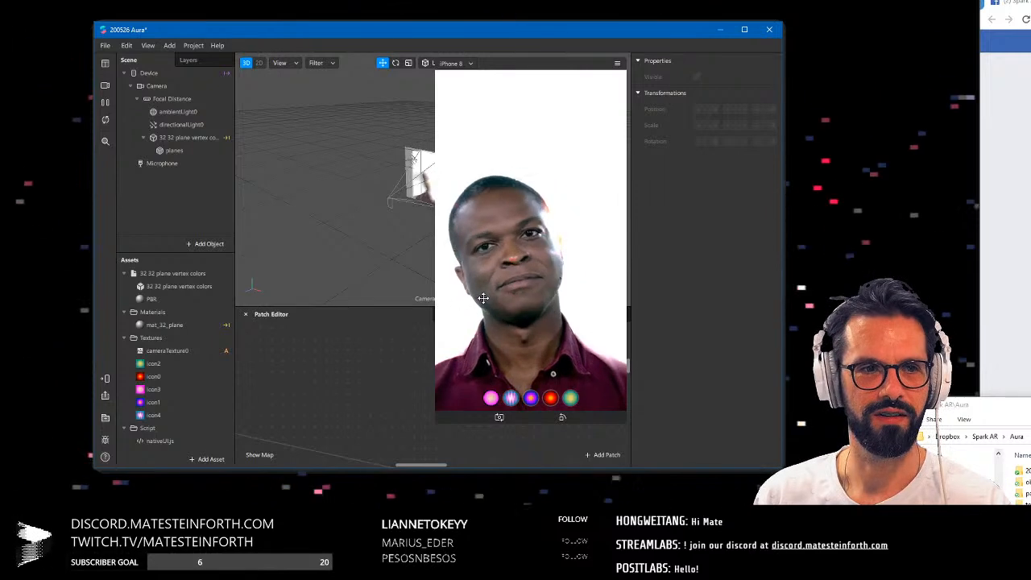
Try OBS-Camera as the simulator feed with a larger preview, switch the feed to Snap Camera, and clear away the other windows
{"action": "left_click", "coordinate": [105, 85]}
{"action": "left_click", "coordinate": [206, 139]}
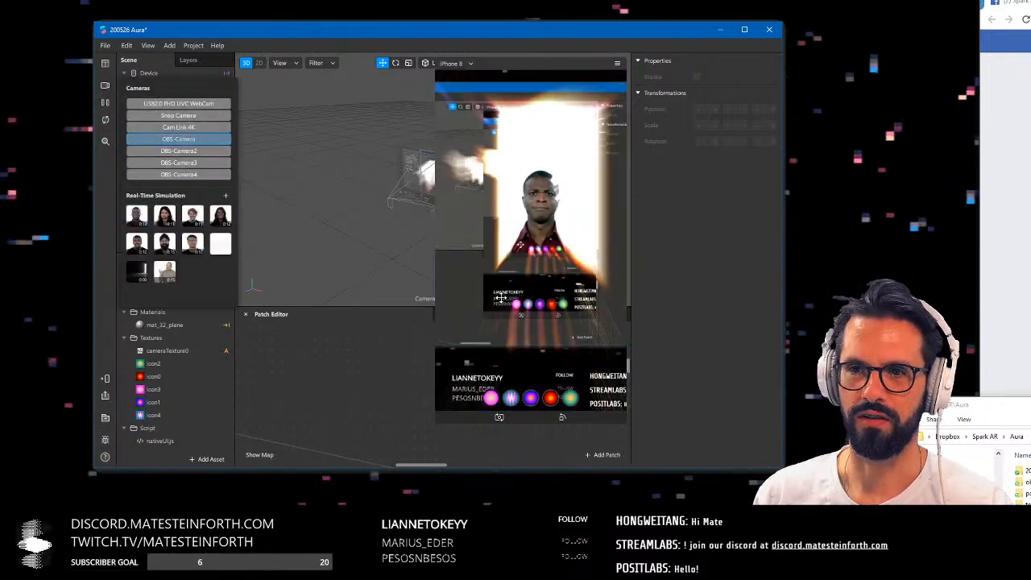
{"action": "left_click_drag", "start_coordinate": [436, 423], "coordinate": [330, 424]}
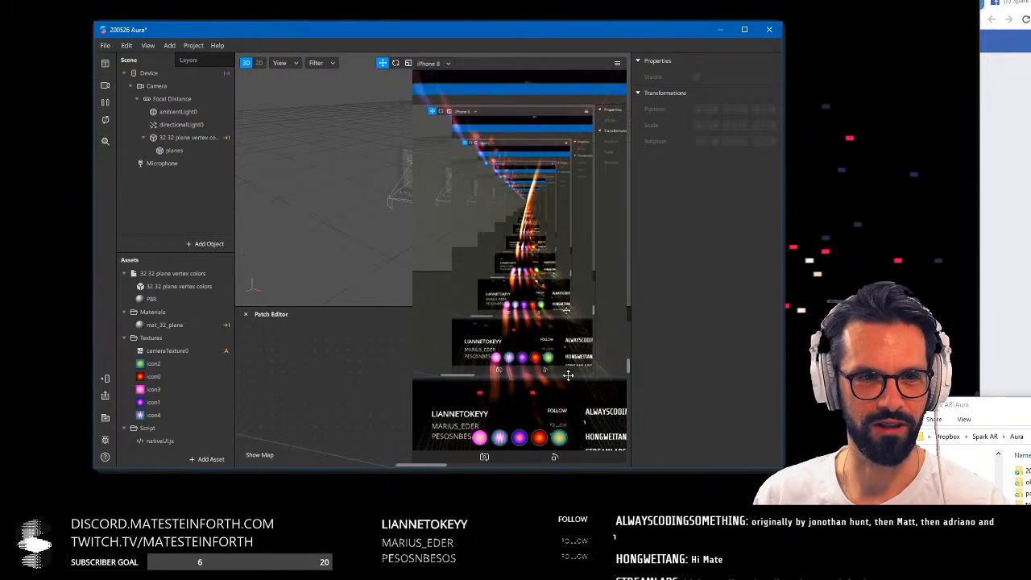
{"action": "left_click", "coordinate": [105, 85]}
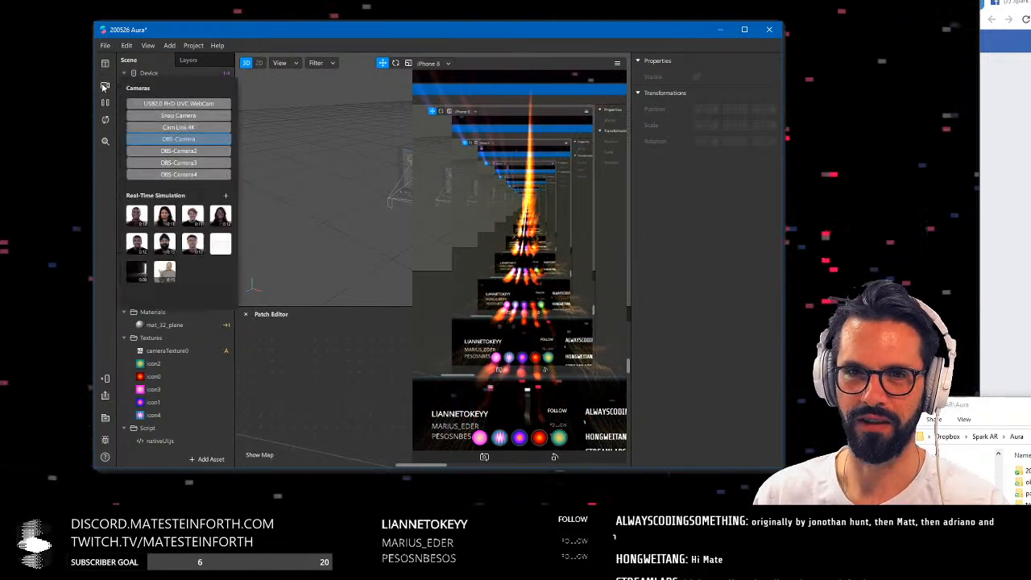
{"action": "left_click", "coordinate": [188, 117]}
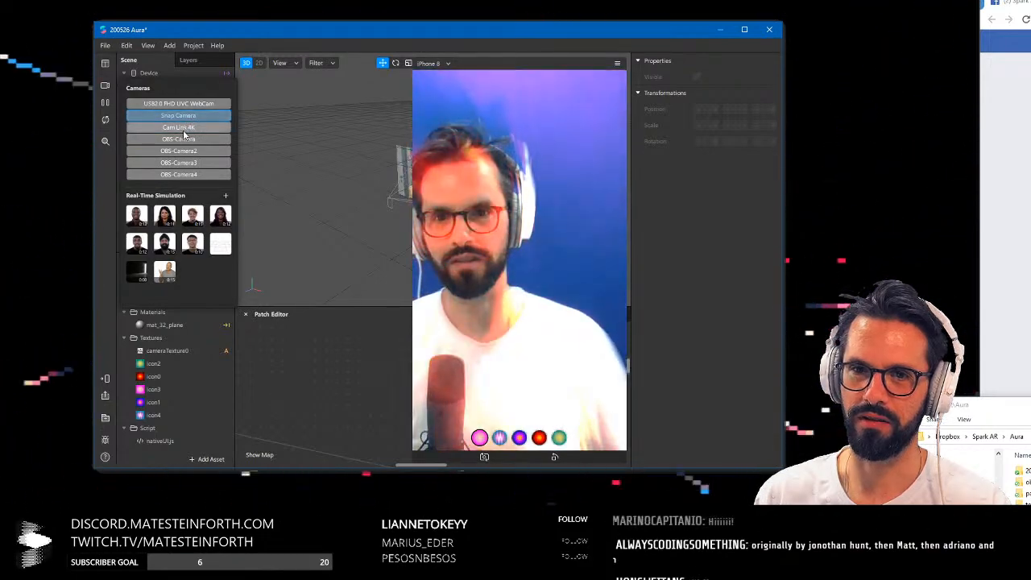
{"action": "left_click", "coordinate": [104, 85]}
{"action": "left_click", "coordinate": [104, 85]}
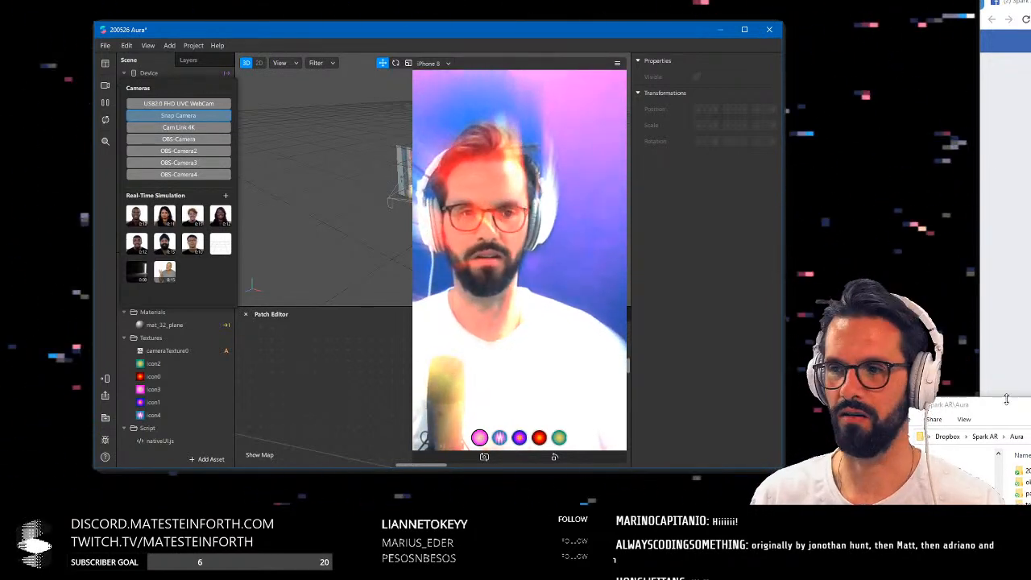
{"action": "left_click", "coordinate": [985, 322]}
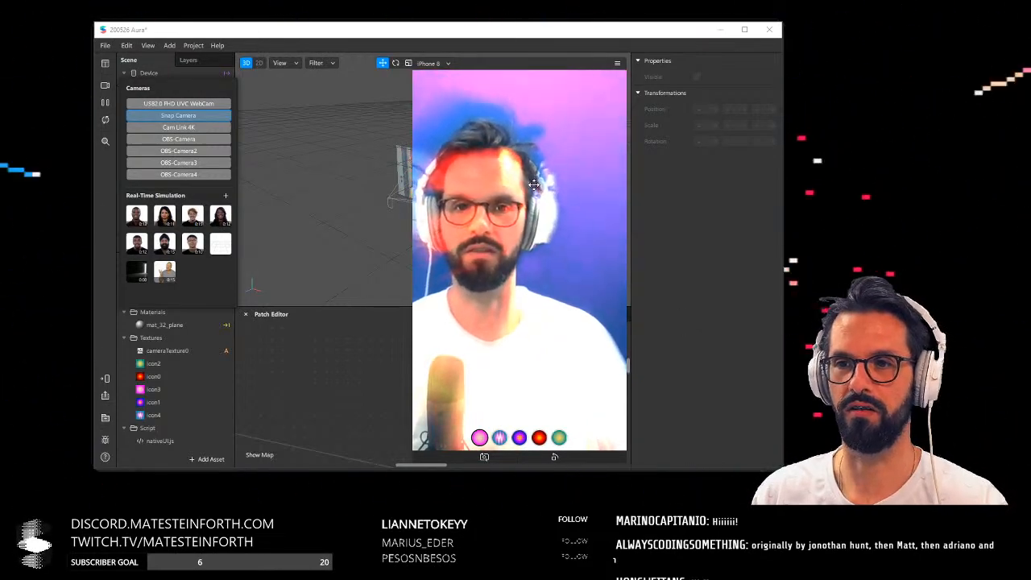
Compare the Aura effect's colour presets on the live camera feed, finishing with the pink preset
{"action": "left_click", "coordinate": [542, 438]}
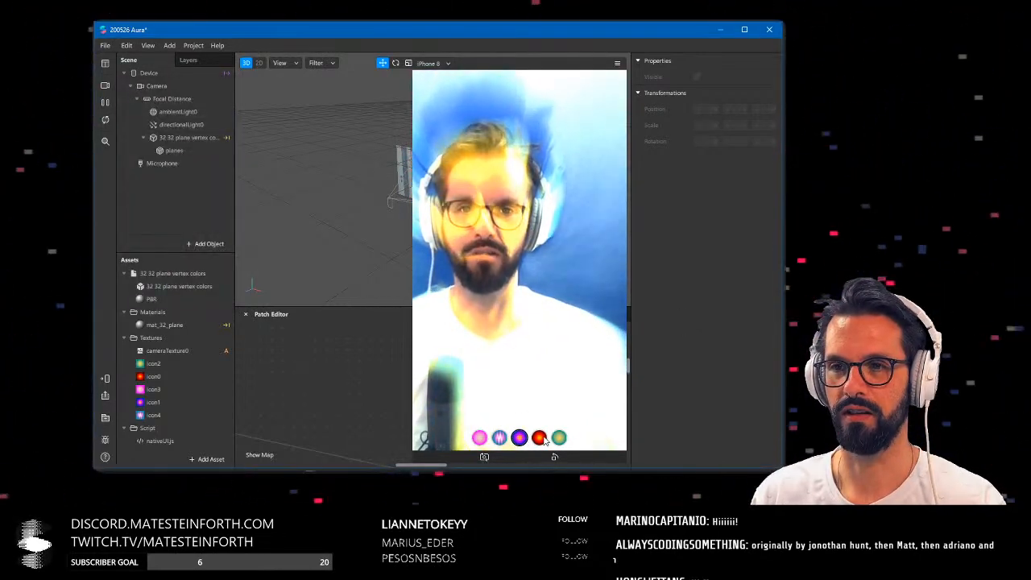
{"action": "left_click", "coordinate": [559, 438]}
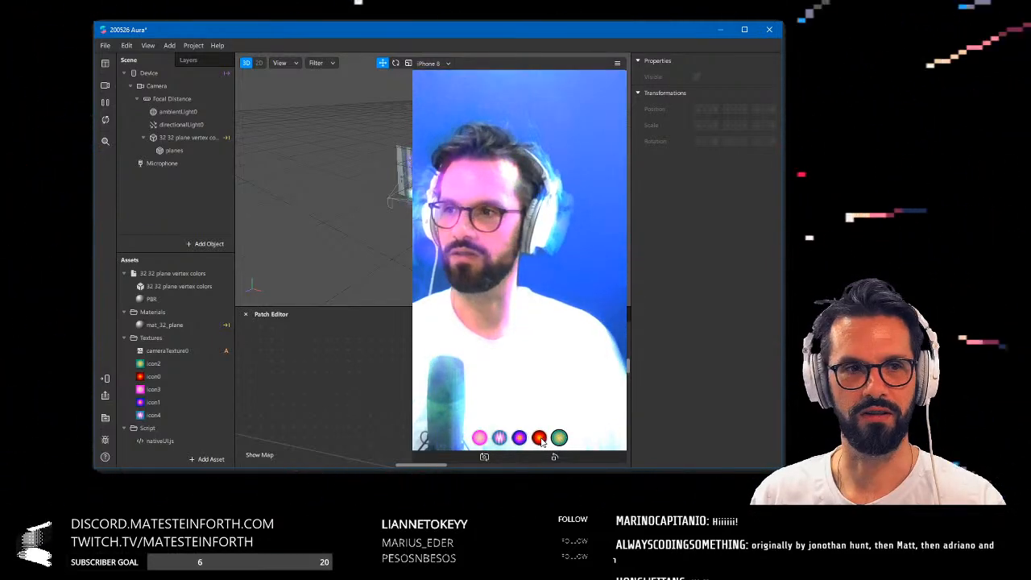
{"action": "left_click", "coordinate": [541, 441]}
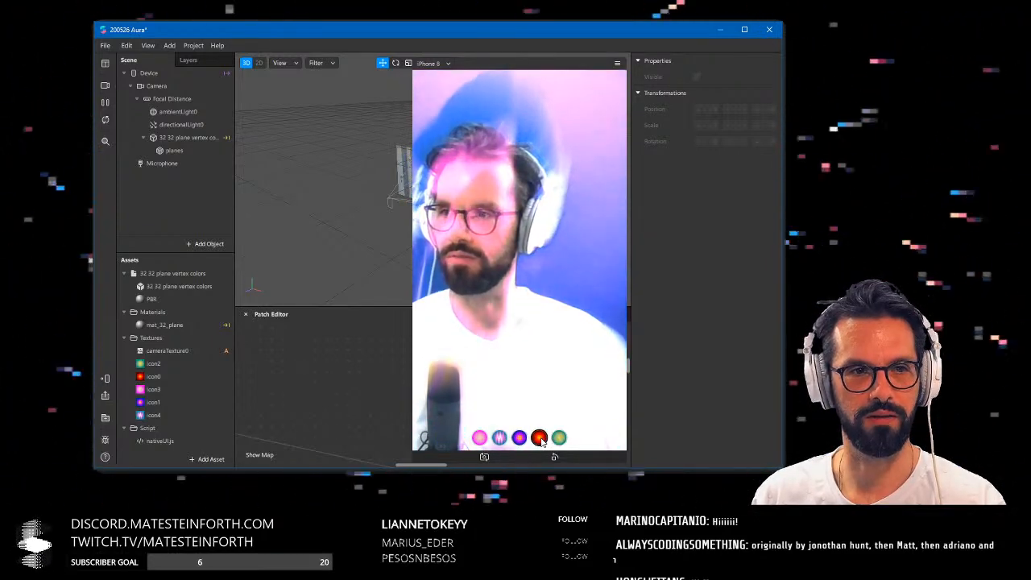
{"action": "left_click", "coordinate": [500, 439]}
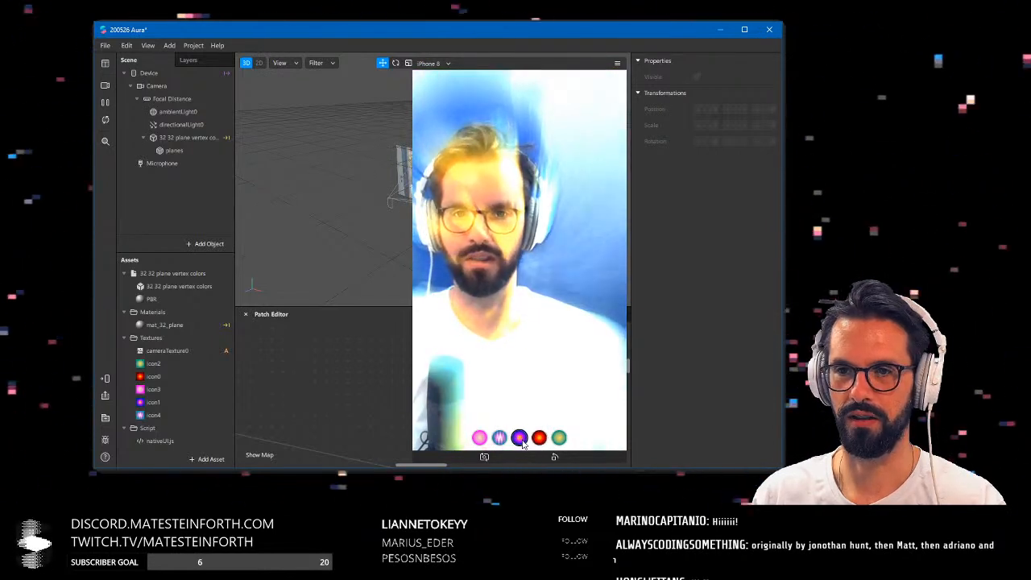
{"action": "left_click", "coordinate": [479, 438]}
Shrink the simulator preview, minimize the Aura project, create a new blank project and enlarge its window
{"action": "left_click_drag", "start_coordinate": [416, 459], "coordinate": [453, 389]}
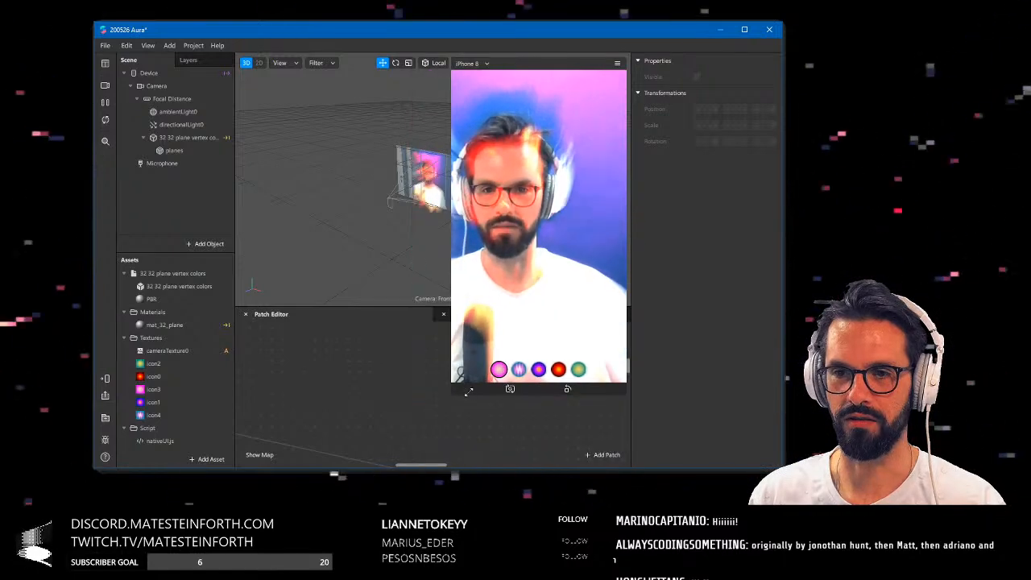
{"action": "left_click_drag", "start_coordinate": [648, 30], "coordinate": [704, 34]}
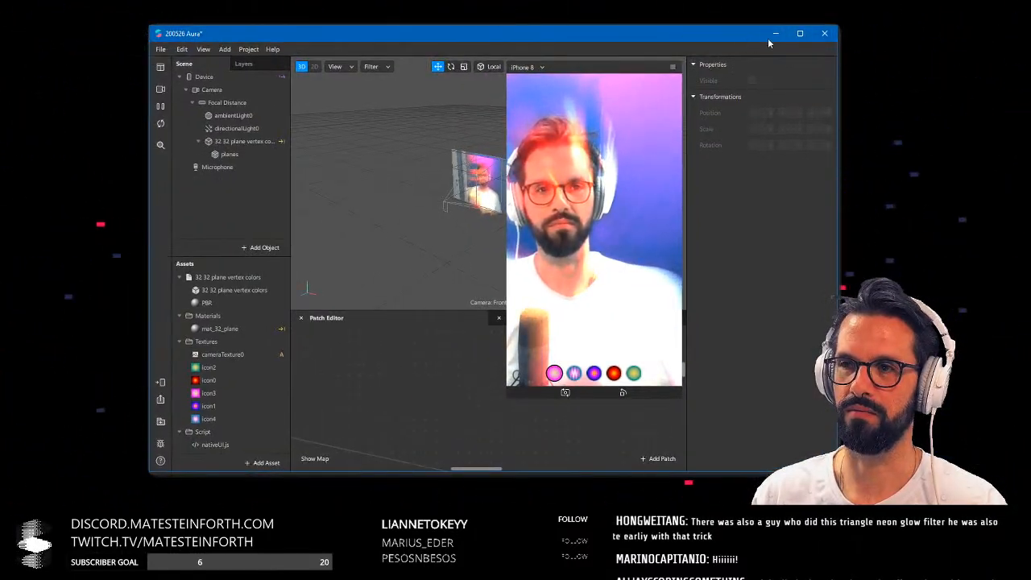
{"action": "left_click", "coordinate": [776, 33]}
{"action": "left_click", "coordinate": [337, 241]}
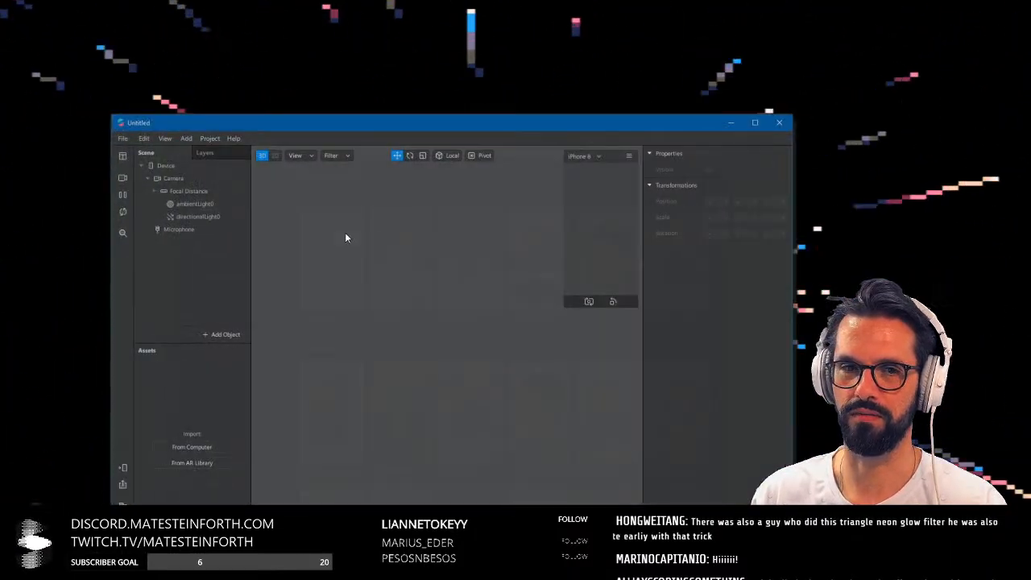
{"action": "left_click_drag", "start_coordinate": [369, 119], "coordinate": [375, 23]}
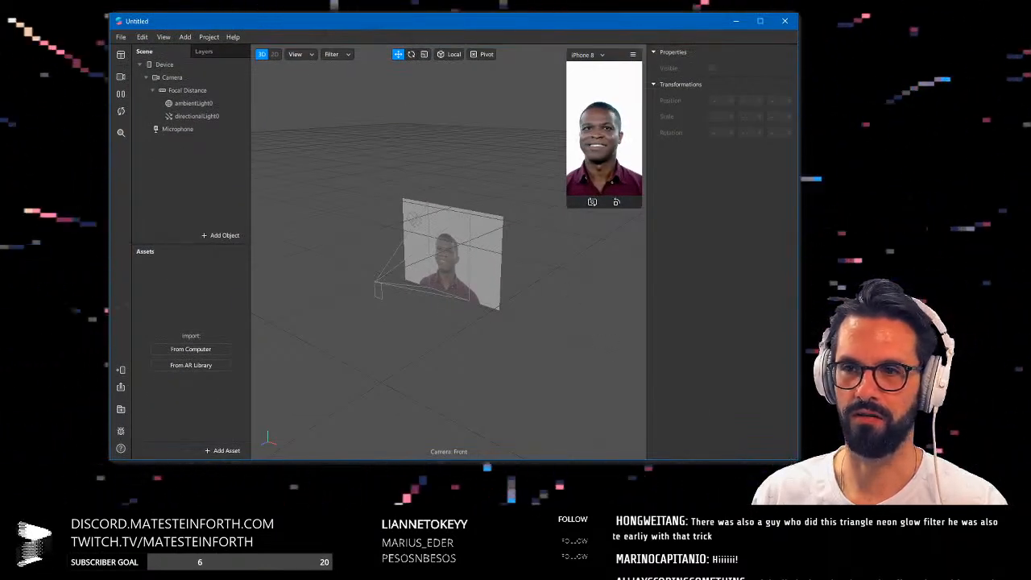
{"action": "left_click_drag", "start_coordinate": [797, 460], "coordinate": [885, 560]}
Add a 3D plane to the scene under the focal distance
{"action": "left_click", "coordinate": [163, 37]}
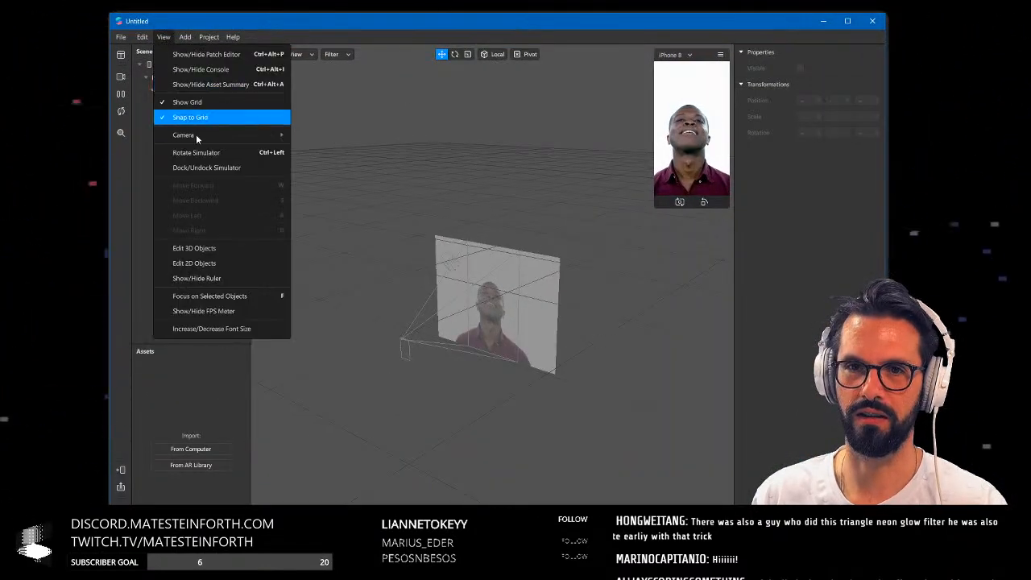
{"action": "mouse_move", "coordinate": [185, 37]}
{"action": "mouse_move", "coordinate": [222, 73]}
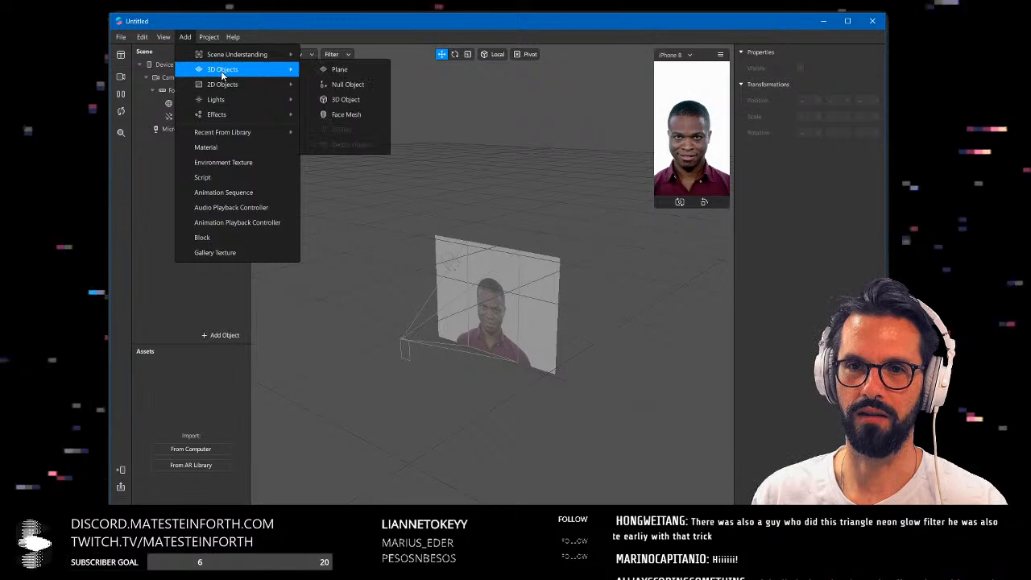
{"action": "left_click", "coordinate": [340, 69]}
{"action": "scroll", "coordinate": [621, 211], "scroll_direction": "up", "scroll_amount": 5}
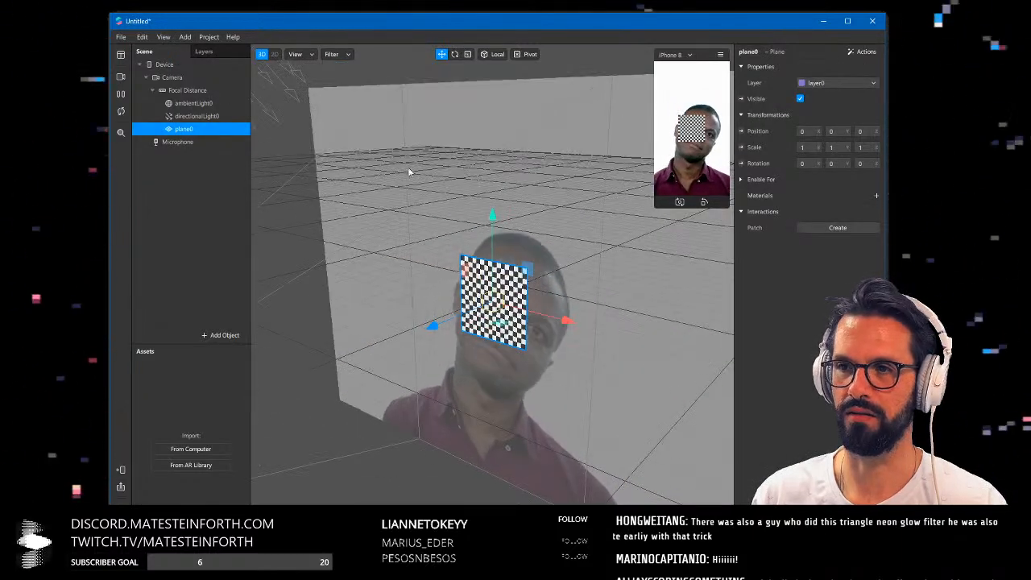
Scale the plane to about 2.67 in X and 4.85 in Y to cover the camera view
{"action": "key", "text": "r"}
{"action": "left_click_drag", "start_coordinate": [493, 223], "coordinate": [492, 145]}
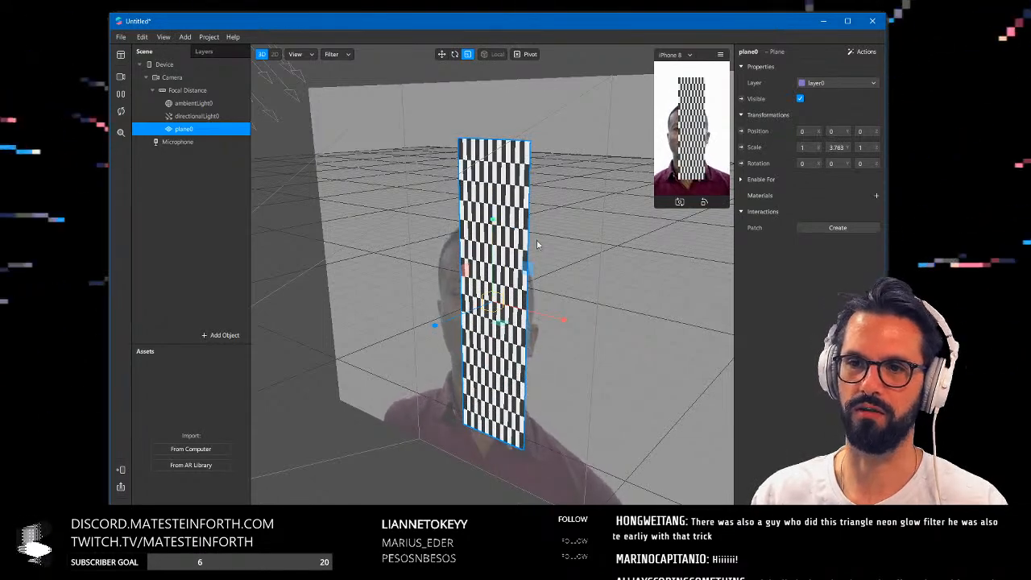
{"action": "left_click_drag", "start_coordinate": [563, 319], "coordinate": [713, 334]}
{"action": "left_click_drag", "start_coordinate": [492, 219], "coordinate": [491, 197]}
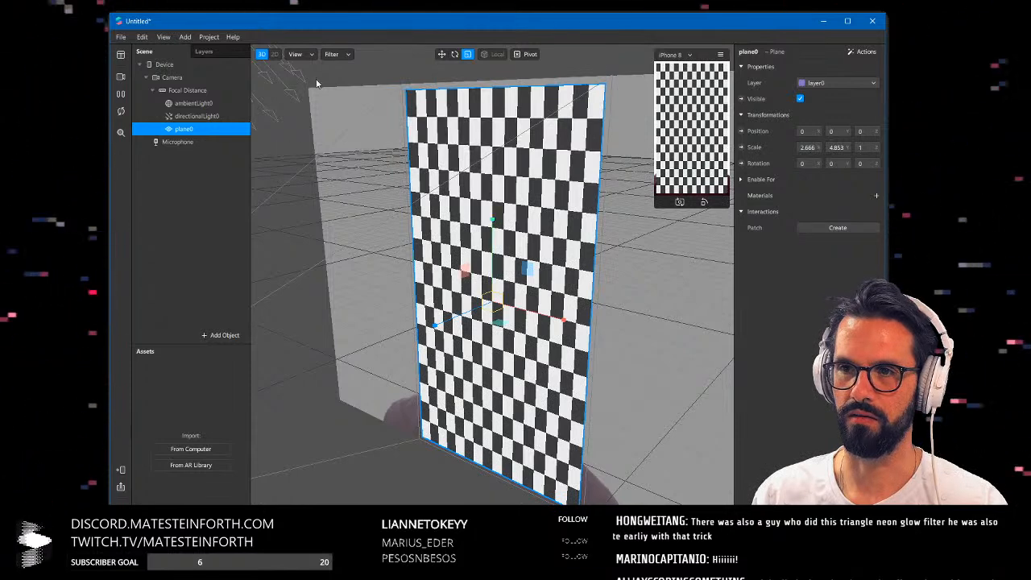
Create a new material on the plane and open the material's properties
{"action": "left_click", "coordinate": [877, 196]}
{"action": "left_click", "coordinate": [174, 377]}
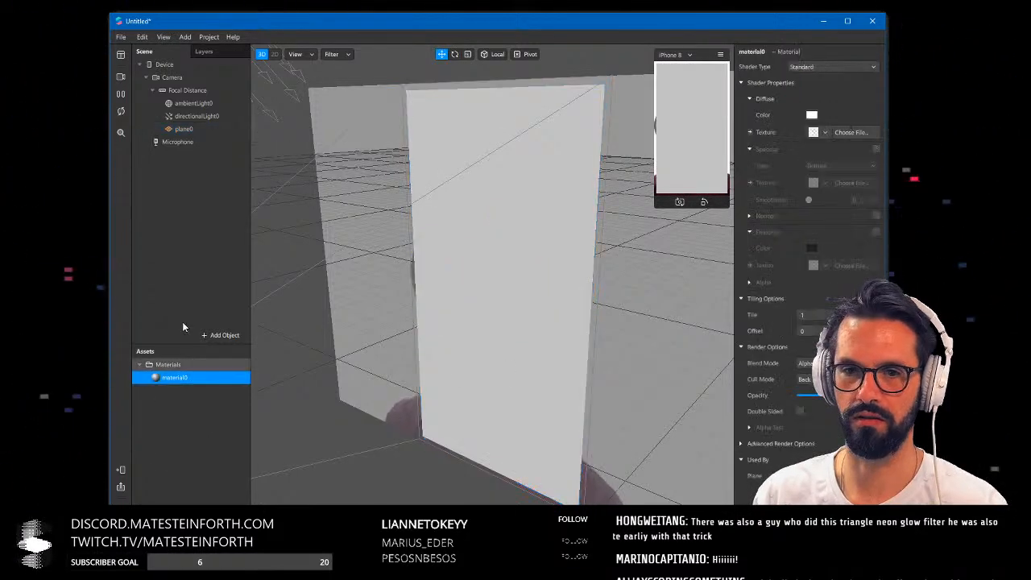
Extract the camera feed as a texture from the Camera object
{"action": "left_click", "coordinate": [187, 78]}
{"action": "left_click", "coordinate": [876, 147]}
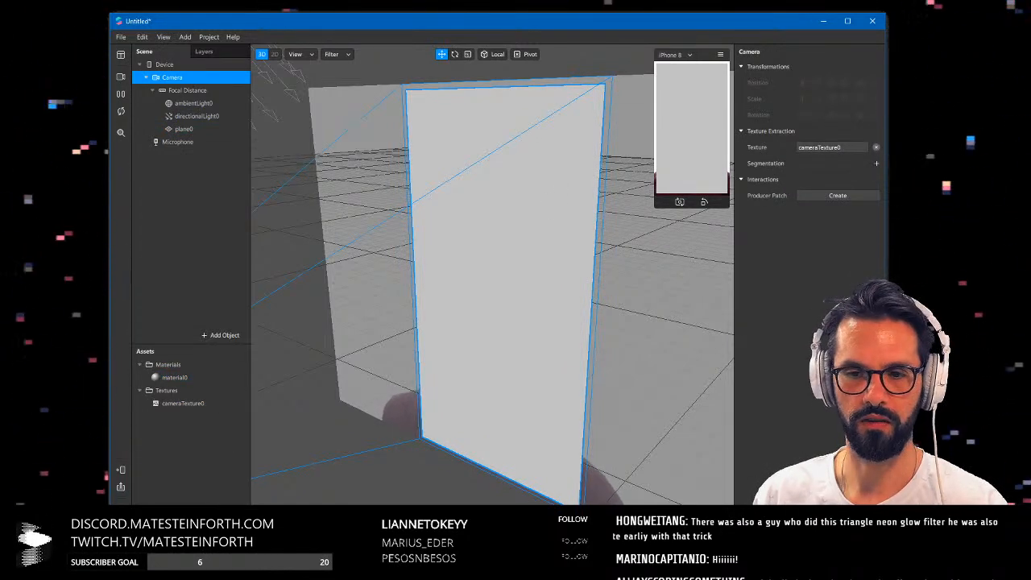
Set material0 to the Flat shader type with cameraTexture0 as its diffuse texture and the Add blend mode
{"action": "left_click", "coordinate": [196, 307]}
{"action": "double_click", "coordinate": [196, 308]}
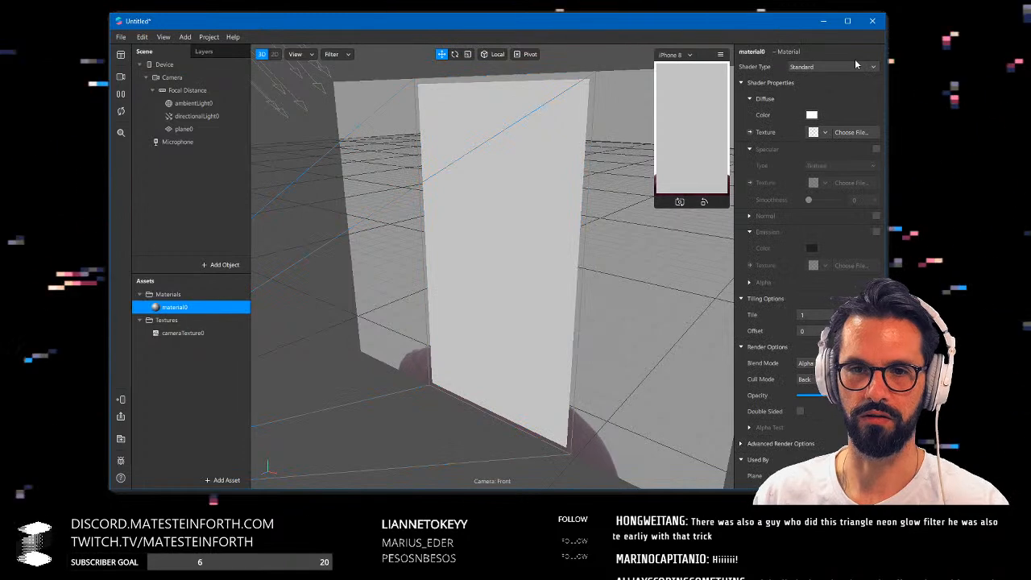
{"action": "left_click", "coordinate": [847, 66]}
{"action": "left_click", "coordinate": [836, 71]}
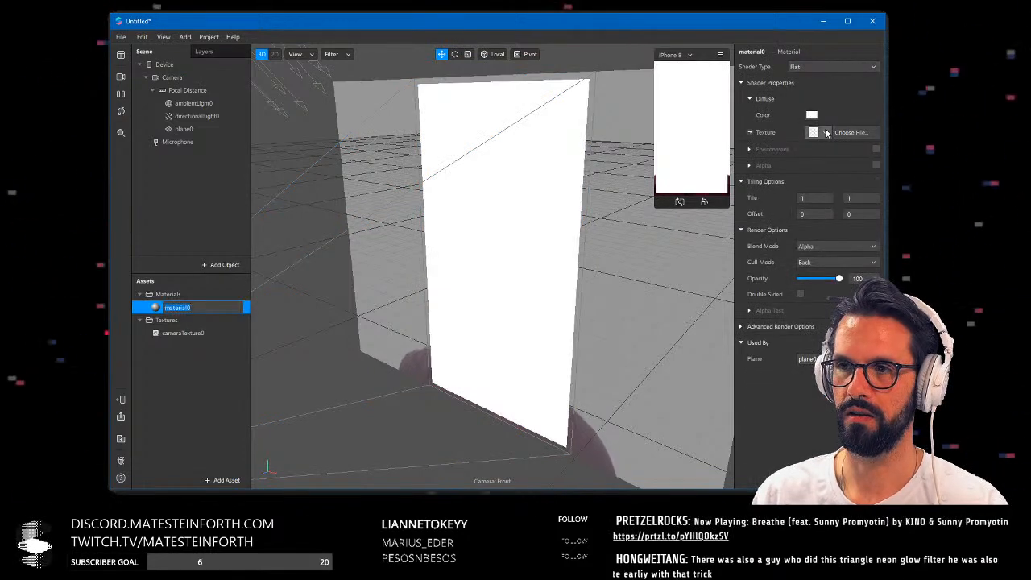
{"action": "left_click", "coordinate": [825, 132]}
{"action": "left_click", "coordinate": [824, 150]}
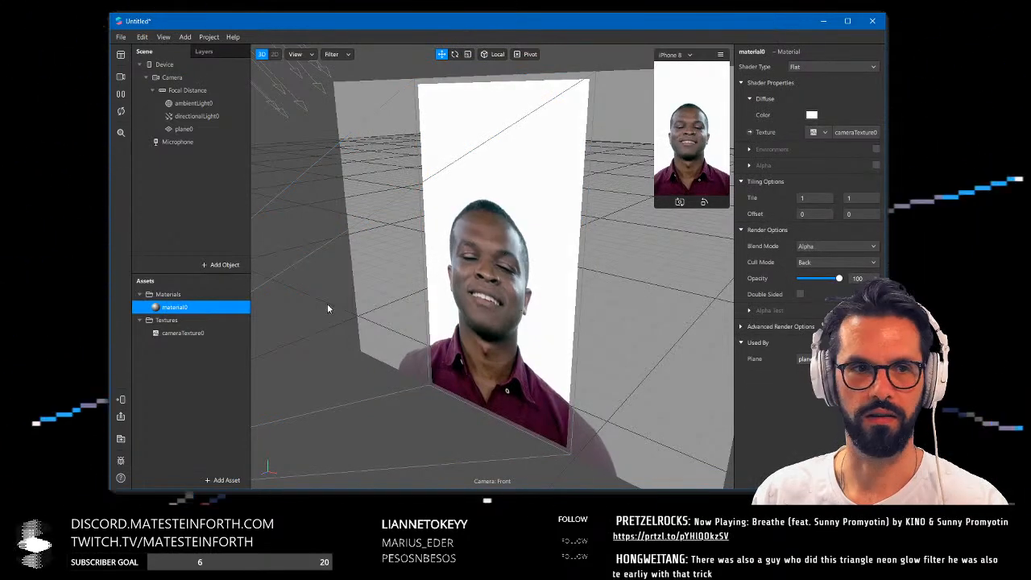
{"action": "left_click", "coordinate": [830, 245]}
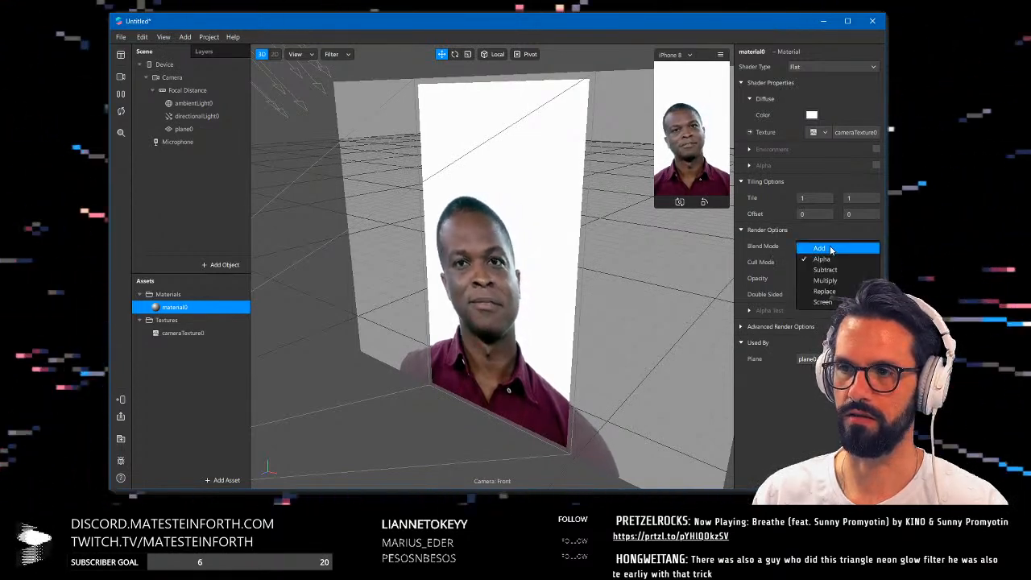
{"action": "left_click", "coordinate": [829, 248]}
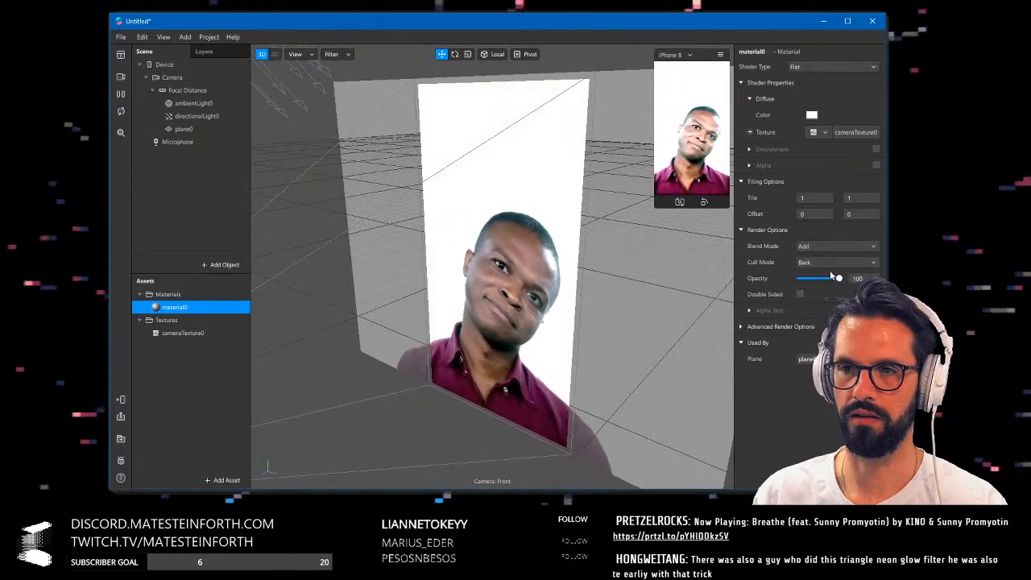
Duplicate the camera-textured plane repeatedly and offset the copies toward the camera, forming a nine-plane stack reaching about 0.115 in Z
{"action": "left_click", "coordinate": [508, 216]}
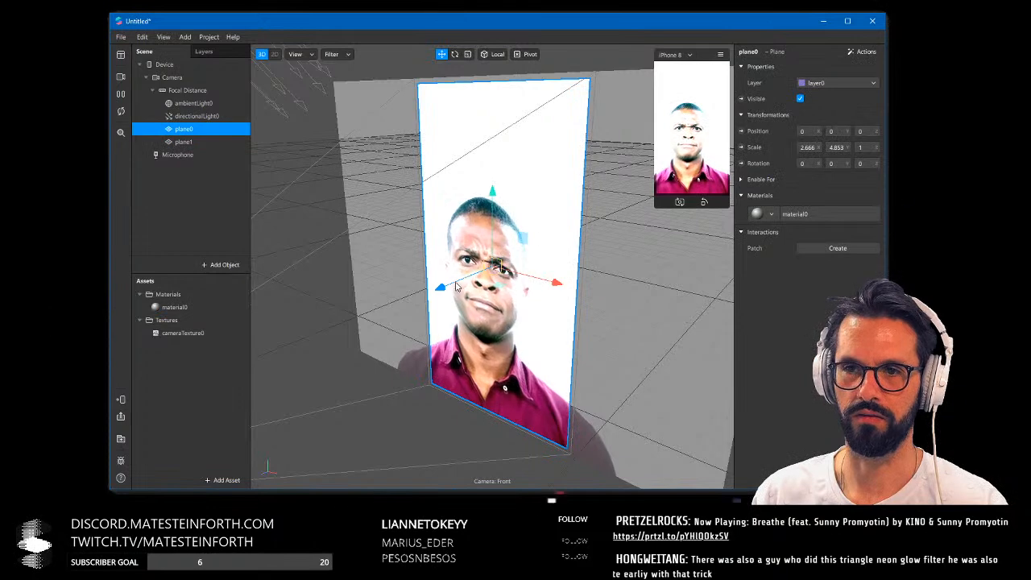
{"action": "key", "text": "ctrl+d"}
{"action": "left_click_drag", "start_coordinate": [449, 286], "coordinate": [394, 315]}
{"action": "key", "text": "ctrl+d"}
{"action": "key", "text": "ctrl+d"}
{"action": "key", "text": "ctrl+d"}
{"action": "key", "text": "ctrl+d"}
{"action": "key", "text": "ctrl+d"}
{"action": "key", "text": "ctrl+d"}
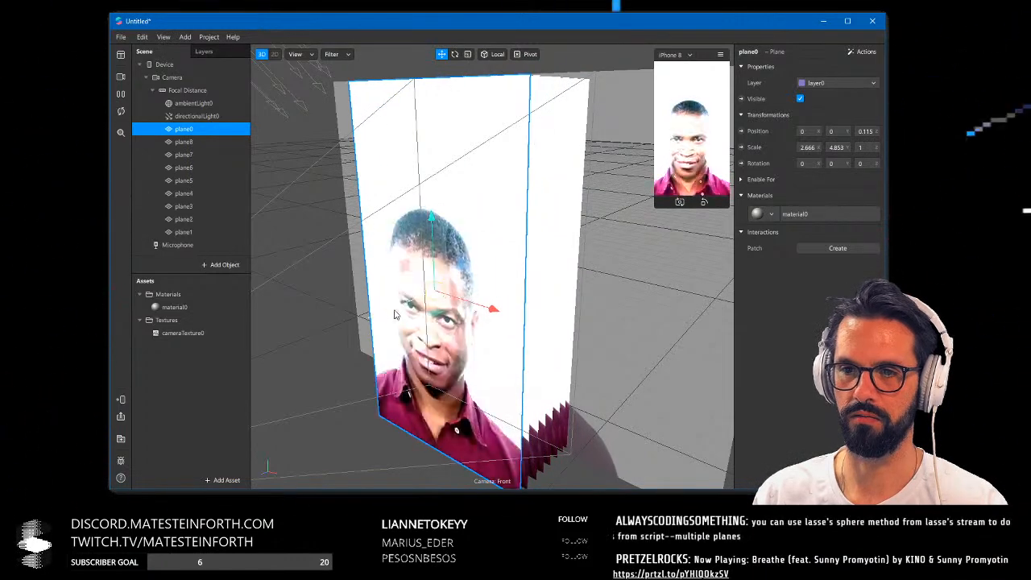
Duplicate the whole stack of planes and shift the selected set further toward the camera along Z
{"action": "left_click", "coordinate": [204, 232], "text": "shift"}
{"action": "key", "text": "ctrl+d"}
{"action": "left_click_drag", "start_coordinate": [387, 311], "coordinate": [344, 330]}
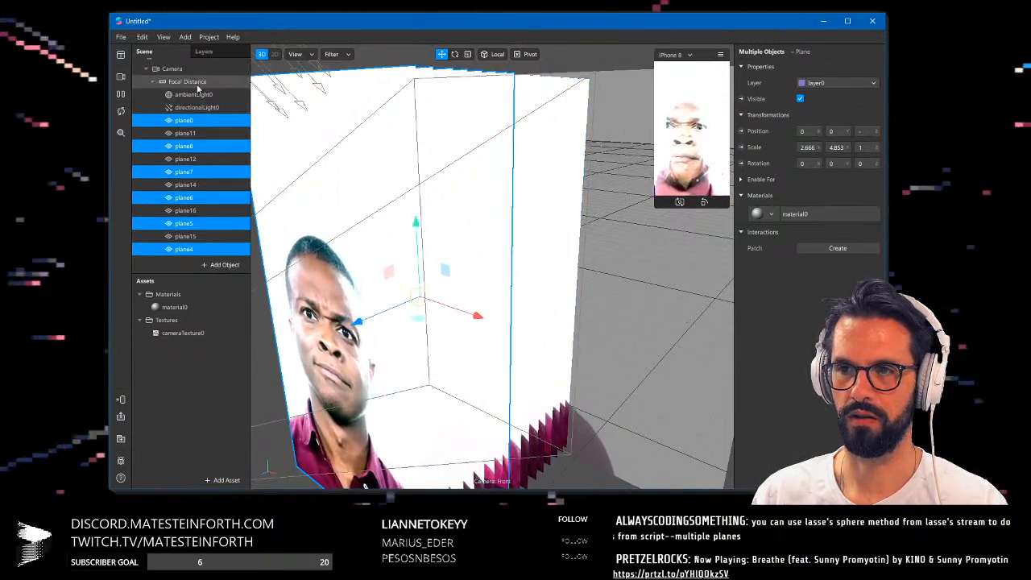
Switch the preview video to the live webcam and enlarge the simulator preview
{"action": "left_click", "coordinate": [120, 79]}
{"action": "left_click", "coordinate": [194, 95]}
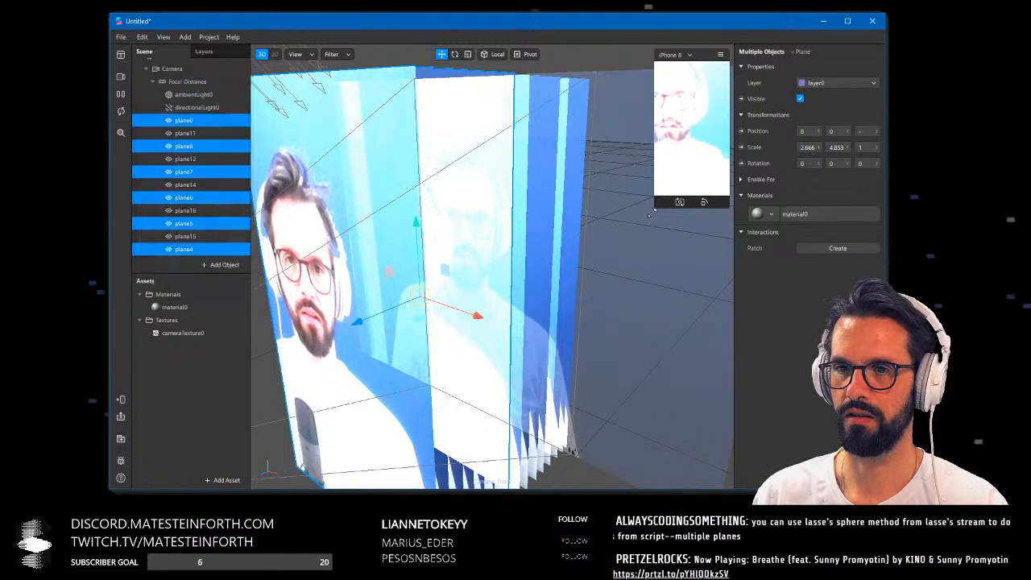
{"action": "left_click_drag", "start_coordinate": [665, 207], "coordinate": [666, 383]}
{"action": "scroll", "coordinate": [366, 239], "scroll_direction": "down", "scroll_amount": 5}
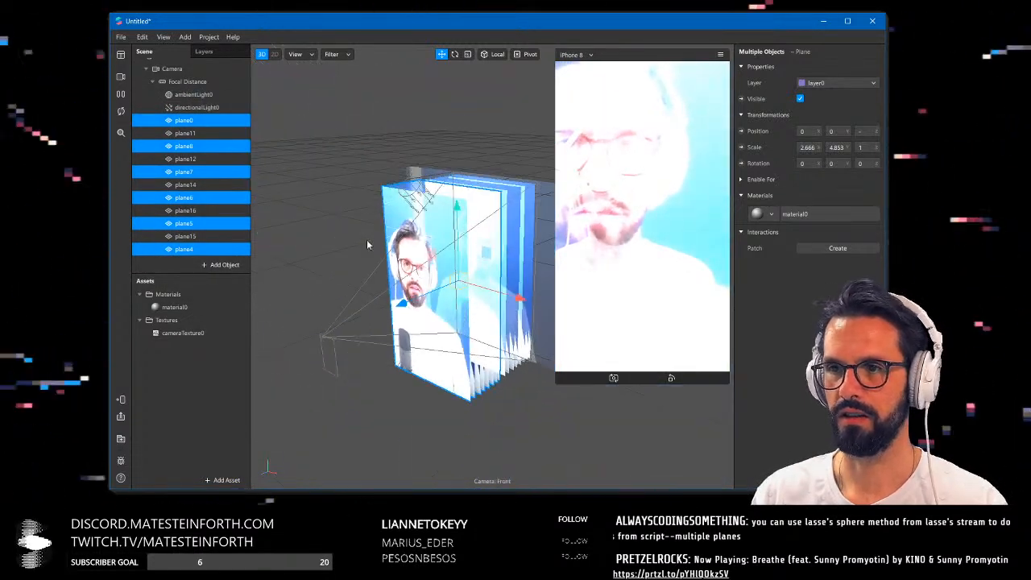
Add a null object to the scene
{"action": "left_click", "coordinate": [184, 37]}
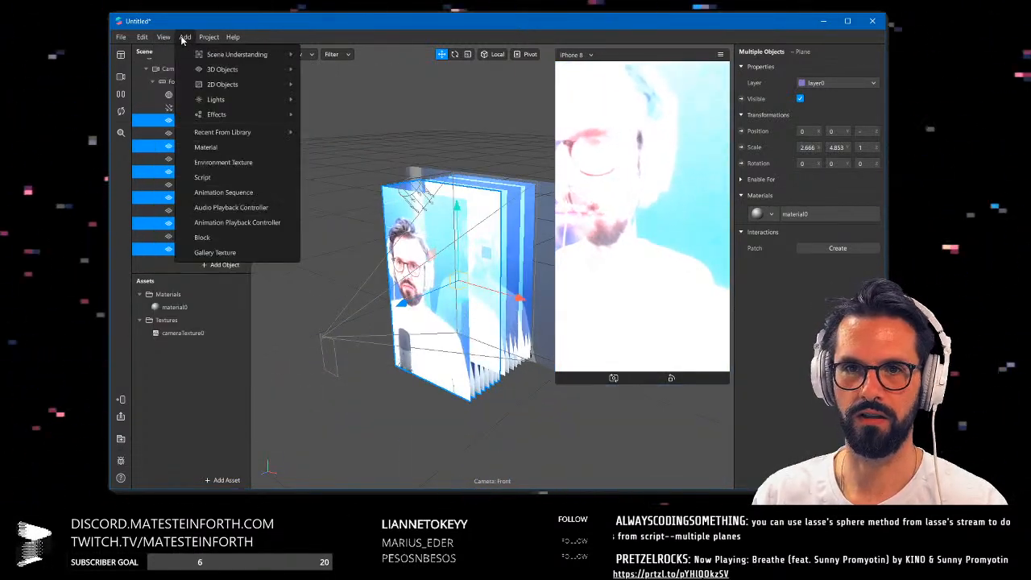
{"action": "mouse_move", "coordinate": [223, 70]}
{"action": "left_click", "coordinate": [366, 84]}
Select all the planes under the focal distance and nest them inside the null object
{"action": "left_click", "coordinate": [200, 234]}
{"action": "scroll", "coordinate": [198, 113], "scroll_direction": "up", "scroll_amount": 3}
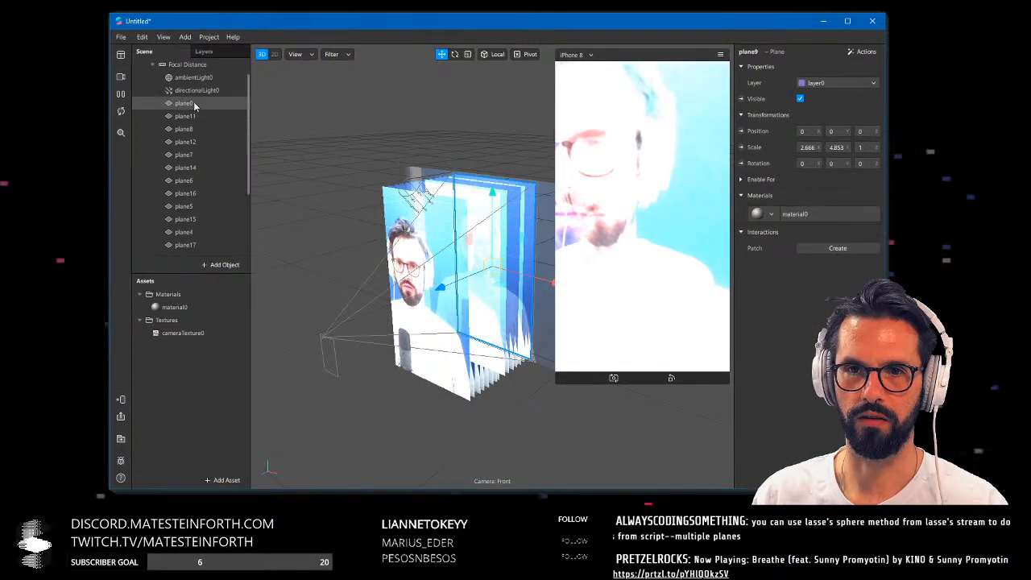
{"action": "left_click", "coordinate": [193, 101], "text": "shift"}
{"action": "scroll", "coordinate": [203, 198], "scroll_direction": "down", "scroll_amount": 3}
{"action": "left_click_drag", "start_coordinate": [194, 235], "coordinate": [214, 252]}
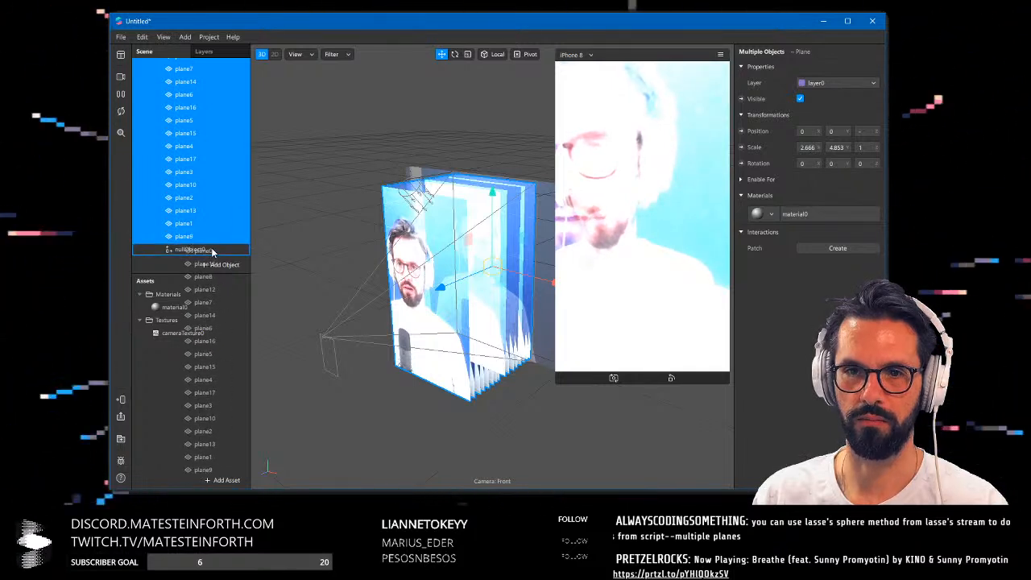
Compress the plane stack by scaling the null object to about 0.407 in Z
{"action": "scroll", "coordinate": [236, 186], "scroll_direction": "up", "scroll_amount": 1}
{"action": "left_click", "coordinate": [190, 85]}
{"action": "left_click_drag", "start_coordinate": [442, 295], "coordinate": [475, 277]}
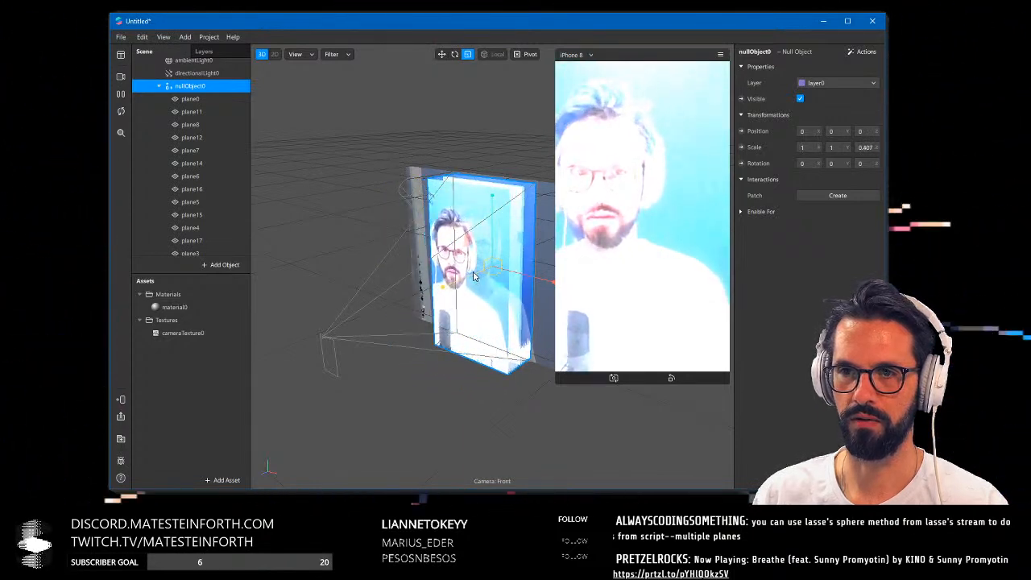
Lower the opacity of material0 to 23 percent
{"action": "left_click", "coordinate": [174, 333]}
{"action": "left_click", "coordinate": [174, 306]}
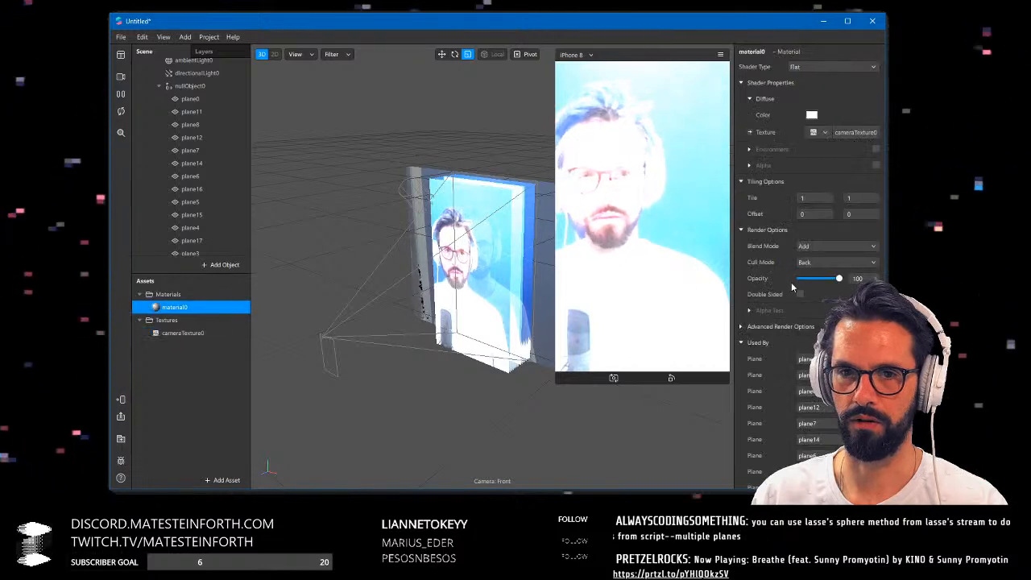
{"action": "left_click_drag", "start_coordinate": [842, 278], "coordinate": [809, 283]}
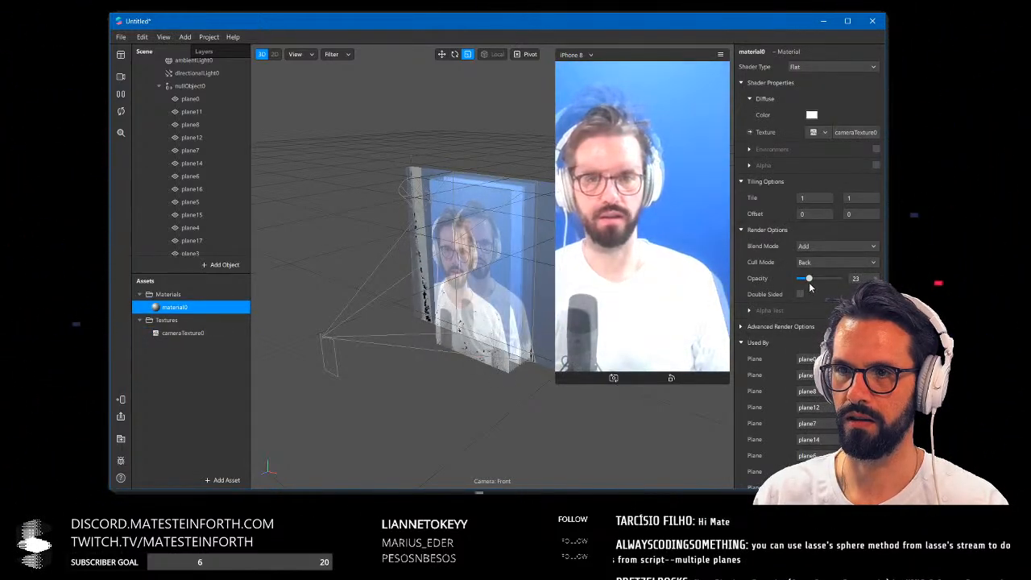
Readjust the null object's Z scale to about 0.329 to set the depth spacing of the planes
{"action": "left_click", "coordinate": [195, 72]}
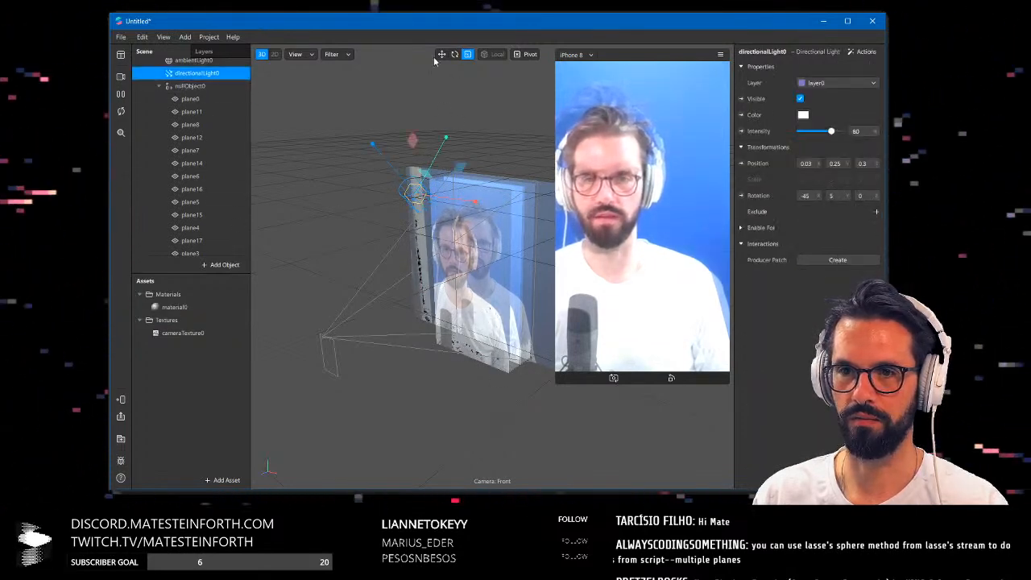
{"action": "left_click", "coordinate": [187, 86]}
{"action": "mouse_move", "coordinate": [456, 278]}
{"action": "left_mouse_down"}
{"action": "mouse_move", "coordinate": [483, 276]}
{"action": "mouse_move", "coordinate": [462, 287]}
{"action": "left_mouse_up"}
{"action": "scroll", "coordinate": [531, 276], "scroll_direction": "up", "scroll_amount": 3}
{"action": "left_click_drag", "start_coordinate": [531, 277], "coordinate": [473, 319], "text": "alt"}
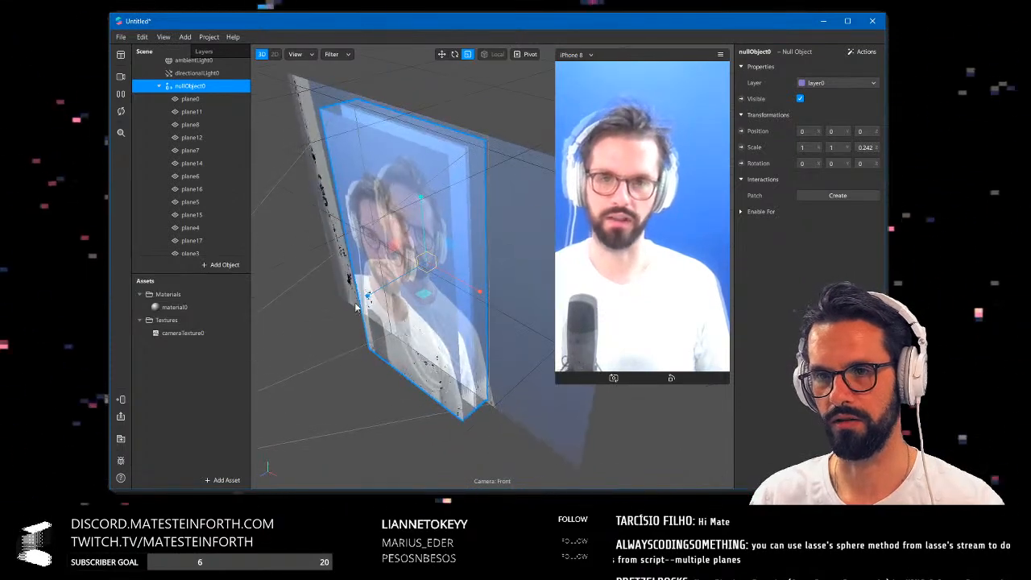
{"action": "left_click_drag", "start_coordinate": [367, 295], "coordinate": [342, 322]}
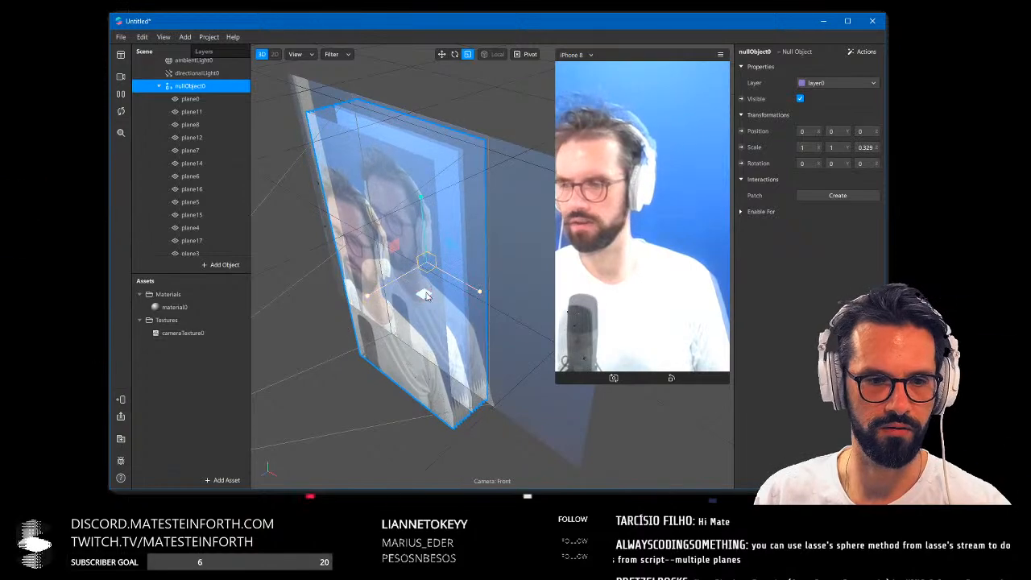
{"action": "middle_click_drag", "start_coordinate": [424, 289], "coordinate": [430, 282]}
{"action": "mouse_move", "coordinate": [445, 286]}
{"action": "left_mouse_down", "text": "alt"}
{"action": "mouse_move", "coordinate": [442, 209]}
{"action": "mouse_move", "coordinate": [491, 255]}
{"action": "mouse_move", "coordinate": [487, 274]}
{"action": "mouse_move", "coordinate": [492, 268]}
{"action": "mouse_move", "coordinate": [433, 276]}
{"action": "left_mouse_up", "text": "alt"}
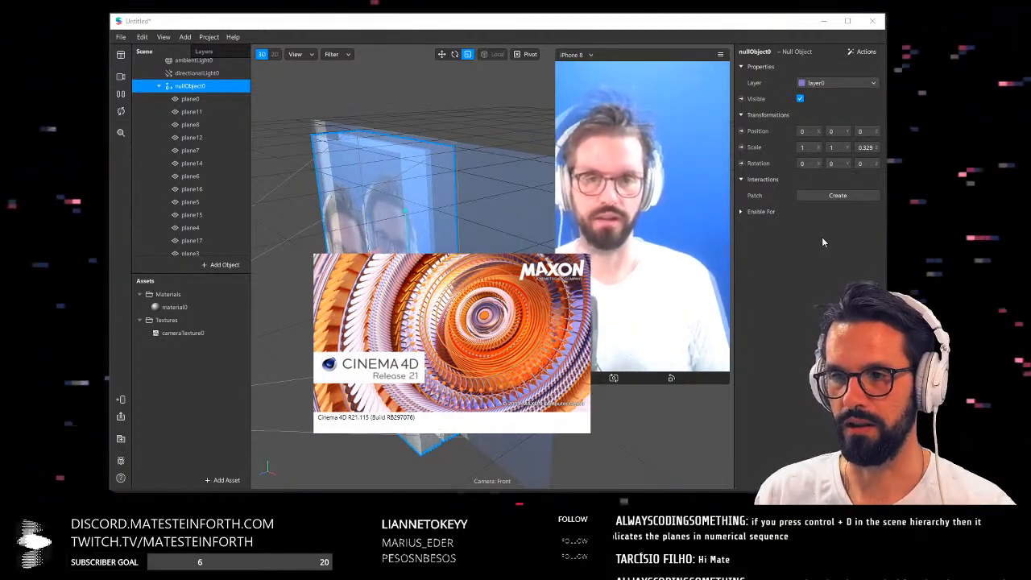
Import the plane stack model file from the file explorer into the project's assets
{"action": "mouse_move", "coordinate": [594, 21]}
{"action": "left_mouse_down"}
{"action": "mouse_move", "coordinate": [630, 24]}
{"action": "mouse_move", "coordinate": [579, 22]}
{"action": "left_mouse_up"}
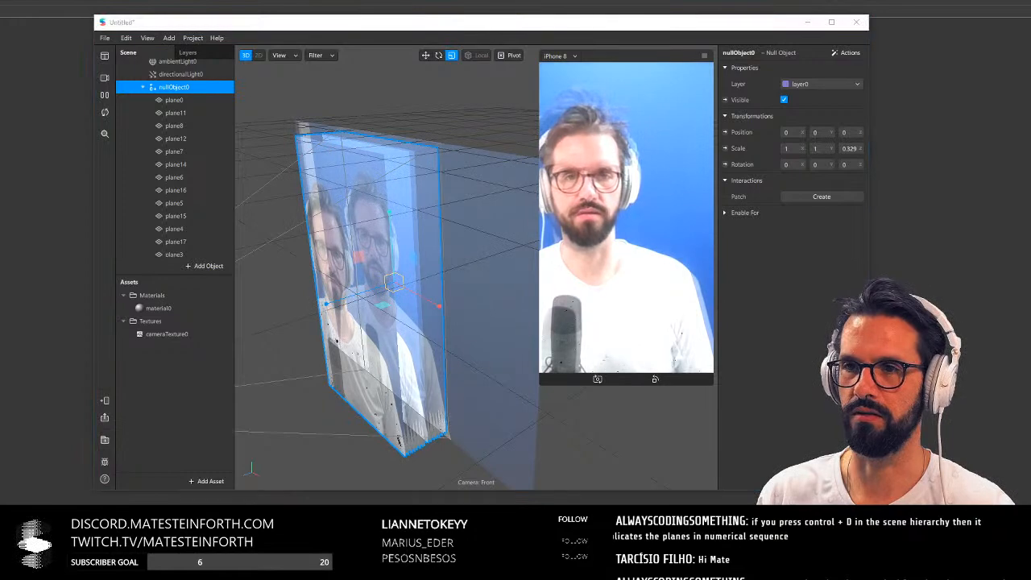
{"action": "left_click_drag", "start_coordinate": [26, 2], "coordinate": [838, 532]}
{"action": "key", "text": "super+e"}
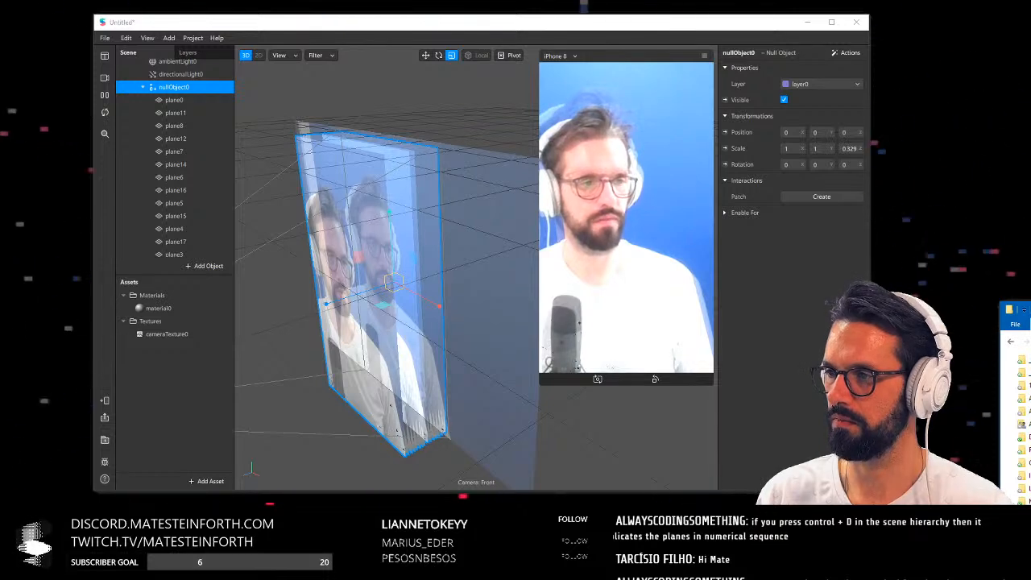
{"action": "left_click_drag", "start_coordinate": [1028, 427], "coordinate": [174, 411]}
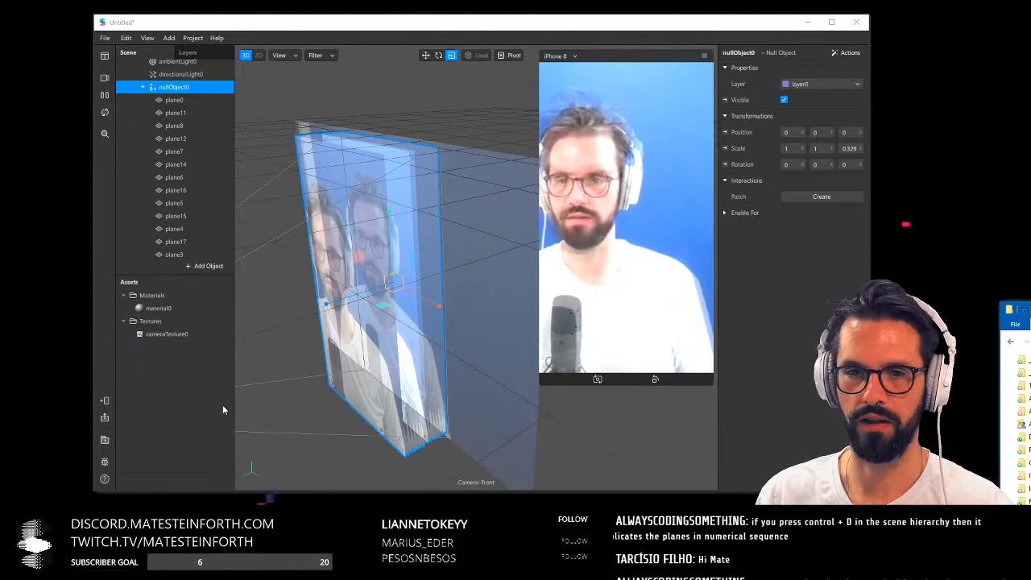
Collapse the null object holding the duplicated planes and hide it
{"action": "left_click", "coordinate": [142, 90]}
{"action": "left_click", "coordinate": [174, 131]}
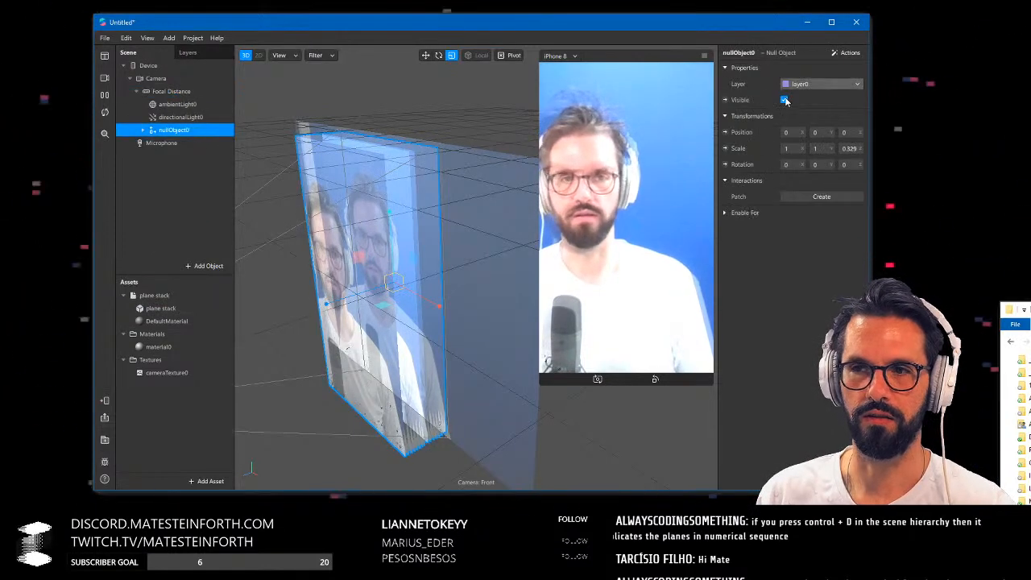
{"action": "left_click", "coordinate": [784, 98]}
Place the imported plane stack model in the scene under the focal distance
{"action": "left_click_drag", "start_coordinate": [155, 295], "coordinate": [215, 198]}
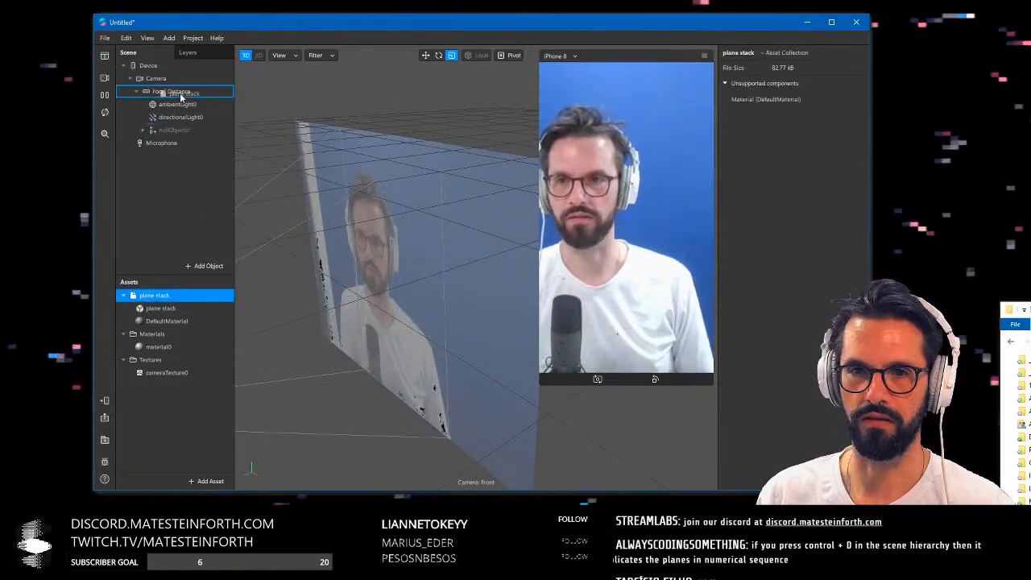
{"action": "left_click_drag", "start_coordinate": [181, 96], "coordinate": [181, 95]}
{"action": "left_click_drag", "start_coordinate": [403, 282], "coordinate": [396, 320]}
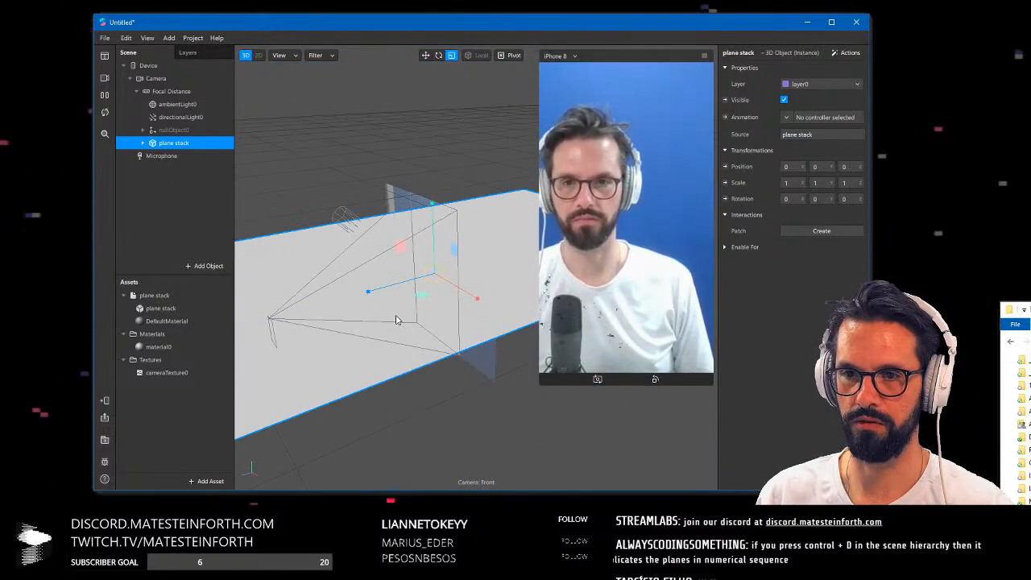
{"action": "scroll", "coordinate": [396, 320], "scroll_direction": "down", "scroll_amount": 5}
{"action": "scroll", "coordinate": [394, 316], "scroll_direction": "up", "scroll_amount": 3}
Try to stand the plane stack upright by rotating it freehand about the X axis
{"action": "left_click", "coordinate": [439, 55]}
{"action": "left_click_drag", "start_coordinate": [426, 232], "coordinate": [386, 305]}
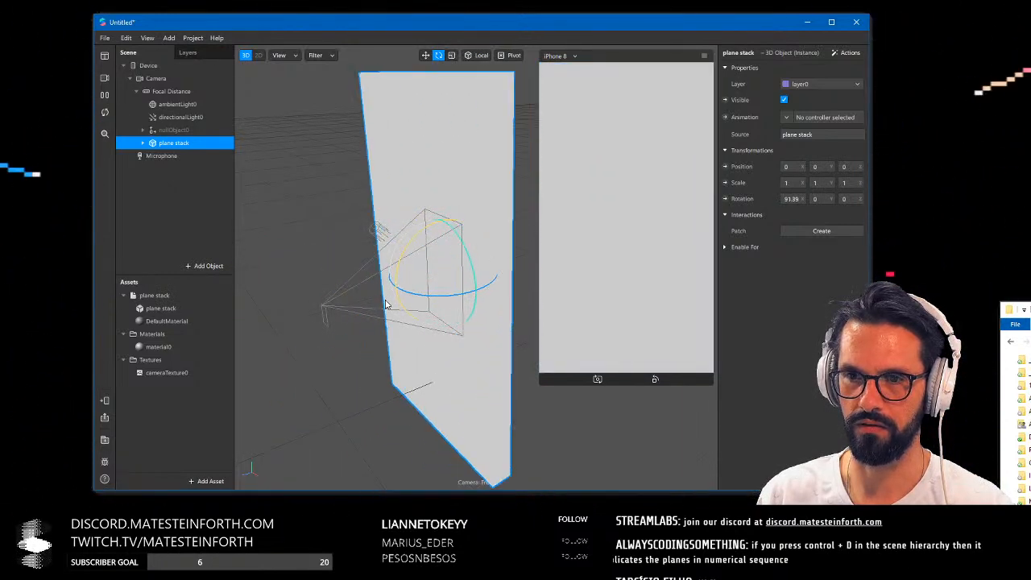
{"action": "key", "text": "ctrl+z"}
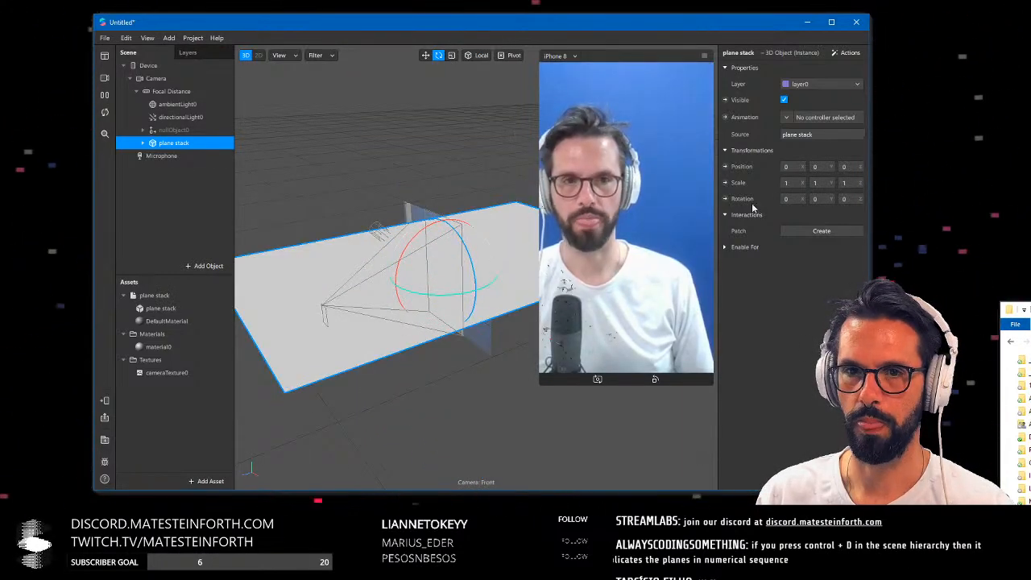
Set the plane stack's X rotation to 90 degrees so it faces the camera
{"action": "left_click", "coordinate": [787, 199]}
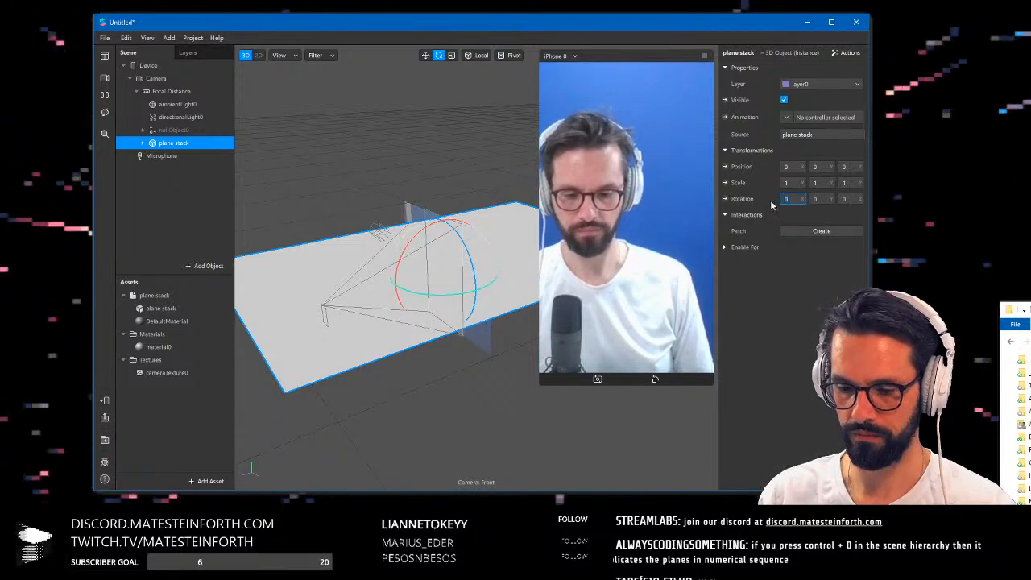
{"action": "type", "text": "-90"}
{"action": "key", "text": "Return"}
{"action": "left_click_drag", "start_coordinate": [796, 199], "coordinate": [734, 201]}
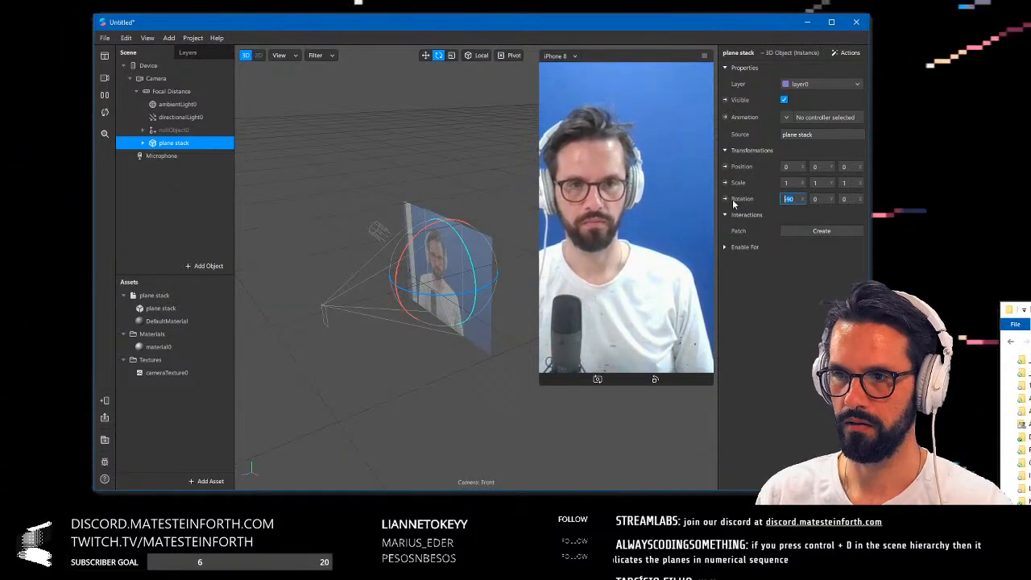
{"action": "type", "text": "90"}
{"action": "key", "text": "Return"}
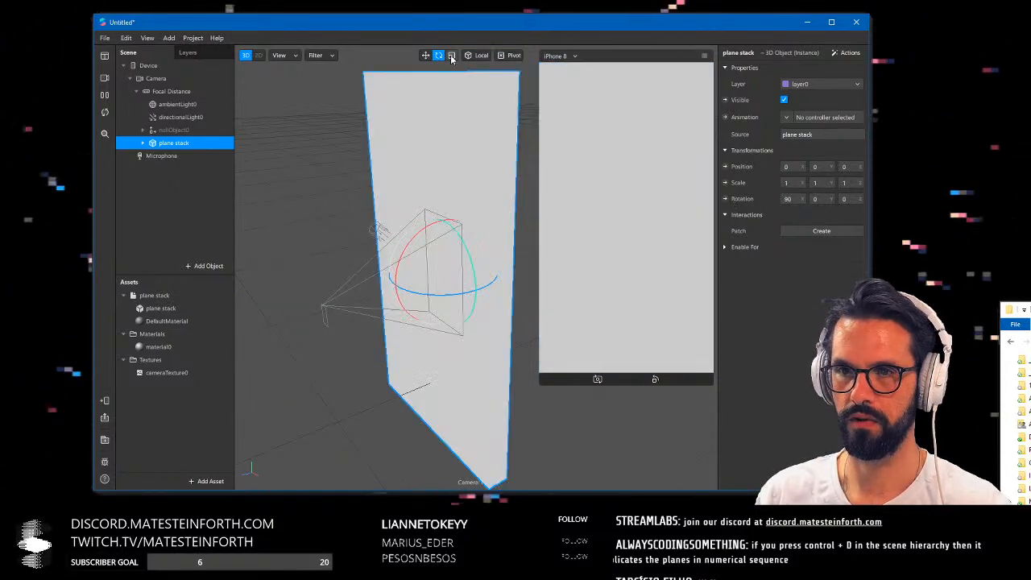
Scale the plane stack down to about 0.306 in X and Z
{"action": "left_click_drag", "start_coordinate": [464, 318], "coordinate": [397, 304]}
{"action": "scroll", "coordinate": [467, 292], "scroll_direction": "up", "scroll_amount": 5}
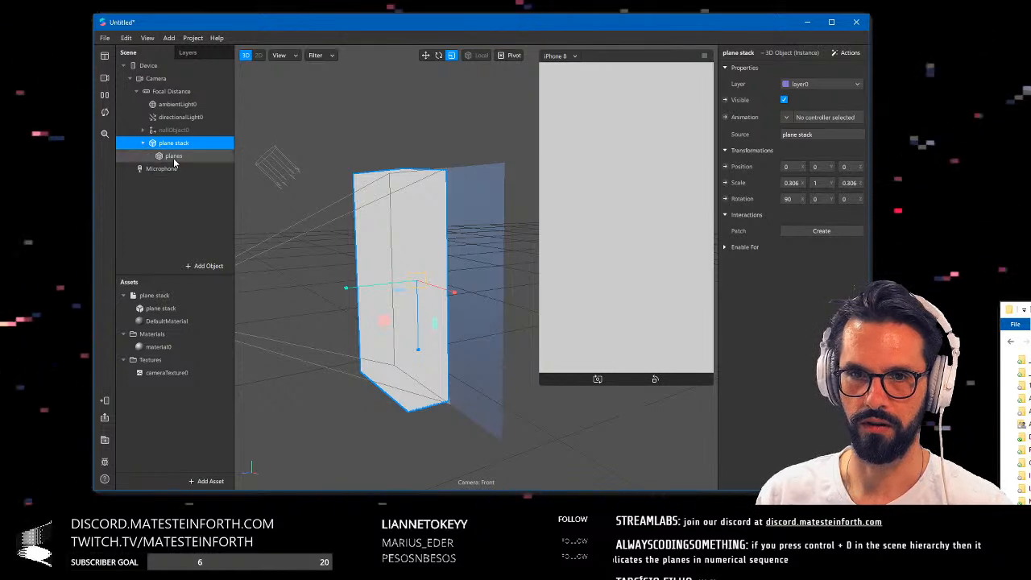
Replace the default material on the planes mesh inside the plane stack with material0
{"action": "left_click", "coordinate": [174, 156]}
{"action": "left_click", "coordinate": [753, 216]}
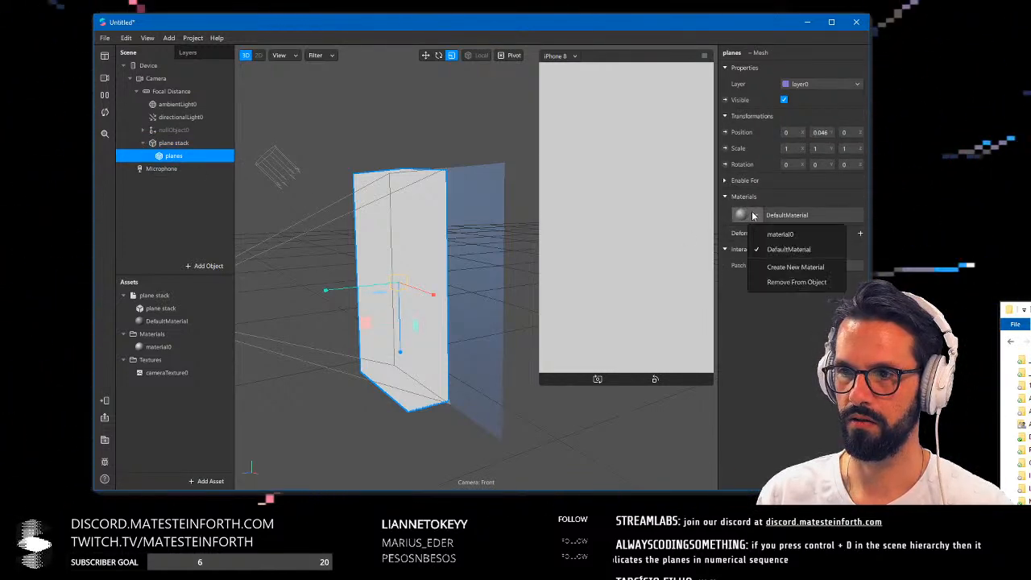
{"action": "left_click", "coordinate": [790, 238]}
{"action": "left_click_drag", "start_coordinate": [443, 283], "coordinate": [483, 277], "text": "alt"}
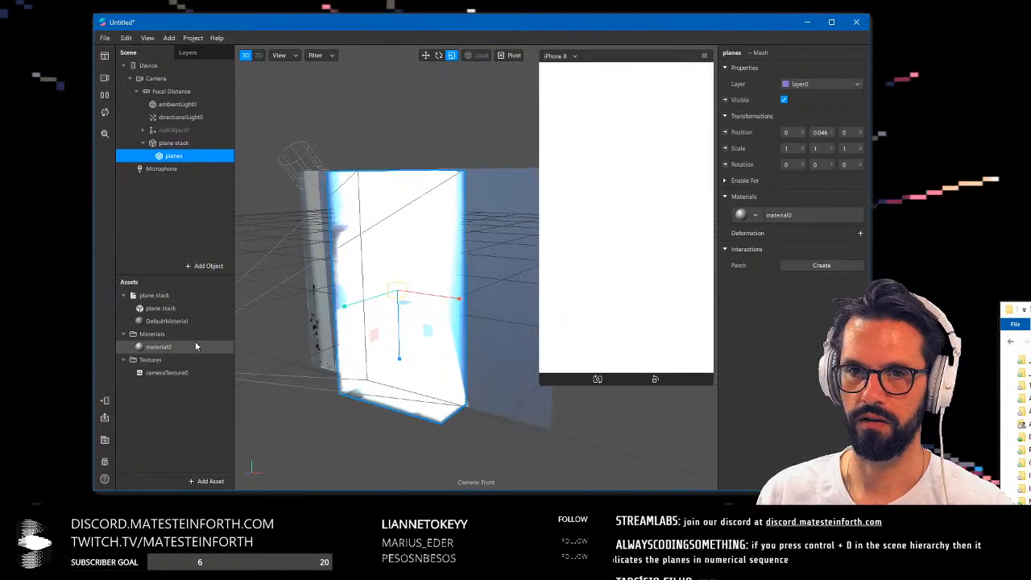
Lower the opacity of material0 to 3% so the stacked planes no longer blow out to white
{"action": "left_click", "coordinate": [172, 322]}
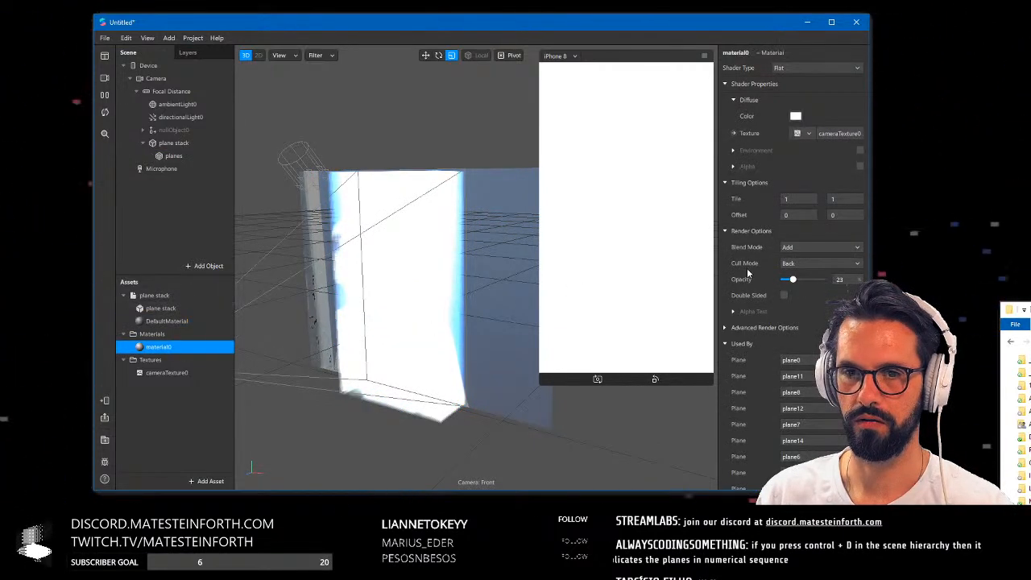
{"action": "left_click_drag", "start_coordinate": [798, 282], "coordinate": [783, 282]}
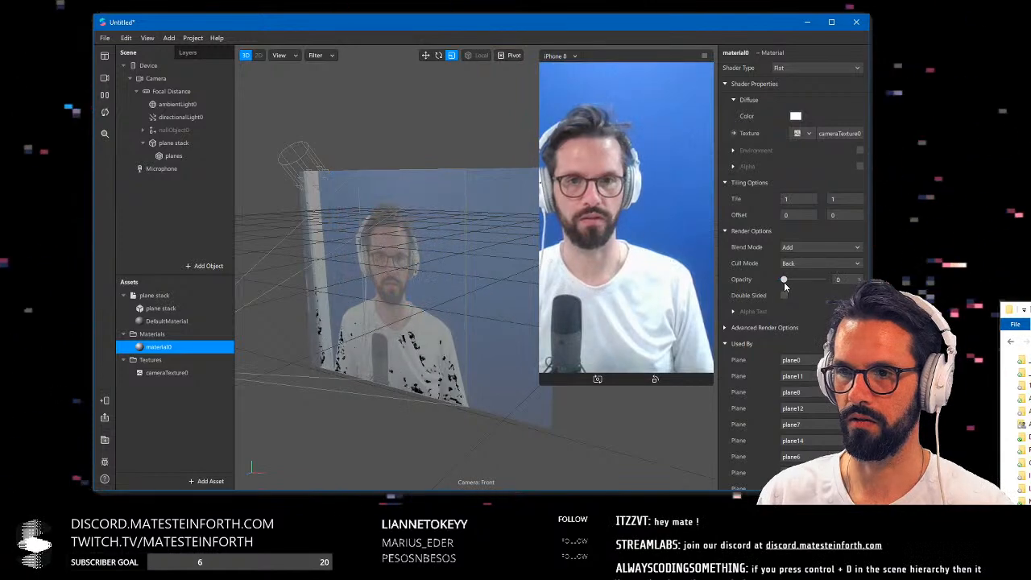
{"action": "left_click_drag", "start_coordinate": [387, 323], "coordinate": [454, 309], "text": "alt"}
{"action": "scroll", "coordinate": [398, 326], "scroll_direction": "up", "scroll_amount": 4}
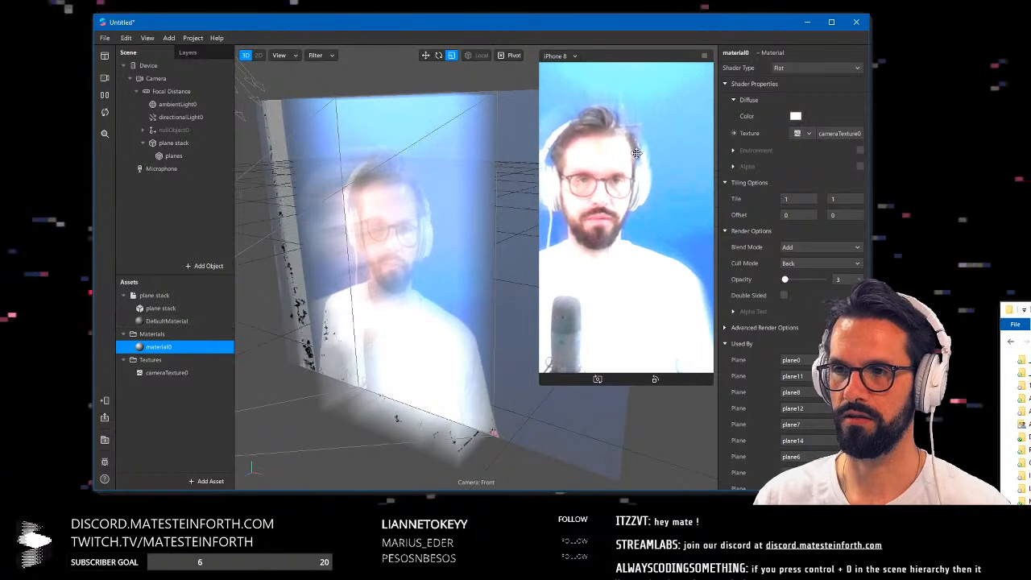
Route cameraTexture0 through a Smooth Step patch with Edge Min 0.5 into material0's diffuse texture
{"action": "left_click", "coordinate": [734, 134]}
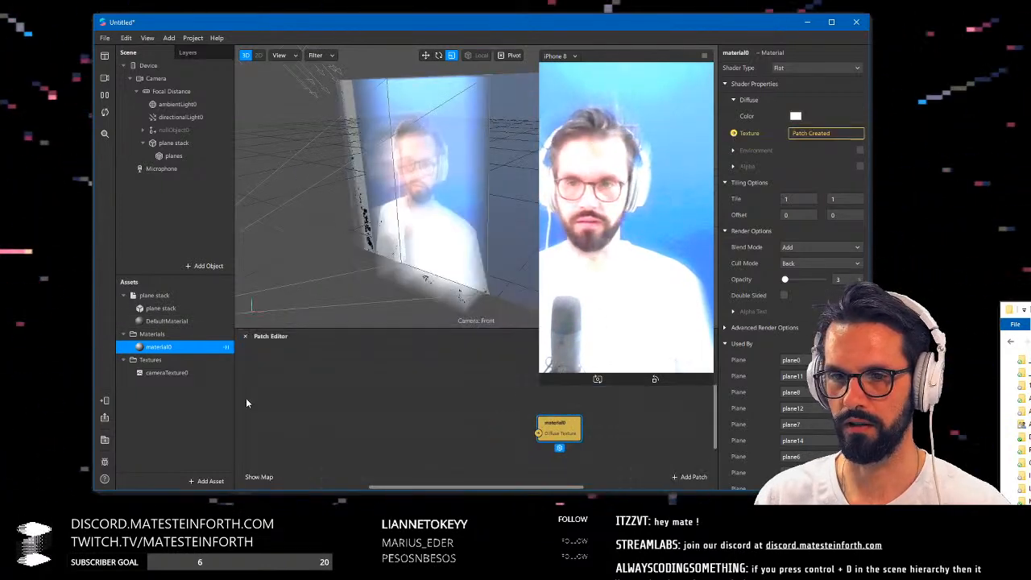
{"action": "left_click_drag", "start_coordinate": [179, 377], "coordinate": [453, 437]}
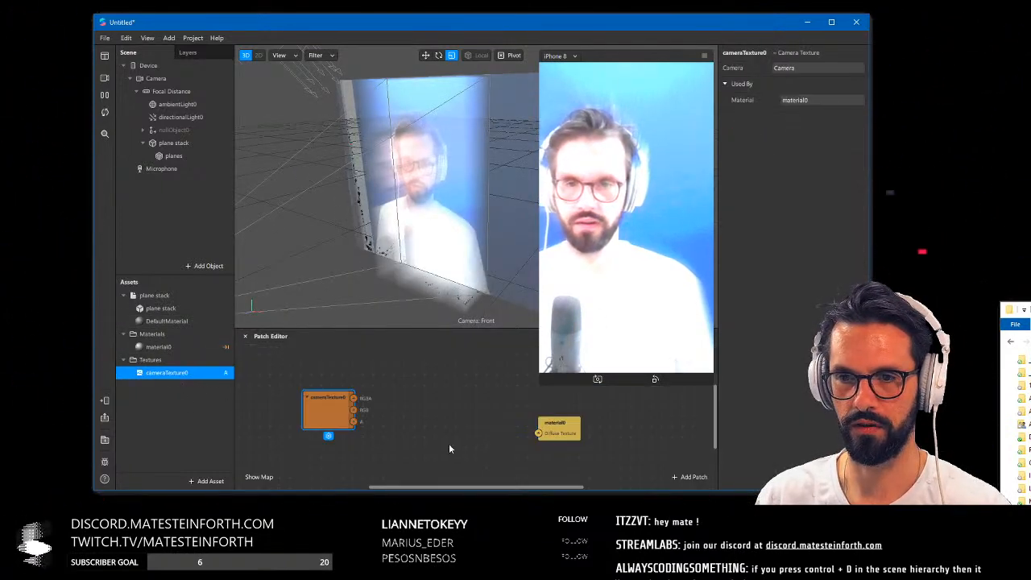
{"action": "left_click_drag", "start_coordinate": [390, 418], "coordinate": [390, 418]}
{"action": "type", "text": "smooth"}
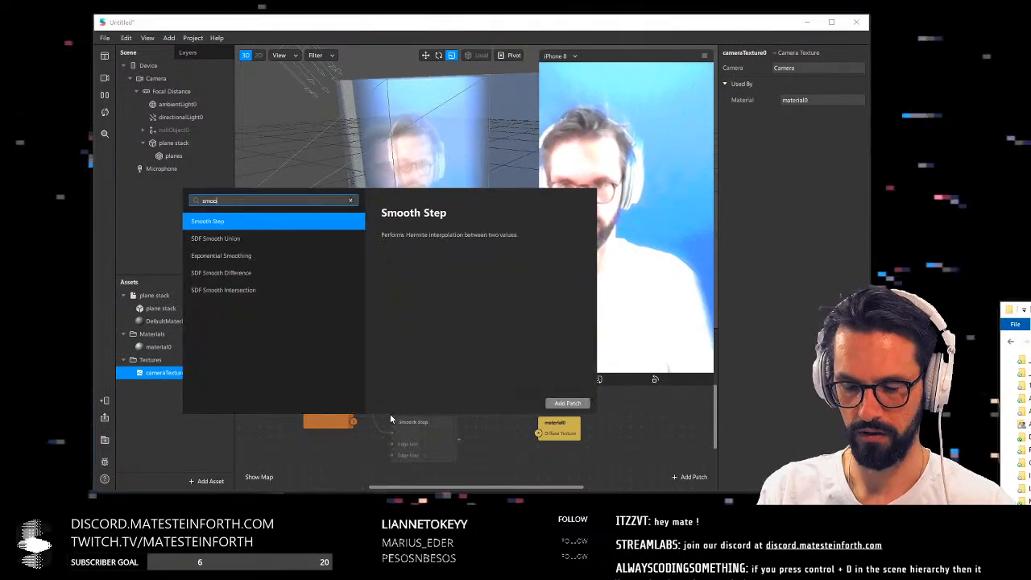
{"action": "key", "text": "Return"}
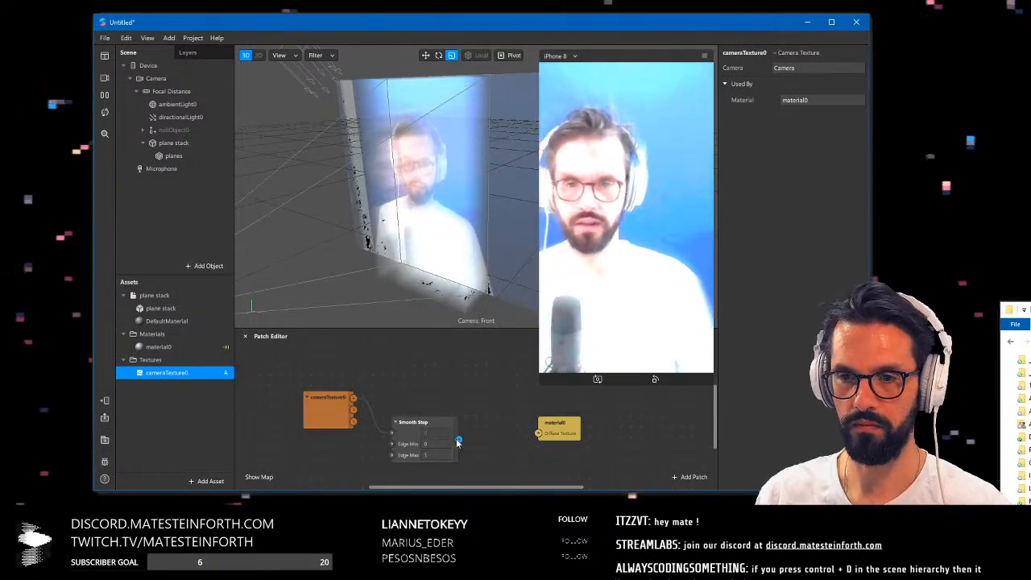
{"action": "left_click_drag", "start_coordinate": [544, 437], "coordinate": [539, 435]}
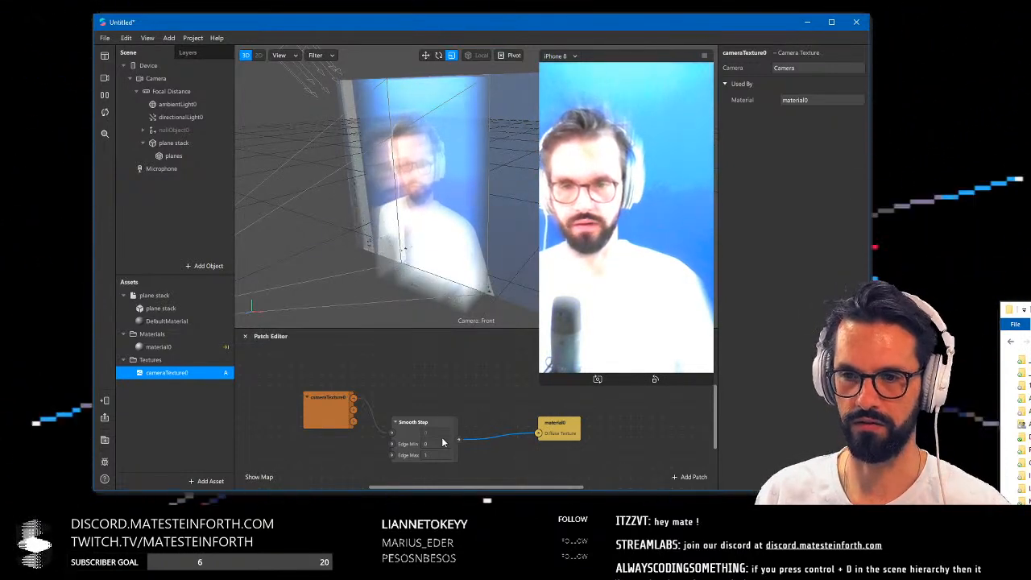
{"action": "type", "text": "0.5"}
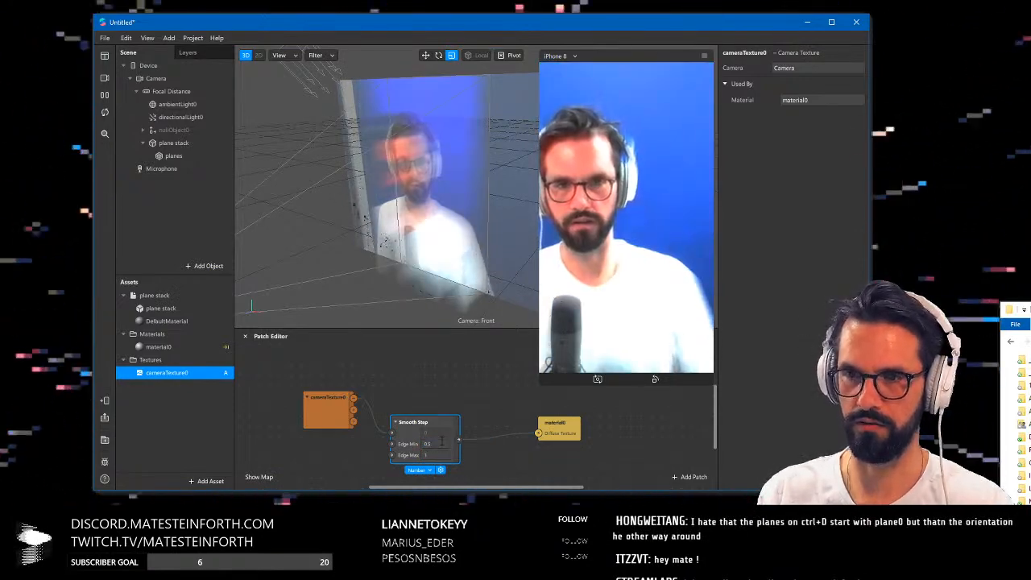
{"action": "mouse_move", "coordinate": [423, 225]}
{"action": "left_mouse_down", "text": "alt"}
{"action": "mouse_move", "coordinate": [422, 260]}
{"action": "mouse_move", "coordinate": [429, 240]}
{"action": "left_mouse_up", "text": "alt"}
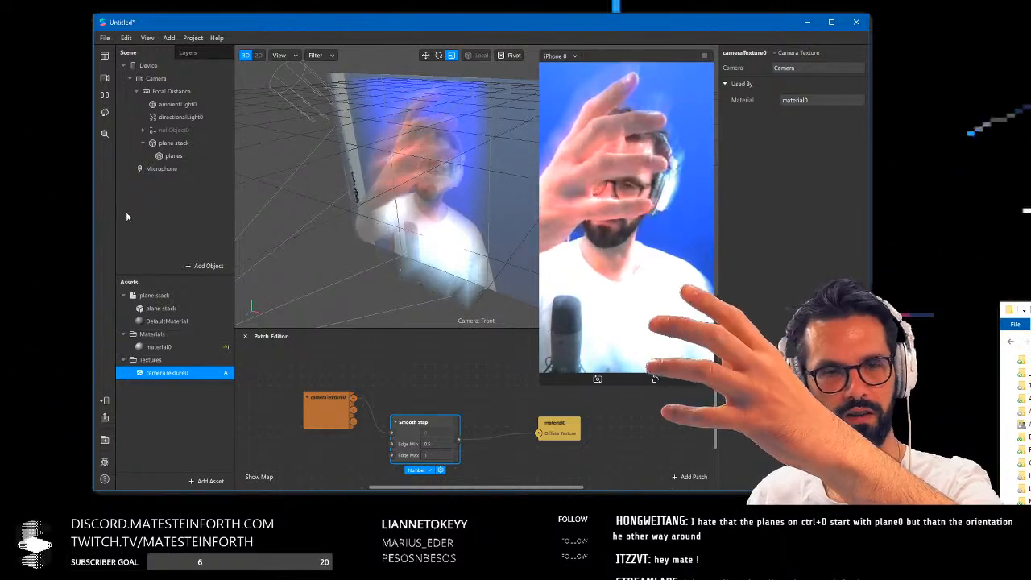
Raise material0's opacity to about 10% and stretch the plane stack in depth to a Y scale of 1.875
{"action": "left_click", "coordinate": [179, 347]}
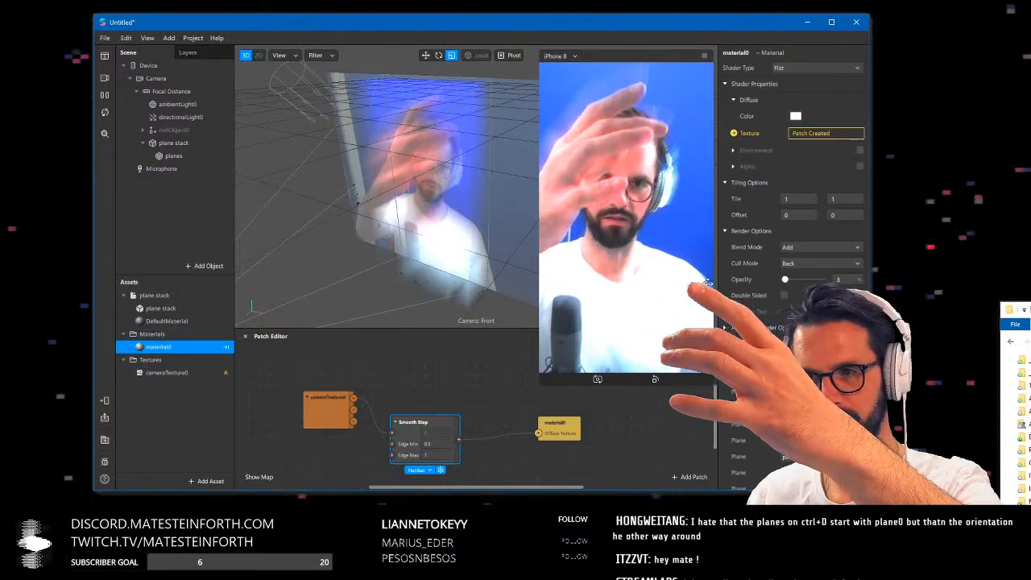
{"action": "left_click_drag", "start_coordinate": [786, 278], "coordinate": [788, 279]}
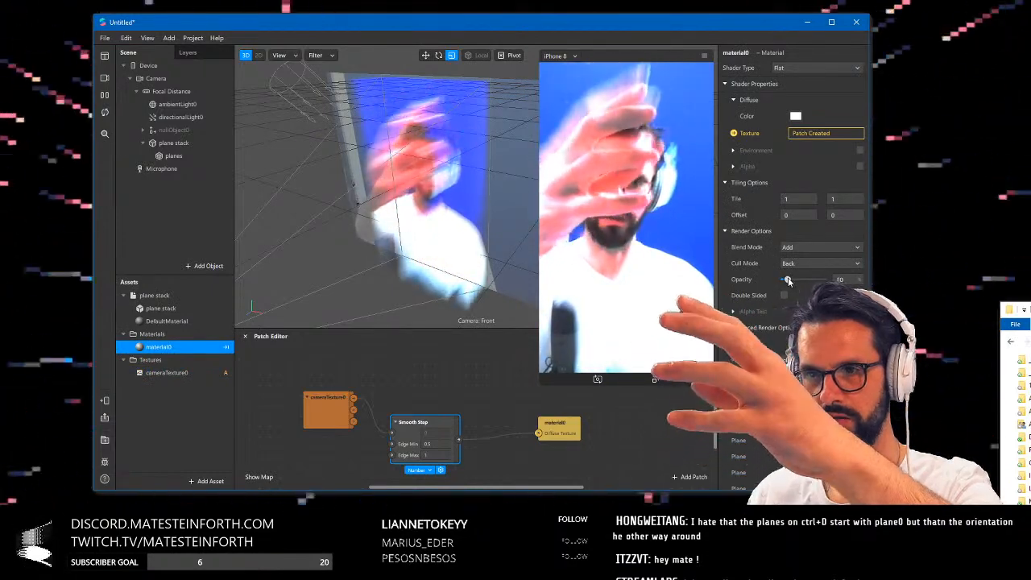
{"action": "left_click", "coordinate": [188, 143]}
{"action": "left_click_drag", "start_coordinate": [407, 207], "coordinate": [350, 236]}
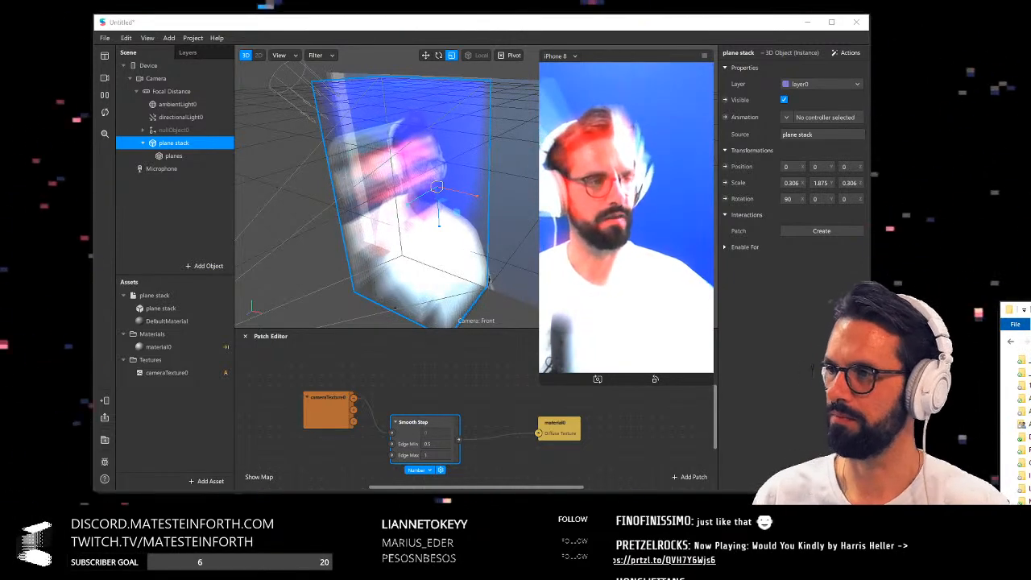
Switch to Chrome, open the Spark AR Community post about camera-aligned voxels, and view its video
{"action": "key", "text": "alt+Tab"}
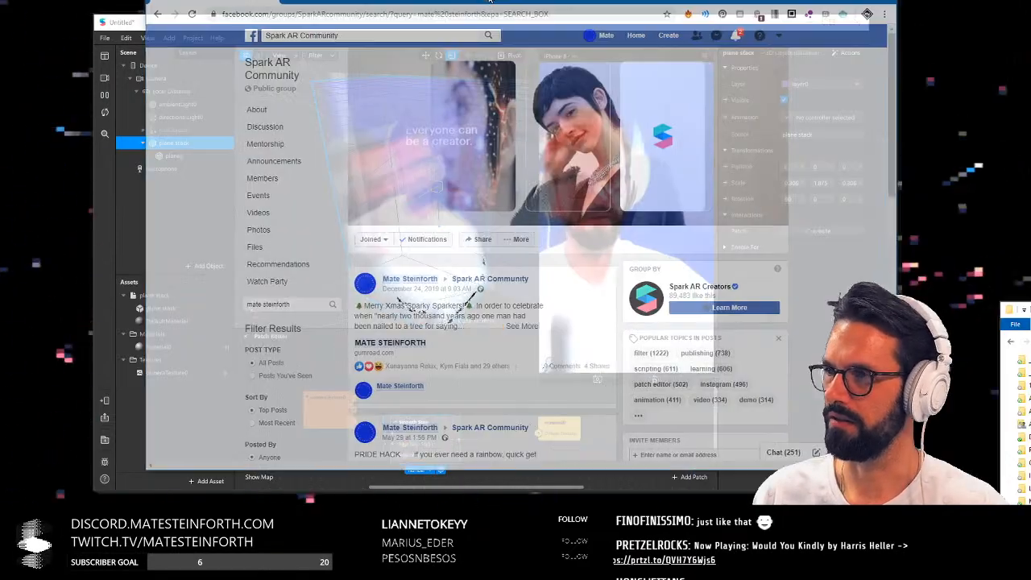
{"action": "scroll", "coordinate": [489, 166], "scroll_direction": "down", "scroll_amount": 3}
{"action": "scroll", "coordinate": [489, 165], "scroll_direction": "down", "scroll_amount": 4}
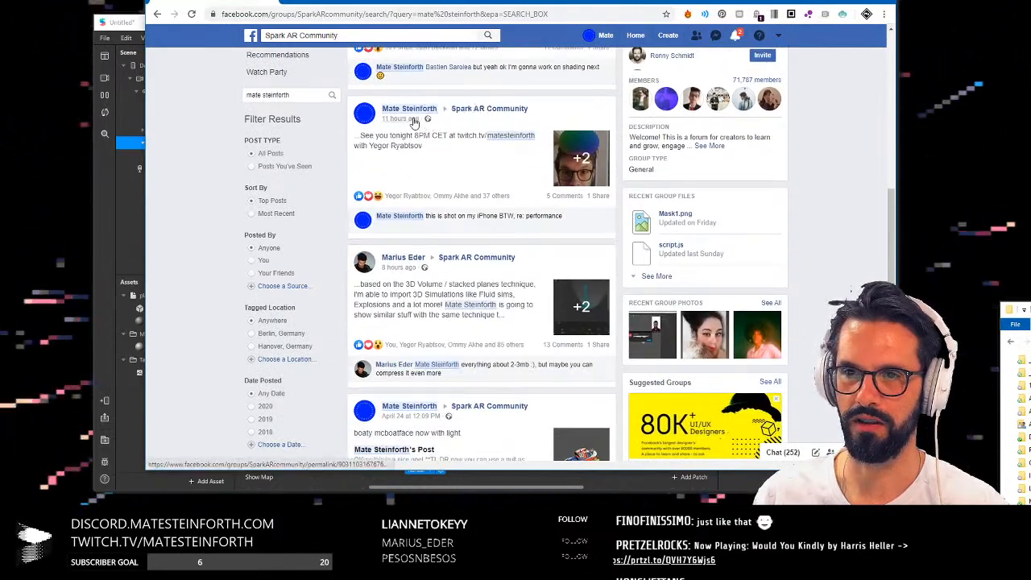
{"action": "left_click", "coordinate": [394, 119]}
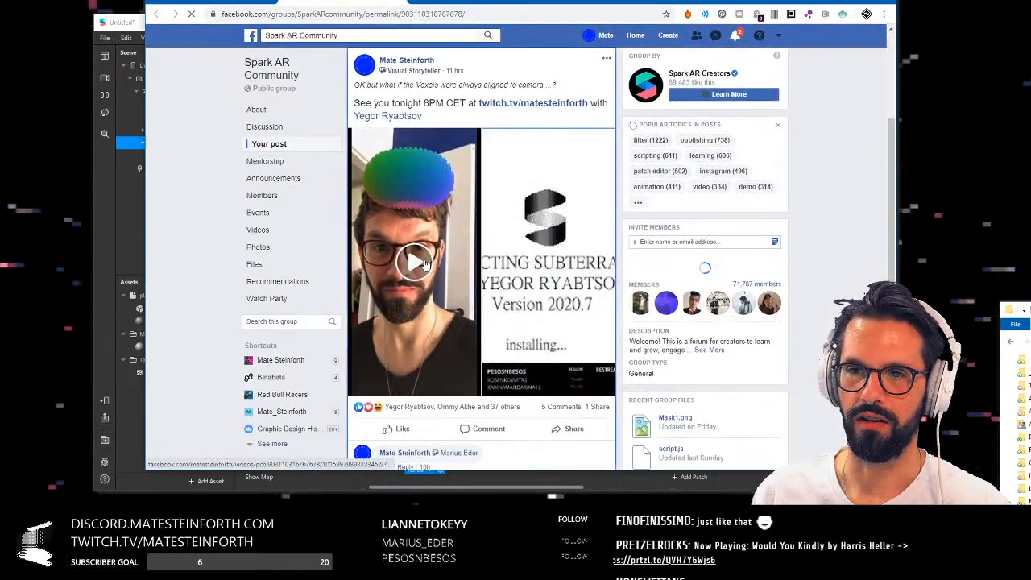
{"action": "left_click", "coordinate": [555, 288]}
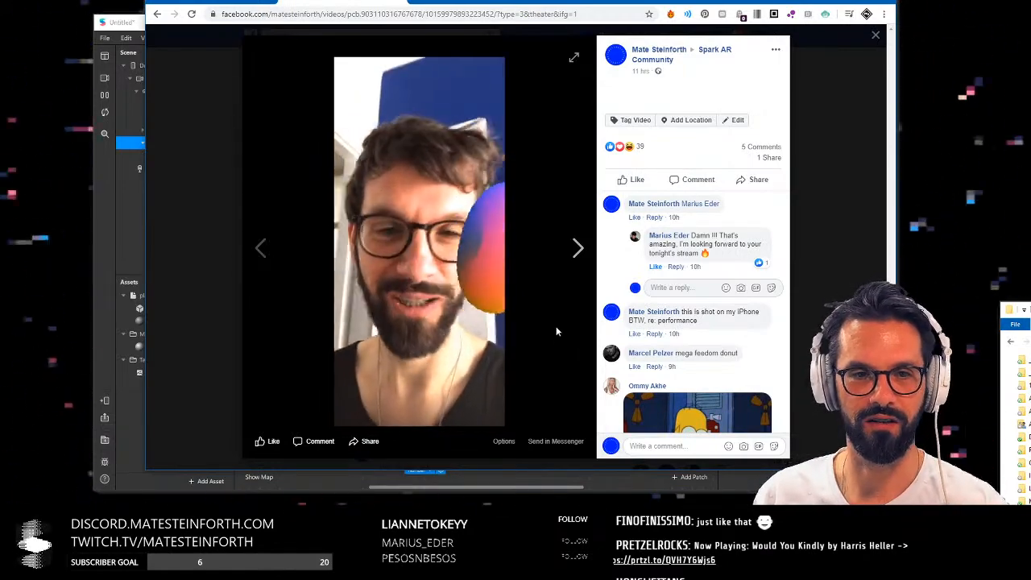
{"action": "left_click_drag", "start_coordinate": [425, 4], "coordinate": [503, 7]}
{"action": "left_click_drag", "start_coordinate": [197, 22], "coordinate": [182, 26]}
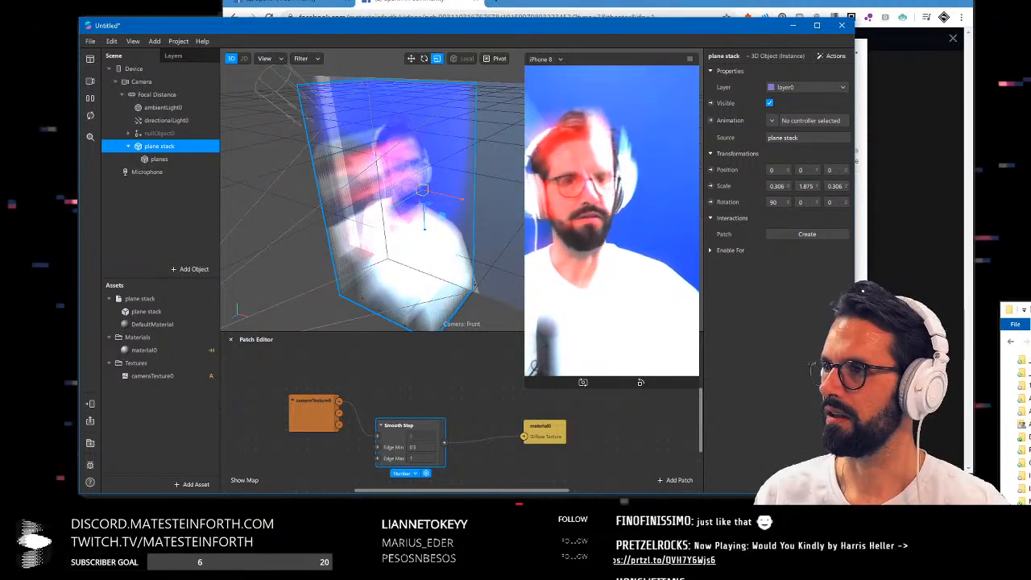
Search the Spark AR Community group for a fellow creator's posts and open the one about 3D volume explosions from Houdini
{"action": "left_click", "coordinate": [295, 8]}
{"action": "scroll", "coordinate": [675, 163], "scroll_direction": "down", "scroll_amount": 4}
{"action": "scroll", "coordinate": [303, 256], "scroll_direction": "up", "scroll_amount": 4}
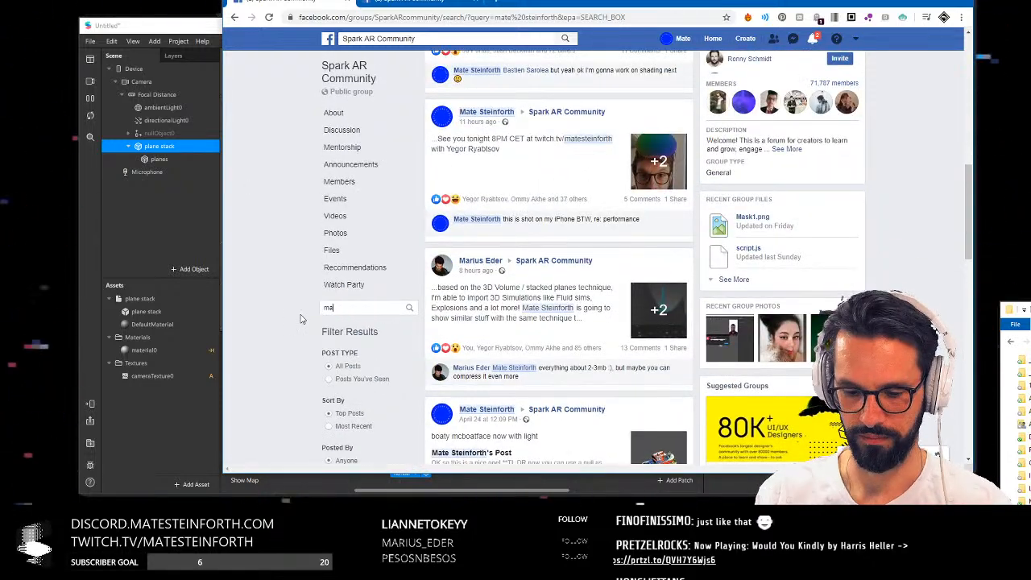
{"action": "key", "text": "Return"}
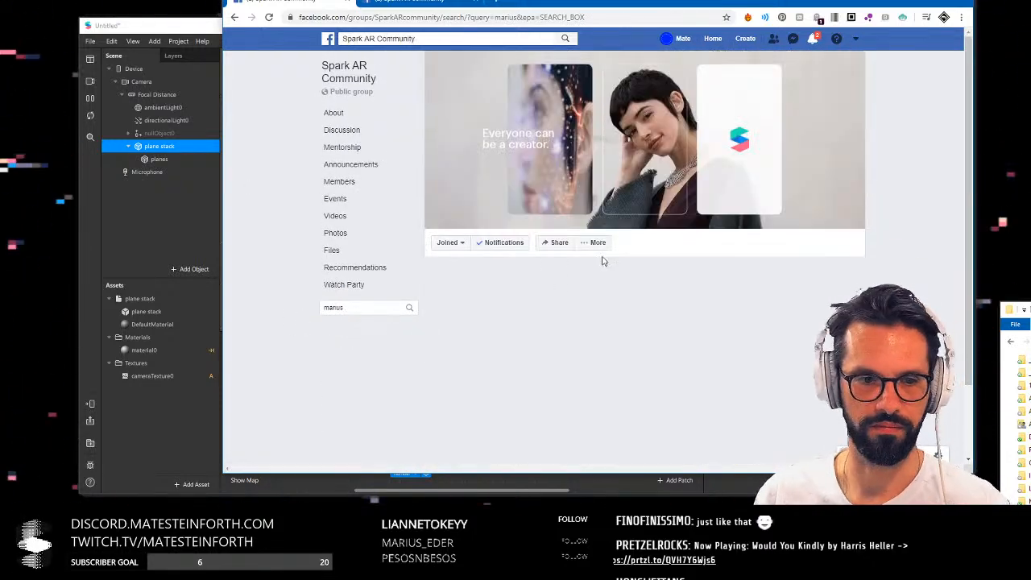
{"action": "scroll", "coordinate": [621, 230], "scroll_direction": "down", "scroll_amount": 5}
{"action": "scroll", "coordinate": [622, 230], "scroll_direction": "down", "scroll_amount": 3}
{"action": "left_click", "coordinate": [487, 179]}
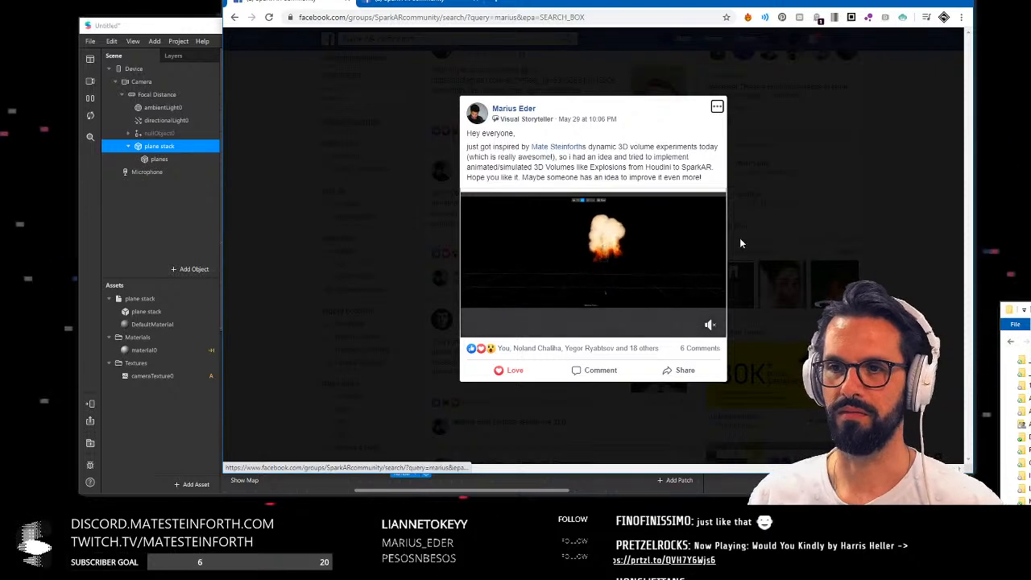
View the explosion video and show the comments under its post
{"action": "left_click", "coordinate": [665, 295]}
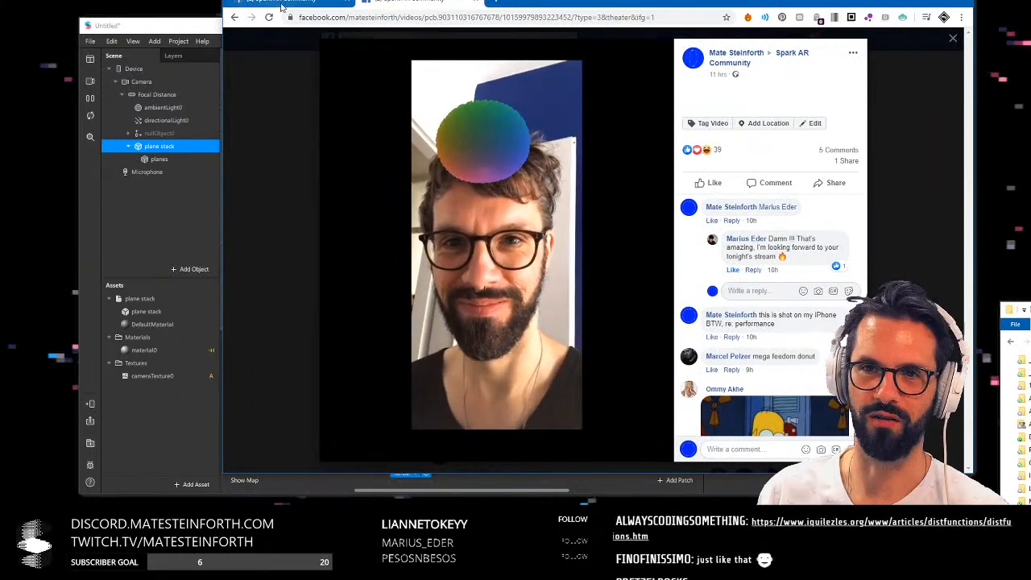
{"action": "key", "text": "Escape"}
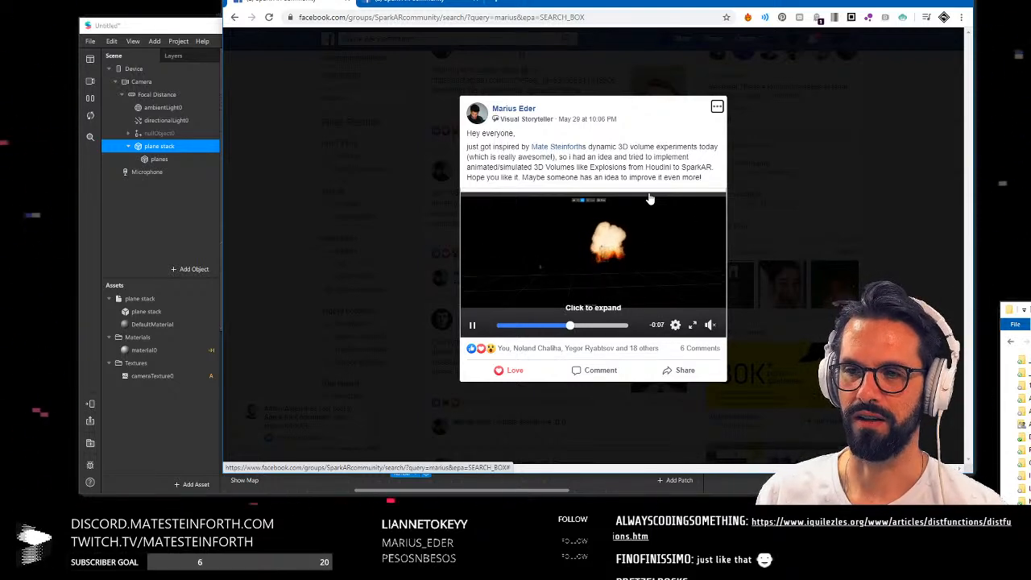
{"action": "left_click", "coordinate": [694, 348]}
{"action": "scroll", "coordinate": [598, 252], "scroll_direction": "down", "scroll_amount": 3}
{"action": "scroll", "coordinate": [603, 249], "scroll_direction": "up", "scroll_amount": 2}
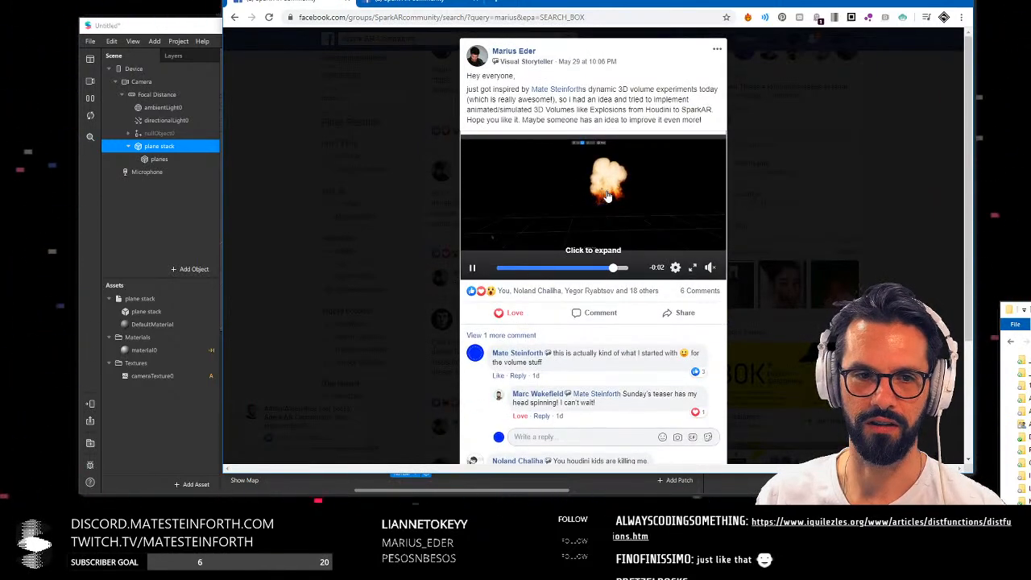
{"action": "left_click", "coordinate": [498, 4]}
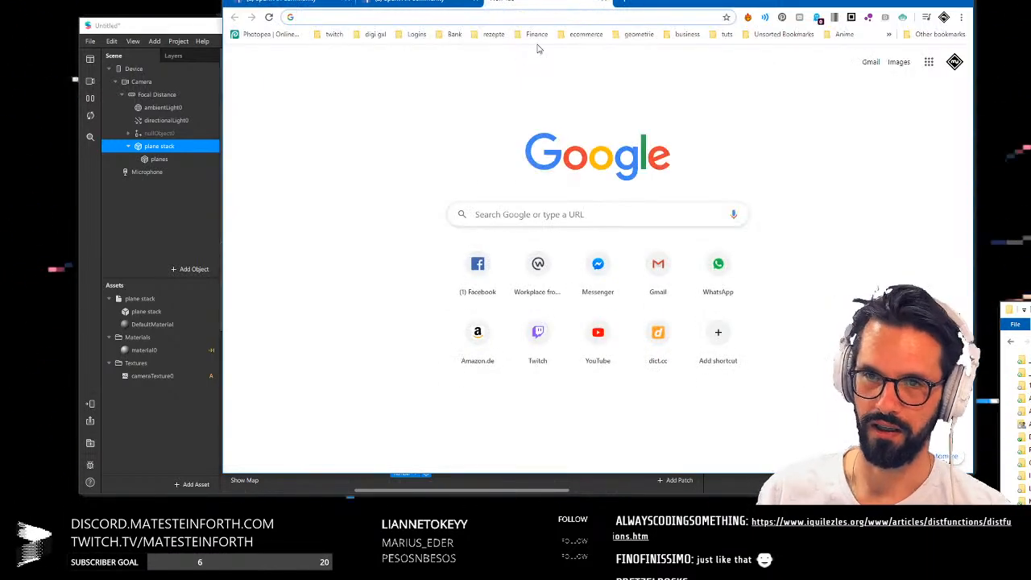
{"action": "type", "text": "houdini"}
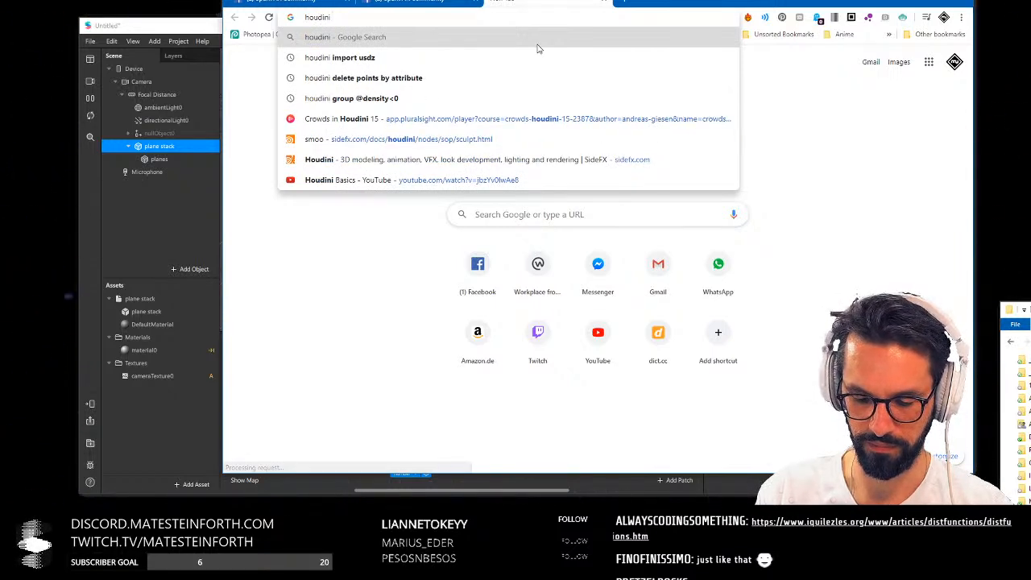
{"action": "key", "text": "ctrl+w"}
Expand the one remaining hidden comment under the explosion post
{"action": "scroll", "coordinate": [586, 268], "scroll_direction": "down", "scroll_amount": 3}
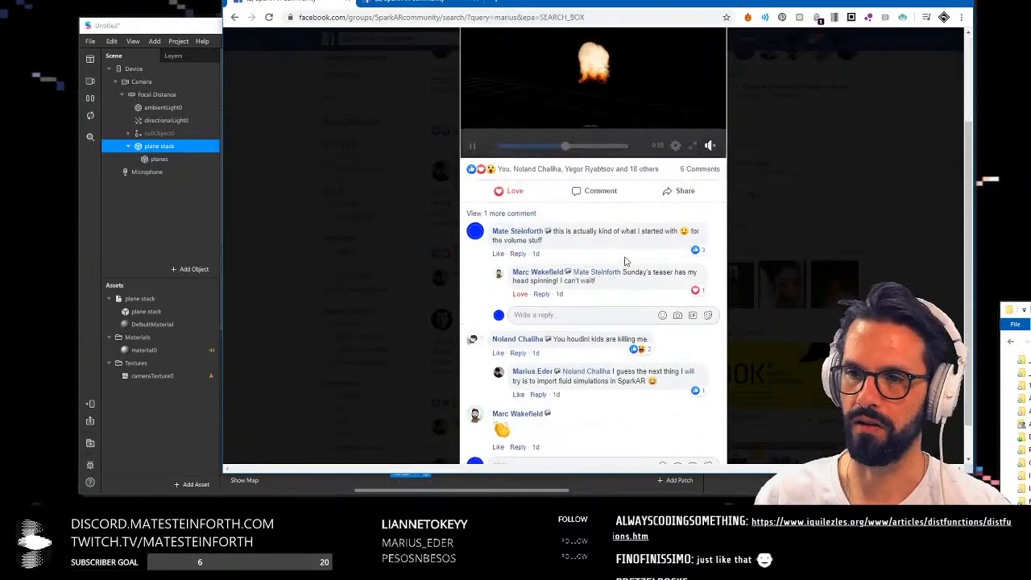
{"action": "left_click", "coordinate": [503, 172]}
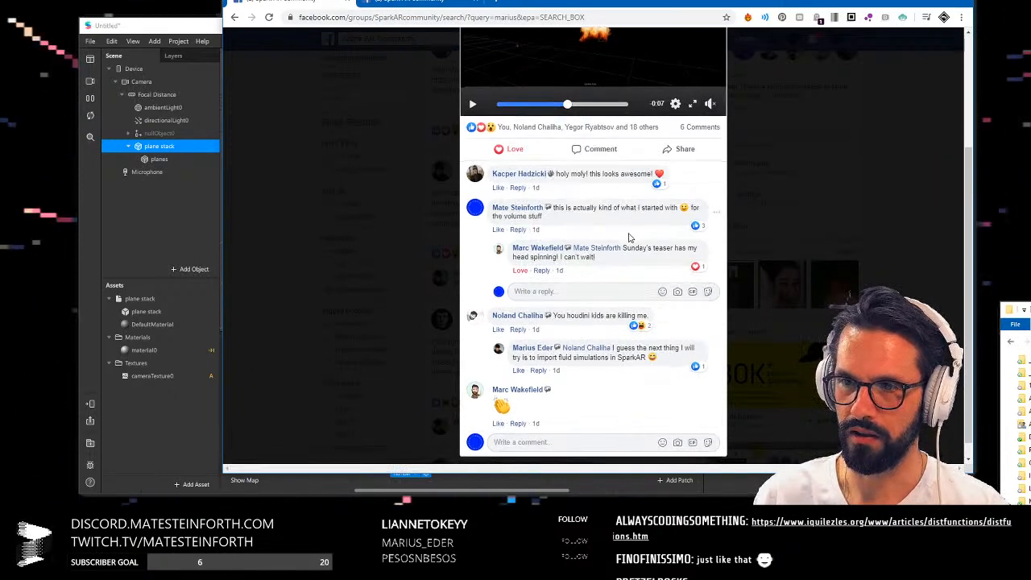
Search Google in a new tab for "unreal infiltrator demo making of" and open the Infiltrator Breakdown: Visual Effects video
{"action": "left_click", "coordinate": [501, 1]}
{"action": "type", "text": "un"}
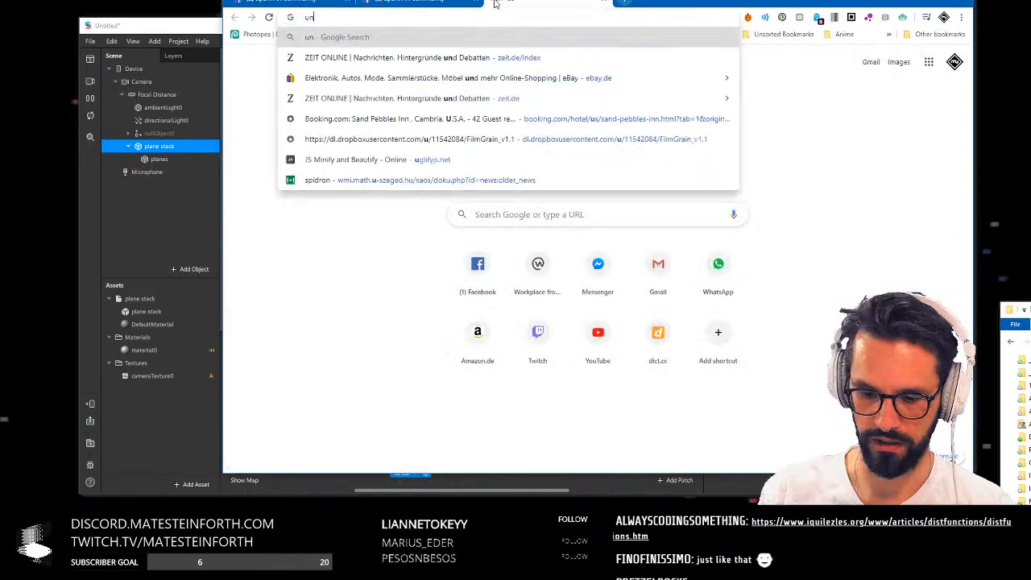
{"action": "type", "text": "real infil"}
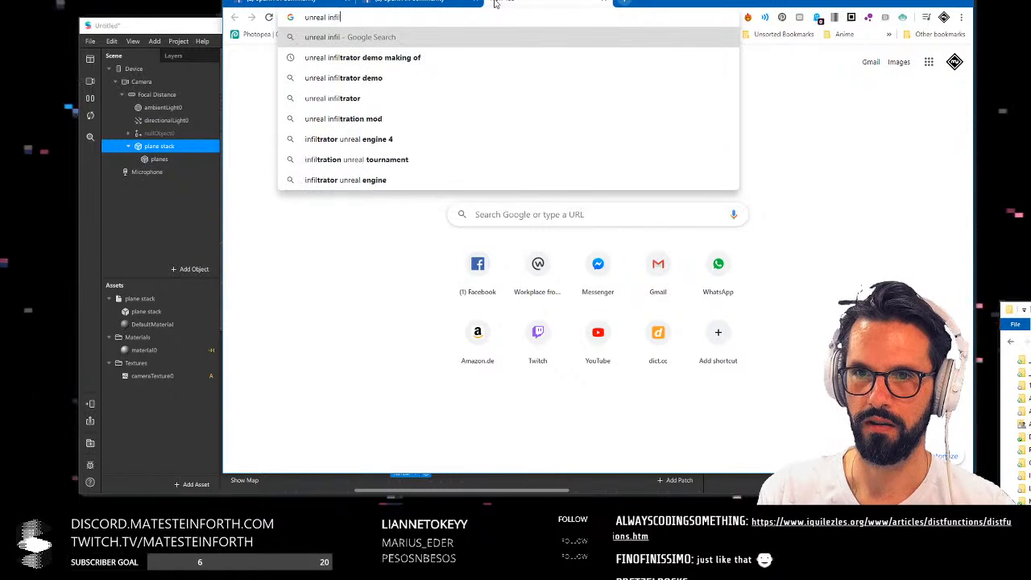
{"action": "left_click", "coordinate": [363, 57]}
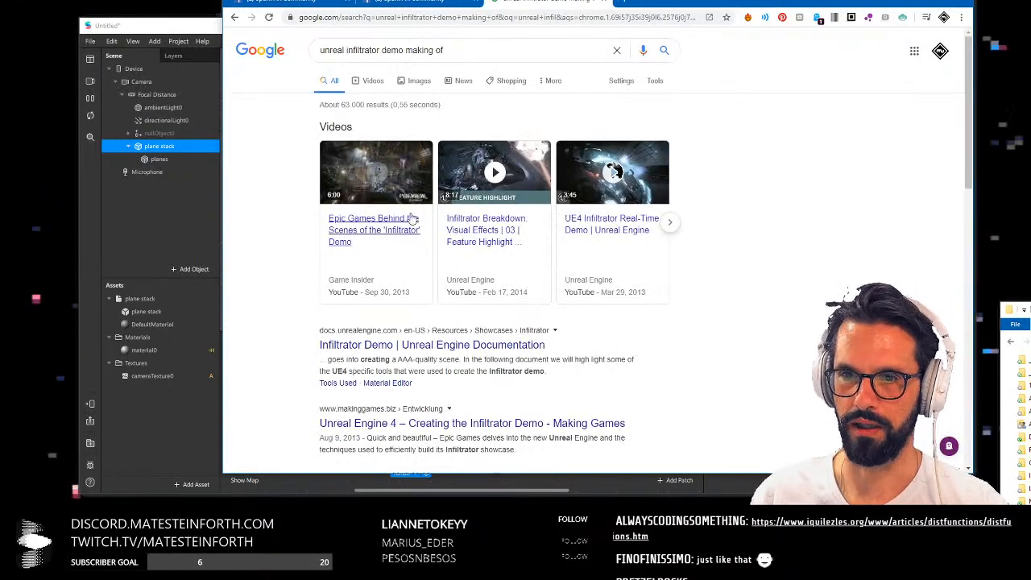
{"action": "left_click", "coordinate": [488, 226]}
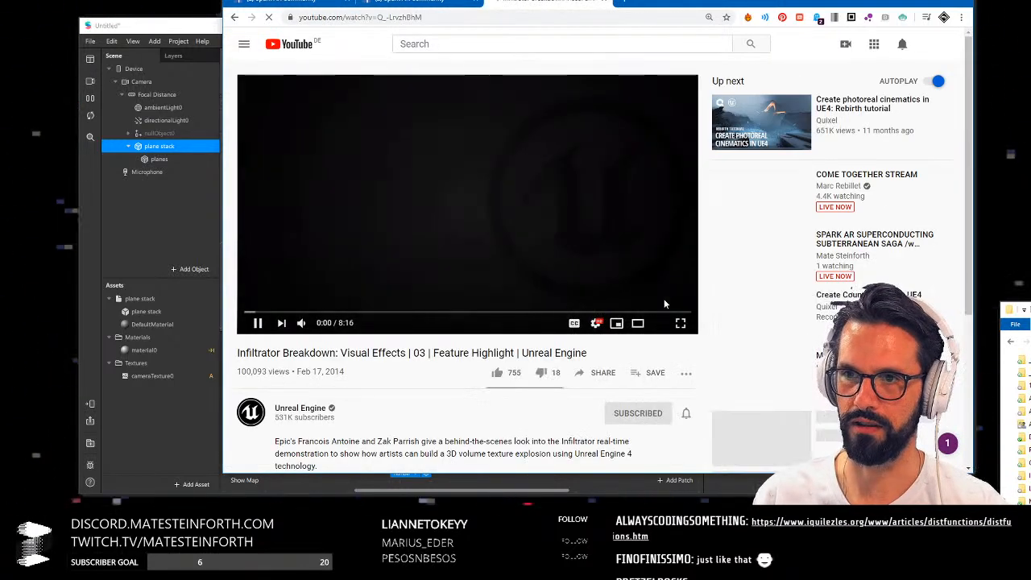
Watch the Infiltrator Breakdown video muted in theater mode and adjust the browser window size around it
{"action": "left_click", "coordinate": [637, 323]}
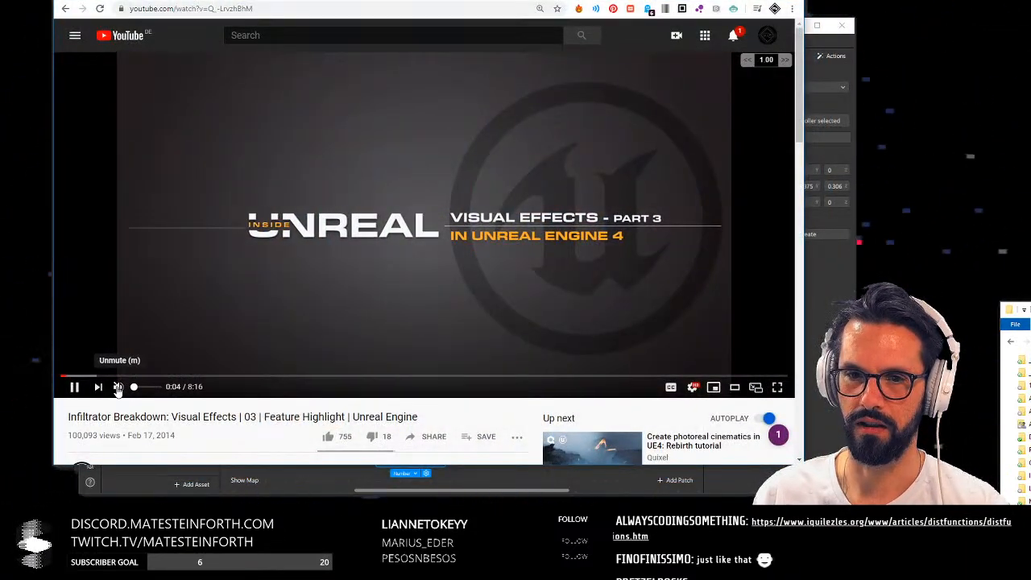
{"action": "key", "text": "super+Up"}
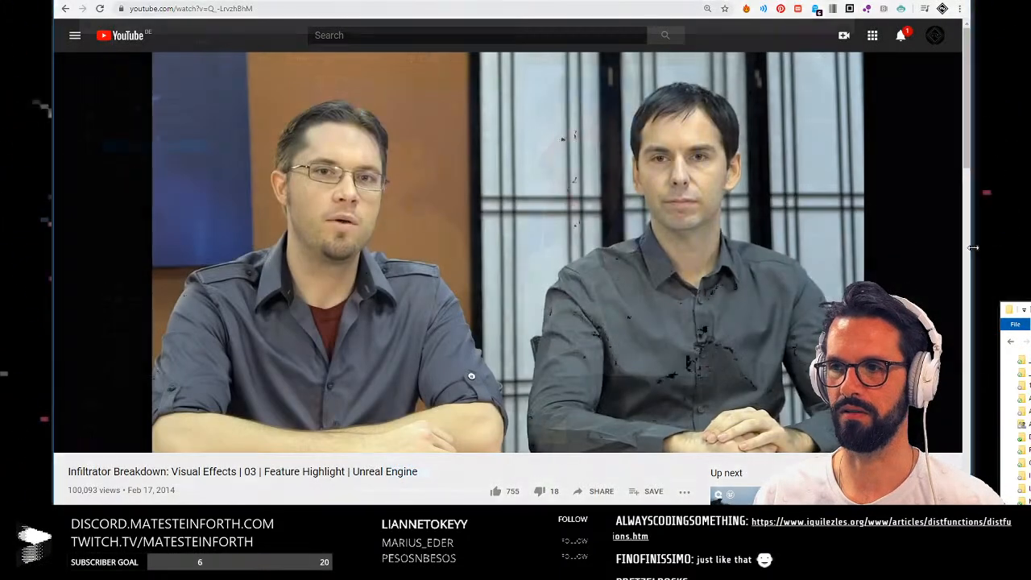
{"action": "left_click_drag", "start_coordinate": [976, 250], "coordinate": [945, 252]}
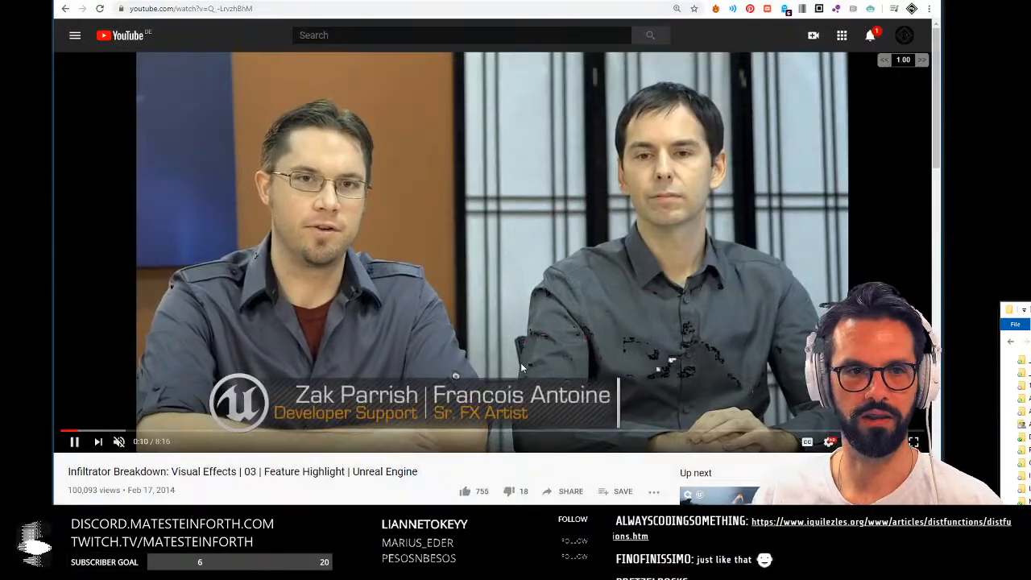
Skip ahead in the Infiltrator Breakdown video through the explosion simulation, its stacked slices and the slice compositing
{"action": "left_click", "coordinate": [110, 433]}
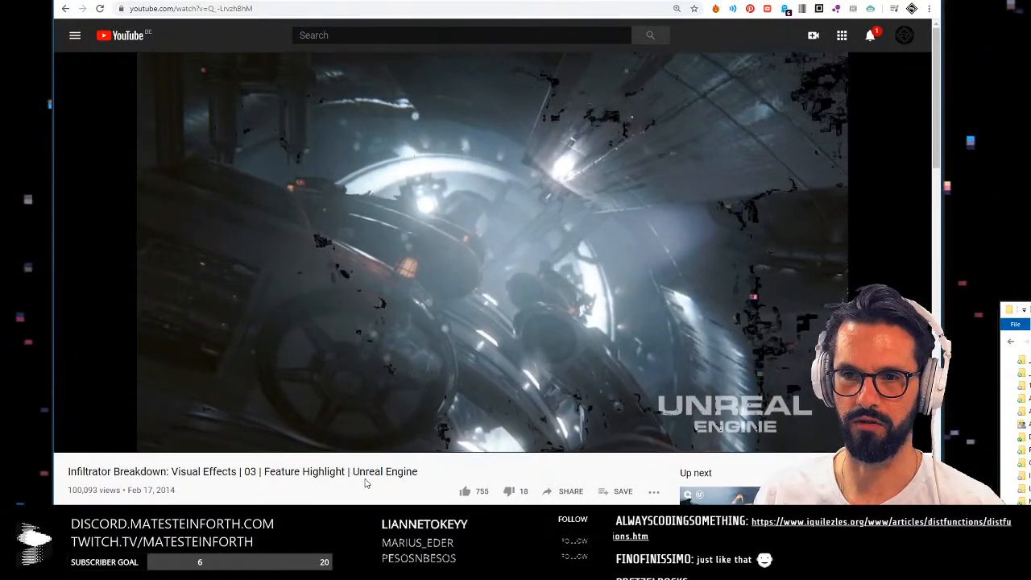
{"action": "scroll", "coordinate": [363, 483], "scroll_direction": "down", "scroll_amount": 1}
{"action": "scroll", "coordinate": [363, 483], "scroll_direction": "up", "scroll_amount": 1}
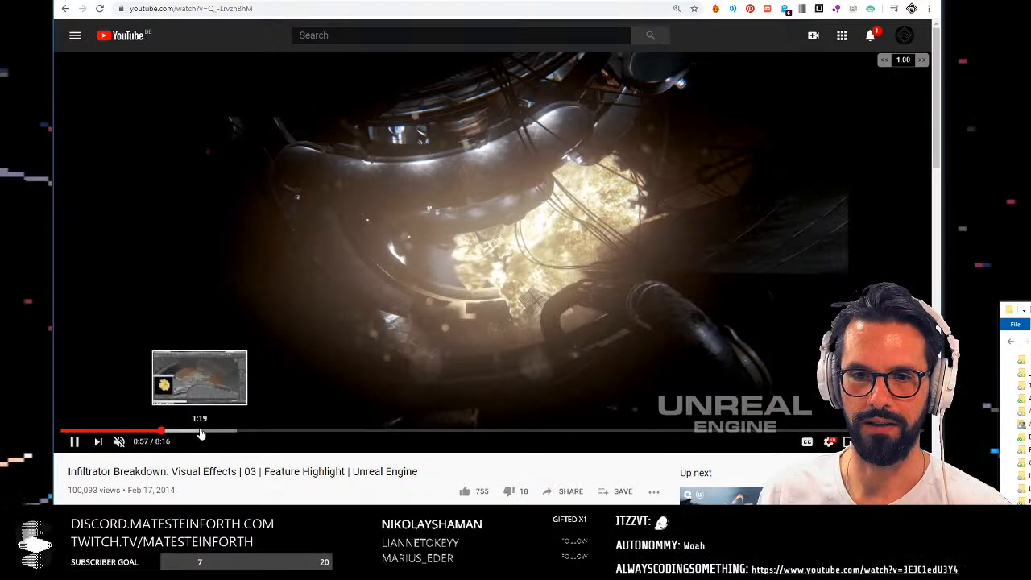
{"action": "left_click", "coordinate": [202, 433]}
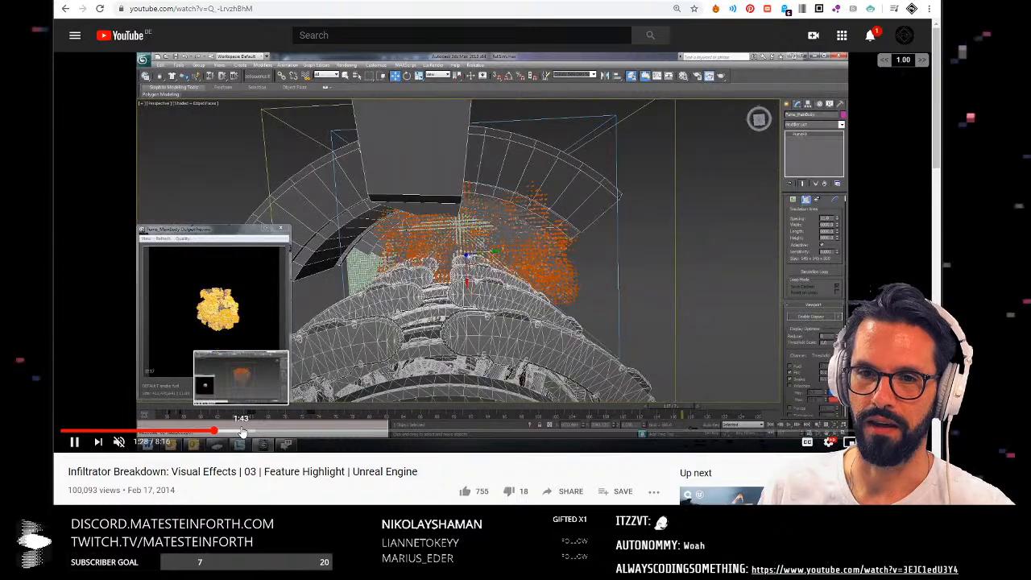
{"action": "left_click", "coordinate": [242, 433]}
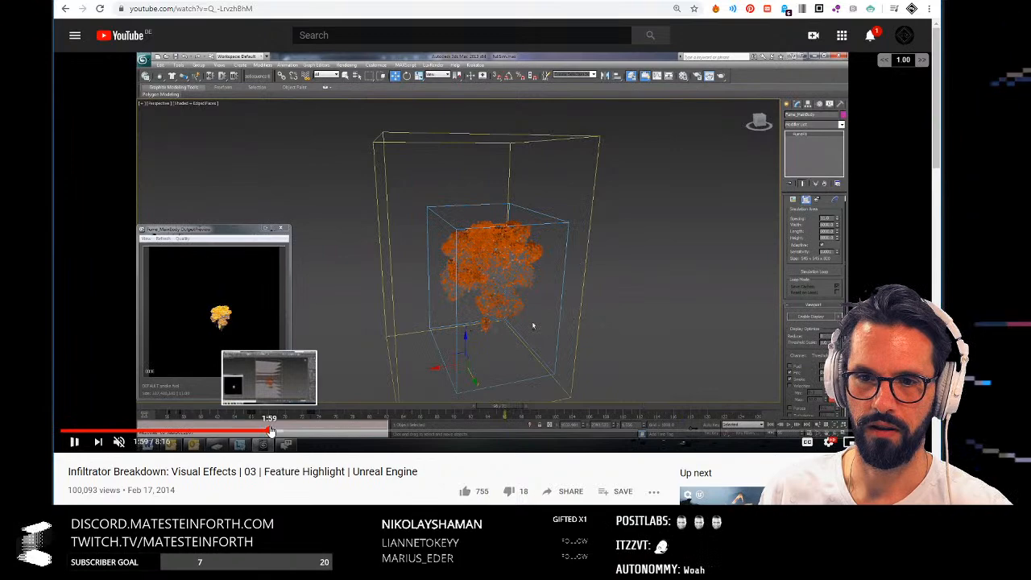
{"action": "left_click", "coordinate": [271, 432]}
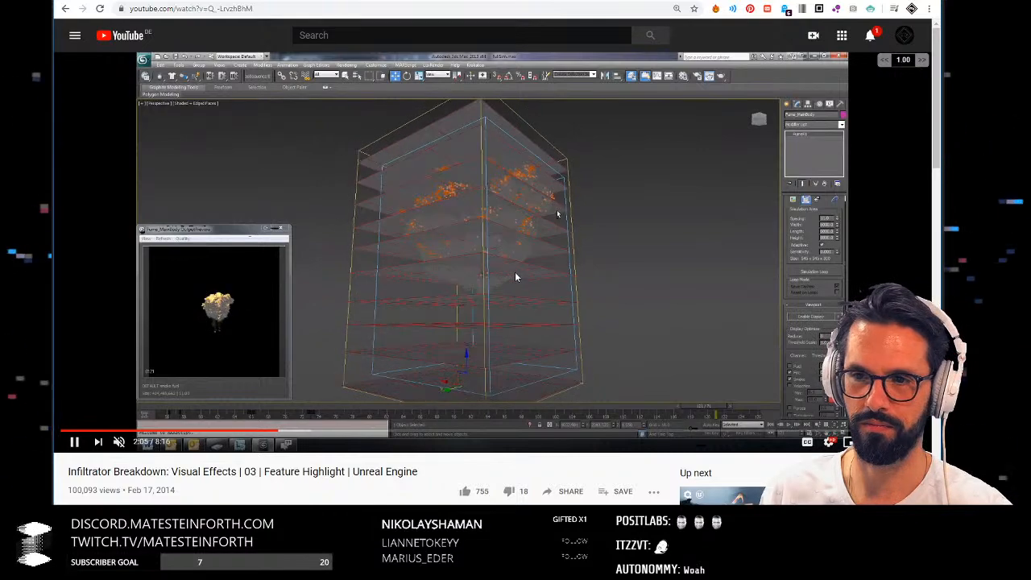
{"action": "left_click", "coordinate": [305, 433]}
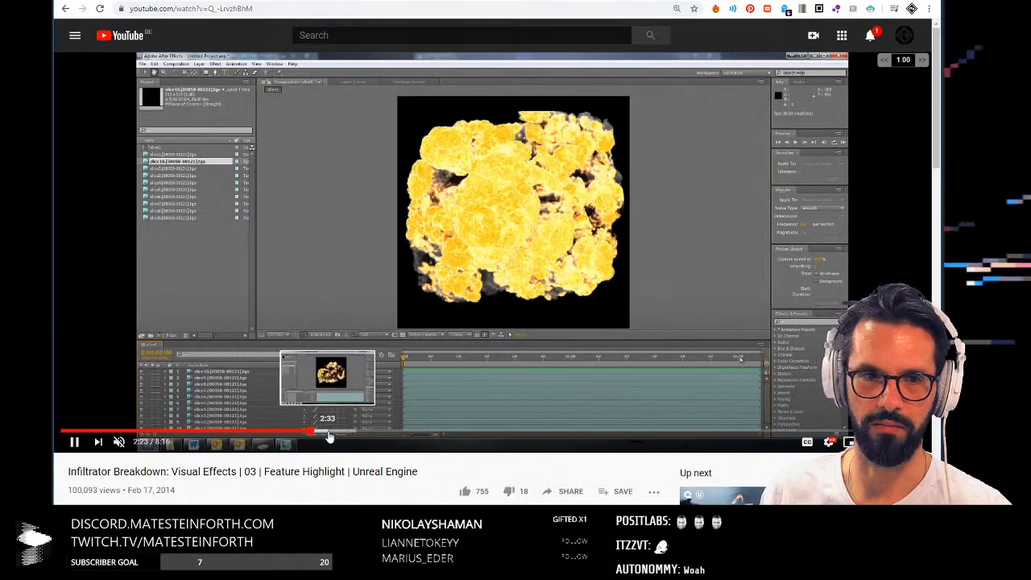
{"action": "left_click", "coordinate": [353, 433]}
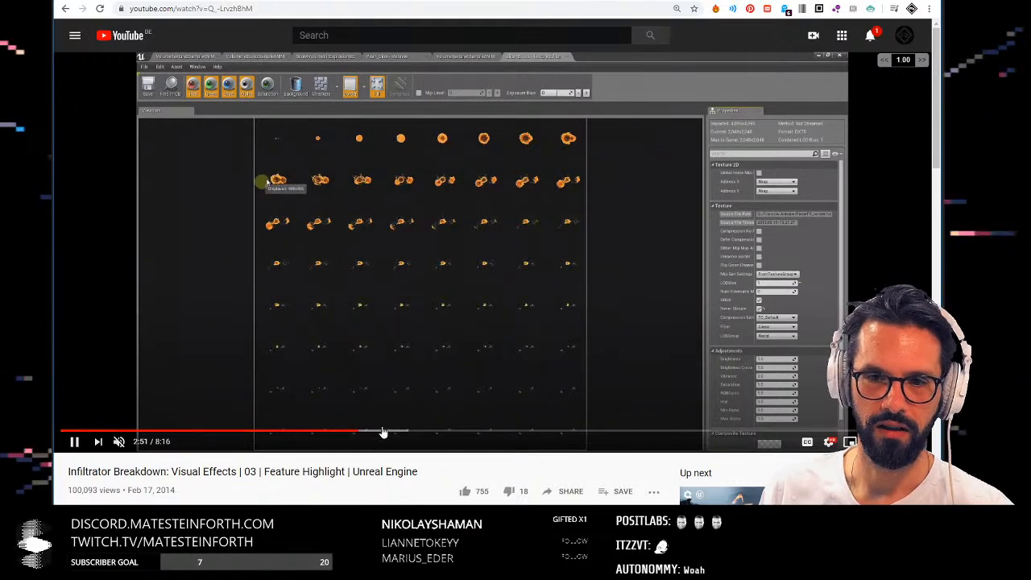
Jump between the Material Editor and particle volume sections of the Infiltrator Breakdown video and pause at about 6:05
{"action": "left_click", "coordinate": [411, 433]}
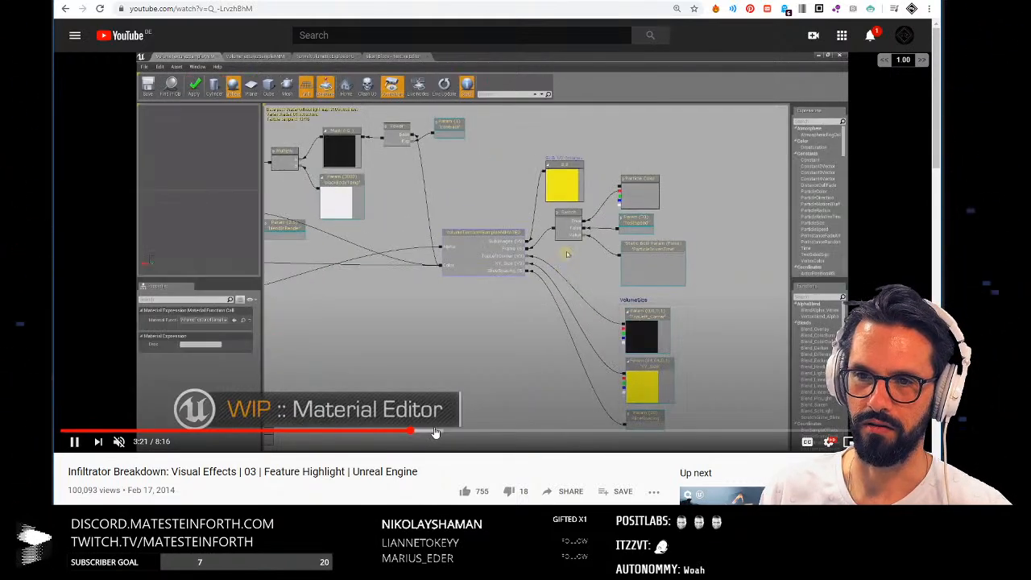
{"action": "left_click", "coordinate": [435, 433]}
{"action": "left_click", "coordinate": [463, 433]}
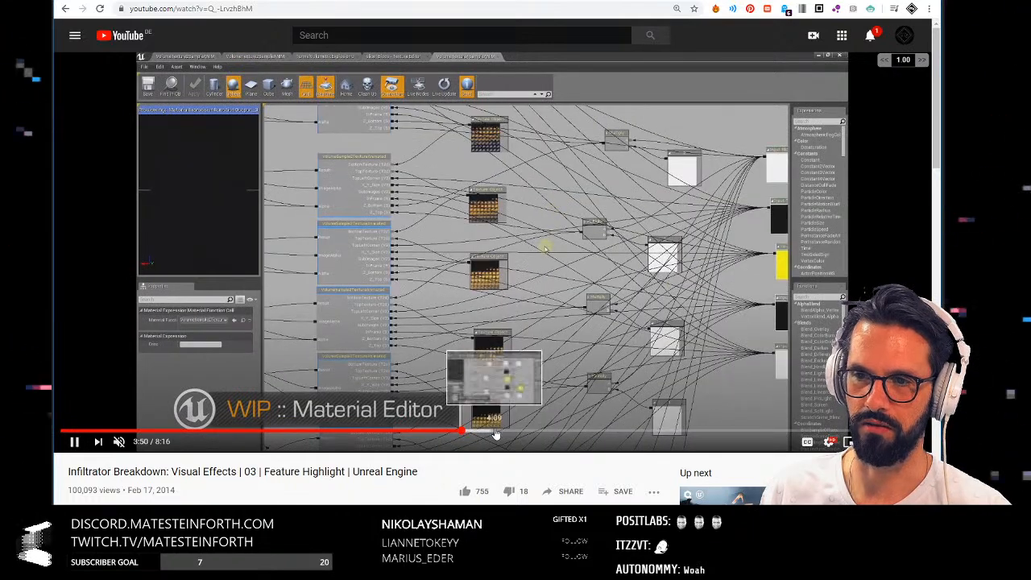
{"action": "left_click", "coordinate": [494, 433]}
{"action": "left_click", "coordinate": [519, 432]}
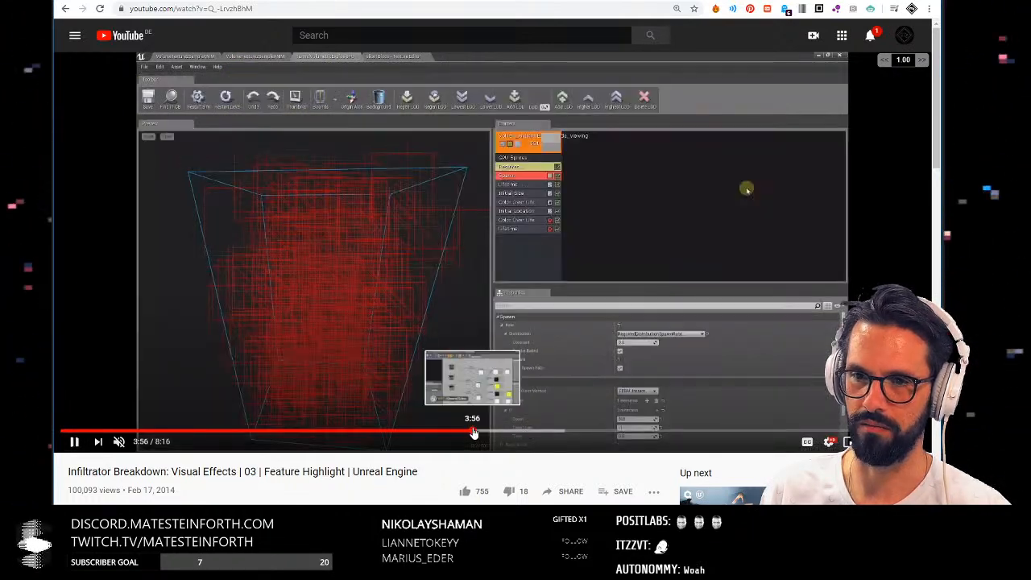
{"action": "left_click", "coordinate": [465, 432]}
{"action": "left_click", "coordinate": [445, 433]}
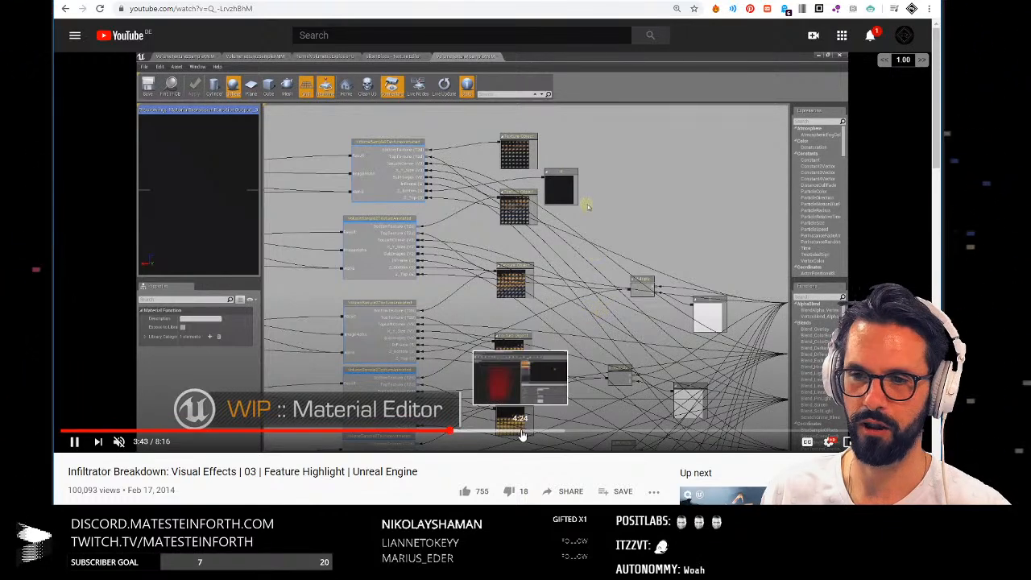
{"action": "left_click", "coordinate": [521, 433]}
{"action": "left_click", "coordinate": [602, 433]}
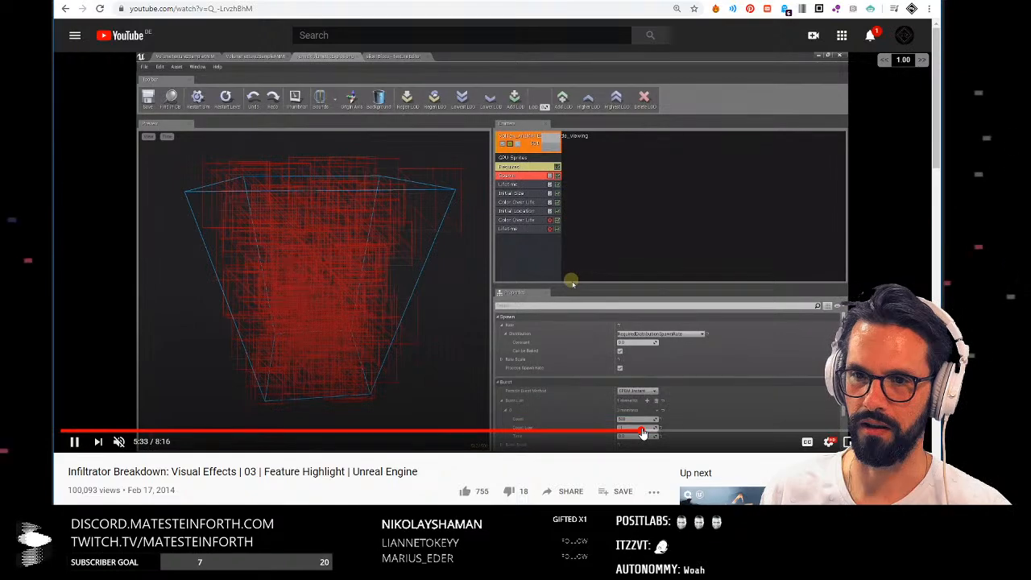
{"action": "left_click", "coordinate": [682, 433]}
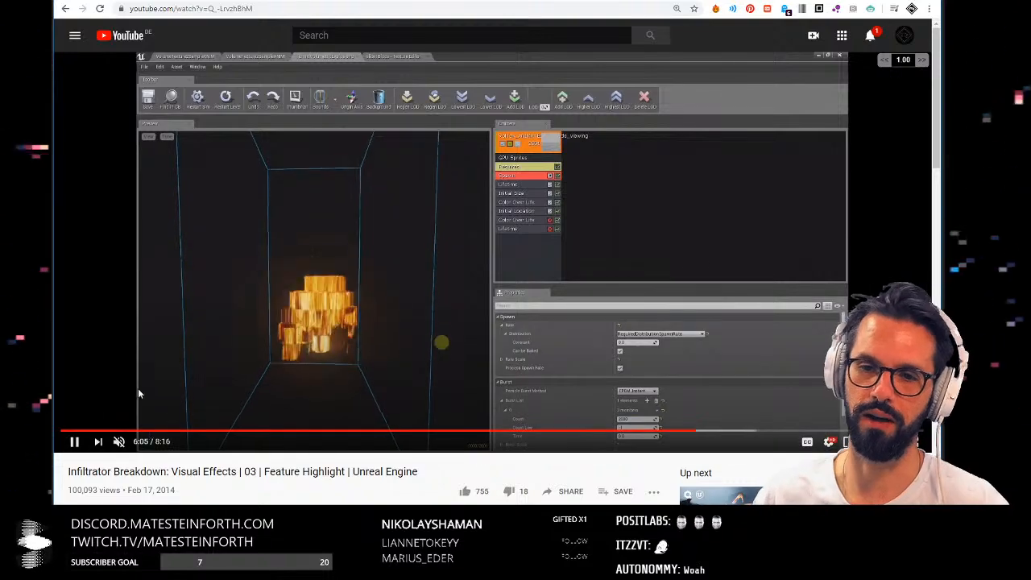
{"action": "left_click", "coordinate": [74, 442]}
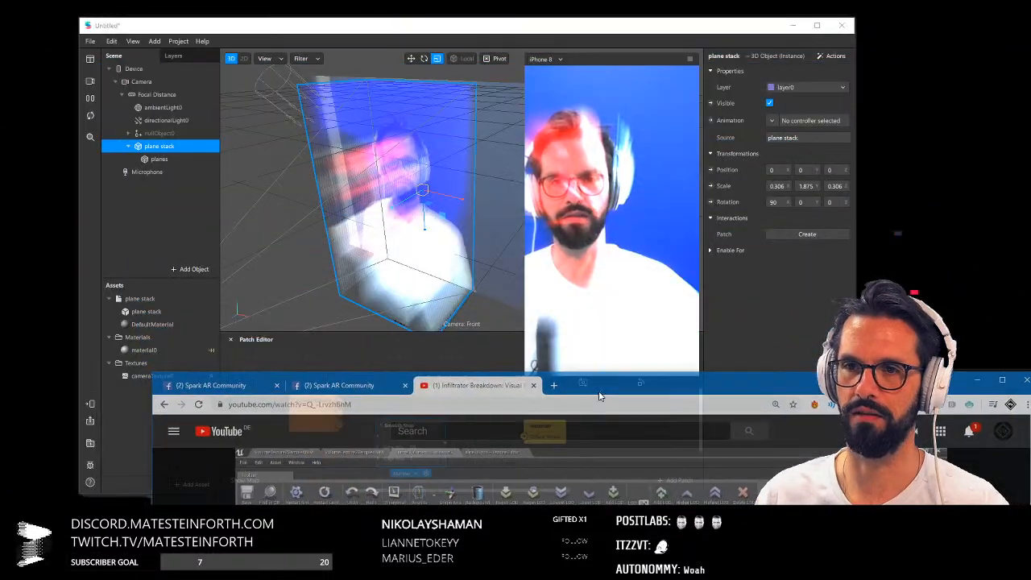
Switch back to Spark AR, inspect the plane stack in an enlarged viewport, and move the browser window aside
{"action": "left_click", "coordinate": [607, 245]}
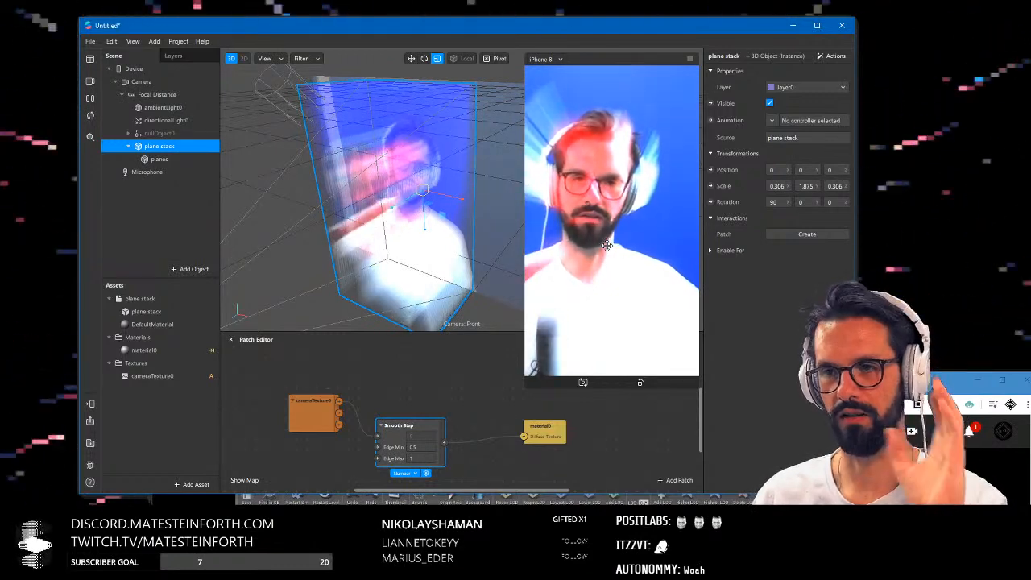
{"action": "scroll", "coordinate": [430, 218], "scroll_direction": "up", "scroll_amount": 2}
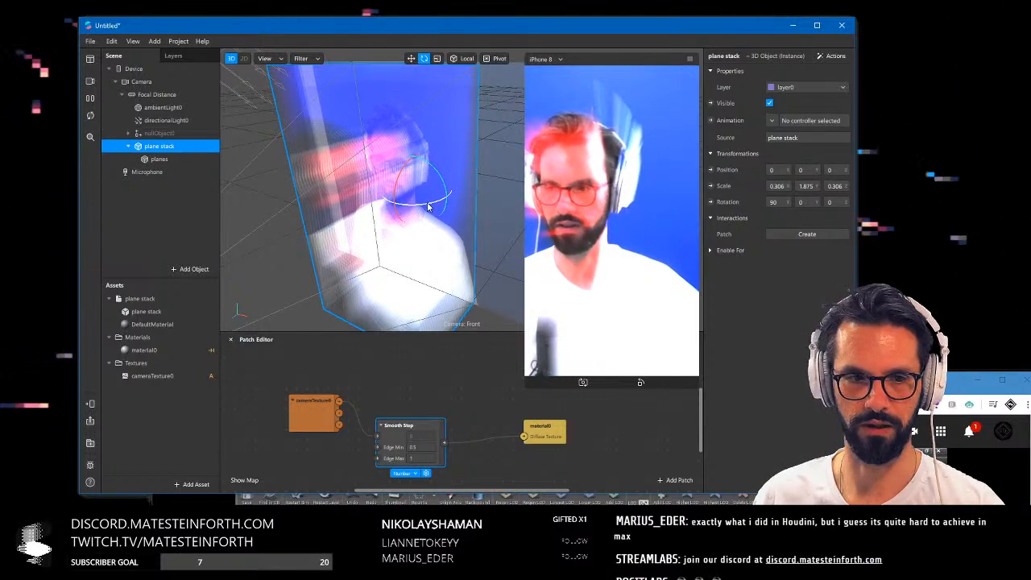
{"action": "left_click_drag", "start_coordinate": [427, 207], "coordinate": [428, 229]}
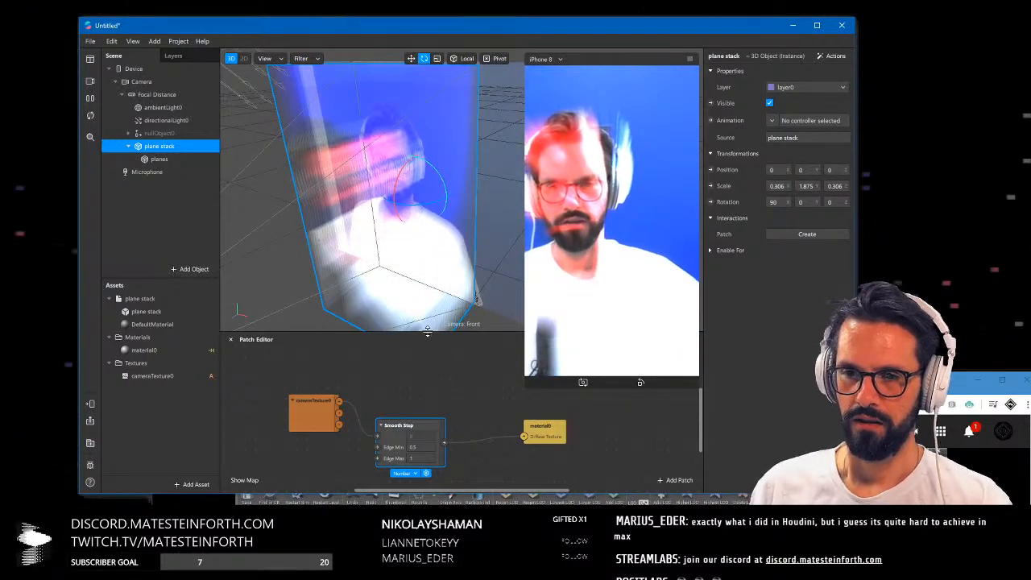
{"action": "left_click_drag", "start_coordinate": [427, 330], "coordinate": [427, 357]}
{"action": "right_click_drag", "start_coordinate": [415, 266], "coordinate": [411, 254]}
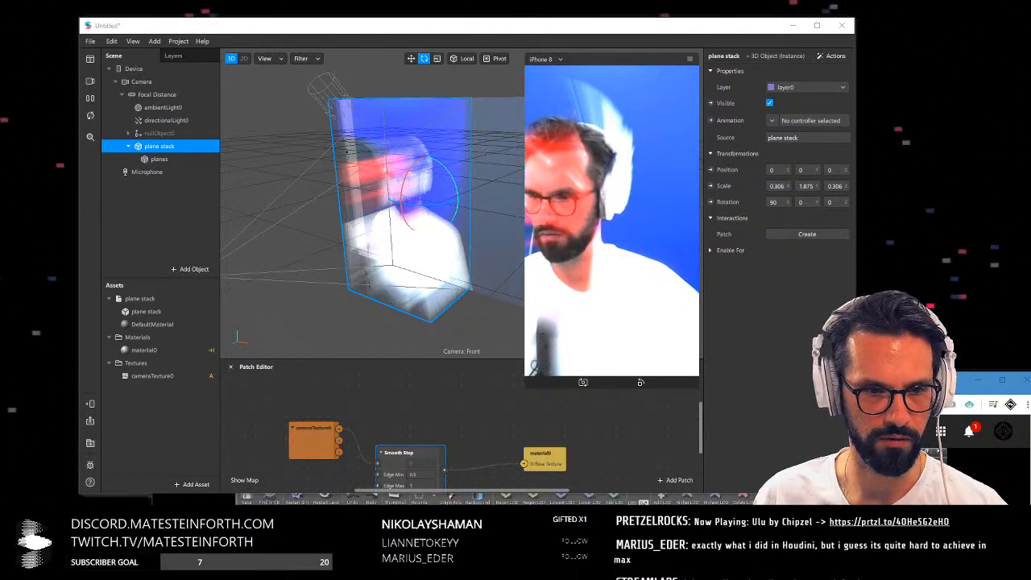
{"action": "left_click_drag", "start_coordinate": [910, 380], "coordinate": [1030, 162]}
{"action": "left_click", "coordinate": [992, 167]}
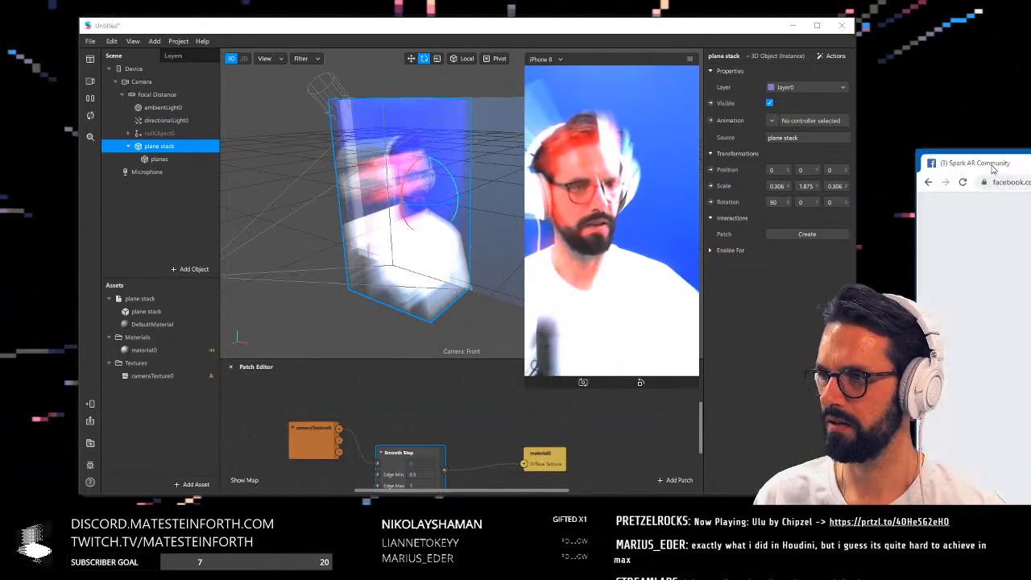
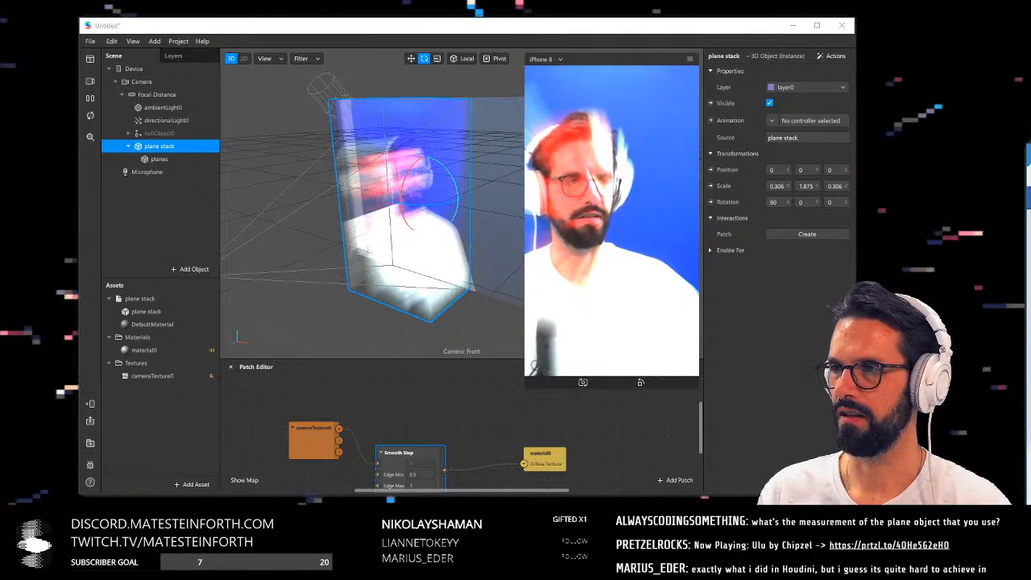
Switch to a new browser window, search Google for "sdf", and open Wikipedia's SDF page in full screen
{"action": "left_click_drag", "start_coordinate": [1030, 34], "coordinate": [740, 39]}
{"action": "left_click", "coordinate": [746, 50]}
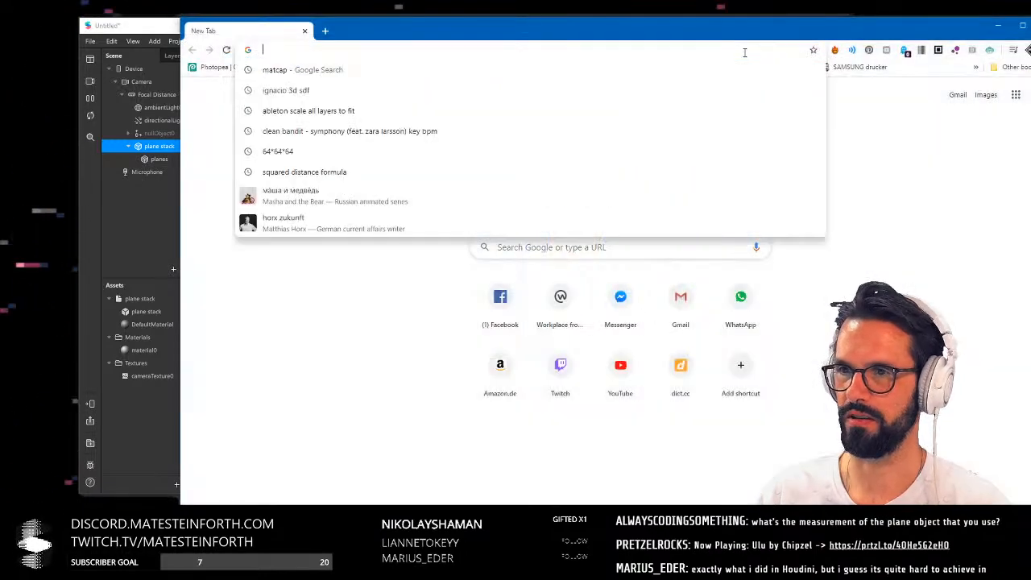
{"action": "type", "text": "sdf"}
{"action": "key", "text": "Return"}
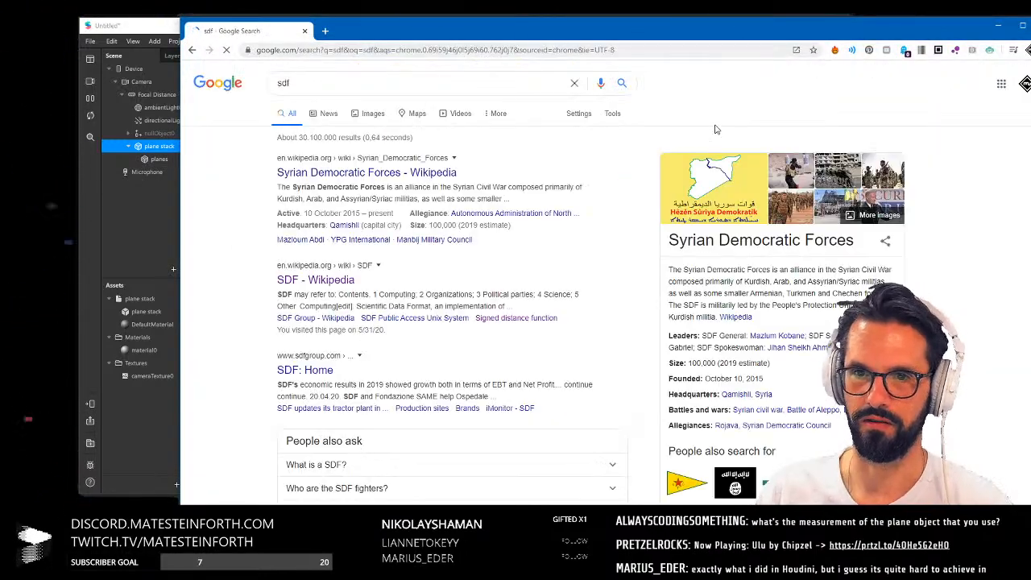
{"action": "left_click", "coordinate": [331, 280]}
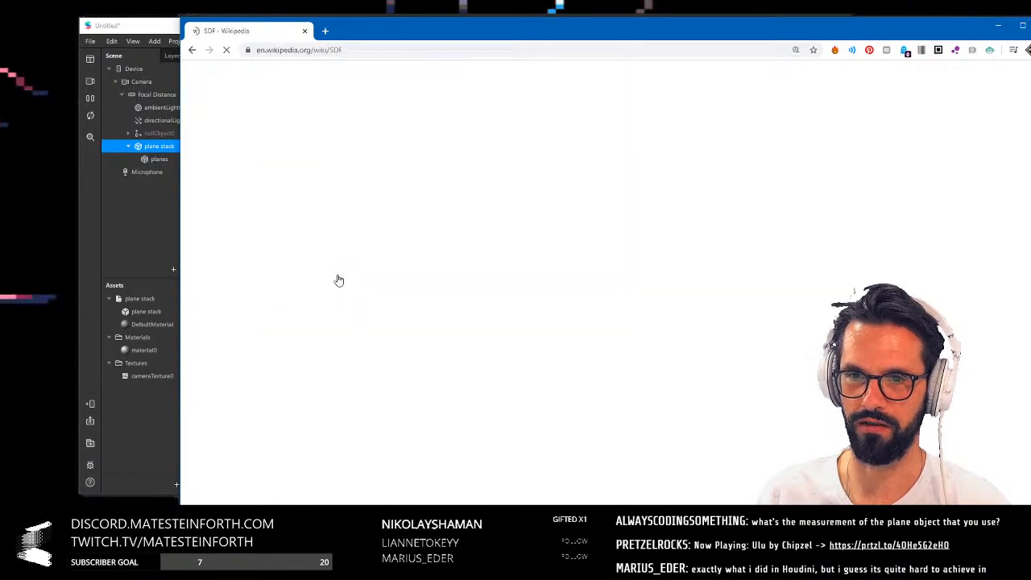
{"action": "key", "text": "F11"}
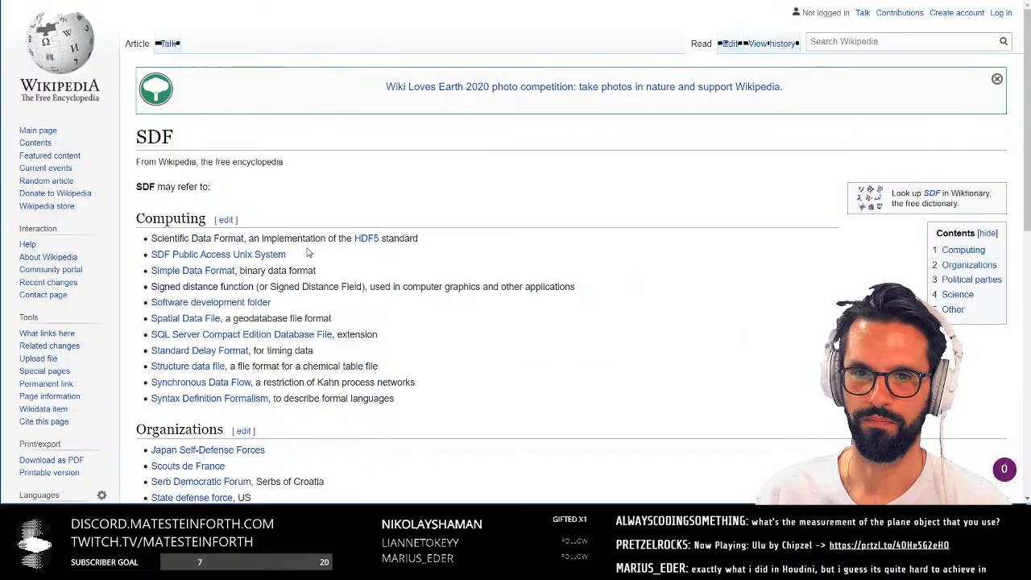
Open Wikipedia's Signed distance function article and enlarge its text for reading
{"action": "left_click", "coordinate": [222, 288]}
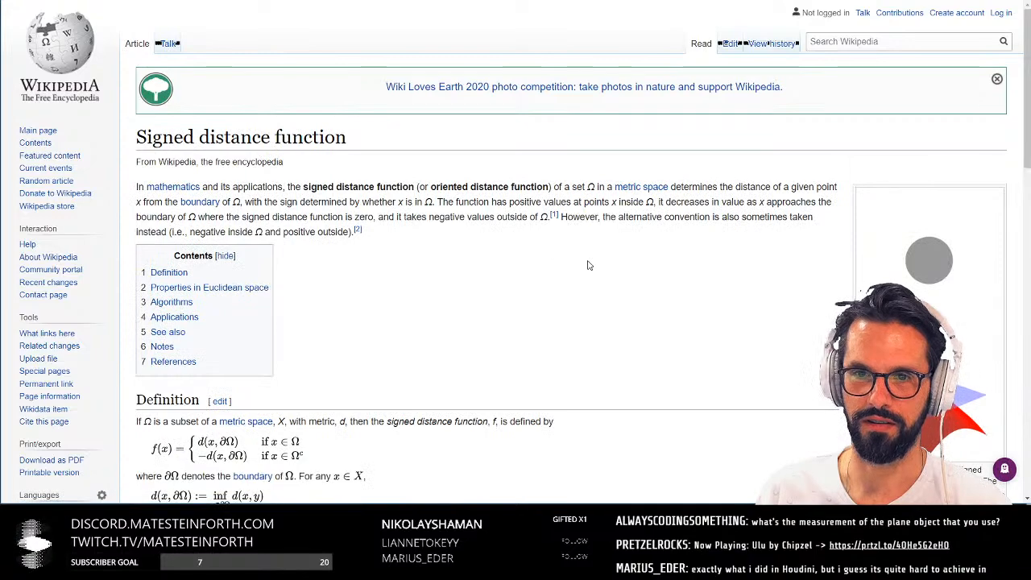
{"action": "scroll", "coordinate": [560, 261], "scroll_direction": "down", "scroll_amount": 1}
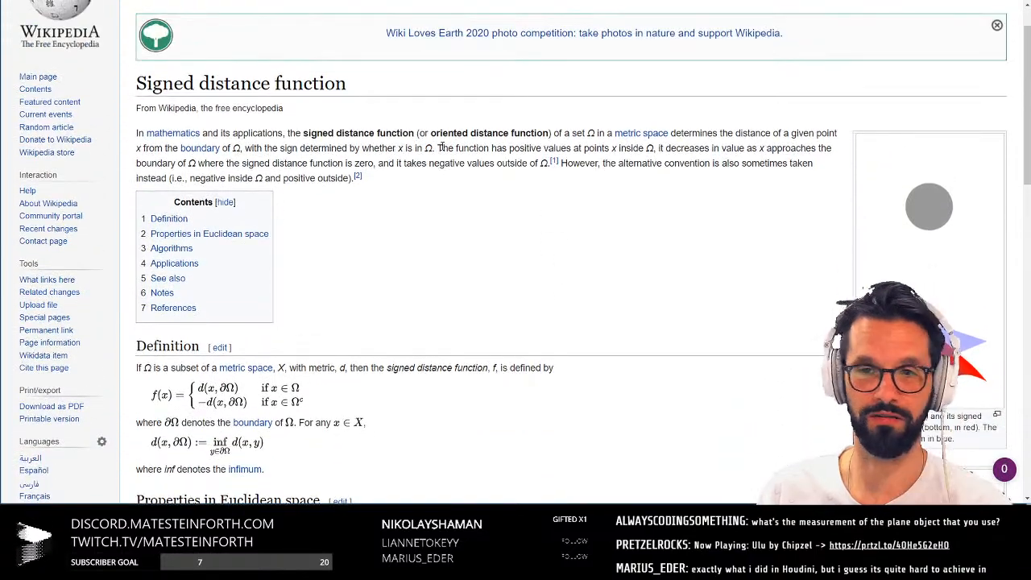
{"action": "scroll", "coordinate": [443, 148], "scroll_direction": "up", "scroll_amount": 5, "text": "ctrl"}
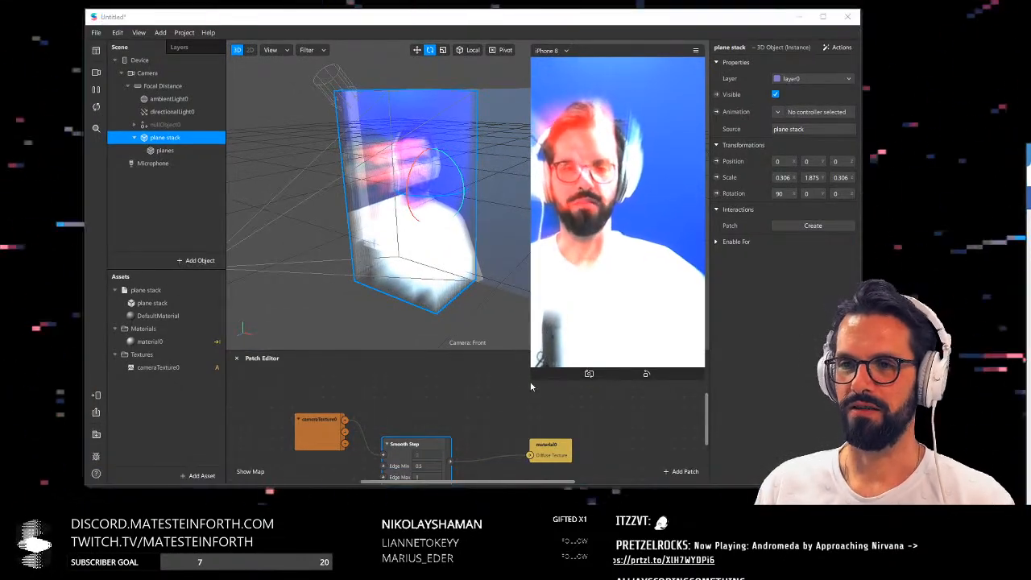
Shrink the Spark AR simulator preview and hide the plane stack
{"action": "left_click_drag", "start_coordinate": [531, 381], "coordinate": [593, 271]}
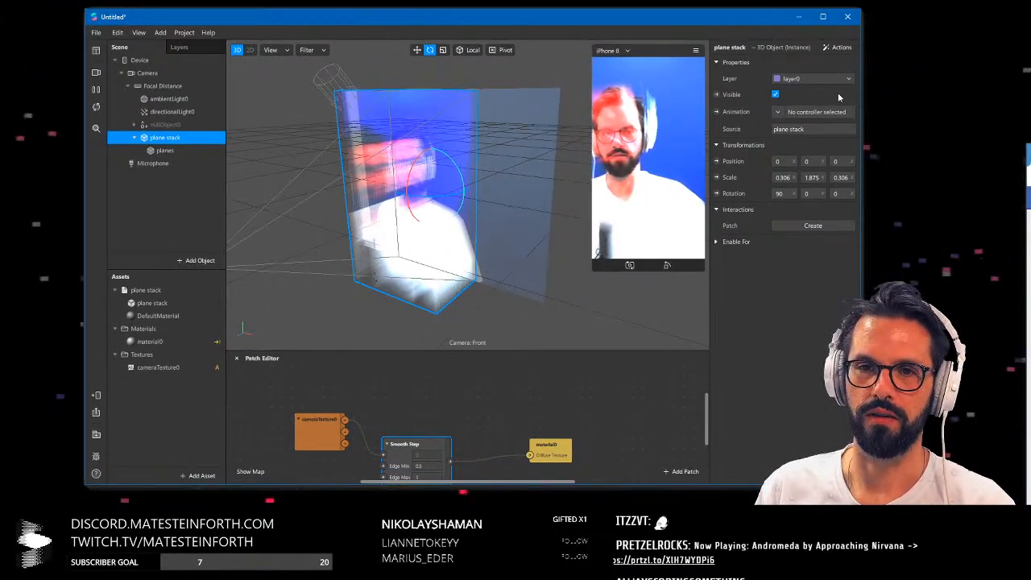
{"action": "left_click", "coordinate": [775, 95]}
Switch the camera preview to a different video source
{"action": "left_click", "coordinate": [138, 32]}
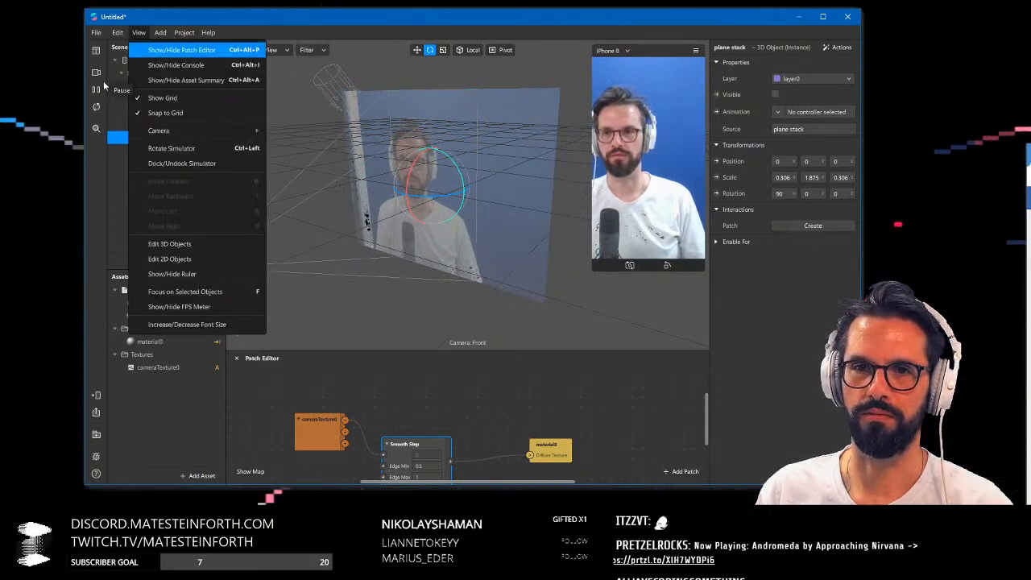
{"action": "left_click", "coordinate": [97, 74]}
{"action": "left_click", "coordinate": [136, 264]}
Add a 3D plane to the scene and assign a newly created material to it
{"action": "left_click", "coordinate": [158, 34]}
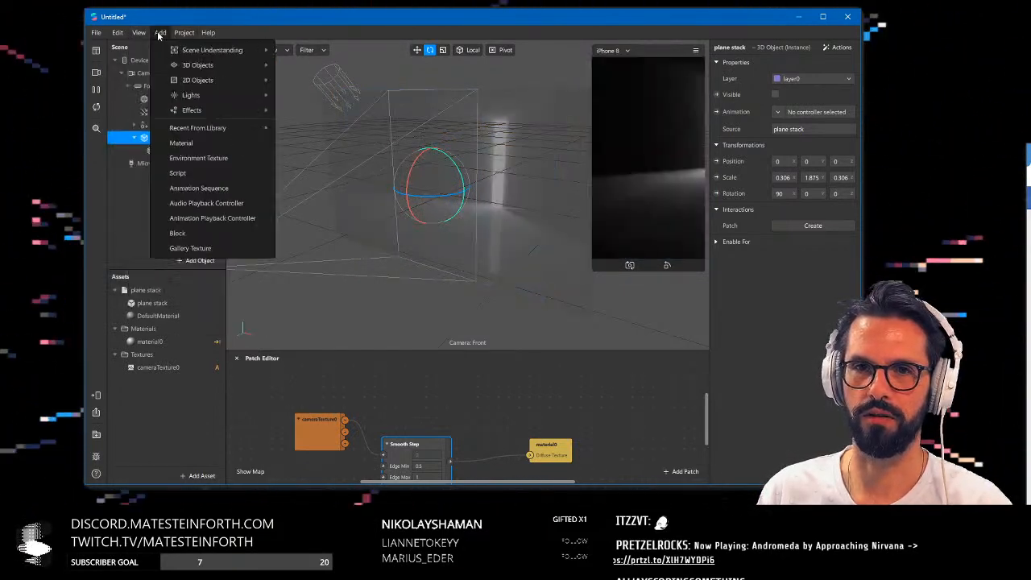
{"action": "mouse_move", "coordinate": [198, 64]}
{"action": "left_click", "coordinate": [335, 71]}
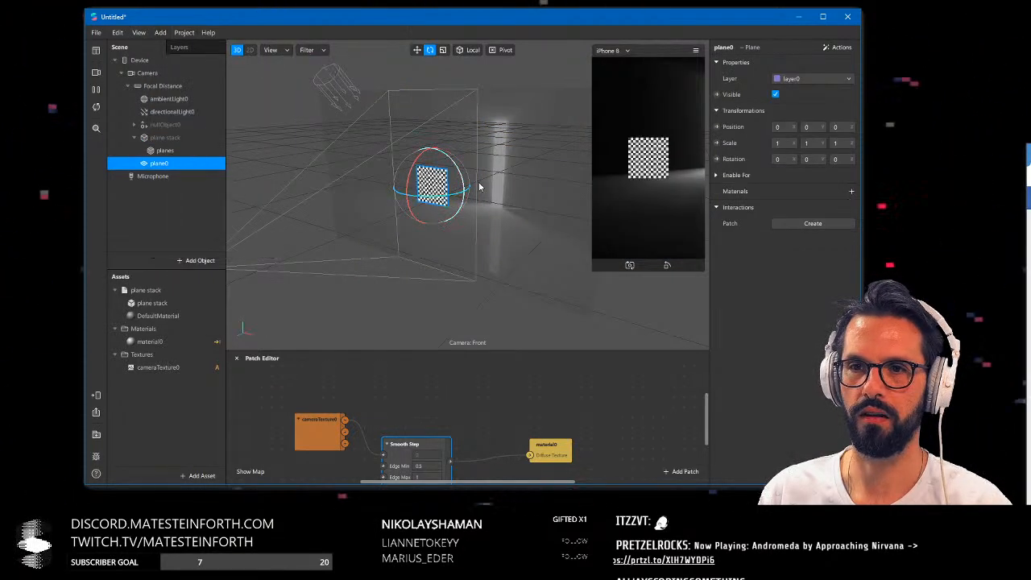
{"action": "scroll", "coordinate": [480, 187], "scroll_direction": "up", "scroll_amount": 3}
{"action": "left_click", "coordinate": [851, 191]}
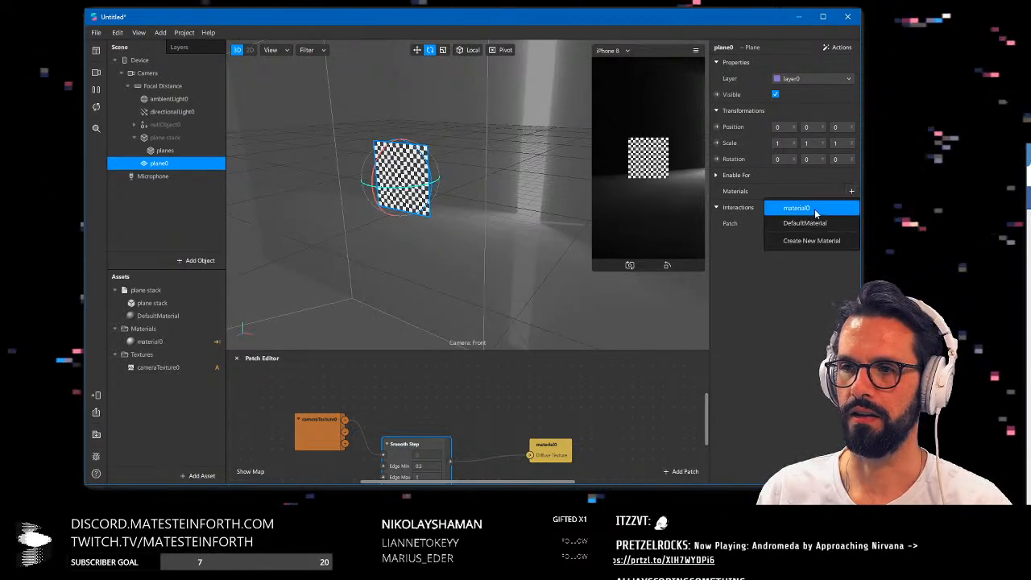
{"action": "left_click", "coordinate": [798, 240]}
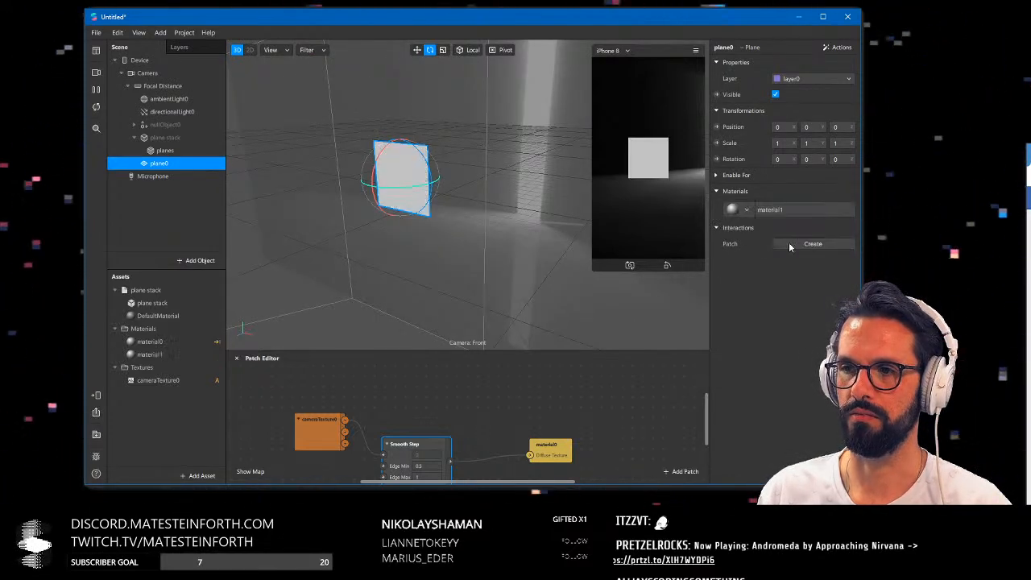
Set the plane's new material to the Flat shader and place its diffuse texture patch above the material0 patch
{"action": "left_click", "coordinate": [150, 354]}
{"action": "left_click", "coordinate": [786, 64]}
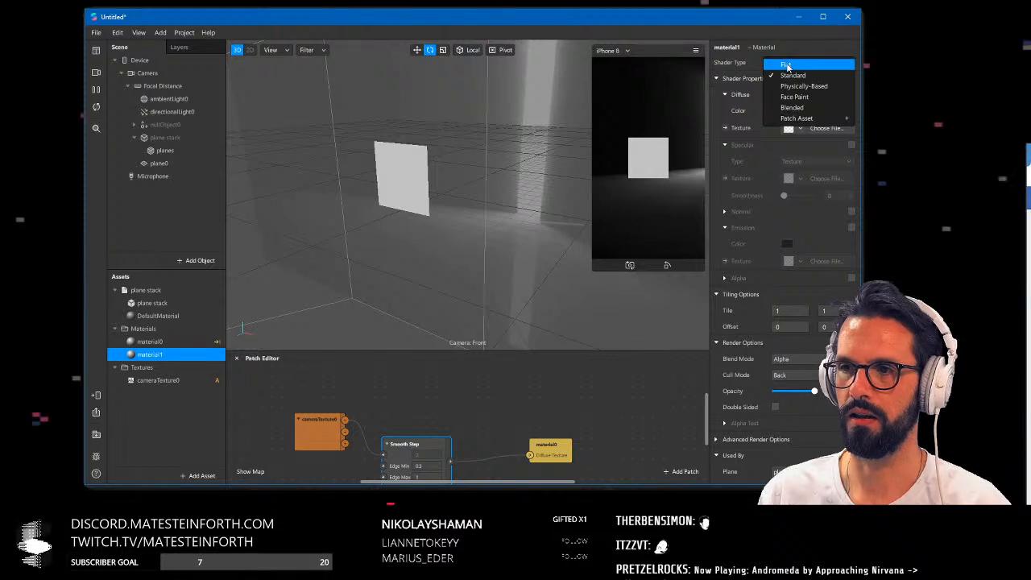
{"action": "left_click", "coordinate": [787, 65]}
{"action": "left_click_drag", "start_coordinate": [489, 439], "coordinate": [591, 419]}
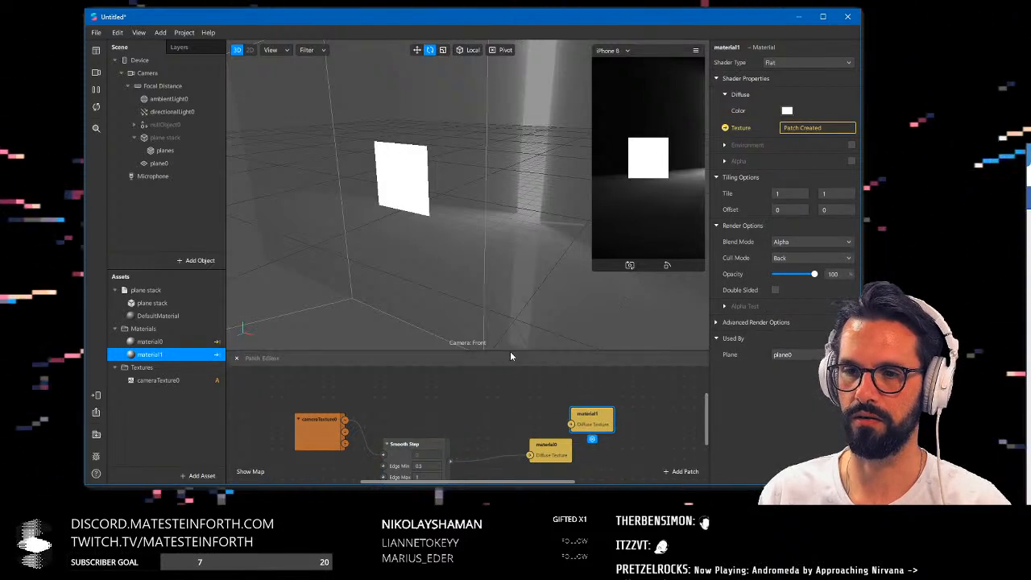
Enlarge the patch editor and delete the cameraTexture0, Smooth Step and material0 patches
{"action": "left_click_drag", "start_coordinate": [510, 355], "coordinate": [509, 260]}
{"action": "left_click_drag", "start_coordinate": [314, 301], "coordinate": [575, 407]}
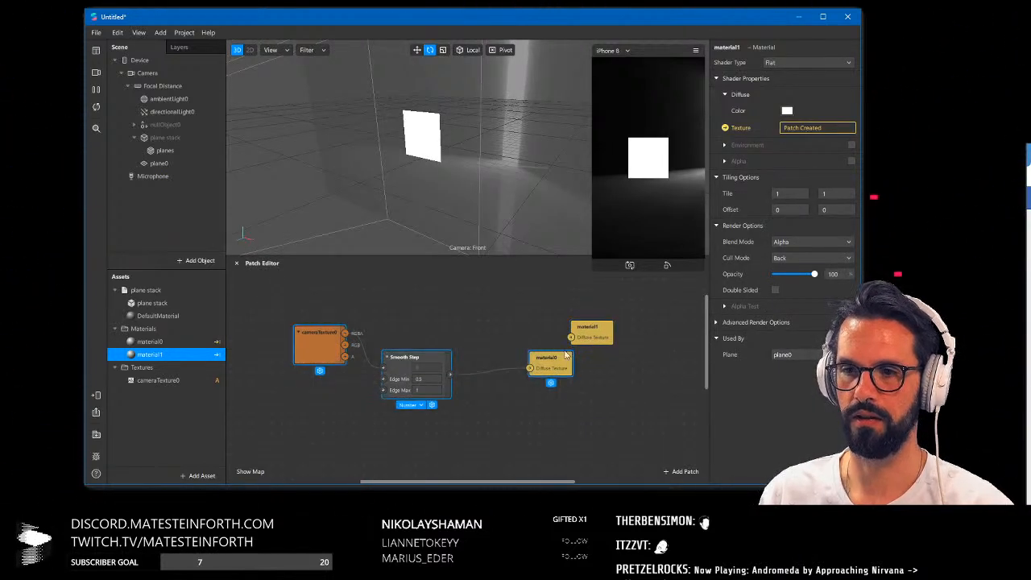
{"action": "key", "text": "Delete"}
Add an SDF Circle patch and connect its output to material1's diffuse texture
{"action": "right_click", "coordinate": [344, 361]}
{"action": "type", "text": "sdf"}
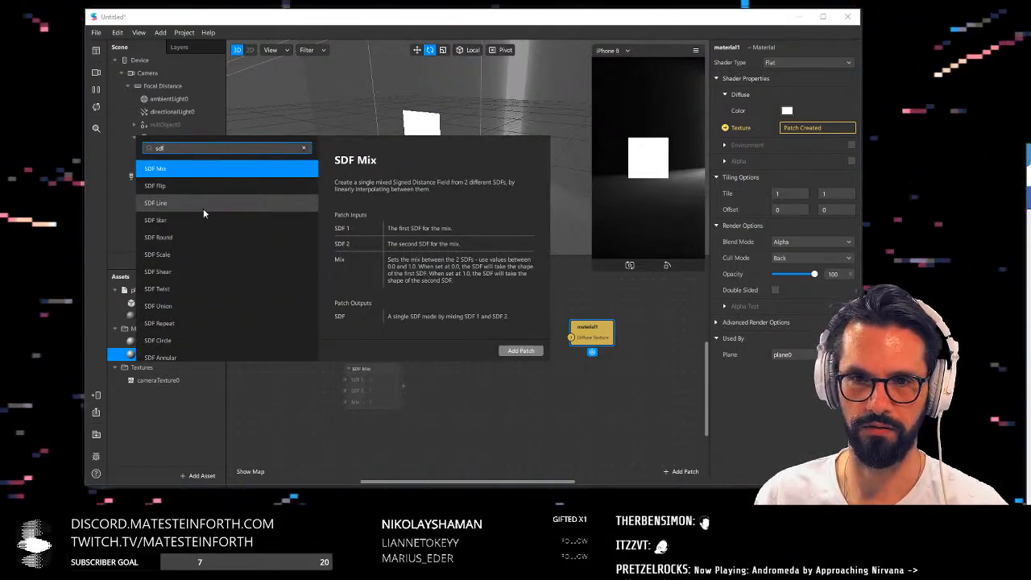
{"action": "left_click", "coordinate": [171, 342]}
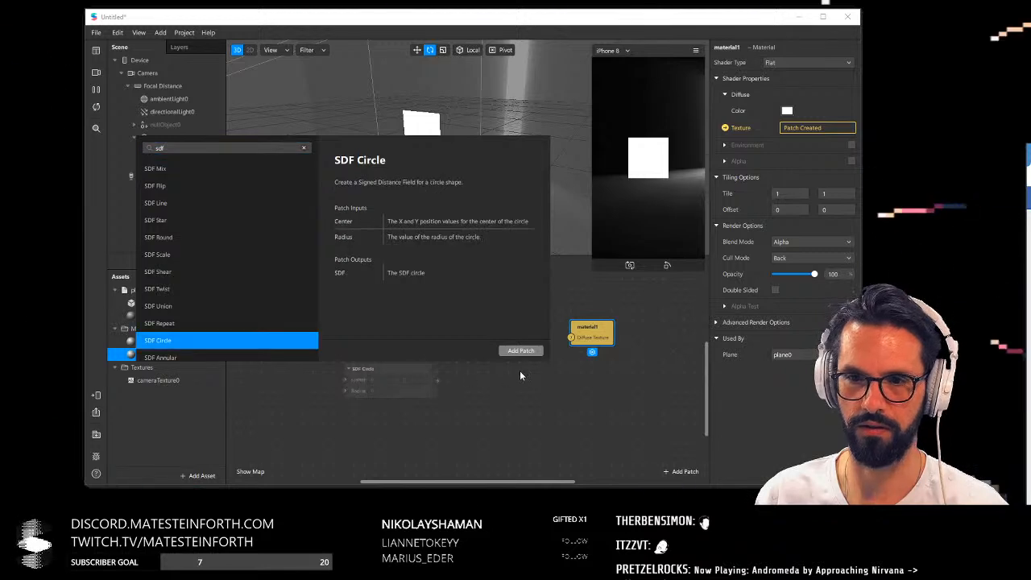
{"action": "left_click", "coordinate": [520, 350]}
{"action": "scroll", "coordinate": [394, 371], "scroll_direction": "up", "scroll_amount": 5}
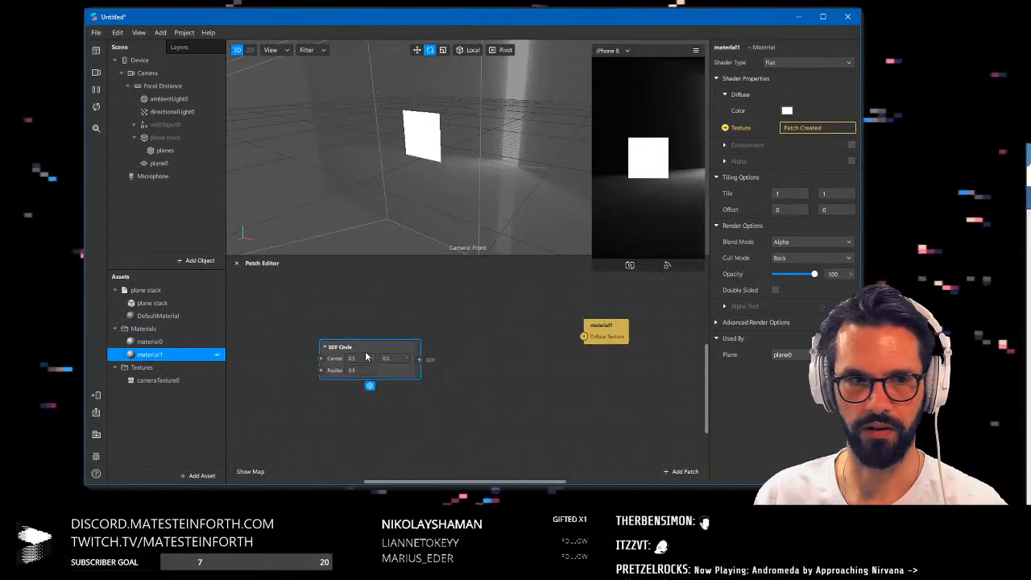
{"action": "middle_click_drag", "start_coordinate": [562, 362], "coordinate": [521, 346]}
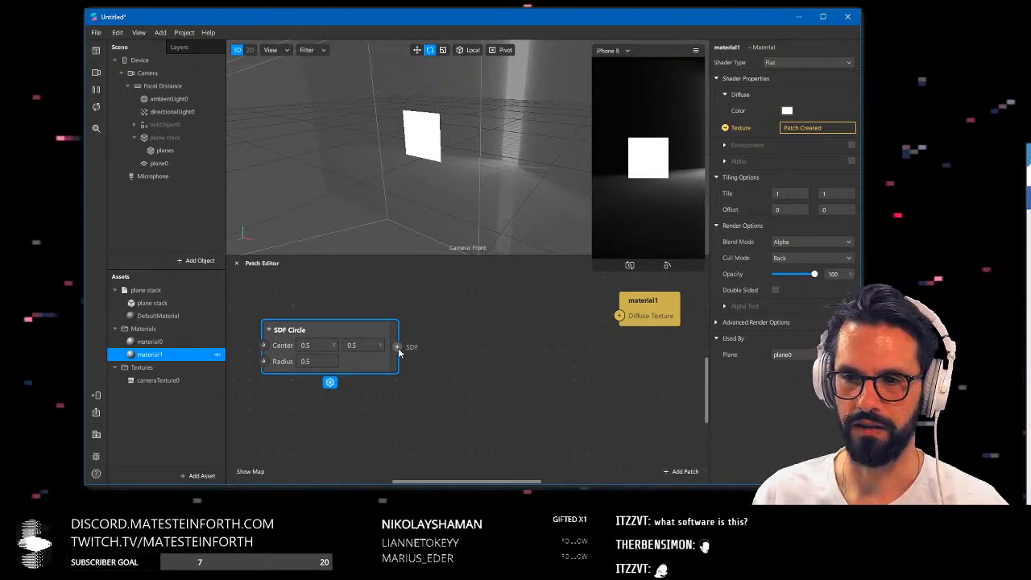
{"action": "left_click_drag", "start_coordinate": [396, 347], "coordinate": [620, 316]}
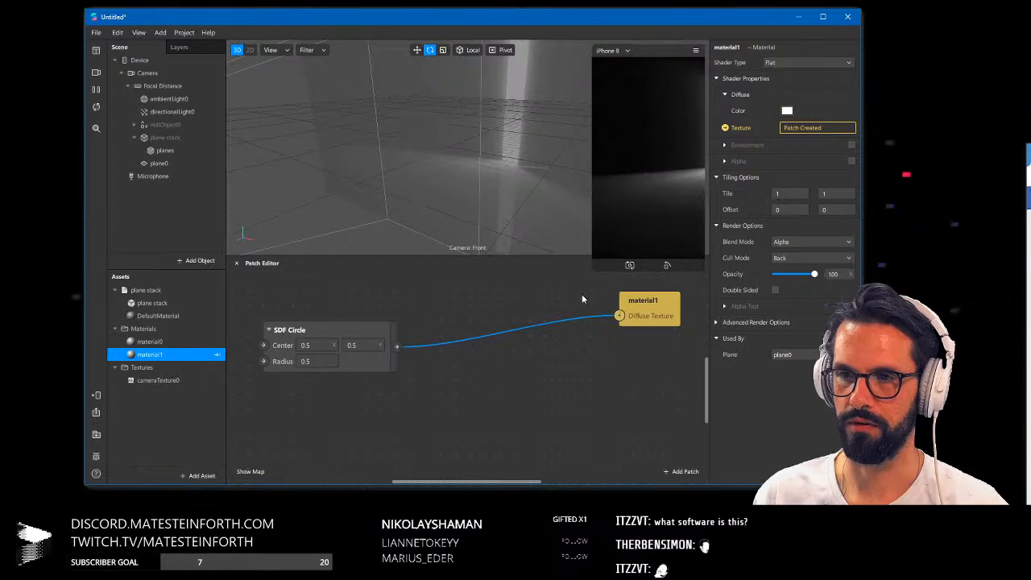
Insert a Swizzle patch set to xxx1 between the SDF Circle and material1's diffuse texture
{"action": "left_click_drag", "start_coordinate": [402, 348], "coordinate": [457, 369]}
{"action": "type", "text": "s"}
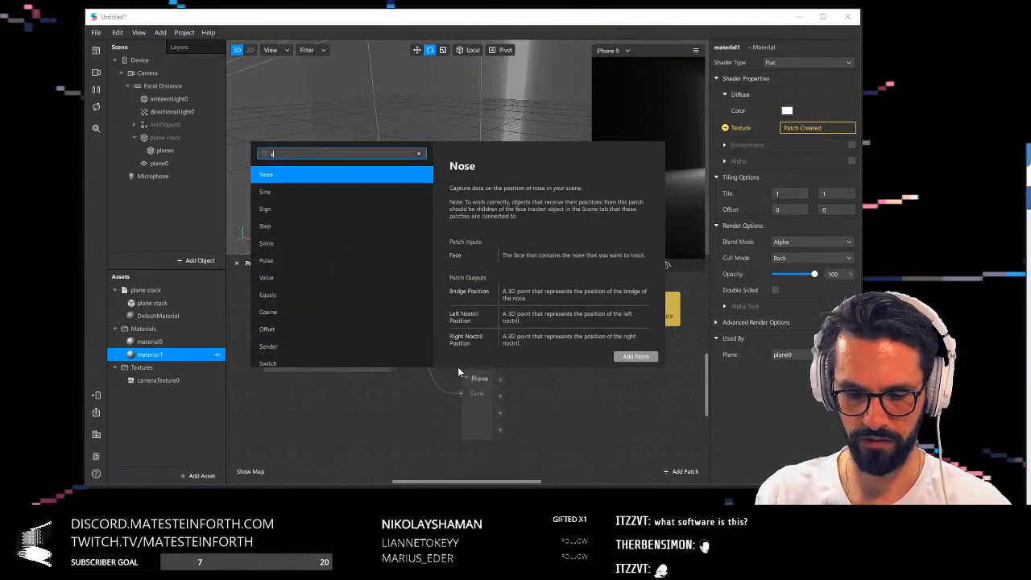
{"action": "type", "text": "wizz"}
{"action": "key", "text": "Return"}
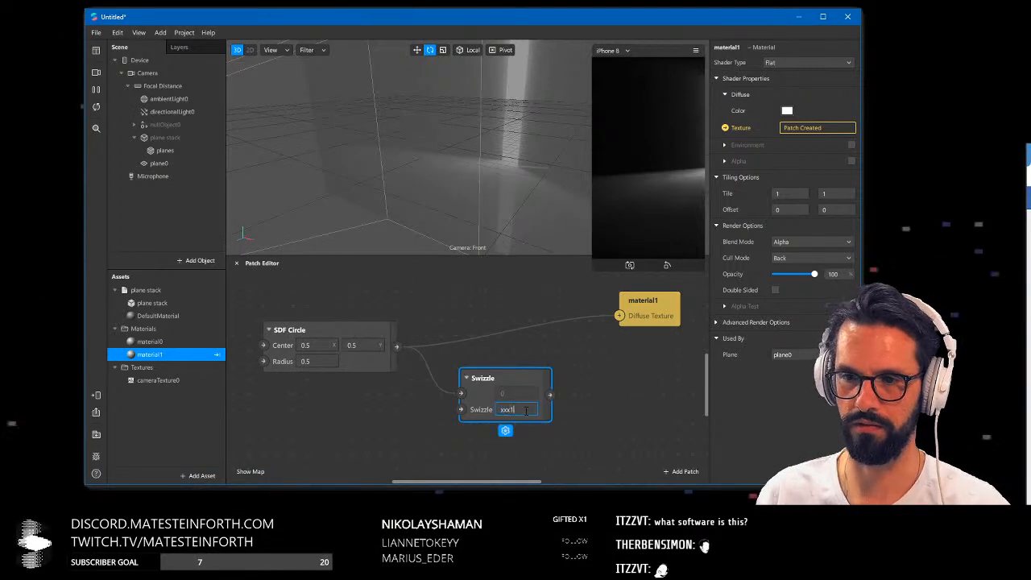
{"action": "left_click_drag", "start_coordinate": [551, 395], "coordinate": [620, 315]}
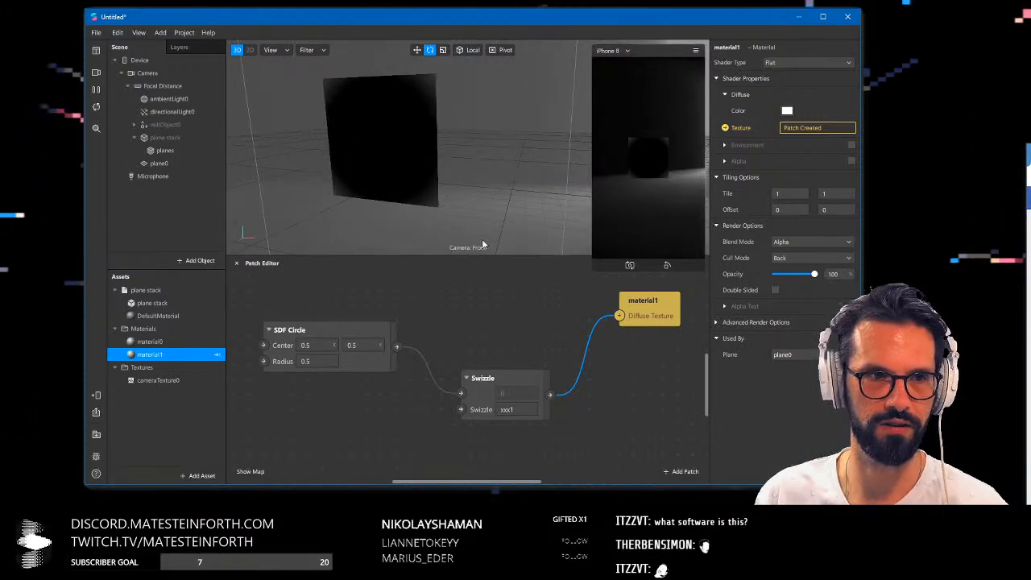
Add a Step patch and wire it between the SDF Circle and the Swizzle patch
{"action": "left_click_drag", "start_coordinate": [513, 373], "coordinate": [492, 355]}
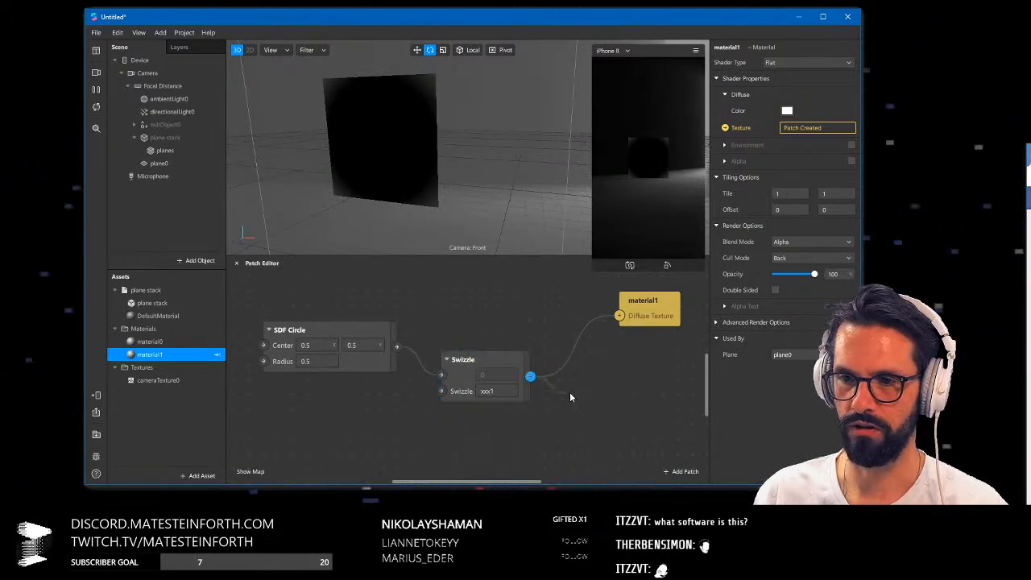
{"action": "left_click_drag", "start_coordinate": [570, 397], "coordinate": [569, 397]}
{"action": "type", "text": "step"}
{"action": "key", "text": "Return"}
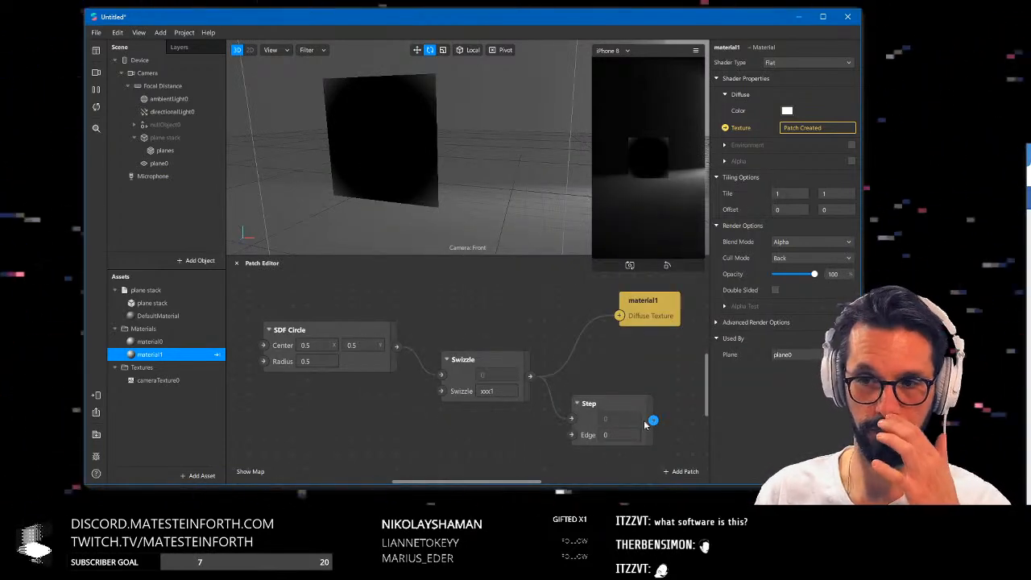
{"action": "left_click_drag", "start_coordinate": [577, 437], "coordinate": [348, 435]}
{"action": "left_click", "coordinate": [434, 423]}
{"action": "left_click_drag", "start_coordinate": [440, 385], "coordinate": [533, 363]}
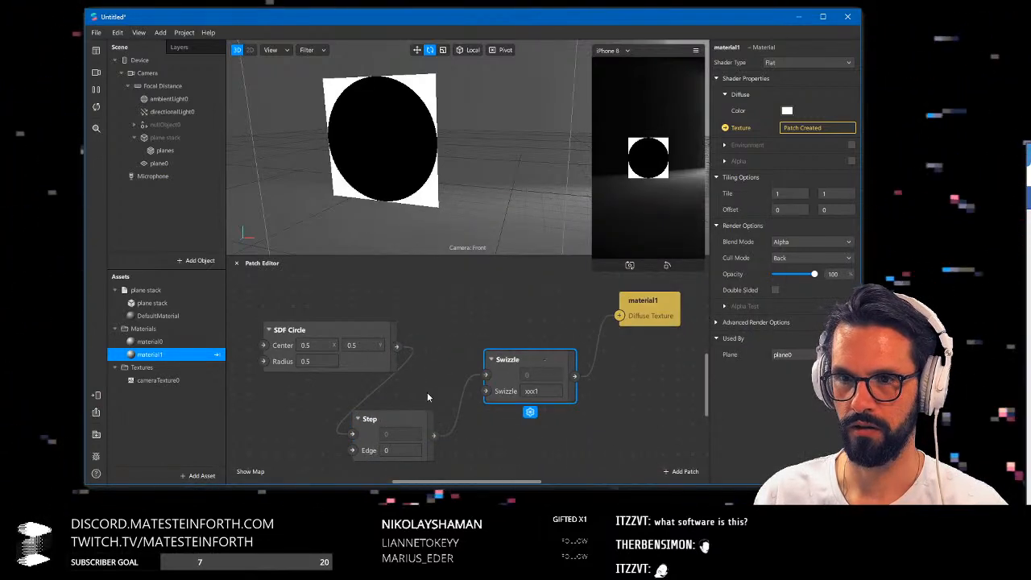
Arrange the SDF Circle, Step and Swizzle patches in a tidy row in signal order
{"action": "left_click_drag", "start_coordinate": [421, 419], "coordinate": [451, 405]}
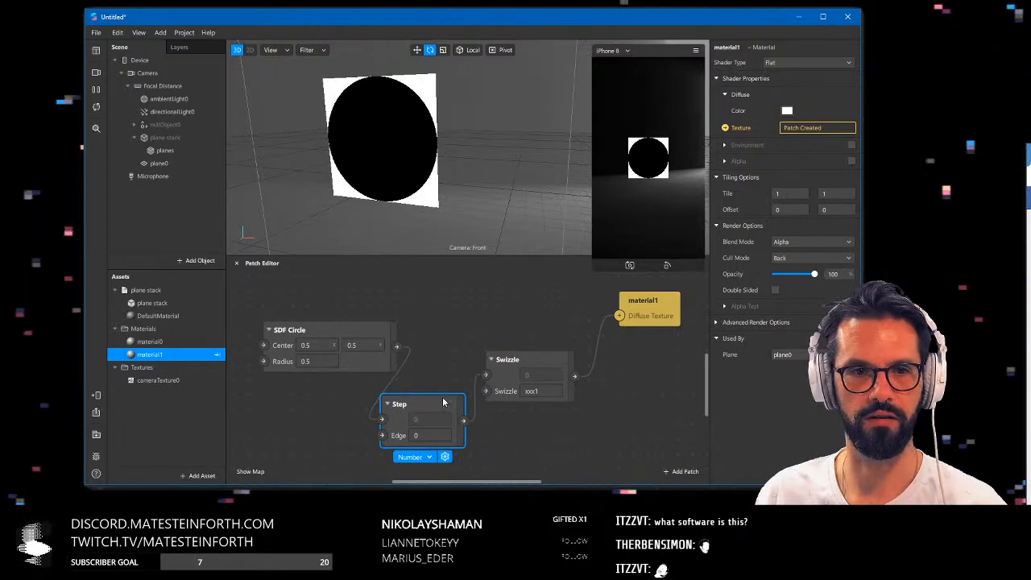
{"action": "left_click_drag", "start_coordinate": [369, 331], "coordinate": [353, 331]}
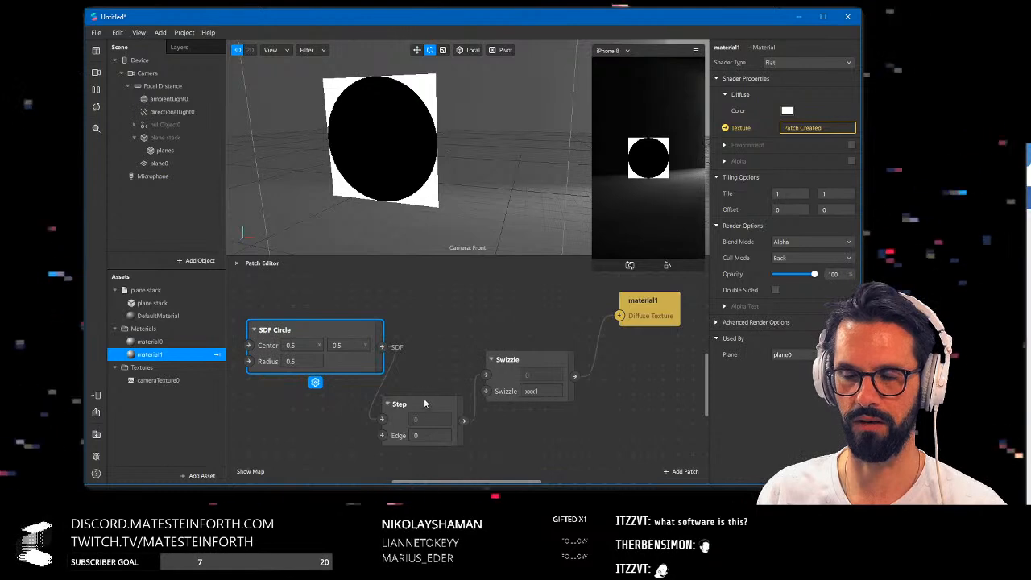
{"action": "left_click_drag", "start_coordinate": [366, 341], "coordinate": [347, 341]}
{"action": "left_click_drag", "start_coordinate": [419, 396], "coordinate": [404, 342]}
{"action": "left_click_drag", "start_coordinate": [508, 359], "coordinate": [507, 345]}
{"action": "left_click_drag", "start_coordinate": [403, 352], "coordinate": [418, 345]}
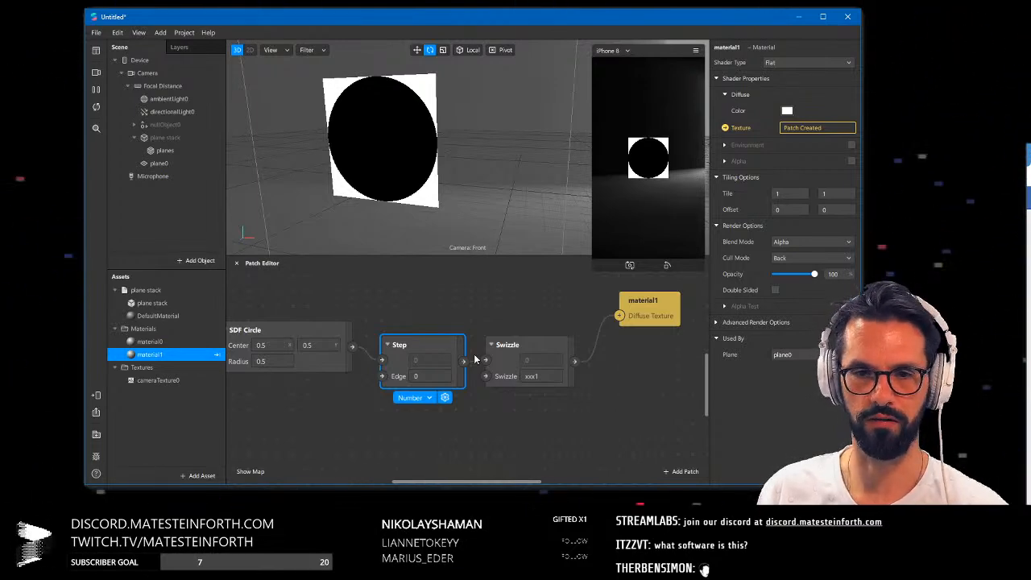
Widen the application window and feed the SDF Circle output directly into the Swizzle patch, bypassing Step
{"action": "left_click_drag", "start_coordinate": [578, 429], "coordinate": [590, 454]}
{"action": "left_click_drag", "start_coordinate": [486, 258], "coordinate": [486, 225]}
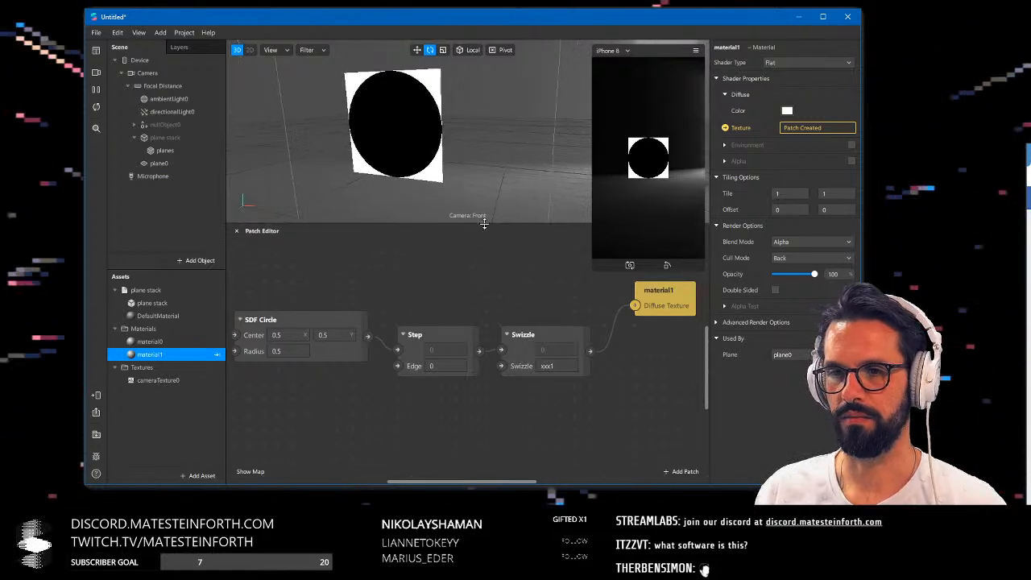
{"action": "left_click_drag", "start_coordinate": [75, 349], "coordinate": [0, 348]}
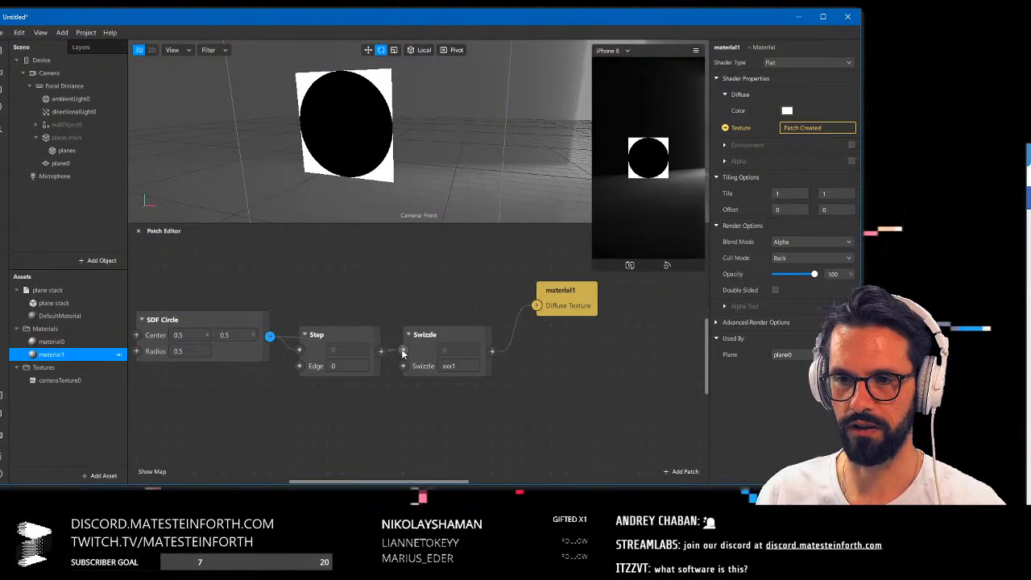
{"action": "left_click_drag", "start_coordinate": [399, 225], "coordinate": [402, 247]}
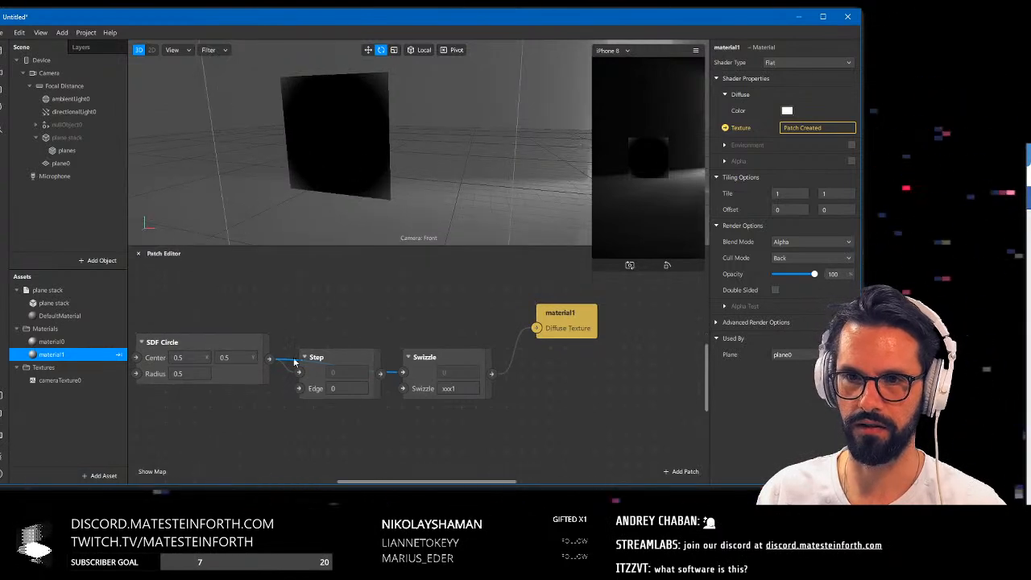
Insert an Add patch between the SDF Circle and Swizzle, and set its second value to 0.5
{"action": "left_click_drag", "start_coordinate": [282, 396], "coordinate": [404, 374]}
{"action": "type", "text": "add"}
{"action": "key", "text": "Return"}
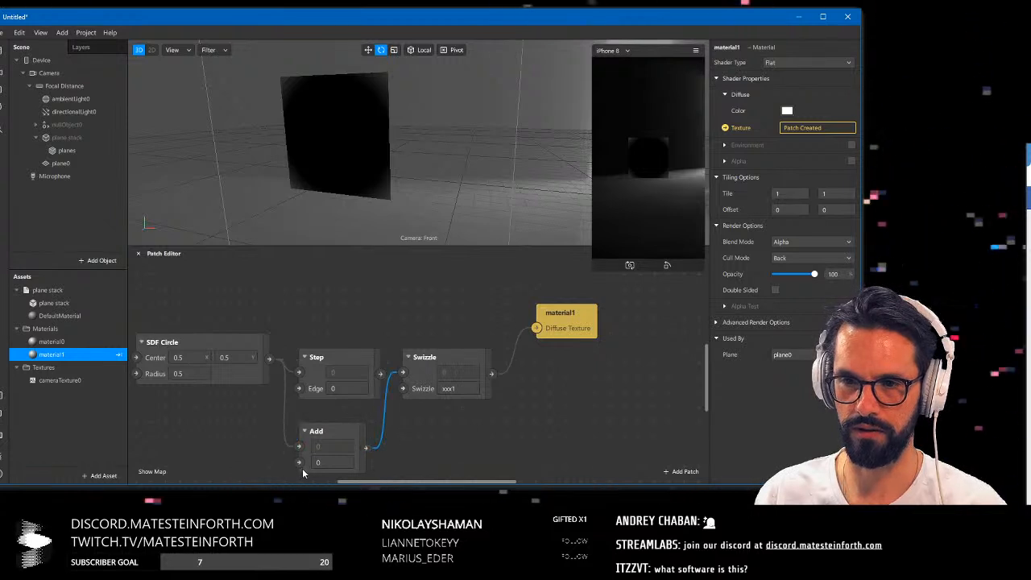
{"action": "type", "text": "0.2"}
{"action": "key", "text": "Return"}
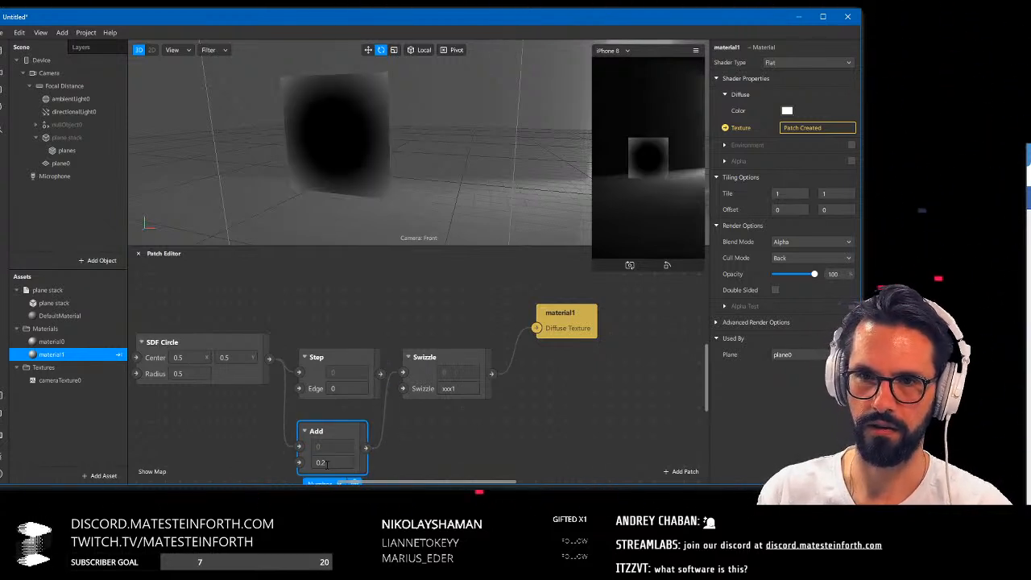
{"action": "type", "text": "0.5"}
{"action": "key", "text": "Return"}
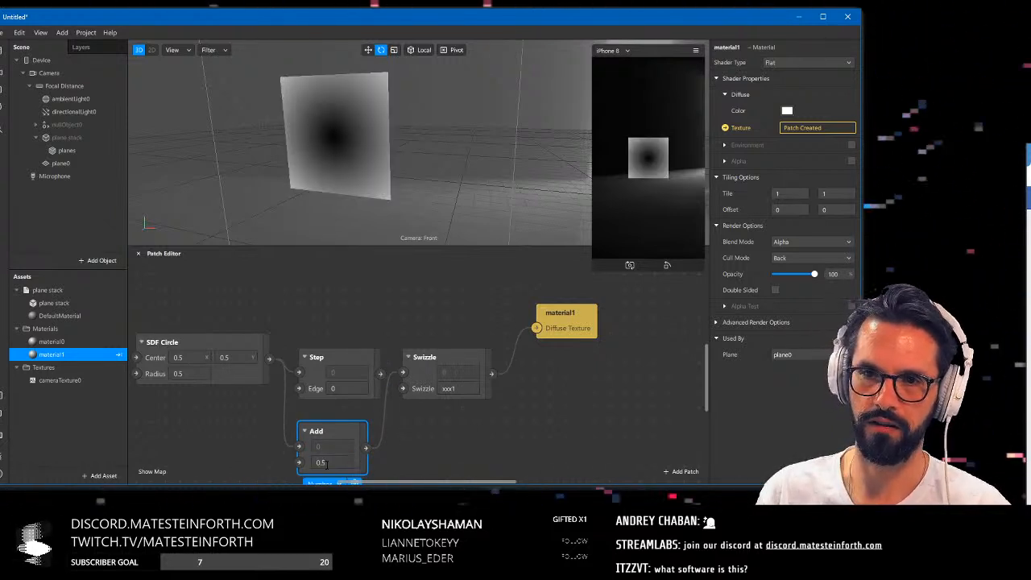
Try the SDF Circle with its centre X at 0.8 and restore it to 0.5
{"action": "left_click_drag", "start_coordinate": [350, 146], "coordinate": [341, 130]}
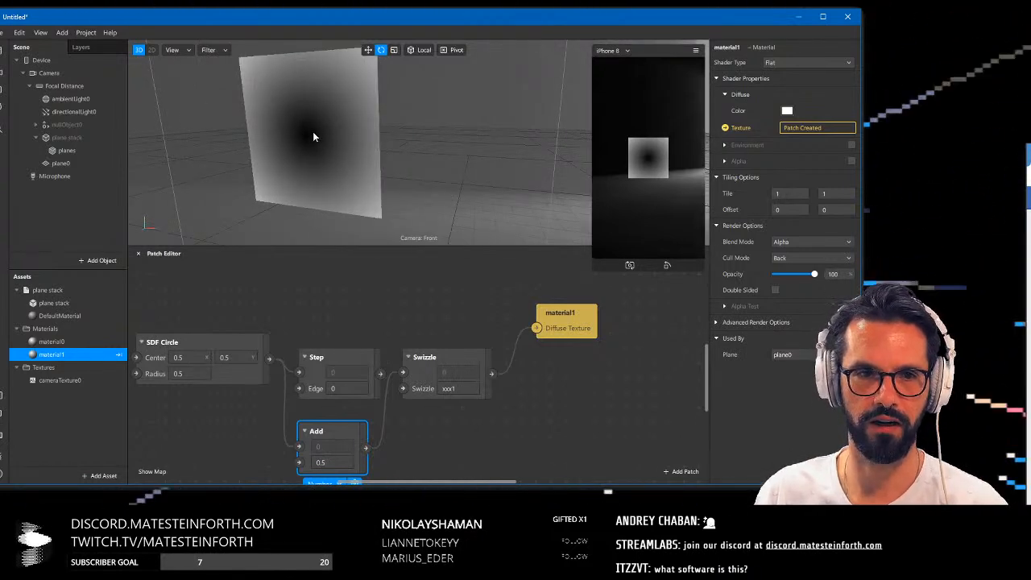
{"action": "left_click_drag", "start_coordinate": [313, 128], "coordinate": [363, 150]}
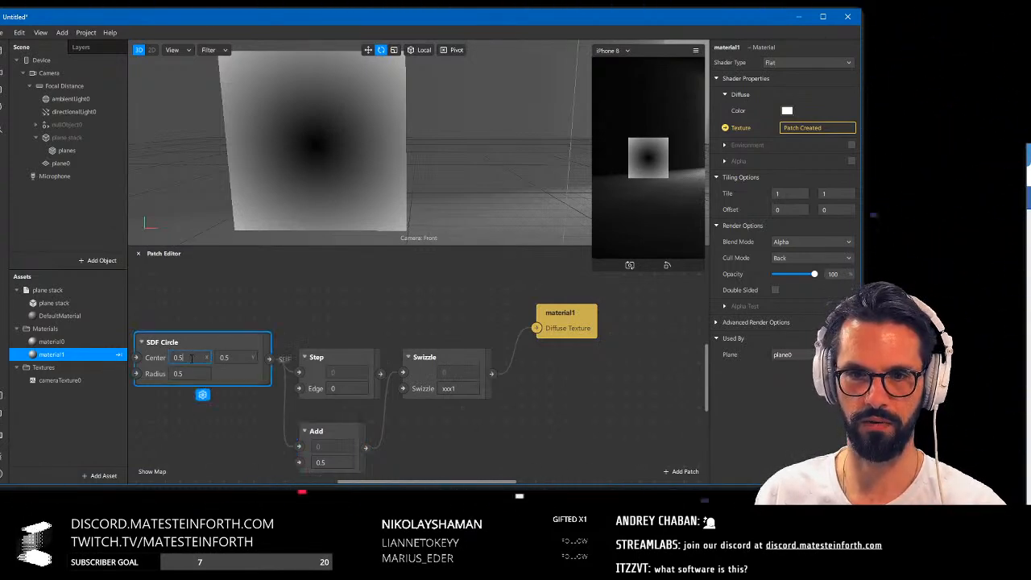
{"action": "key", "text": "BackSpace"}
{"action": "type", "text": "8"}
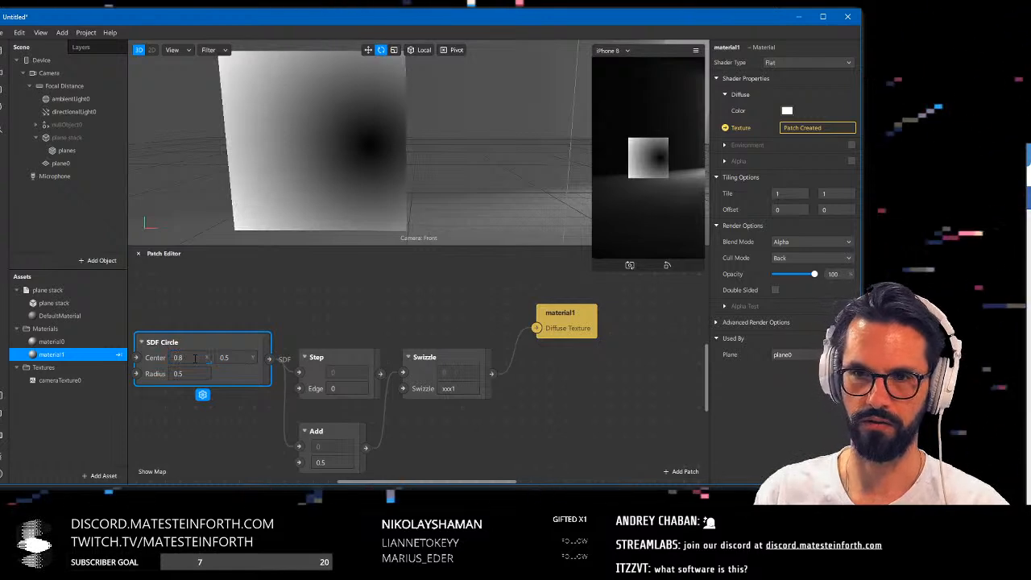
{"action": "key", "text": "BackSpace"}
{"action": "type", "text": "5"}
{"action": "key", "text": "Return"}
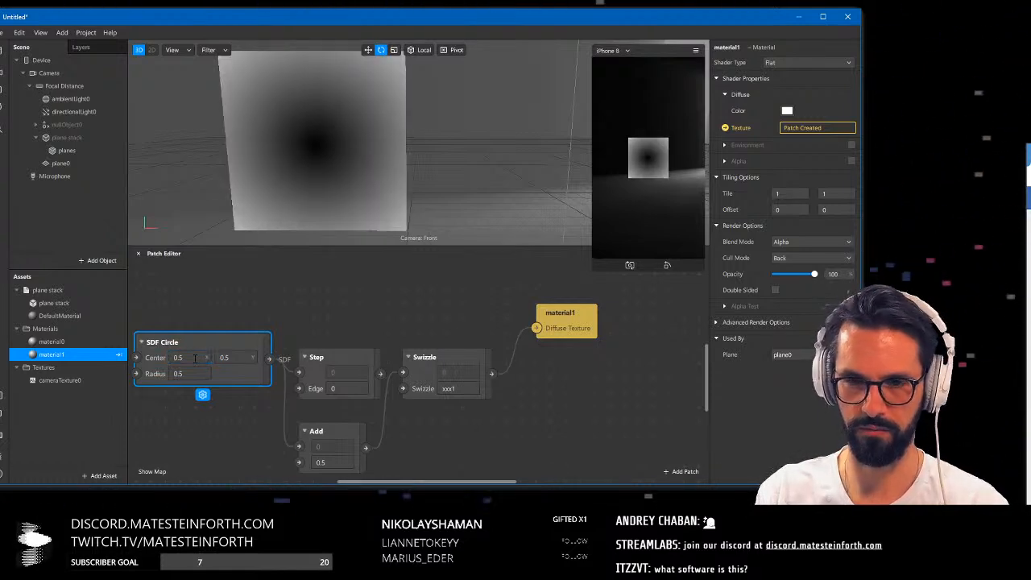
Spread out the Step, Swizzle and material1 patches to leave free space before the Swizzle
{"action": "left_click", "coordinate": [399, 288]}
{"action": "left_click_drag", "start_coordinate": [553, 319], "coordinate": [613, 320]}
{"action": "left_click_drag", "start_coordinate": [490, 356], "coordinate": [565, 356]}
{"action": "left_click_drag", "start_coordinate": [377, 350], "coordinate": [393, 334]}
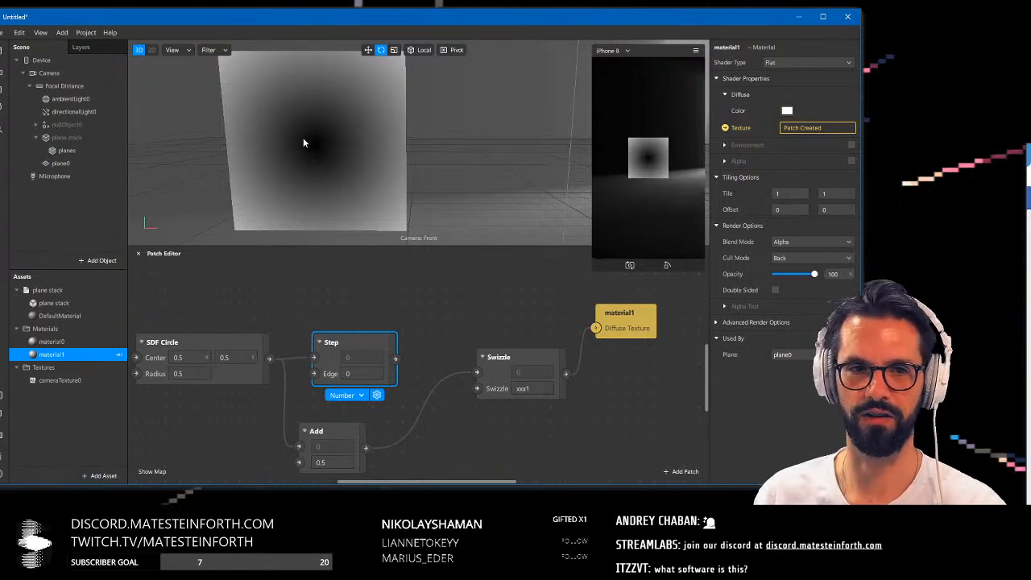
{"action": "middle_click_drag", "start_coordinate": [281, 112], "coordinate": [299, 132]}
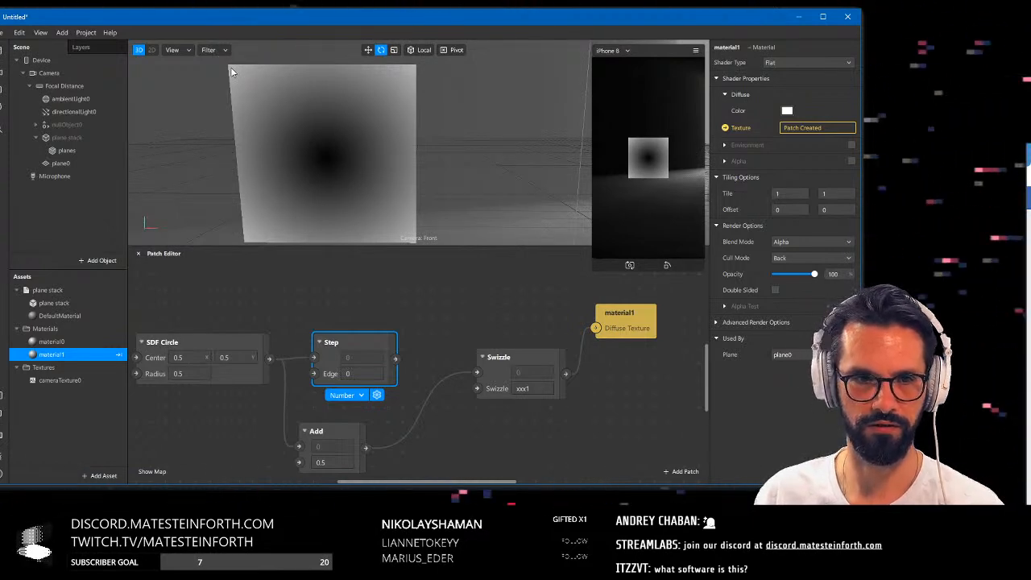
{"action": "middle_click_drag", "start_coordinate": [481, 445], "coordinate": [503, 404]}
{"action": "scroll", "coordinate": [480, 401], "scroll_direction": "down", "scroll_amount": 1}
{"action": "left_click_drag", "start_coordinate": [606, 312], "coordinate": [633, 352]}
{"action": "middle_click_drag", "start_coordinate": [569, 422], "coordinate": [584, 409]}
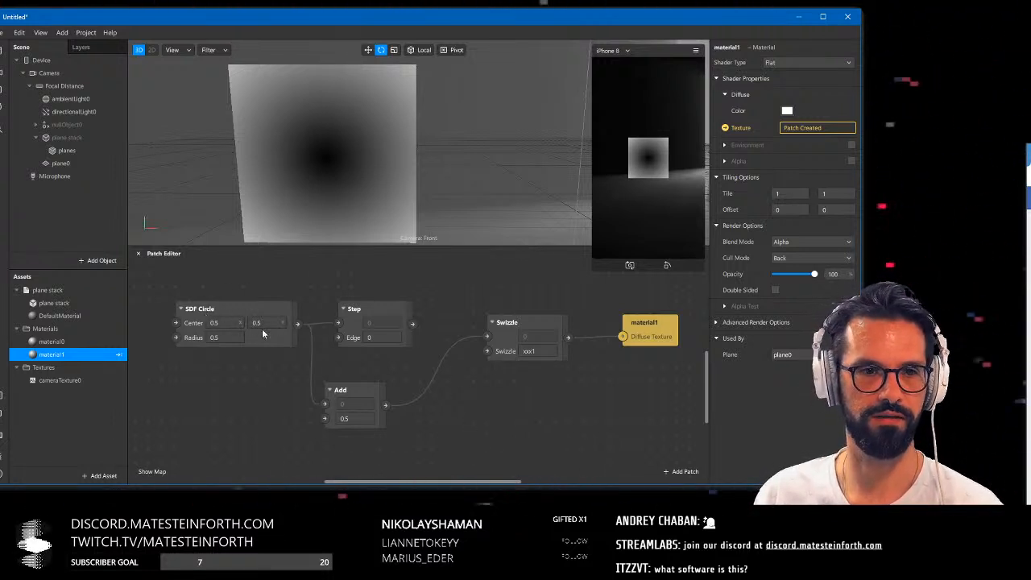
{"action": "left_click_drag", "start_coordinate": [378, 199], "coordinate": [323, 170]}
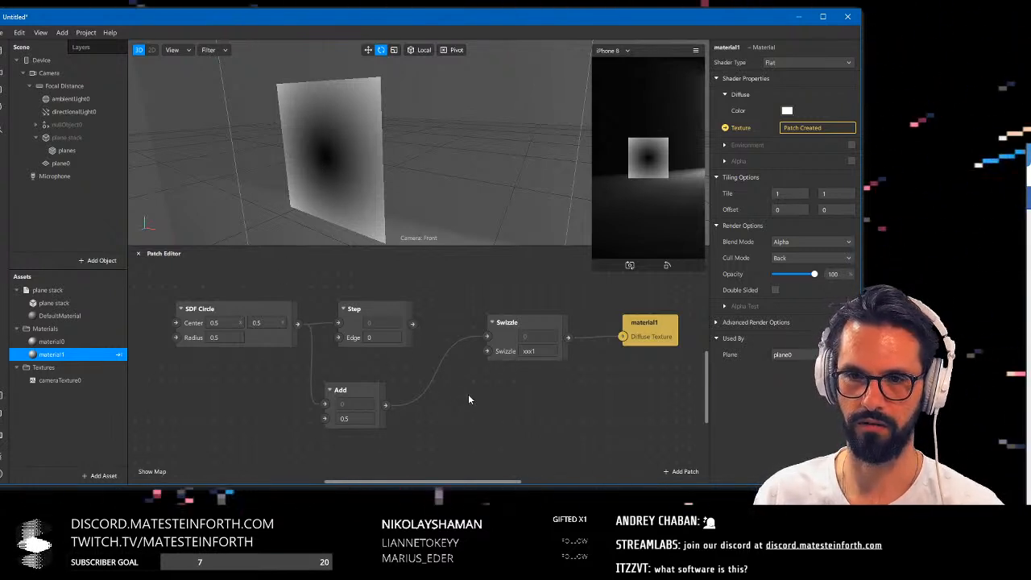
{"action": "middle_click_drag", "start_coordinate": [528, 403], "coordinate": [515, 398]}
{"action": "scroll", "coordinate": [516, 401], "scroll_direction": "down", "scroll_amount": 1}
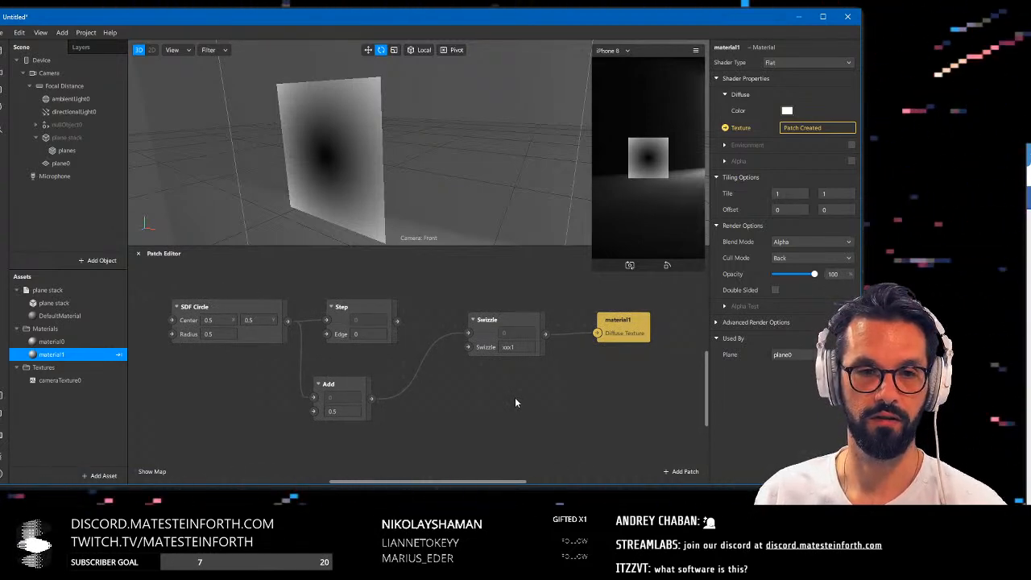
{"action": "middle_click_drag", "start_coordinate": [504, 393], "coordinate": [501, 385]}
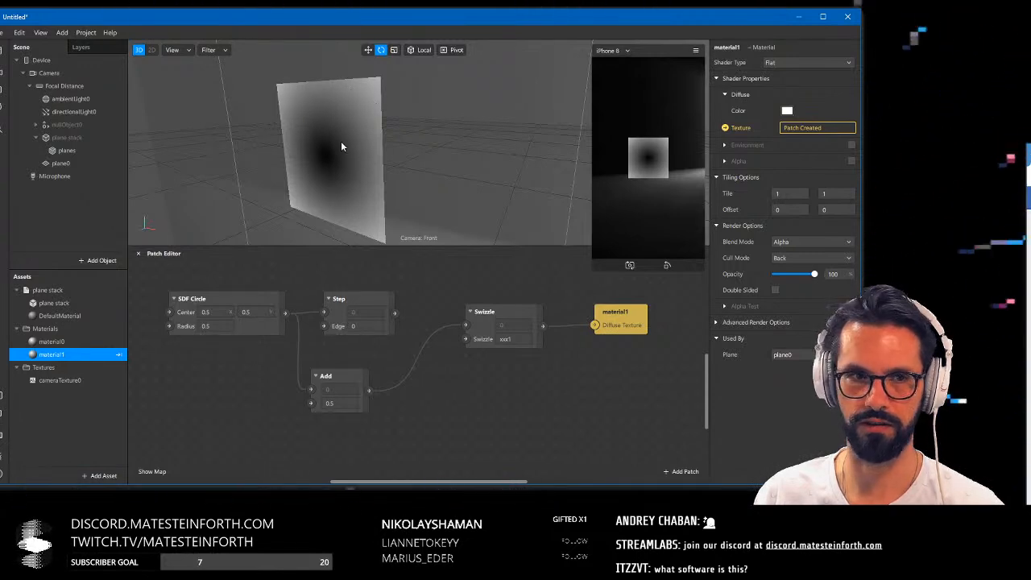
{"action": "middle_click_drag", "start_coordinate": [539, 418], "coordinate": [534, 405]}
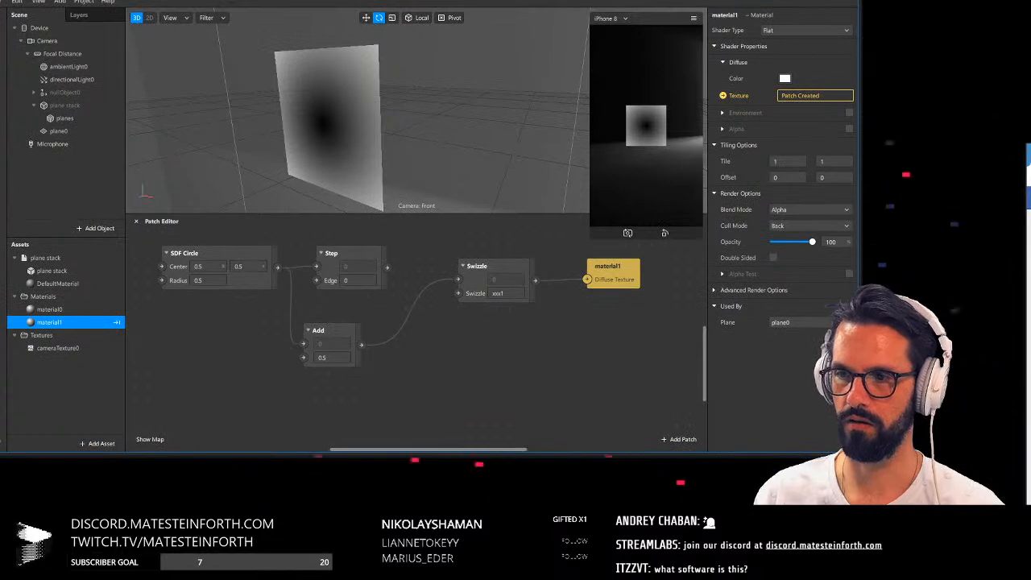
Enlarge the application window and add a Texture Sampler patch just below the Add patch
{"action": "left_click_drag", "start_coordinate": [858, 454], "coordinate": [895, 490]}
{"action": "mouse_move", "coordinate": [489, 423]}
{"action": "middle_mouse_down"}
{"action": "mouse_move", "coordinate": [511, 404]}
{"action": "mouse_move", "coordinate": [496, 406]}
{"action": "middle_mouse_up"}
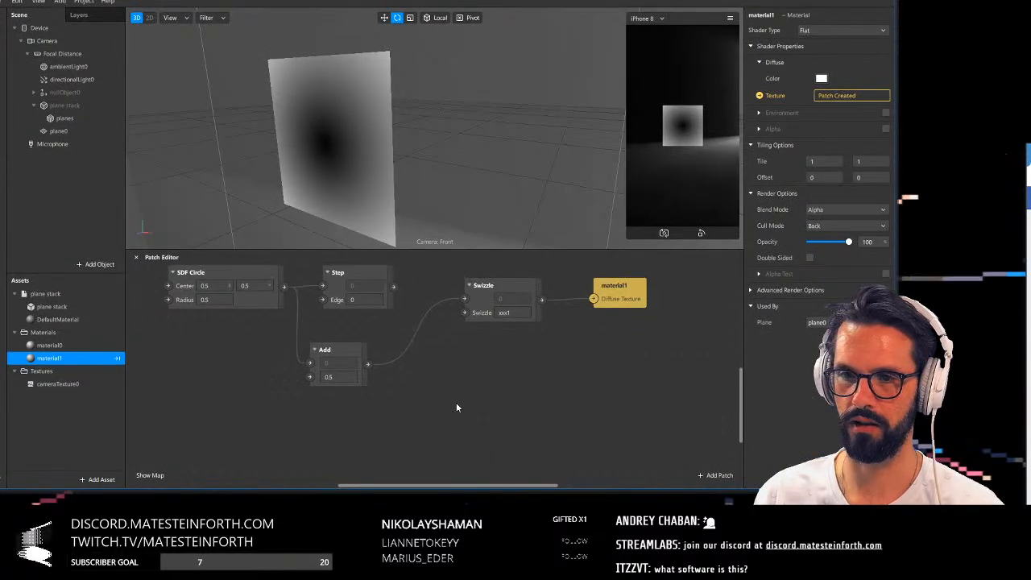
{"action": "right_click", "coordinate": [457, 404]}
{"action": "type", "text": "sampler"}
{"action": "key", "text": "Return"}
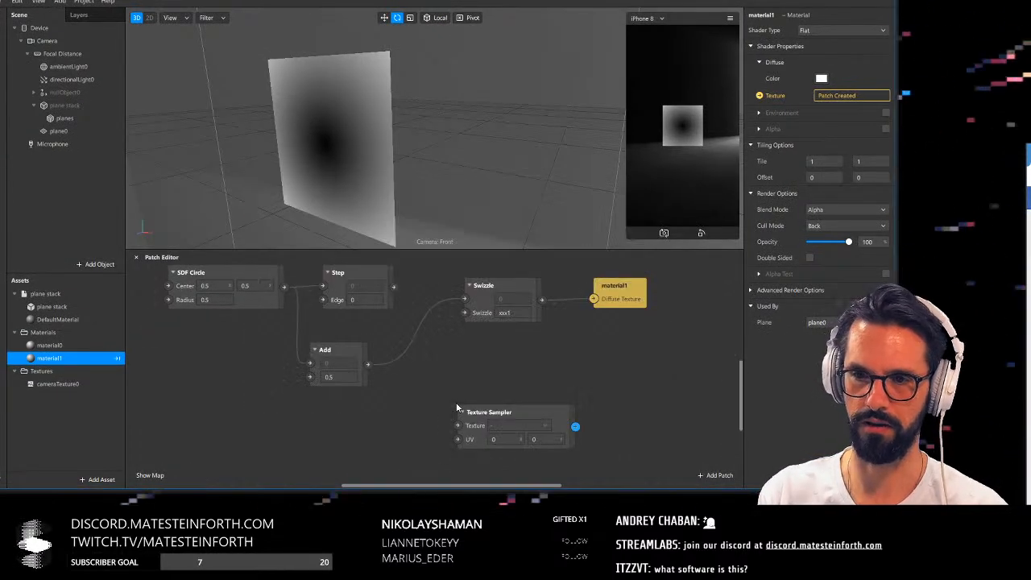
{"action": "left_click_drag", "start_coordinate": [507, 413], "coordinate": [385, 402]}
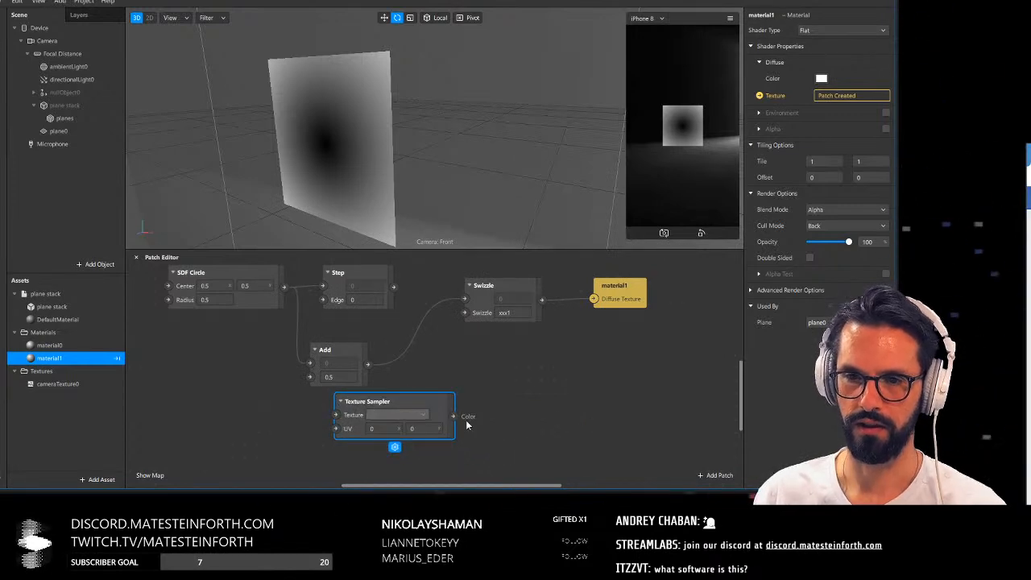
Feed the Texture Sampler's UV from a new Vertex Attribute patch set to Texture Coordinates, and connect the sampler to material1's Diffuse Texture
{"action": "right_click", "coordinate": [225, 412]}
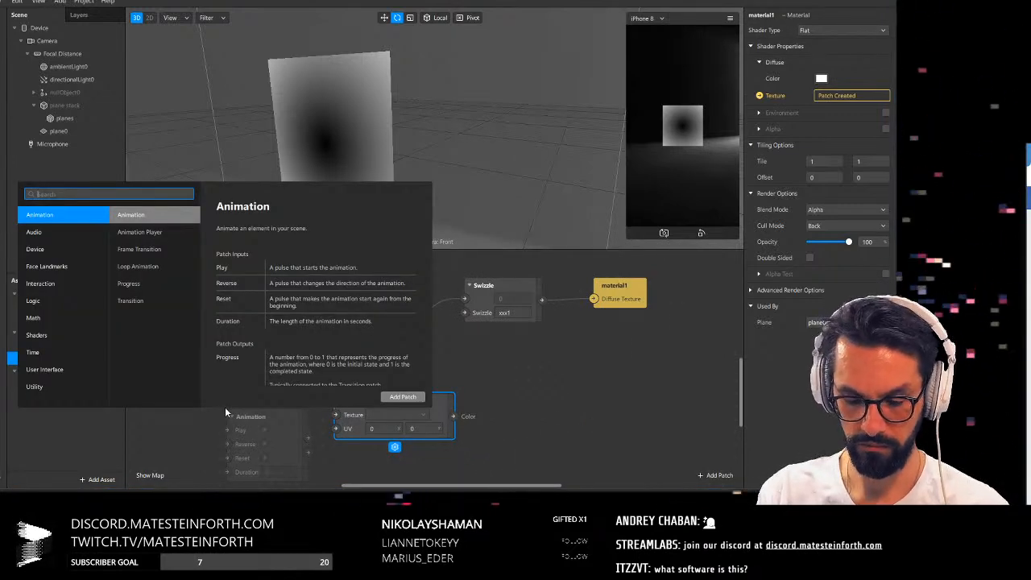
{"action": "type", "text": "vert"}
{"action": "key", "text": "Return"}
{"action": "left_click", "coordinate": [264, 430]}
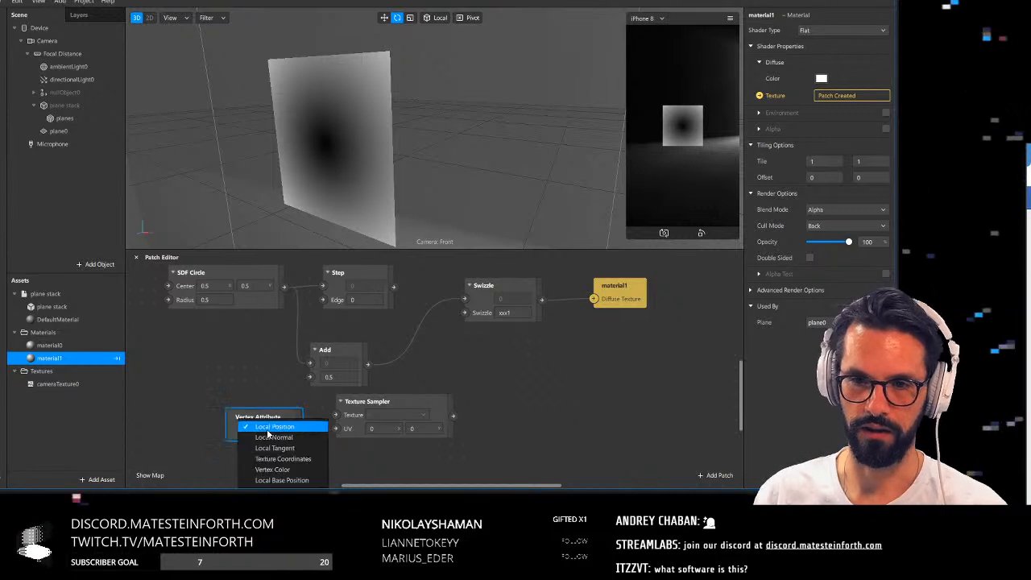
{"action": "left_click", "coordinate": [302, 458]}
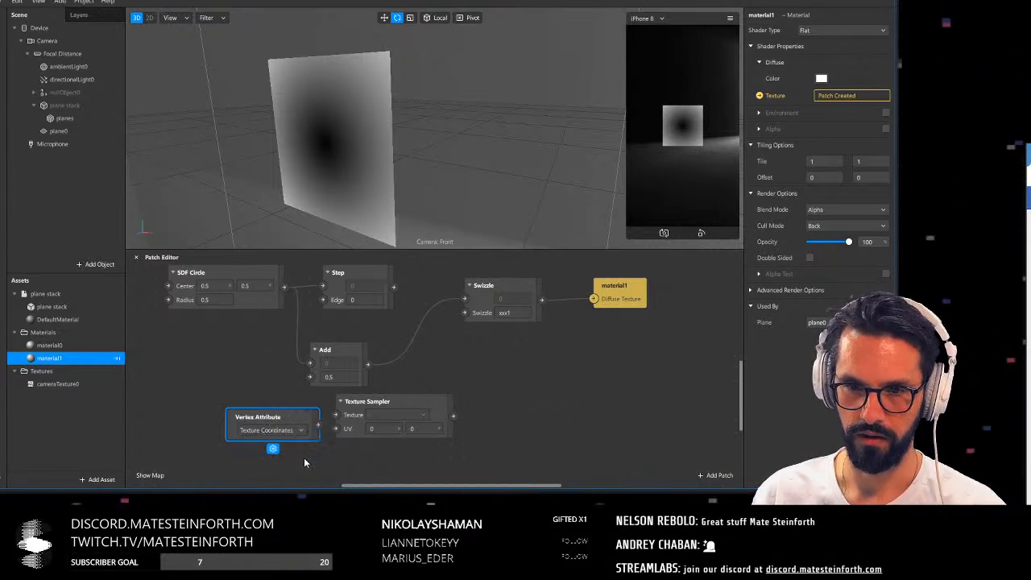
{"action": "left_click_drag", "start_coordinate": [298, 423], "coordinate": [278, 448]}
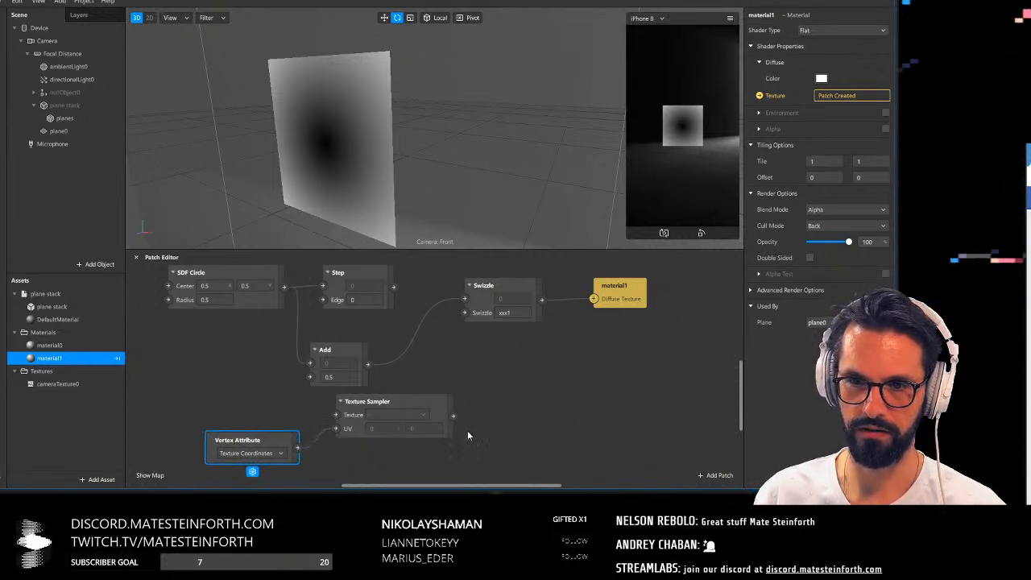
{"action": "left_click_drag", "start_coordinate": [453, 415], "coordinate": [649, 375]}
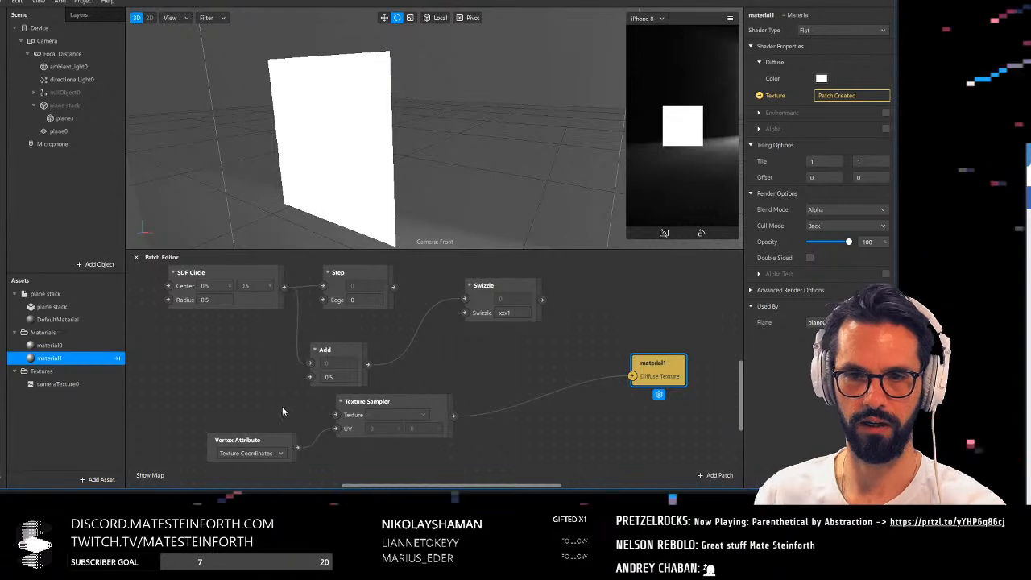
Add a Value patch above the Vertex Attribute patch and set its type to Color
{"action": "right_click", "coordinate": [191, 391]}
{"action": "type", "text": "value"}
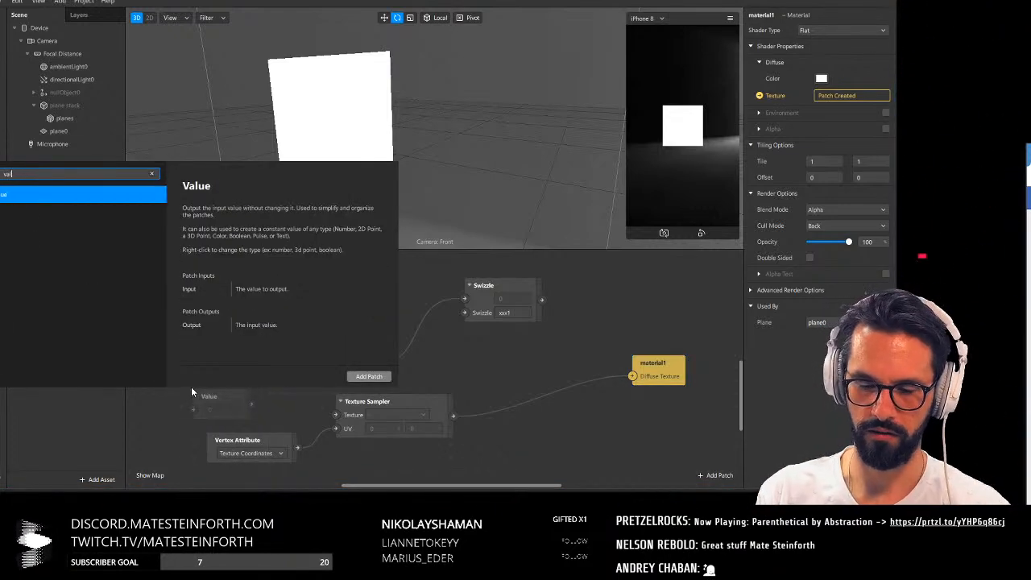
{"action": "key", "text": "Return"}
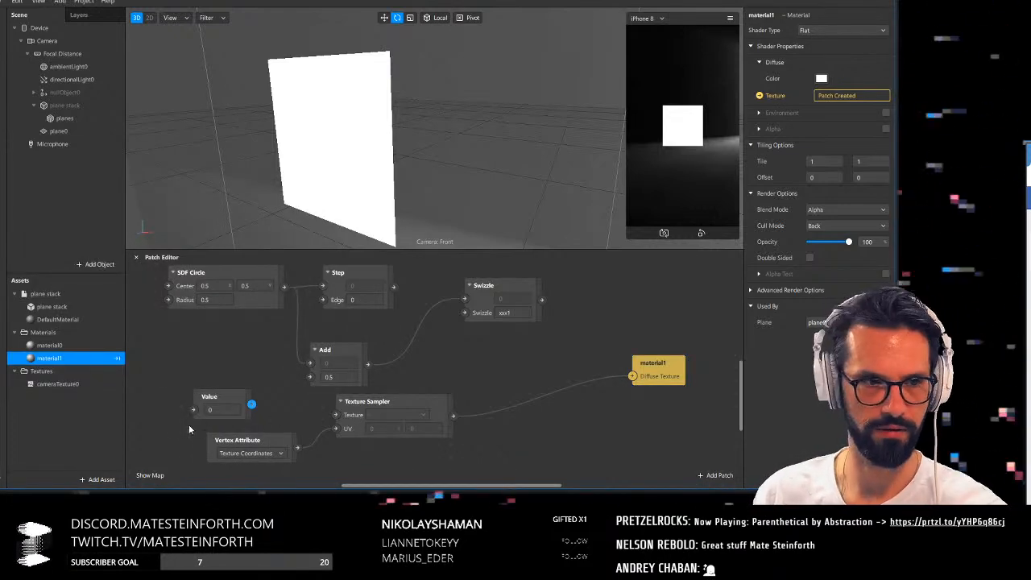
{"action": "left_click", "coordinate": [212, 410]}
{"action": "left_click", "coordinate": [217, 429]}
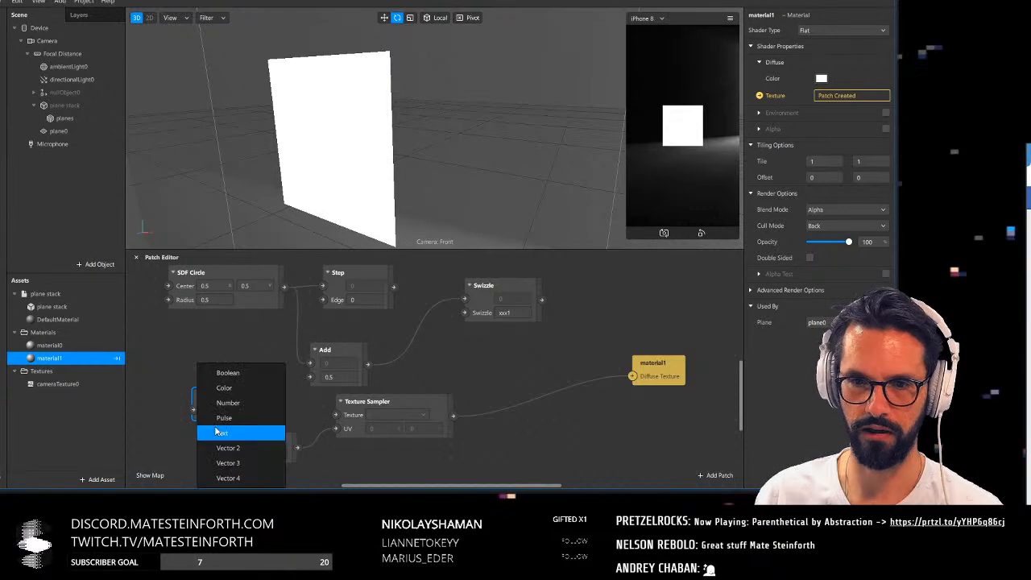
{"action": "left_click", "coordinate": [236, 390]}
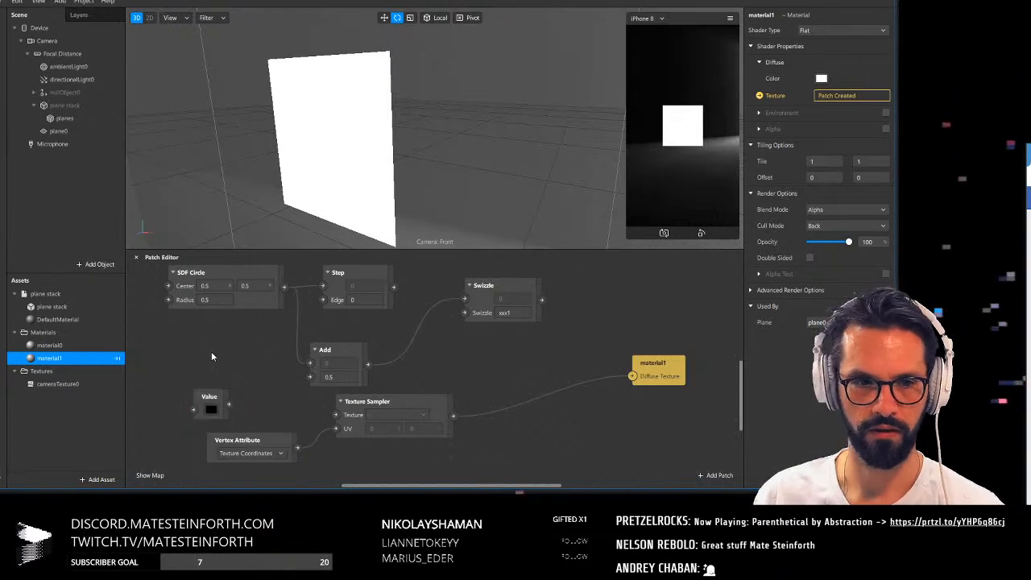
Set the Value patch's color to red #ff0004 and connect it to the Texture Sampler's Texture input
{"action": "left_click", "coordinate": [211, 409]}
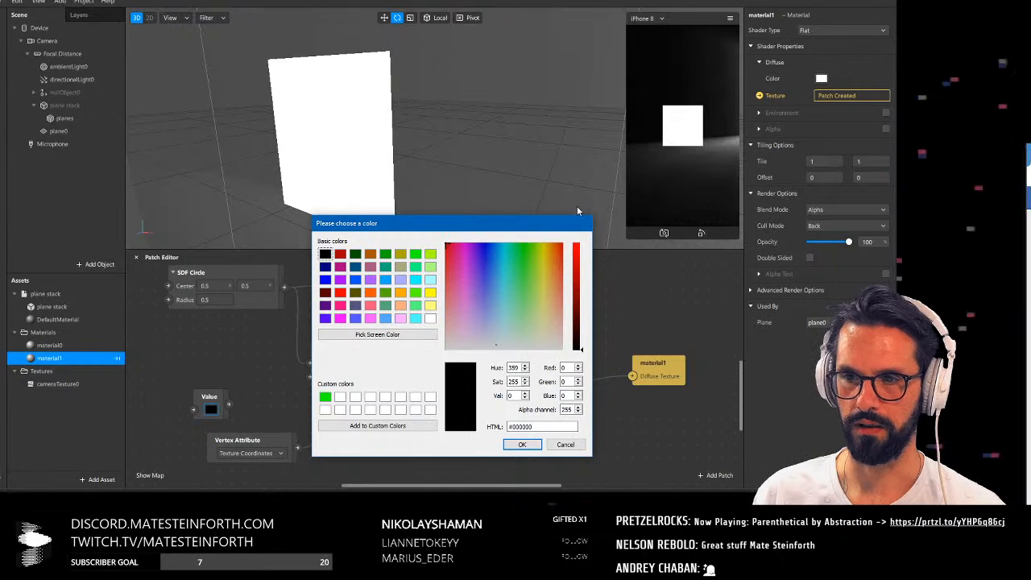
{"action": "left_click", "coordinate": [576, 243]}
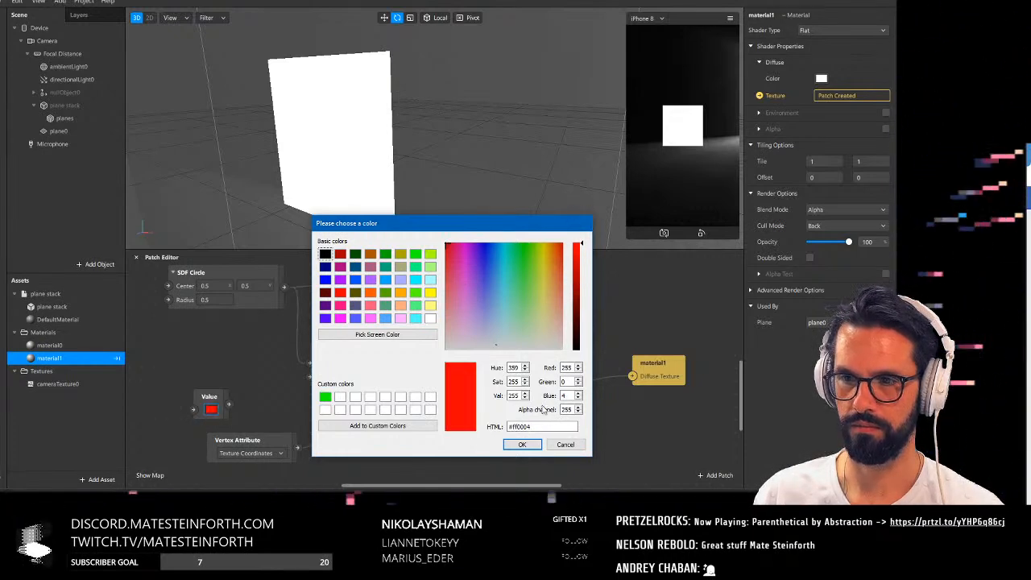
{"action": "left_click", "coordinate": [524, 445]}
{"action": "left_click_drag", "start_coordinate": [210, 399], "coordinate": [336, 414]}
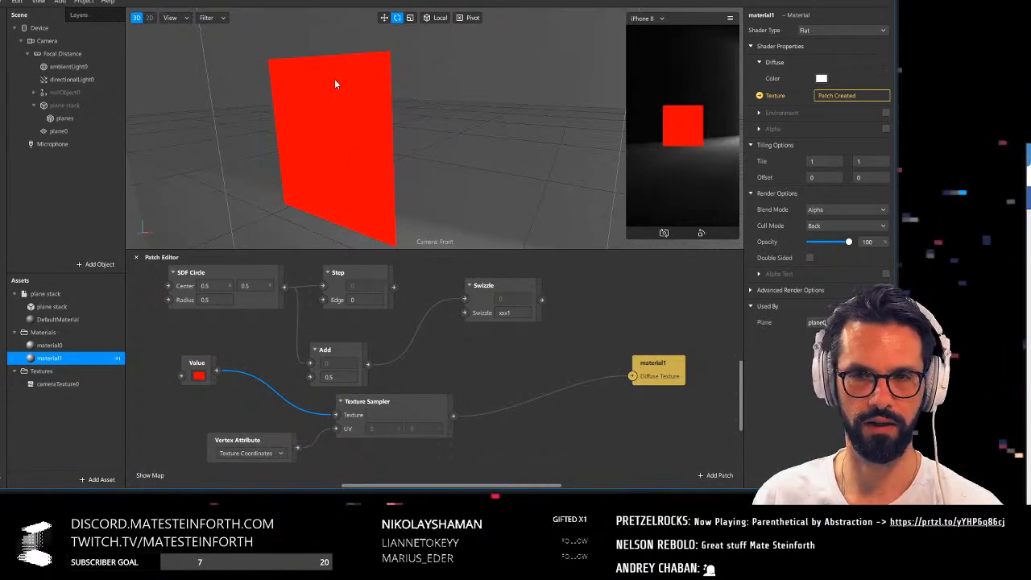
Rearrange the Swizzle, Step and Add patches into a tidy group above the Texture Sampler
{"action": "scroll", "coordinate": [498, 387], "scroll_direction": "down", "scroll_amount": 2}
{"action": "middle_click_drag", "start_coordinate": [466, 361], "coordinate": [555, 383]}
{"action": "left_click_drag", "start_coordinate": [432, 387], "coordinate": [472, 365]}
{"action": "left_click_drag", "start_coordinate": [580, 322], "coordinate": [602, 300]}
{"action": "left_click_drag", "start_coordinate": [451, 311], "coordinate": [485, 300]}
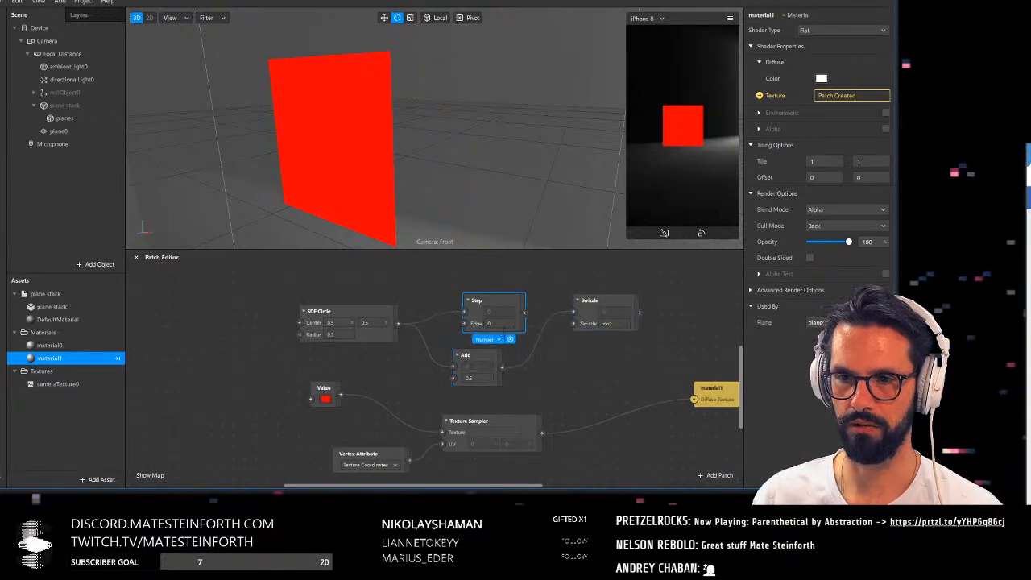
{"action": "left_click_drag", "start_coordinate": [505, 356], "coordinate": [510, 348]}
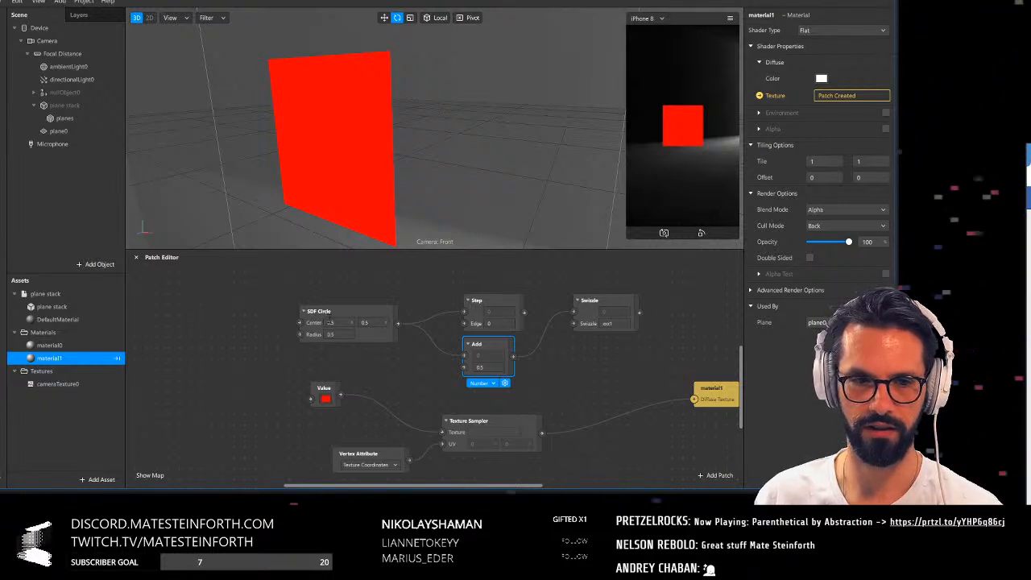
Add a Distance patch of type Vector 2 and place it before the Value patch
{"action": "double_click", "coordinate": [226, 366]}
{"action": "type", "text": "dist"}
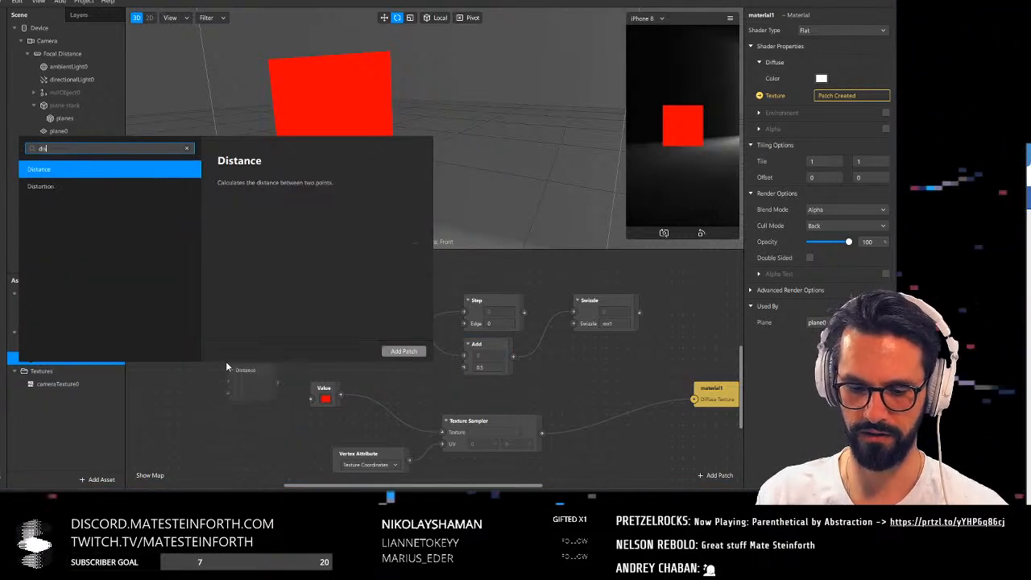
{"action": "key", "text": "Return"}
{"action": "left_click", "coordinate": [242, 379]}
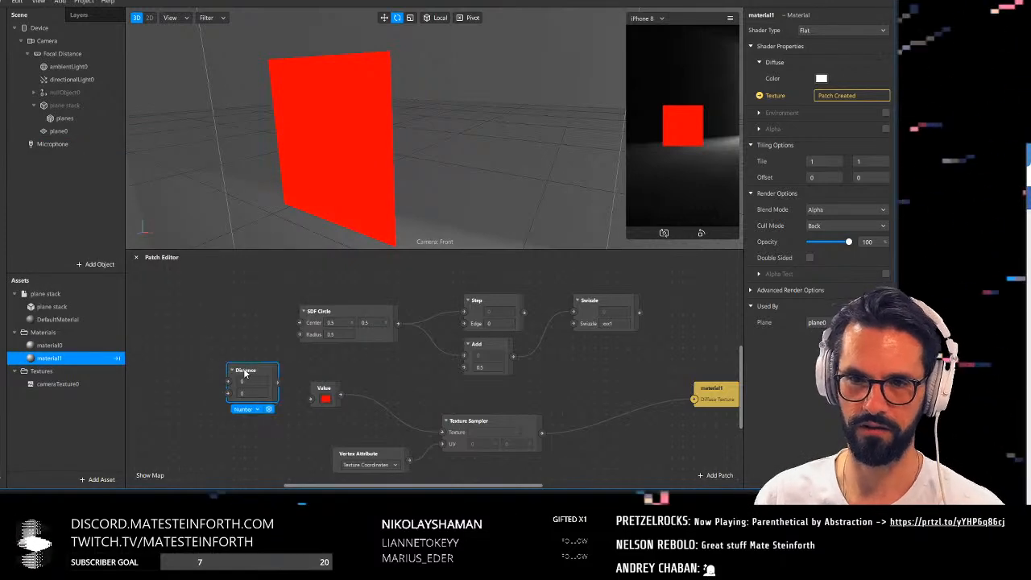
{"action": "left_click", "coordinate": [248, 409]}
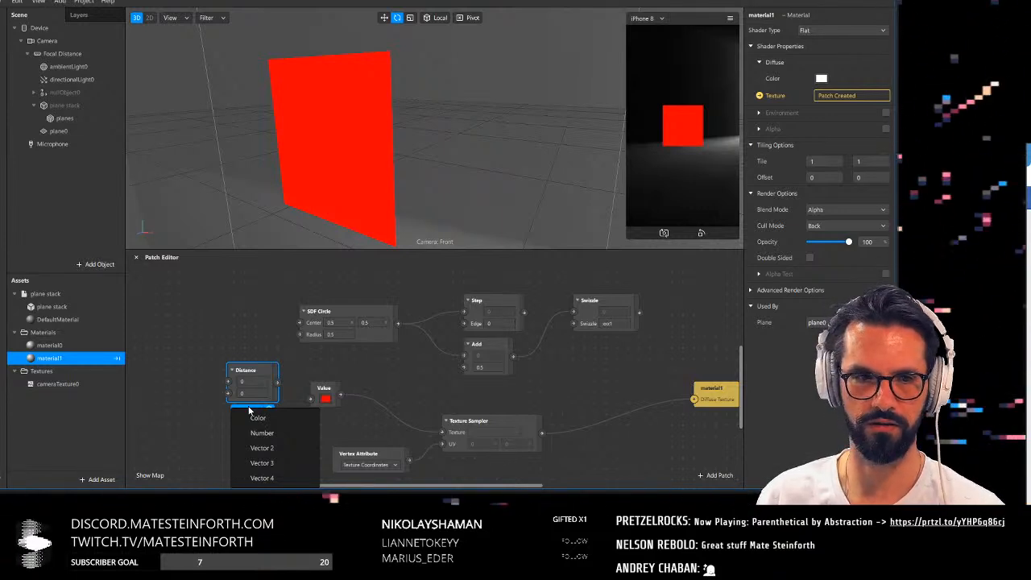
{"action": "left_click", "coordinate": [287, 444]}
{"action": "left_click_drag", "start_coordinate": [280, 370], "coordinate": [231, 377]}
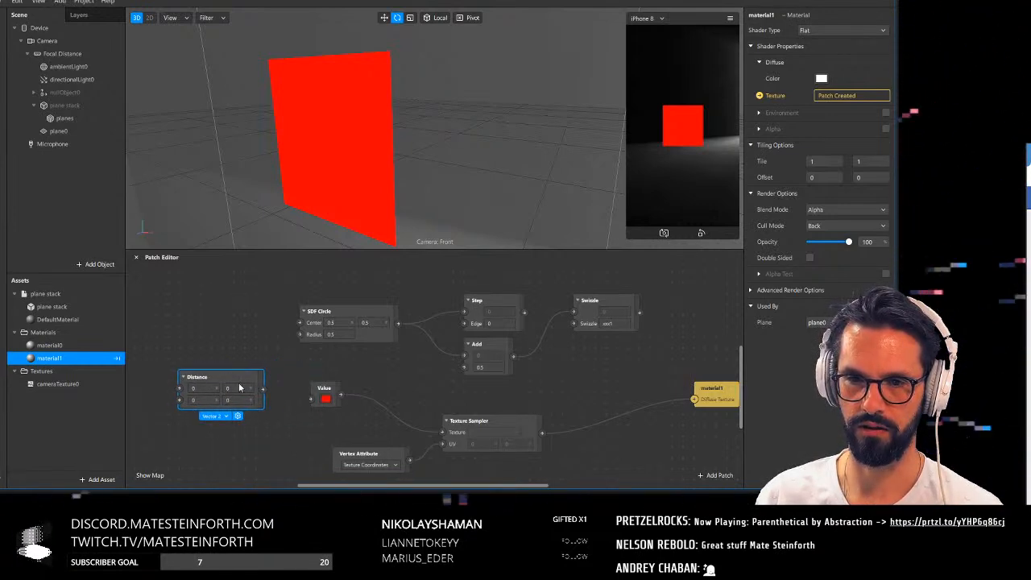
Connect the Distance patch to the Texture Sampler's Texture input in place of the Value patch, and move the Value patch aside
{"action": "left_click", "coordinate": [330, 416]}
{"action": "scroll", "coordinate": [339, 418], "scroll_direction": "left", "scroll_amount": 2}
{"action": "left_click", "coordinate": [367, 368]}
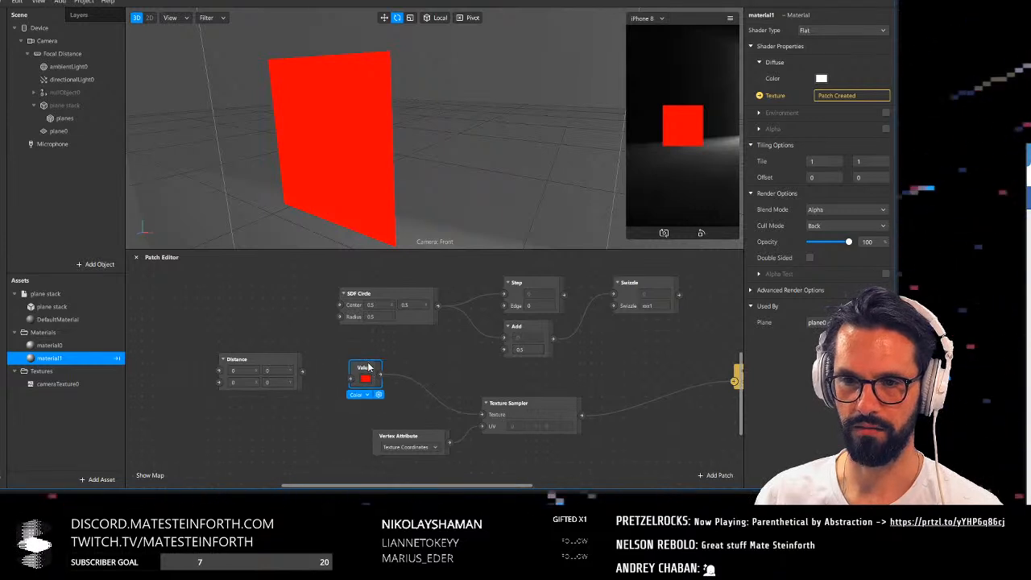
{"action": "left_click_drag", "start_coordinate": [369, 368], "coordinate": [369, 370]}
{"action": "left_click_drag", "start_coordinate": [302, 372], "coordinate": [483, 415]}
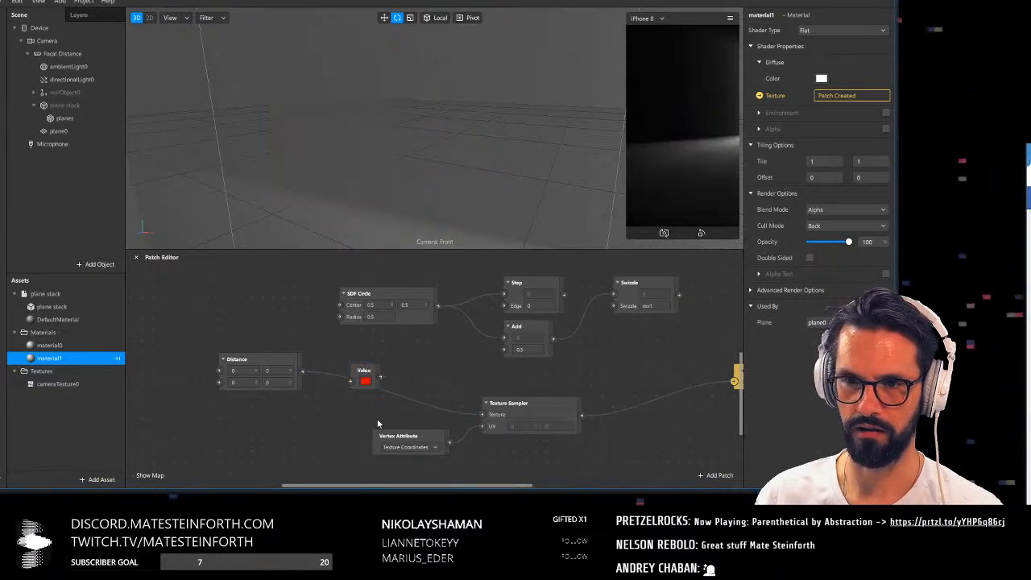
{"action": "middle_click_drag", "start_coordinate": [378, 423], "coordinate": [433, 414]}
{"action": "left_click_drag", "start_coordinate": [465, 424], "coordinate": [378, 425]}
{"action": "left_click_drag", "start_coordinate": [424, 363], "coordinate": [478, 352]}
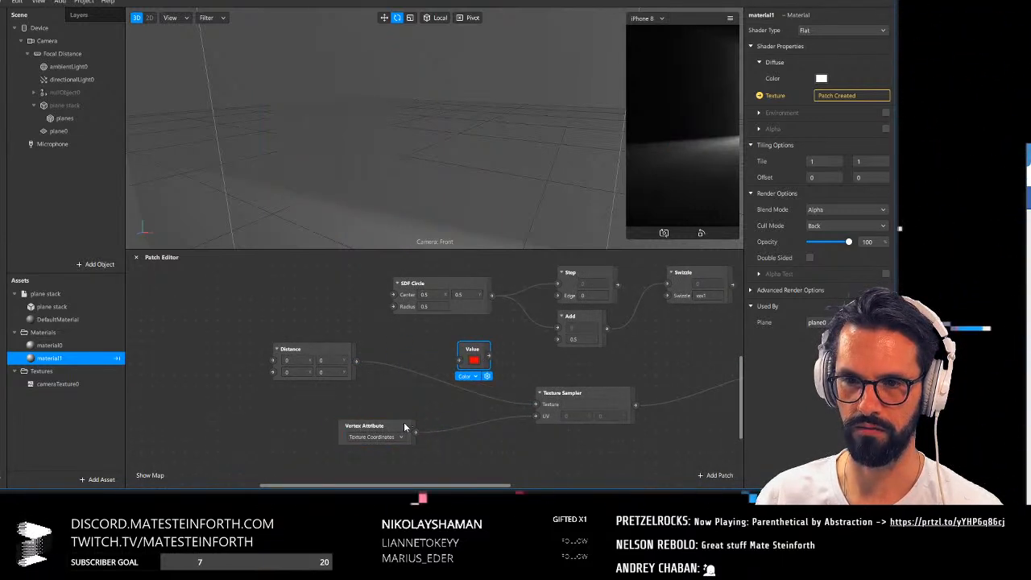
Place the Vertex Attribute patch before the Distance patch and connect its texture coordinates to the Distance patch's second input
{"action": "left_click_drag", "start_coordinate": [405, 427], "coordinate": [372, 427]}
{"action": "middle_click_drag", "start_coordinate": [438, 413], "coordinate": [459, 418]}
{"action": "left_click_drag", "start_coordinate": [390, 433], "coordinate": [310, 432]}
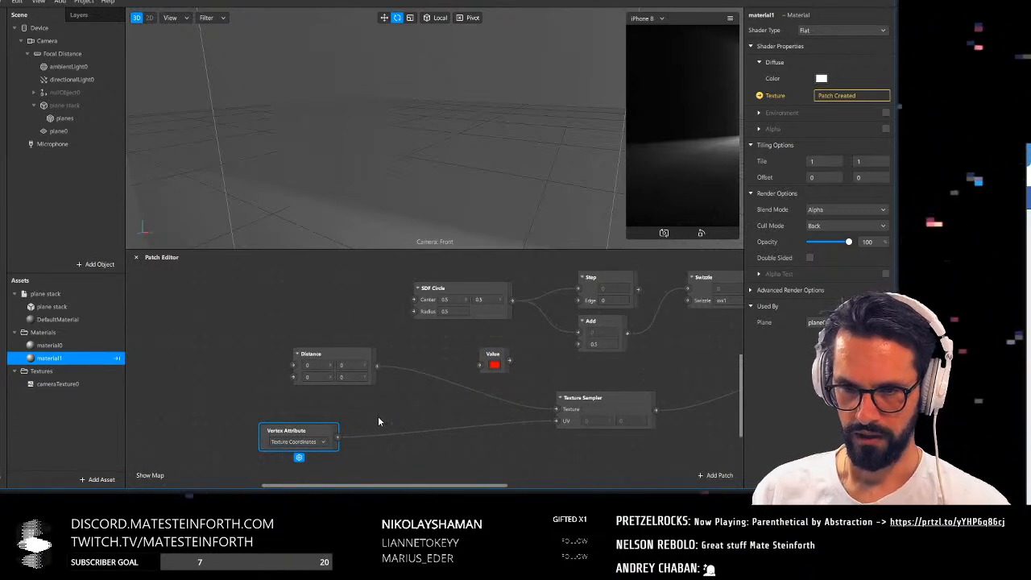
{"action": "left_click_drag", "start_coordinate": [340, 441], "coordinate": [416, 384]}
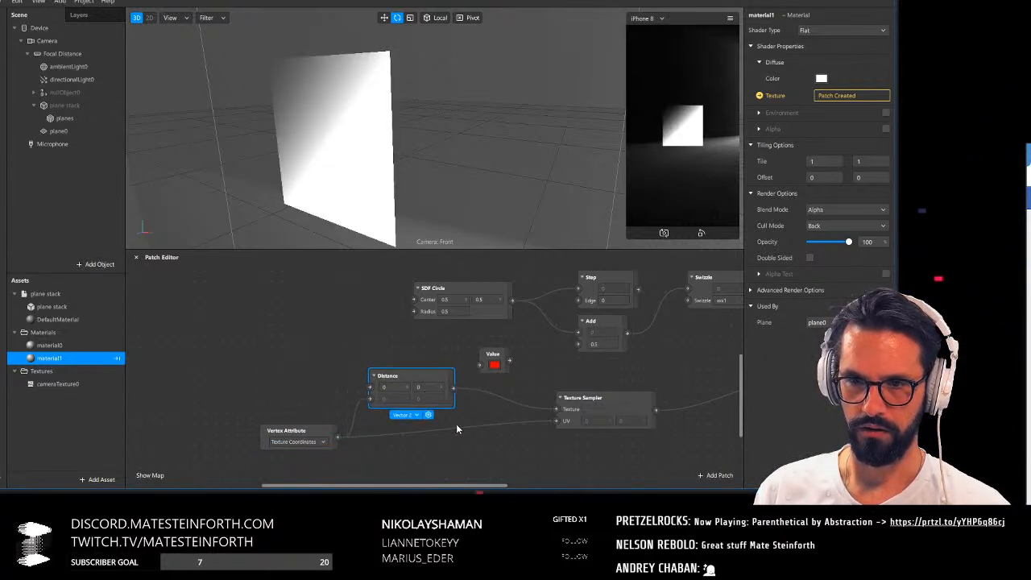
{"action": "scroll", "coordinate": [413, 411], "scroll_direction": "up", "scroll_amount": 1}
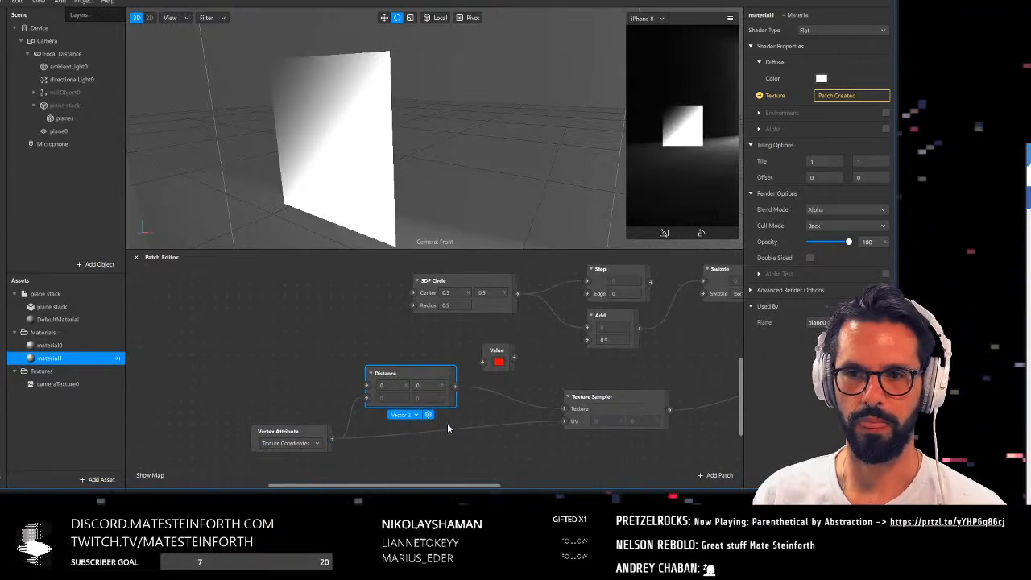
{"action": "left_click_drag", "start_coordinate": [314, 431], "coordinate": [299, 431]}
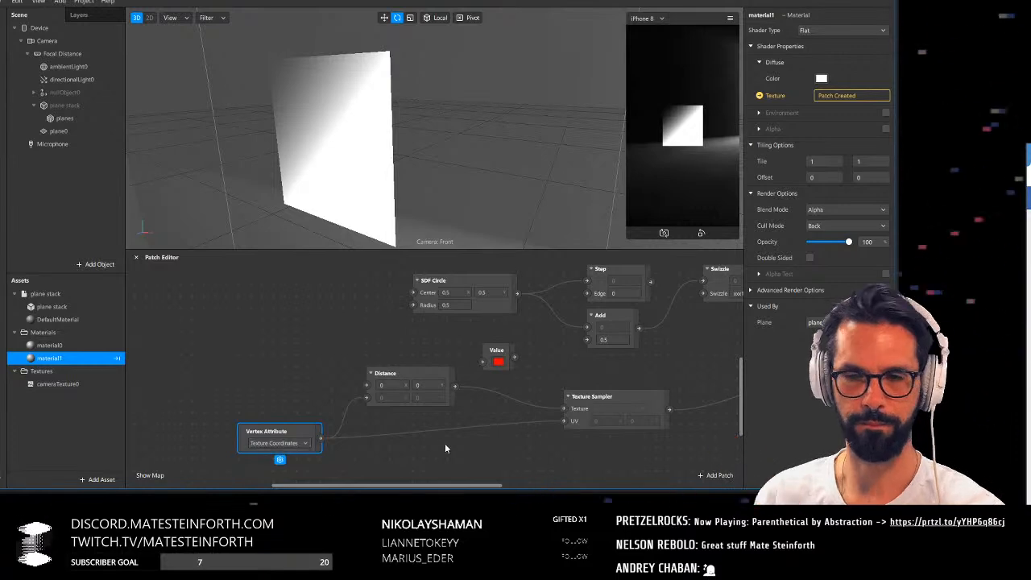
Reconnect the Swizzle to material1's Diffuse Texture and set the SDF Circle's center to 0, 0 for comparison with the Distance gradient
{"action": "left_click_drag", "start_coordinate": [456, 451], "coordinate": [393, 439]}
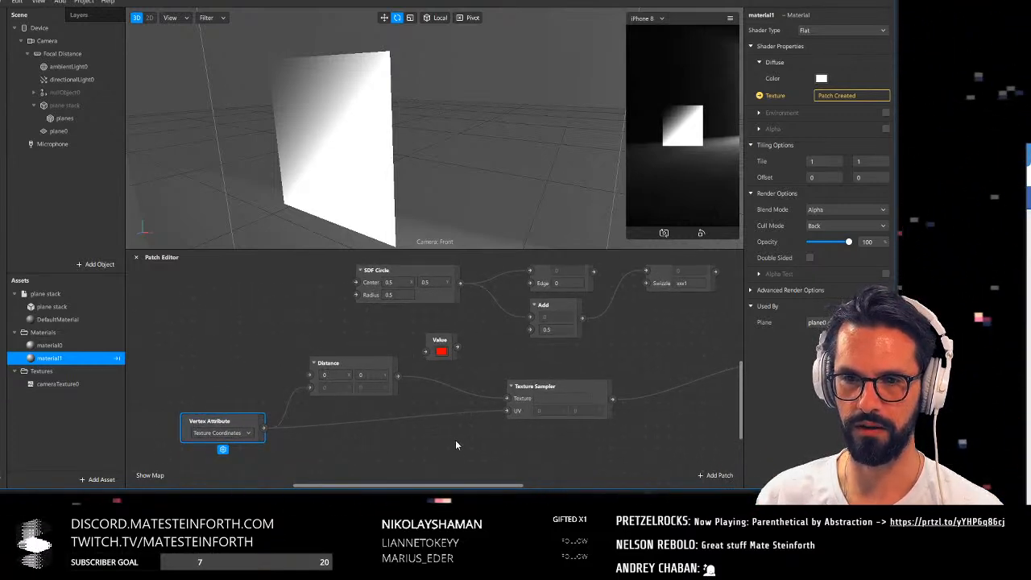
{"action": "left_click_drag", "start_coordinate": [456, 442], "coordinate": [397, 413]}
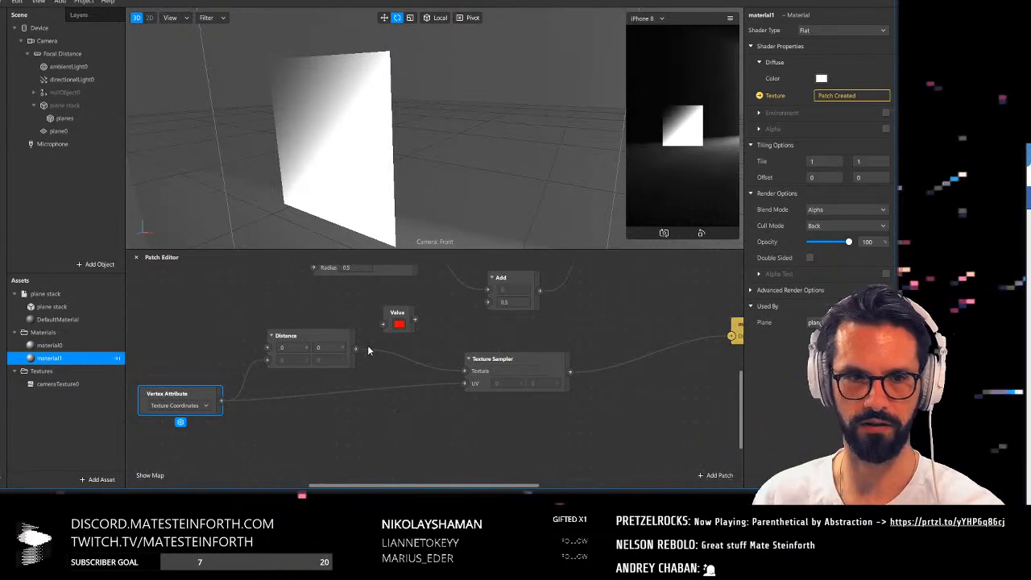
{"action": "left_click_drag", "start_coordinate": [298, 78], "coordinate": [397, 71]}
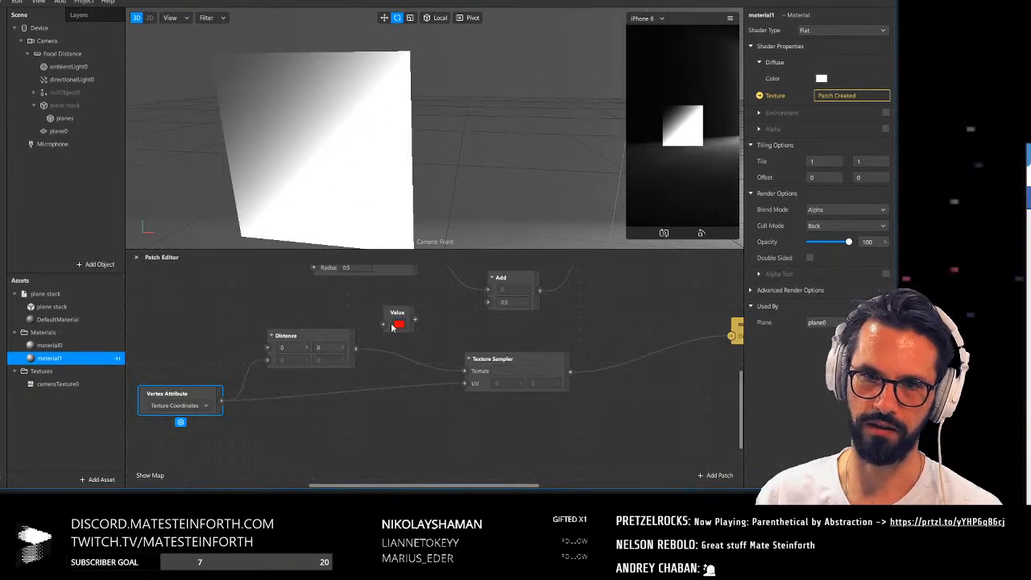
{"action": "scroll", "coordinate": [435, 385], "scroll_direction": "up", "scroll_amount": 3}
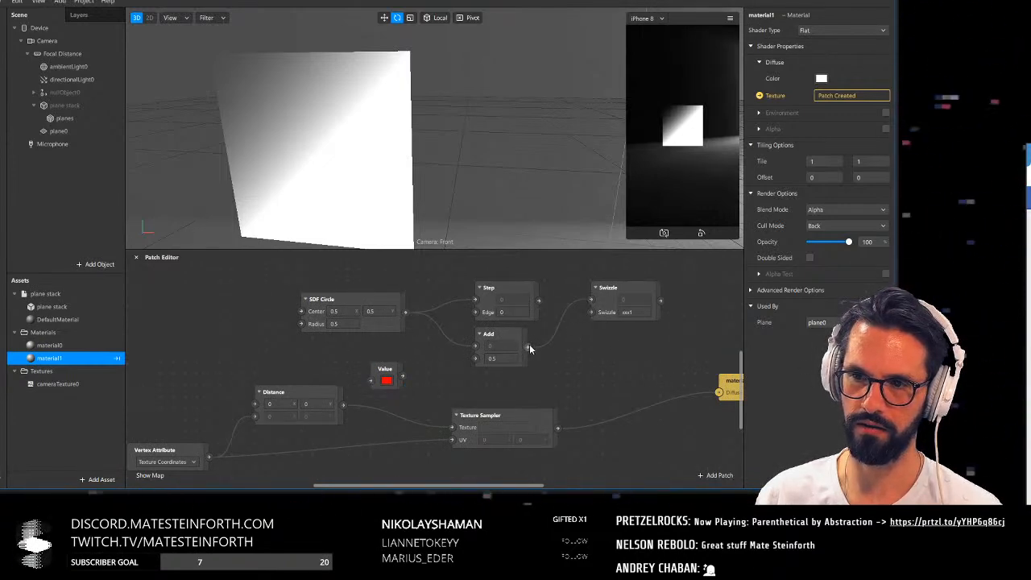
{"action": "left_click_drag", "start_coordinate": [703, 385], "coordinate": [718, 393]}
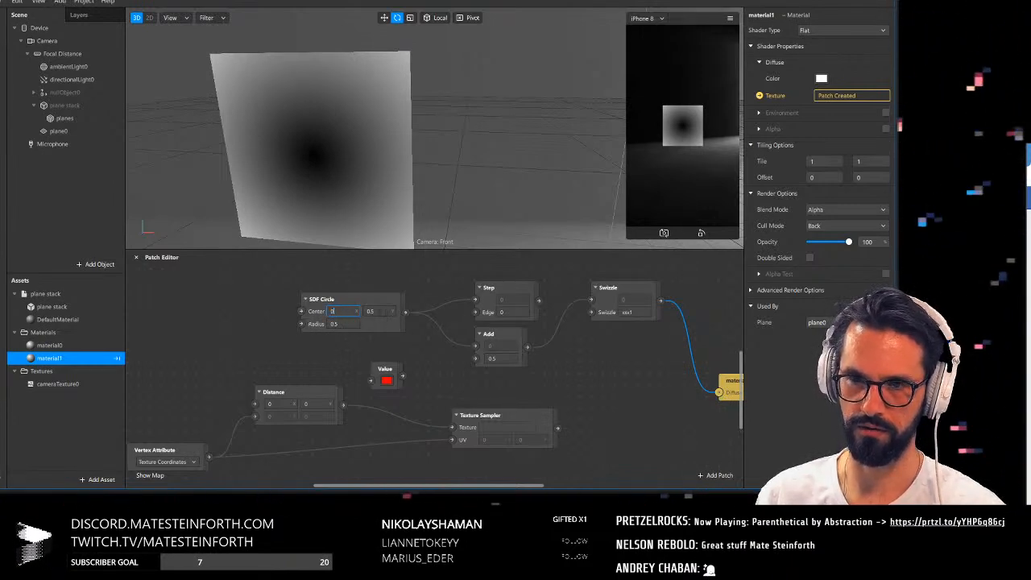
{"action": "type", "text": "0"}
{"action": "key", "text": "Tab"}
{"action": "type", "text": "0"}
{"action": "key", "text": "Tab"}
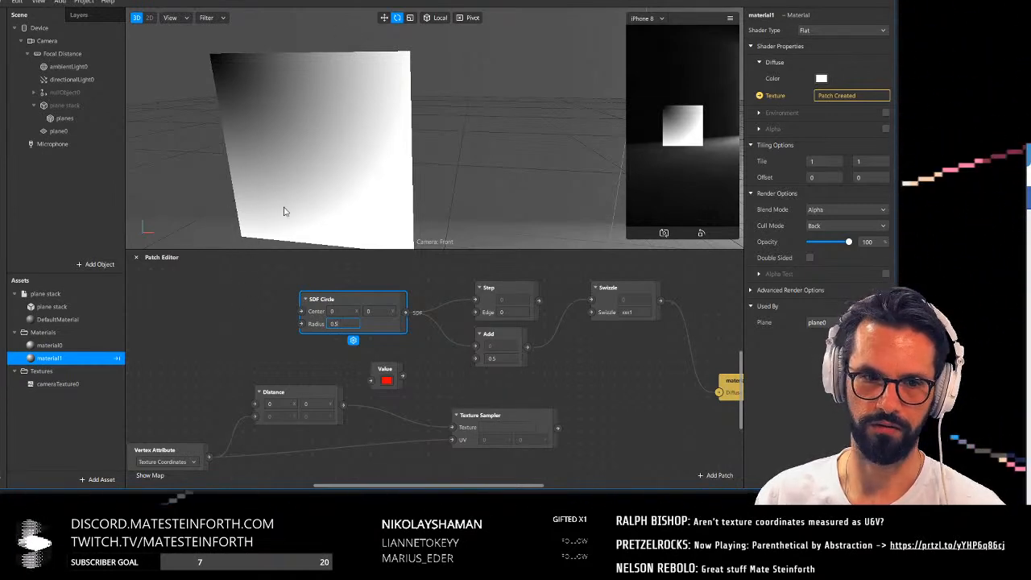
Shift the Texture Sampler and Distance patches to widen the gaps between them and the Vertex Attribute patch
{"action": "left_click_drag", "start_coordinate": [213, 359], "coordinate": [253, 348]}
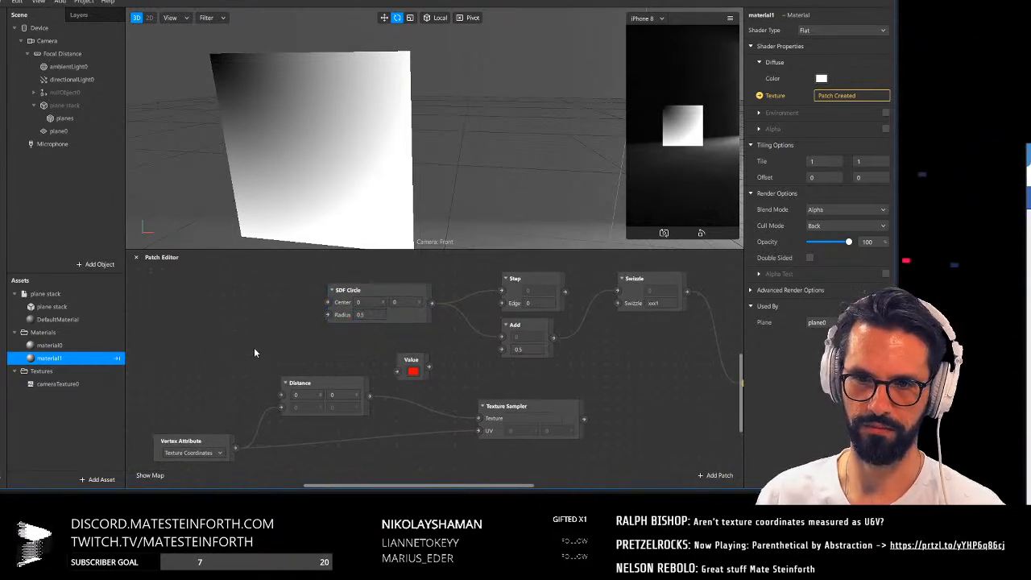
{"action": "scroll", "coordinate": [254, 352], "scroll_direction": "down", "scroll_amount": 2}
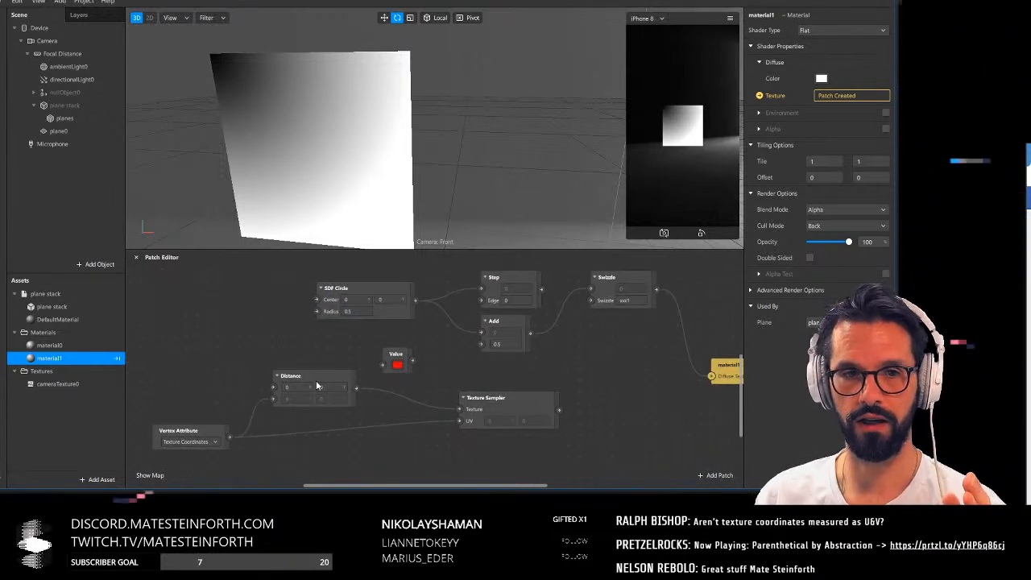
{"action": "left_click_drag", "start_coordinate": [476, 404], "coordinate": [541, 397]}
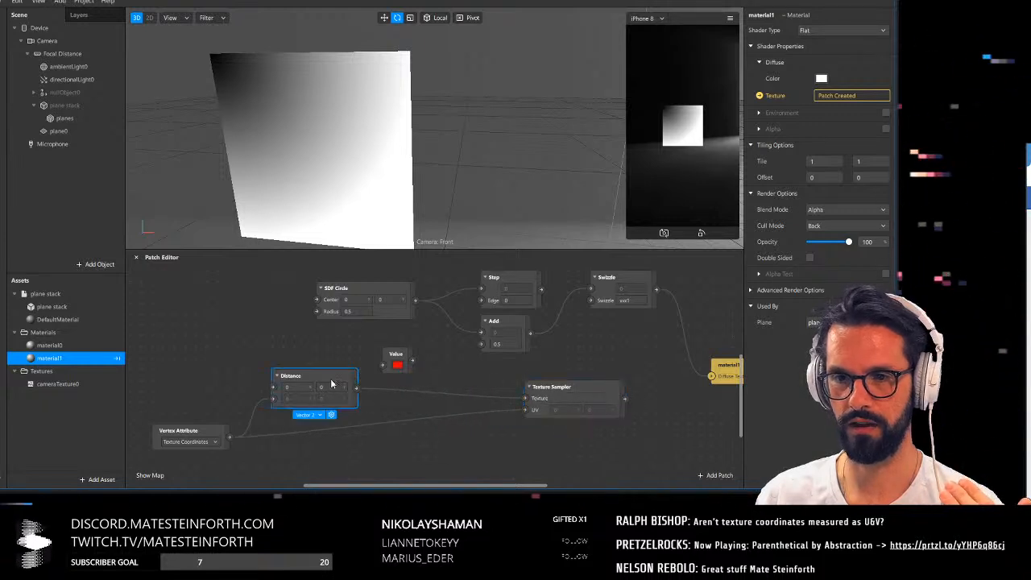
{"action": "left_click_drag", "start_coordinate": [333, 387], "coordinate": [375, 399]}
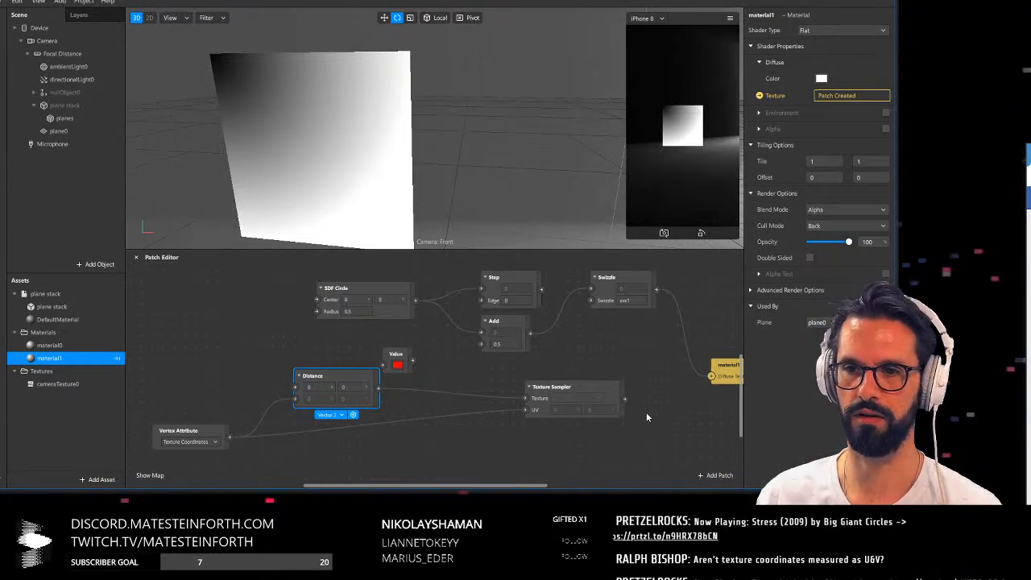
Connect the Texture Sampler to material1's Diffuse Texture and route the texture coordinates through a new Fragment Stage patch into the Distance patch's second input
{"action": "left_click_drag", "start_coordinate": [625, 399], "coordinate": [712, 376]}
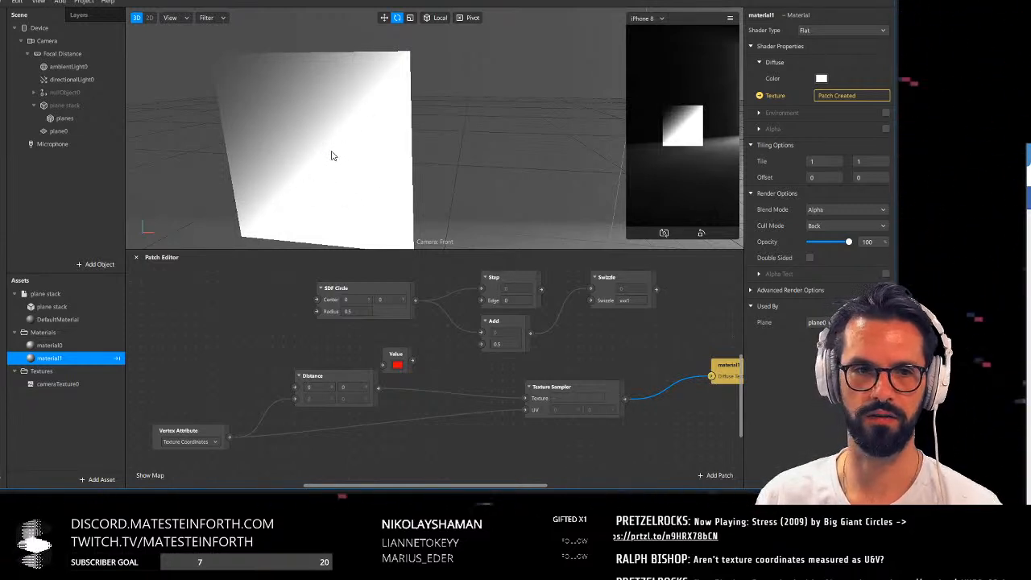
{"action": "right_click", "coordinate": [303, 452]}
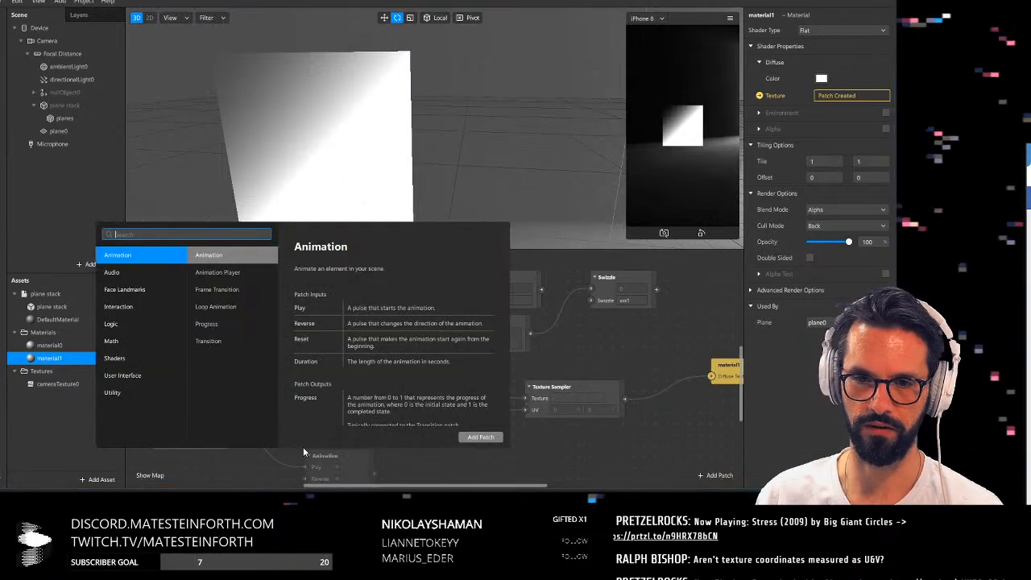
{"action": "type", "text": "frag"}
{"action": "key", "text": "Return"}
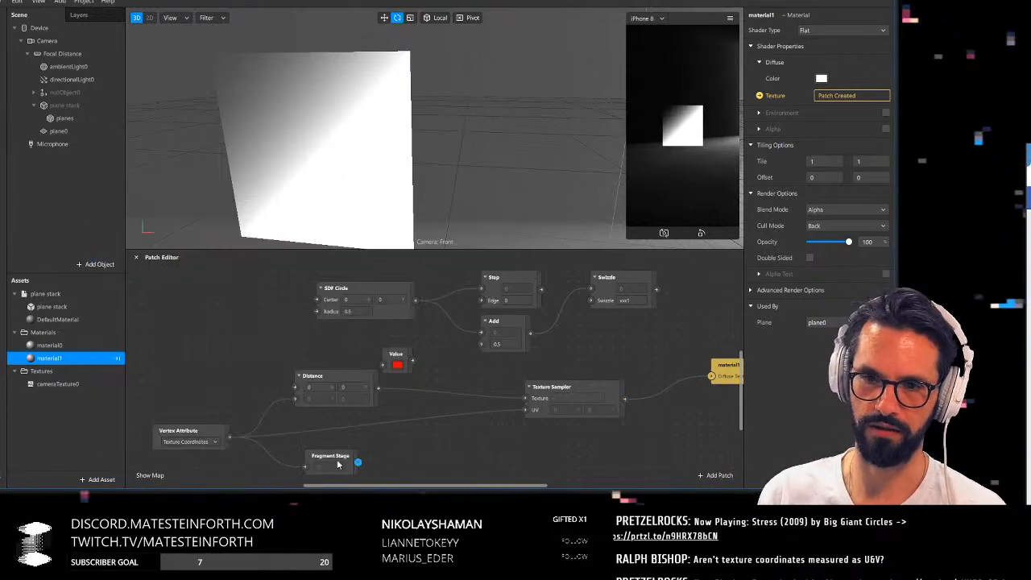
{"action": "left_click_drag", "start_coordinate": [358, 462], "coordinate": [295, 398]}
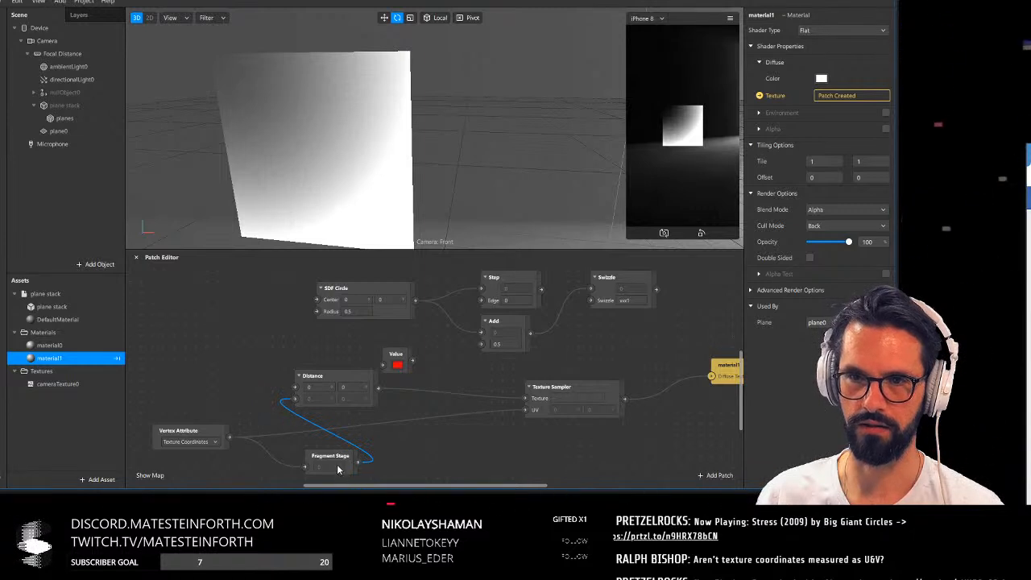
Place the Fragment Stage patch between the Vertex Attribute and Distance patches and shift the Distance patch to line up with it
{"action": "left_click_drag", "start_coordinate": [338, 470], "coordinate": [254, 403]}
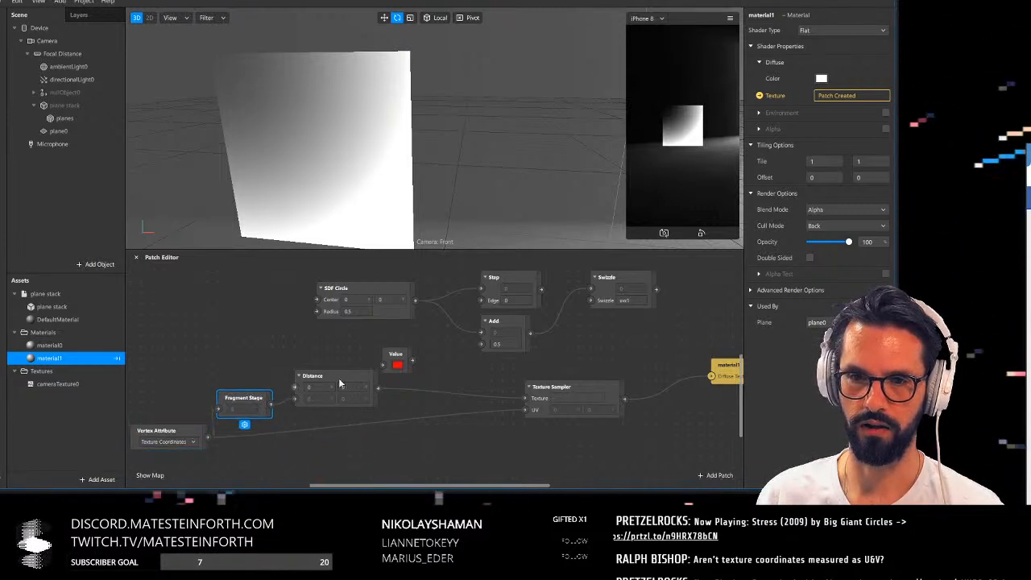
{"action": "left_click_drag", "start_coordinate": [338, 377], "coordinate": [349, 390]}
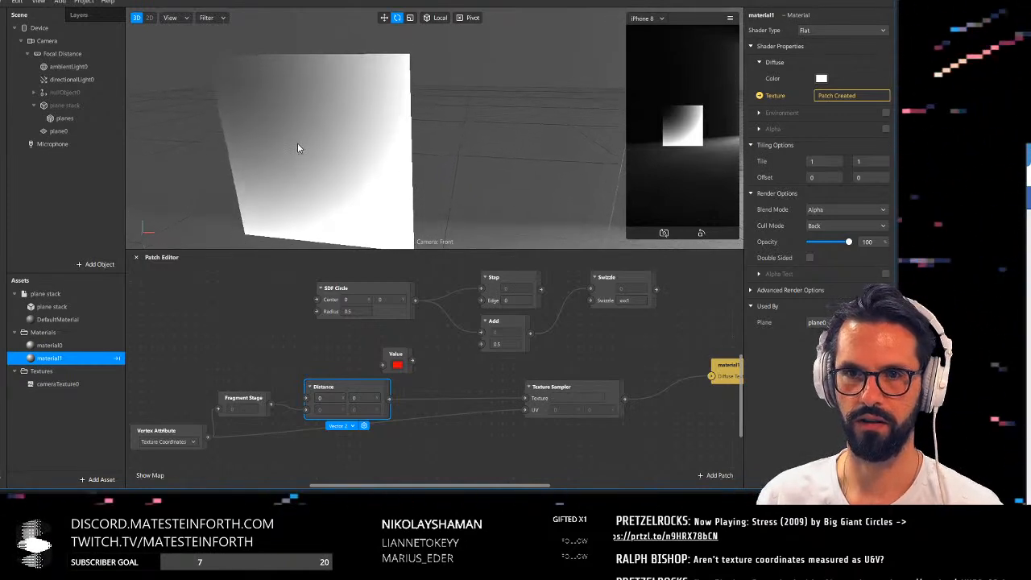
{"action": "left_click", "coordinate": [224, 76]}
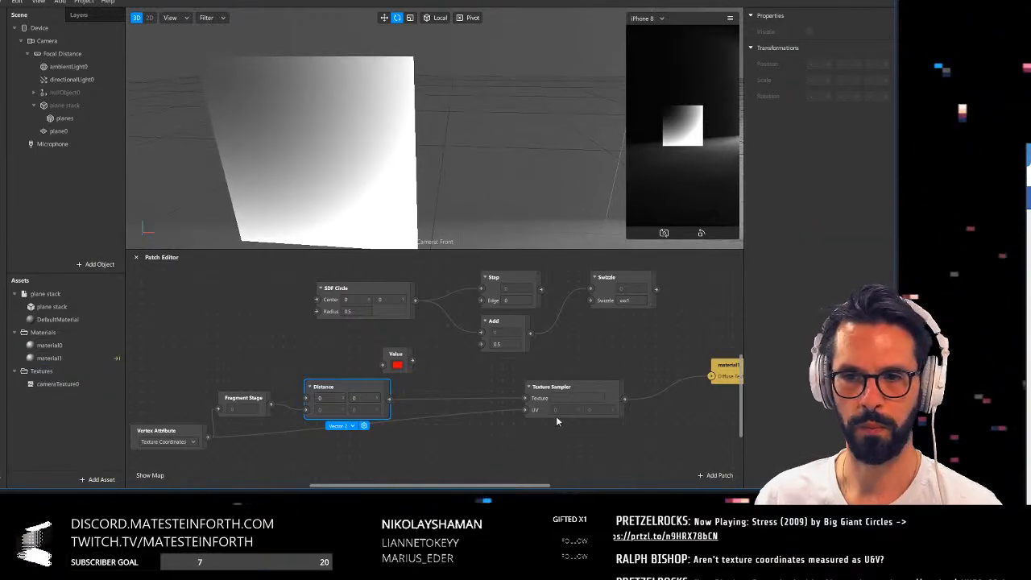
Duplicate the Swizzle patch and insert the copy between the Texture Sampler and material1's Diffuse Texture
{"action": "left_click_drag", "start_coordinate": [569, 394], "coordinate": [514, 415]}
{"action": "left_click", "coordinate": [615, 287]}
{"action": "key", "text": "ctrl+d"}
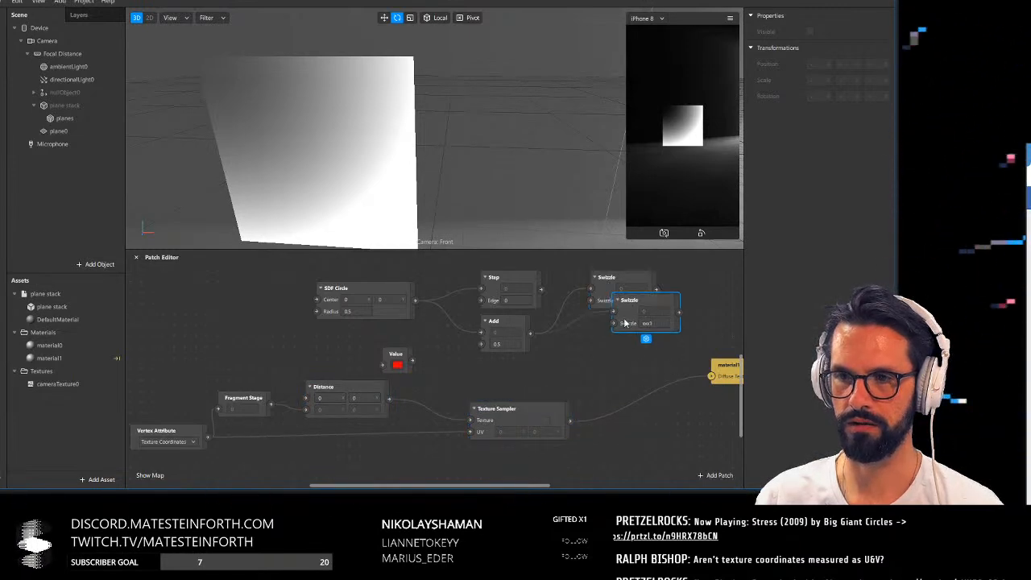
{"action": "left_click_drag", "start_coordinate": [625, 323], "coordinate": [636, 384]}
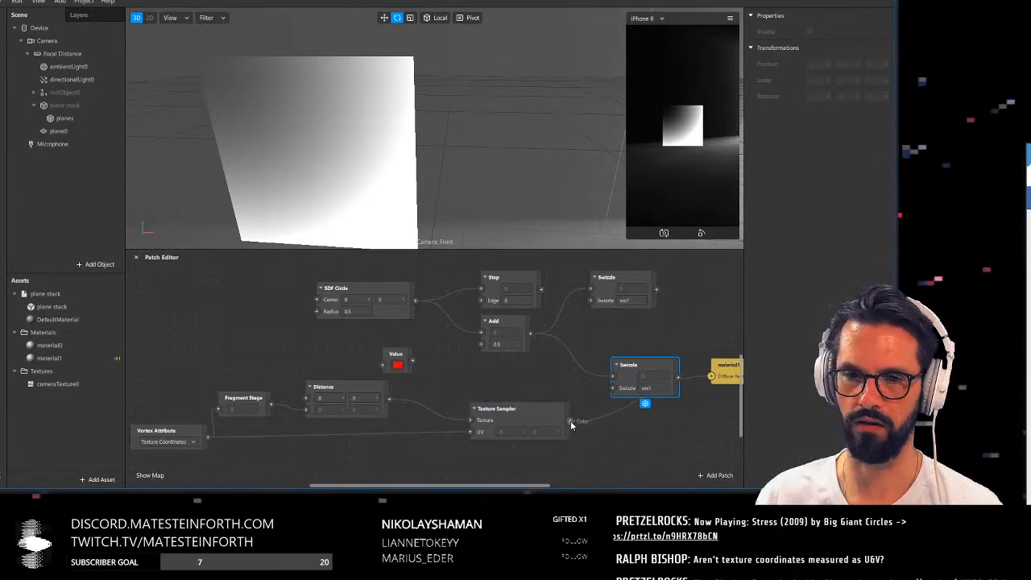
{"action": "left_click_drag", "start_coordinate": [571, 421], "coordinate": [655, 396]}
{"action": "left_click", "coordinate": [651, 427]}
{"action": "scroll", "coordinate": [647, 425], "scroll_direction": "down", "scroll_amount": 2}
{"action": "scroll", "coordinate": [647, 425], "scroll_direction": "left", "scroll_amount": 2}
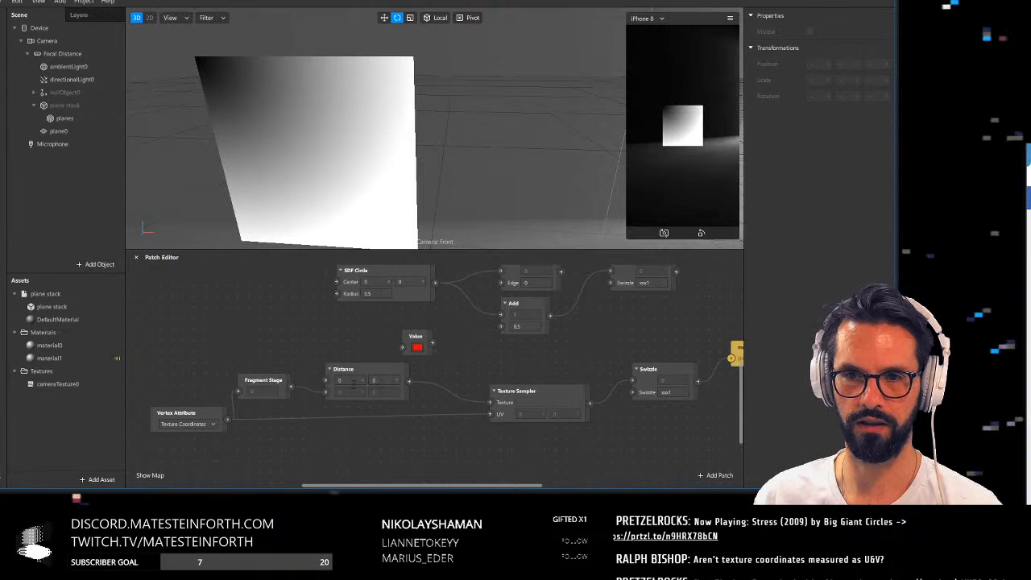
Set the Distance patch's first input to 0.5, 0.5
{"action": "key", "text": "Return"}
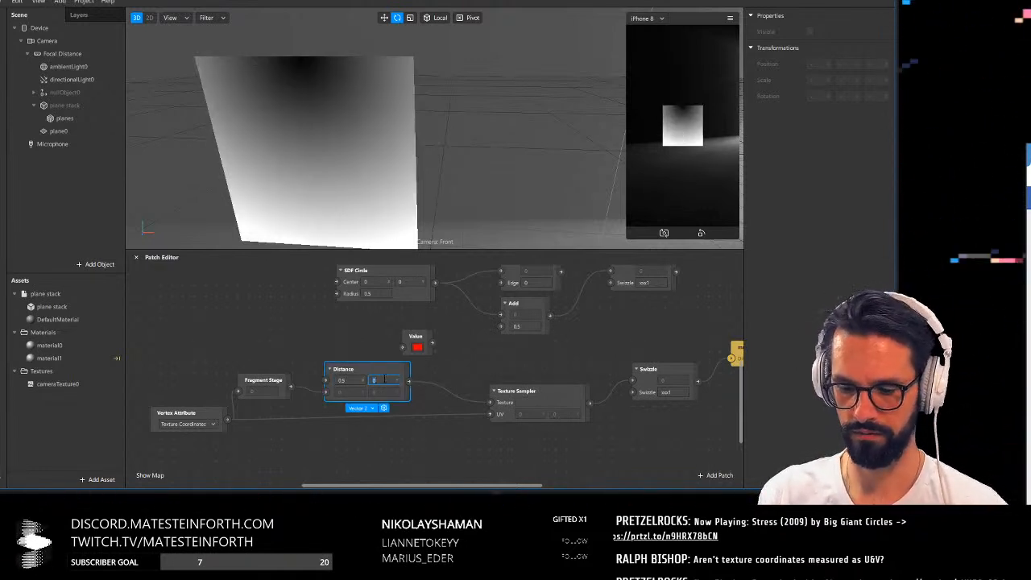
{"action": "key", "text": "Return"}
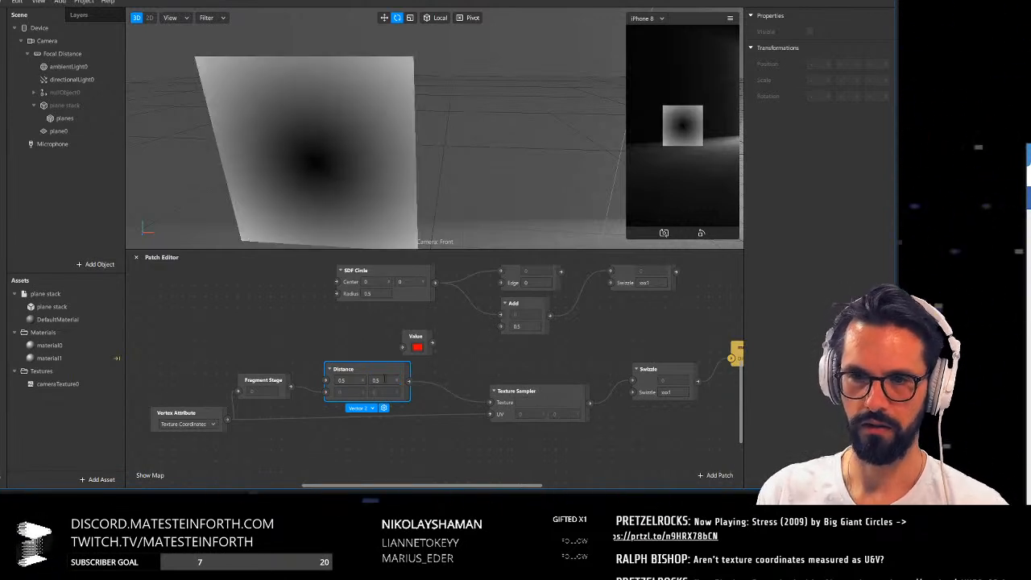
{"action": "left_click", "coordinate": [461, 339]}
Connect the SDF Circle's Swizzle to material1's Diffuse Texture and set the SDF Circle's center to 0.5, 0.5 for comparison
{"action": "middle_click_drag", "start_coordinate": [472, 318], "coordinate": [426, 340]}
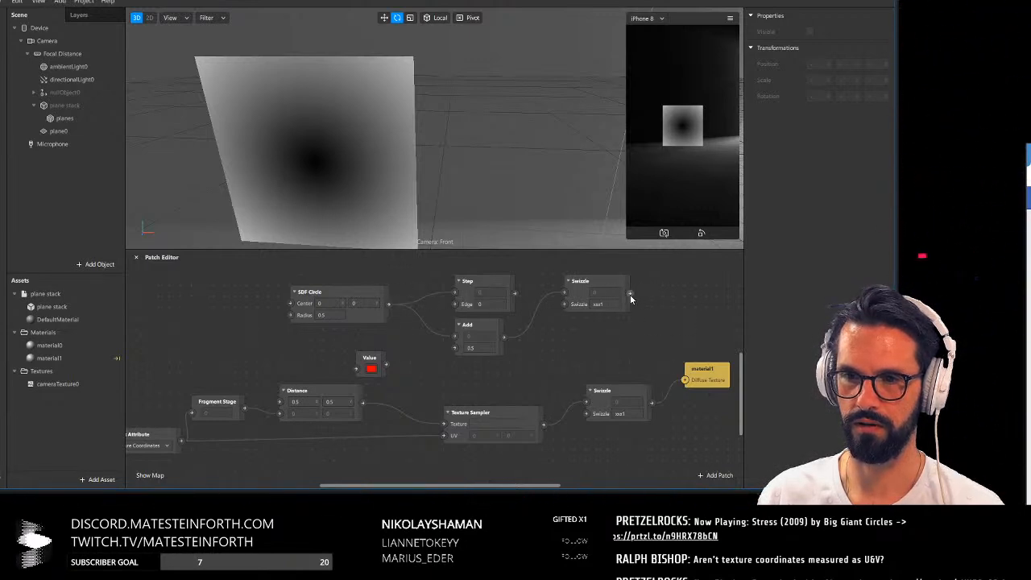
{"action": "left_click_drag", "start_coordinate": [630, 295], "coordinate": [685, 379]}
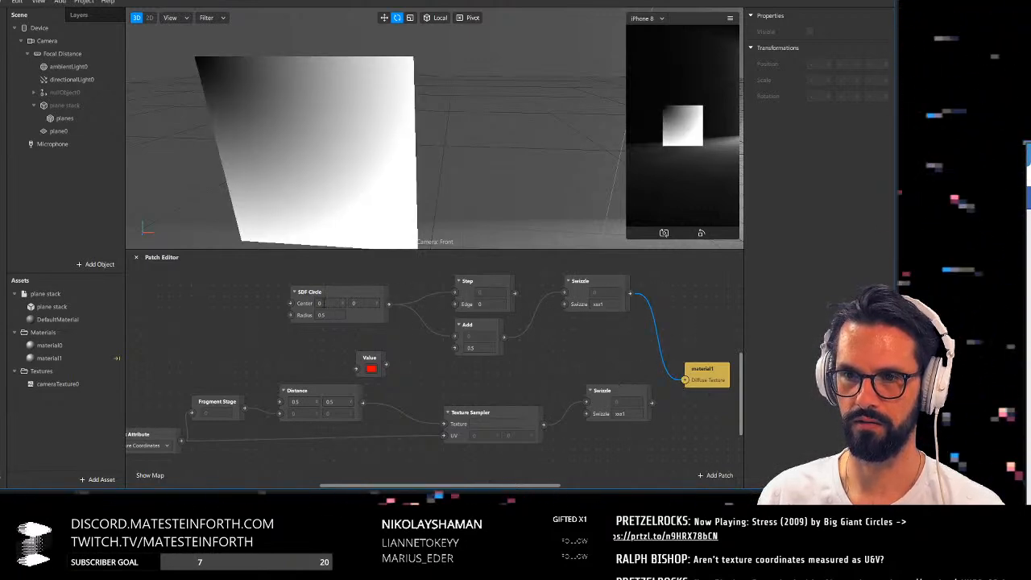
{"action": "left_click", "coordinate": [320, 303]}
{"action": "type", "text": "0.5"}
{"action": "key", "text": "Tab"}
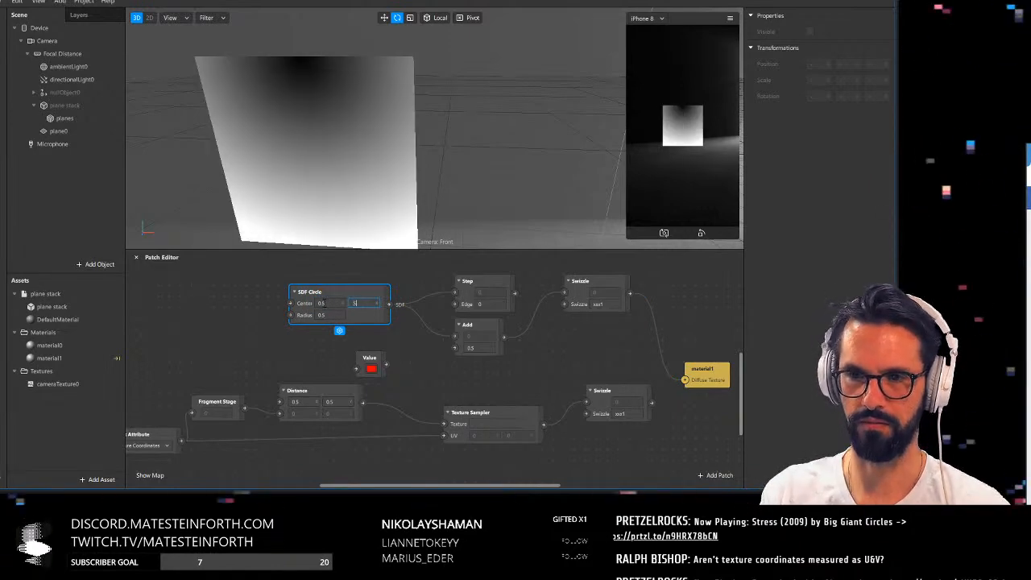
{"action": "type", "text": ".5"}
{"action": "key", "text": "Tab"}
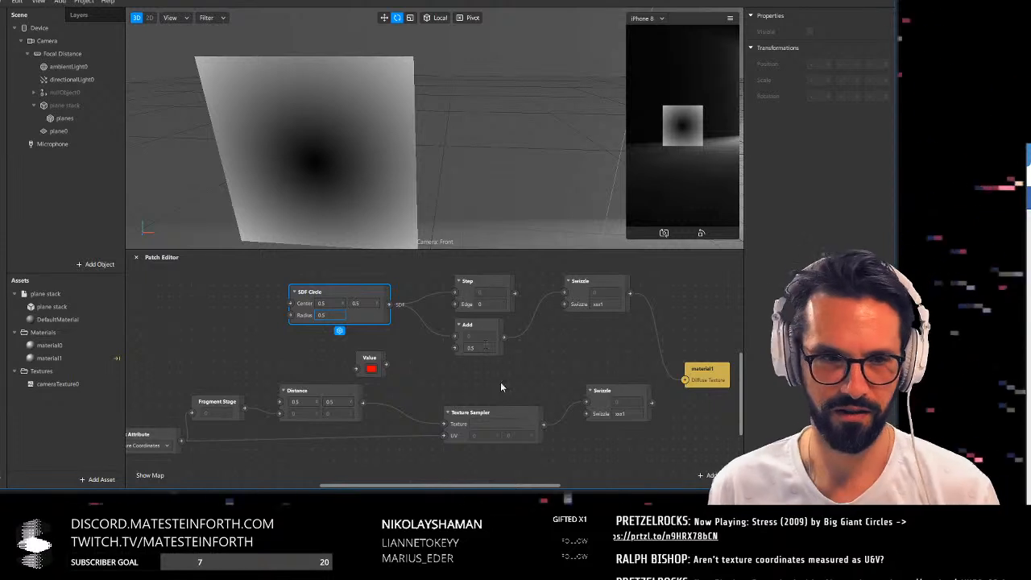
Insert the Step patch between the Texture Sampler and its Swizzle, and reconnect that Swizzle to material1's Diffuse Texture
{"action": "left_click_drag", "start_coordinate": [540, 390], "coordinate": [413, 378]}
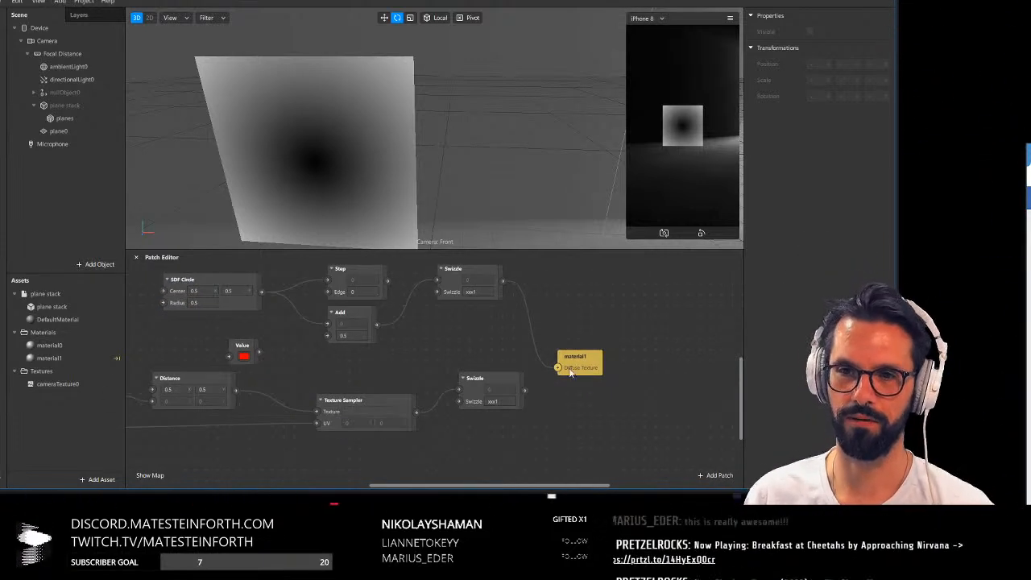
{"action": "left_click_drag", "start_coordinate": [577, 358], "coordinate": [654, 359]}
{"action": "left_click_drag", "start_coordinate": [368, 286], "coordinate": [461, 390]}
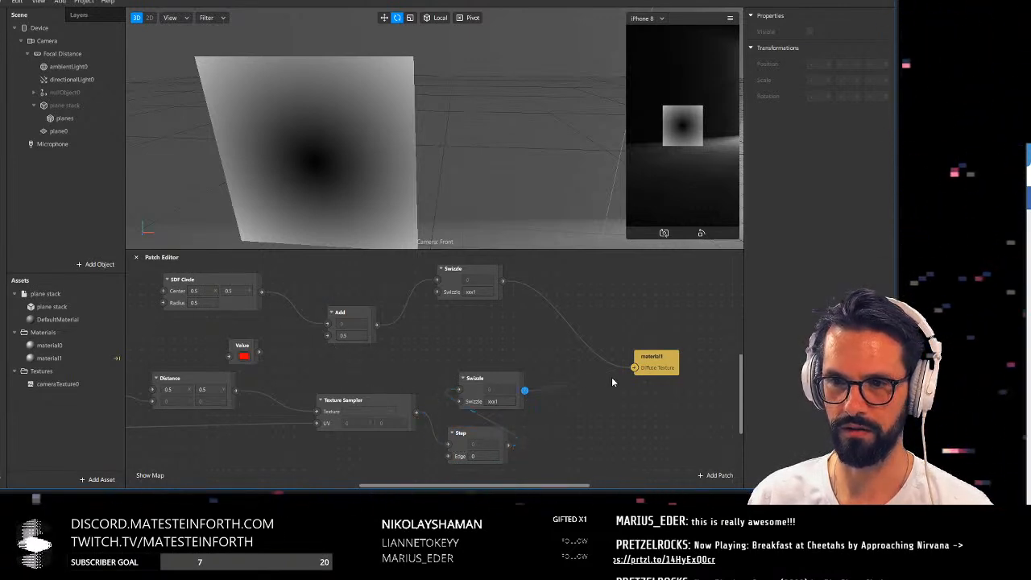
{"action": "left_click_drag", "start_coordinate": [636, 368], "coordinate": [635, 368]}
{"action": "left_click_drag", "start_coordinate": [531, 384], "coordinate": [587, 378]}
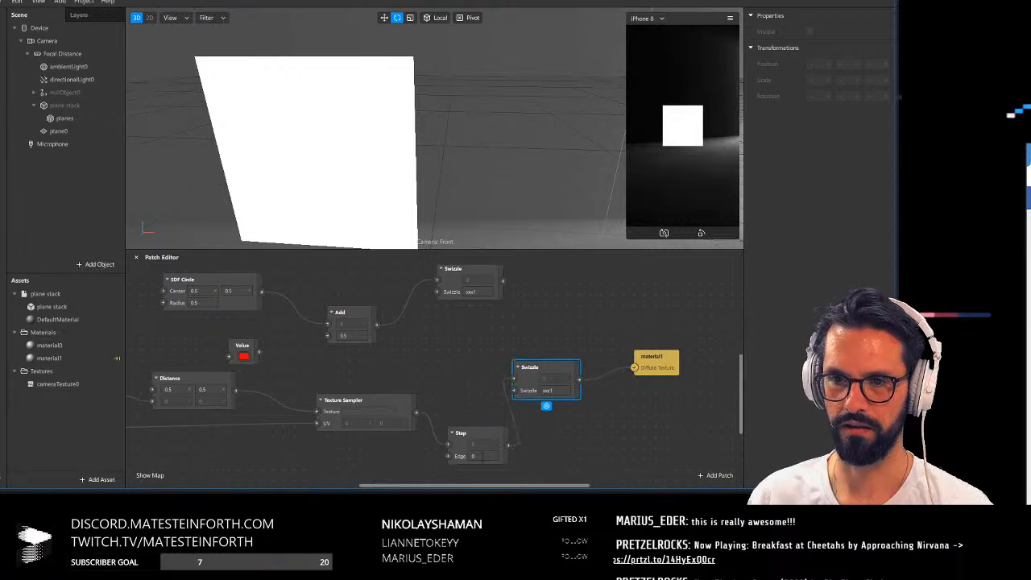
Set the Step patch's Edge to 0.5
{"action": "left_click", "coordinate": [490, 456]}
{"action": "type", "text": ".5"}
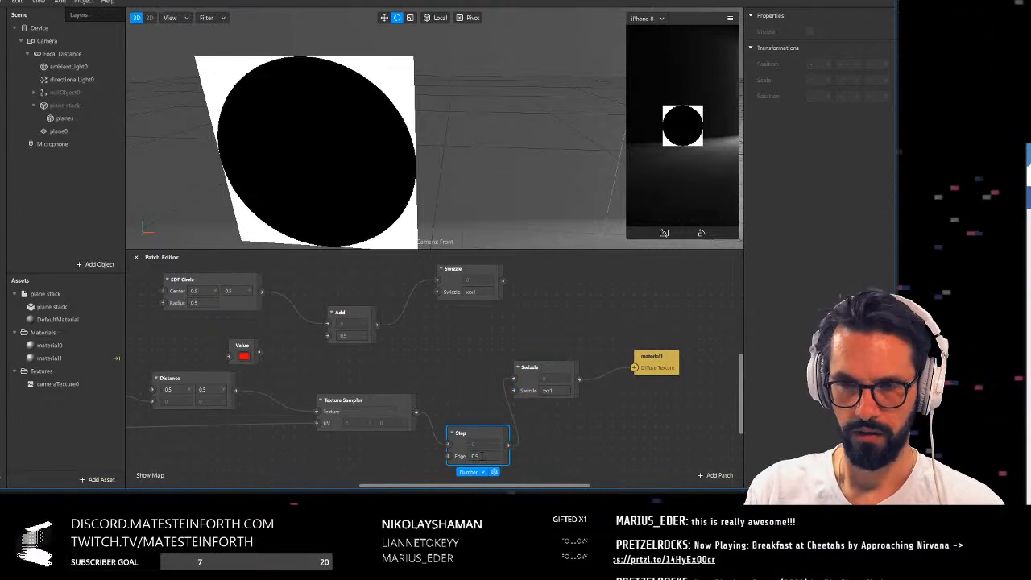
{"action": "left_click_drag", "start_coordinate": [545, 459], "coordinate": [559, 458]}
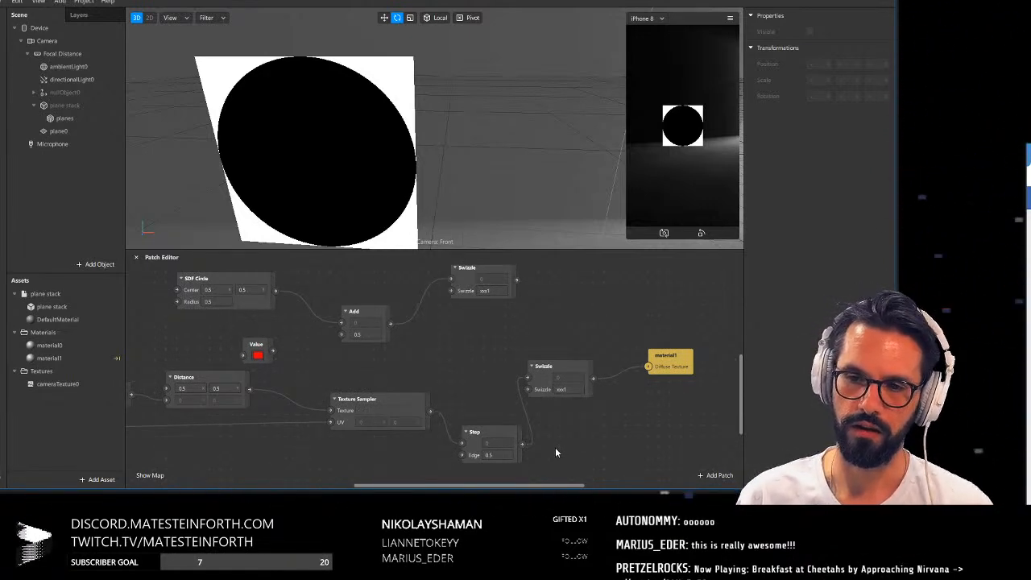
{"action": "scroll", "coordinate": [435, 356], "scroll_direction": "left", "scroll_amount": 5}
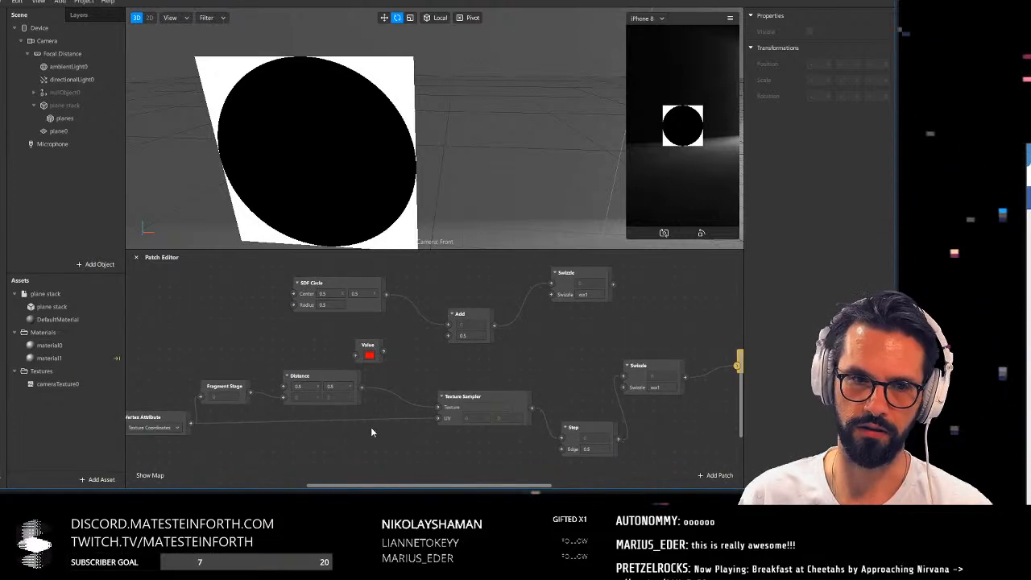
{"action": "scroll", "coordinate": [441, 460], "scroll_direction": "right", "scroll_amount": 3}
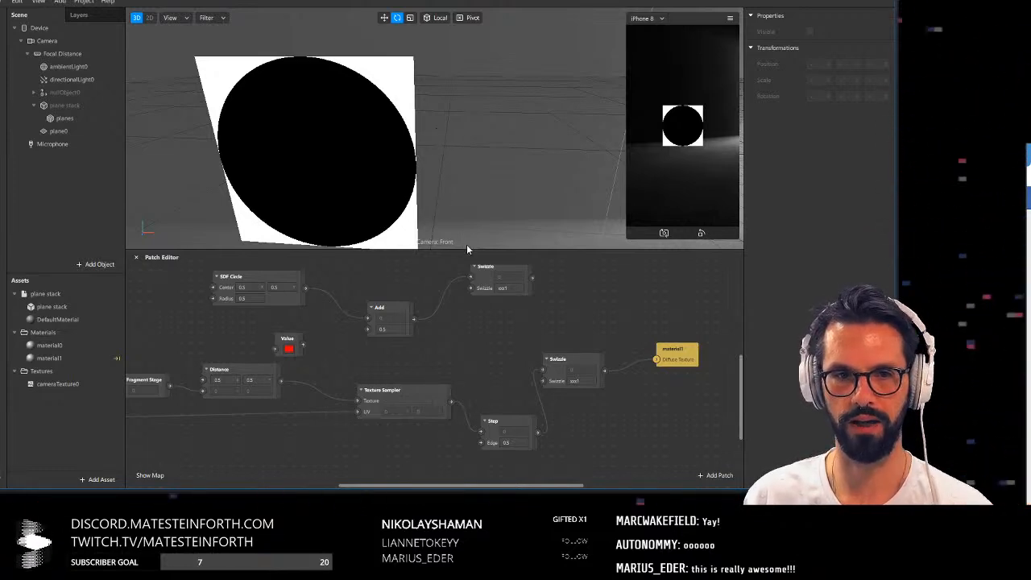
{"action": "scroll", "coordinate": [547, 379], "scroll_direction": "right", "scroll_amount": 2}
{"action": "scroll", "coordinate": [548, 378], "scroll_direction": "down", "scroll_amount": 1}
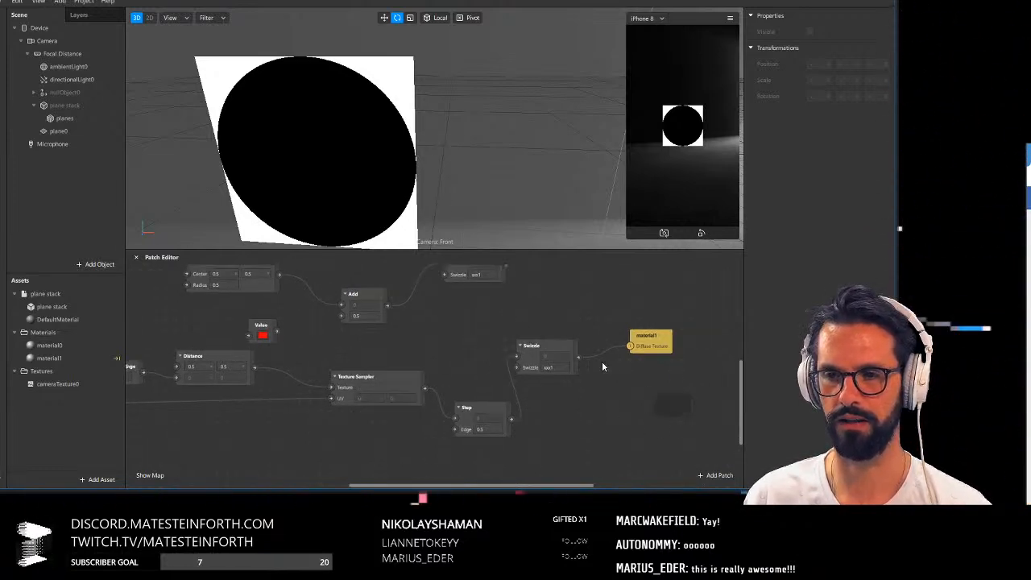
{"action": "scroll", "coordinate": [619, 419], "scroll_direction": "right", "scroll_amount": 3}
{"action": "scroll", "coordinate": [619, 419], "scroll_direction": "down", "scroll_amount": 1}
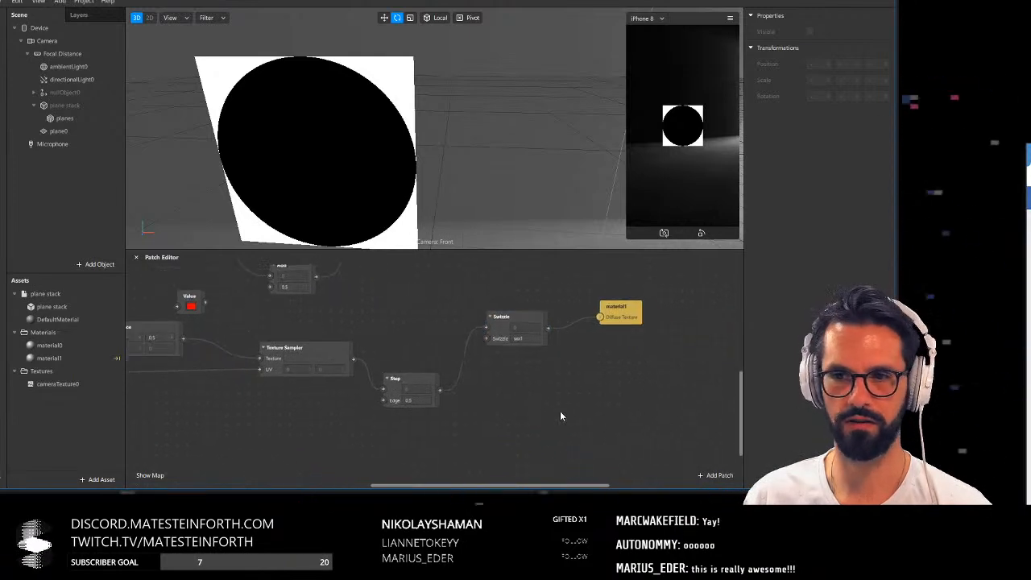
{"action": "right_click", "coordinate": [520, 416]}
{"action": "key", "text": "Escape"}
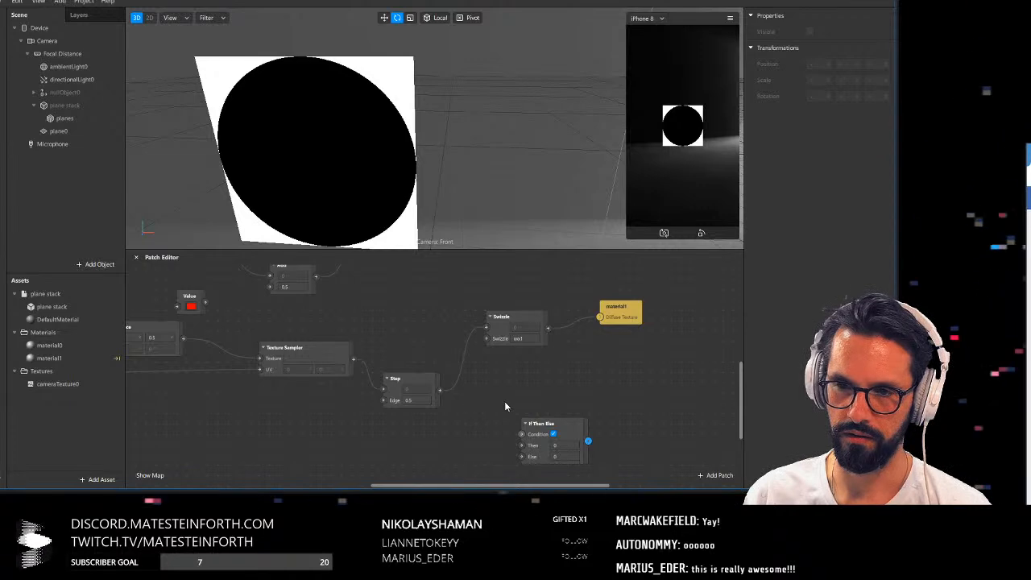
{"action": "left_click_drag", "start_coordinate": [562, 424], "coordinate": [548, 399]}
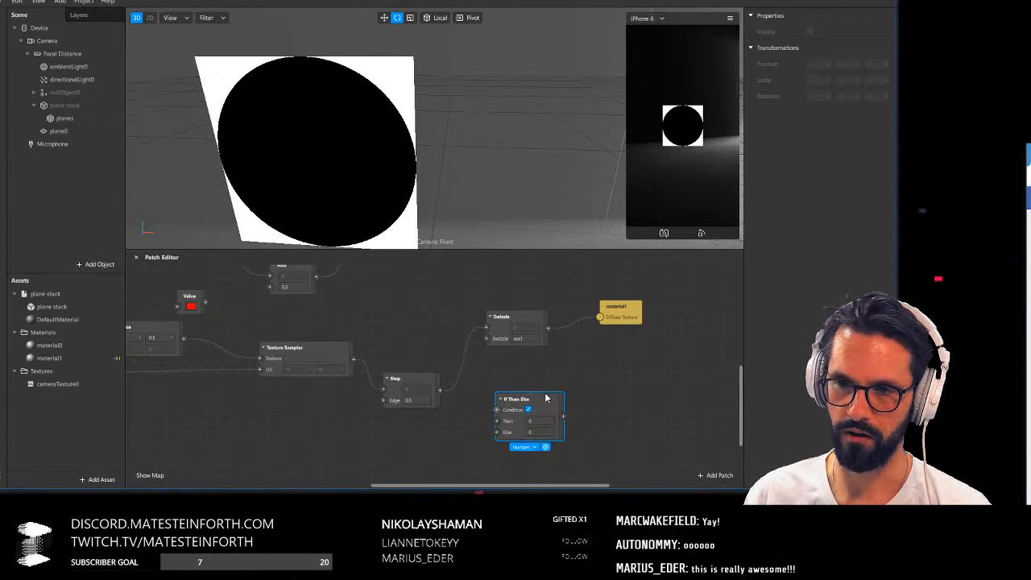
{"action": "key", "text": "Delete"}
{"action": "right_click", "coordinate": [545, 398]}
{"action": "type", "text": "mix"}
{"action": "key", "text": "Return"}
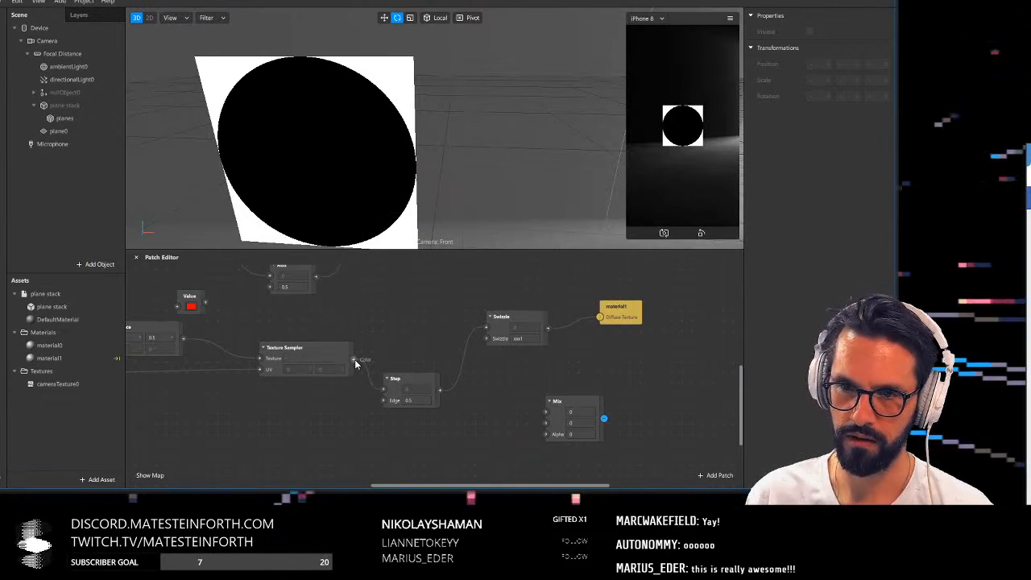
{"action": "key", "text": "Delete"}
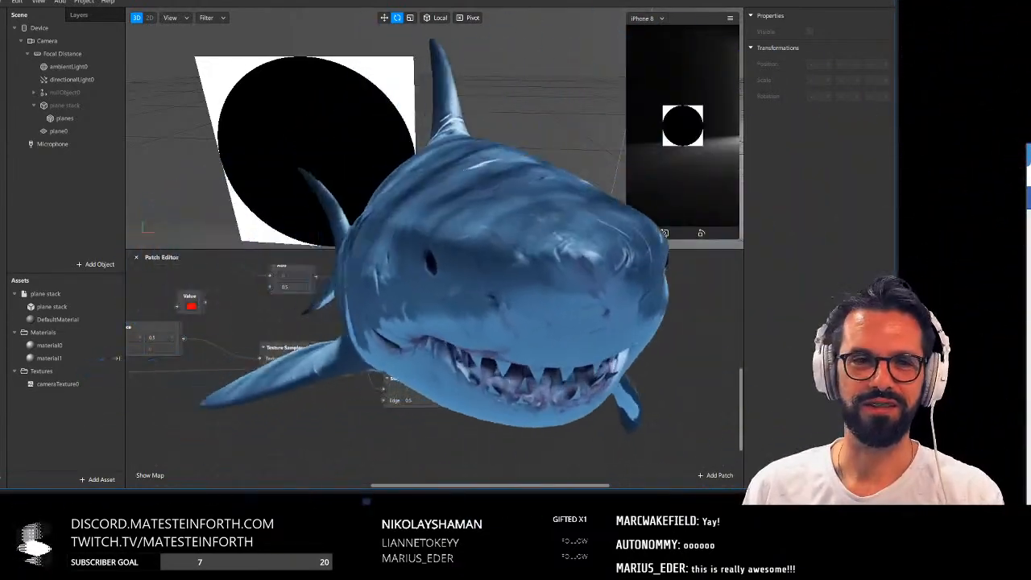
Align the Step patch with the Texture Sampler, keeping its Edge at 0.5
{"action": "middle_click_drag", "start_coordinate": [512, 398], "coordinate": [553, 394]}
{"action": "scroll", "coordinate": [582, 400], "scroll_direction": "down", "scroll_amount": 1}
{"action": "scroll", "coordinate": [633, 402], "scroll_direction": "down", "scroll_amount": 1}
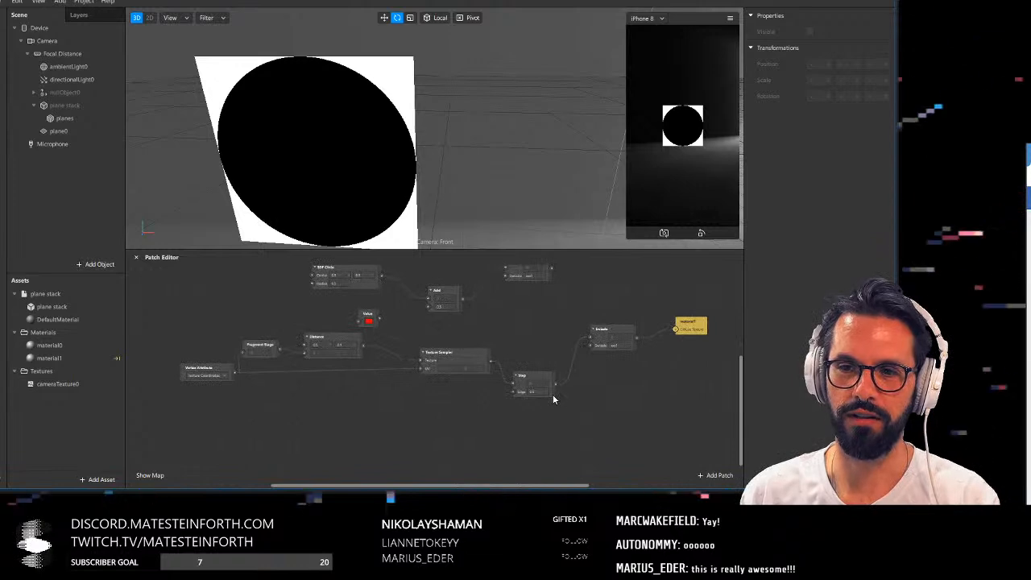
{"action": "scroll", "coordinate": [613, 394], "scroll_direction": "up", "scroll_amount": 1}
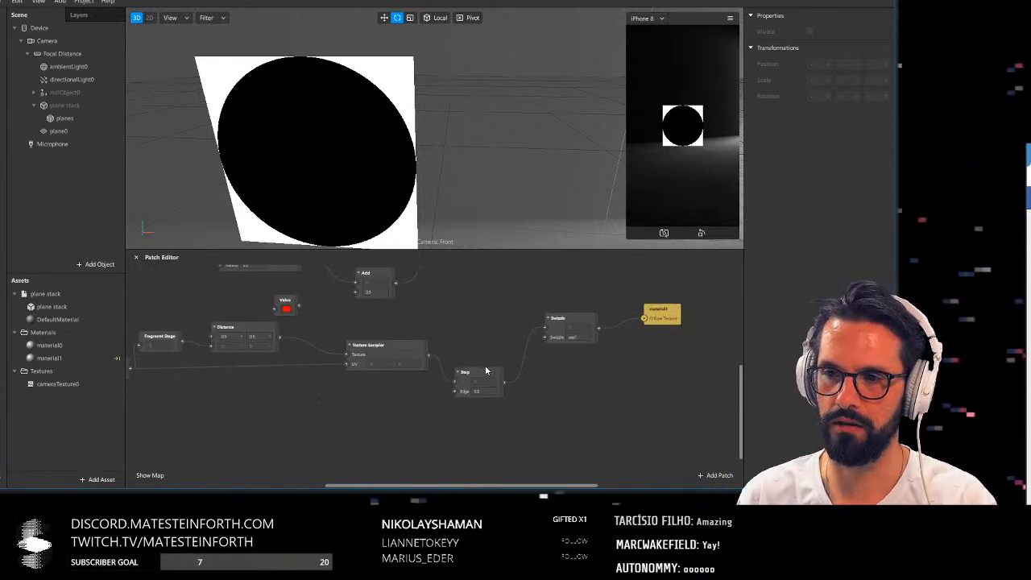
{"action": "left_click_drag", "start_coordinate": [487, 364], "coordinate": [496, 347]}
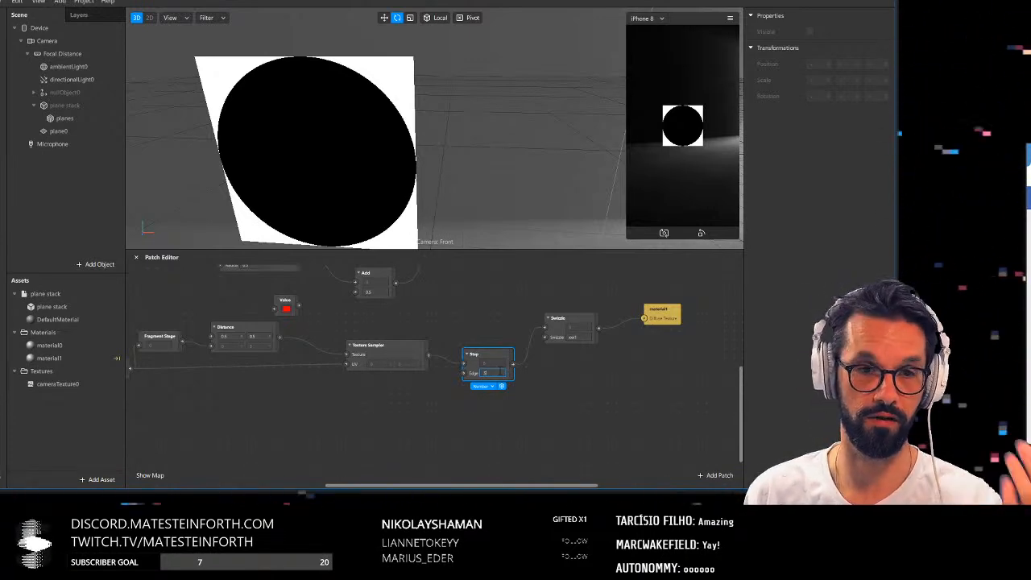
{"action": "left_click", "coordinate": [537, 388]}
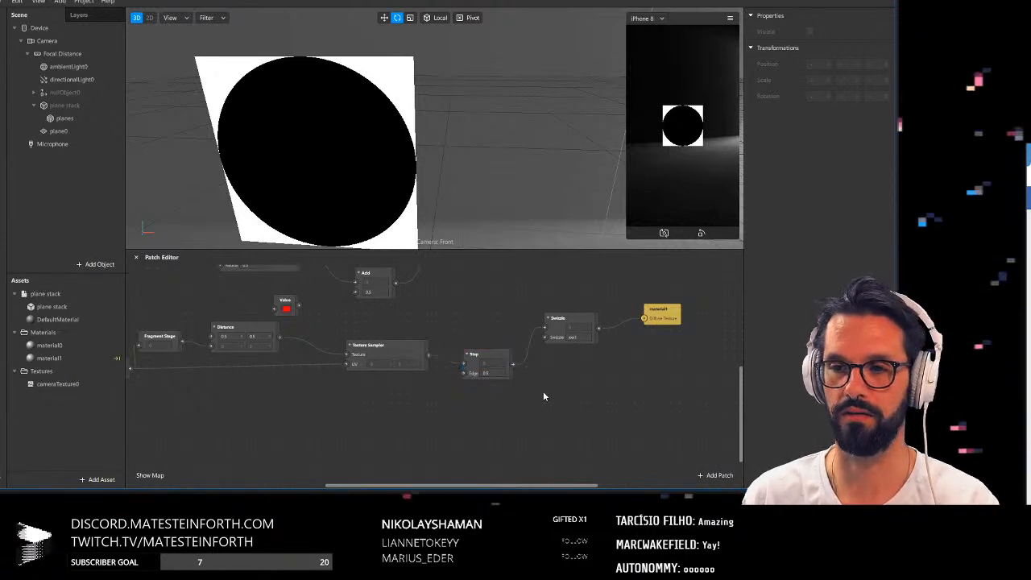
Shrink the Patch Editor to enlarge the 3D viewport and view the circle on the plane from a steeper angle
{"action": "scroll", "coordinate": [543, 390], "scroll_direction": "down", "scroll_amount": 3}
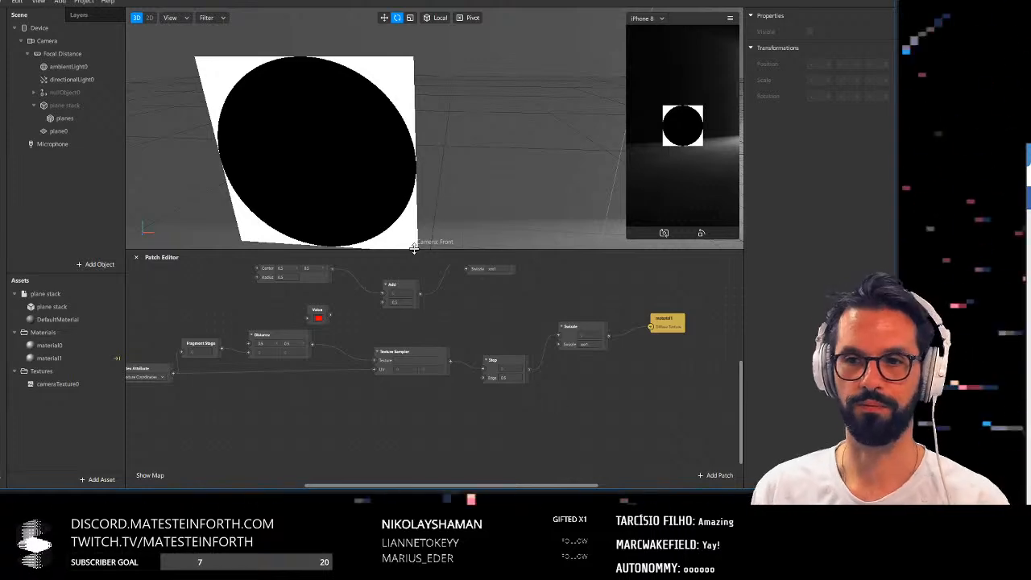
{"action": "left_click_drag", "start_coordinate": [406, 254], "coordinate": [430, 299]}
{"action": "left_click_drag", "start_coordinate": [371, 195], "coordinate": [353, 158], "text": "alt"}
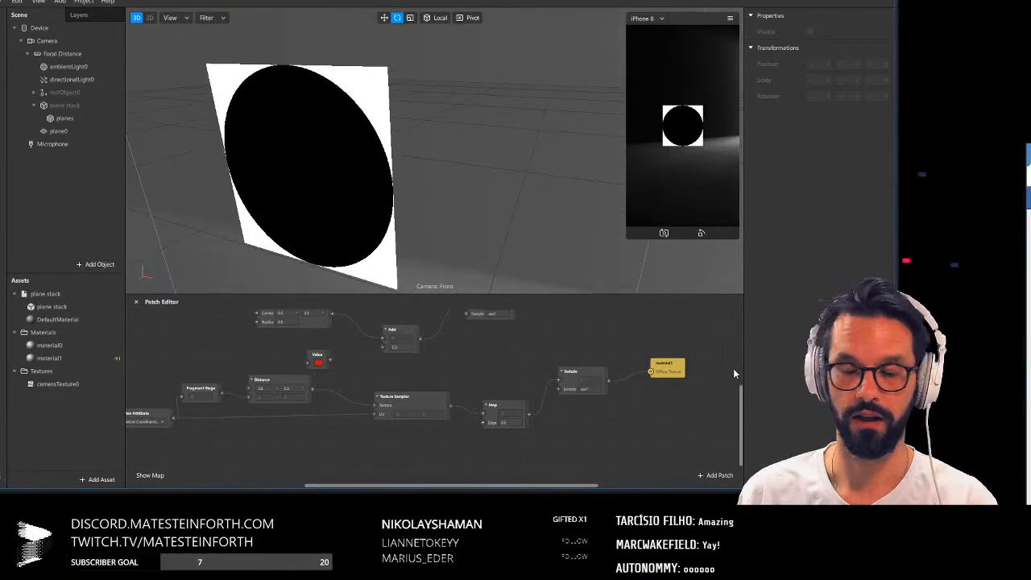
{"action": "mouse_move", "coordinate": [506, 280]}
{"action": "left_mouse_down", "text": "alt"}
{"action": "mouse_move", "coordinate": [478, 265]}
{"action": "mouse_move", "coordinate": [486, 278]}
{"action": "left_mouse_up", "text": "alt"}
{"action": "middle_click_drag", "start_coordinate": [488, 347], "coordinate": [531, 349]}
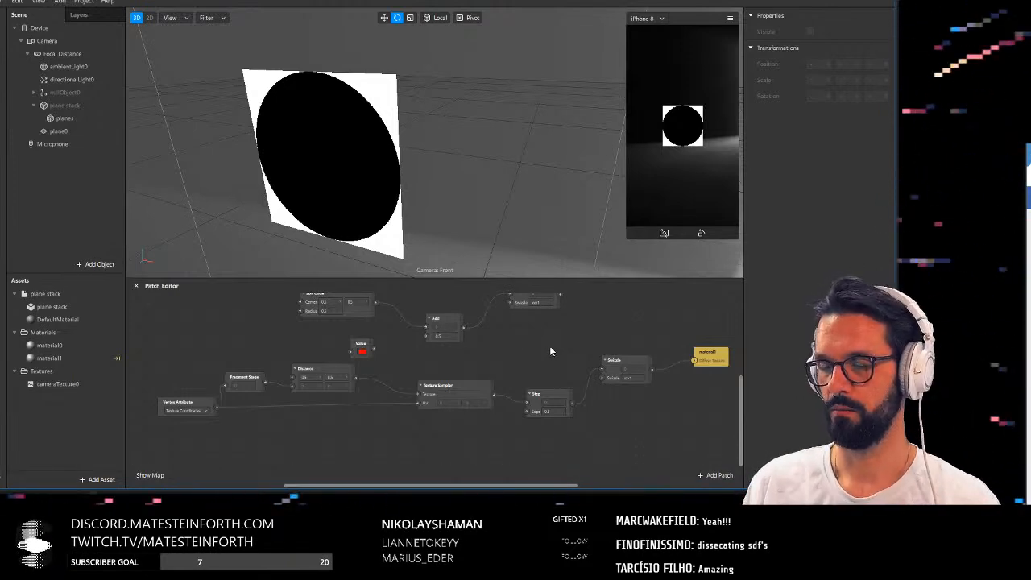
{"action": "scroll", "coordinate": [537, 351], "scroll_direction": "down", "scroll_amount": 1}
{"action": "middle_click_drag", "start_coordinate": [538, 350], "coordinate": [516, 366]}
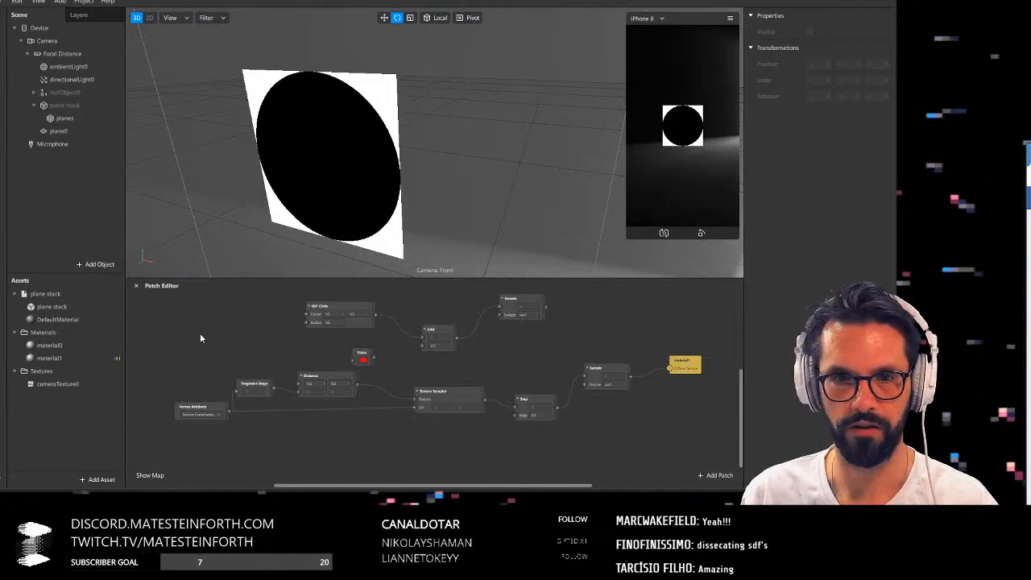
Make the plane stack object visible in the scene
{"action": "left_click", "coordinate": [68, 104]}
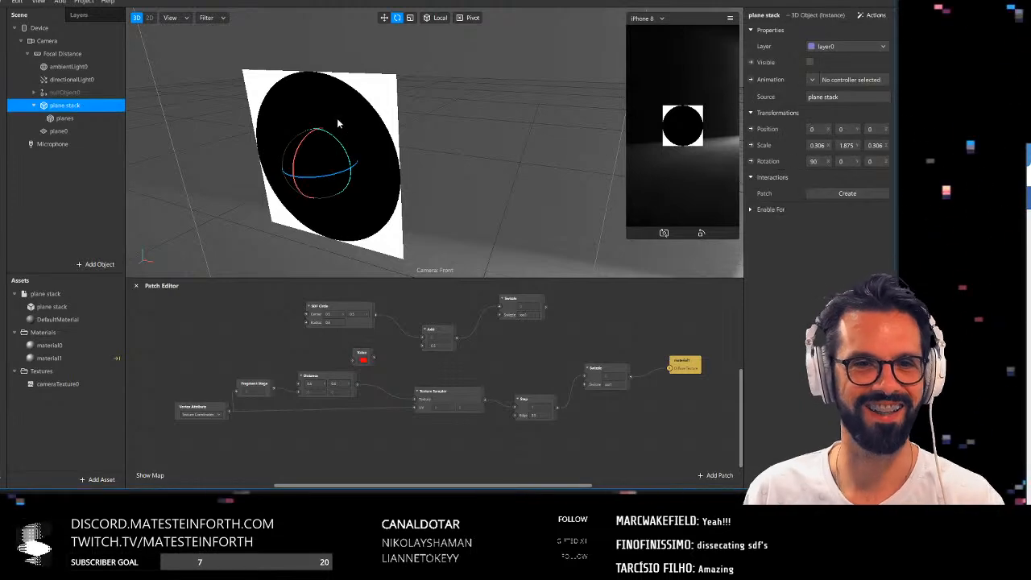
{"action": "left_click", "coordinate": [812, 63]}
{"action": "scroll", "coordinate": [404, 187], "scroll_direction": "down", "scroll_amount": 8}
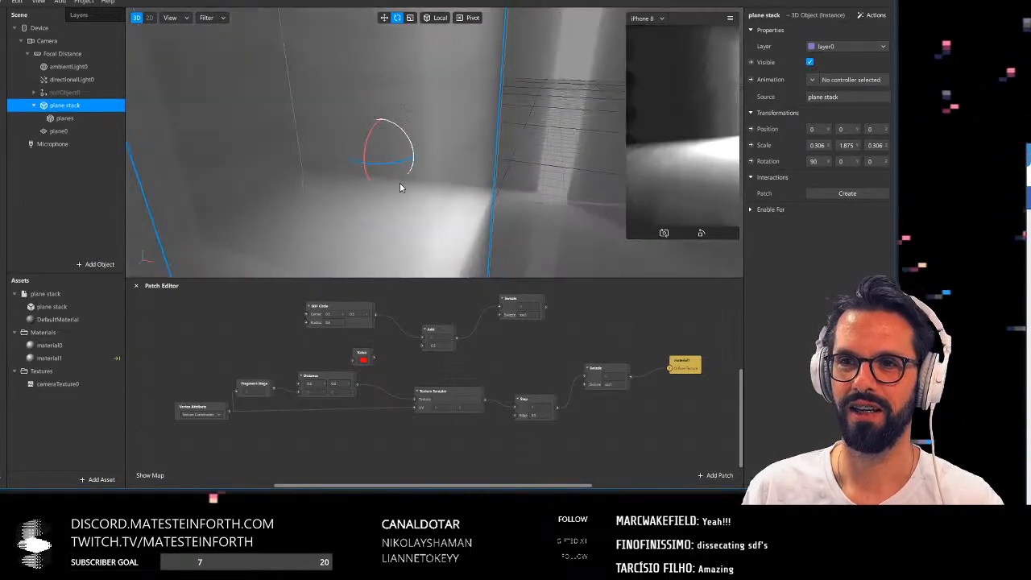
{"action": "mouse_move", "coordinate": [412, 154]}
{"action": "middle_mouse_down"}
{"action": "mouse_move", "coordinate": [381, 171]}
{"action": "mouse_move", "coordinate": [419, 150]}
{"action": "mouse_move", "coordinate": [418, 158]}
{"action": "middle_mouse_up"}
{"action": "scroll", "coordinate": [404, 155], "scroll_direction": "up", "scroll_amount": 2}
Assign material1 to the planes mesh inside the plane stack
{"action": "left_click", "coordinate": [76, 120]}
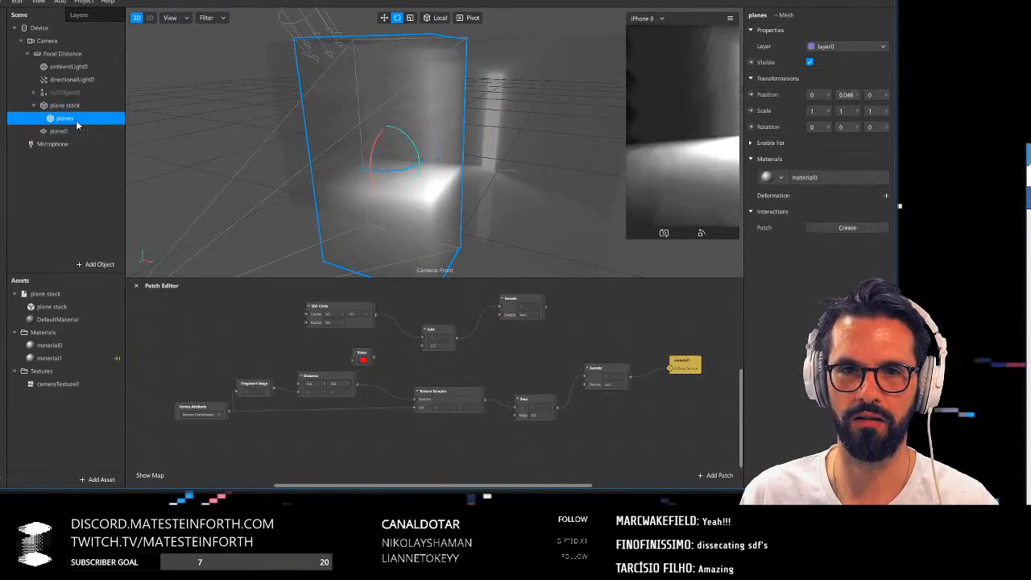
{"action": "left_click", "coordinate": [780, 178]}
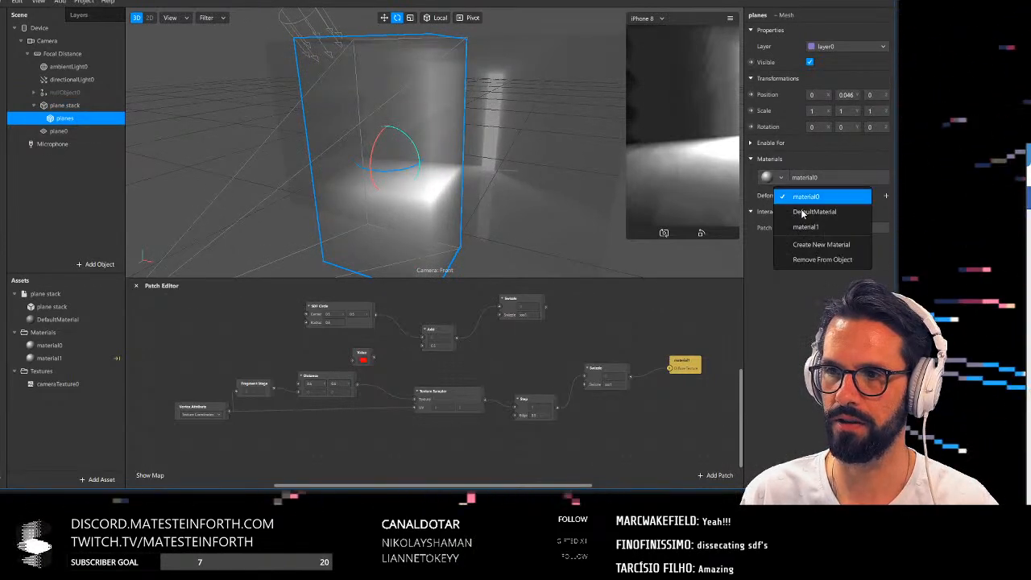
{"action": "left_click", "coordinate": [806, 224]}
{"action": "middle_click_drag", "start_coordinate": [441, 209], "coordinate": [479, 203]}
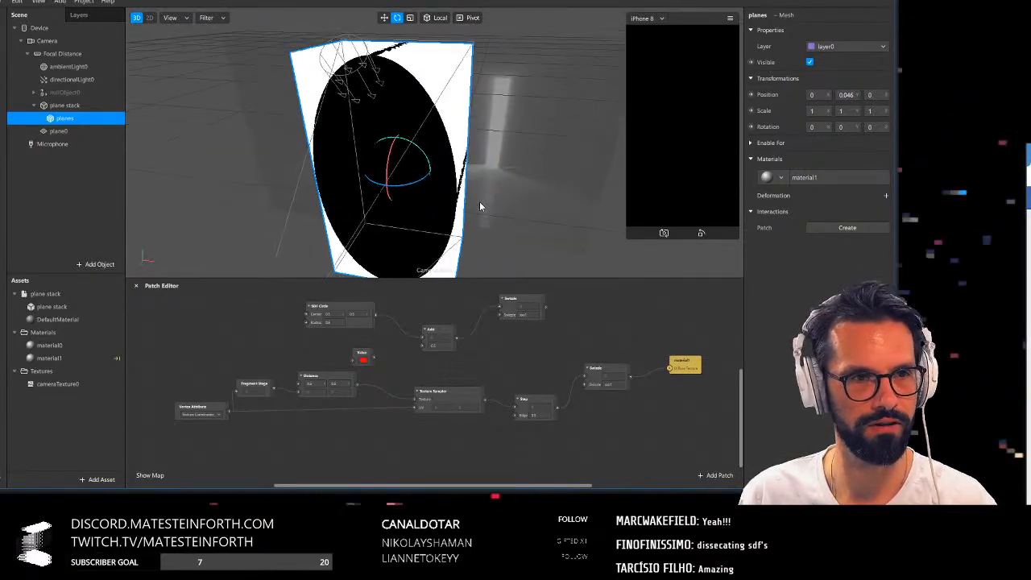
Set the Swizzle feeding material1 to 111x so the Step result drives the alpha channel
{"action": "scroll", "coordinate": [592, 365], "scroll_direction": "up", "scroll_amount": 3}
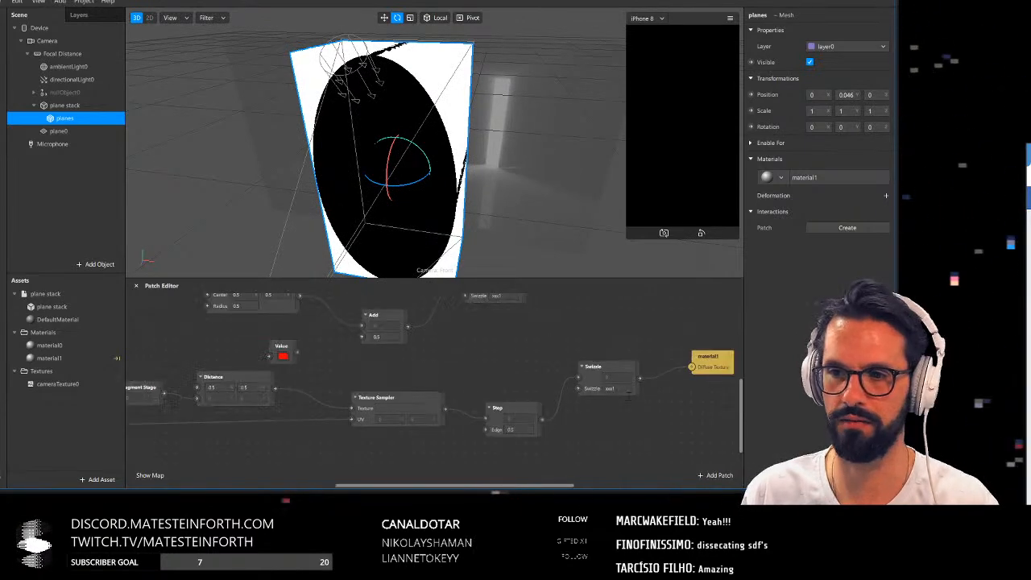
{"action": "middle_click_drag", "start_coordinate": [661, 437], "coordinate": [577, 430]}
{"action": "left_click", "coordinate": [620, 364]}
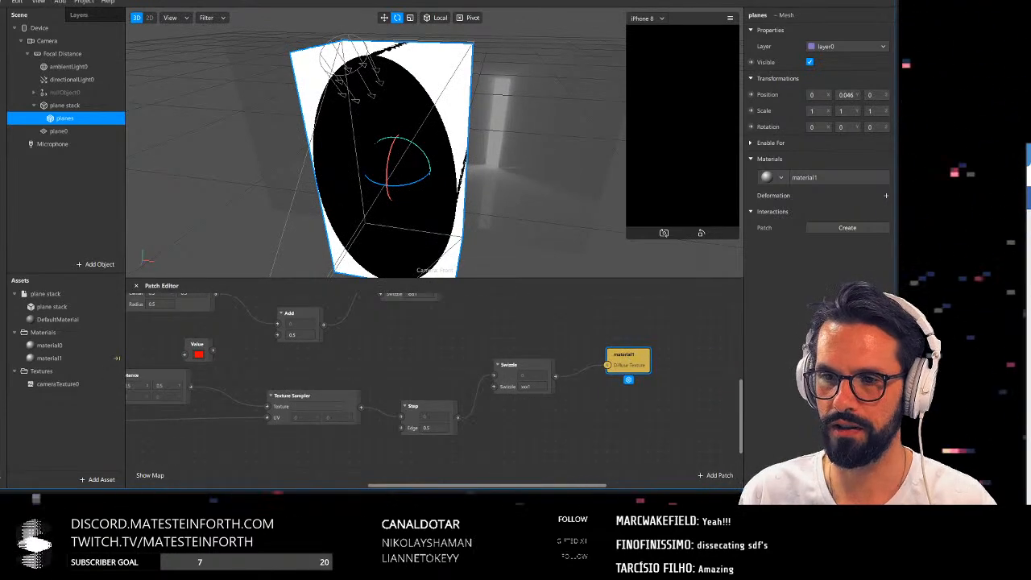
{"action": "type", "text": "111"}
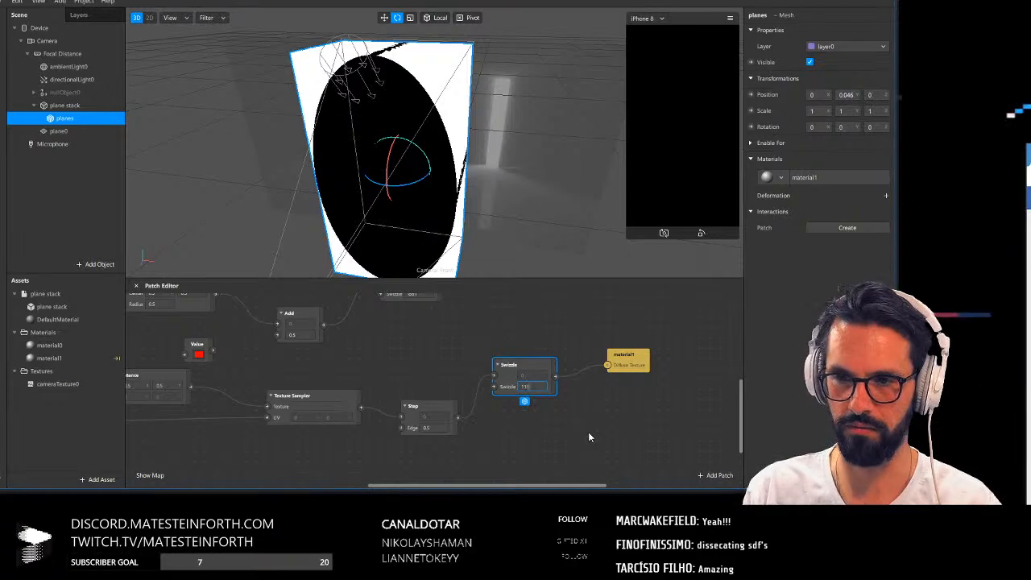
{"action": "type", "text": "x"}
{"action": "key", "text": "Return"}
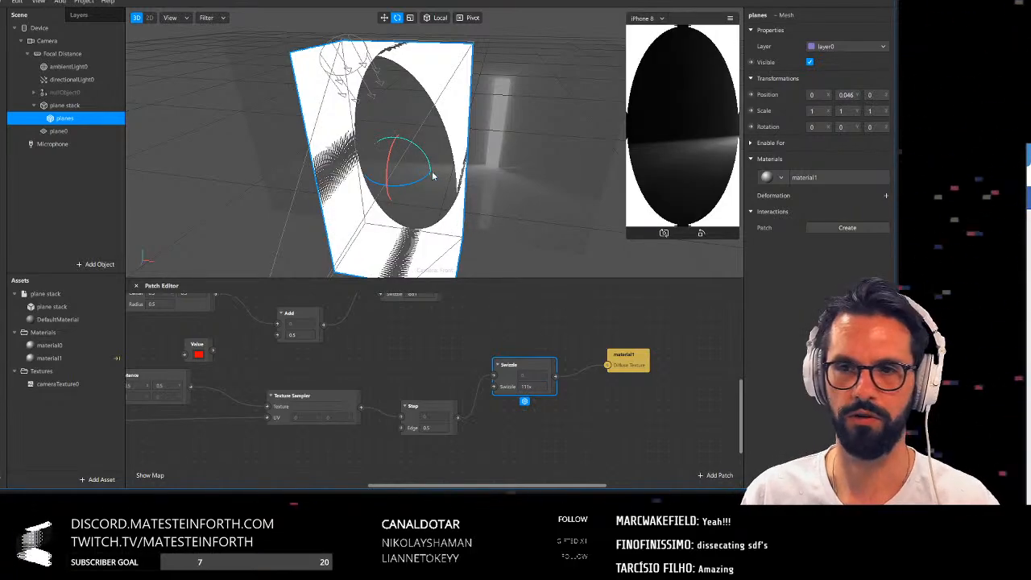
Move material1 and its Swizzle farther from the Step patch to make room in the graph
{"action": "mouse_move", "coordinate": [433, 173]}
{"action": "left_mouse_down", "text": "alt"}
{"action": "mouse_move", "coordinate": [470, 132]}
{"action": "mouse_move", "coordinate": [543, 135]}
{"action": "mouse_move", "coordinate": [528, 167]}
{"action": "mouse_move", "coordinate": [425, 188]}
{"action": "mouse_move", "coordinate": [565, 140]}
{"action": "mouse_move", "coordinate": [572, 124]}
{"action": "mouse_move", "coordinate": [415, 167]}
{"action": "left_mouse_up", "text": "alt"}
{"action": "left_click_drag", "start_coordinate": [508, 442], "coordinate": [535, 437]}
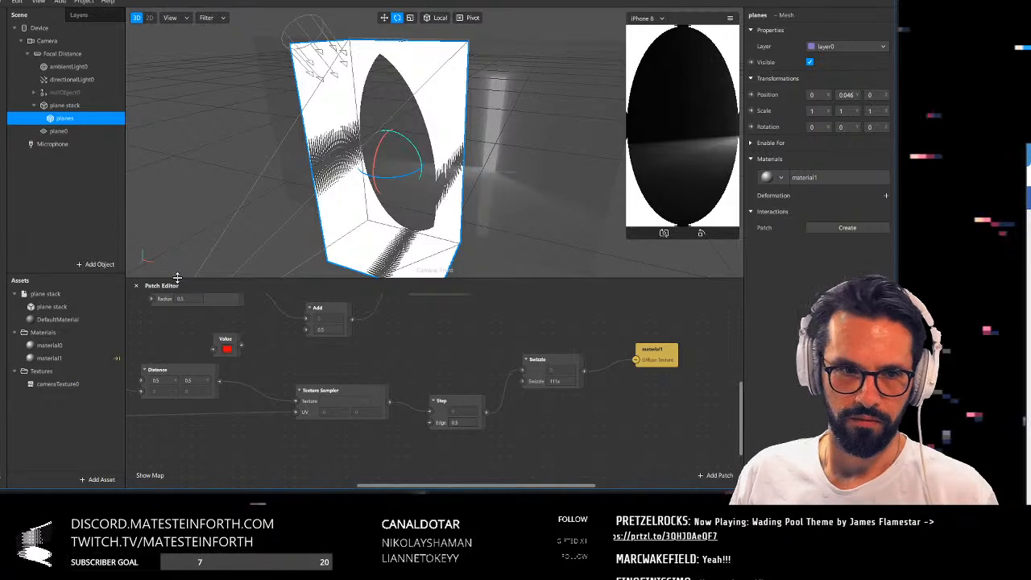
{"action": "left_click_drag", "start_coordinate": [675, 353], "coordinate": [706, 355]}
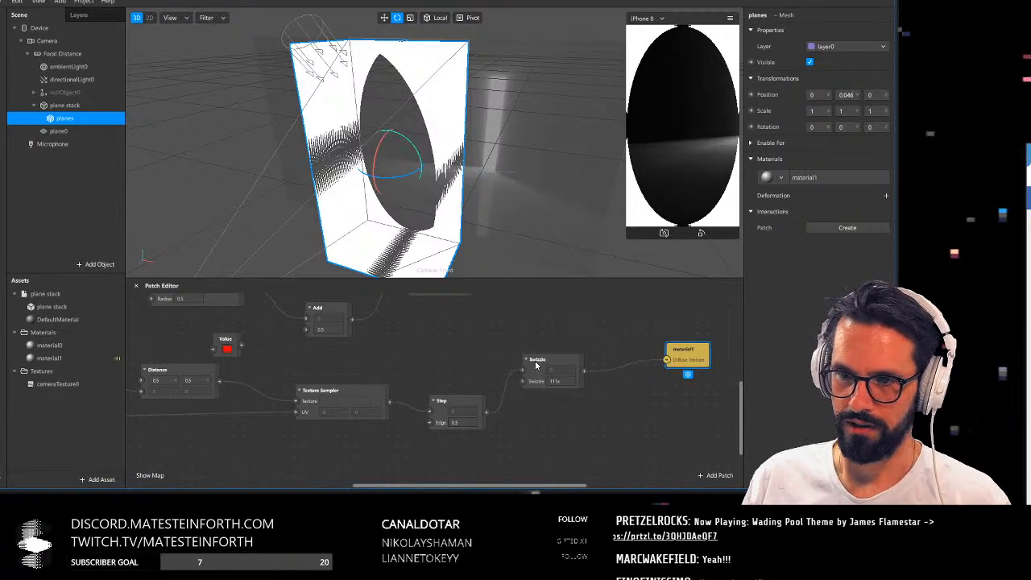
{"action": "left_click_drag", "start_coordinate": [547, 364], "coordinate": [568, 365]}
{"action": "left_click", "coordinate": [508, 448]}
{"action": "left_click_drag", "start_coordinate": [543, 435], "coordinate": [533, 433]}
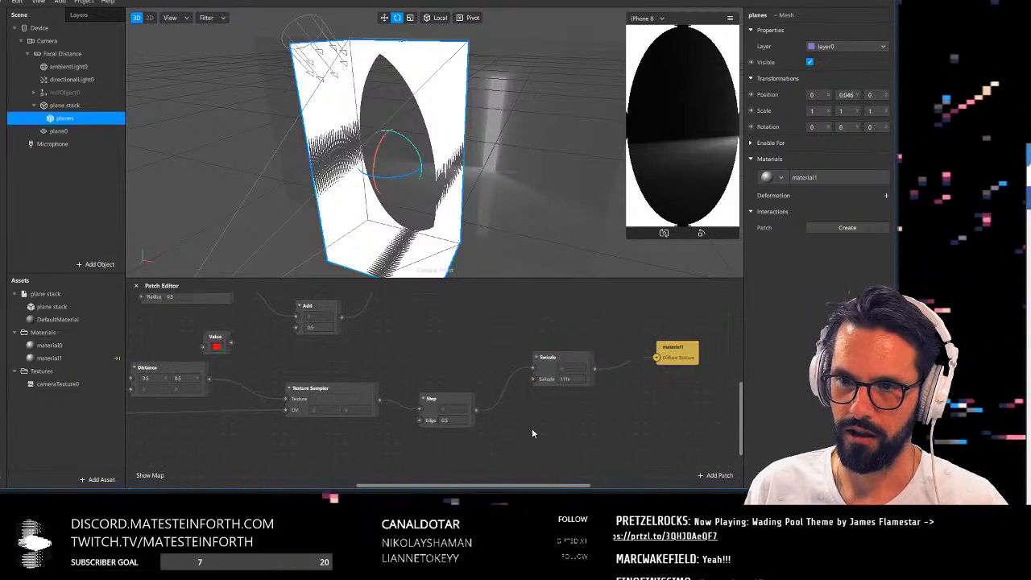
Add a Subtract patch that subtracts the Step output from 1 and connect its result to material1's Swizzle
{"action": "double_click", "coordinate": [533, 433]}
{"action": "type", "text": "sub"}
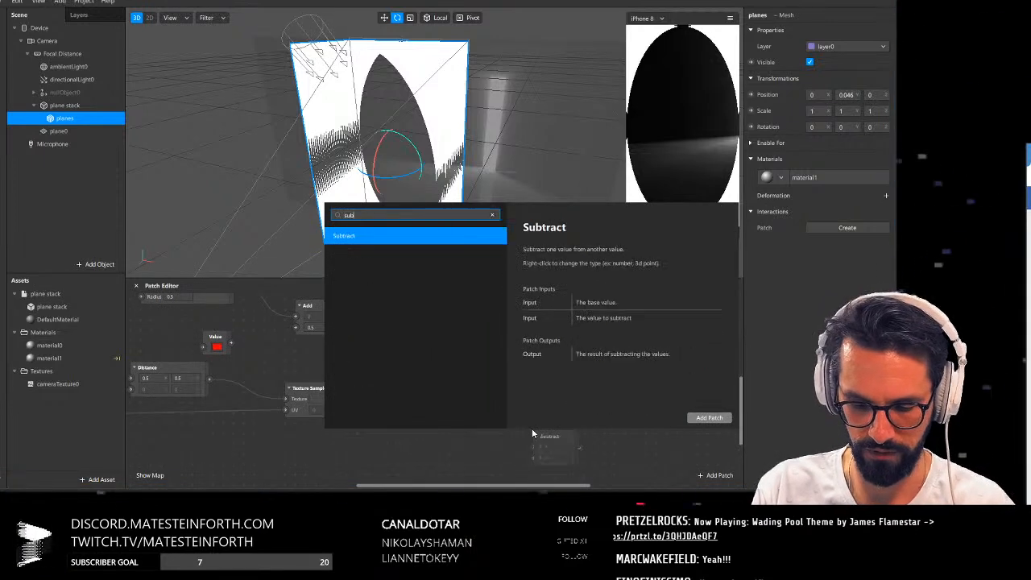
{"action": "key", "text": "Return"}
{"action": "left_click", "coordinate": [562, 448]}
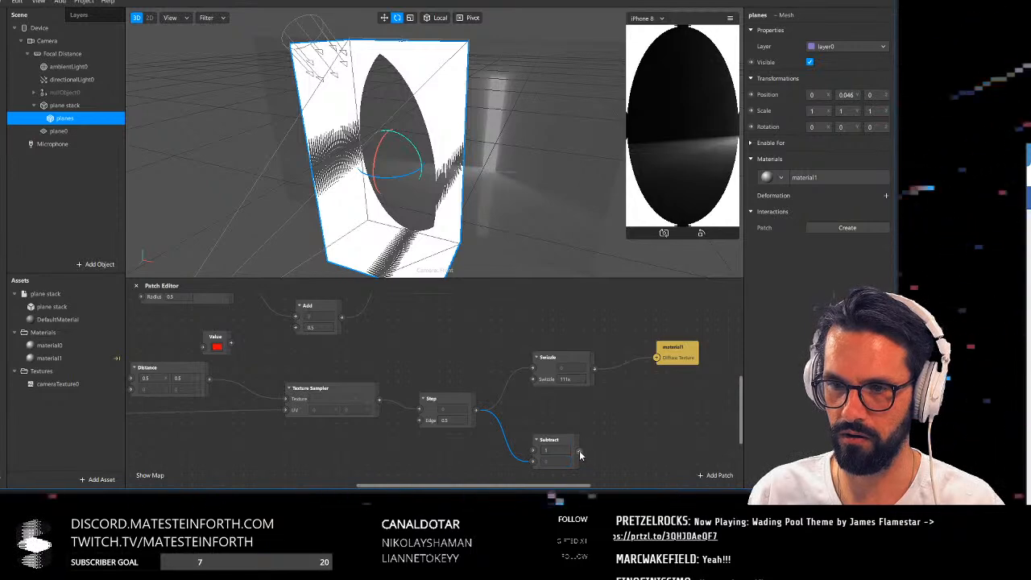
{"action": "left_click_drag", "start_coordinate": [578, 451], "coordinate": [532, 369]}
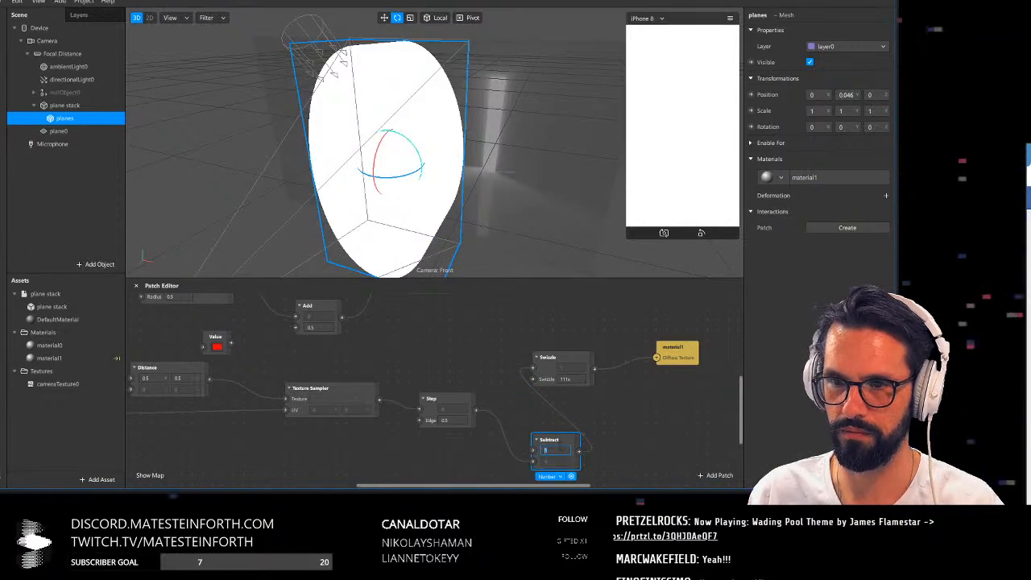
Arrange the Subtract patch in line between the Step and Swizzle patches
{"action": "left_click_drag", "start_coordinate": [557, 440], "coordinate": [527, 410]}
{"action": "left_click_drag", "start_coordinate": [570, 359], "coordinate": [612, 369]}
{"action": "left_click", "coordinate": [677, 348]}
{"action": "middle_click_drag", "start_coordinate": [406, 213], "coordinate": [323, 249]}
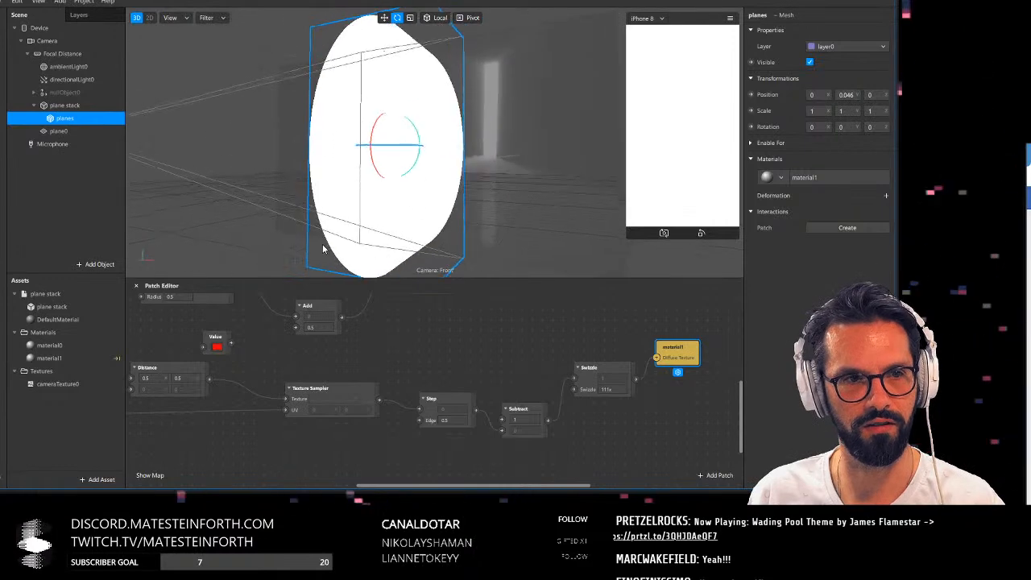
Lower material1's Opacity to 3 percent
{"action": "left_click", "coordinate": [50, 358]}
{"action": "left_click_drag", "start_coordinate": [849, 242], "coordinate": [811, 247]}
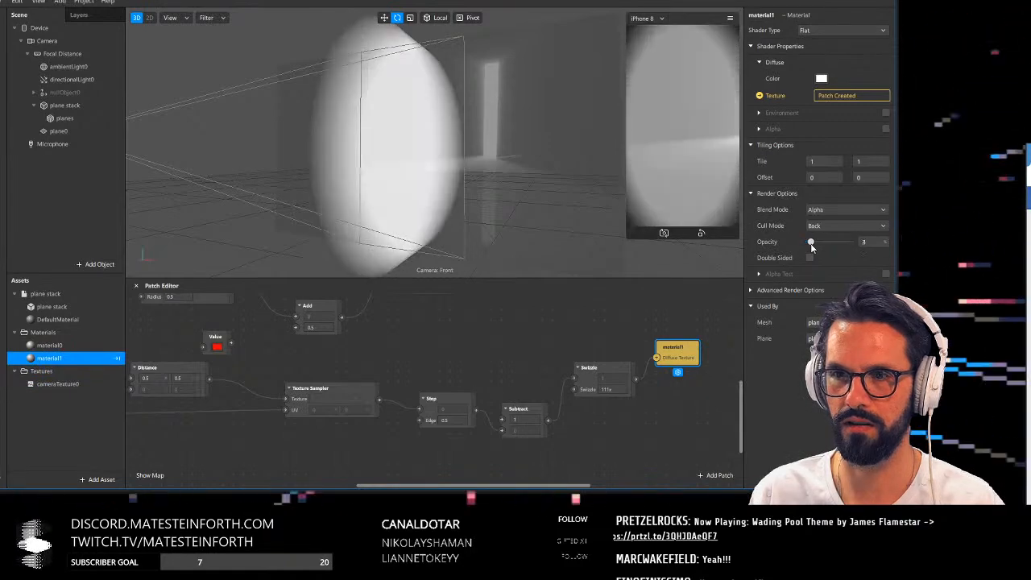
{"action": "middle_click_drag", "start_coordinate": [469, 173], "coordinate": [399, 161]}
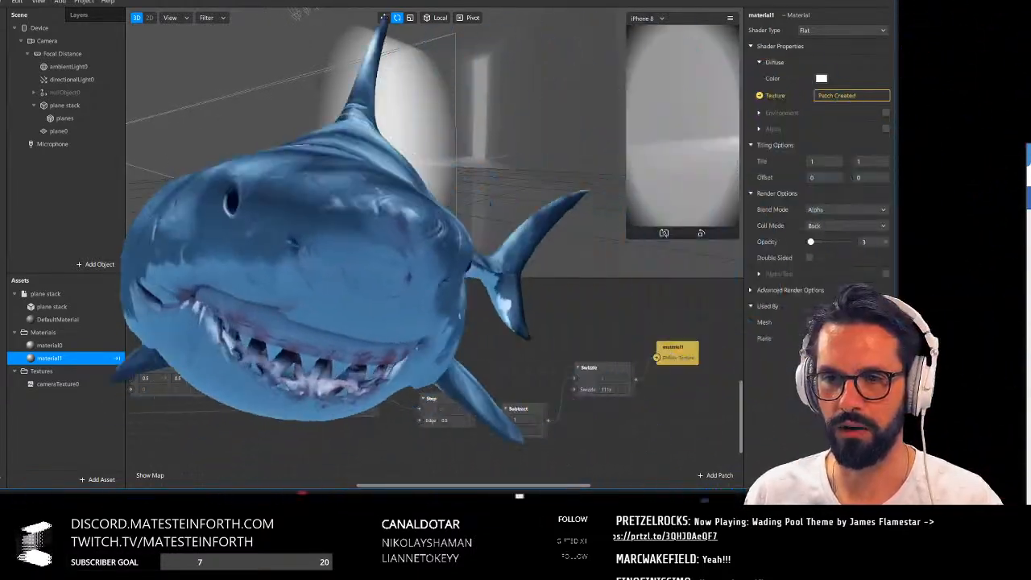
Add a second Vertex Attribute patch for Local Position and place it above the Texture Coordinates one
{"action": "scroll", "coordinate": [432, 359], "scroll_direction": "down", "scroll_amount": 2}
{"action": "left_click_drag", "start_coordinate": [449, 352], "coordinate": [553, 344]}
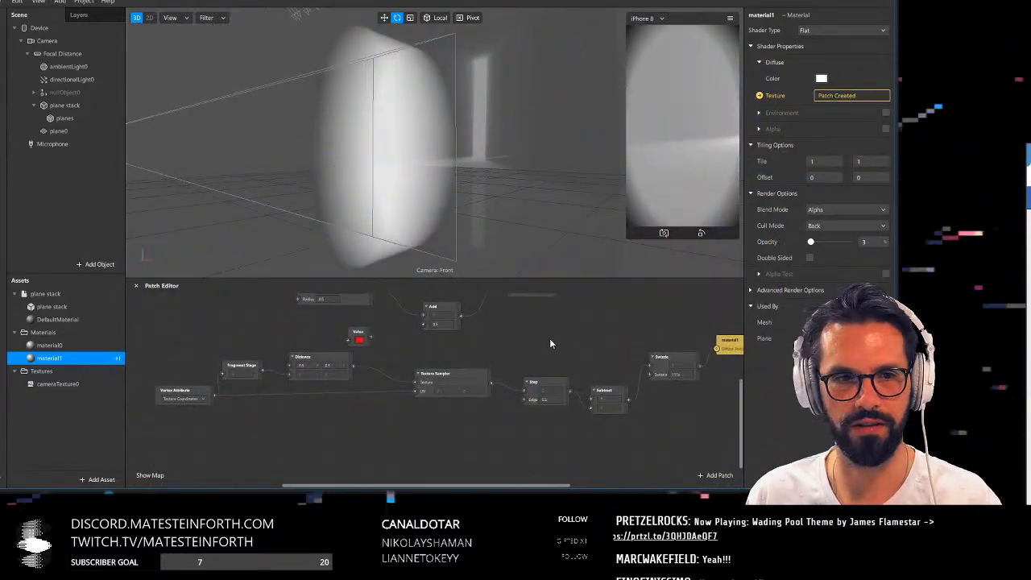
{"action": "left_click_drag", "start_coordinate": [420, 433], "coordinate": [402, 434]}
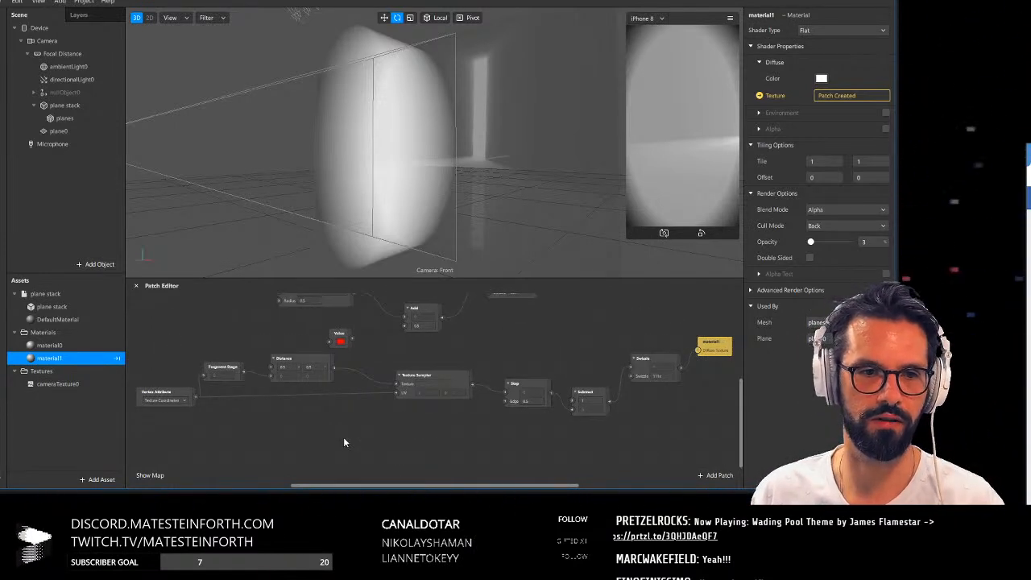
{"action": "scroll", "coordinate": [353, 433], "scroll_direction": "down", "scroll_amount": 1}
{"action": "left_click_drag", "start_coordinate": [277, 427], "coordinate": [326, 416]}
{"action": "scroll", "coordinate": [300, 400], "scroll_direction": "up", "scroll_amount": 4}
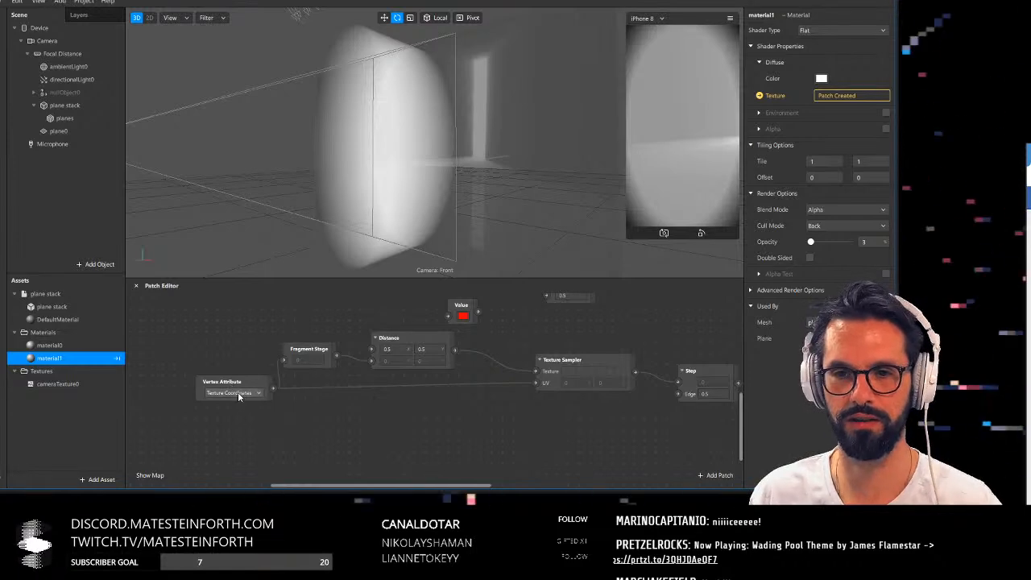
{"action": "double_click", "coordinate": [253, 442]}
{"action": "type", "text": "ver"}
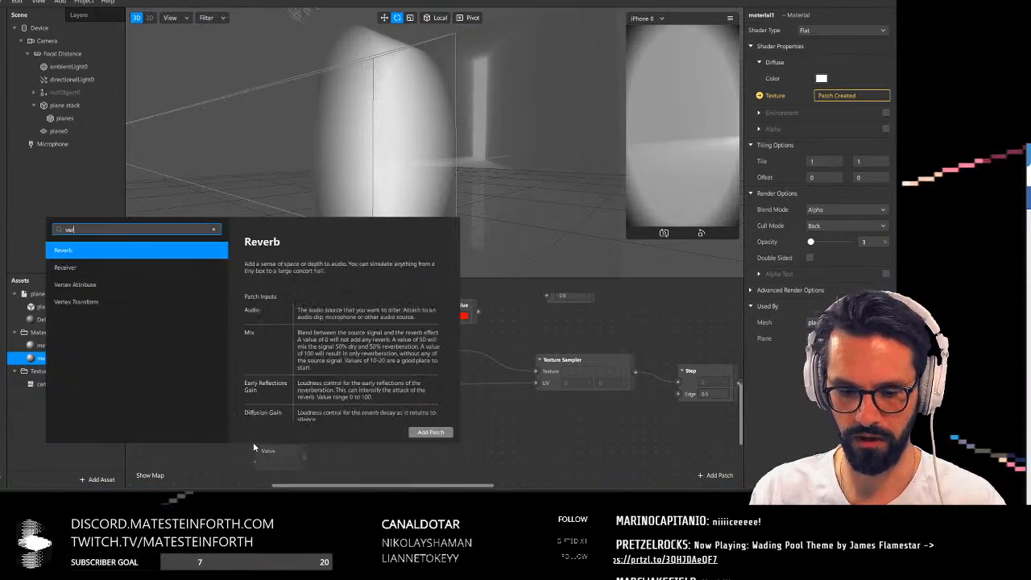
{"action": "type", "text": "t"}
{"action": "key", "text": "Return"}
{"action": "left_click_drag", "start_coordinate": [278, 443], "coordinate": [219, 444]}
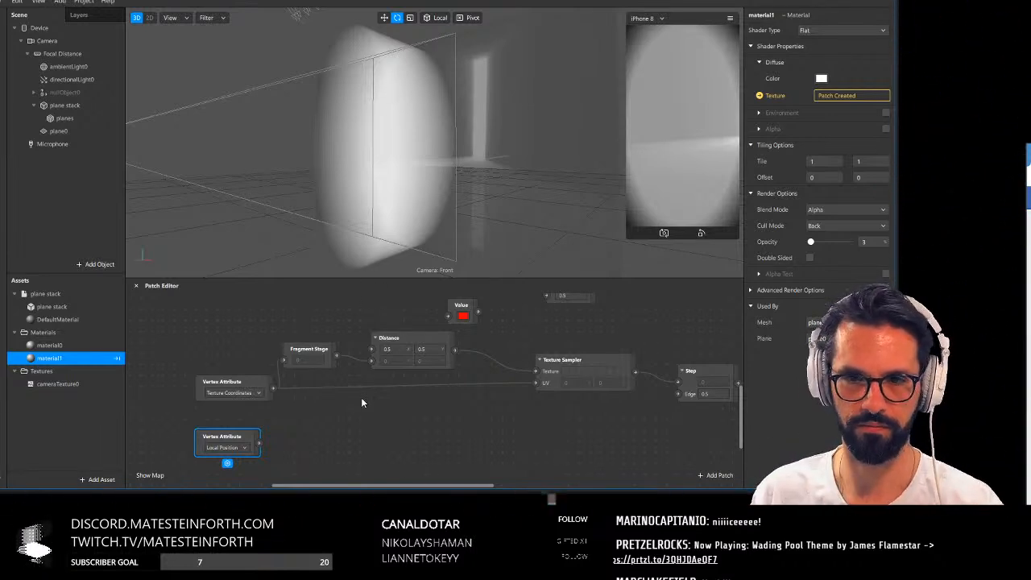
{"action": "left_click_drag", "start_coordinate": [249, 442], "coordinate": [227, 343]}
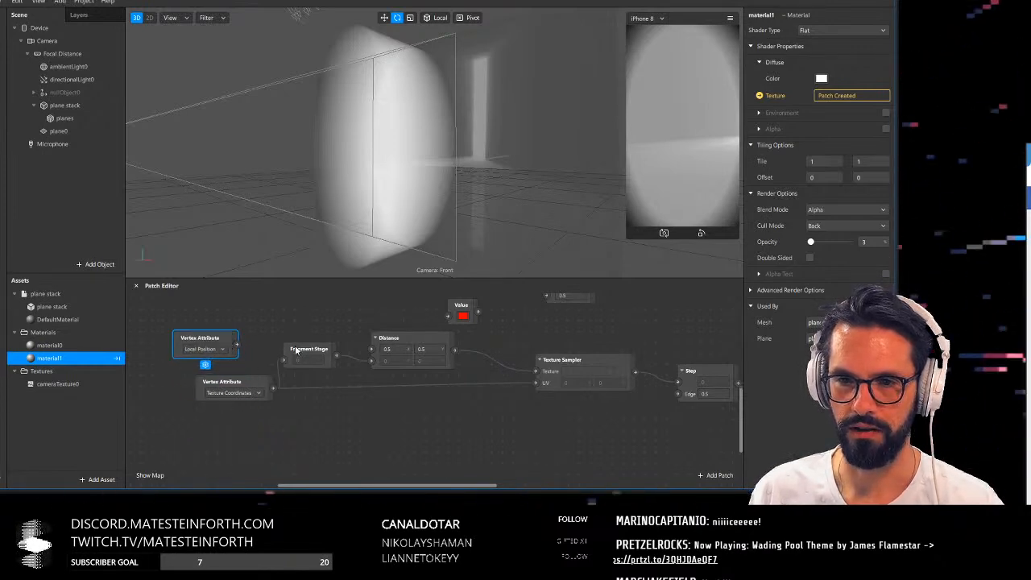
Connect the Local Position attribute to the Distance patch's second input in place of the Fragment Stage, and move the Fragment Stage aside
{"action": "left_click_drag", "start_coordinate": [308, 354], "coordinate": [319, 377]}
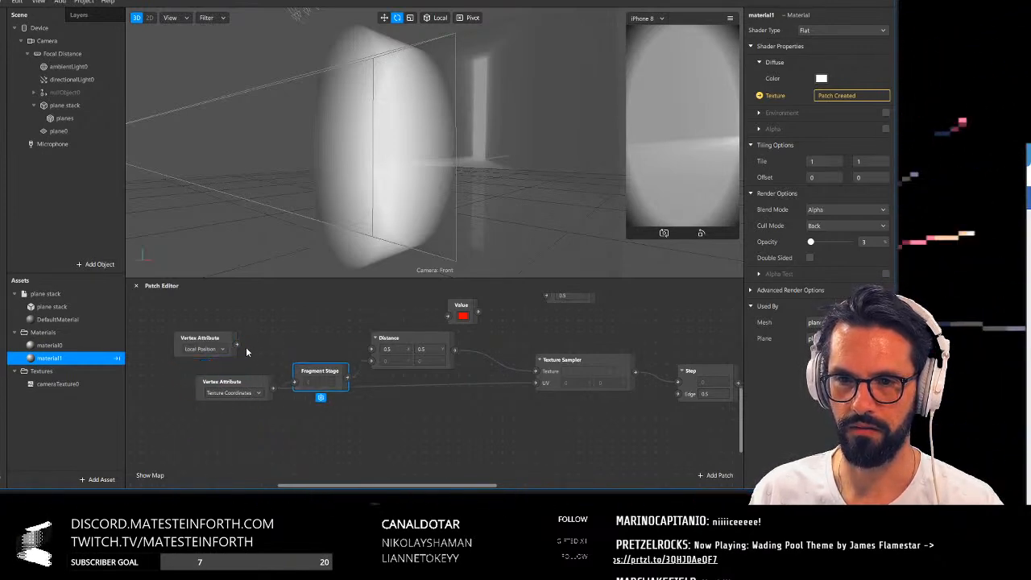
{"action": "left_click", "coordinate": [372, 361]}
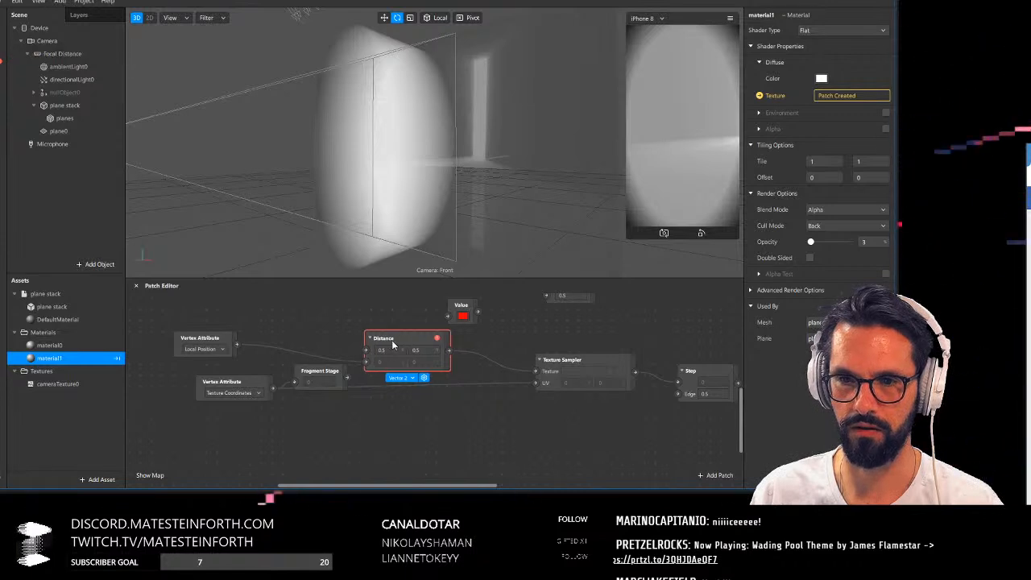
{"action": "left_click_drag", "start_coordinate": [394, 344], "coordinate": [400, 344]}
{"action": "left_click", "coordinate": [442, 402]}
{"action": "left_click_drag", "start_coordinate": [328, 374], "coordinate": [350, 407]}
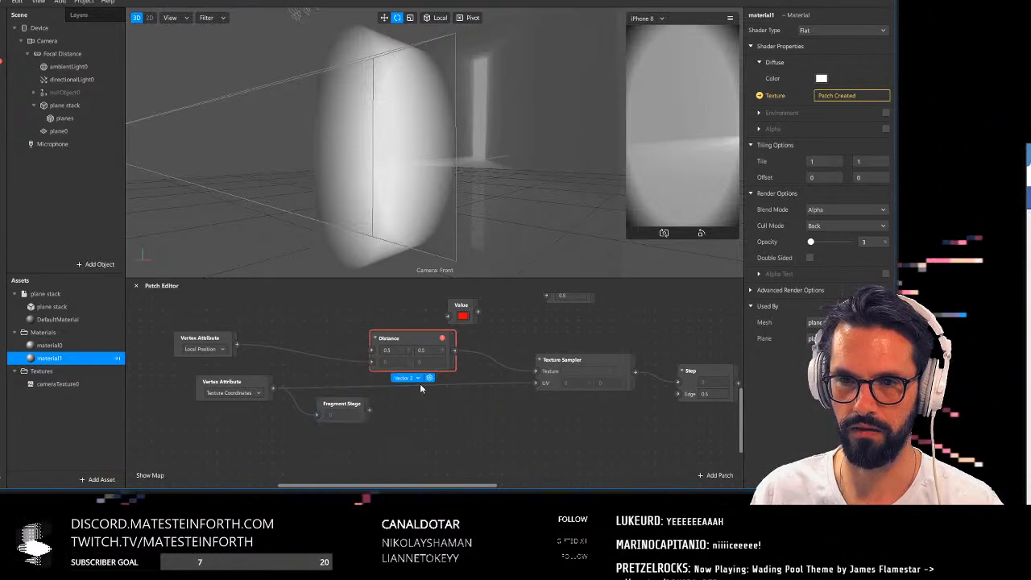
Change the Distance patch's data type to Vector 3
{"action": "scroll", "coordinate": [451, 429], "scroll_direction": "up", "scroll_amount": 2}
{"action": "scroll", "coordinate": [451, 429], "scroll_direction": "left", "scroll_amount": 2}
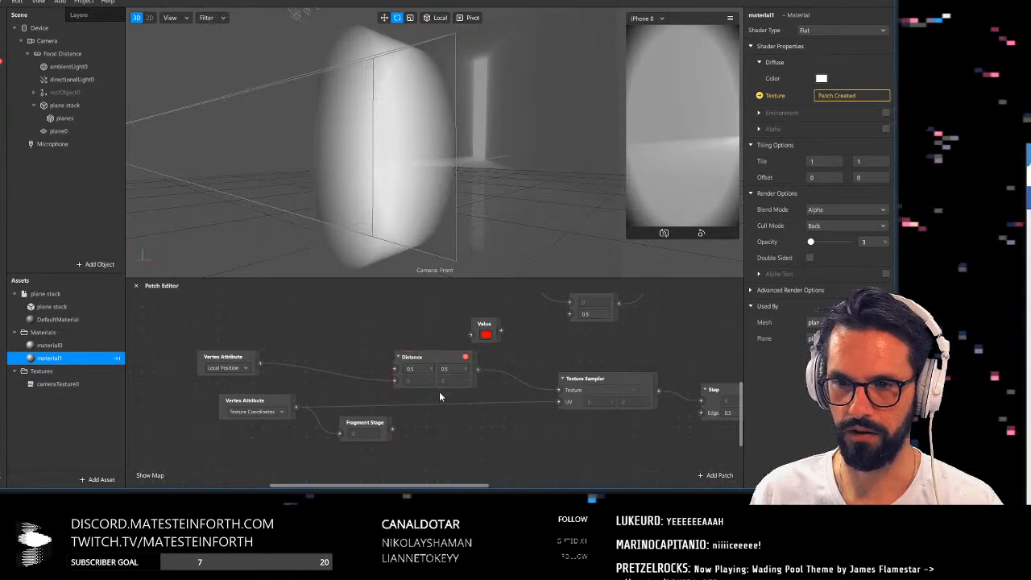
{"action": "left_click", "coordinate": [435, 398]}
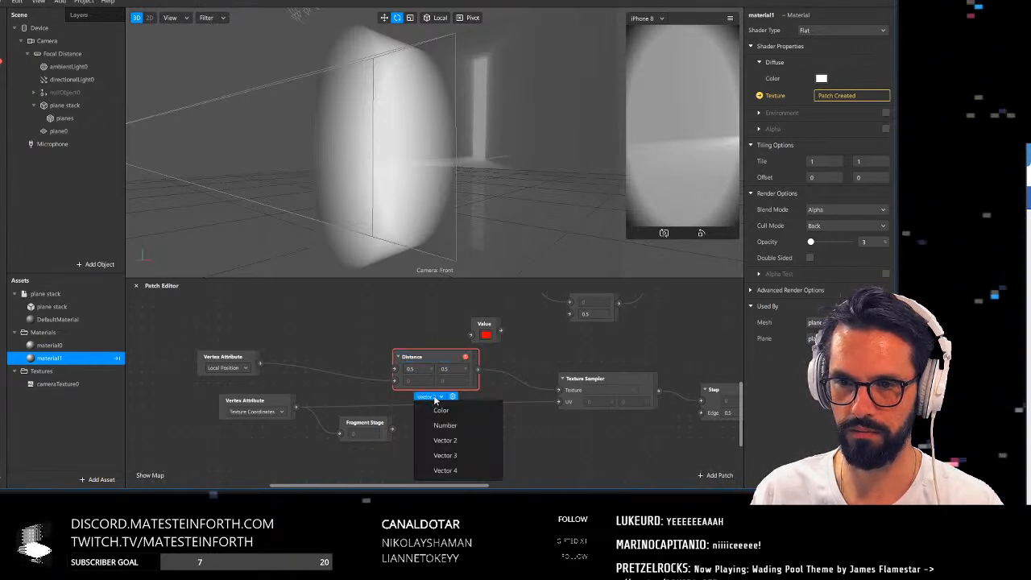
{"action": "left_click", "coordinate": [444, 455]}
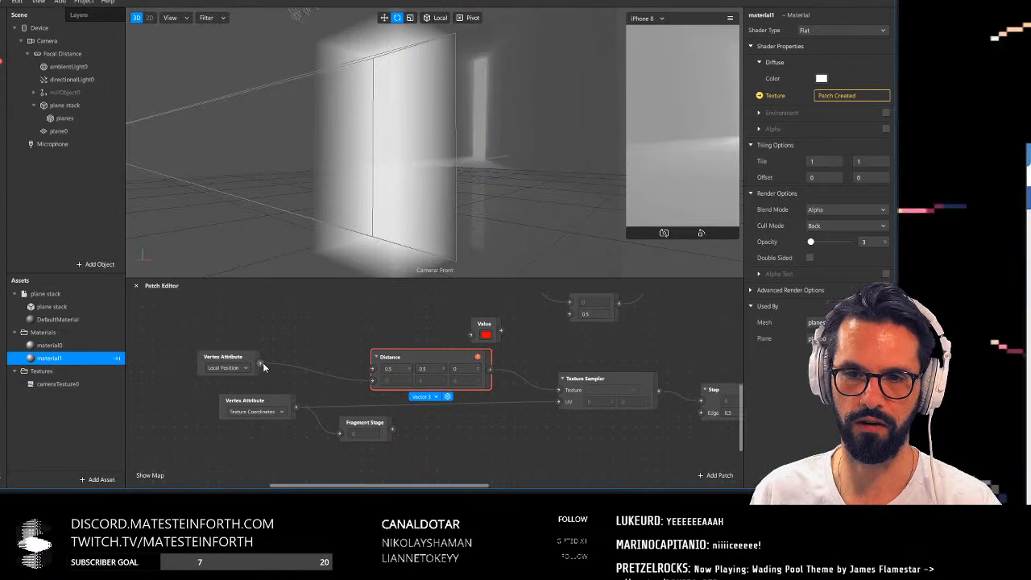
Insert a Swizzle patch set to xyz between the Local Position attribute and the Distance patch
{"action": "left_click_drag", "start_coordinate": [260, 363], "coordinate": [297, 354]}
{"action": "type", "text": "swi"}
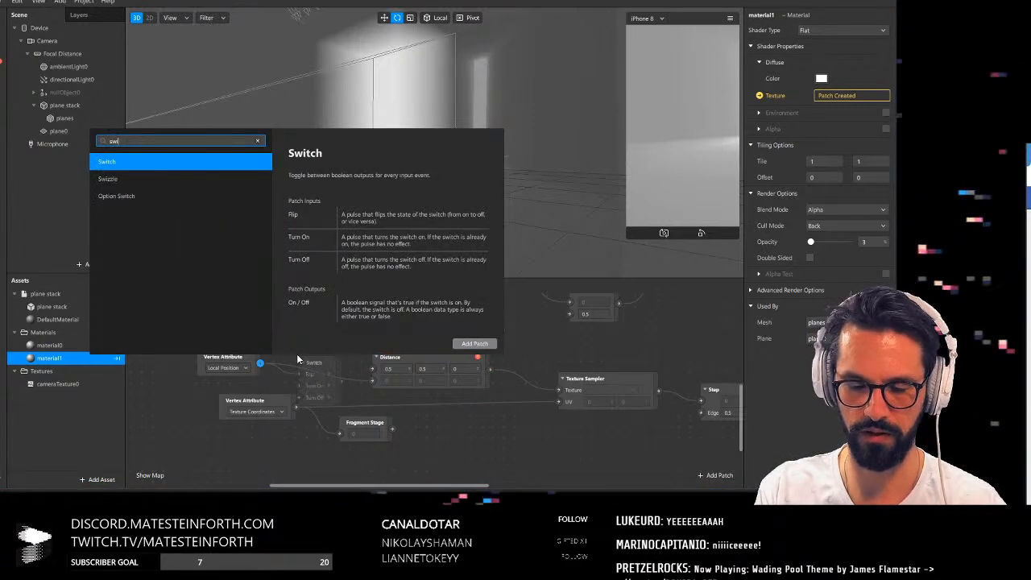
{"action": "key", "text": "Down"}
{"action": "key", "text": "Return"}
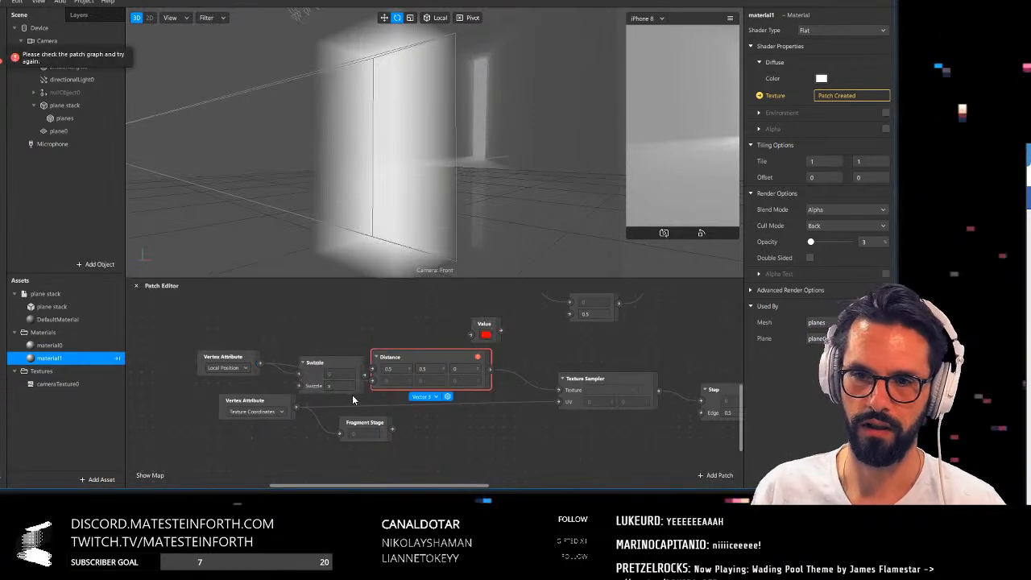
{"action": "left_click", "coordinate": [329, 379]}
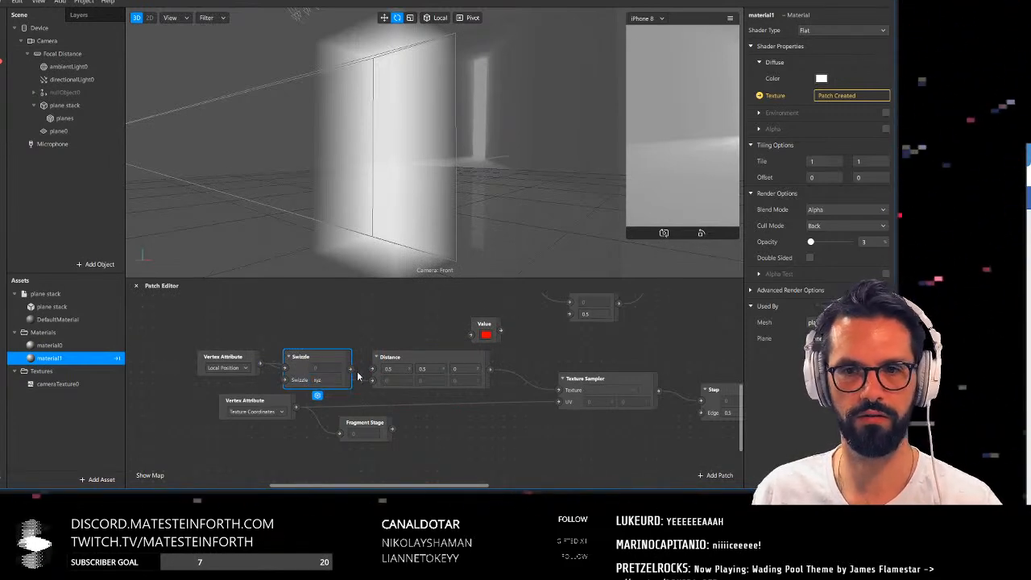
Connect the xyz Swizzle output to the Distance patch's second input and set its first vector to 0, 0, 0
{"action": "left_click_drag", "start_coordinate": [368, 381], "coordinate": [372, 380]}
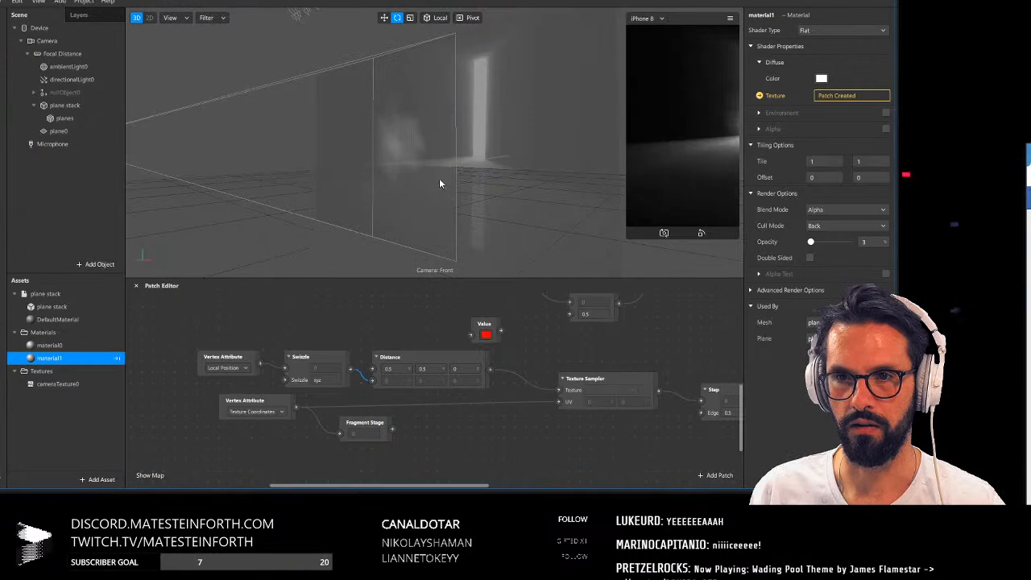
{"action": "left_click_drag", "start_coordinate": [440, 179], "coordinate": [435, 315]}
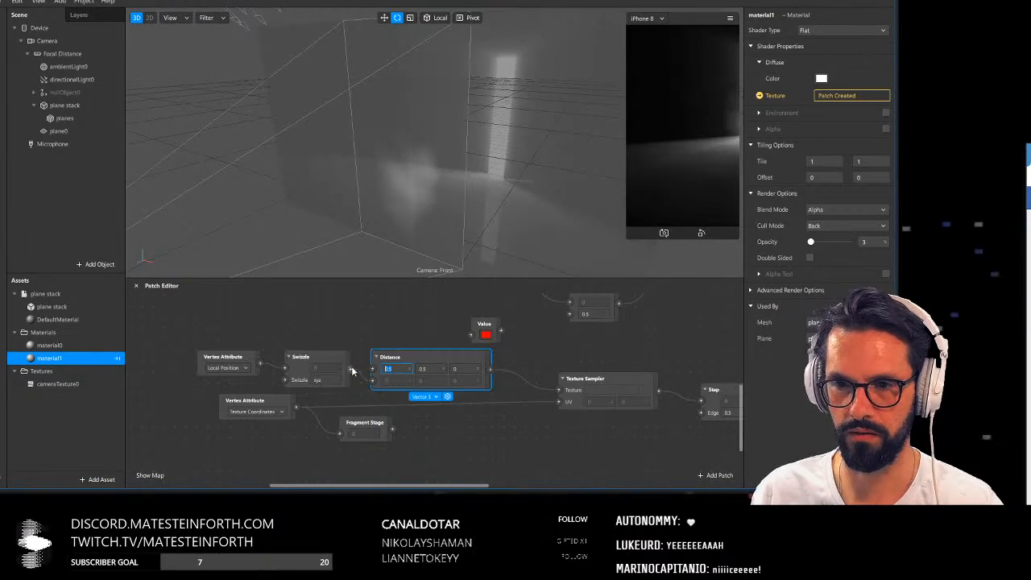
{"action": "type", "text": "0"}
{"action": "key", "text": "Tab"}
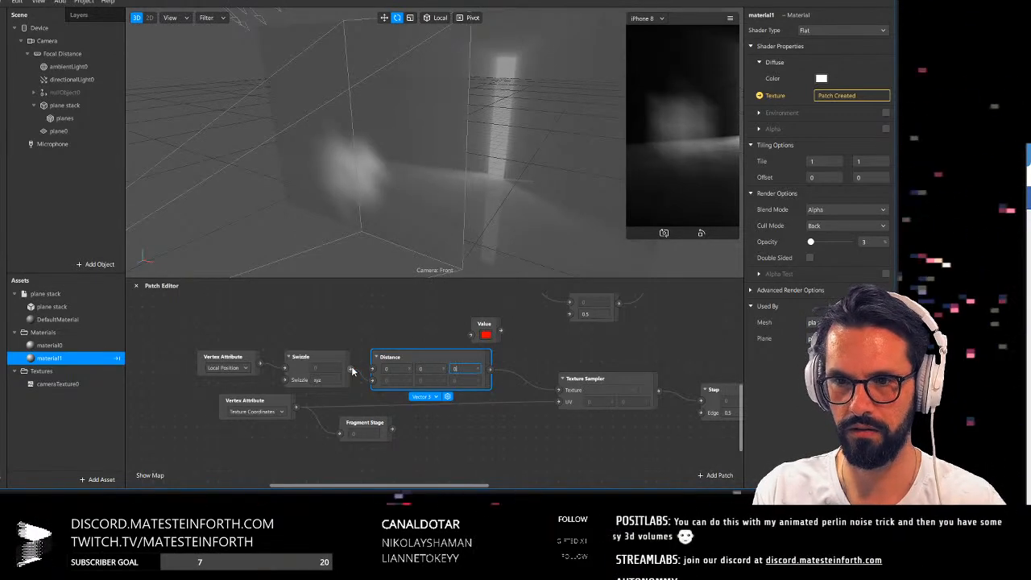
{"action": "type", "text": "0"}
{"action": "key", "text": "Tab"}
{"action": "left_click_drag", "start_coordinate": [343, 242], "coordinate": [466, 213]}
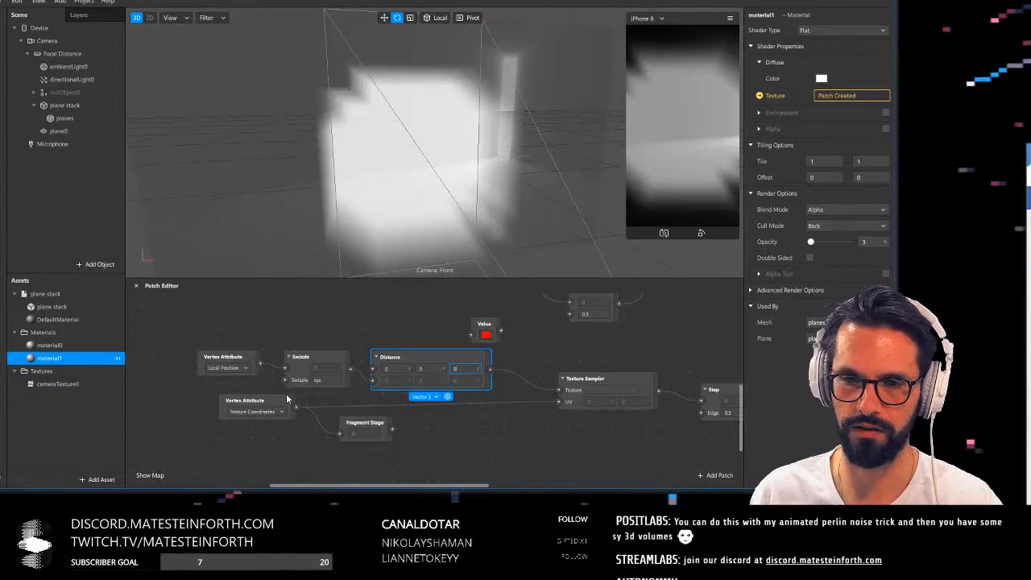
Try routing the Texture Coordinates attribute through the Fragment Stage into the Texture Sampler's UV input
{"action": "left_click_drag", "start_coordinate": [286, 399], "coordinate": [264, 432]}
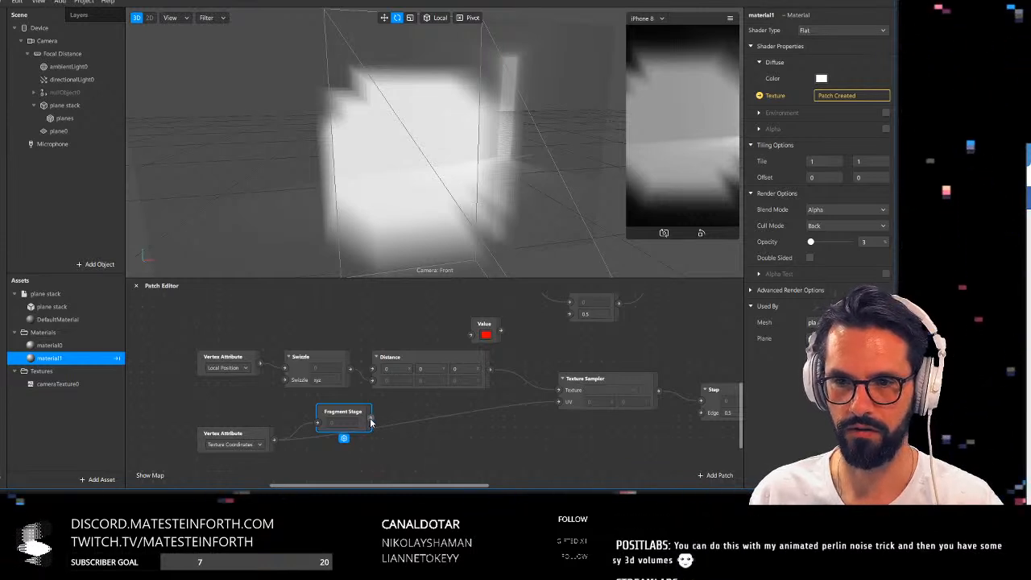
{"action": "left_click_drag", "start_coordinate": [370, 418], "coordinate": [558, 400]}
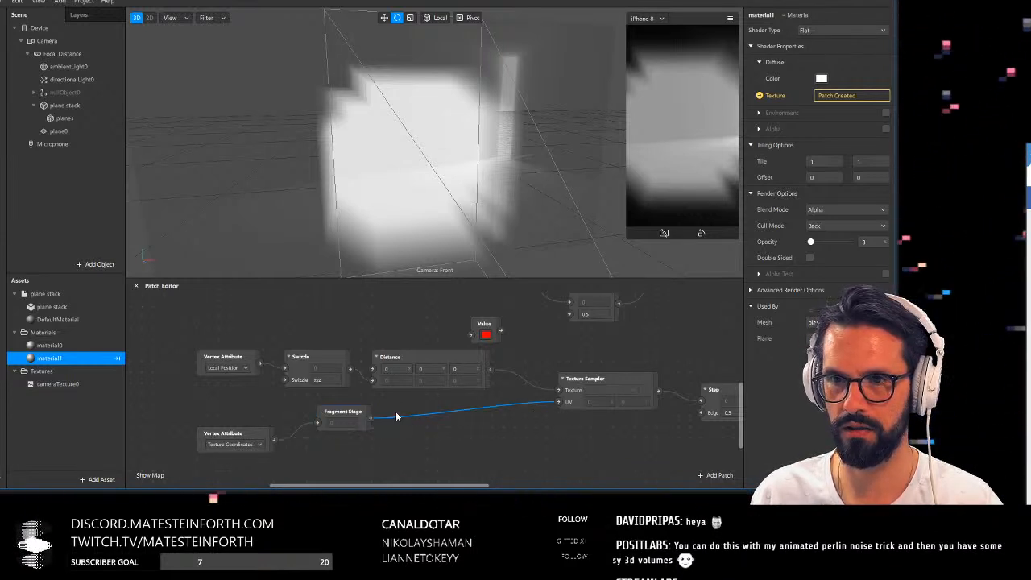
{"action": "left_click_drag", "start_coordinate": [363, 417], "coordinate": [362, 450]}
{"action": "left_click_drag", "start_coordinate": [242, 434], "coordinate": [558, 401]}
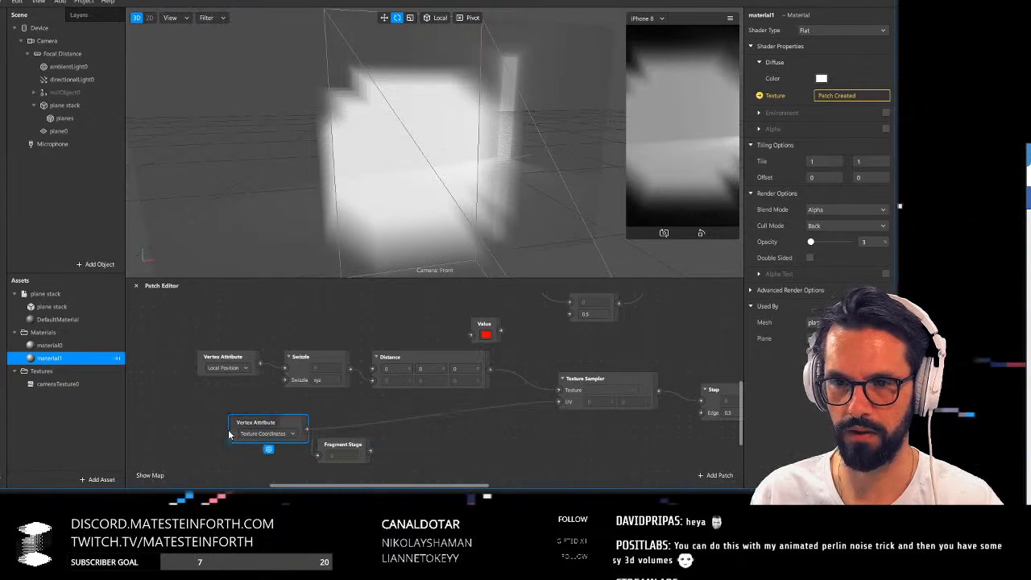
Insert the Fragment Stage patch between the Local Position attribute and the xyz Swizzle
{"action": "left_click_drag", "start_coordinate": [239, 360], "coordinate": [185, 349]}
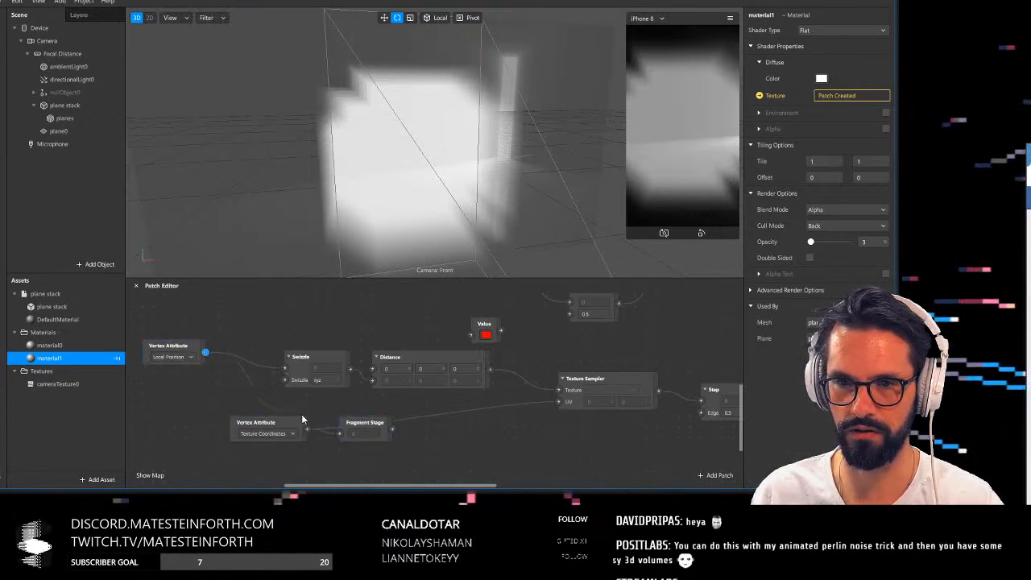
{"action": "left_click_drag", "start_coordinate": [355, 425], "coordinate": [285, 371]}
{"action": "left_click_drag", "start_coordinate": [248, 407], "coordinate": [259, 386]}
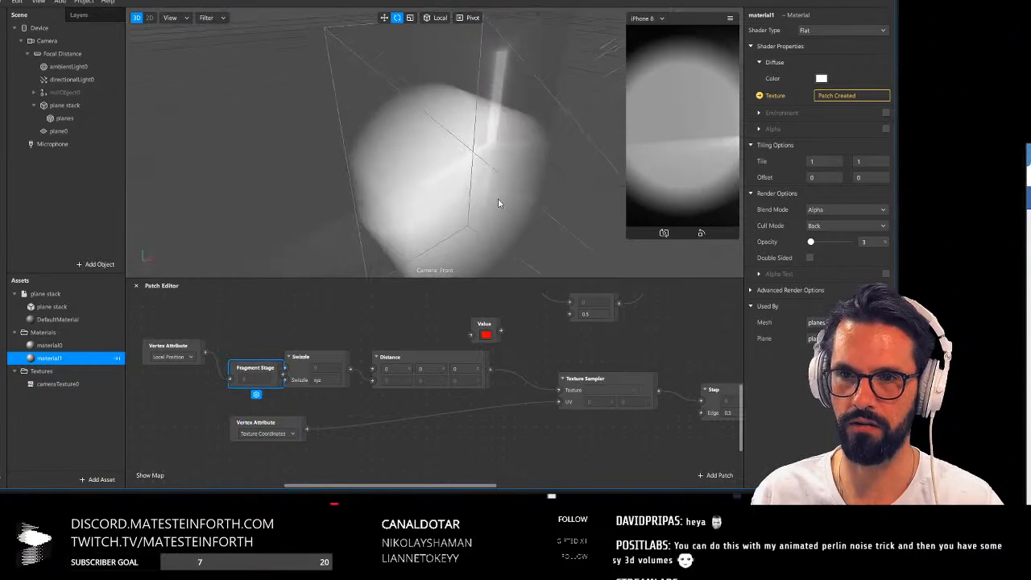
{"action": "middle_click_drag", "start_coordinate": [367, 176], "coordinate": [396, 135]}
Space out the Texture Coordinates, Swizzle and Distance patches, and shift the material1 patch slightly away from the 111x Swizzle
{"action": "left_click_drag", "start_coordinate": [266, 426], "coordinate": [234, 438]}
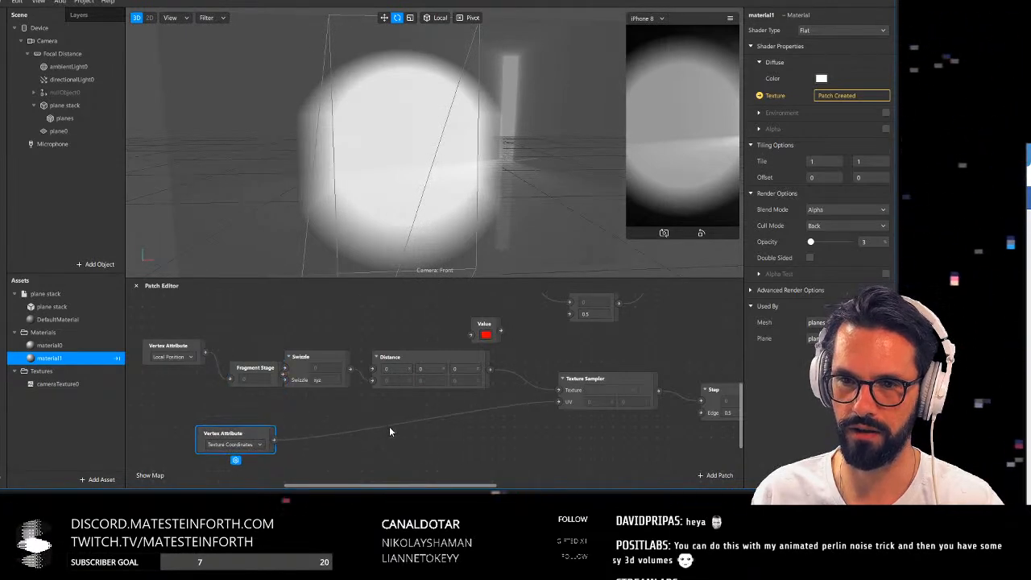
{"action": "mouse_move", "coordinate": [536, 446]}
{"action": "middle_mouse_down"}
{"action": "mouse_move", "coordinate": [370, 441]}
{"action": "mouse_move", "coordinate": [520, 440]}
{"action": "middle_mouse_up"}
{"action": "left_click_drag", "start_coordinate": [253, 357], "coordinate": [275, 368]}
{"action": "left_click_drag", "start_coordinate": [353, 355], "coordinate": [375, 356]}
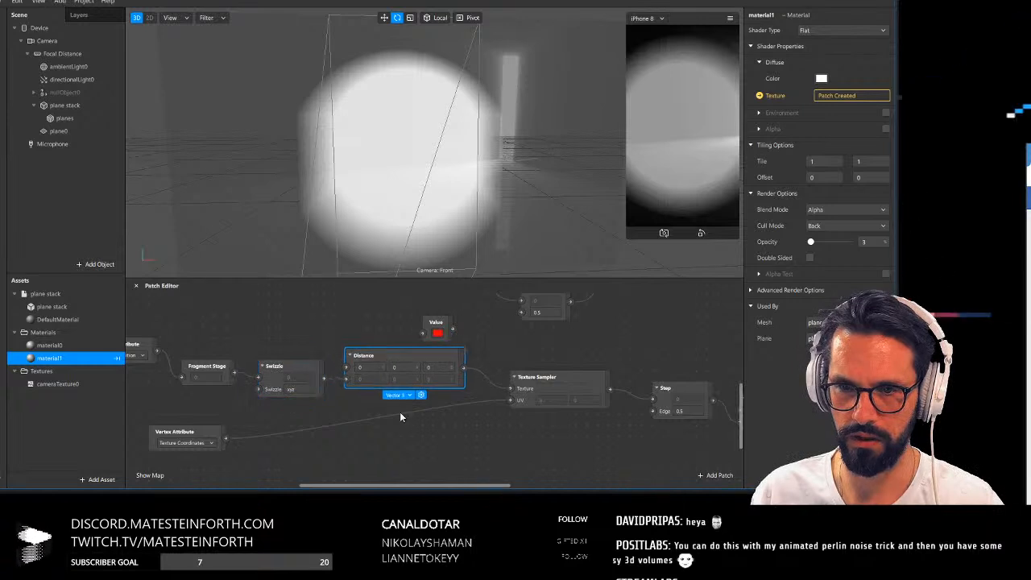
{"action": "middle_click_drag", "start_coordinate": [394, 441], "coordinate": [429, 440]}
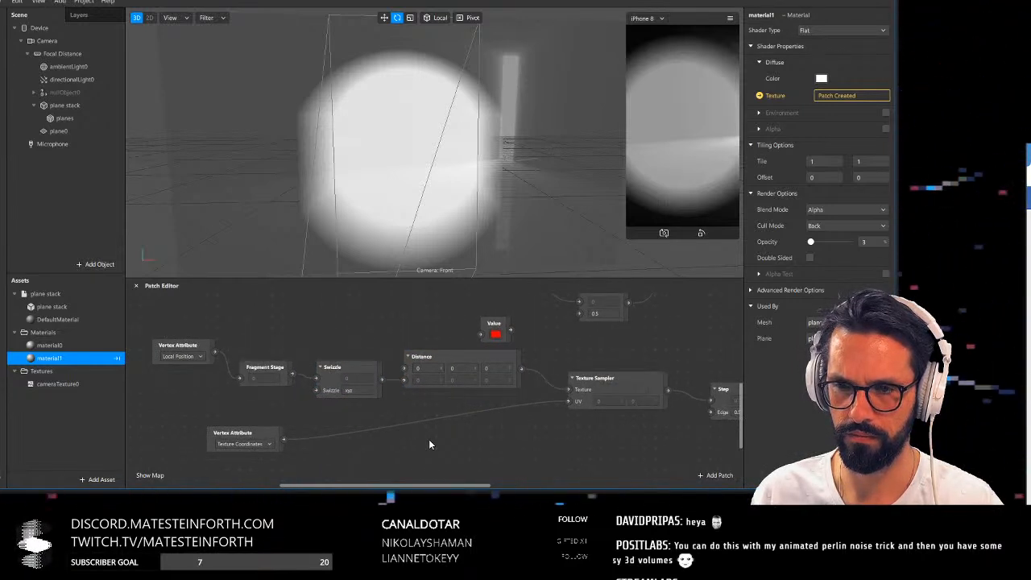
{"action": "scroll", "coordinate": [449, 431], "scroll_direction": "up", "scroll_amount": 1}
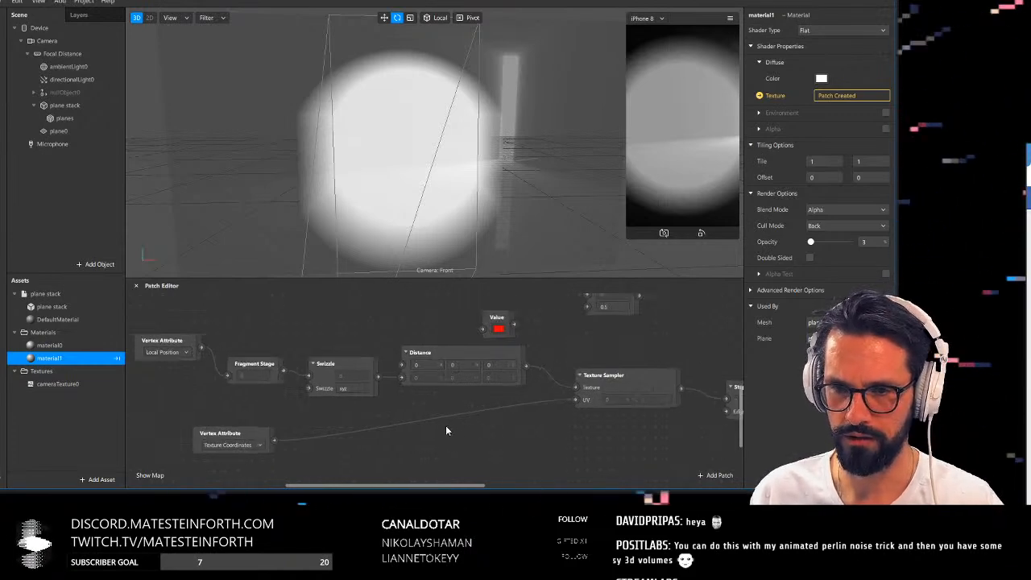
{"action": "middle_click_drag", "start_coordinate": [467, 440], "coordinate": [265, 432]}
{"action": "middle_click_drag", "start_coordinate": [474, 440], "coordinate": [344, 437]}
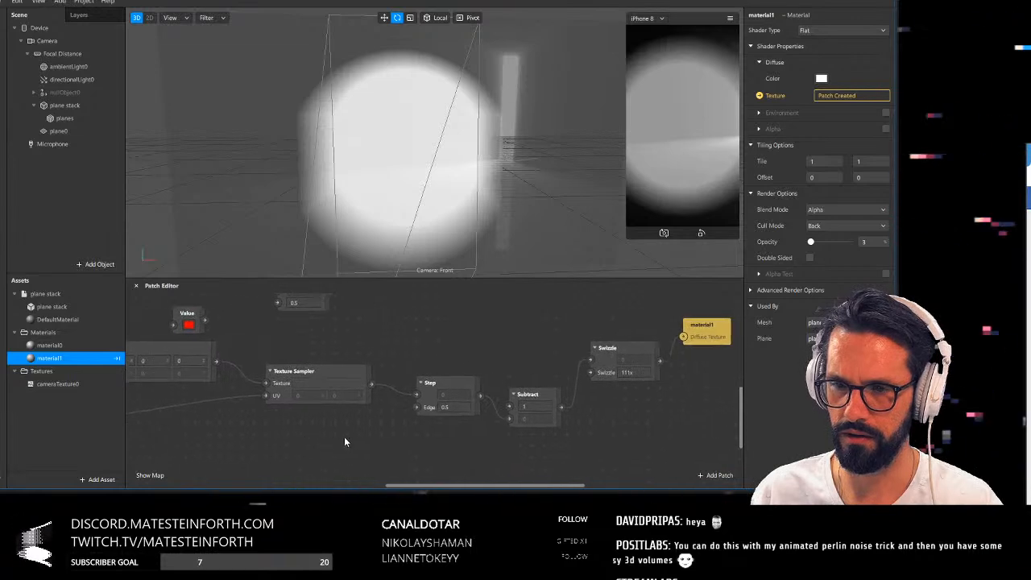
{"action": "mouse_move", "coordinate": [619, 417]}
{"action": "middle_mouse_down"}
{"action": "mouse_move", "coordinate": [550, 421]}
{"action": "mouse_move", "coordinate": [560, 419]}
{"action": "middle_mouse_up"}
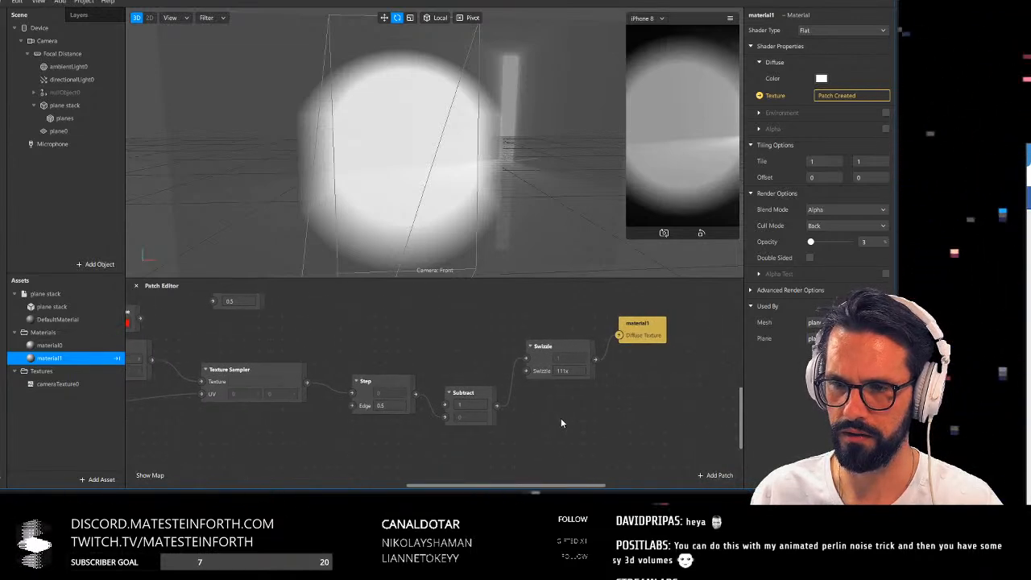
{"action": "left_click", "coordinate": [649, 335]}
{"action": "left_click_drag", "start_coordinate": [649, 335], "coordinate": [661, 347]}
{"action": "left_click", "coordinate": [651, 411]}
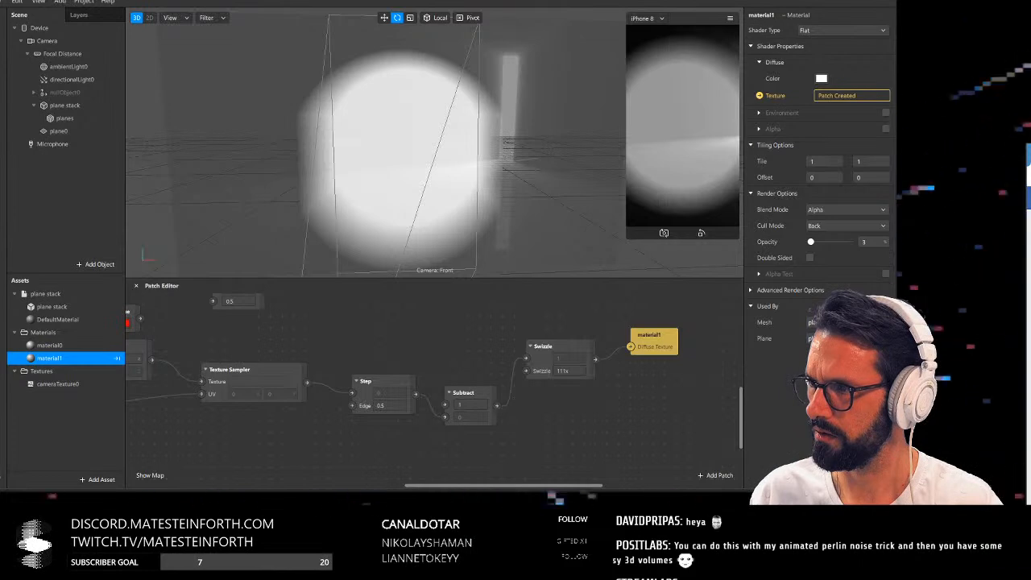
Open the volumes project from the twitch/200528/volumes folder
{"action": "left_click", "coordinate": [1, 4]}
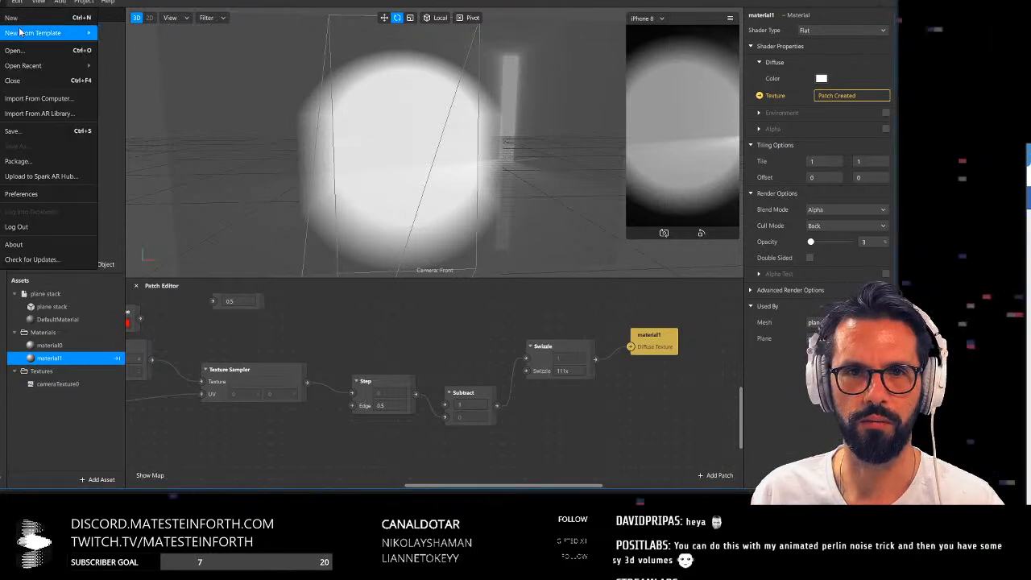
{"action": "left_click", "coordinate": [32, 48]}
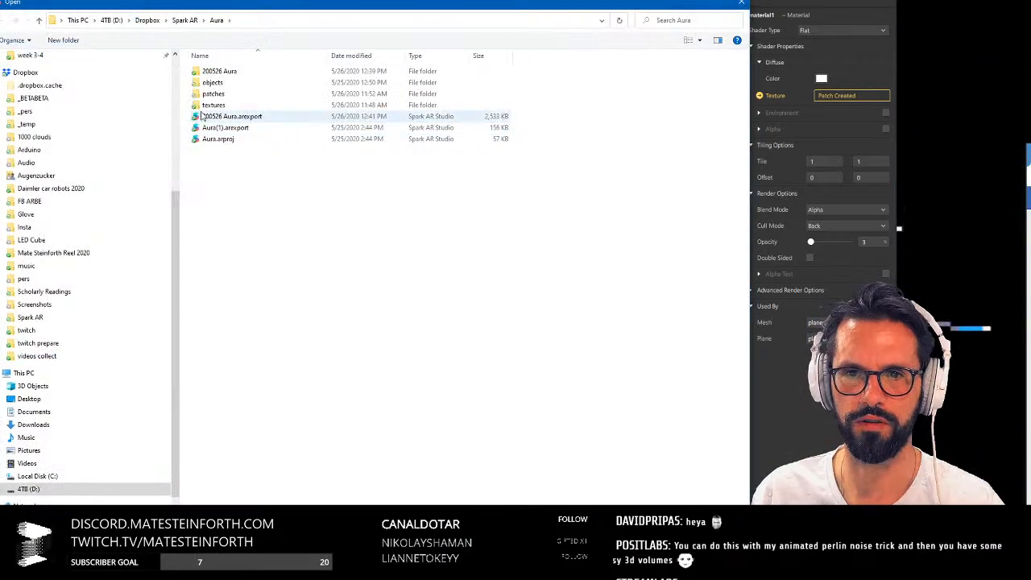
{"action": "left_click", "coordinate": [64, 332]}
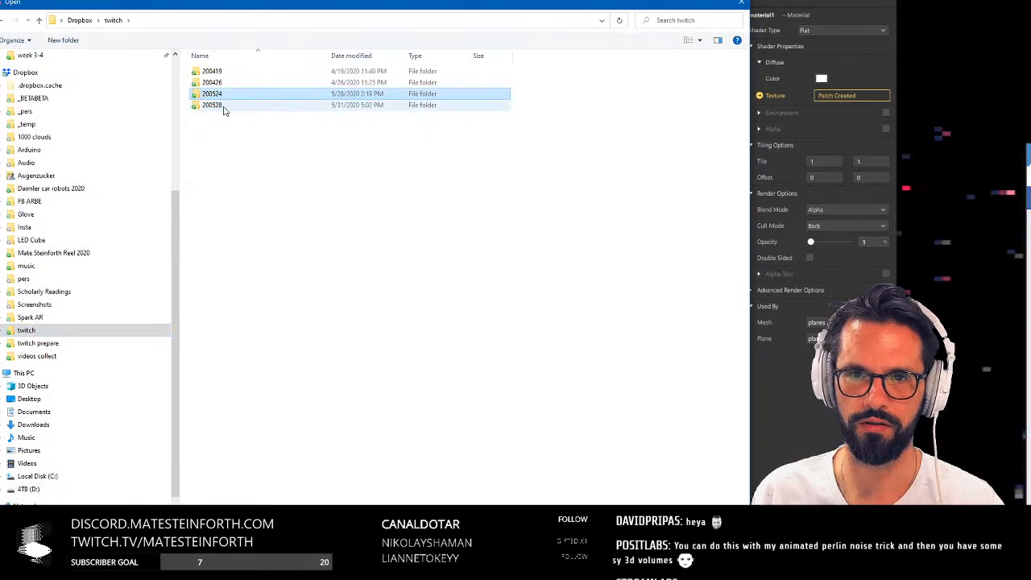
{"action": "double_click", "coordinate": [223, 105]}
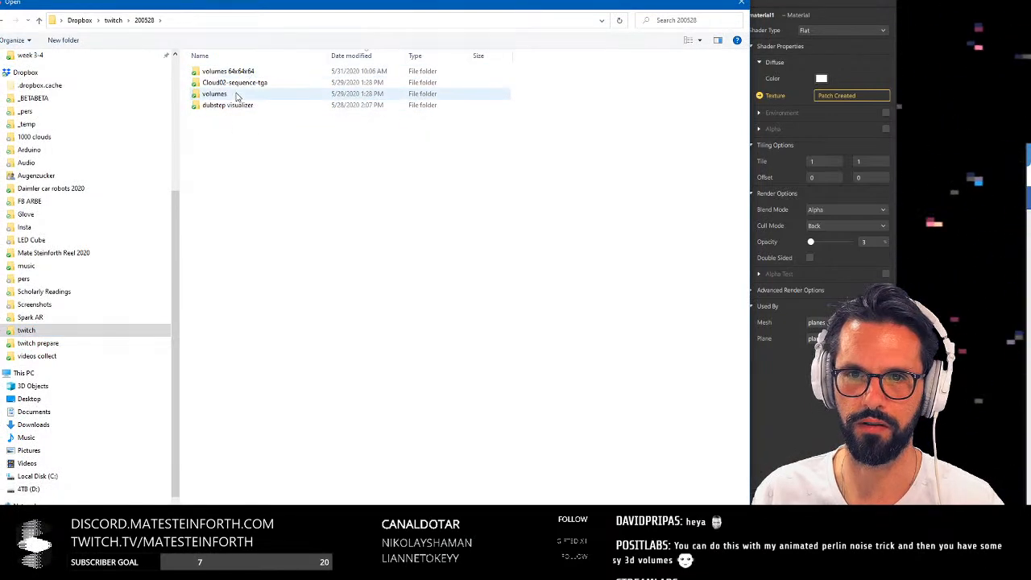
{"action": "double_click", "coordinate": [242, 95]}
{"action": "double_click", "coordinate": [235, 84]}
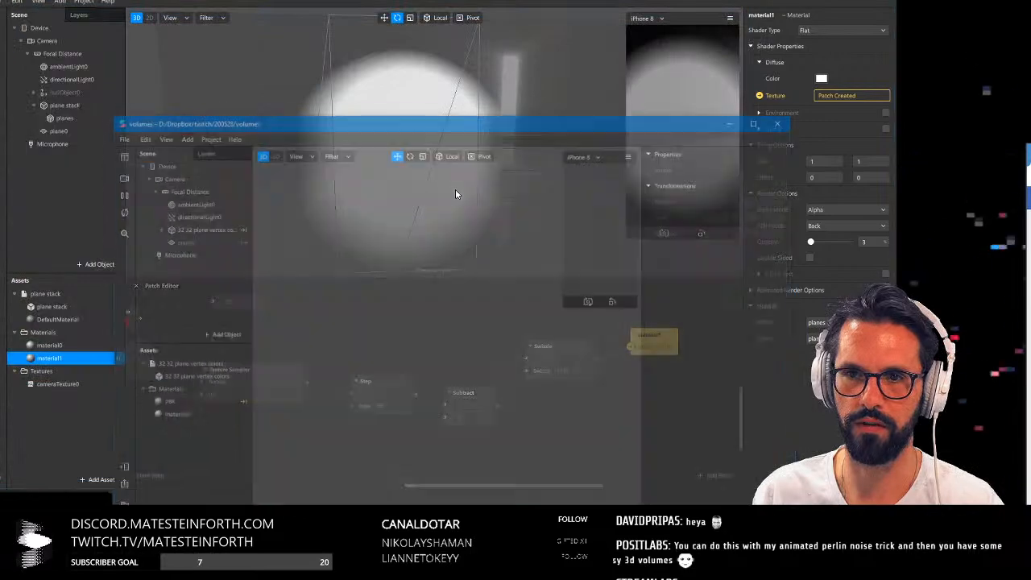
Reposition and enlarge the volumes project window, and show its Patch Editor with more height than the viewport
{"action": "left_click_drag", "start_coordinate": [477, 214], "coordinate": [451, 266]}
{"action": "left_click_drag", "start_coordinate": [422, 56], "coordinate": [427, 10]}
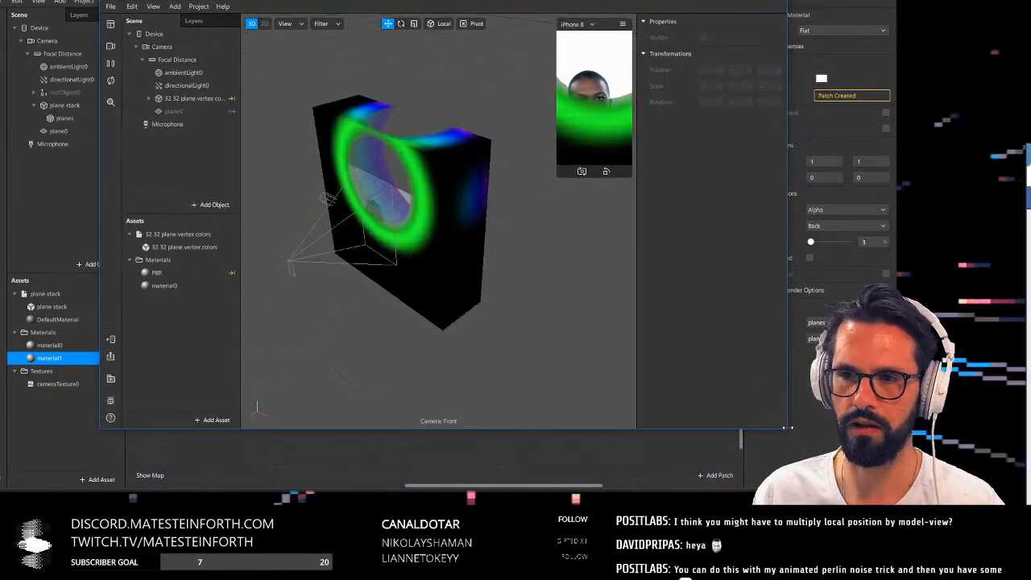
{"action": "left_click_drag", "start_coordinate": [787, 428], "coordinate": [862, 501]}
{"action": "left_click", "coordinate": [132, 6]}
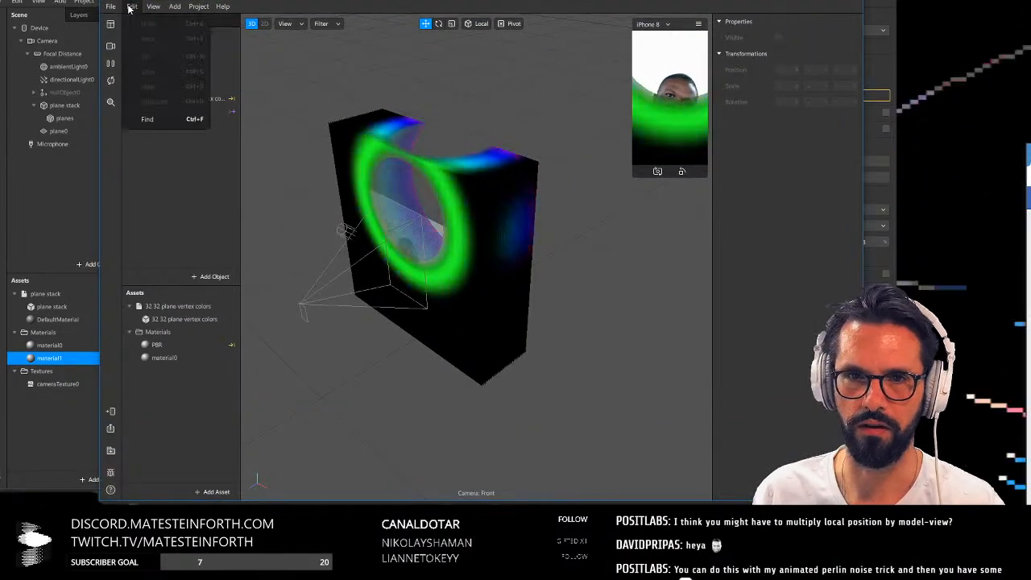
{"action": "left_click", "coordinate": [194, 24]}
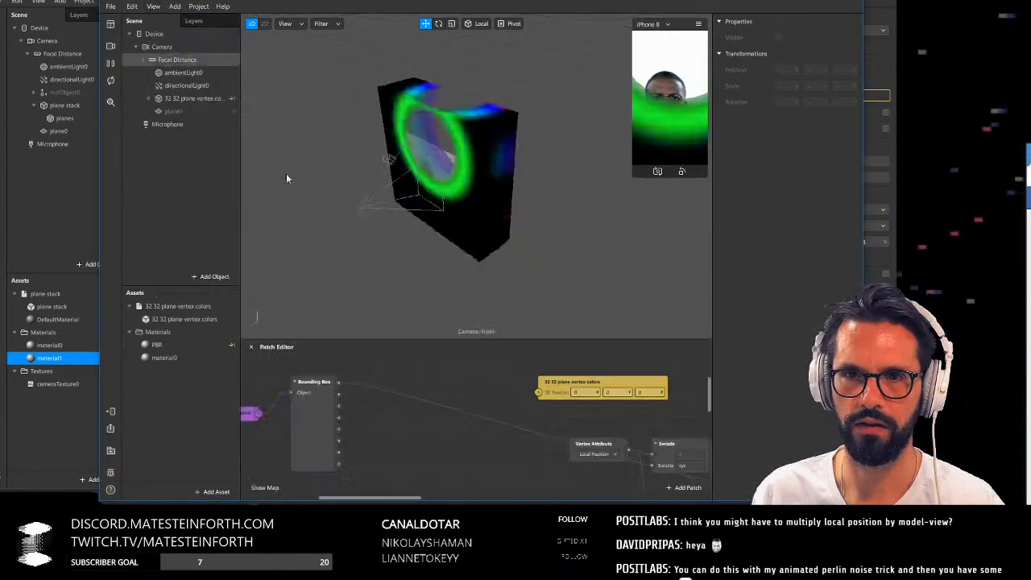
{"action": "left_click_drag", "start_coordinate": [473, 340], "coordinate": [469, 186]}
Examine the volumes patch graph, from the Bounding Box and Distance patches through the Smooth Step, Gradient Step and Color Space patches
{"action": "middle_click_drag", "start_coordinate": [467, 359], "coordinate": [317, 365]}
{"action": "scroll", "coordinate": [403, 362], "scroll_direction": "down", "scroll_amount": 2}
{"action": "middle_click_drag", "start_coordinate": [468, 405], "coordinate": [366, 398]}
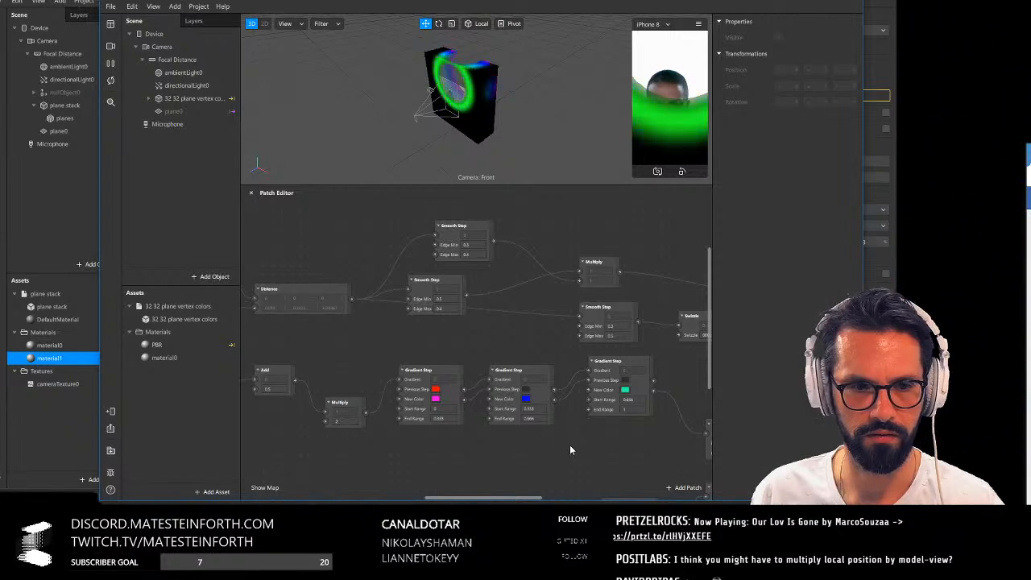
{"action": "middle_click_drag", "start_coordinate": [565, 452], "coordinate": [335, 431]}
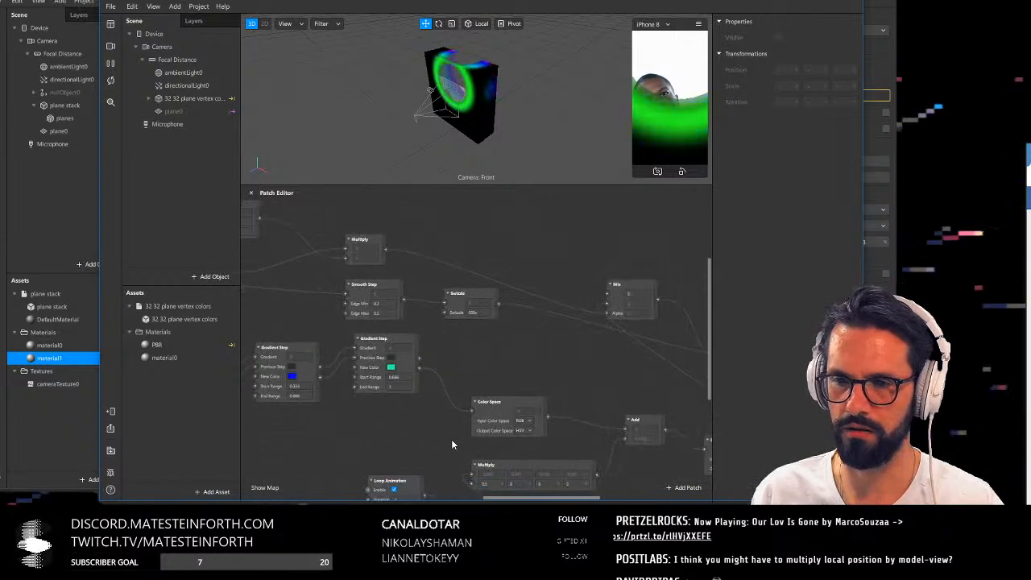
{"action": "middle_click_drag", "start_coordinate": [530, 429], "coordinate": [423, 412]}
{"action": "scroll", "coordinate": [422, 407], "scroll_direction": "down", "scroll_amount": 2}
{"action": "middle_click_drag", "start_coordinate": [308, 425], "coordinate": [596, 329]}
{"action": "middle_click_drag", "start_coordinate": [347, 323], "coordinate": [518, 420]}
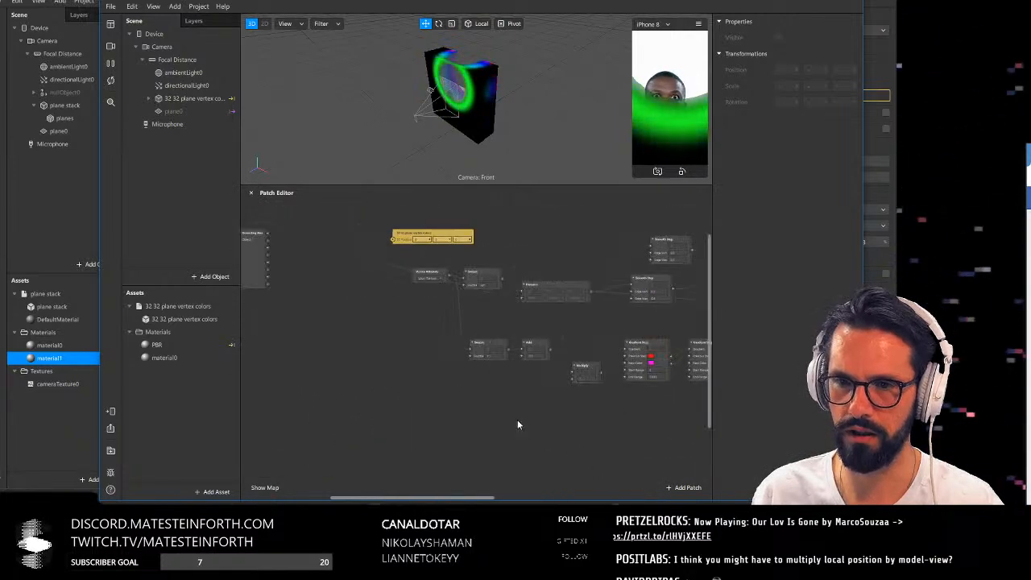
{"action": "middle_click_drag", "start_coordinate": [422, 374], "coordinate": [487, 422]}
{"action": "scroll", "coordinate": [479, 383], "scroll_direction": "up", "scroll_amount": 2}
{"action": "middle_click_drag", "start_coordinate": [480, 382], "coordinate": [384, 405]}
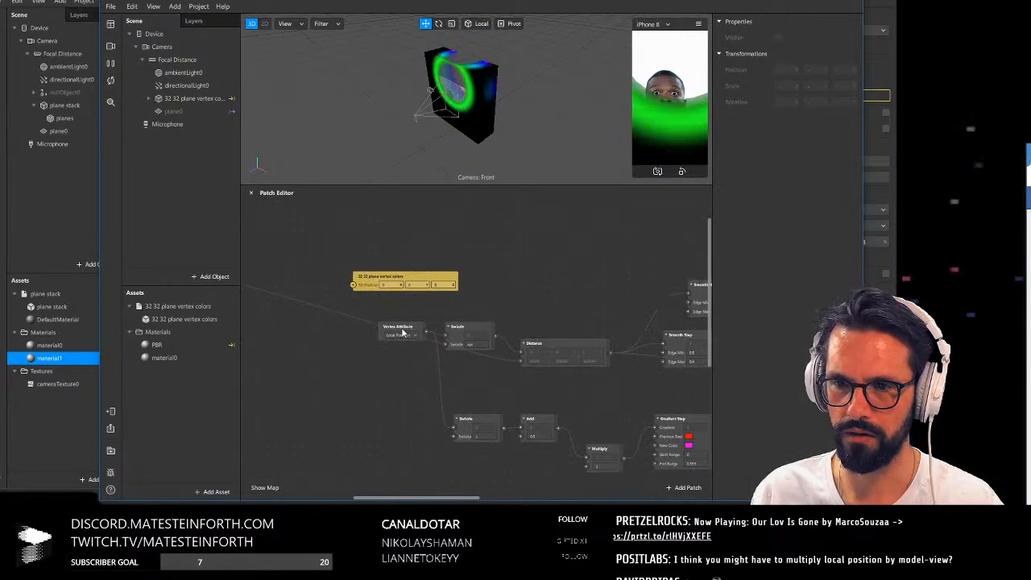
Move the Local Position attribute patch lower and follow its Distance chain through to the PBR material patch
{"action": "left_click_drag", "start_coordinate": [388, 325], "coordinate": [364, 370]}
{"action": "middle_click_drag", "start_coordinate": [502, 393], "coordinate": [351, 398]}
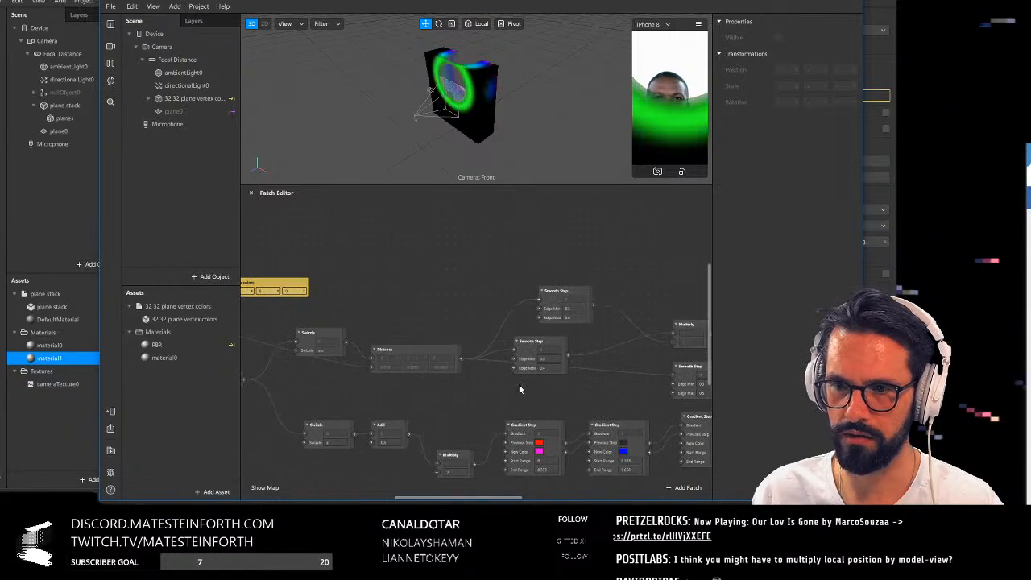
{"action": "mouse_move", "coordinate": [518, 384]}
{"action": "middle_mouse_down"}
{"action": "mouse_move", "coordinate": [443, 402]}
{"action": "mouse_move", "coordinate": [410, 369]}
{"action": "middle_mouse_up"}
{"action": "mouse_move", "coordinate": [452, 395]}
{"action": "middle_mouse_down"}
{"action": "mouse_move", "coordinate": [398, 393]}
{"action": "mouse_move", "coordinate": [516, 391]}
{"action": "mouse_move", "coordinate": [299, 384]}
{"action": "middle_mouse_up"}
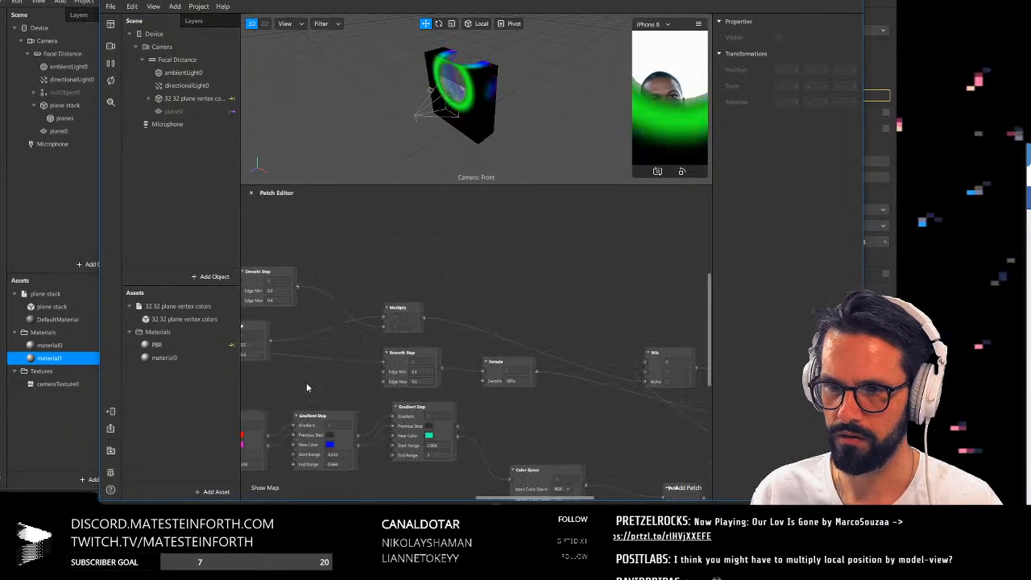
{"action": "middle_click_drag", "start_coordinate": [575, 411], "coordinate": [406, 410]}
{"action": "scroll", "coordinate": [458, 405], "scroll_direction": "down", "scroll_amount": 2}
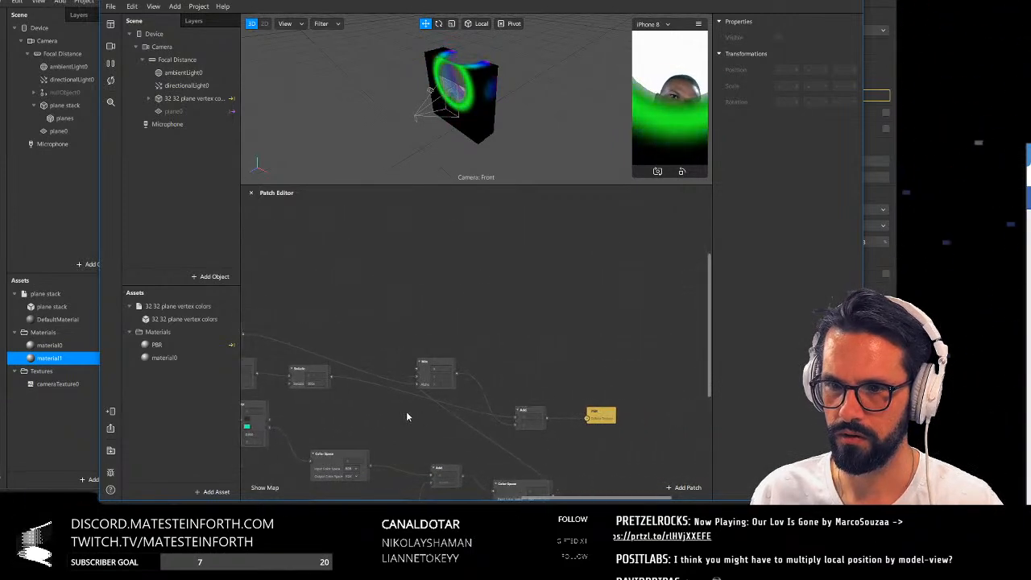
Move the PBR patch above the Mix patch and connect the lowest Smooth Step's output to its Diffuse Texture
{"action": "scroll", "coordinate": [585, 412], "scroll_direction": "up", "scroll_amount": 1}
{"action": "middle_click_drag", "start_coordinate": [514, 447], "coordinate": [556, 332]}
{"action": "left_click_drag", "start_coordinate": [423, 385], "coordinate": [619, 316]}
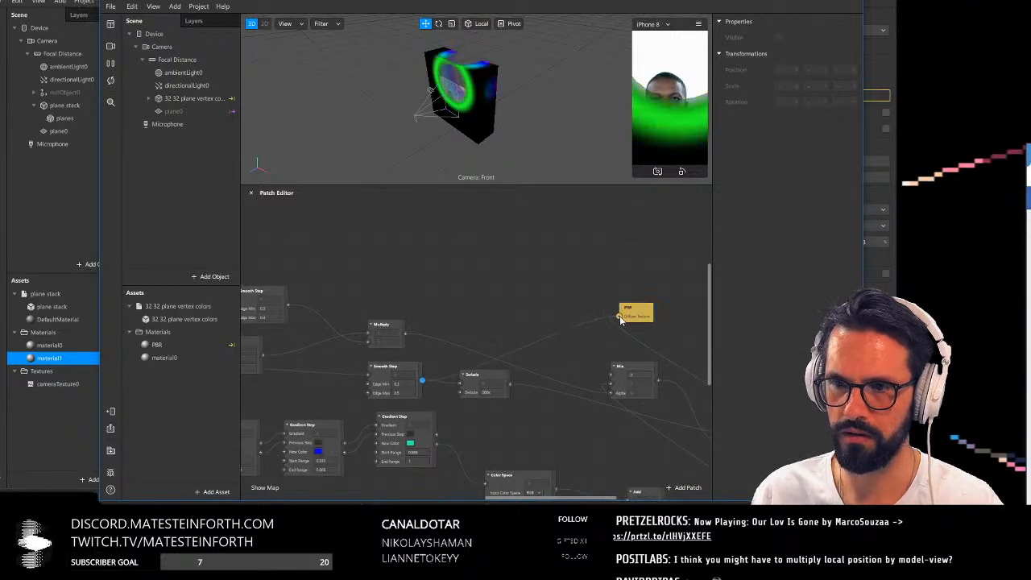
{"action": "middle_click_drag", "start_coordinate": [529, 320], "coordinate": [599, 286]}
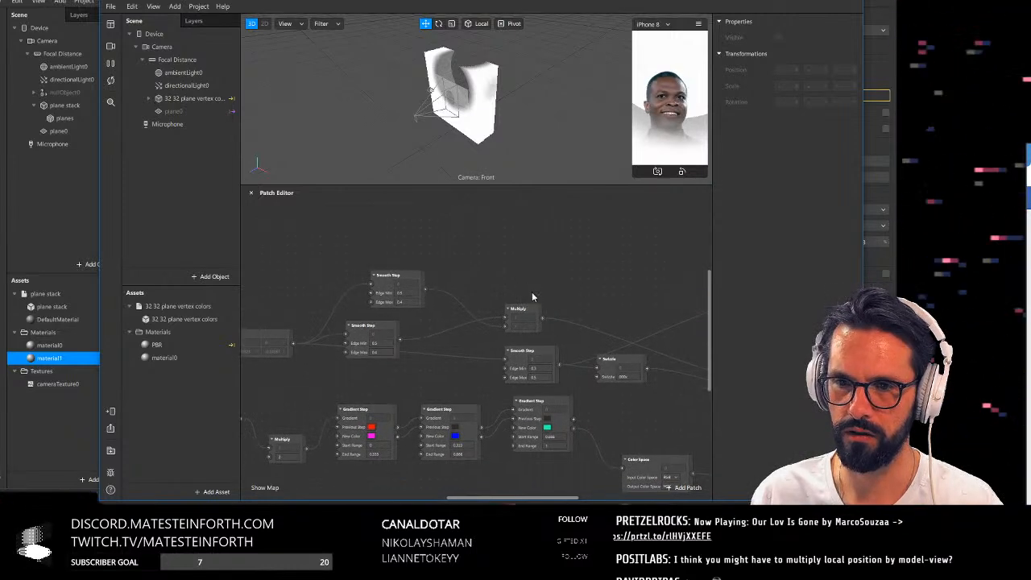
Connect the Distance patch's output to the PBR Diffuse Texture in place of the Smooth Step
{"action": "mouse_move", "coordinate": [532, 292]}
{"action": "middle_mouse_down"}
{"action": "mouse_move", "coordinate": [563, 280]}
{"action": "mouse_move", "coordinate": [530, 279]}
{"action": "middle_mouse_up"}
{"action": "scroll", "coordinate": [545, 273], "scroll_direction": "down", "scroll_amount": 1}
{"action": "left_click_drag", "start_coordinate": [286, 337], "coordinate": [580, 305]}
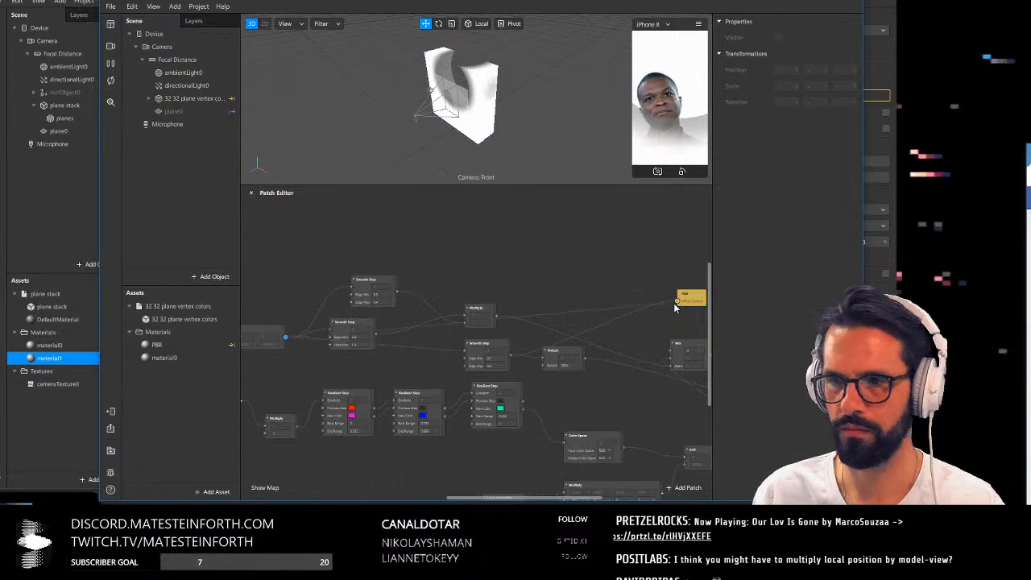
{"action": "left_click_drag", "start_coordinate": [675, 303], "coordinate": [678, 301]}
{"action": "middle_click_drag", "start_coordinate": [518, 275], "coordinate": [585, 313]}
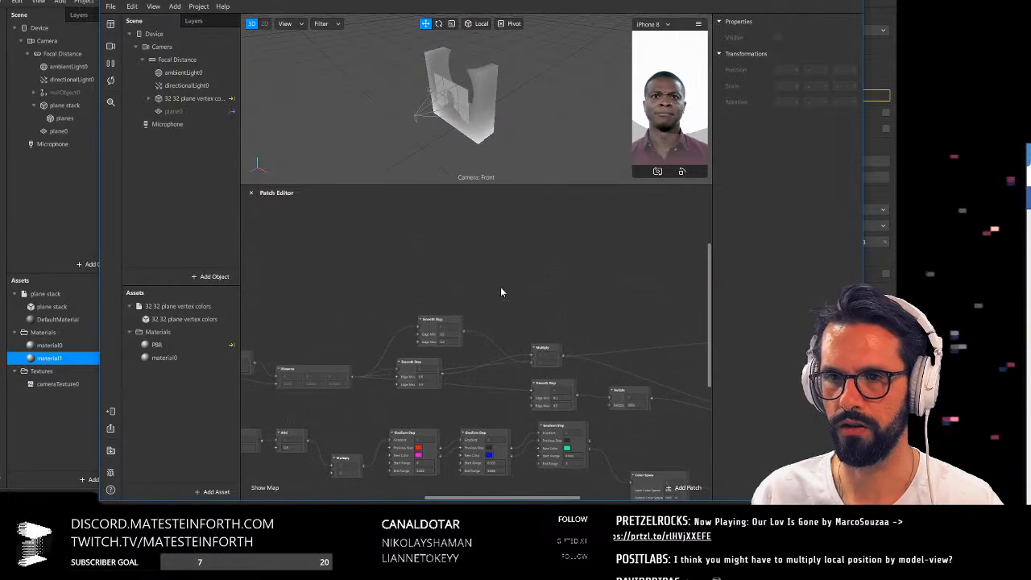
Compare the volumes project's Distance, Smooth Step and Gradient Step patches with the plane stack's Distance chain feeding material1
{"action": "middle_click_drag", "start_coordinate": [501, 291], "coordinate": [558, 288]}
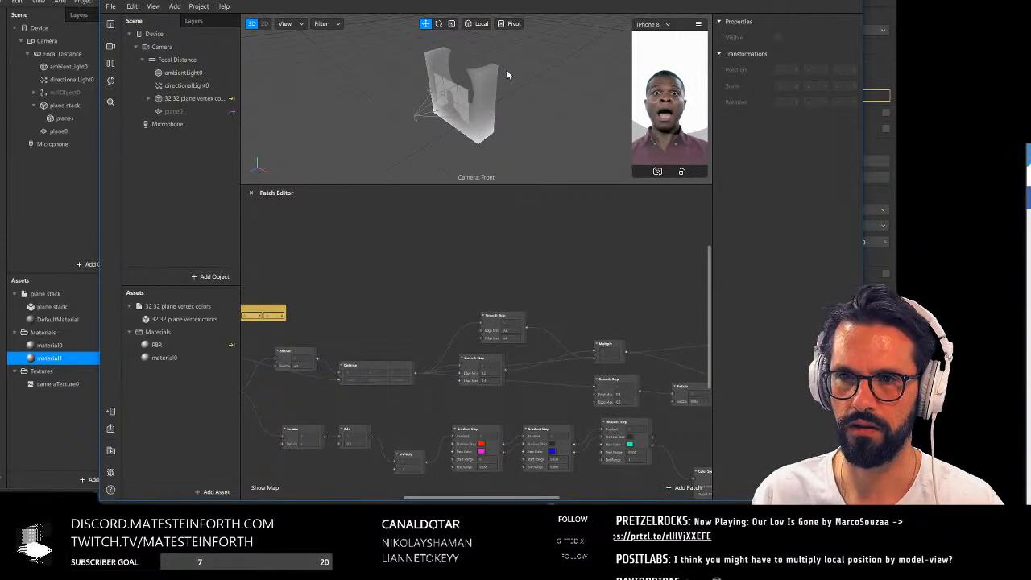
{"action": "left_click", "coordinate": [137, 1]}
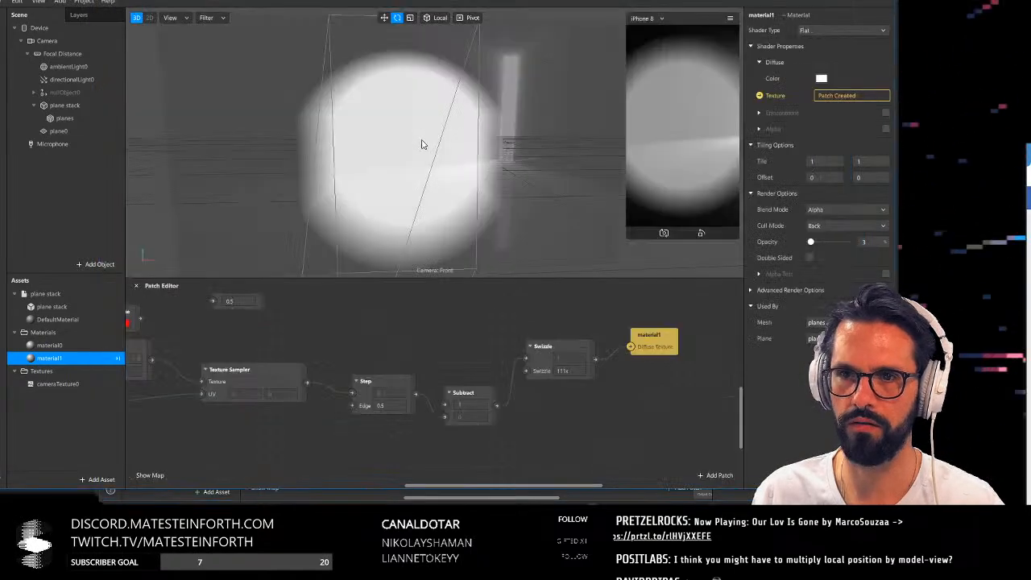
{"action": "middle_click_drag", "start_coordinate": [424, 143], "coordinate": [291, 164]}
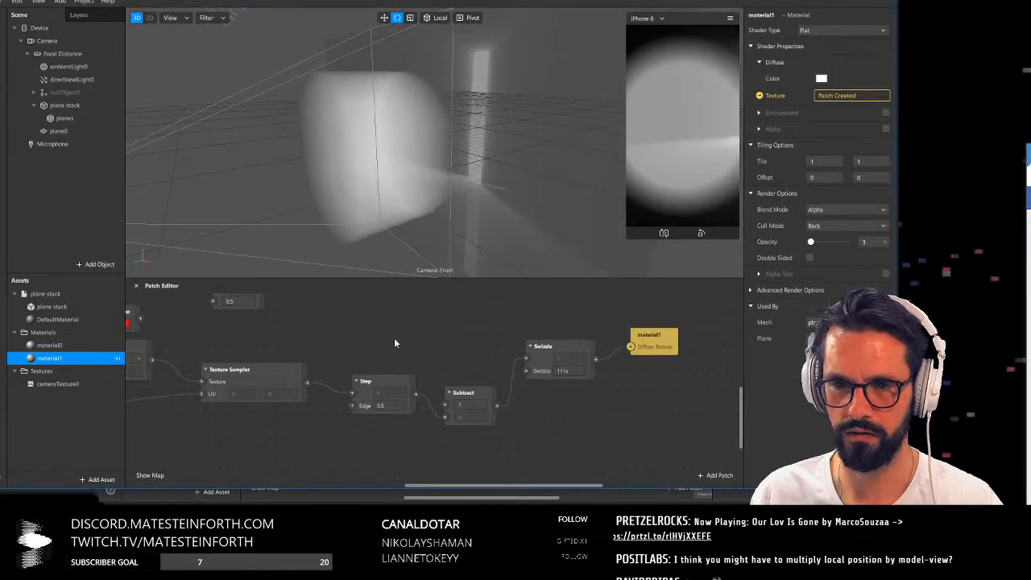
{"action": "middle_click_drag", "start_coordinate": [394, 343], "coordinate": [626, 329]}
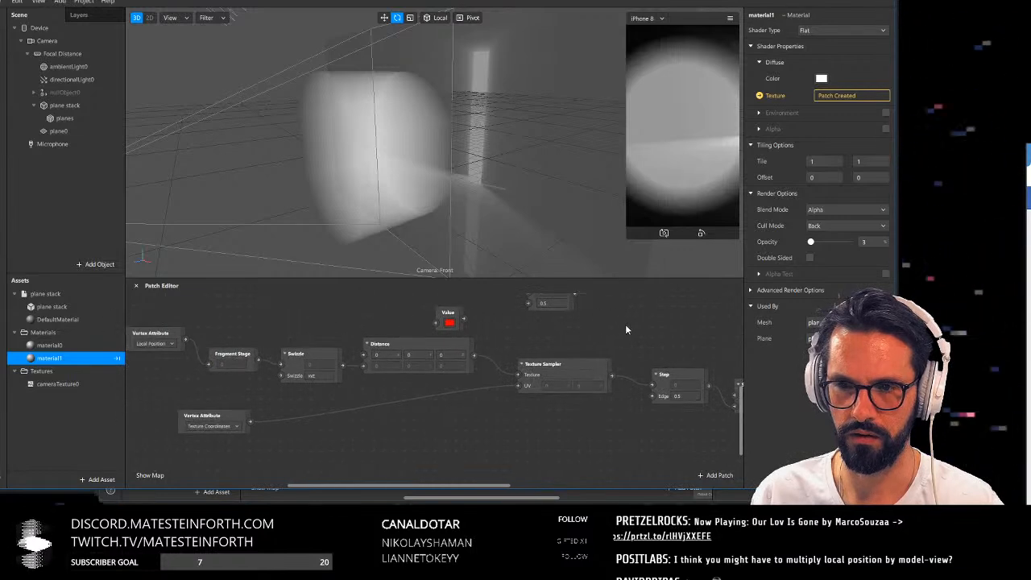
{"action": "scroll", "coordinate": [633, 344], "scroll_direction": "down", "scroll_amount": 1}
{"action": "left_click", "coordinate": [628, 495]}
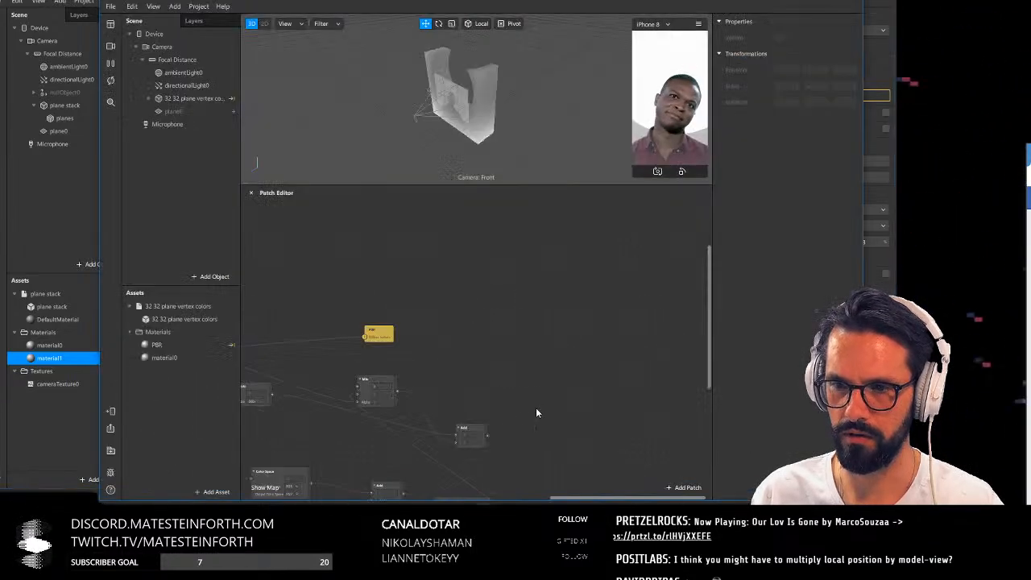
{"action": "middle_click_drag", "start_coordinate": [579, 375], "coordinate": [679, 370]}
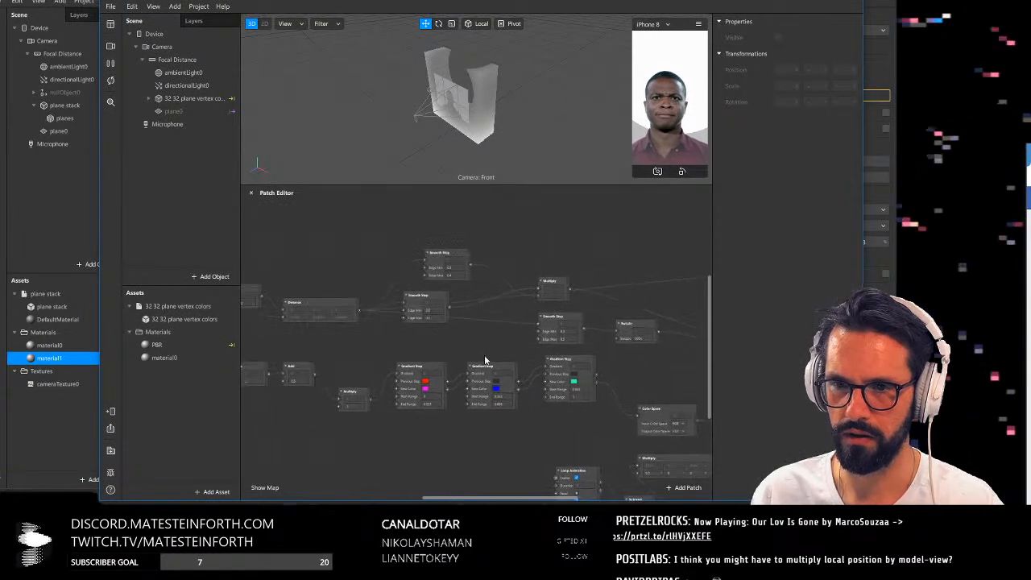
{"action": "mouse_move", "coordinate": [457, 347]}
{"action": "middle_mouse_down"}
{"action": "mouse_move", "coordinate": [628, 362]}
{"action": "mouse_move", "coordinate": [739, 401]}
{"action": "middle_mouse_up"}
{"action": "middle_click_drag", "start_coordinate": [391, 439], "coordinate": [258, 426]}
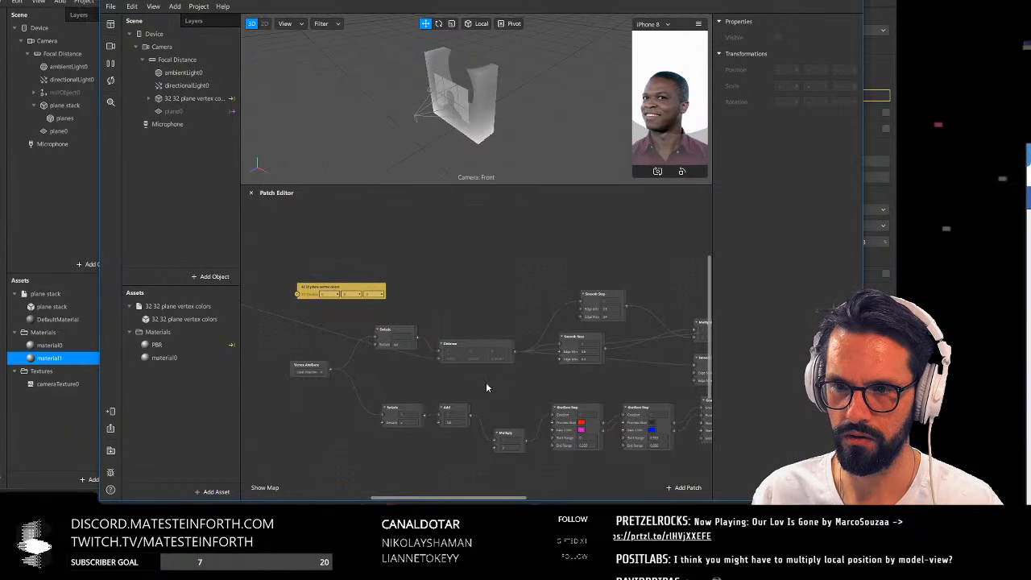
Return to the plane stack project and connect the Distance output directly to the Swizzle feeding material1, bypassing Texture Sampler, Step and Subtract
{"action": "key", "text": "alt+Tab"}
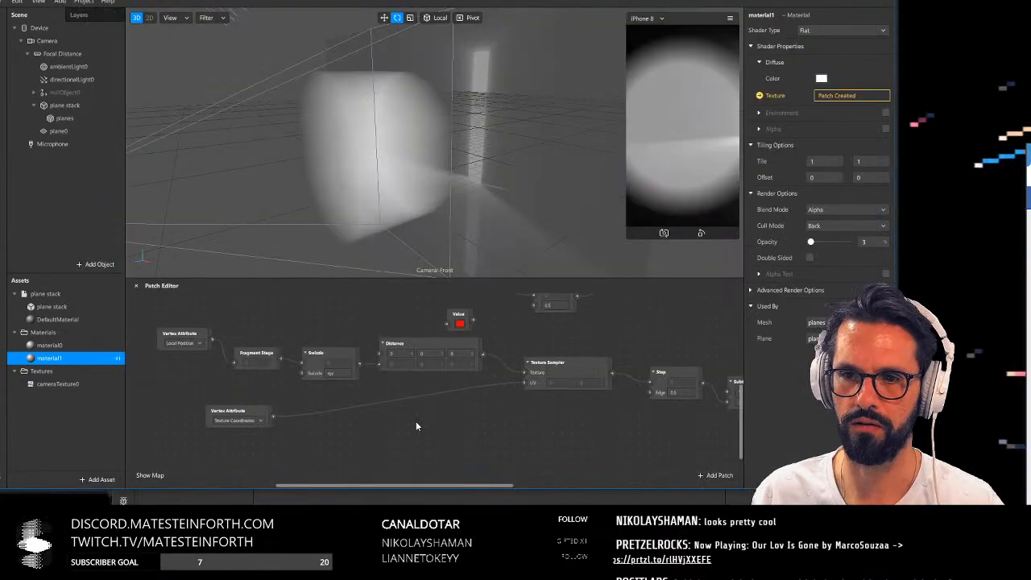
{"action": "scroll", "coordinate": [408, 440], "scroll_direction": "right", "scroll_amount": 6}
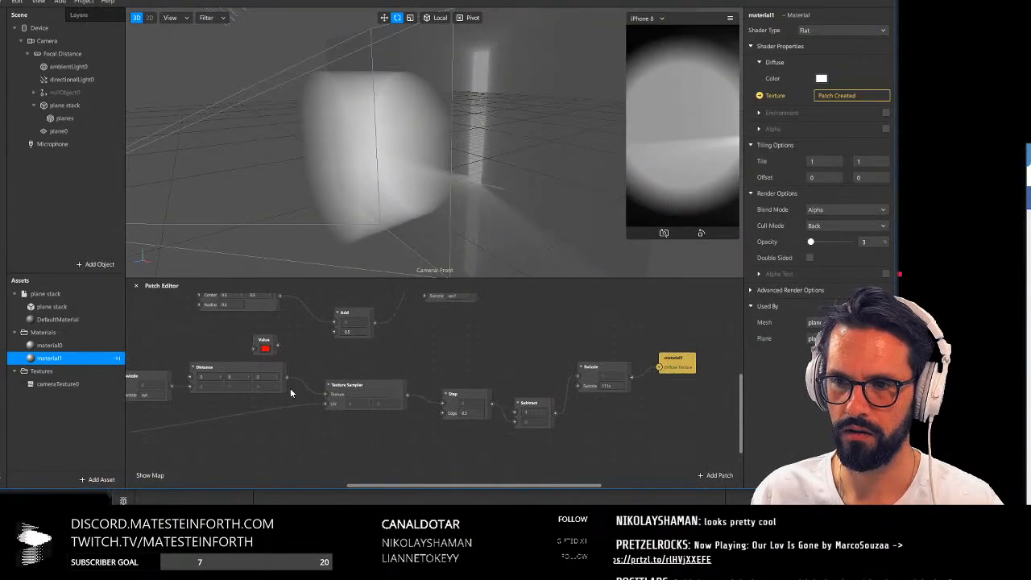
{"action": "left_click_drag", "start_coordinate": [286, 376], "coordinate": [577, 377]}
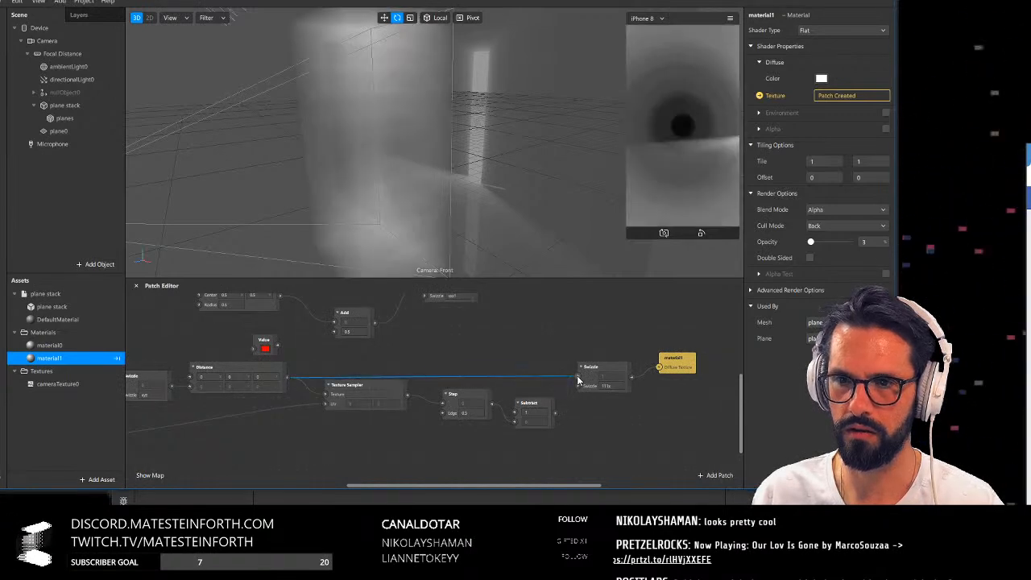
{"action": "mouse_move", "coordinate": [419, 200]}
{"action": "left_mouse_down"}
{"action": "mouse_move", "coordinate": [364, 177]}
{"action": "mouse_move", "coordinate": [435, 191]}
{"action": "left_mouse_up"}
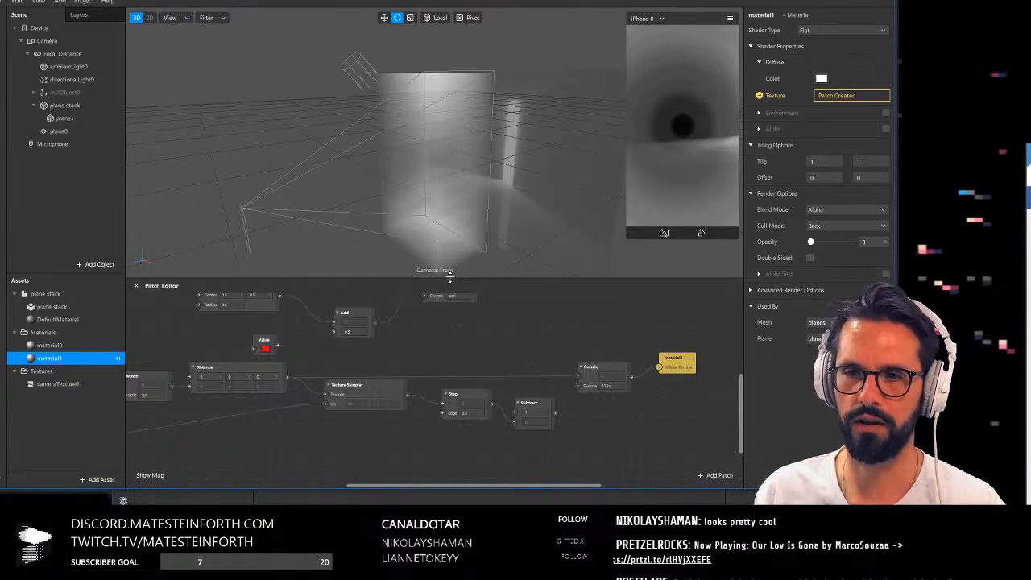
Add a new 3D plane object to the scene
{"action": "left_click_drag", "start_coordinate": [443, 278], "coordinate": [442, 170]}
{"action": "middle_click_drag", "start_coordinate": [472, 260], "coordinate": [636, 400]}
{"action": "middle_click_drag", "start_coordinate": [319, 293], "coordinate": [532, 297]}
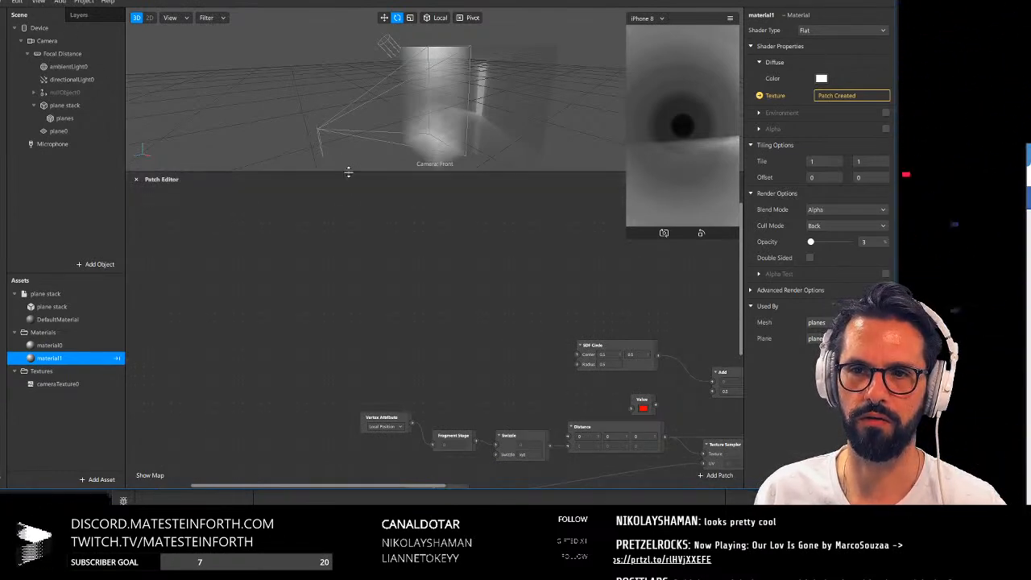
{"action": "left_click_drag", "start_coordinate": [349, 173], "coordinate": [483, 289]}
{"action": "left_click_drag", "start_coordinate": [545, 178], "coordinate": [519, 126]}
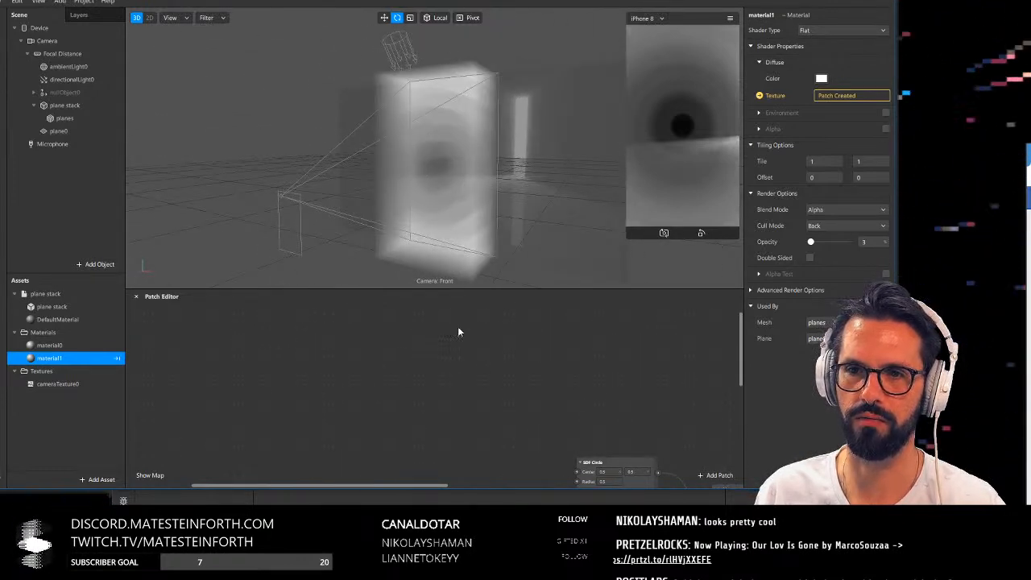
{"action": "left_click_drag", "start_coordinate": [514, 390], "coordinate": [413, 230]}
{"action": "left_click_drag", "start_coordinate": [429, 379], "coordinate": [516, 446]}
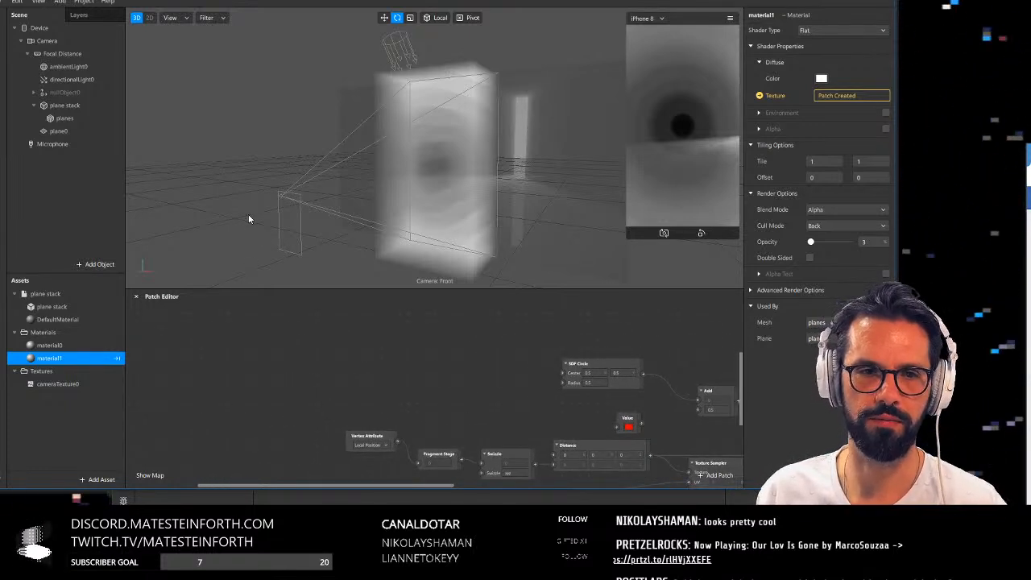
{"action": "left_click", "coordinate": [38, 2]}
{"action": "mouse_move", "coordinate": [60, 1]}
{"action": "mouse_move", "coordinate": [121, 33]}
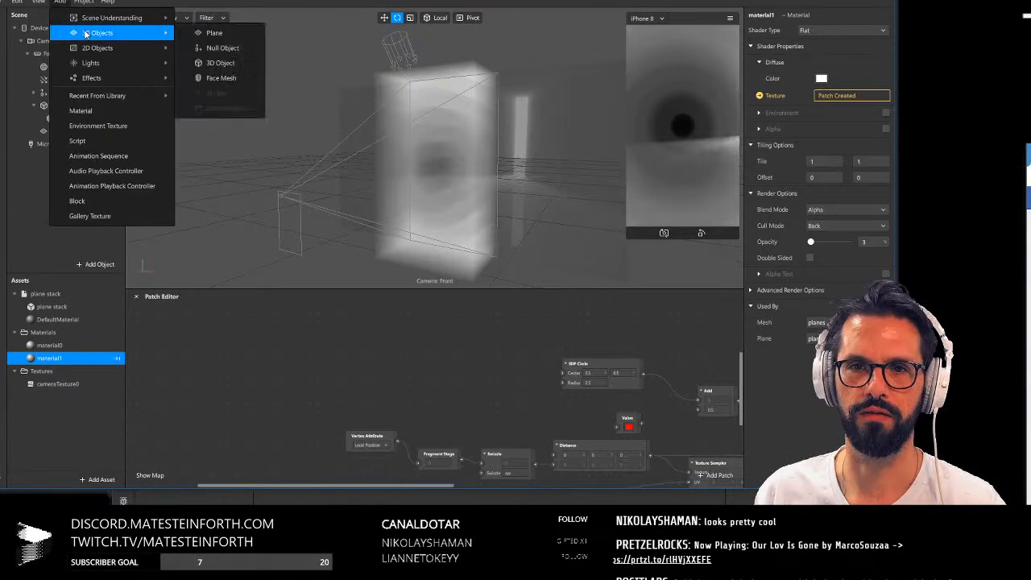
{"action": "left_click", "coordinate": [227, 33]}
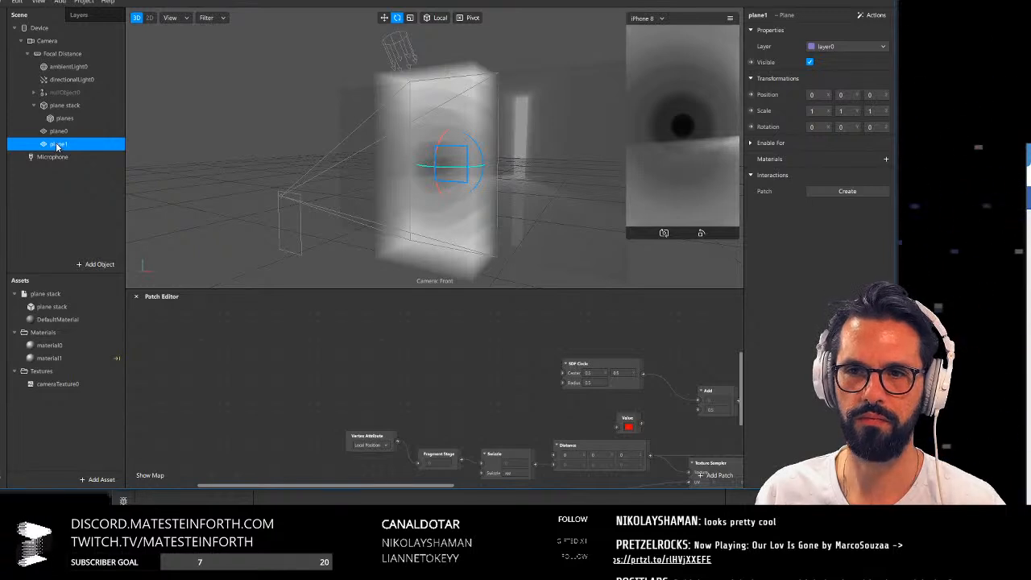
Bring plane1 into the patch graph, feed it into a new Bounding Box patch, and place that patch above the Local Position attribute
{"action": "left_click_drag", "start_coordinate": [56, 145], "coordinate": [328, 348]}
{"action": "type", "text": "bound"}
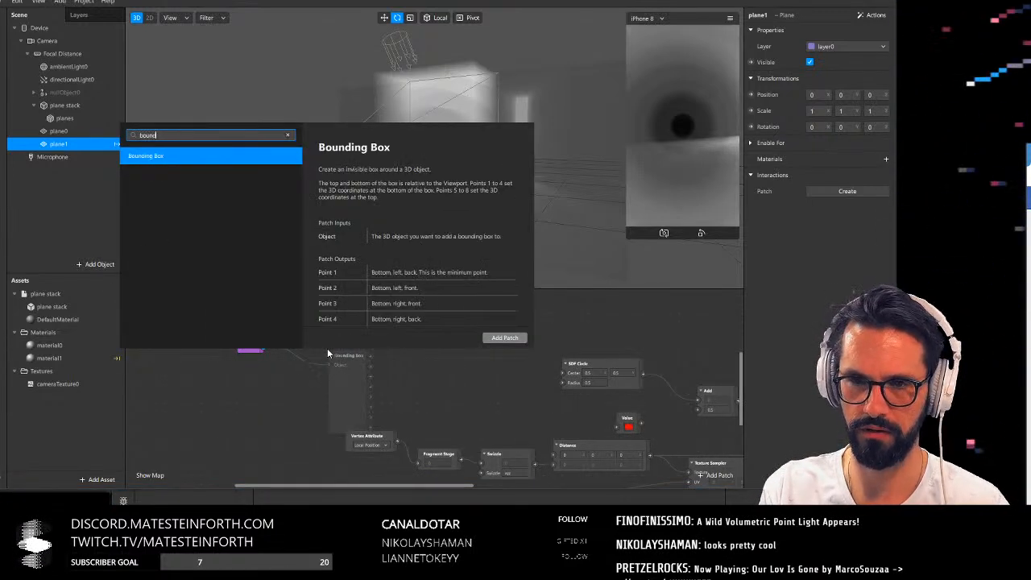
{"action": "key", "text": "Return"}
{"action": "middle_click_drag", "start_coordinate": [435, 369], "coordinate": [415, 356]}
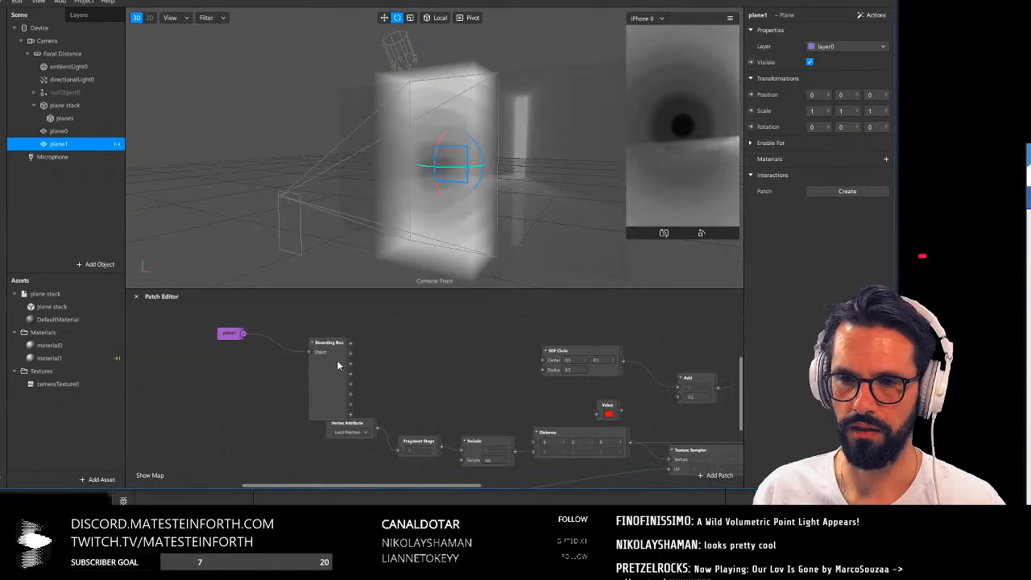
{"action": "left_click", "coordinate": [337, 361]}
{"action": "left_click_drag", "start_coordinate": [332, 357], "coordinate": [323, 339]}
Connect the Bounding Box's first point output to the first input of the Distance patch
{"action": "left_click", "coordinate": [394, 339]}
{"action": "middle_click_drag", "start_coordinate": [412, 344], "coordinate": [369, 342]}
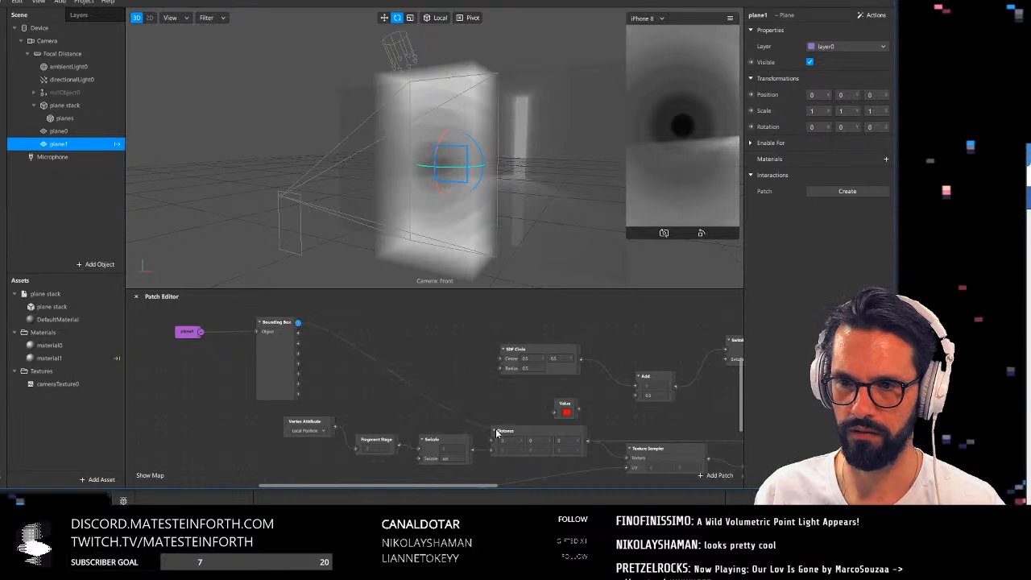
{"action": "left_click_drag", "start_coordinate": [494, 444], "coordinate": [492, 442]}
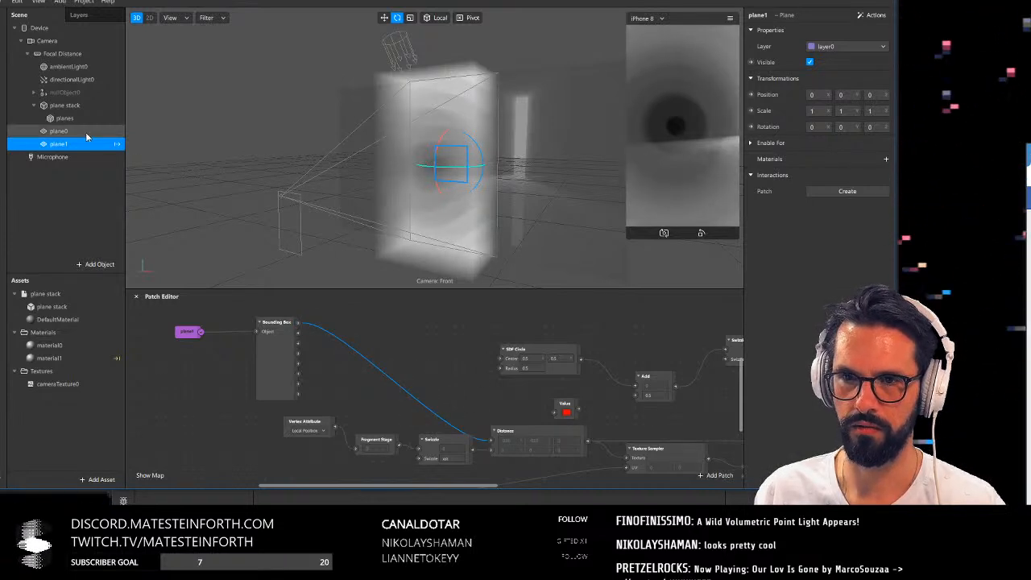
Move plane1 inside the plane stack to about -0.02, 0.059, 0.098 to shift the distance field's center
{"action": "left_click", "coordinate": [384, 17]}
{"action": "middle_click_drag", "start_coordinate": [477, 103], "coordinate": [435, 143]}
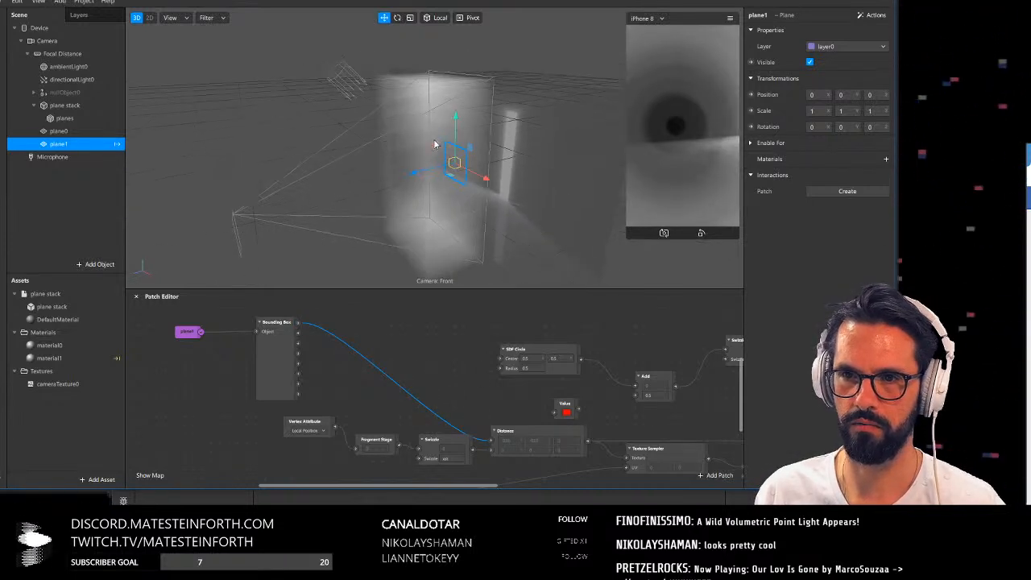
{"action": "left_click_drag", "start_coordinate": [431, 144], "coordinate": [372, 157]}
{"action": "left_click_drag", "start_coordinate": [488, 182], "coordinate": [425, 215]}
{"action": "left_click_drag", "start_coordinate": [357, 186], "coordinate": [418, 155]}
{"action": "left_click_drag", "start_coordinate": [572, 141], "coordinate": [654, 117]}
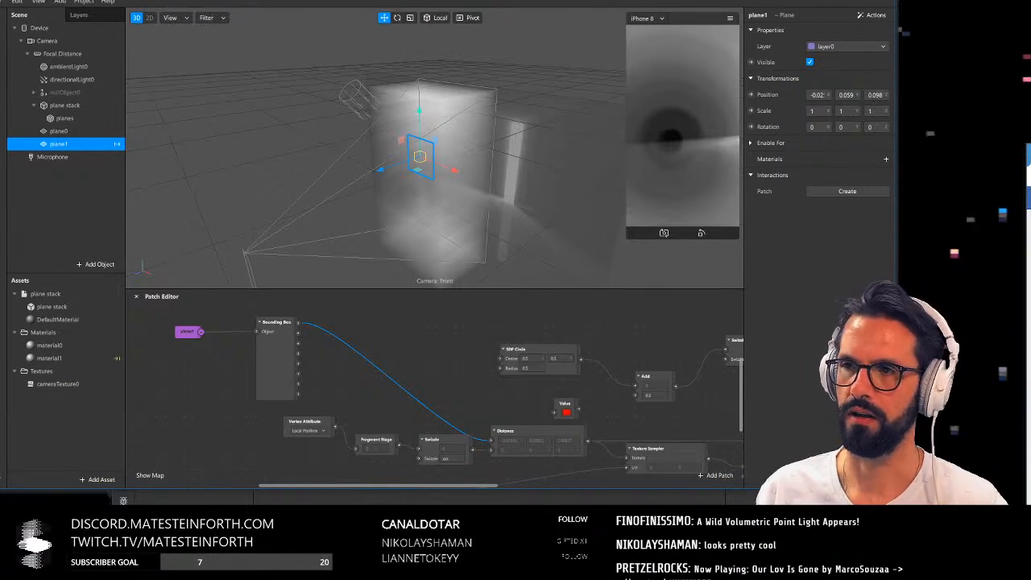
Switch to Cinema 4D and add a Plane primitive to the empty scene
{"action": "left_click_drag", "start_coordinate": [270, 501], "coordinate": [197, 141]}
{"action": "left_click", "coordinate": [932, 137]}
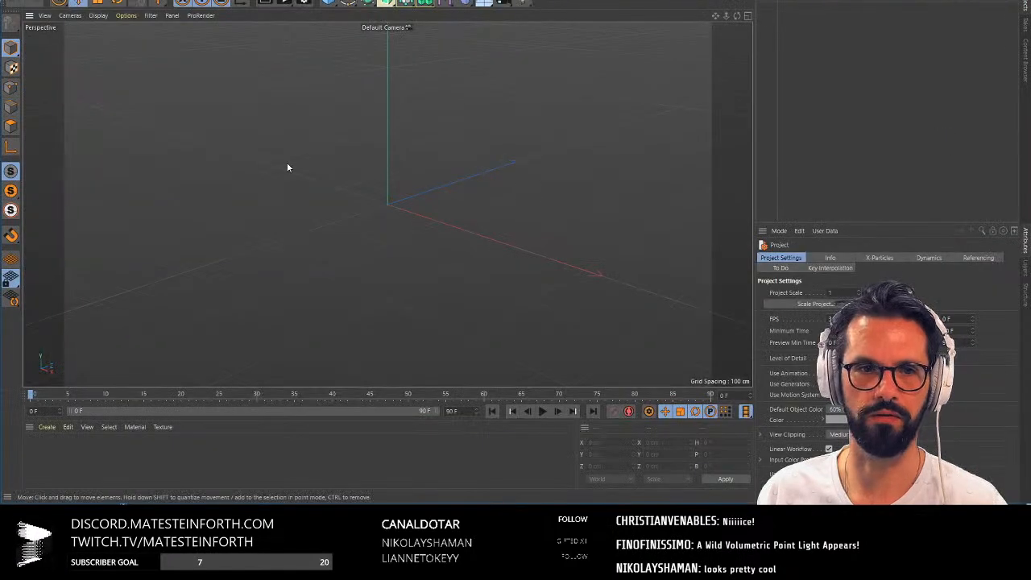
{"action": "left_click", "coordinate": [345, 4]}
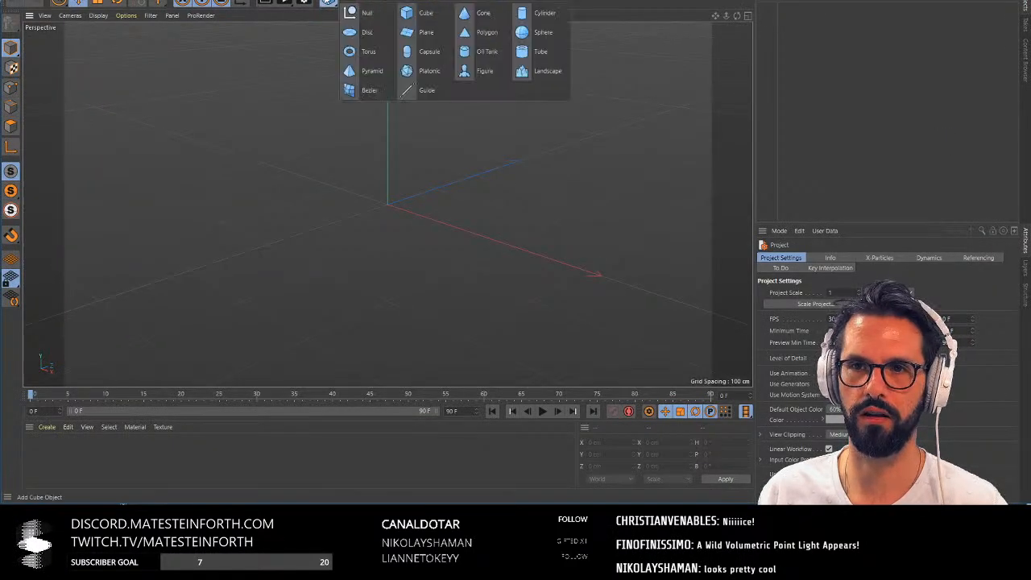
{"action": "left_click", "coordinate": [414, 33]}
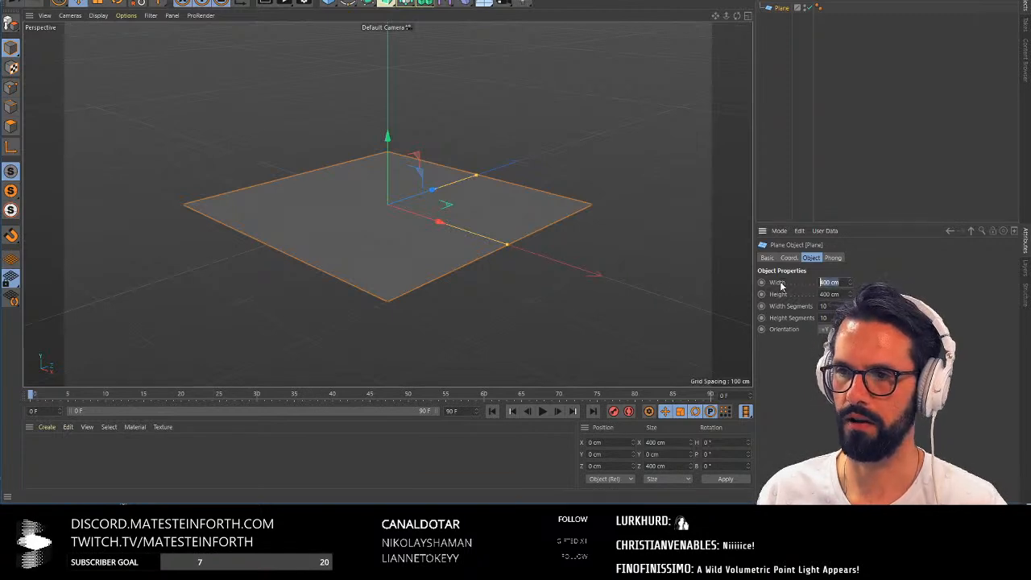
Set the plane's width and height to 100 cm and its width and height segments to 1
{"action": "type", "text": "100"}
{"action": "key", "text": "Tab"}
{"action": "type", "text": "100"}
{"action": "key", "text": "Tab"}
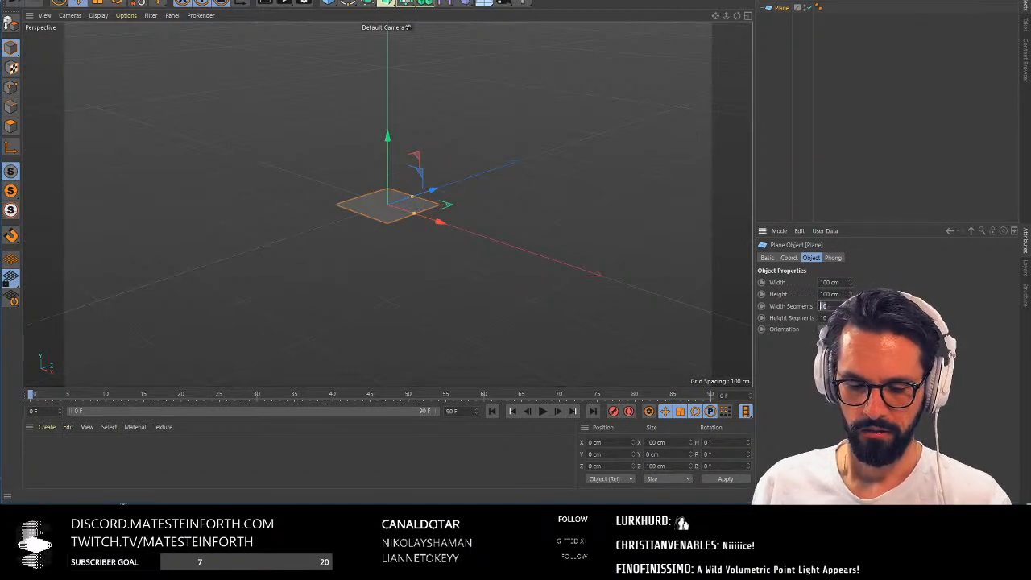
{"action": "type", "text": "1"}
{"action": "key", "text": "Tab"}
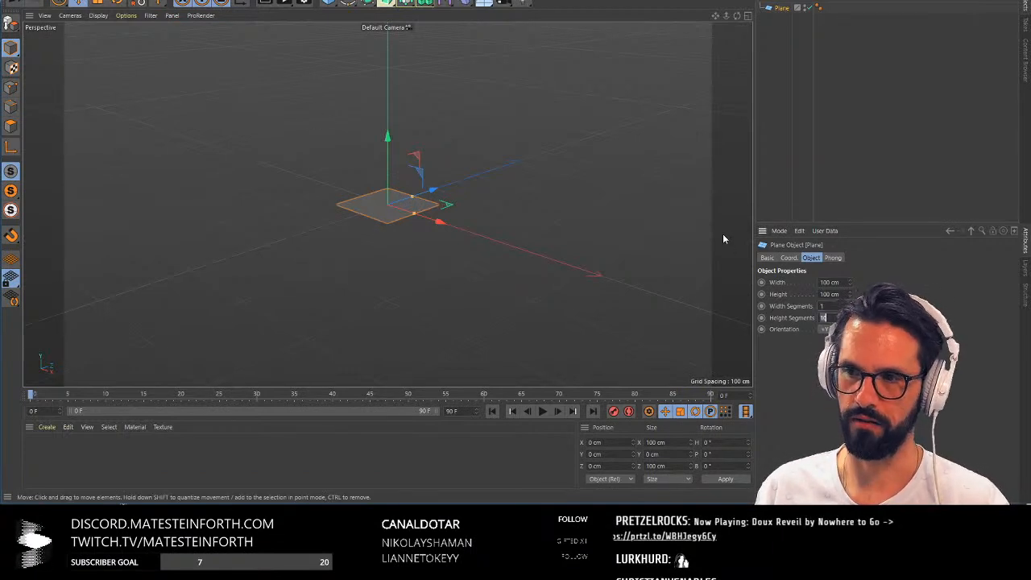
{"action": "left_click", "coordinate": [939, 150]}
Add a Cloner object and make the plane its child
{"action": "left_click", "coordinate": [782, 8]}
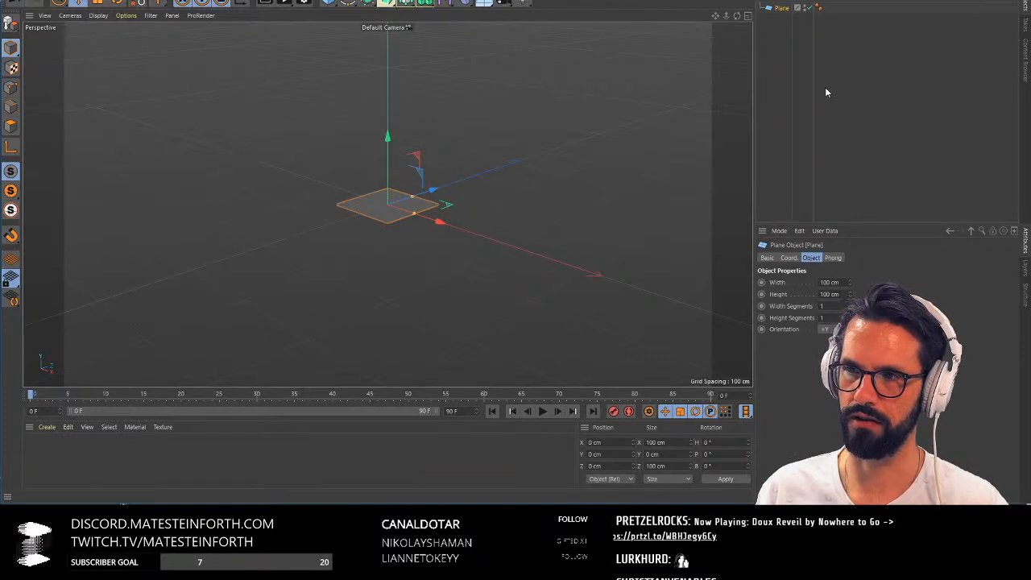
{"action": "key", "text": "shift+c"}
{"action": "type", "text": "clon"}
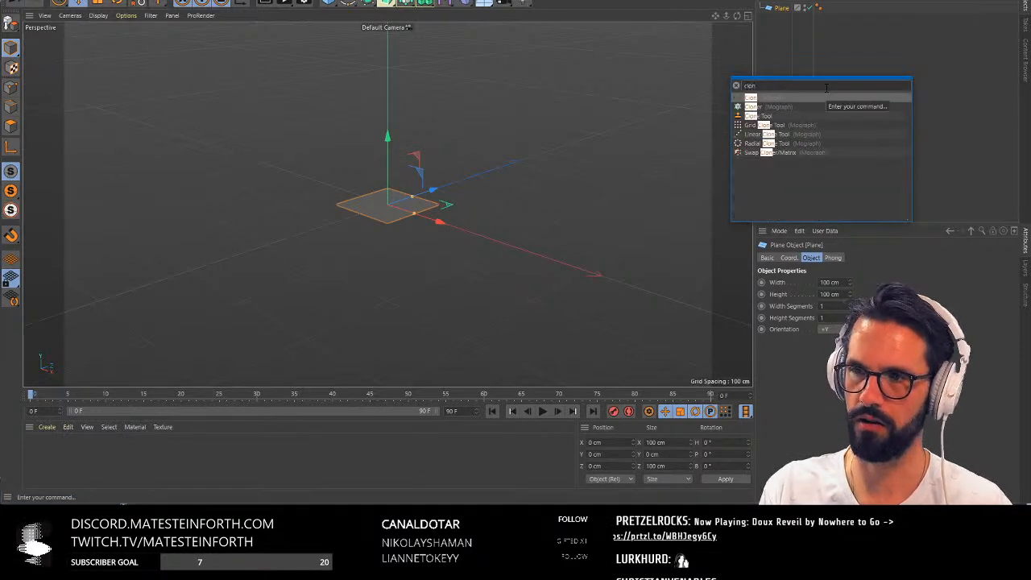
{"action": "key", "text": "Return"}
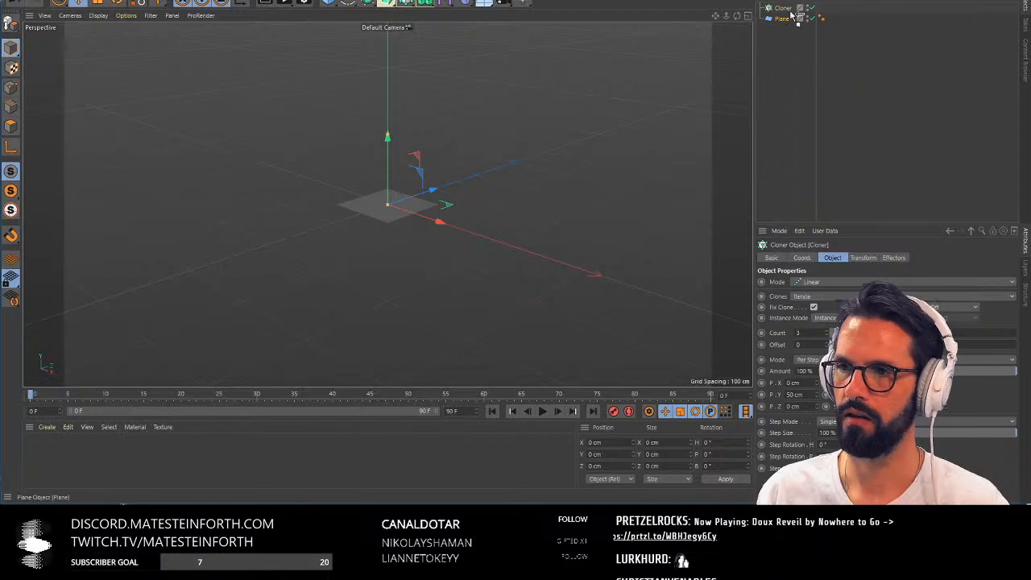
{"action": "left_click_drag", "start_coordinate": [793, 14], "coordinate": [786, 8]}
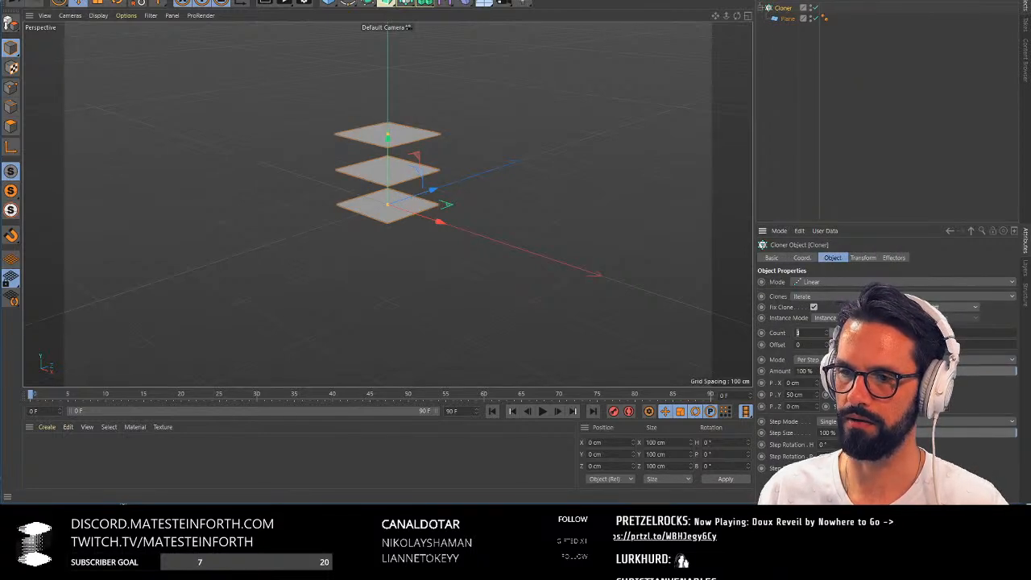
Set the Cloner's count to 25 and its Y offset per step to 2.5 cm
{"action": "type", "text": "25"}
{"action": "key", "text": "Return"}
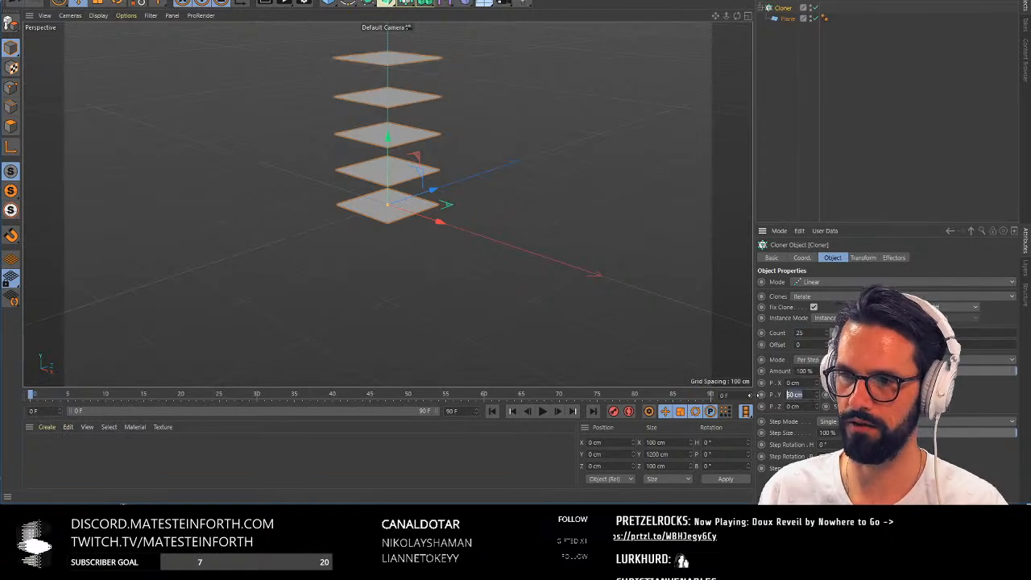
{"action": "type", "text": "2.5"}
{"action": "key", "text": "Return"}
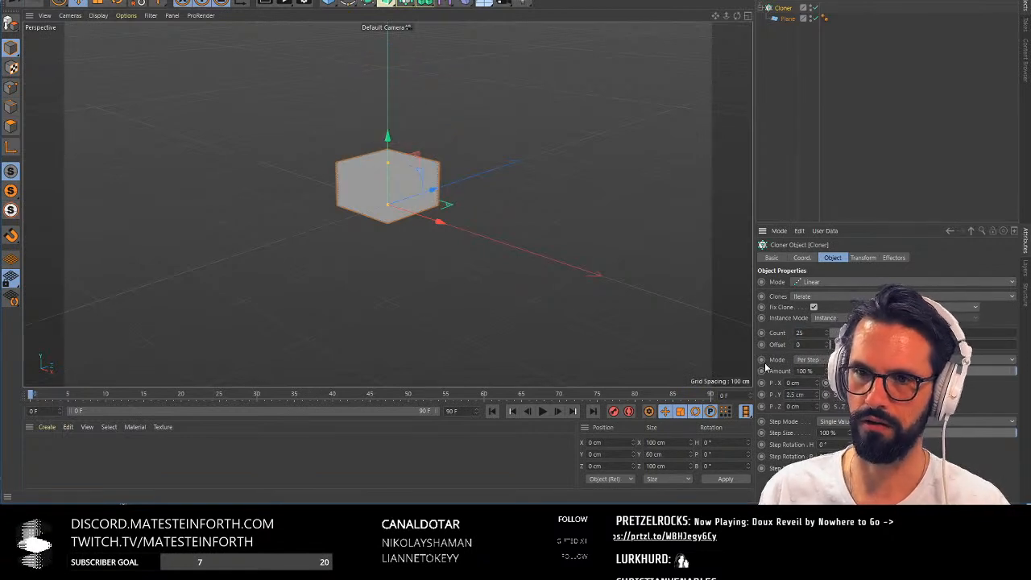
Set the Cloner's Y offset per step to 4 cm so the stack approximates a cube
{"action": "left_click", "coordinate": [585, 237]}
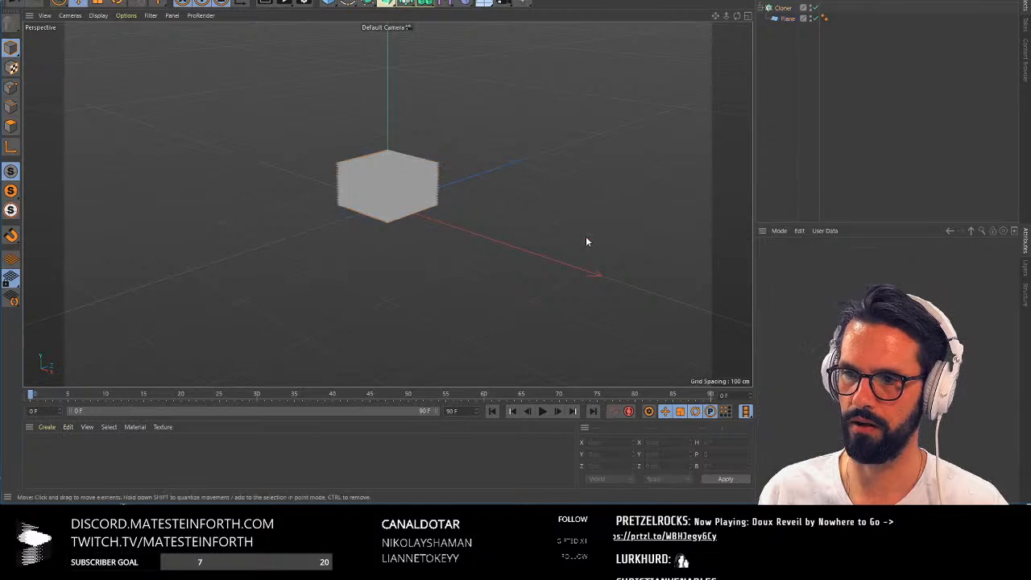
{"action": "scroll", "coordinate": [416, 163], "scroll_direction": "up", "scroll_amount": 5}
{"action": "mouse_move", "coordinate": [349, 220]}
{"action": "left_mouse_down", "text": "alt"}
{"action": "mouse_move", "coordinate": [403, 157]}
{"action": "mouse_move", "coordinate": [371, 222]}
{"action": "mouse_move", "coordinate": [426, 196]}
{"action": "left_mouse_up", "text": "alt"}
{"action": "left_click", "coordinate": [782, 8]}
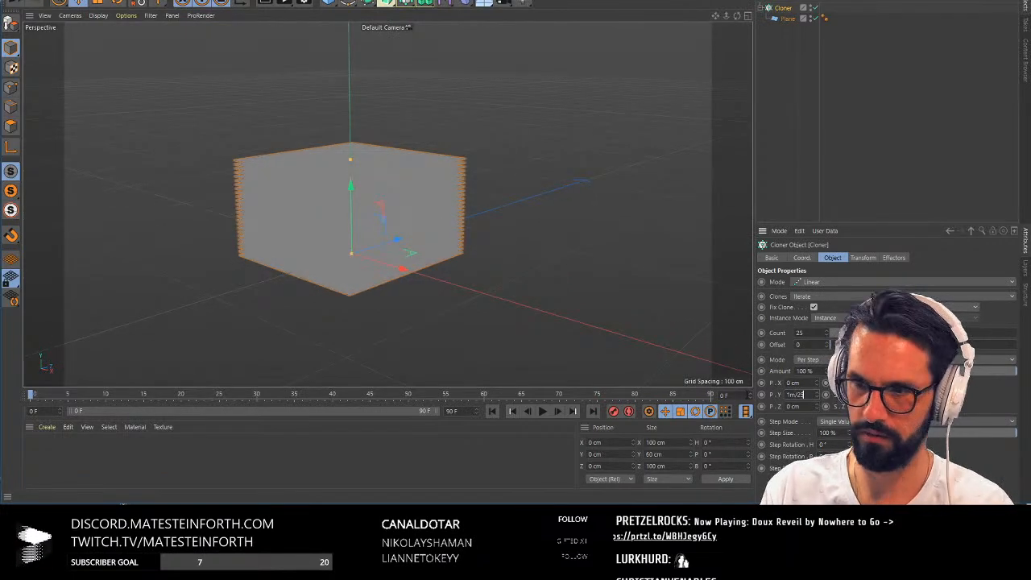
{"action": "key", "text": "Return"}
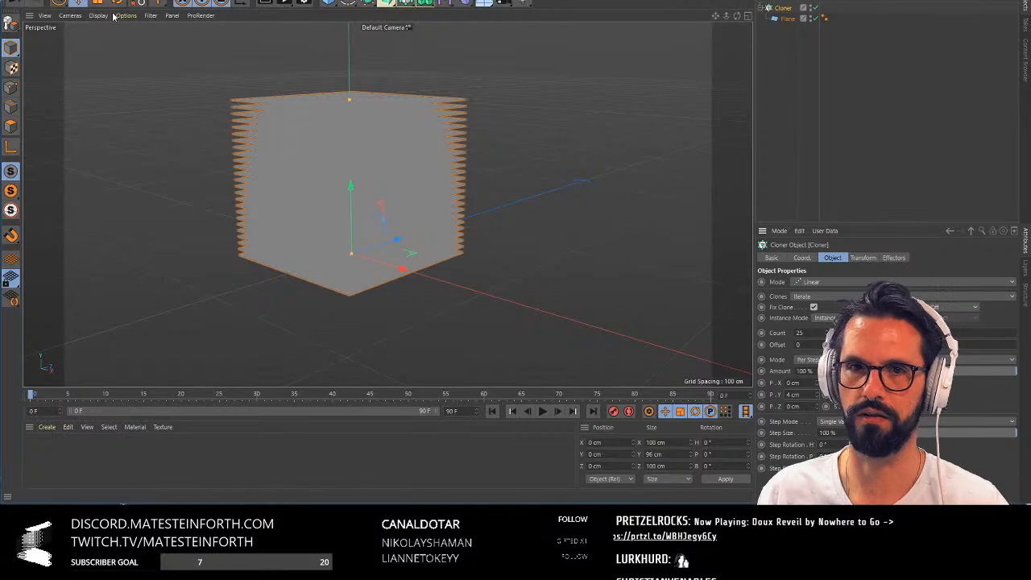
Make the Cloner editable and merge it with all its child planes into a single polygon object, deleting the originals
{"action": "key", "text": "c"}
{"action": "right_click", "coordinate": [786, 10]}
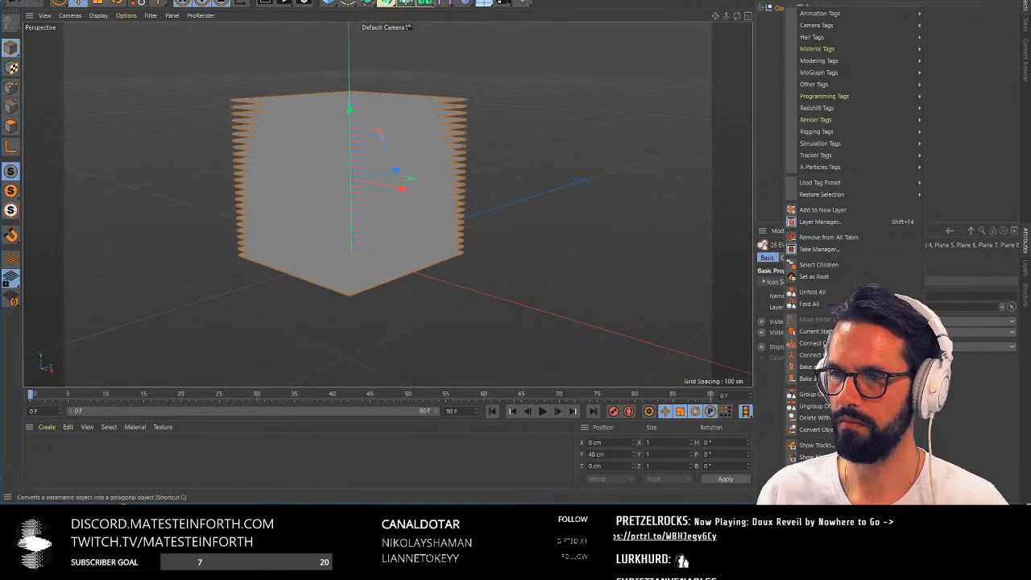
{"action": "left_click", "coordinate": [839, 262]}
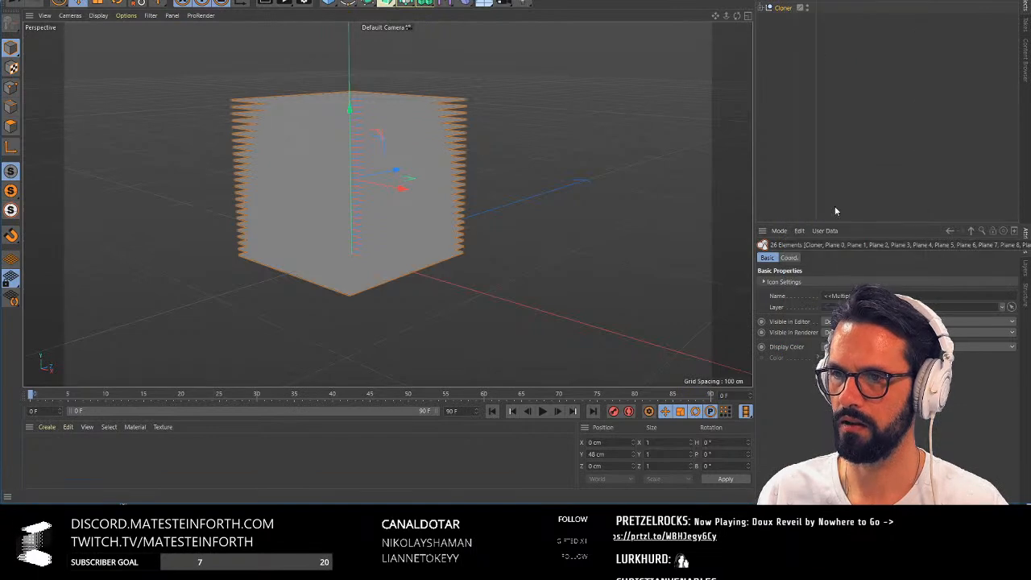
{"action": "right_click", "coordinate": [776, 10]}
{"action": "left_click", "coordinate": [810, 355]}
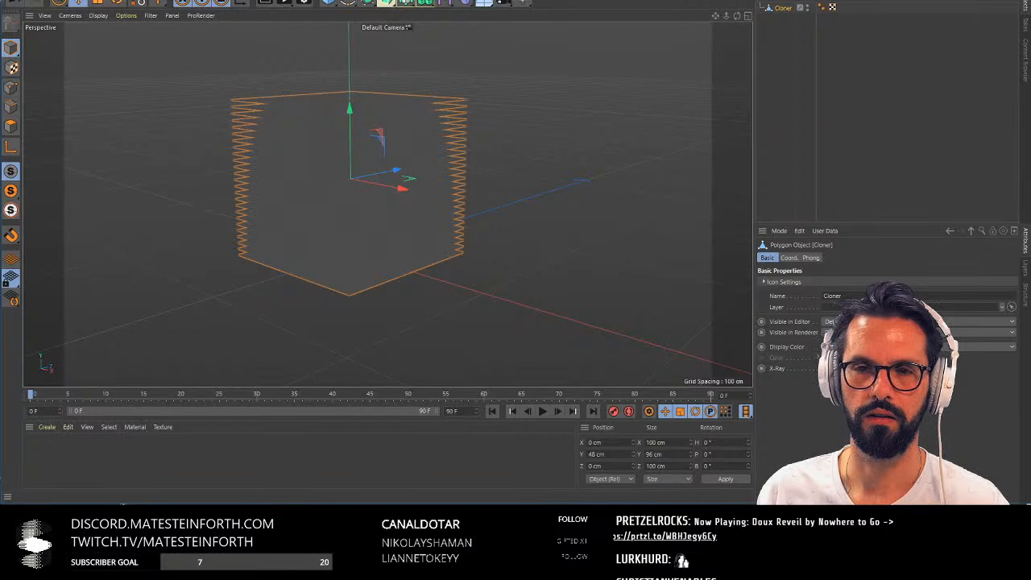
Export the merged stack as an FBX file named 25 planes into the Dropbox folder twitch/200528, keeping the default export settings
{"action": "left_click", "coordinate": [10, 1]}
{"action": "mouse_move", "coordinate": [58, 195]}
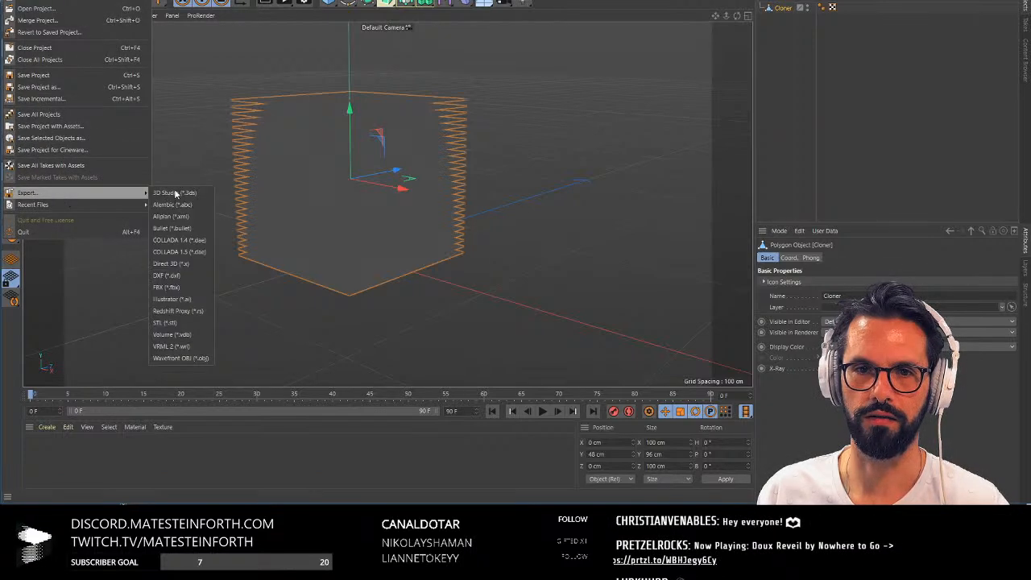
{"action": "left_click", "coordinate": [180, 288]}
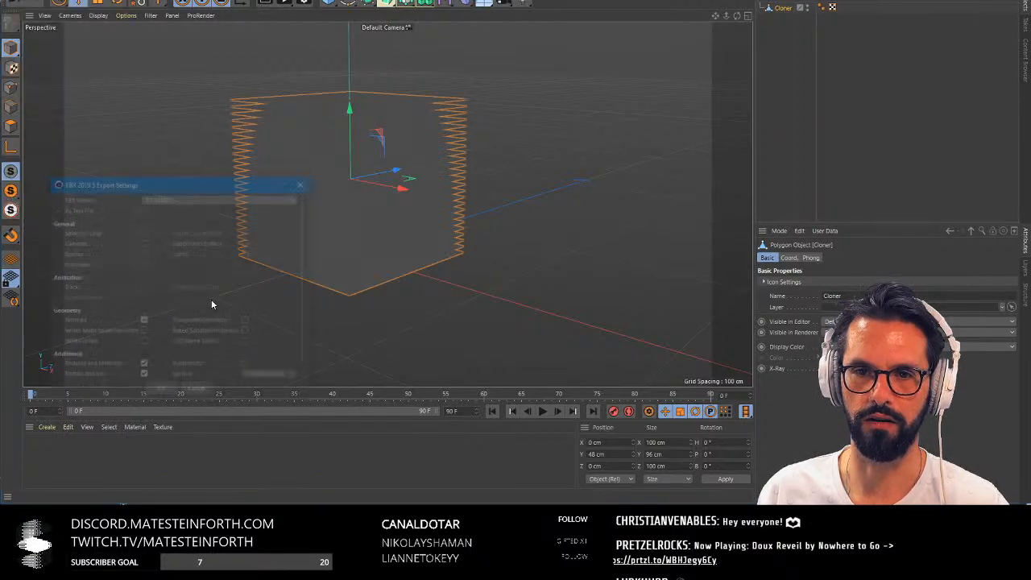
{"action": "left_click", "coordinate": [162, 391]}
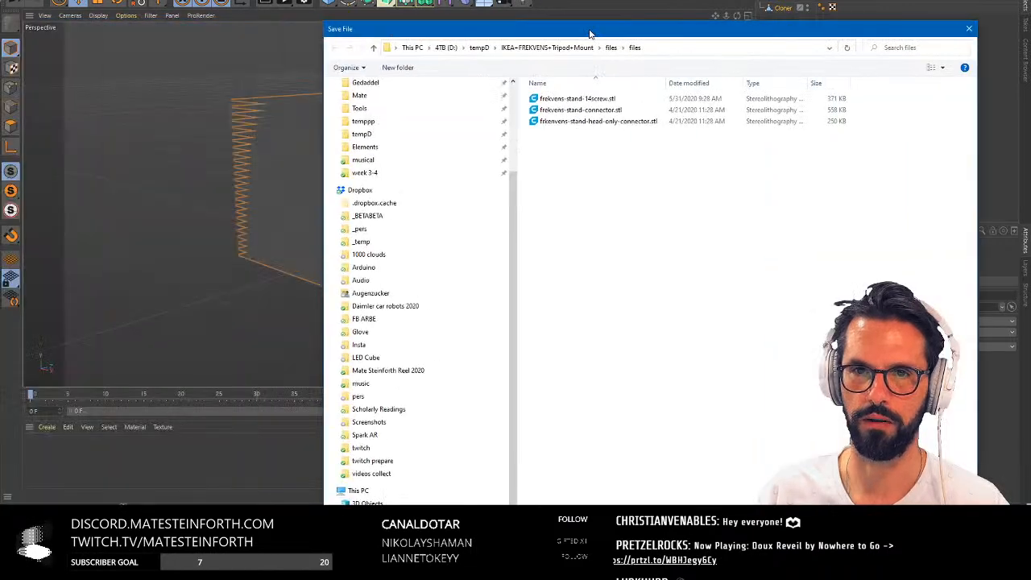
{"action": "left_click", "coordinate": [385, 449]}
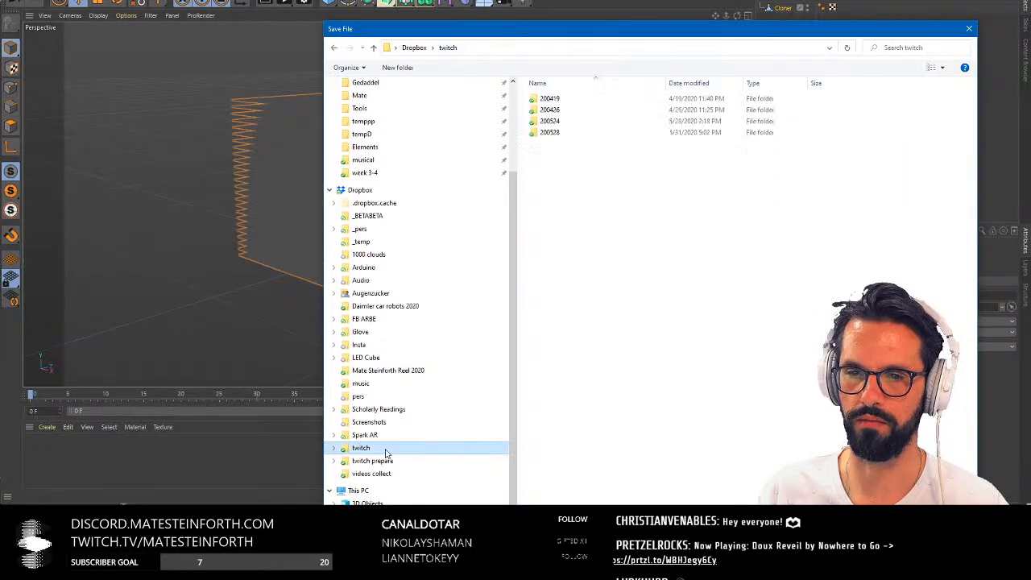
{"action": "double_click", "coordinate": [550, 132]}
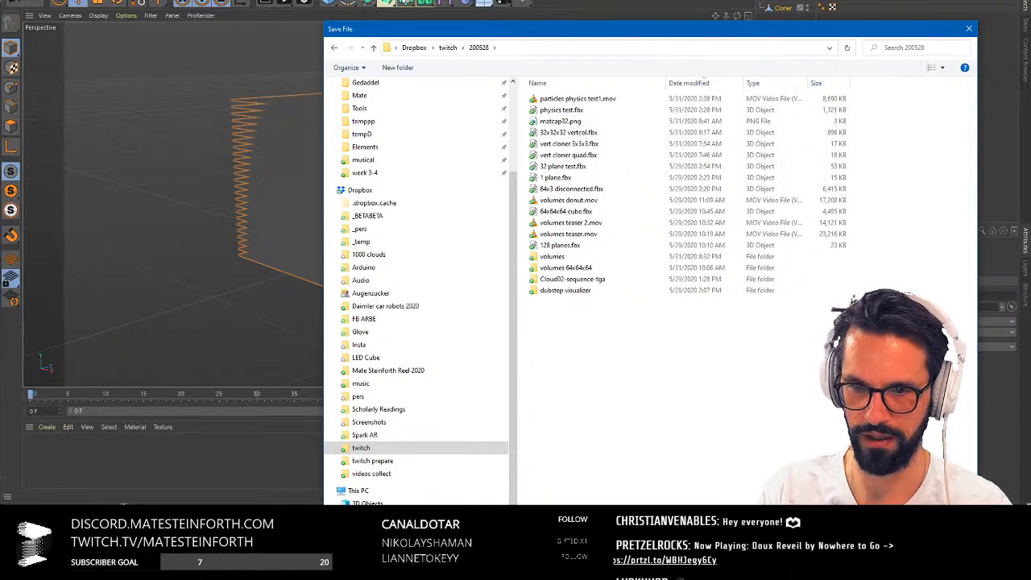
{"action": "key", "text": "Return"}
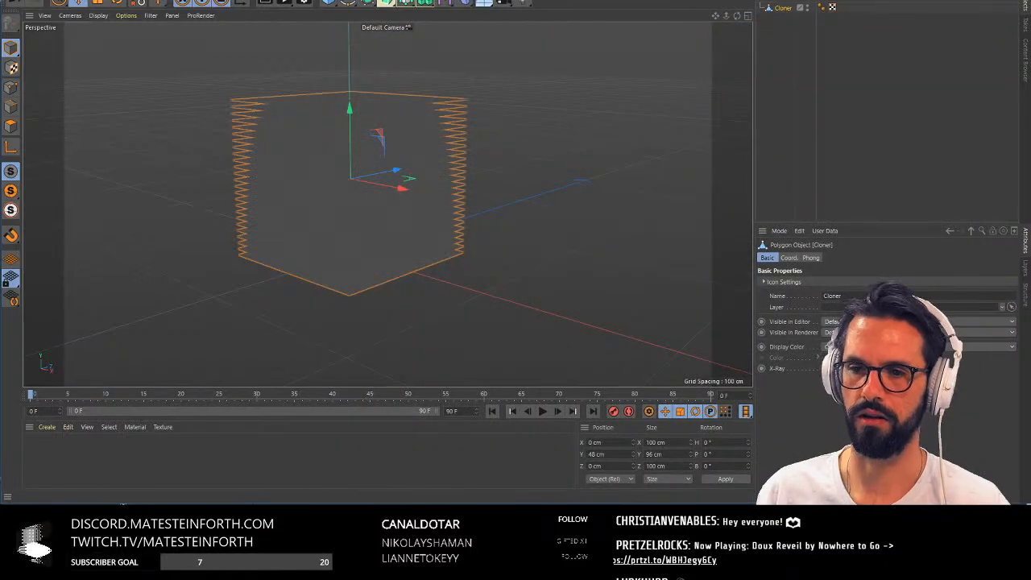
Switch to Spark AR and import the 25 planes FBX from the twitch/200528 folder into the project's assets
{"action": "key", "text": "alt+Tab"}
{"action": "left_click", "coordinate": [227, 512]}
{"action": "left_click", "coordinate": [272, 358]}
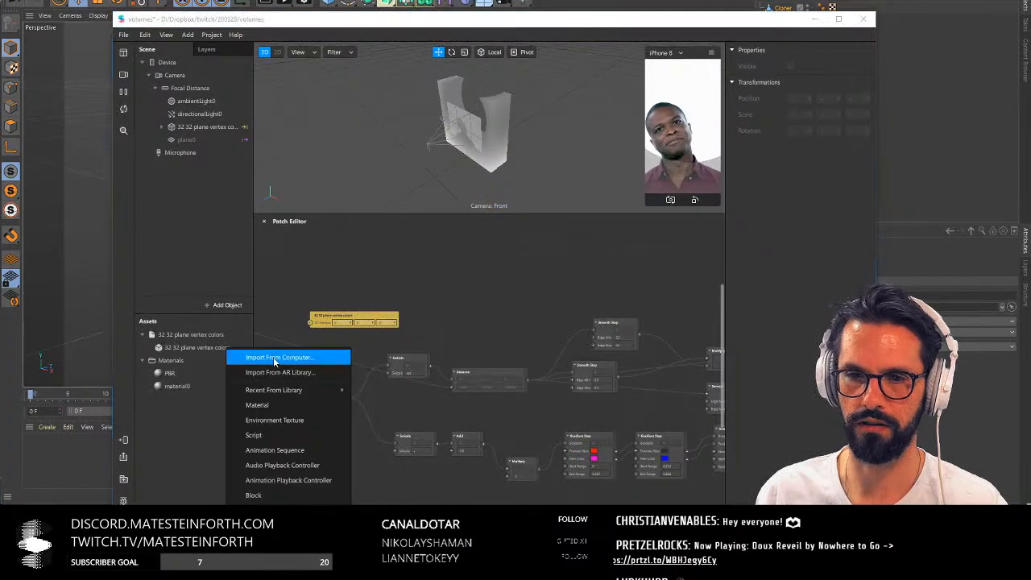
{"action": "left_click", "coordinate": [272, 357]}
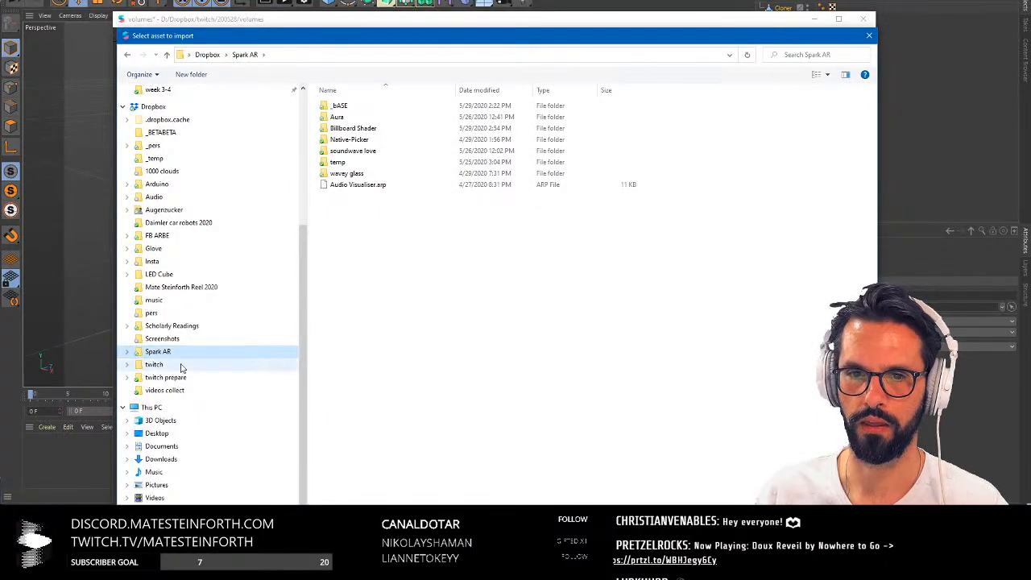
{"action": "left_click", "coordinate": [153, 364]}
{"action": "double_click", "coordinate": [359, 140]}
{"action": "double_click", "coordinate": [346, 106]}
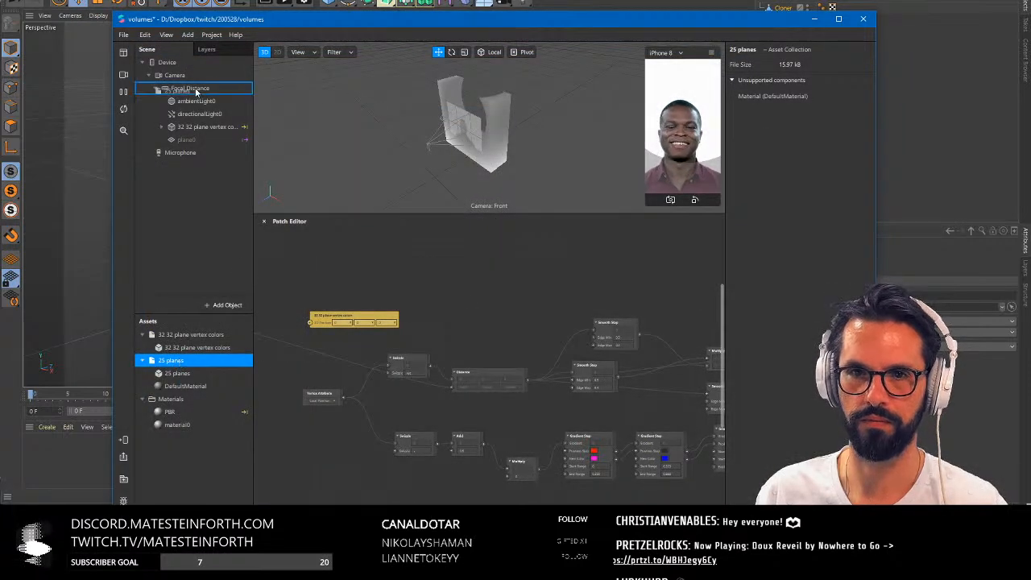
{"action": "left_click_drag", "start_coordinate": [196, 92], "coordinate": [193, 91]}
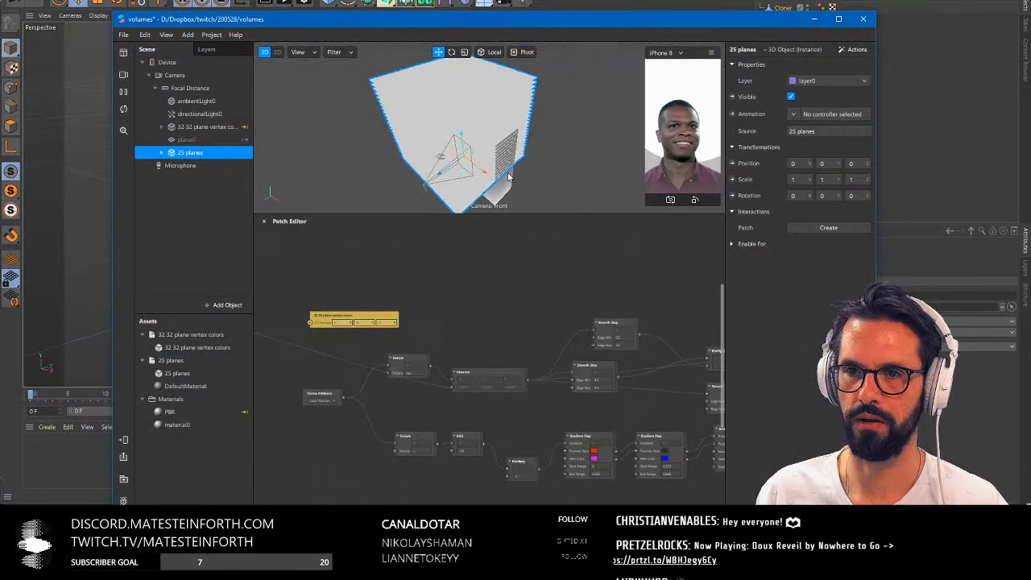
{"action": "left_click", "coordinate": [194, 165]}
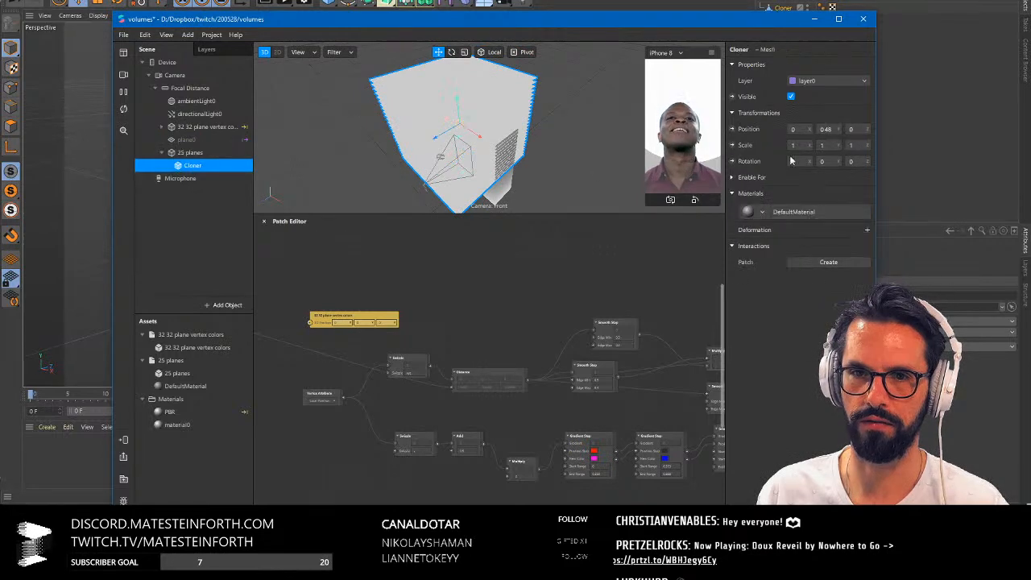
{"action": "left_click", "coordinate": [763, 214]}
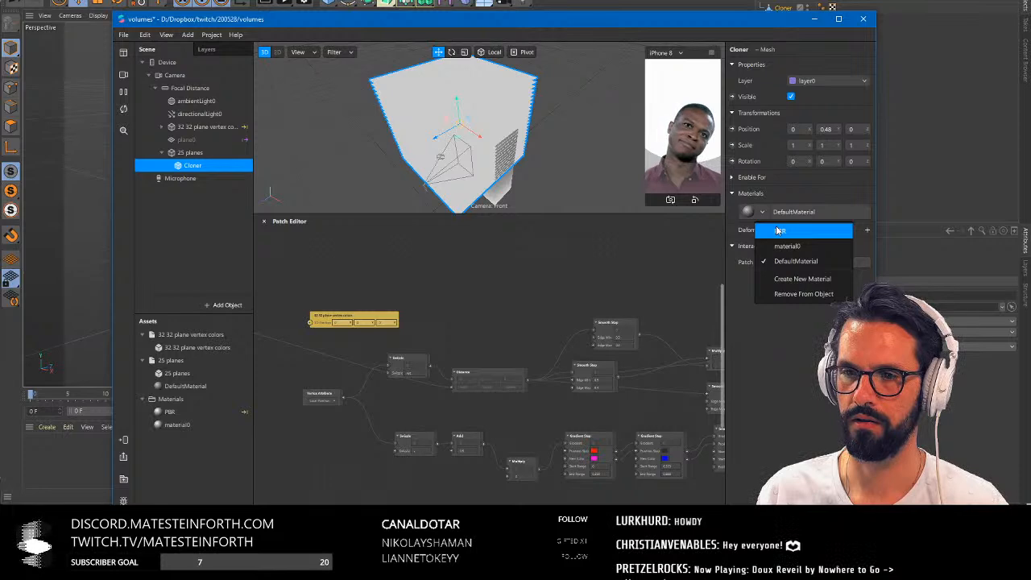
{"action": "left_click", "coordinate": [588, 258]}
Close the volumes project without saving its changes and switch to the other open project containing the plane stack
{"action": "left_click", "coordinate": [863, 19]}
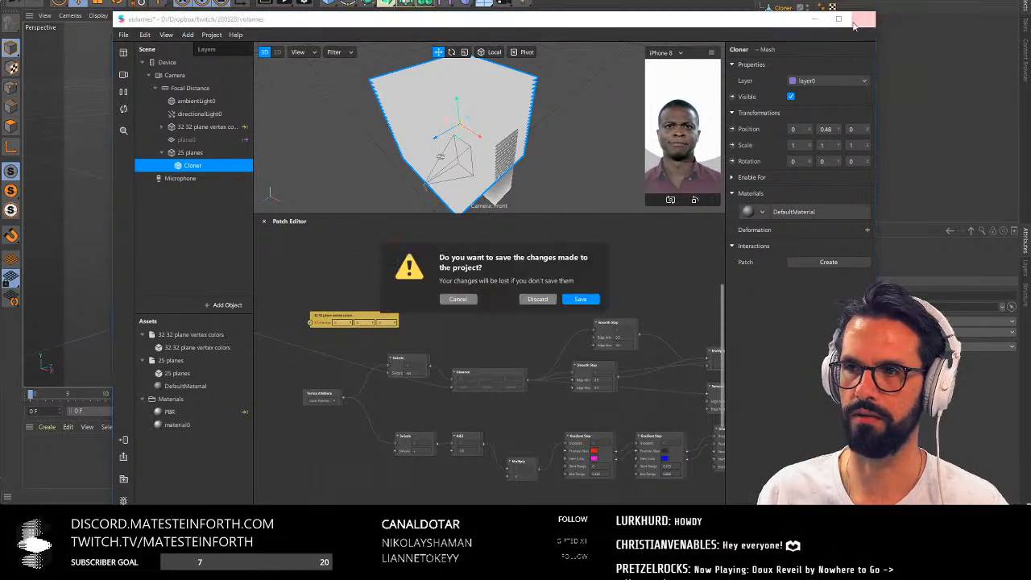
{"action": "left_click", "coordinate": [535, 299]}
{"action": "left_click_drag", "start_coordinate": [256, 0], "coordinate": [302, 287]}
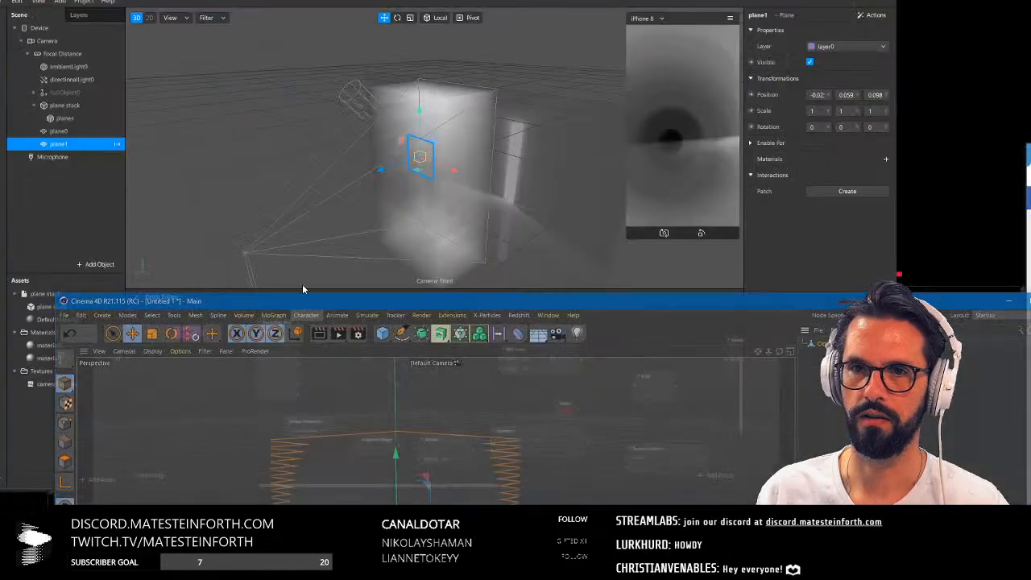
{"action": "left_click", "coordinate": [232, 86]}
Import 25 planes.fbx from the 200528 folder and place the 25 planes object under Focal Distance in the scene
{"action": "left_click", "coordinate": [99, 481]}
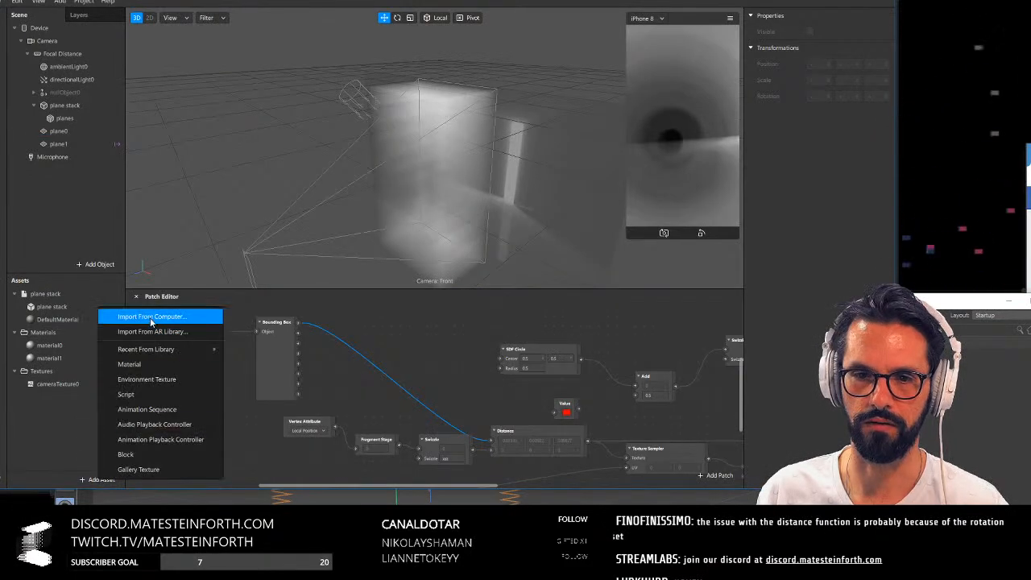
{"action": "left_click", "coordinate": [153, 318]}
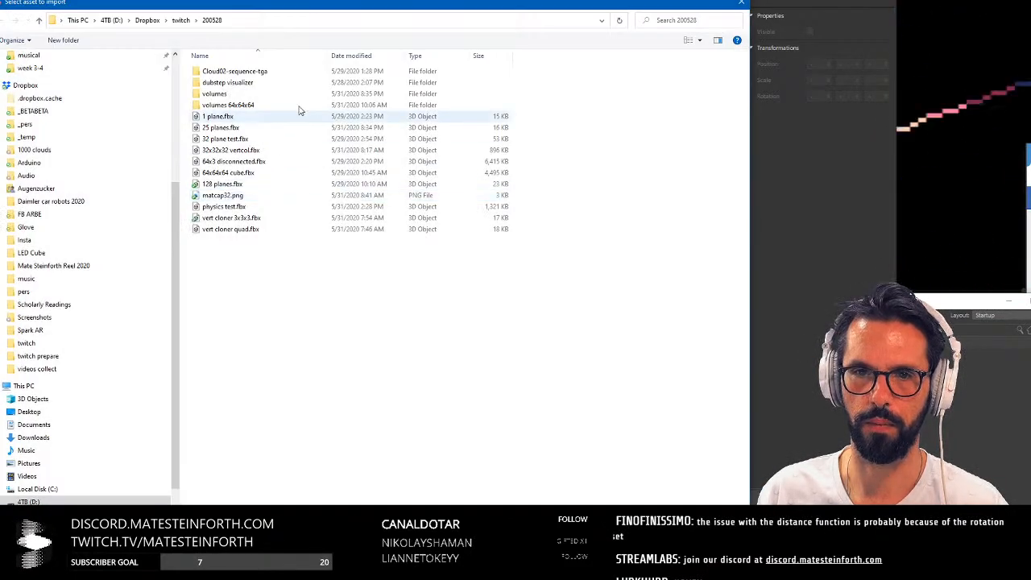
{"action": "double_click", "coordinate": [230, 131]}
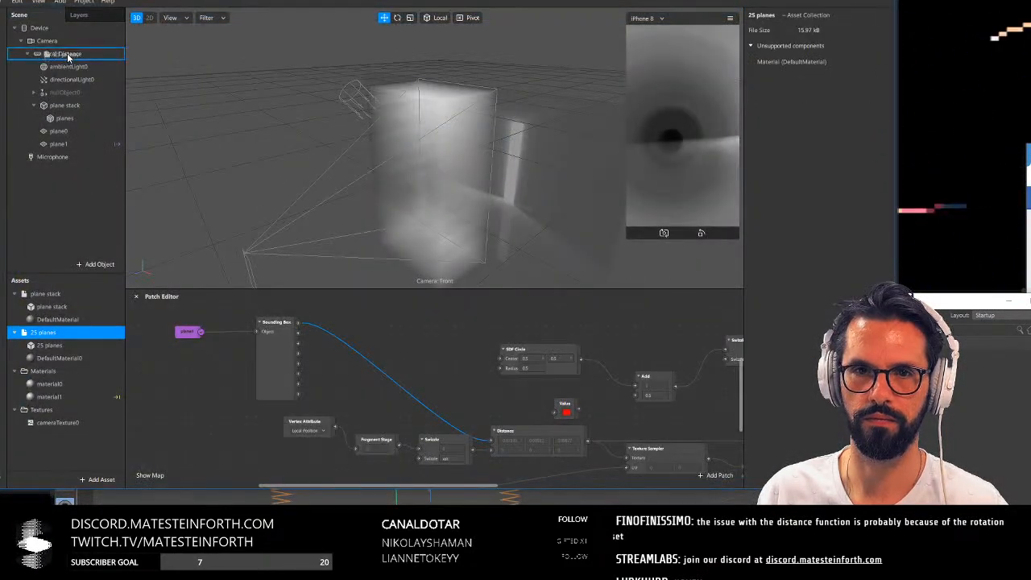
{"action": "left_click_drag", "start_coordinate": [67, 54], "coordinate": [67, 54]}
{"action": "scroll", "coordinate": [414, 184], "scroll_direction": "down", "scroll_amount": 5}
{"action": "left_click_drag", "start_coordinate": [414, 175], "coordinate": [427, 203], "text": "alt"}
{"action": "middle_click_drag", "start_coordinate": [458, 137], "coordinate": [437, 183], "text": "alt"}
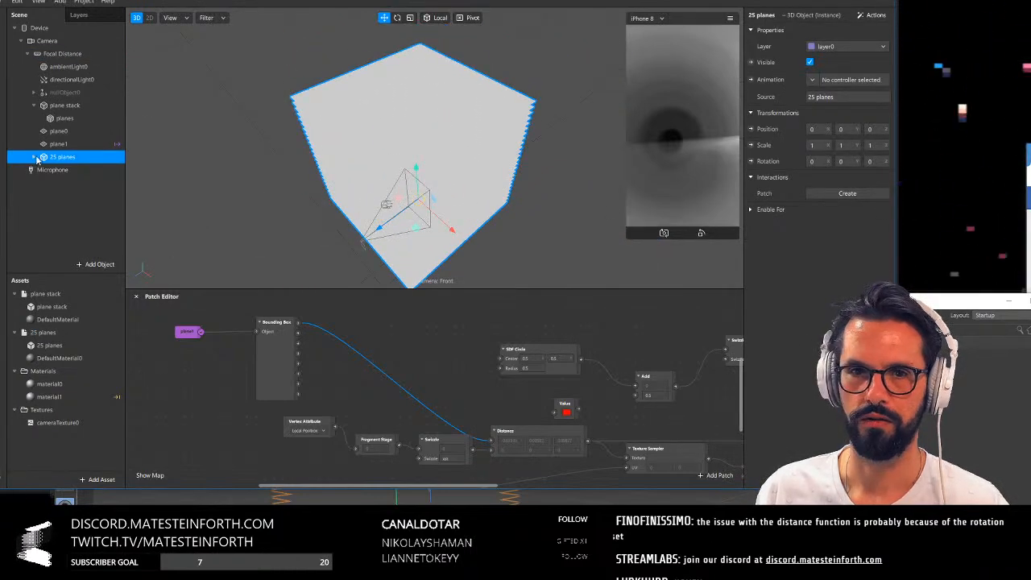
Assign material1 to the Cloner mesh inside 25 planes, keeping the mesh at its original position
{"action": "left_click", "coordinate": [34, 157]}
{"action": "left_click", "coordinate": [64, 169]}
{"action": "left_click", "coordinate": [783, 178]}
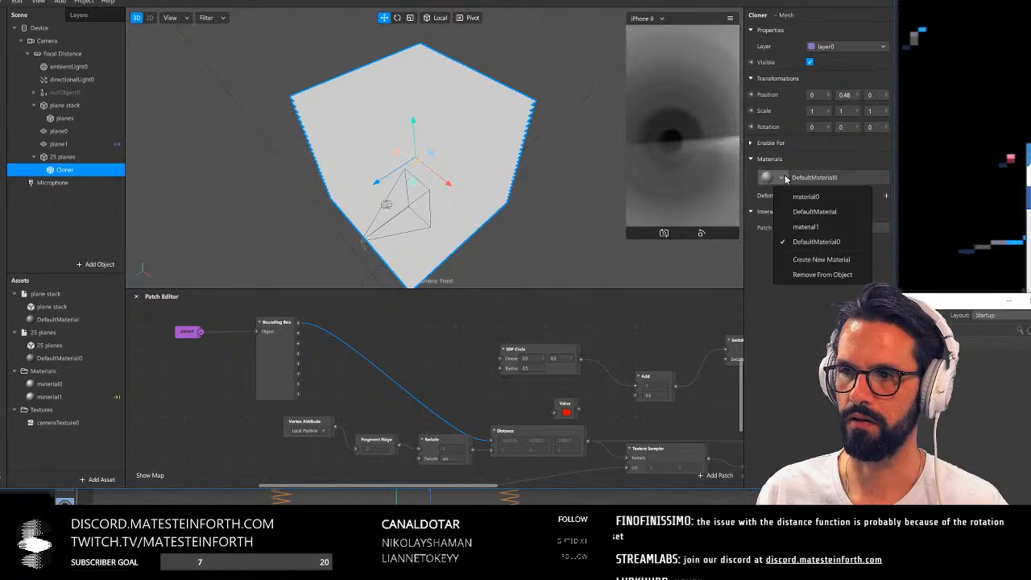
{"action": "left_click", "coordinate": [806, 227]}
{"action": "scroll", "coordinate": [449, 204], "scroll_direction": "up", "scroll_amount": 3}
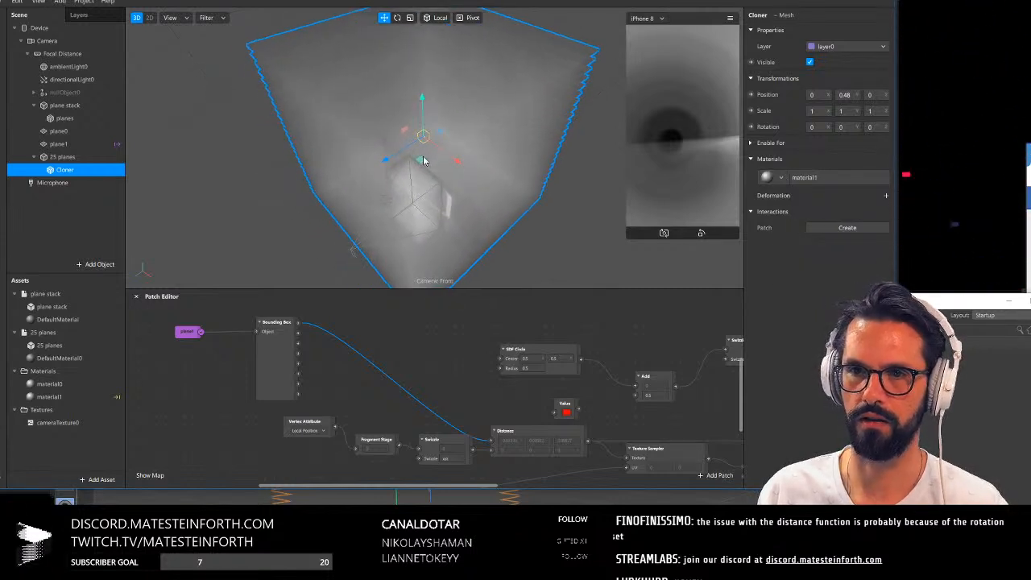
{"action": "left_click_drag", "start_coordinate": [423, 164], "coordinate": [428, 164]}
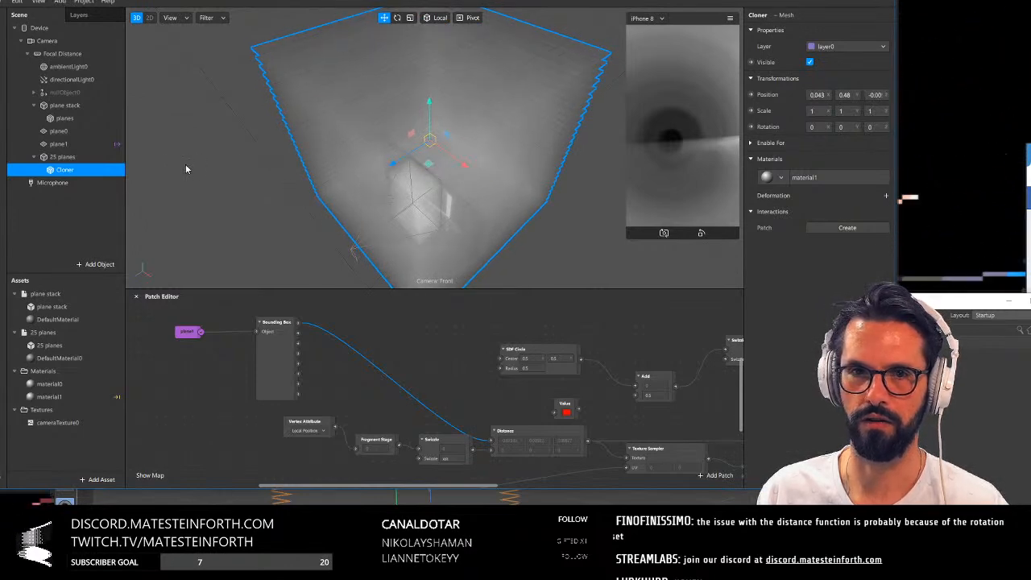
{"action": "key", "text": "ctrl+z"}
Move plane1 within the plane volume to about X -0.10 and Z -0.07
{"action": "left_click", "coordinate": [66, 147]}
{"action": "left_click_drag", "start_coordinate": [407, 227], "coordinate": [420, 199]}
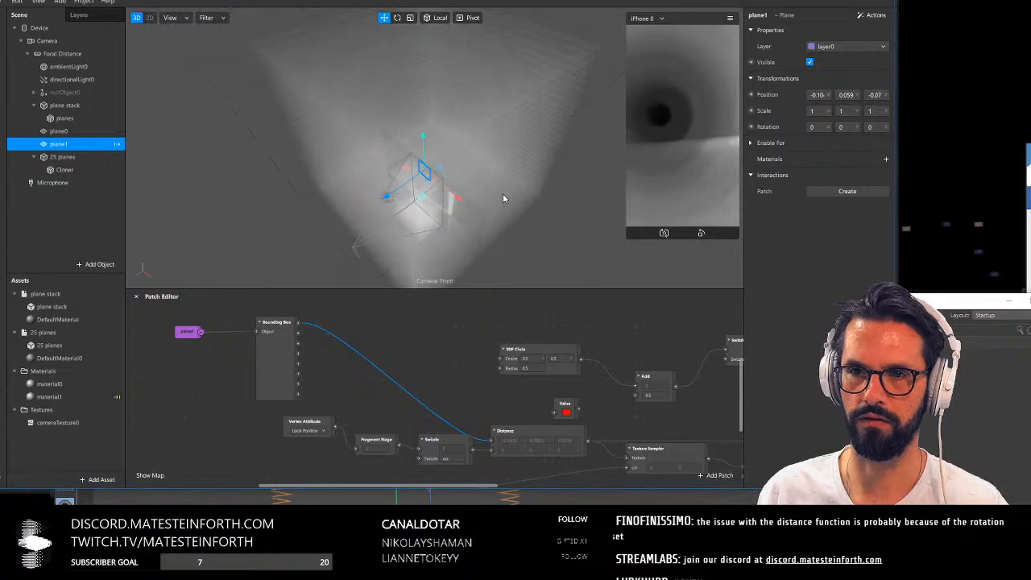
{"action": "middle_click_drag", "start_coordinate": [503, 193], "coordinate": [522, 173]}
{"action": "scroll", "coordinate": [510, 159], "scroll_direction": "up", "scroll_amount": 4}
{"action": "scroll", "coordinate": [500, 153], "scroll_direction": "down", "scroll_amount": 5}
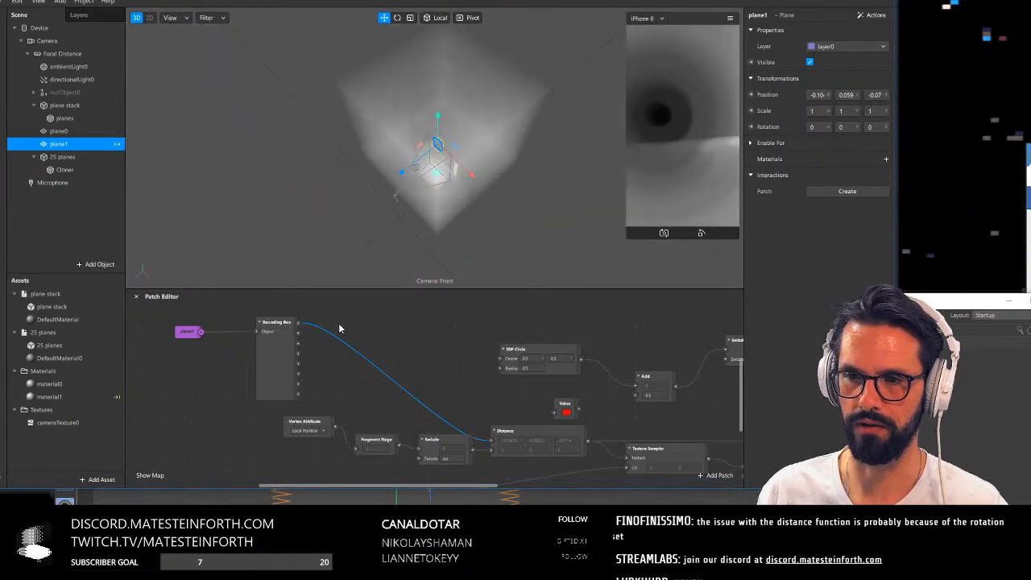
Set material1's blend mode to Replace and expand its Alpha Test settings
{"action": "scroll", "coordinate": [341, 354], "scroll_direction": "down", "scroll_amount": 3}
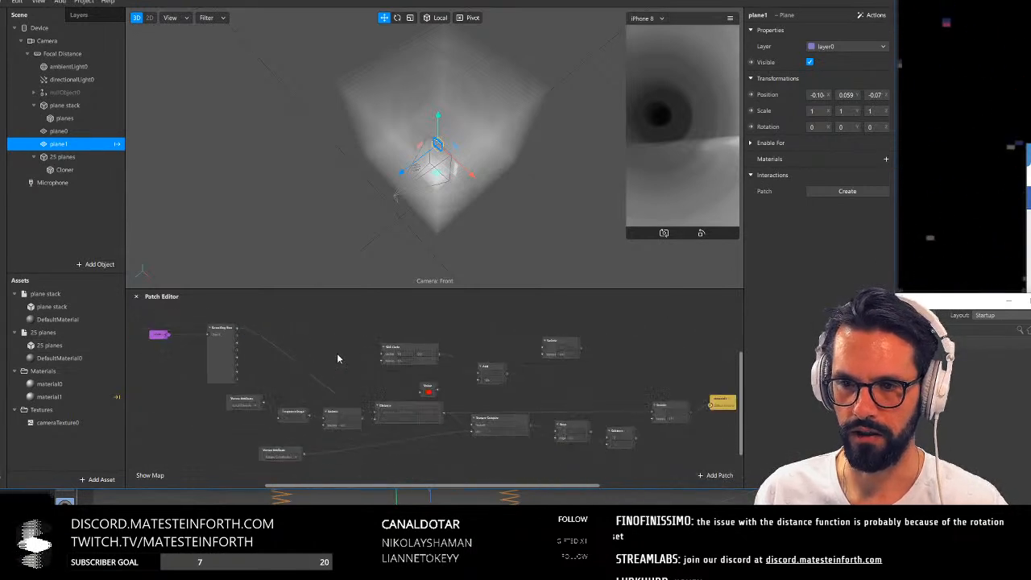
{"action": "scroll", "coordinate": [339, 358], "scroll_direction": "down", "scroll_amount": 2}
{"action": "scroll", "coordinate": [519, 378], "scroll_direction": "up", "scroll_amount": 3}
{"action": "middle_click_drag", "start_coordinate": [519, 377], "coordinate": [504, 368]}
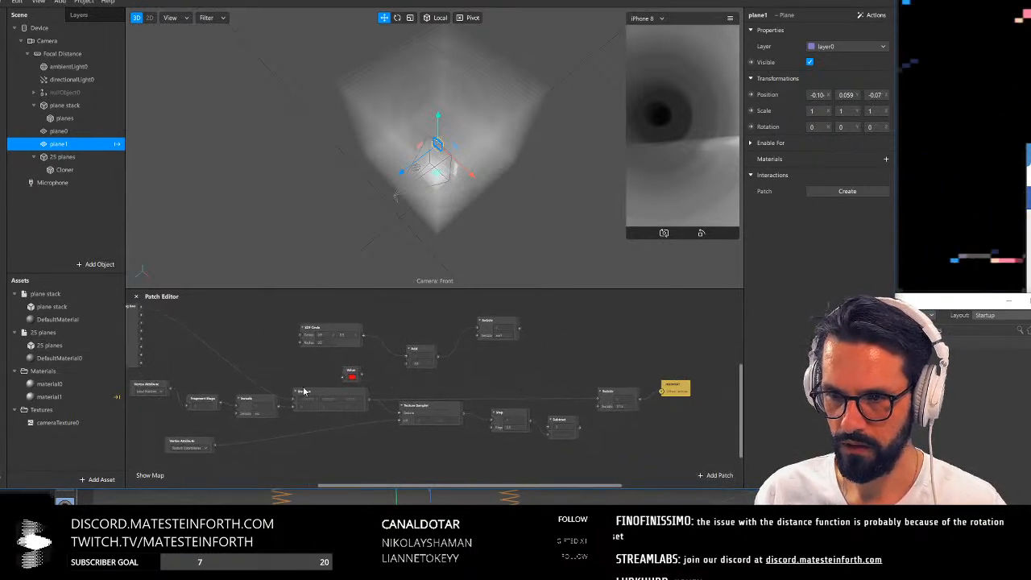
{"action": "left_click", "coordinate": [65, 396]}
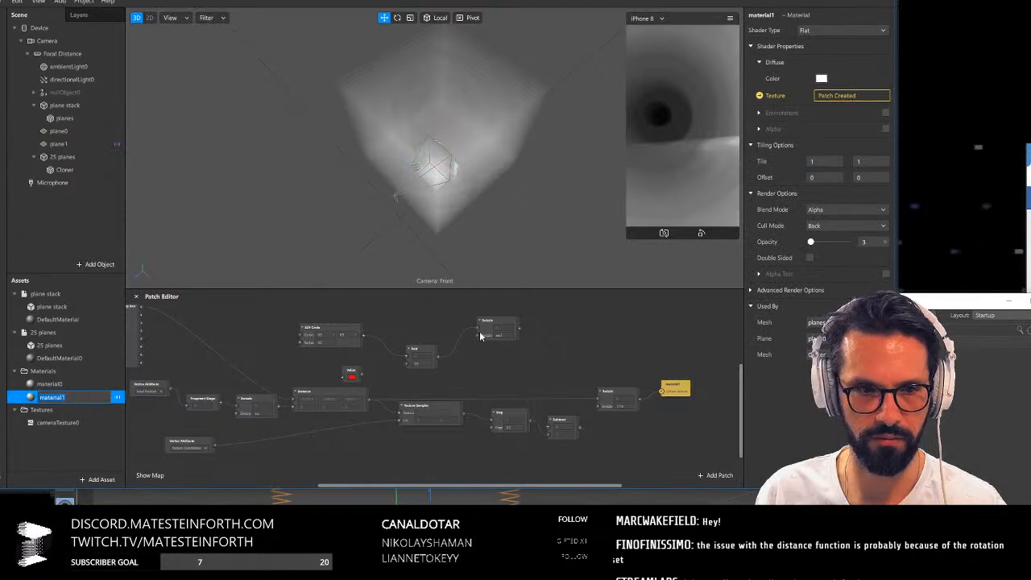
{"action": "left_click", "coordinate": [839, 209]}
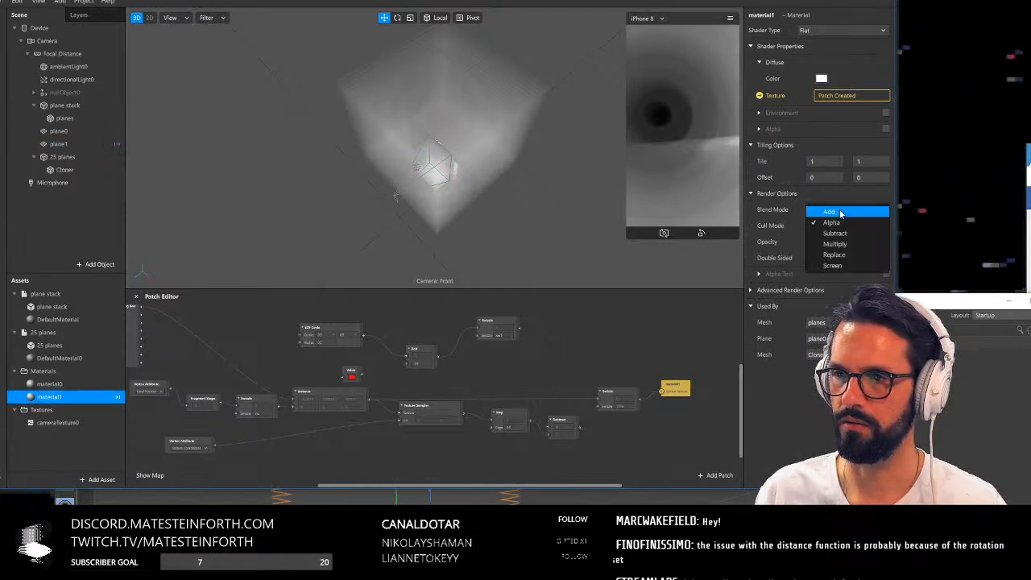
{"action": "left_click", "coordinate": [846, 255]}
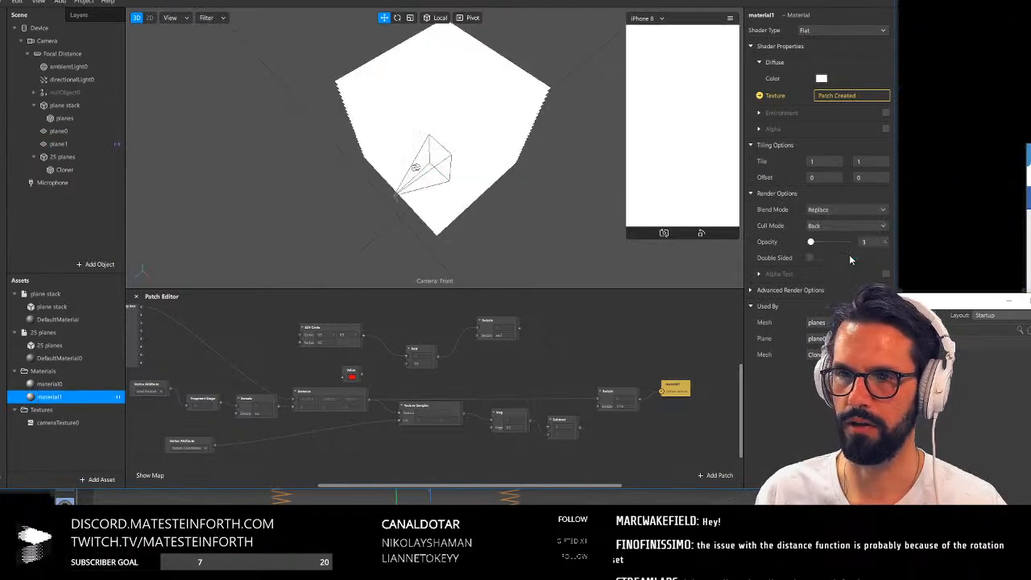
{"action": "left_click", "coordinate": [759, 274]}
Raise plane1 vertically to about Y 0.328
{"action": "scroll", "coordinate": [649, 368], "scroll_direction": "up", "scroll_amount": 2}
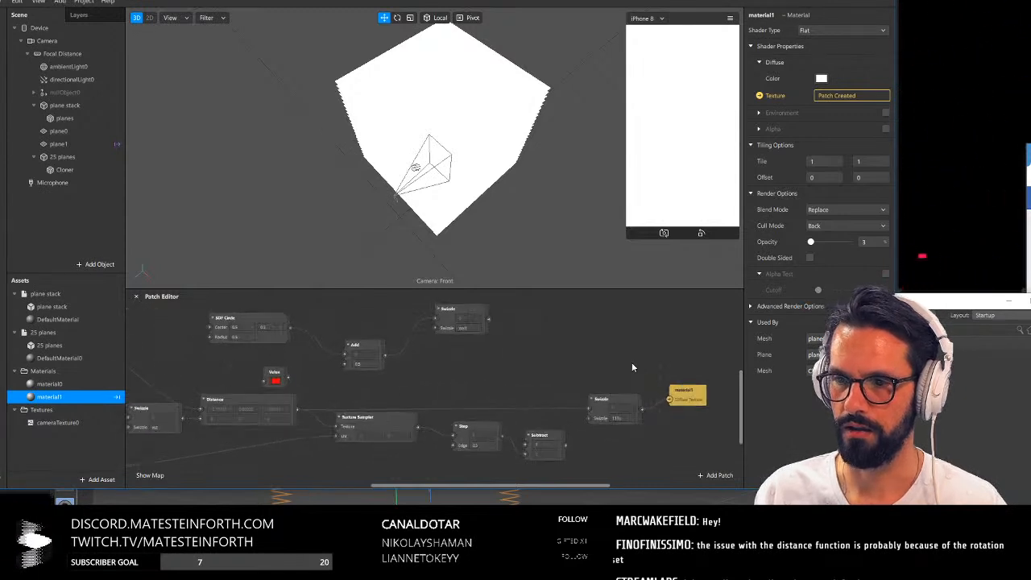
{"action": "middle_click_drag", "start_coordinate": [629, 364], "coordinate": [618, 356]}
{"action": "left_click", "coordinate": [58, 145]}
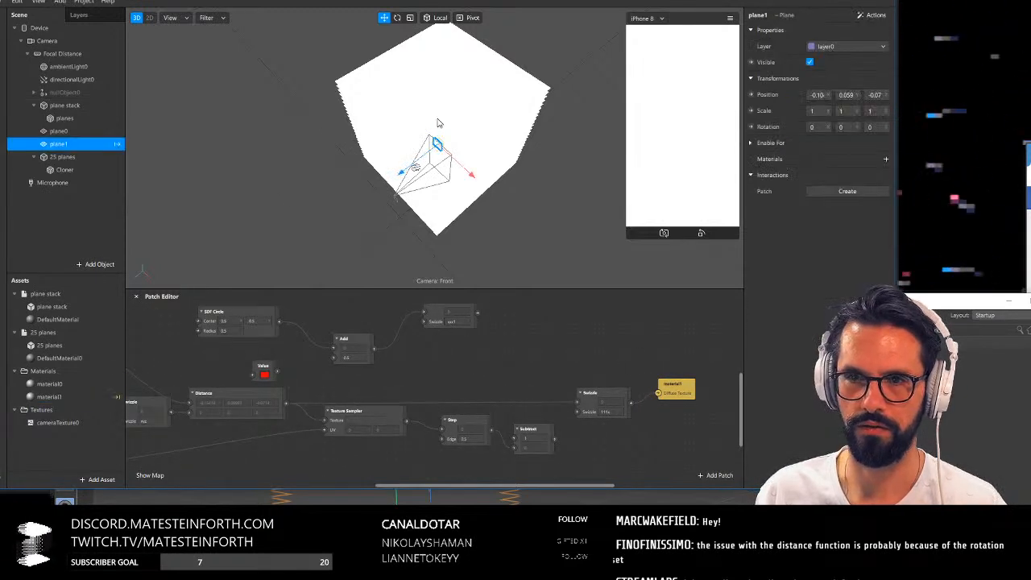
{"action": "left_click_drag", "start_coordinate": [438, 119], "coordinate": [445, 81]}
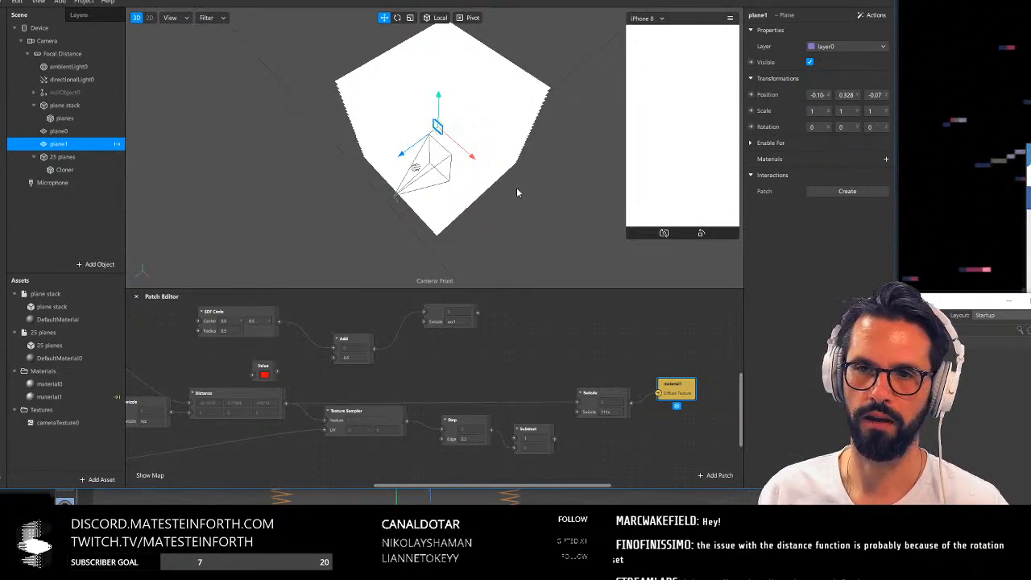
{"action": "left_click_drag", "start_coordinate": [508, 185], "coordinate": [494, 220]}
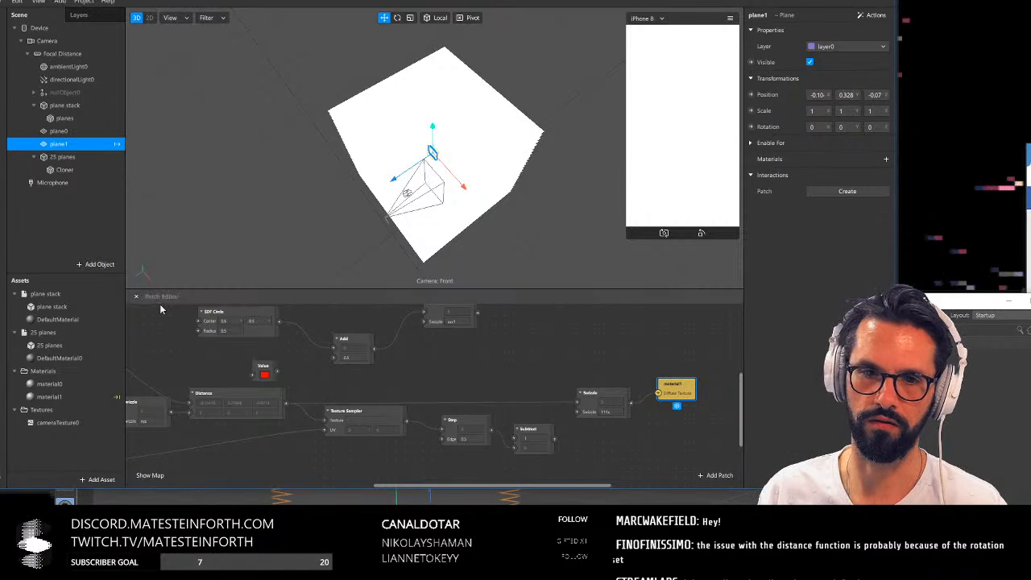
Enable Alpha Test on material1 and set its cutoff to 2
{"action": "left_click", "coordinate": [61, 396]}
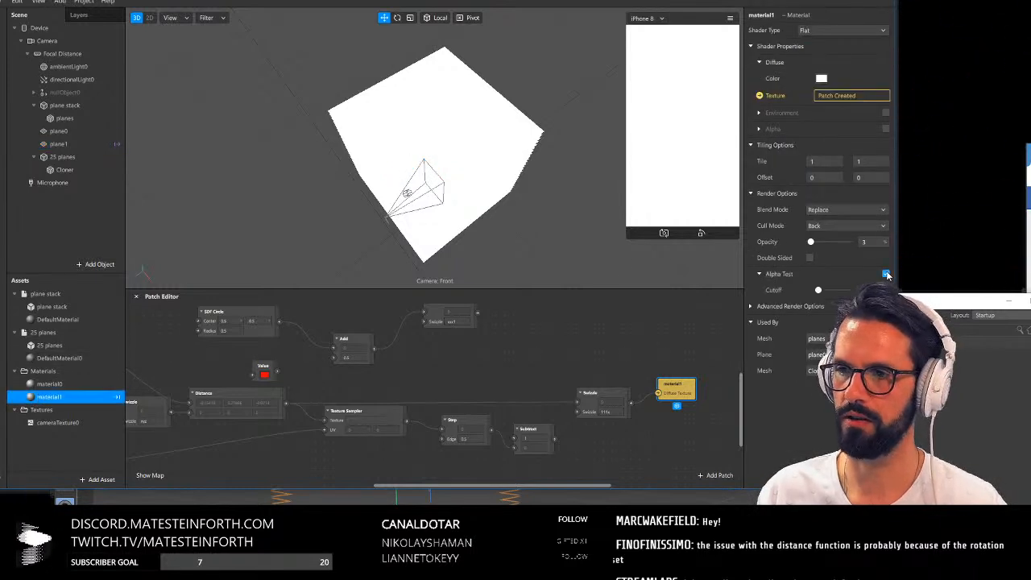
{"action": "left_click_drag", "start_coordinate": [819, 292], "coordinate": [819, 291]}
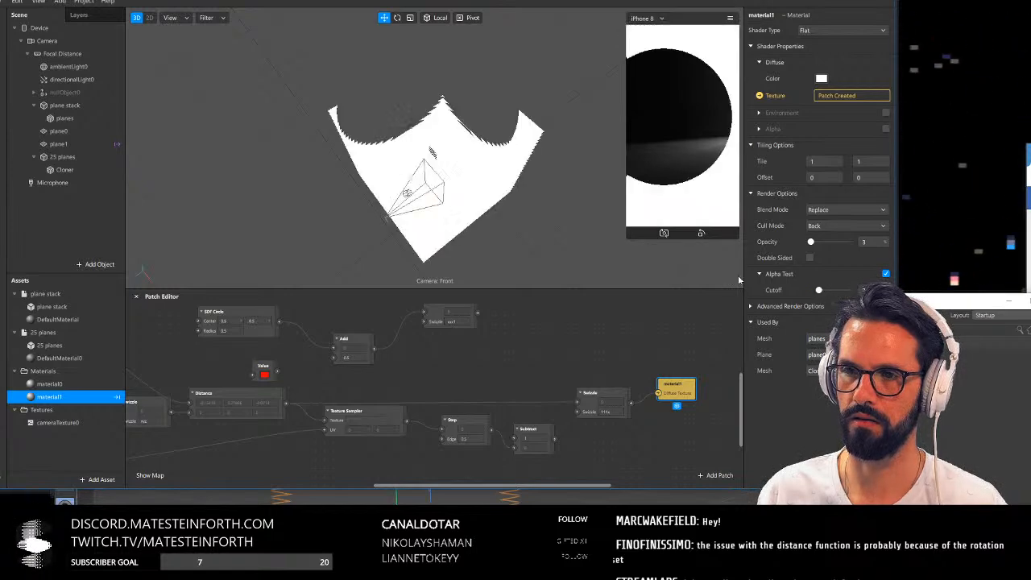
{"action": "left_click_drag", "start_coordinate": [499, 121], "coordinate": [384, 122]}
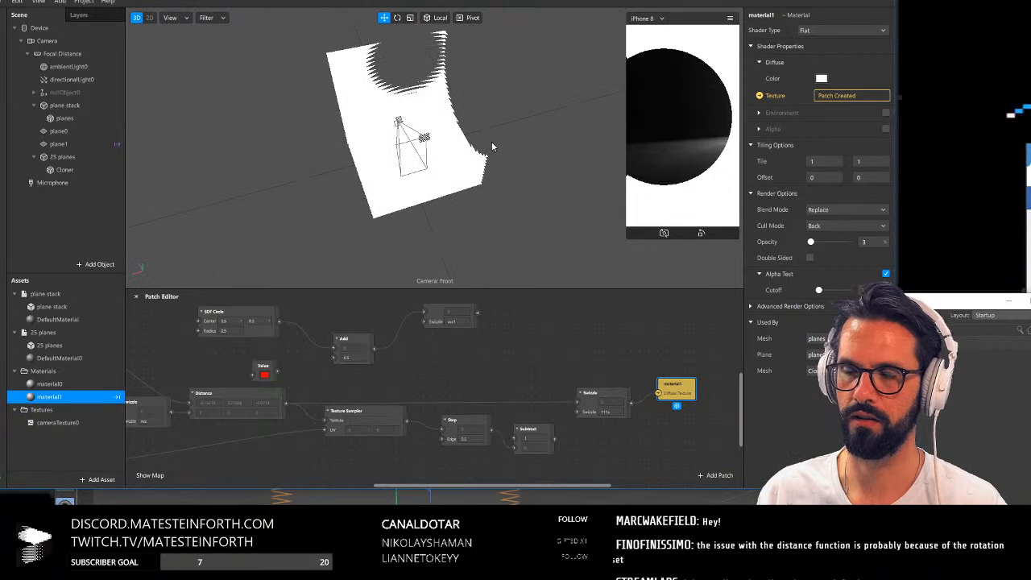
{"action": "left_click_drag", "start_coordinate": [493, 146], "coordinate": [465, 166]}
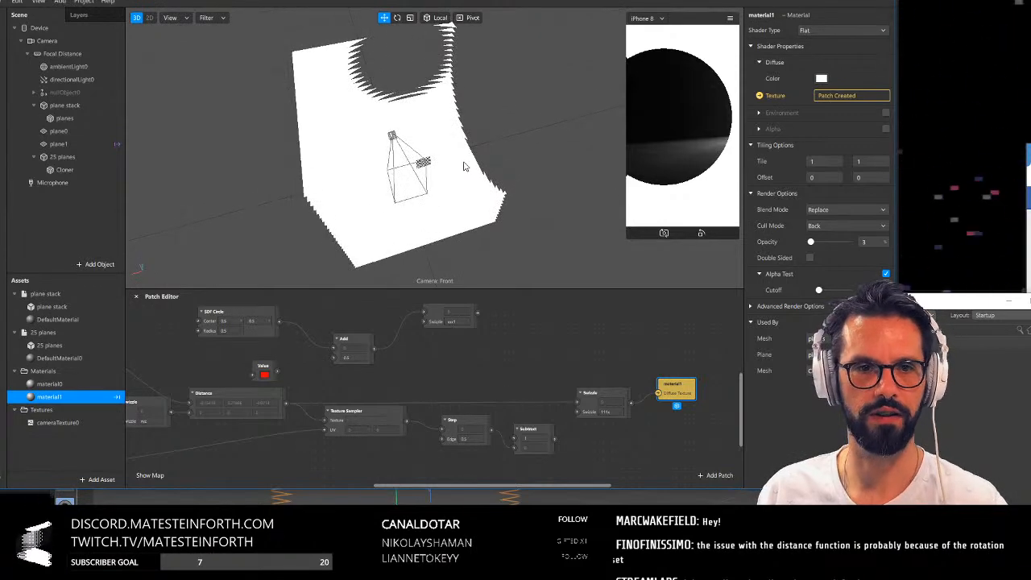
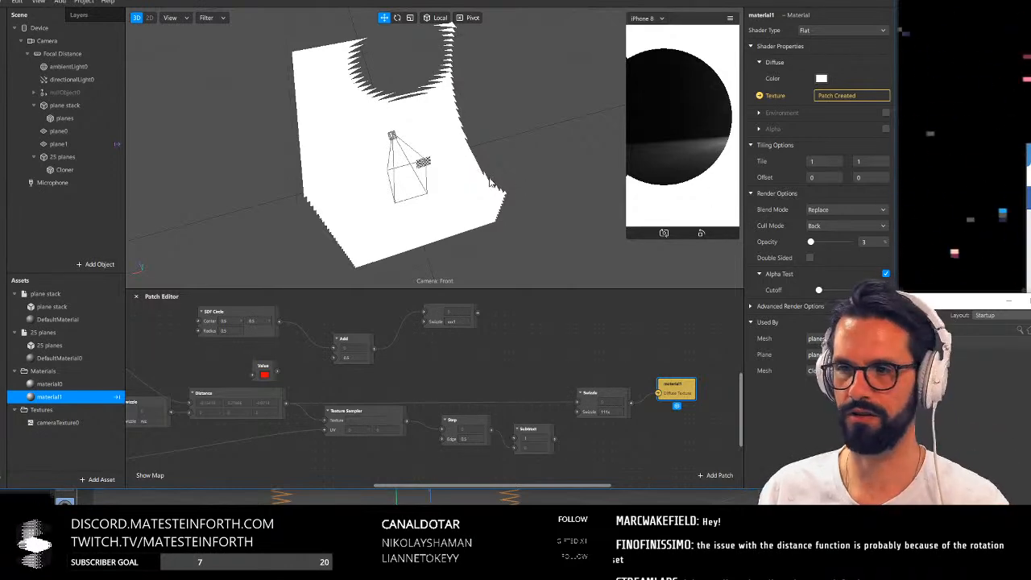
Add a Subtract patch with first value 1, feeding Distance into its second input and its output into the 111x Swizzle before material1
{"action": "left_click", "coordinate": [496, 355]}
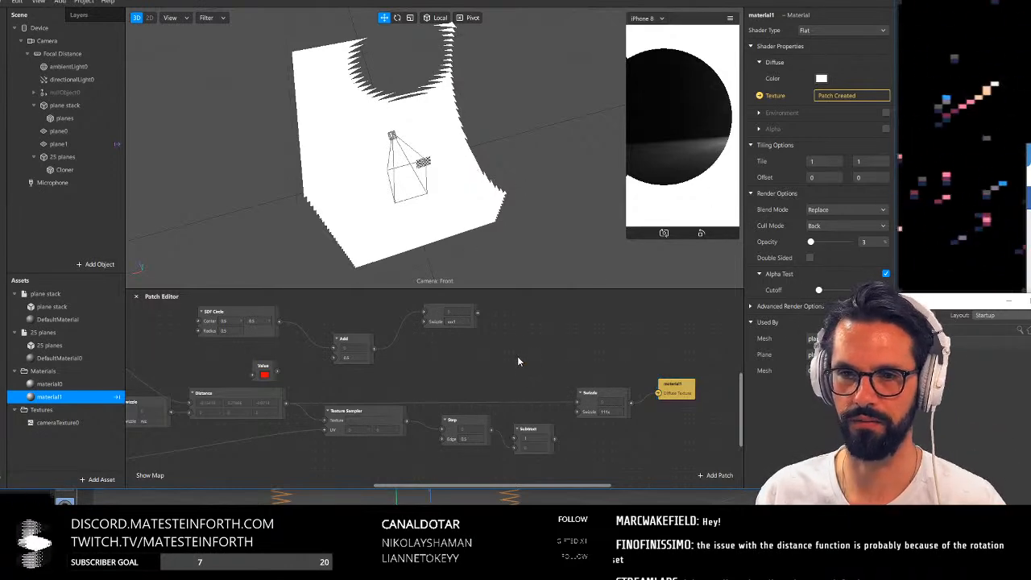
{"action": "left_click_drag", "start_coordinate": [444, 177], "coordinate": [578, 257], "text": "alt"}
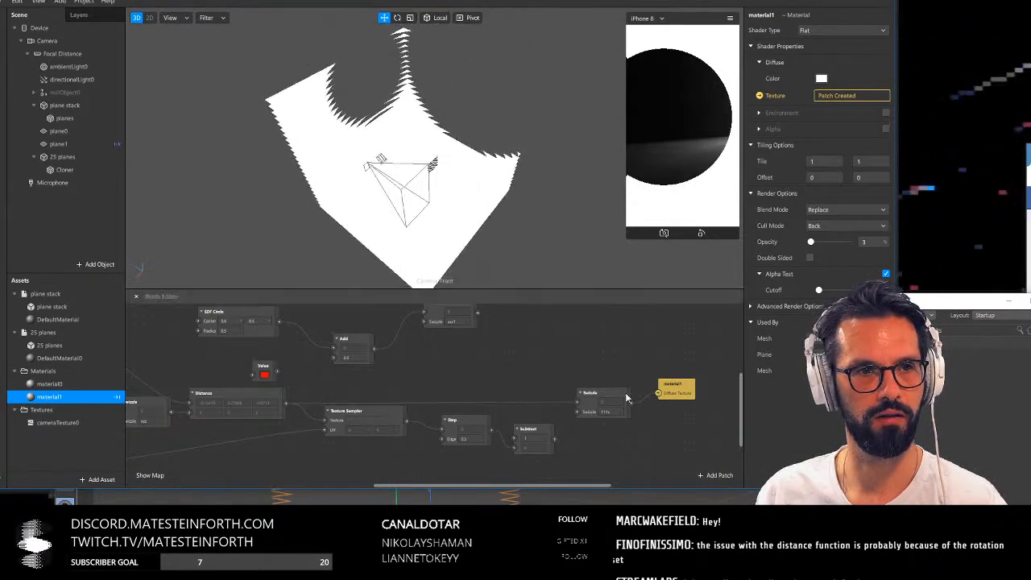
{"action": "double_click", "coordinate": [509, 360]}
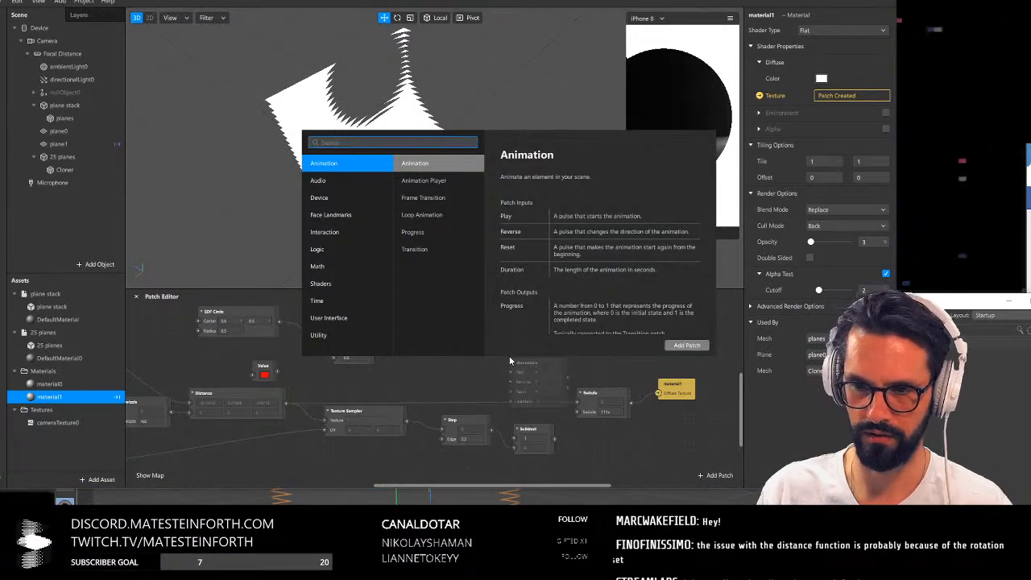
{"action": "type", "text": "subtract"}
{"action": "key", "text": "Return"}
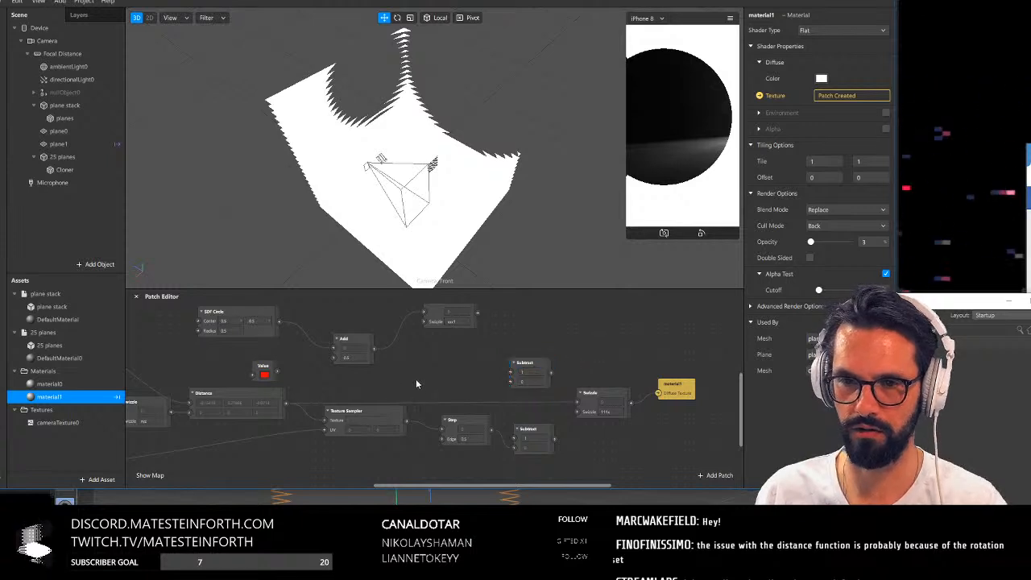
{"action": "scroll", "coordinate": [362, 391], "scroll_direction": "left", "scroll_amount": 2}
{"action": "left_click_drag", "start_coordinate": [335, 401], "coordinate": [597, 373]}
{"action": "left_click_drag", "start_coordinate": [624, 405], "coordinate": [623, 405]}
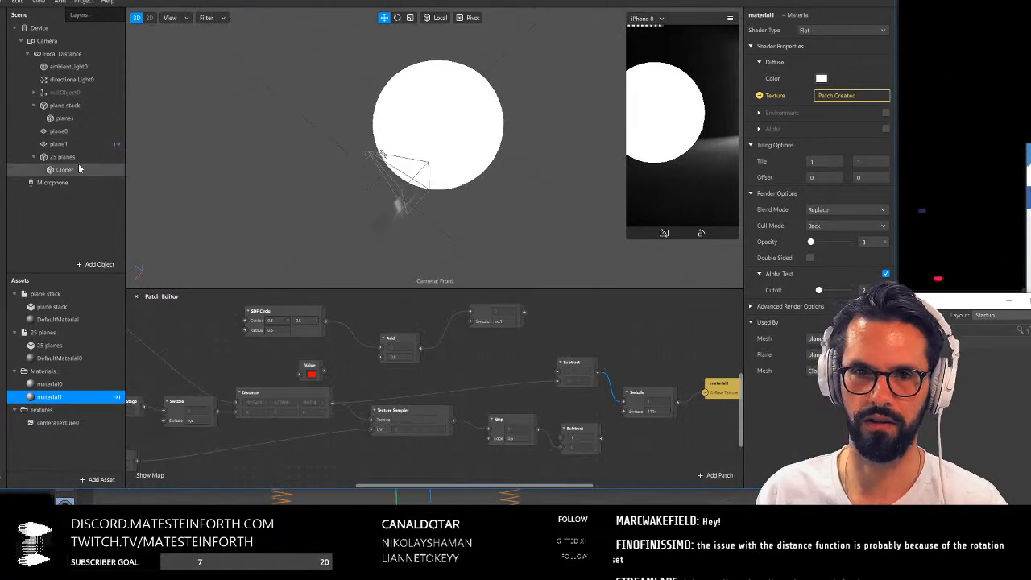
Move plane1 to about X 0.144 and Y 0.179
{"action": "left_click", "coordinate": [58, 144]}
{"action": "left_click_drag", "start_coordinate": [409, 171], "coordinate": [367, 180]}
{"action": "left_click_drag", "start_coordinate": [448, 190], "coordinate": [515, 211], "text": "alt"}
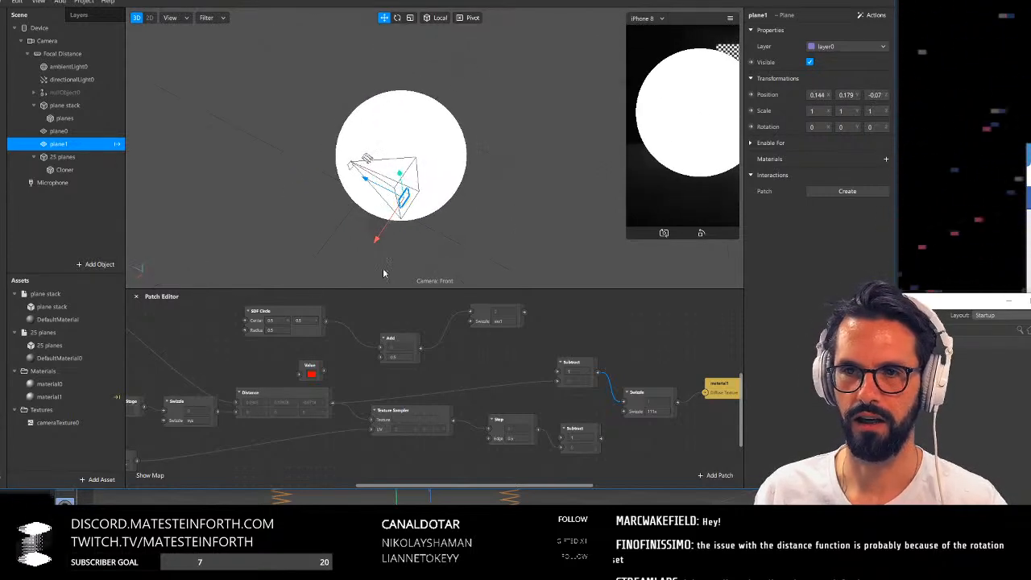
Set the shader type of DefaultMaterial0 to Standard
{"action": "left_click", "coordinate": [59, 359]}
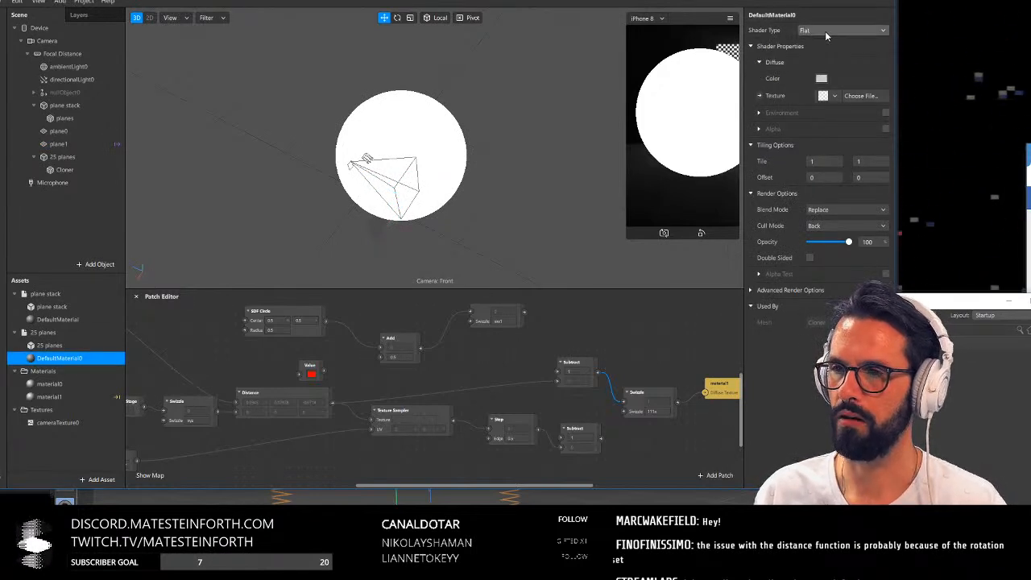
{"action": "left_click", "coordinate": [830, 31]}
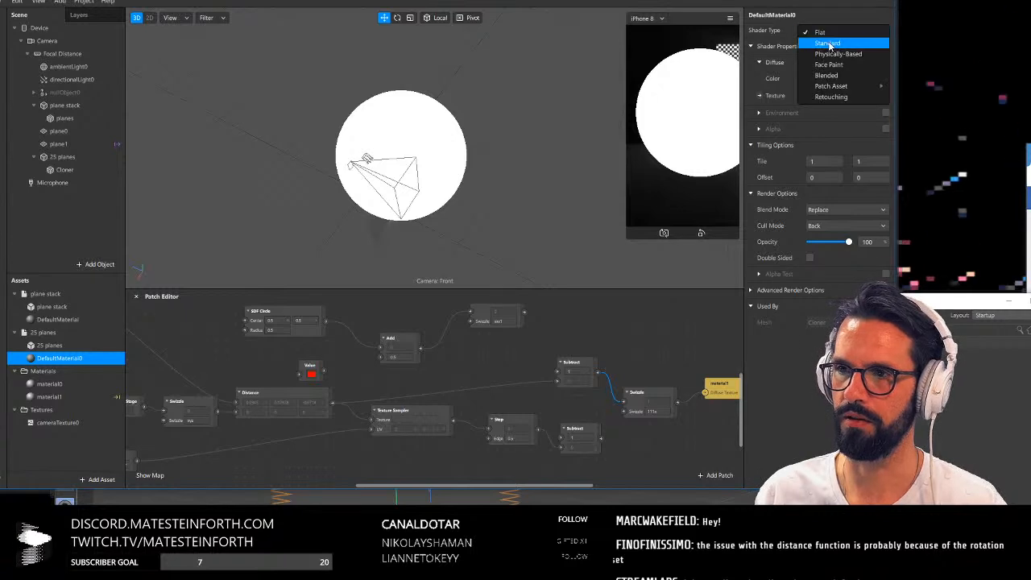
{"action": "left_click", "coordinate": [829, 43]}
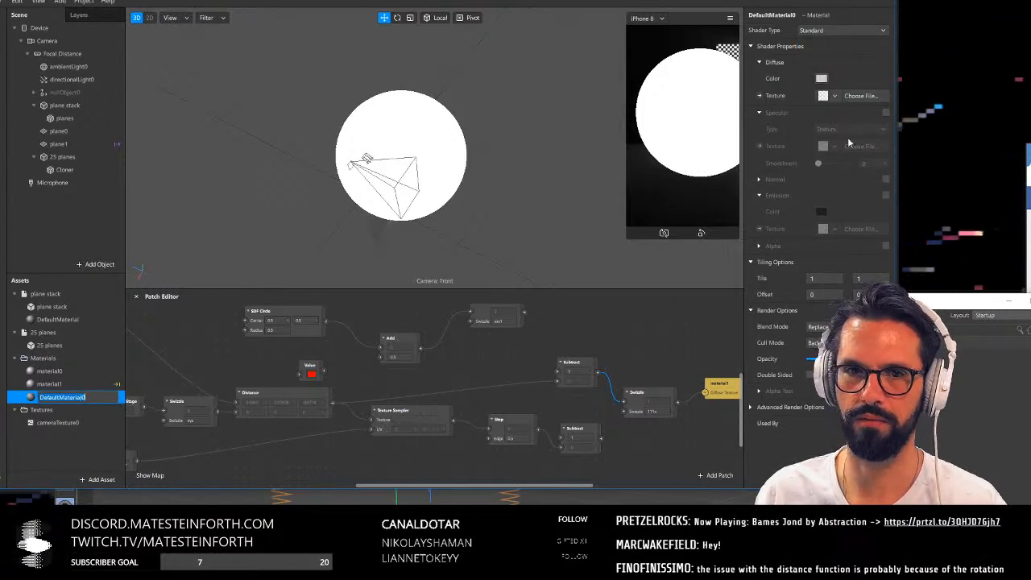
{"action": "left_click", "coordinate": [822, 78]}
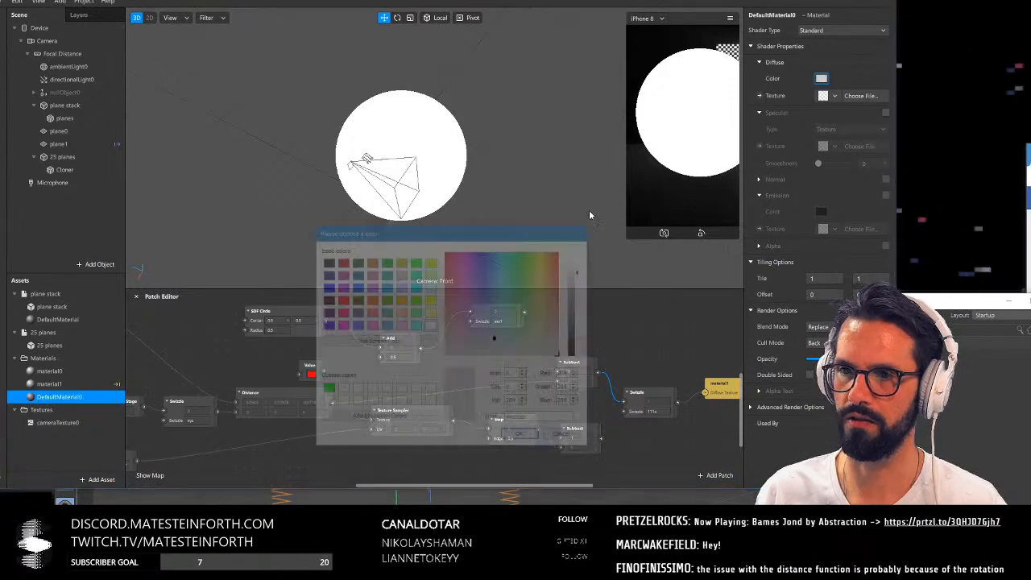
{"action": "key", "text": "Escape"}
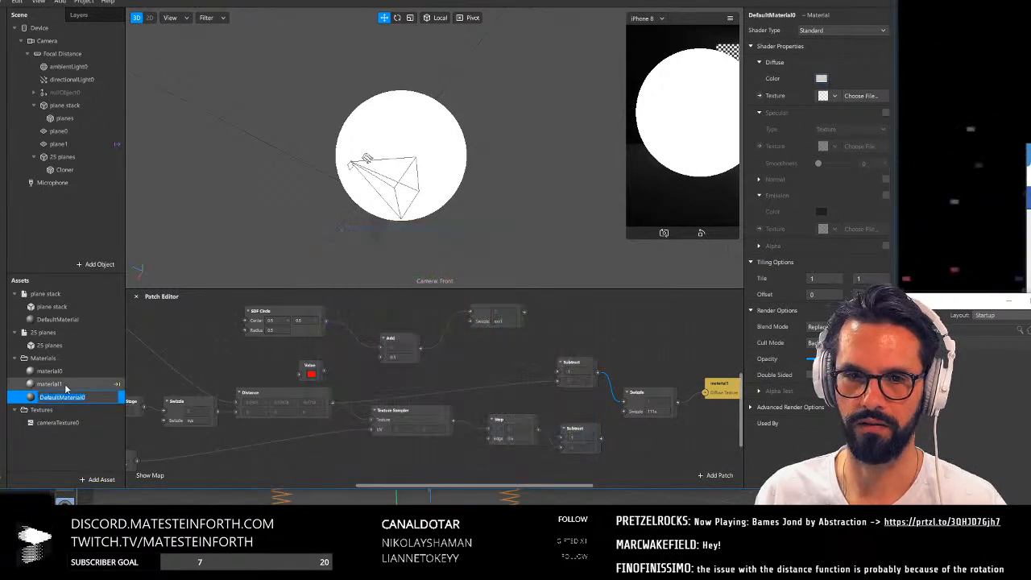
Switch material1 to the Standard shader with diffuse color #1a1a1a and enable Specular with smoothness about 37
{"action": "left_click", "coordinate": [65, 386]}
{"action": "left_click", "coordinate": [843, 26]}
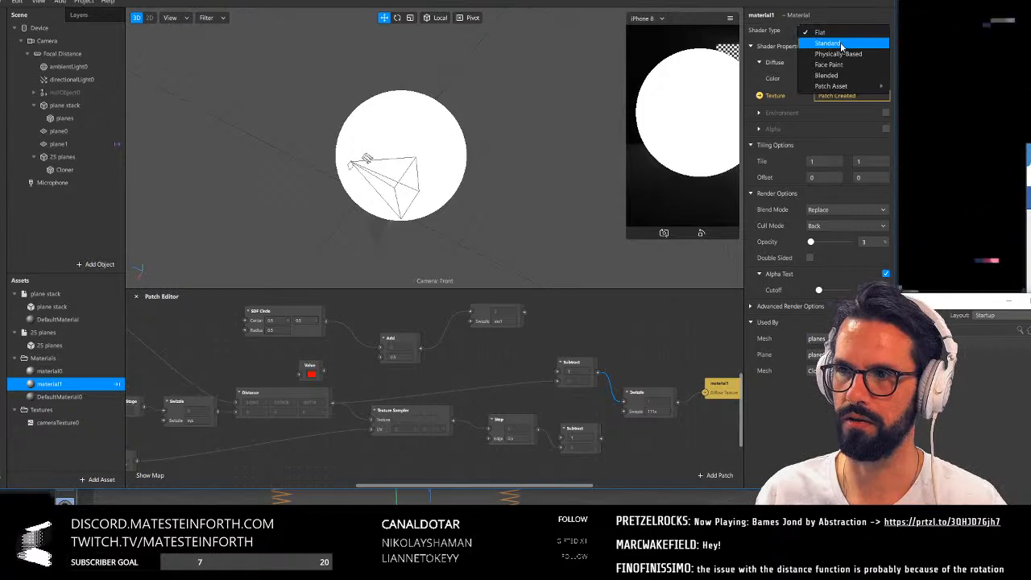
{"action": "left_click", "coordinate": [841, 43]}
{"action": "left_click", "coordinate": [822, 78]}
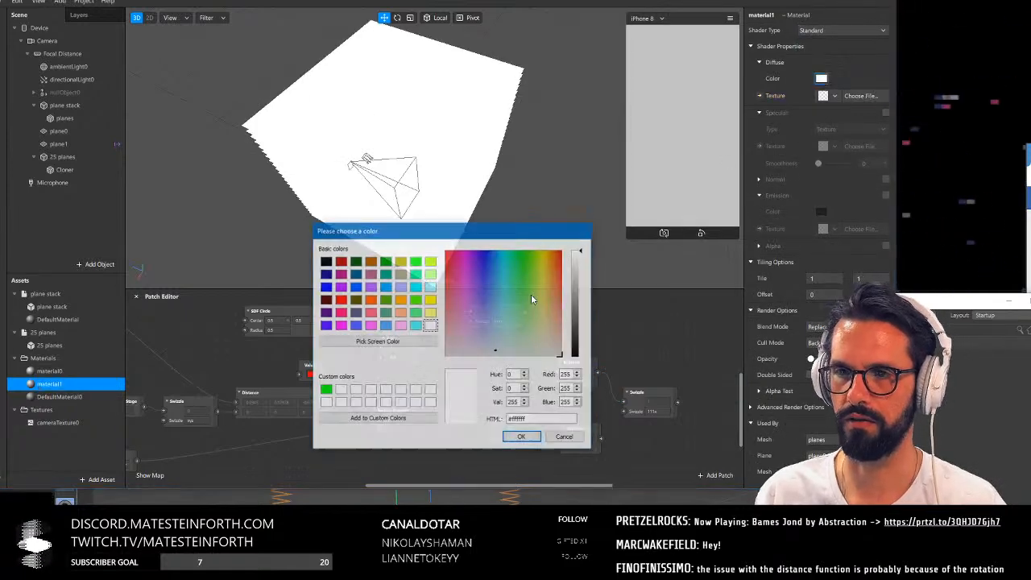
{"action": "left_click_drag", "start_coordinate": [580, 304], "coordinate": [582, 348]}
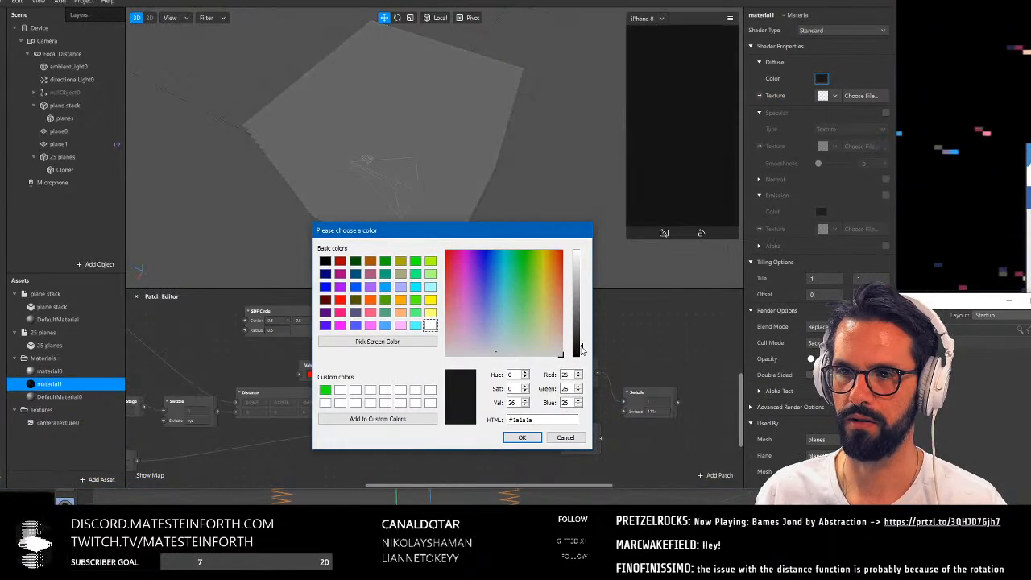
{"action": "left_click", "coordinate": [522, 438]}
{"action": "left_click", "coordinate": [886, 112]}
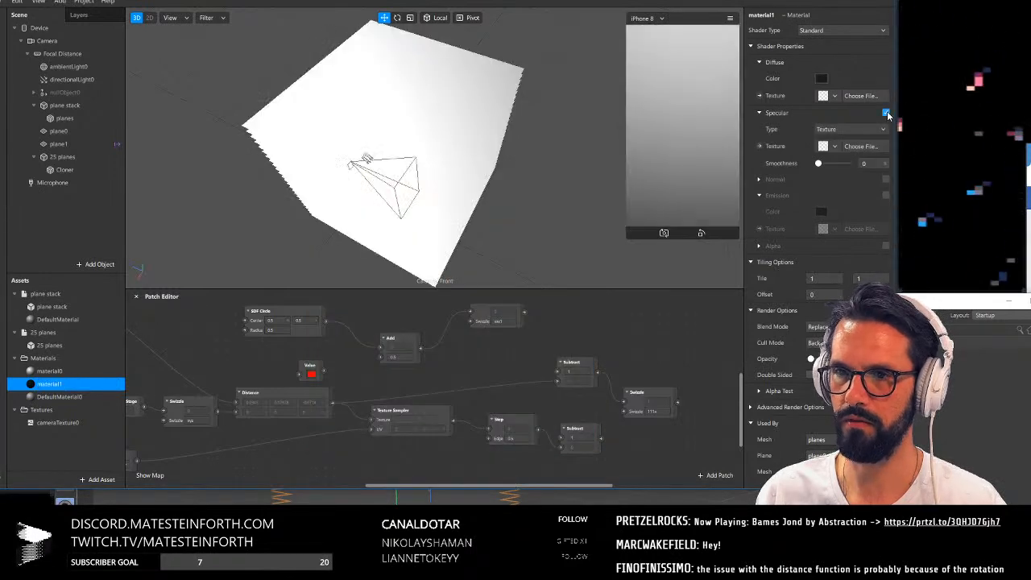
{"action": "left_click_drag", "start_coordinate": [818, 165], "coordinate": [831, 164]}
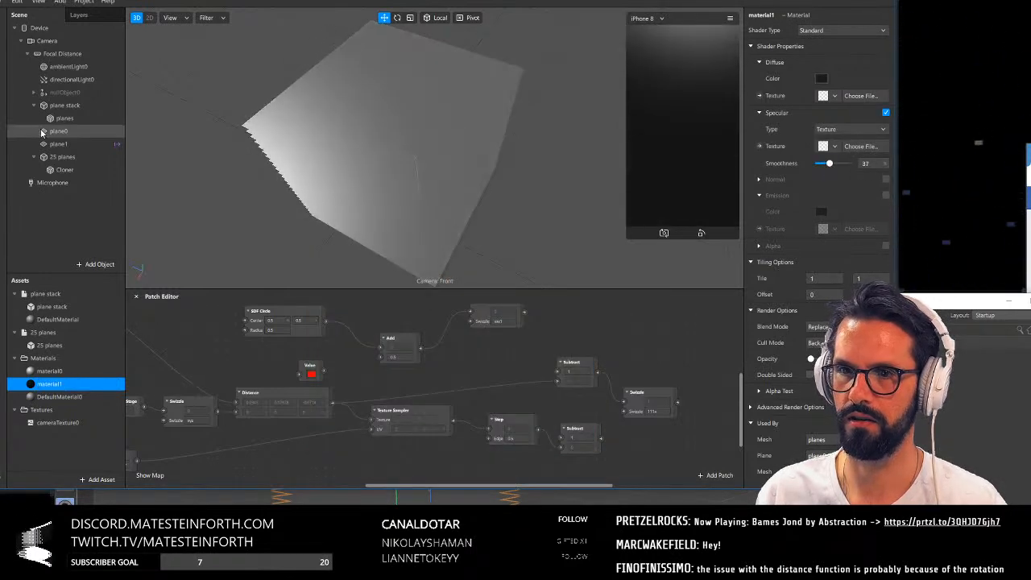
Delete directionalLight0 and ambientLight0, and add a point light to the scene
{"action": "left_click", "coordinate": [78, 79]}
{"action": "key", "text": "Delete"}
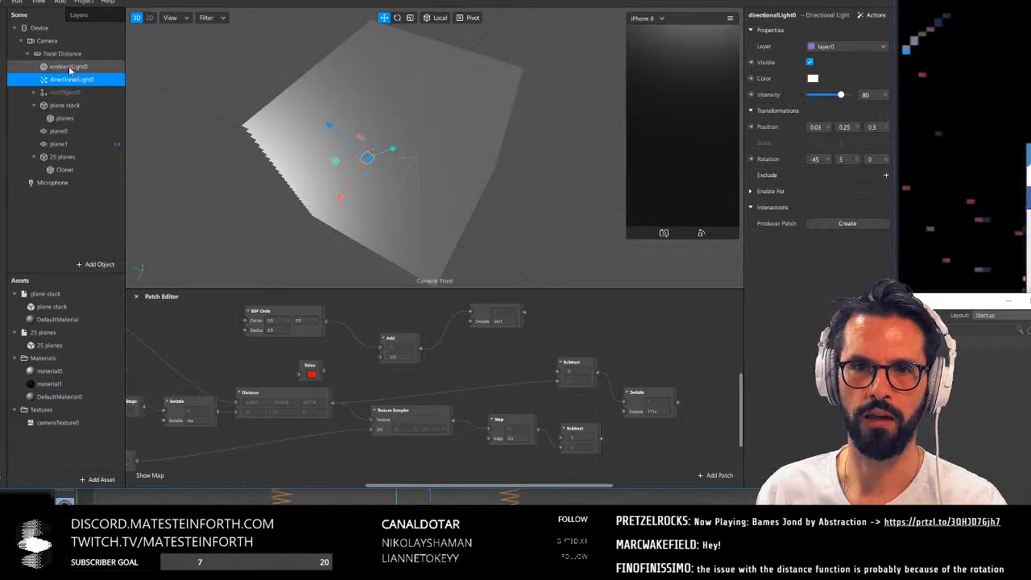
{"action": "left_click", "coordinate": [60, 2]}
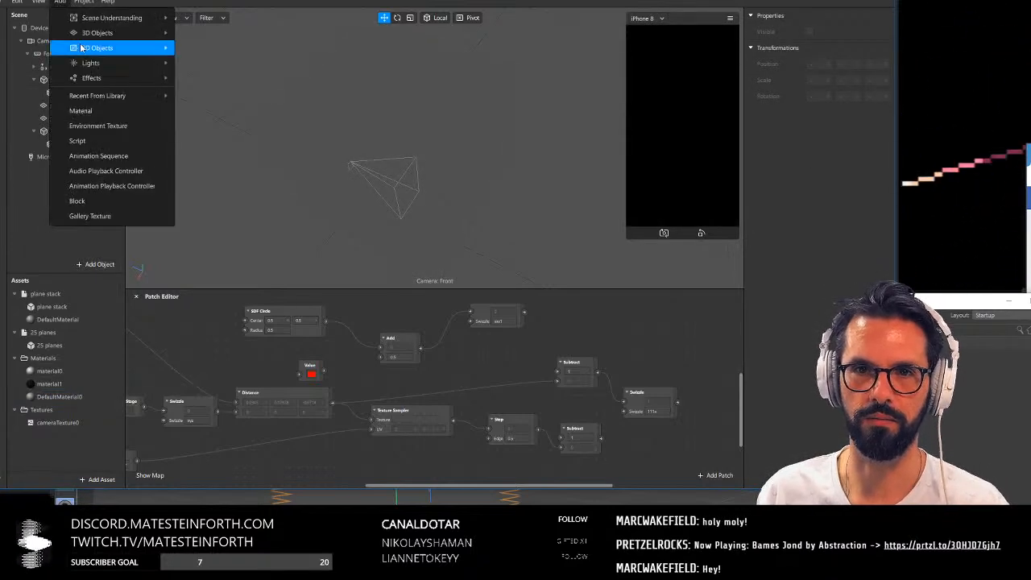
{"action": "mouse_move", "coordinate": [85, 64]}
{"action": "left_click", "coordinate": [222, 108]}
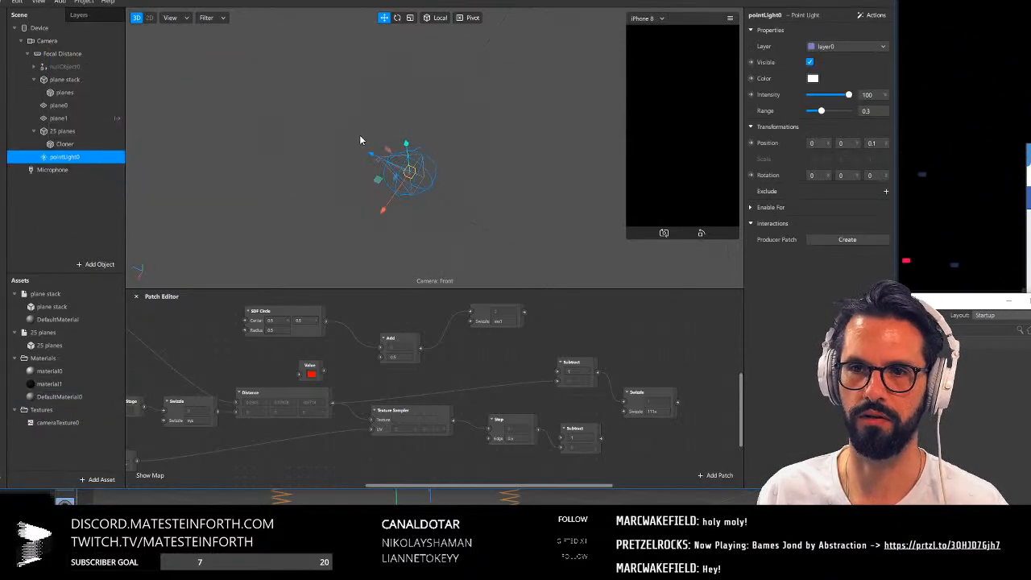
Raise the point light to about Y 1.298 and increase its range to about 0.84
{"action": "left_click_drag", "start_coordinate": [407, 145], "coordinate": [382, 17]}
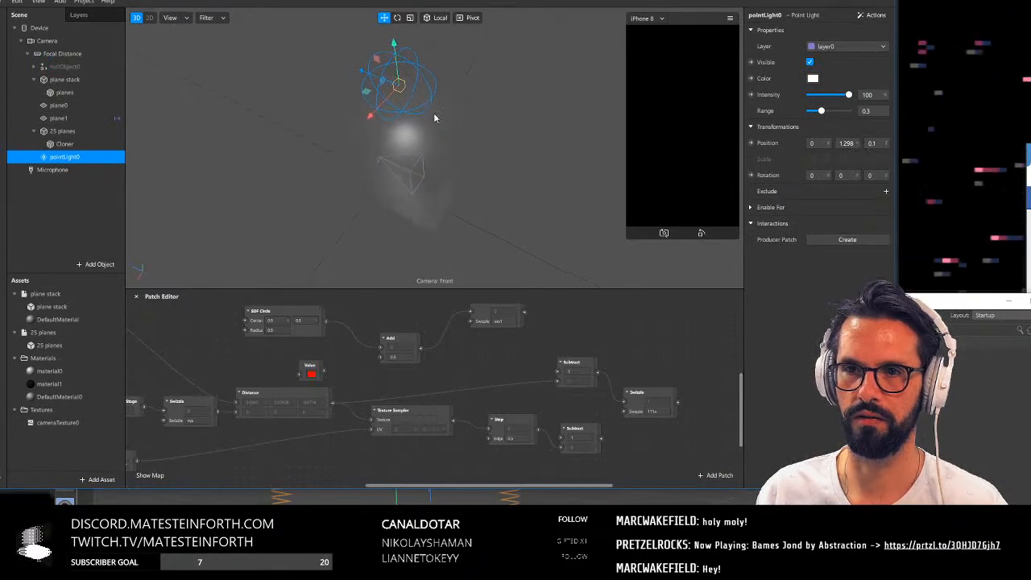
{"action": "left_click_drag", "start_coordinate": [434, 115], "coordinate": [416, 129], "text": "alt"}
{"action": "scroll", "coordinate": [416, 129], "scroll_direction": "up", "scroll_amount": 3}
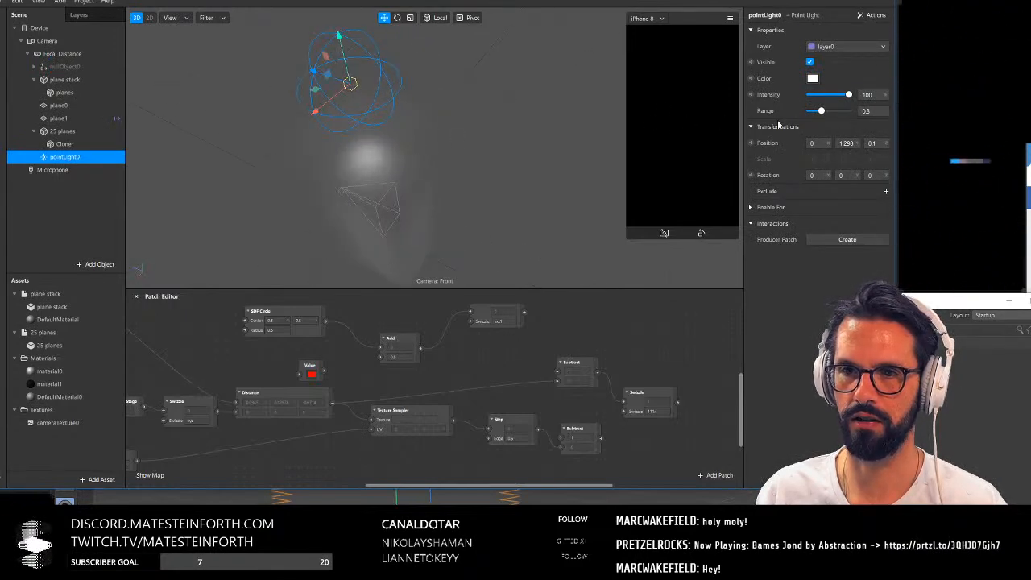
{"action": "left_click_drag", "start_coordinate": [822, 111], "coordinate": [843, 111]}
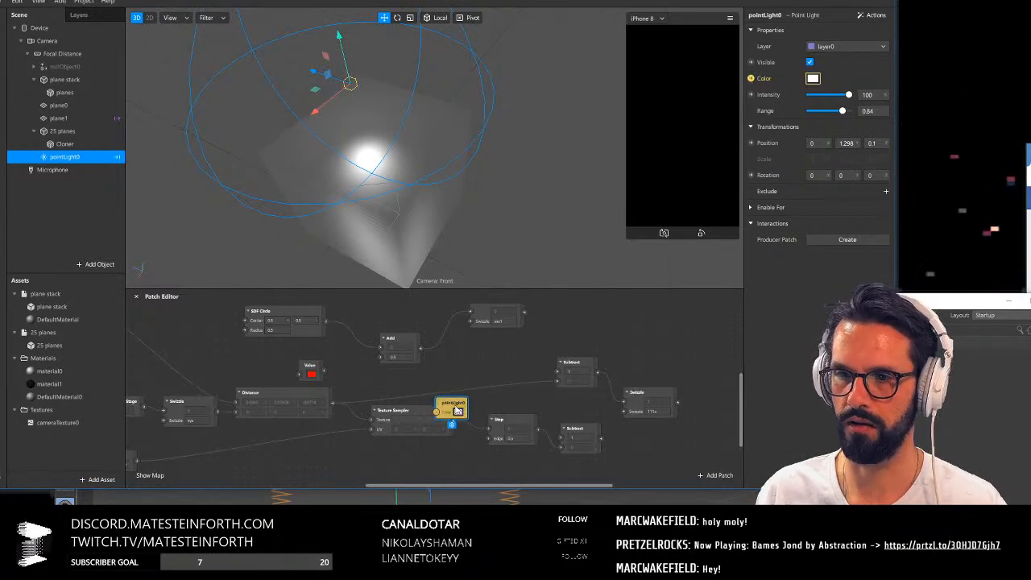
Try to drive the point light's color with the output of the 111x Swizzle patch
{"action": "left_click_drag", "start_coordinate": [457, 411], "coordinate": [716, 368]}
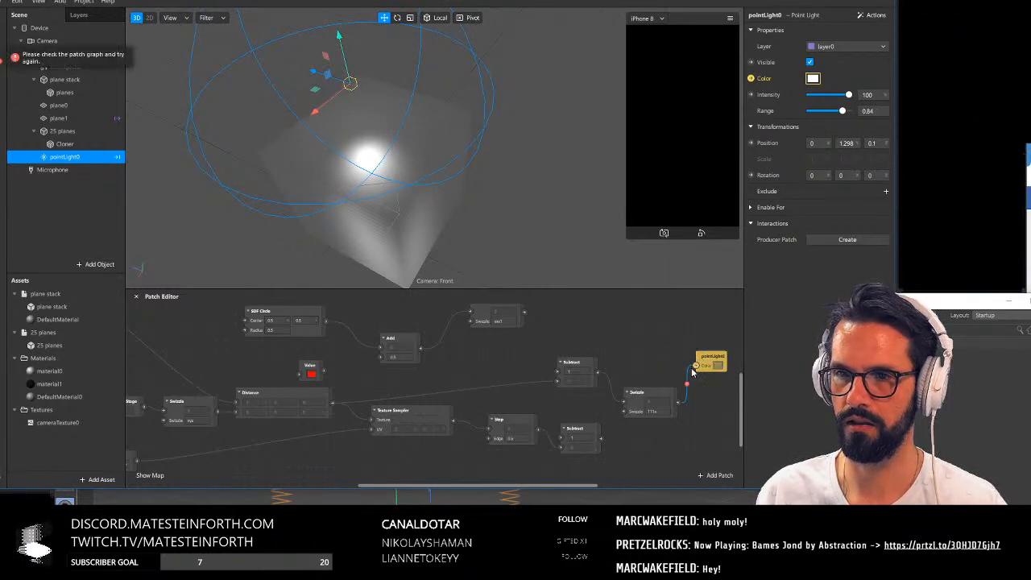
{"action": "left_click", "coordinate": [710, 413]}
{"action": "middle_click_drag", "start_coordinate": [710, 413], "coordinate": [664, 405]}
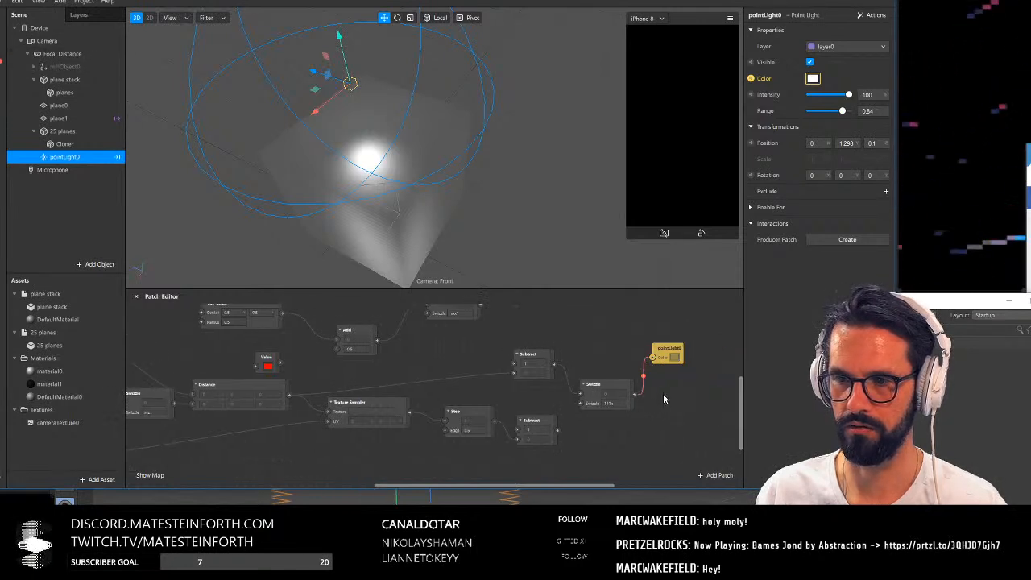
{"action": "scroll", "coordinate": [672, 383], "scroll_direction": "up", "scroll_amount": 2}
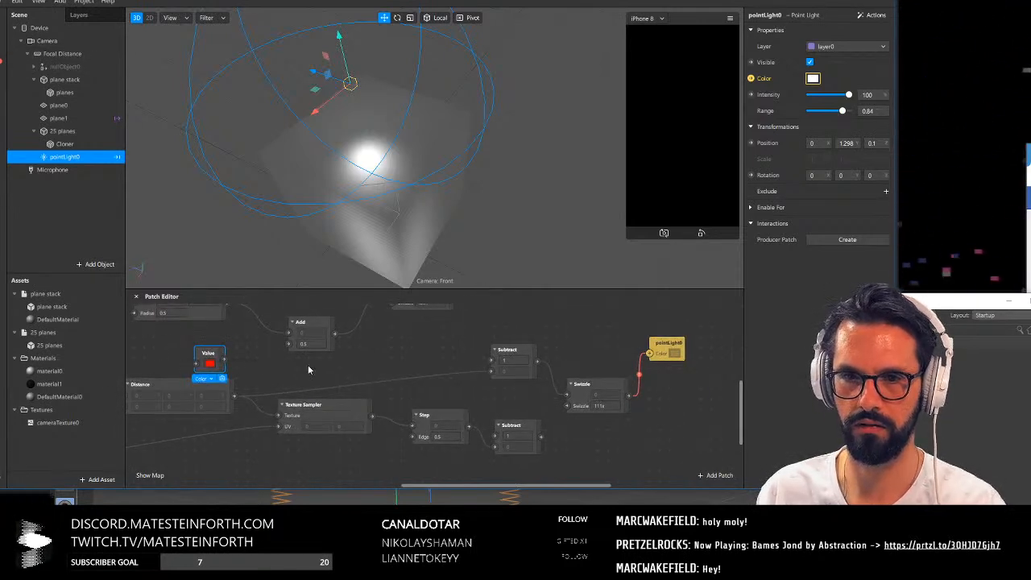
Delete the unused red Value patch and move the upper Subtract and the 111x Swizzle closer to the Distance patch
{"action": "key", "text": "Delete"}
{"action": "left_click_drag", "start_coordinate": [513, 354], "coordinate": [446, 357]}
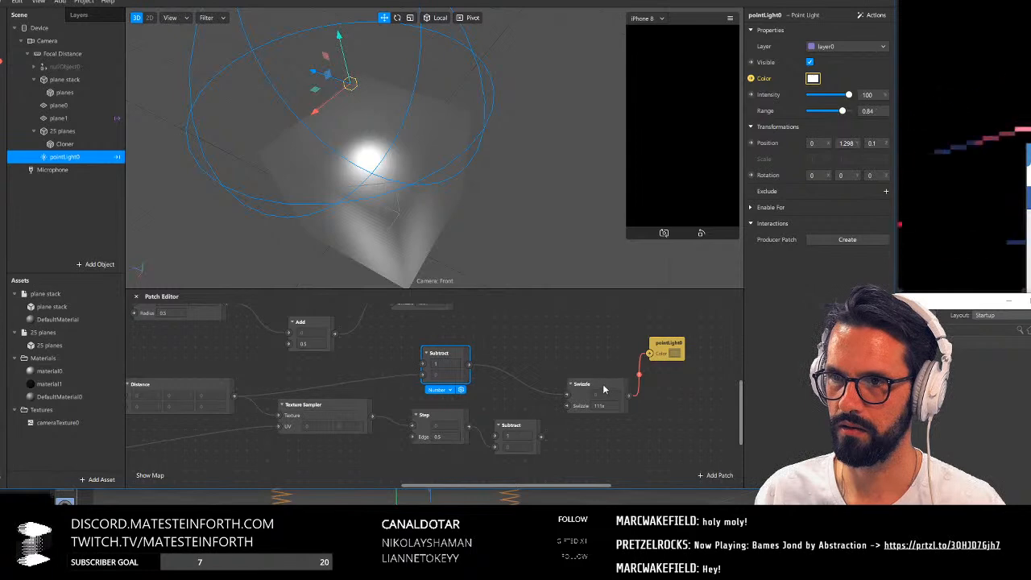
{"action": "left_click_drag", "start_coordinate": [603, 383], "coordinate": [570, 363]}
Delete the pointLight0 color patch from the patch graph
{"action": "left_click", "coordinate": [657, 393]}
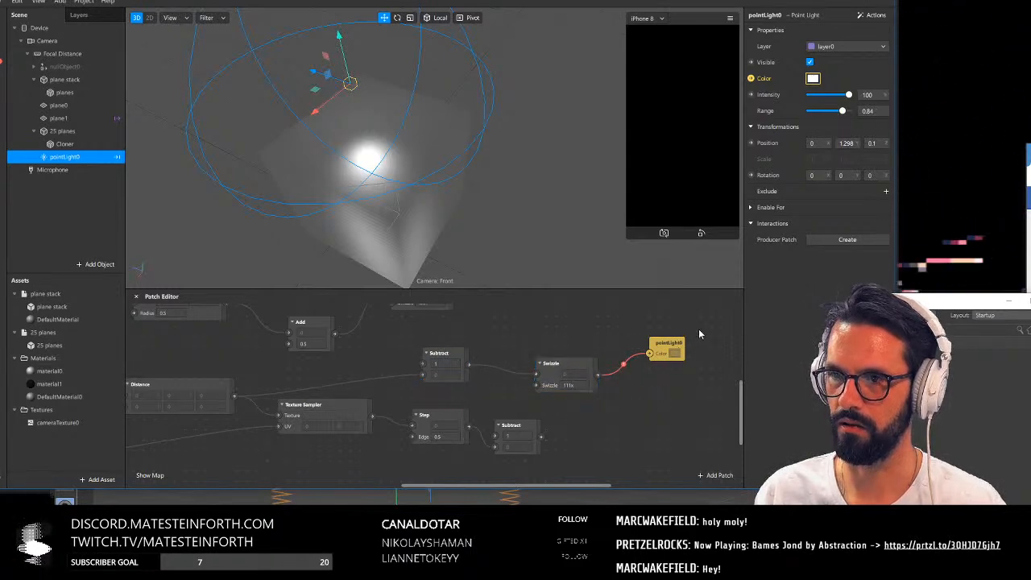
{"action": "left_click_drag", "start_coordinate": [699, 329], "coordinate": [645, 377]}
{"action": "key", "text": "Delete"}
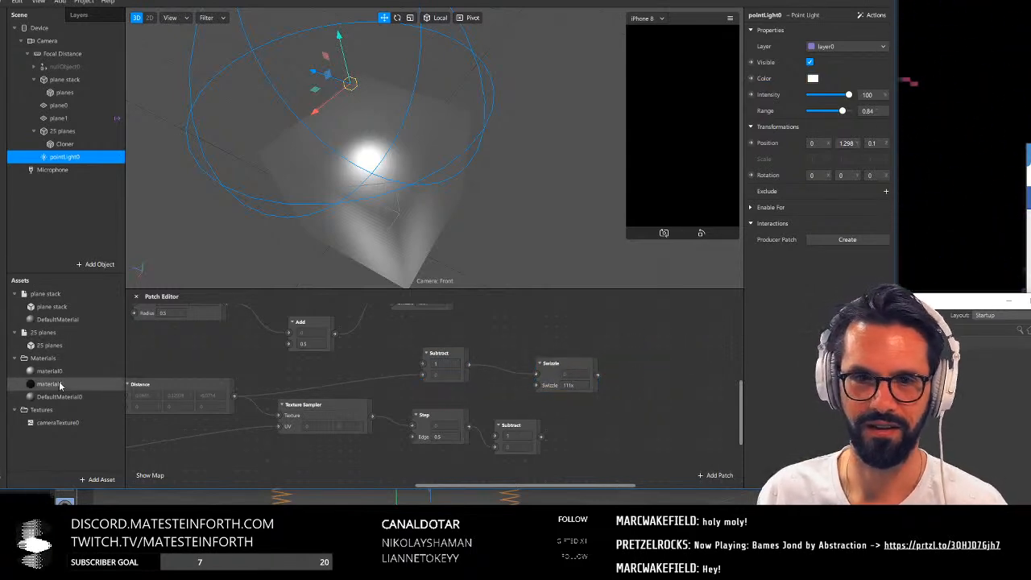
Create a diffuse texture patch for material1 and feed the 111x Swizzle output into it
{"action": "double_click", "coordinate": [55, 382]}
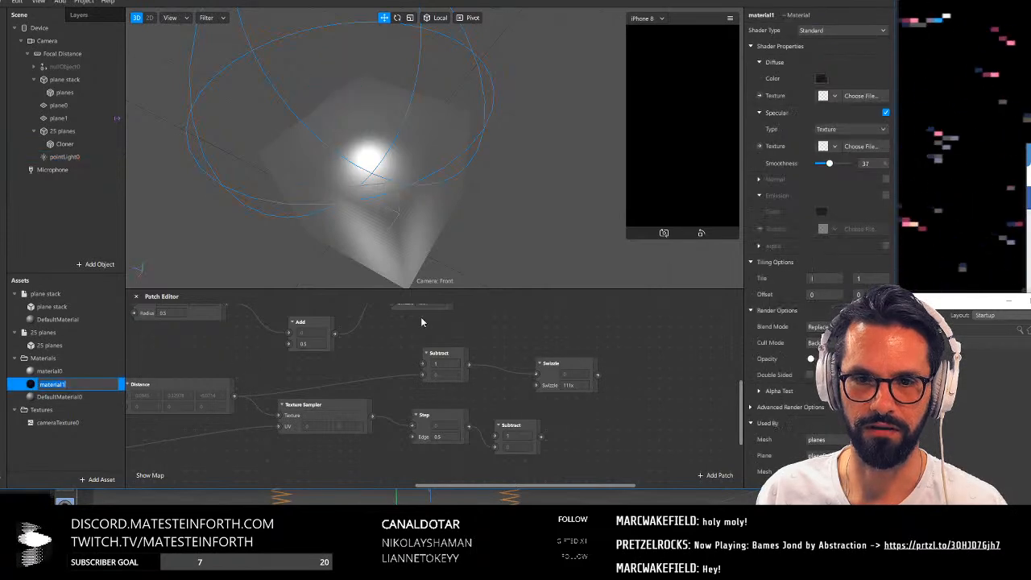
{"action": "left_click", "coordinate": [760, 96]}
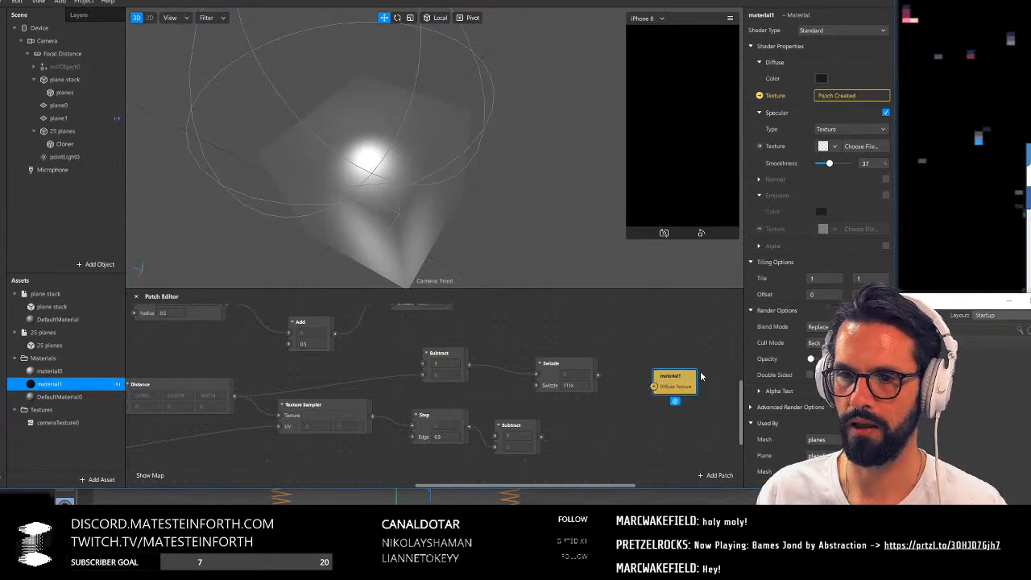
{"action": "left_click_drag", "start_coordinate": [653, 389], "coordinate": [650, 386]}
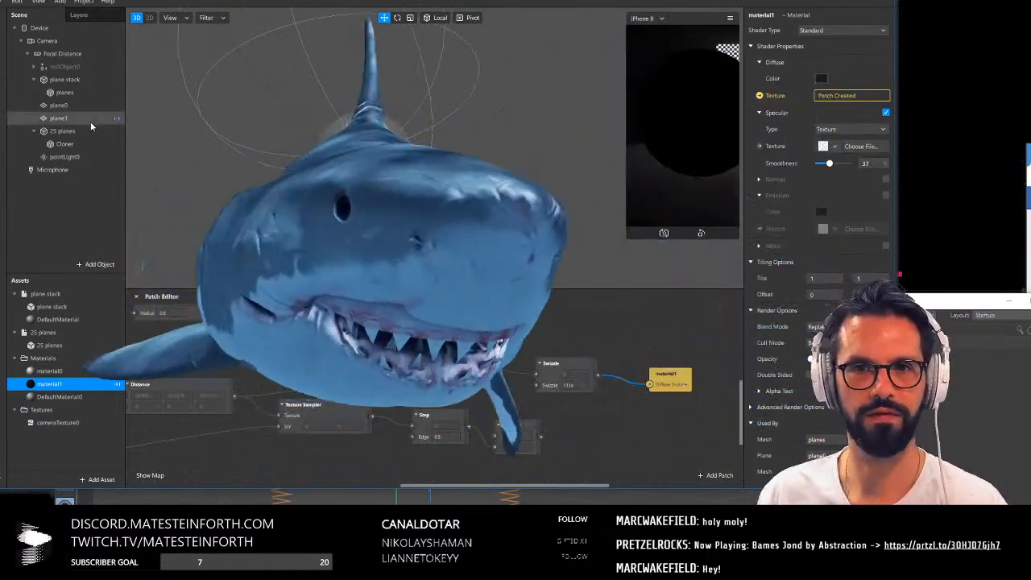
Move plane1 around the stack to about X 0.103, Y 0.032, Z -0.12
{"action": "left_click", "coordinate": [59, 118]}
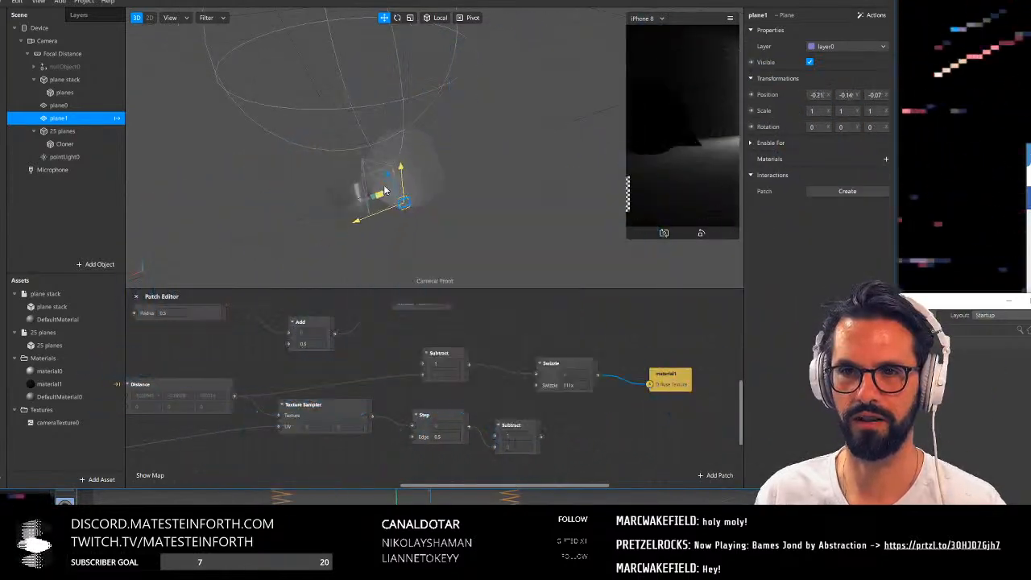
{"action": "left_click_drag", "start_coordinate": [332, 170], "coordinate": [464, 75]}
{"action": "left_click_drag", "start_coordinate": [464, 43], "coordinate": [485, 275], "text": "alt"}
{"action": "scroll", "coordinate": [417, 193], "scroll_direction": "up", "scroll_amount": 3}
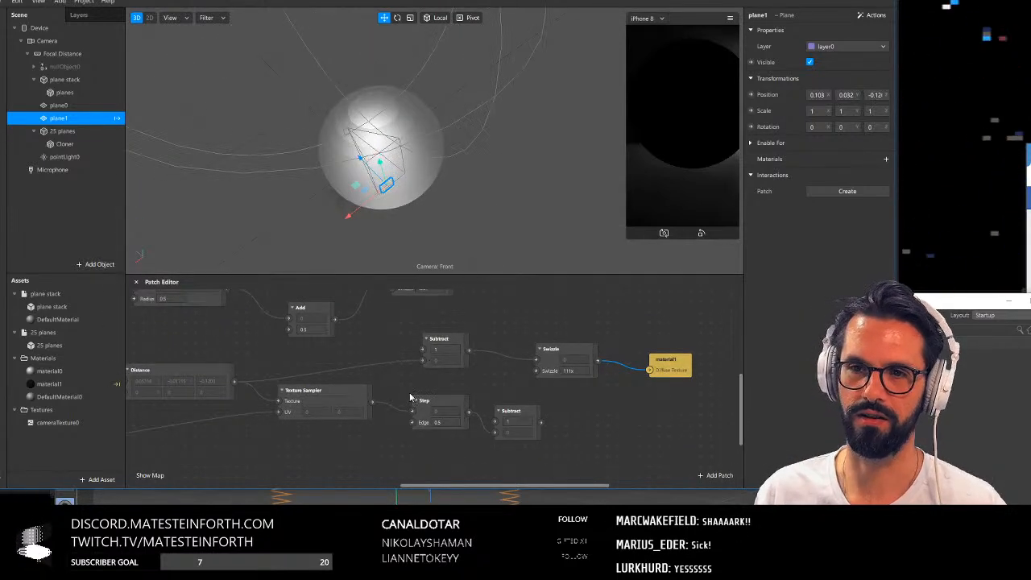
Duplicate plane1 in the scene and select the copy, plane2
{"action": "middle_click_drag", "start_coordinate": [325, 446], "coordinate": [510, 411]}
{"action": "scroll", "coordinate": [430, 431], "scroll_direction": "down", "scroll_amount": 2}
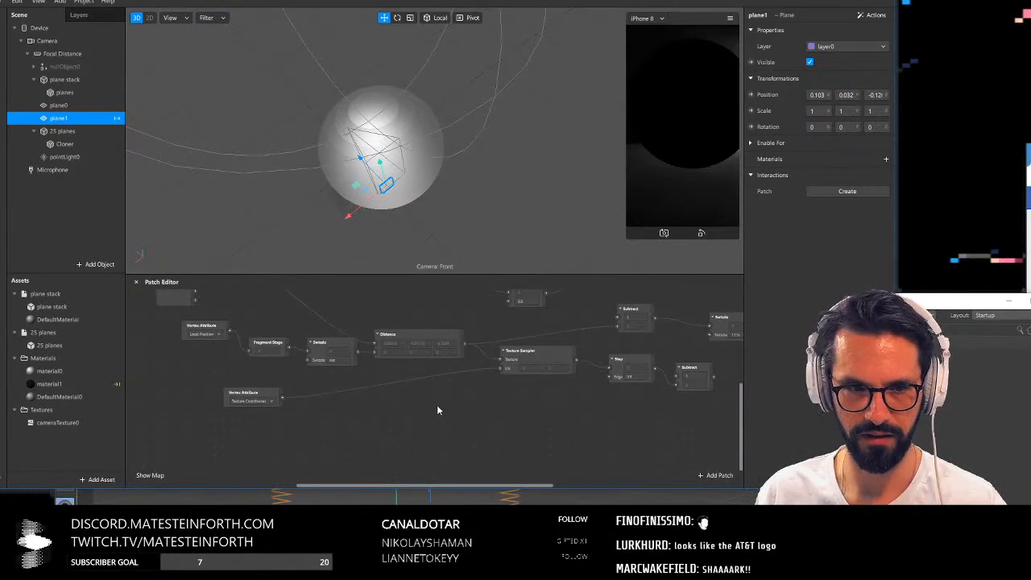
{"action": "scroll", "coordinate": [439, 411], "scroll_direction": "right", "scroll_amount": 1}
{"action": "mouse_move", "coordinate": [447, 411]}
{"action": "middle_mouse_down"}
{"action": "mouse_move", "coordinate": [442, 402]}
{"action": "mouse_move", "coordinate": [436, 416]}
{"action": "middle_mouse_up"}
{"action": "left_click", "coordinate": [197, 360]}
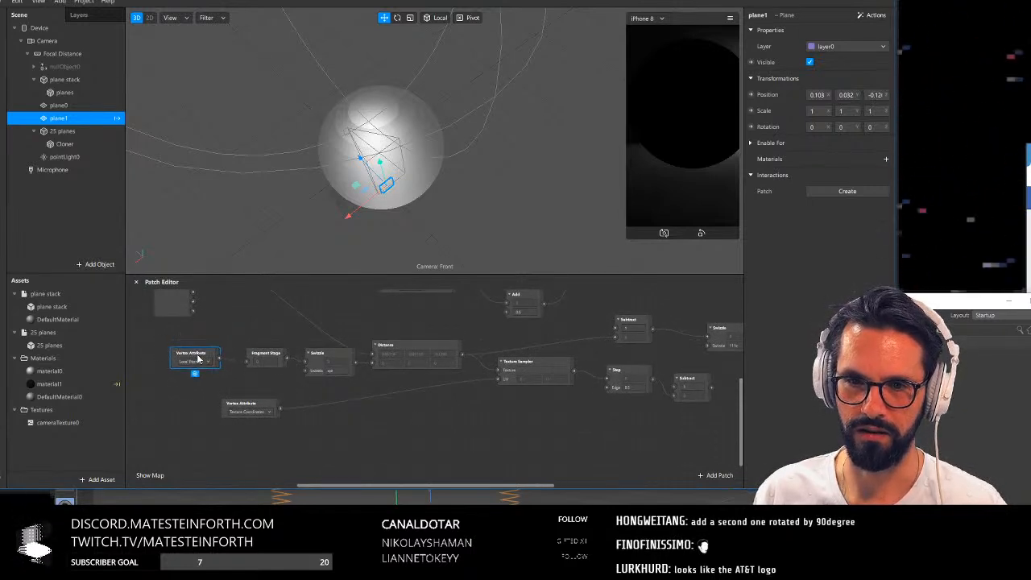
{"action": "left_click", "coordinate": [401, 344]}
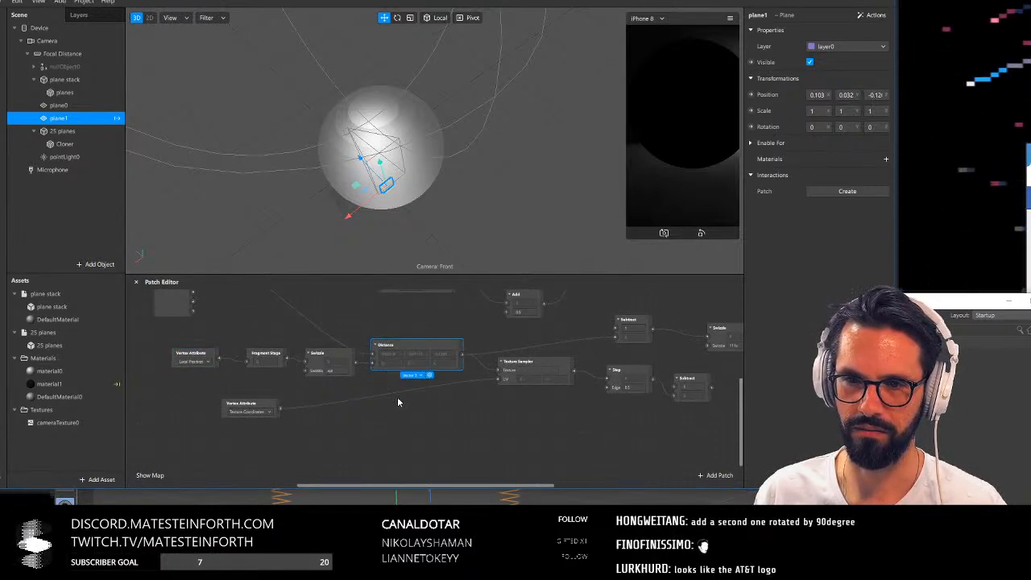
{"action": "key", "text": "ctrl+d"}
{"action": "left_click", "coordinate": [65, 132]}
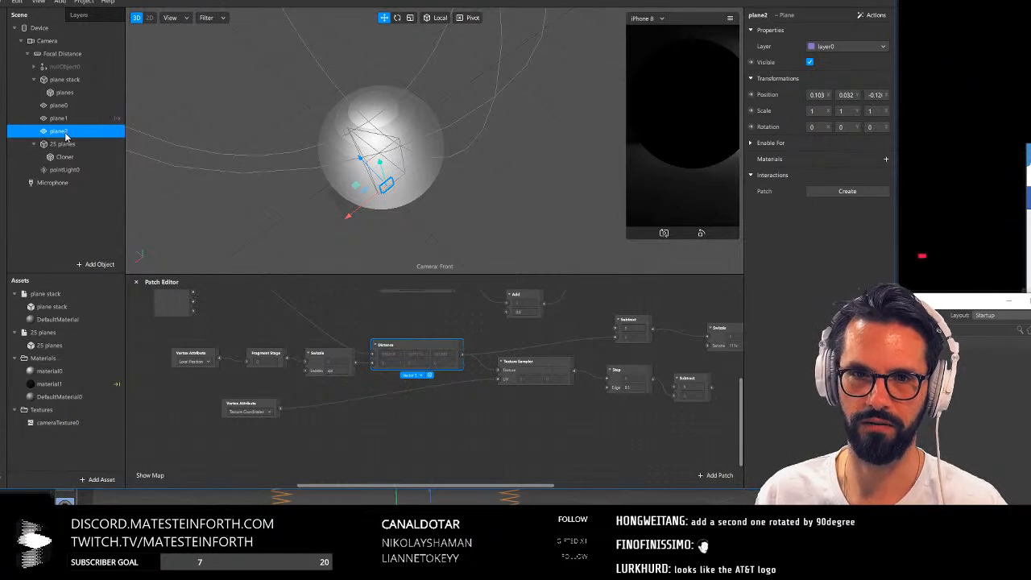
Bring plane2 into the patch graph and connect it to a new Bounding Box patch
{"action": "scroll", "coordinate": [428, 396], "scroll_direction": "down", "scroll_amount": 3}
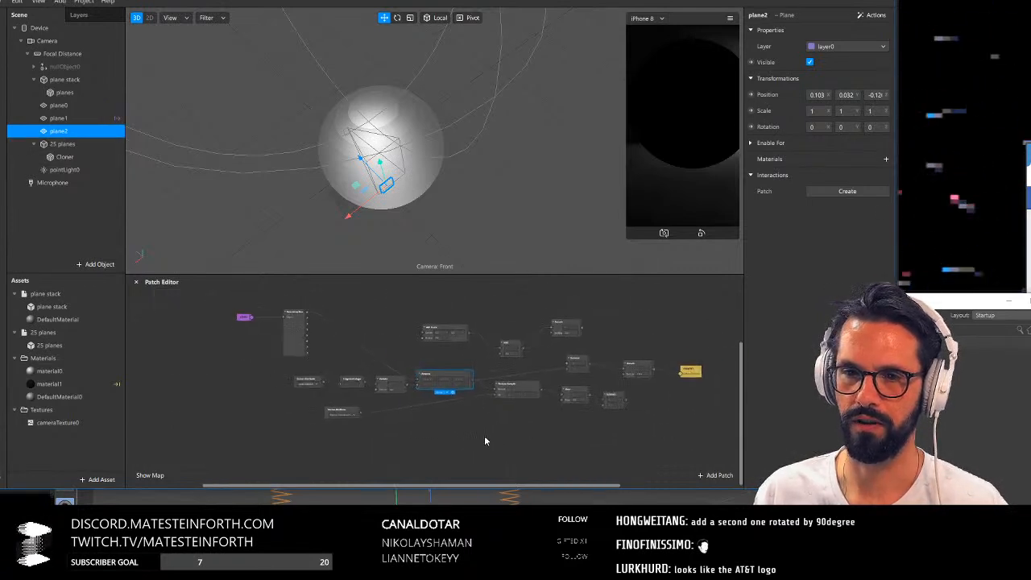
{"action": "left_click_drag", "start_coordinate": [61, 130], "coordinate": [229, 370]}
{"action": "scroll", "coordinate": [310, 386], "scroll_direction": "up", "scroll_amount": 2}
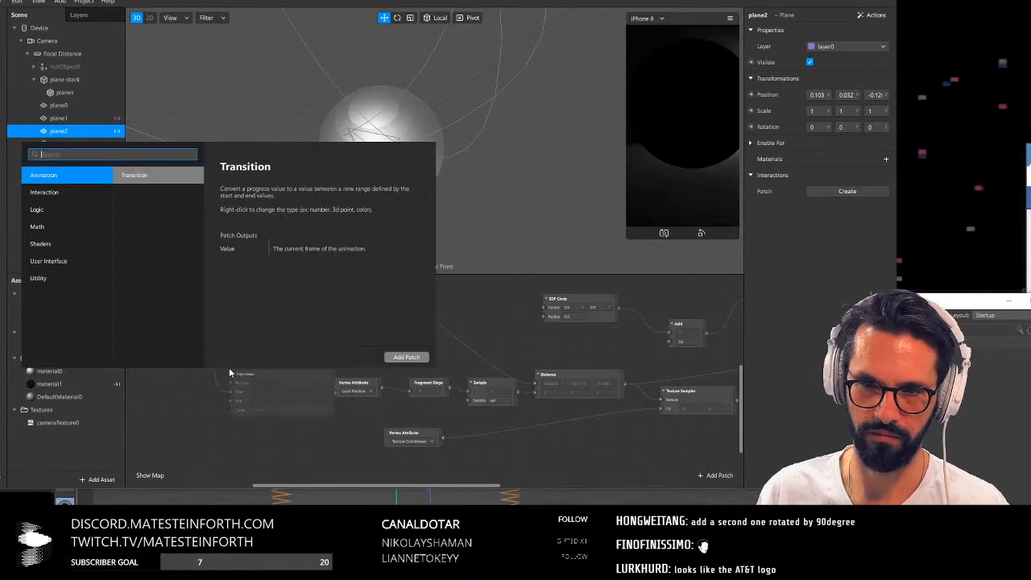
{"action": "type", "text": "bound"}
{"action": "key", "text": "Return"}
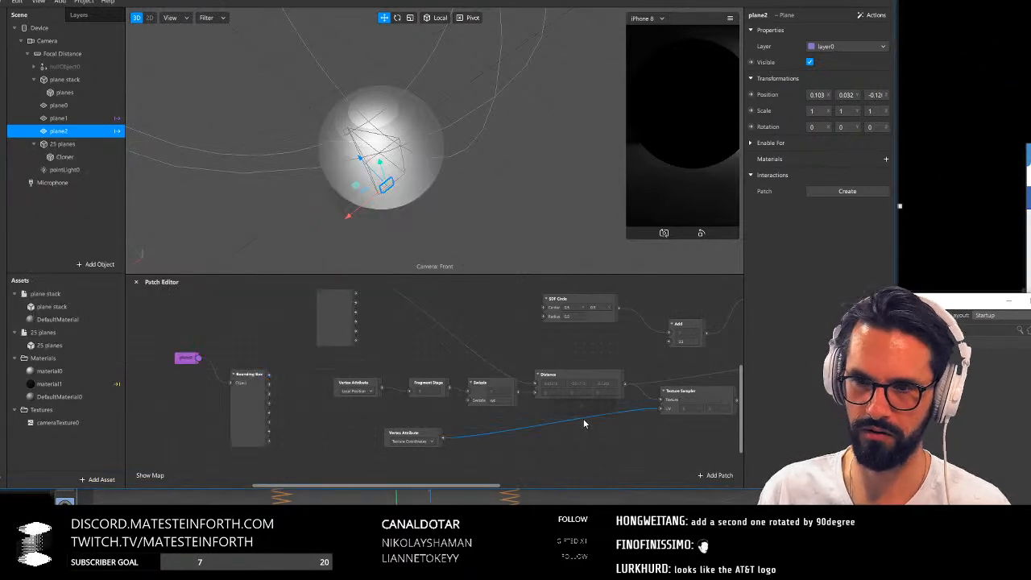
Duplicate the Distance patch, place the copy below the original, and feed plane2's first Bounding Box output into its first input
{"action": "key", "text": "ctrl+d"}
{"action": "left_click_drag", "start_coordinate": [586, 391], "coordinate": [587, 444]}
{"action": "left_click_drag", "start_coordinate": [269, 376], "coordinate": [291, 393]}
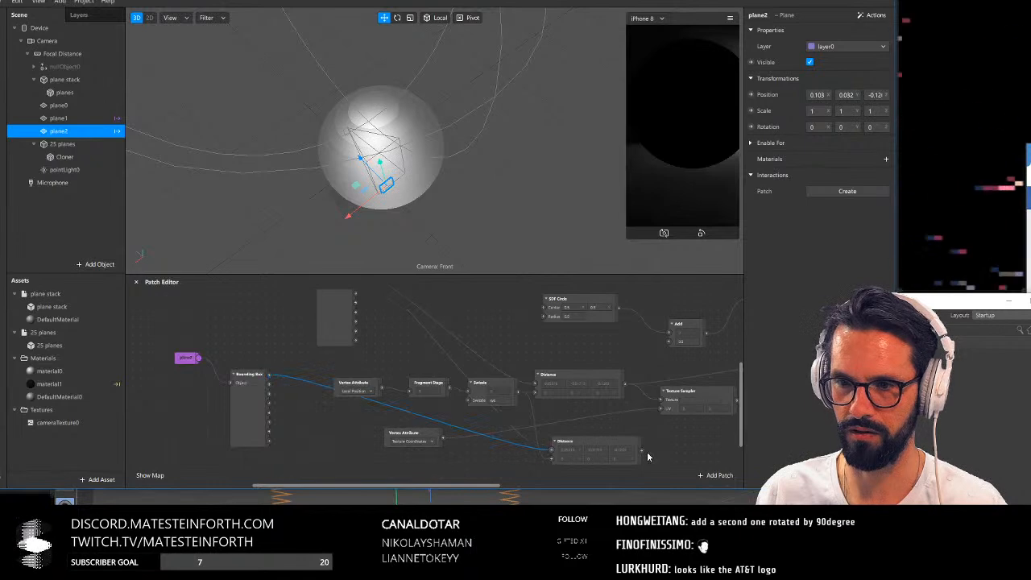
Feed the copied Distance into the final Subtract and move plane2 to about X -0.06, Y 0.032, Z -0.33
{"action": "middle_click_drag", "start_coordinate": [675, 455], "coordinate": [395, 458]}
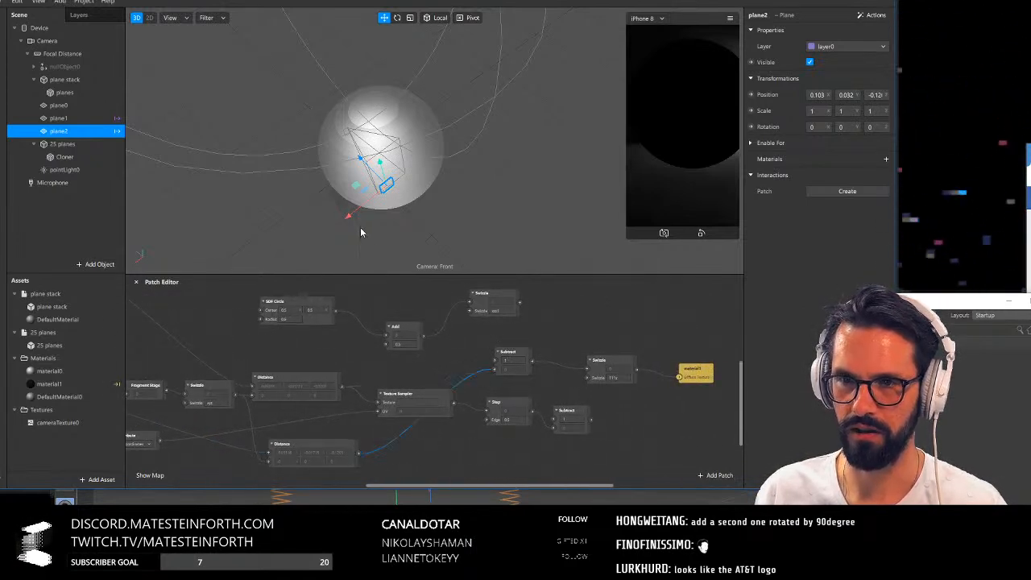
{"action": "mouse_move", "coordinate": [357, 184]}
{"action": "left_mouse_down"}
{"action": "mouse_move", "coordinate": [342, 172]}
{"action": "mouse_move", "coordinate": [379, 161]}
{"action": "mouse_move", "coordinate": [395, 192]}
{"action": "left_mouse_up"}
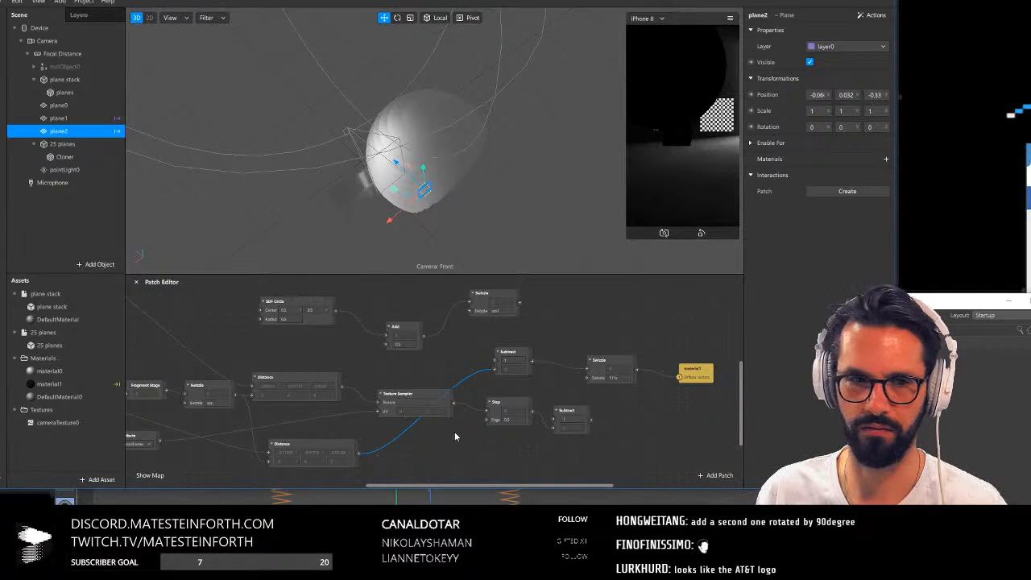
Reconnect the original Distance to the final Subtract and delete the unused Texture Sampler, Step and trailing Subtract patches
{"action": "scroll", "coordinate": [439, 426], "scroll_direction": "right", "scroll_amount": 2}
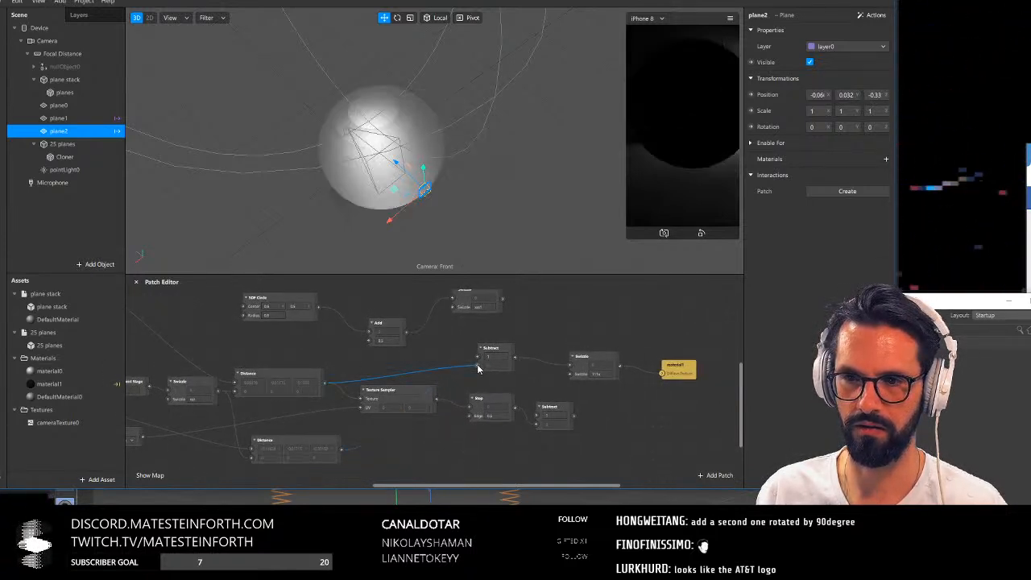
{"action": "left_click_drag", "start_coordinate": [609, 423], "coordinate": [385, 416]}
{"action": "key", "text": "Delete"}
{"action": "scroll", "coordinate": [284, 437], "scroll_direction": "left", "scroll_amount": 3}
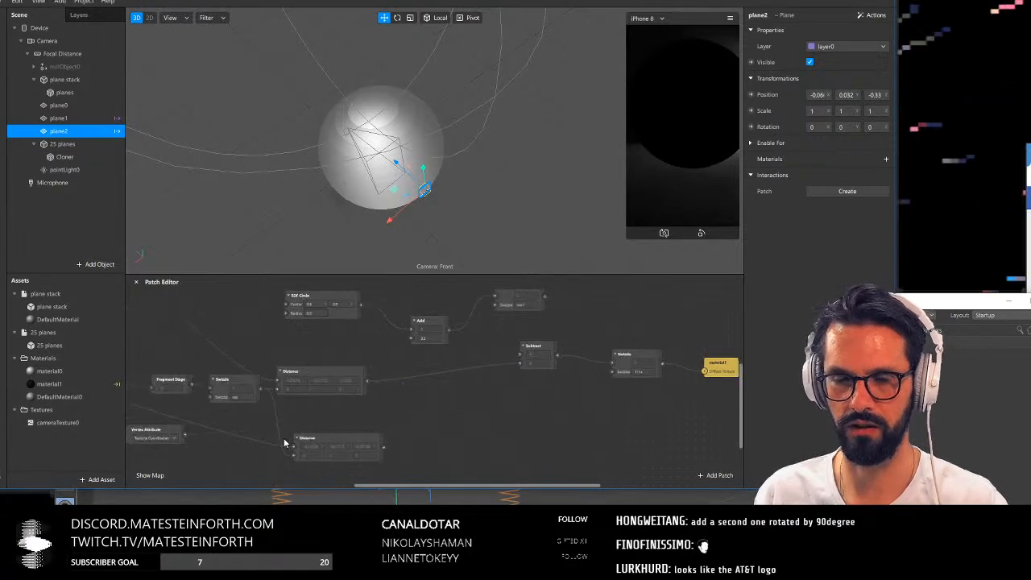
Try combining the two Distance outputs in a new Subtract patch feeding the final Subtract, including with its inputs swapped
{"action": "scroll", "coordinate": [480, 406], "scroll_direction": "up", "scroll_amount": 3}
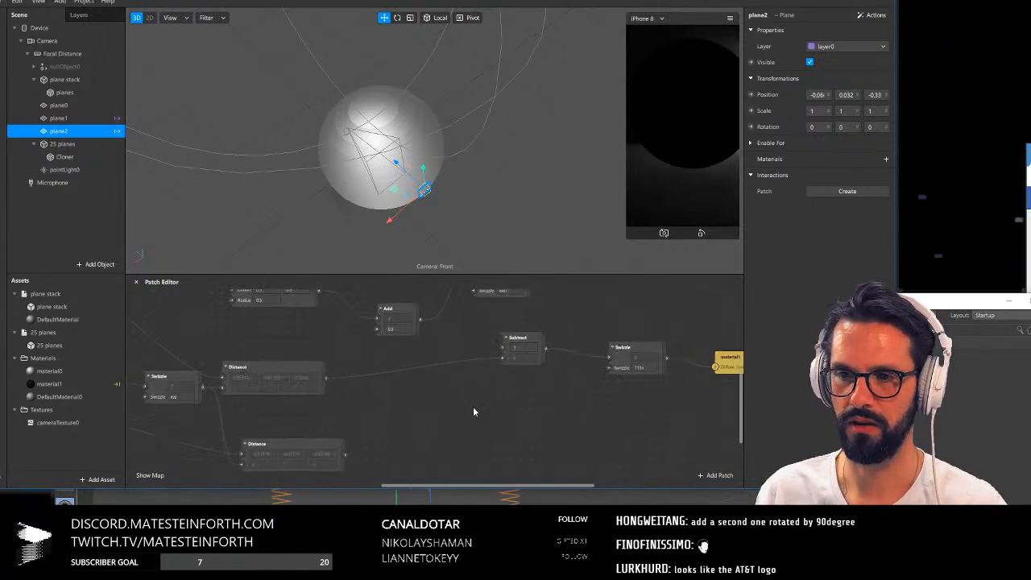
{"action": "left_click_drag", "start_coordinate": [315, 376], "coordinate": [504, 354]}
{"action": "type", "text": "sub"}
{"action": "key", "text": "Return"}
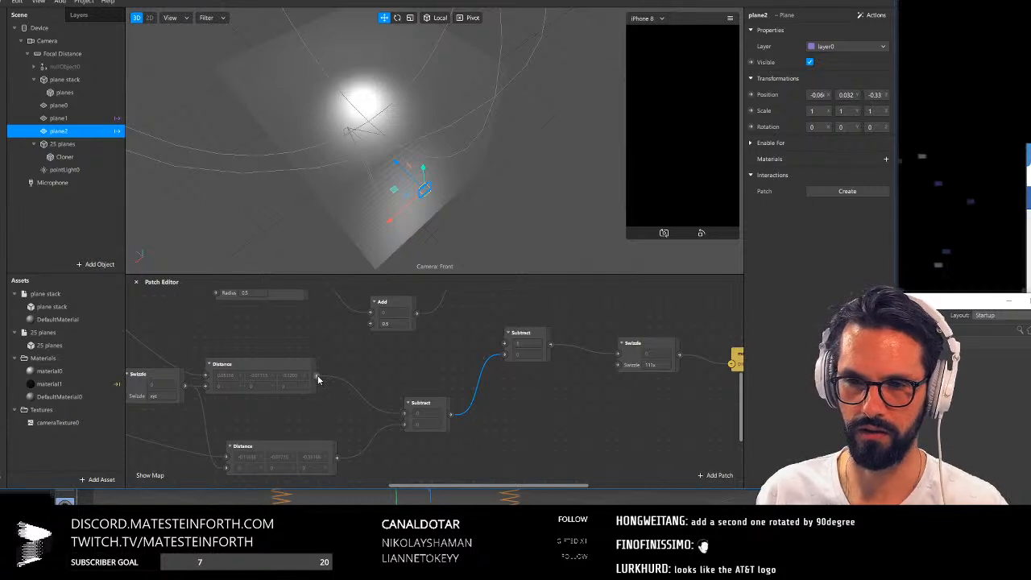
{"action": "left_click_drag", "start_coordinate": [337, 457], "coordinate": [412, 423]}
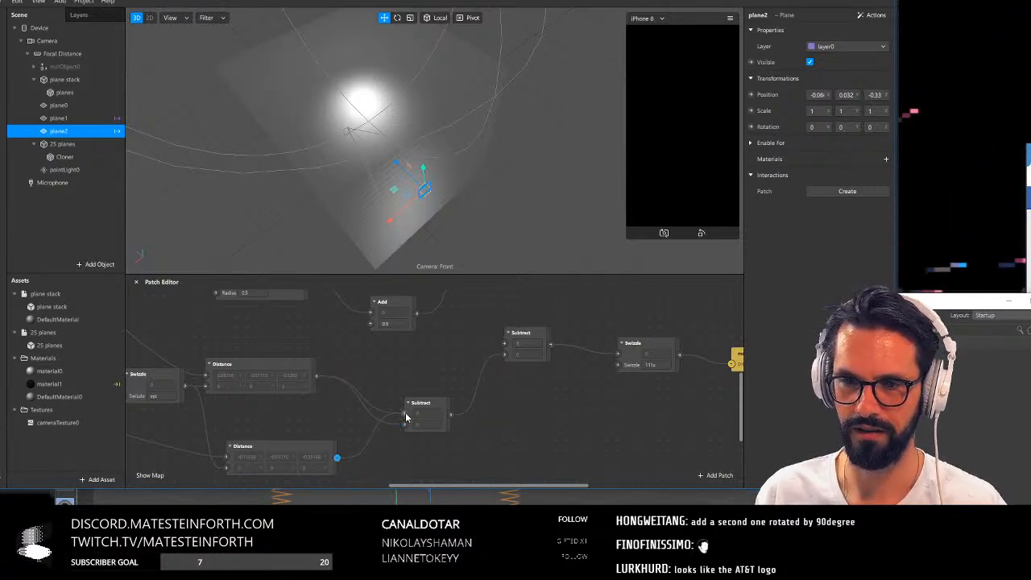
{"action": "left_click", "coordinate": [82, 119]}
{"action": "left_click_drag", "start_coordinate": [436, 161], "coordinate": [400, 154], "text": "alt"}
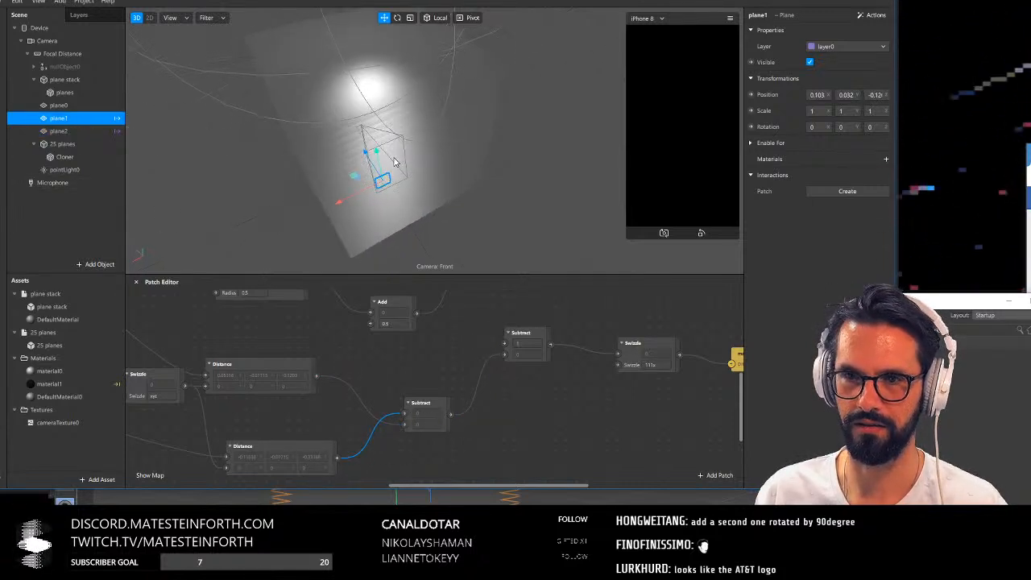
Multiply the two Distance outputs in a new Multiply patch, feed it into the final Subtract, and delete the intermediate Subtract
{"action": "left_click_drag", "start_coordinate": [315, 377], "coordinate": [411, 374]}
{"action": "type", "text": "mul"}
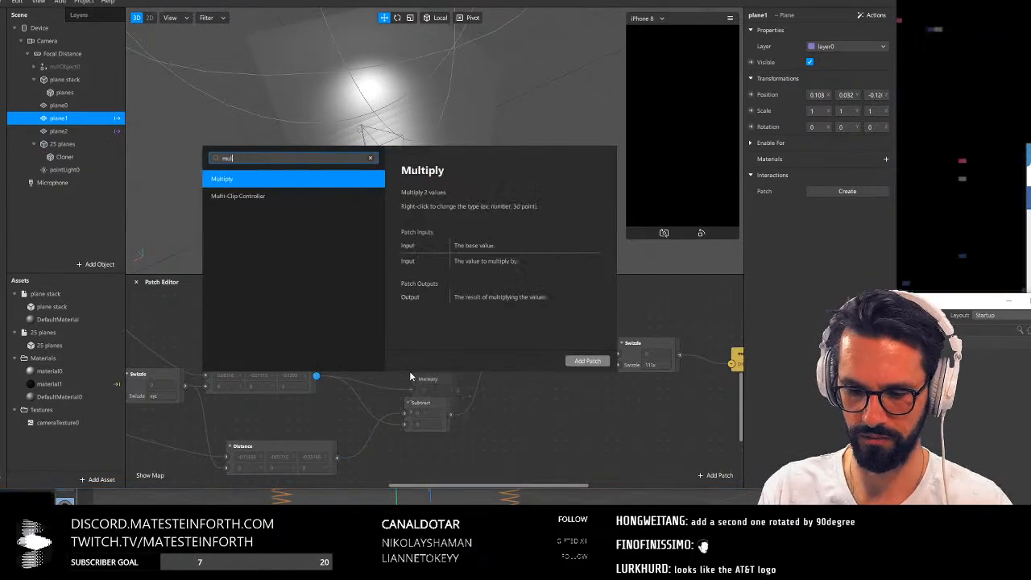
{"action": "key", "text": "Return"}
{"action": "scroll", "coordinate": [431, 432], "scroll_direction": "up", "scroll_amount": 2}
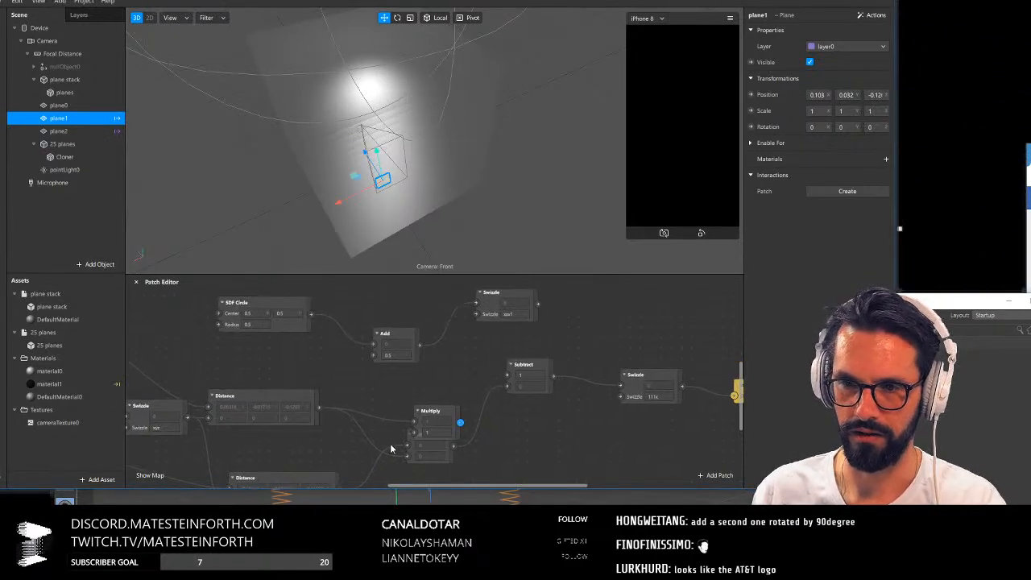
{"action": "scroll", "coordinate": [510, 452], "scroll_direction": "down", "scroll_amount": 2}
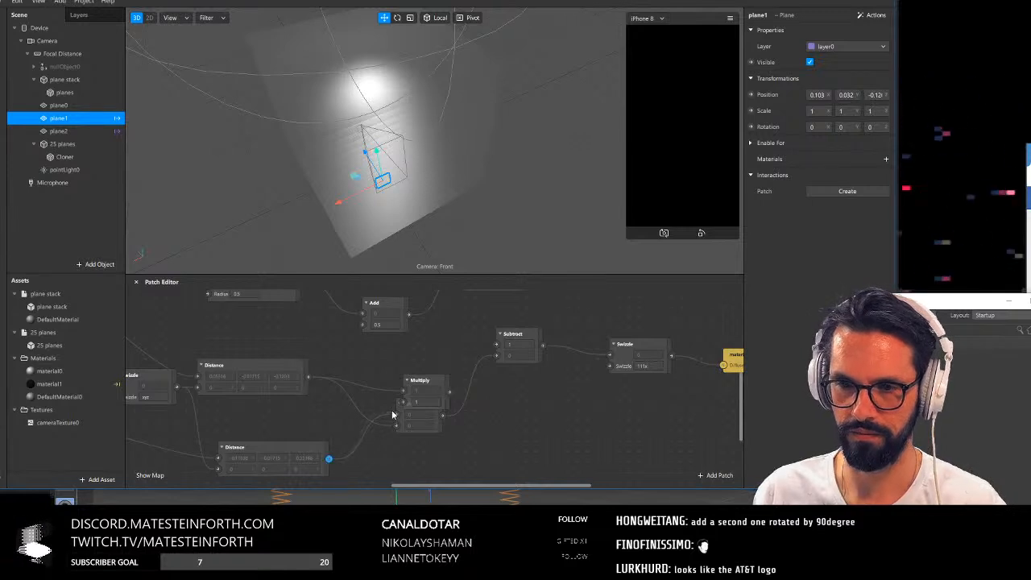
{"action": "left_click_drag", "start_coordinate": [511, 355], "coordinate": [497, 354]}
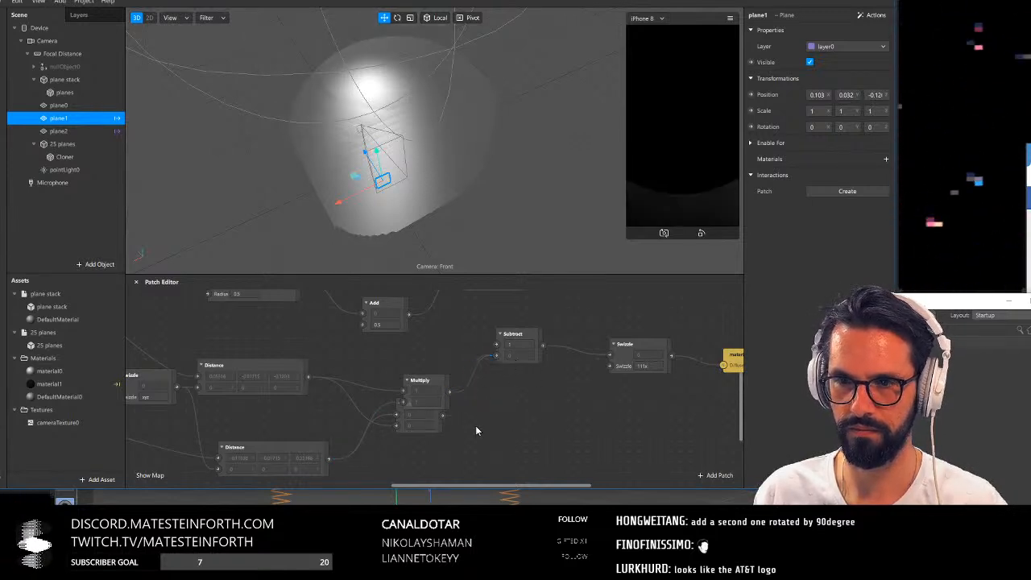
{"action": "key", "text": "Delete"}
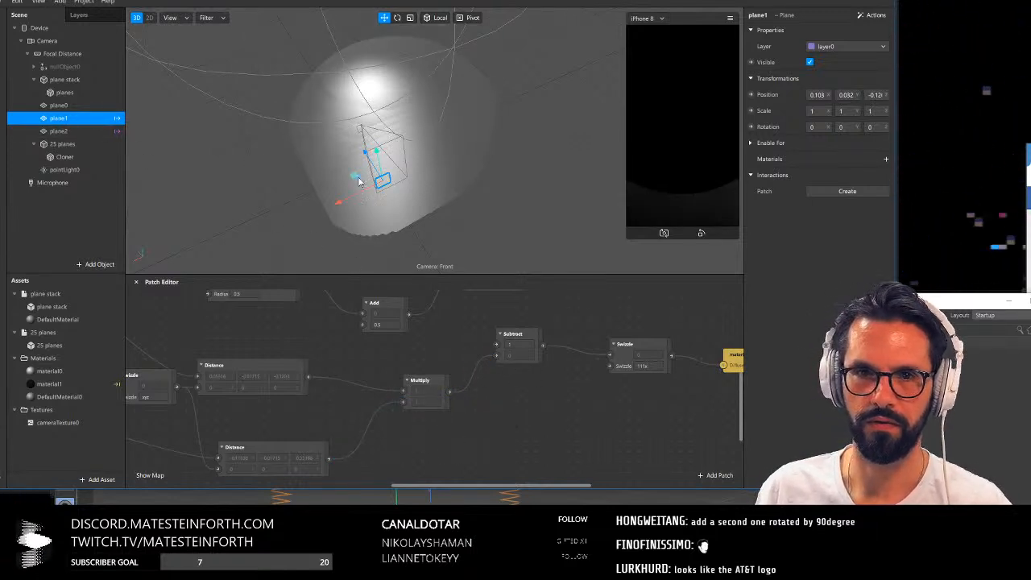
Move plane1 away from plane2 to about X 0.439, Y 0.032, Z 0.437
{"action": "left_click_drag", "start_coordinate": [354, 205], "coordinate": [283, 201]}
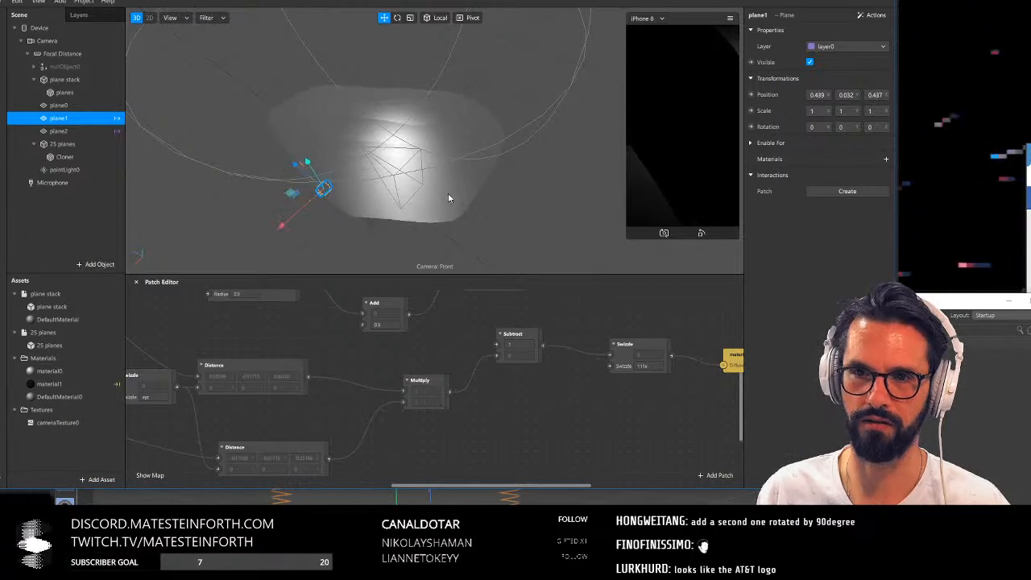
{"action": "mouse_move", "coordinate": [452, 198]}
{"action": "left_mouse_down"}
{"action": "mouse_move", "coordinate": [453, 109]}
{"action": "mouse_move", "coordinate": [341, 266]}
{"action": "mouse_move", "coordinate": [507, 117]}
{"action": "mouse_move", "coordinate": [437, 201]}
{"action": "left_mouse_up"}
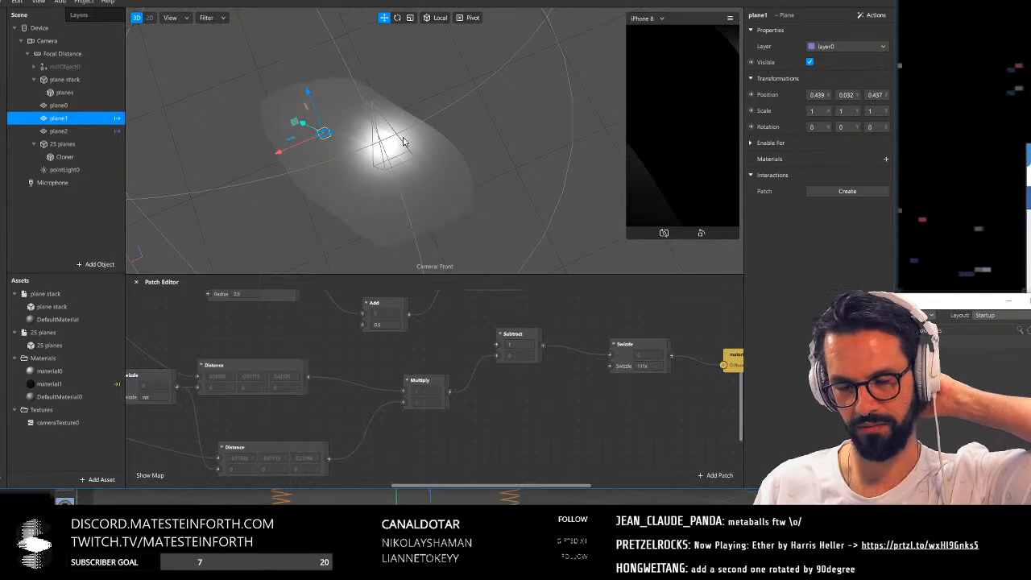
Examine the merged volumetric shape from several angles in an enlarged viewport
{"action": "left_click_drag", "start_coordinate": [404, 138], "coordinate": [487, 141], "text": "alt"}
{"action": "left_click_drag", "start_coordinate": [499, 203], "coordinate": [532, 147], "text": "alt"}
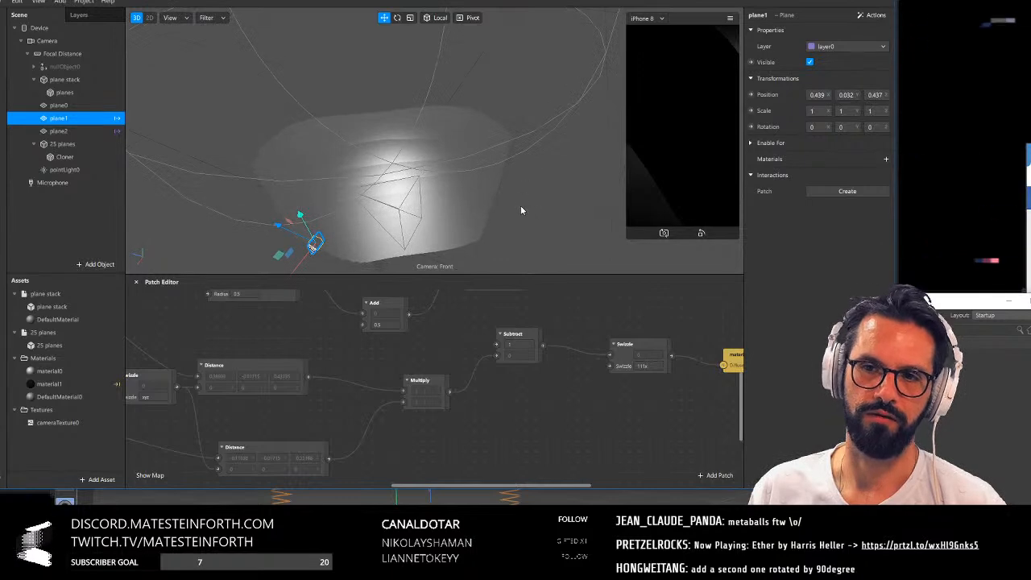
{"action": "left_click_drag", "start_coordinate": [521, 210], "coordinate": [181, 274], "text": "alt"}
{"action": "left_click_drag", "start_coordinate": [671, 0], "coordinate": [685, 18]}
{"action": "left_click_drag", "start_coordinate": [532, 197], "coordinate": [503, 189], "text": "alt"}
{"action": "left_click_drag", "start_coordinate": [475, 24], "coordinate": [471, 0]}
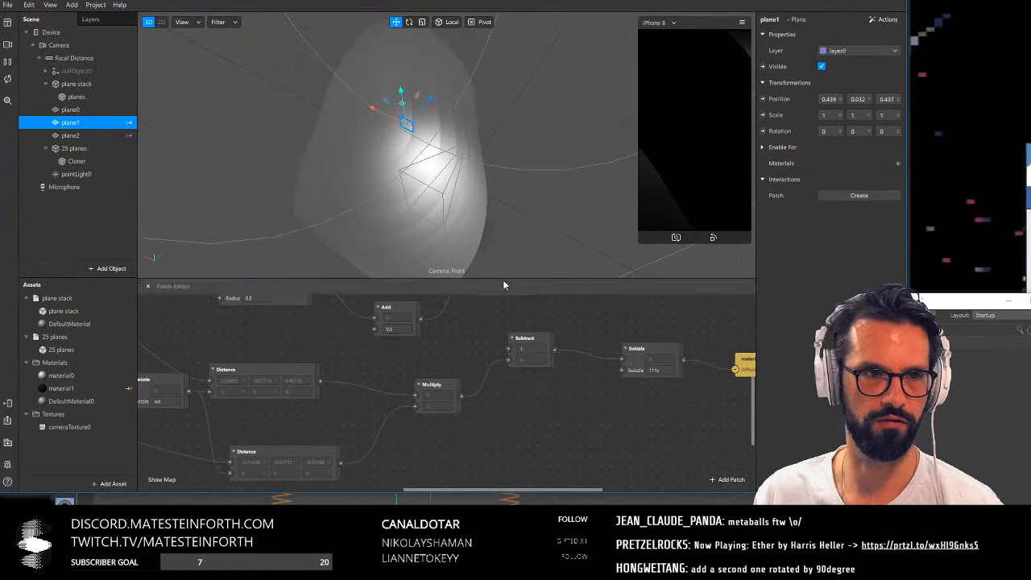
{"action": "left_click_drag", "start_coordinate": [486, 278], "coordinate": [489, 316]}
{"action": "mouse_move", "coordinate": [511, 229]}
{"action": "left_mouse_down", "text": "alt"}
{"action": "mouse_move", "coordinate": [579, 218]}
{"action": "mouse_move", "coordinate": [484, 211]}
{"action": "mouse_move", "coordinate": [443, 233]}
{"action": "mouse_move", "coordinate": [494, 225]}
{"action": "left_mouse_up", "text": "alt"}
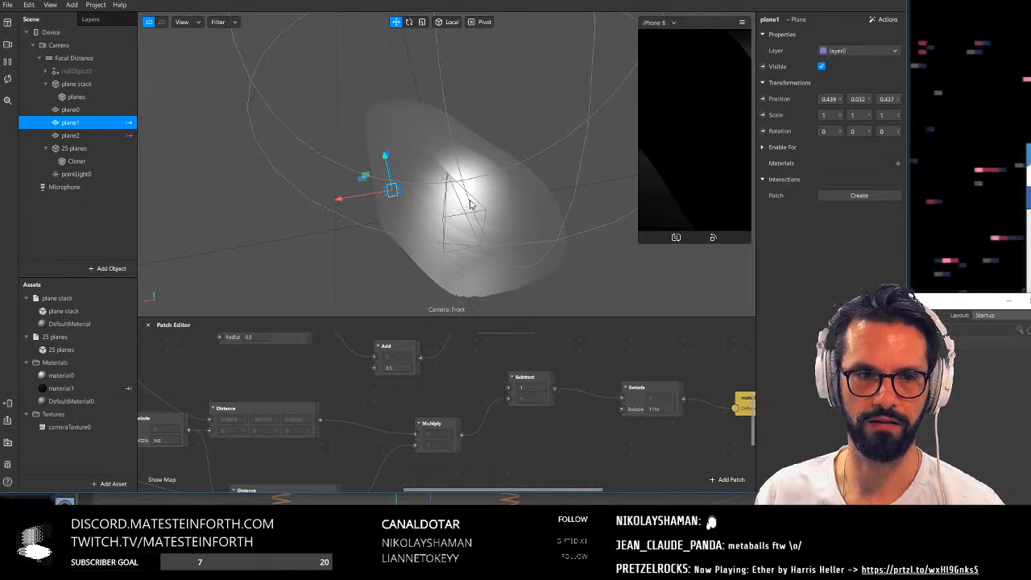
{"action": "left_click_drag", "start_coordinate": [471, 204], "coordinate": [474, 230], "text": "alt"}
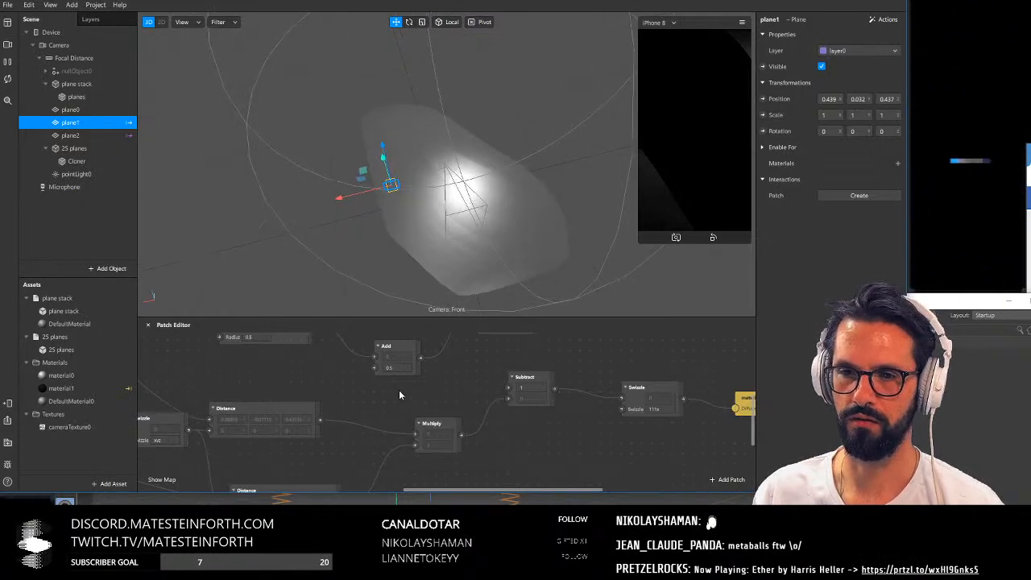
Rearrange the two Distance patches so they sit aligned one above the other before the Multiply patch
{"action": "left_click_drag", "start_coordinate": [228, 423], "coordinate": [461, 386], "text": "alt"}
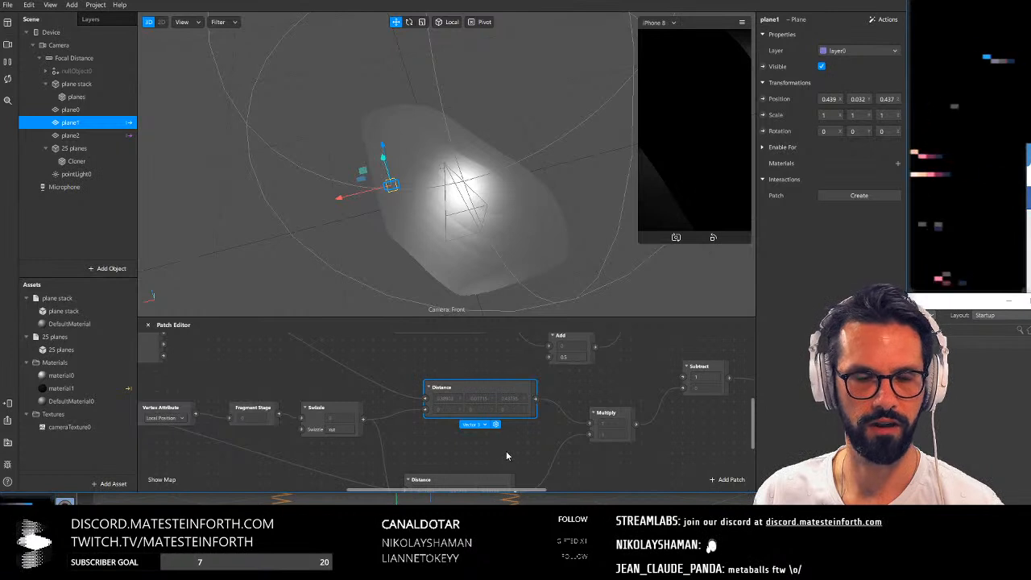
{"action": "left_click_drag", "start_coordinate": [490, 439], "coordinate": [436, 417], "text": "alt"}
{"action": "left_click_drag", "start_coordinate": [432, 456], "coordinate": [451, 422]}
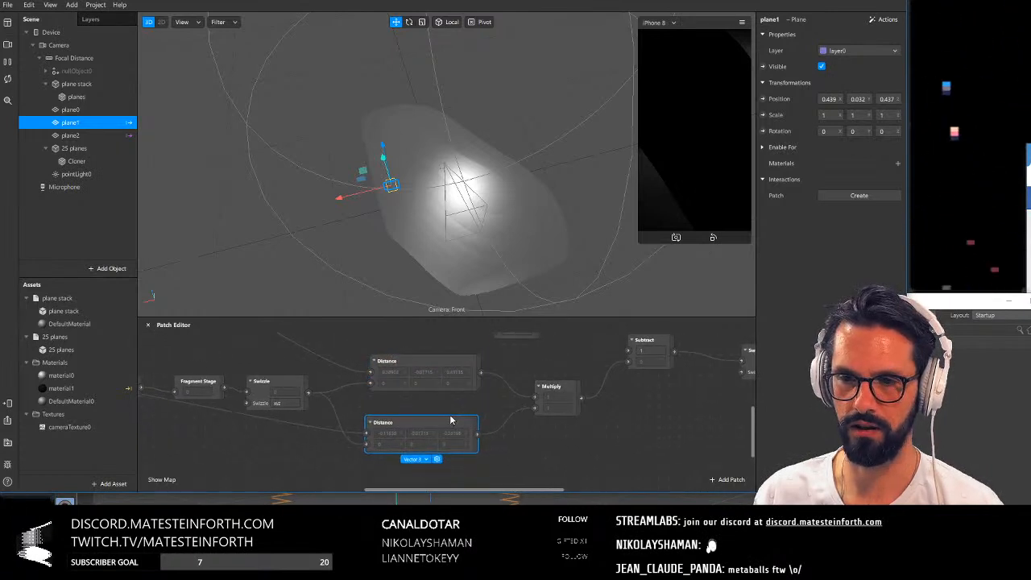
{"action": "left_click", "coordinate": [515, 440]}
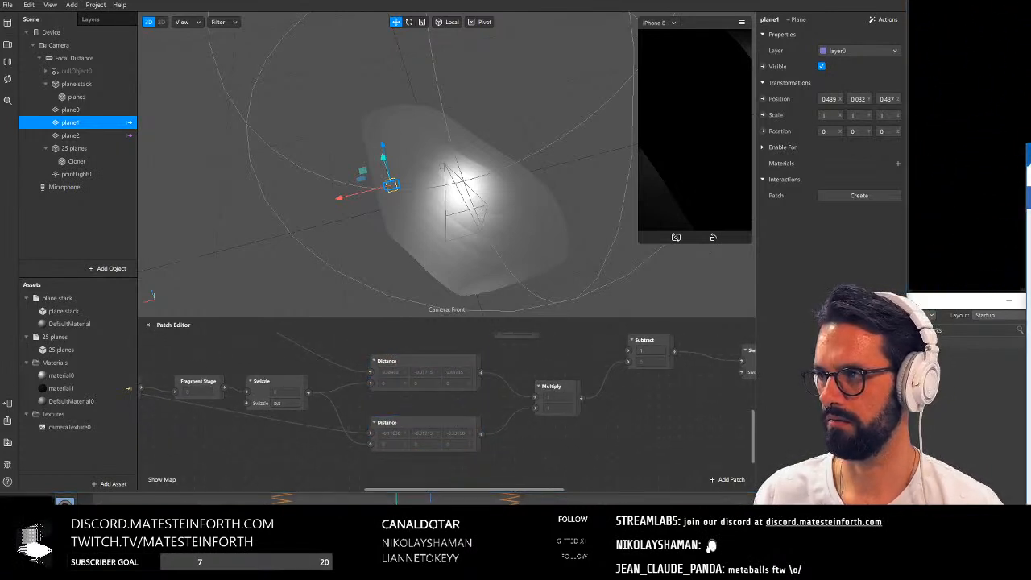
Switch to Chrome, search Google Images for pythagoras, view the a² + b² = c² triangle picture, and return to the patch project
{"action": "left_click_drag", "start_coordinate": [1030, 173], "coordinate": [824, 19]}
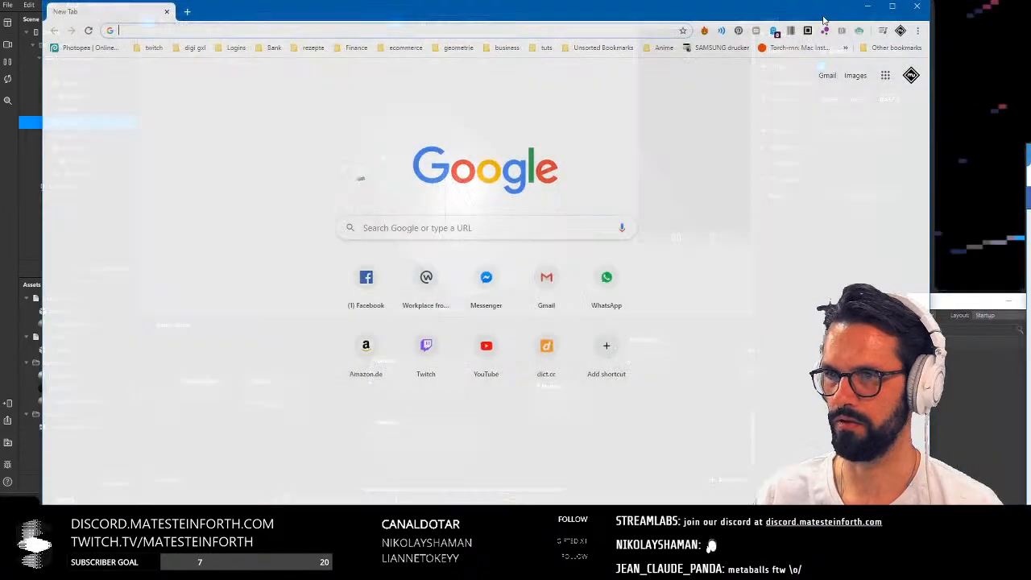
{"action": "left_click", "coordinate": [628, 32]}
{"action": "type", "text": "pythago"}
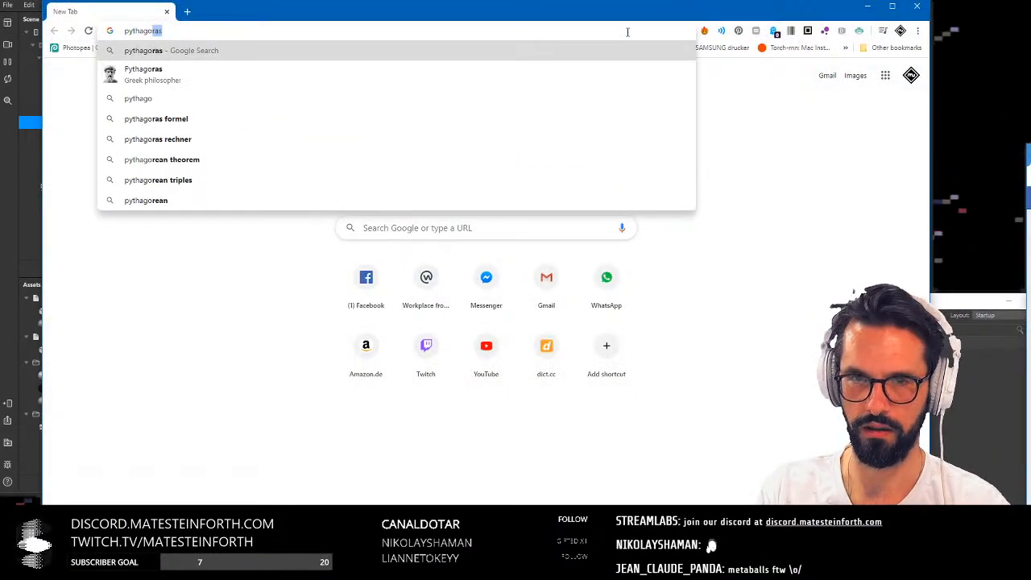
{"action": "key", "text": "Return"}
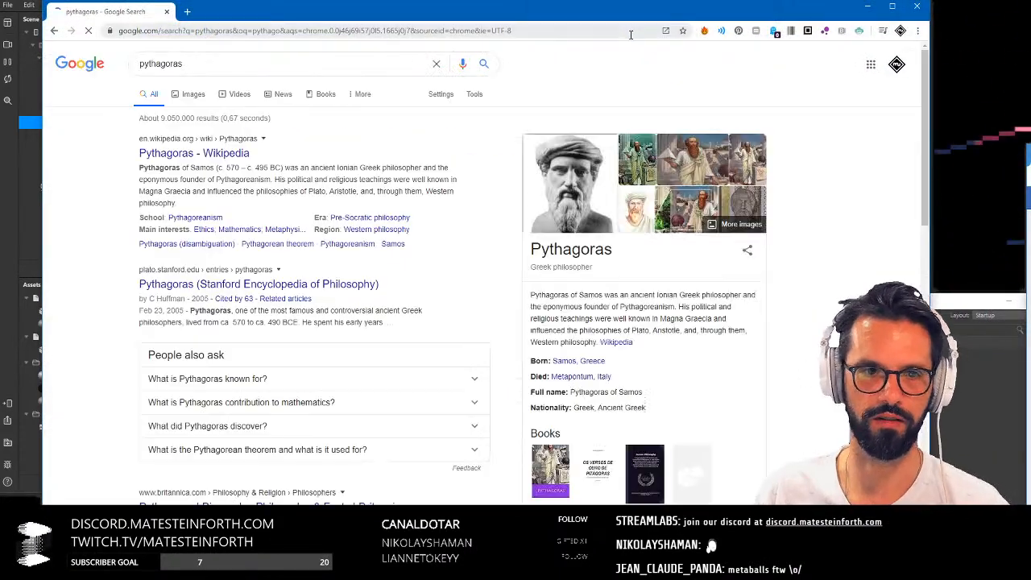
{"action": "left_click", "coordinate": [192, 94]}
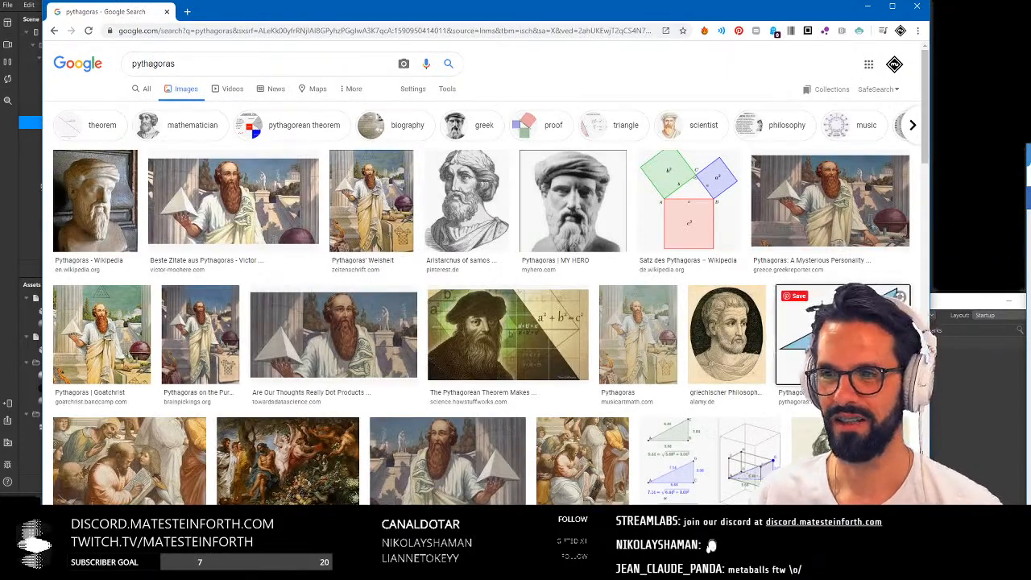
{"action": "left_click", "coordinate": [793, 342]}
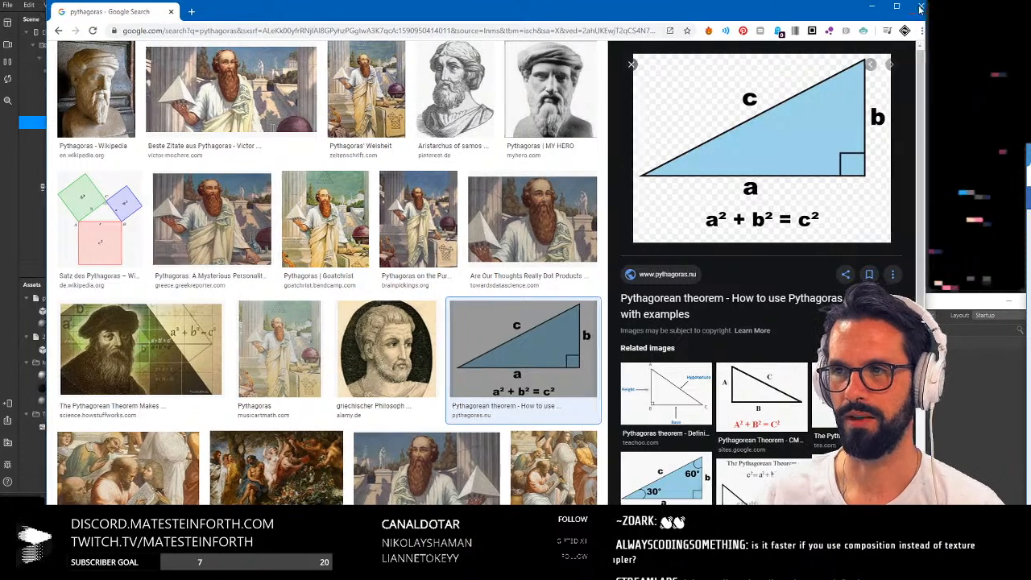
{"action": "left_click", "coordinate": [868, 6]}
Examine the patch graph from plane2's Bounding Box and the Local Position attribute through to the Distance and Multiply patches, enlarging the Patch Editor
{"action": "middle_click_drag", "start_coordinate": [612, 419], "coordinate": [609, 419]}
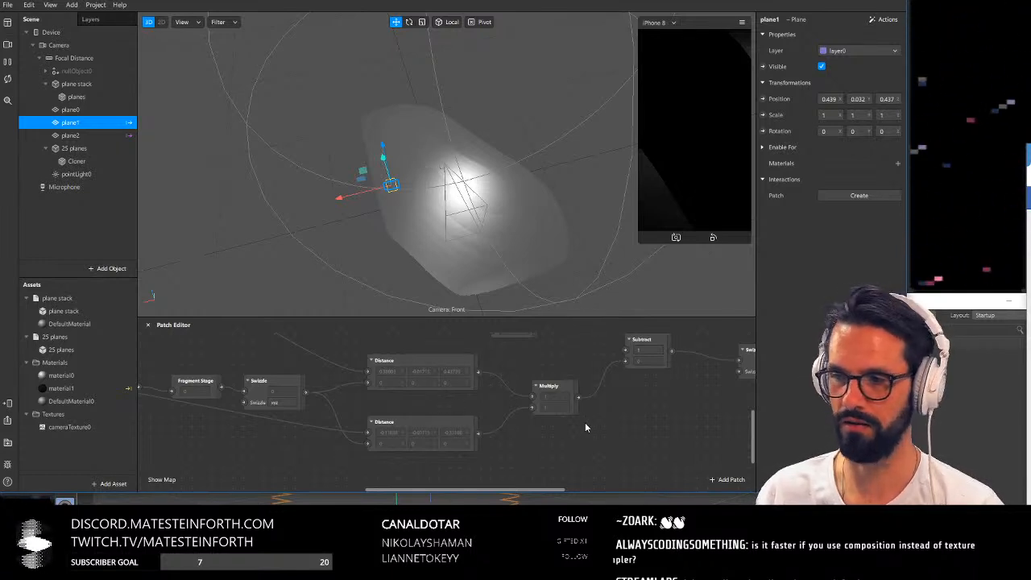
{"action": "scroll", "coordinate": [584, 423], "scroll_direction": "down", "scroll_amount": 1}
{"action": "middle_click_drag", "start_coordinate": [595, 437], "coordinate": [567, 440]}
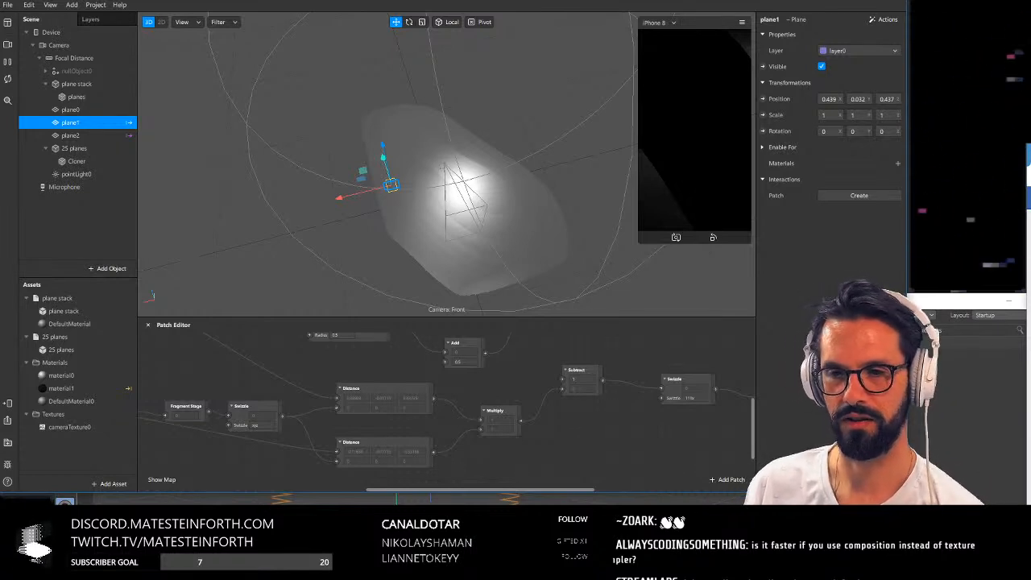
{"action": "left_click_drag", "start_coordinate": [395, 317], "coordinate": [396, 252]}
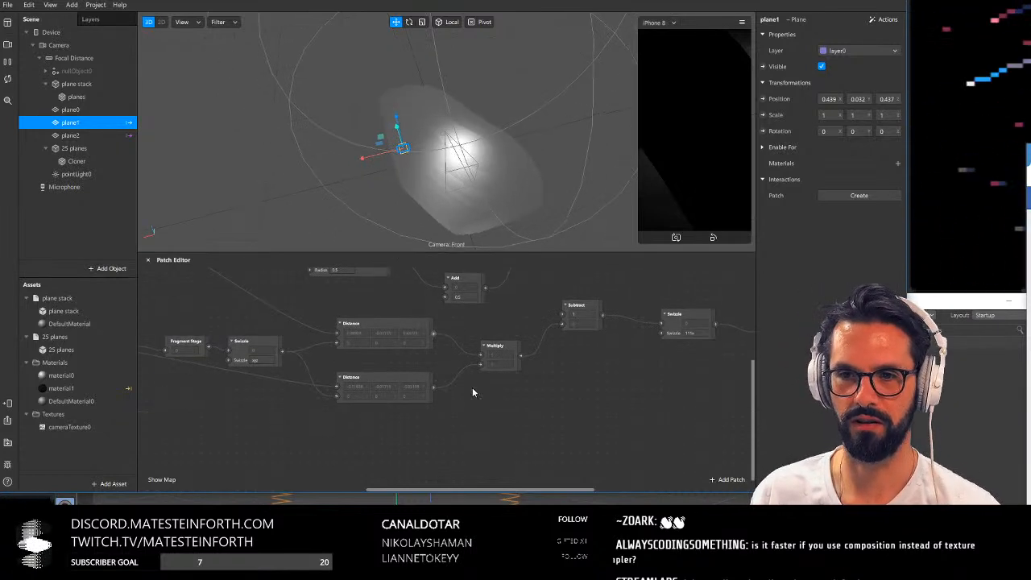
{"action": "scroll", "coordinate": [449, 429], "scroll_direction": "left", "scroll_amount": 6}
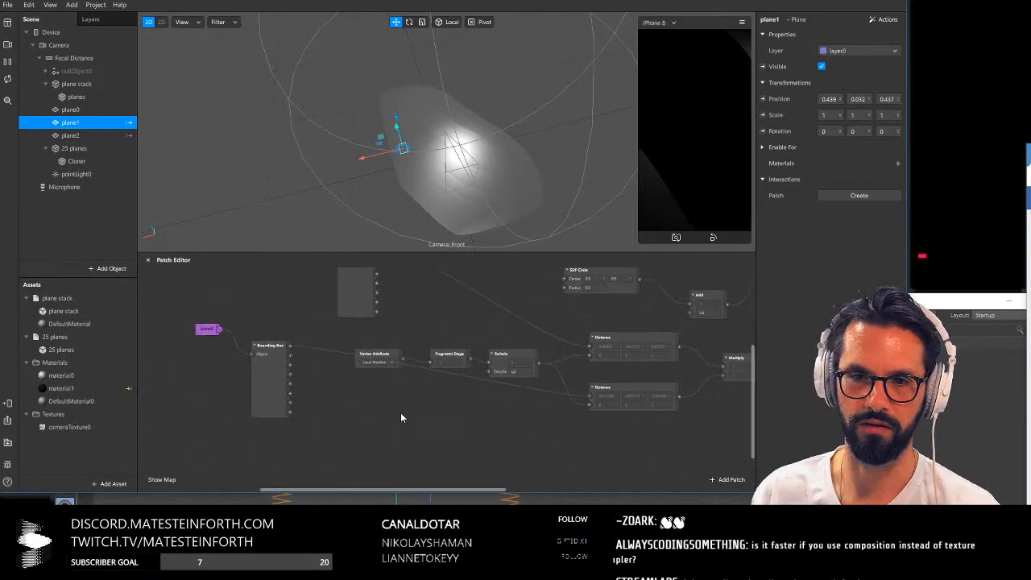
{"action": "middle_click_drag", "start_coordinate": [398, 407], "coordinate": [364, 439]}
{"action": "scroll", "coordinate": [409, 373], "scroll_direction": "up", "scroll_amount": 3}
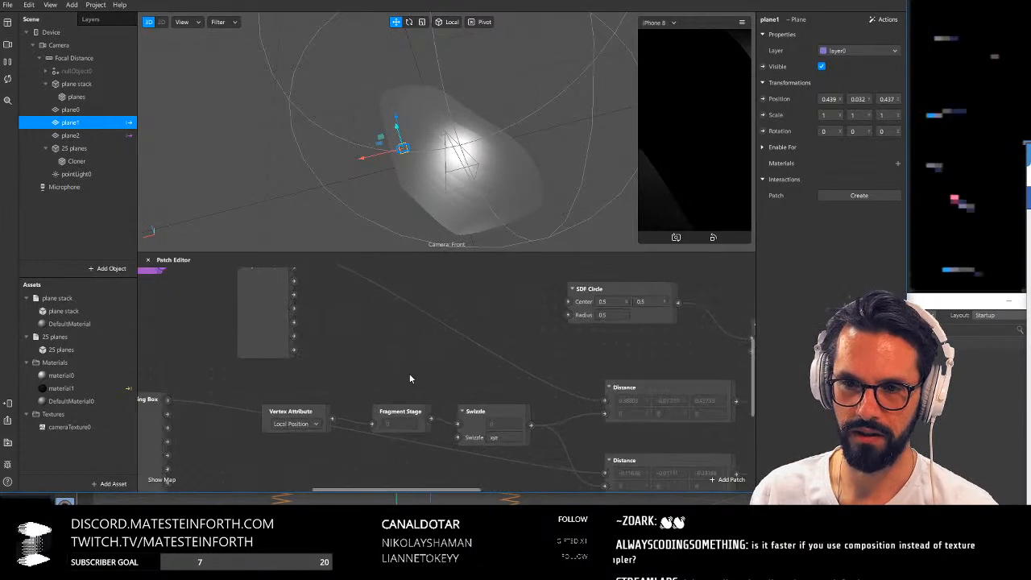
{"action": "middle_click_drag", "start_coordinate": [409, 373], "coordinate": [319, 290]}
{"action": "scroll", "coordinate": [328, 332], "scroll_direction": "up", "scroll_amount": 1}
{"action": "middle_click_drag", "start_coordinate": [327, 332], "coordinate": [319, 319]}
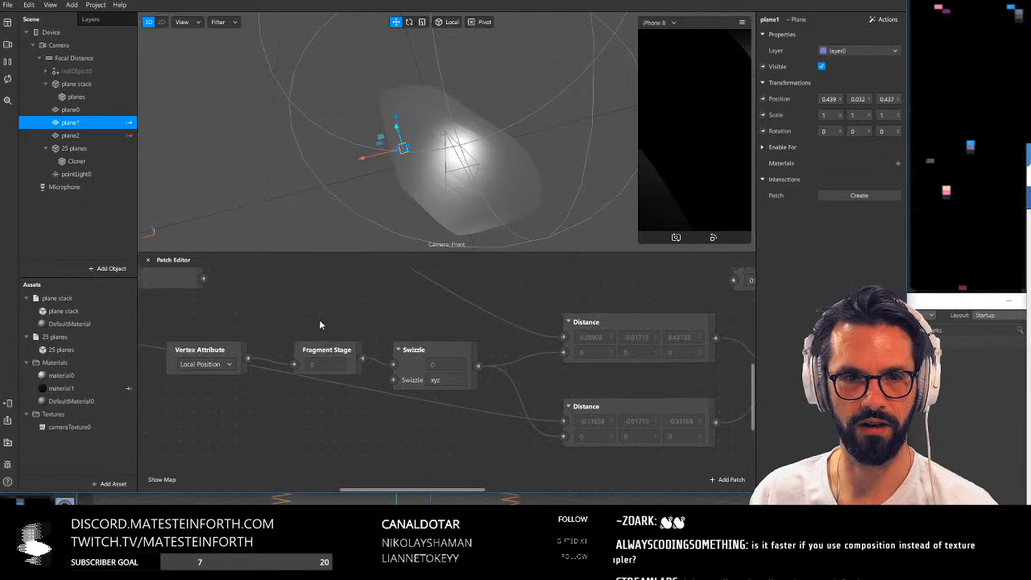
Place the Fragment Stage patch closer to the Local Position Vertex Attribute and reconnect its output to the xyz Swizzle
{"action": "left_click_drag", "start_coordinate": [328, 349], "coordinate": [316, 342]}
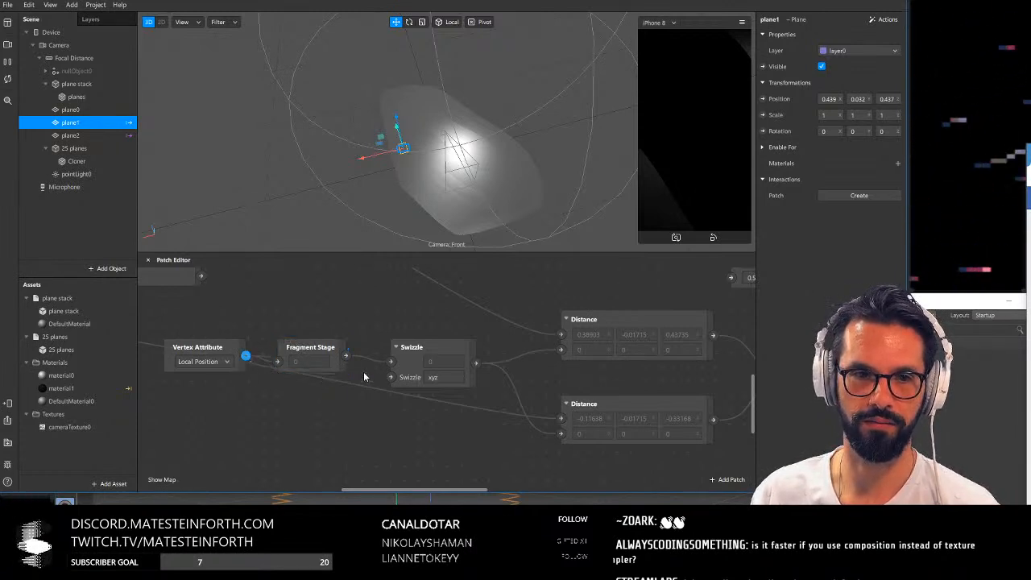
{"action": "left_click_drag", "start_coordinate": [347, 355], "coordinate": [392, 362]}
{"action": "left_click_drag", "start_coordinate": [456, 145], "coordinate": [497, 21], "text": "alt"}
{"action": "left_click_drag", "start_coordinate": [487, 158], "coordinate": [441, 182]}
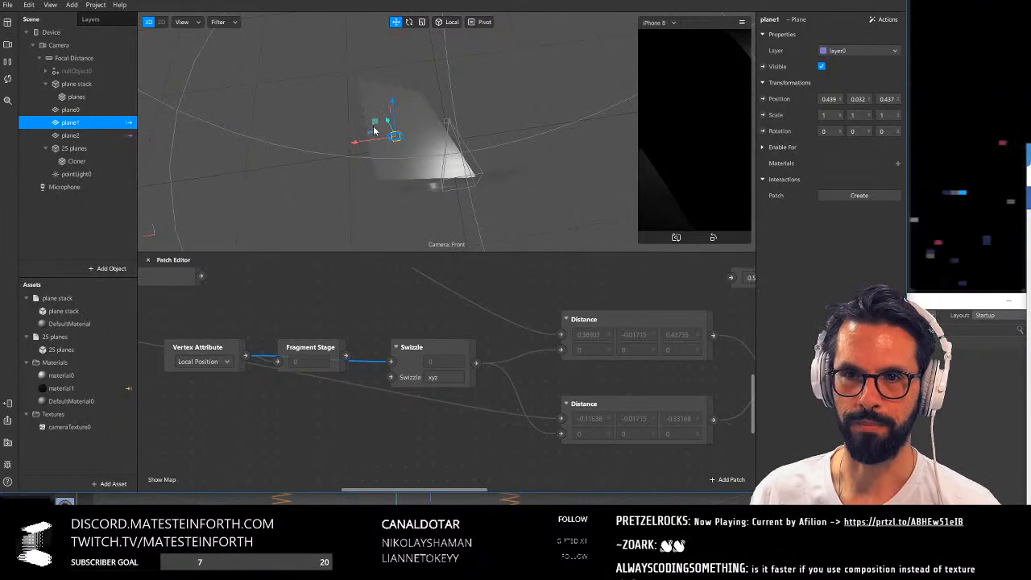
Move plane1 slightly in its horizontal plane, to about X 0.411 and Z 0.454
{"action": "left_click_drag", "start_coordinate": [372, 131], "coordinate": [450, 199]}
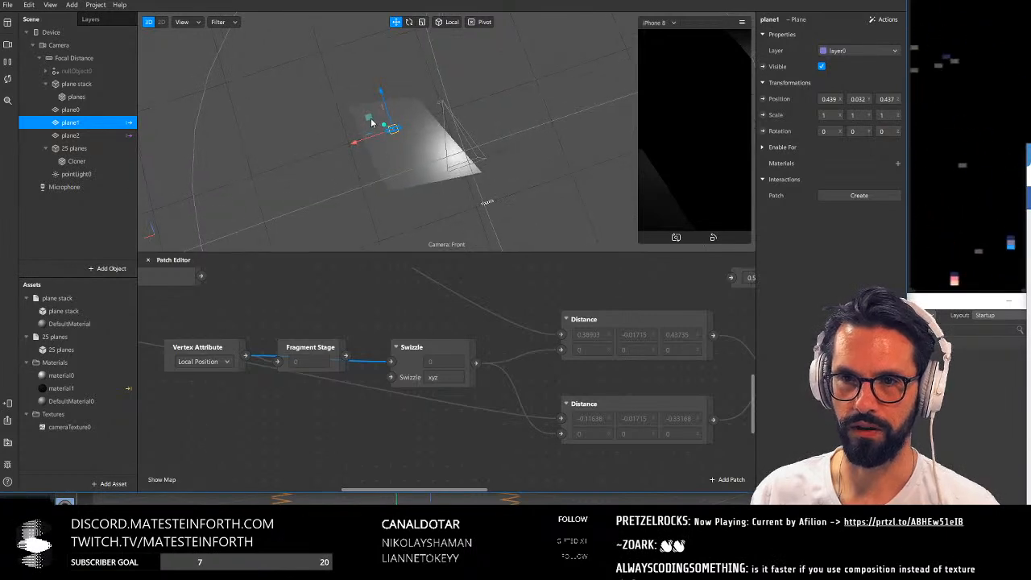
{"action": "mouse_move", "coordinate": [371, 117]}
{"action": "left_mouse_down"}
{"action": "mouse_move", "coordinate": [411, 136]}
{"action": "mouse_move", "coordinate": [346, 101]}
{"action": "mouse_move", "coordinate": [361, 149]}
{"action": "mouse_move", "coordinate": [359, 113]}
{"action": "mouse_move", "coordinate": [383, 111]}
{"action": "mouse_move", "coordinate": [370, 115]}
{"action": "left_mouse_up"}
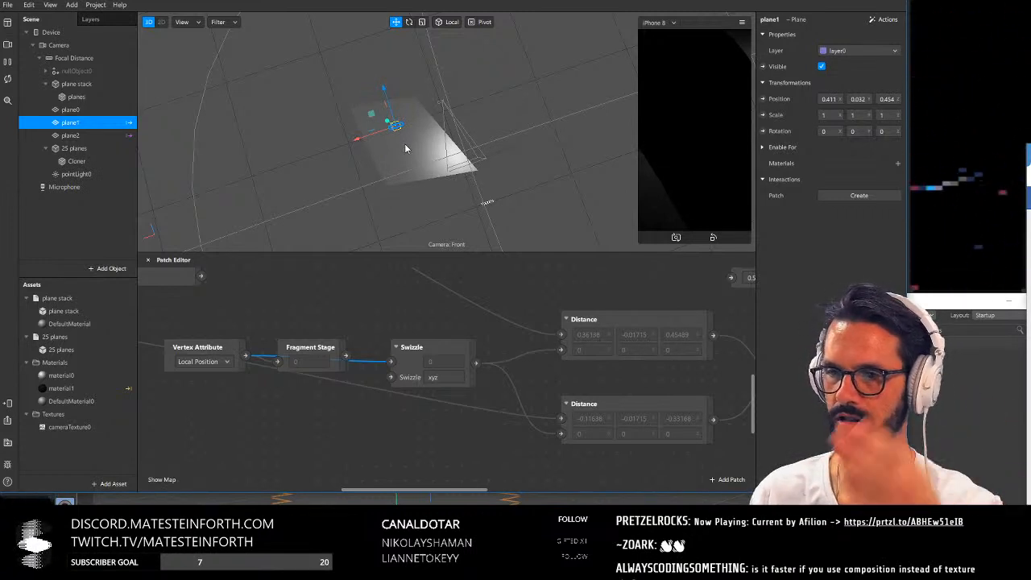
Switch to Cinema 4D, show the mesh lines on the stacked Cloner planes and view the stack from above
{"action": "left_click_drag", "start_coordinate": [929, 304], "coordinate": [904, 32]}
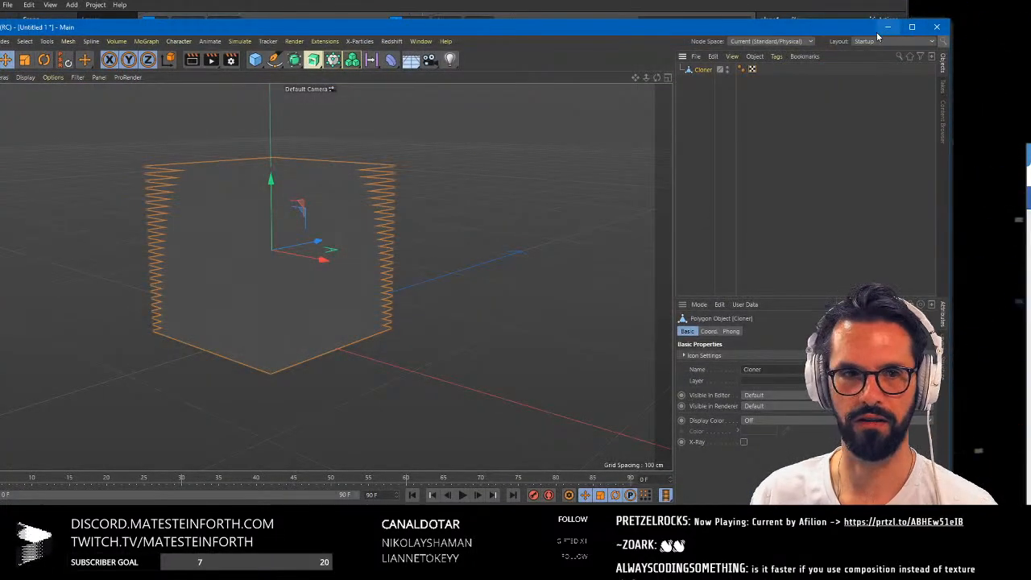
{"action": "left_click", "coordinate": [26, 76]}
{"action": "left_click", "coordinate": [53, 168]}
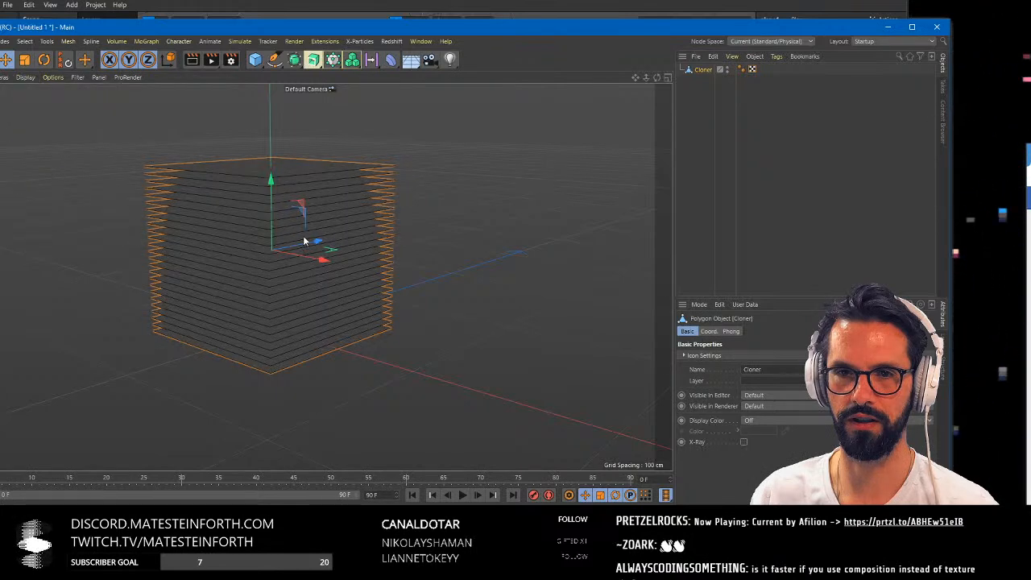
{"action": "left_click_drag", "start_coordinate": [304, 240], "coordinate": [382, 238], "text": "alt"}
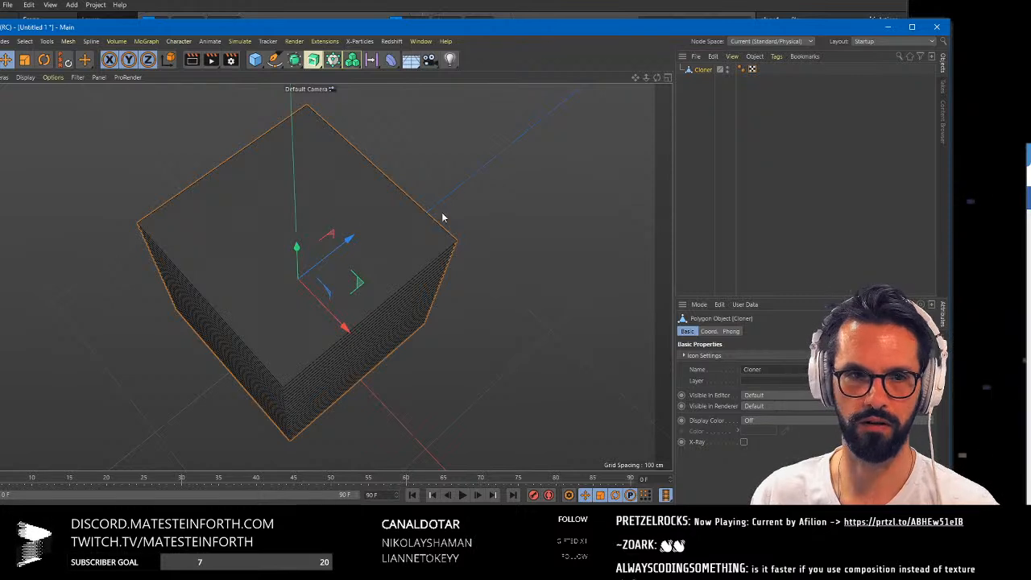
Undo the merging of the stack to restore the editable Cloner with its child Plane
{"action": "key", "text": "ctrl+z"}
{"action": "key", "text": "ctrl+z"}
{"action": "key", "text": "ctrl+z"}
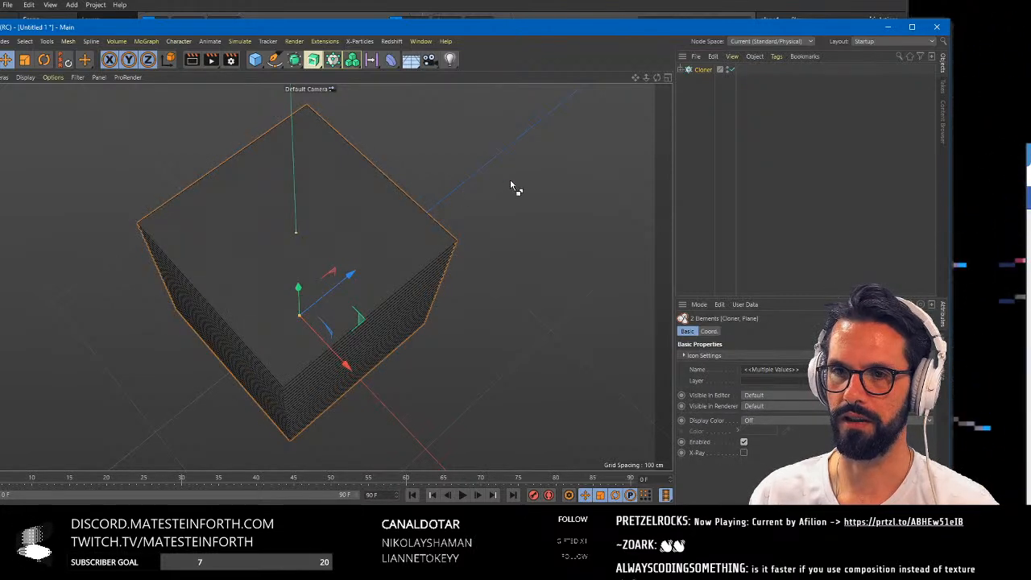
{"action": "key", "text": "ctrl+z"}
Set the Cloner's child Plane to 32 width segments and 32 height segments, and view the resulting grid up close
{"action": "left_click", "coordinate": [709, 82]}
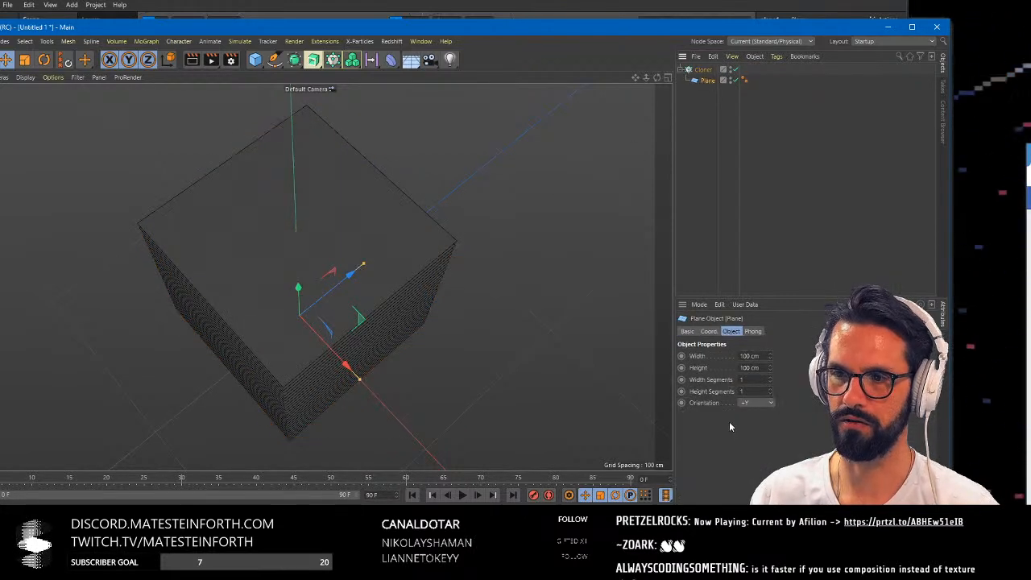
{"action": "double_click", "coordinate": [757, 380]}
{"action": "type", "text": "32"}
{"action": "key", "text": "Tab"}
{"action": "type", "text": "32"}
{"action": "key", "text": "Tab"}
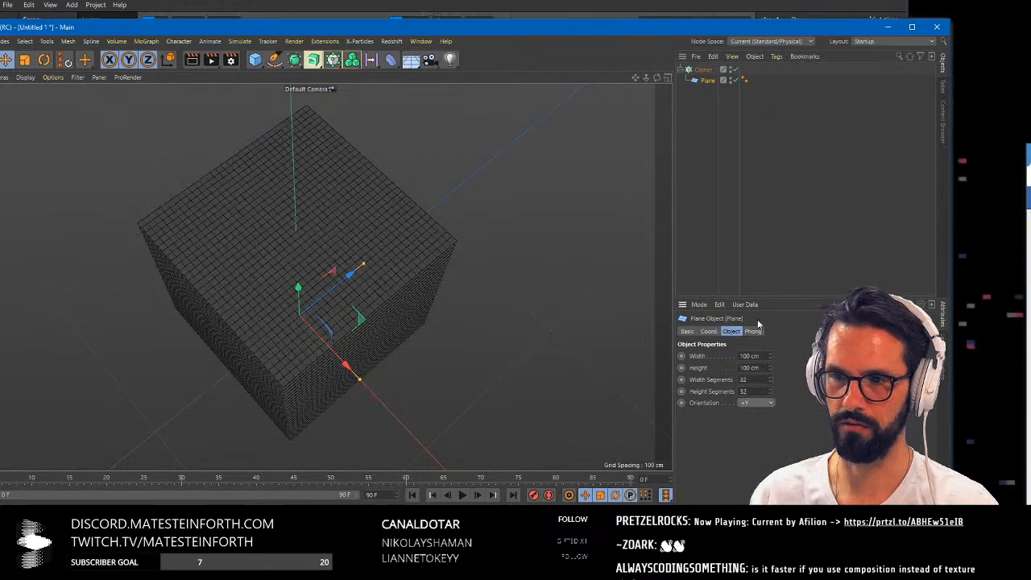
{"action": "left_click", "coordinate": [745, 221]}
{"action": "scroll", "coordinate": [354, 278], "scroll_direction": "up", "scroll_amount": 4}
{"action": "left_click_drag", "start_coordinate": [357, 294], "coordinate": [355, 153], "text": "alt"}
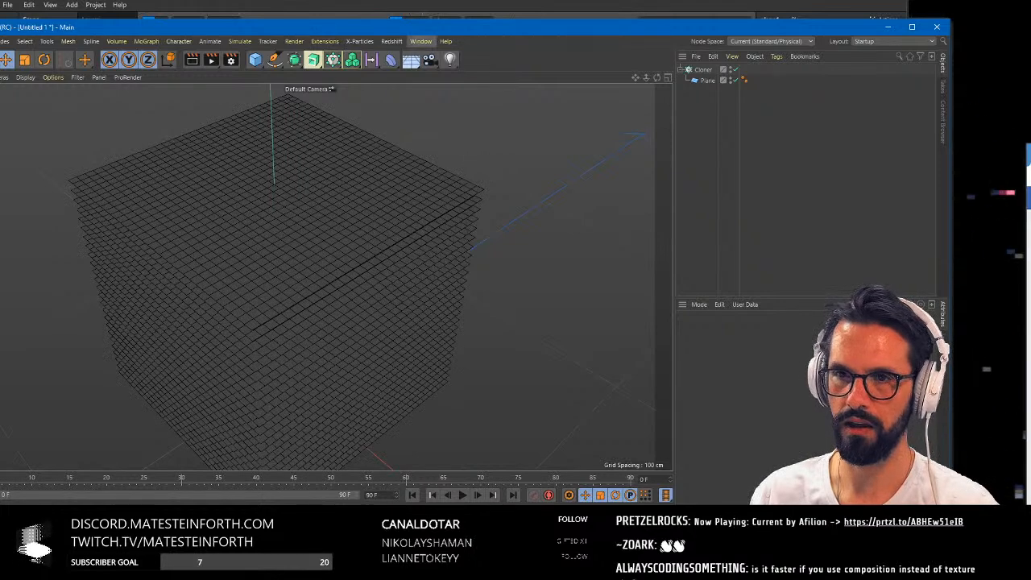
{"action": "left_click", "coordinate": [404, 259]}
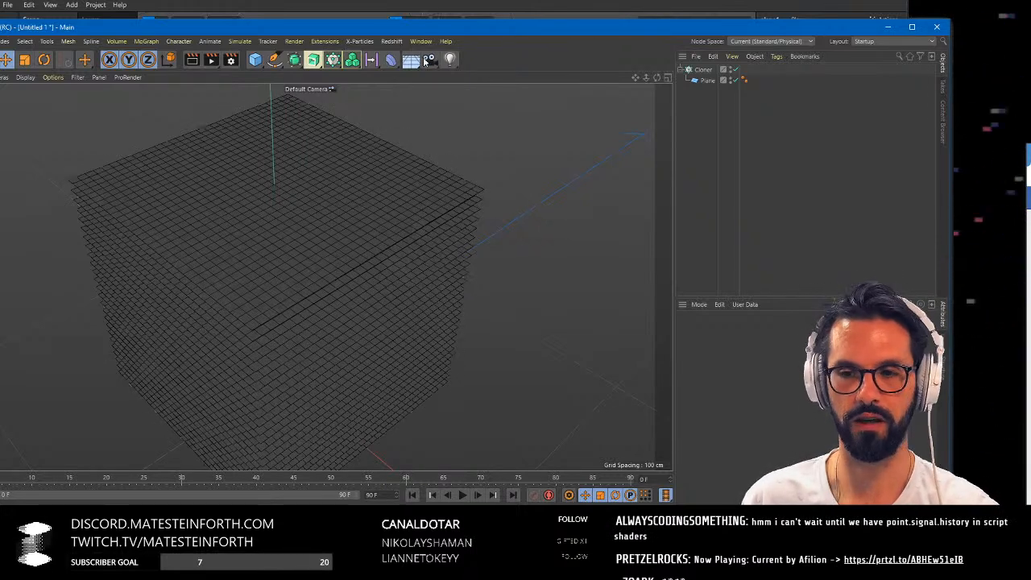
Switch to Spark AR Studio and import 64x64x64 cube.fbx from the Dropbox twitch\200528 folder as an asset
{"action": "left_click", "coordinate": [427, 7]}
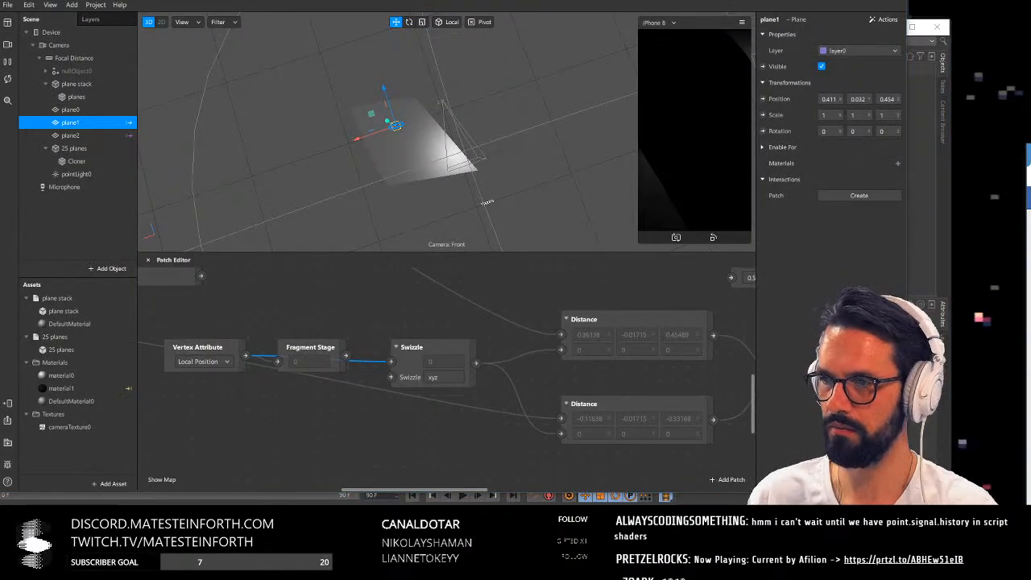
{"action": "key", "text": "super+e"}
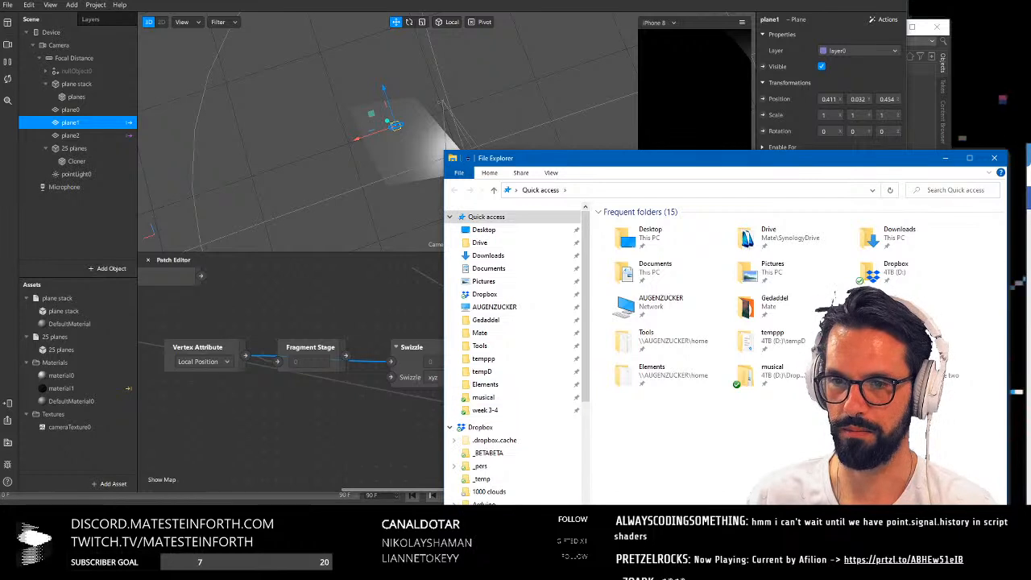
{"action": "scroll", "coordinate": [508, 436], "scroll_direction": "down", "scroll_amount": 2}
{"action": "scroll", "coordinate": [508, 437], "scroll_direction": "down", "scroll_amount": 2}
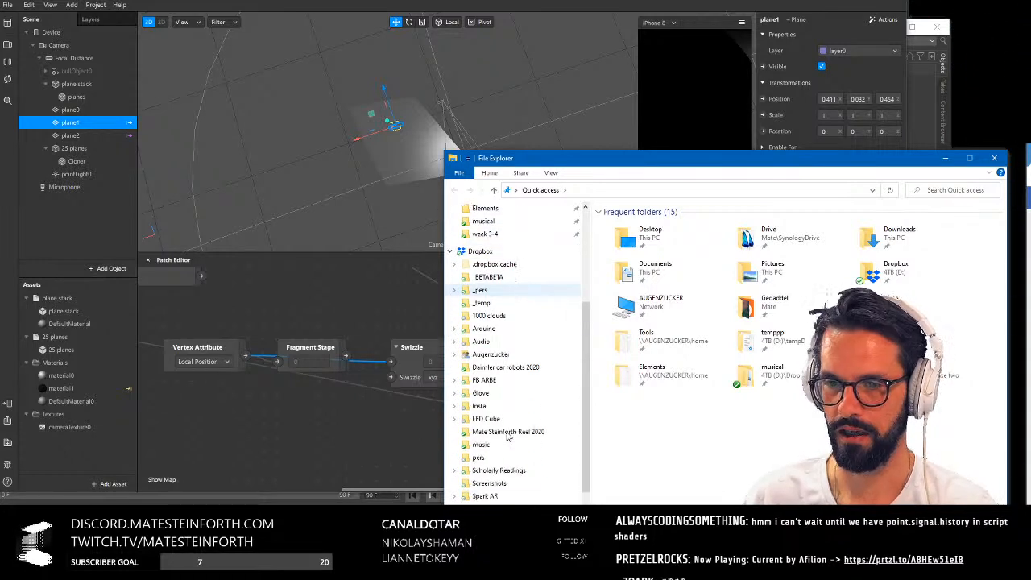
{"action": "left_click", "coordinate": [500, 510]}
{"action": "left_click", "coordinate": [634, 260]}
{"action": "double_click", "coordinate": [634, 260]}
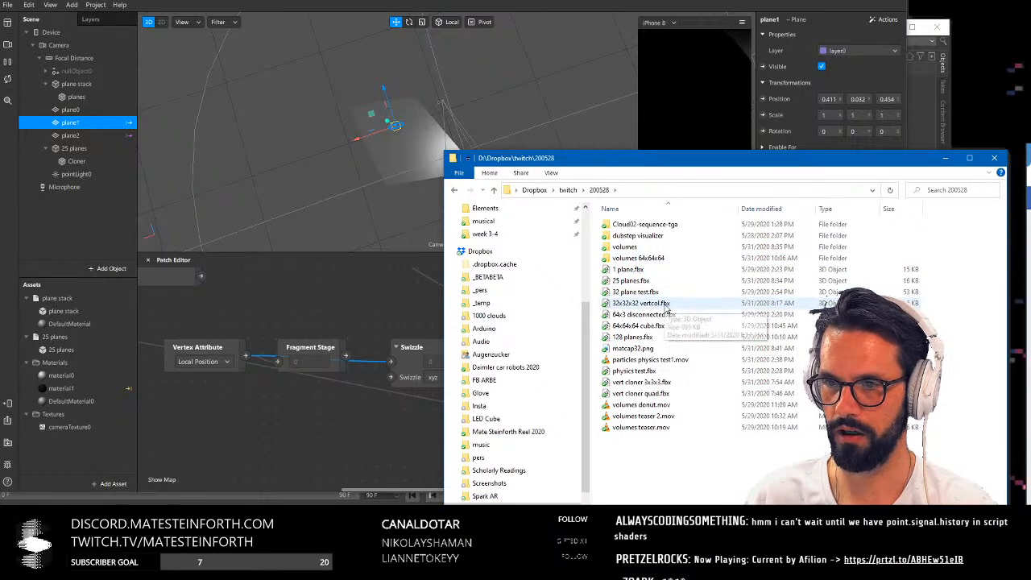
{"action": "left_click_drag", "start_coordinate": [649, 326], "coordinate": [100, 434]}
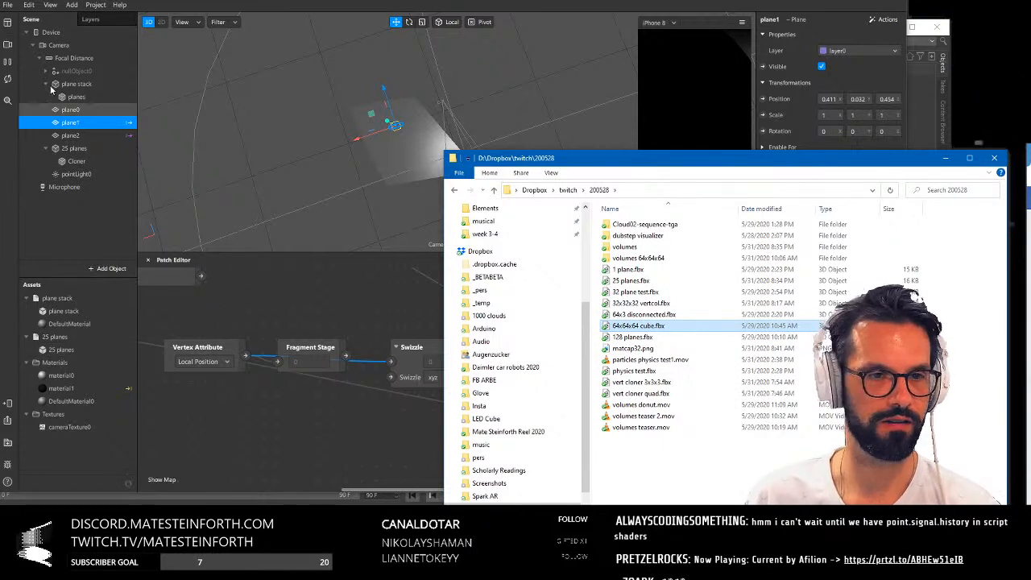
{"action": "left_click", "coordinate": [98, 2]}
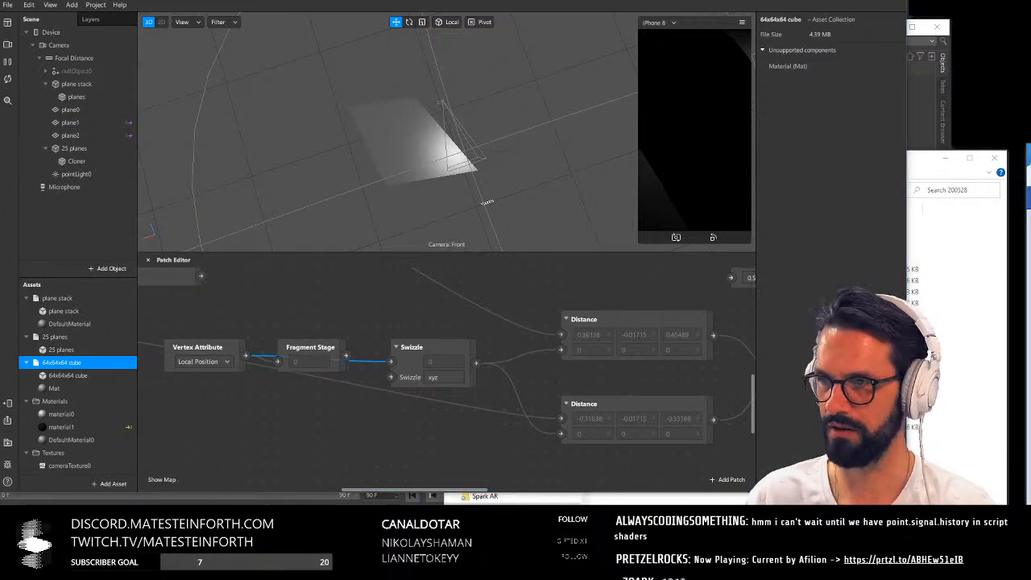
Switch to Chrome, calculate 64x64x4x64 with a Google search, and return to Spark AR Studio
{"action": "key", "text": "ctrl+n"}
{"action": "type", "text": "64"}
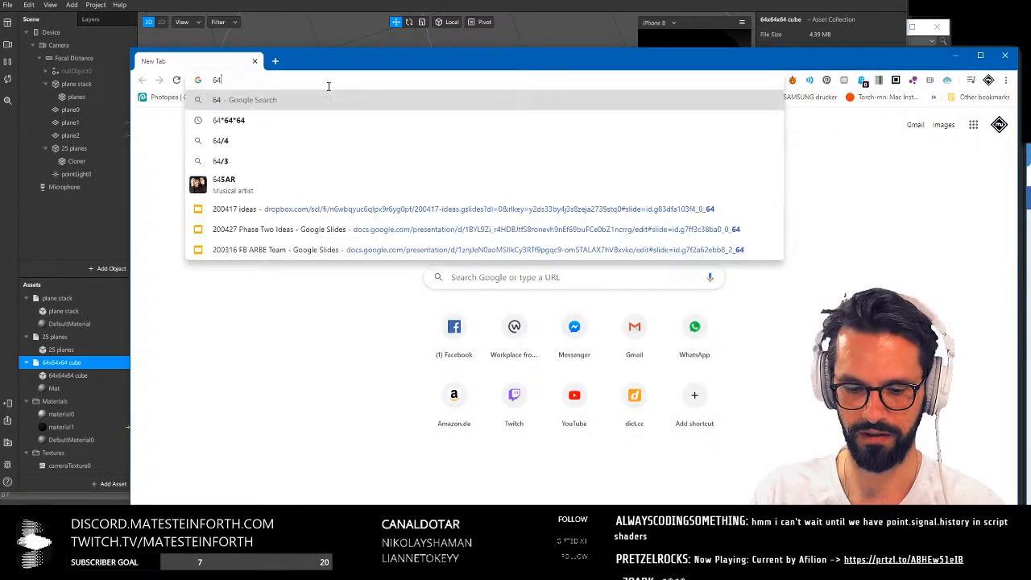
{"action": "type", "text": "x"}
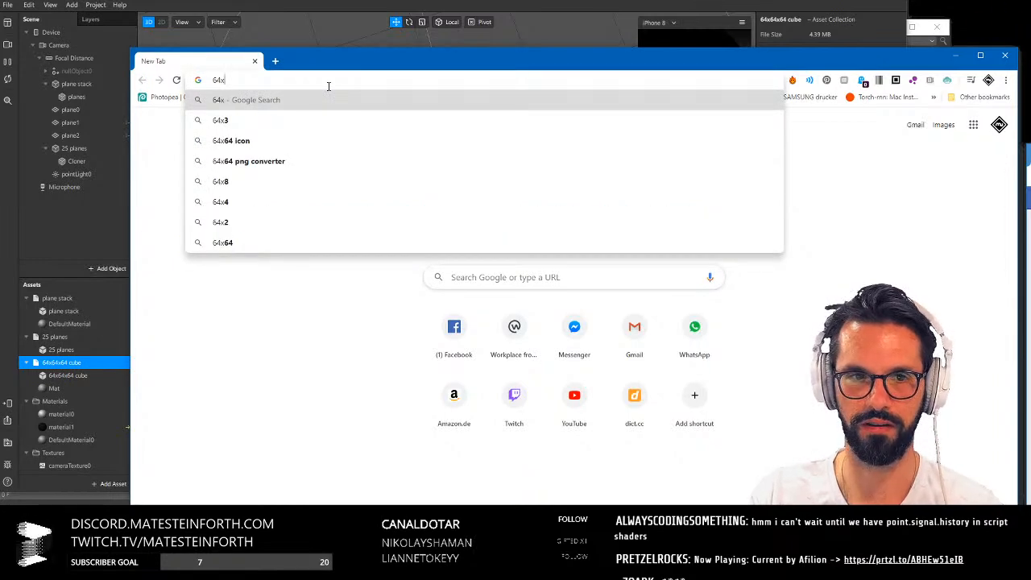
{"action": "type", "text": "64"}
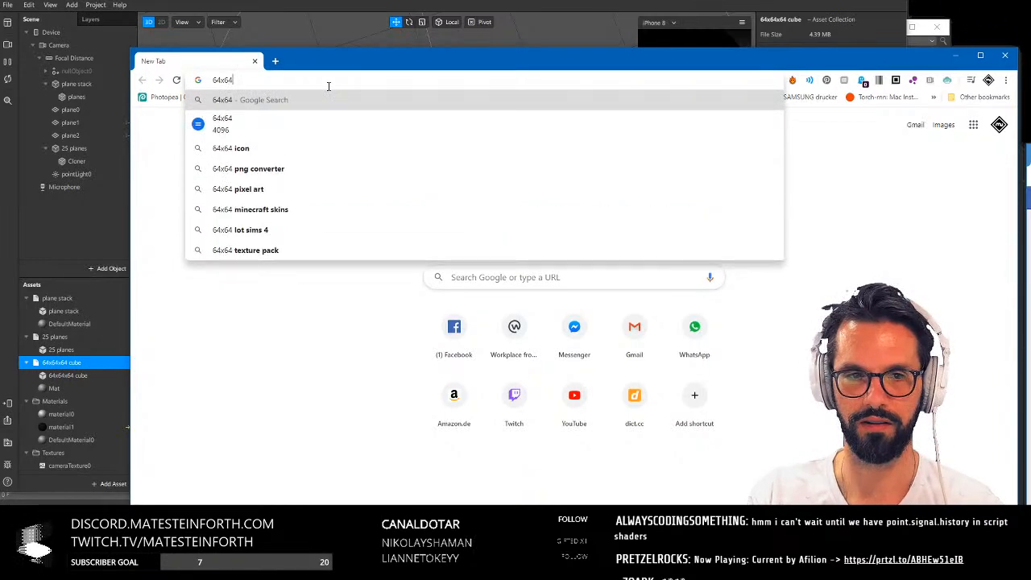
{"action": "type", "text": "x4"}
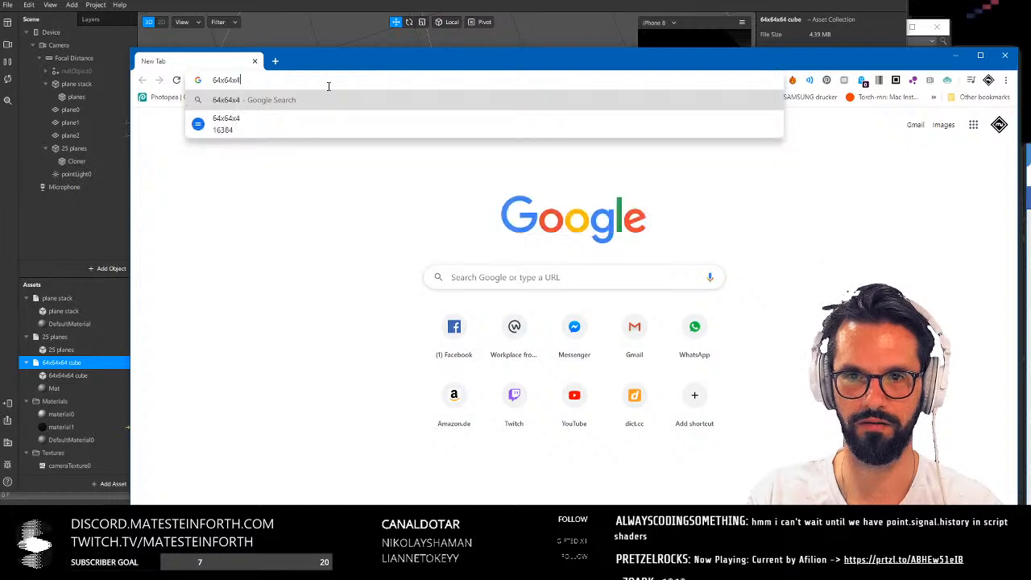
{"action": "key", "text": "BackSpace"}
{"action": "type", "text": "64"}
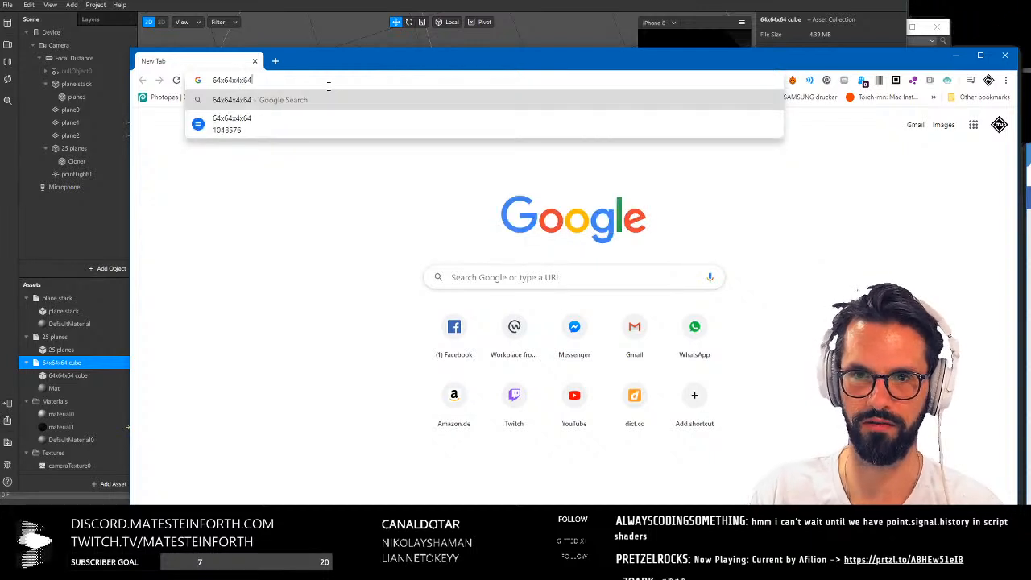
{"action": "key", "text": "Return"}
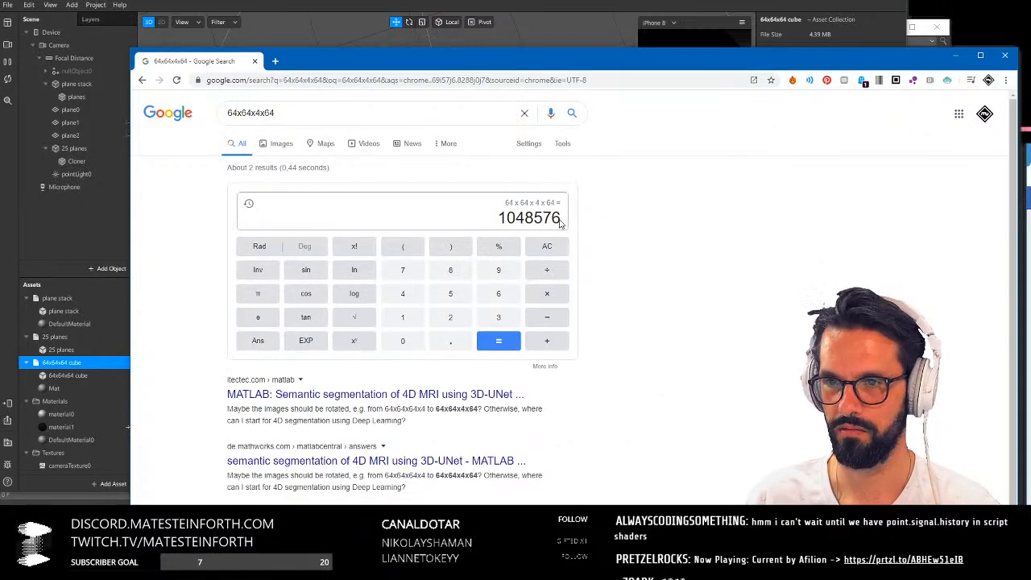
{"action": "left_click_drag", "start_coordinate": [562, 223], "coordinate": [515, 218]}
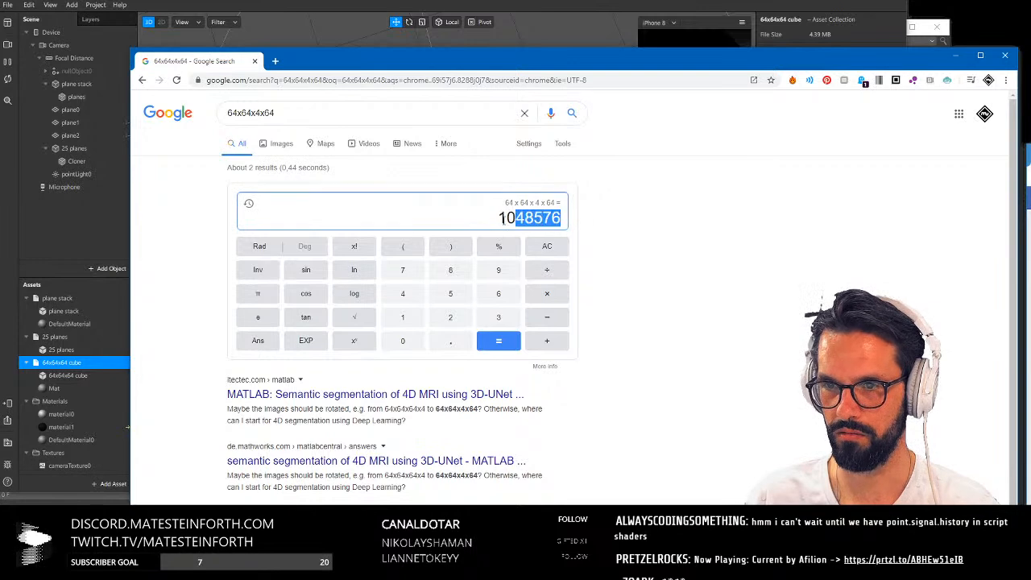
{"action": "left_click", "coordinate": [254, 62]}
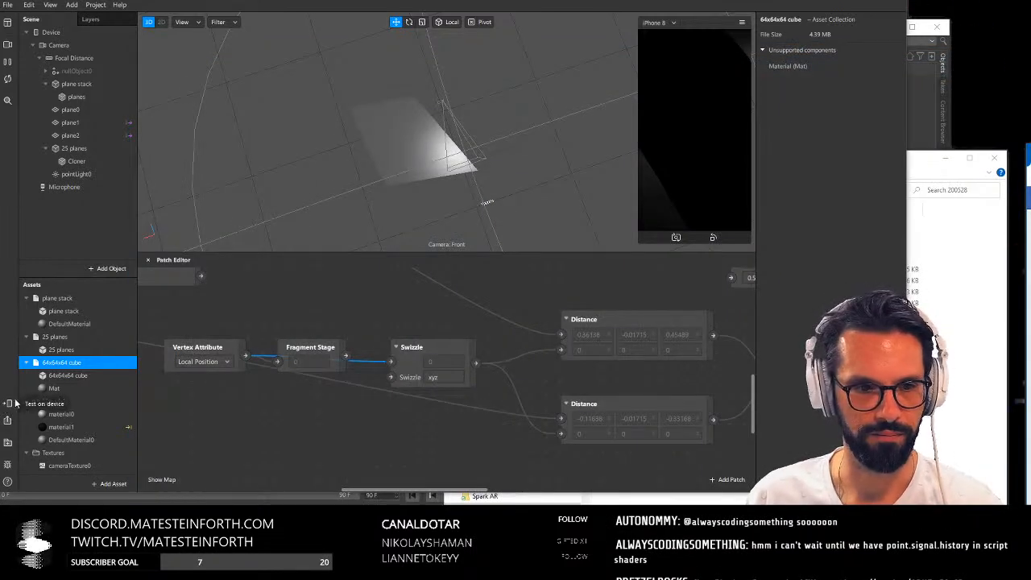
Add the 64x64x64 cube asset to the scene under Focal Distance and compare its layers with the Cinema 4D stack
{"action": "left_click_drag", "start_coordinate": [71, 364], "coordinate": [88, 142]}
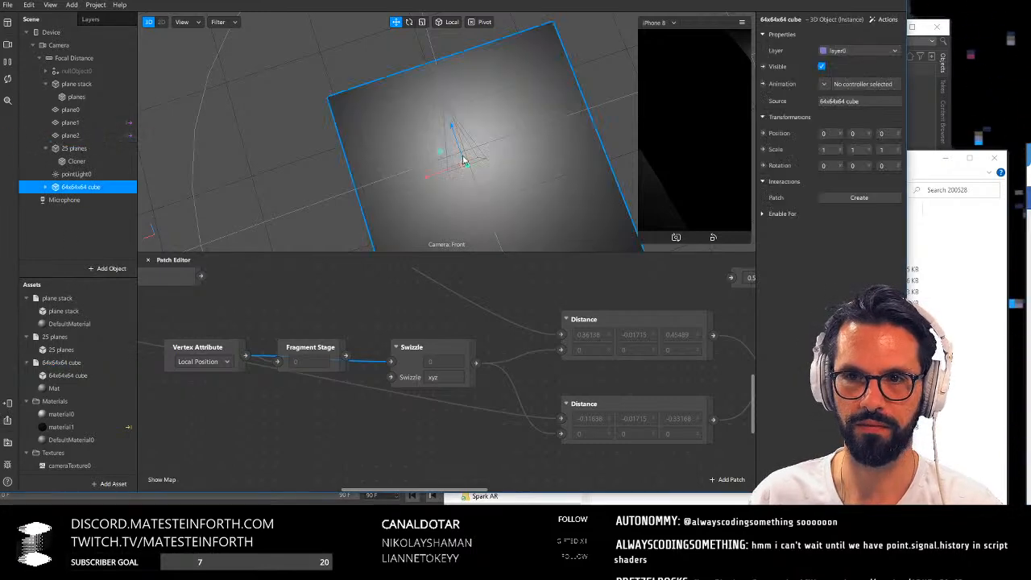
{"action": "left_click_drag", "start_coordinate": [450, 118], "coordinate": [495, 145]}
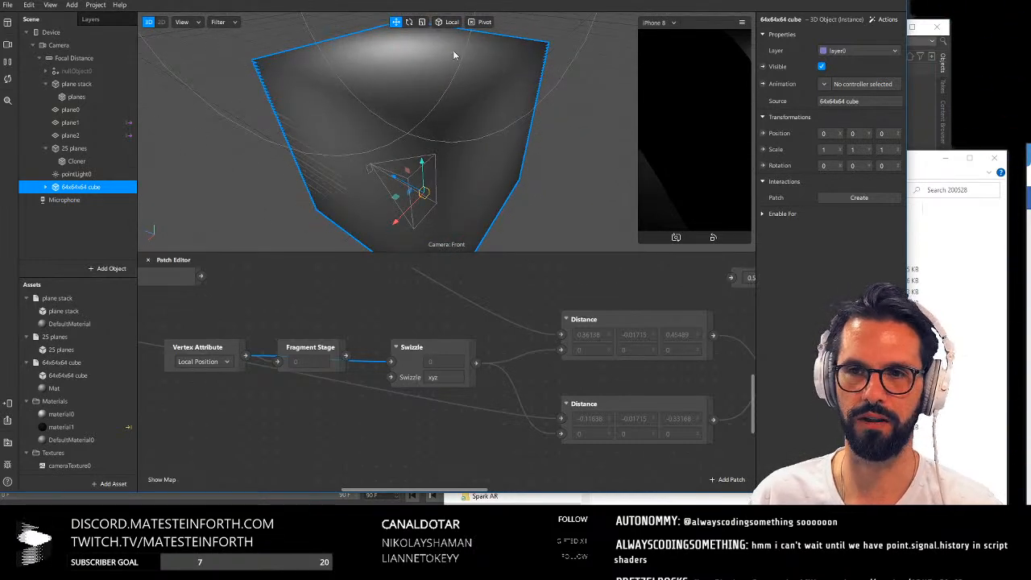
{"action": "left_click", "coordinate": [2, 30]}
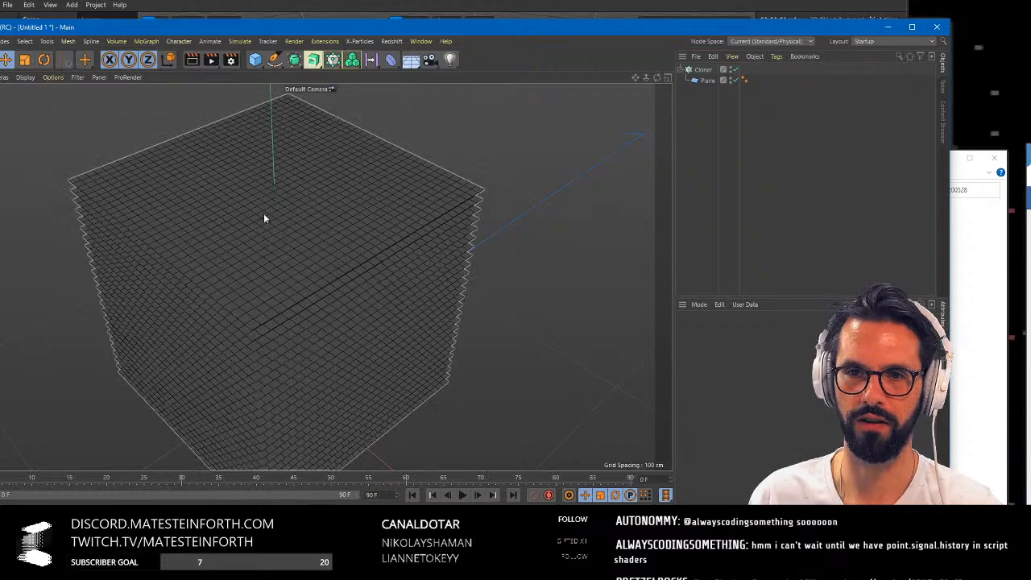
{"action": "key", "text": "alt+Tab"}
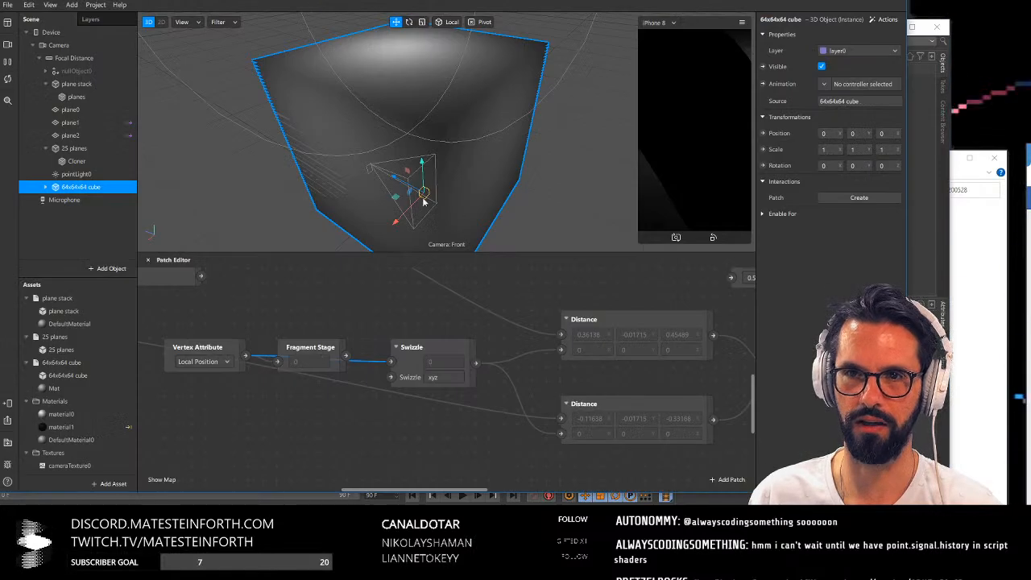
Examine the material slots assigned to the 64x64x64 mesh inside the cube object
{"action": "left_click", "coordinate": [44, 187]}
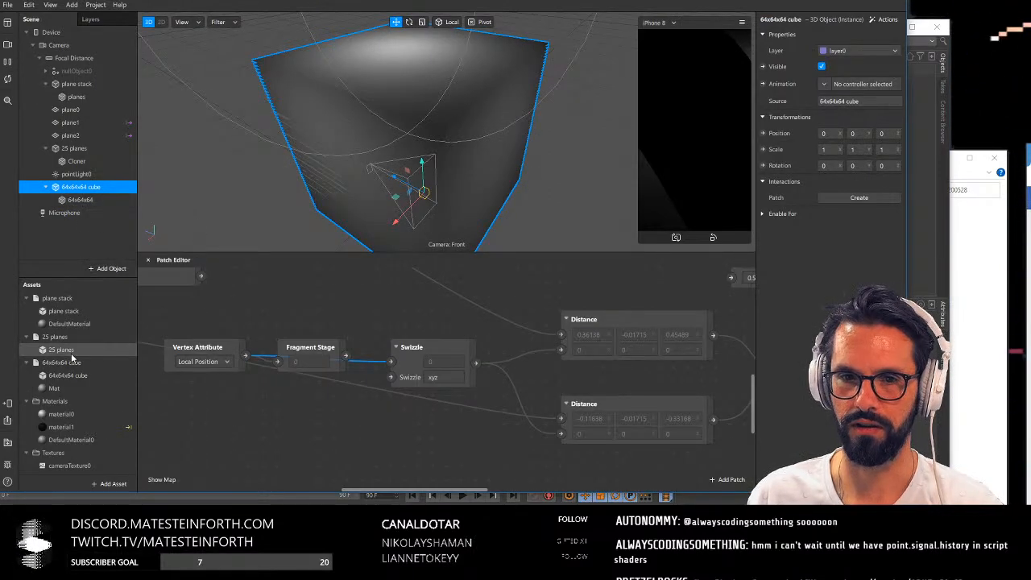
{"action": "left_click", "coordinate": [81, 200]}
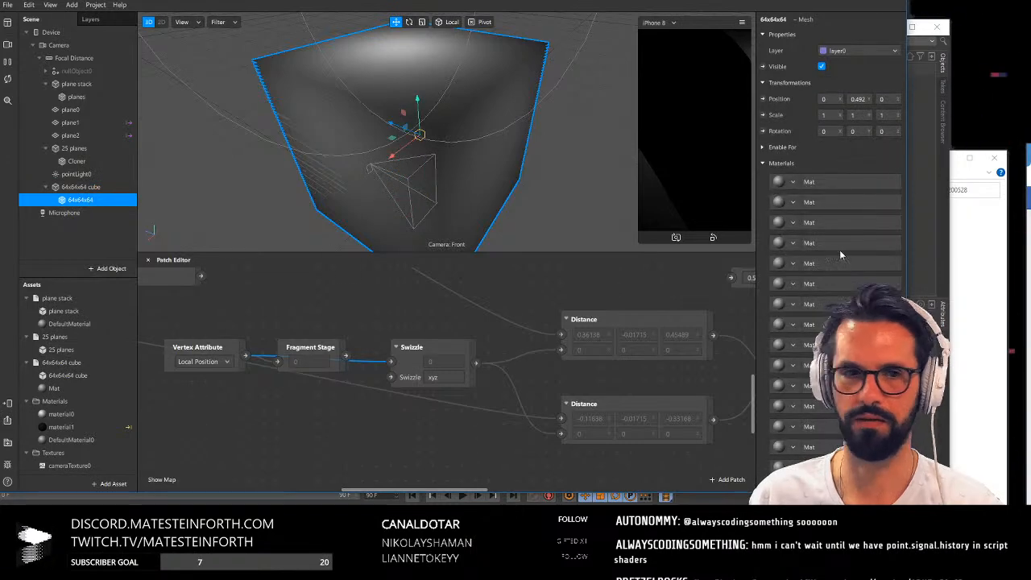
{"action": "scroll", "coordinate": [837, 256], "scroll_direction": "down", "scroll_amount": 5}
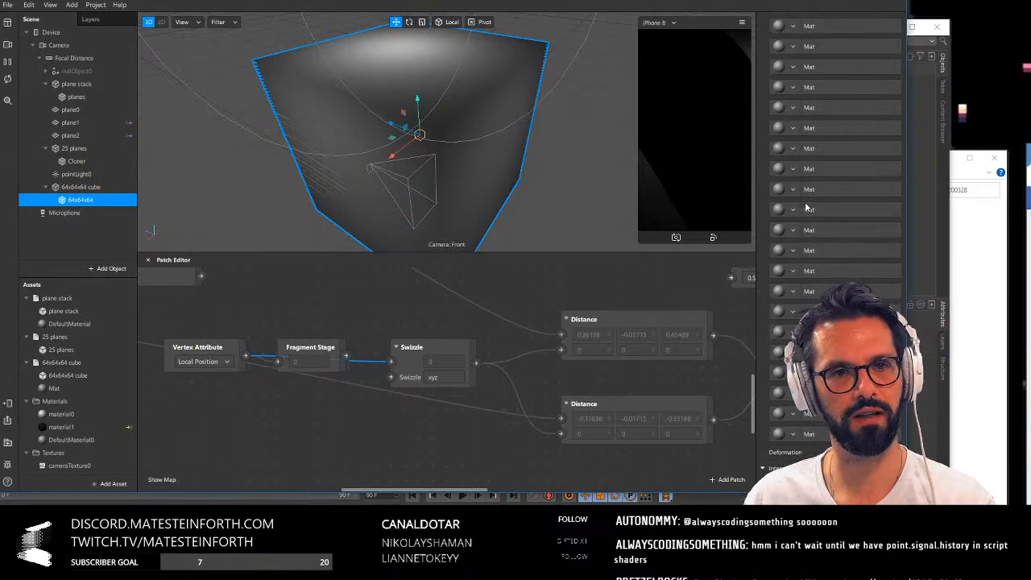
{"action": "scroll", "coordinate": [808, 208], "scroll_direction": "up", "scroll_amount": 5}
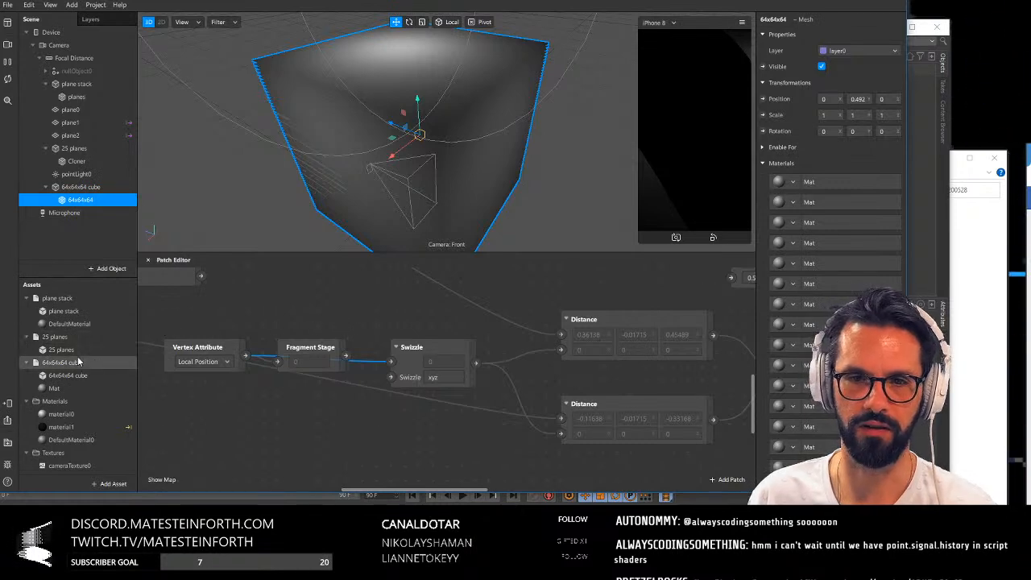
Keep the Standard shader on the cube's Mat material and create a patch for its diffuse texture
{"action": "left_click", "coordinate": [72, 389]}
{"action": "left_click", "coordinate": [831, 34]}
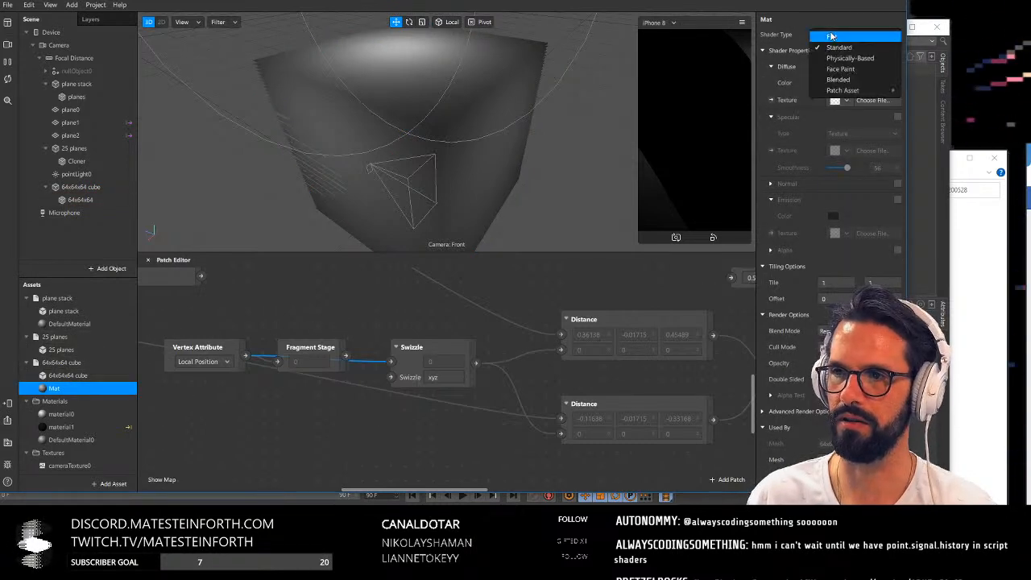
{"action": "left_click", "coordinate": [828, 48]}
{"action": "left_click", "coordinate": [772, 102]}
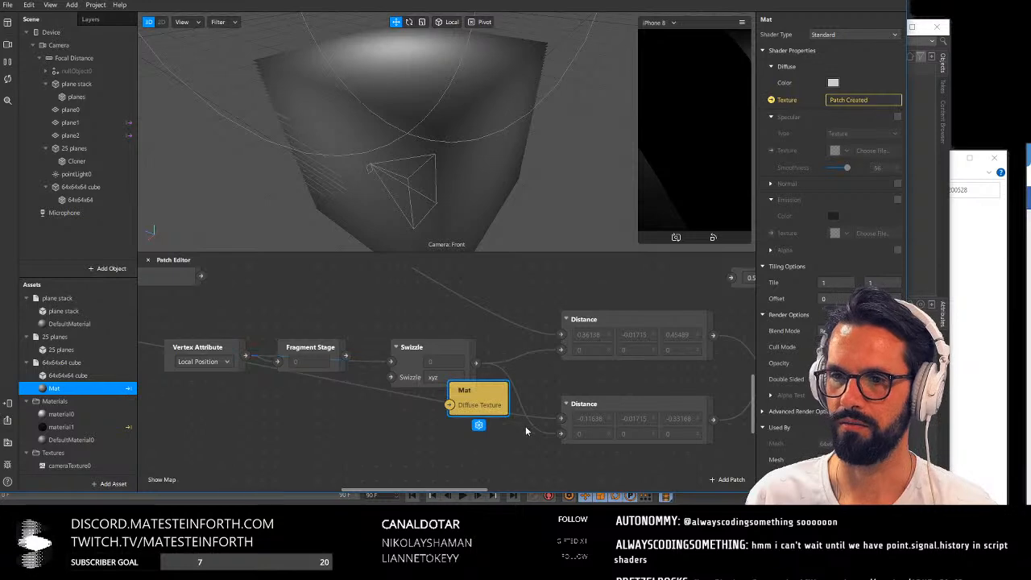
Place the Mat patch beneath the material1 patch and connect the final 111x Swizzle output to its Diffuse Texture
{"action": "left_click_drag", "start_coordinate": [490, 395], "coordinate": [531, 407]}
{"action": "scroll", "coordinate": [531, 407], "scroll_direction": "down", "scroll_amount": 3}
{"action": "middle_click_drag", "start_coordinate": [639, 442], "coordinate": [394, 450]}
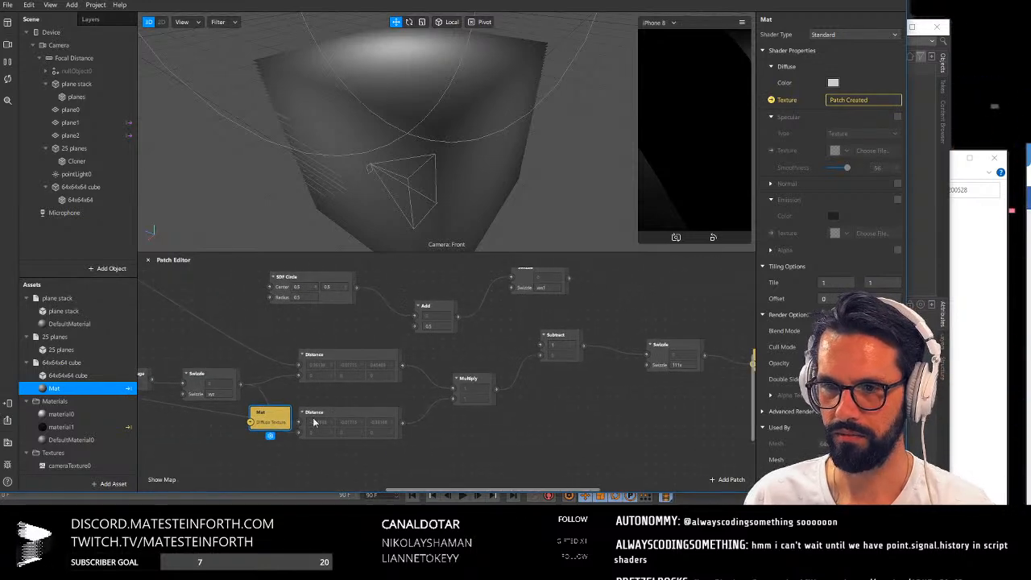
{"action": "left_click_drag", "start_coordinate": [276, 417], "coordinate": [564, 411]}
{"action": "scroll", "coordinate": [621, 410], "scroll_direction": "down", "scroll_amount": 2}
{"action": "middle_click_drag", "start_coordinate": [622, 410], "coordinate": [679, 372]}
{"action": "scroll", "coordinate": [518, 426], "scroll_direction": "down", "scroll_amount": 2}
{"action": "scroll", "coordinate": [662, 371], "scroll_direction": "up", "scroll_amount": 2}
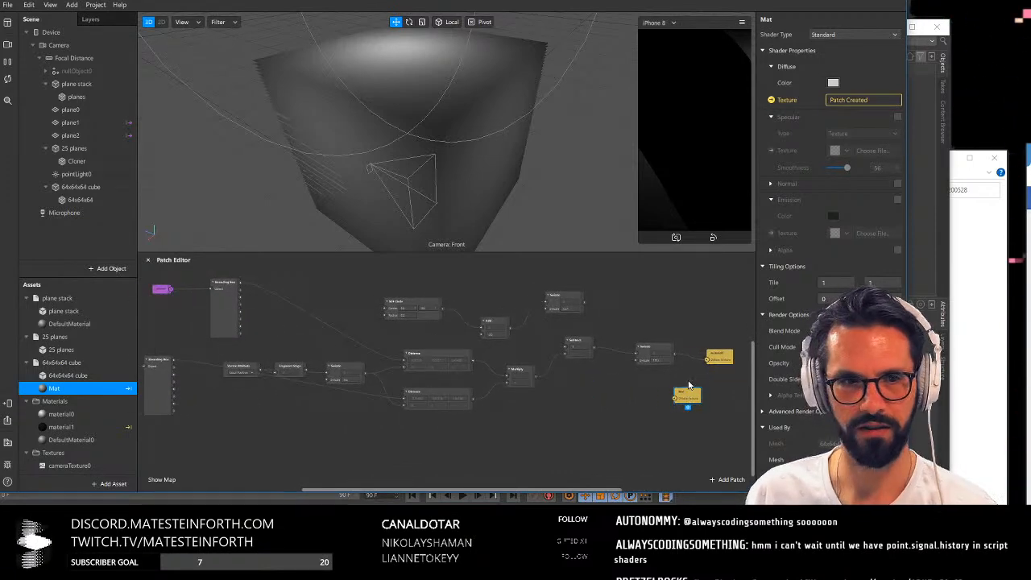
{"action": "left_click_drag", "start_coordinate": [689, 387], "coordinate": [722, 381]}
{"action": "left_click_drag", "start_coordinate": [654, 352], "coordinate": [630, 346]}
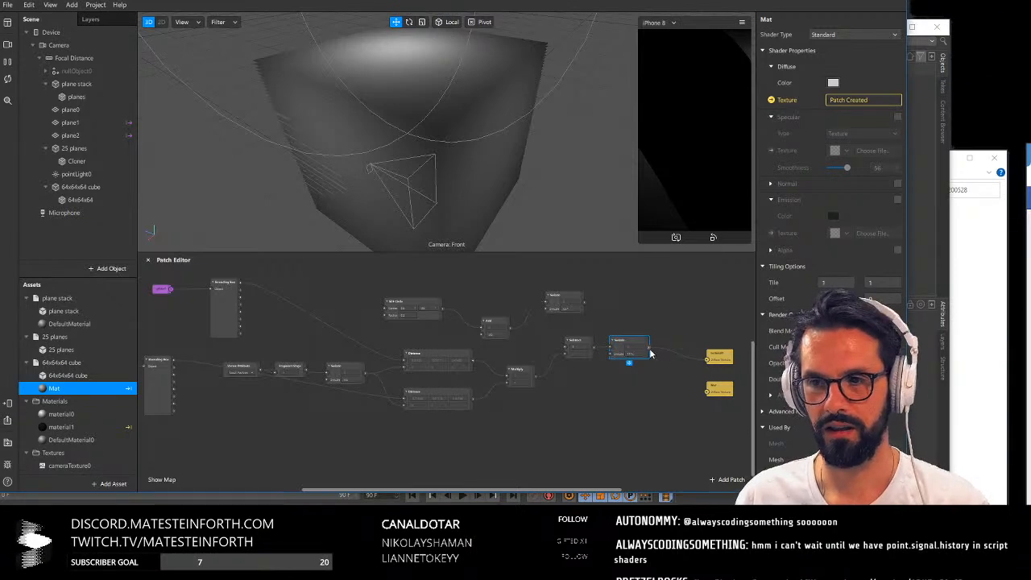
{"action": "left_click_drag", "start_coordinate": [705, 395], "coordinate": [708, 395]}
{"action": "left_click_drag", "start_coordinate": [490, 231], "coordinate": [465, 170], "text": "alt"}
Review the Vertex Attribute chain and delete the material1 patch from the end of the distance graph
{"action": "left_click", "coordinate": [247, 371]}
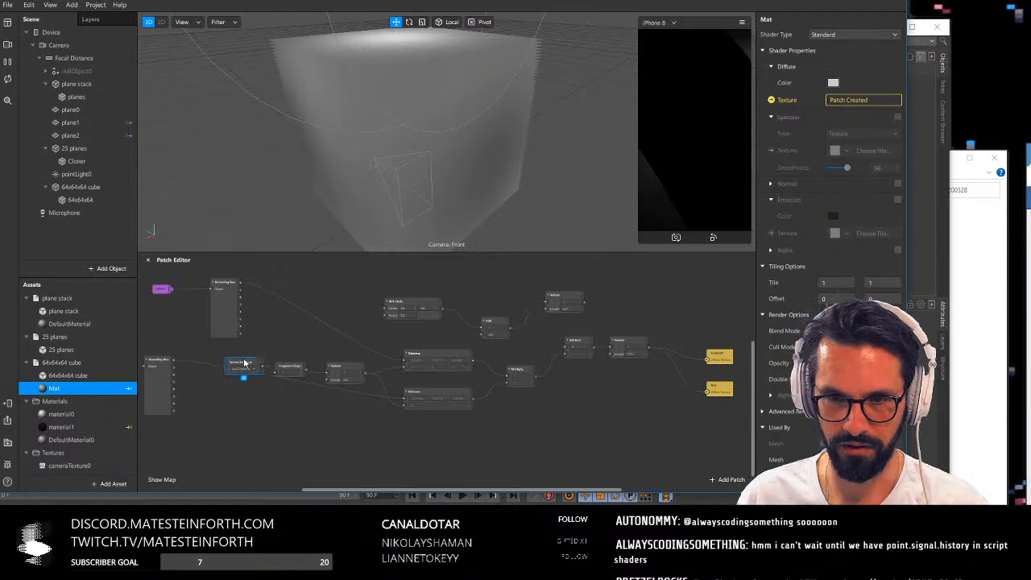
{"action": "scroll", "coordinate": [240, 368], "scroll_direction": "up", "scroll_amount": 5}
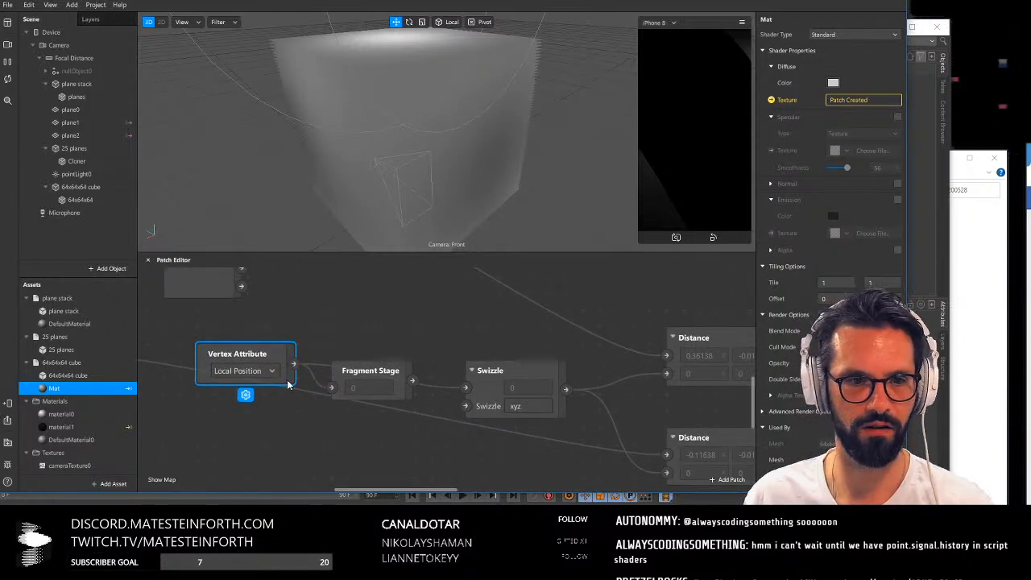
{"action": "scroll", "coordinate": [289, 386], "scroll_direction": "down", "scroll_amount": 5}
{"action": "middle_click_drag", "start_coordinate": [357, 430], "coordinate": [303, 421]}
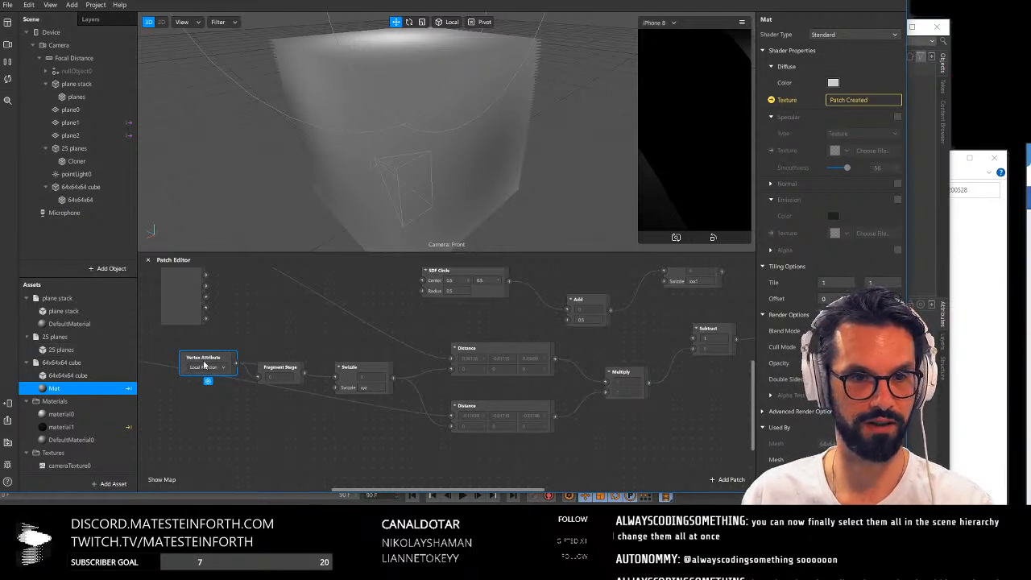
{"action": "scroll", "coordinate": [389, 400], "scroll_direction": "down", "scroll_amount": 2}
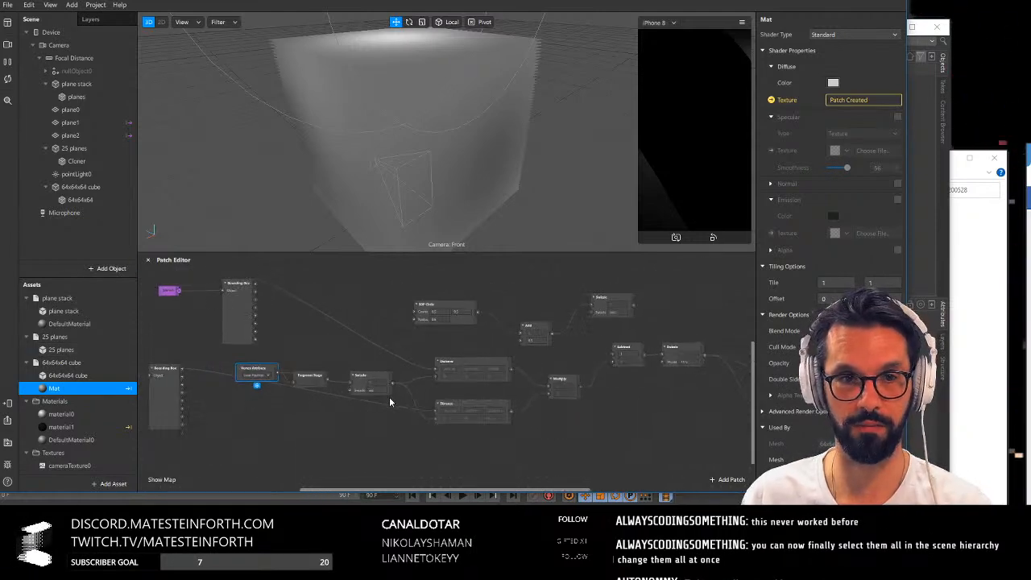
{"action": "scroll", "coordinate": [541, 384], "scroll_direction": "right", "scroll_amount": 5}
{"action": "key", "text": "Delete"}
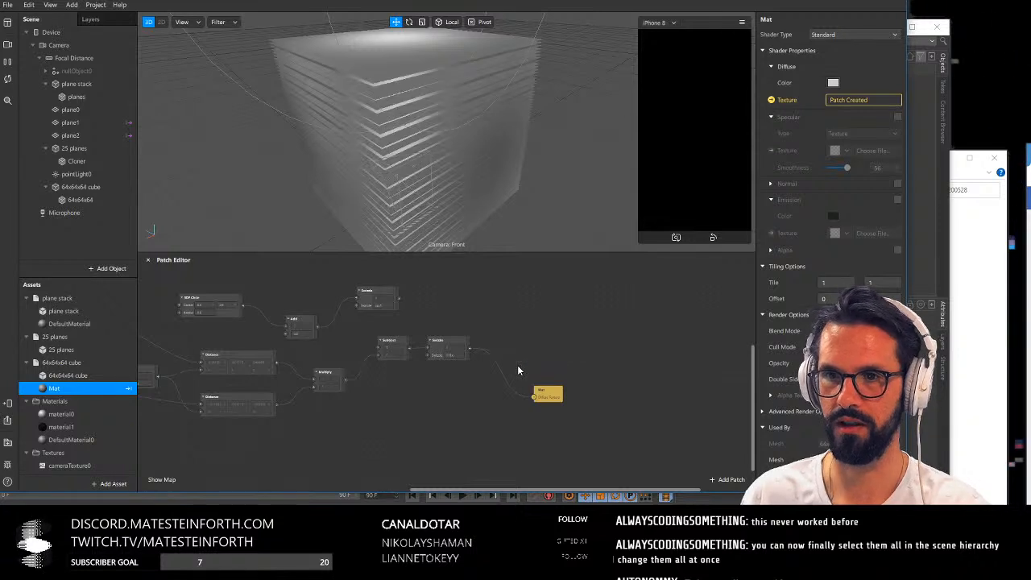
Enlarge the viewport and enable Alpha Test on the Mat material to cut out the volume in the cube
{"action": "left_click_drag", "start_coordinate": [451, 173], "coordinate": [488, 283]}
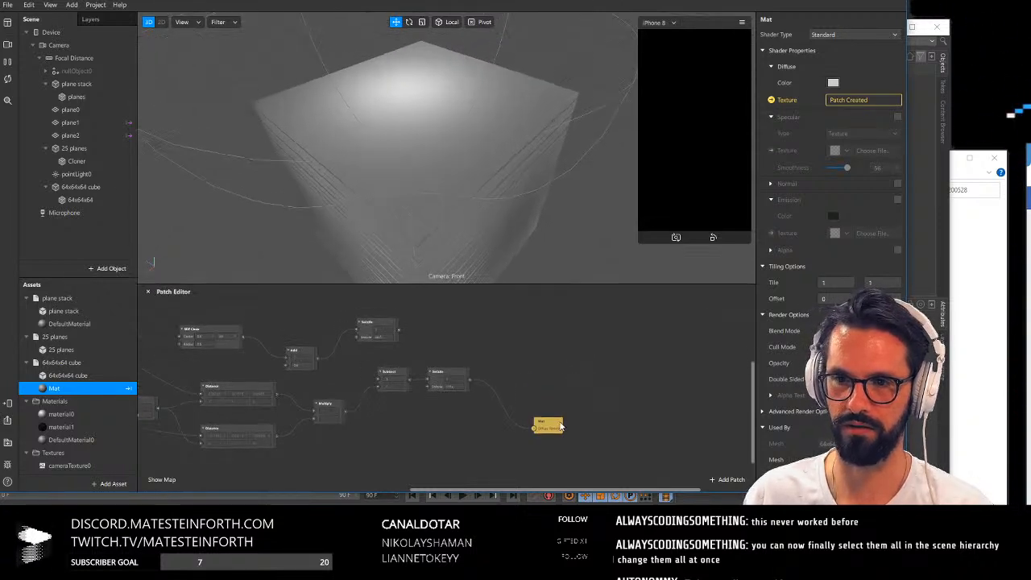
{"action": "scroll", "coordinate": [520, 363], "scroll_direction": "up", "scroll_amount": 2}
{"action": "scroll", "coordinate": [594, 384], "scroll_direction": "down", "scroll_amount": 1}
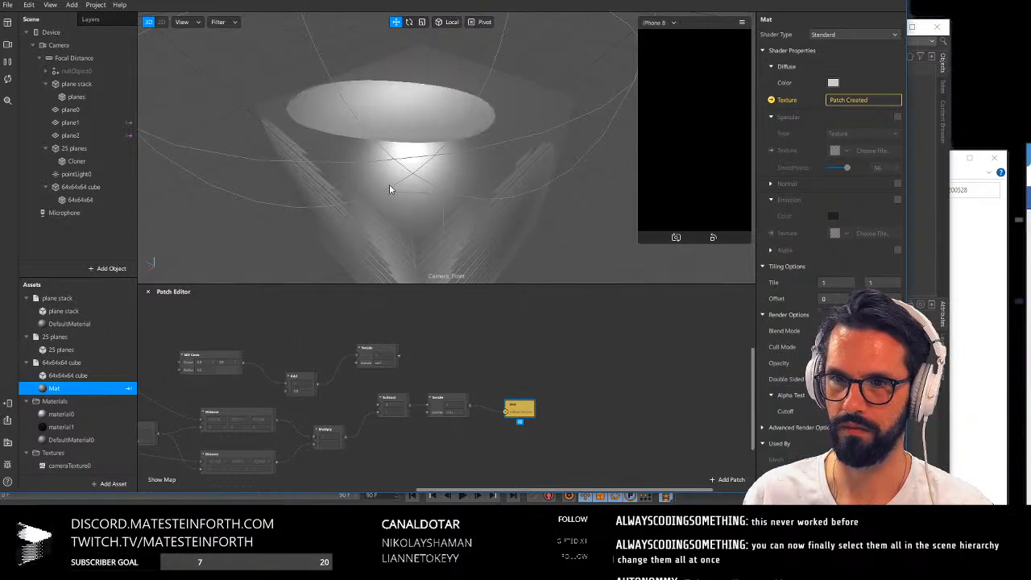
{"action": "left_click_drag", "start_coordinate": [390, 186], "coordinate": [461, 212], "text": "alt"}
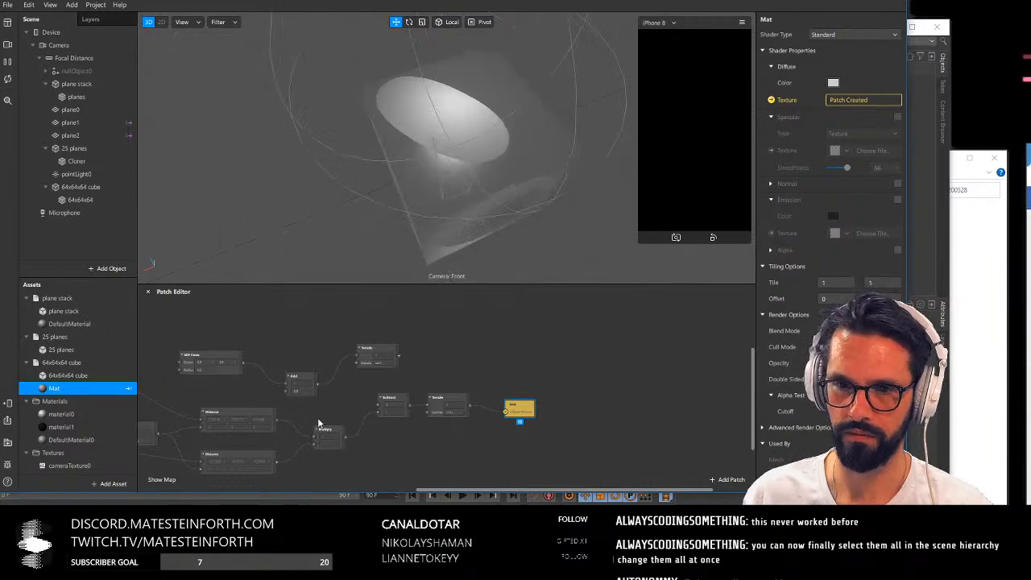
Hide the 25 planes object and inspect the isolated volume of the 64x64x64 cube
{"action": "left_click", "coordinate": [74, 148]}
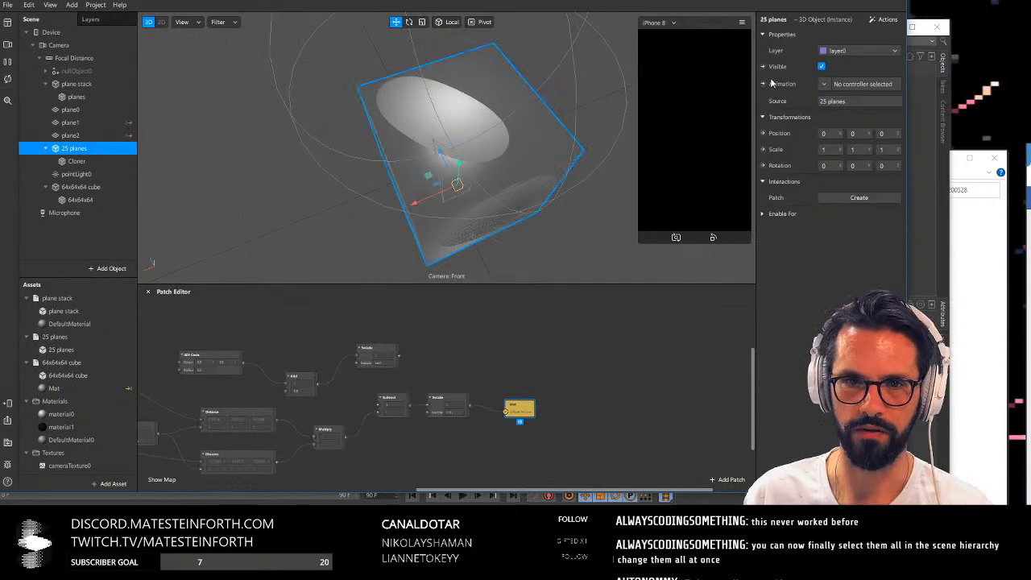
{"action": "left_click", "coordinate": [821, 66]}
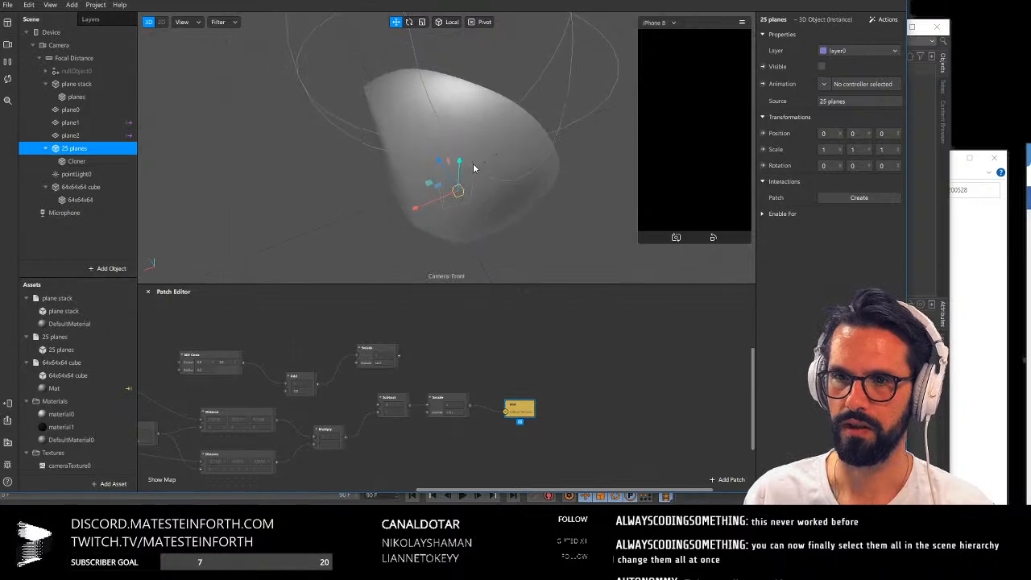
{"action": "scroll", "coordinate": [473, 168], "scroll_direction": "up", "scroll_amount": 4}
{"action": "left_click_drag", "start_coordinate": [469, 178], "coordinate": [481, 263], "text": "alt"}
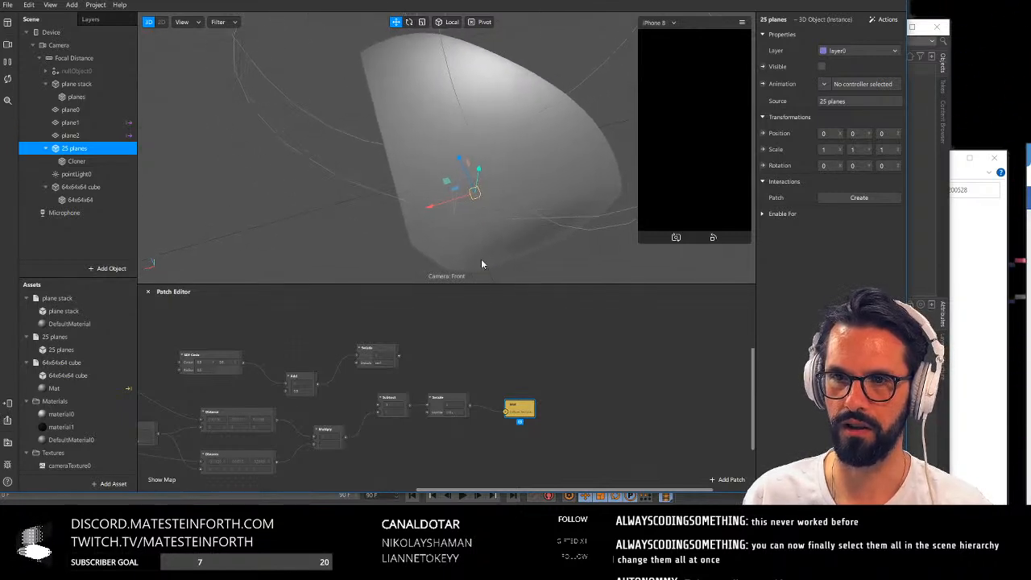
Connect the Vertex Attribute's local position directly to the xyz Swizzle and delete the Fragment Stage patch
{"action": "left_click", "coordinate": [481, 358]}
{"action": "left_click_drag", "start_coordinate": [481, 358], "coordinate": [632, 330], "text": "alt"}
{"action": "left_click_drag", "start_coordinate": [345, 431], "coordinate": [411, 431], "text": "alt"}
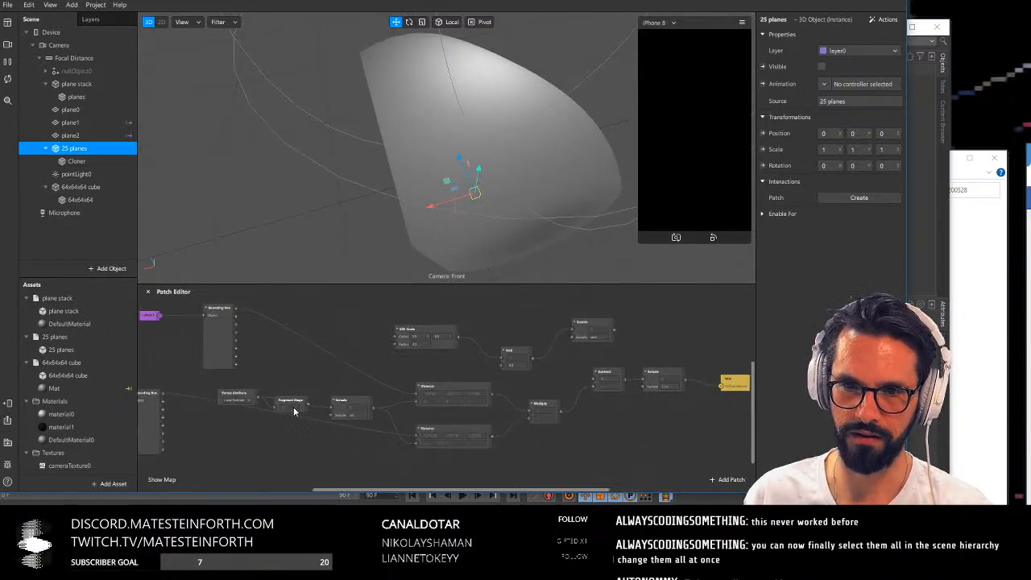
{"action": "left_click_drag", "start_coordinate": [294, 412], "coordinate": [282, 437]}
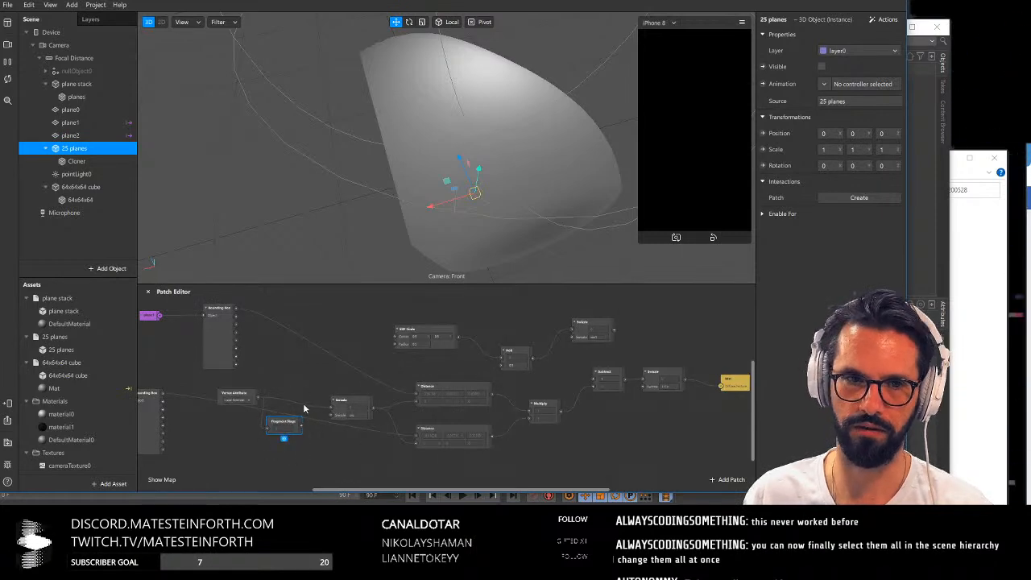
{"action": "scroll", "coordinate": [315, 438], "scroll_direction": "up", "scroll_amount": 2}
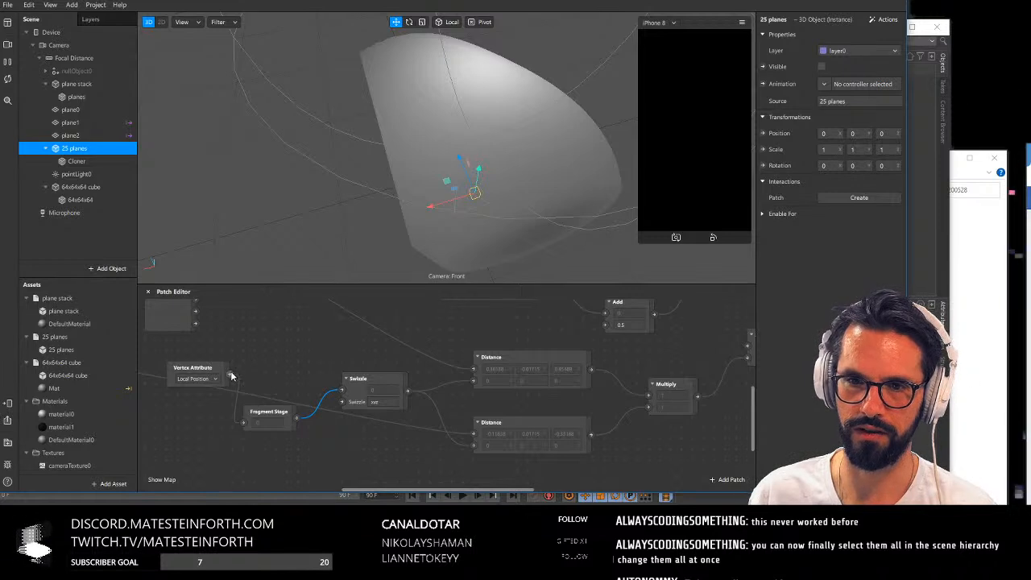
{"action": "left_click_drag", "start_coordinate": [230, 373], "coordinate": [344, 391]}
{"action": "left_click", "coordinate": [274, 424]}
{"action": "key", "text": "Delete"}
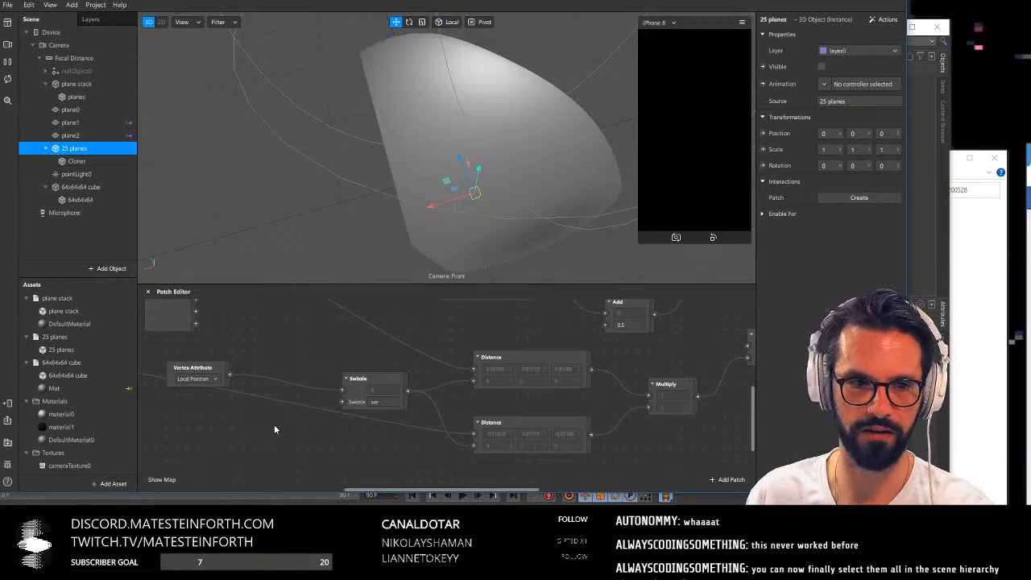
Move plane1 to about 0.274, 0.440, 0.259 to reshape the volume, checking it from several angles
{"action": "left_click_drag", "start_coordinate": [490, 189], "coordinate": [404, 191]}
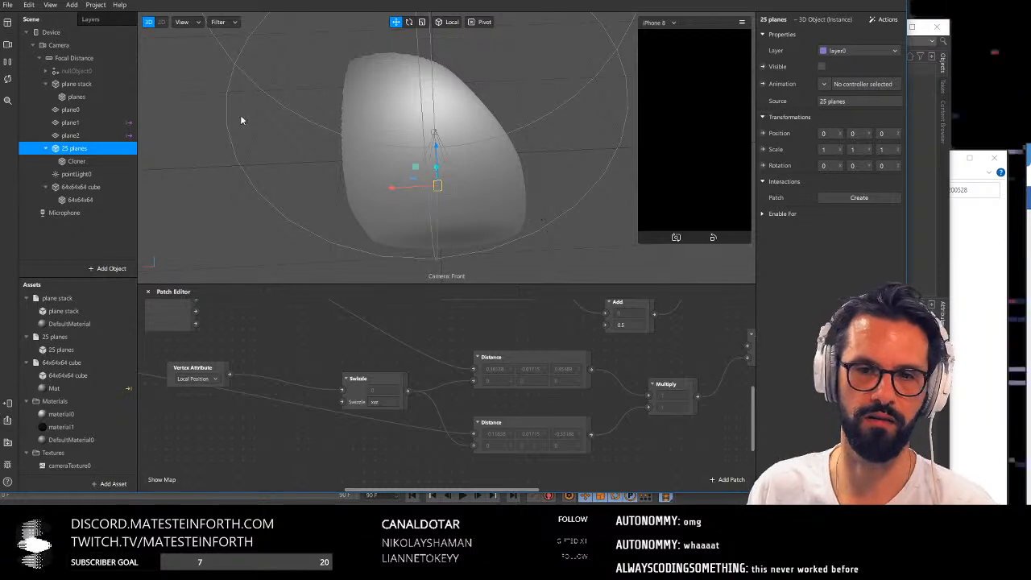
{"action": "left_click", "coordinate": [100, 121]}
{"action": "left_click_drag", "start_coordinate": [375, 135], "coordinate": [304, 99]}
{"action": "left_click_drag", "start_coordinate": [427, 198], "coordinate": [468, 255], "text": "alt"}
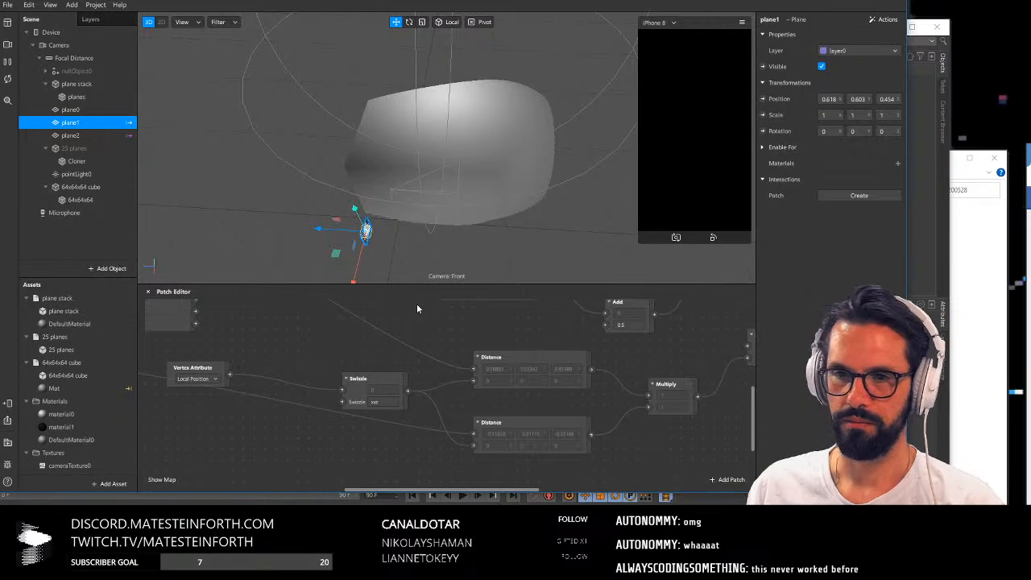
{"action": "left_click_drag", "start_coordinate": [336, 253], "coordinate": [385, 147]}
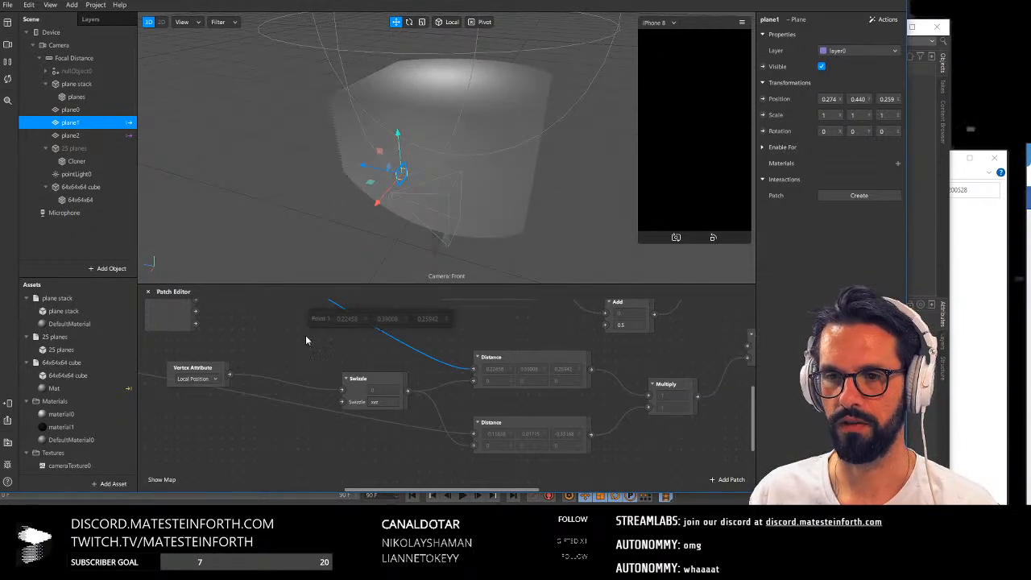
Enlarge the Patch Editor and examine the distance patches from the Bounding Box to the final Swizzle
{"action": "scroll", "coordinate": [305, 340], "scroll_direction": "down", "scroll_amount": 1}
{"action": "middle_click_drag", "start_coordinate": [266, 345], "coordinate": [331, 357]}
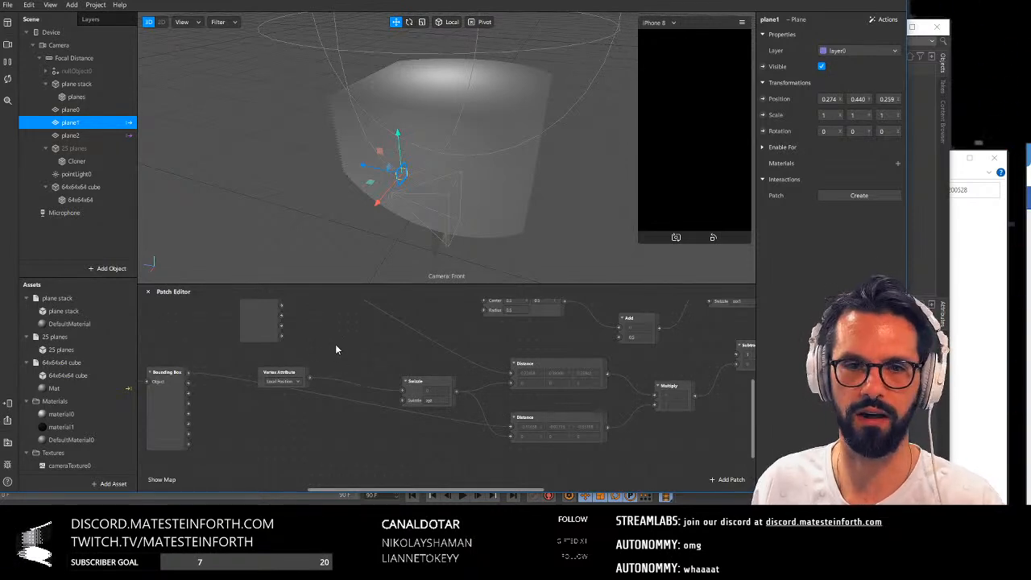
{"action": "middle_click_drag", "start_coordinate": [336, 346], "coordinate": [274, 398]}
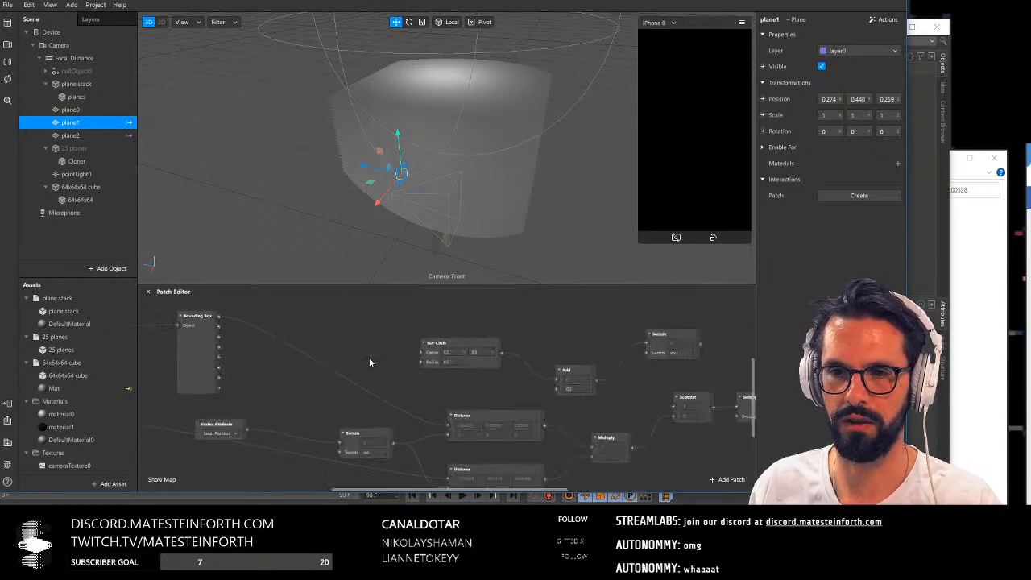
{"action": "middle_click_drag", "start_coordinate": [369, 363], "coordinate": [328, 342]}
{"action": "left_click_drag", "start_coordinate": [398, 282], "coordinate": [394, 207]}
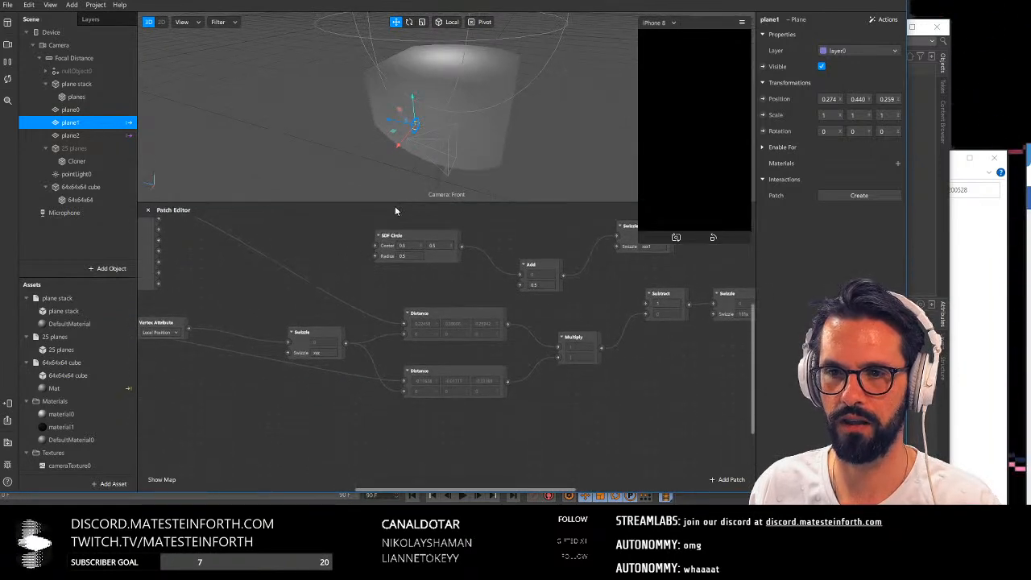
{"action": "middle_click_drag", "start_coordinate": [398, 281], "coordinate": [372, 331]}
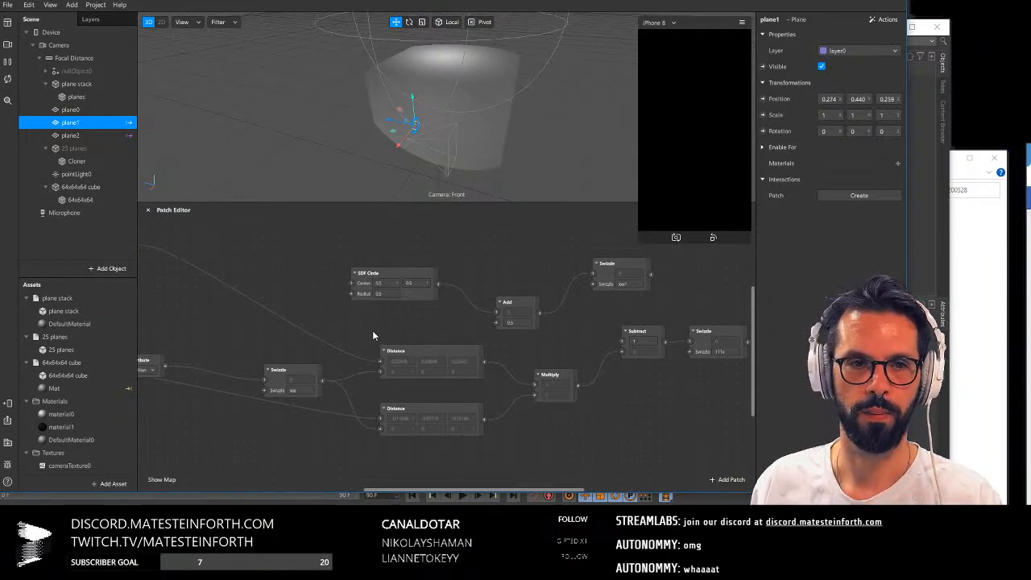
Open the shader optimization project from the Dropbox twitch prepare folder, then reposition and enlarge its window
{"action": "left_click", "coordinate": [7, 5]}
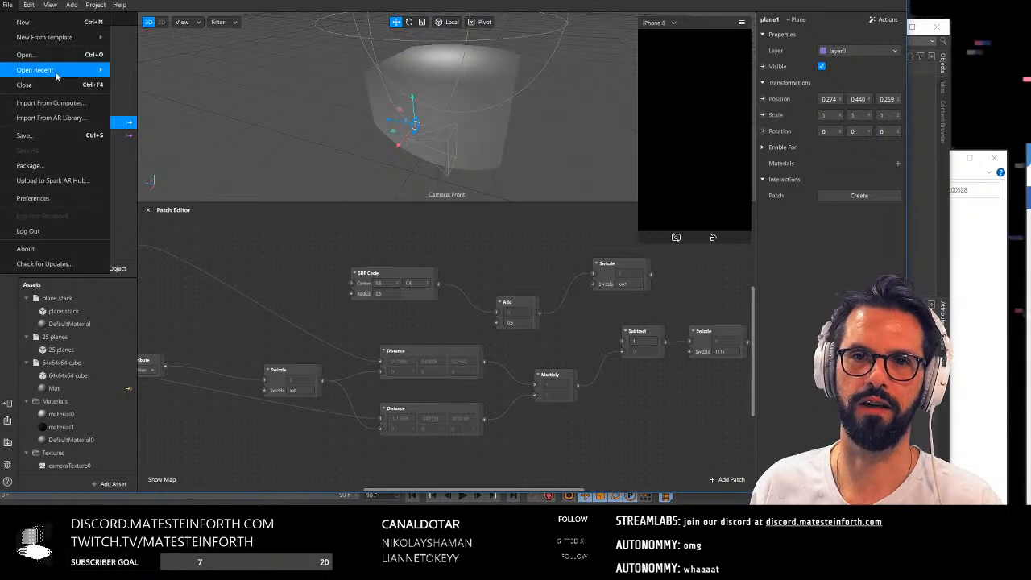
{"action": "mouse_move", "coordinate": [57, 69]}
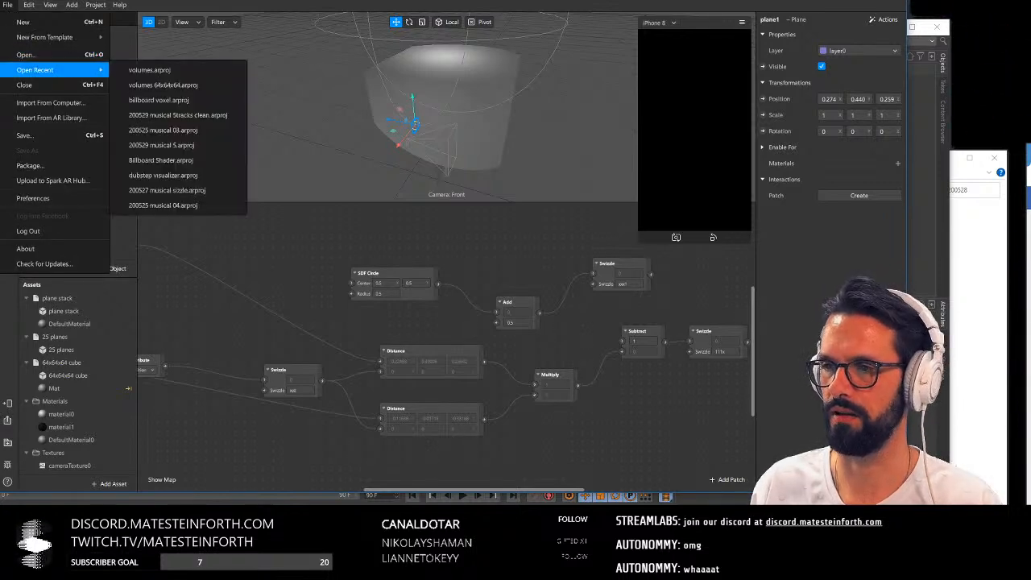
{"action": "left_click", "coordinate": [37, 57]}
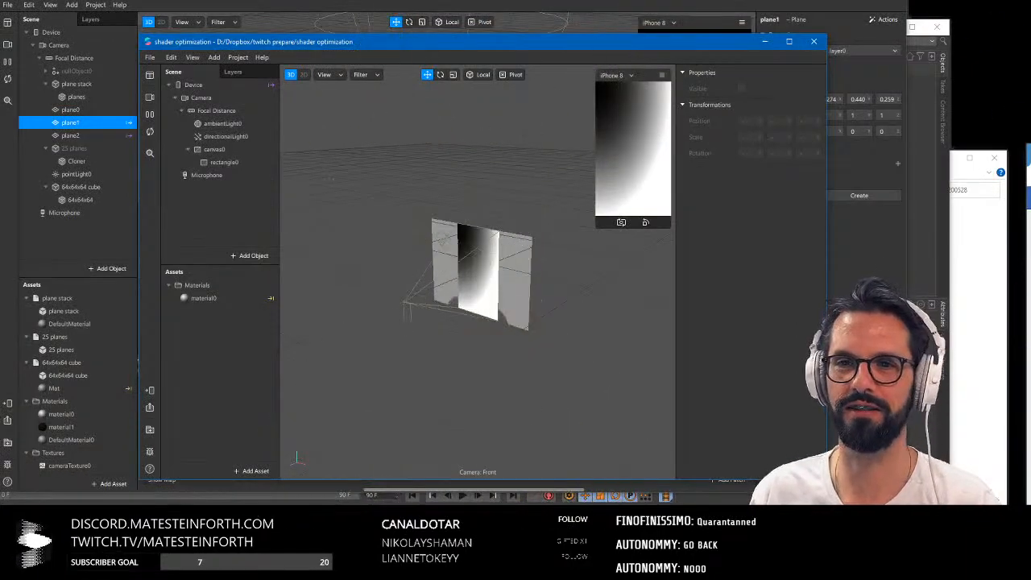
{"action": "left_click_drag", "start_coordinate": [276, 46], "coordinate": [201, 16]}
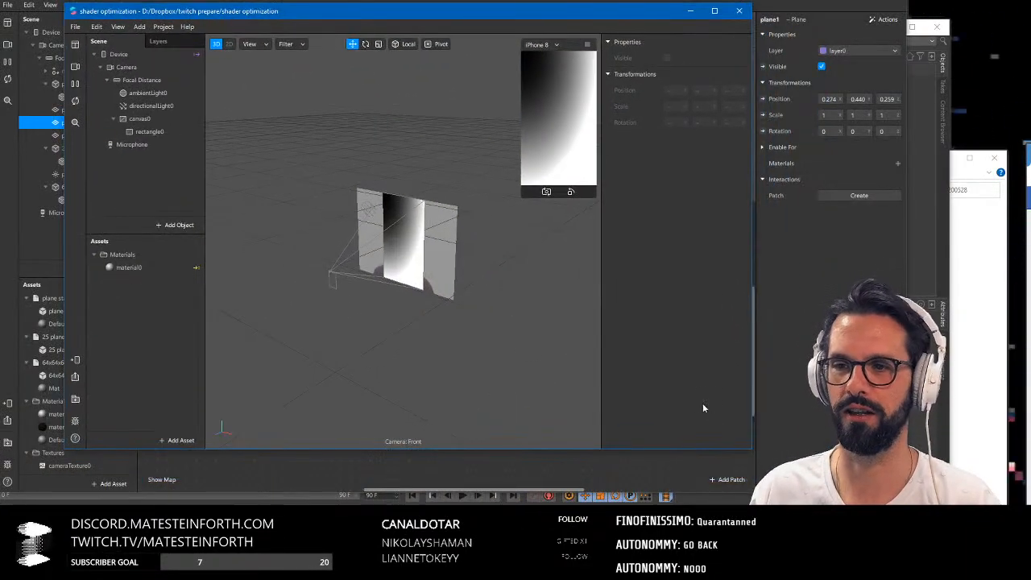
{"action": "left_click_drag", "start_coordinate": [752, 448], "coordinate": [830, 487]}
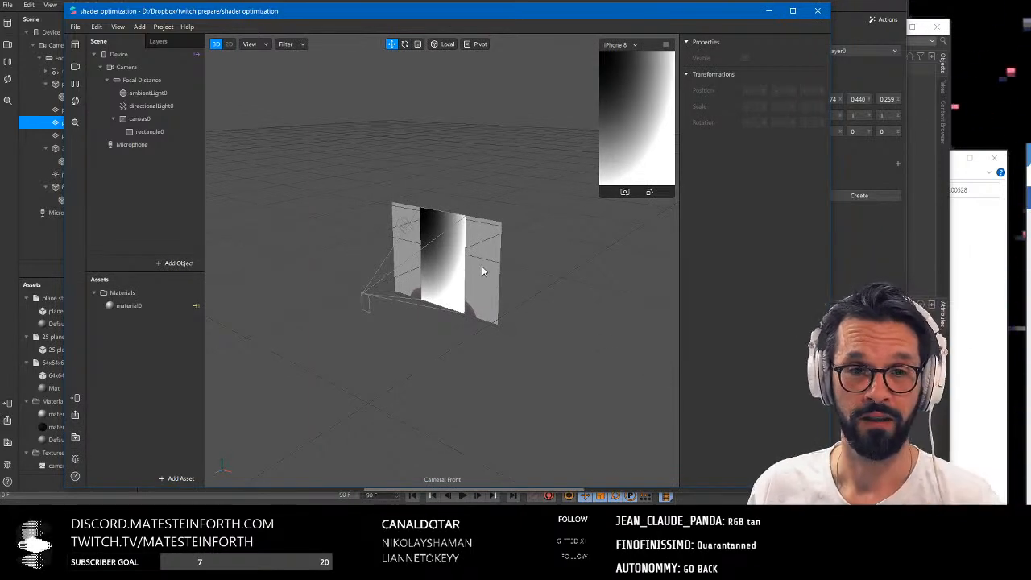
Show the Patch Editor and enlarge it so the optimization patches have more room below the 3D viewport
{"action": "left_click_drag", "start_coordinate": [482, 266], "coordinate": [454, 264], "text": "alt"}
{"action": "scroll", "coordinate": [476, 251], "scroll_direction": "up", "scroll_amount": 5}
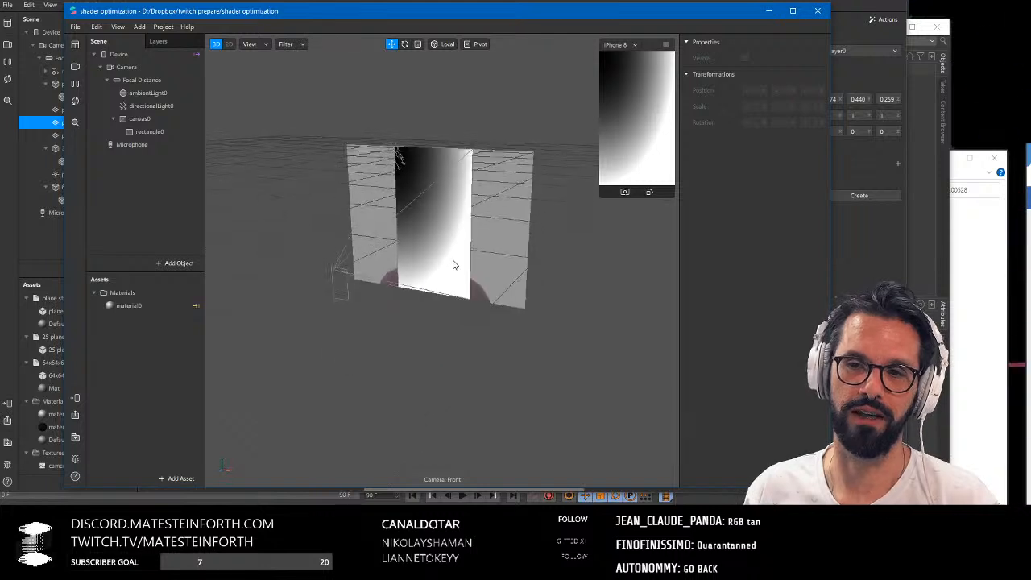
{"action": "scroll", "coordinate": [454, 265], "scroll_direction": "up", "scroll_amount": 3}
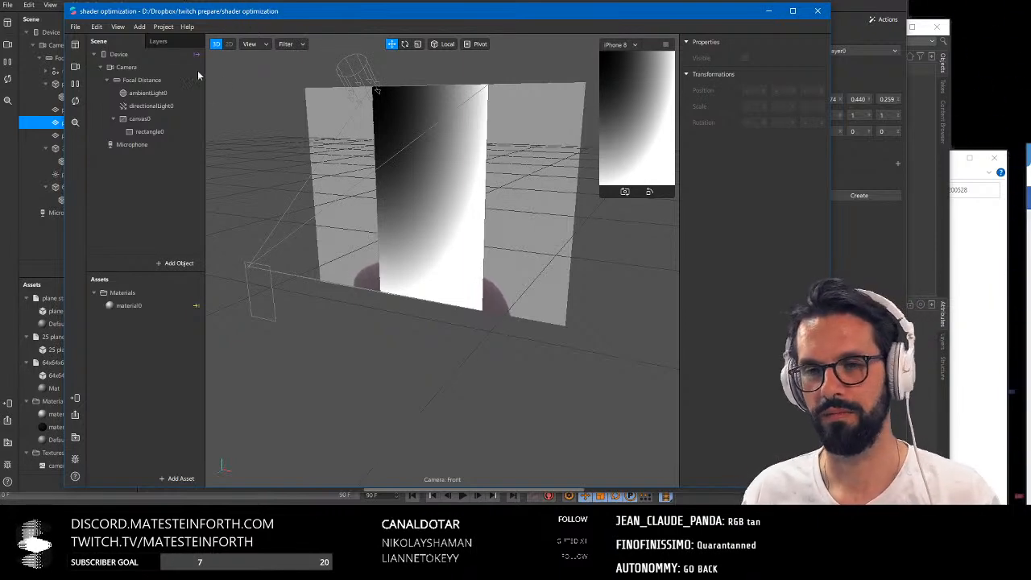
{"action": "left_click", "coordinate": [118, 27]}
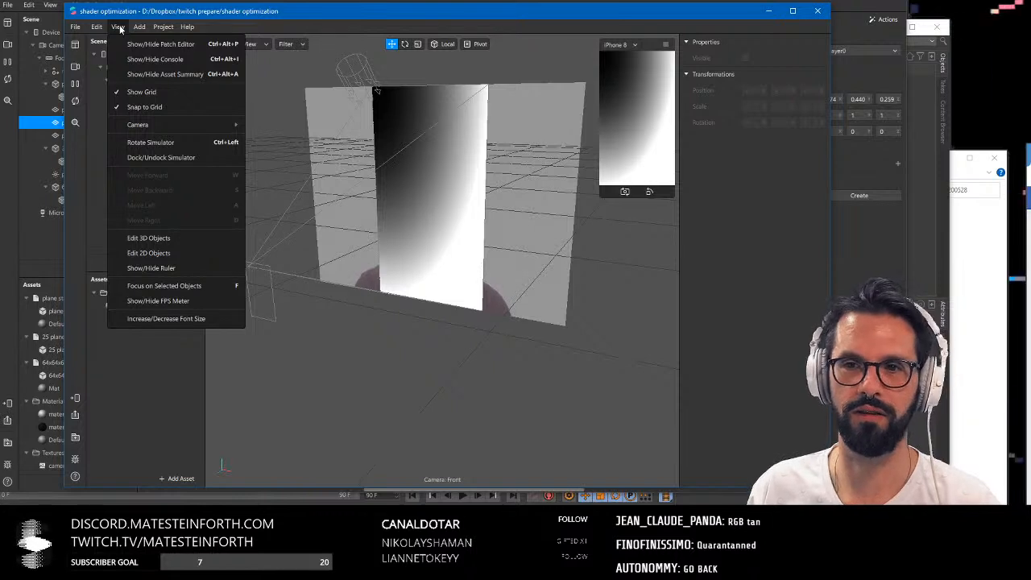
{"action": "mouse_move", "coordinate": [187, 26]}
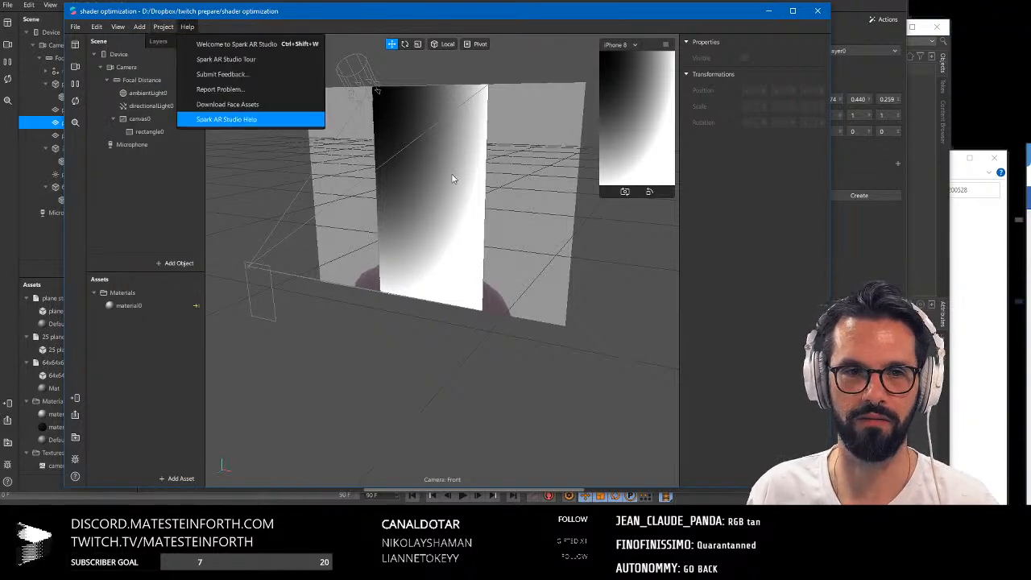
{"action": "mouse_move", "coordinate": [125, 29]}
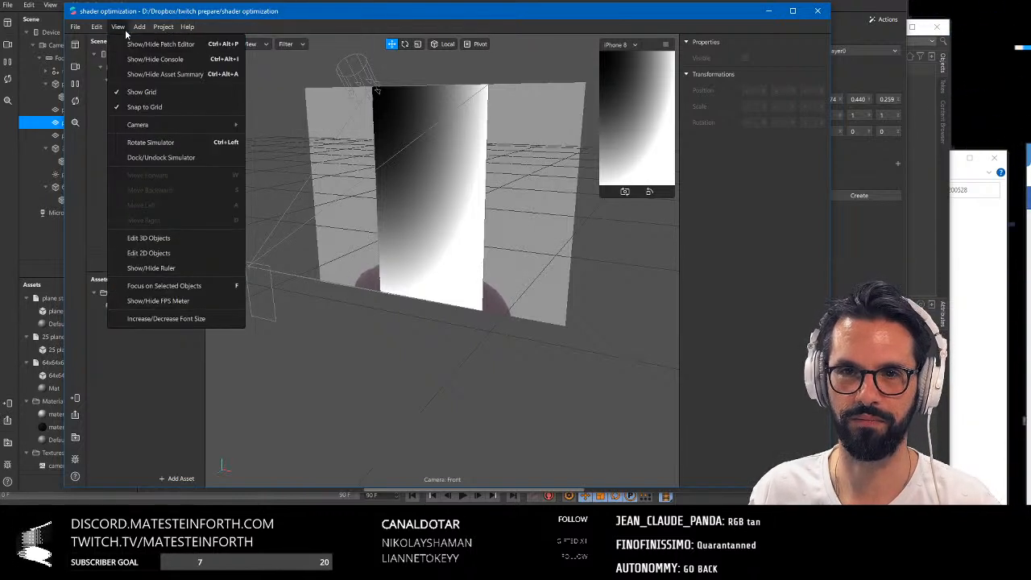
{"action": "left_click", "coordinate": [161, 44]}
{"action": "left_click_drag", "start_coordinate": [521, 331], "coordinate": [498, 176]}
Examine the patch groups for distance, dot product and squared length through to the Texture Sampler, then enlarge the viewport around the rectangle
{"action": "left_click_drag", "start_coordinate": [475, 273], "coordinate": [351, 279]}
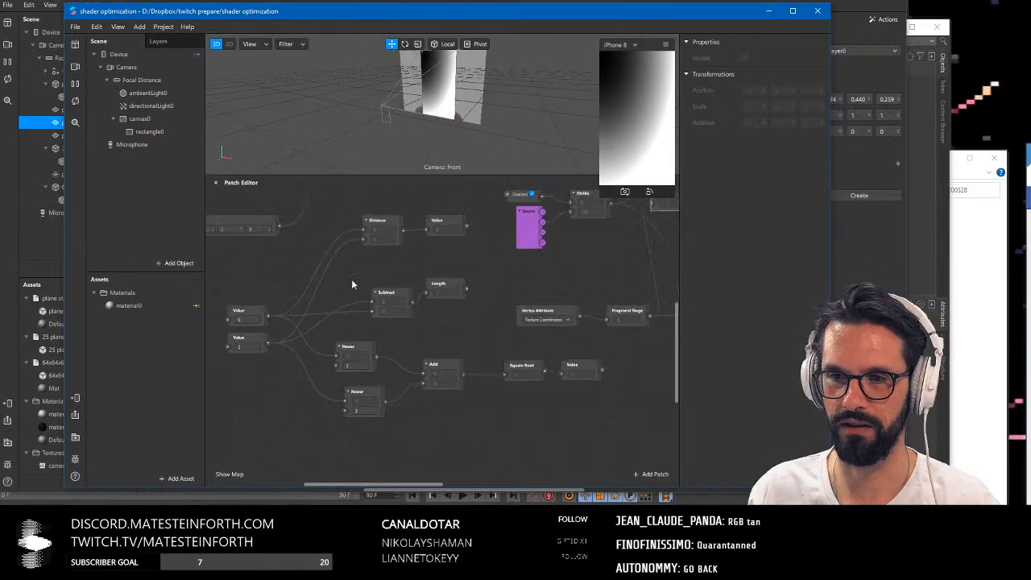
{"action": "left_click_drag", "start_coordinate": [497, 311], "coordinate": [242, 367]}
{"action": "left_click_drag", "start_coordinate": [576, 305], "coordinate": [475, 271]}
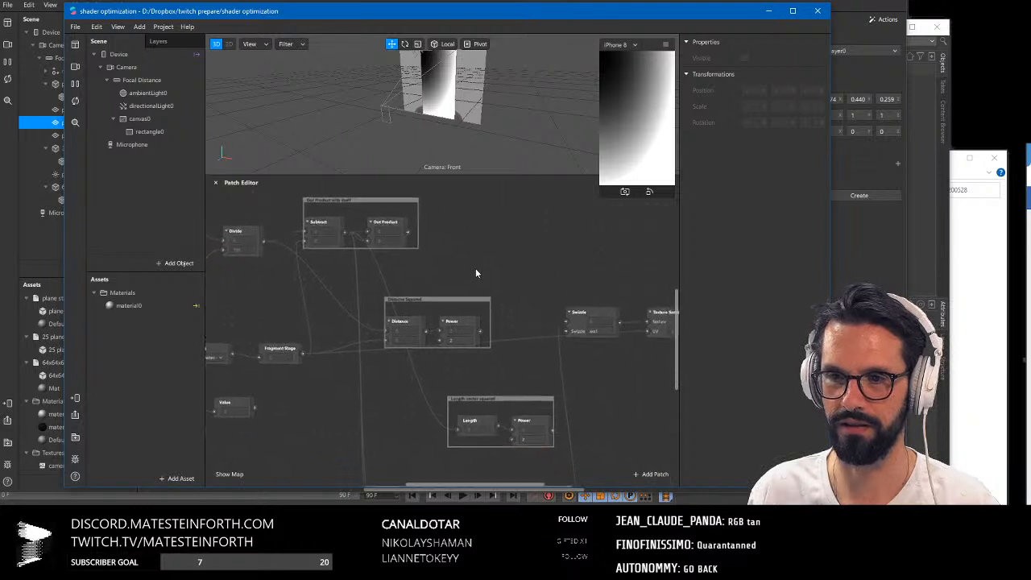
{"action": "left_click_drag", "start_coordinate": [474, 175], "coordinate": [475, 137]}
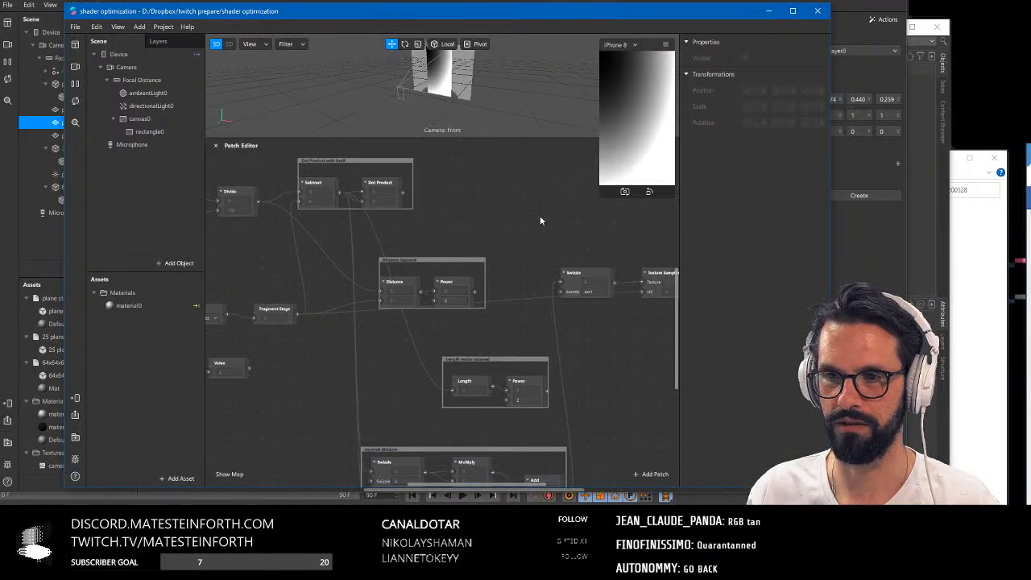
{"action": "left_click_drag", "start_coordinate": [539, 217], "coordinate": [402, 240]}
{"action": "left_click_drag", "start_coordinate": [599, 228], "coordinate": [614, 265]}
{"action": "scroll", "coordinate": [447, 89], "scroll_direction": "up", "scroll_amount": 5}
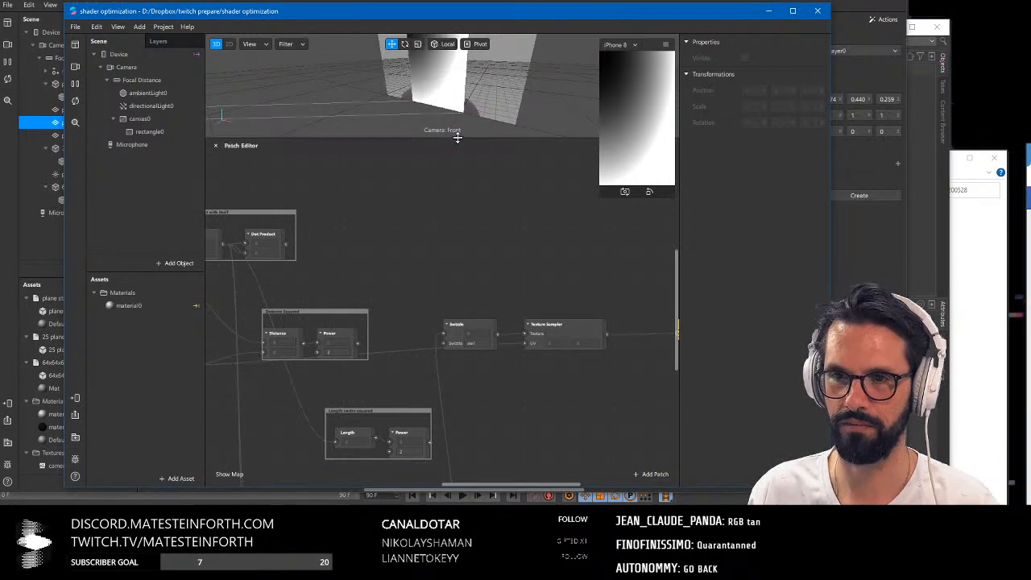
{"action": "left_click_drag", "start_coordinate": [458, 139], "coordinate": [459, 207]}
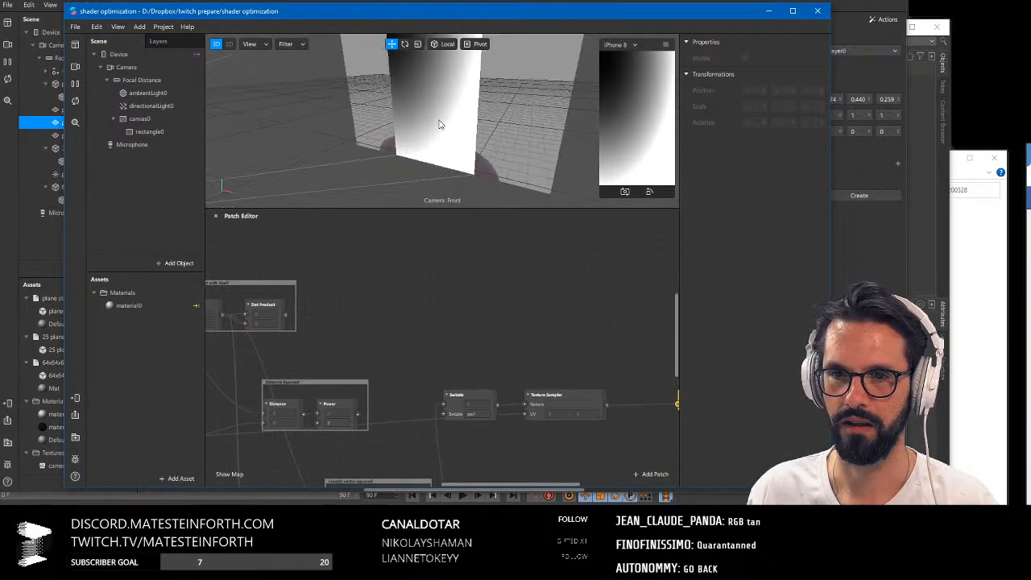
{"action": "left_click_drag", "start_coordinate": [439, 123], "coordinate": [410, 141]}
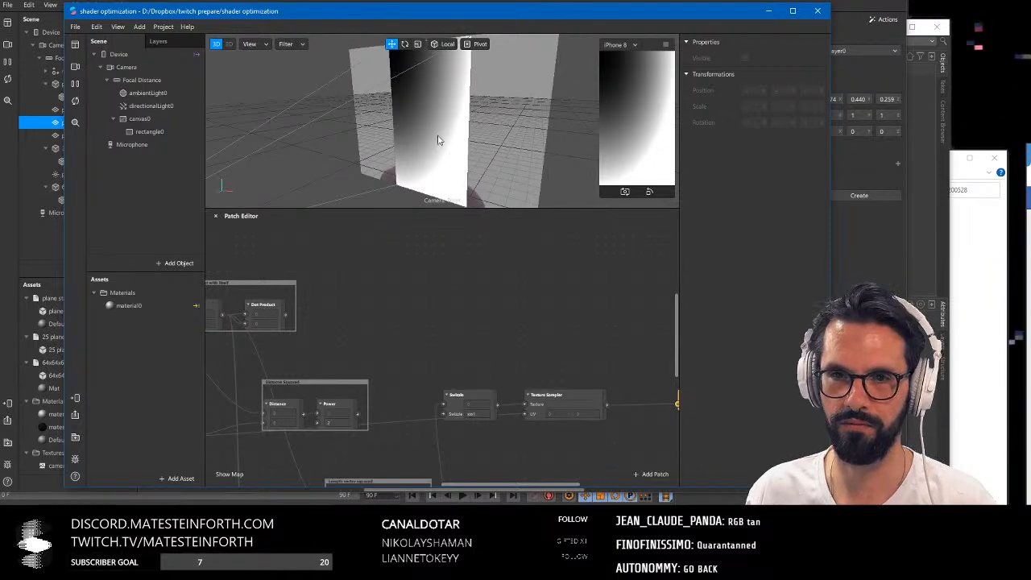
Nudge the Power patch in the Distance Squared group and connect the Distance output directly to material0's Diffuse Texture
{"action": "middle_click_drag", "start_coordinate": [437, 329], "coordinate": [392, 293]}
{"action": "scroll", "coordinate": [512, 291], "scroll_direction": "down", "scroll_amount": 2}
{"action": "left_click_drag", "start_coordinate": [283, 355], "coordinate": [291, 347]}
{"action": "left_click", "coordinate": [320, 355]}
{"action": "scroll", "coordinate": [328, 314], "scroll_direction": "up", "scroll_amount": 1}
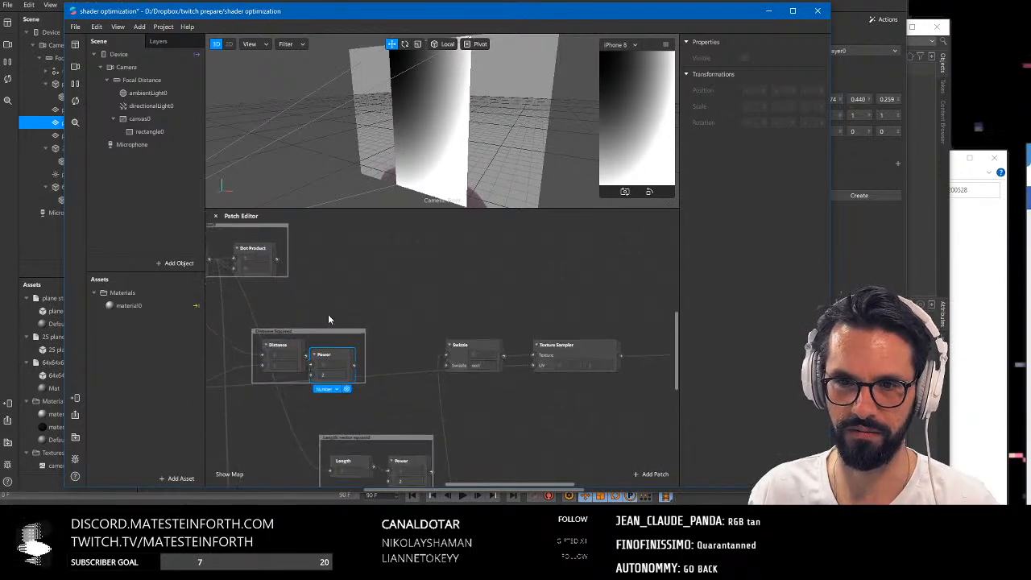
{"action": "scroll", "coordinate": [332, 289], "scroll_direction": "right", "scroll_amount": 2}
{"action": "left_click_drag", "start_coordinate": [285, 349], "coordinate": [646, 347]}
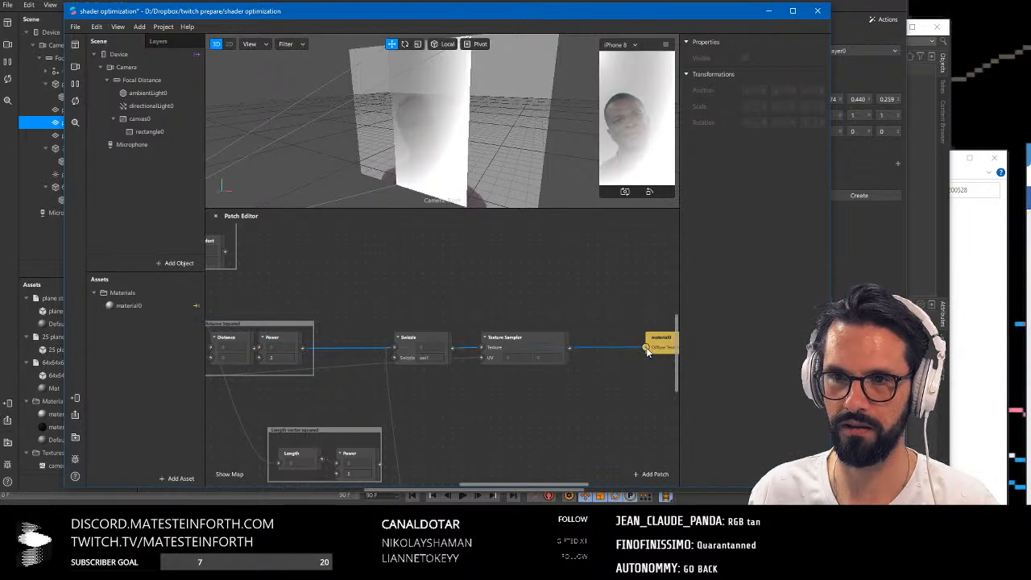
Rearrange the Swizzle and Texture Sampler patches and feed the Distance output through the Swizzle straight into material0's Diffuse Texture
{"action": "left_click_drag", "start_coordinate": [424, 344], "coordinate": [443, 286]}
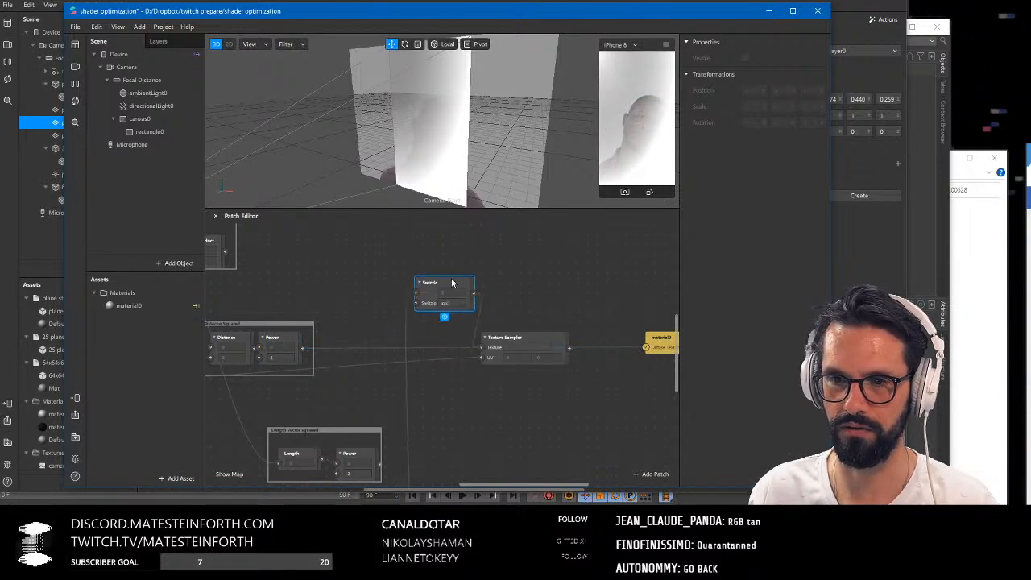
{"action": "left_click_drag", "start_coordinate": [296, 345], "coordinate": [433, 294]}
{"action": "left_click", "coordinate": [528, 329]}
{"action": "left_click_drag", "start_coordinate": [528, 352], "coordinate": [528, 392]}
{"action": "left_click", "coordinate": [569, 387]}
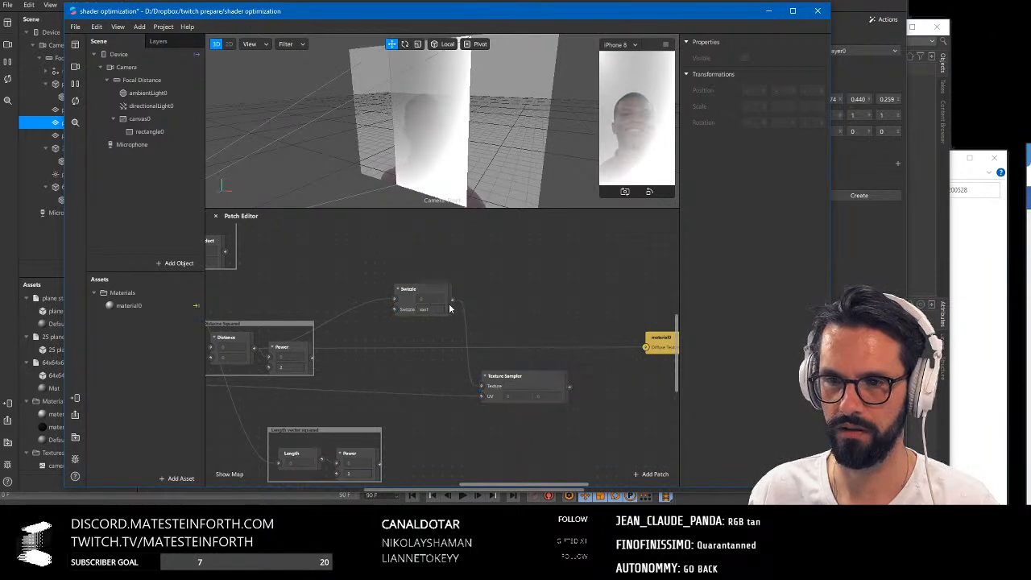
{"action": "left_click_drag", "start_coordinate": [452, 300], "coordinate": [645, 347]}
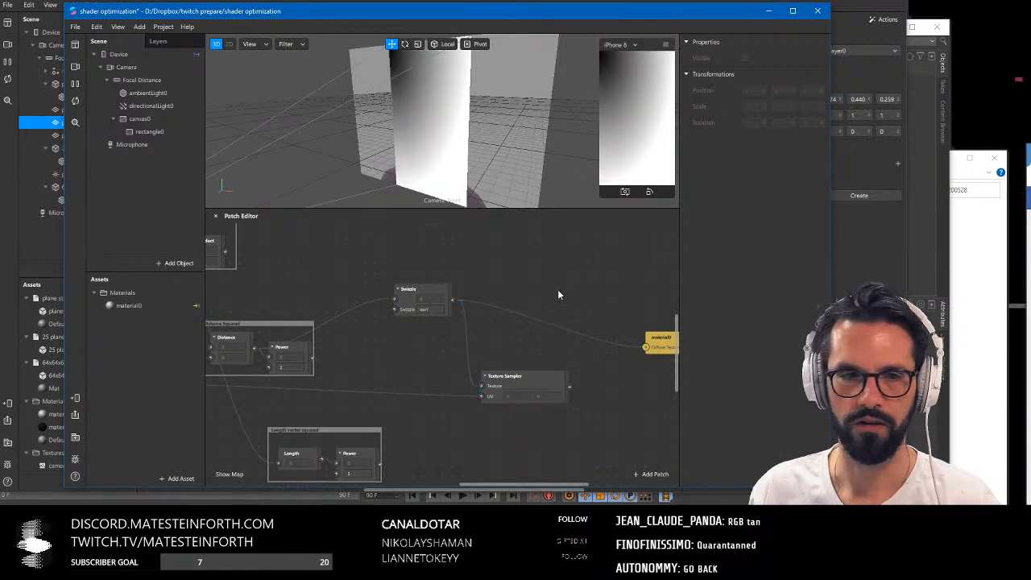
Enlarge the comment frame around the Subtract and Dot Product patches
{"action": "middle_click_drag", "start_coordinate": [564, 292], "coordinate": [572, 297]}
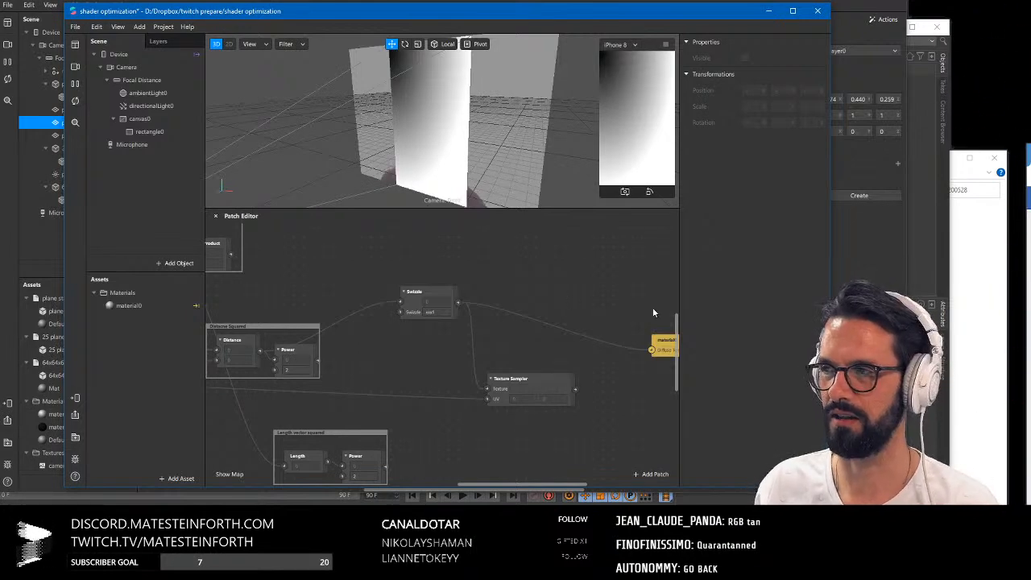
{"action": "scroll", "coordinate": [547, 295], "scroll_direction": "down", "scroll_amount": 2}
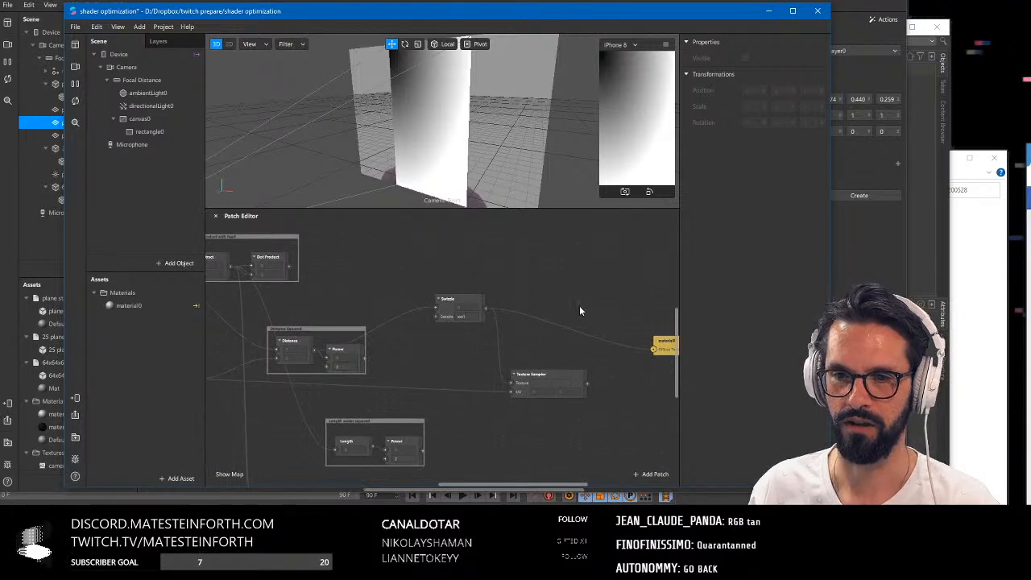
{"action": "middle_click_drag", "start_coordinate": [571, 297], "coordinate": [543, 282]}
{"action": "scroll", "coordinate": [550, 411], "scroll_direction": "up", "scroll_amount": 2}
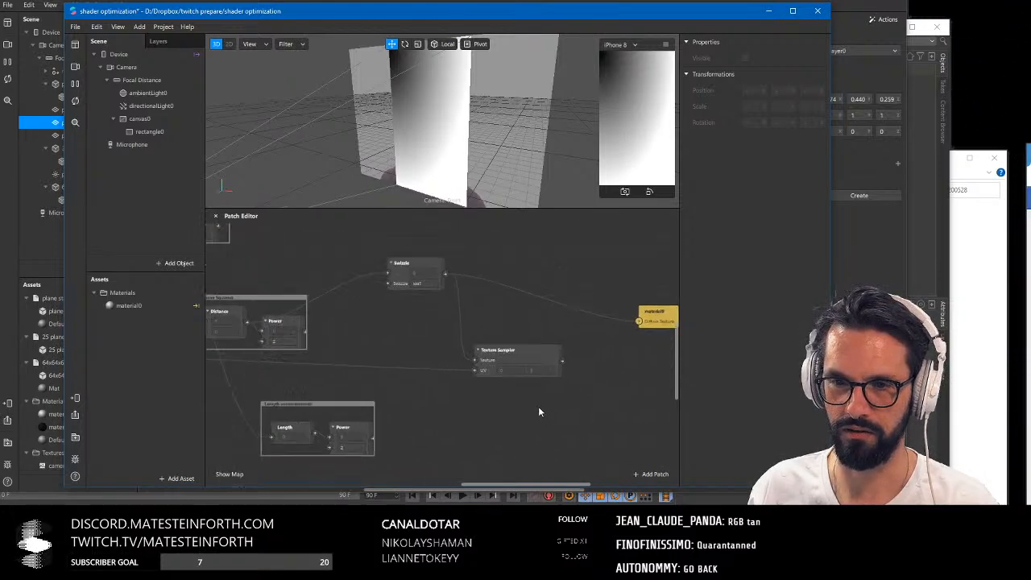
{"action": "scroll", "coordinate": [536, 407], "scroll_direction": "down", "scroll_amount": 1}
{"action": "middle_click_drag", "start_coordinate": [531, 410], "coordinate": [508, 414]}
{"action": "middle_click_drag", "start_coordinate": [336, 363], "coordinate": [537, 409]}
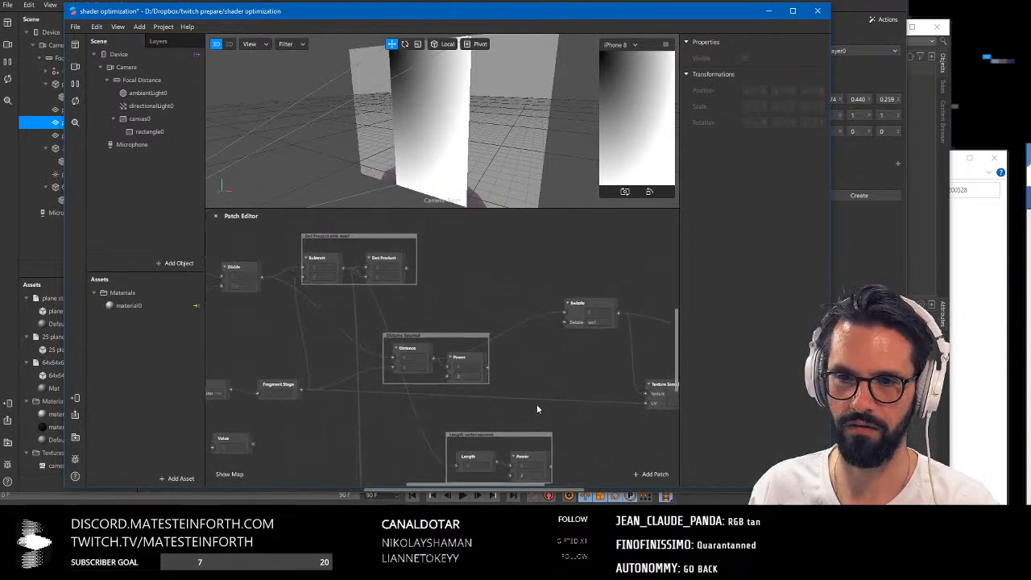
{"action": "left_click_drag", "start_coordinate": [303, 281], "coordinate": [284, 298]}
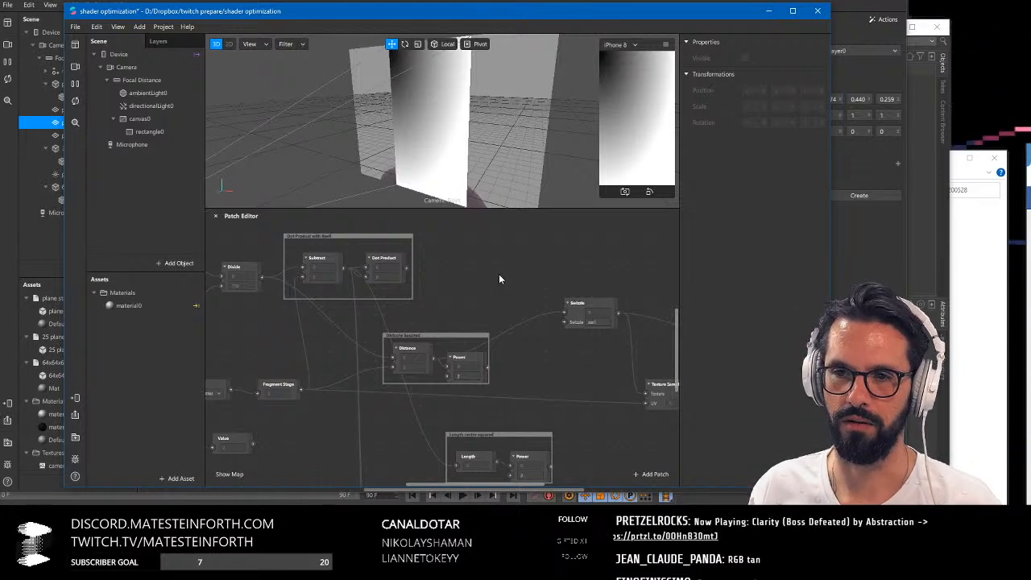
Feed the Length output into the Swizzle and connect the Texture Sampler to material0's Diffuse Texture
{"action": "middle_click_drag", "start_coordinate": [499, 275], "coordinate": [492, 267]}
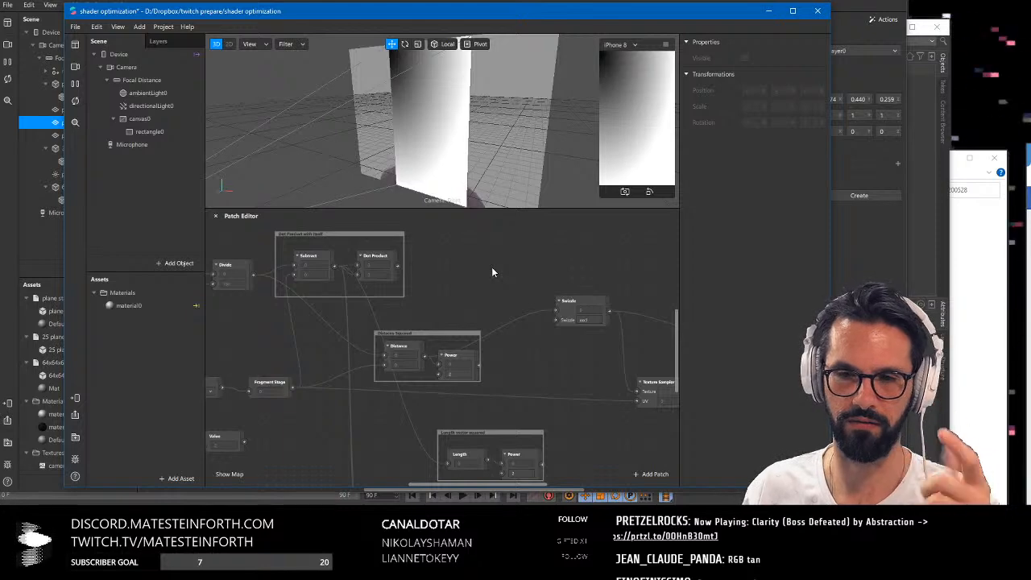
{"action": "mouse_move", "coordinate": [477, 286]}
{"action": "middle_mouse_down"}
{"action": "mouse_move", "coordinate": [438, 266]}
{"action": "mouse_move", "coordinate": [483, 287]}
{"action": "middle_mouse_up"}
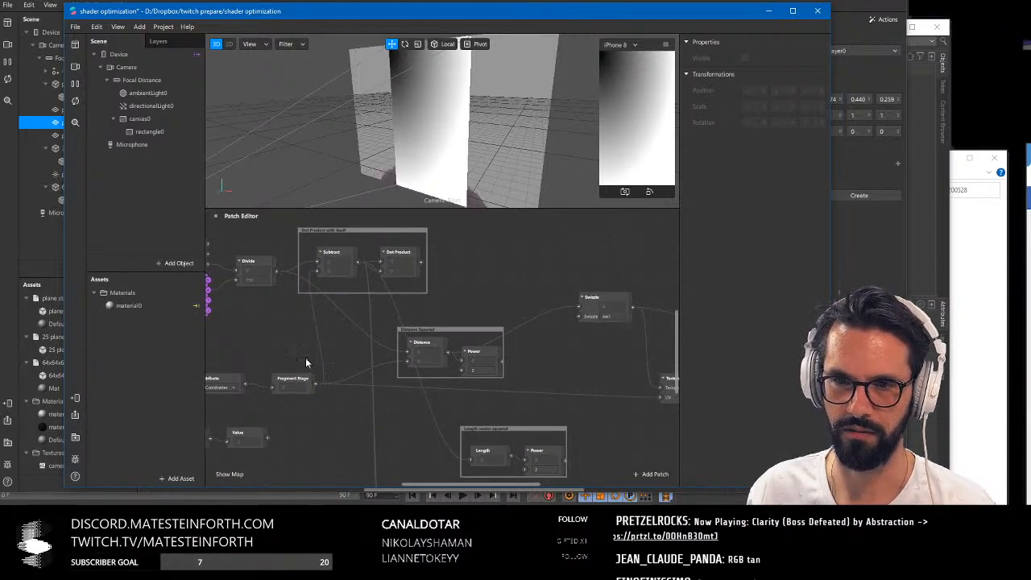
{"action": "middle_click_drag", "start_coordinate": [295, 358], "coordinate": [323, 360]}
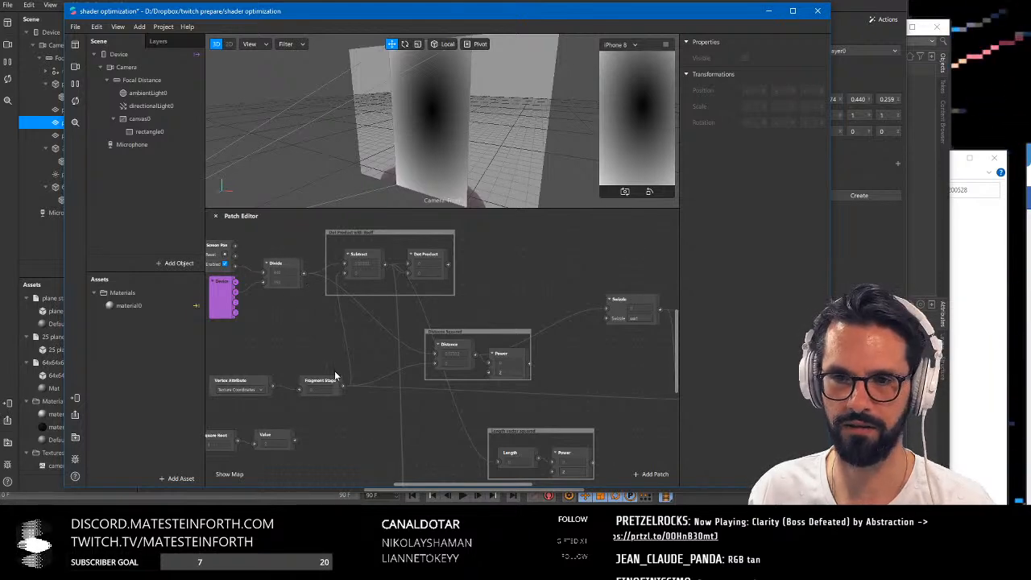
{"action": "middle_click_drag", "start_coordinate": [325, 358], "coordinate": [303, 346]}
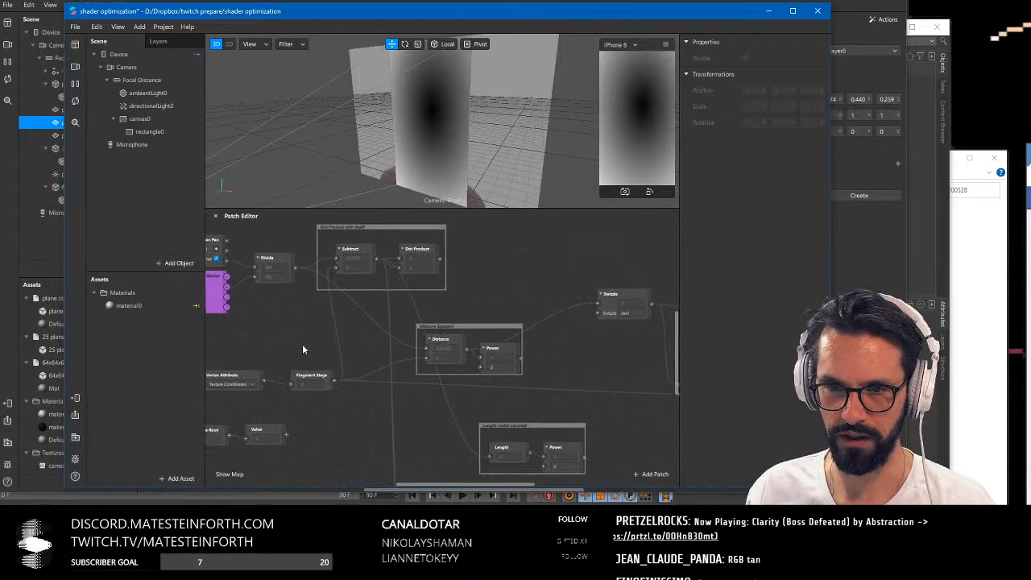
{"action": "mouse_move", "coordinate": [569, 360]}
{"action": "middle_mouse_down"}
{"action": "mouse_move", "coordinate": [513, 346]}
{"action": "mouse_move", "coordinate": [403, 345]}
{"action": "middle_mouse_up"}
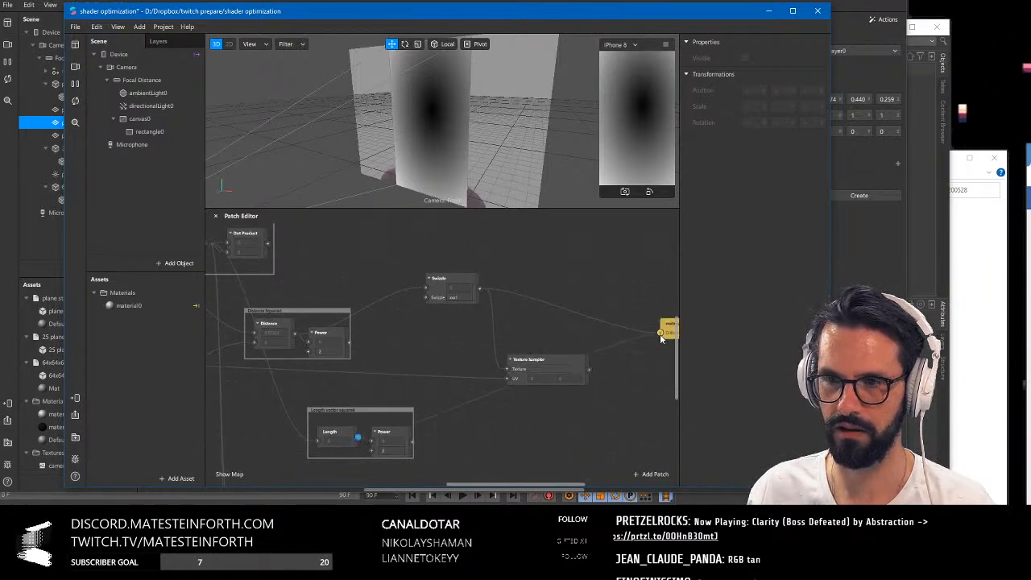
{"action": "left_click_drag", "start_coordinate": [661, 334], "coordinate": [660, 333]}
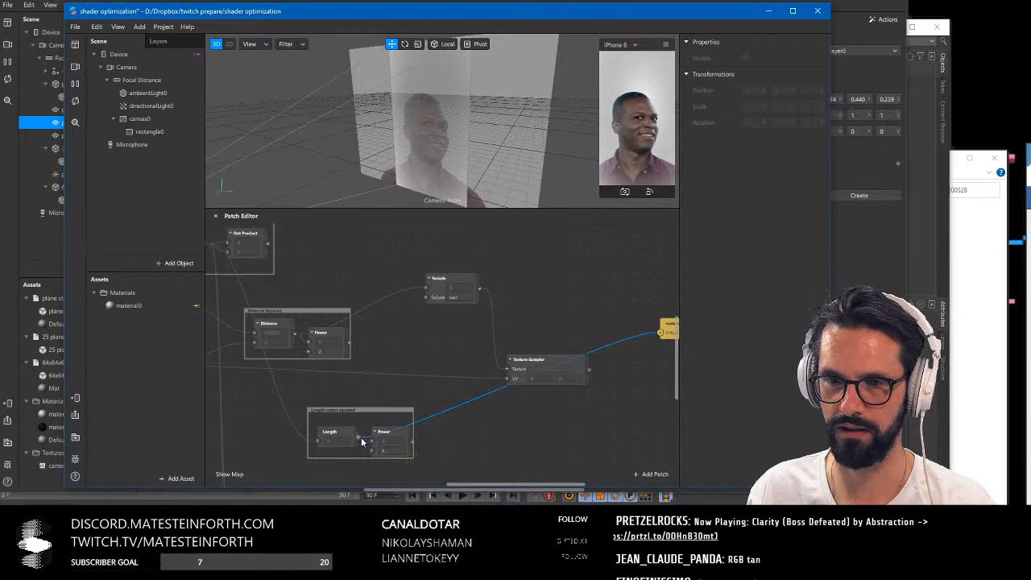
{"action": "left_click_drag", "start_coordinate": [359, 437], "coordinate": [427, 287]}
{"action": "left_click_drag", "start_coordinate": [589, 370], "coordinate": [661, 334]}
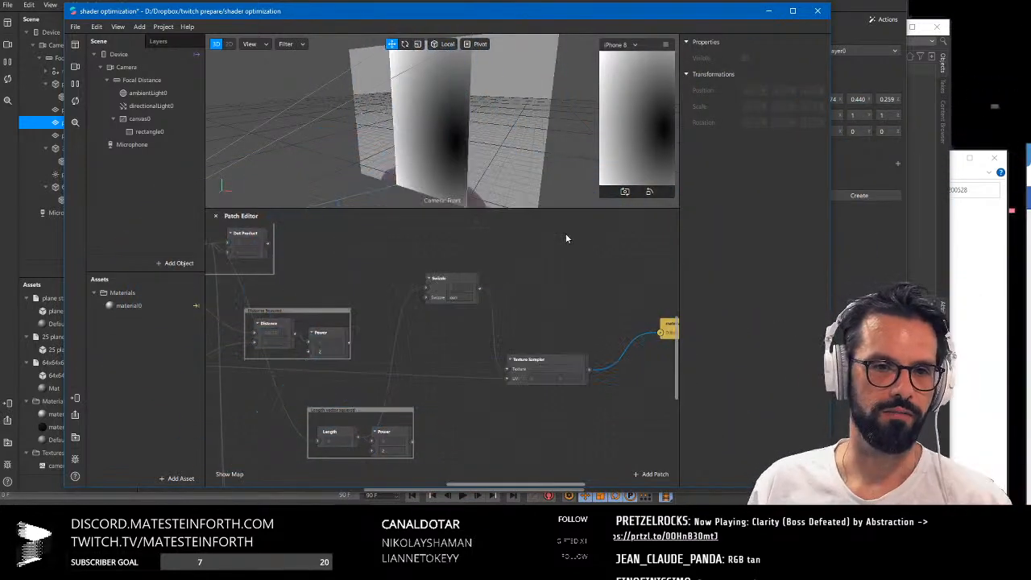
Enlarge the Distance Squared and Length vector squared comment frames around their patches
{"action": "scroll", "coordinate": [531, 291], "scroll_direction": "down", "scroll_amount": 2}
{"action": "scroll", "coordinate": [529, 296], "scroll_direction": "down", "scroll_amount": 3}
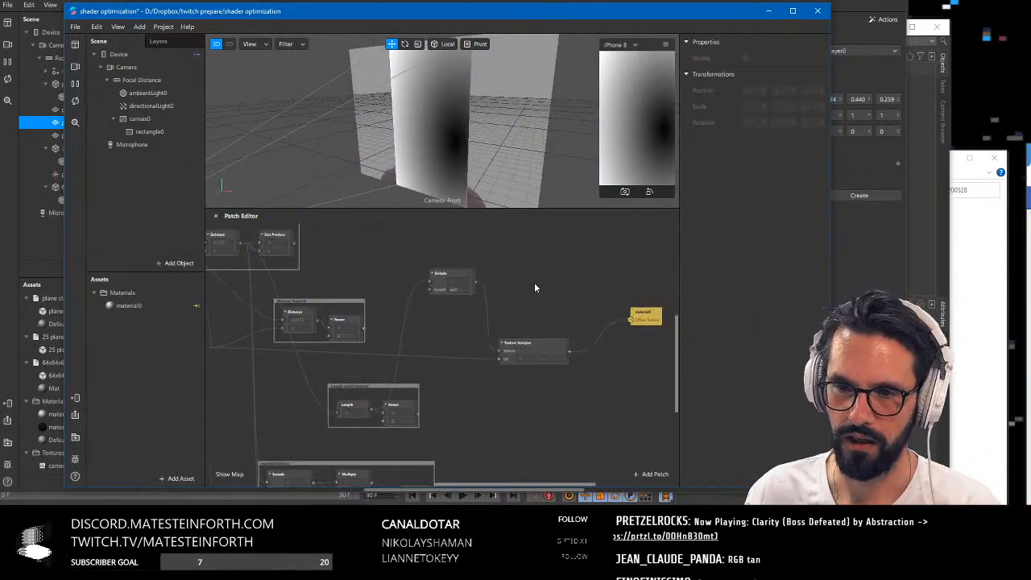
{"action": "scroll", "coordinate": [513, 377], "scroll_direction": "up", "scroll_amount": 2}
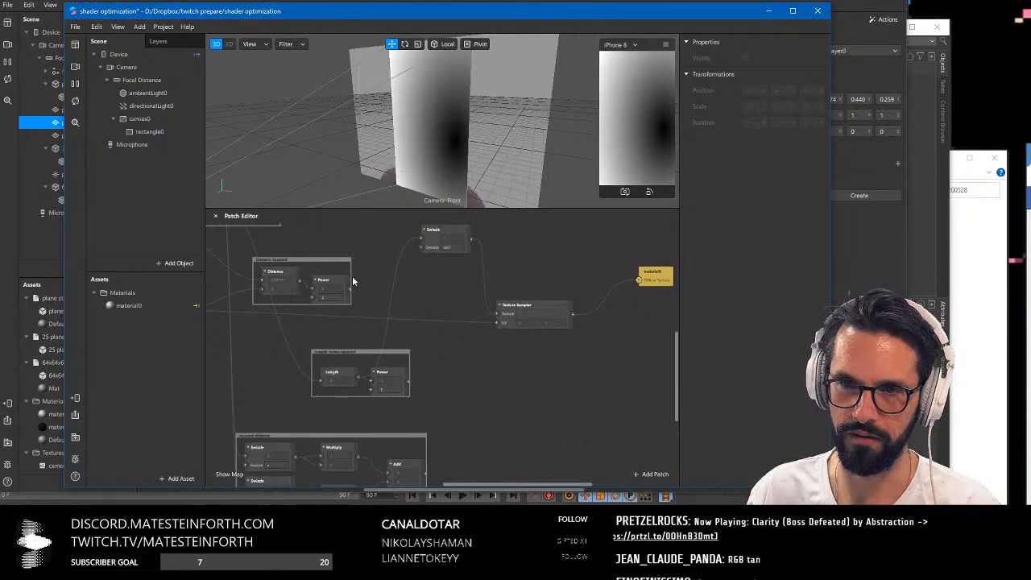
{"action": "left_click_drag", "start_coordinate": [351, 276], "coordinate": [371, 320]}
{"action": "left_click_drag", "start_coordinate": [407, 397], "coordinate": [419, 402]}
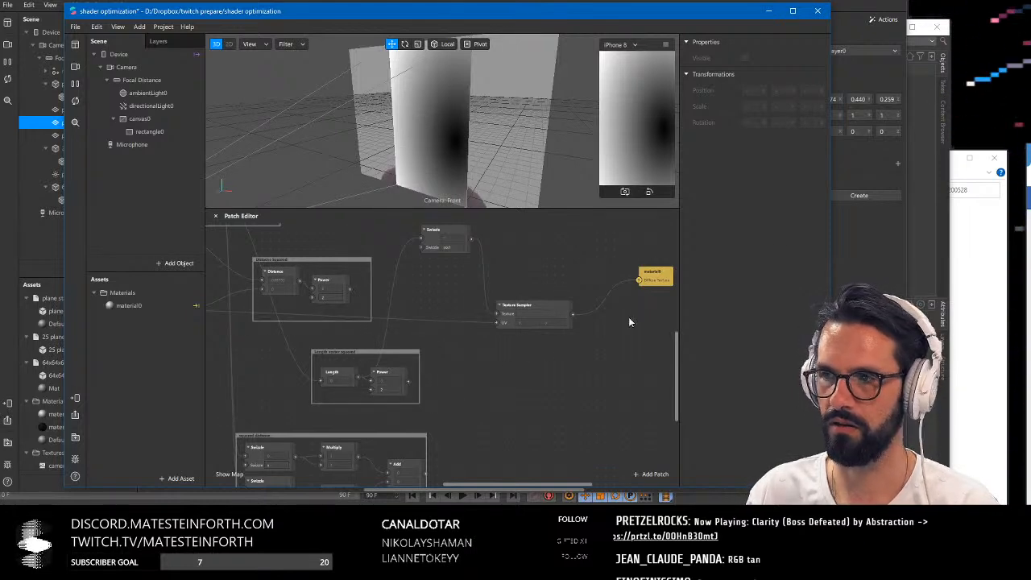
{"action": "middle_click_drag", "start_coordinate": [571, 394], "coordinate": [559, 324]}
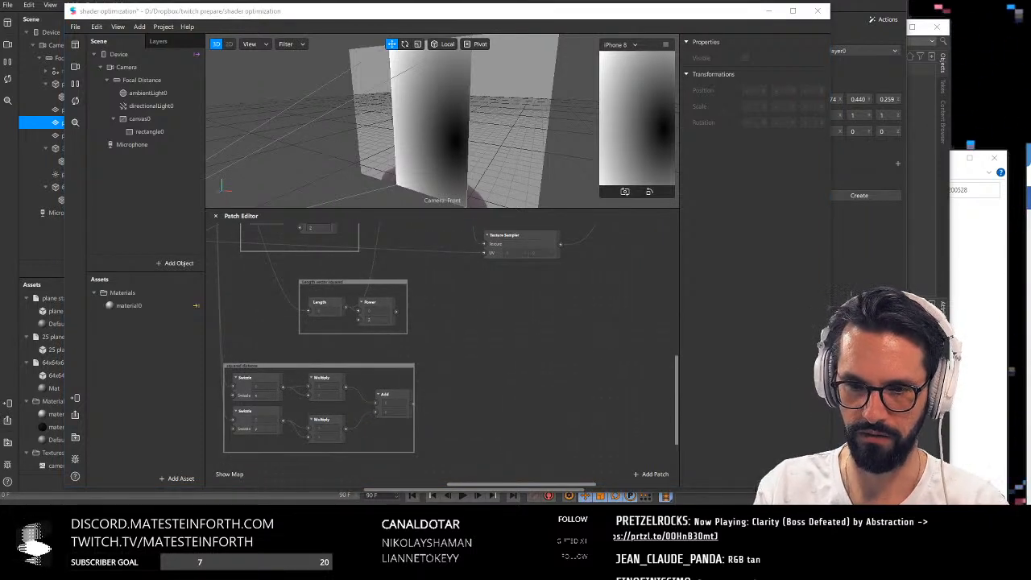
In Chrome, look up pythagoras in Google Images, view the a² + b² = c² triangle, then move the browser aside and return to Spark AR Studio
{"action": "left_click_drag", "start_coordinate": [451, 501], "coordinate": [361, 29]}
{"action": "left_click", "coordinate": [214, 114]}
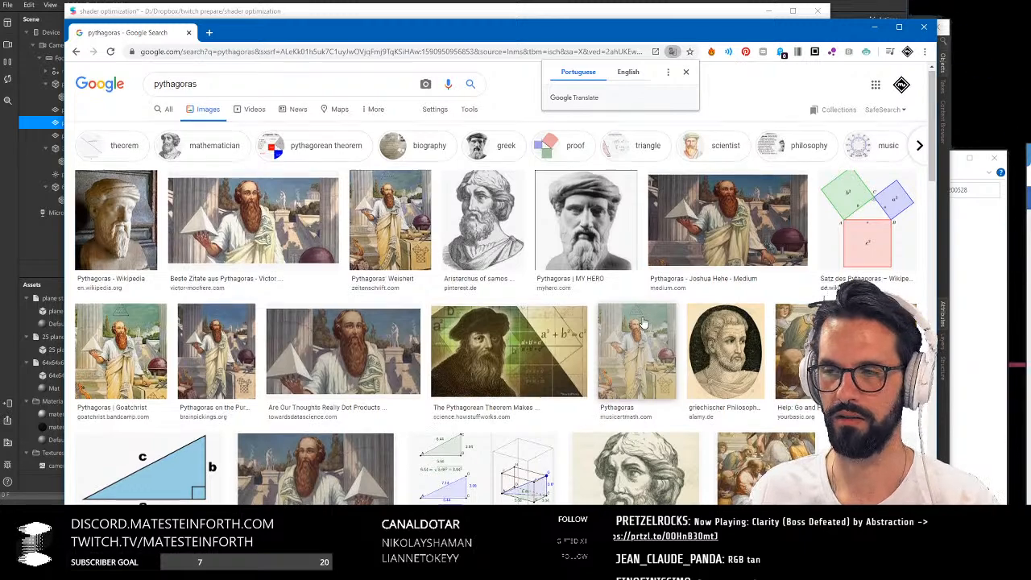
{"action": "scroll", "coordinate": [228, 389], "scroll_direction": "down", "scroll_amount": 2}
{"action": "left_click", "coordinate": [201, 379]}
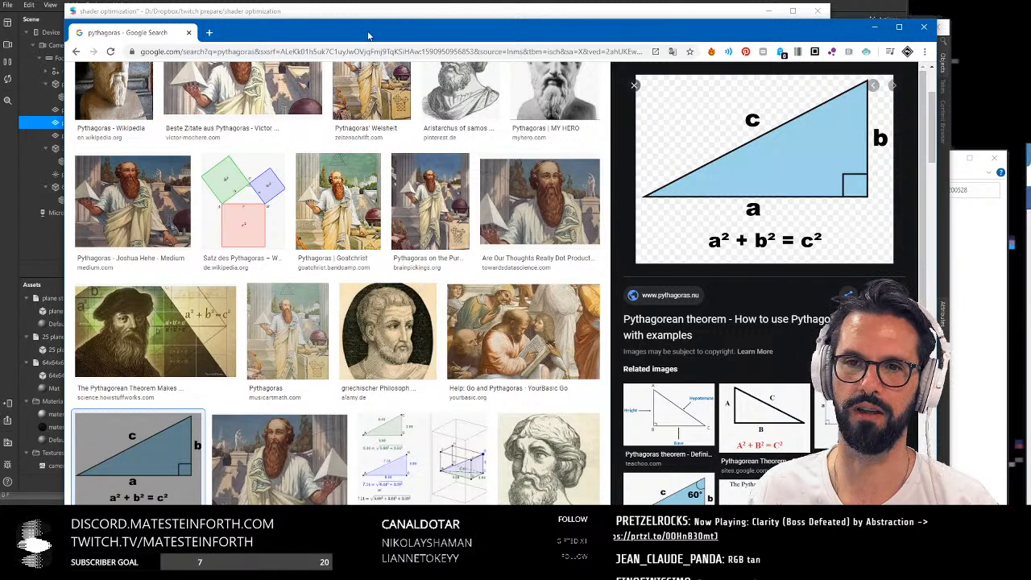
{"action": "left_click_drag", "start_coordinate": [368, 35], "coordinate": [457, 333]}
{"action": "left_click", "coordinate": [395, 20]}
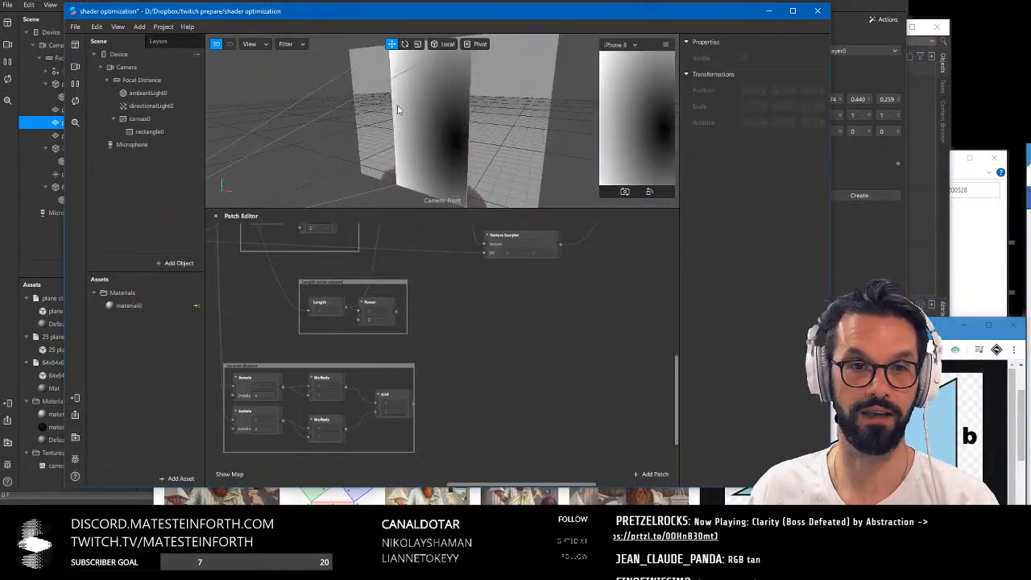
Examine the Dot Product and Distance Squared groups and shift the gradient to the centre of the simulator preview
{"action": "middle_click_drag", "start_coordinate": [460, 353], "coordinate": [542, 390]}
{"action": "scroll", "coordinate": [543, 390], "scroll_direction": "down", "scroll_amount": 2}
{"action": "middle_click_drag", "start_coordinate": [312, 337], "coordinate": [333, 411]}
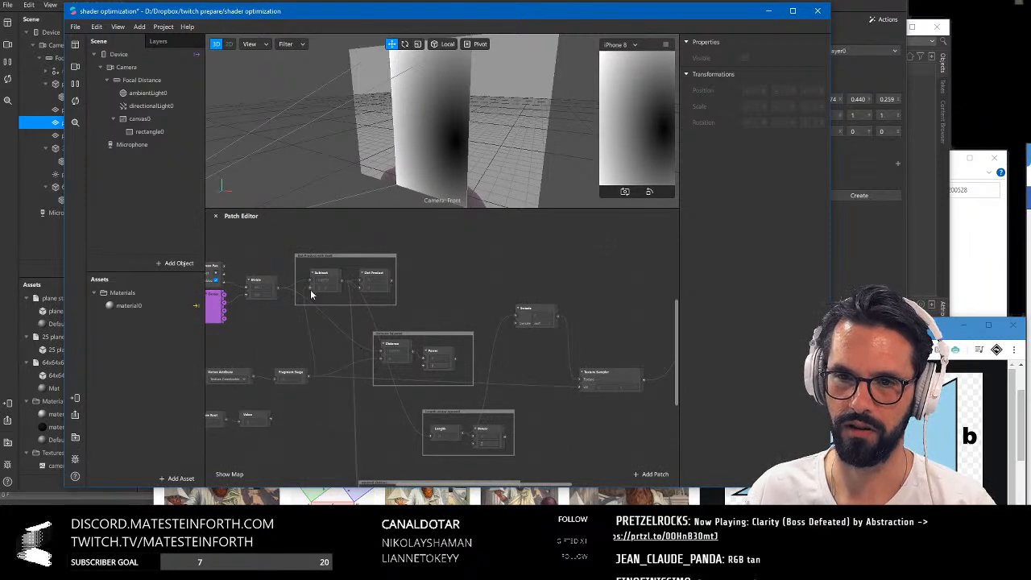
{"action": "scroll", "coordinate": [314, 278], "scroll_direction": "up", "scroll_amount": 4}
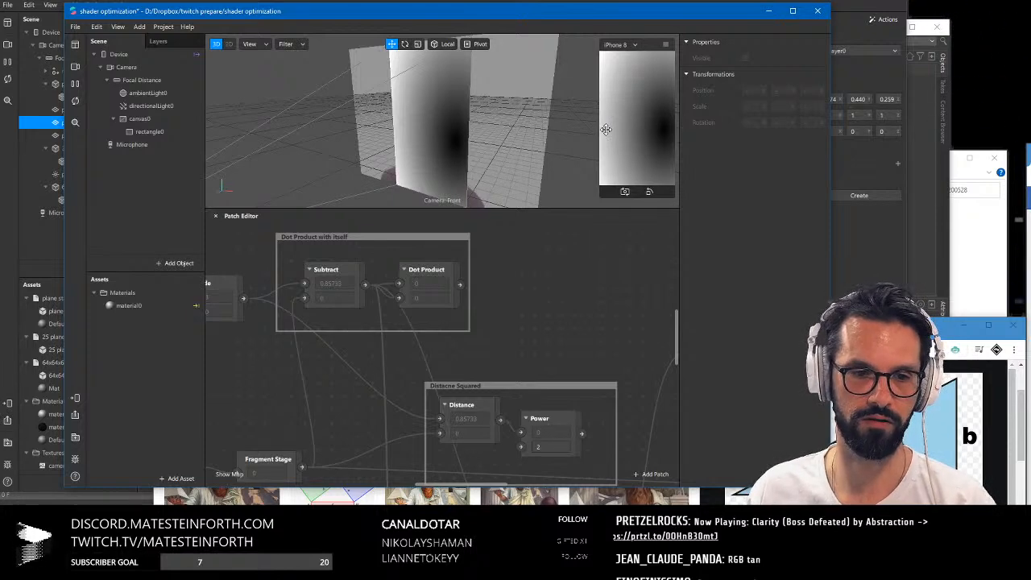
{"action": "mouse_move", "coordinate": [606, 129]}
{"action": "left_mouse_down"}
{"action": "mouse_move", "coordinate": [668, 102]}
{"action": "mouse_move", "coordinate": [617, 139]}
{"action": "left_mouse_up"}
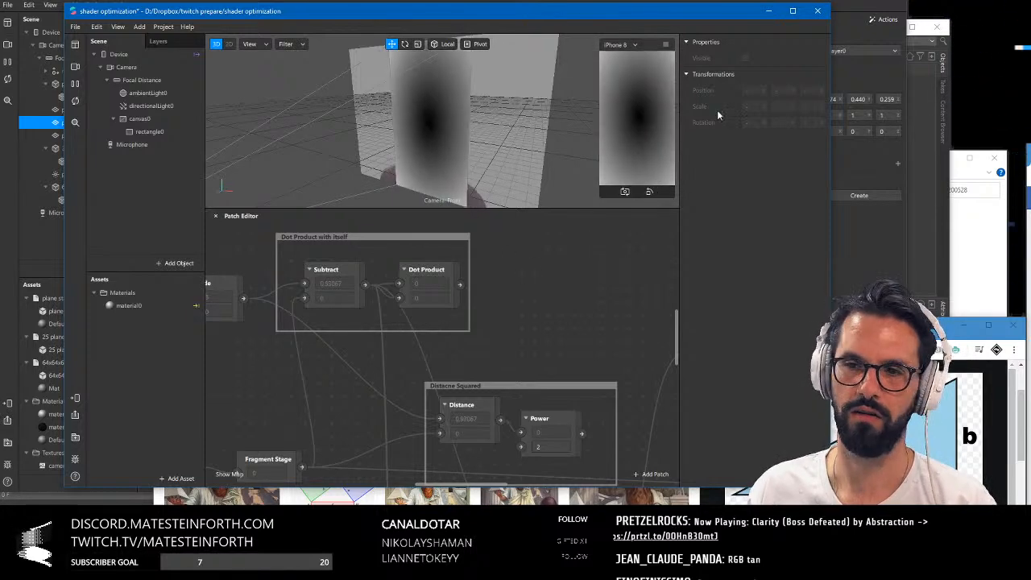
Compare the squared distance patches with the a² + b² = c² triangle in Chrome and return to Spark AR Studio
{"action": "middle_click_drag", "start_coordinate": [548, 313], "coordinate": [544, 236]}
{"action": "scroll", "coordinate": [362, 390], "scroll_direction": "down", "scroll_amount": 1}
{"action": "middle_click_drag", "start_coordinate": [361, 384], "coordinate": [338, 235]}
{"action": "middle_click_drag", "start_coordinate": [307, 381], "coordinate": [249, 278]}
{"action": "left_click_drag", "start_coordinate": [879, 328], "coordinate": [667, 140]}
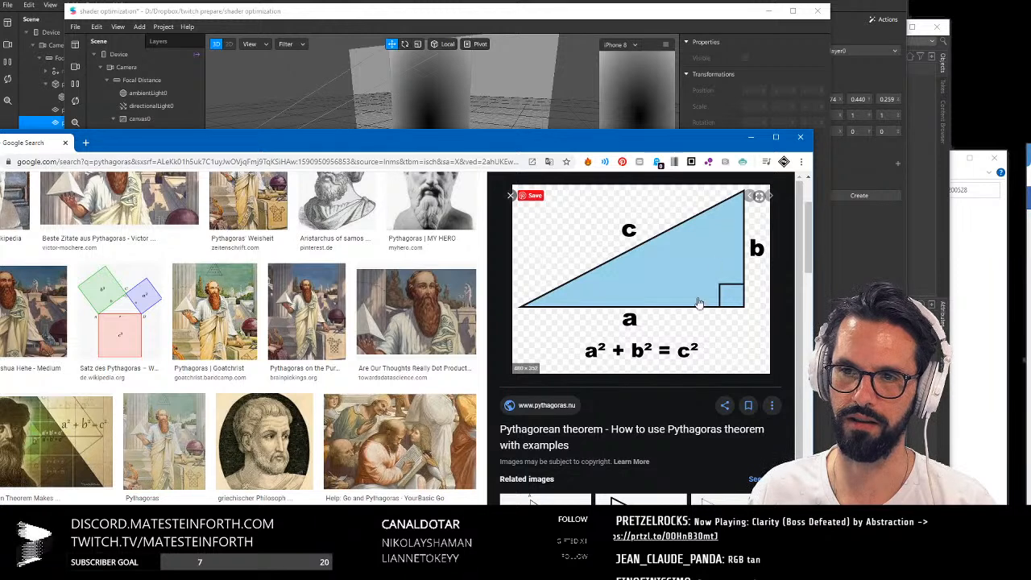
{"action": "key", "text": "alt+Tab"}
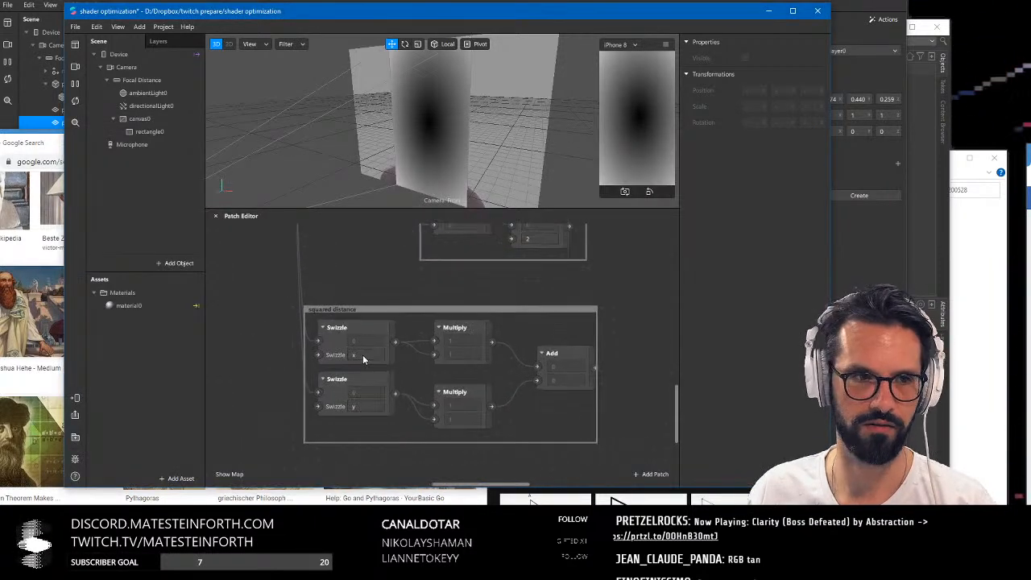
{"action": "scroll", "coordinate": [363, 359], "scroll_direction": "up", "scroll_amount": 1}
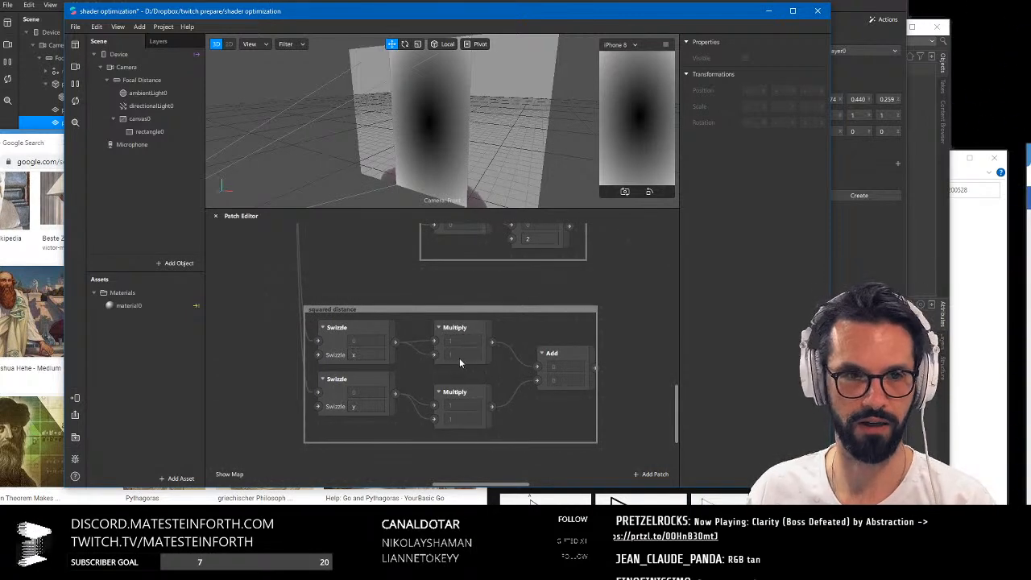
{"action": "scroll", "coordinate": [542, 381], "scroll_direction": "down", "scroll_amount": 1}
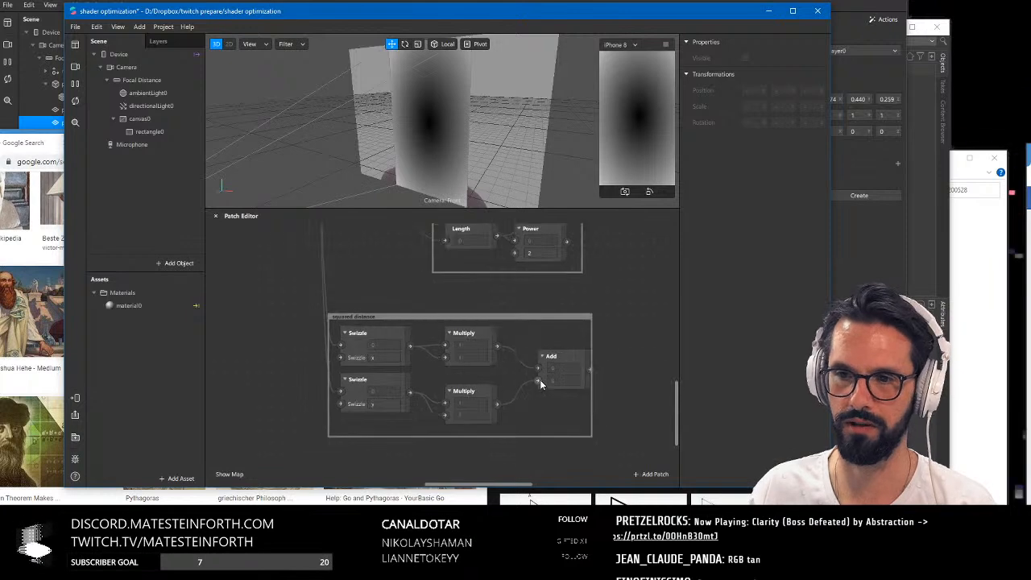
{"action": "key", "text": "alt+Tab"}
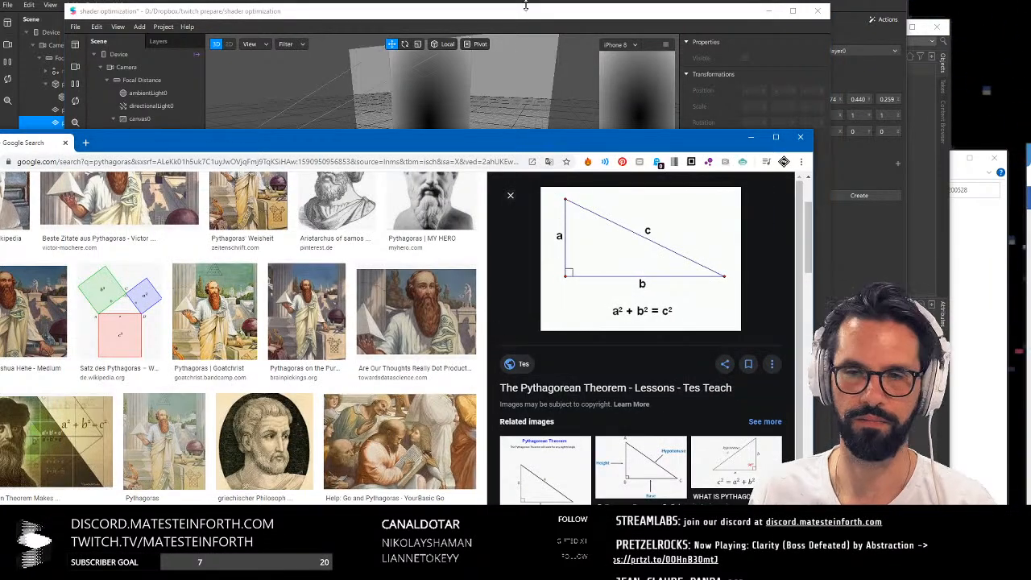
{"action": "key", "text": "alt+Tab"}
Feed the squared distance group's Add output into the Swizzle before the Texture Sampler
{"action": "scroll", "coordinate": [531, 377], "scroll_direction": "down", "scroll_amount": 2}
{"action": "middle_click_drag", "start_coordinate": [608, 316], "coordinate": [463, 397]}
{"action": "scroll", "coordinate": [408, 373], "scroll_direction": "down", "scroll_amount": 2}
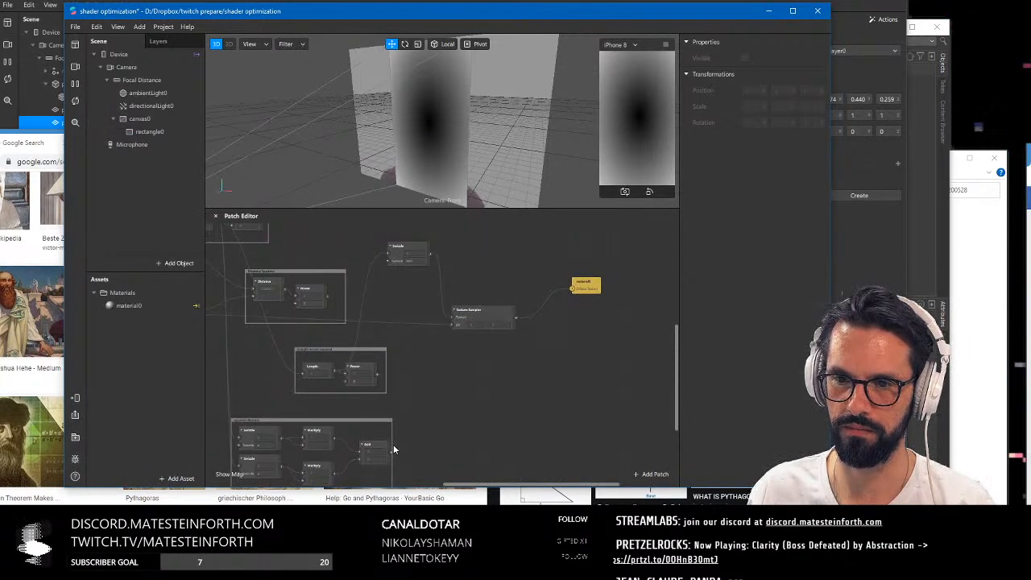
{"action": "left_click_drag", "start_coordinate": [393, 457], "coordinate": [387, 259]}
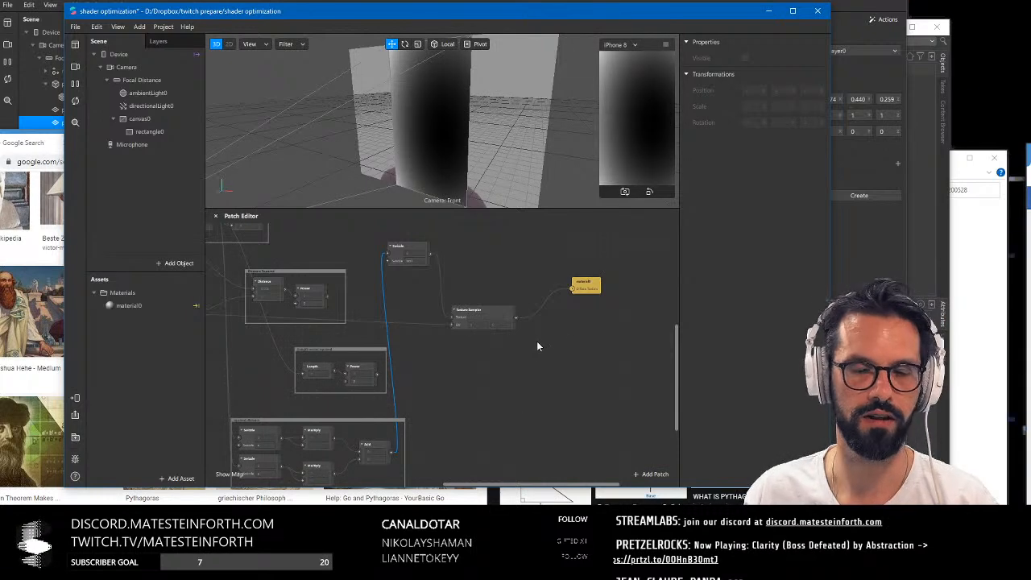
Compare the plain Distance output through the Swizzle, and reconnect the squared distance Add output to it
{"action": "scroll", "coordinate": [531, 350], "scroll_direction": "up", "scroll_amount": 2}
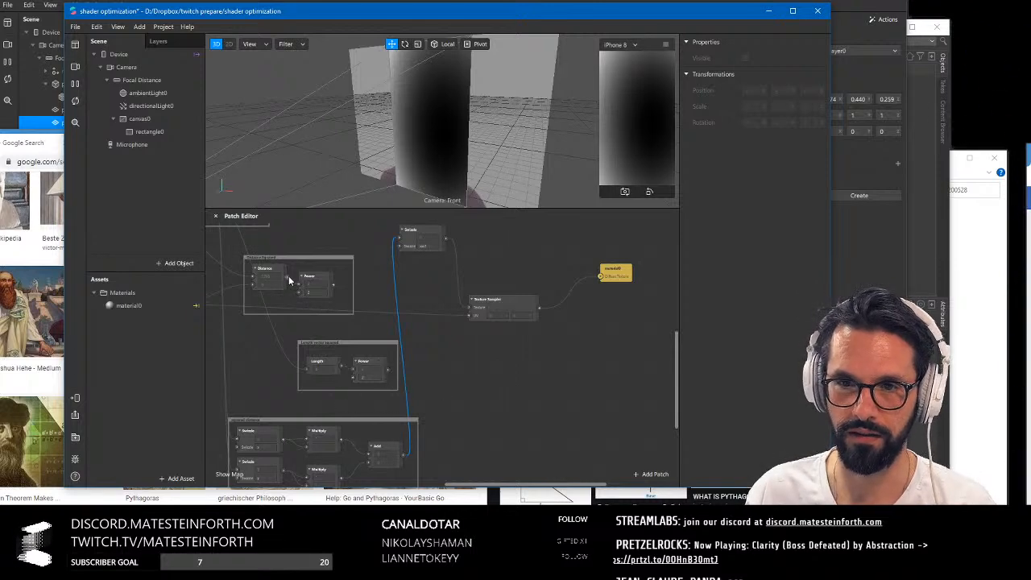
{"action": "left_click_drag", "start_coordinate": [402, 241], "coordinate": [333, 278]}
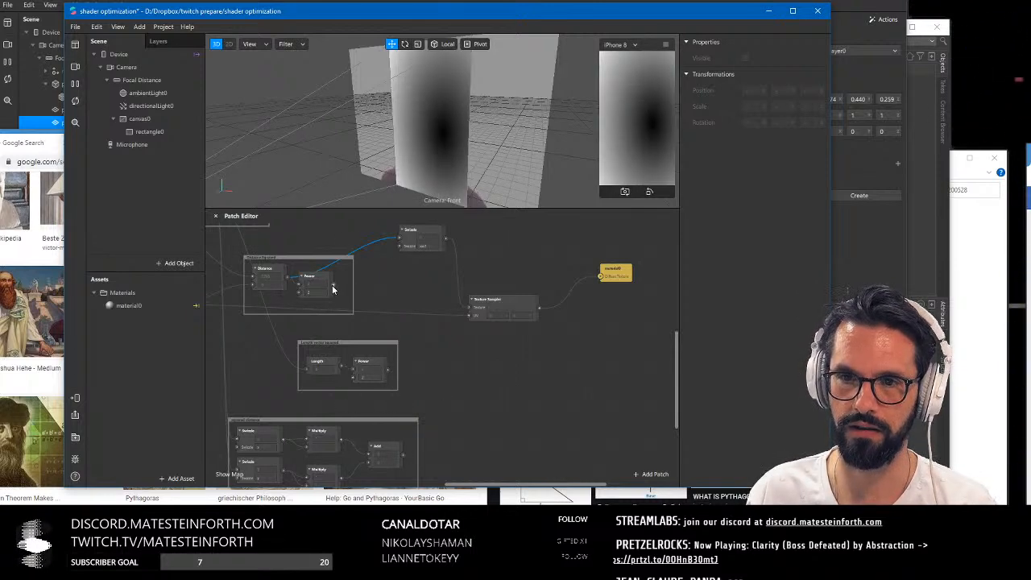
{"action": "left_click", "coordinate": [400, 240]}
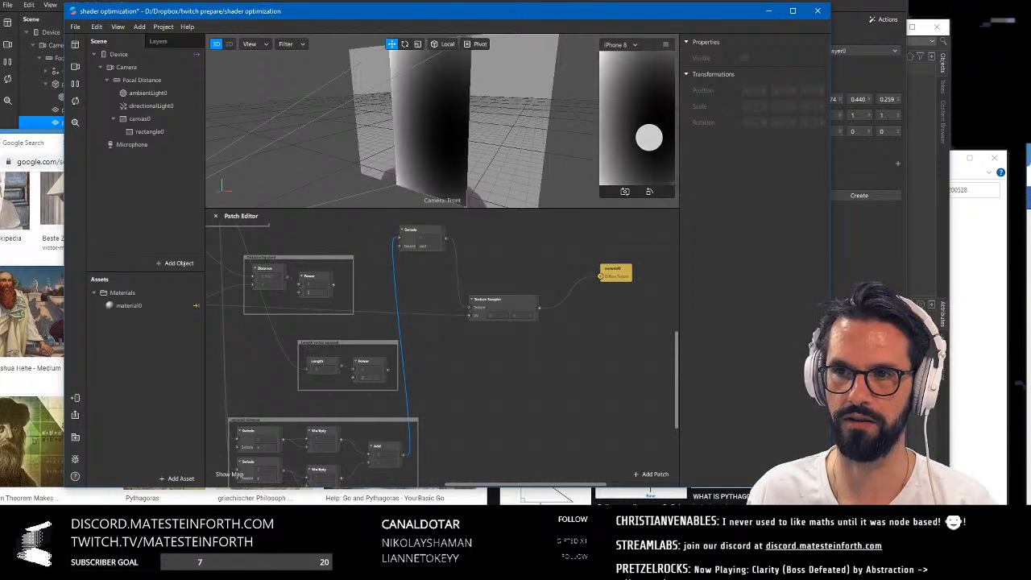
Feed the Dot Product output into the Swizzle in place of the squared distance Add output
{"action": "scroll", "coordinate": [467, 371], "scroll_direction": "up", "scroll_amount": 3}
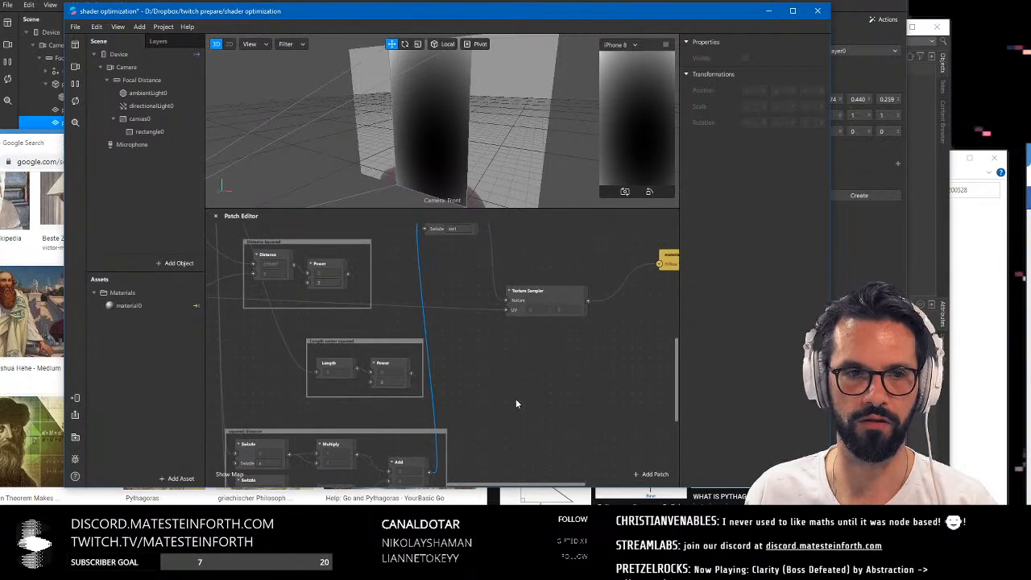
{"action": "scroll", "coordinate": [506, 394], "scroll_direction": "down", "scroll_amount": 3}
{"action": "middle_click_drag", "start_coordinate": [525, 402], "coordinate": [592, 467]}
{"action": "scroll", "coordinate": [454, 293], "scroll_direction": "up", "scroll_amount": 3}
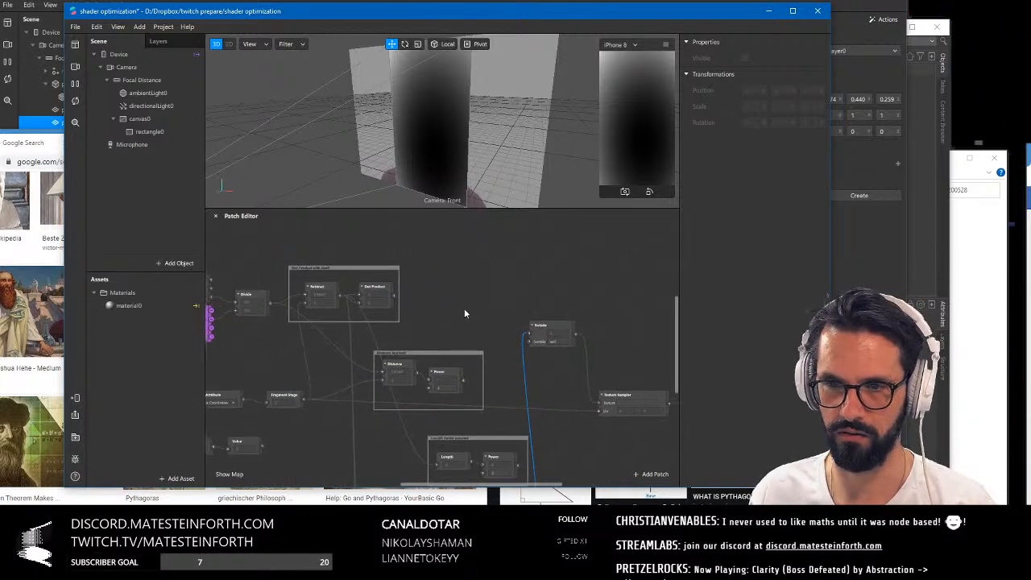
{"action": "scroll", "coordinate": [450, 308], "scroll_direction": "up", "scroll_amount": 3}
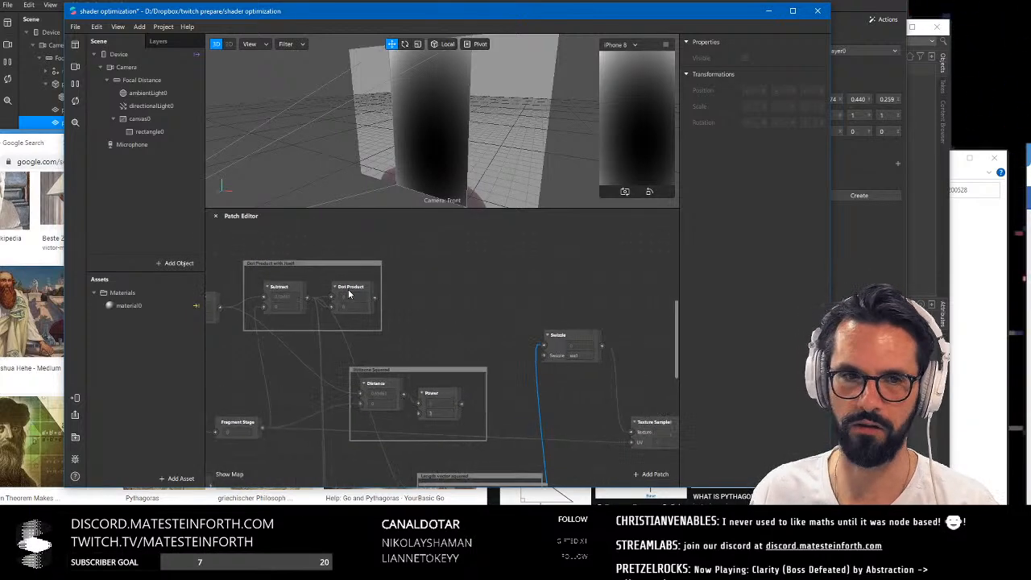
{"action": "middle_click_drag", "start_coordinate": [461, 298], "coordinate": [514, 287]}
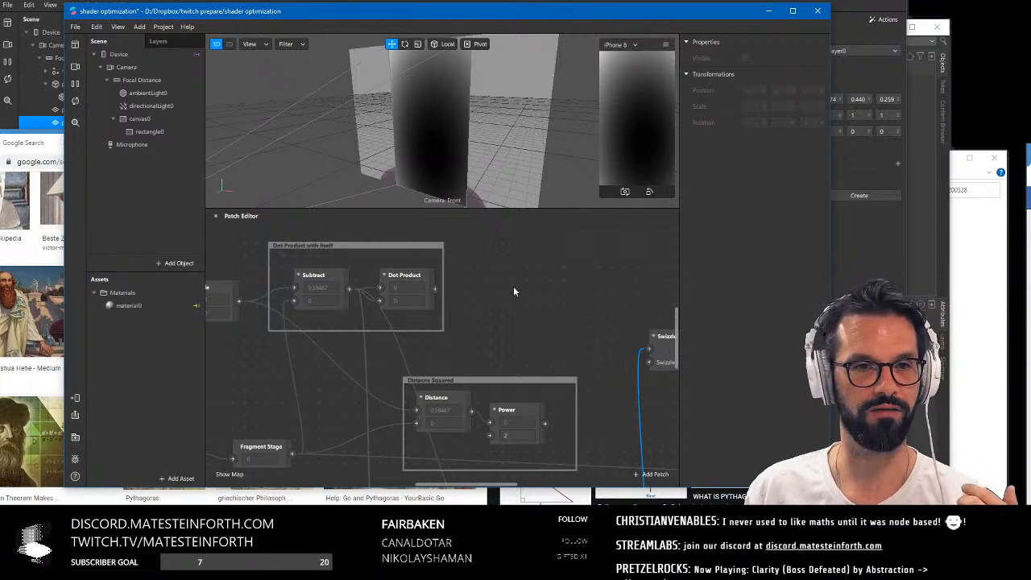
{"action": "right_click_drag", "start_coordinate": [539, 295], "coordinate": [440, 290]}
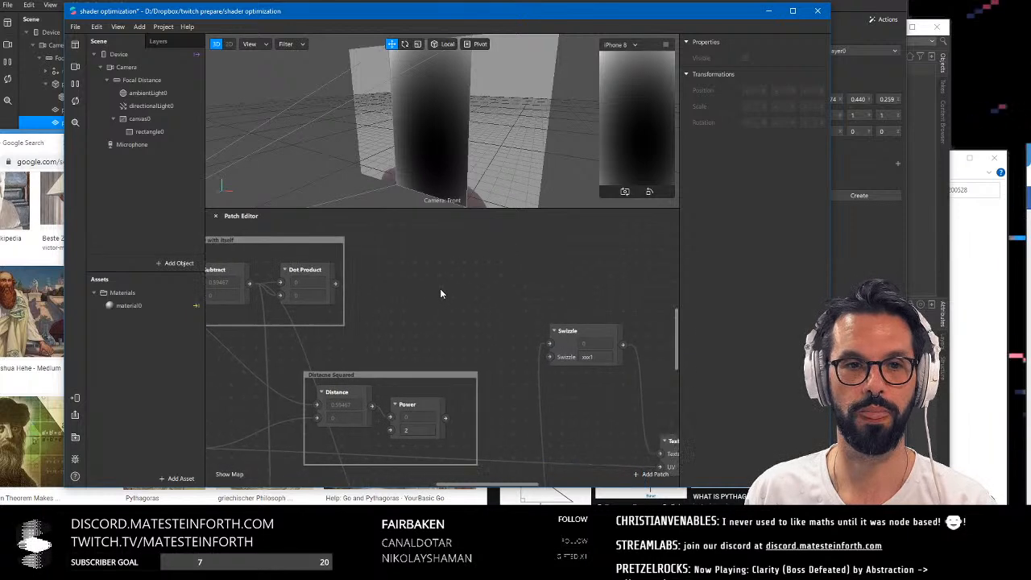
{"action": "scroll", "coordinate": [440, 292], "scroll_direction": "down", "scroll_amount": 3}
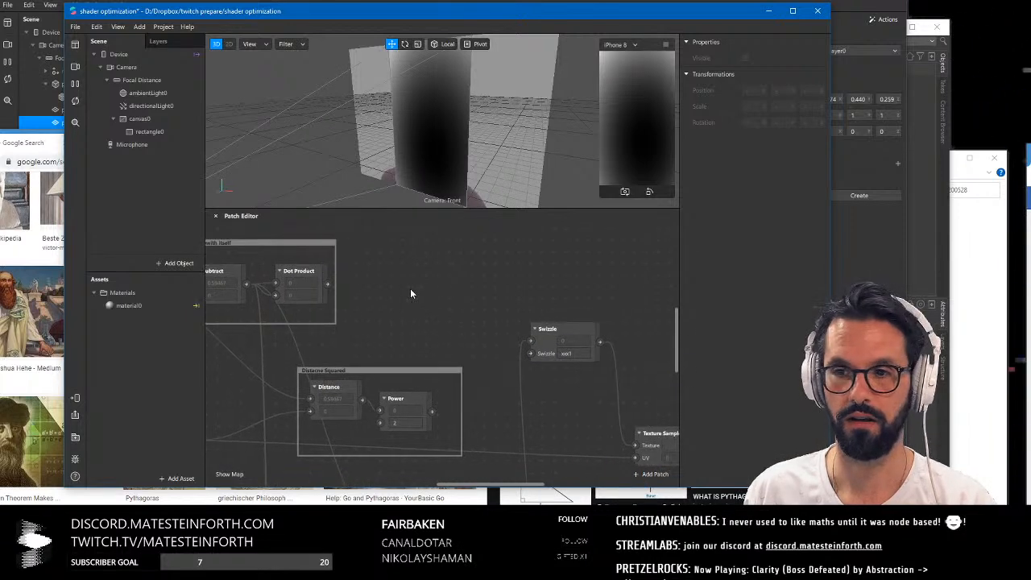
{"action": "middle_click_drag", "start_coordinate": [417, 288], "coordinate": [493, 285]}
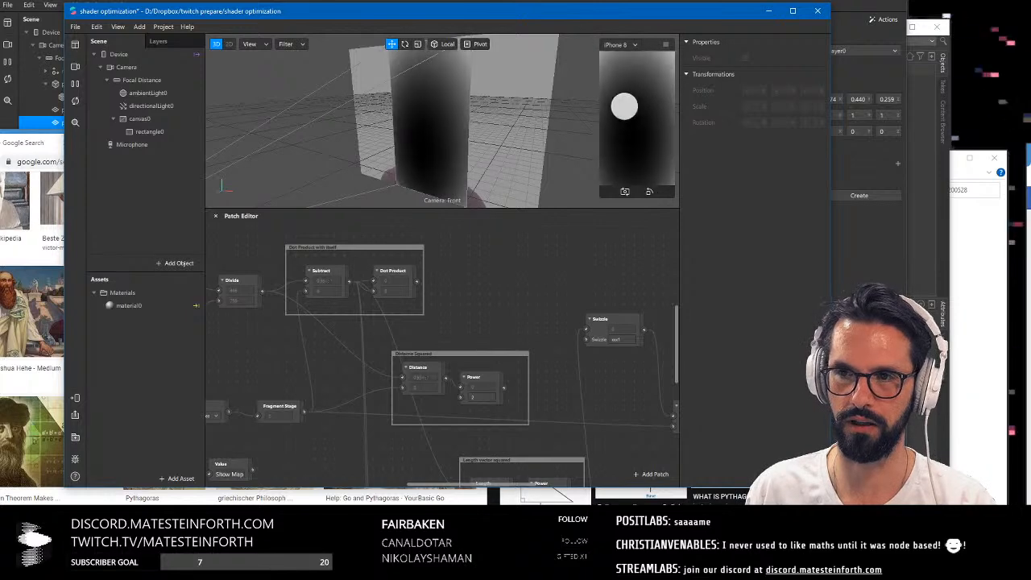
{"action": "scroll", "coordinate": [440, 293], "scroll_direction": "down", "scroll_amount": 2}
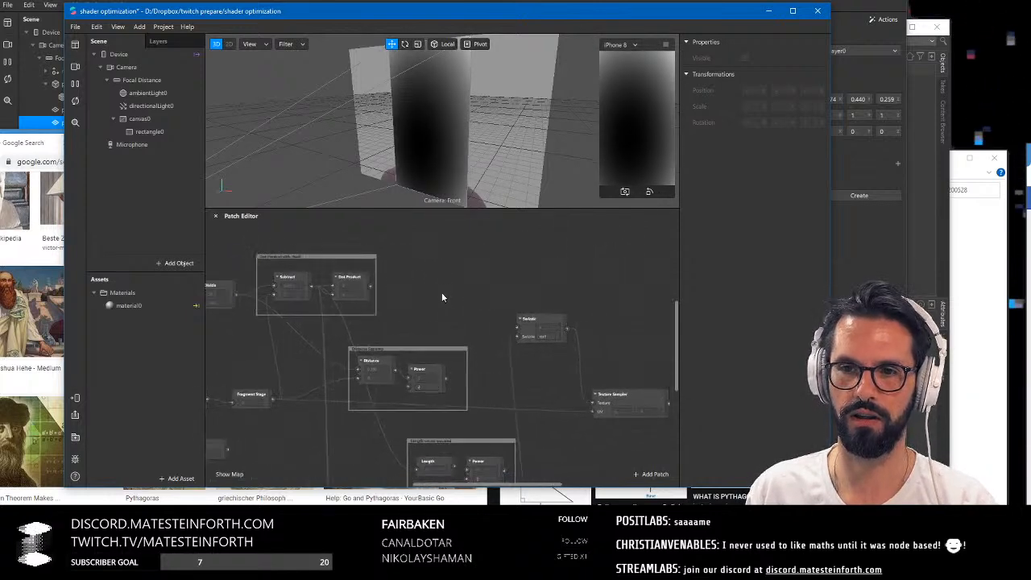
{"action": "middle_click_drag", "start_coordinate": [442, 292], "coordinate": [376, 274]}
{"action": "left_click_drag", "start_coordinate": [284, 270], "coordinate": [431, 315]}
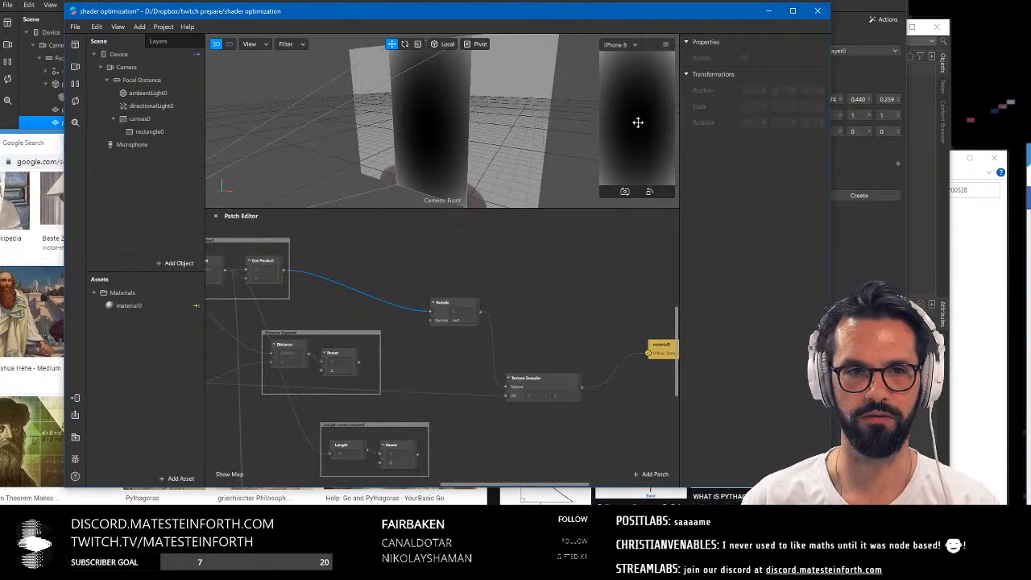
Switch to the metaball volume project and connect the upper Distance output directly to the Subtract patch's second input
{"action": "key", "text": "alt+Tab"}
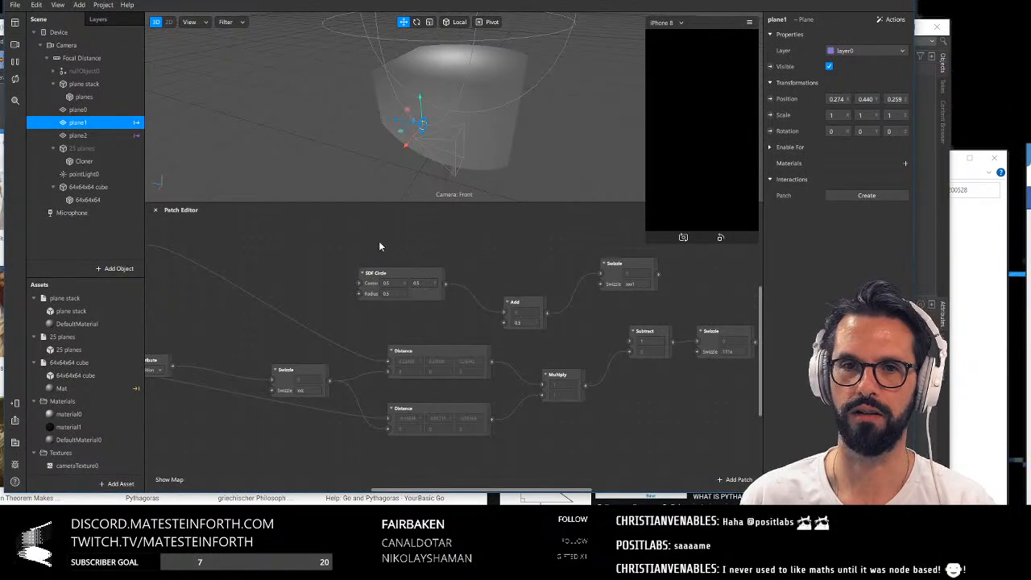
{"action": "scroll", "coordinate": [483, 254], "scroll_direction": "down", "scroll_amount": 3}
{"action": "scroll", "coordinate": [506, 390], "scroll_direction": "down", "scroll_amount": 1}
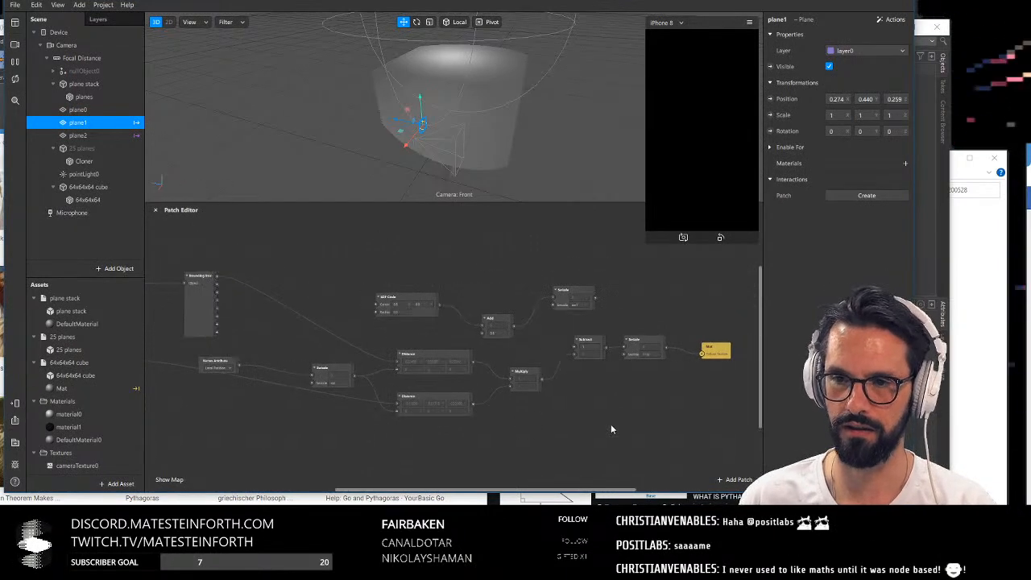
{"action": "middle_click_drag", "start_coordinate": [611, 425], "coordinate": [509, 423]}
{"action": "scroll", "coordinate": [516, 419], "scroll_direction": "up", "scroll_amount": 4}
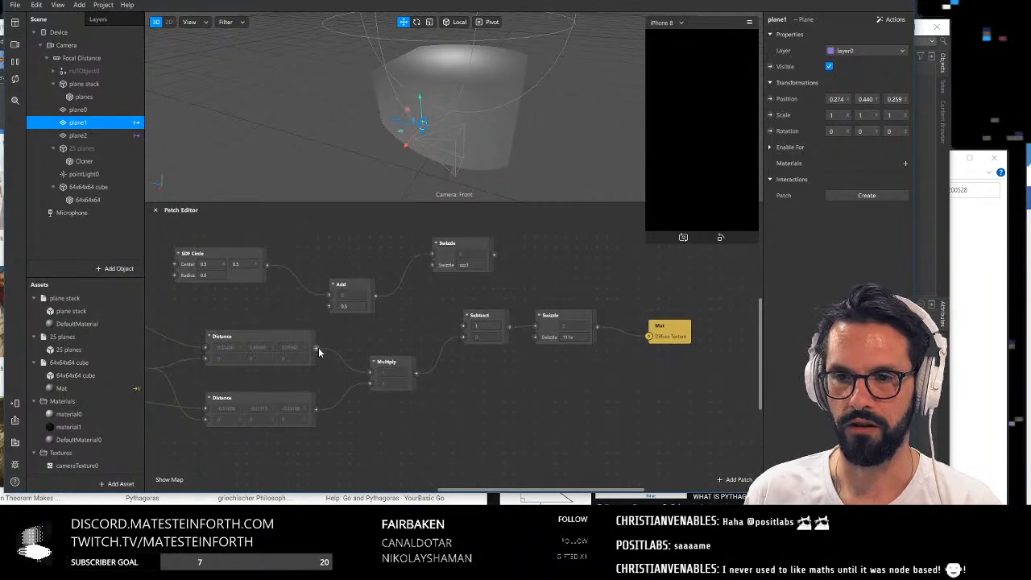
{"action": "left_click_drag", "start_coordinate": [316, 348], "coordinate": [464, 337]}
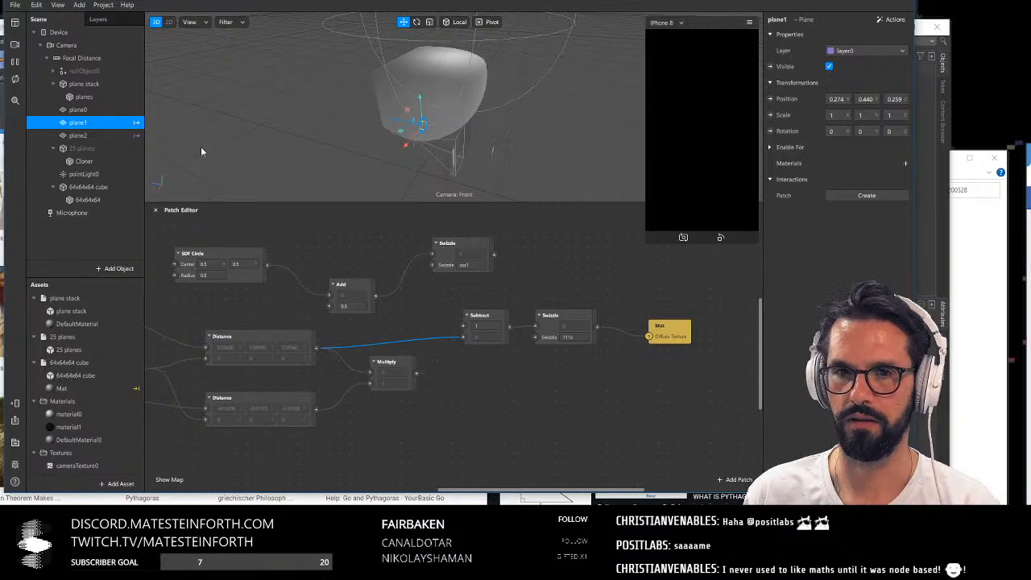
Move plane1 in the viewport to about Y 0.224 and Z -0.08 and view the volume from another angle
{"action": "left_click", "coordinate": [105, 135]}
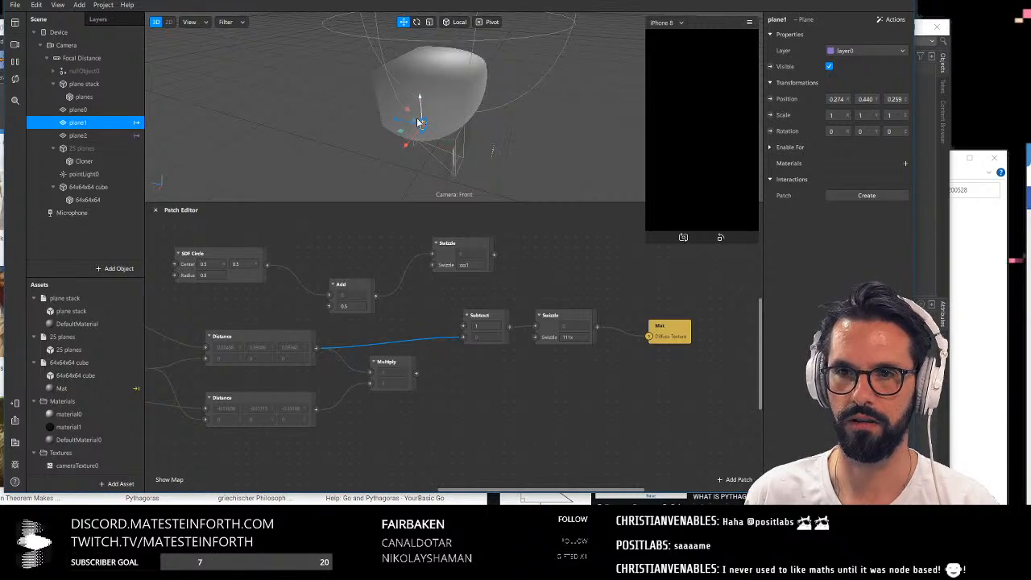
{"action": "left_click_drag", "start_coordinate": [409, 117], "coordinate": [460, 151]}
{"action": "left_click_drag", "start_coordinate": [521, 132], "coordinate": [400, 130]}
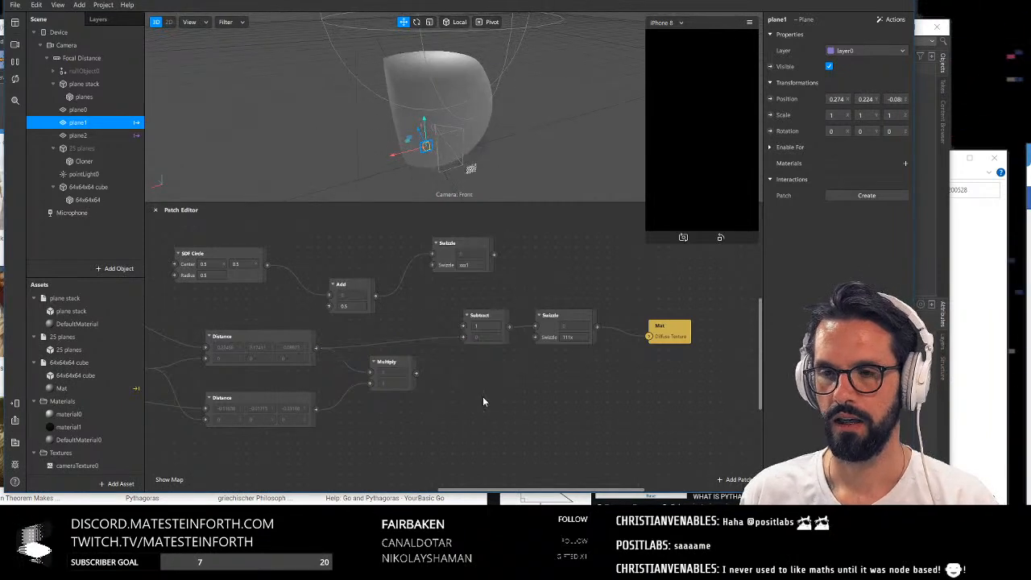
Add a Subtract patch above the Distance patches, fed from the Vertex Attribute output
{"action": "scroll", "coordinate": [462, 396], "scroll_direction": "down", "scroll_amount": 2}
{"action": "middle_click_drag", "start_coordinate": [467, 396], "coordinate": [597, 400]}
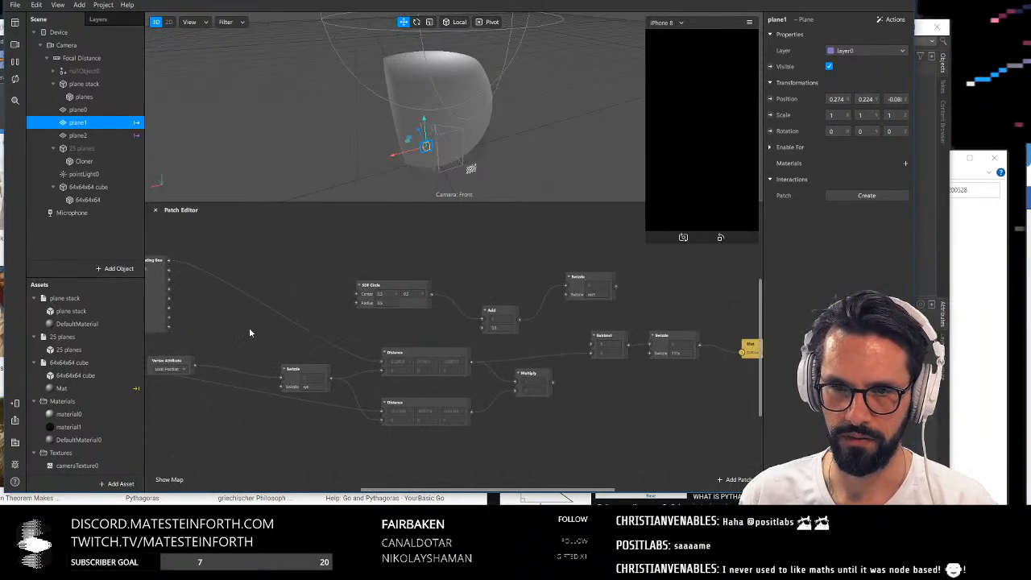
{"action": "double_click", "coordinate": [287, 262]}
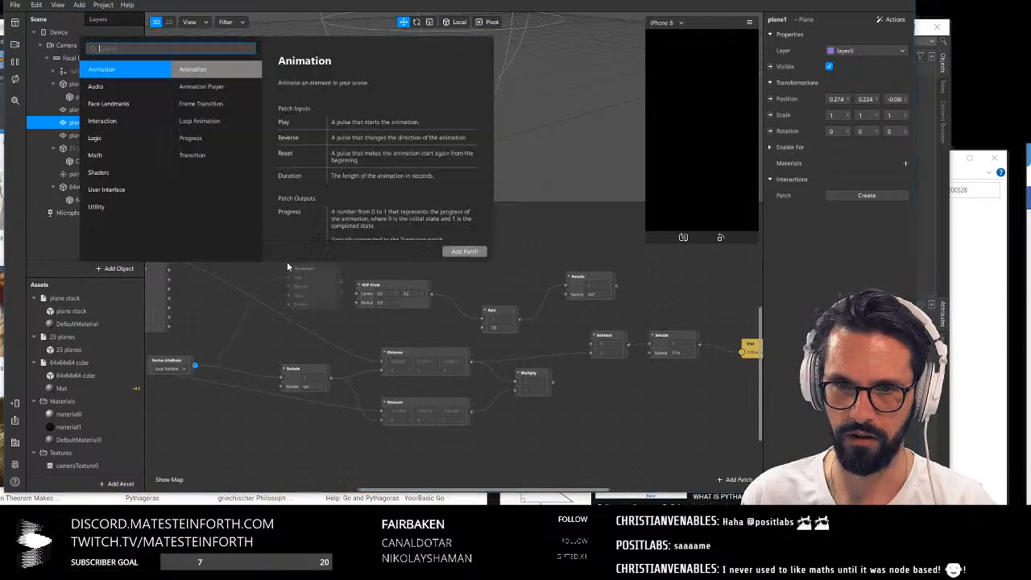
{"action": "type", "text": "sub"}
{"action": "key", "text": "Return"}
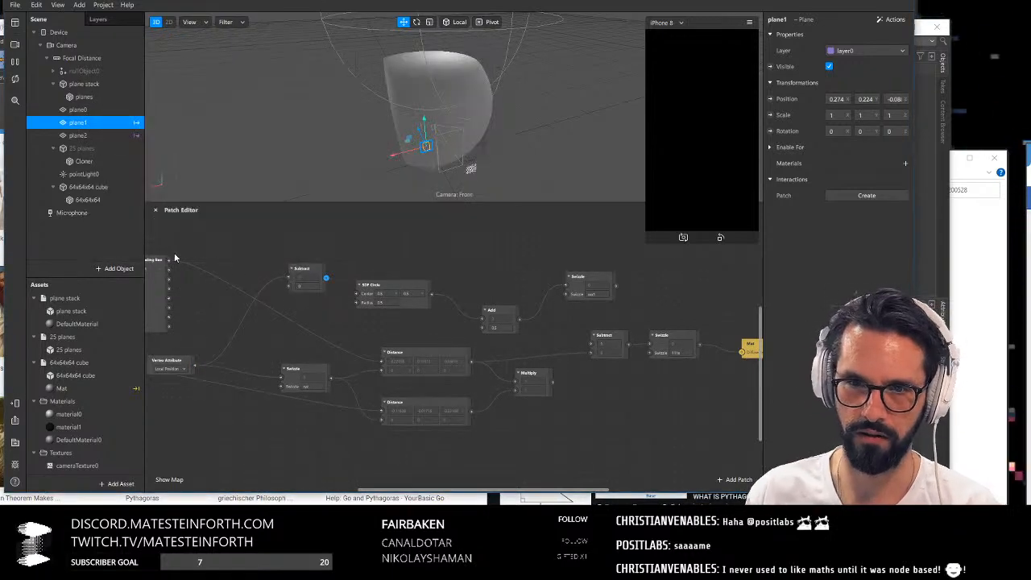
Connect the Bounding Box's first output to the new Subtract's second input and the xyz Swizzle to its first input
{"action": "mouse_move", "coordinate": [168, 263]}
{"action": "left_mouse_down"}
{"action": "mouse_move", "coordinate": [234, 281]}
{"action": "mouse_move", "coordinate": [183, 257]}
{"action": "left_mouse_up"}
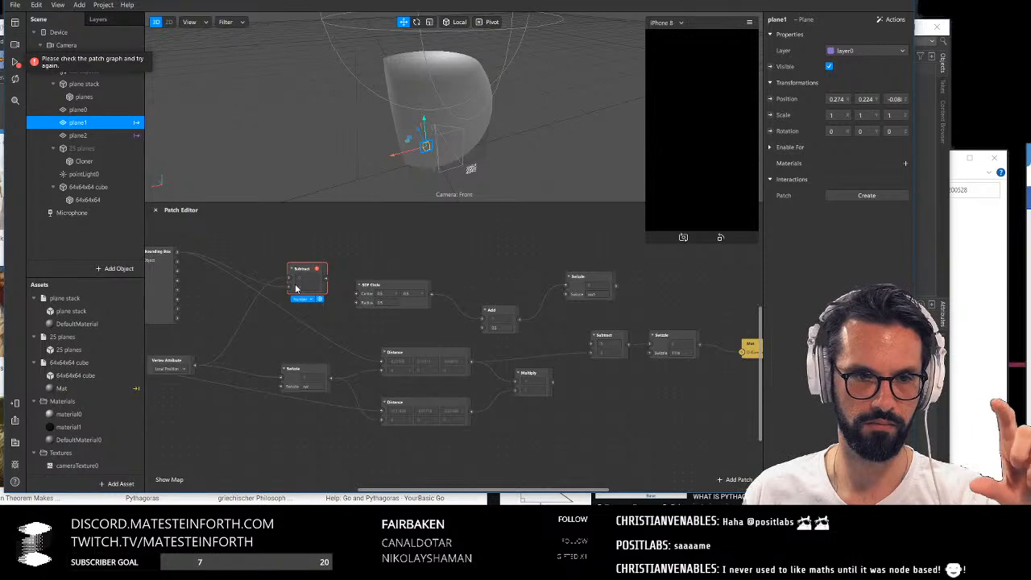
{"action": "scroll", "coordinate": [242, 268], "scroll_direction": "up", "scroll_amount": 2}
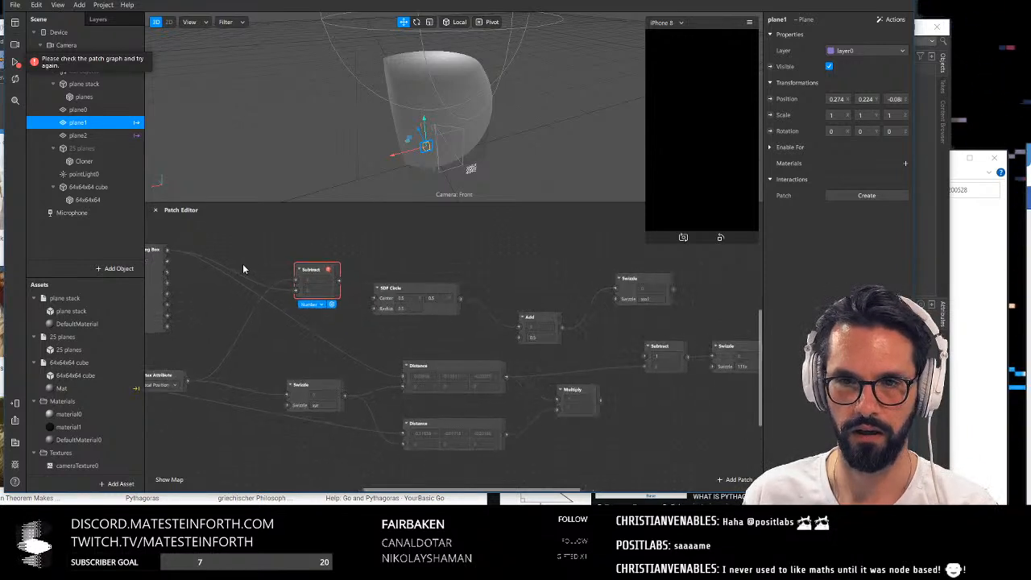
{"action": "left_click_drag", "start_coordinate": [316, 387], "coordinate": [261, 381]}
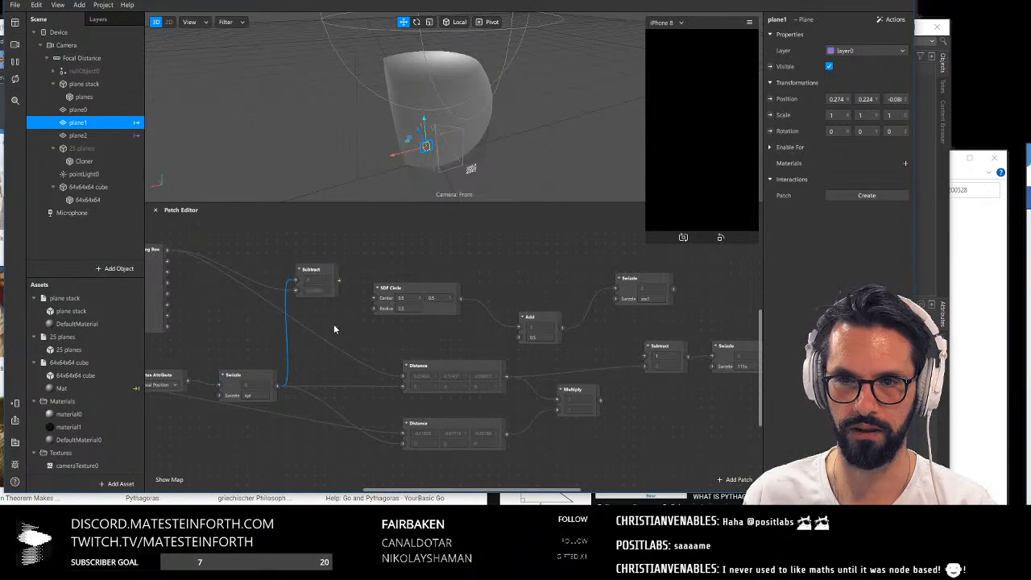
Add a Dot Product patch fed twice by the new Subtract and connect its output to the second input of the Subtract before the final Swizzle
{"action": "scroll", "coordinate": [282, 330], "scroll_direction": "right", "scroll_amount": 3}
{"action": "double_click", "coordinate": [315, 272]}
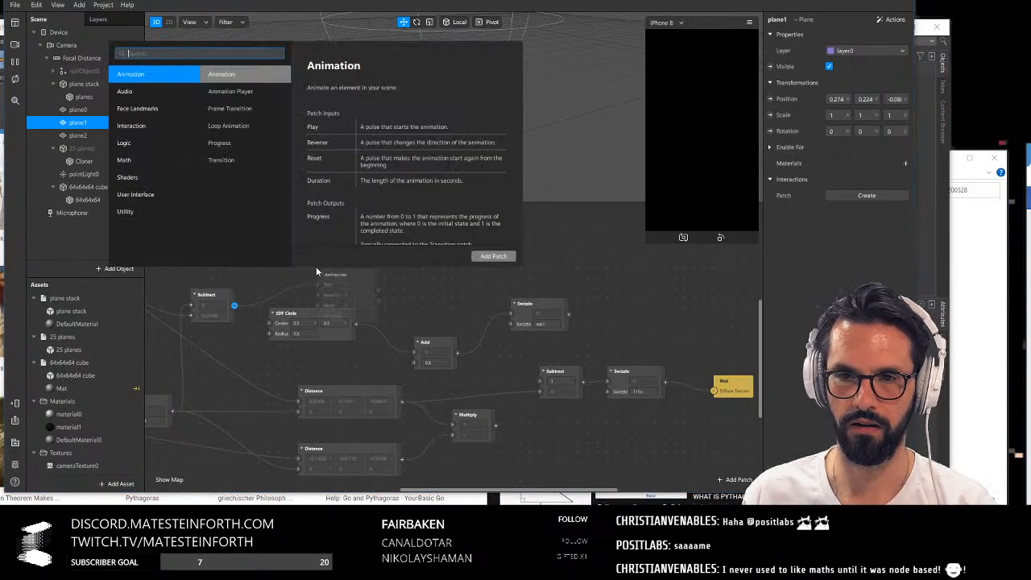
{"action": "type", "text": "dot"}
{"action": "key", "text": "Return"}
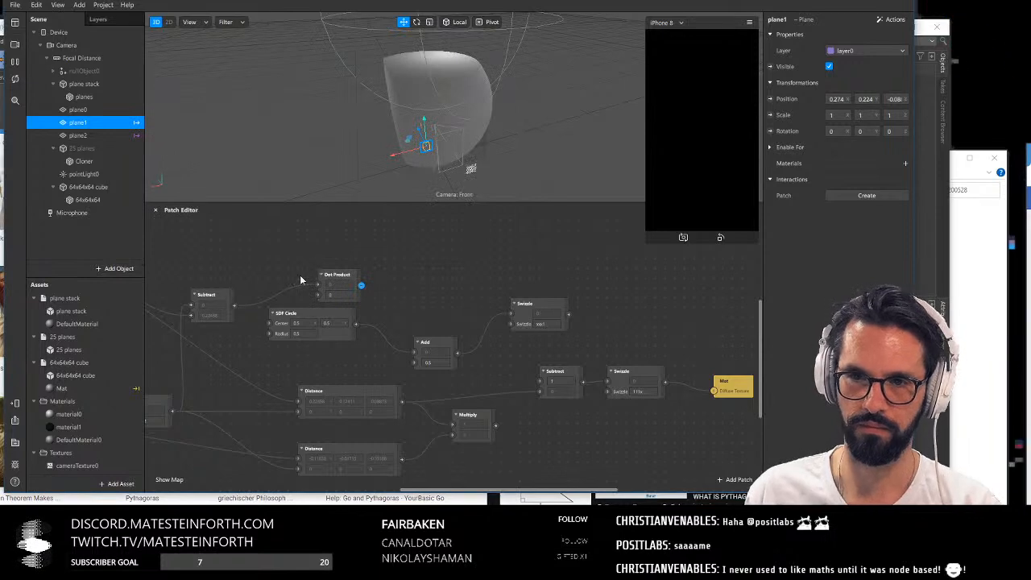
{"action": "left_click_drag", "start_coordinate": [234, 306], "coordinate": [347, 285]}
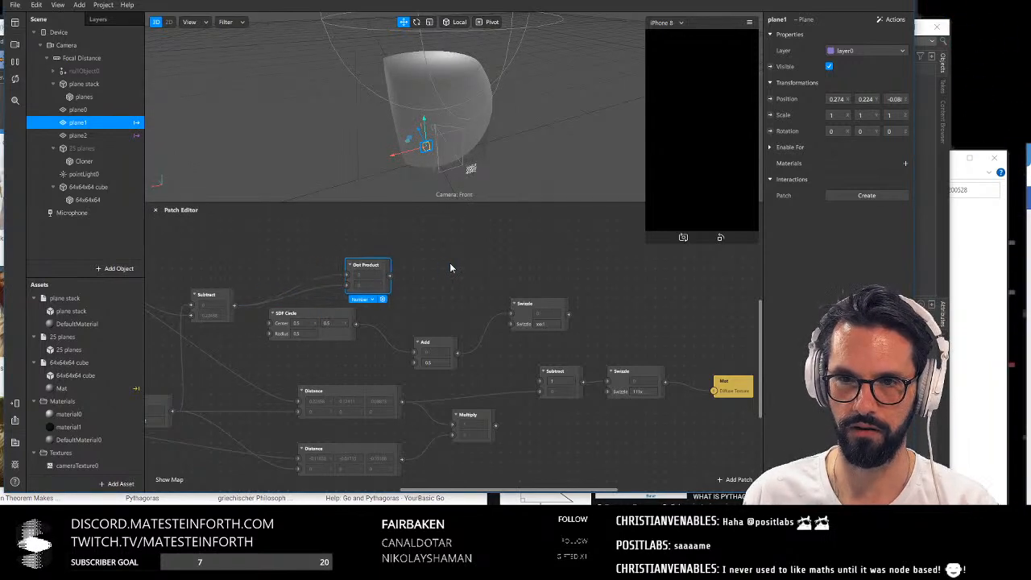
{"action": "scroll", "coordinate": [448, 266], "scroll_direction": "right", "scroll_amount": 3}
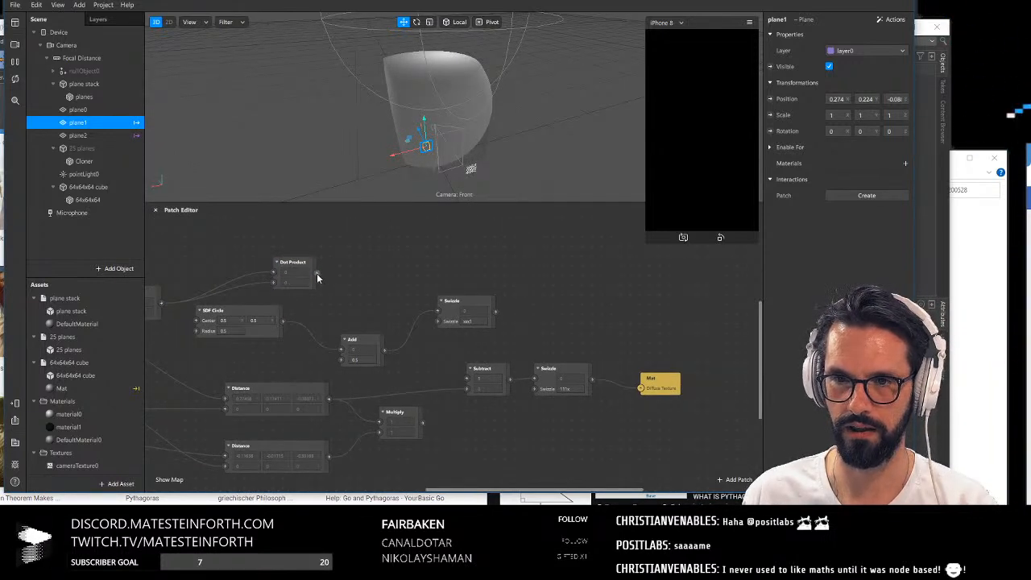
{"action": "left_click_drag", "start_coordinate": [468, 391], "coordinate": [471, 389]}
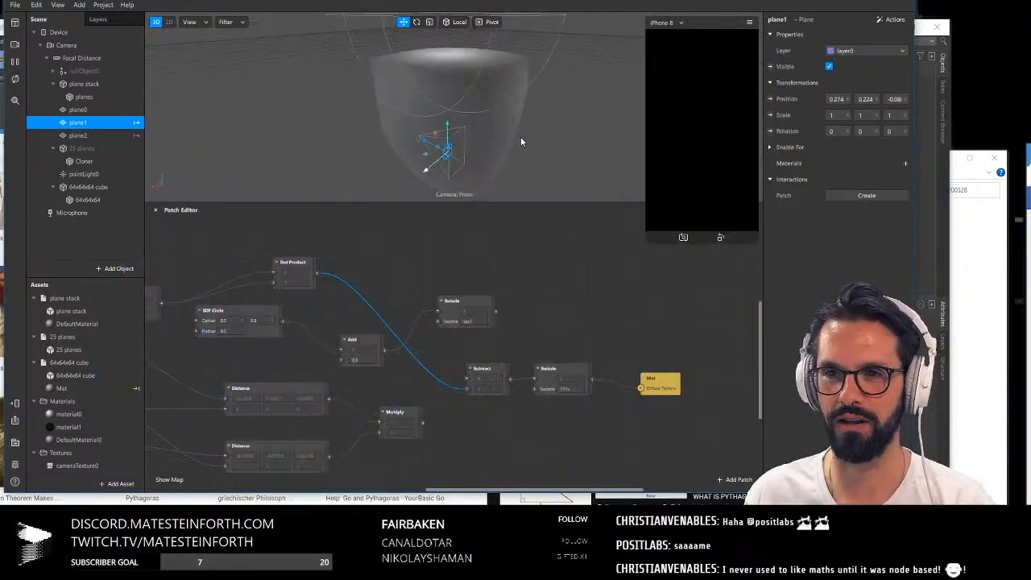
Enlarge the viewport and move plane1 to about X -0.18, Y 0.459 and Z -0.27, inspecting the volume from several angles
{"action": "left_click_drag", "start_coordinate": [443, 137], "coordinate": [465, 107]}
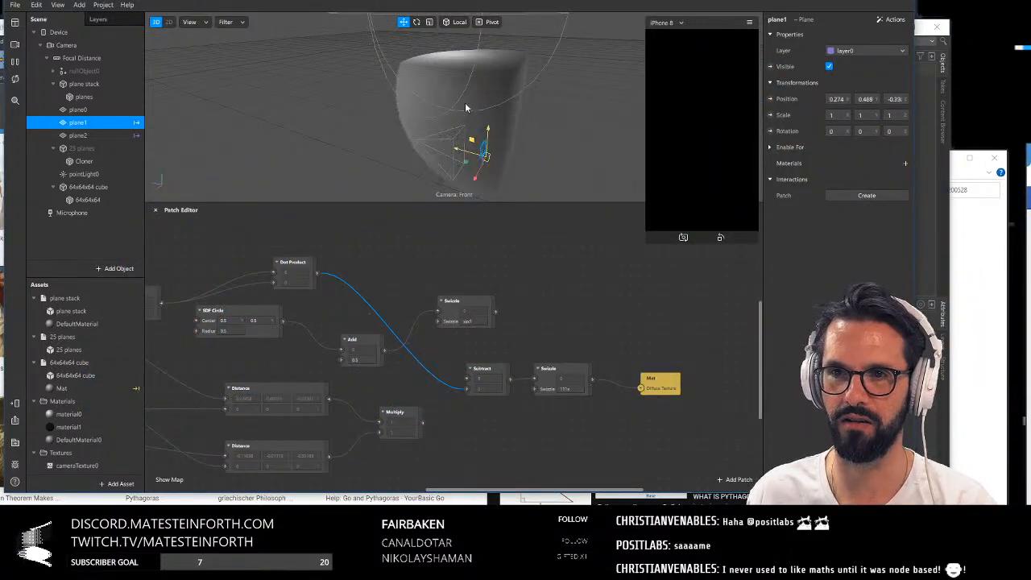
{"action": "left_click_drag", "start_coordinate": [521, 135], "coordinate": [412, 179], "text": "alt"}
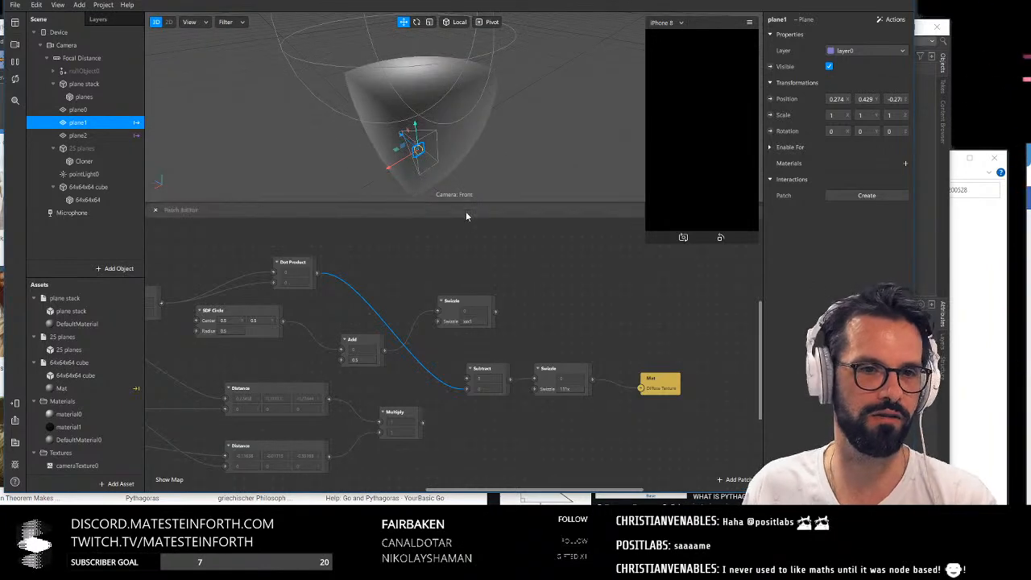
{"action": "left_click_drag", "start_coordinate": [465, 202], "coordinate": [469, 295]}
{"action": "left_click_drag", "start_coordinate": [444, 222], "coordinate": [418, 205], "text": "alt"}
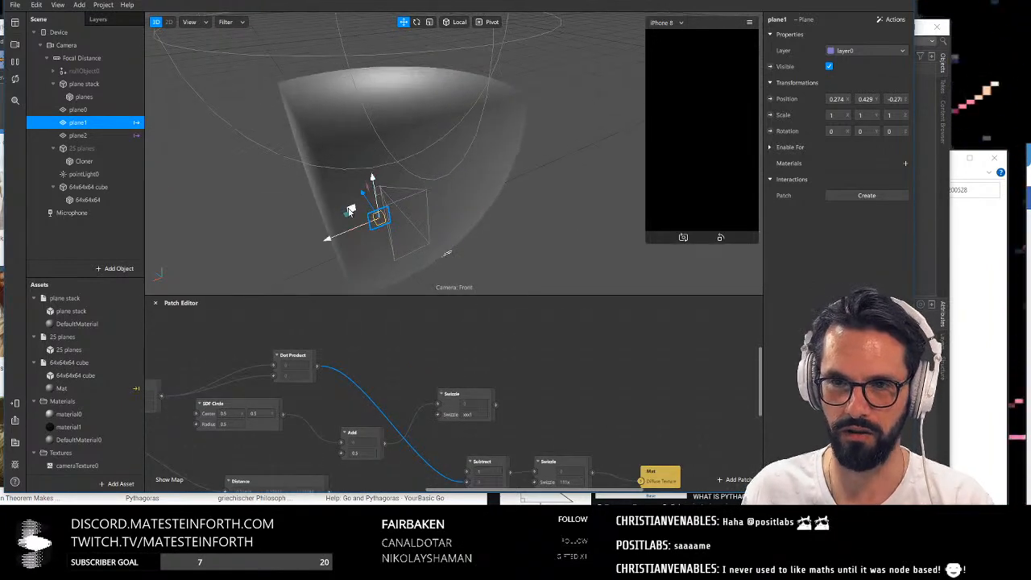
{"action": "left_click_drag", "start_coordinate": [350, 211], "coordinate": [460, 218]}
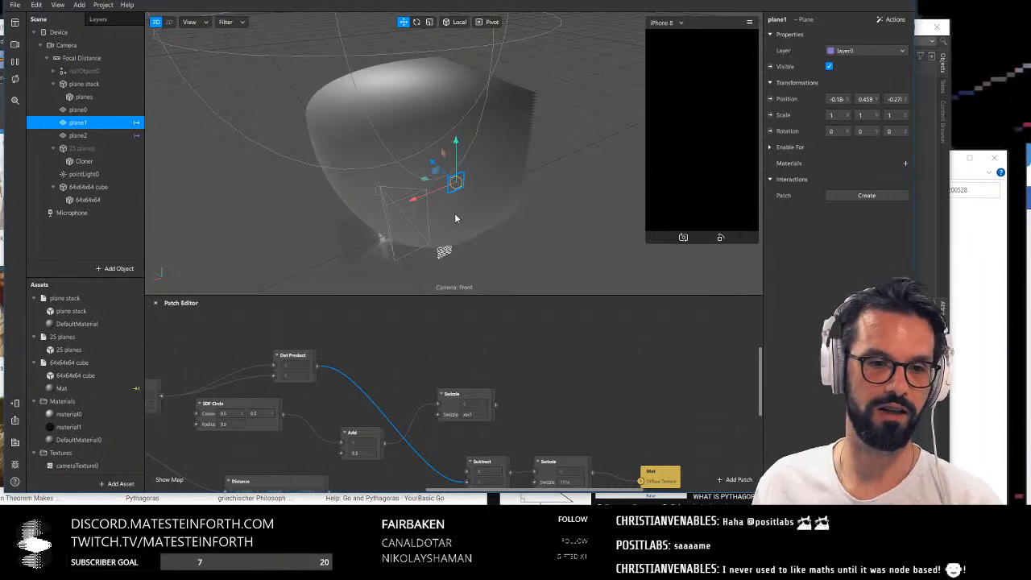
{"action": "left_click_drag", "start_coordinate": [455, 212], "coordinate": [497, 206]}
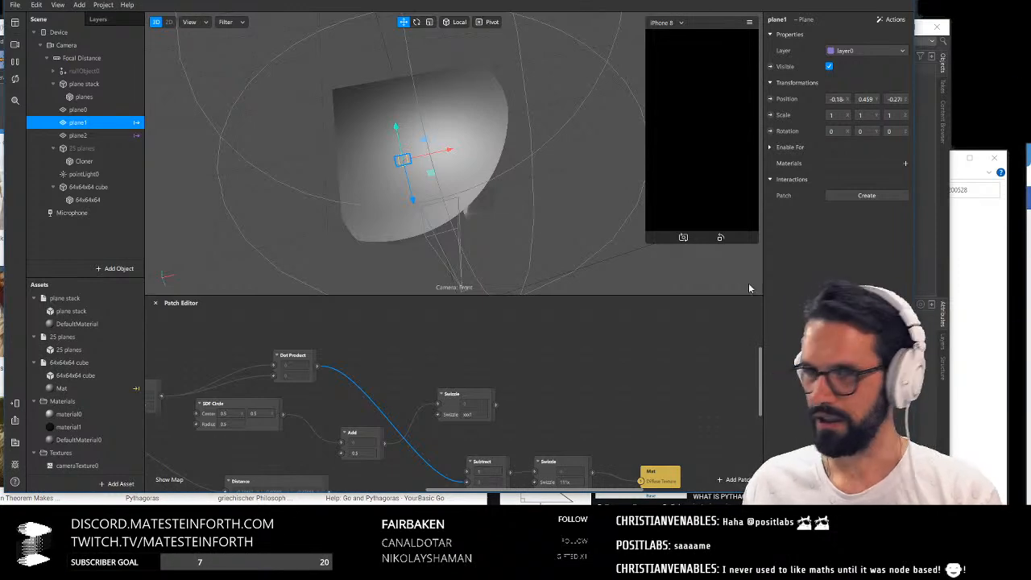
{"action": "left_click_drag", "start_coordinate": [435, 212], "coordinate": [554, 252]}
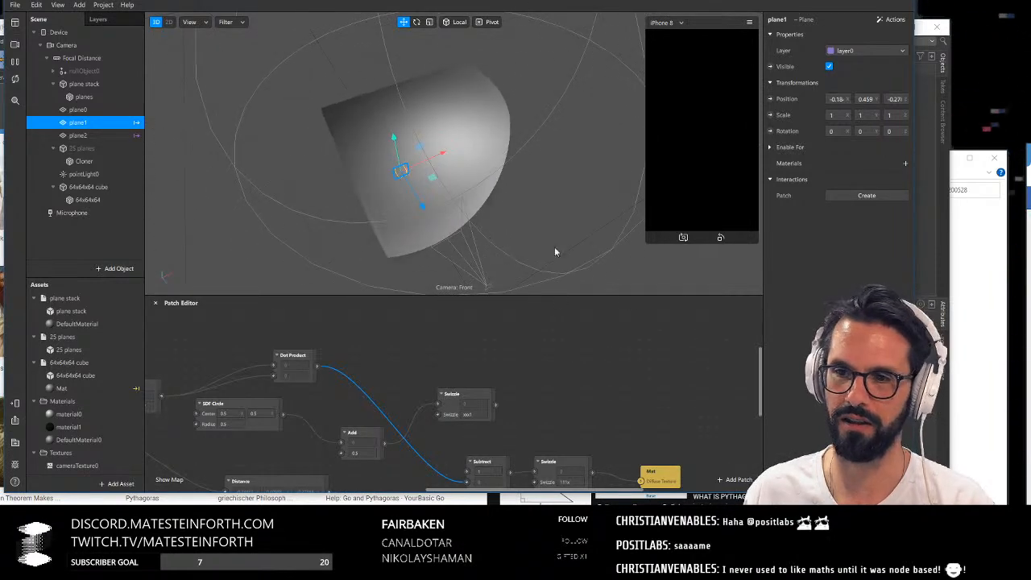
Open the project volumes 64x64x64.arproj from the twitch/200528/volumes 64x64x64 folder and reposition its window to show the preview
{"action": "left_click_drag", "start_coordinate": [737, 2], "coordinate": [743, 129]}
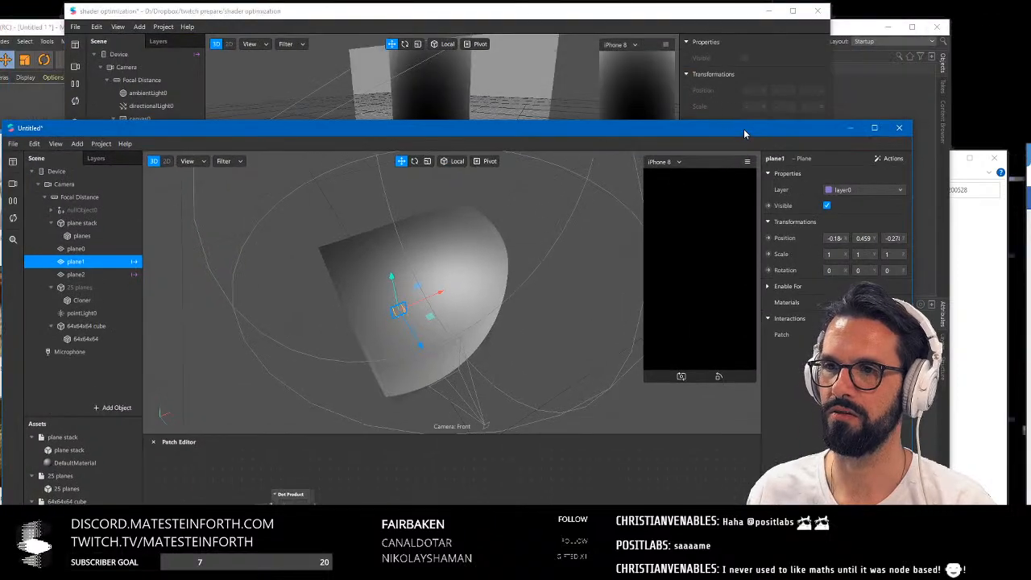
{"action": "left_click", "coordinate": [13, 144]}
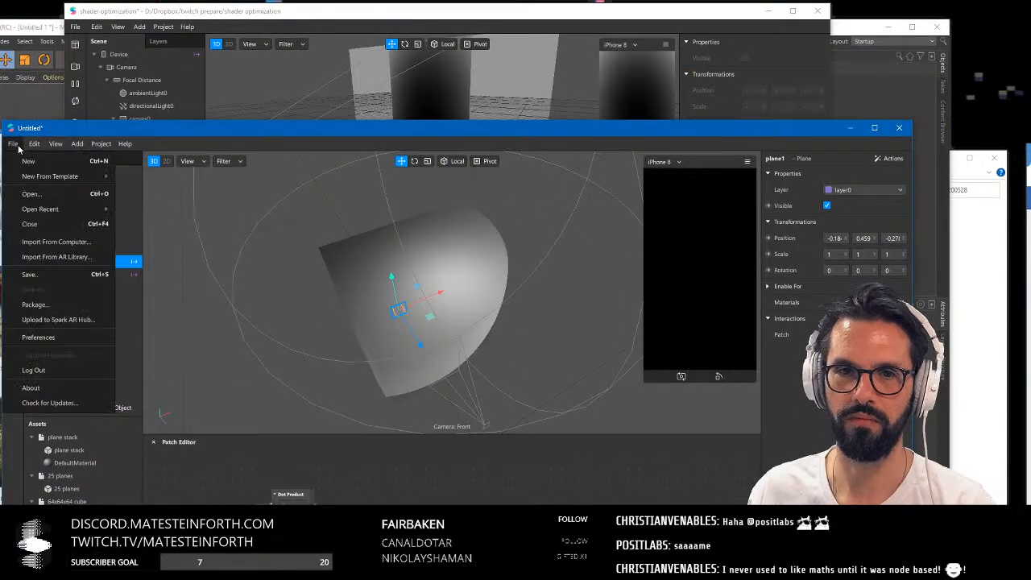
{"action": "left_click", "coordinate": [20, 179]}
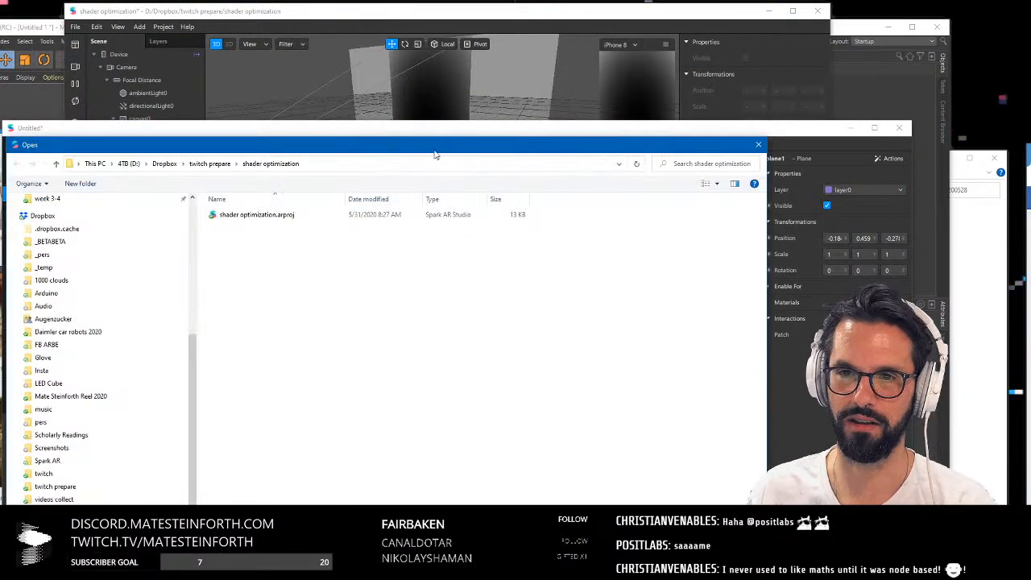
{"action": "left_click", "coordinate": [59, 476]}
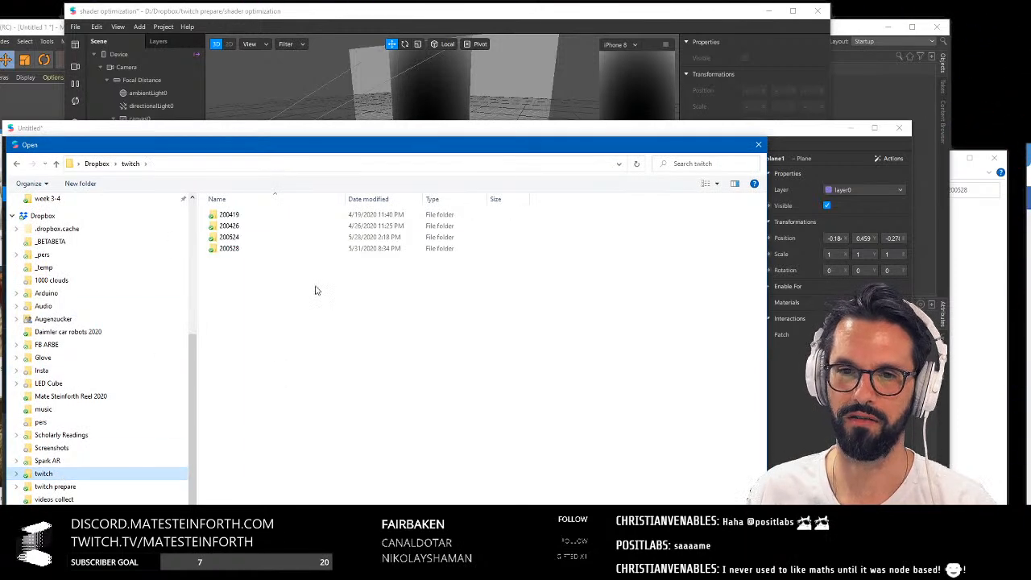
{"action": "double_click", "coordinate": [232, 249]}
{"action": "double_click", "coordinate": [260, 228]}
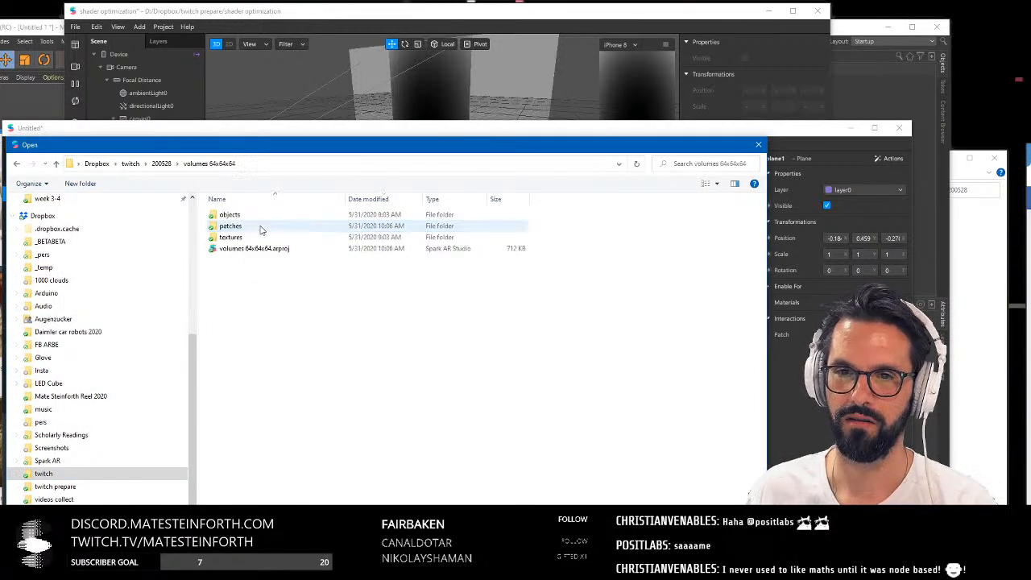
{"action": "double_click", "coordinate": [238, 251]}
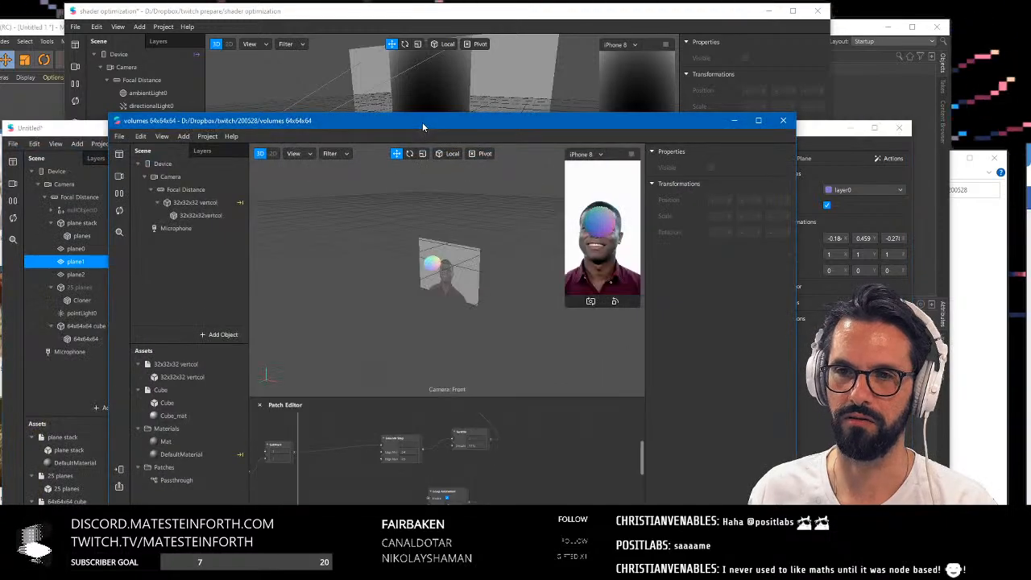
{"action": "left_click_drag", "start_coordinate": [422, 122], "coordinate": [443, 30]}
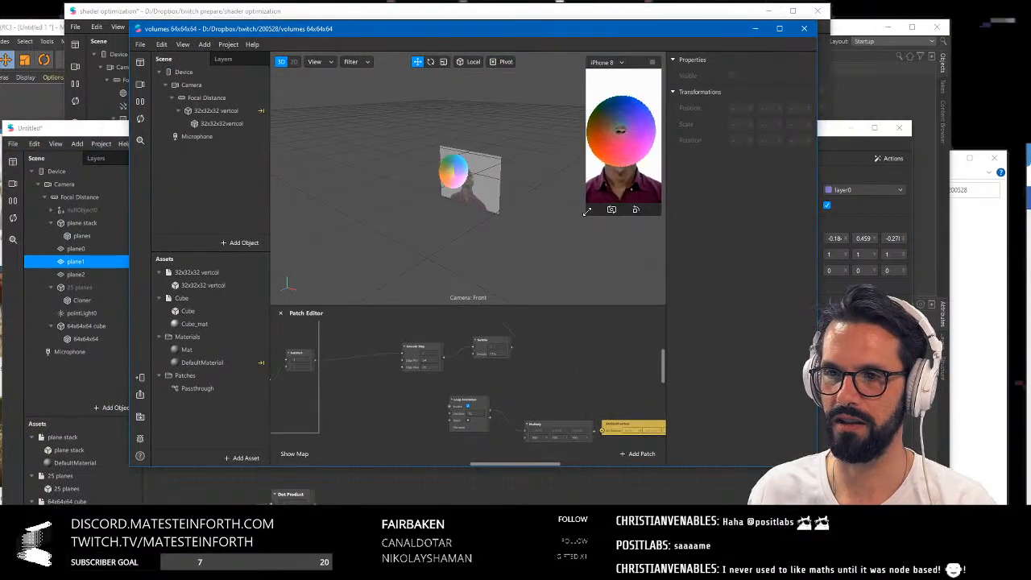
Return to the untitled volume project and move pointLight0 to about X 0.066, Y 1.328 and Z 0.102
{"action": "left_click_drag", "start_coordinate": [107, 129], "coordinate": [108, 20]}
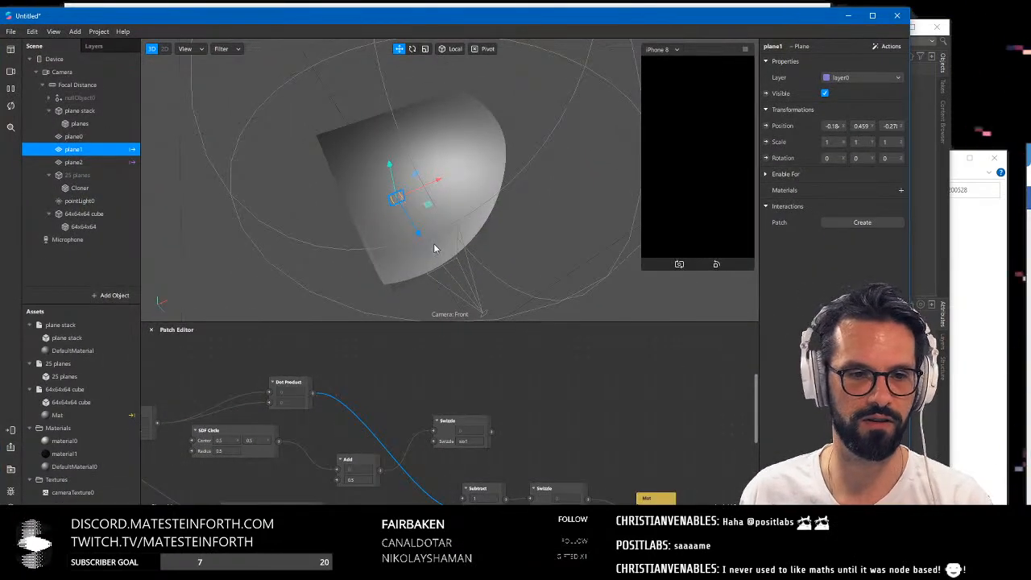
{"action": "left_click_drag", "start_coordinate": [445, 261], "coordinate": [495, 222], "text": "alt"}
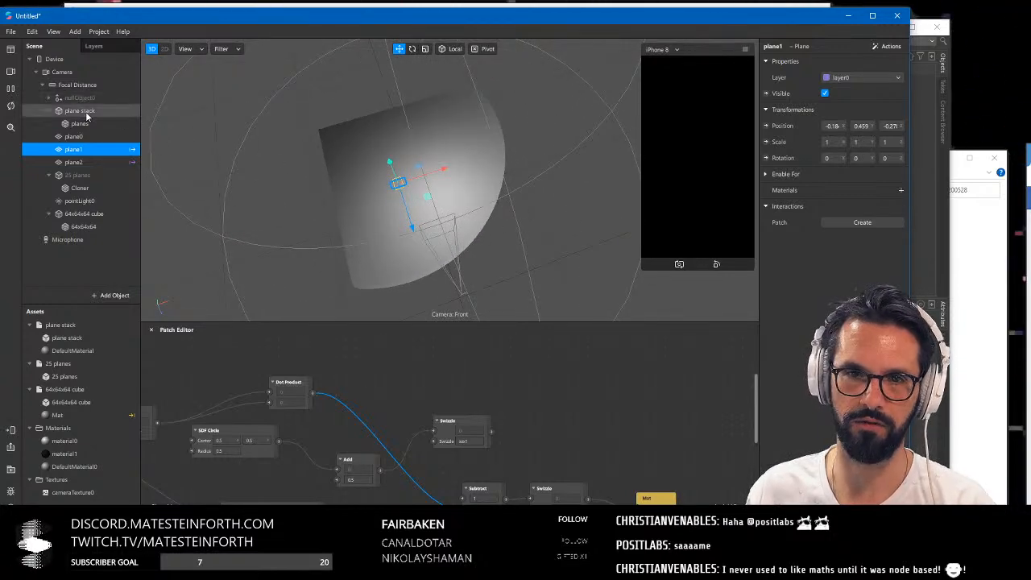
{"action": "left_click", "coordinate": [85, 201]}
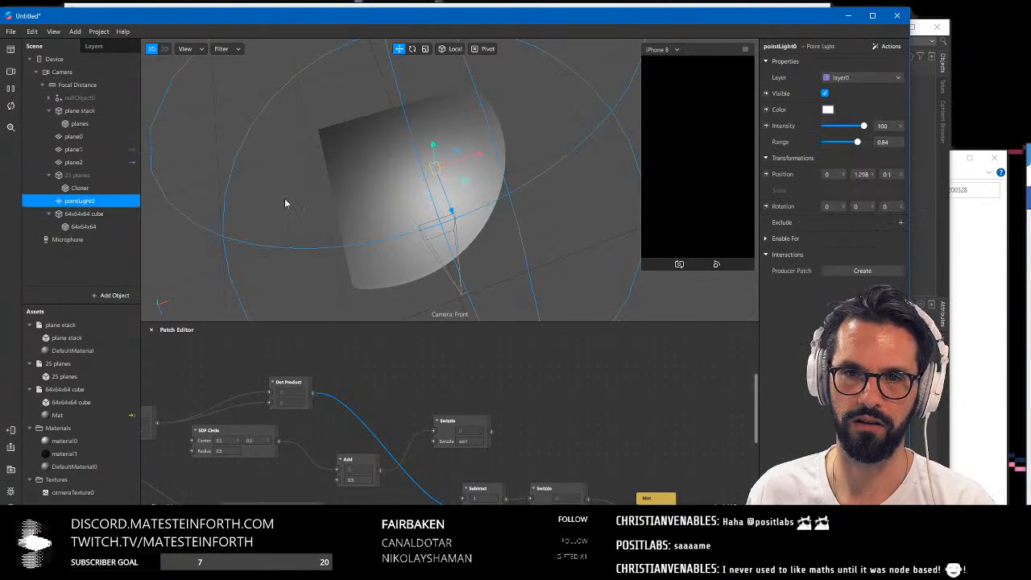
{"action": "left_click_drag", "start_coordinate": [465, 182], "coordinate": [486, 173]}
{"action": "left_click_drag", "start_coordinate": [490, 212], "coordinate": [498, 122], "text": "alt"}
{"action": "mouse_move", "coordinate": [477, 76]}
{"action": "left_mouse_down"}
{"action": "mouse_move", "coordinate": [467, 292]}
{"action": "mouse_move", "coordinate": [469, 71]}
{"action": "left_mouse_up"}
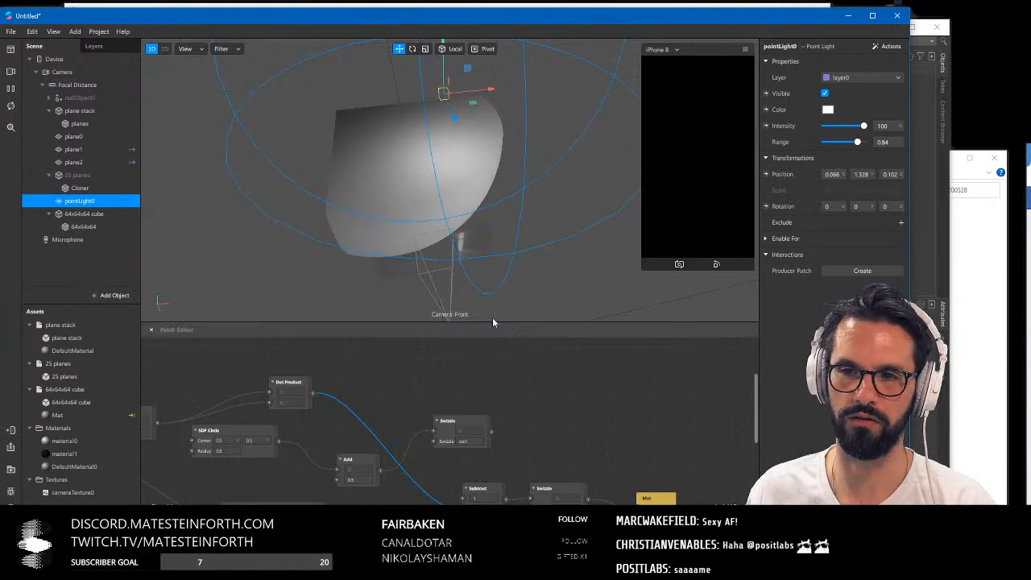
Add cameraTexture0 to the patch graph, multiply it with the final Swizzle's output, and connect the result to Mat's Diffuse Texture
{"action": "left_click", "coordinate": [56, 72]}
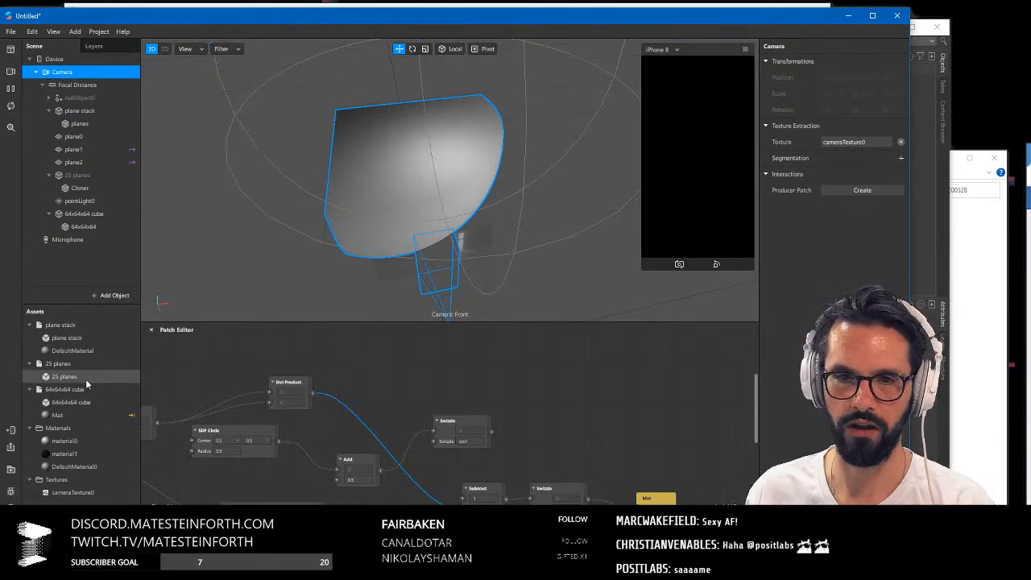
{"action": "left_click_drag", "start_coordinate": [69, 492], "coordinate": [491, 434]}
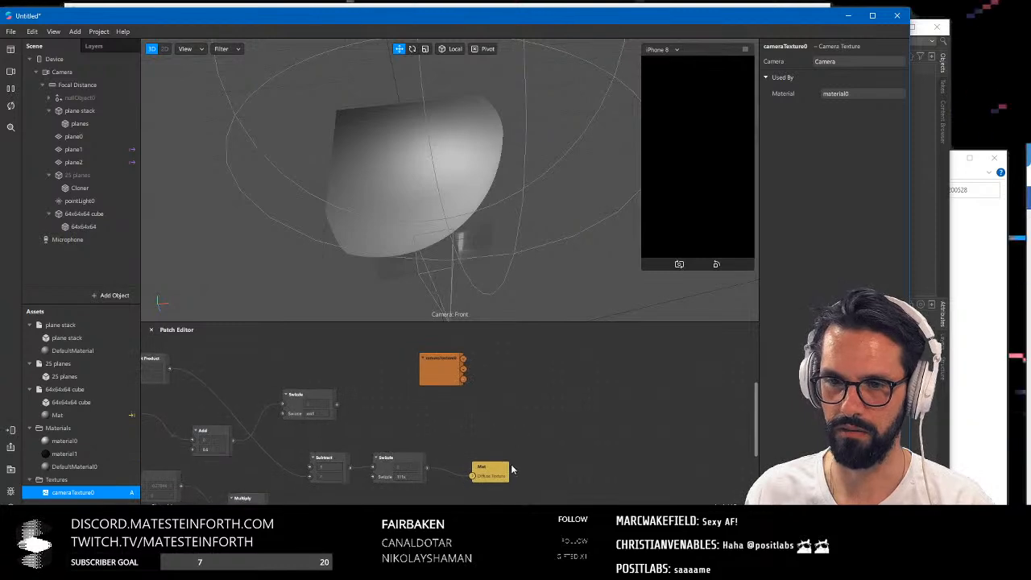
{"action": "left_click_drag", "start_coordinate": [497, 391], "coordinate": [496, 391]}
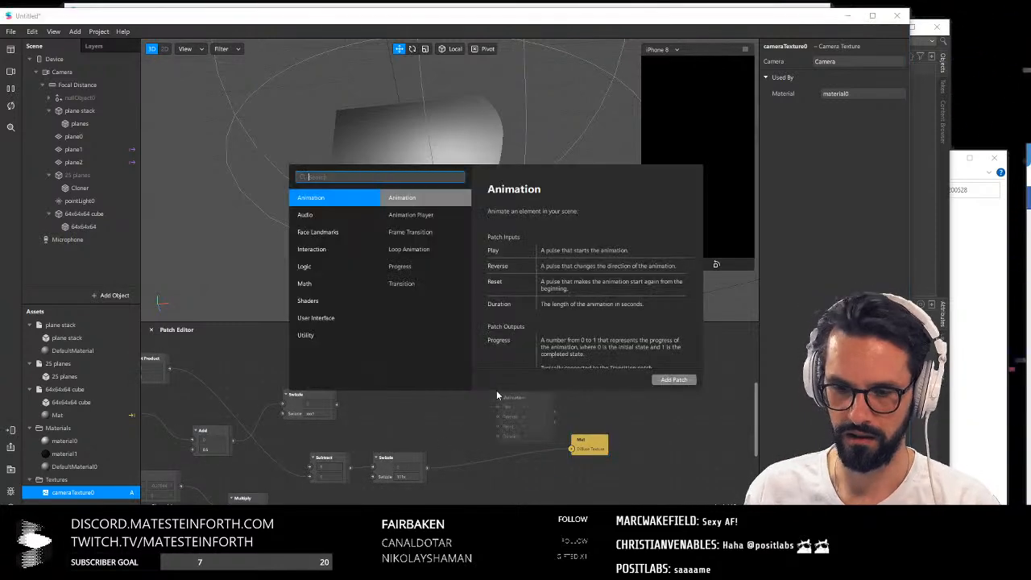
{"action": "type", "text": "mul"}
{"action": "key", "text": "Return"}
{"action": "left_click_drag", "start_coordinate": [427, 469], "coordinate": [494, 418]}
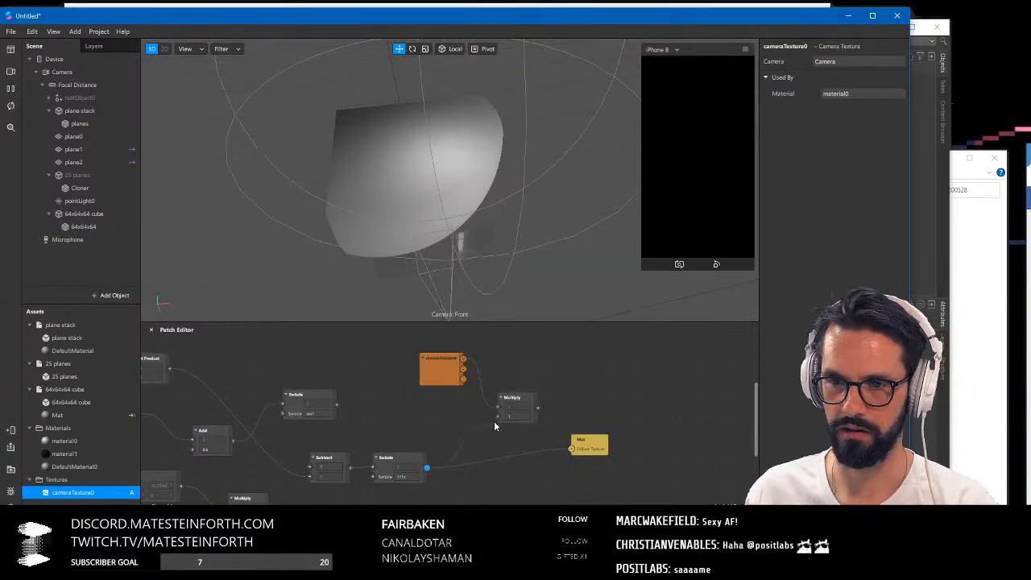
{"action": "left_click_drag", "start_coordinate": [574, 453], "coordinate": [572, 449]}
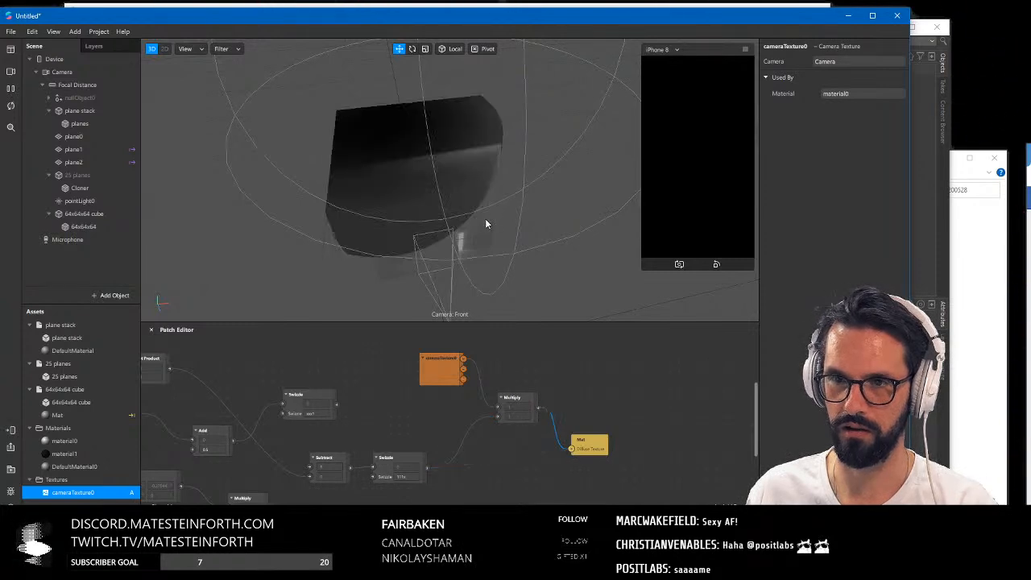
Set the camera input to the first real-time simulation video and view the textured volume from another angle
{"action": "left_click", "coordinate": [11, 71]}
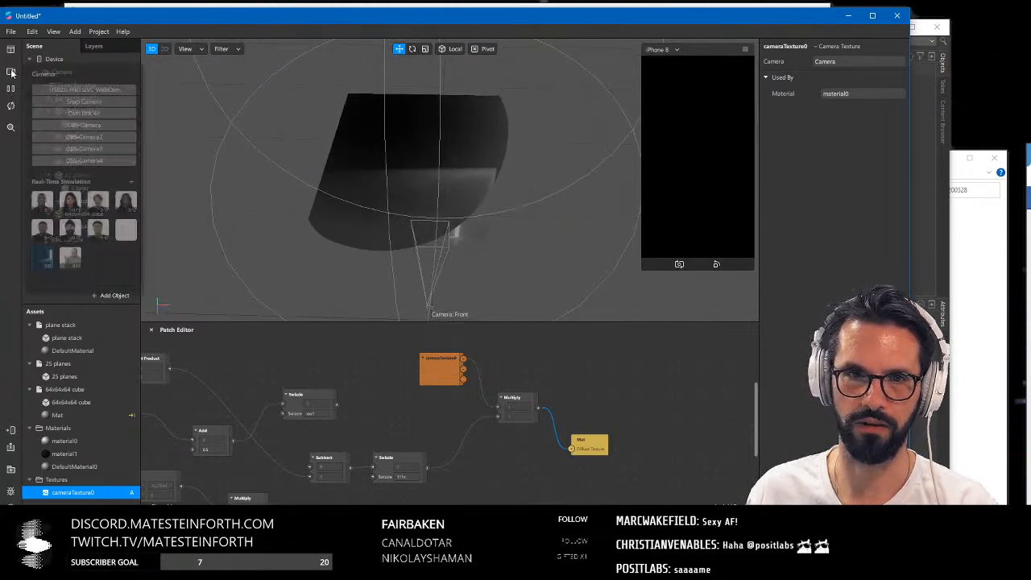
{"action": "left_click", "coordinate": [41, 204]}
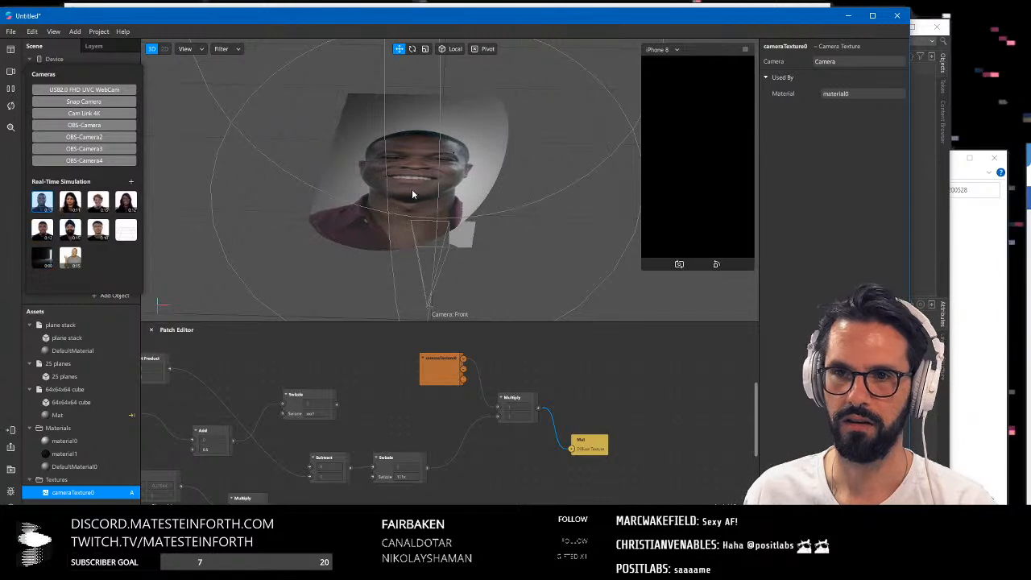
{"action": "left_click_drag", "start_coordinate": [548, 314], "coordinate": [385, 214]}
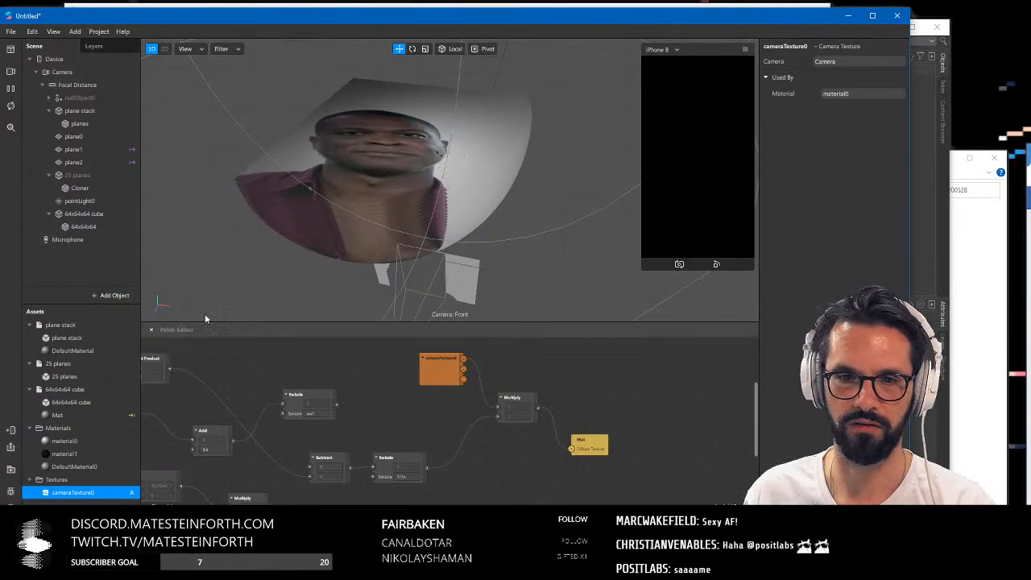
Move plane1 to about X -0.22 and Y -0.27 and inspect the camera-textured volume up close
{"action": "left_click", "coordinate": [91, 162]}
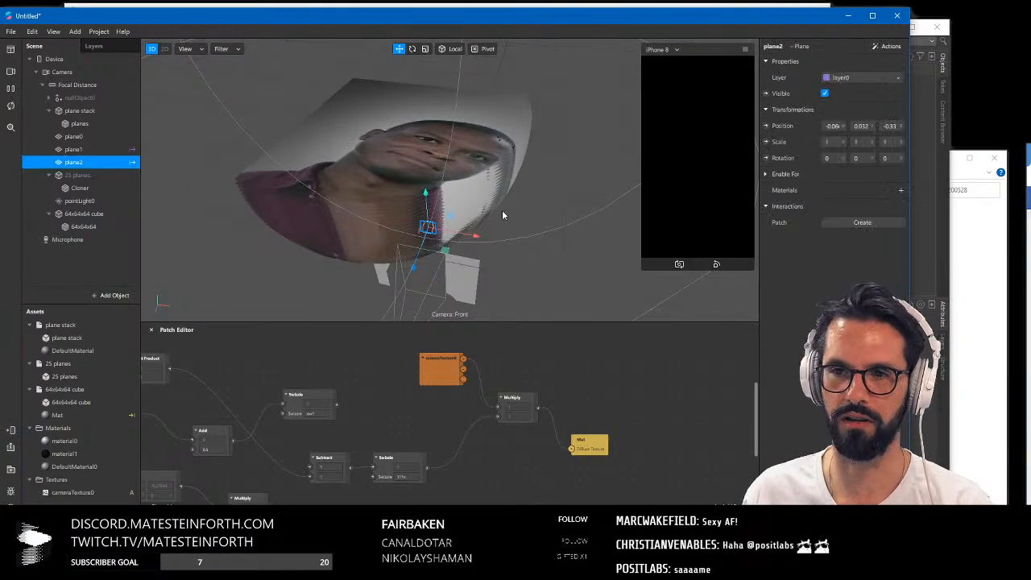
{"action": "left_click", "coordinate": [77, 151]}
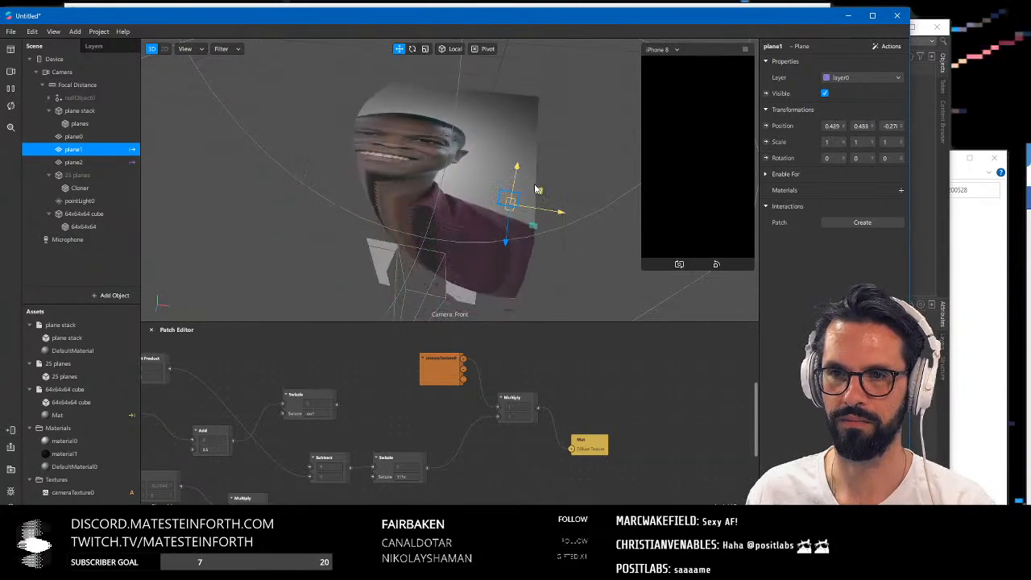
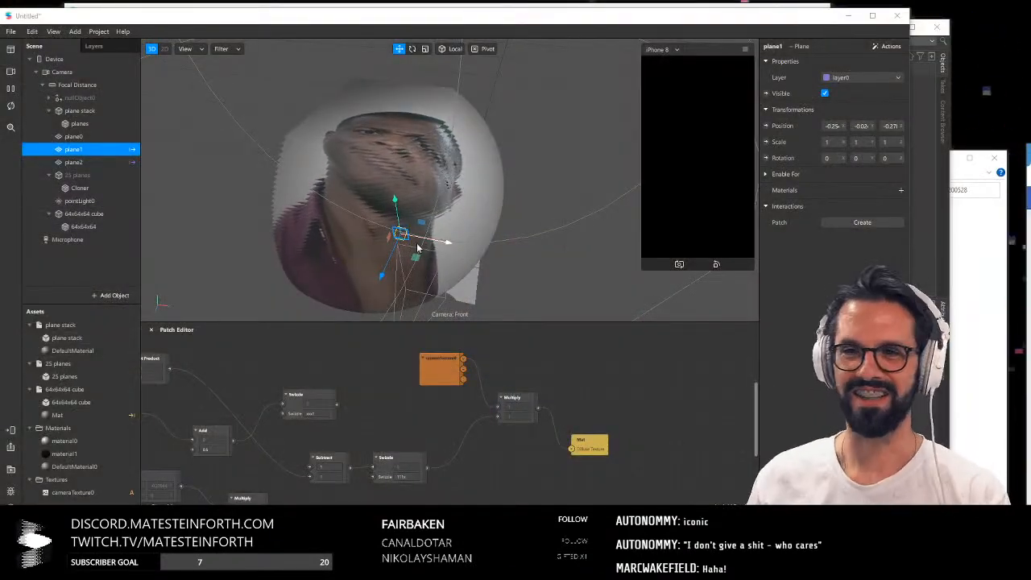
{"action": "left_click_drag", "start_coordinate": [419, 223], "coordinate": [456, 296]}
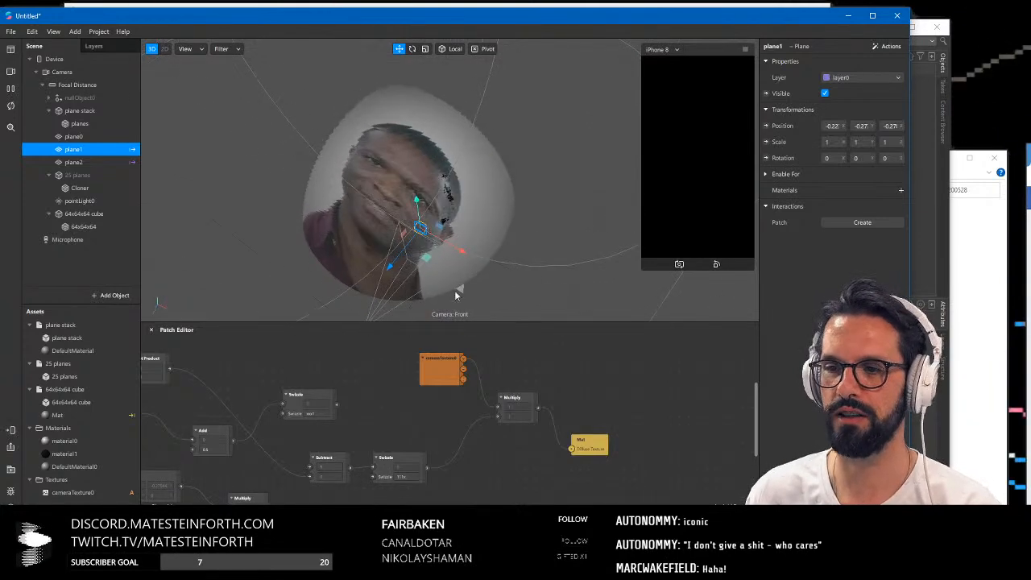
{"action": "left_click_drag", "start_coordinate": [506, 238], "coordinate": [565, 258], "text": "alt"}
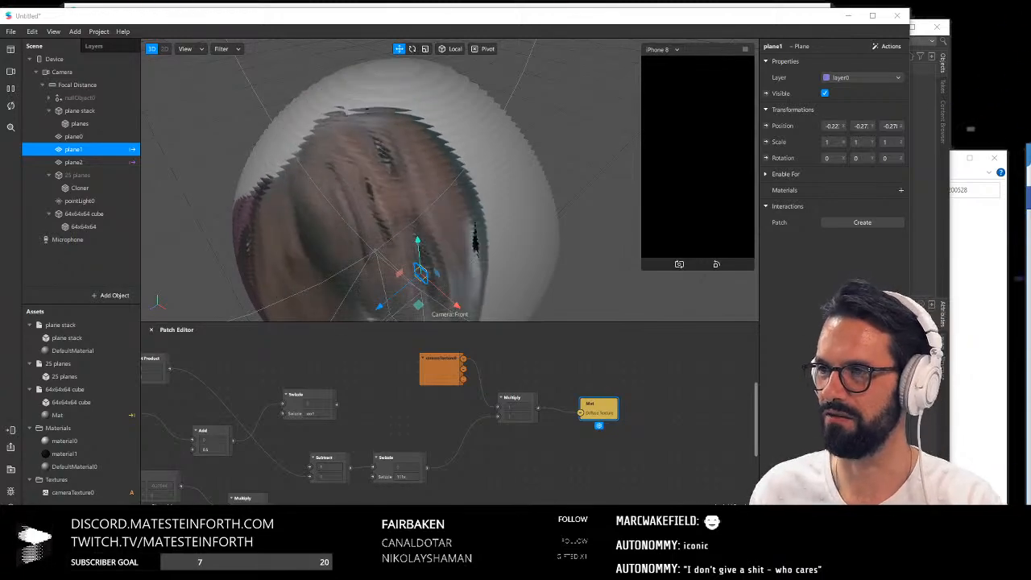
Switch to the browser with the Comanche game search and read the Wikipedia article on the video game series
{"action": "key", "text": "alt+Tab"}
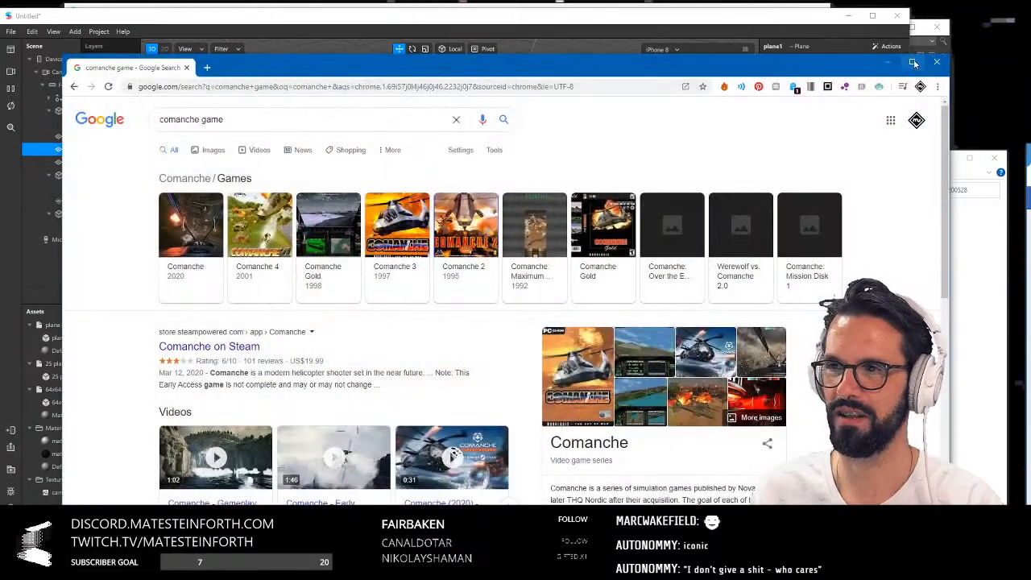
{"action": "left_click", "coordinate": [914, 63]}
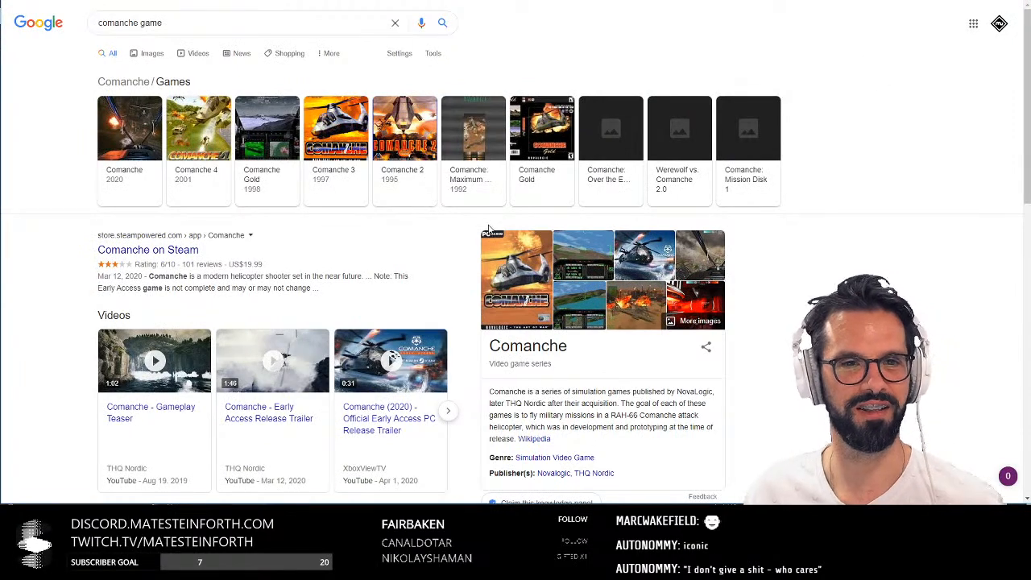
{"action": "scroll", "coordinate": [374, 208], "scroll_direction": "down", "scroll_amount": 2}
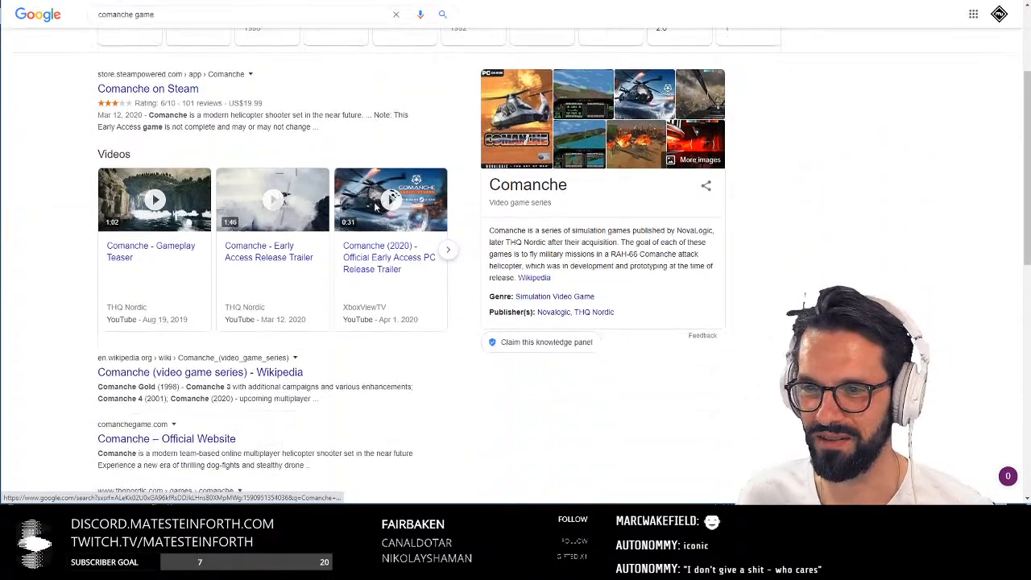
{"action": "left_click", "coordinate": [531, 278]}
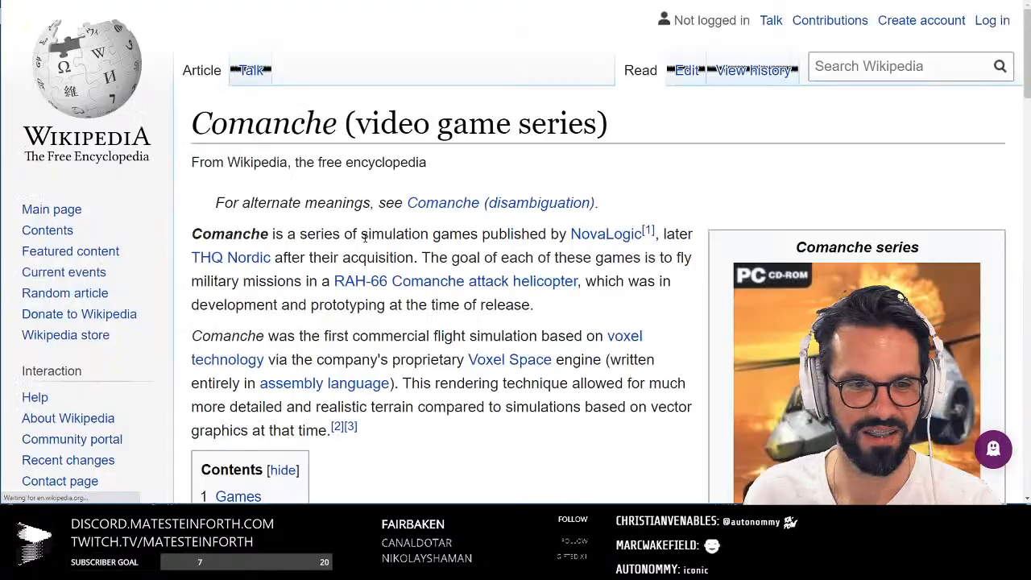
{"action": "scroll", "coordinate": [364, 242], "scroll_direction": "down", "scroll_amount": 4}
{"action": "scroll", "coordinate": [365, 241], "scroll_direction": "down", "scroll_amount": 6}
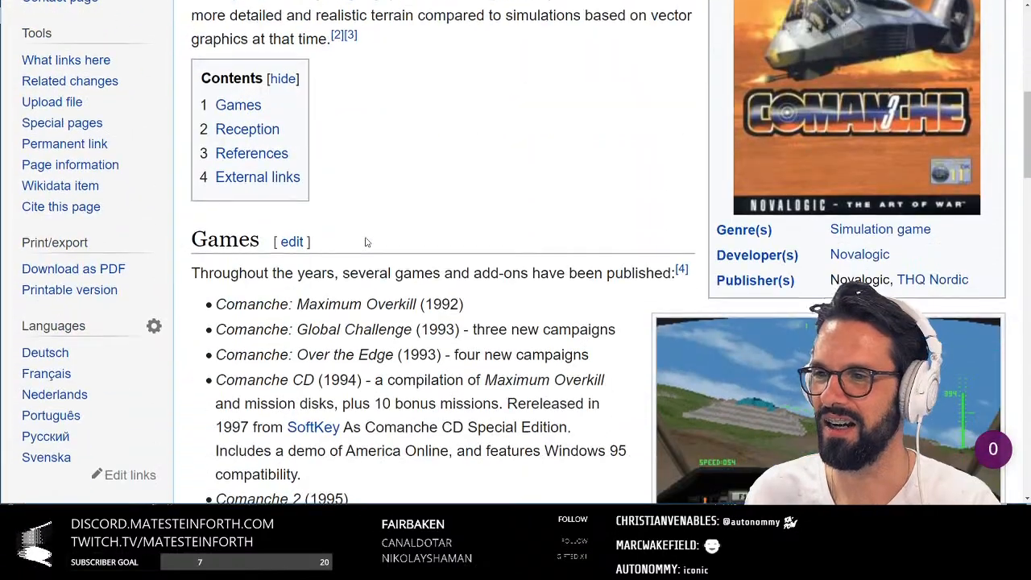
{"action": "scroll", "coordinate": [366, 236], "scroll_direction": "up", "scroll_amount": 2}
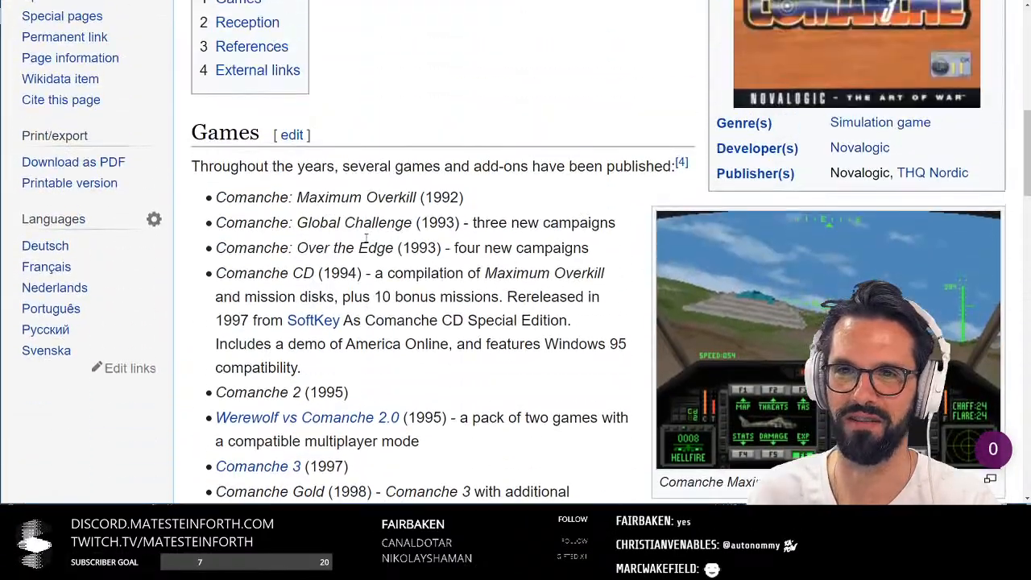
{"action": "scroll", "coordinate": [236, 203], "scroll_direction": "up", "scroll_amount": 5}
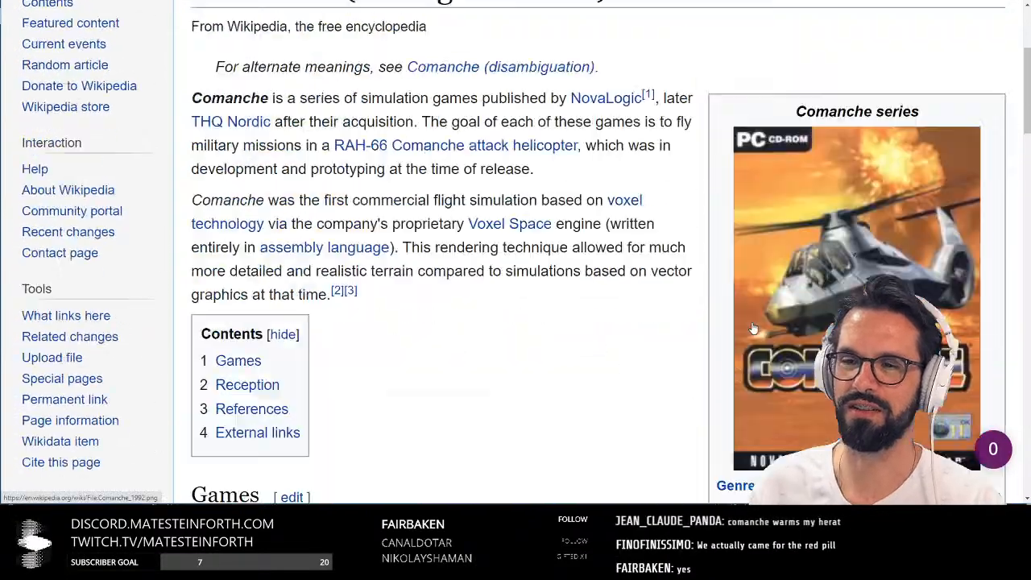
{"action": "scroll", "coordinate": [139, 152], "scroll_direction": "up", "scroll_amount": 2}
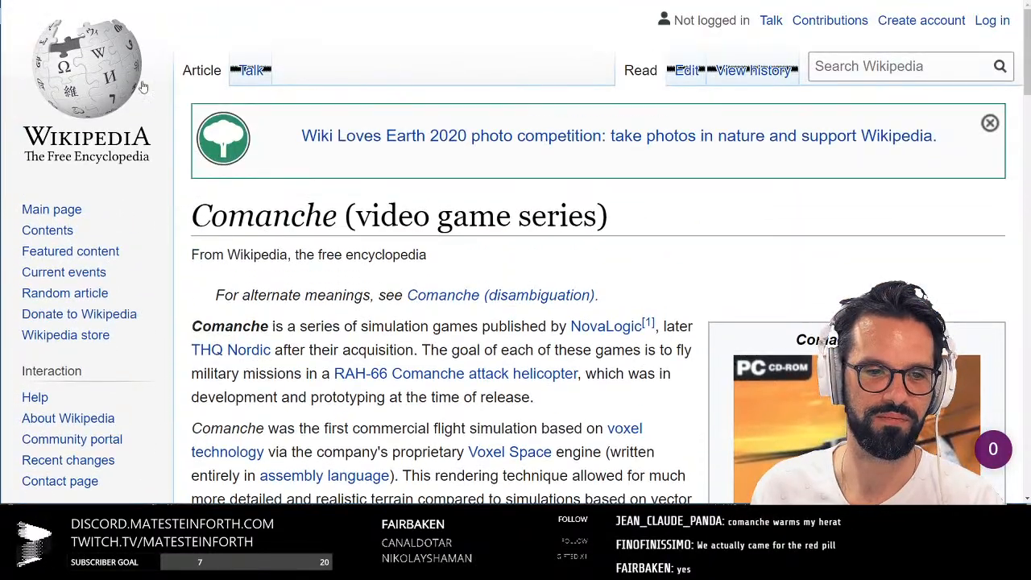
Return to the search results, open the Comanche Gameplay Teaser from the video results and skip ahead through it
{"action": "left_click", "coordinate": [19, 2]}
{"action": "scroll", "coordinate": [308, 162], "scroll_direction": "up", "scroll_amount": 2}
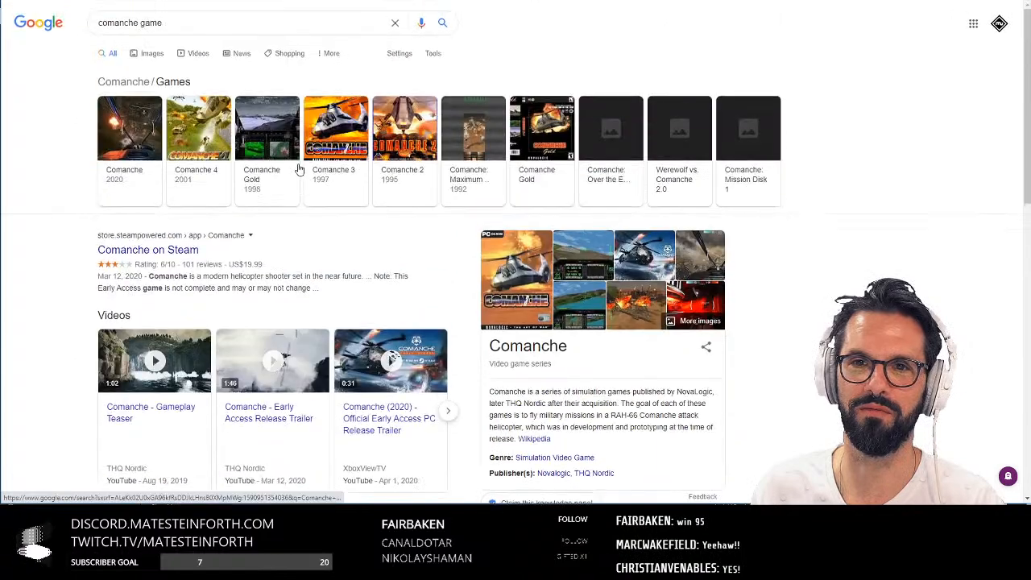
{"action": "left_click", "coordinate": [194, 55]}
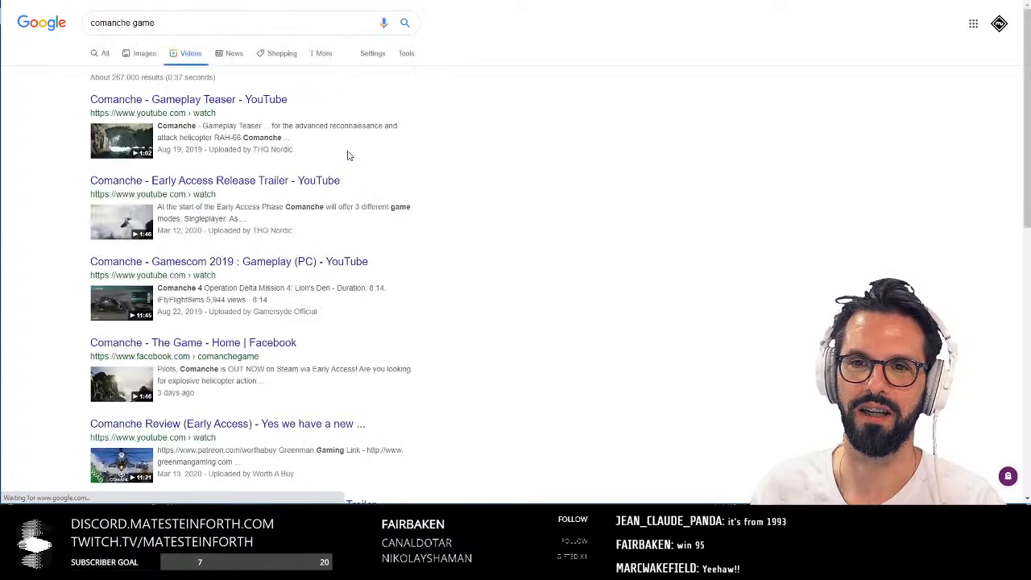
{"action": "left_click", "coordinate": [125, 145]}
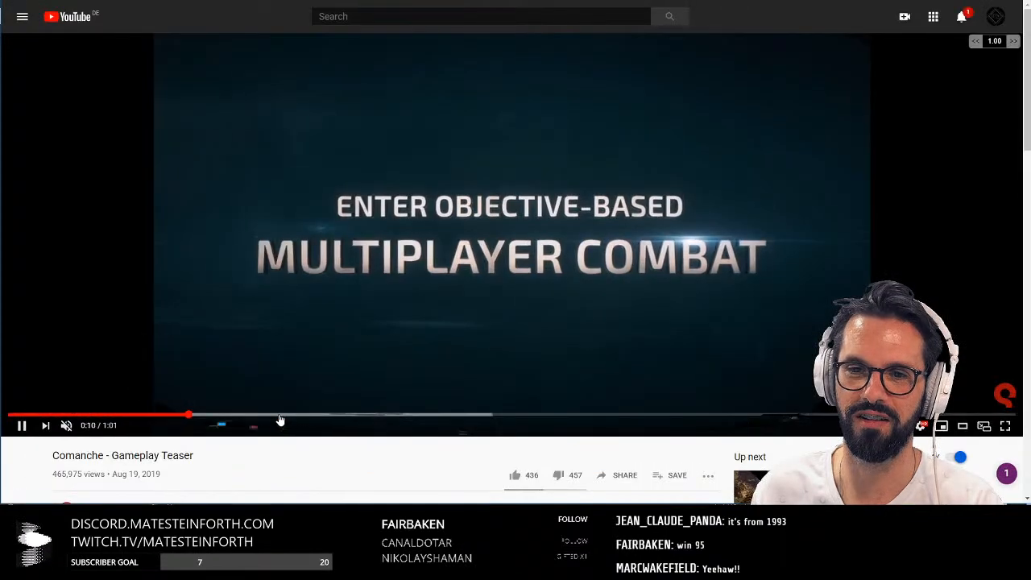
{"action": "left_click", "coordinate": [281, 417]}
{"action": "left_click", "coordinate": [395, 417]}
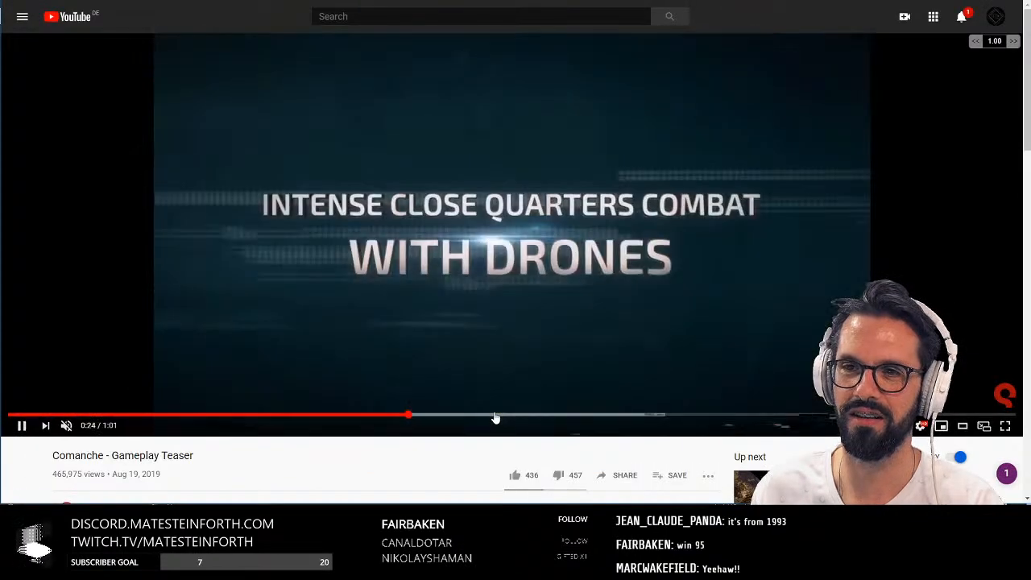
Search YouTube for "comanche 1992", skim through the 1992 PC game's gameplay video, and close it
{"action": "left_click", "coordinate": [354, 16]}
{"action": "type", "text": "coman"}
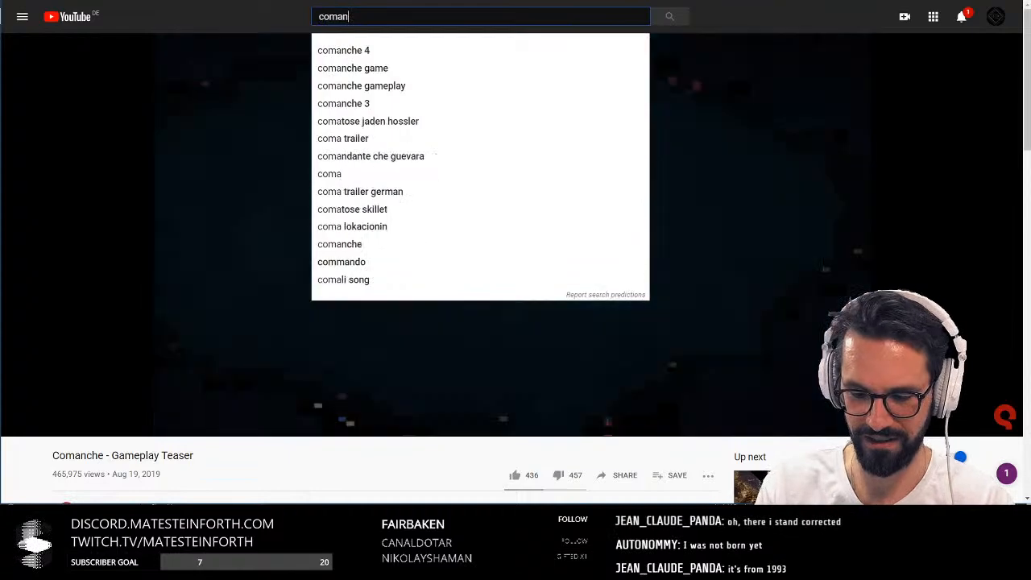
{"action": "type", "text": "che 1992"}
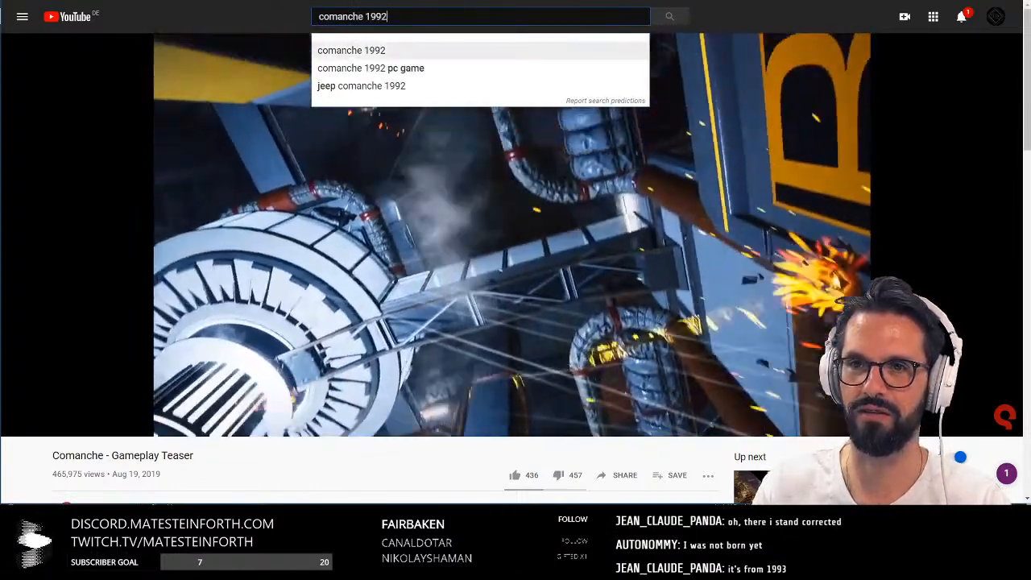
{"action": "key", "text": "Return"}
{"action": "left_click", "coordinate": [292, 114]}
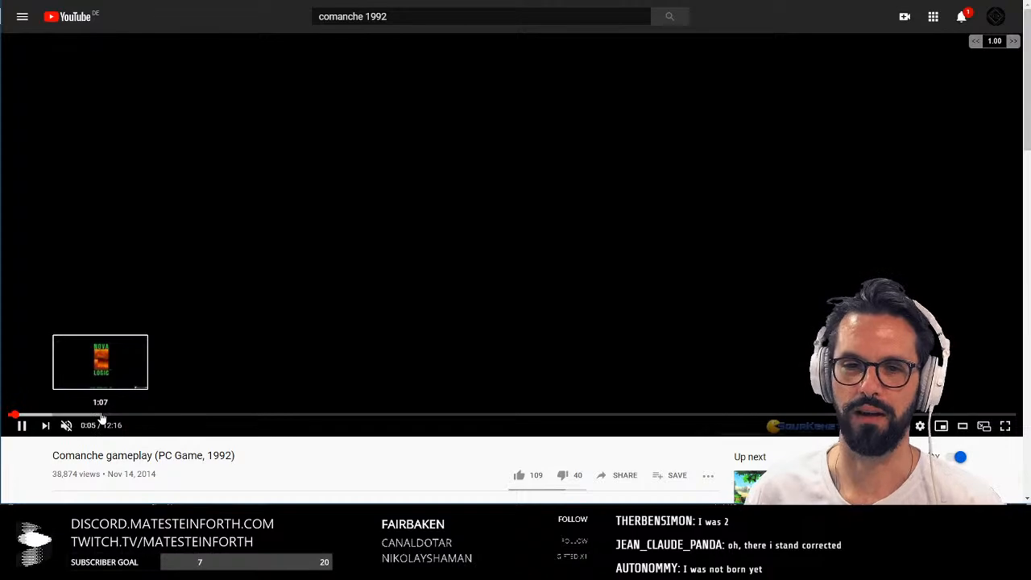
{"action": "left_click", "coordinate": [46, 415]}
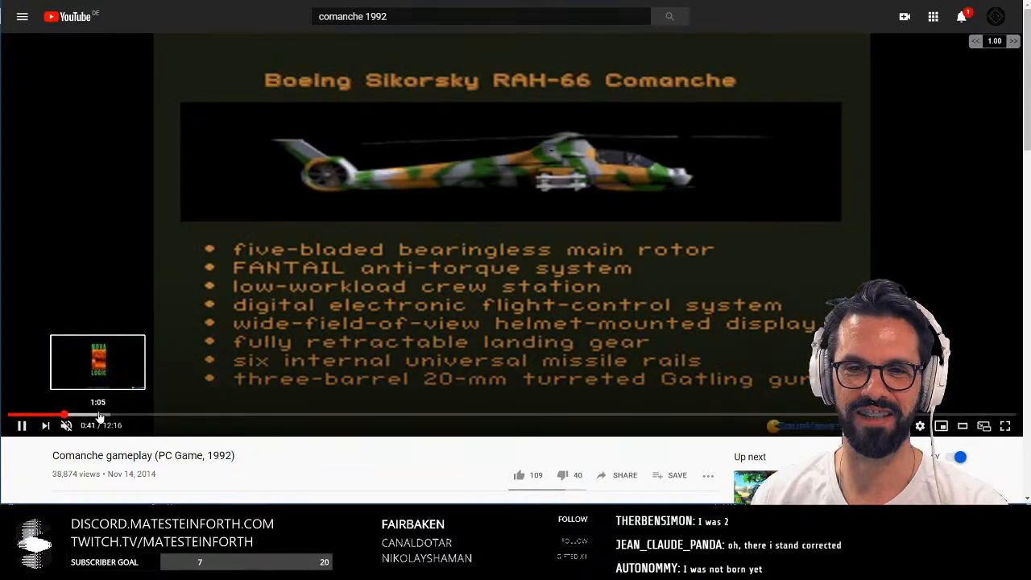
{"action": "left_click", "coordinate": [98, 416]}
{"action": "left_click_drag", "start_coordinate": [99, 415], "coordinate": [224, 417]}
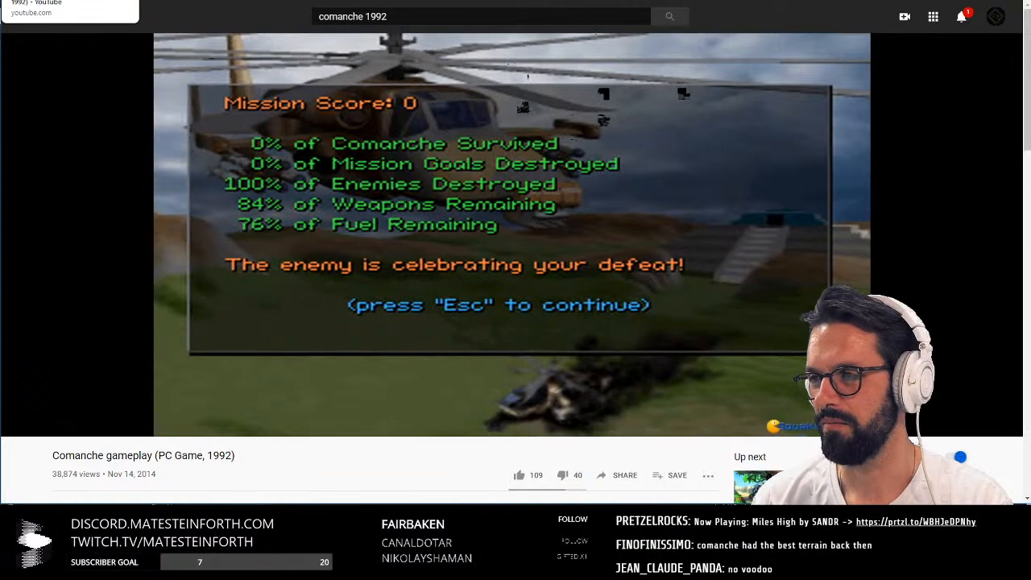
{"action": "key", "text": "ctrl+w"}
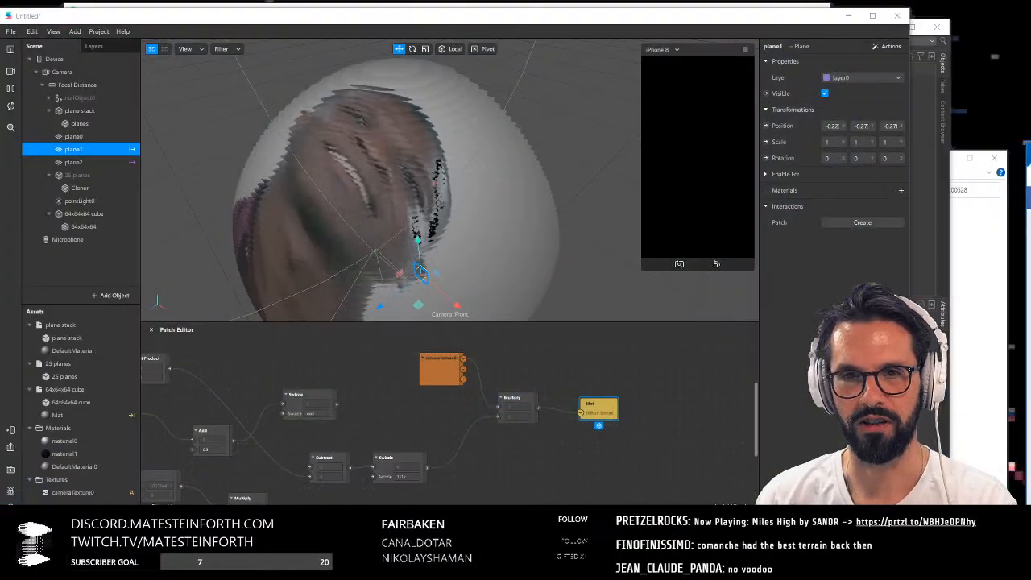
Switch to the volumes 64x64x64 project, use the dark light-shaft simulation video as camera input, and enlarge the preview as a Resizable Window
{"action": "left_click_drag", "start_coordinate": [370, 16], "coordinate": [372, 142]}
{"action": "left_click", "coordinate": [365, 95]}
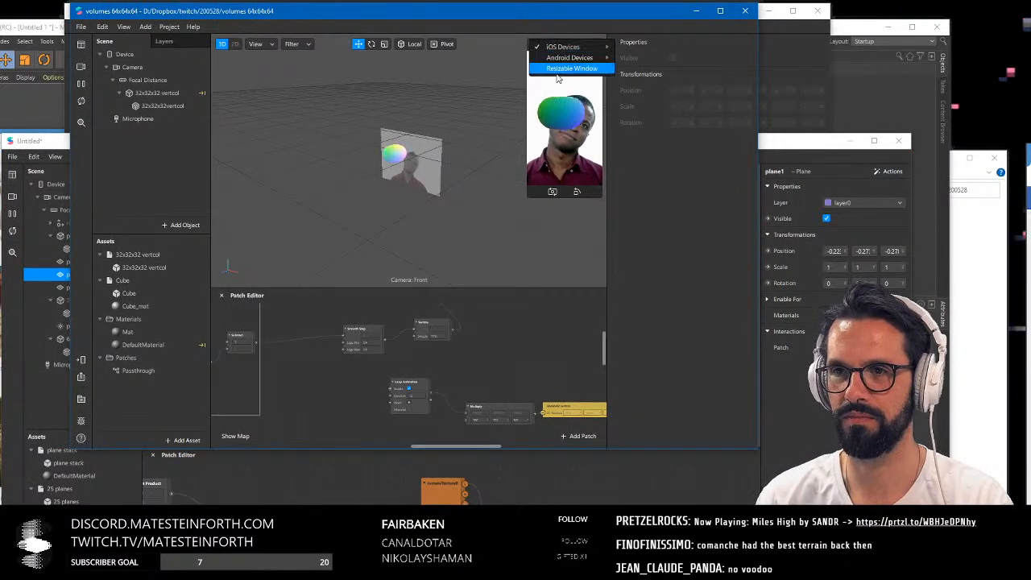
{"action": "left_click", "coordinate": [83, 68]}
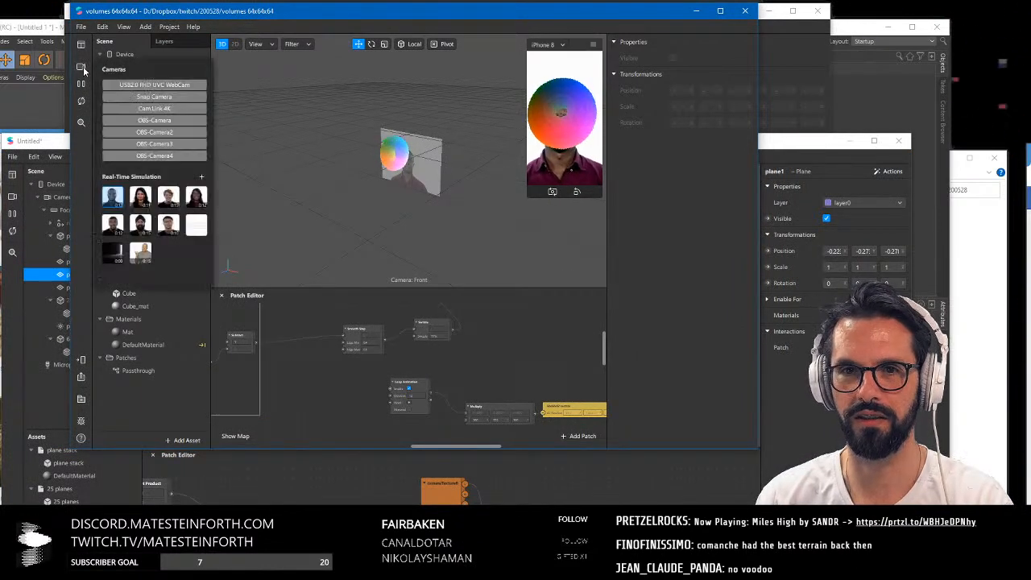
{"action": "left_click", "coordinate": [143, 253]}
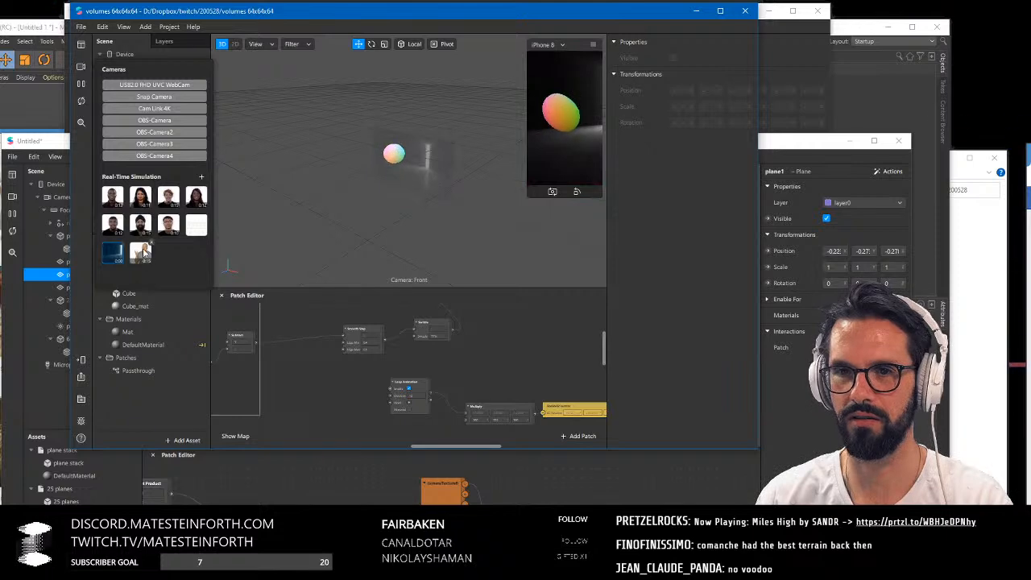
{"action": "left_click", "coordinate": [548, 46]}
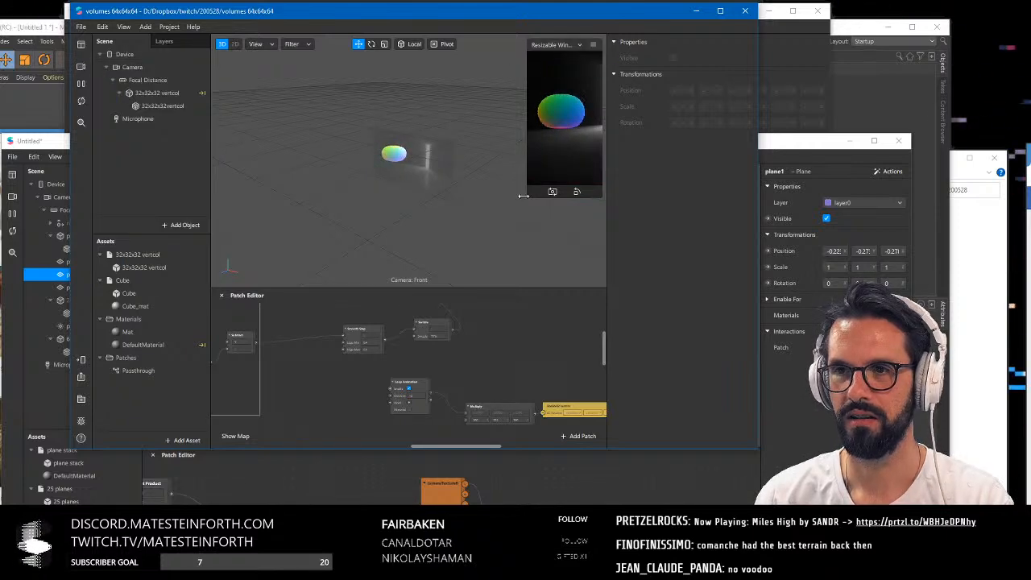
{"action": "left_click", "coordinate": [530, 196]}
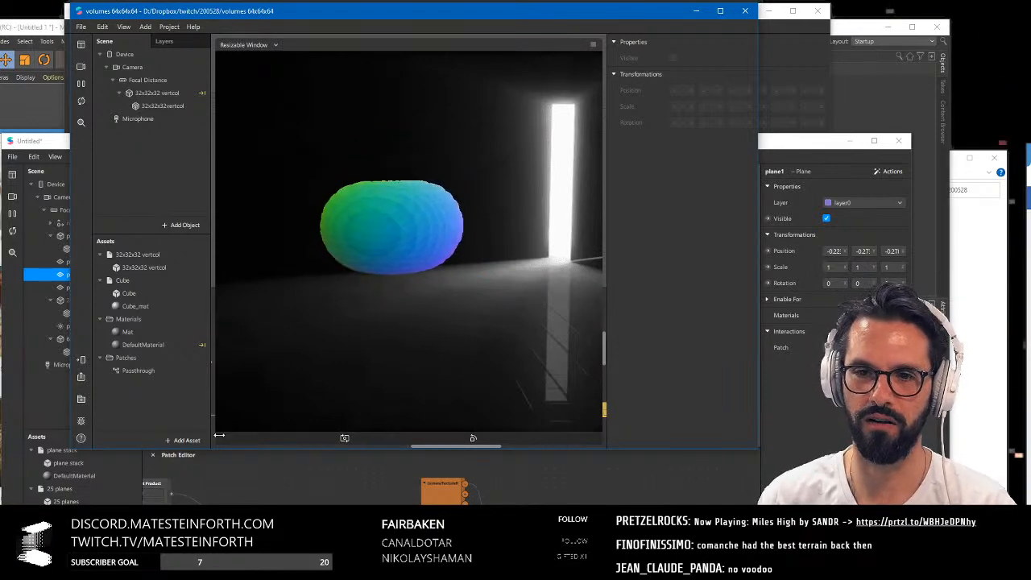
{"action": "left_click_drag", "start_coordinate": [215, 442], "coordinate": [297, 285]}
Delete the Loop Animation, Multiply and object rotation patches that drive the volume's automatic rotation
{"action": "middle_click_drag", "start_coordinate": [520, 368], "coordinate": [446, 372]}
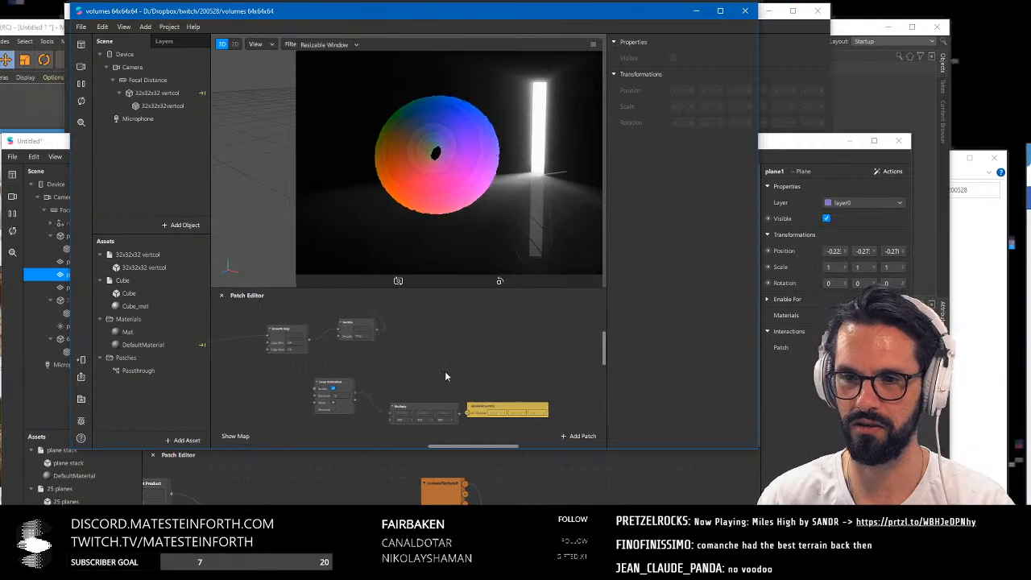
{"action": "left_click_drag", "start_coordinate": [323, 426], "coordinate": [323, 426]}
{"action": "key", "text": "Delete"}
{"action": "left_click_drag", "start_coordinate": [553, 387], "coordinate": [483, 420]}
{"action": "key", "text": "Delete"}
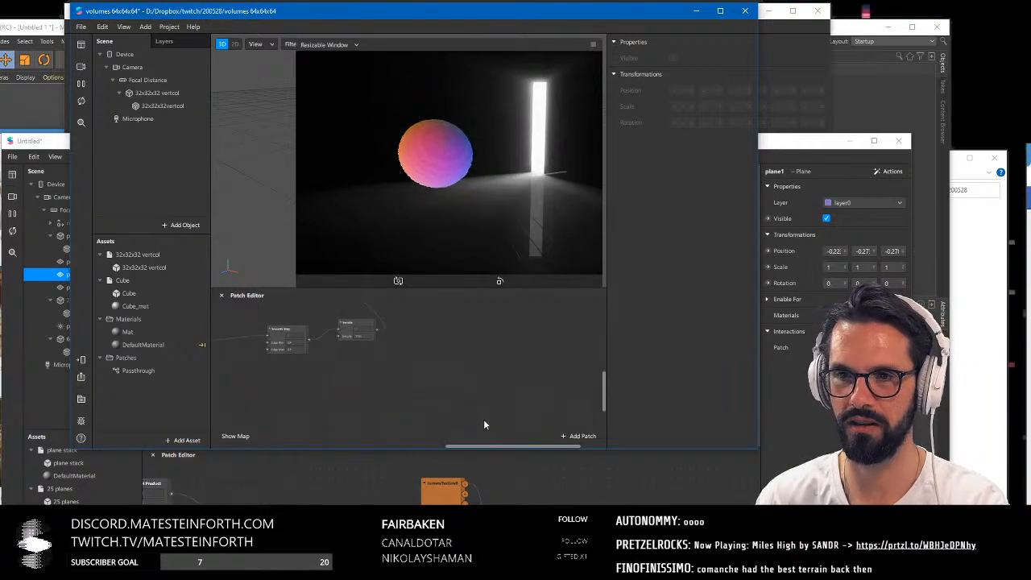
Enlarge the project window and 3D viewport, make the preview taller, and view the volume up close
{"action": "left_click_drag", "start_coordinate": [298, 288], "coordinate": [327, 376]}
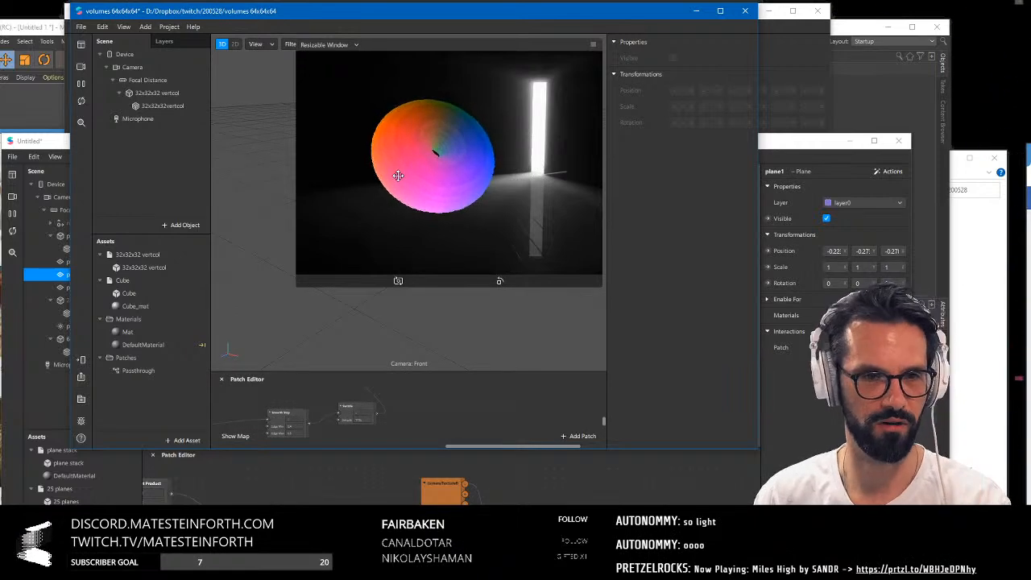
{"action": "left_click_drag", "start_coordinate": [299, 286], "coordinate": [357, 329]}
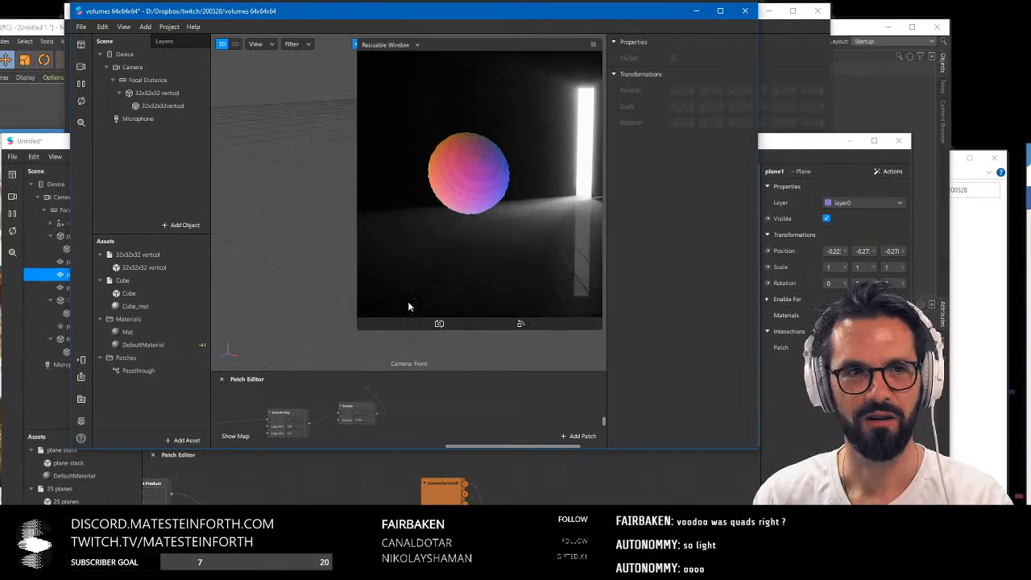
{"action": "left_click_drag", "start_coordinate": [594, 16], "coordinate": [453, 0]}
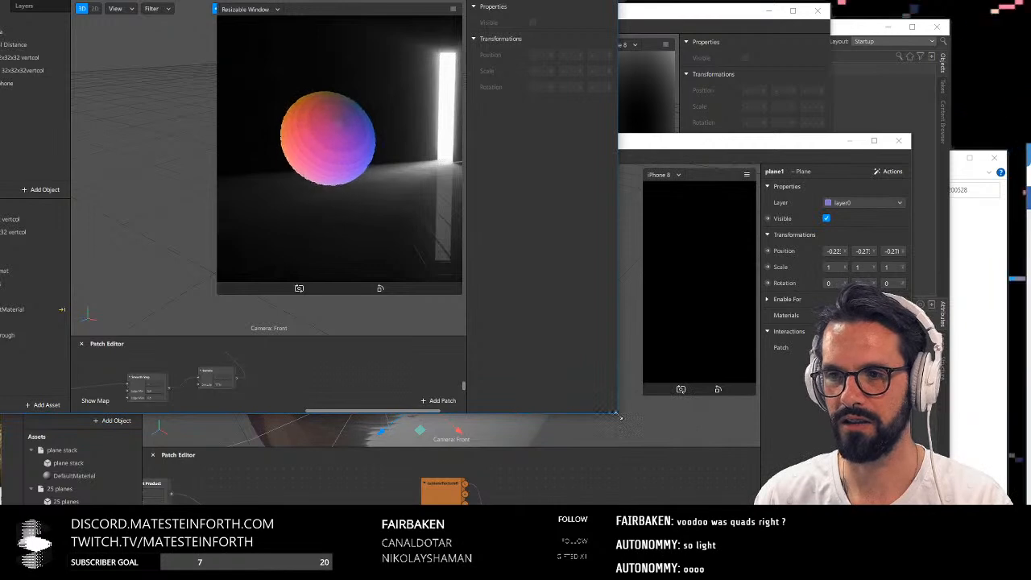
{"action": "left_click_drag", "start_coordinate": [620, 418], "coordinate": [933, 500]}
{"action": "scroll", "coordinate": [436, 213], "scroll_direction": "up", "scroll_amount": 3}
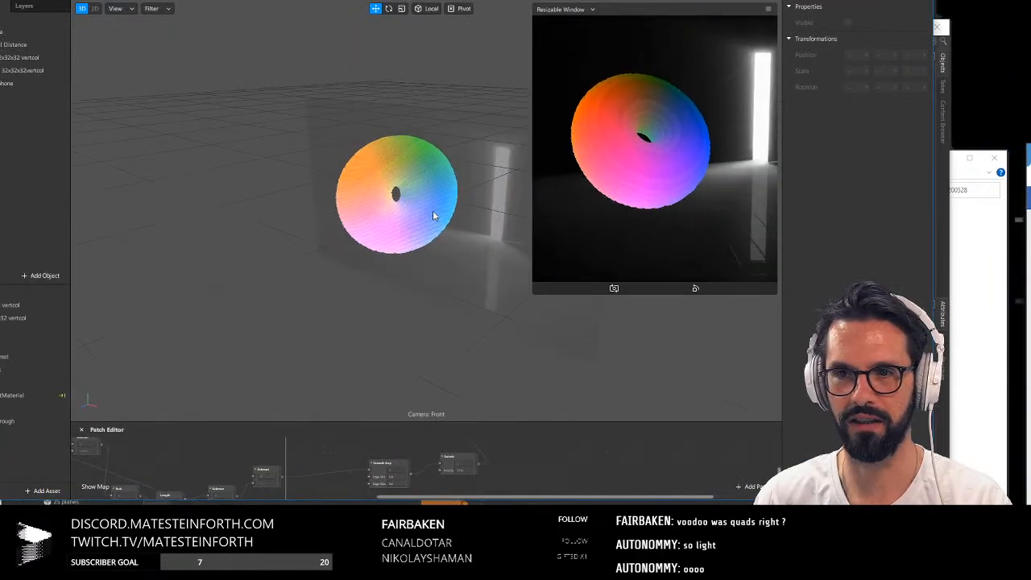
Rotate the 32x32x32 vertcol object to about X -105, Y -17.1 and Z -5.1, and enlarge the patch editor to show the distance-field graph
{"action": "left_click", "coordinate": [2, 58]}
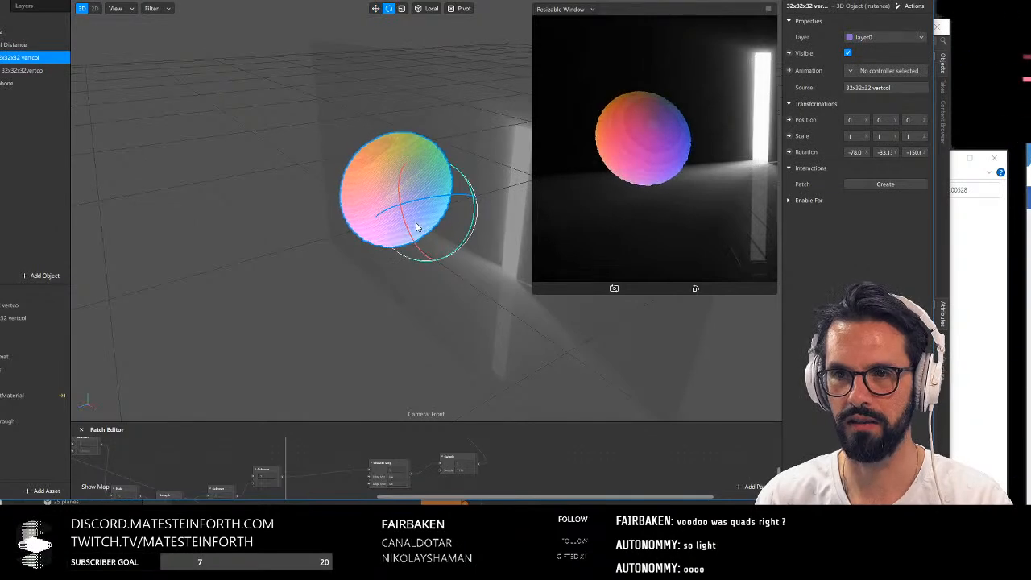
{"action": "left_click_drag", "start_coordinate": [416, 182], "coordinate": [362, 279]}
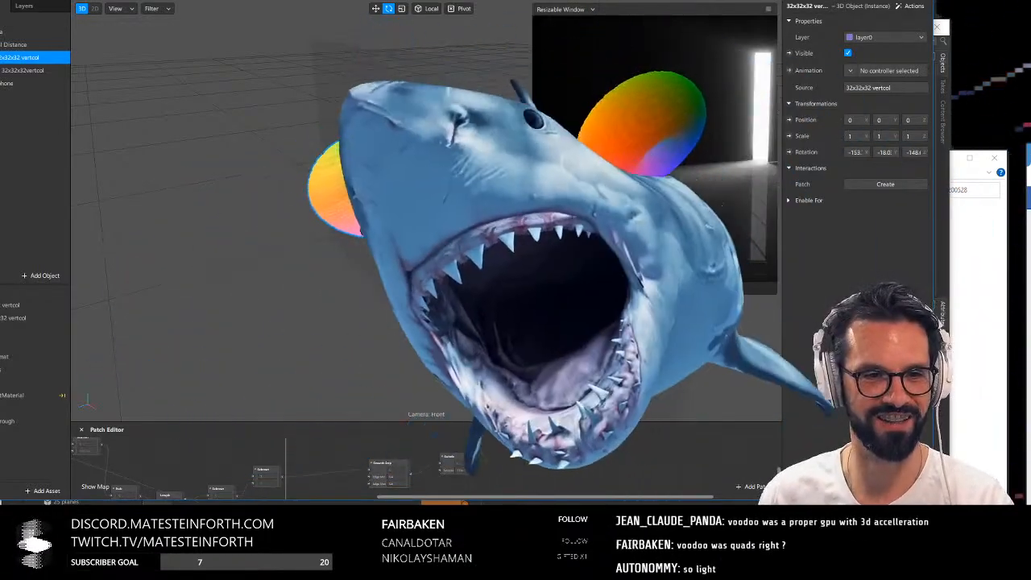
{"action": "left_click_drag", "start_coordinate": [442, 194], "coordinate": [473, 171]}
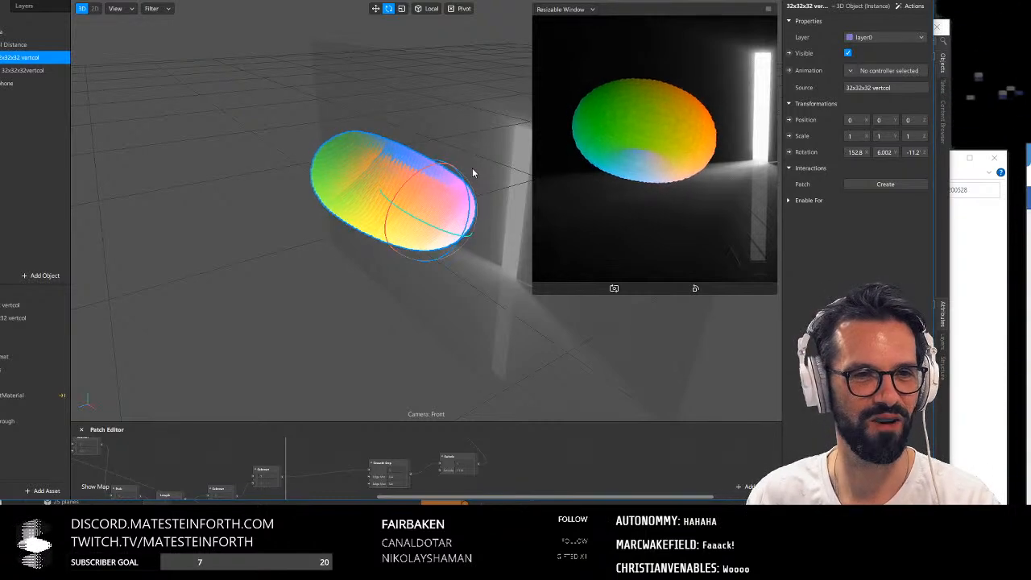
{"action": "left_click_drag", "start_coordinate": [407, 185], "coordinate": [451, 146]}
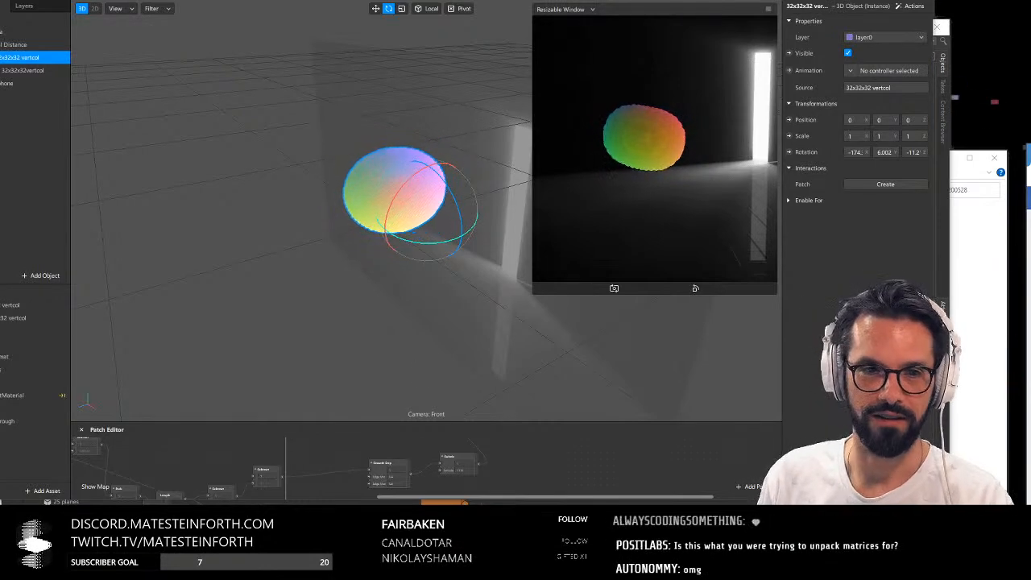
{"action": "left_click_drag", "start_coordinate": [598, 500], "coordinate": [600, 360]}
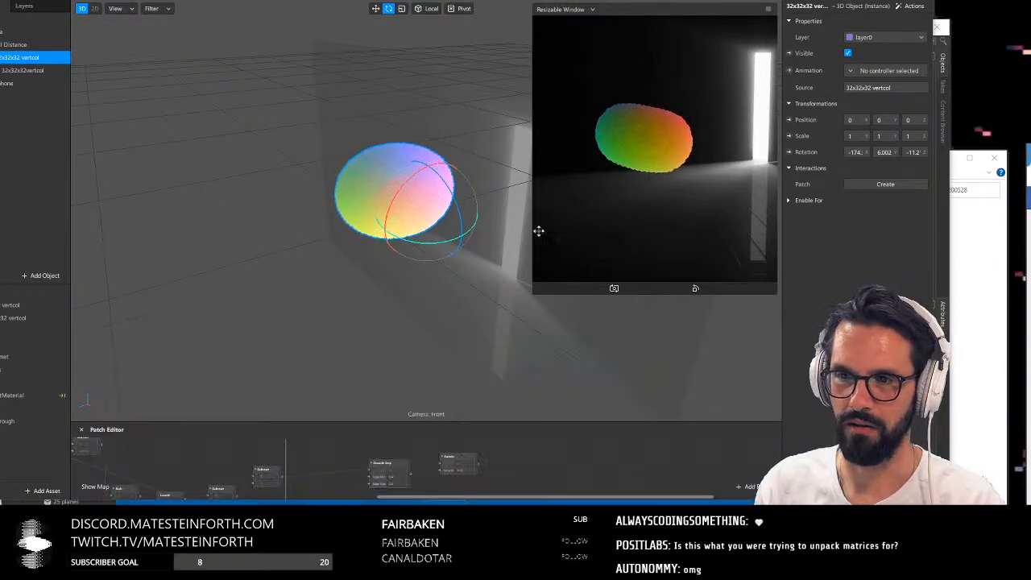
{"action": "left_click_drag", "start_coordinate": [411, 179], "coordinate": [477, 185]}
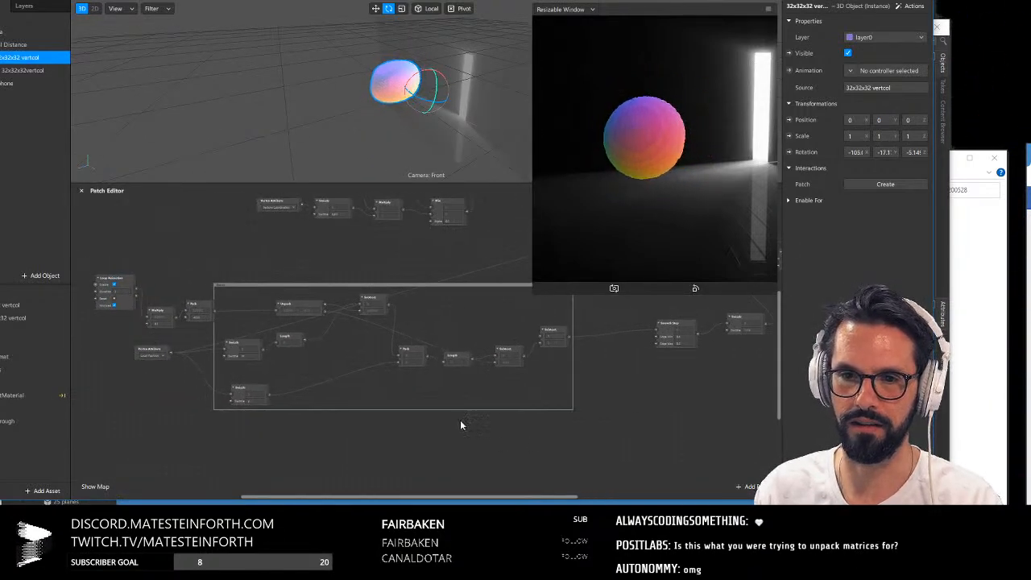
Examine the Unpack, Swizzle, Length, Pack and Subtract patches inside the donut comment group
{"action": "scroll", "coordinate": [460, 420], "scroll_direction": "up", "scroll_amount": 5}
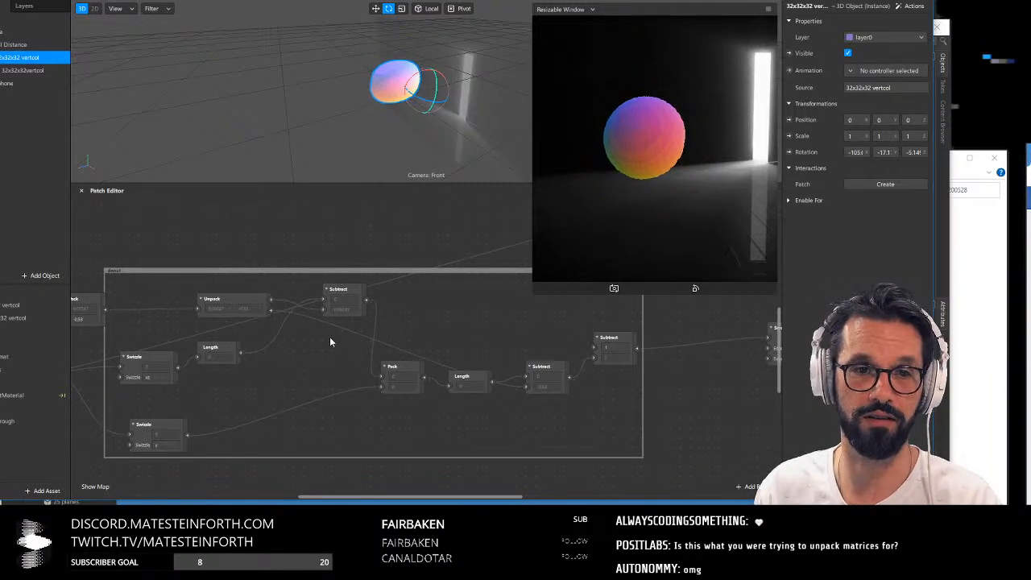
{"action": "scroll", "coordinate": [209, 351], "scroll_direction": "up", "scroll_amount": 2}
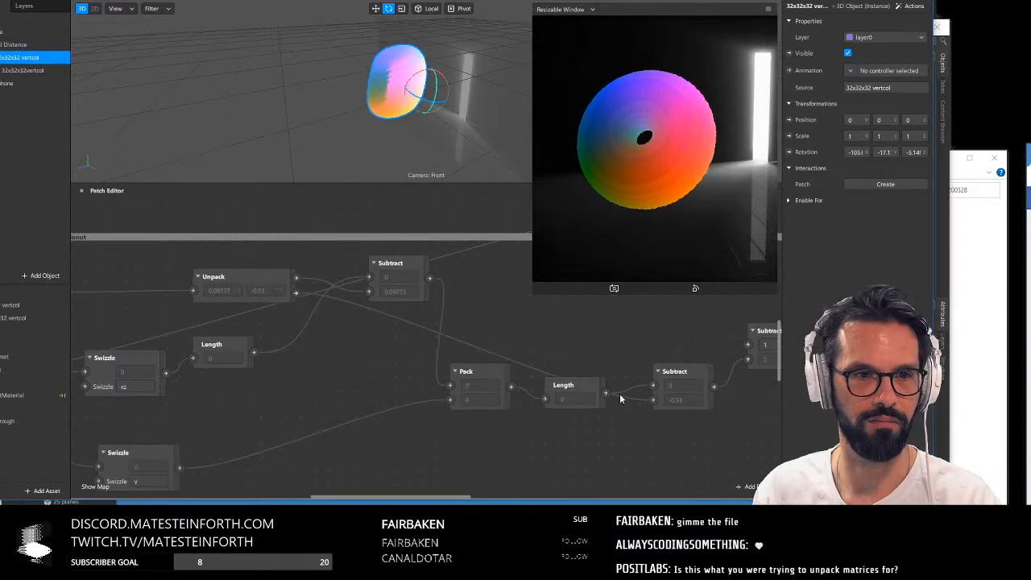
{"action": "scroll", "coordinate": [419, 402], "scroll_direction": "down", "scroll_amount": 3}
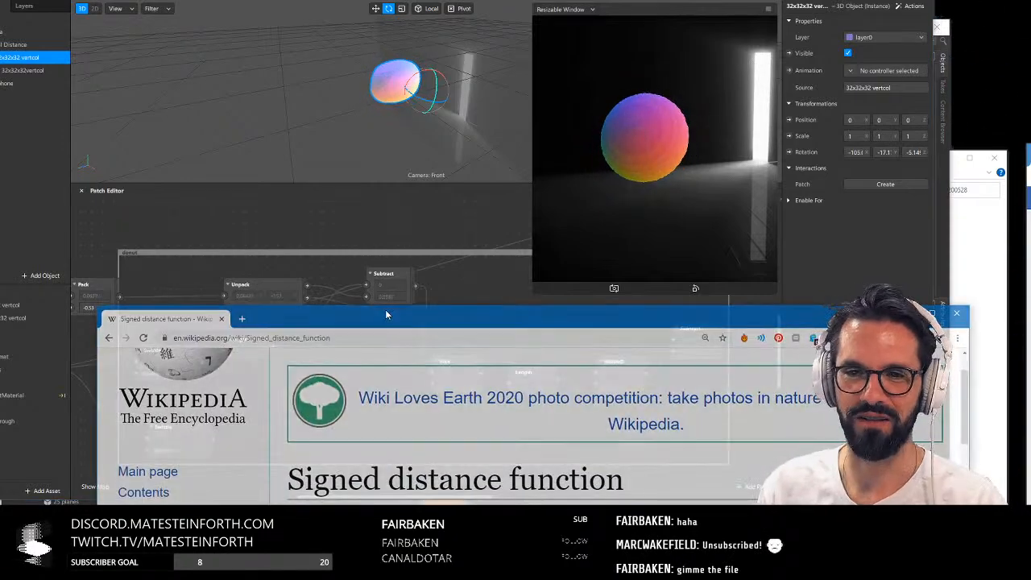
Maximize the browser showing the Signed distance function page, search for "ignacio 3d sdf" and open the distance functions article
{"action": "left_click_drag", "start_coordinate": [385, 310], "coordinate": [367, 243]}
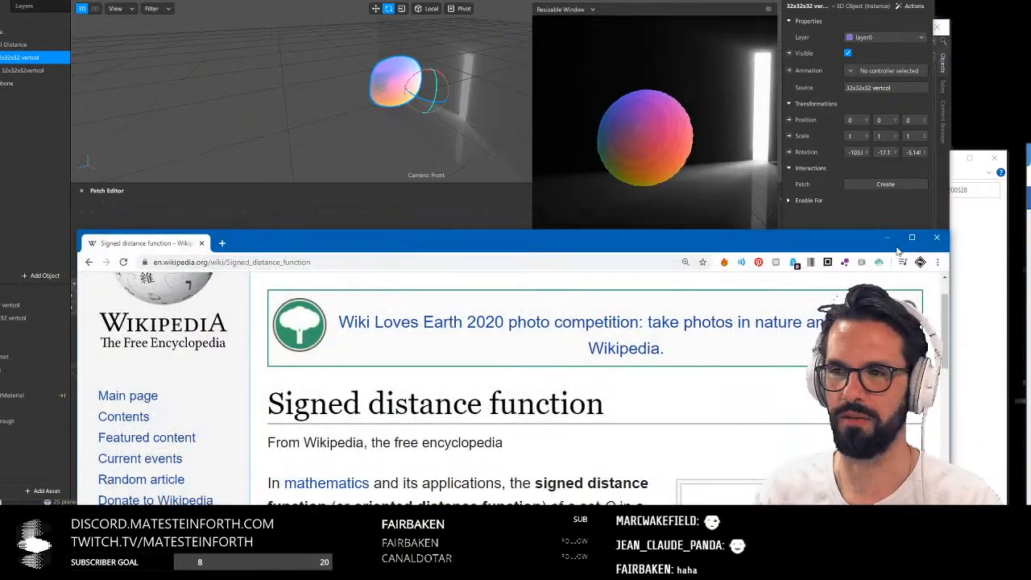
{"action": "double_click", "coordinate": [367, 244]}
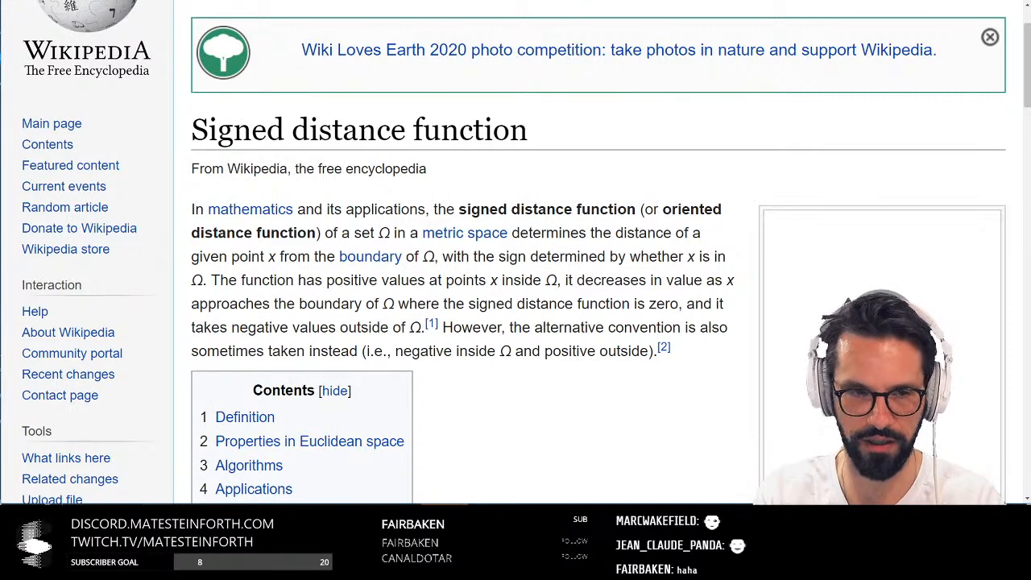
{"action": "type", "text": "ignacio 3d sd"}
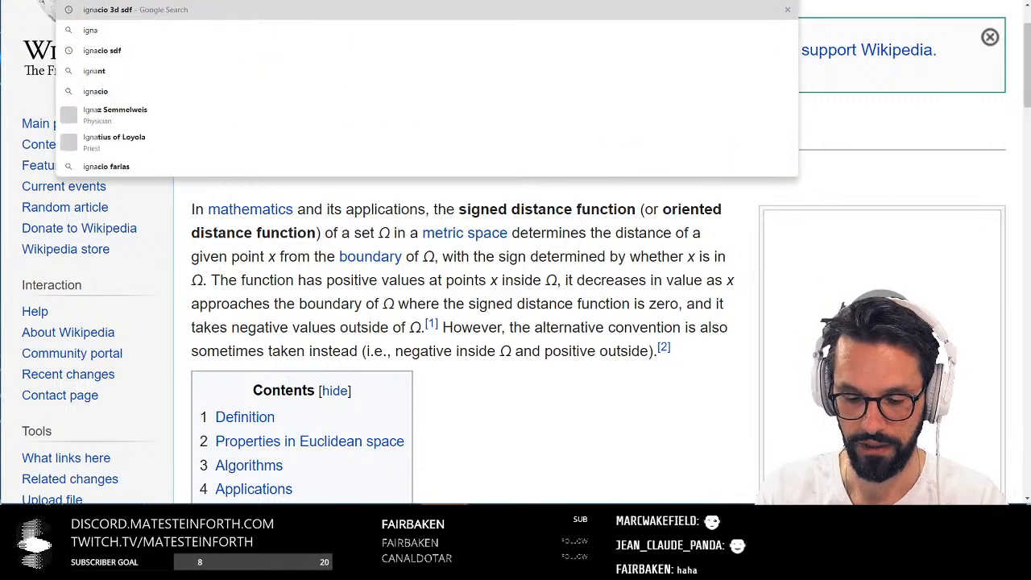
{"action": "type", "text": "f"}
{"action": "key", "text": "Return"}
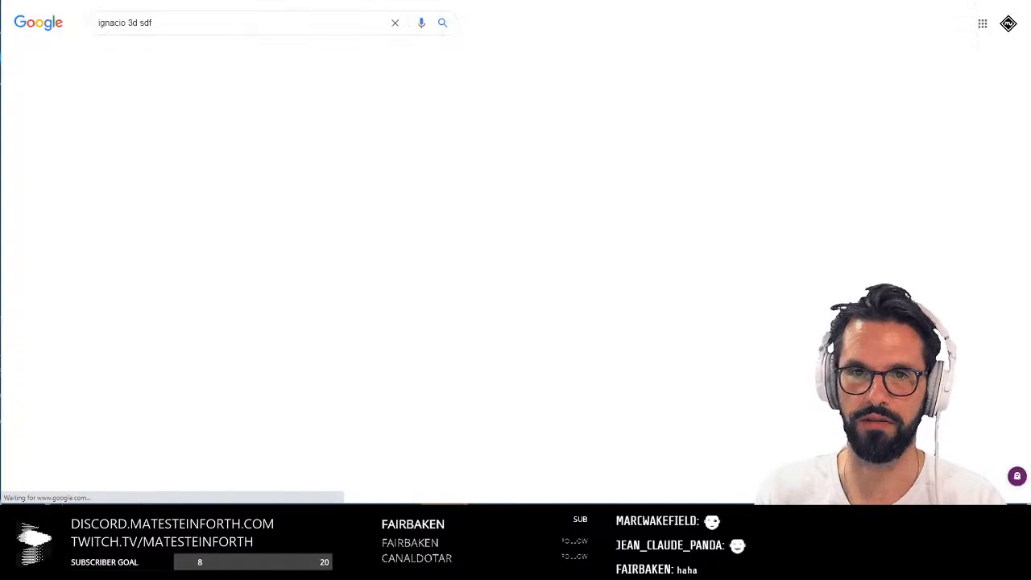
{"action": "left_click", "coordinate": [208, 114]}
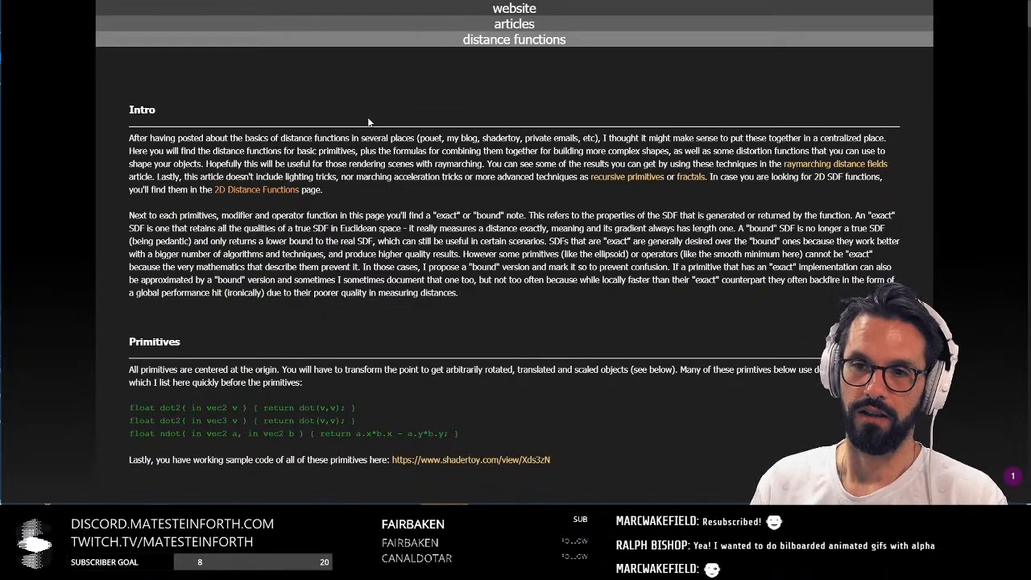
Find the article's Primitives section and enlarge the page to 150% to read the formulas
{"action": "scroll", "coordinate": [583, 197], "scroll_direction": "down", "scroll_amount": 5}
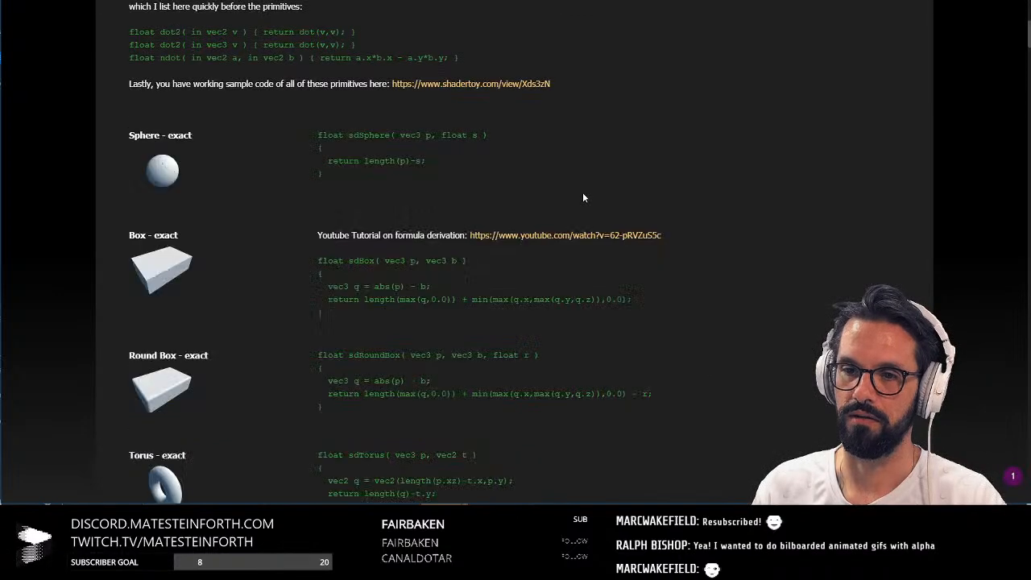
{"action": "scroll", "coordinate": [583, 196], "scroll_direction": "up", "scroll_amount": 3}
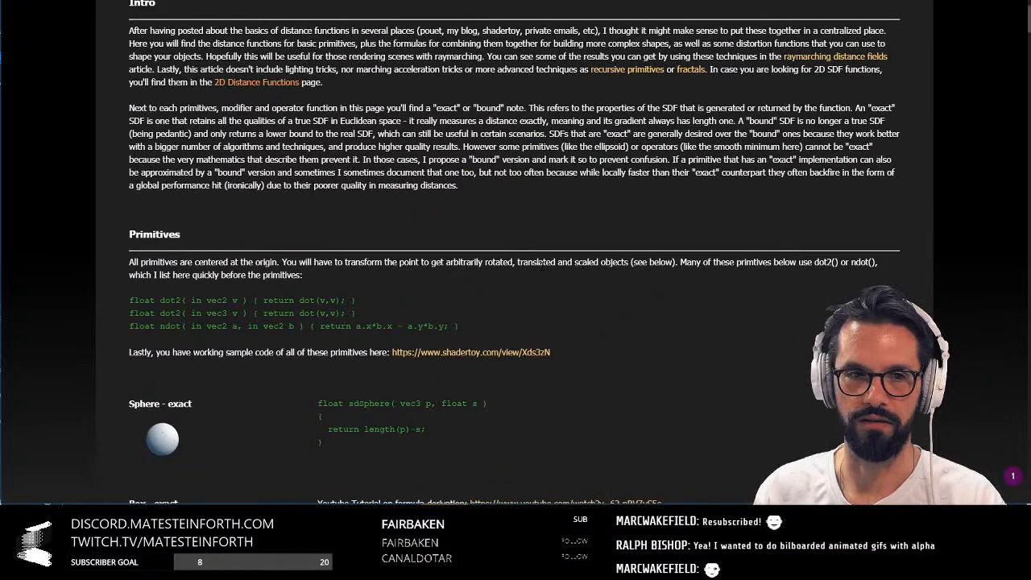
{"action": "scroll", "coordinate": [606, 282], "scroll_direction": "down", "scroll_amount": 5}
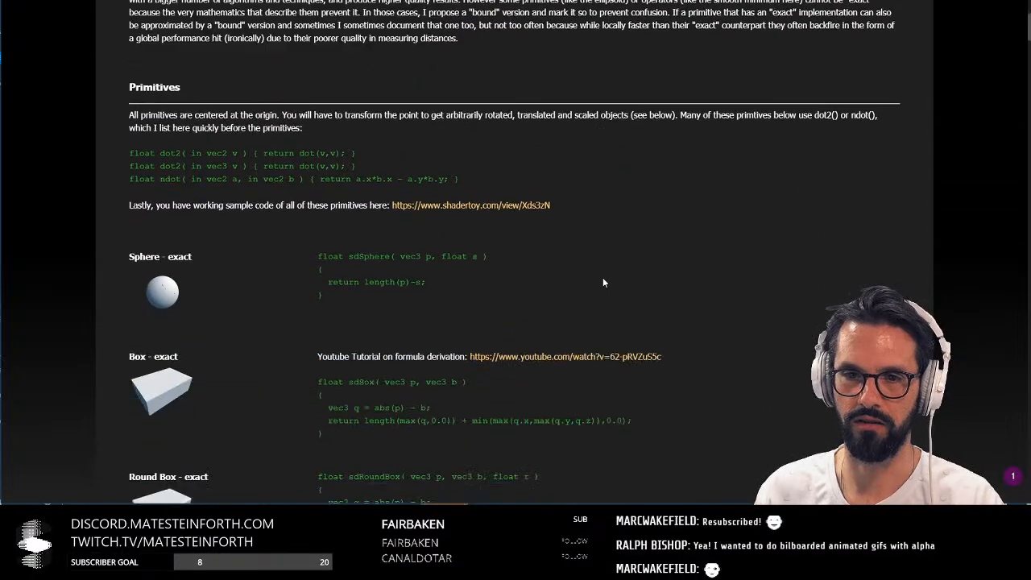
{"action": "scroll", "coordinate": [327, 258], "scroll_direction": "up", "scroll_amount": 3, "text": "ctrl"}
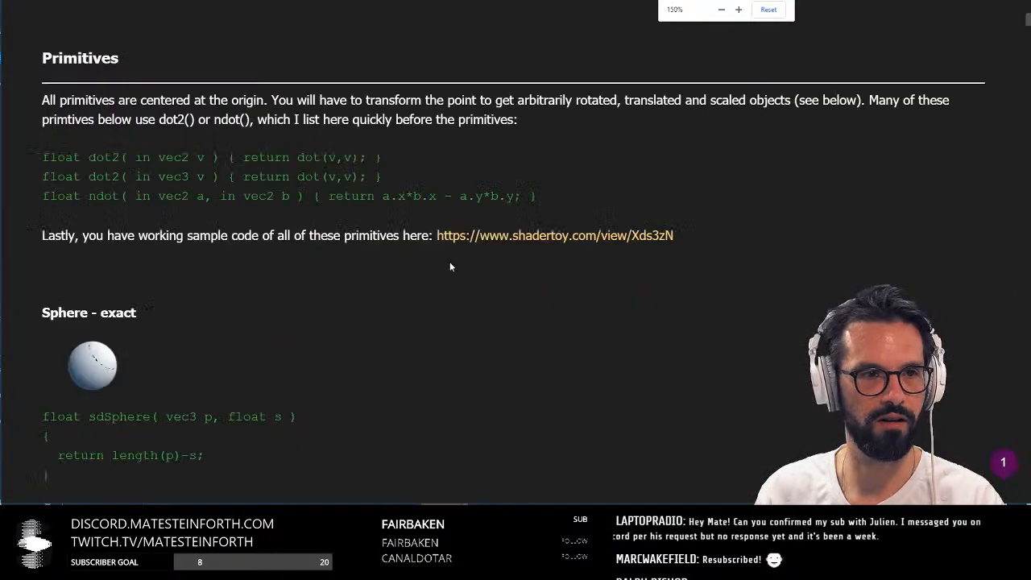
{"action": "scroll", "coordinate": [461, 261], "scroll_direction": "down", "scroll_amount": 2}
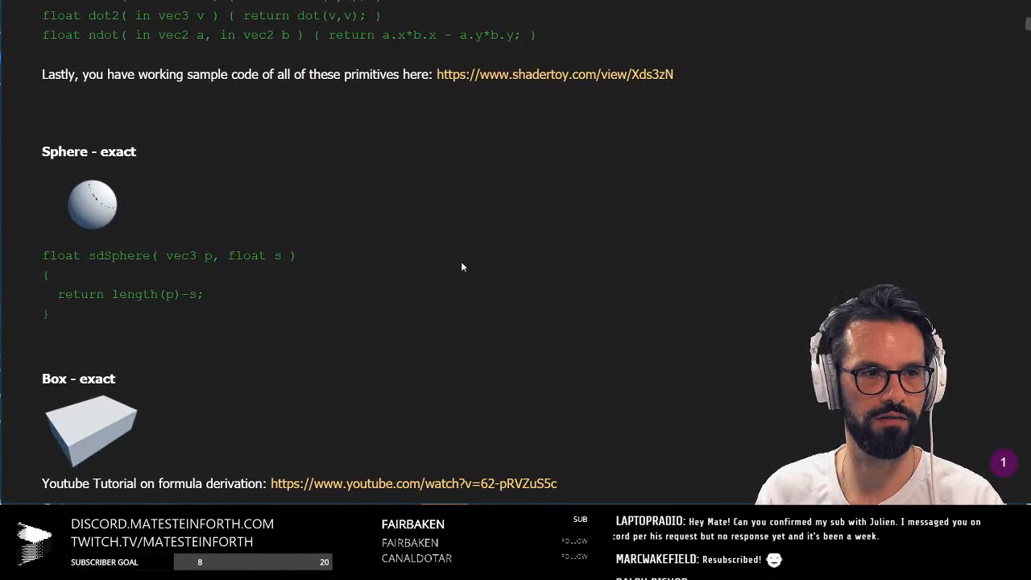
Examine the exact sphere primitive, highlighting its heading, the sdSphere name and the length(p)-s expression
{"action": "scroll", "coordinate": [462, 263], "scroll_direction": "down", "scroll_amount": 2}
{"action": "scroll", "coordinate": [461, 262], "scroll_direction": "up", "scroll_amount": 1}
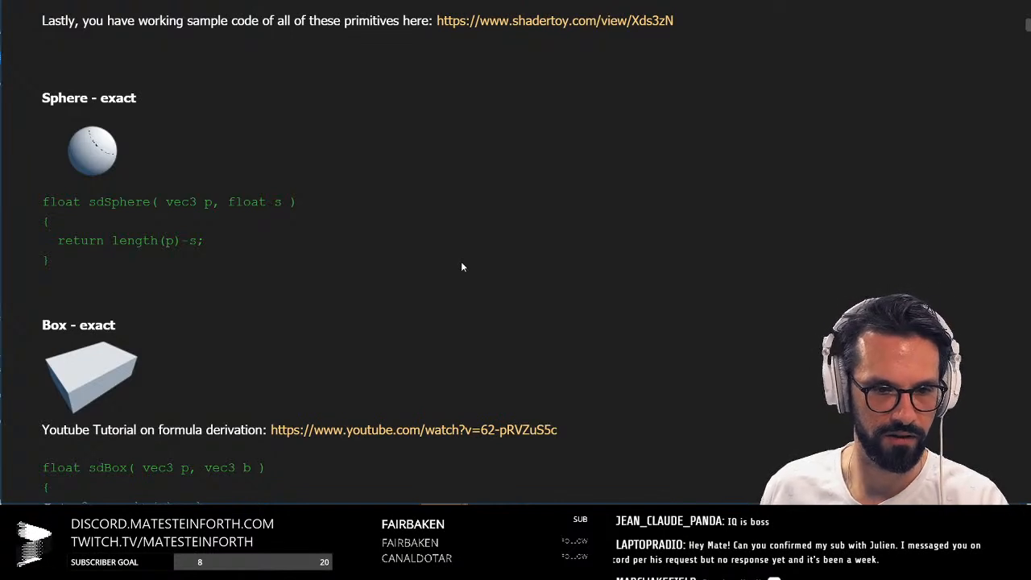
{"action": "scroll", "coordinate": [380, 198], "scroll_direction": "down", "scroll_amount": 1}
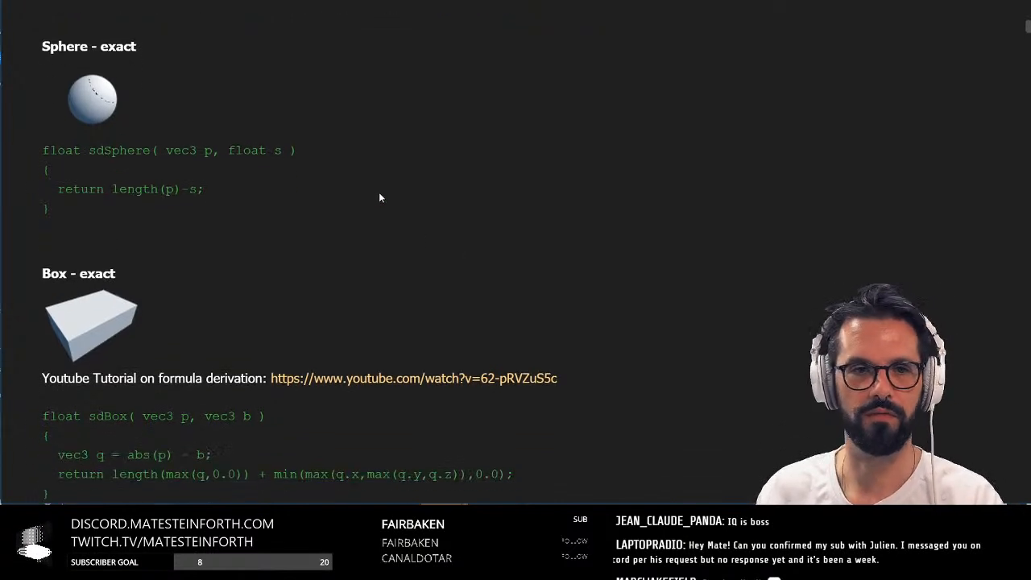
{"action": "left_click_drag", "start_coordinate": [51, 45], "coordinate": [142, 64]}
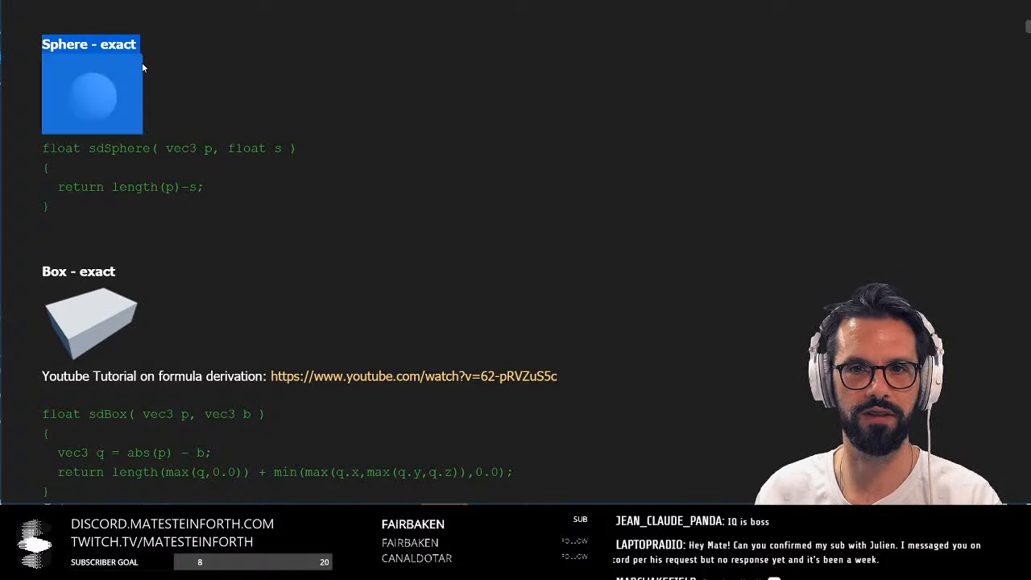
{"action": "left_click", "coordinate": [297, 113]}
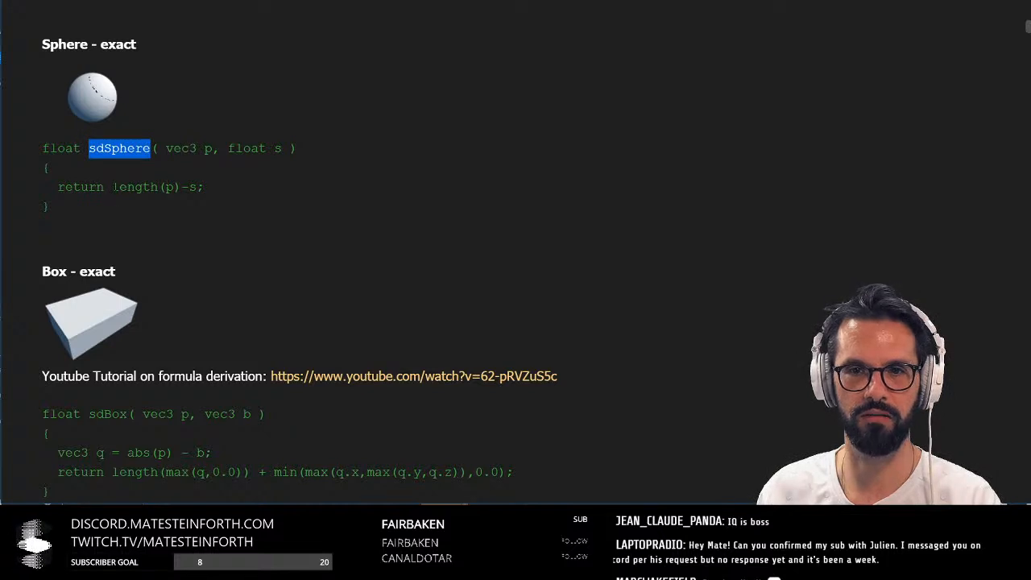
{"action": "left_click_drag", "start_coordinate": [115, 187], "coordinate": [159, 186]}
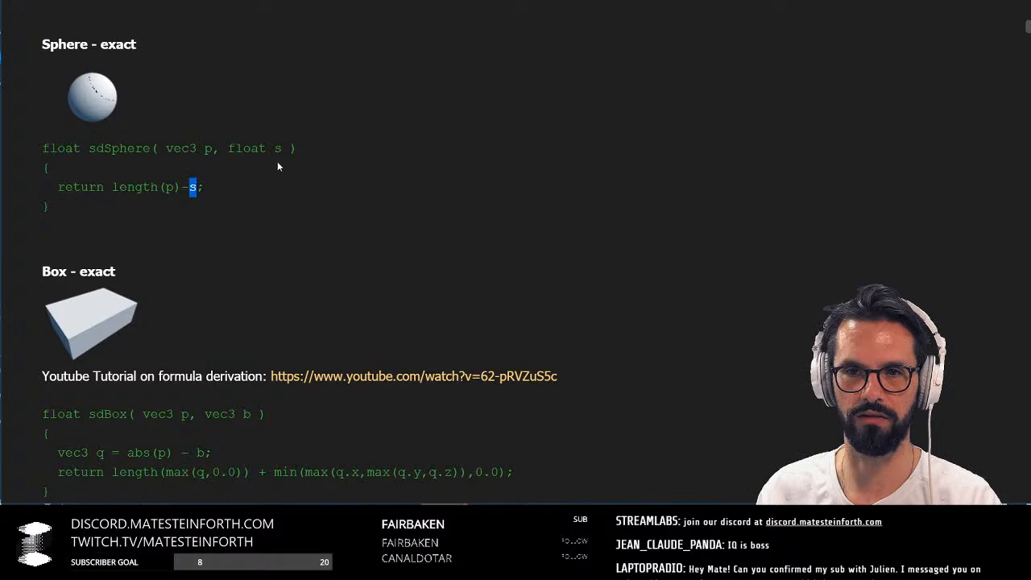
{"action": "scroll", "coordinate": [294, 170], "scroll_direction": "up", "scroll_amount": 4}
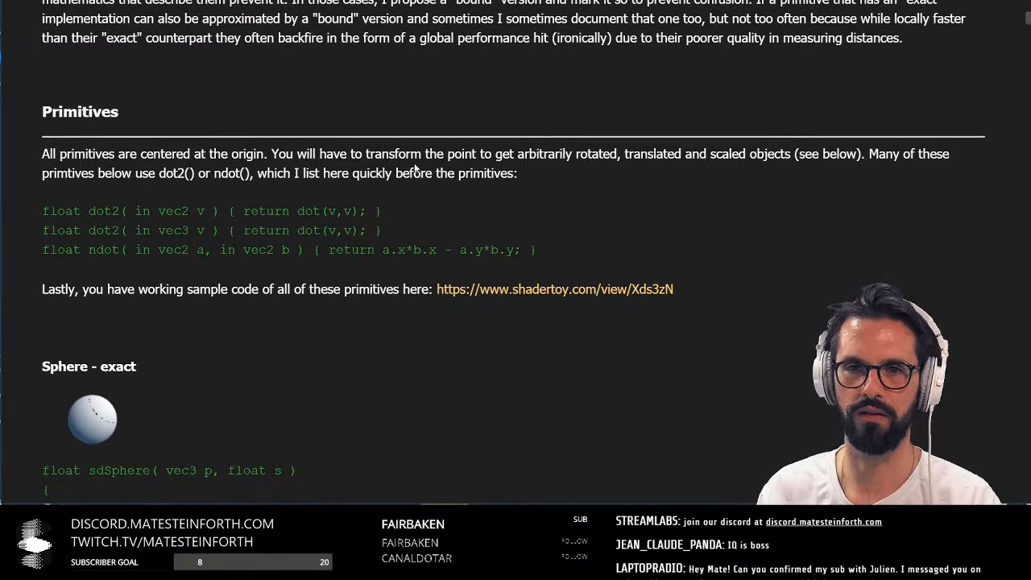
{"action": "scroll", "coordinate": [415, 167], "scroll_direction": "down", "scroll_amount": 4}
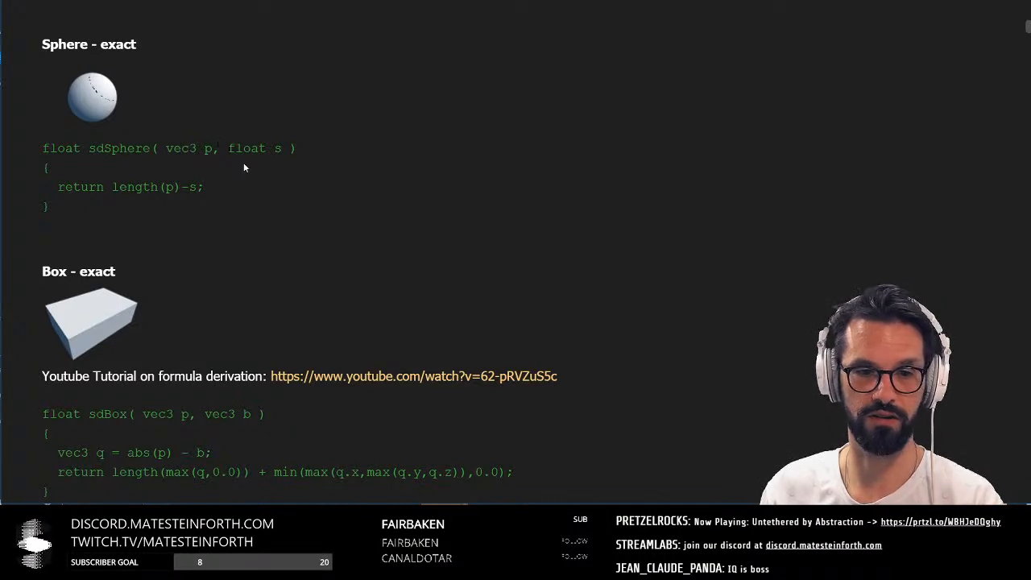
Read through the Box and Round Box formulas and highlight the two code lines inside sdTorus
{"action": "scroll", "coordinate": [316, 199], "scroll_direction": "down", "scroll_amount": 3}
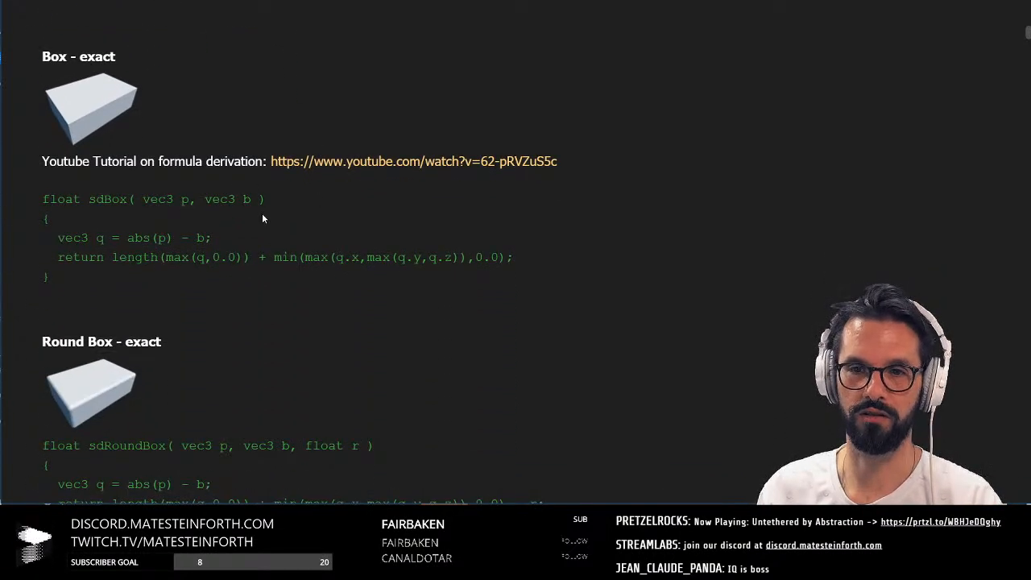
{"action": "scroll", "coordinate": [347, 308], "scroll_direction": "down", "scroll_amount": 3}
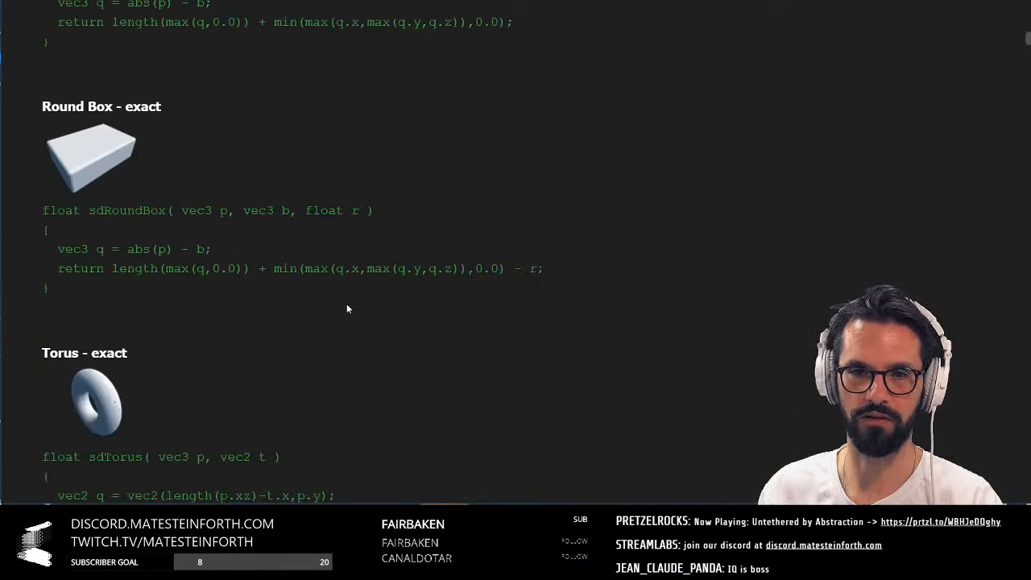
{"action": "scroll", "coordinate": [337, 255], "scroll_direction": "down", "scroll_amount": 3}
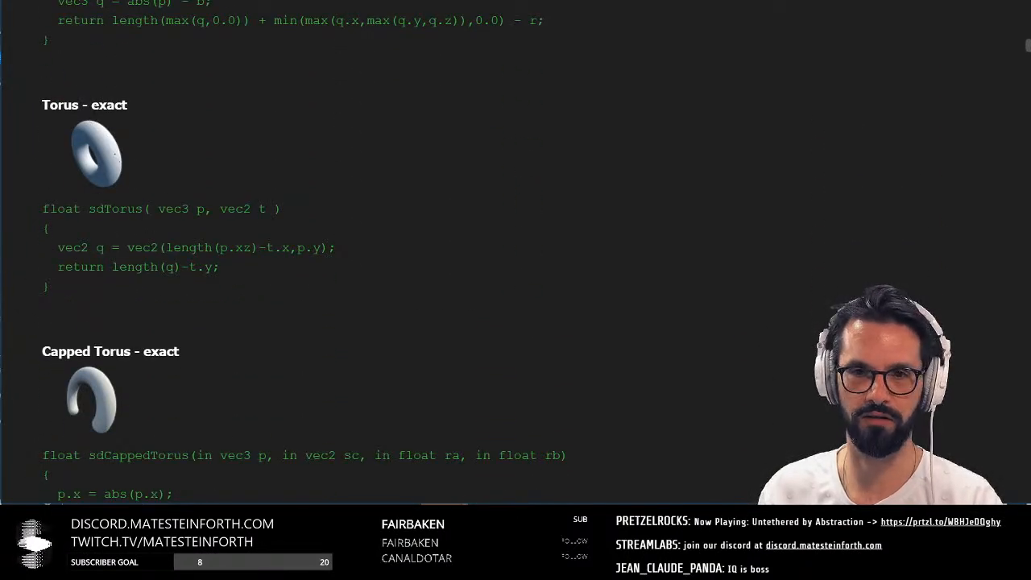
{"action": "left_click_drag", "start_coordinate": [232, 268], "coordinate": [57, 247]}
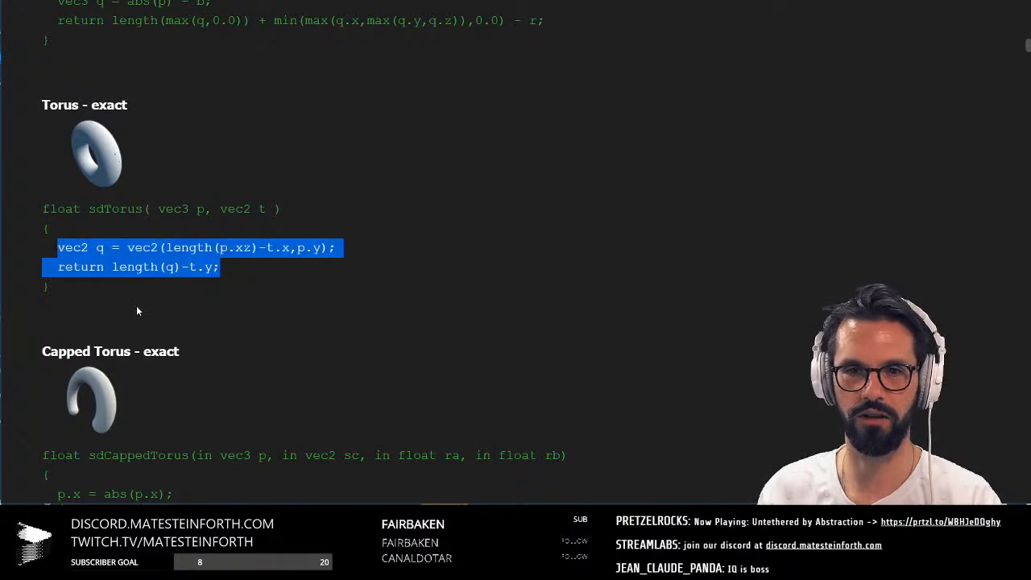
Switch back to Spark AR Studio and set the Duration of the Loop Animation feeding the donut group to 1
{"action": "key", "text": "alt+Tab"}
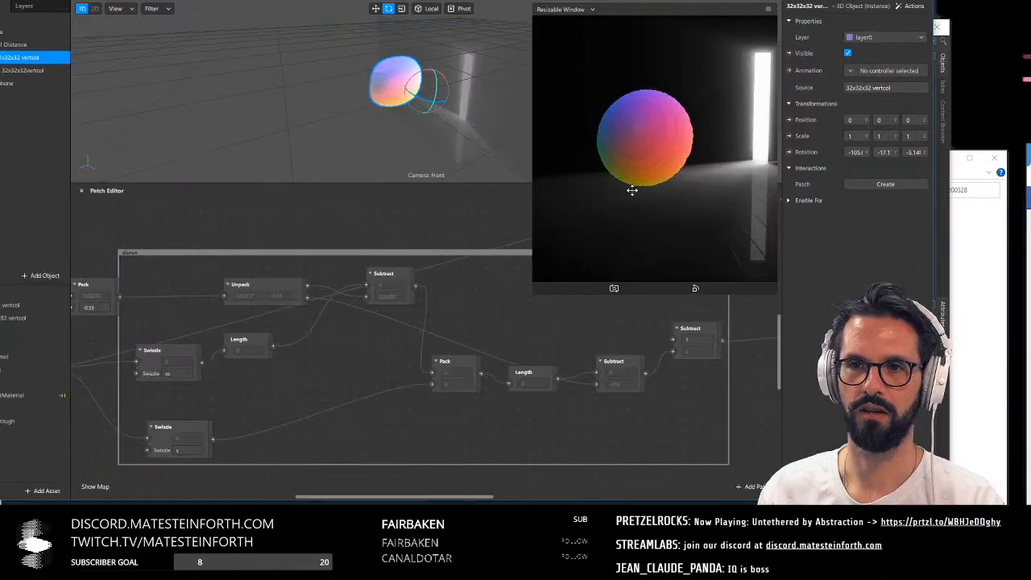
{"action": "middle_click_drag", "start_coordinate": [229, 232], "coordinate": [381, 274]}
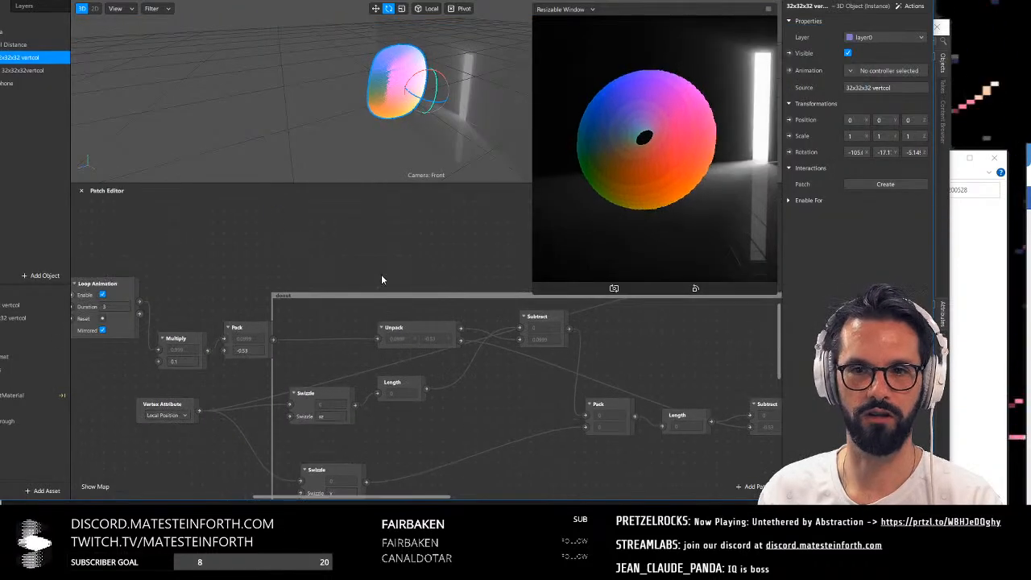
{"action": "scroll", "coordinate": [244, 268], "scroll_direction": "up", "scroll_amount": 2}
{"action": "middle_click_drag", "start_coordinate": [244, 272], "coordinate": [290, 272]}
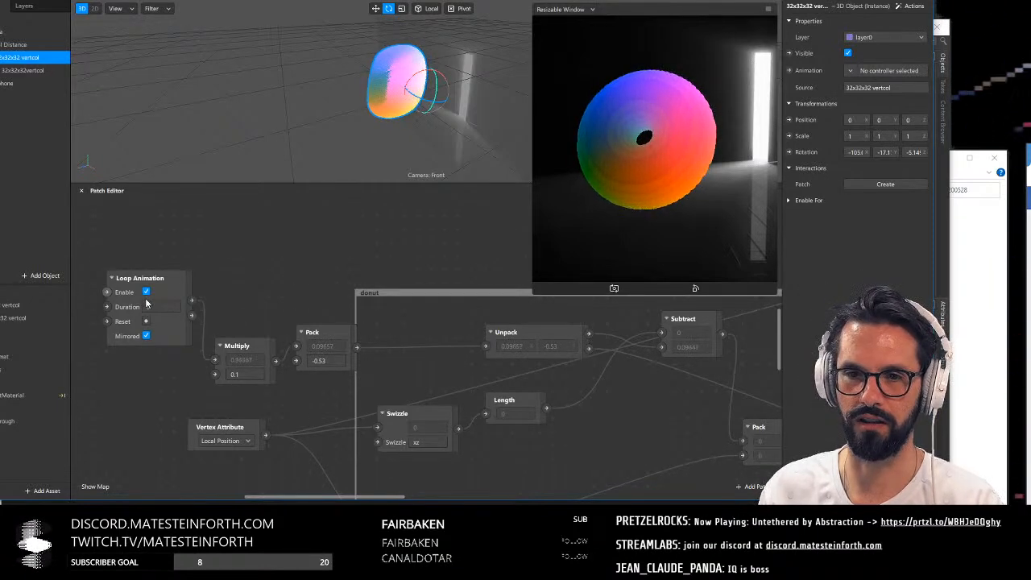
{"action": "scroll", "coordinate": [205, 289], "scroll_direction": "up", "scroll_amount": 2}
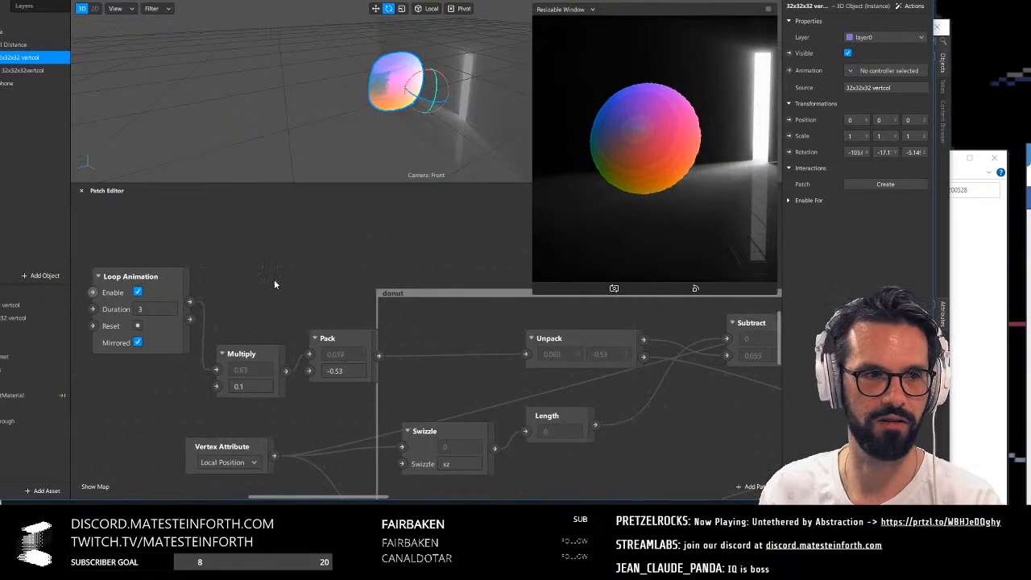
{"action": "left_click", "coordinate": [177, 309]}
{"action": "type", "text": "2"}
{"action": "left_click", "coordinate": [179, 309]}
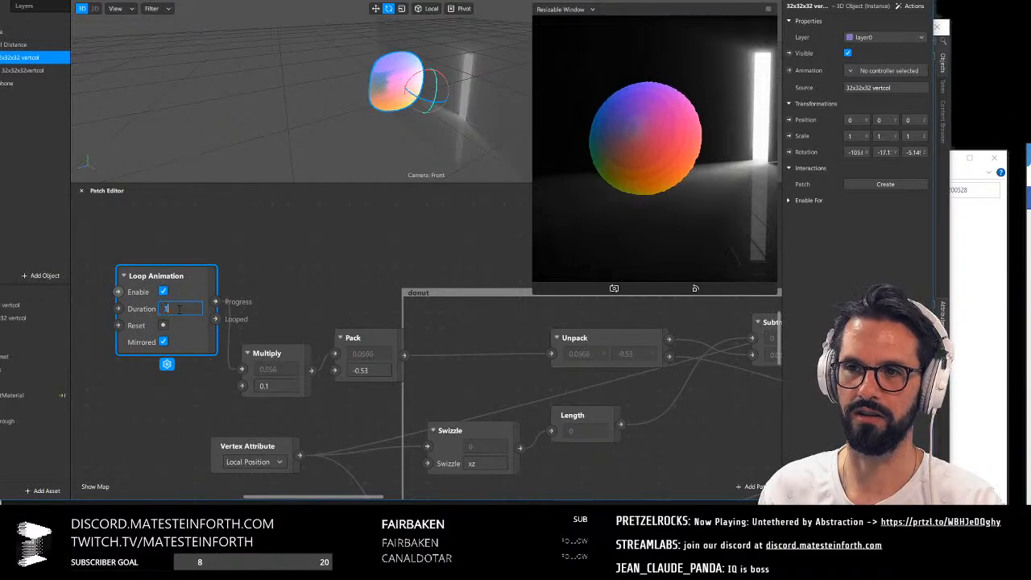
{"action": "type", "text": "1"}
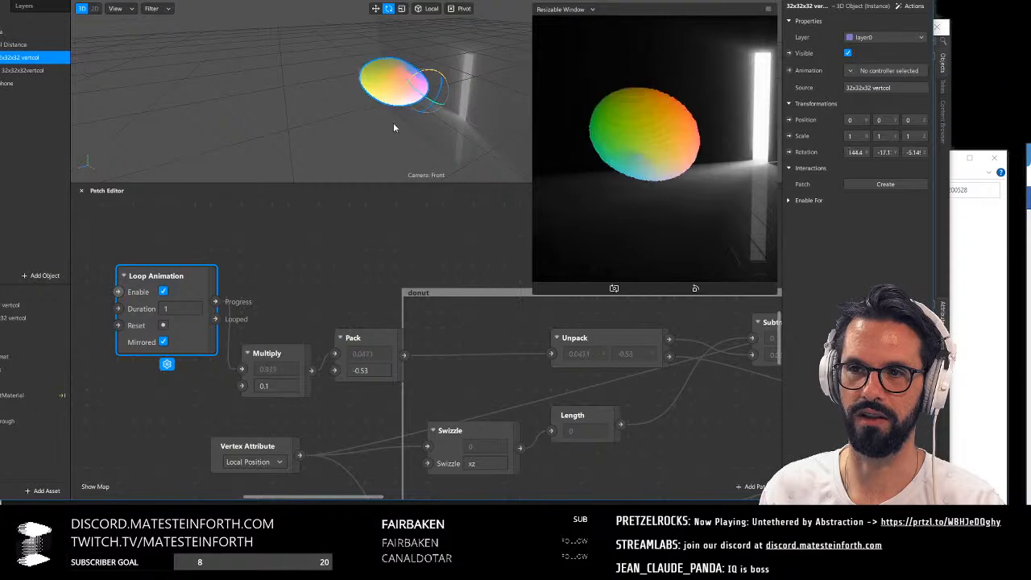
{"action": "left_click", "coordinate": [422, 266]}
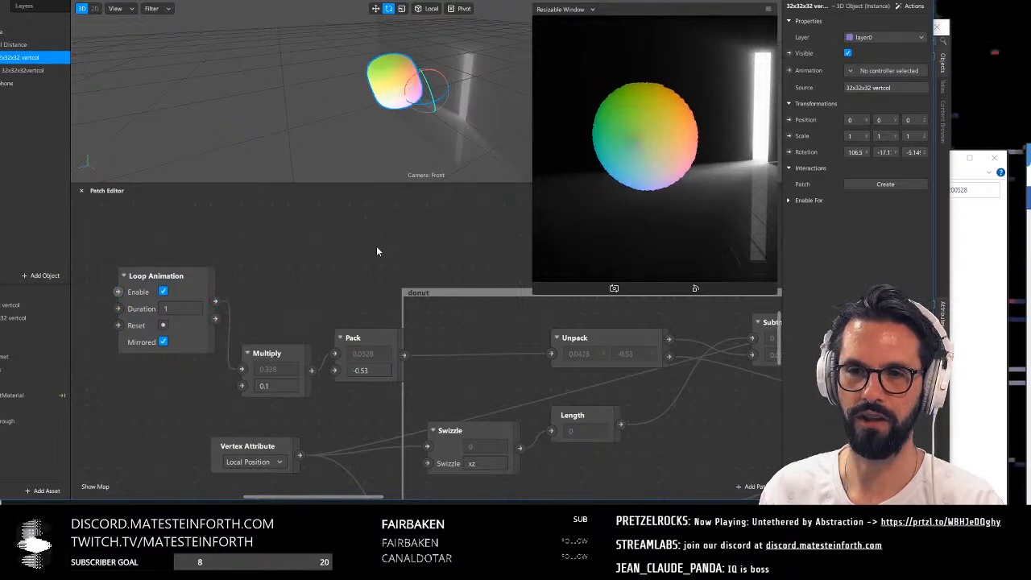
Review the patches beyond the donut group and rotate the 32x32x32 vertcol object to about X -110, Y -15.2 and Z -11.3
{"action": "scroll", "coordinate": [376, 248], "scroll_direction": "down", "scroll_amount": 2}
{"action": "middle_click_drag", "start_coordinate": [412, 227], "coordinate": [188, 301]}
{"action": "middle_click_drag", "start_coordinate": [253, 307], "coordinate": [124, 291]}
{"action": "middle_click_drag", "start_coordinate": [409, 303], "coordinate": [145, 367]}
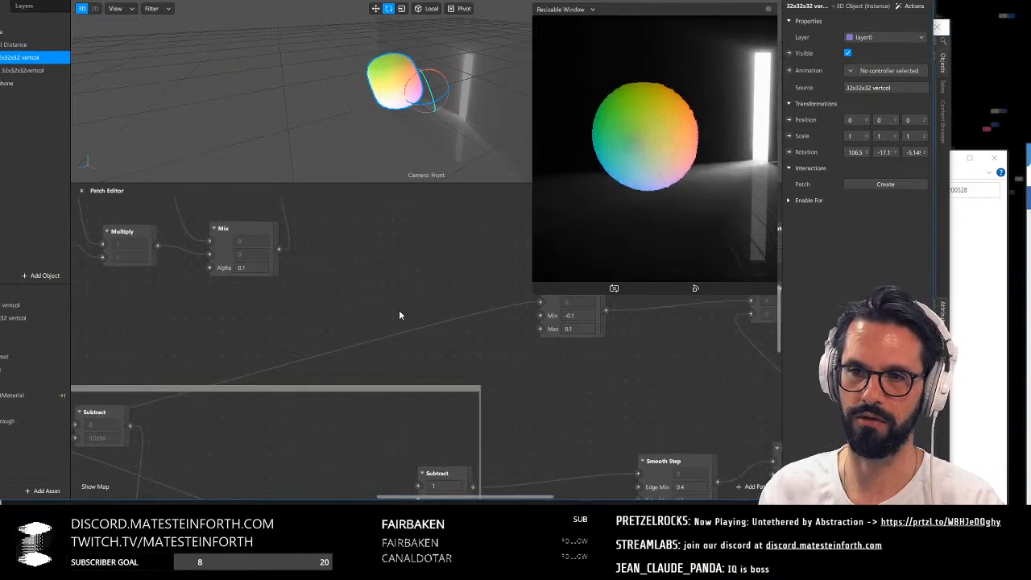
{"action": "middle_click_drag", "start_coordinate": [404, 289], "coordinate": [413, 259]}
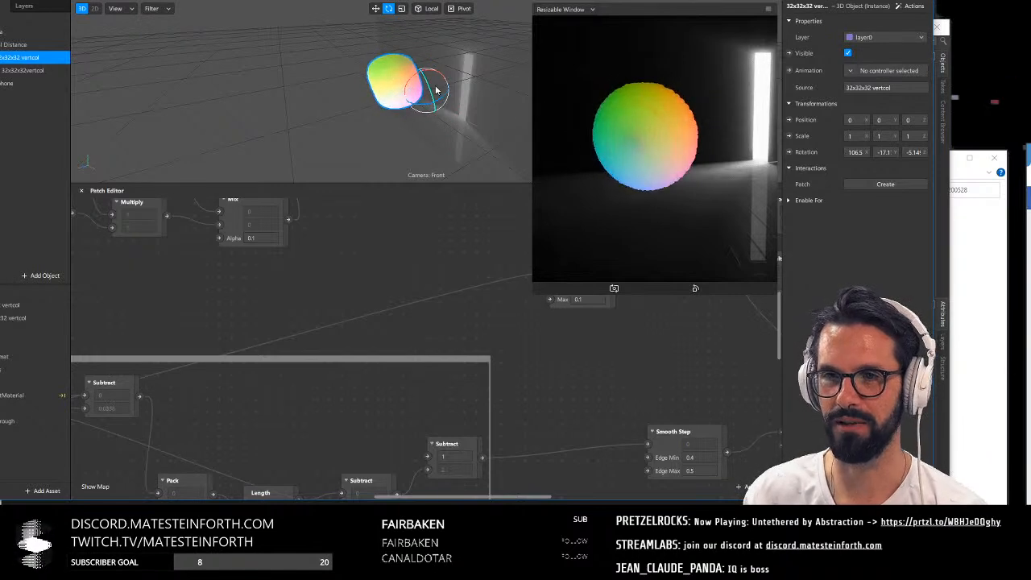
{"action": "left_click_drag", "start_coordinate": [428, 84], "coordinate": [456, 152]}
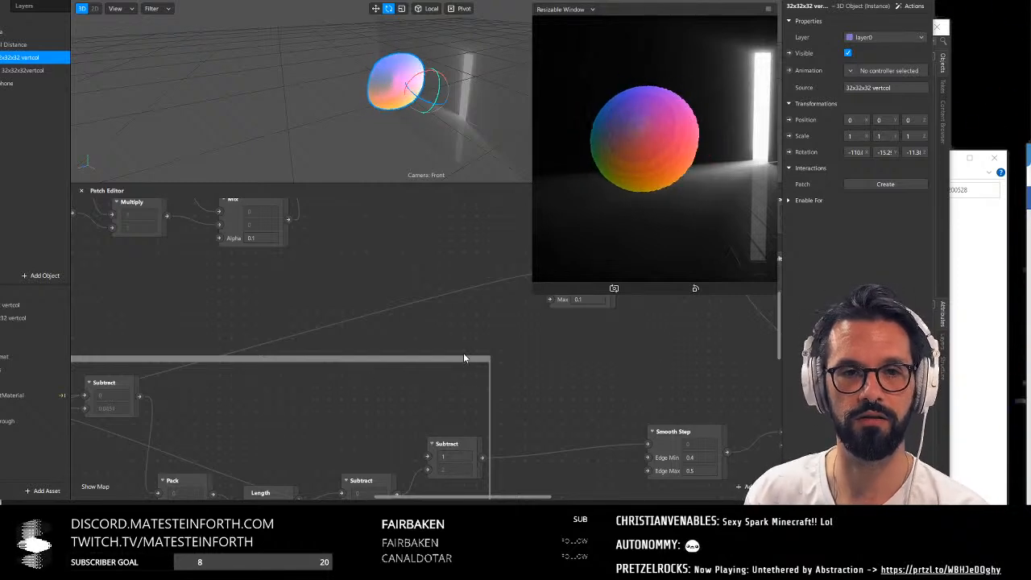
Open discord settings.png from the twitch/200524 folder in File Explorer and bring the Connections screenshot fully into view
{"action": "left_click", "coordinate": [960, 337]}
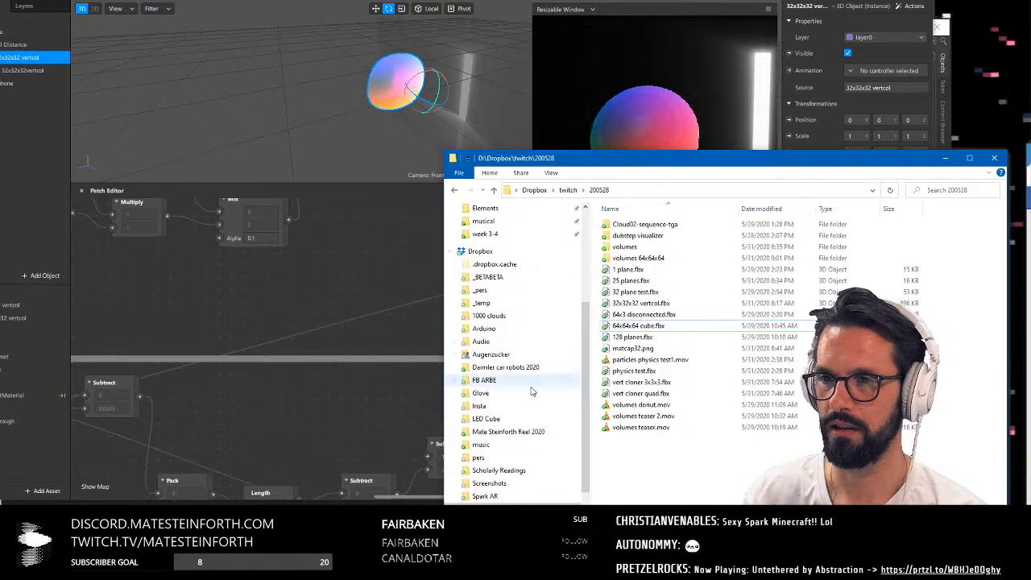
{"action": "left_click", "coordinate": [568, 189]}
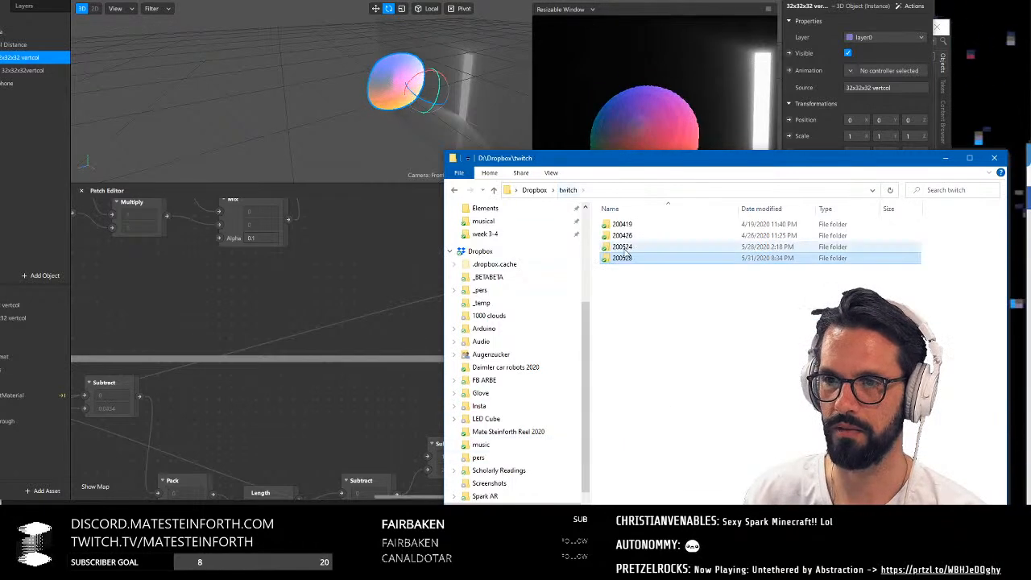
{"action": "double_click", "coordinate": [645, 246]}
{"action": "double_click", "coordinate": [916, 240]}
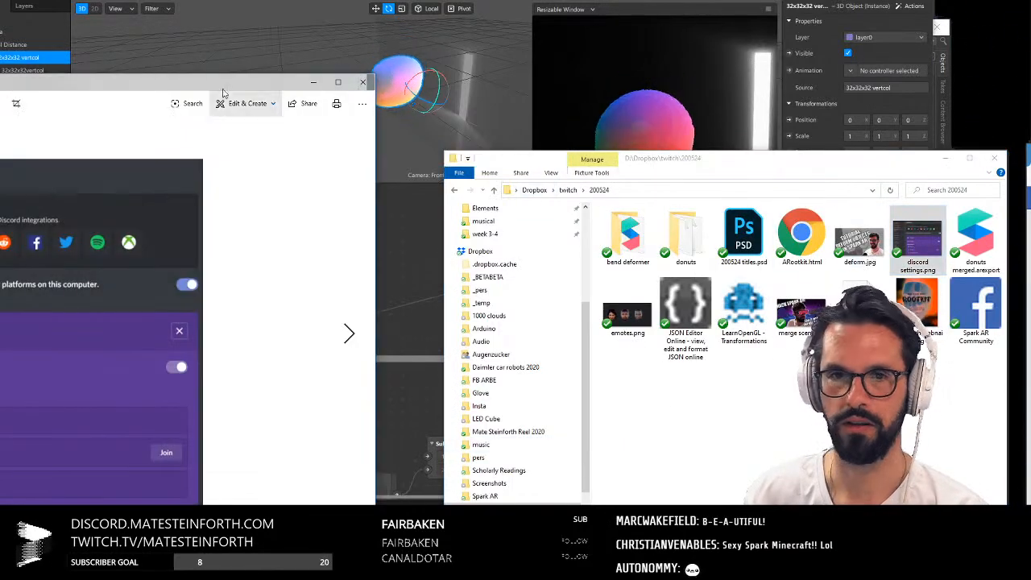
{"action": "double_click", "coordinate": [224, 87]}
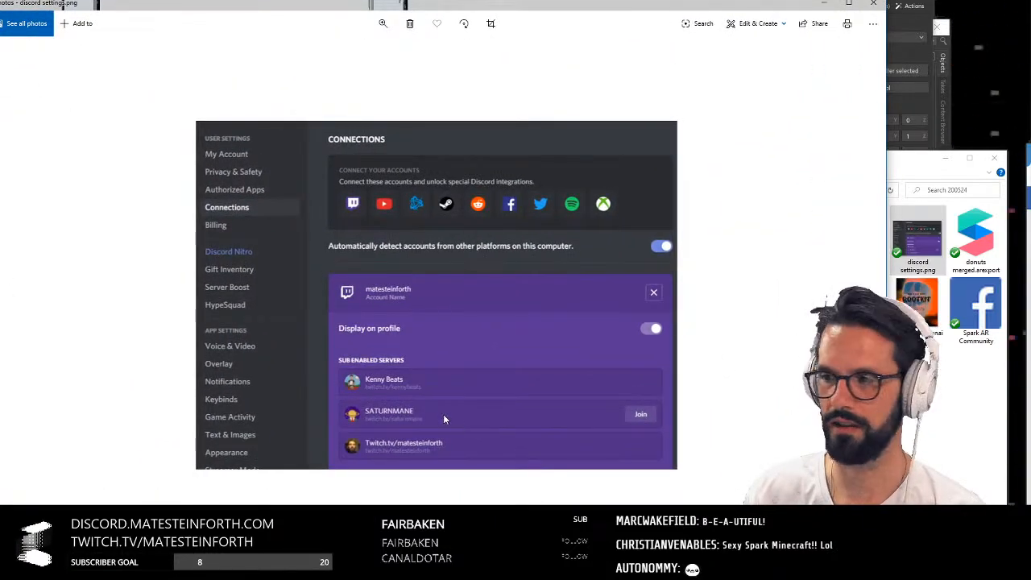
Bring the Discord window onto the screen in front of the screenshot and shrink it until its account bar shows
{"action": "left_click_drag", "start_coordinate": [1030, 3], "coordinate": [481, 3]}
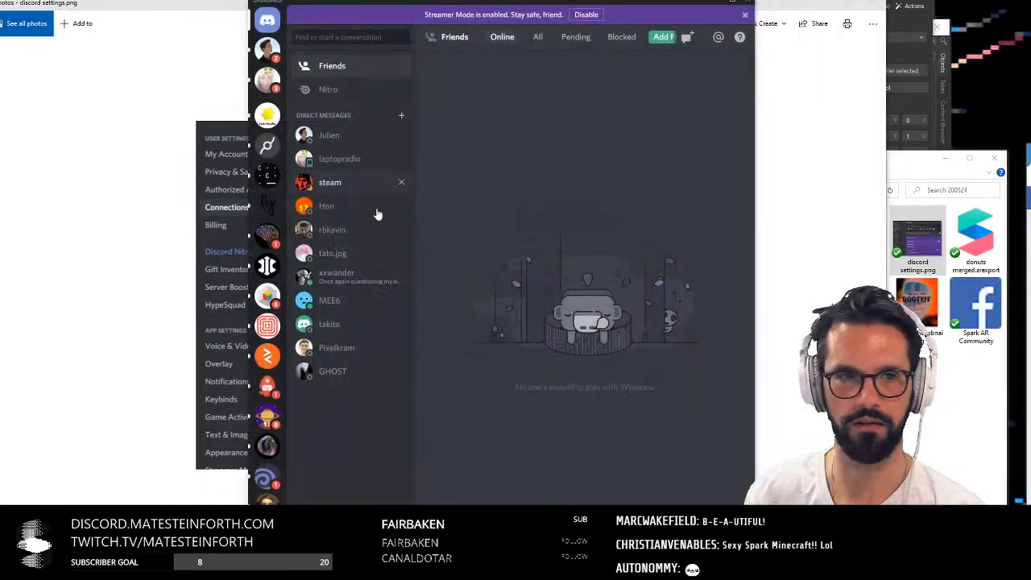
{"action": "key", "text": "alt+Tab"}
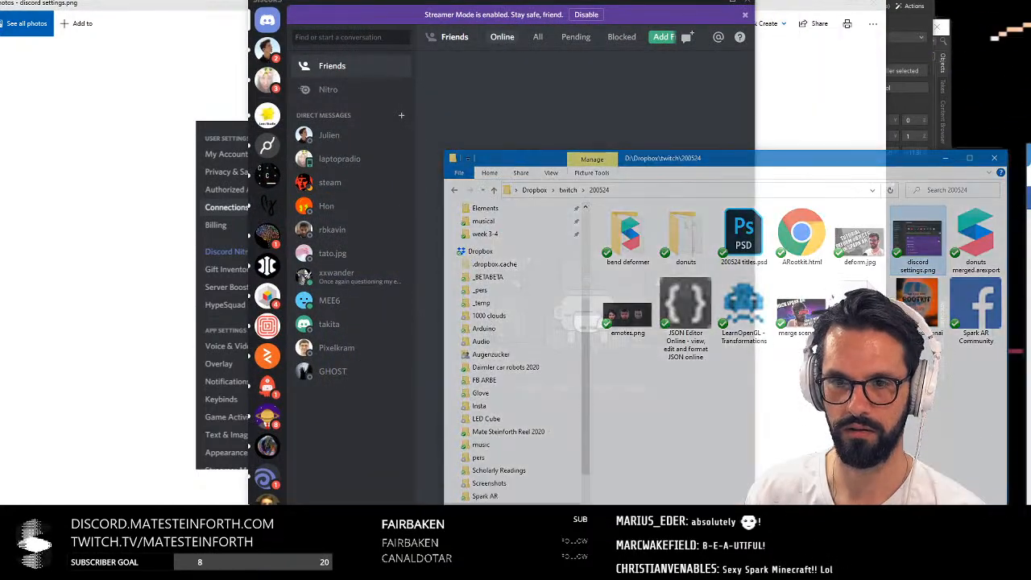
{"action": "key", "text": "alt+Tab"}
{"action": "key", "text": "alt+Tab"}
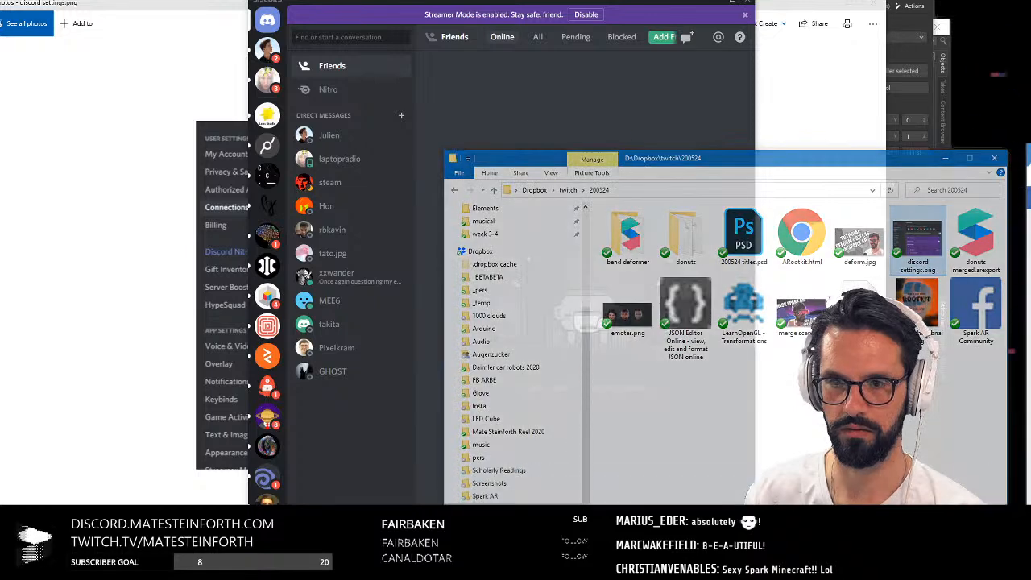
{"action": "left_click_drag", "start_coordinate": [346, 9], "coordinate": [296, 1]}
{"action": "left_click_drag", "start_coordinate": [705, 561], "coordinate": [715, 443]}
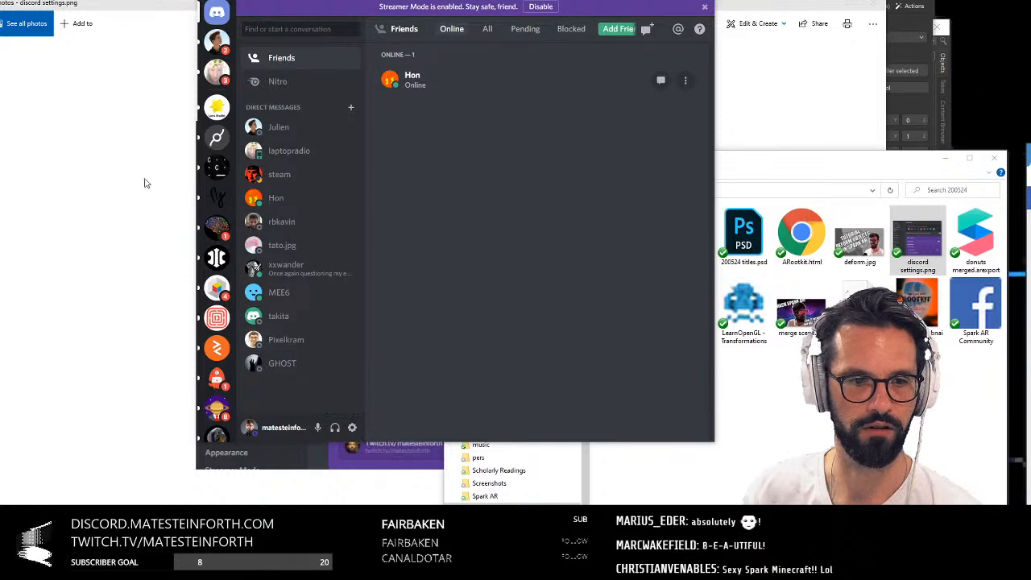
Review the Twitch entry in the Connections screenshot, close the image and move the Discord window off the shared screen
{"action": "left_click", "coordinate": [123, 10]}
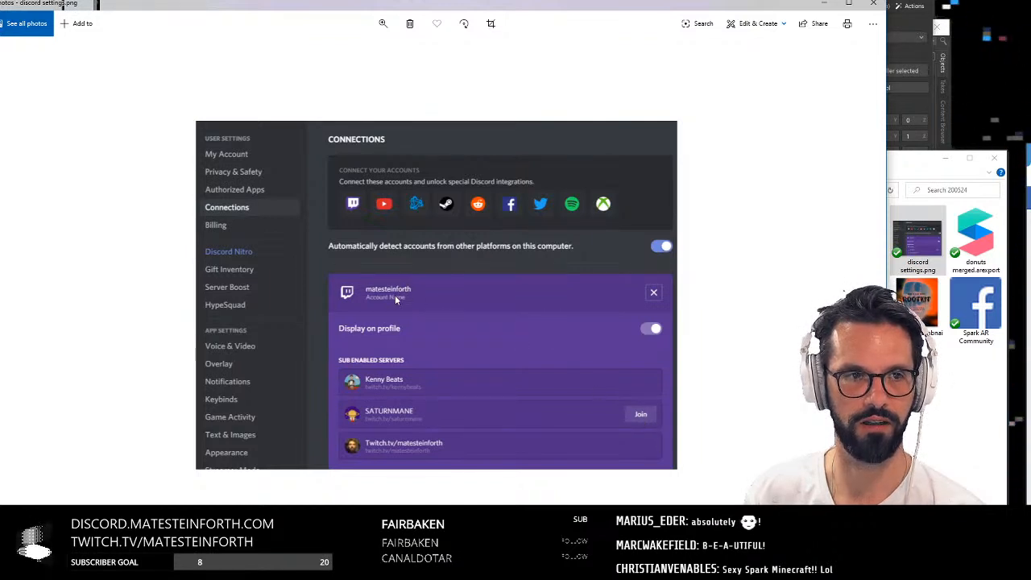
{"action": "left_click", "coordinate": [871, 6]}
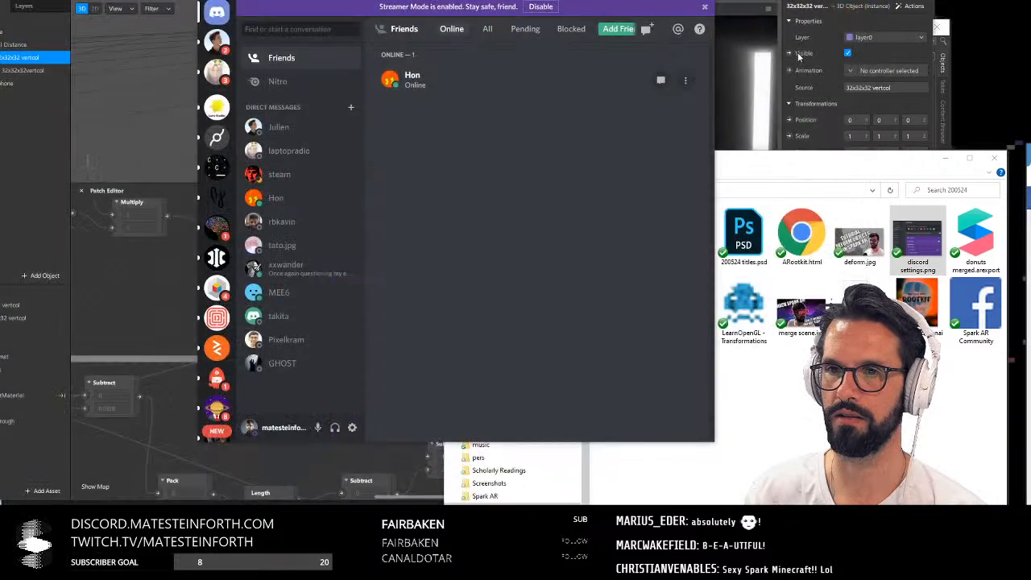
{"action": "left_click_drag", "start_coordinate": [392, 1], "coordinate": [1030, 122]}
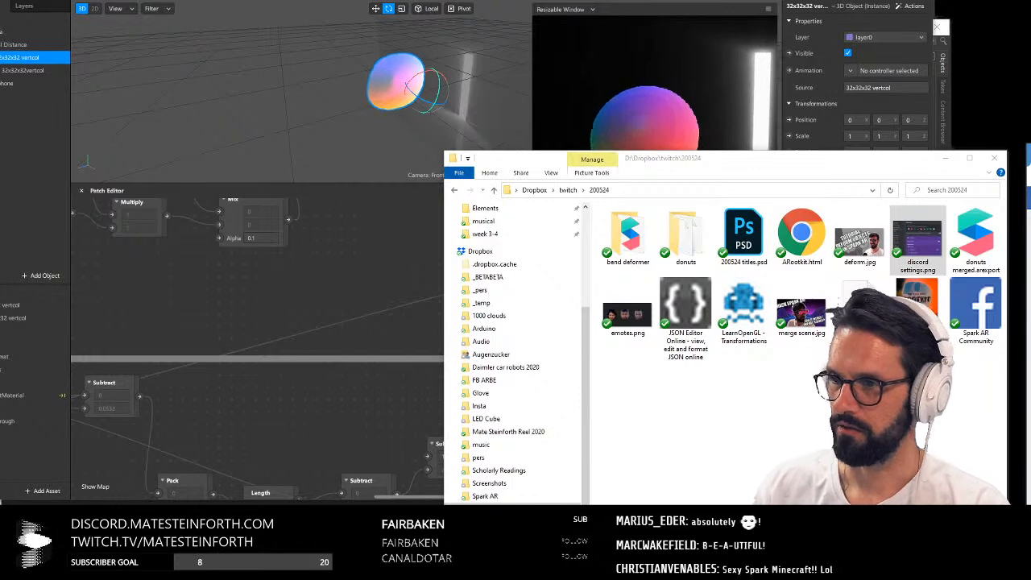
{"action": "left_click", "coordinate": [862, 418]}
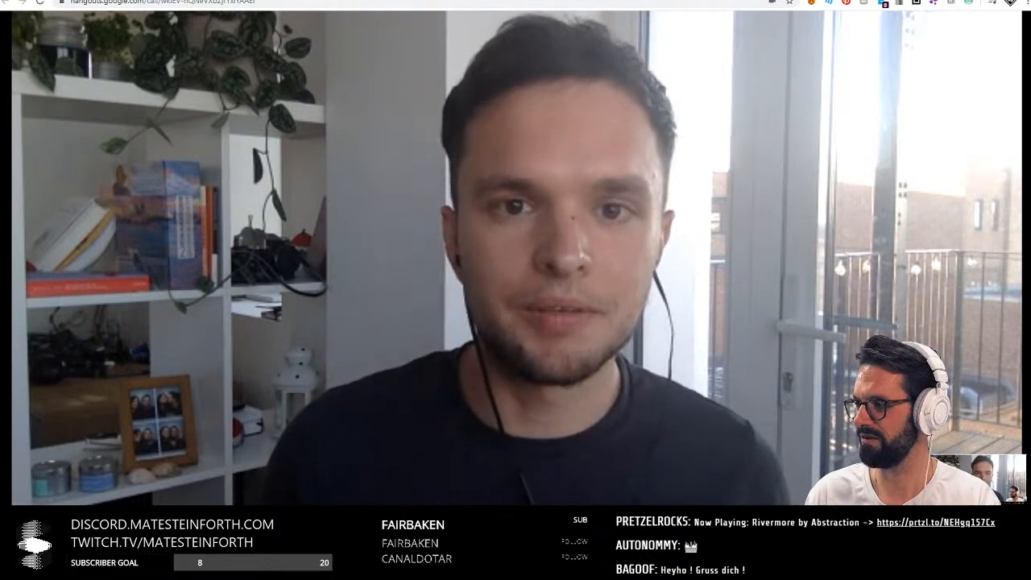
{"action": "mouse_move", "coordinate": [190, 416]}
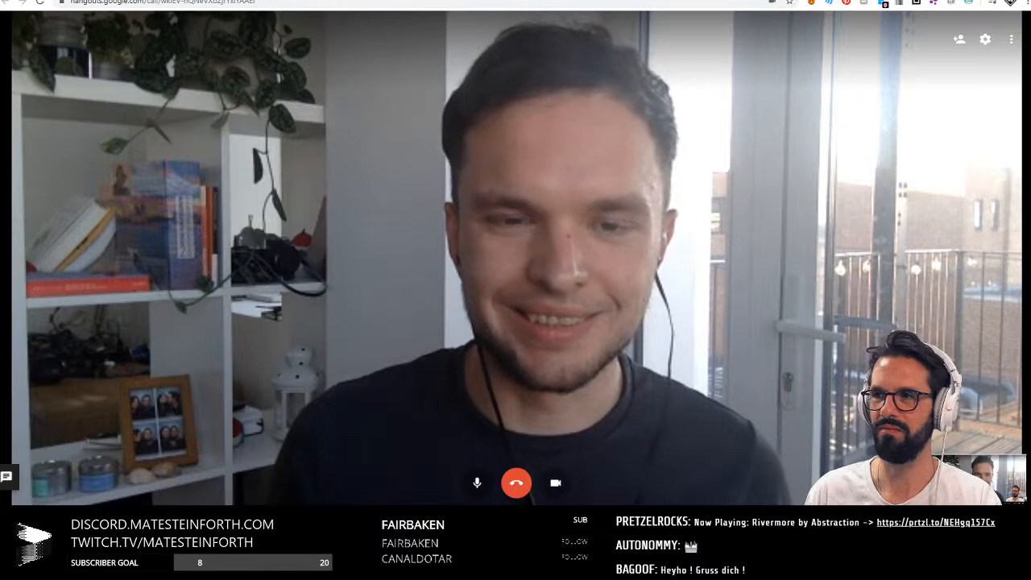
{"action": "left_click", "coordinate": [997, 0]}
{"action": "left_click", "coordinate": [916, 30]}
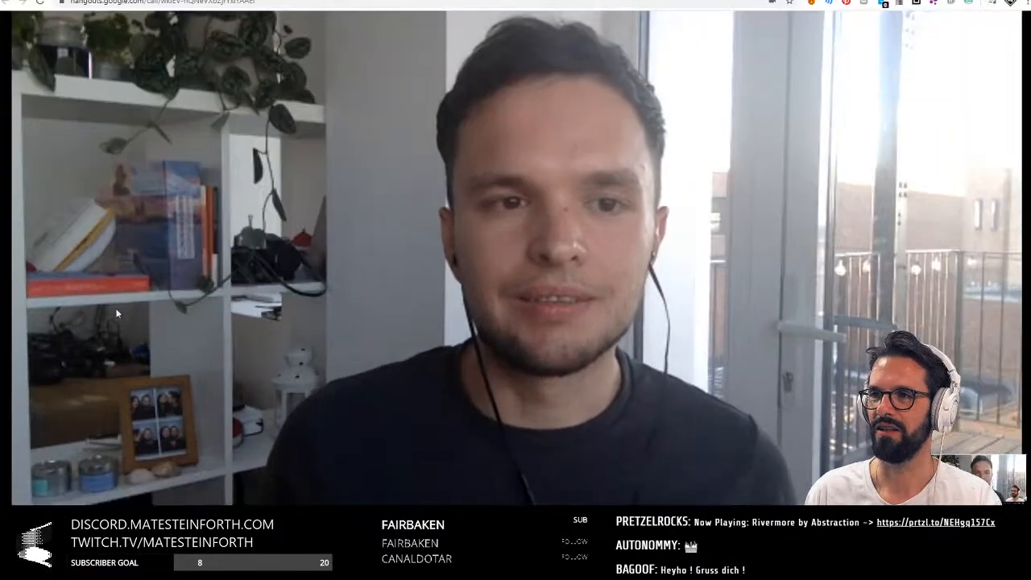
{"action": "mouse_move", "coordinate": [117, 314]}
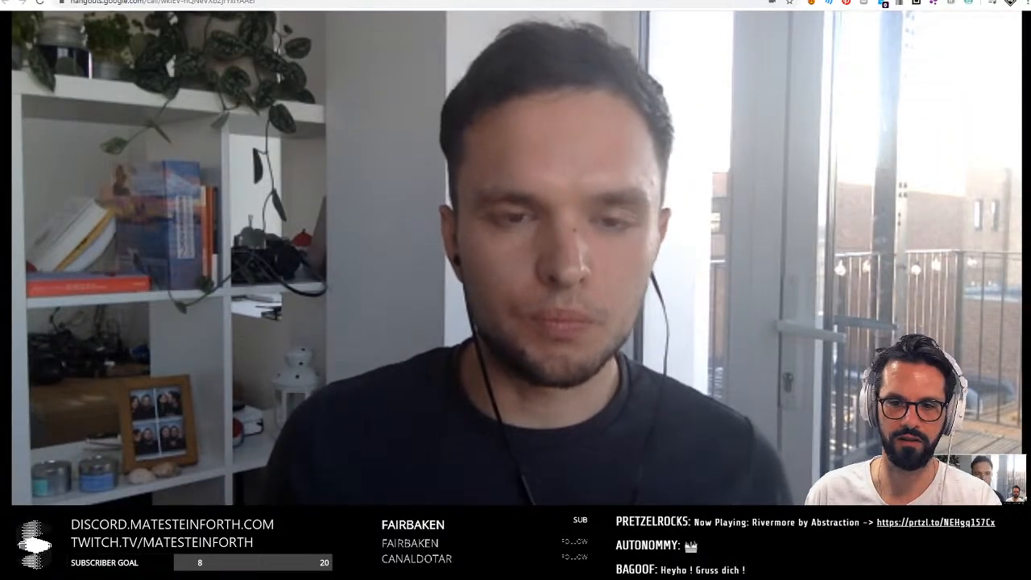
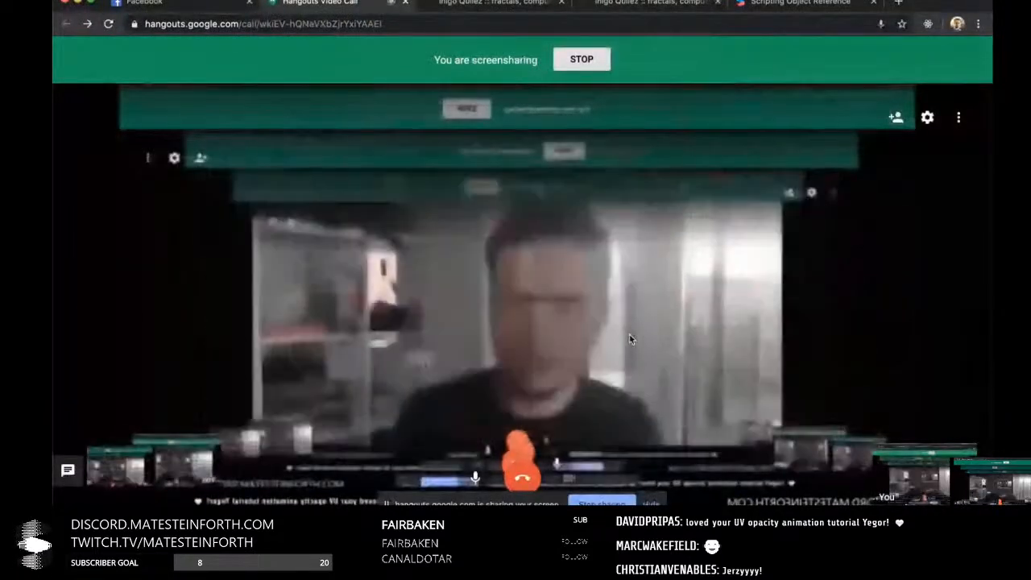
Switch to Spark AR Studio, create a new blank project and widen its window across the shared screen
{"action": "left_click", "coordinate": [233, 527]}
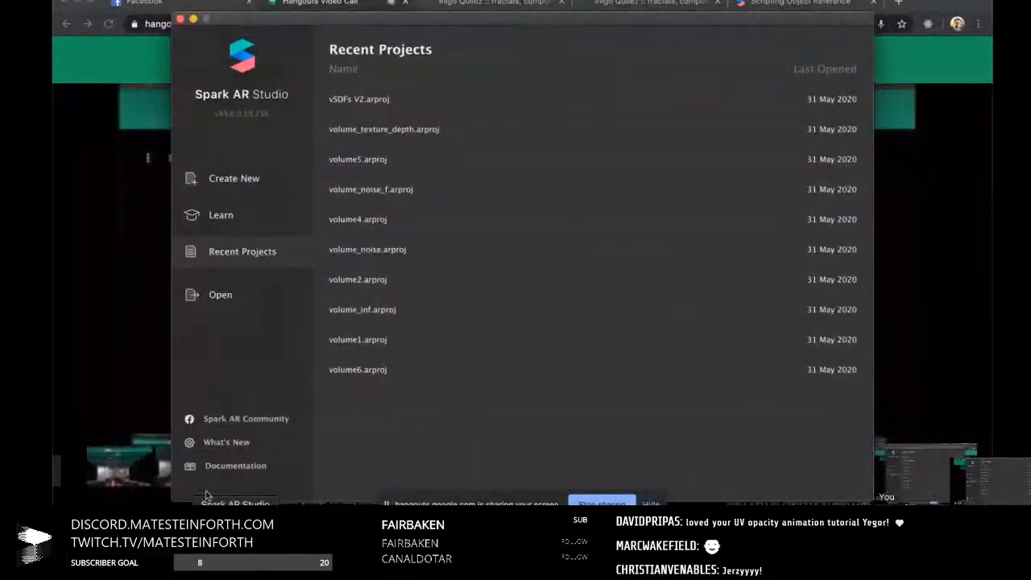
{"action": "left_click", "coordinate": [218, 177]}
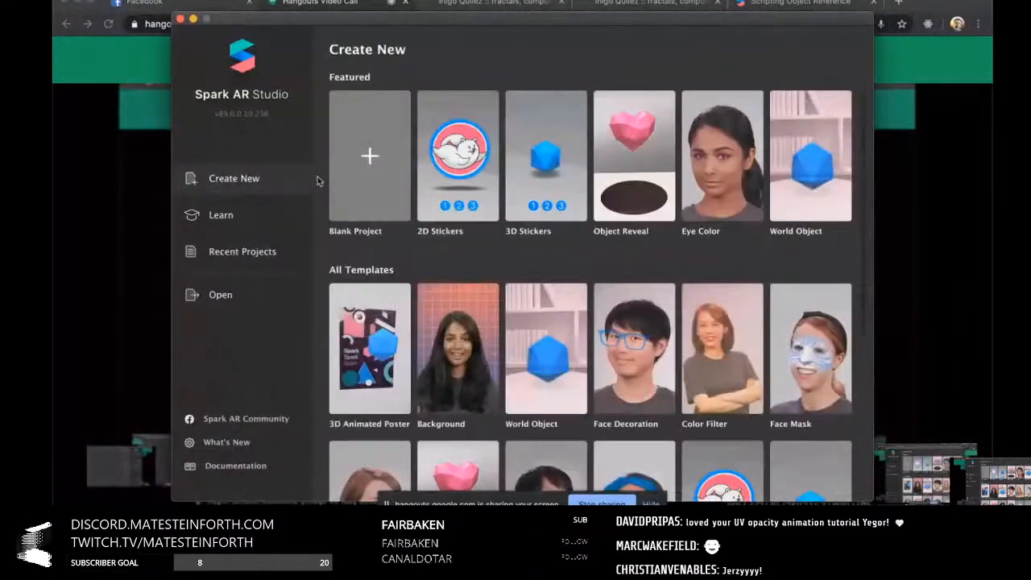
{"action": "left_click", "coordinate": [363, 155]}
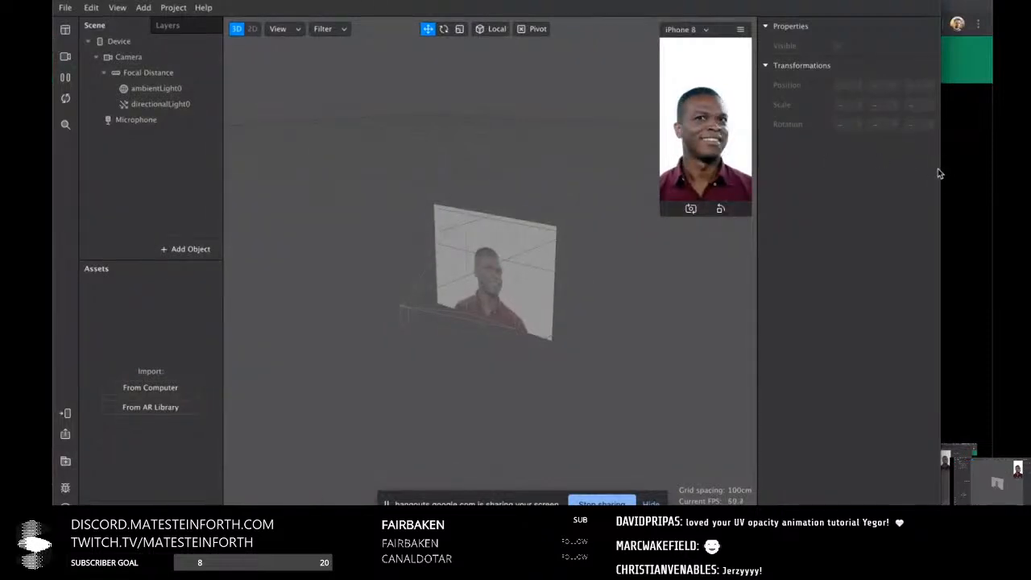
{"action": "left_click_drag", "start_coordinate": [940, 170], "coordinate": [993, 170]}
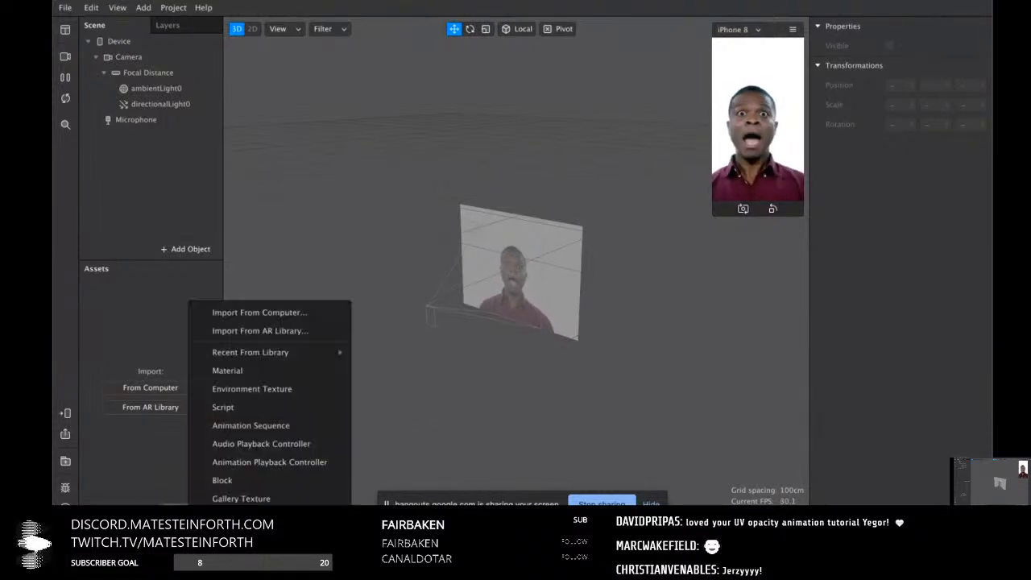
{"action": "left_click", "coordinate": [190, 504]}
{"action": "left_click", "coordinate": [137, 303]}
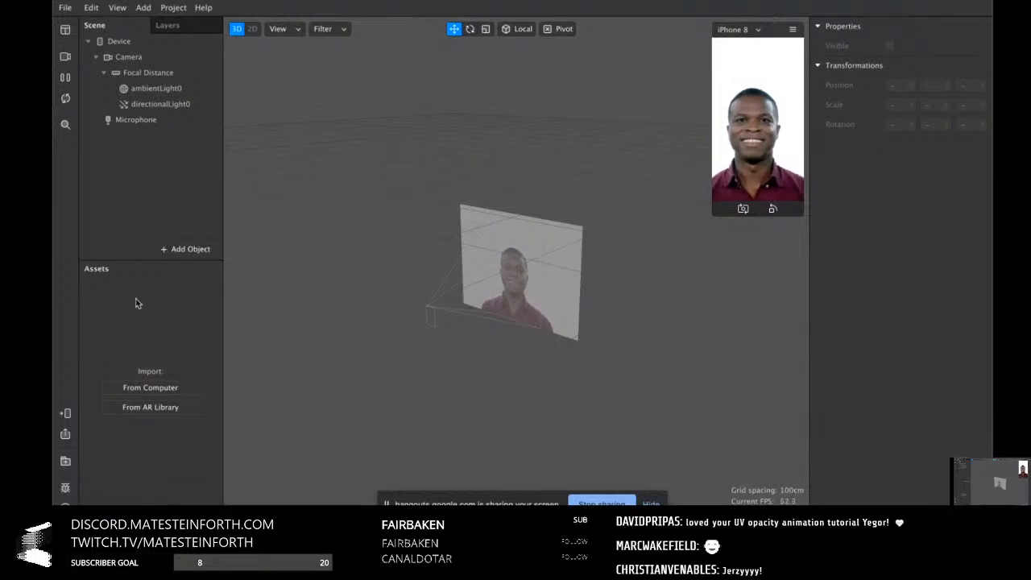
{"action": "left_click", "coordinate": [177, 250]}
{"action": "left_click", "coordinate": [150, 196]}
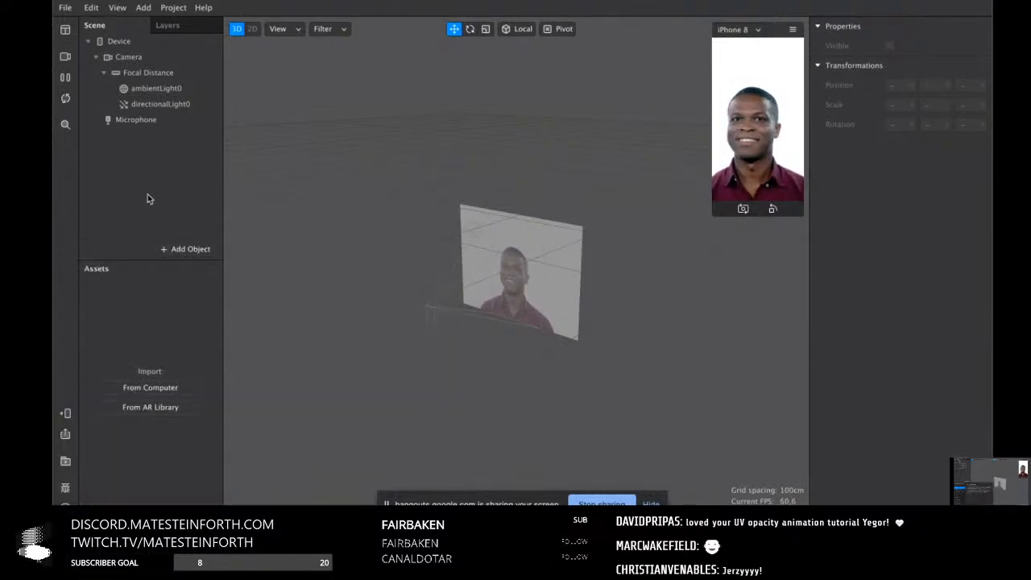
Add a plane under Focal Distance and assign a new material to it
{"action": "right_click", "coordinate": [146, 77]}
{"action": "mouse_move", "coordinate": [238, 87]}
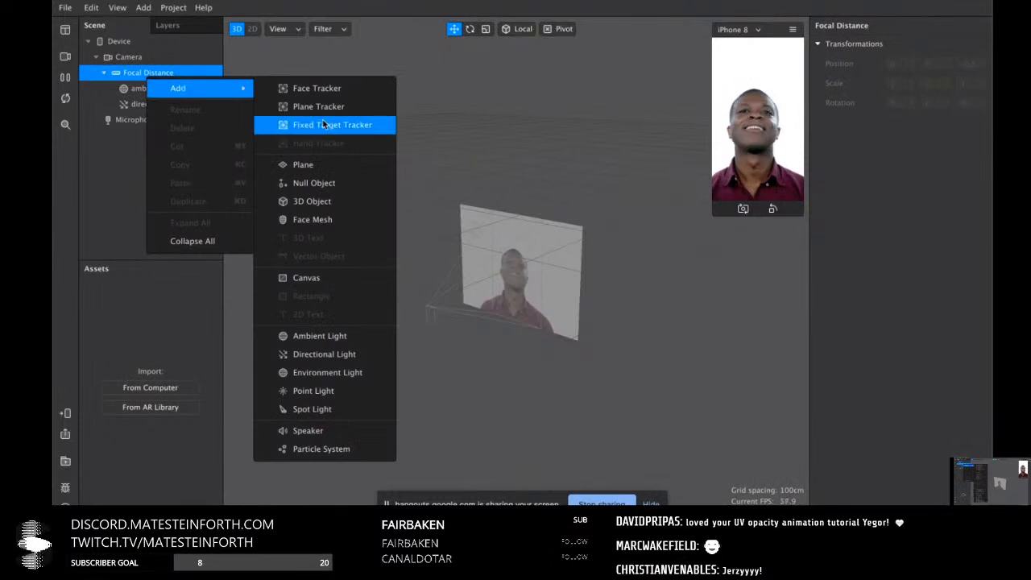
{"action": "left_click", "coordinate": [318, 168]}
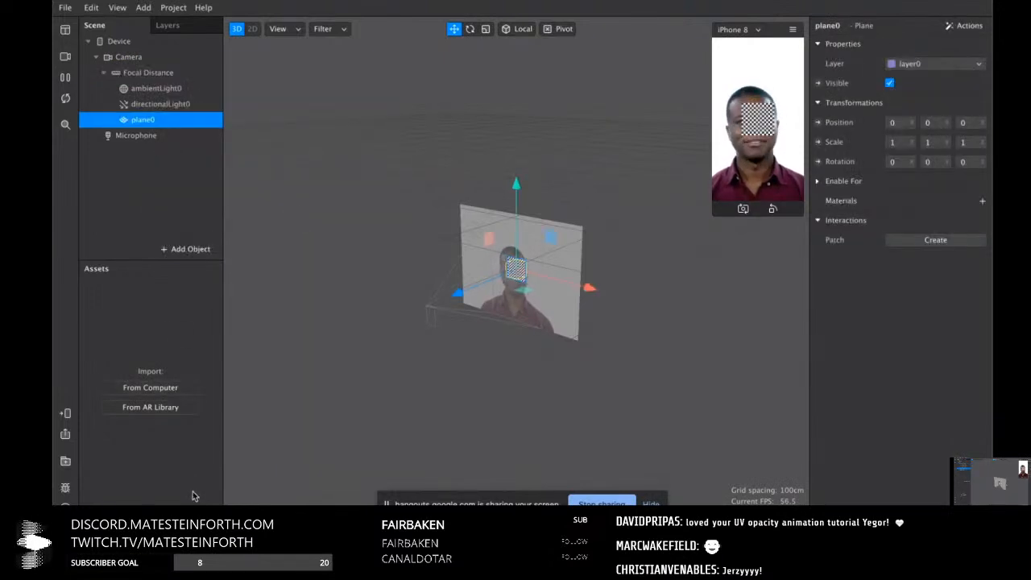
{"action": "left_click", "coordinate": [982, 201]}
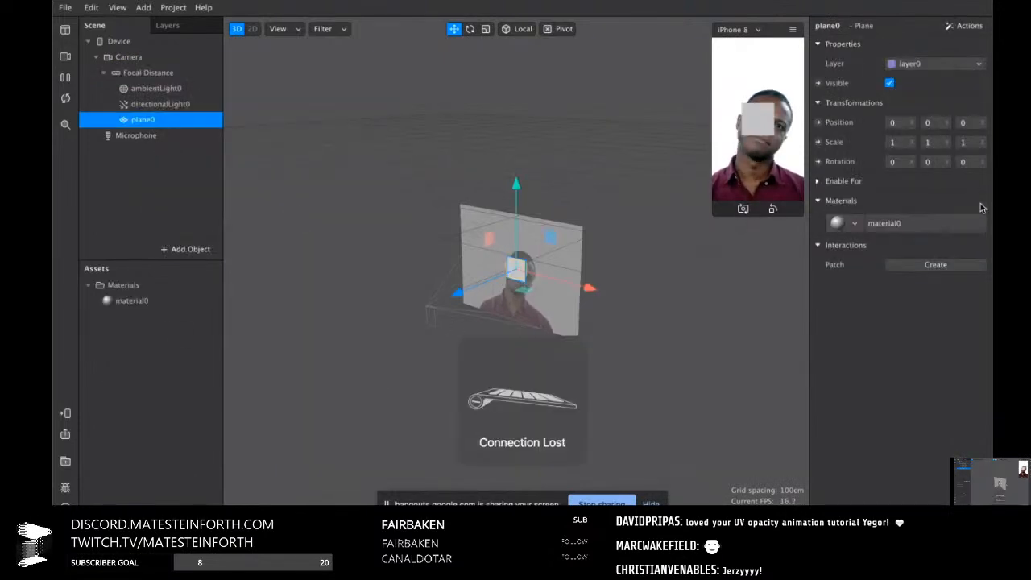
{"action": "left_click", "coordinate": [915, 225]}
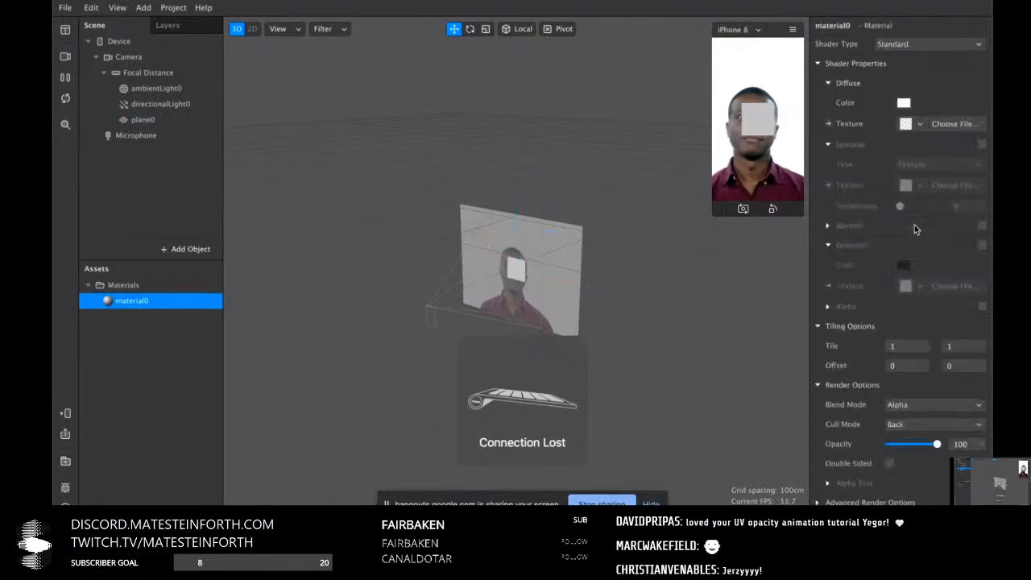
Set the plane material's shader type to Flat and create a patch for its diffuse texture
{"action": "left_click", "coordinate": [913, 45]}
{"action": "left_click", "coordinate": [907, 47]}
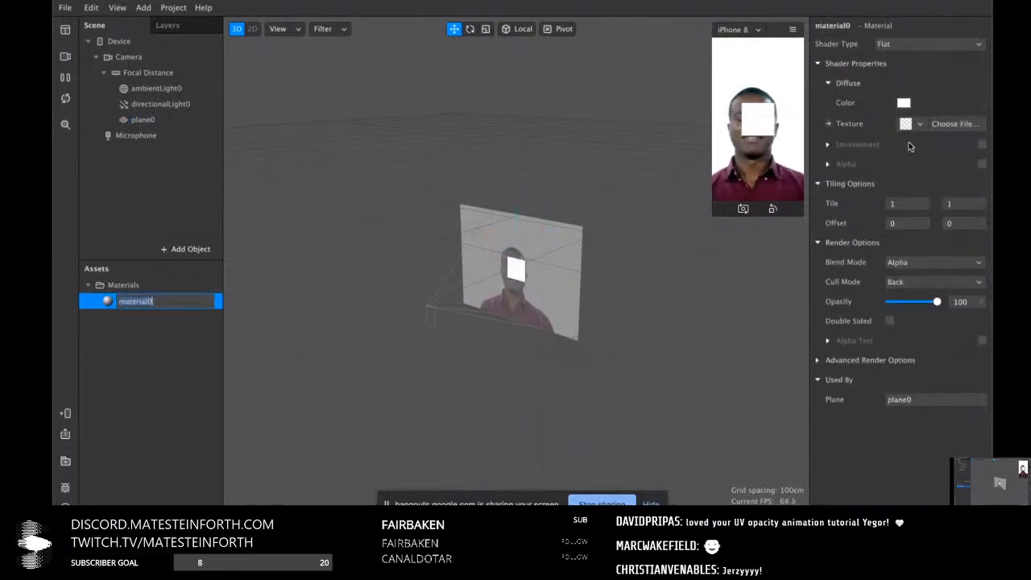
{"action": "left_click", "coordinate": [826, 125]}
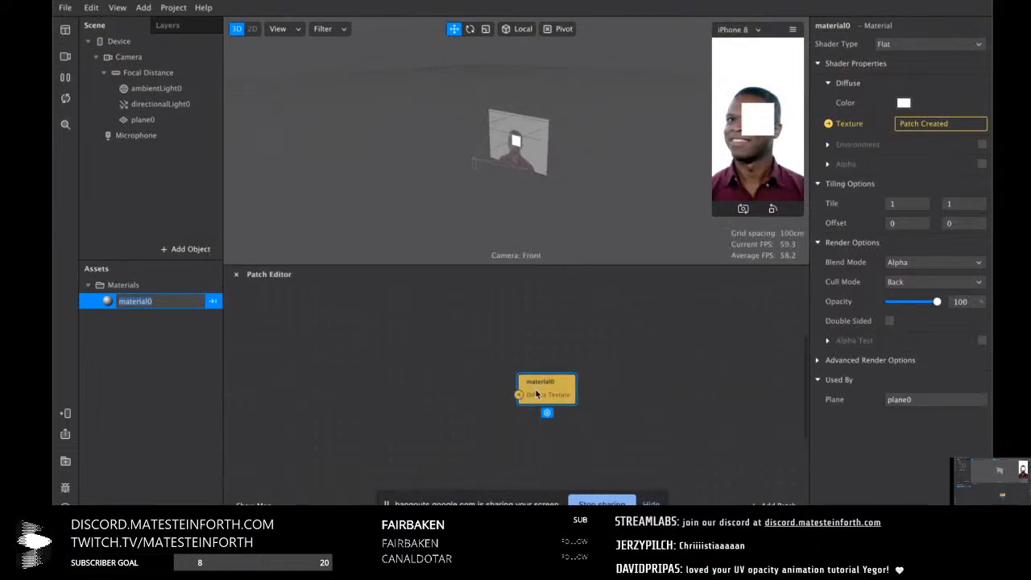
{"action": "left_click", "coordinate": [417, 390]}
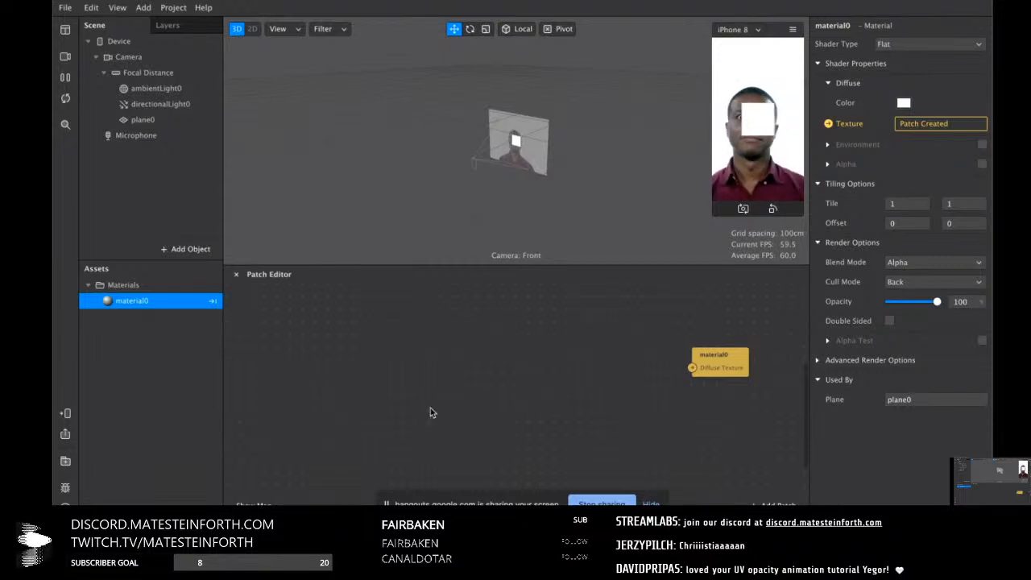
Add a Vertex Attribute patch set to Texture Coordinates, placed well ahead of the material patch
{"action": "right_click", "coordinate": [311, 397]}
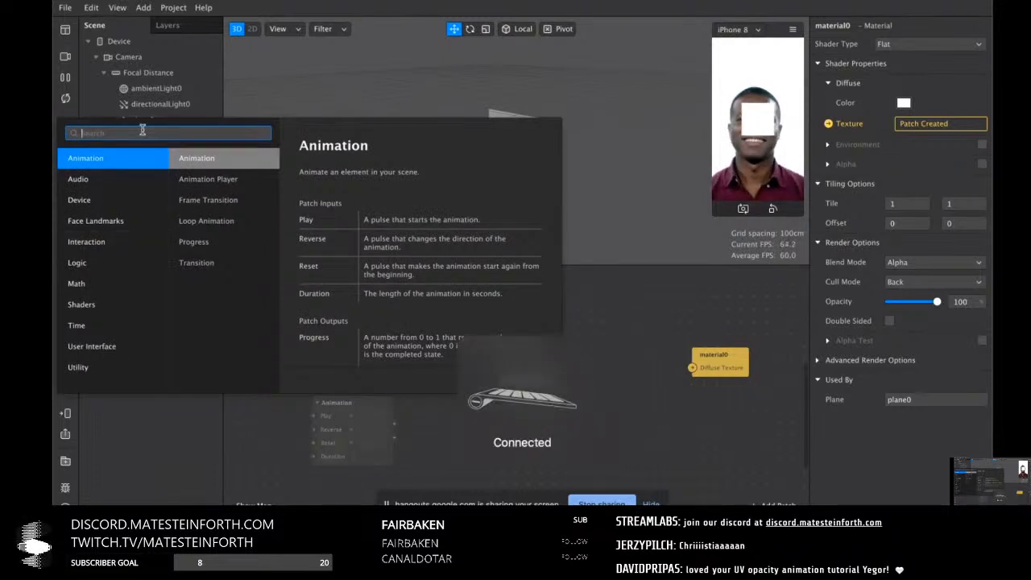
{"action": "type", "text": "муке"}
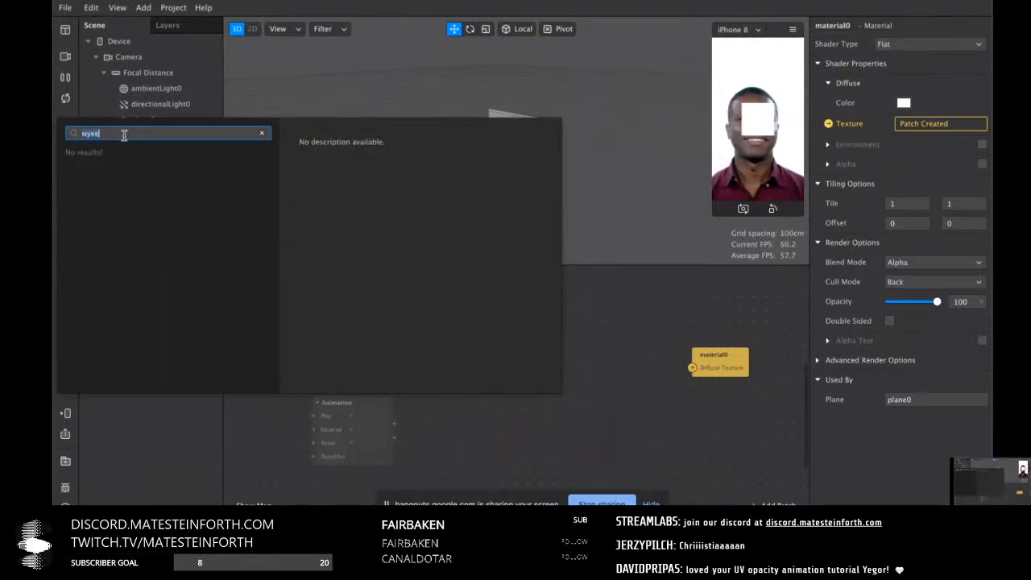
{"action": "key", "text": "BackSpace"}
{"action": "type", "text": "verte"}
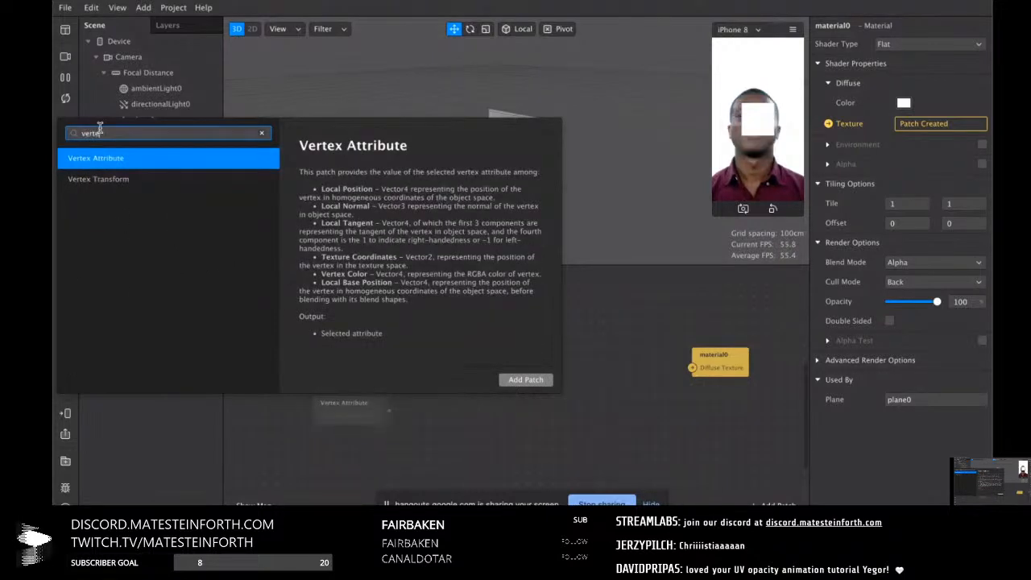
{"action": "double_click", "coordinate": [105, 159]}
{"action": "left_click_drag", "start_coordinate": [372, 411], "coordinate": [355, 369]}
{"action": "left_click", "coordinate": [355, 369]}
{"action": "left_click", "coordinate": [362, 411]}
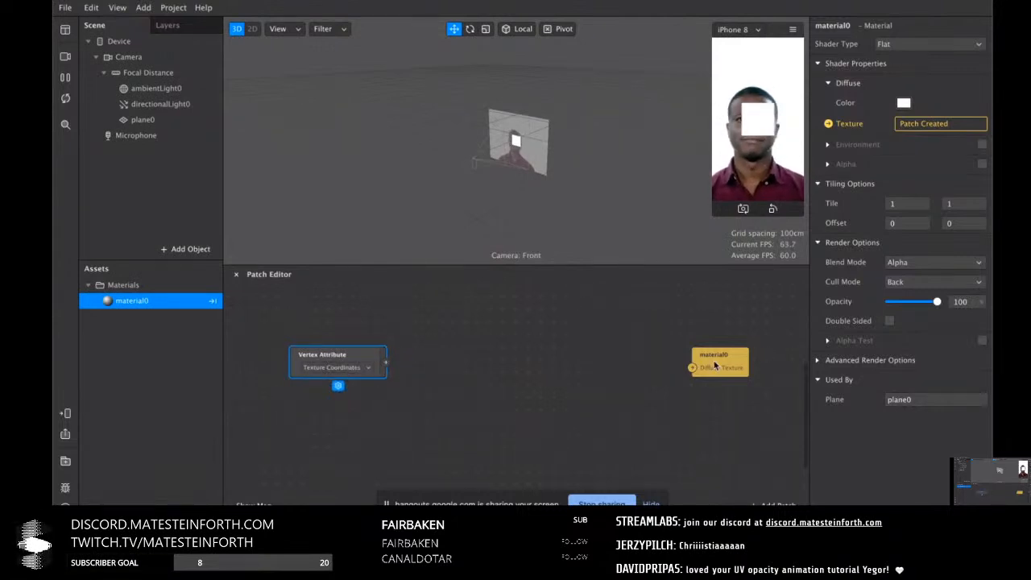
{"action": "mouse_move", "coordinate": [743, 359]}
{"action": "left_mouse_down"}
{"action": "mouse_move", "coordinate": [764, 355]}
{"action": "mouse_move", "coordinate": [742, 353]}
{"action": "left_mouse_up"}
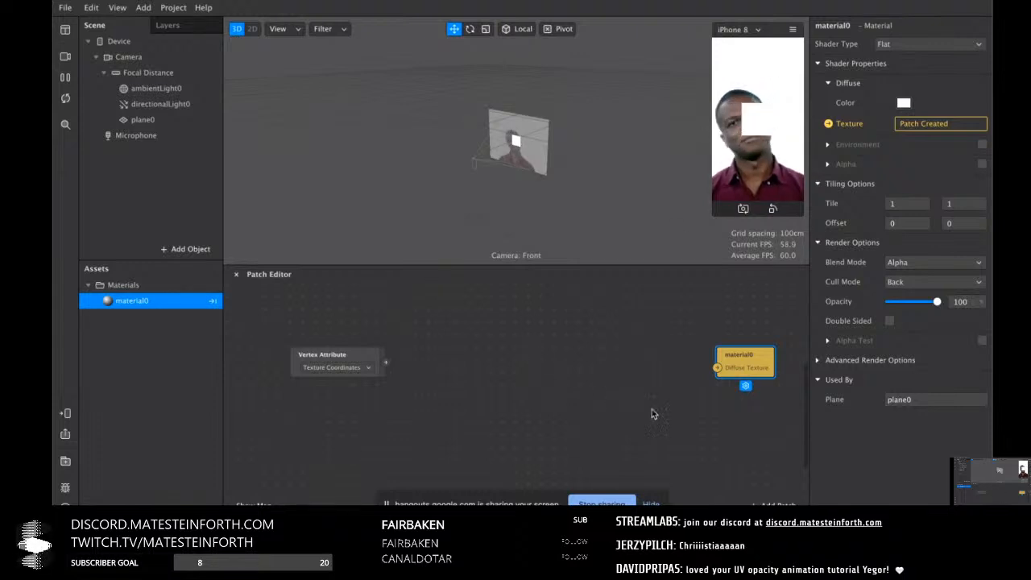
Add a Swizzle patch and a Distance patch between the Vertex Attribute and material patches
{"action": "double_click", "coordinate": [431, 385]}
{"action": "type", "text": "swi"}
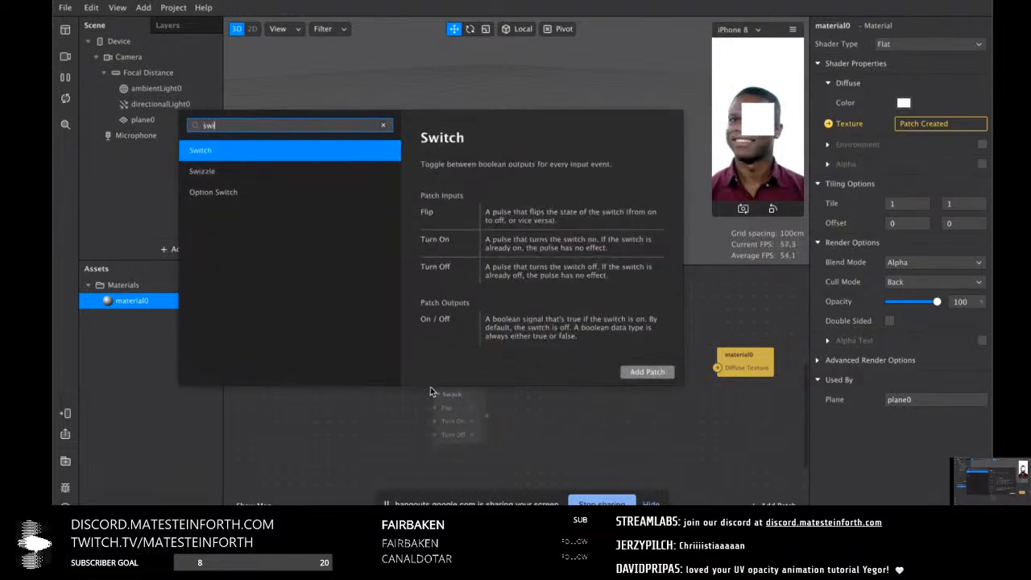
{"action": "double_click", "coordinate": [237, 171]}
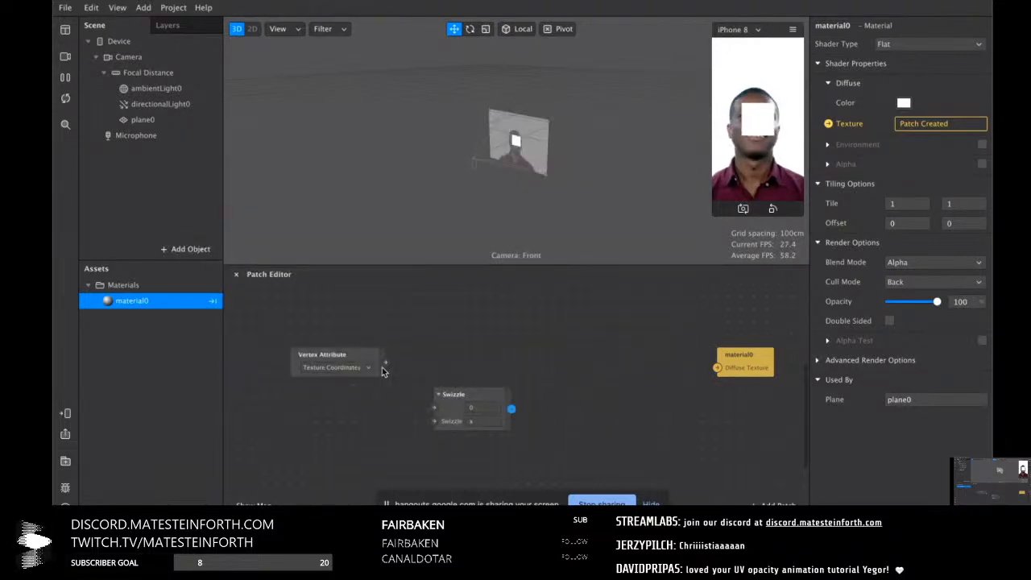
{"action": "double_click", "coordinate": [479, 339]}
{"action": "type", "text": "dis"}
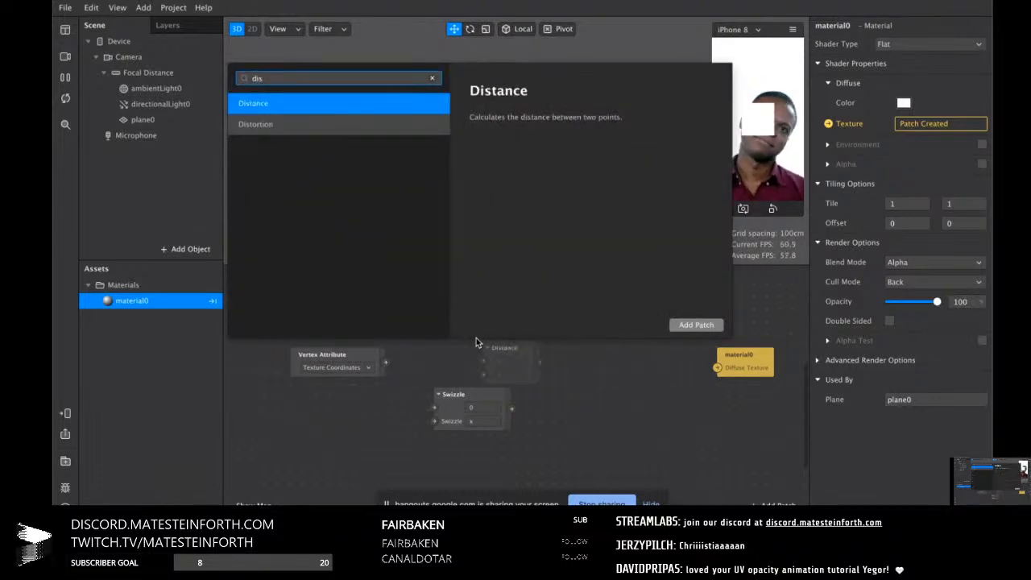
{"action": "key", "text": "Return"}
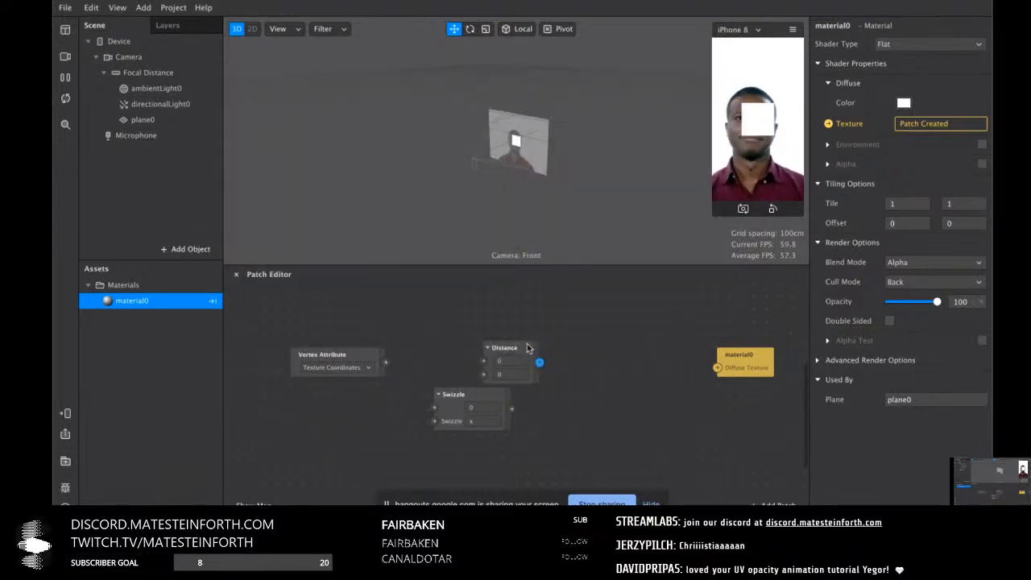
Feed Vertex Attribute into Swizzle, set the swizzle to xy, and connect its output to Distance's first input
{"action": "left_click_drag", "start_coordinate": [385, 362], "coordinate": [435, 408]}
{"action": "left_click_drag", "start_coordinate": [499, 421], "coordinate": [456, 406]}
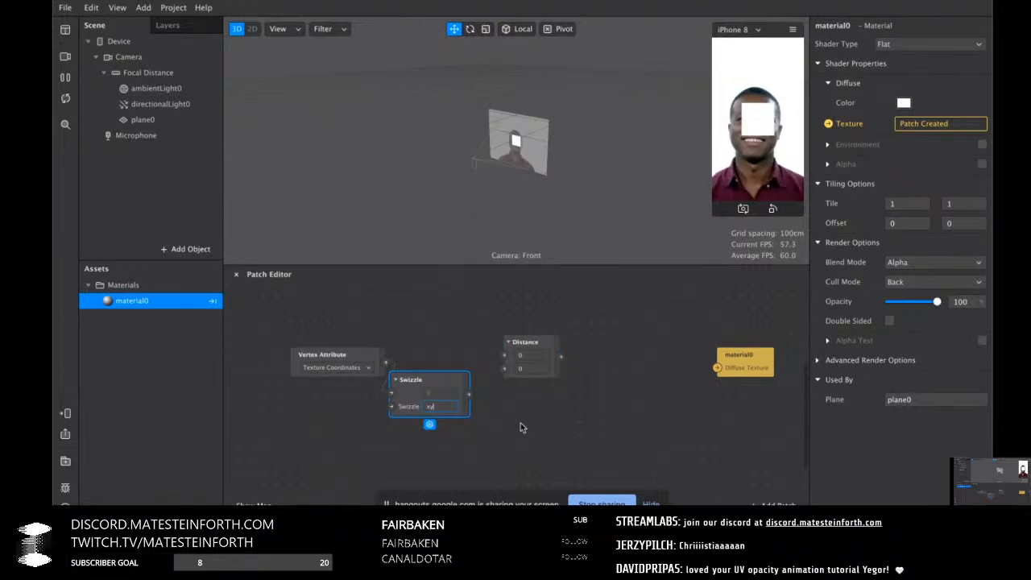
{"action": "left_click", "coordinate": [480, 403]}
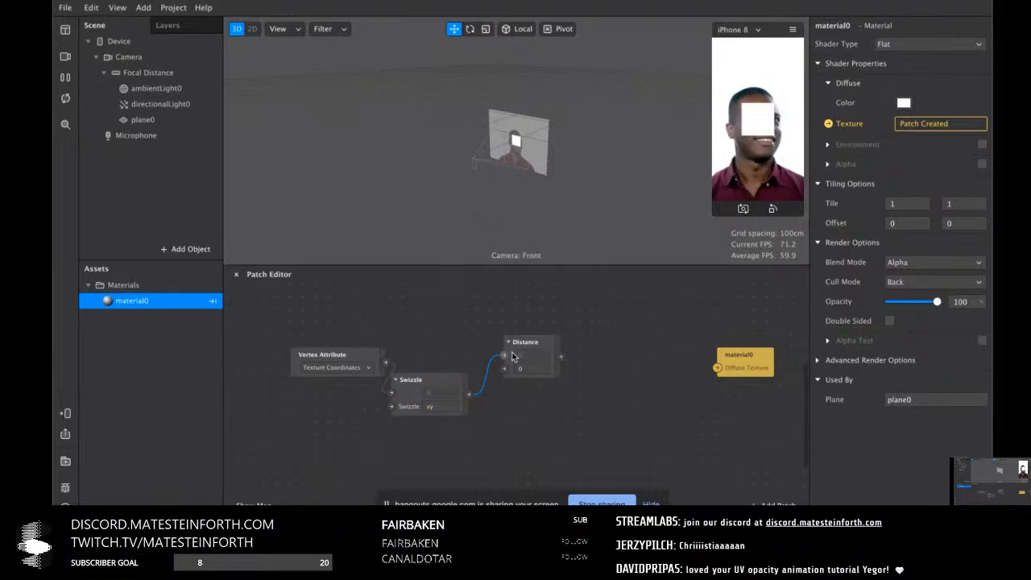
{"action": "left_click_drag", "start_coordinate": [533, 349], "coordinate": [544, 374]}
Add a Mix patch and connect the Distance output to its Alpha input
{"action": "double_click", "coordinate": [649, 371]}
{"action": "type", "text": "mix"}
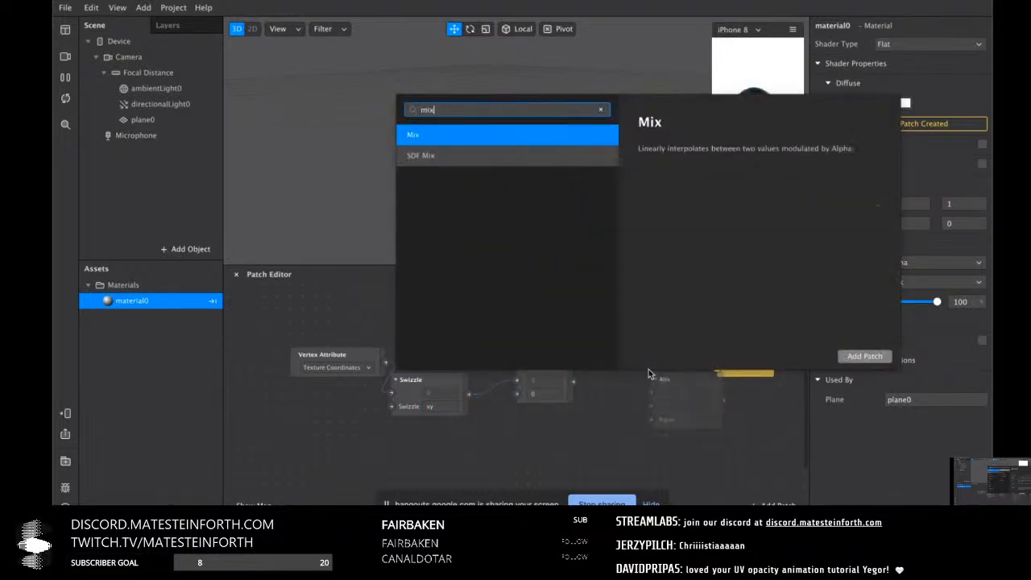
{"action": "key", "text": "Return"}
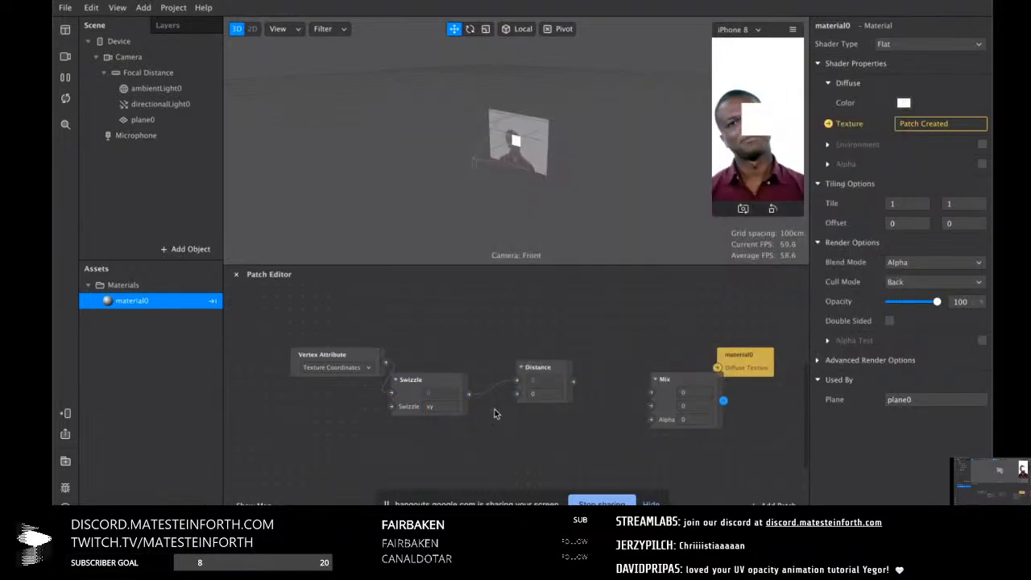
{"action": "left_click_drag", "start_coordinate": [663, 425], "coordinate": [653, 419]}
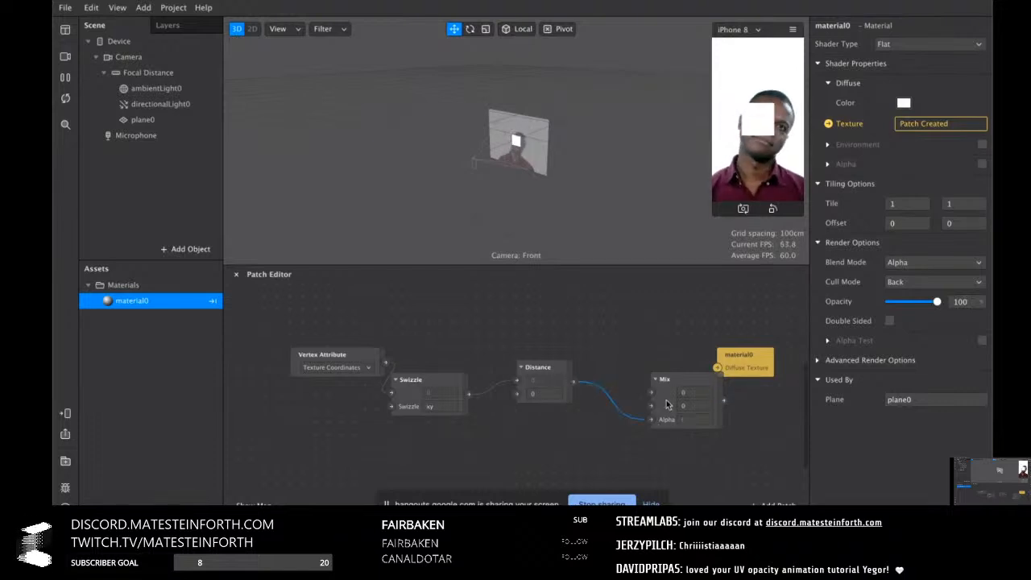
Add a Fragment Stage patch and wire it between the Vertex Attribute and Swizzle patches
{"action": "left_click_drag", "start_coordinate": [322, 355], "coordinate": [247, 355]}
{"action": "double_click", "coordinate": [386, 329]}
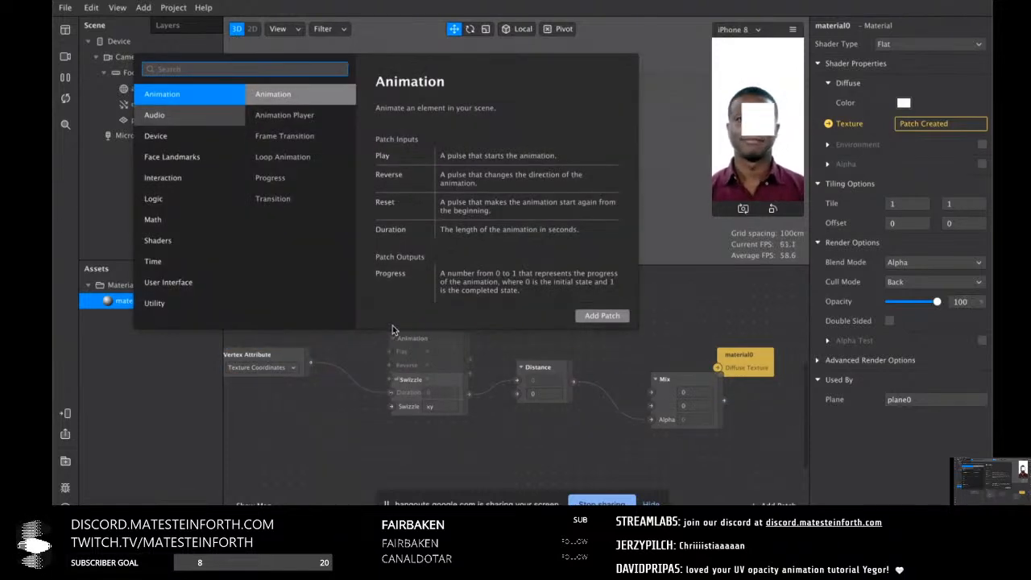
{"action": "type", "text": "fragment"}
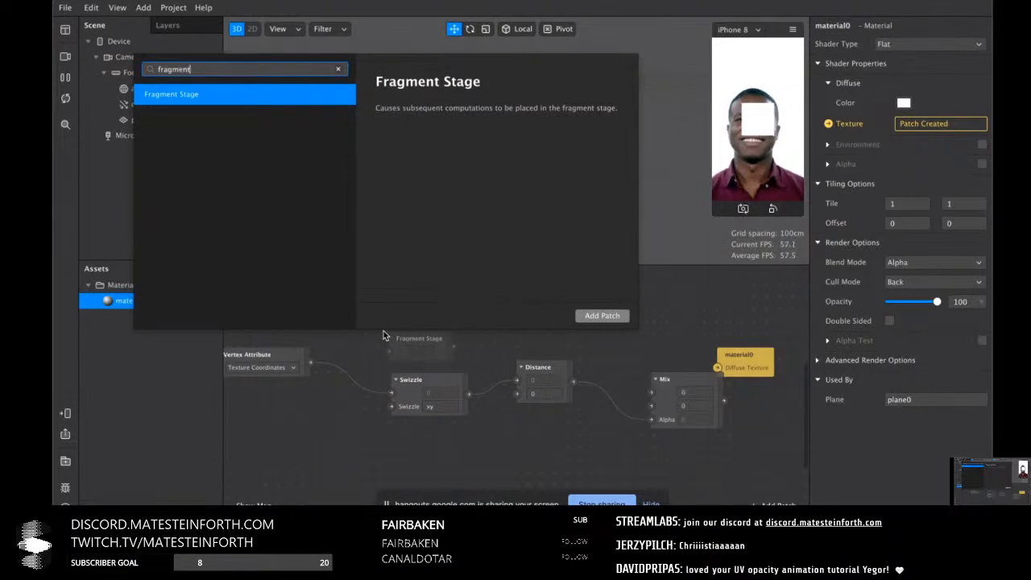
{"action": "key", "text": "Return"}
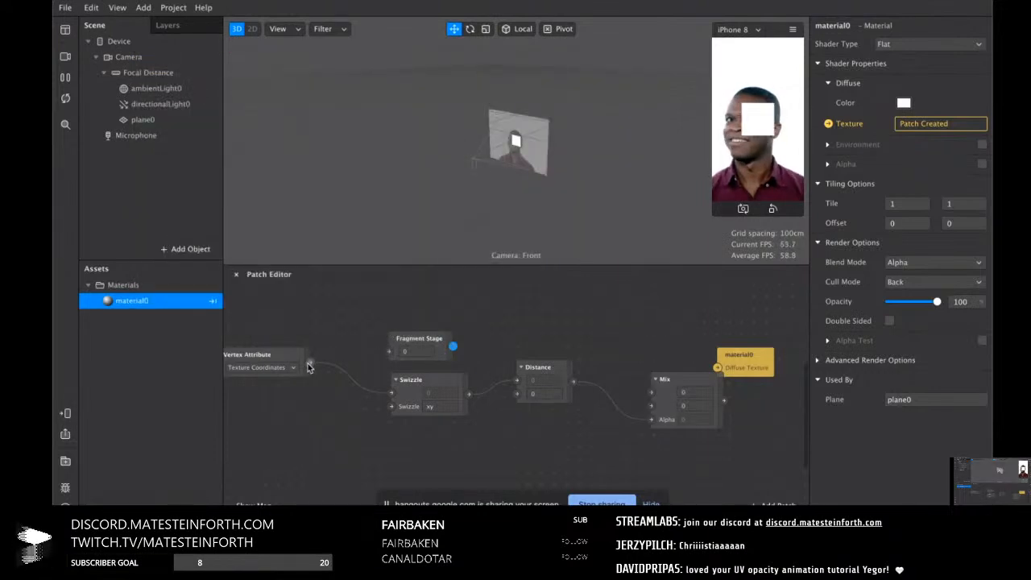
{"action": "left_click_drag", "start_coordinate": [391, 355], "coordinate": [361, 330]}
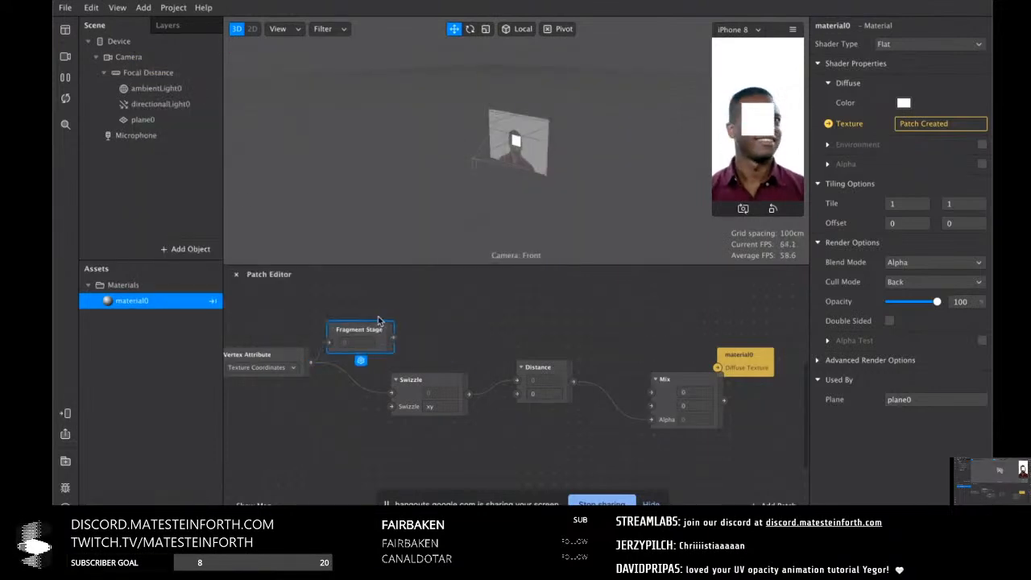
{"action": "left_click", "coordinate": [159, 120]}
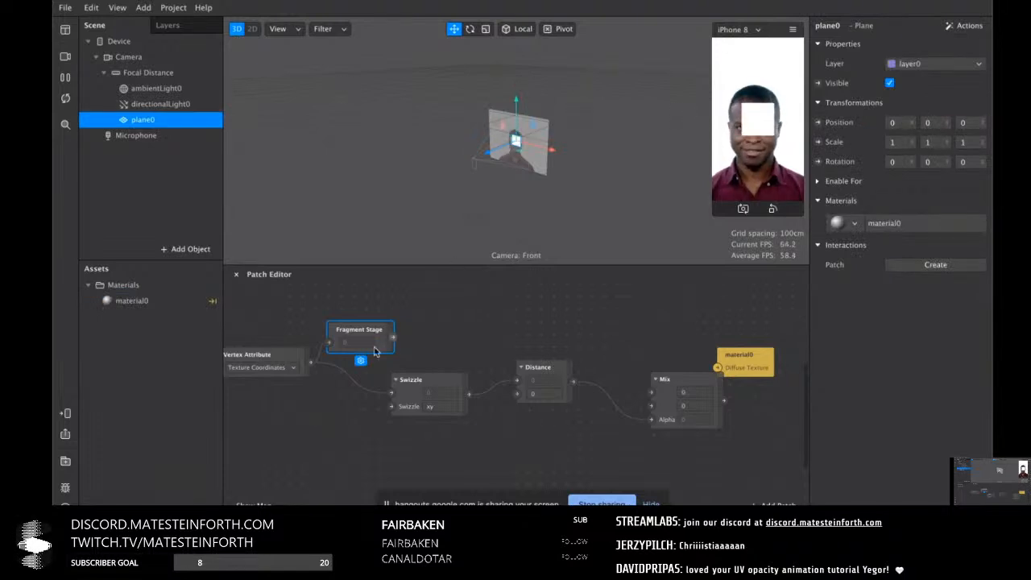
{"action": "left_click_drag", "start_coordinate": [392, 337], "coordinate": [389, 403]}
Connect the Mix output to the material's Diffuse Texture input and change the Mix type to Color
{"action": "left_click_drag", "start_coordinate": [662, 380], "coordinate": [615, 382]}
{"action": "left_click_drag", "start_coordinate": [678, 401], "coordinate": [717, 370]}
{"action": "left_click", "coordinate": [663, 388]}
{"action": "left_click", "coordinate": [636, 439]}
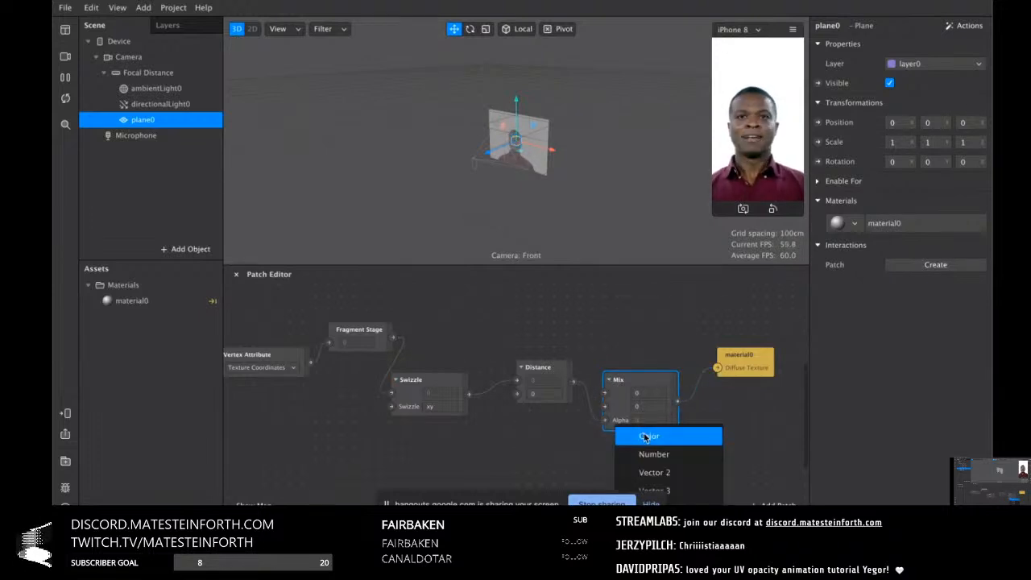
{"action": "left_click", "coordinate": [636, 435]}
Set the Mix patch's second colour to white at 100% opacity
{"action": "left_click", "coordinate": [637, 405]}
{"action": "left_click_drag", "start_coordinate": [143, 390], "coordinate": [95, 394]}
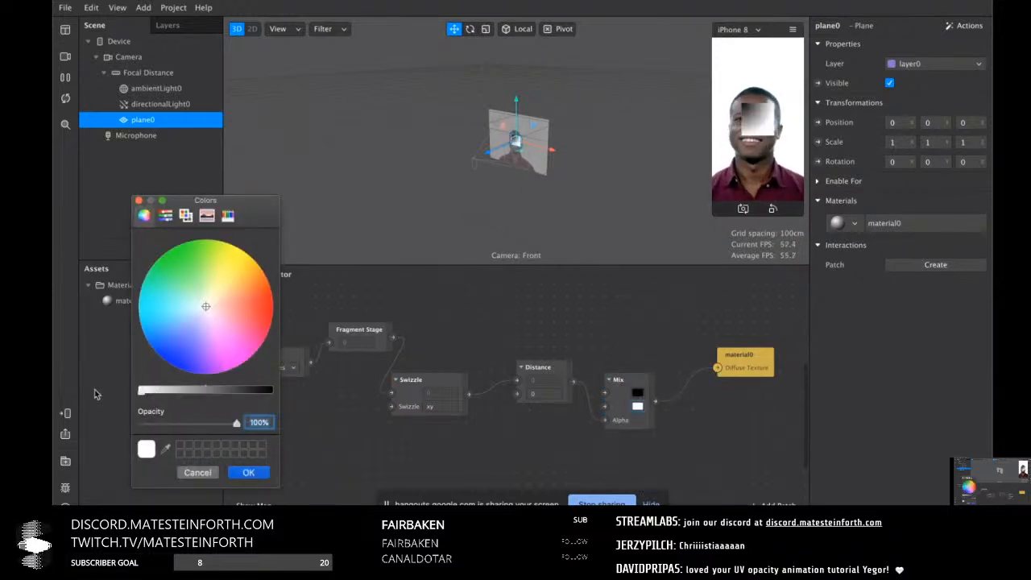
{"action": "left_click", "coordinate": [248, 473]}
Add a Step patch and wire it between the Distance output and Mix's Alpha input
{"action": "double_click", "coordinate": [523, 449]}
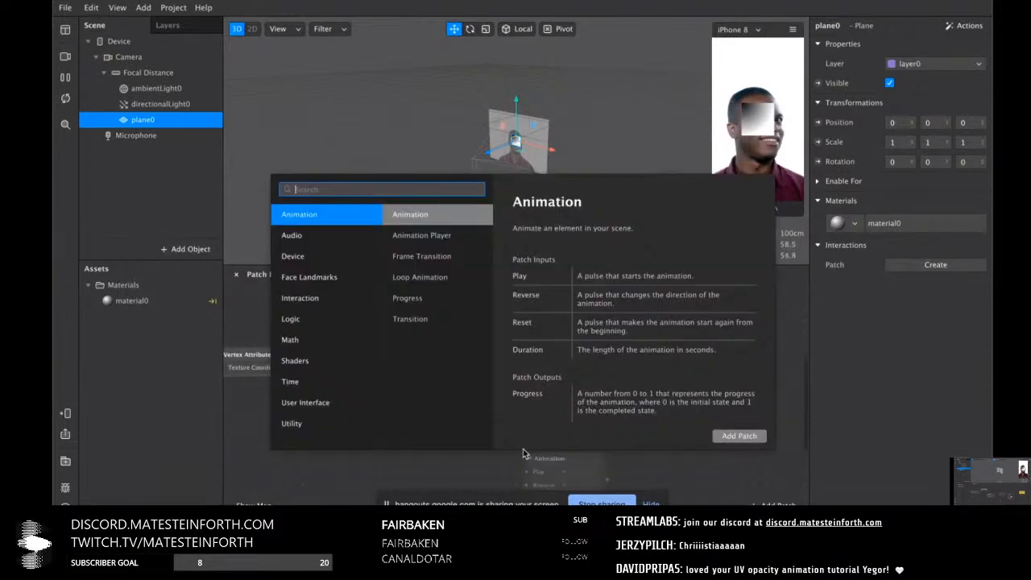
{"action": "type", "text": "step"}
{"action": "key", "text": "Return"}
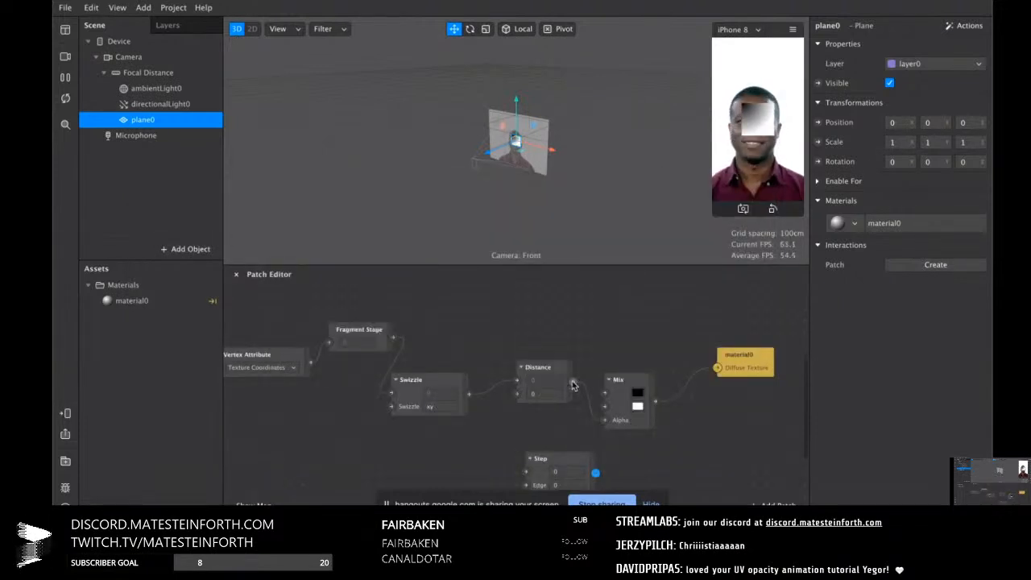
{"action": "left_click_drag", "start_coordinate": [541, 463], "coordinate": [577, 439]}
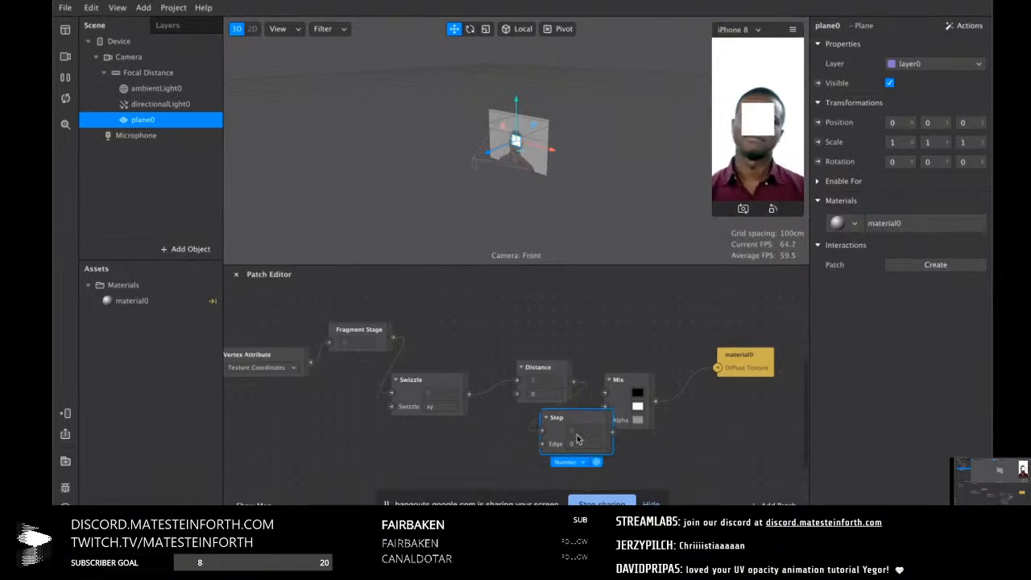
Add a Subtract patch below the Swizzle and Distance patches
{"action": "double_click", "coordinate": [454, 449]}
{"action": "type", "text": "sub"}
{"action": "key", "text": "Return"}
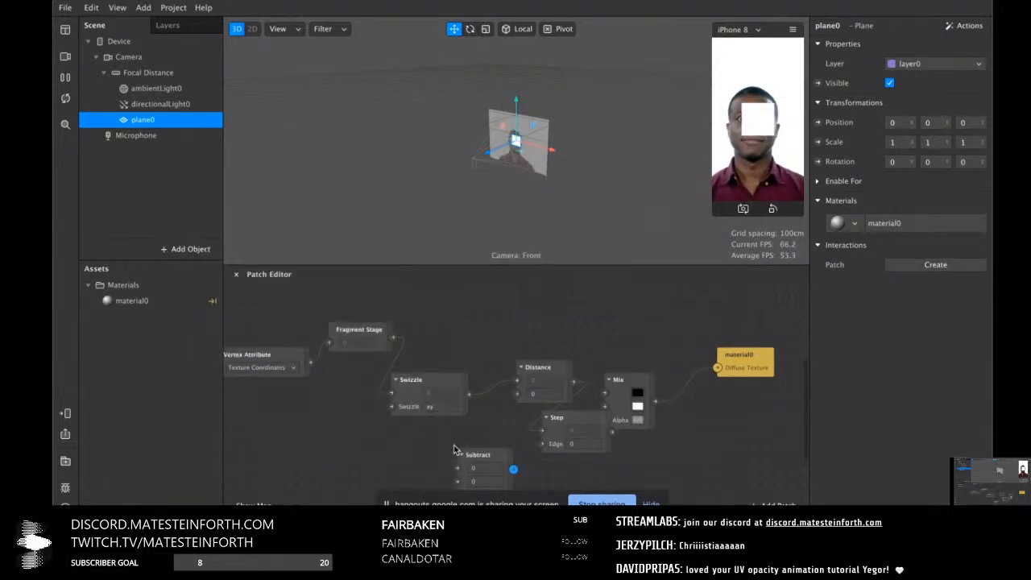
Rearrange the patches so Step sits in line between Distance and Mix, with Subtract below Distance
{"action": "left_click_drag", "start_coordinate": [643, 379], "coordinate": [763, 371]}
{"action": "left_click_drag", "start_coordinate": [584, 420], "coordinate": [647, 420]}
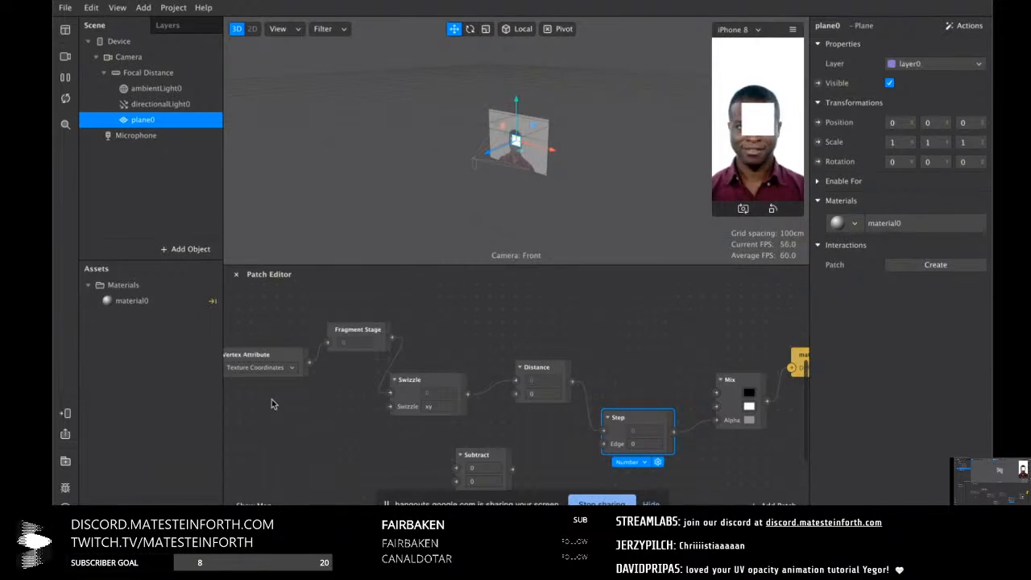
{"action": "left_click_drag", "start_coordinate": [504, 460], "coordinate": [577, 457]}
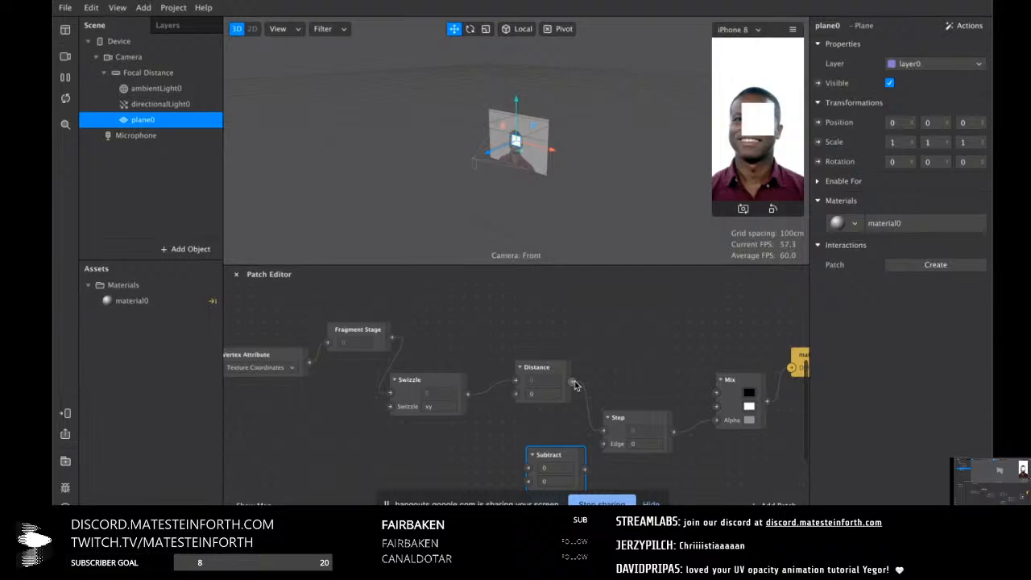
{"action": "left_click_drag", "start_coordinate": [619, 418], "coordinate": [619, 367]}
{"action": "left_click", "coordinate": [749, 378]}
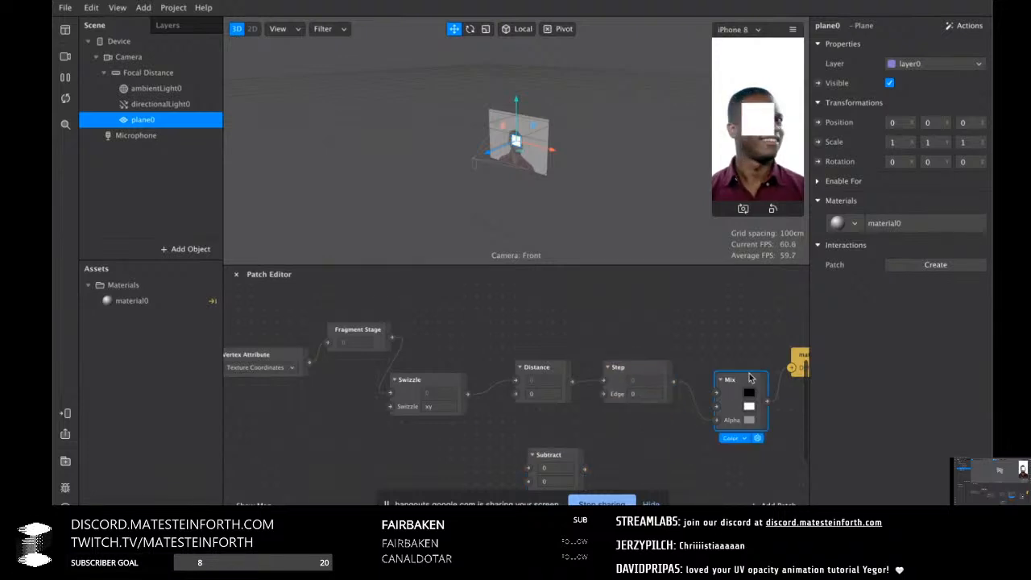
Rearrange the Mix, Vertex Attribute, Fragment Stage and Swizzle patches into a compact, roughly horizontal chain
{"action": "left_click_drag", "start_coordinate": [749, 378], "coordinate": [762, 353]}
{"action": "left_click_drag", "start_coordinate": [272, 355], "coordinate": [223, 354]}
{"action": "scroll", "coordinate": [305, 364], "scroll_direction": "left", "scroll_amount": 3}
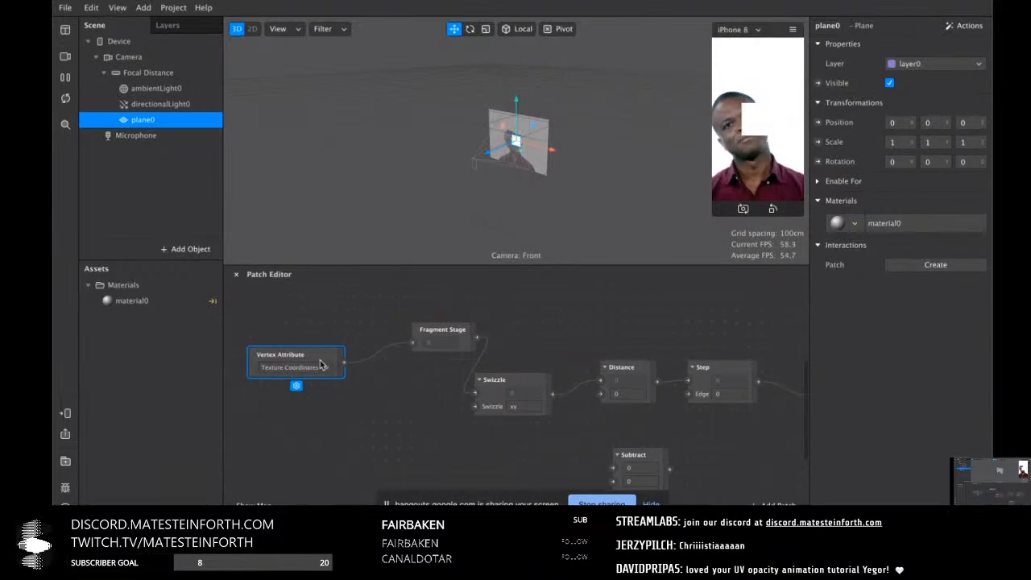
{"action": "left_click_drag", "start_coordinate": [426, 335], "coordinate": [372, 367]}
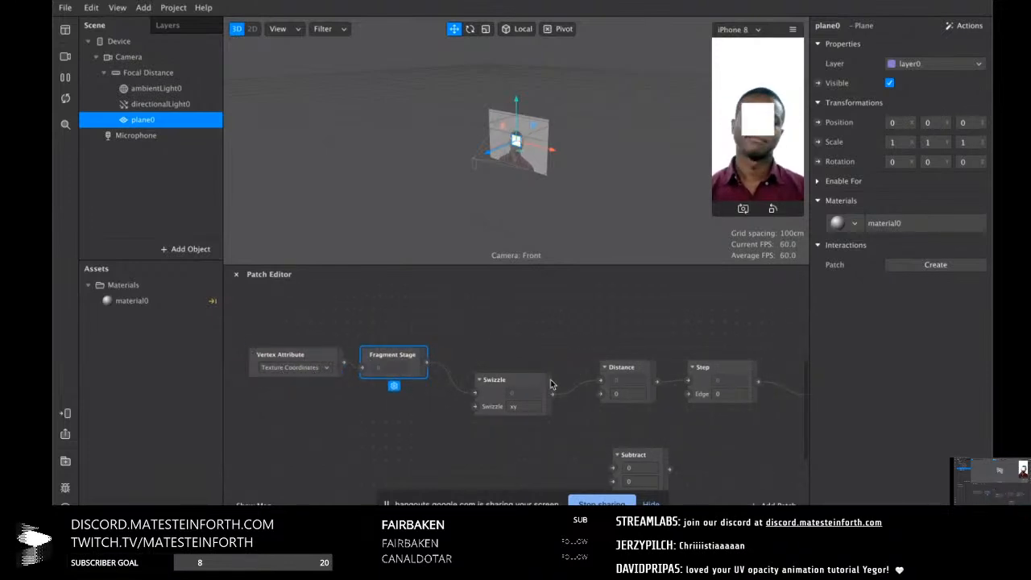
{"action": "left_click_drag", "start_coordinate": [551, 385], "coordinate": [539, 359]}
Set the Step patch's Edge to 0.5
{"action": "left_click", "coordinate": [720, 390]}
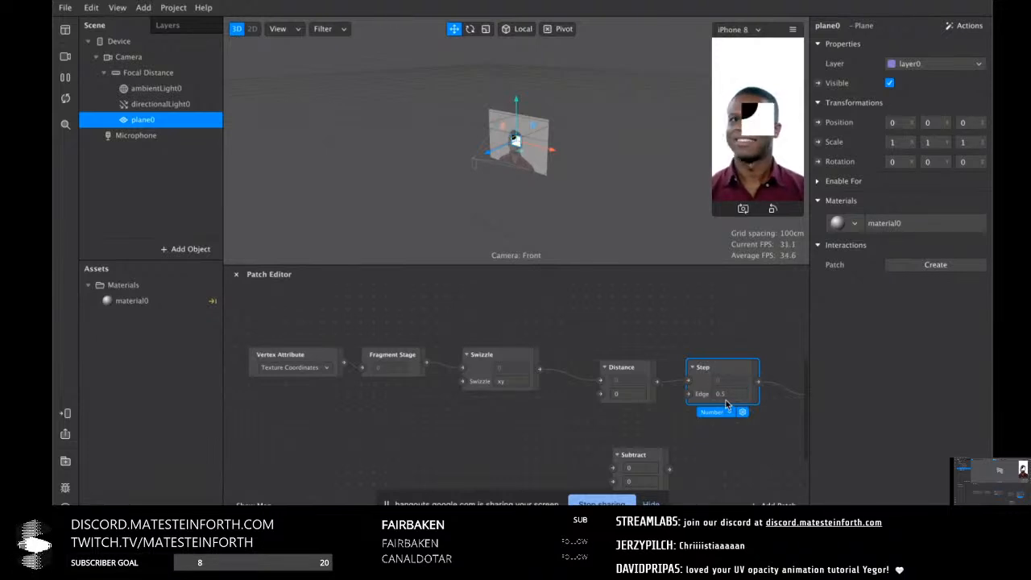
{"action": "scroll", "coordinate": [726, 404], "scroll_direction": "up", "scroll_amount": 5}
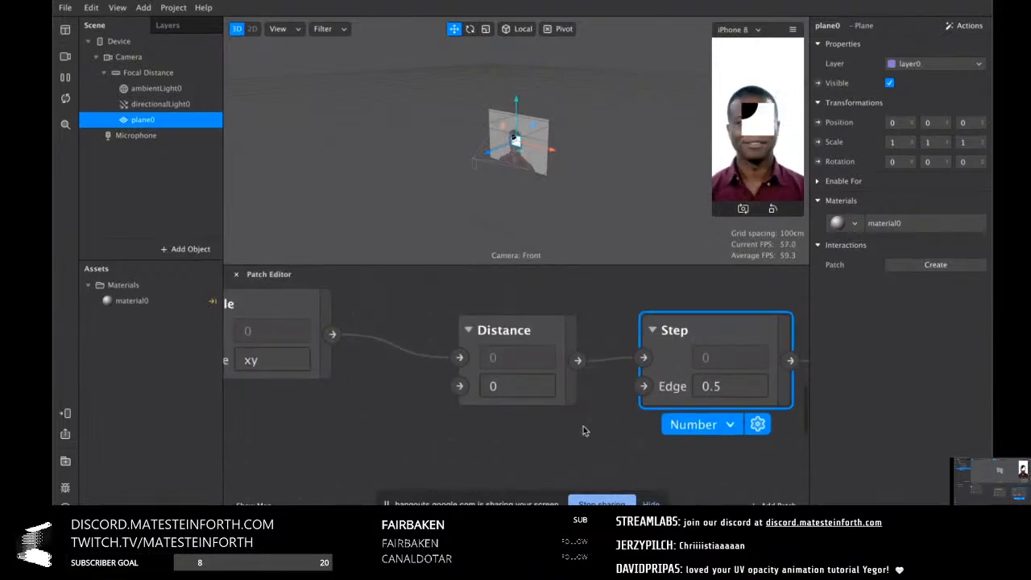
{"action": "scroll", "coordinate": [583, 426], "scroll_direction": "left", "scroll_amount": 5}
{"action": "scroll", "coordinate": [506, 398], "scroll_direction": "left", "scroll_amount": 2}
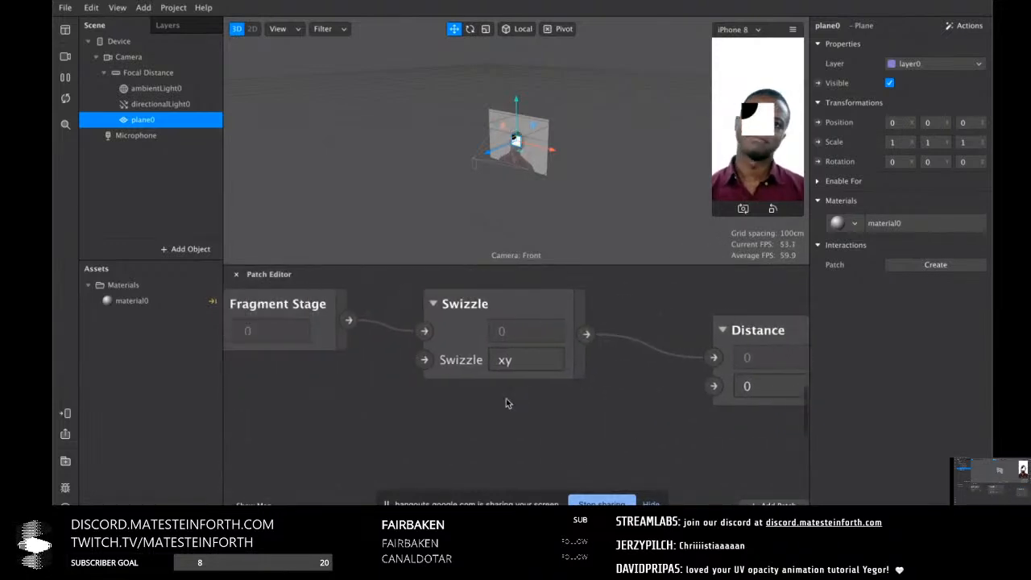
Set the Distance patch's second value to 0.5
{"action": "scroll", "coordinate": [542, 402], "scroll_direction": "right", "scroll_amount": 3}
{"action": "left_click", "coordinate": [668, 385]}
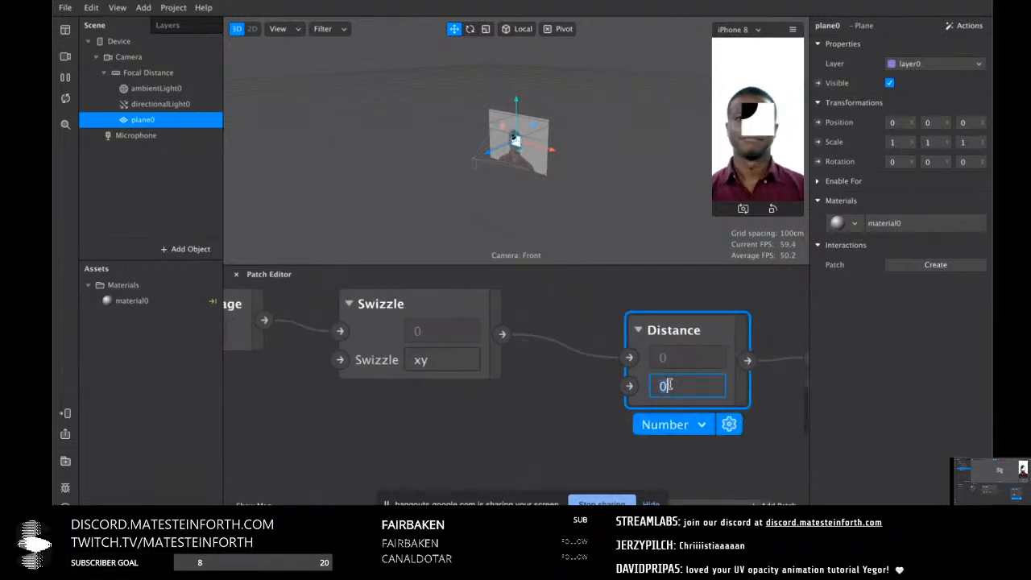
{"action": "type", "text": "0.5"}
{"action": "key", "text": "Return"}
{"action": "scroll", "coordinate": [588, 384], "scroll_direction": "right", "scroll_amount": 4}
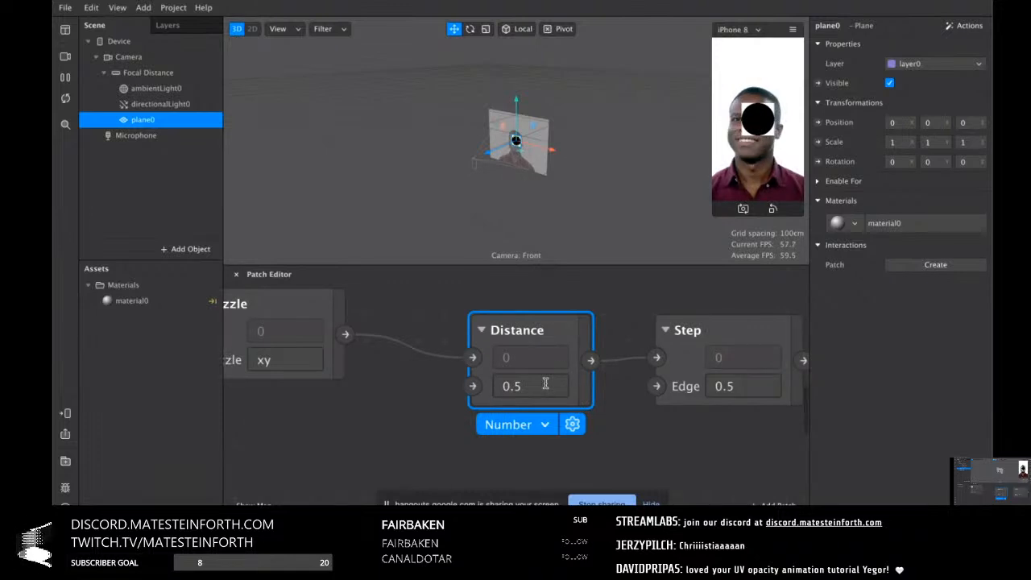
Reset the Distance patch's second value to 0
{"action": "left_click", "coordinate": [546, 384]}
{"action": "key", "text": "BackSpace"}
{"action": "key", "text": "BackSpace"}
{"action": "key", "text": "BackSpace"}
{"action": "type", "text": "0"}
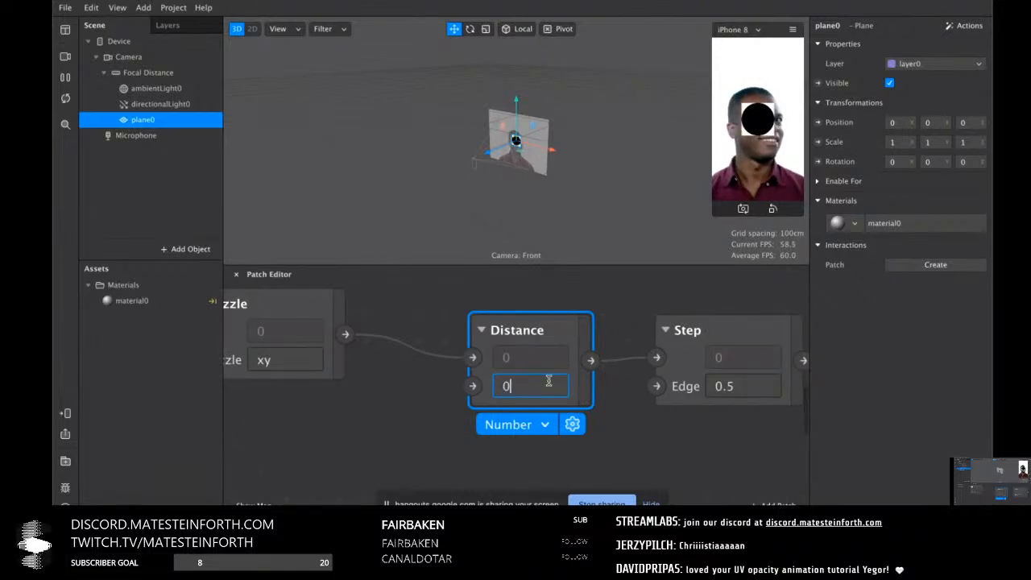
{"action": "key", "text": "Return"}
Add another Subtract patch and wire it between the Fragment Stage output and Swizzle's first input
{"action": "scroll", "coordinate": [443, 399], "scroll_direction": "down", "scroll_amount": 3}
{"action": "scroll", "coordinate": [443, 399], "scroll_direction": "left", "scroll_amount": 4}
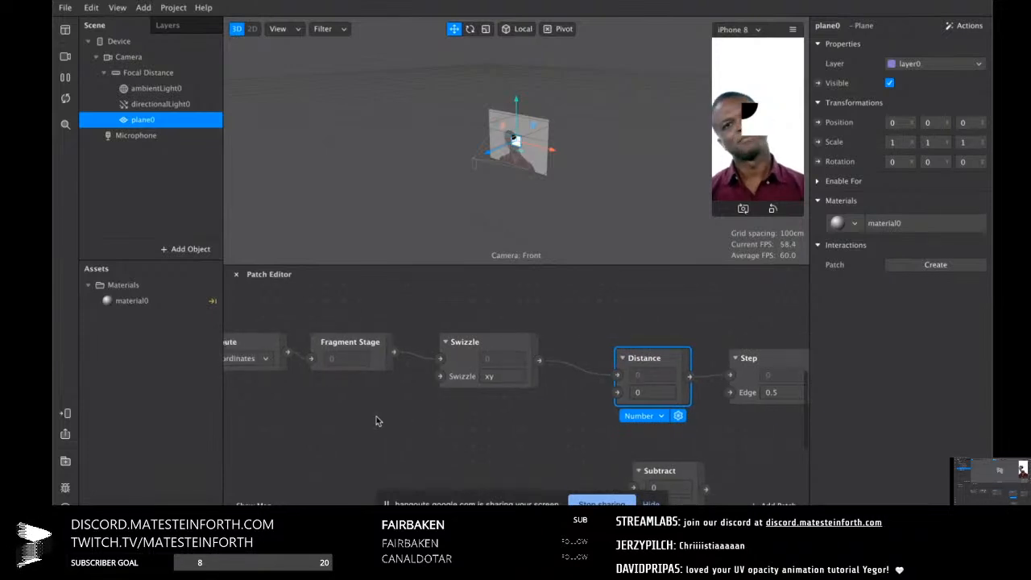
{"action": "scroll", "coordinate": [376, 417], "scroll_direction": "left", "scroll_amount": 4}
{"action": "left_click_drag", "start_coordinate": [312, 319], "coordinate": [524, 450]}
{"action": "right_click", "coordinate": [524, 449]}
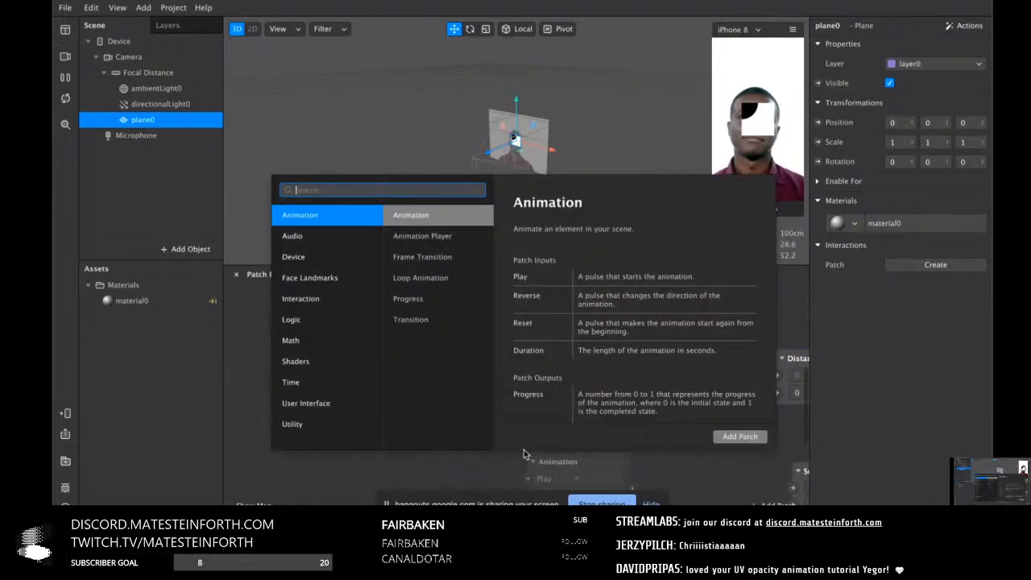
{"action": "type", "text": "subtract"}
{"action": "key", "text": "Return"}
{"action": "scroll", "coordinate": [524, 449], "scroll_direction": "right", "scroll_amount": 4}
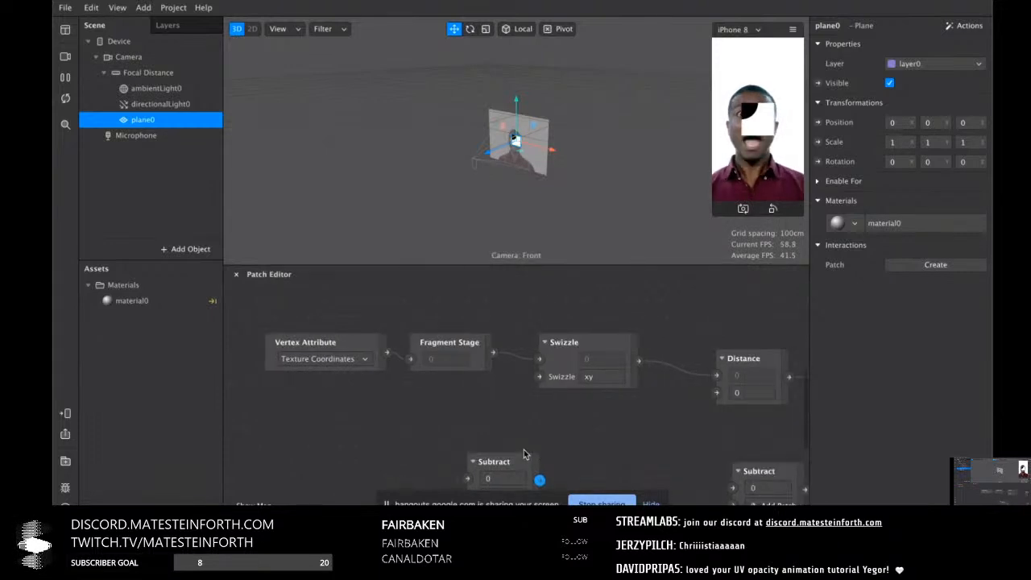
{"action": "left_click_drag", "start_coordinate": [470, 358], "coordinate": [513, 359]}
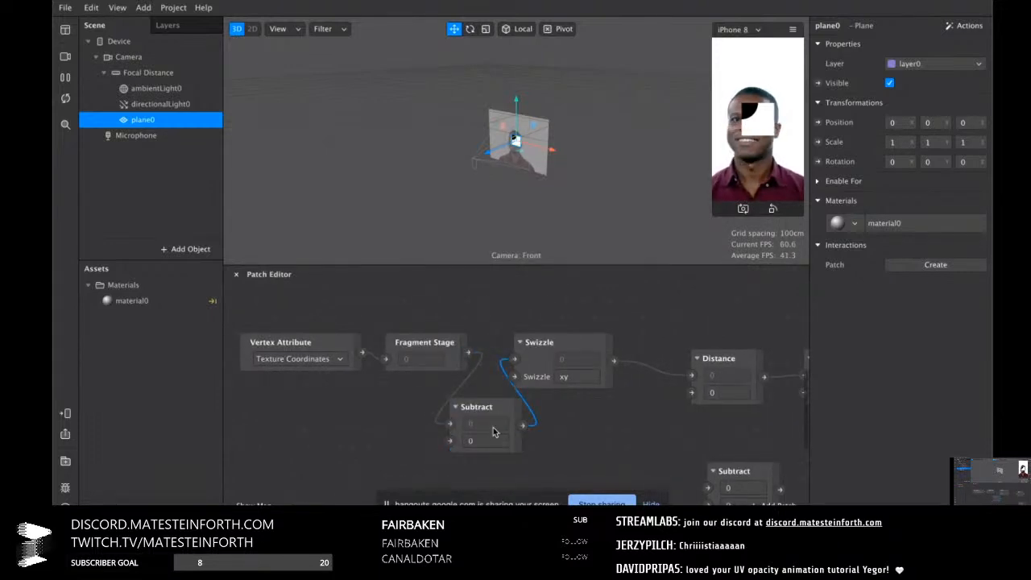
Set the second value of the Subtract patch below Fragment Stage to 0.5
{"action": "left_click", "coordinate": [492, 442]}
{"action": "type", "text": "0.5"}
{"action": "key", "text": "Return"}
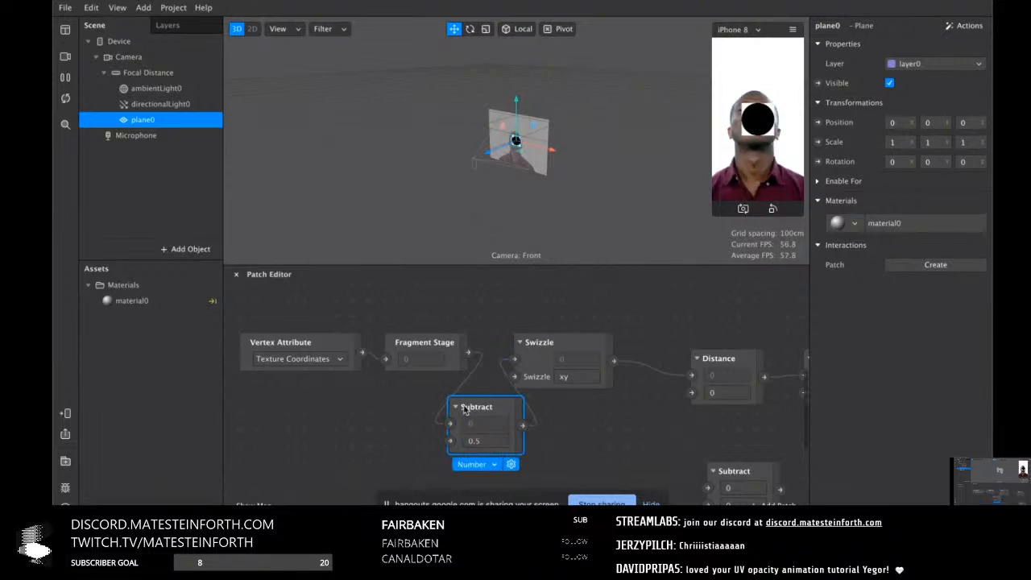
Add a Length patch below the Distance patch
{"action": "scroll", "coordinate": [481, 414], "scroll_direction": "right", "scroll_amount": 10}
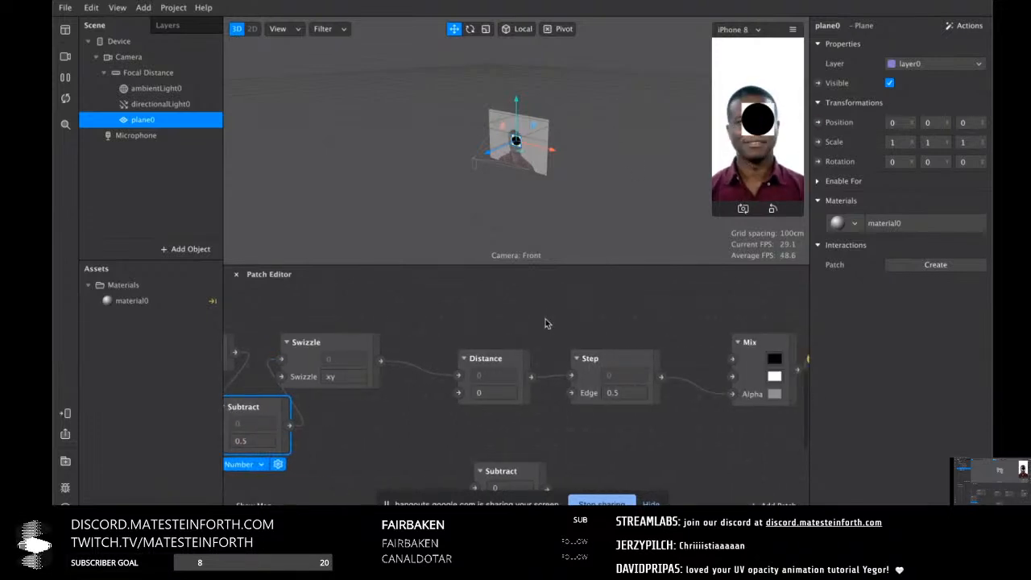
{"action": "double_click", "coordinate": [421, 419]}
{"action": "type", "text": "leb"}
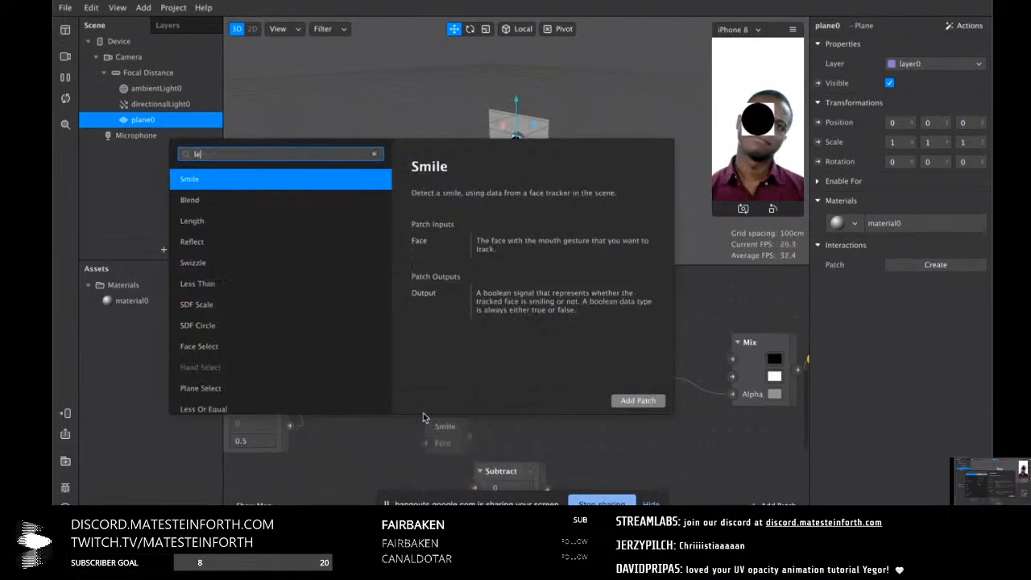
{"action": "key", "text": "BackSpace"}
{"action": "key", "text": "BackSpace"}
{"action": "key", "text": "BackSpace"}
{"action": "type", "text": "length"}
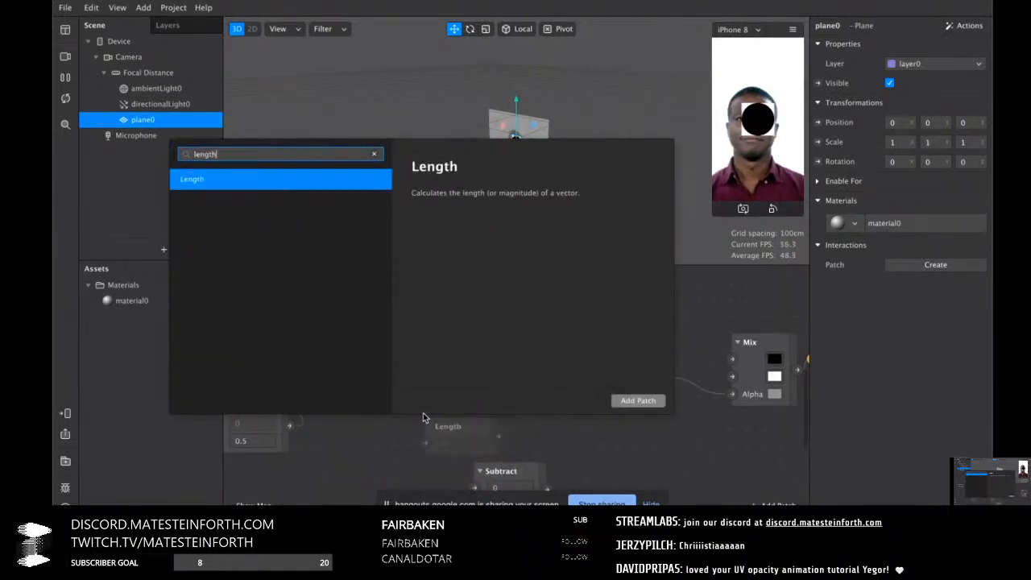
{"action": "key", "text": "Return"}
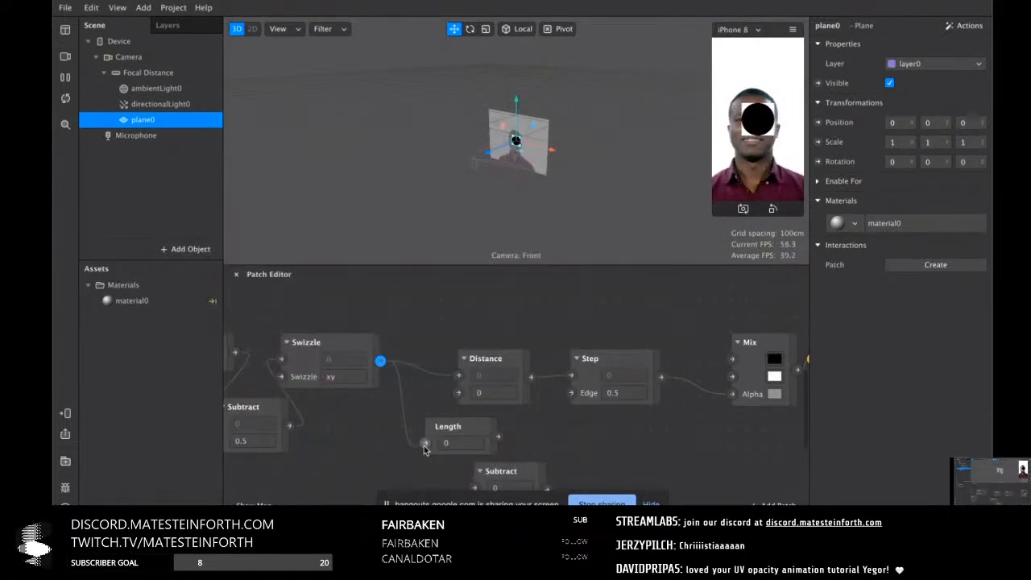
Replace Distance with the Length patch by wiring Length between Swizzle and Step, deleting Distance and moving Length into its place
{"action": "left_click_drag", "start_coordinate": [381, 360], "coordinate": [426, 443]}
{"action": "left_click_drag", "start_coordinate": [498, 436], "coordinate": [564, 375]}
{"action": "left_click", "coordinate": [509, 364]}
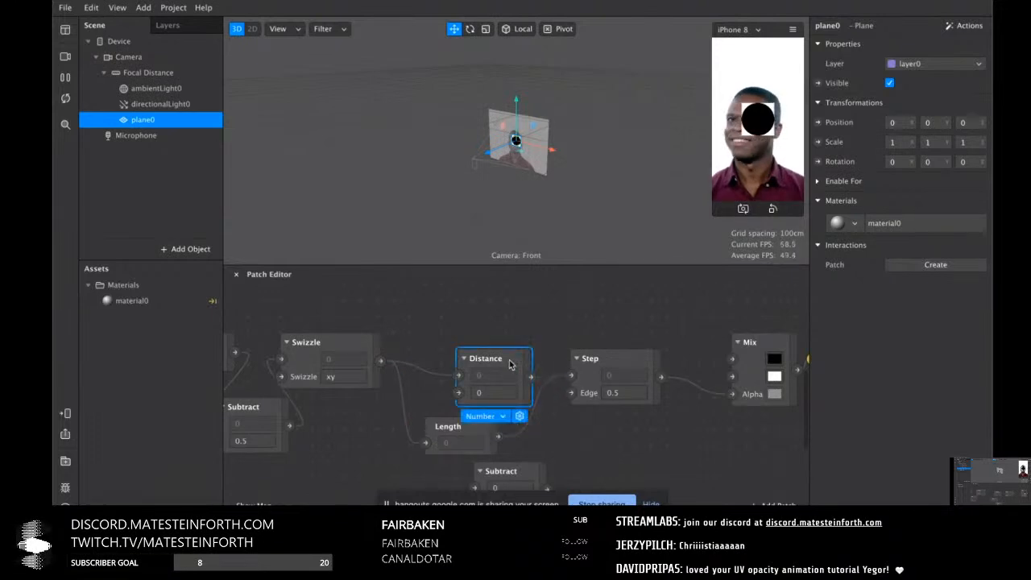
{"action": "key", "text": "BackSpace"}
{"action": "left_click", "coordinate": [470, 440]}
{"action": "left_click_drag", "start_coordinate": [470, 440], "coordinate": [484, 352]}
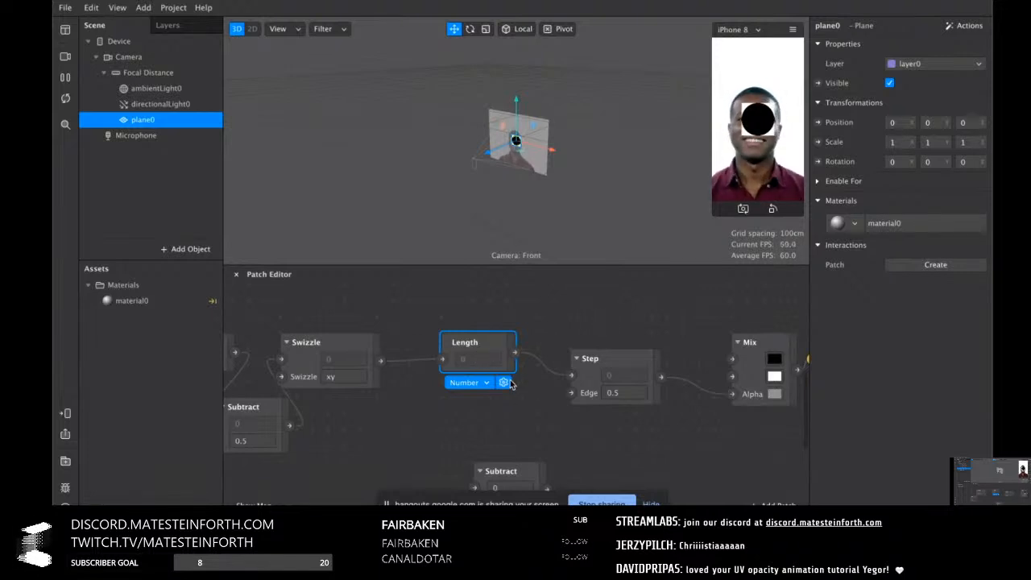
Look up the description of the Length patch in the patch library
{"action": "double_click", "coordinate": [391, 422]}
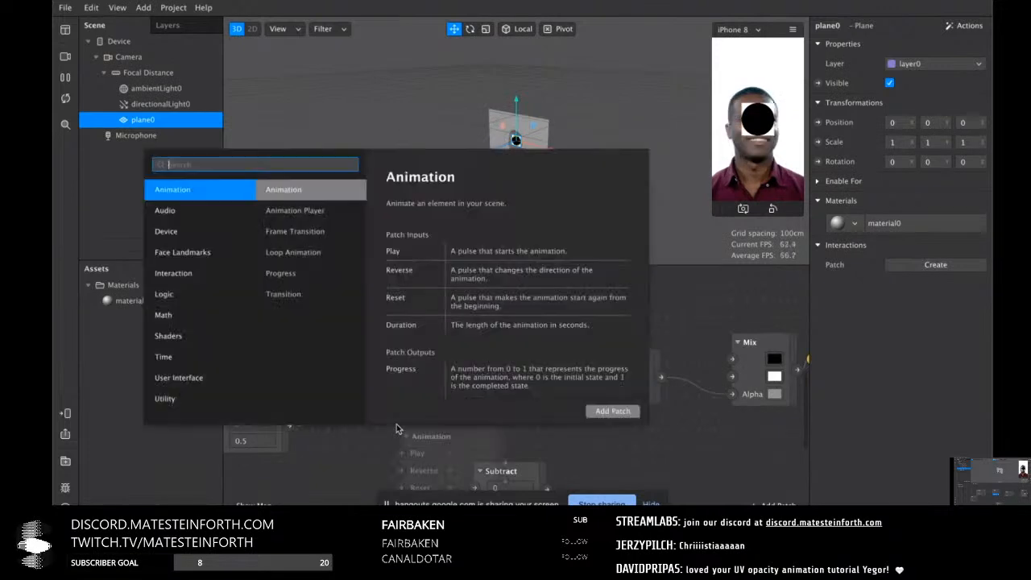
{"action": "type", "text": "len"}
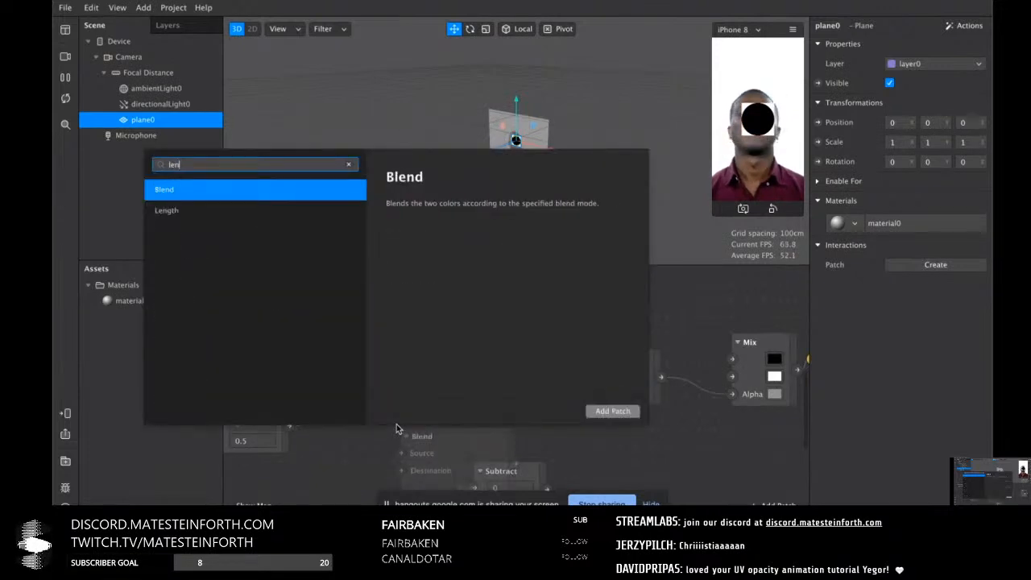
{"action": "key", "text": "Down"}
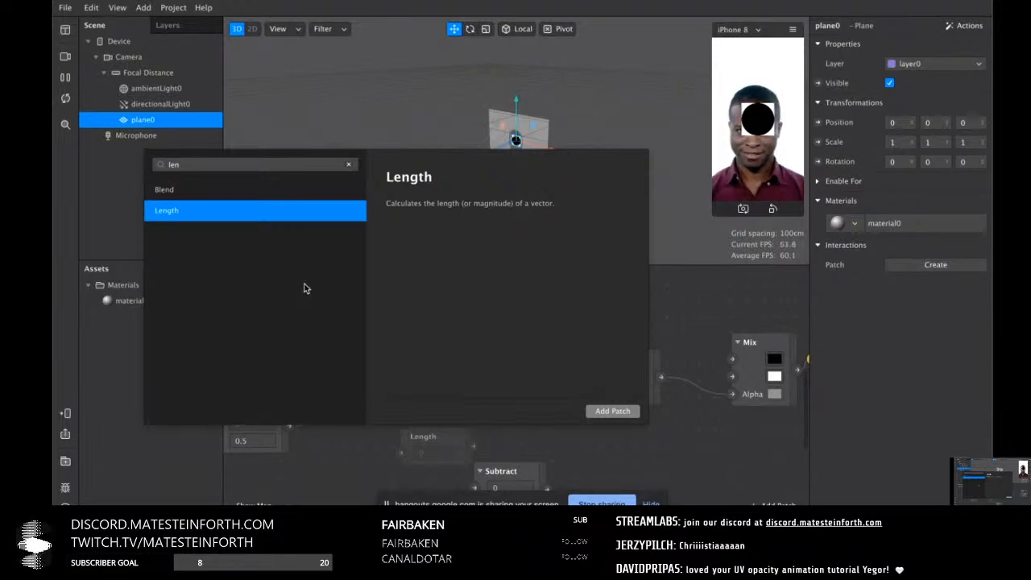
{"action": "key", "text": "Return"}
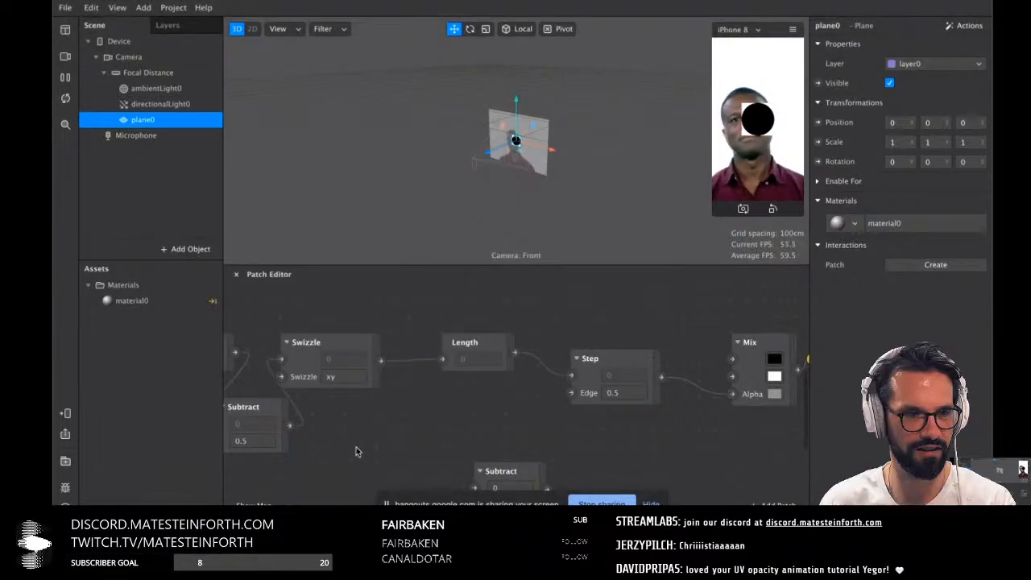
Move the unconnected Subtract patch directly below Length and shift the material0 patch farther from Mix
{"action": "left_click_drag", "start_coordinate": [476, 463], "coordinate": [443, 413]}
{"action": "scroll", "coordinate": [457, 399], "scroll_direction": "right", "scroll_amount": 2}
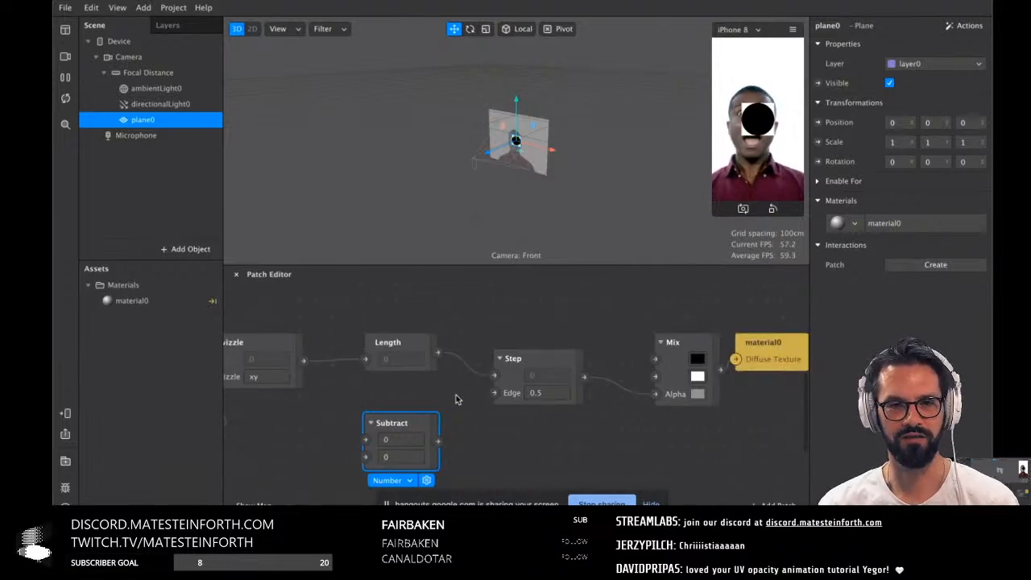
{"action": "left_click_drag", "start_coordinate": [753, 345], "coordinate": [783, 345]}
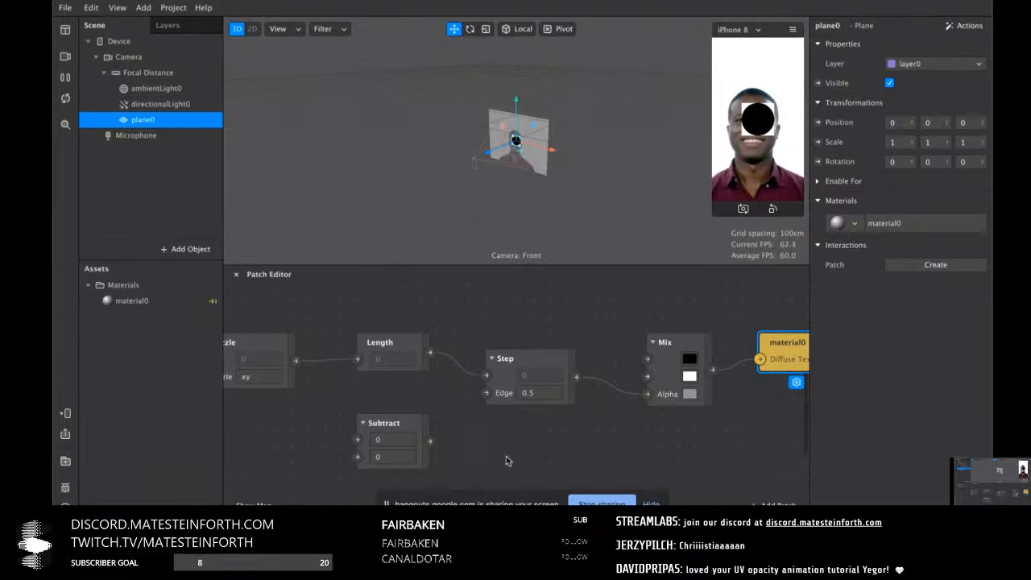
Search the patch library for Length again, read its description and close the library without adding a patch
{"action": "right_click", "coordinate": [489, 428]}
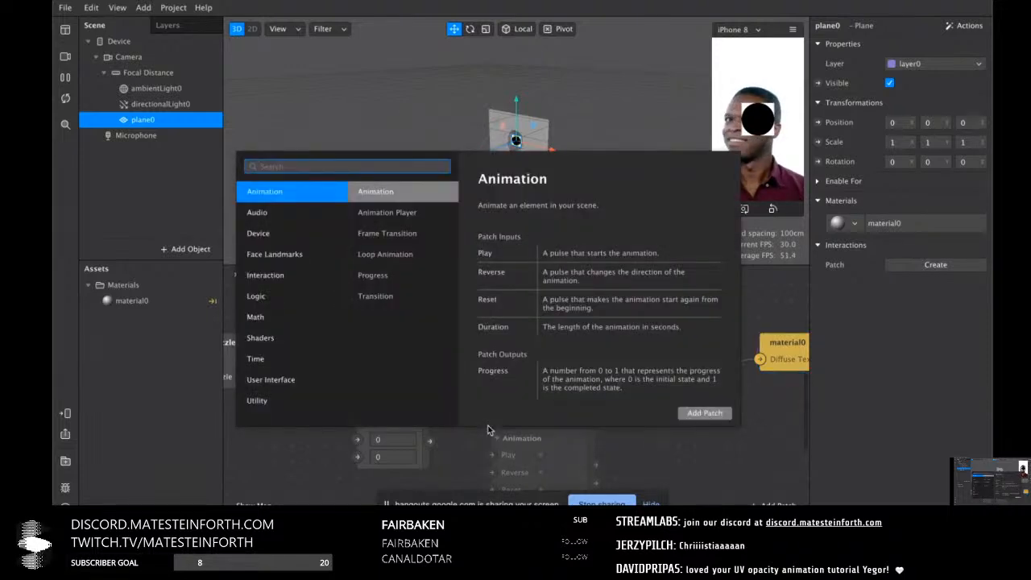
{"action": "type", "text": "leng"}
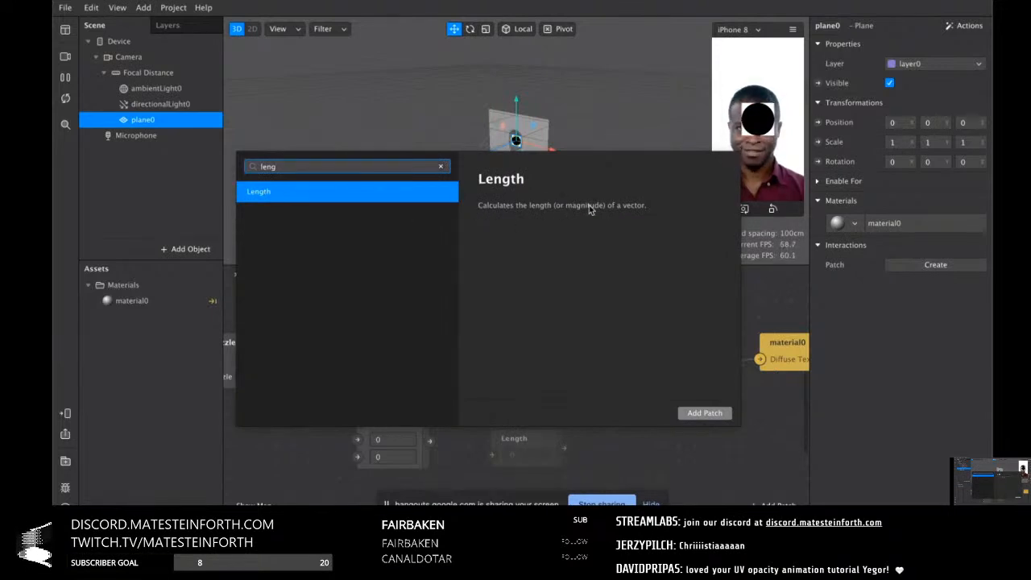
{"action": "key", "text": "Escape"}
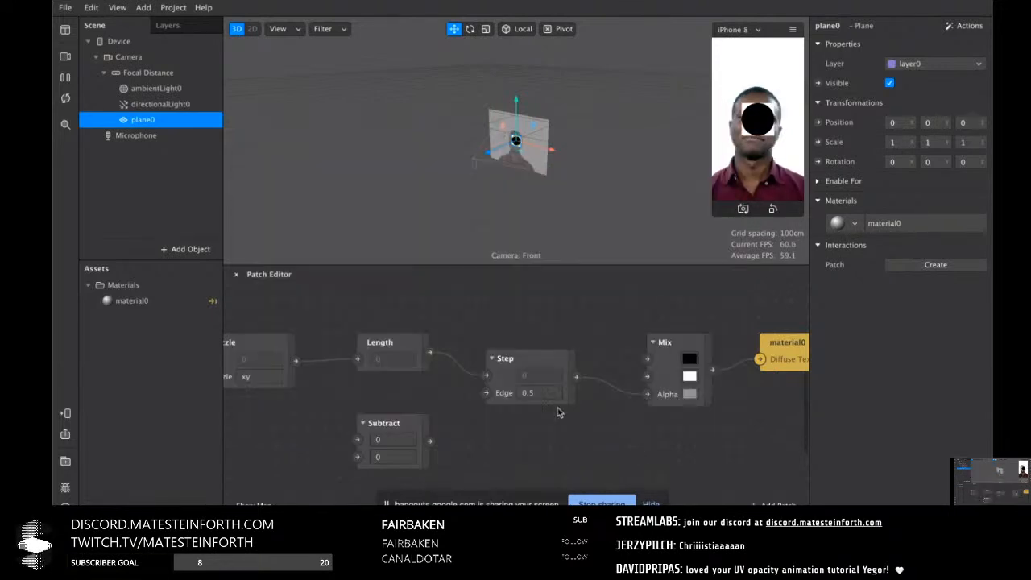
Switch to Chrome and search Google for "magnitude of a vector" in a new tab
{"action": "left_click", "coordinate": [153, 528]}
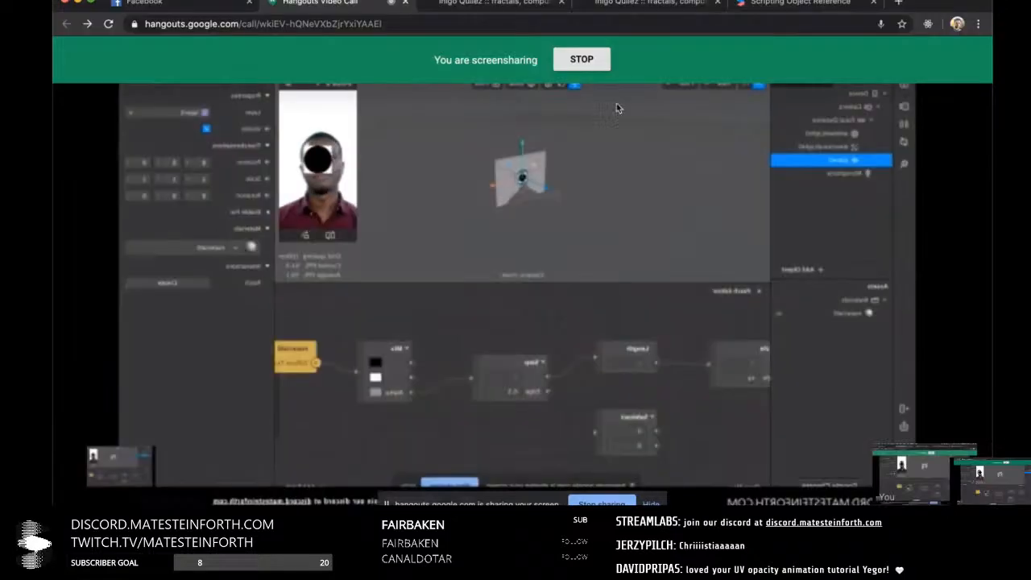
{"action": "left_click", "coordinate": [898, 2]}
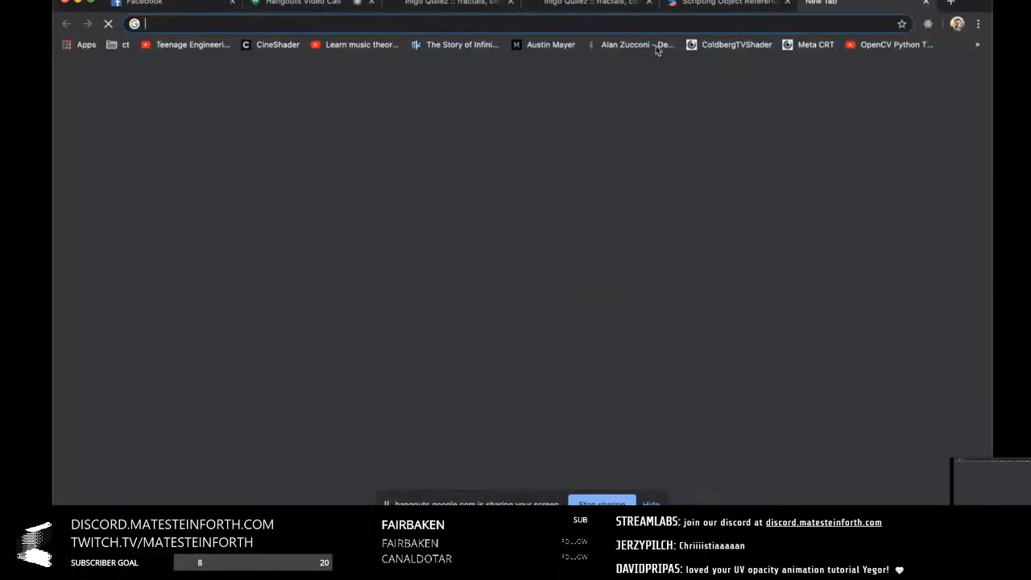
{"action": "left_click", "coordinate": [582, 27]}
{"action": "type", "text": "magnitud"}
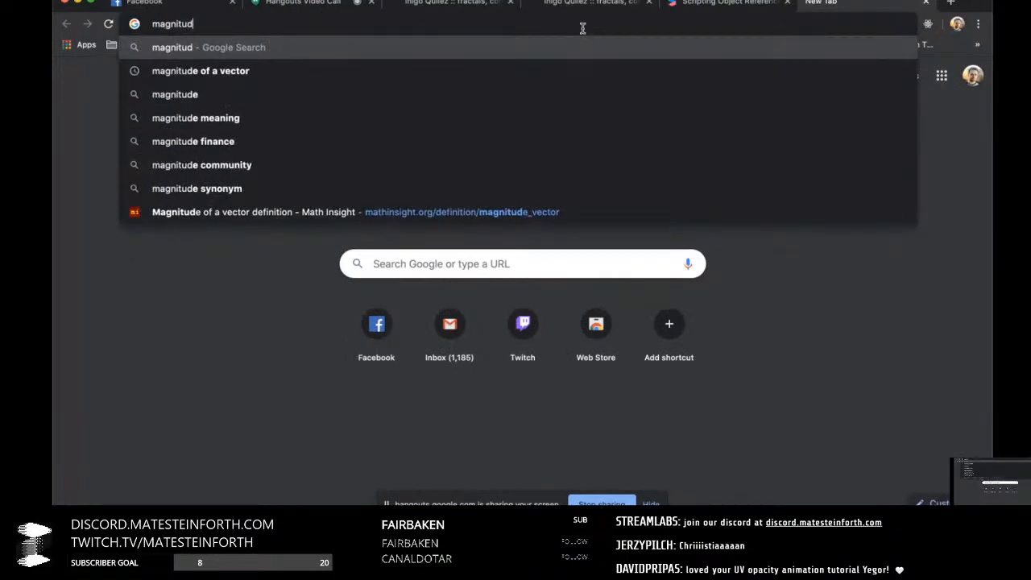
{"action": "key", "text": "Down"}
{"action": "key", "text": "Return"}
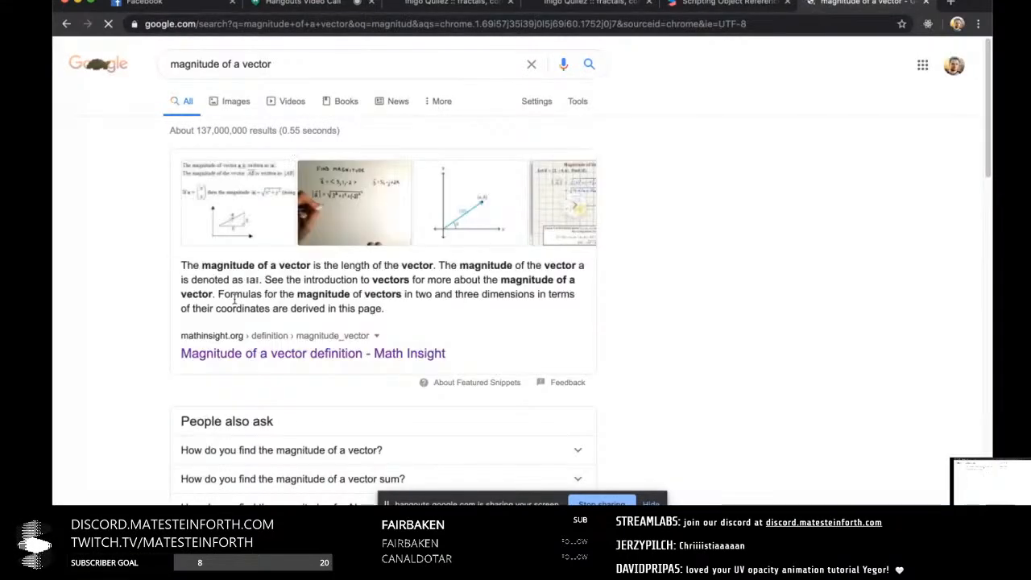
Examine the formulas on Math Insight's magnitude of a vector definition page and switch back to Spark AR Studio
{"action": "left_click", "coordinate": [266, 353]}
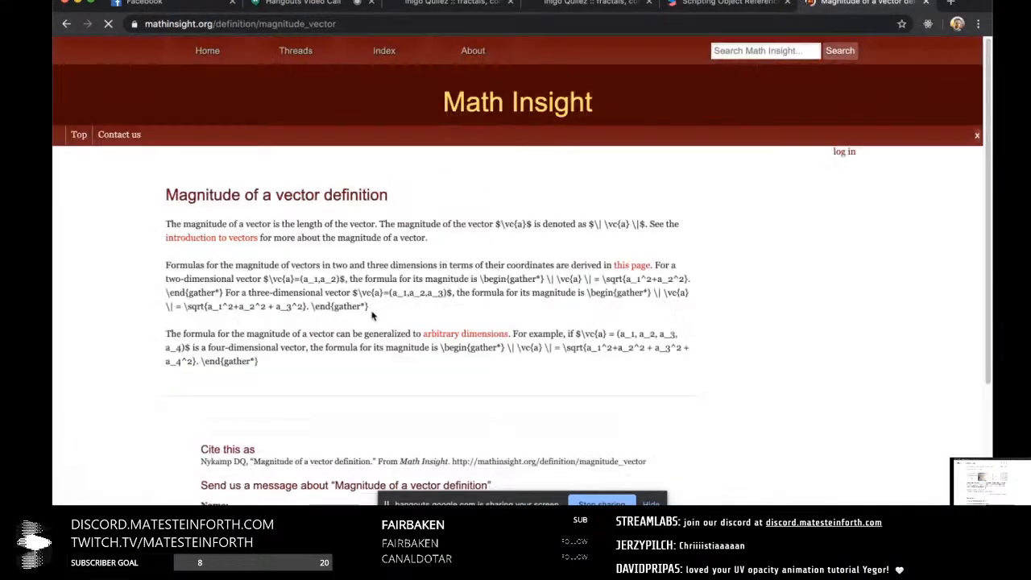
{"action": "scroll", "coordinate": [373, 309], "scroll_direction": "down", "scroll_amount": 10}
{"action": "scroll", "coordinate": [373, 307], "scroll_direction": "up", "scroll_amount": 2}
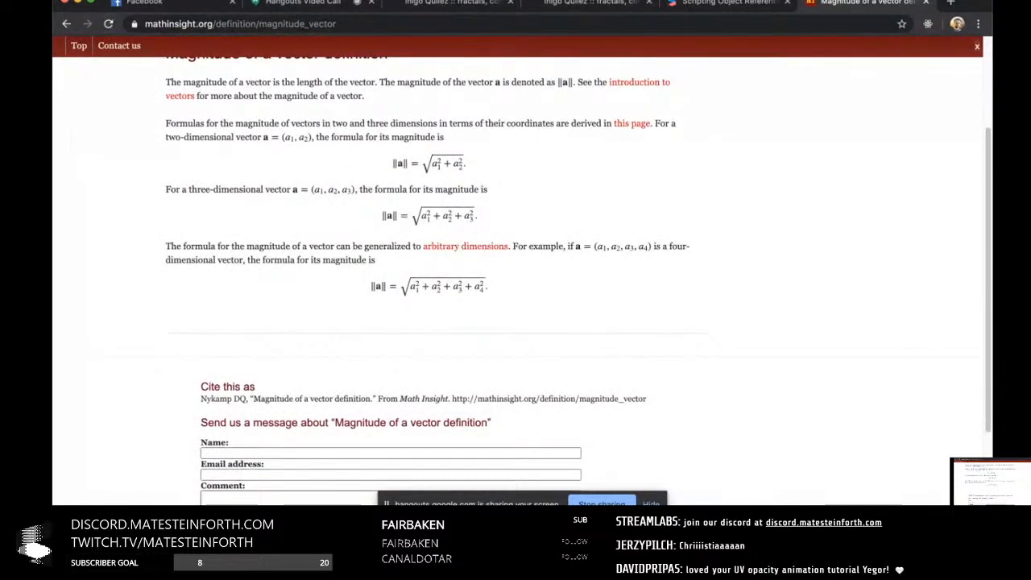
{"action": "left_click", "coordinate": [235, 519]}
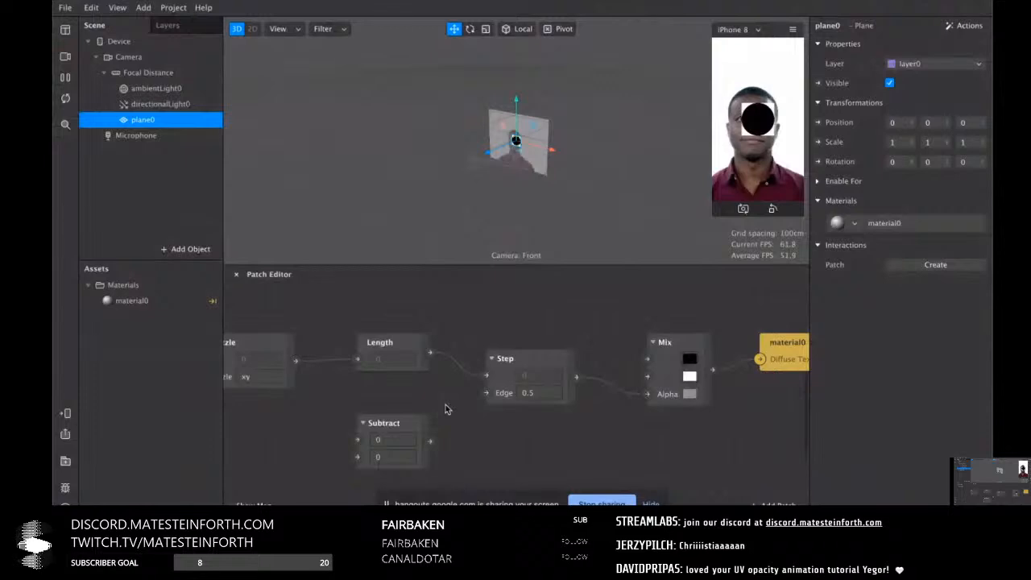
Delete the unconnected Subtract patch below Length
{"action": "left_click", "coordinate": [408, 429]}
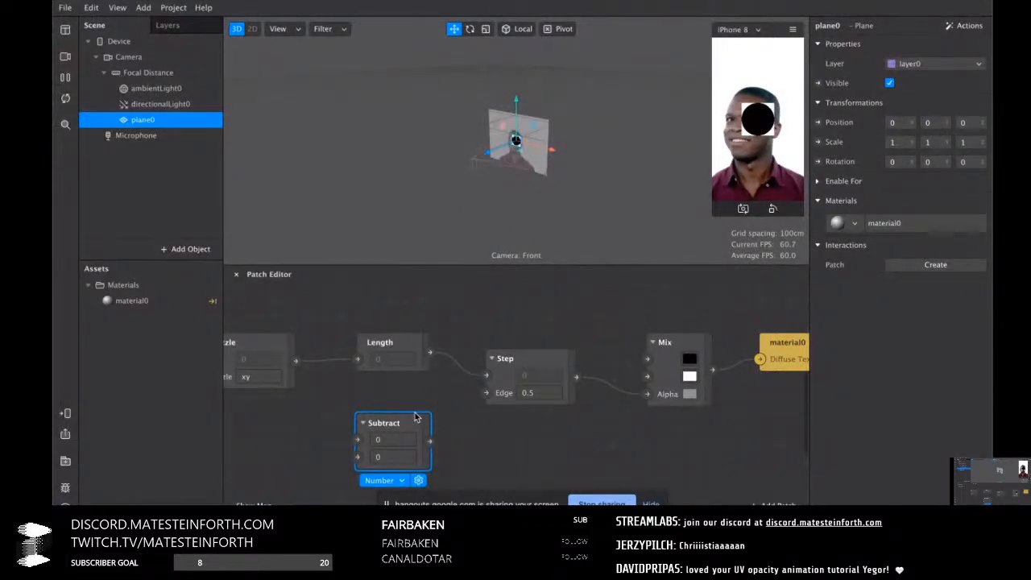
{"action": "scroll", "coordinate": [484, 387], "scroll_direction": "down", "scroll_amount": 2}
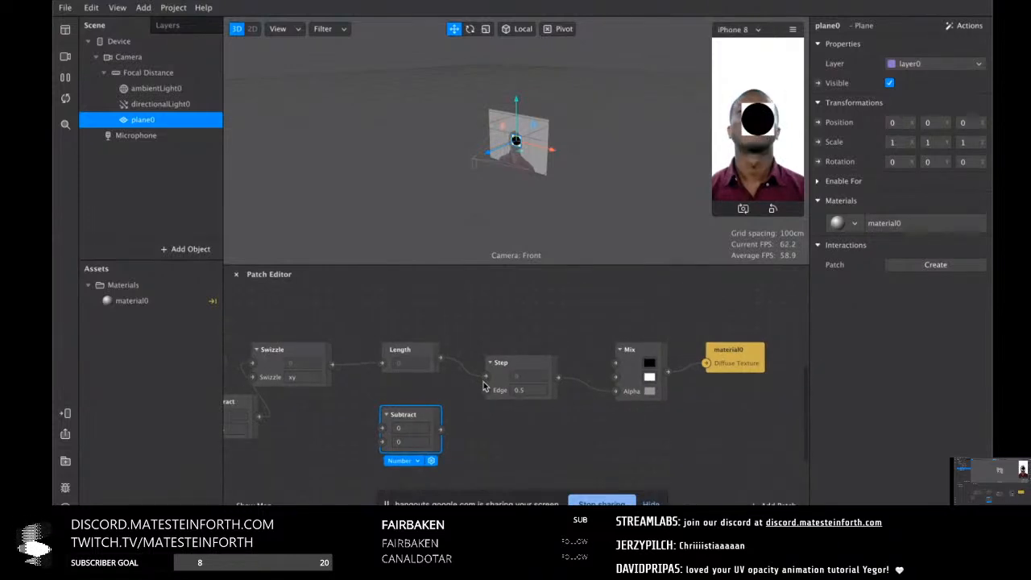
{"action": "key", "text": "BackSpace"}
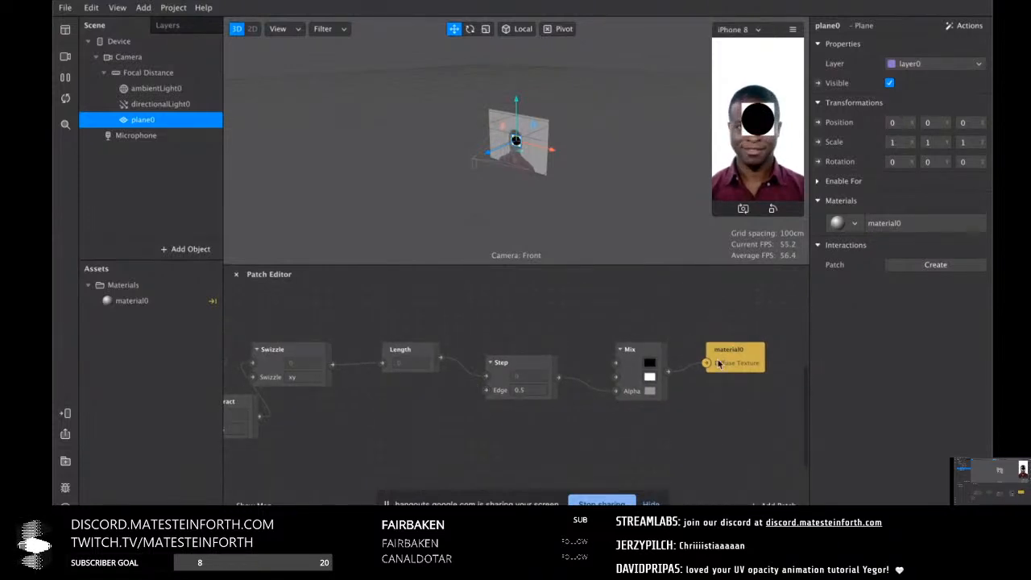
Line up the patch chain in one row, with Subtract ahead of Swizzle and Step level with Length
{"action": "left_click_drag", "start_coordinate": [730, 356], "coordinate": [738, 355]}
{"action": "scroll", "coordinate": [467, 392], "scroll_direction": "left", "scroll_amount": 5}
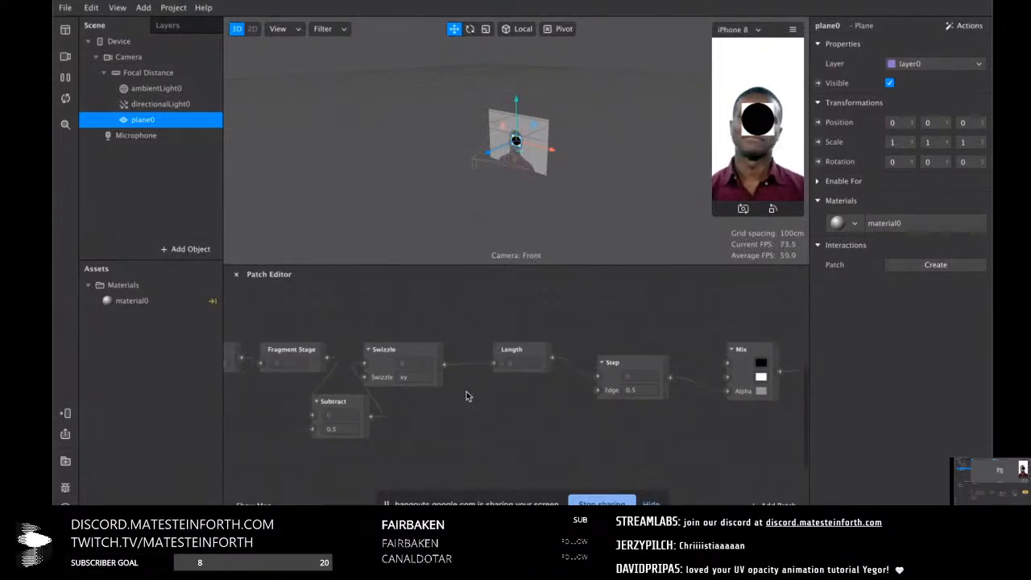
{"action": "scroll", "coordinate": [353, 353], "scroll_direction": "left", "scroll_amount": 3}
{"action": "left_click_drag", "start_coordinate": [309, 316], "coordinate": [282, 357]}
{"action": "left_click_drag", "start_coordinate": [462, 395], "coordinate": [369, 352]}
{"action": "left_click", "coordinate": [453, 406]}
{"action": "scroll", "coordinate": [574, 381], "scroll_direction": "right", "scroll_amount": 3}
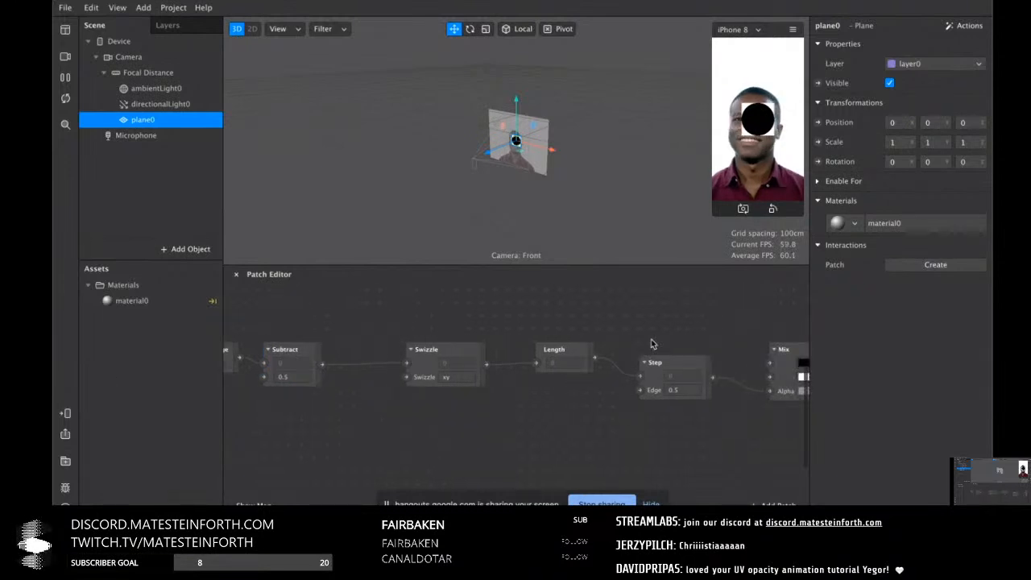
{"action": "left_click_drag", "start_coordinate": [667, 363], "coordinate": [668, 344]}
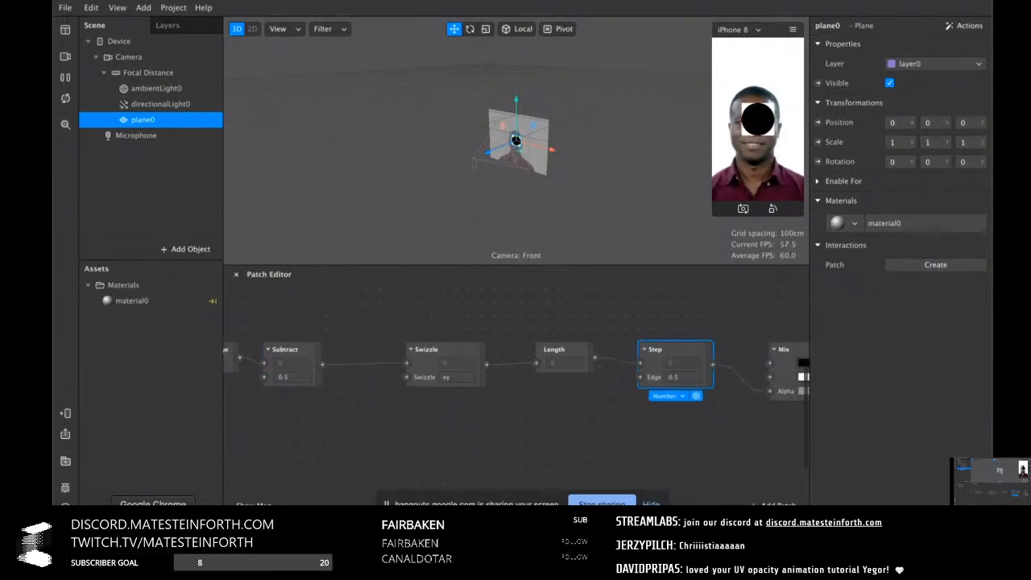
{"action": "scroll", "coordinate": [419, 390], "scroll_direction": "right", "scroll_amount": 3}
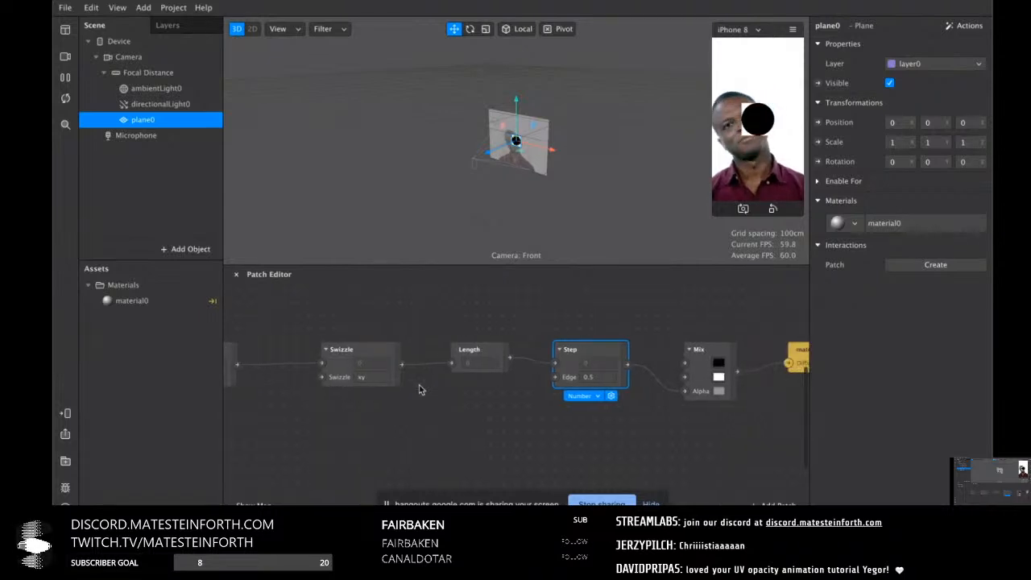
Add an SDF Circle patch and place it below the Length and Step patches
{"action": "scroll", "coordinate": [483, 433], "scroll_direction": "right", "scroll_amount": 3}
{"action": "double_click", "coordinate": [476, 456]}
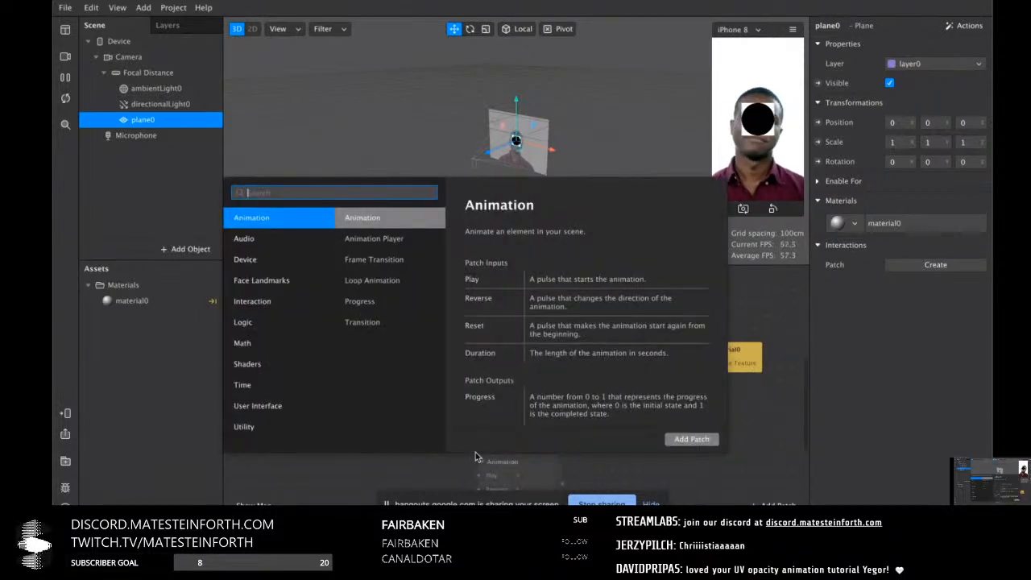
{"action": "type", "text": "sdf ci"}
{"action": "key", "text": "Return"}
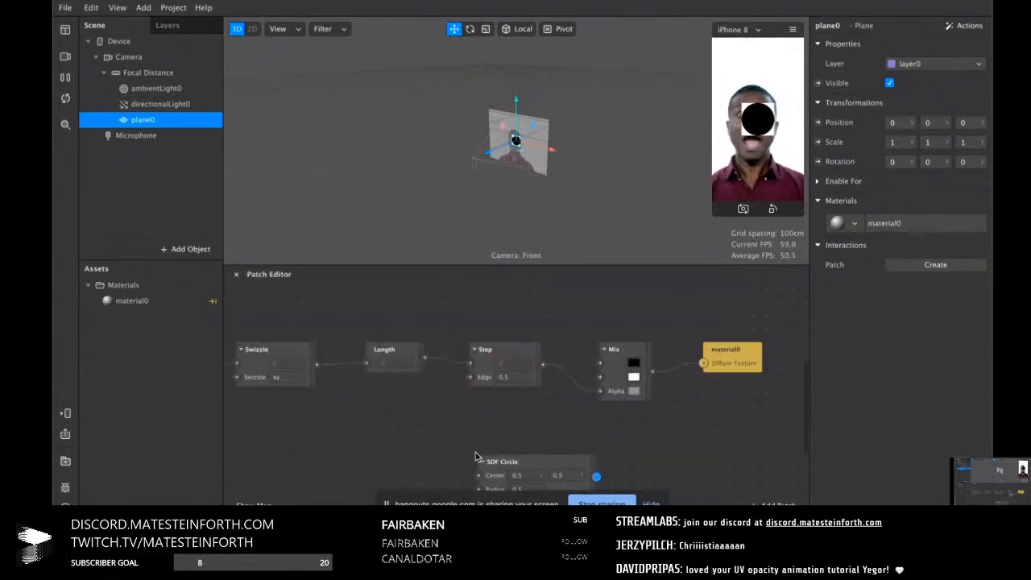
{"action": "scroll", "coordinate": [524, 452], "scroll_direction": "down", "scroll_amount": 3}
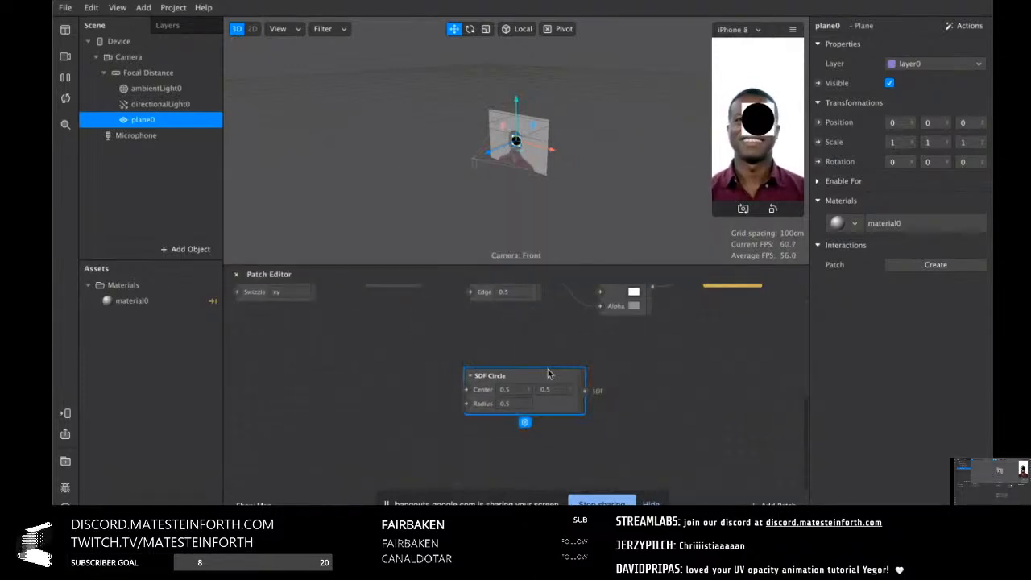
{"action": "left_click_drag", "start_coordinate": [575, 374], "coordinate": [507, 330]}
{"action": "scroll", "coordinate": [689, 449], "scroll_direction": "up", "scroll_amount": 3}
{"action": "left_click", "coordinate": [689, 451]}
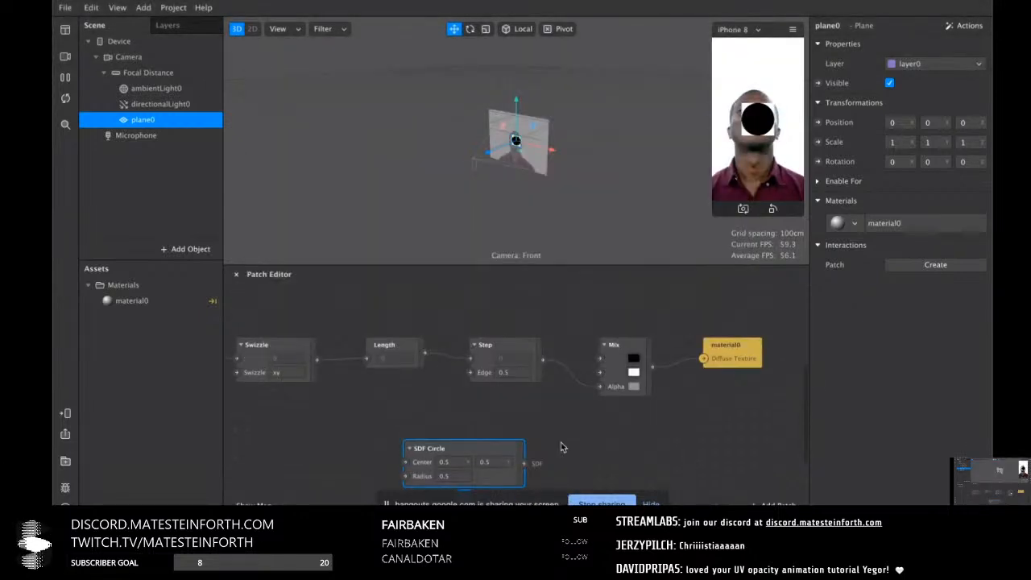
Try the SDF Circle output as Step's first input and disconnect it again
{"action": "left_click_drag", "start_coordinate": [523, 464], "coordinate": [472, 360]}
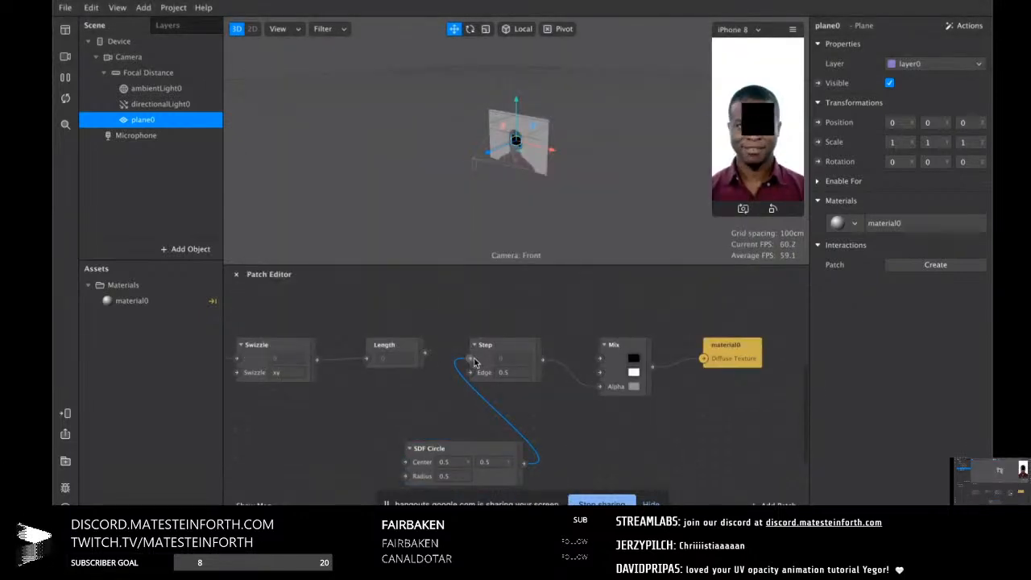
{"action": "scroll", "coordinate": [494, 468], "scroll_direction": "up", "scroll_amount": 3}
{"action": "scroll", "coordinate": [494, 467], "scroll_direction": "down", "scroll_amount": 2}
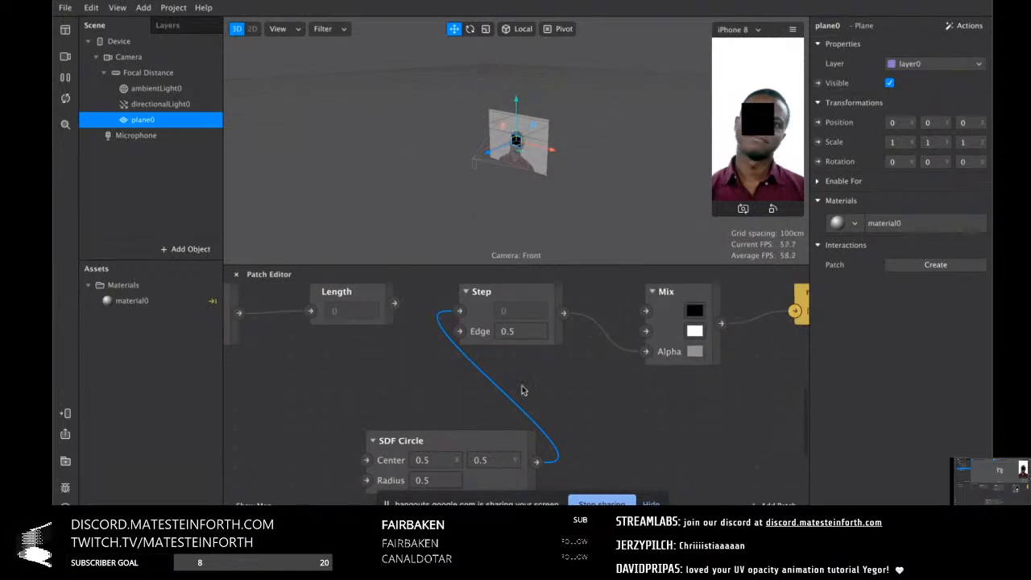
{"action": "left_click", "coordinate": [523, 330]}
{"action": "left_click", "coordinate": [450, 342]}
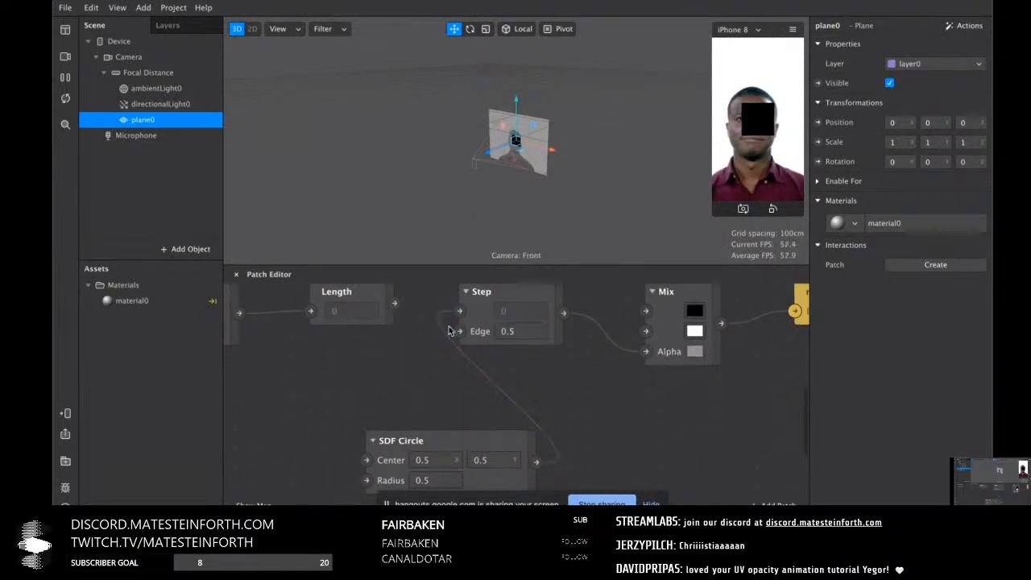
{"action": "left_click_drag", "start_coordinate": [459, 311], "coordinate": [412, 343]}
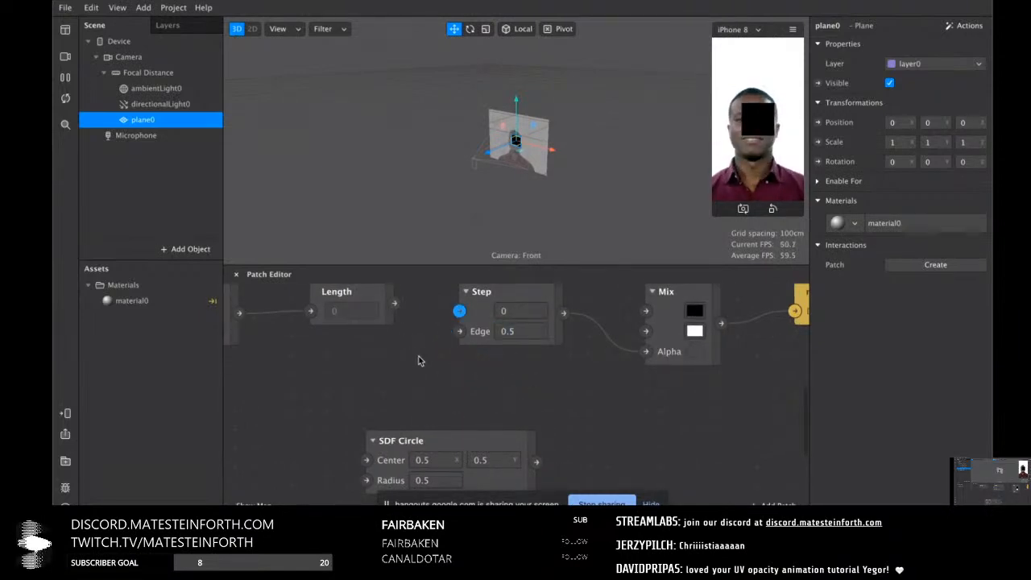
Set Step's Edge to 0 and add a Subtract patch fed by Length's output
{"action": "scroll", "coordinate": [419, 360], "scroll_direction": "down", "scroll_amount": 2}
{"action": "left_click_drag", "start_coordinate": [498, 337], "coordinate": [442, 336]}
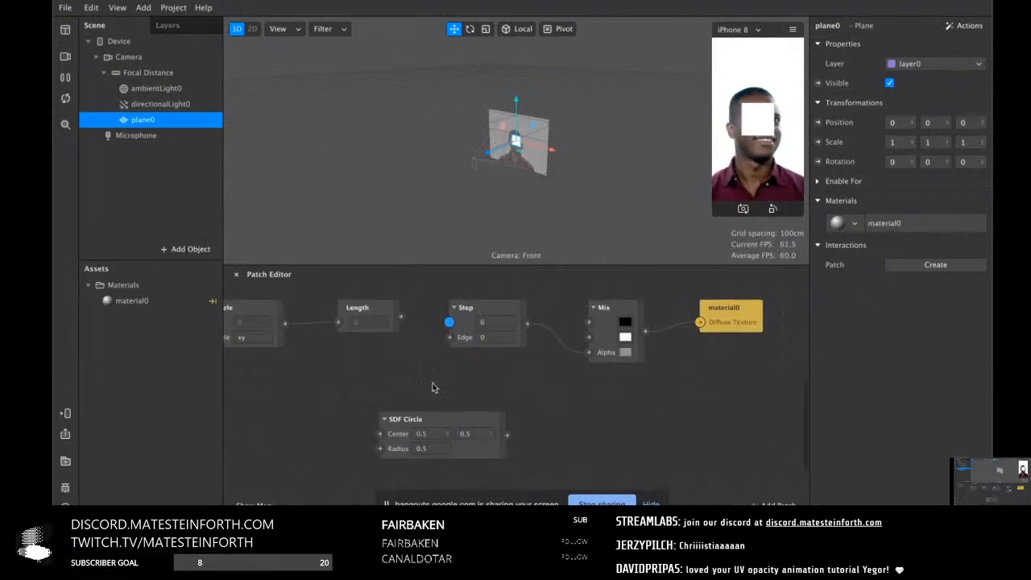
{"action": "right_click", "coordinate": [407, 387]}
{"action": "type", "text": "subtract"}
{"action": "key", "text": "Return"}
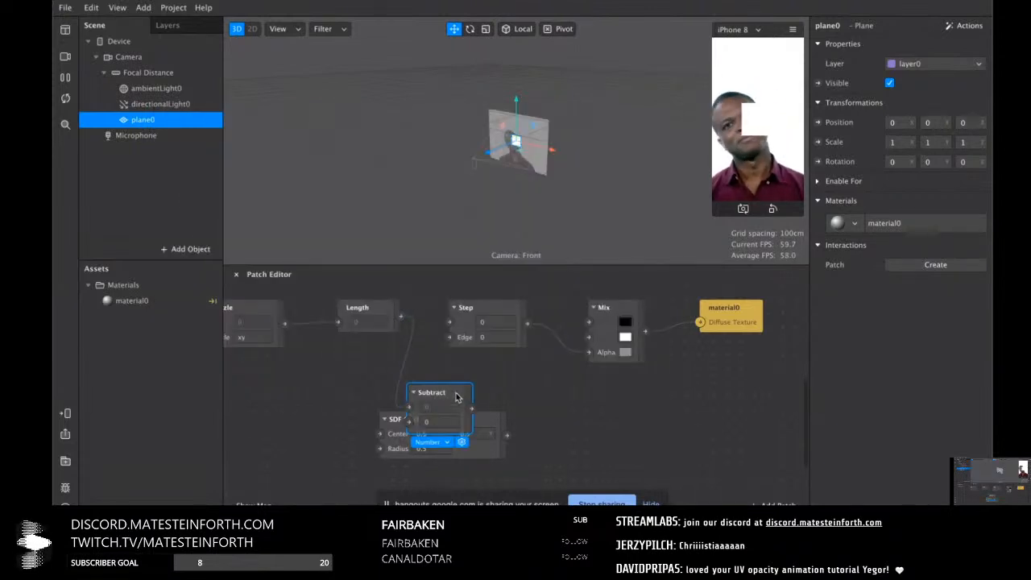
Connect the new Subtract patch to Step's first input and set its second value to 0.5
{"action": "left_click_drag", "start_coordinate": [474, 408], "coordinate": [433, 380]}
{"action": "left_click", "coordinate": [408, 390]}
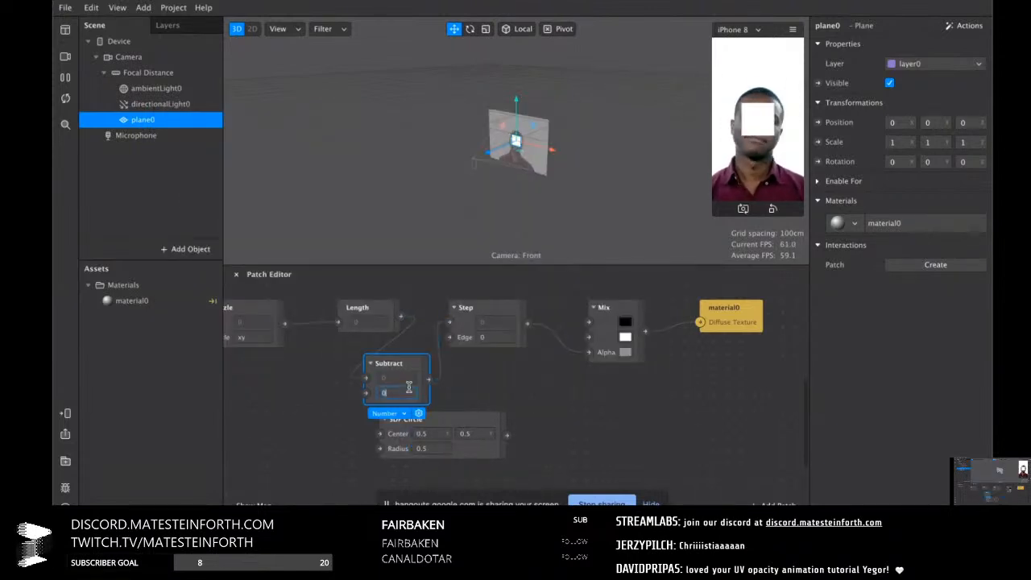
{"action": "type", "text": "0.5"}
{"action": "key", "text": "Return"}
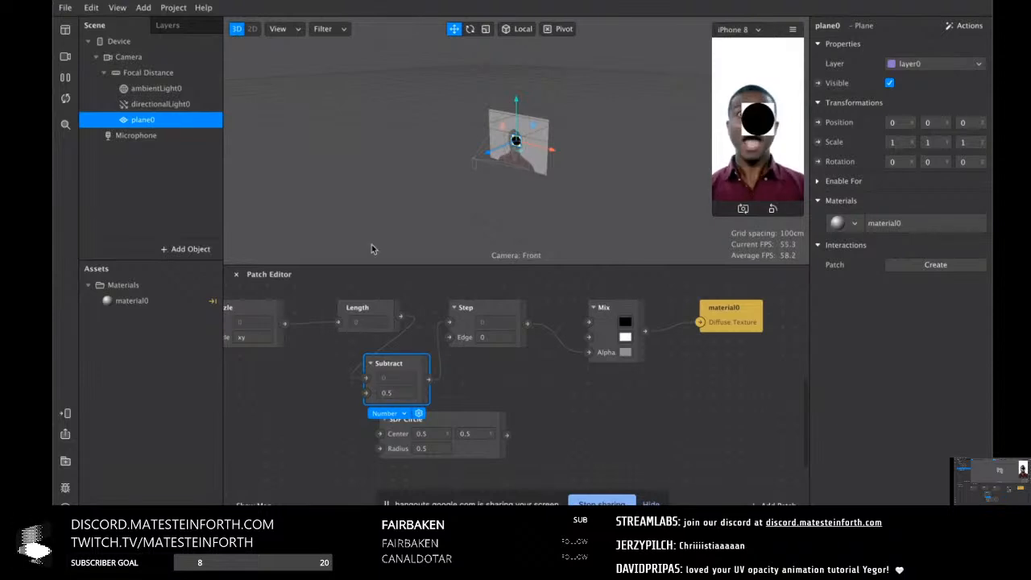
Rearrange Length, Subtract and Step with Subtract in between, and connect the SDF Circle output to Step's first input
{"action": "left_click", "coordinate": [359, 313]}
{"action": "left_click_drag", "start_coordinate": [359, 314], "coordinate": [335, 313]}
{"action": "left_click_drag", "start_coordinate": [497, 308], "coordinate": [539, 295]}
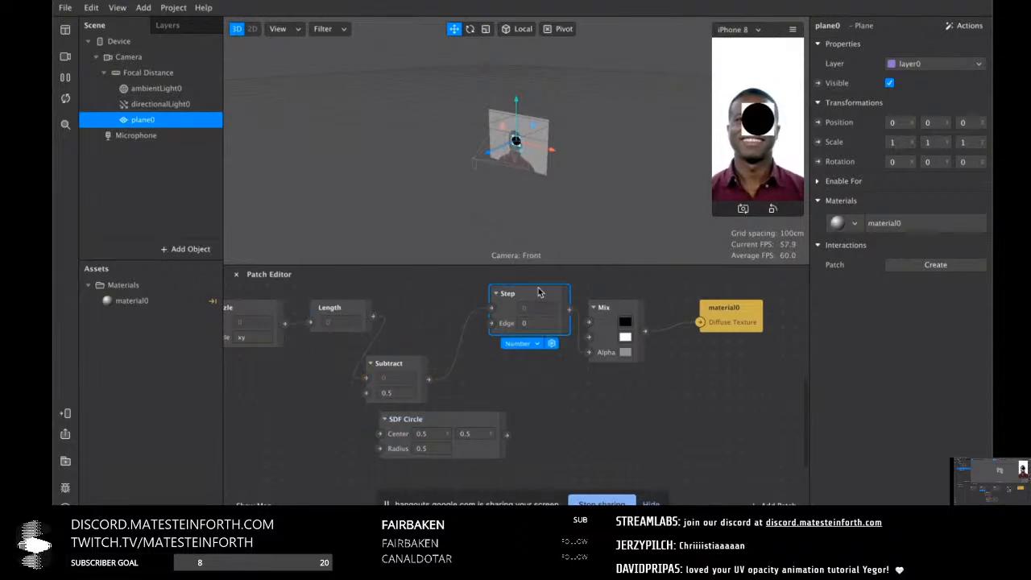
{"action": "left_click_drag", "start_coordinate": [398, 373], "coordinate": [441, 317]}
{"action": "left_click_drag", "start_coordinate": [507, 435], "coordinate": [491, 309]}
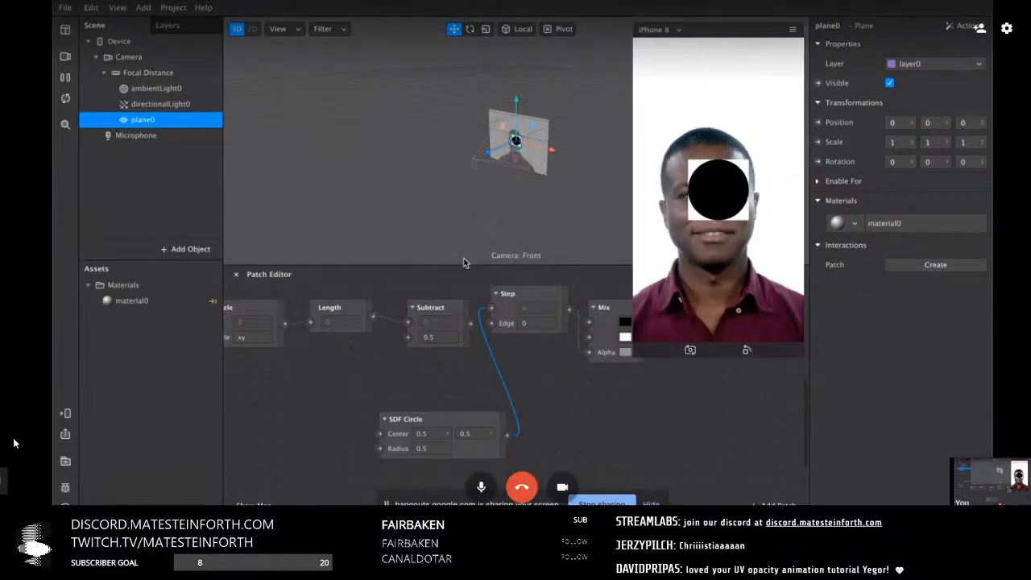
Switch the preview video source to the FaceTime HD Camera and shrink the simulator preview
{"action": "left_click", "coordinate": [68, 58]}
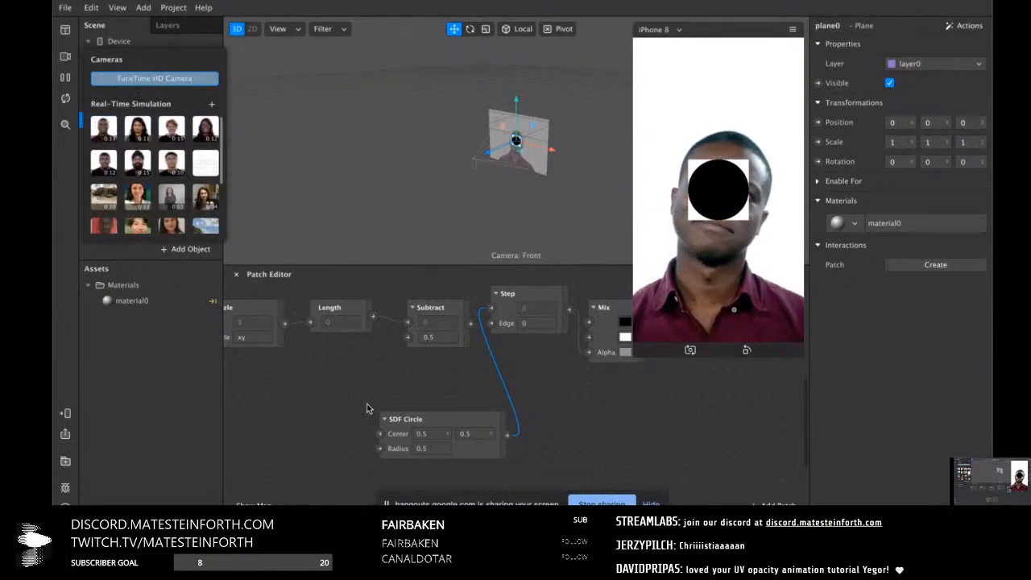
{"action": "left_click", "coordinate": [477, 381]}
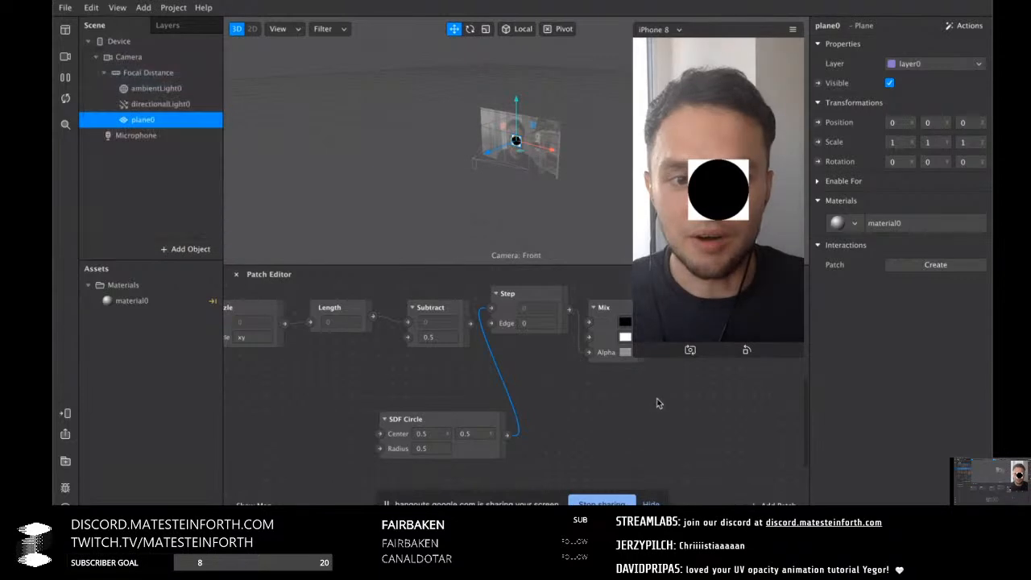
{"action": "left_click_drag", "start_coordinate": [635, 355], "coordinate": [686, 265]}
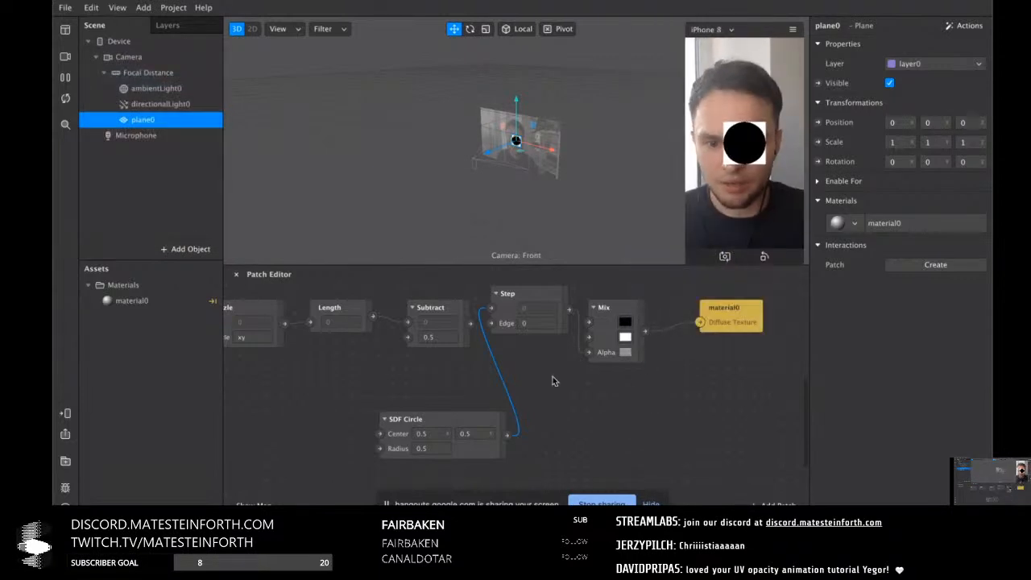
Space out the SDF Circle, Step and Mix patches and check the SDF connection into Step
{"action": "left_click_drag", "start_coordinate": [486, 430], "coordinate": [444, 429]}
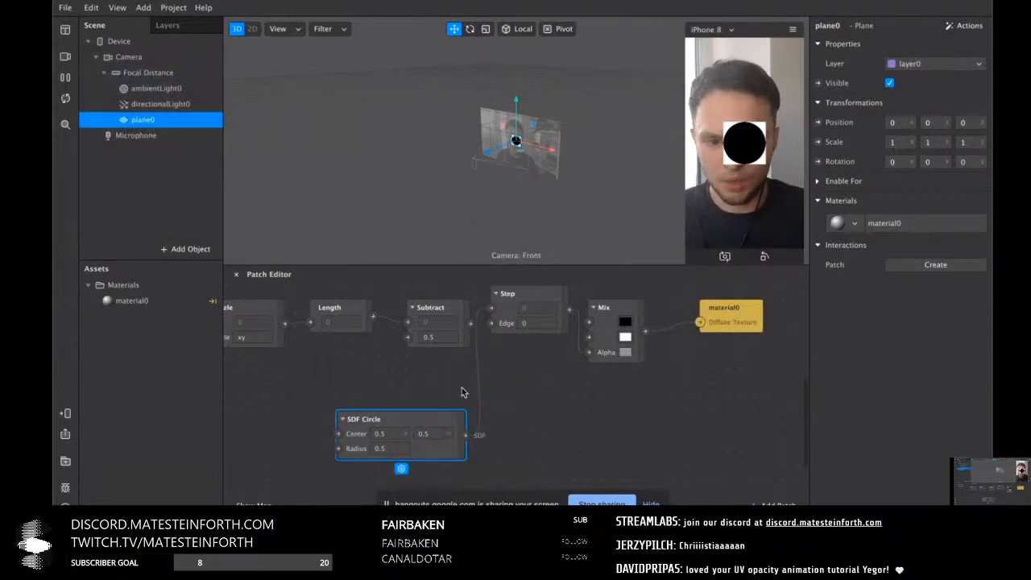
{"action": "mouse_move", "coordinate": [518, 306]}
{"action": "left_mouse_down"}
{"action": "mouse_move", "coordinate": [533, 336]}
{"action": "mouse_move", "coordinate": [533, 320]}
{"action": "left_mouse_up"}
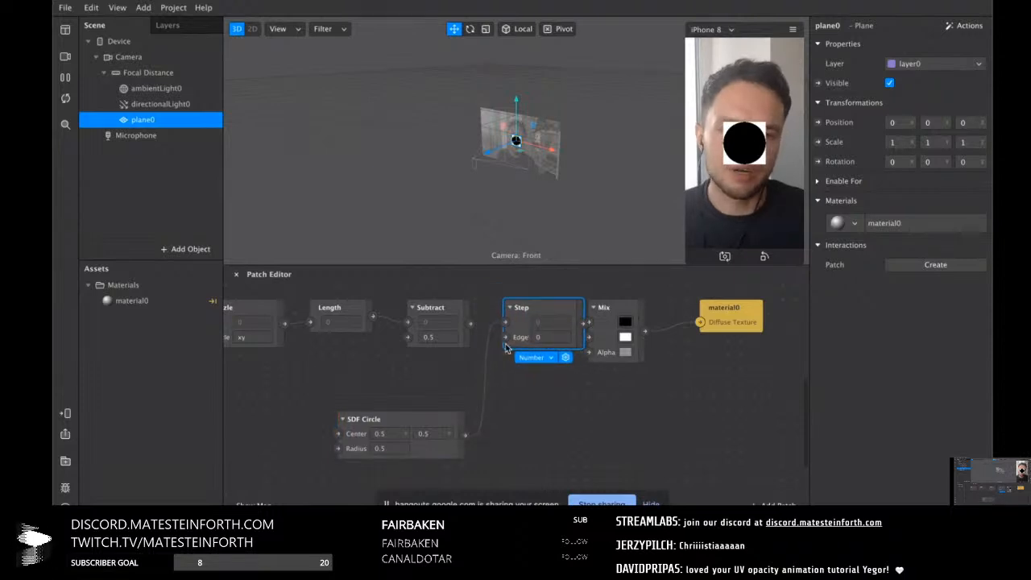
{"action": "left_click_drag", "start_coordinate": [597, 314], "coordinate": [634, 312]}
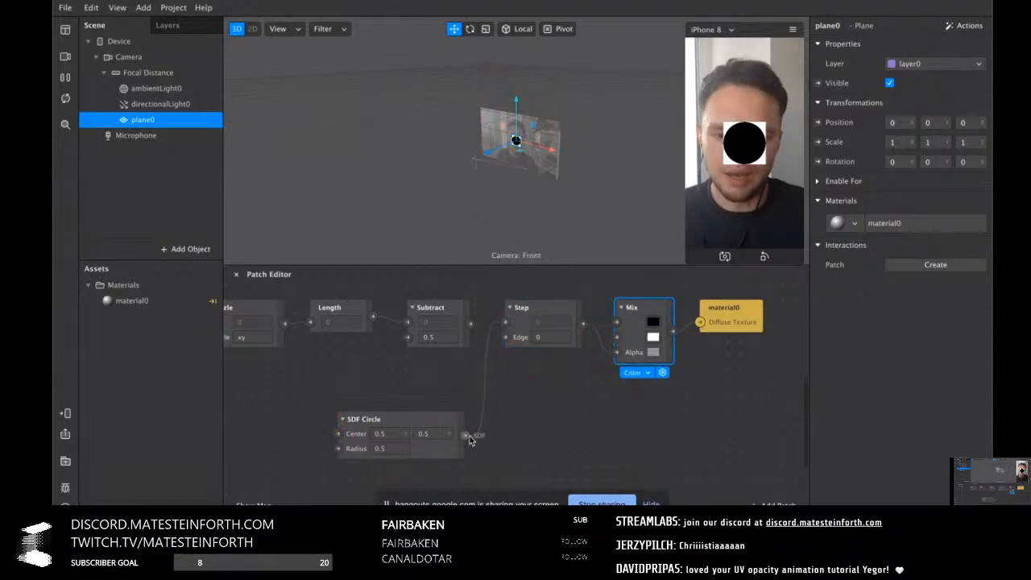
{"action": "left_click", "coordinate": [487, 405]}
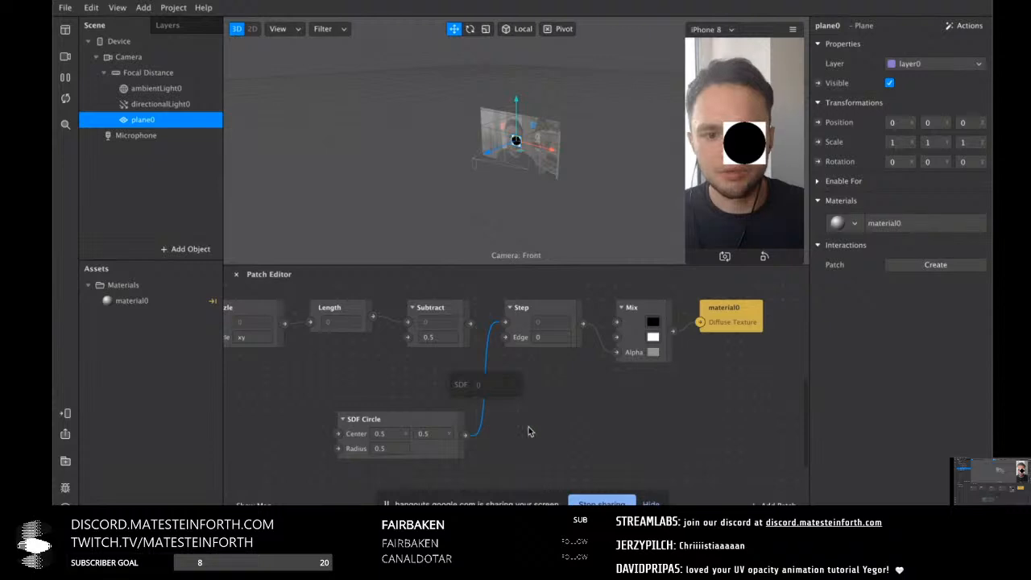
{"action": "left_click", "coordinate": [566, 425]}
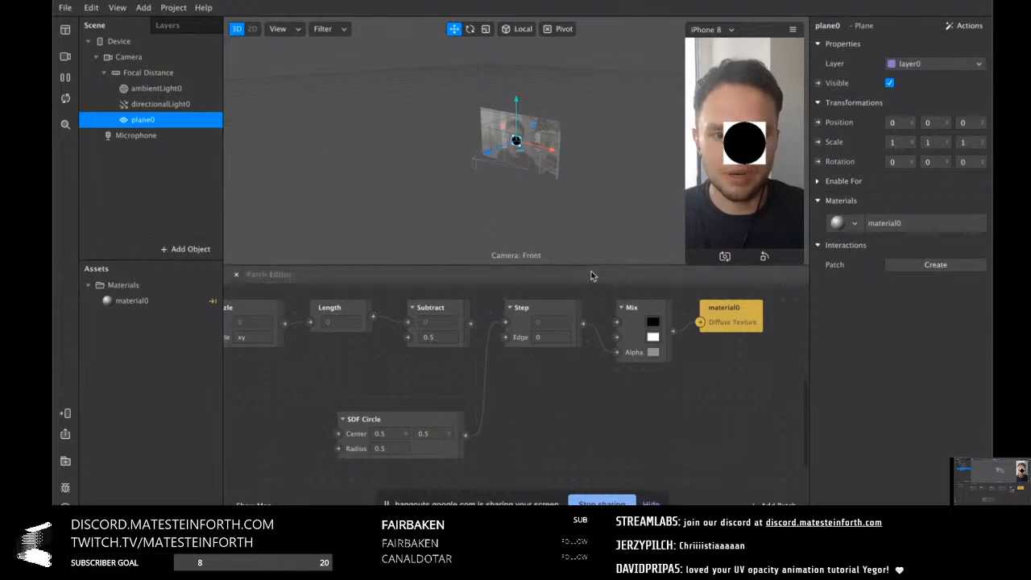
Add a Texture Sampler patch beside SDF Circle, below the Step and Mix patches
{"action": "double_click", "coordinate": [560, 416]}
{"action": "type", "text": "text"}
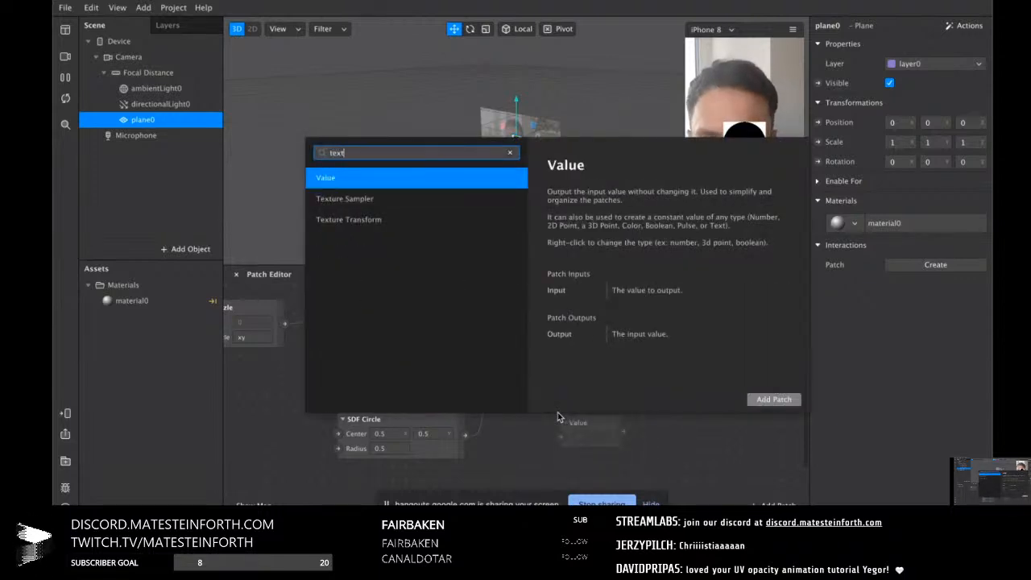
{"action": "key", "text": "Down"}
{"action": "key", "text": "Return"}
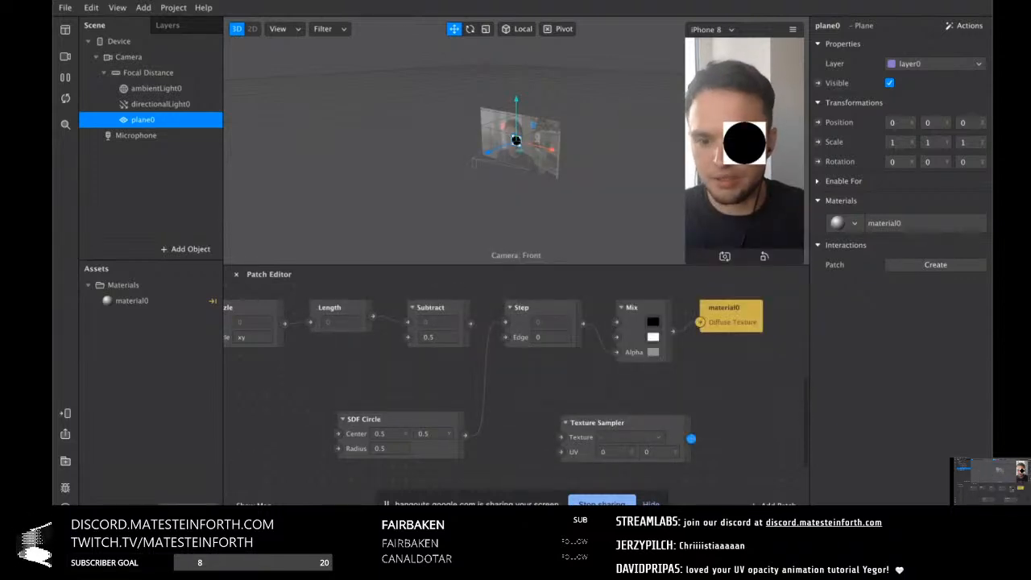
Import the texture PerlinNoise2d.png from the textures folder inside AR/Audiov3
{"action": "left_click", "coordinate": [188, 508]}
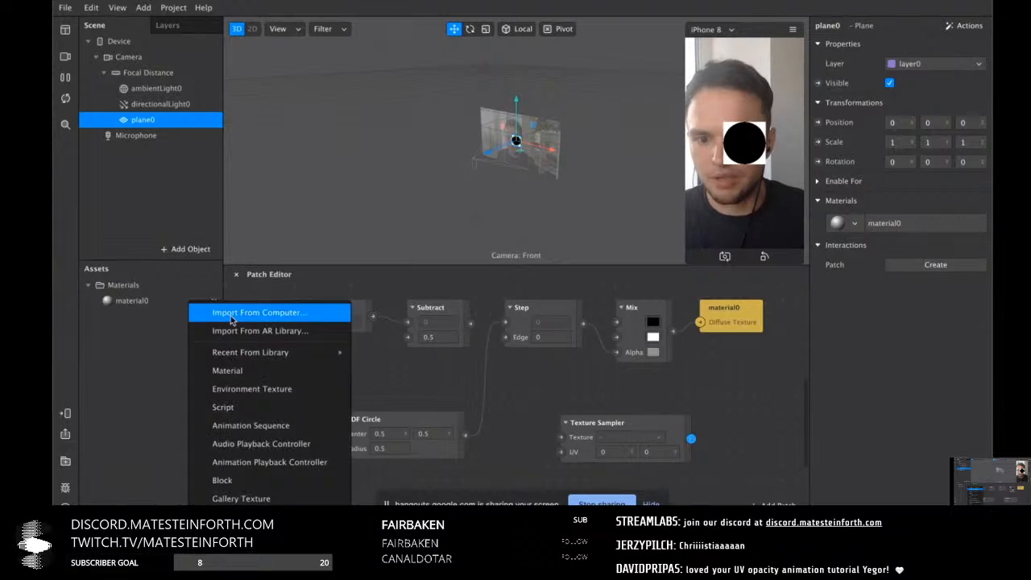
{"action": "key", "text": "Return"}
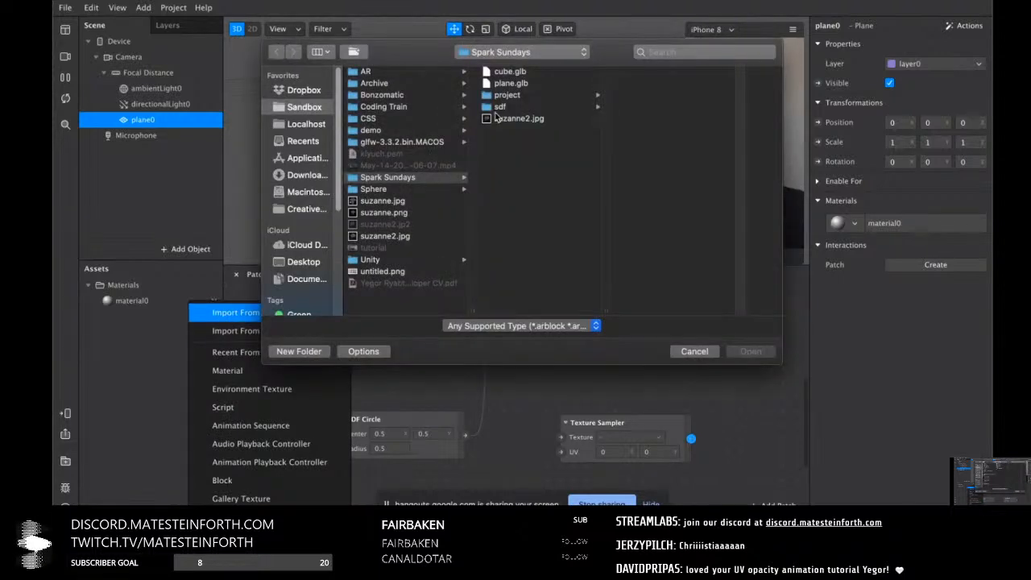
{"action": "left_click", "coordinate": [382, 71]}
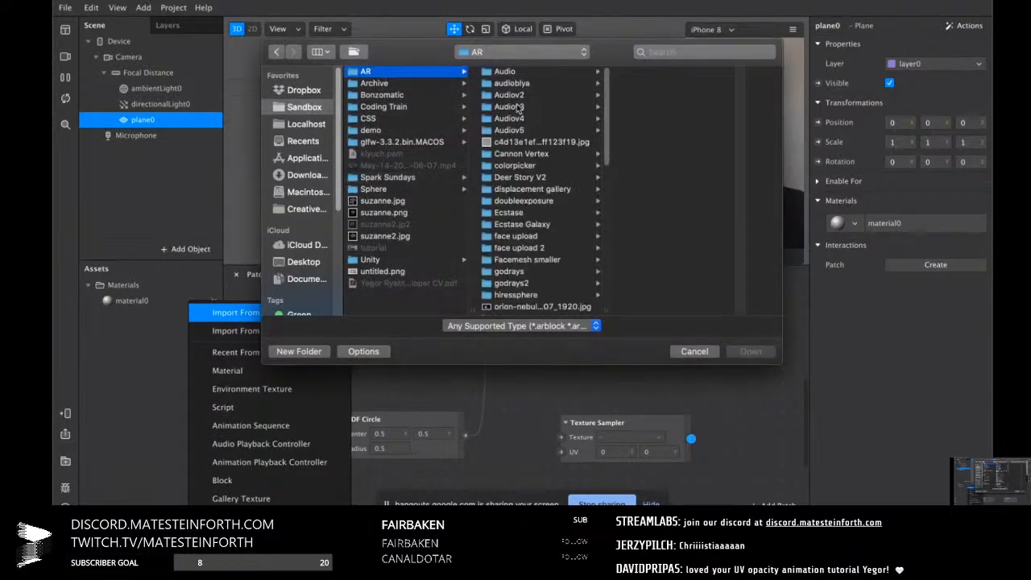
{"action": "left_click", "coordinate": [522, 107]}
{"action": "left_click", "coordinate": [642, 131]}
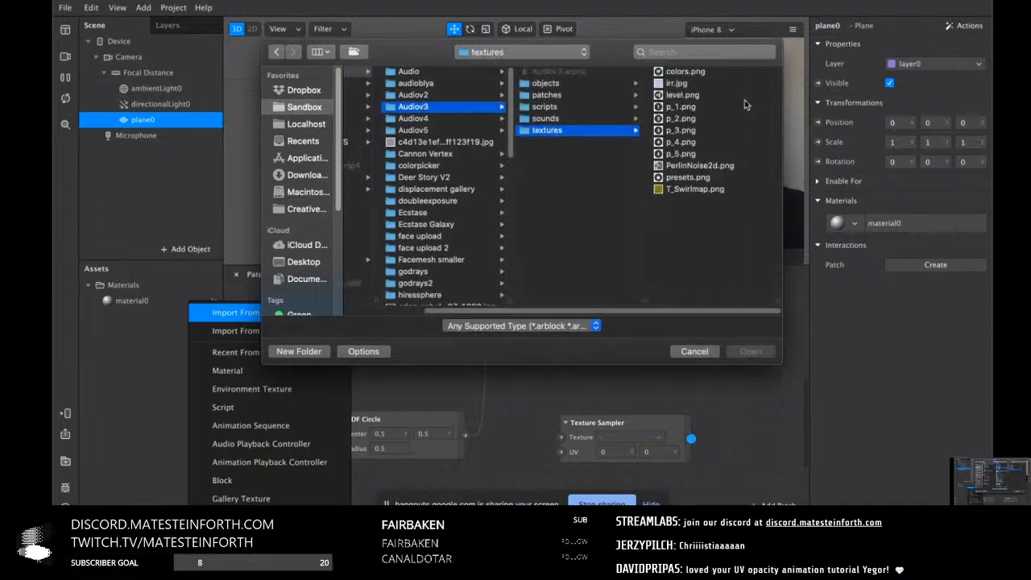
{"action": "double_click", "coordinate": [679, 169]}
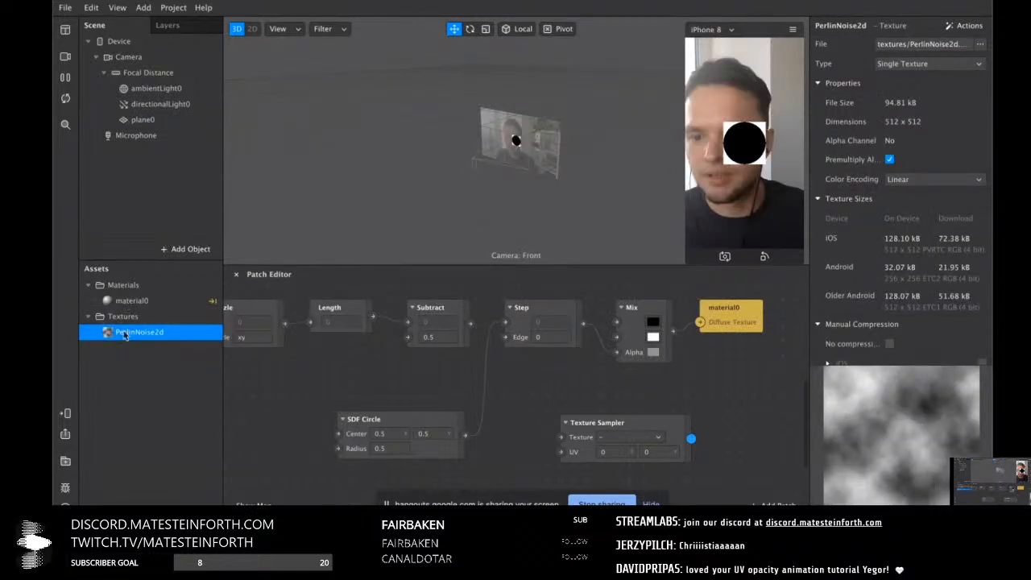
Set both the U and V tiling modes of the PerlinNoise2d texture to Repeat
{"action": "scroll", "coordinate": [846, 292], "scroll_direction": "down", "scroll_amount": 5}
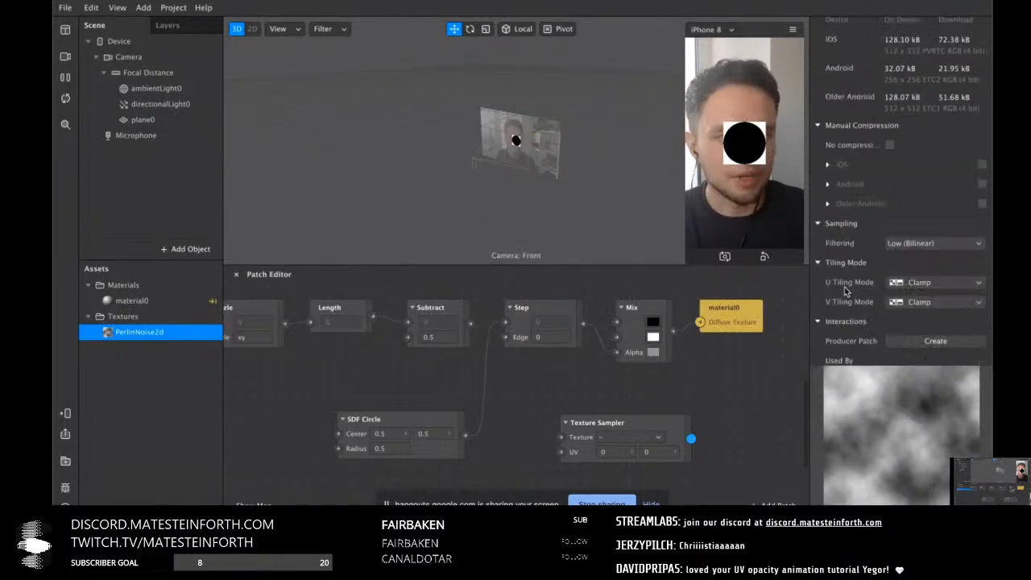
{"action": "left_click", "coordinate": [927, 279]}
{"action": "left_click", "coordinate": [930, 293]}
{"action": "left_click", "coordinate": [926, 299]}
{"action": "left_click", "coordinate": [931, 311]}
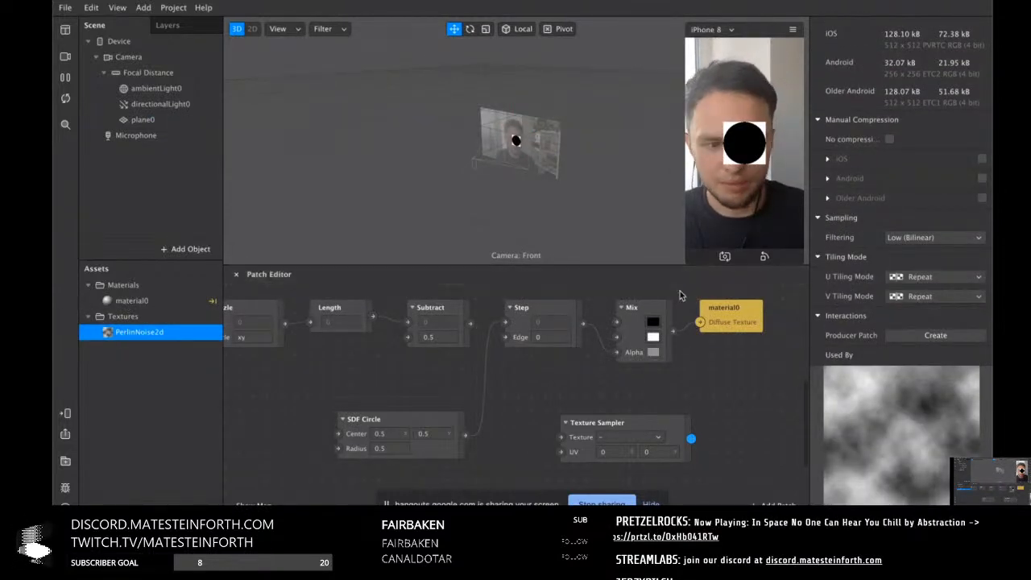
Add PerlinNoise2d to the patch graph, feed its RGBA into Texture Sampler's Texture input, and connect the sampler to material0's Diffuse Texture
{"action": "left_click_drag", "start_coordinate": [178, 342], "coordinate": [523, 457]}
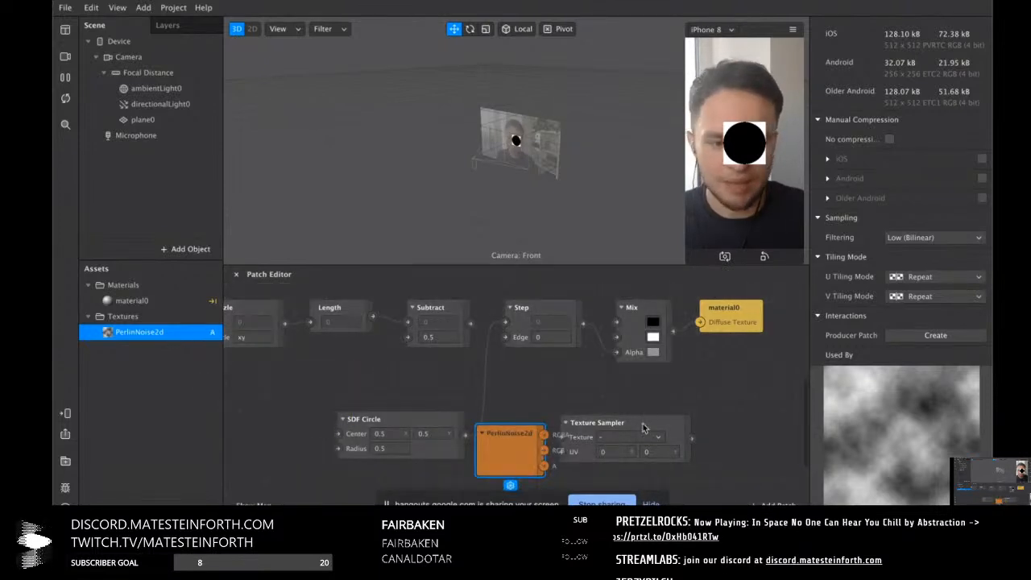
{"action": "left_click_drag", "start_coordinate": [644, 428], "coordinate": [686, 424]}
{"action": "scroll", "coordinate": [584, 431], "scroll_direction": "down", "scroll_amount": 2}
{"action": "scroll", "coordinate": [583, 431], "scroll_direction": "up", "scroll_amount": 2}
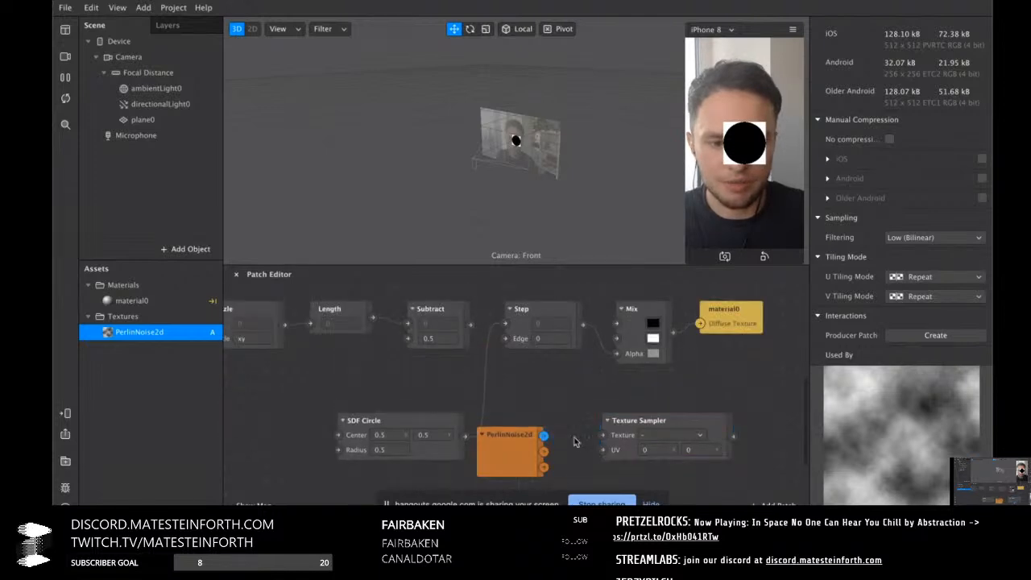
{"action": "left_click_drag", "start_coordinate": [545, 435], "coordinate": [603, 435]}
{"action": "left_click_drag", "start_coordinate": [729, 433], "coordinate": [701, 324]}
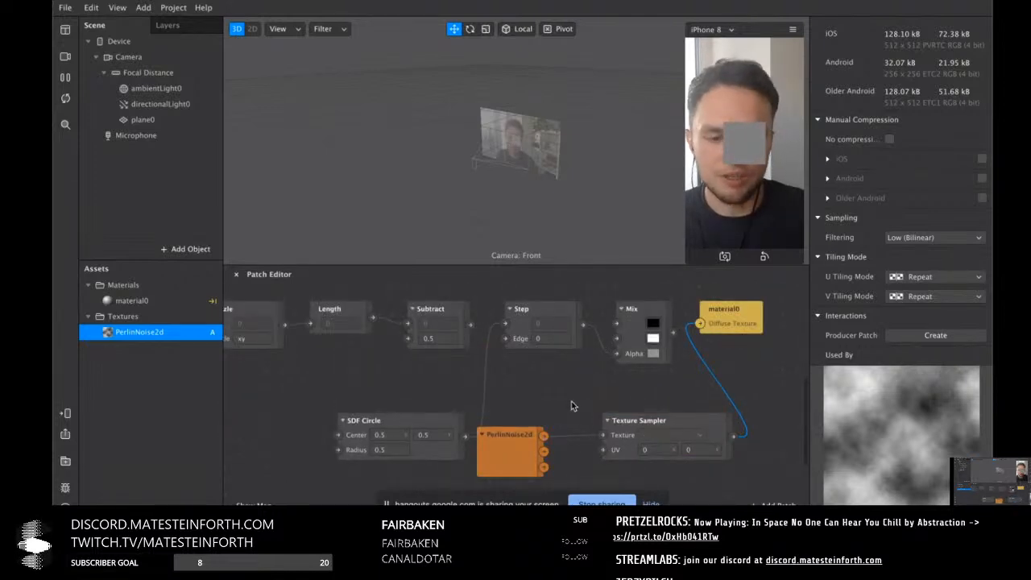
Enlarge the Patch Editor and move SDF Circle up, clear of the PerlinNoise2d patch
{"action": "left_click_drag", "start_coordinate": [565, 266], "coordinate": [551, 131]}
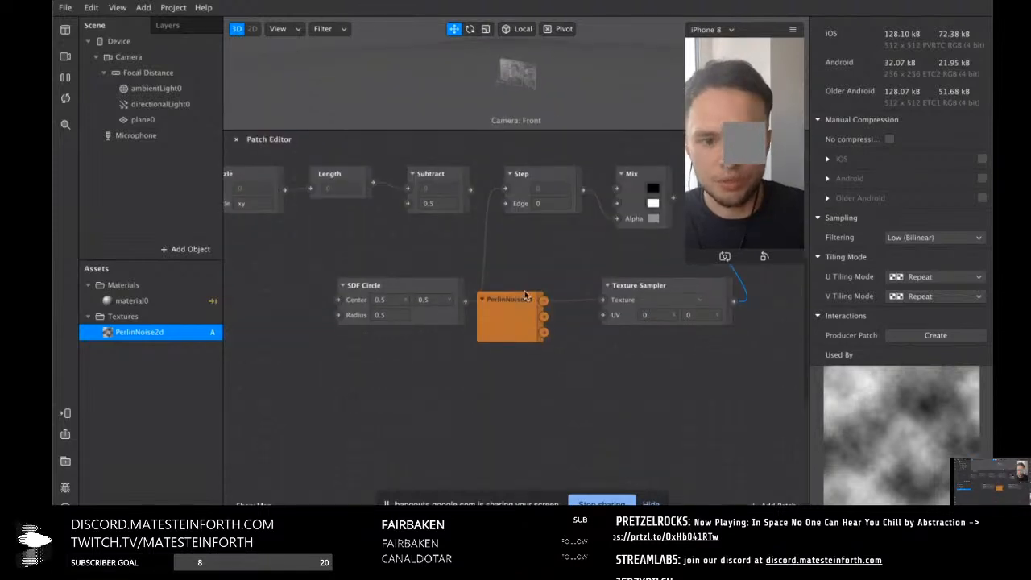
{"action": "scroll", "coordinate": [525, 293], "scroll_direction": "right", "scroll_amount": 2}
{"action": "scroll", "coordinate": [527, 299], "scroll_direction": "up", "scroll_amount": 2}
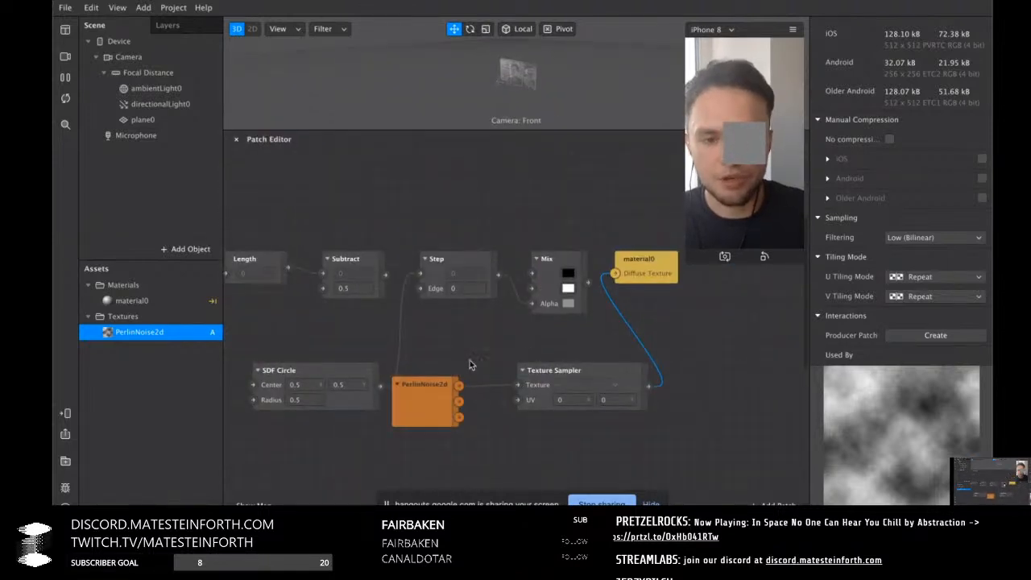
{"action": "left_click_drag", "start_coordinate": [341, 378], "coordinate": [342, 330]}
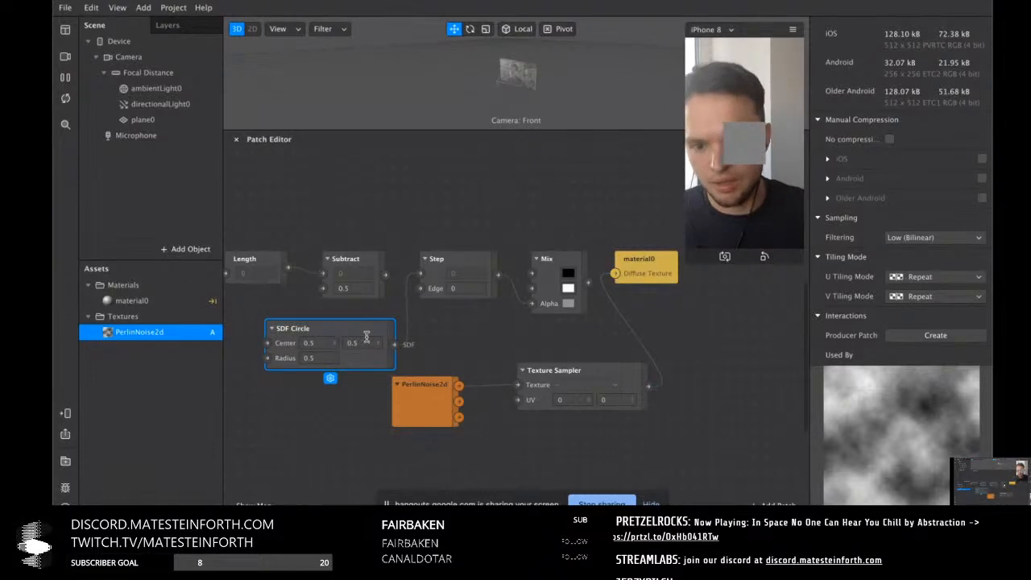
Add a Vertex Attribute patch set to Texture Coordinates below PerlinNoise2d and connect it to Texture Sampler's UV input
{"action": "double_click", "coordinate": [516, 450]}
{"action": "type", "text": "vert"}
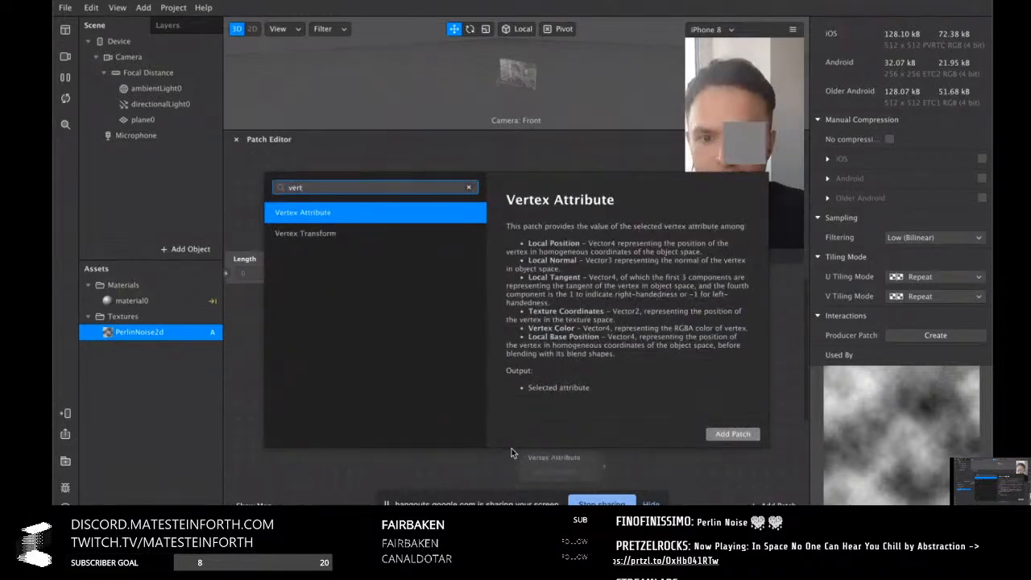
{"action": "key", "text": "Return"}
{"action": "left_click", "coordinate": [564, 472]}
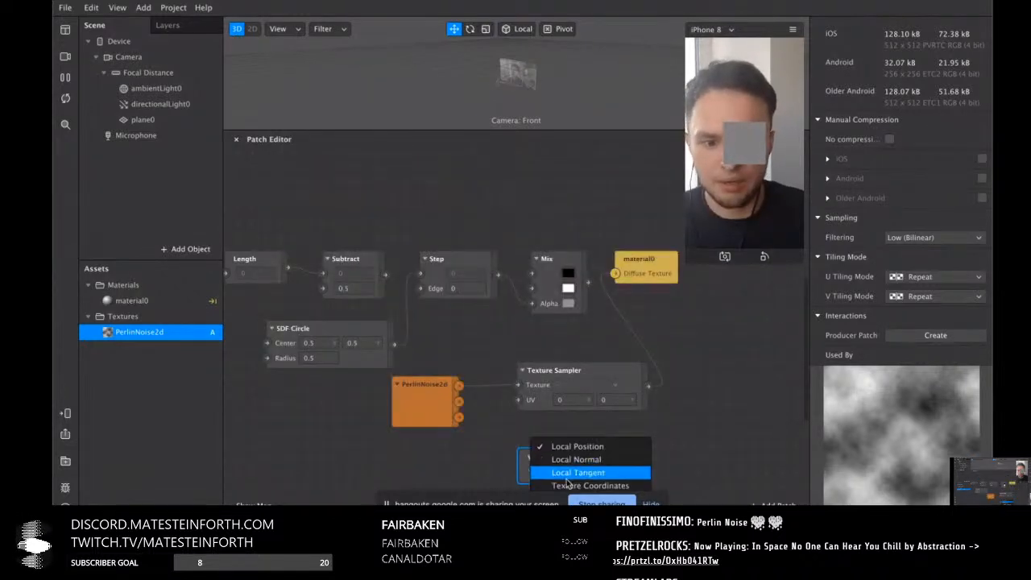
{"action": "left_click", "coordinate": [636, 486]}
{"action": "left_click_drag", "start_coordinate": [547, 459], "coordinate": [405, 456]}
{"action": "left_click_drag", "start_coordinate": [484, 462], "coordinate": [519, 400]}
Insert an Add patch between Vertex Attribute and Texture Sampler's UV input
{"action": "double_click", "coordinate": [550, 448]}
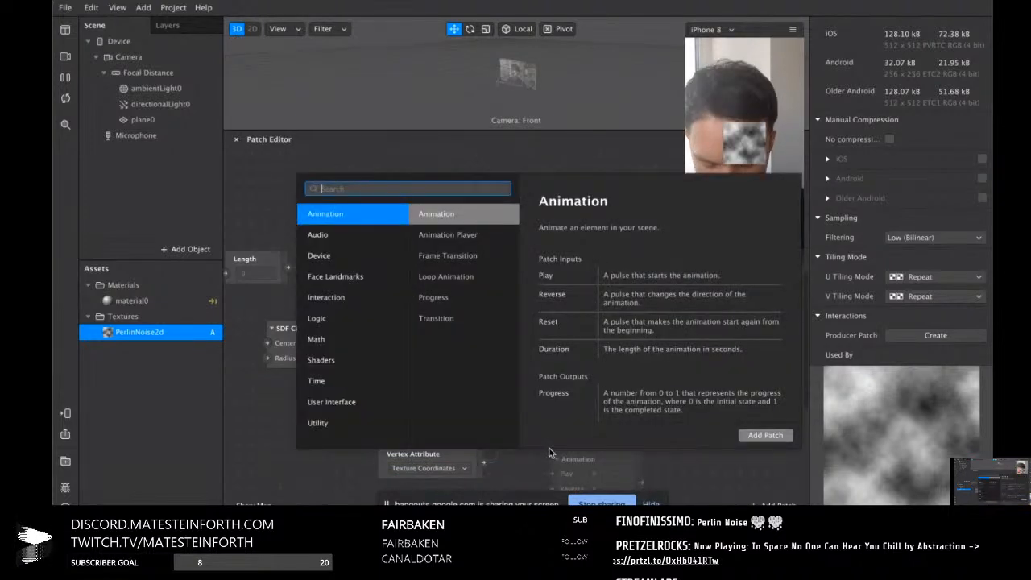
{"action": "type", "text": "ad"}
{"action": "key", "text": "Return"}
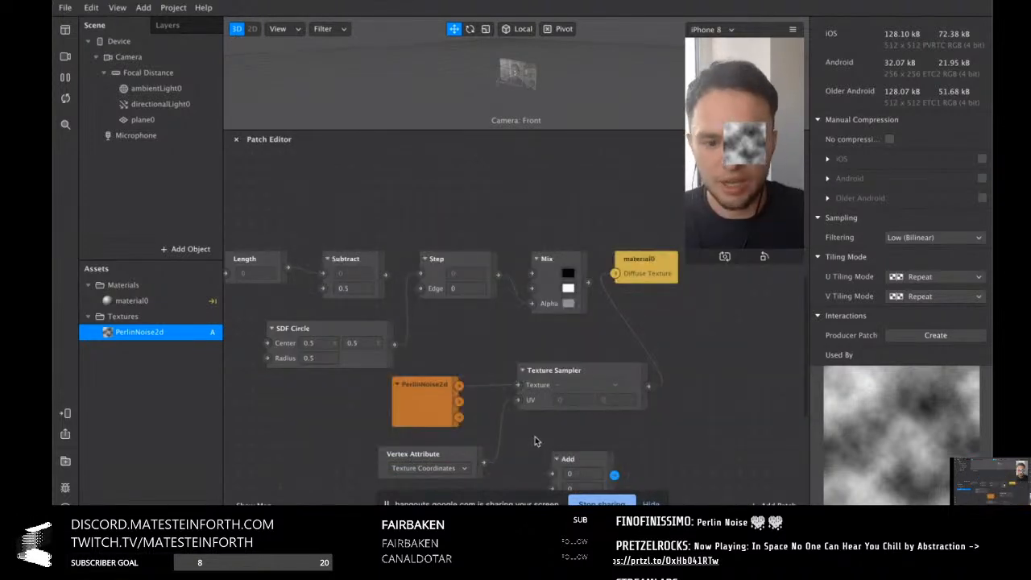
{"action": "scroll", "coordinate": [515, 431], "scroll_direction": "down", "scroll_amount": 3}
{"action": "left_click_drag", "start_coordinate": [485, 382], "coordinate": [518, 315]}
{"action": "scroll", "coordinate": [525, 339], "scroll_direction": "left", "scroll_amount": 2}
{"action": "scroll", "coordinate": [525, 339], "scroll_direction": "left", "scroll_amount": 1}
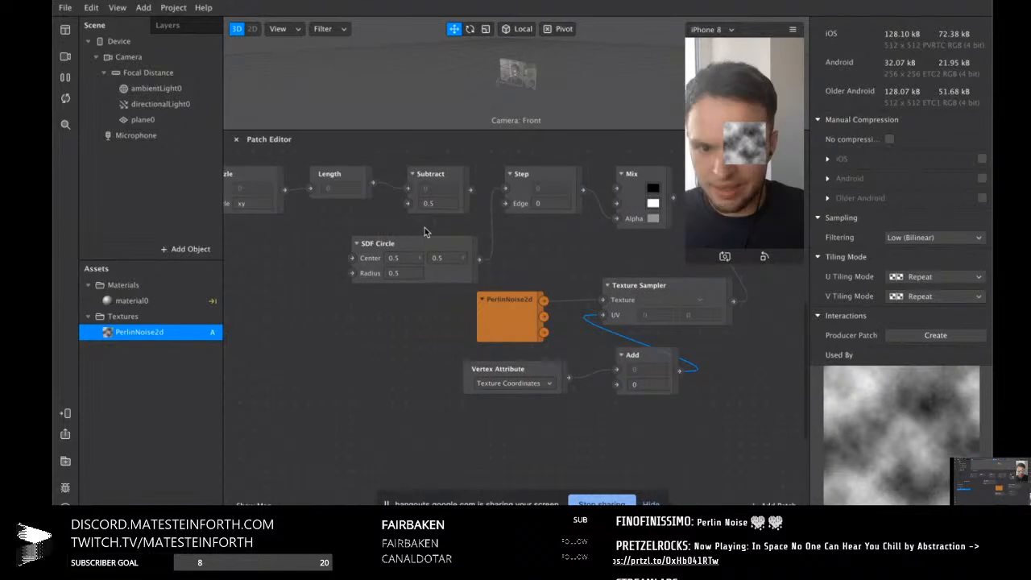
Move SDF Circle away from the texture patches and connect its output to Add's second input
{"action": "left_click_drag", "start_coordinate": [427, 244], "coordinate": [331, 271]}
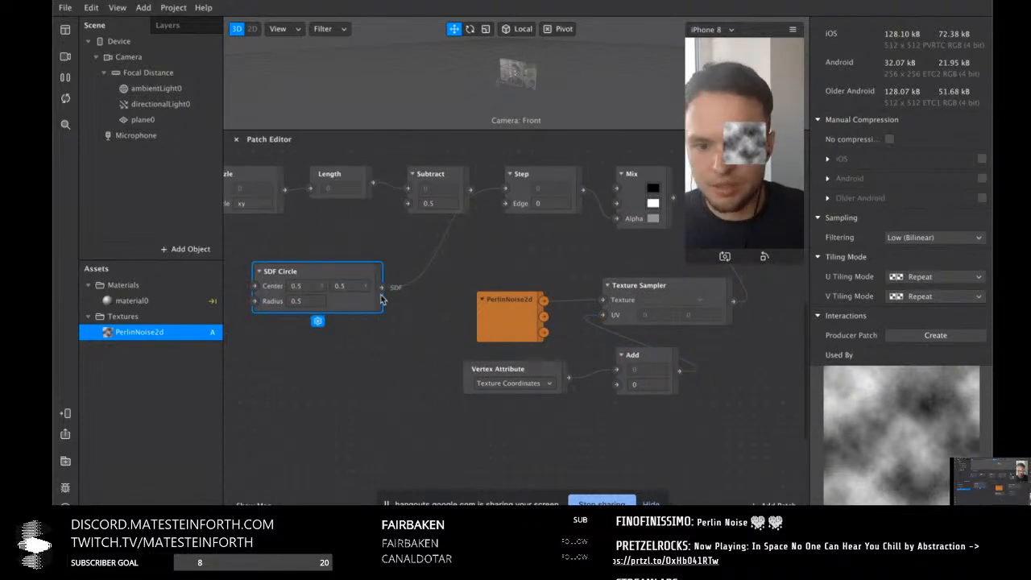
{"action": "left_click_drag", "start_coordinate": [381, 286], "coordinate": [618, 386]}
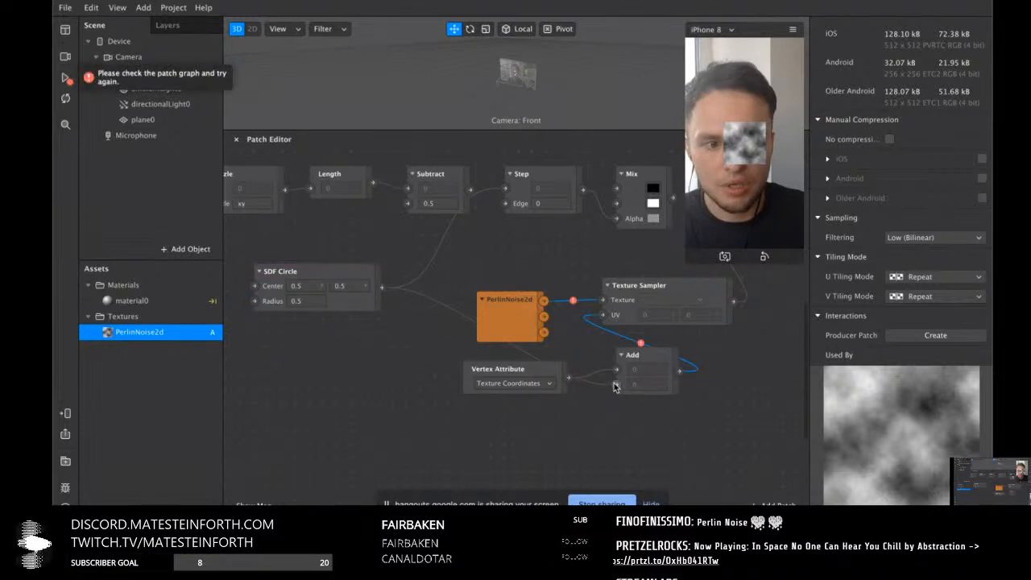
{"action": "scroll", "coordinate": [455, 455], "scroll_direction": "up", "scroll_amount": 3}
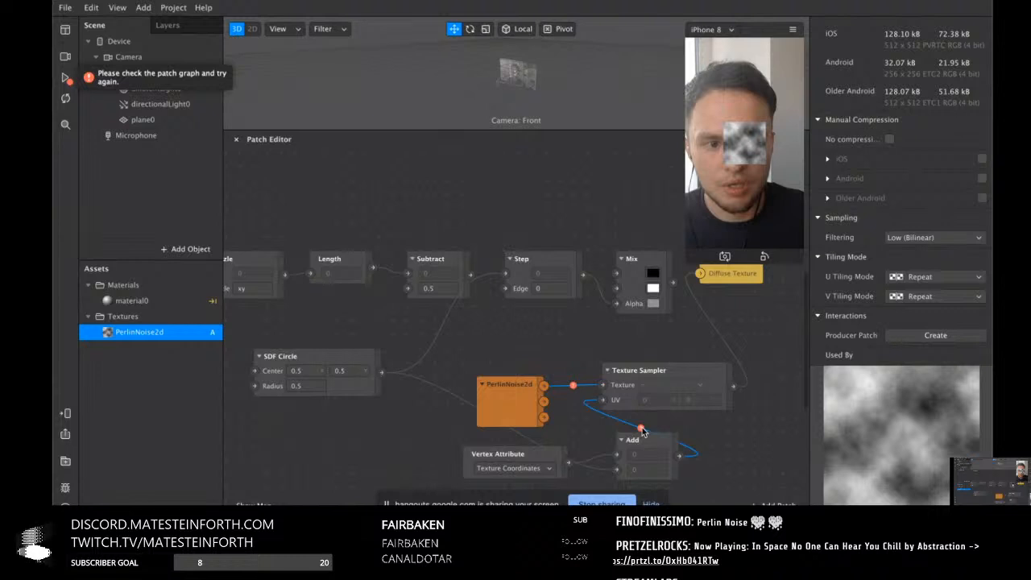
Add a Swizzle patch set to xy and route the SDF Circle output through it into Add's second input
{"action": "double_click", "coordinate": [450, 421]}
{"action": "type", "text": "swizzle"}
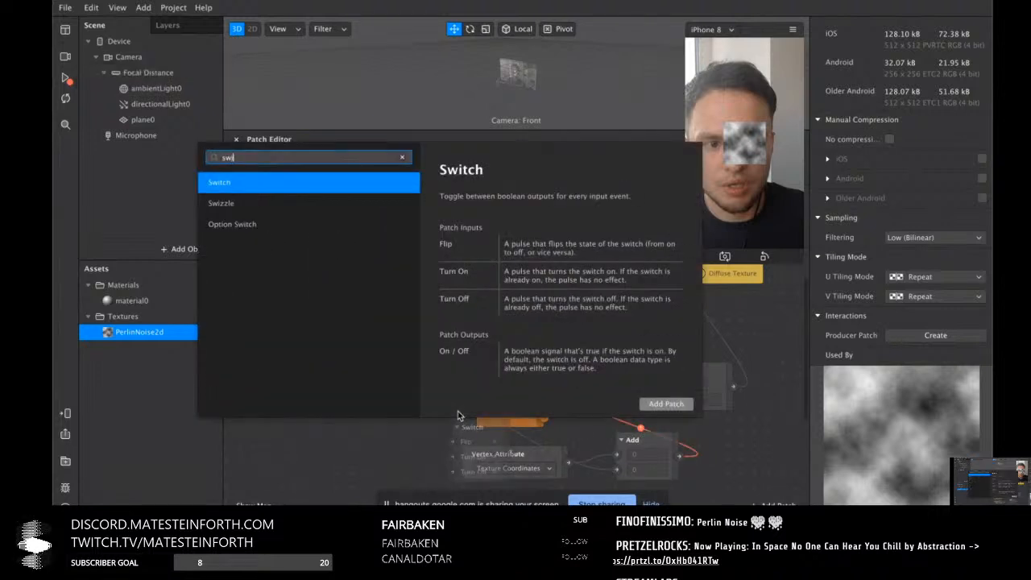
{"action": "key", "text": "Return"}
{"action": "left_click_drag", "start_coordinate": [382, 372], "coordinate": [452, 442]}
{"action": "left_click", "coordinate": [500, 456]}
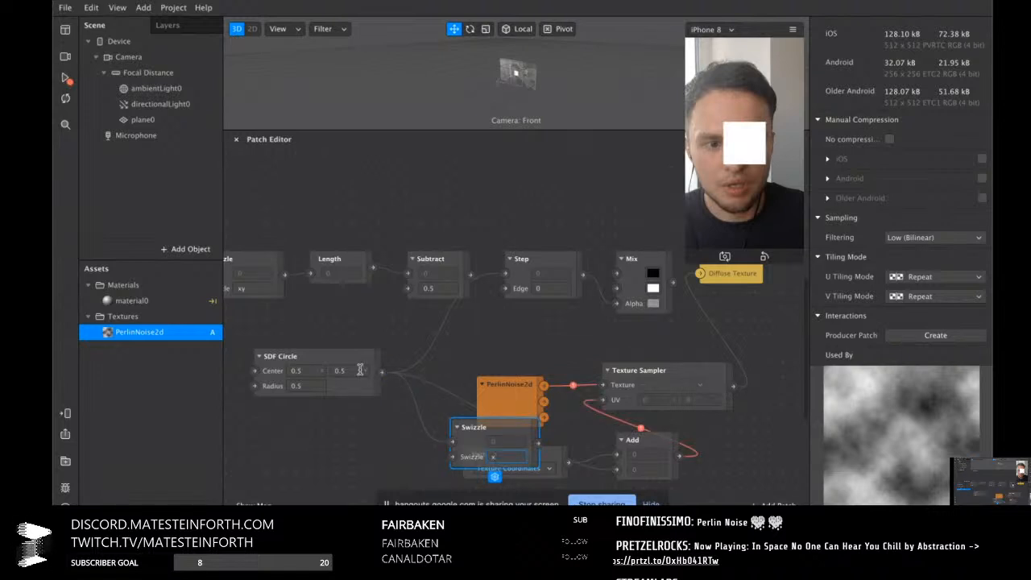
{"action": "type", "text": "xy"}
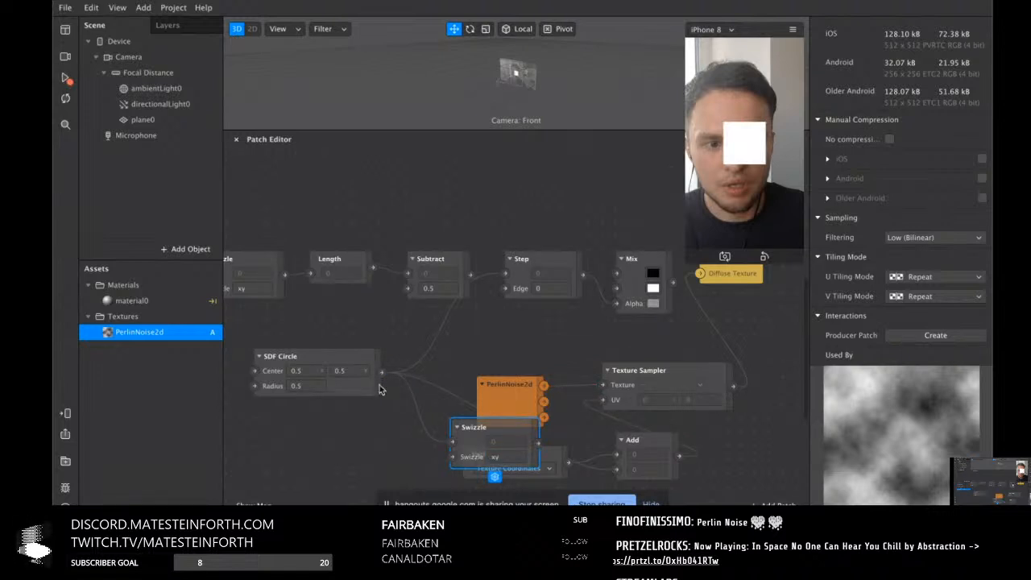
{"action": "left_click_drag", "start_coordinate": [477, 438], "coordinate": [618, 473]}
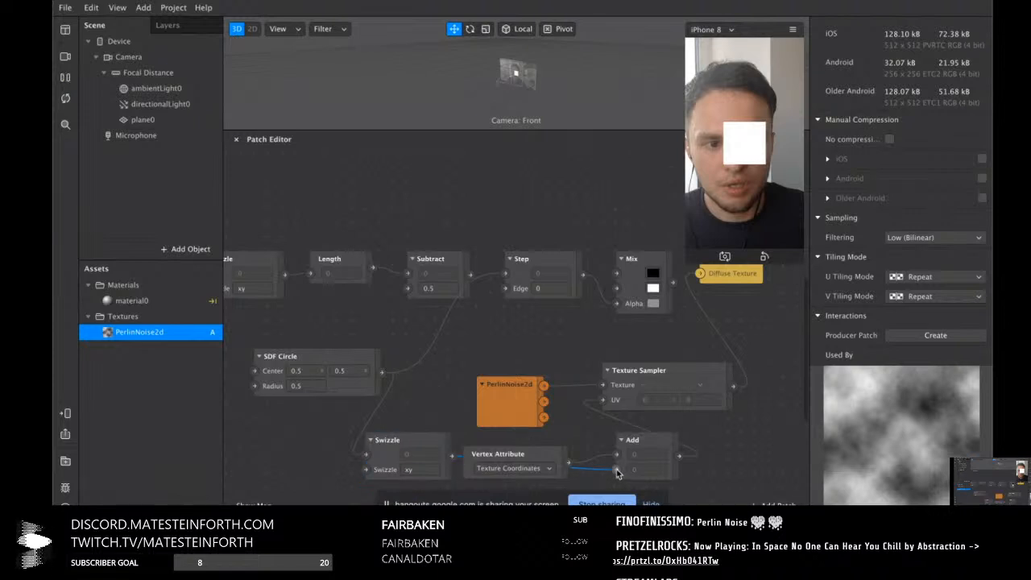
Try the value xx in the Swizzle patch and check the patch graph error
{"action": "left_click", "coordinate": [356, 363]}
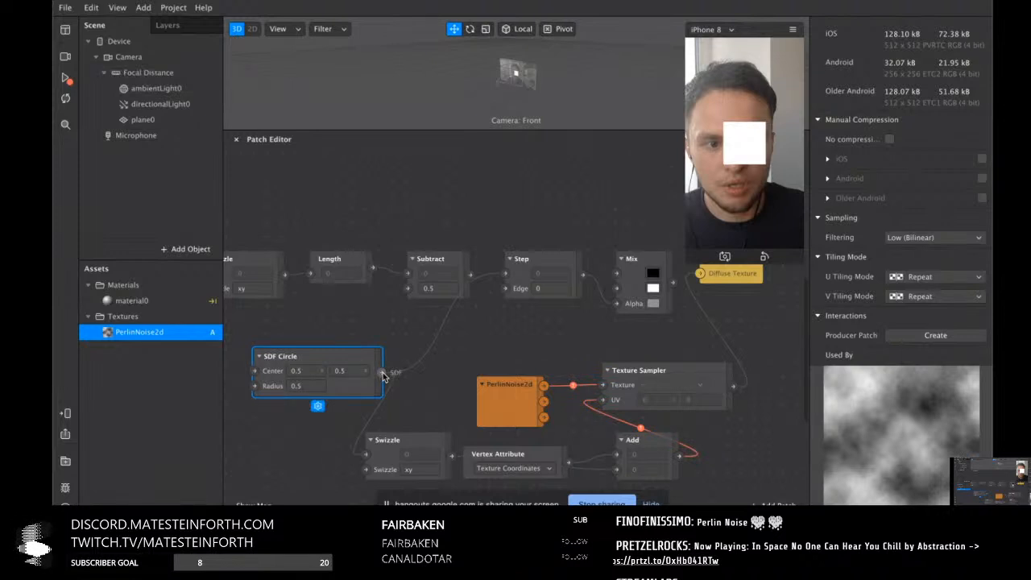
{"action": "scroll", "coordinate": [412, 392], "scroll_direction": "down", "scroll_amount": 3}
{"action": "left_click", "coordinate": [419, 386]}
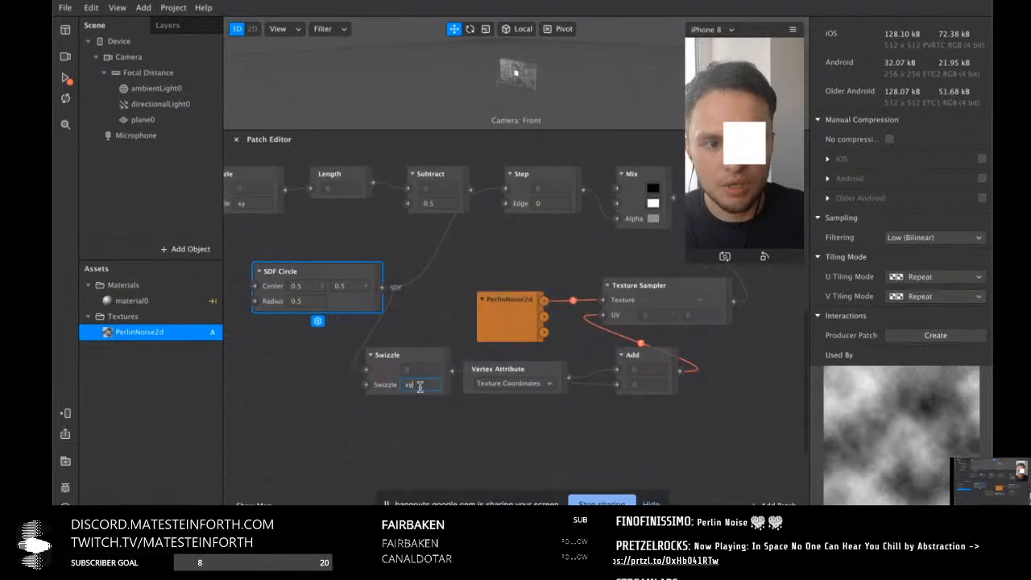
{"action": "type", "text": "xx"}
{"action": "key", "text": "Return"}
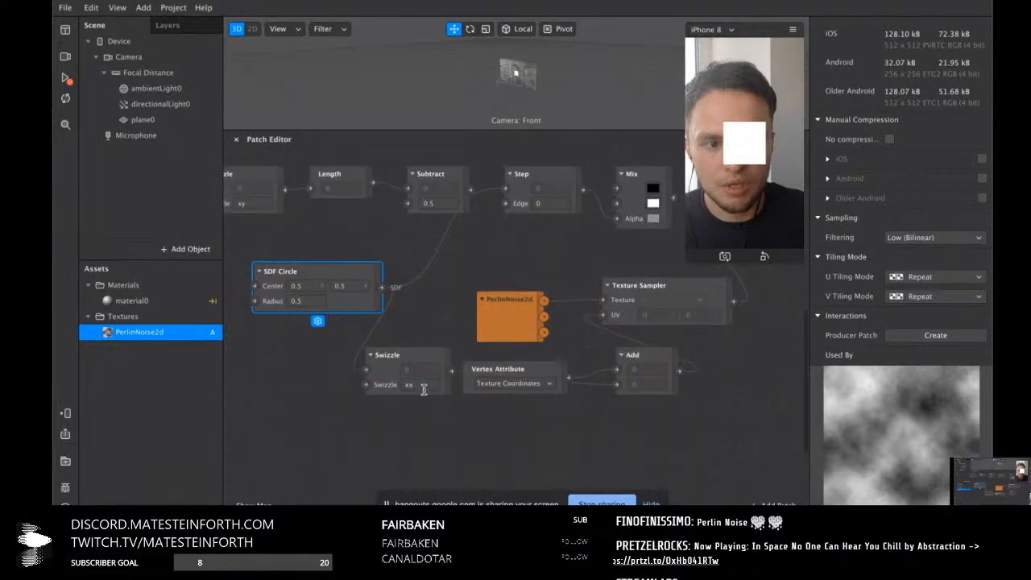
{"action": "left_click", "coordinate": [67, 82]}
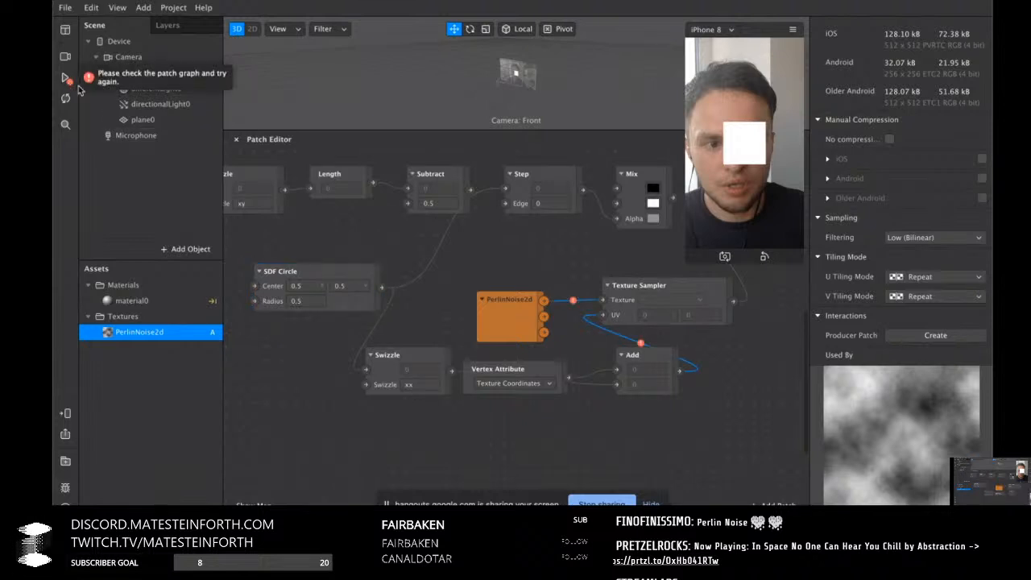
Move Swizzle below Vertex Attribute and inspect the error on the connection from Add to Texture Sampler's UV input
{"action": "left_click_drag", "start_coordinate": [419, 365], "coordinate": [423, 393]}
{"action": "left_click", "coordinate": [384, 343]}
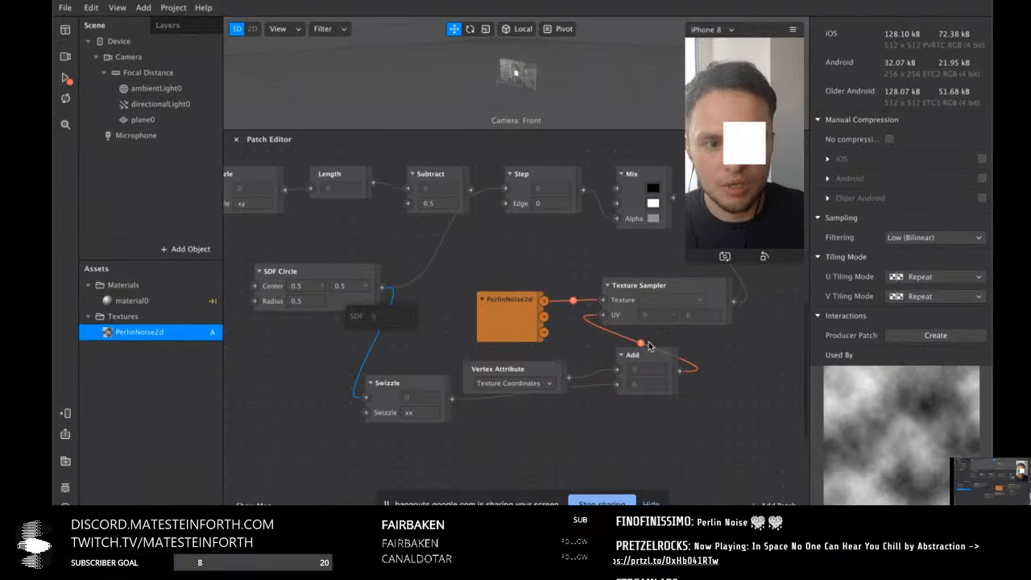
{"action": "left_click_drag", "start_coordinate": [650, 346], "coordinate": [646, 346]}
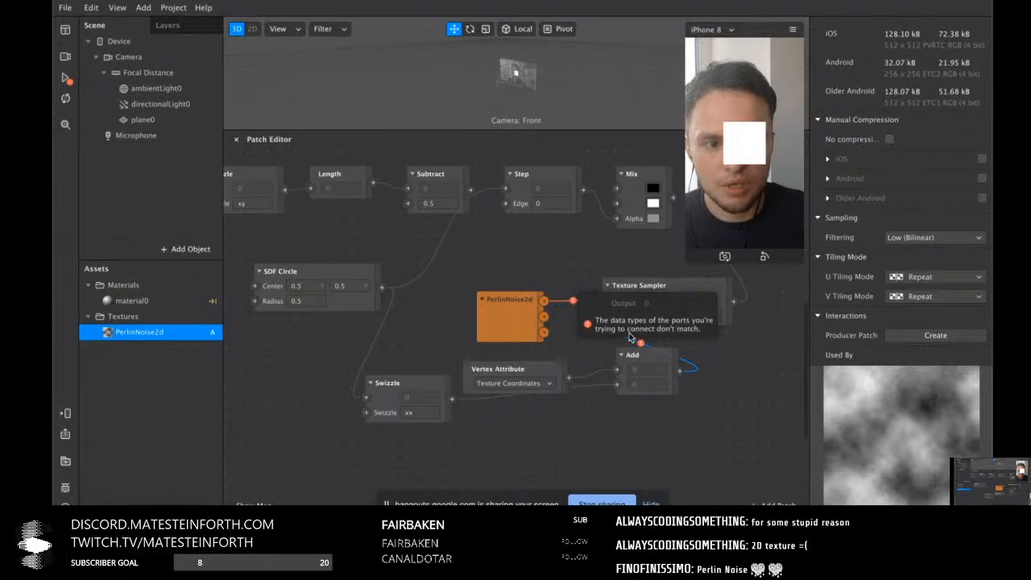
{"action": "left_click_drag", "start_coordinate": [722, 352], "coordinate": [717, 361]}
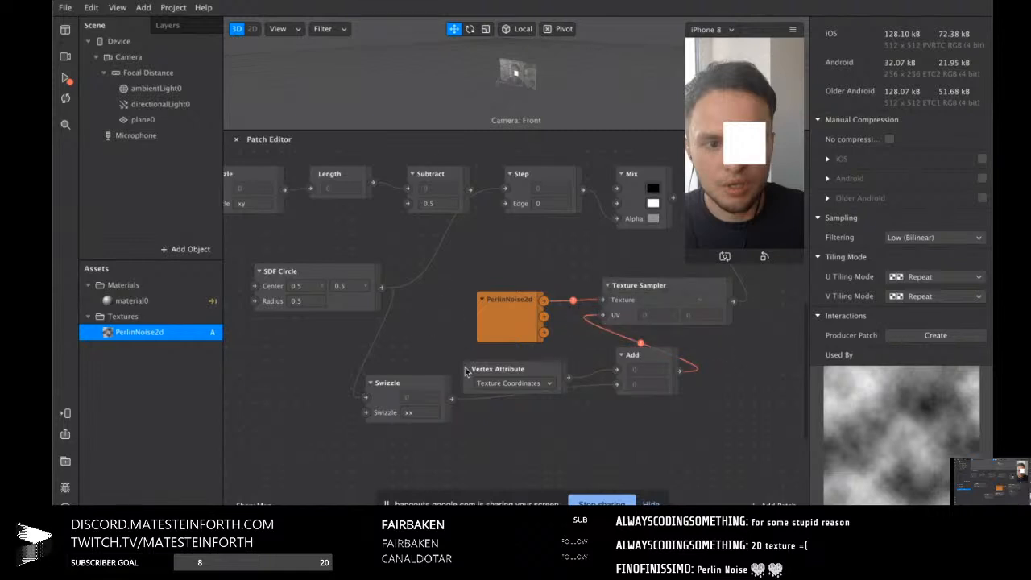
Move Swizzle back beside Vertex Attribute and set its value to xy
{"action": "left_click_drag", "start_coordinate": [428, 390], "coordinate": [434, 376]}
{"action": "left_click", "coordinate": [430, 400]}
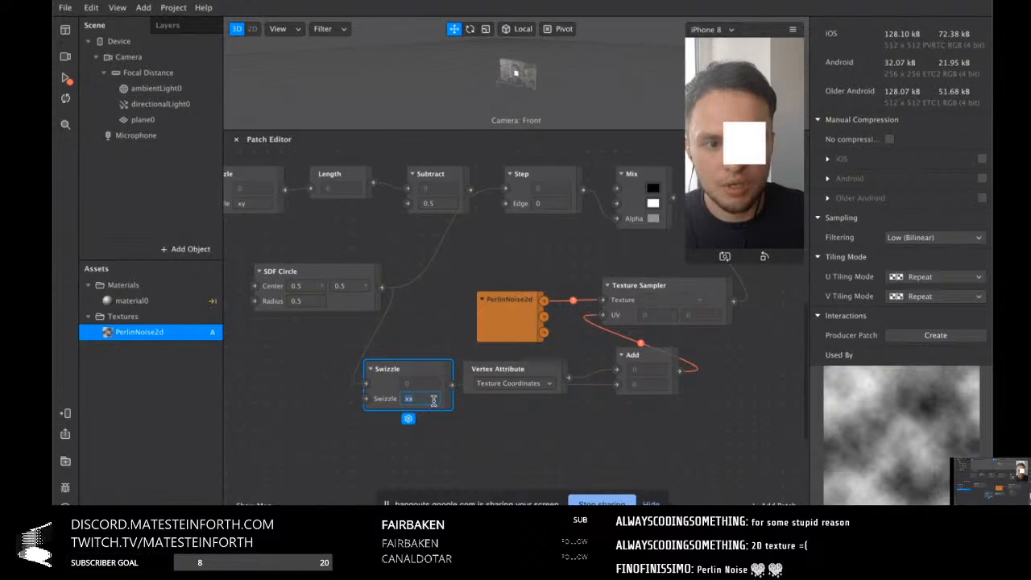
{"action": "type", "text": "xy"}
{"action": "key", "text": "Return"}
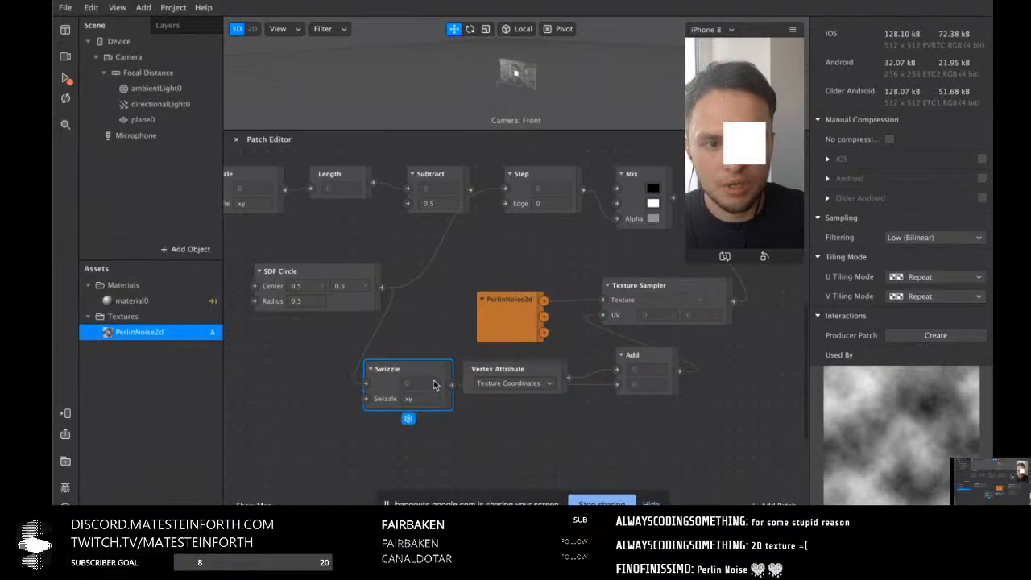
Rearrange SDF Circle and Swizzle side by side above the Vertex Attribute patch
{"action": "left_click_drag", "start_coordinate": [427, 369], "coordinate": [353, 264]}
{"action": "scroll", "coordinate": [412, 307], "scroll_direction": "left", "scroll_amount": 5}
{"action": "scroll", "coordinate": [548, 355], "scroll_direction": "right", "scroll_amount": 5}
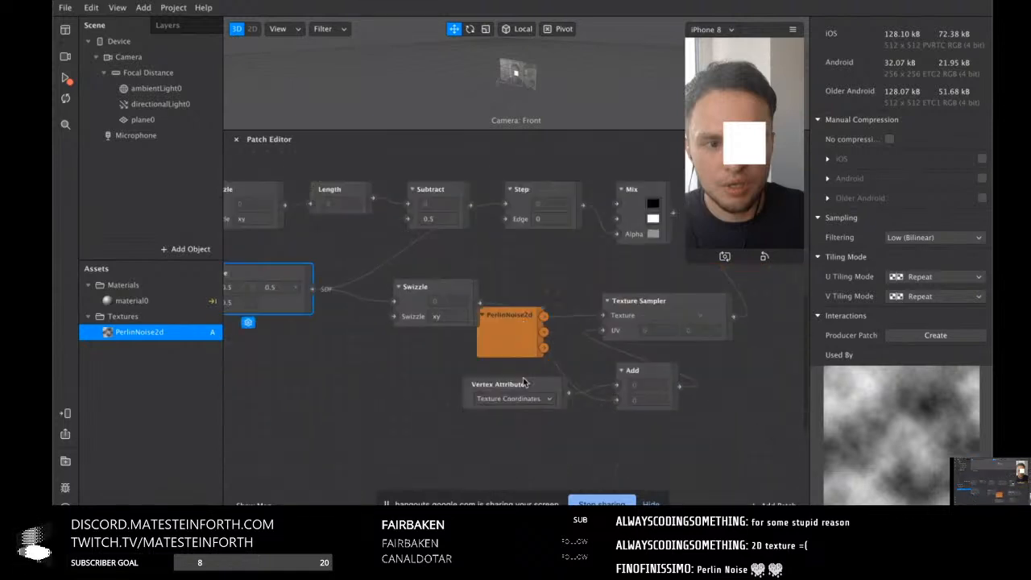
Add a Texture Sampler patch below Swizzle and connect SDF Circle's output to its Texture input
{"action": "scroll", "coordinate": [523, 383], "scroll_direction": "down", "scroll_amount": 2}
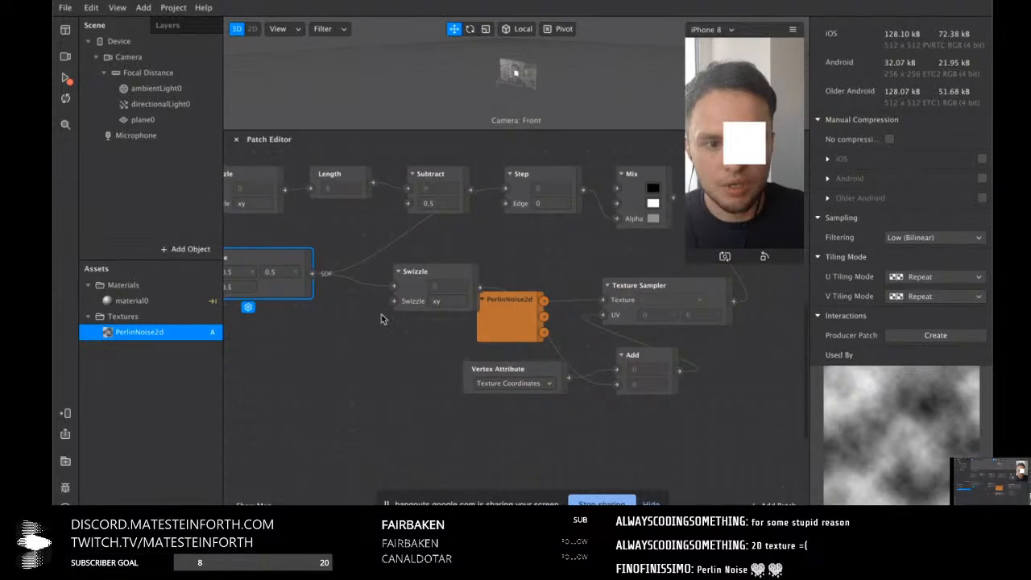
{"action": "right_click", "coordinate": [366, 373]}
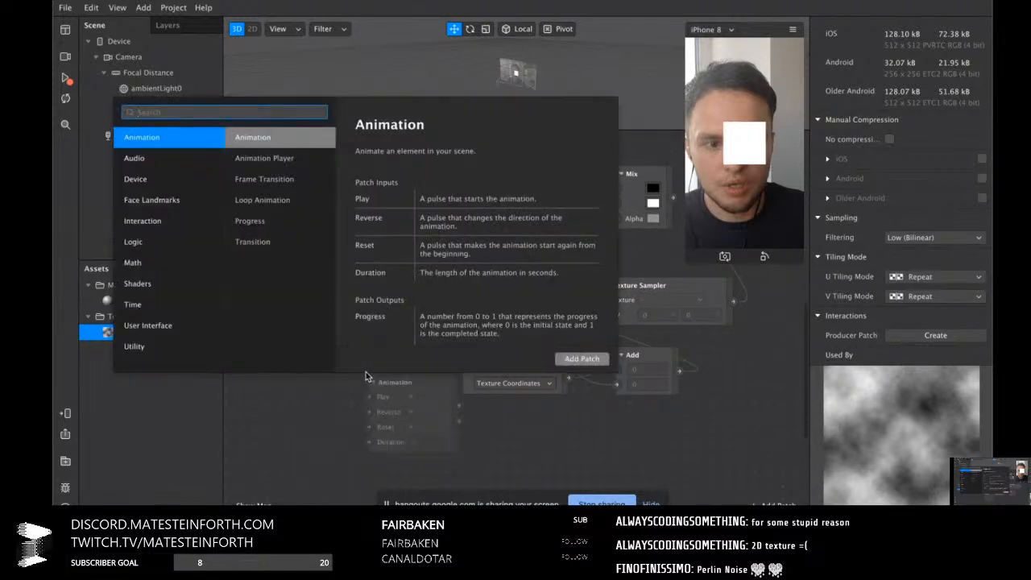
{"action": "type", "text": "texture"}
{"action": "key", "text": "Return"}
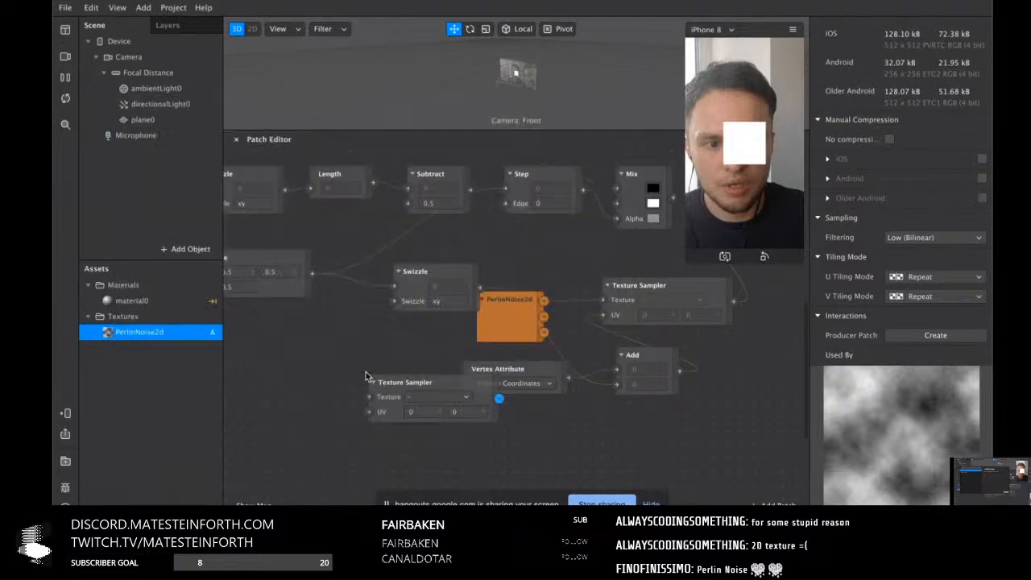
{"action": "left_click_drag", "start_coordinate": [312, 273], "coordinate": [369, 396]}
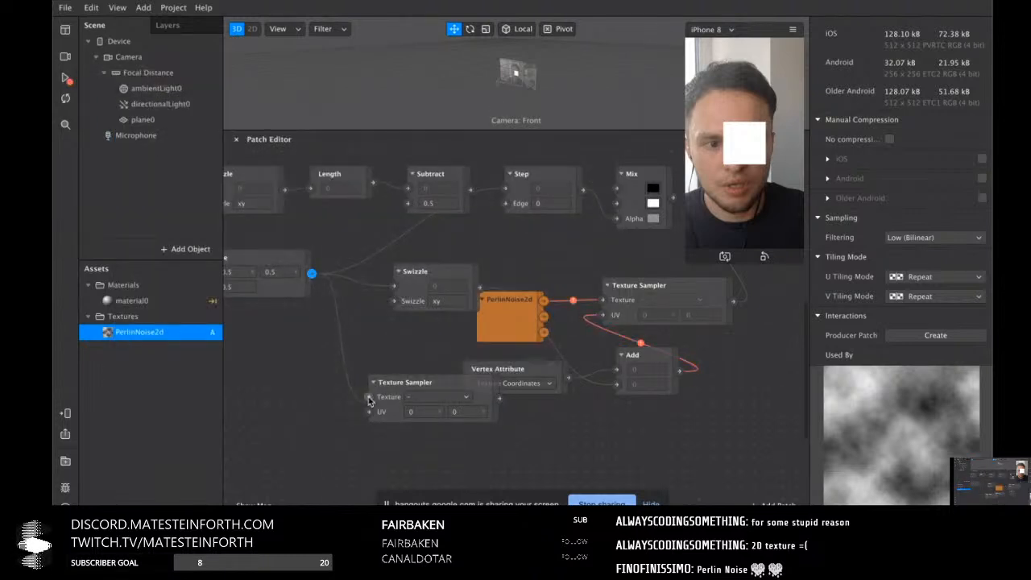
Move Swizzle below the Add patch and connect the new Texture Sampler's output to its input
{"action": "left_click", "coordinate": [445, 298]}
{"action": "left_click_drag", "start_coordinate": [445, 298], "coordinate": [625, 477]}
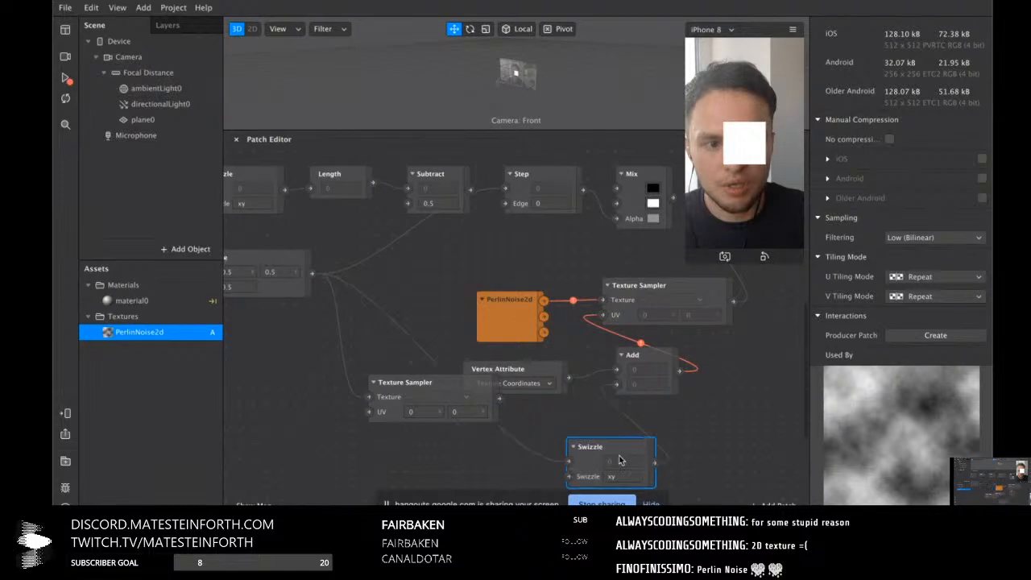
{"action": "left_click_drag", "start_coordinate": [499, 398], "coordinate": [575, 469]}
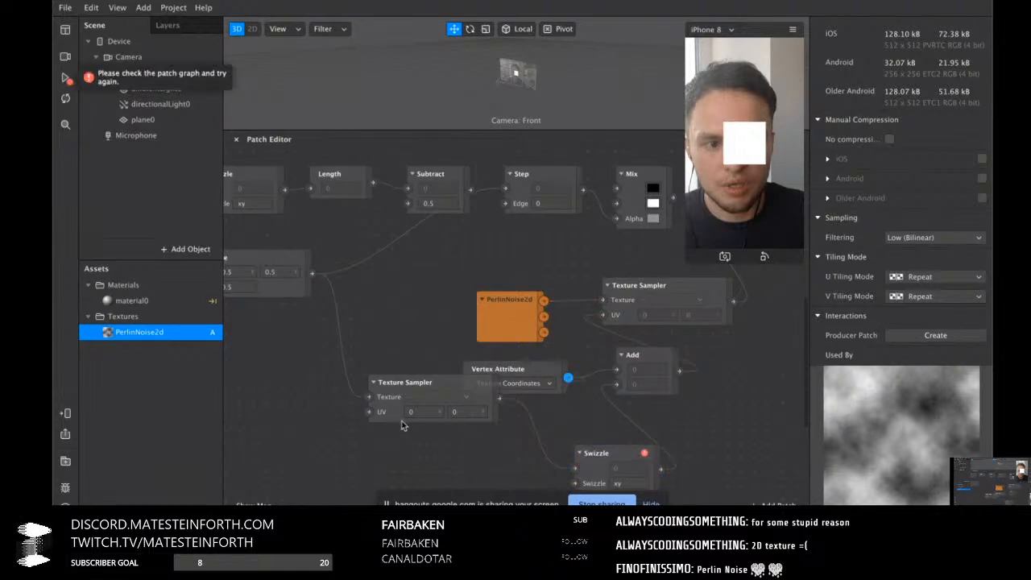
Feed Vertex Attribute into the new Texture Sampler's UV input, tidy the patches around it, and check the patch graph error
{"action": "left_click_drag", "start_coordinate": [370, 413], "coordinate": [369, 411]}
{"action": "left_click_drag", "start_coordinate": [508, 368], "coordinate": [382, 325]}
{"action": "left_click_drag", "start_coordinate": [604, 453], "coordinate": [593, 424]}
{"action": "left_click", "coordinate": [66, 78]}
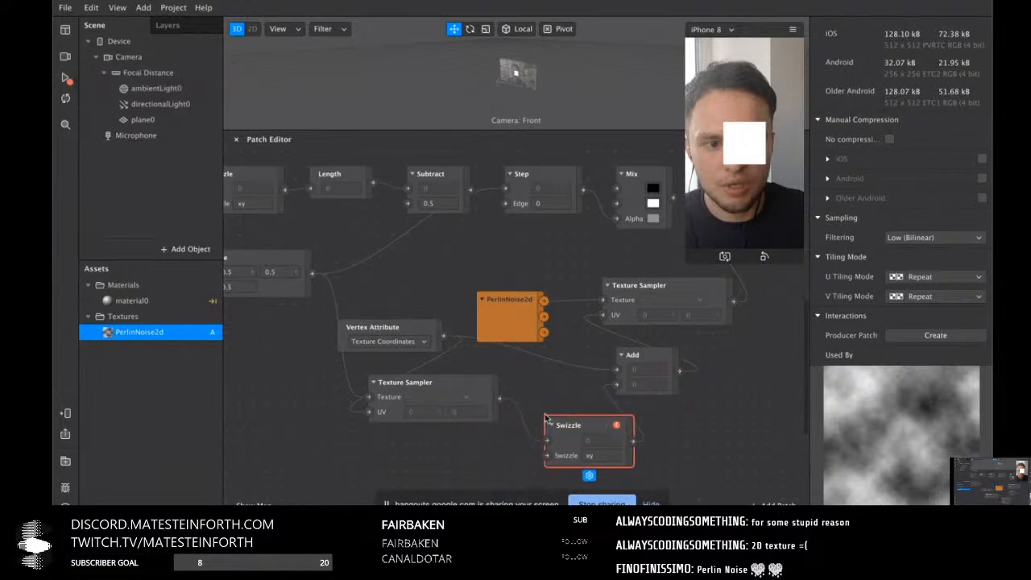
Replace SDF Circle with Step's output on the new Texture Sampler's Texture input and check the patch graph error
{"action": "left_click", "coordinate": [500, 399]}
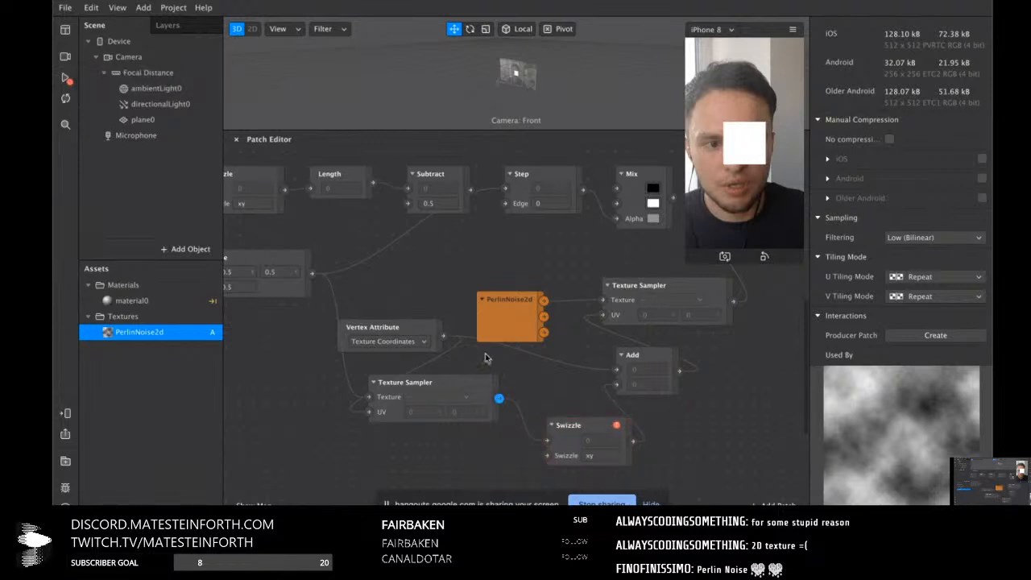
{"action": "scroll", "coordinate": [484, 376], "scroll_direction": "left", "scroll_amount": 5}
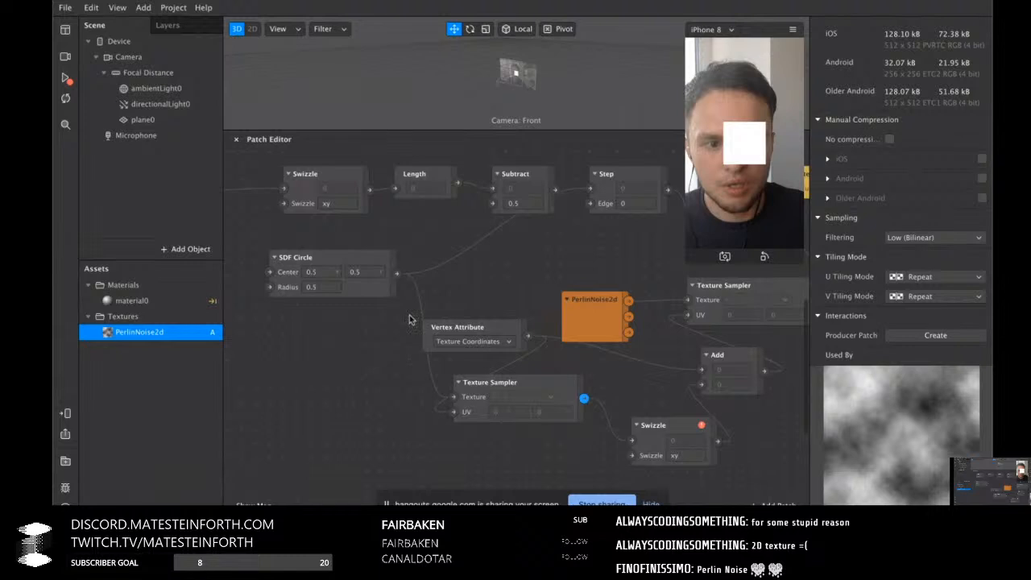
{"action": "left_click", "coordinate": [360, 274]}
{"action": "left_click_drag", "start_coordinate": [360, 274], "coordinate": [281, 288]}
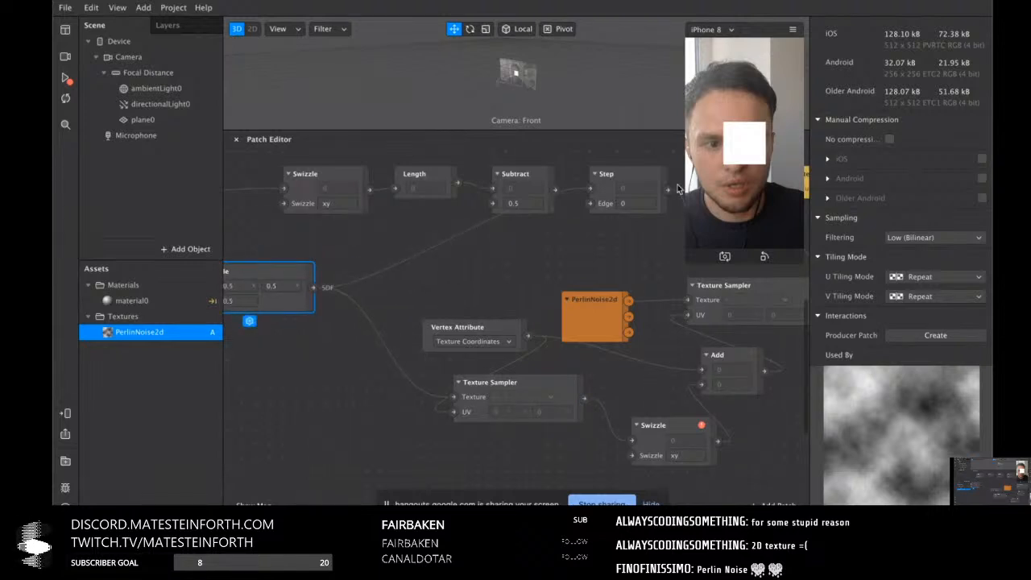
{"action": "left_click_drag", "start_coordinate": [668, 190], "coordinate": [454, 396]}
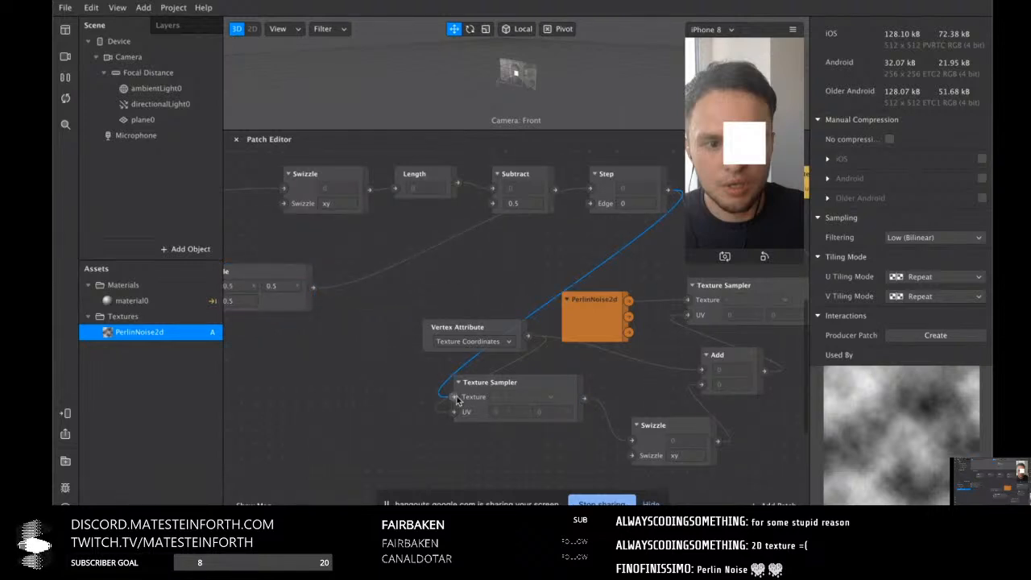
{"action": "left_click", "coordinate": [68, 81]}
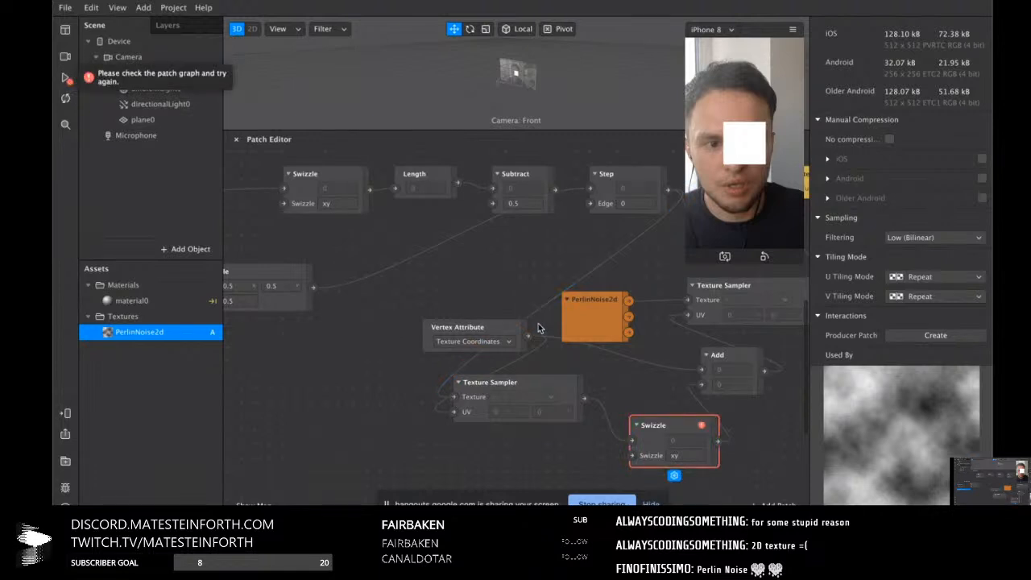
Disconnect Swizzle from the second input of the Add patch
{"action": "scroll", "coordinate": [616, 379], "scroll_direction": "right", "scroll_amount": 5}
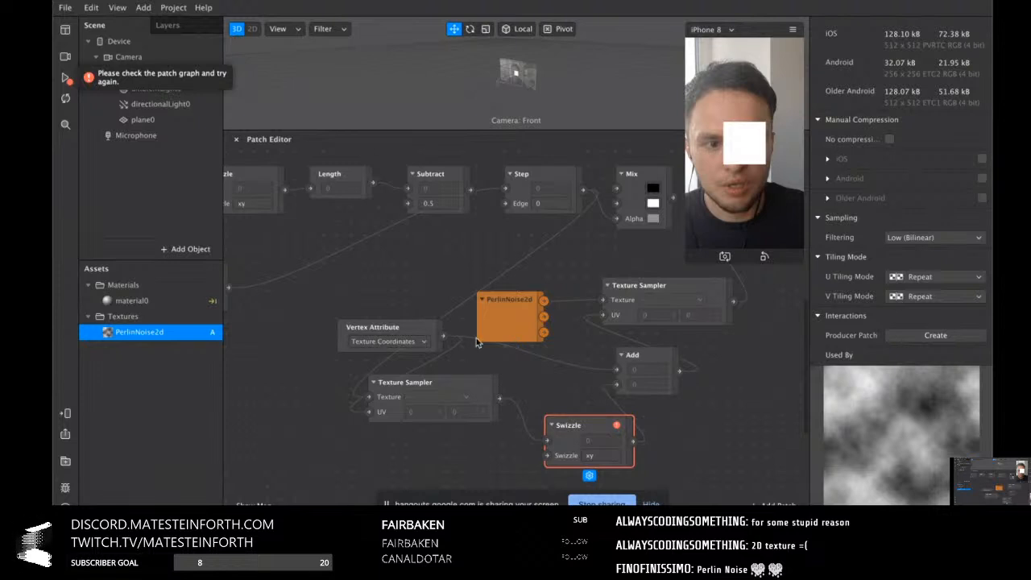
{"action": "scroll", "coordinate": [592, 351], "scroll_direction": "right", "scroll_amount": 3}
{"action": "scroll", "coordinate": [592, 352], "scroll_direction": "right", "scroll_amount": 1}
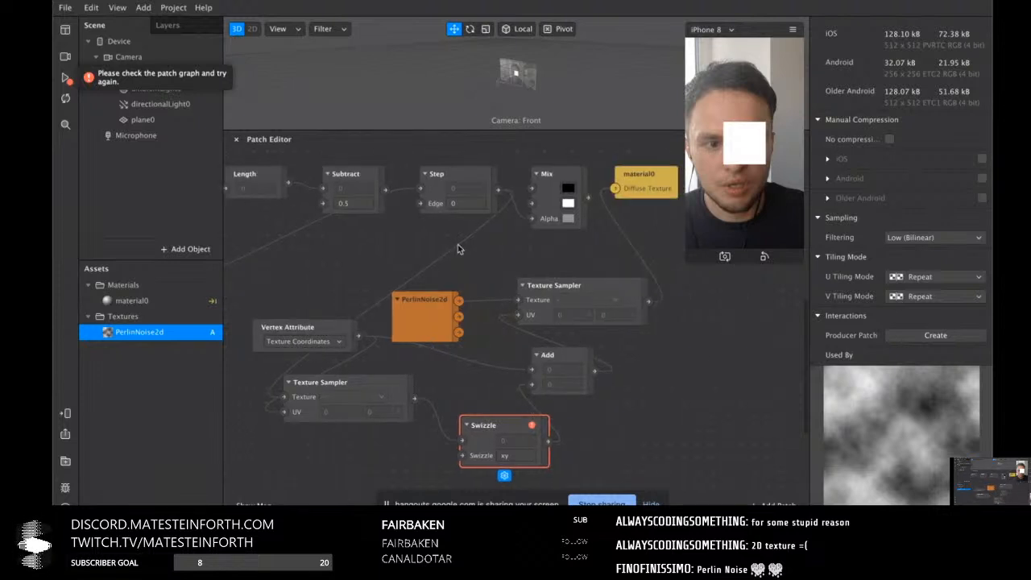
{"action": "scroll", "coordinate": [391, 230], "scroll_direction": "left", "scroll_amount": 4}
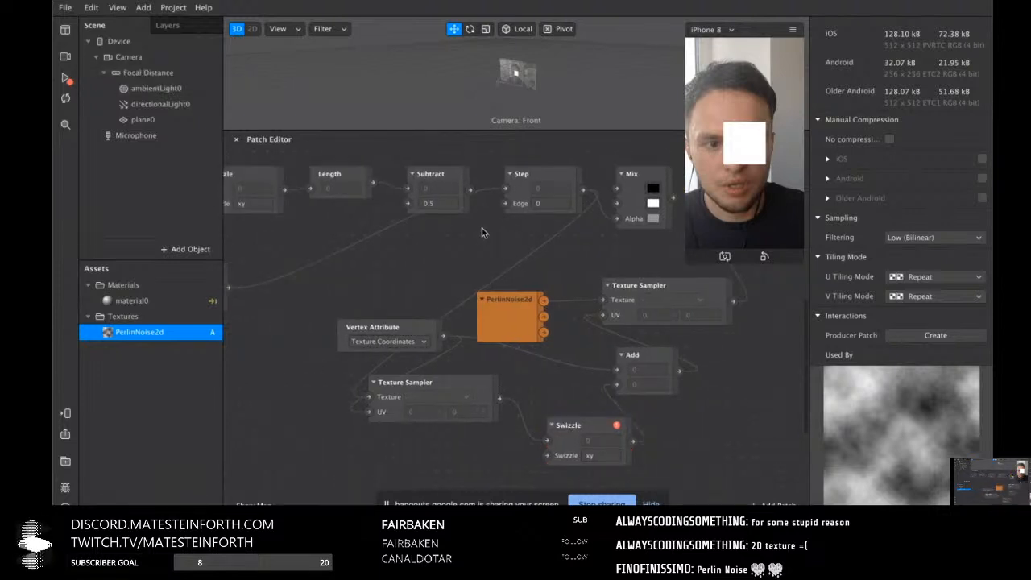
{"action": "left_click_drag", "start_coordinate": [617, 385], "coordinate": [590, 428]}
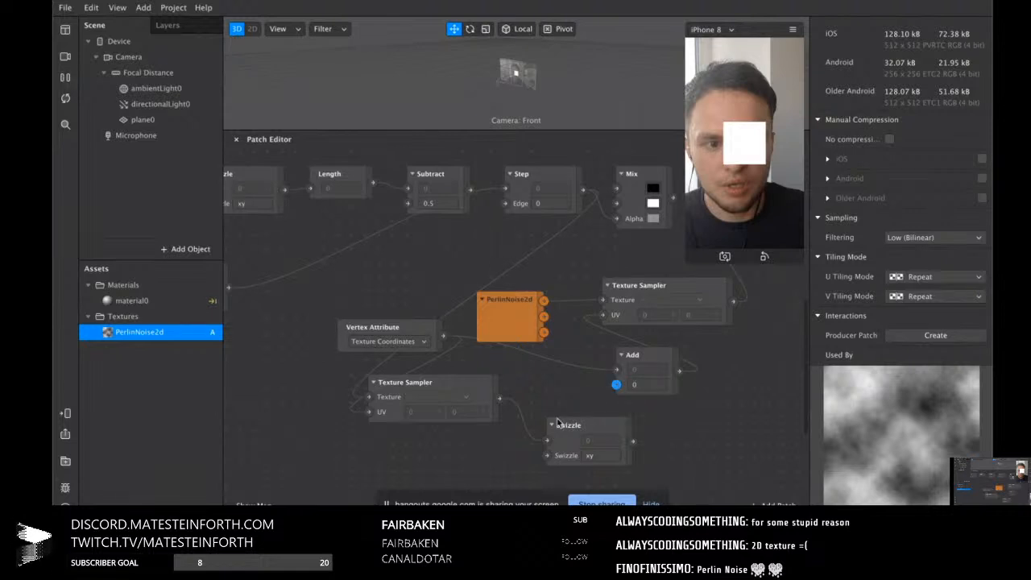
Add another Swizzle patch below Subtract and connect Subtract's output to its input
{"action": "double_click", "coordinate": [438, 251]}
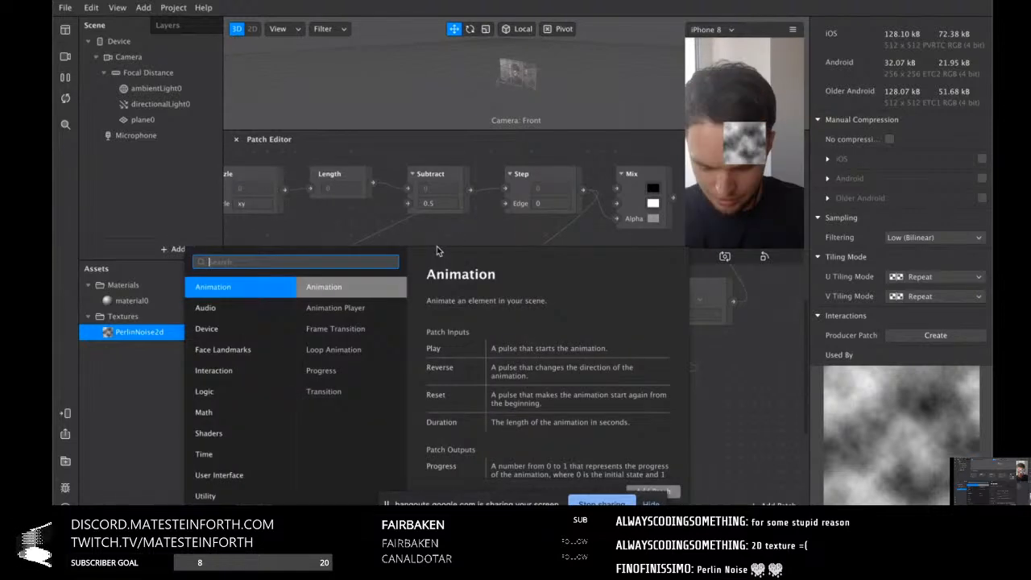
{"action": "type", "text": "swiz"}
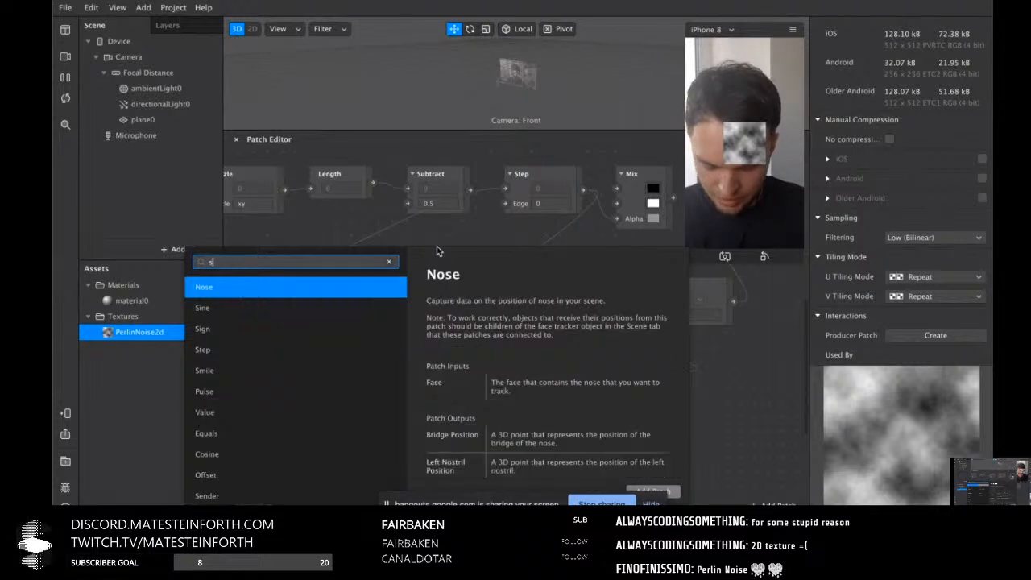
{"action": "key", "text": "Return"}
{"action": "scroll", "coordinate": [499, 225], "scroll_direction": "left", "scroll_amount": 5}
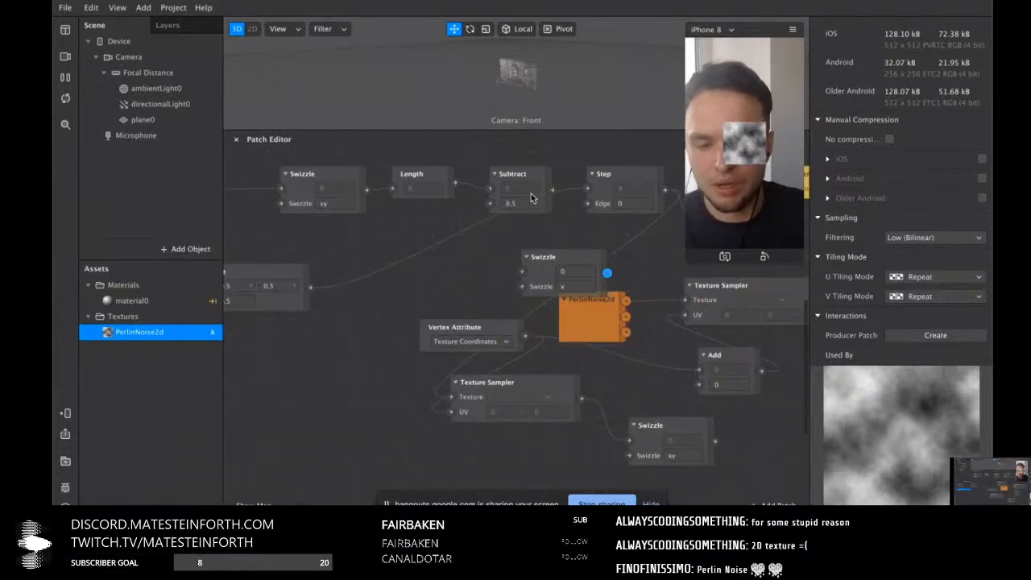
{"action": "left_click_drag", "start_coordinate": [555, 190], "coordinate": [526, 271]}
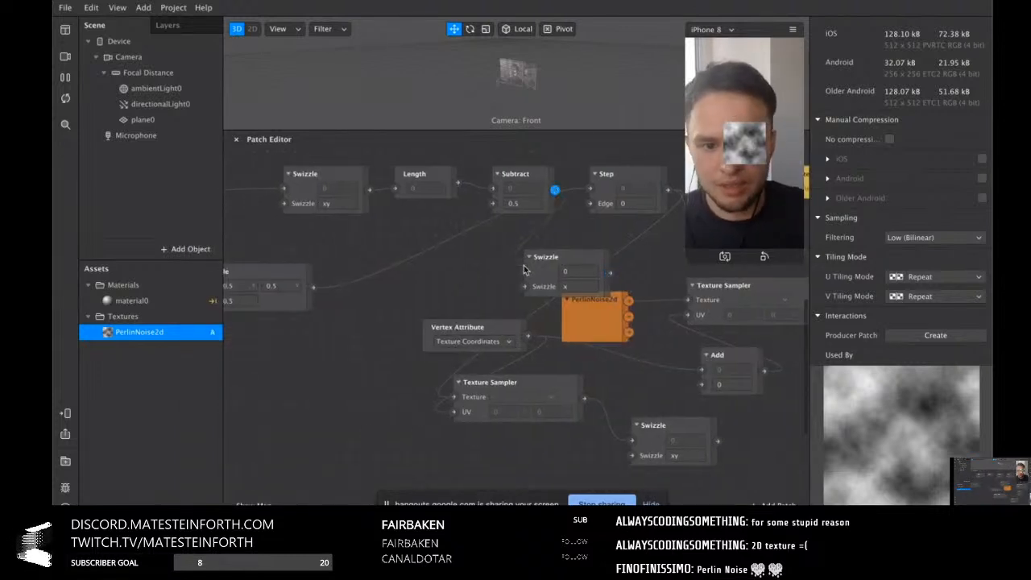
Set the new Swizzle's value to xx and connect its output to Add's second input
{"action": "left_click", "coordinate": [585, 289]}
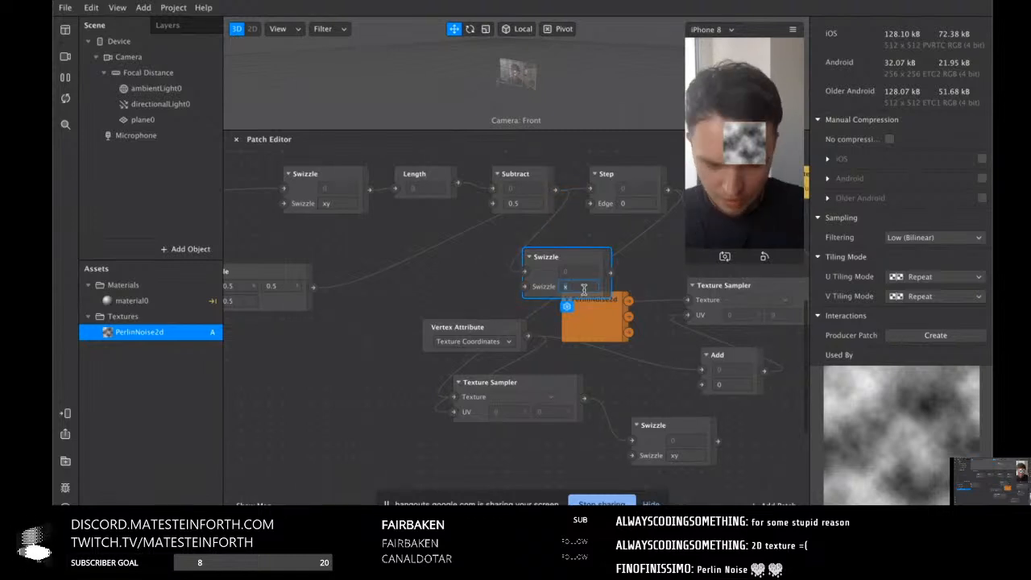
{"action": "type", "text": "xx"}
{"action": "key", "text": "Return"}
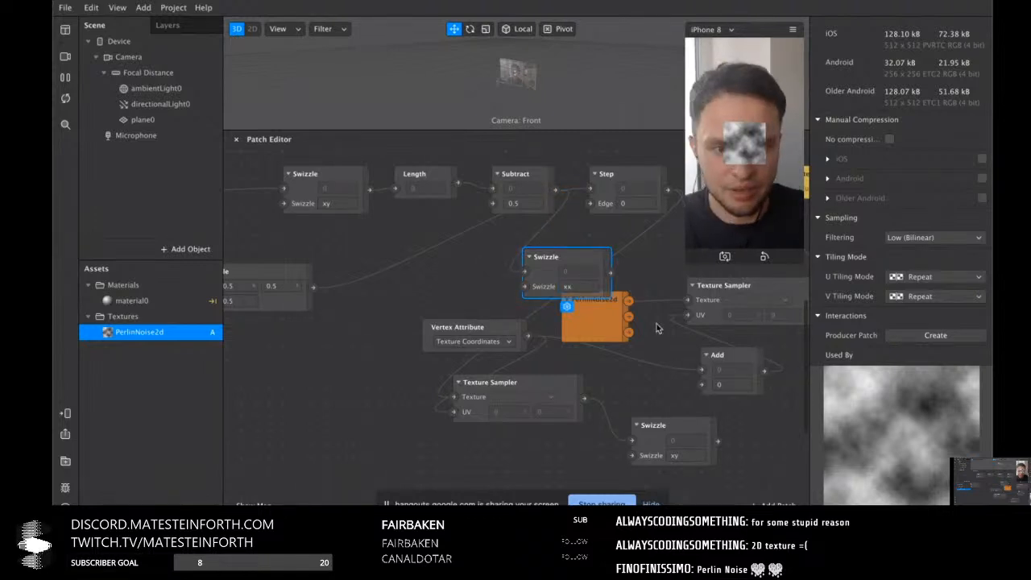
{"action": "left_click_drag", "start_coordinate": [610, 273], "coordinate": [701, 387]}
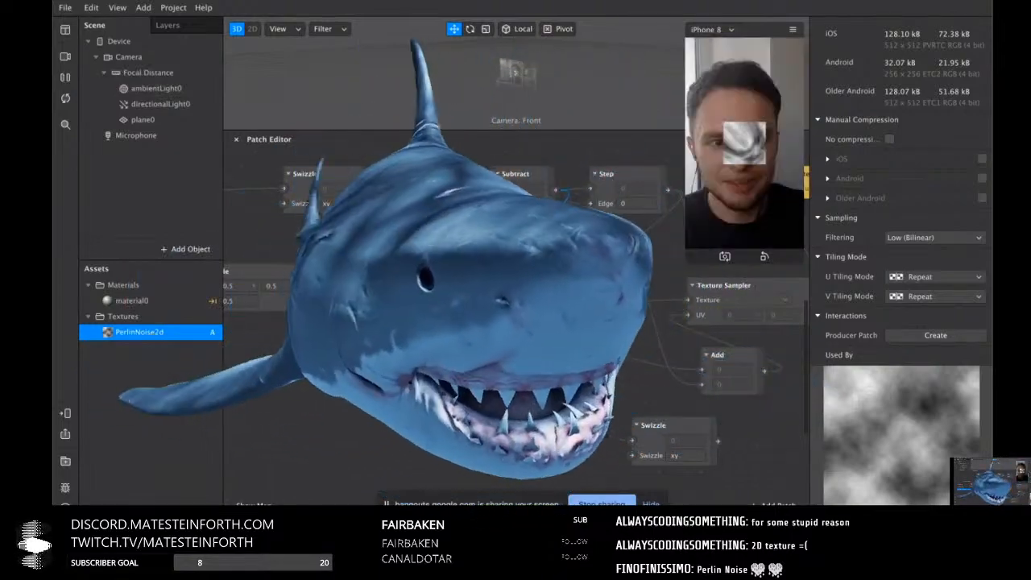
Set the X and Y scale of plane0 to 3
{"action": "scroll", "coordinate": [643, 224], "scroll_direction": "right", "scroll_amount": 2}
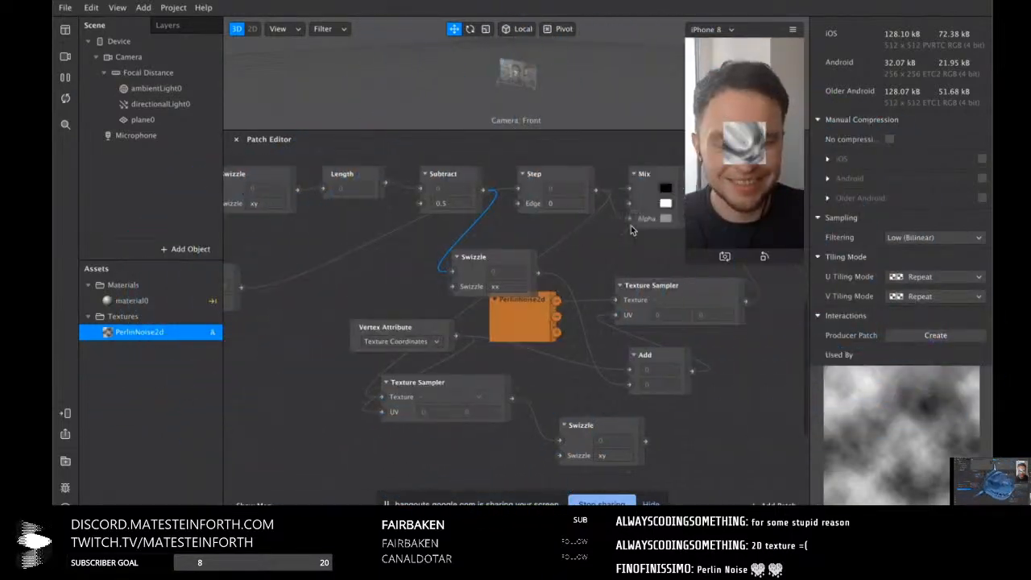
{"action": "left_click", "coordinate": [761, 147]}
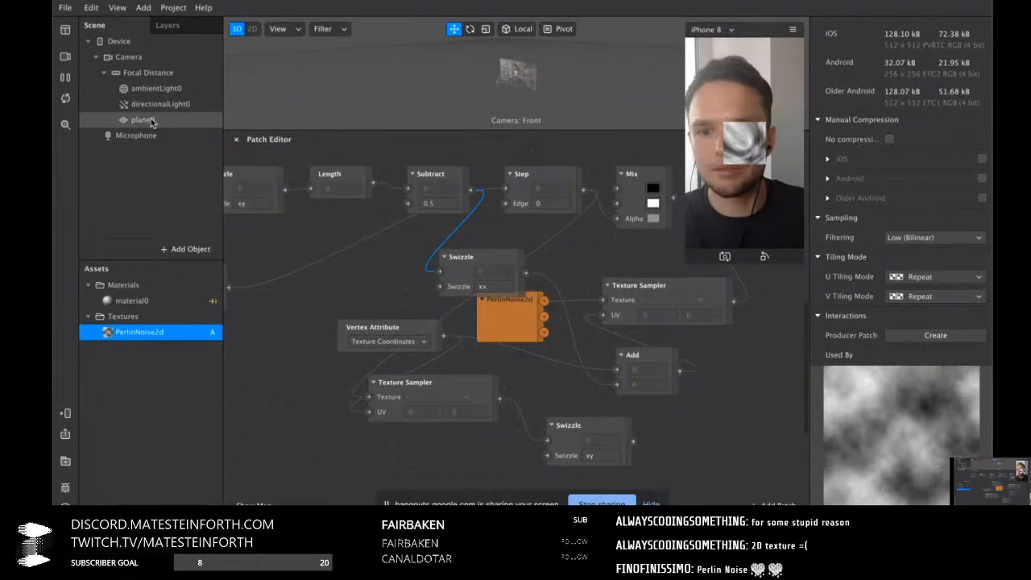
{"action": "left_click", "coordinate": [894, 142]}
{"action": "type", "text": "3"}
{"action": "left_click", "coordinate": [935, 143]}
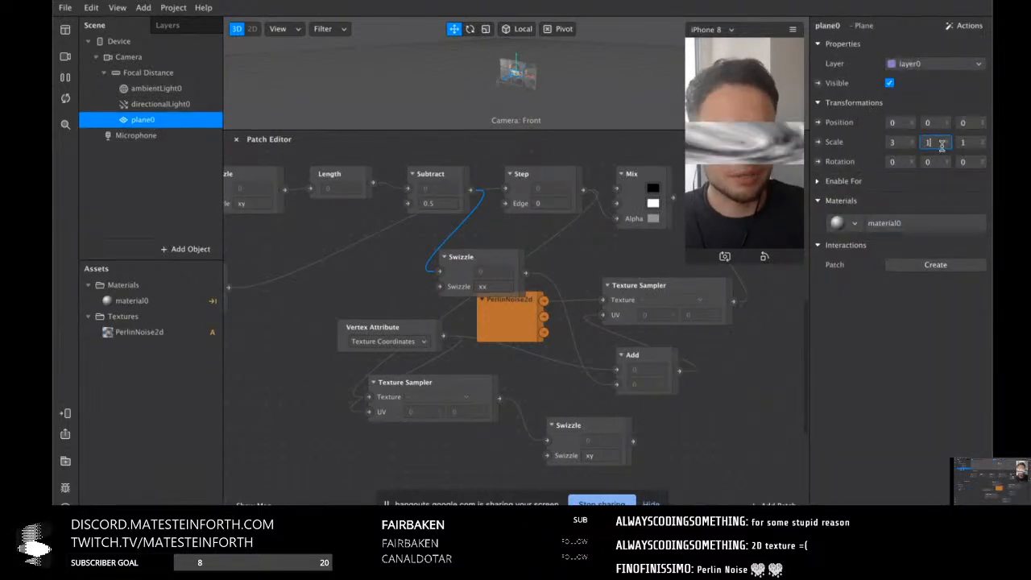
{"action": "left_click", "coordinate": [897, 142]}
Connect SDF Circle's output to the xx Swizzle in place of Subtract and check the patch graph error
{"action": "scroll", "coordinate": [386, 387], "scroll_direction": "left", "scroll_amount": 5}
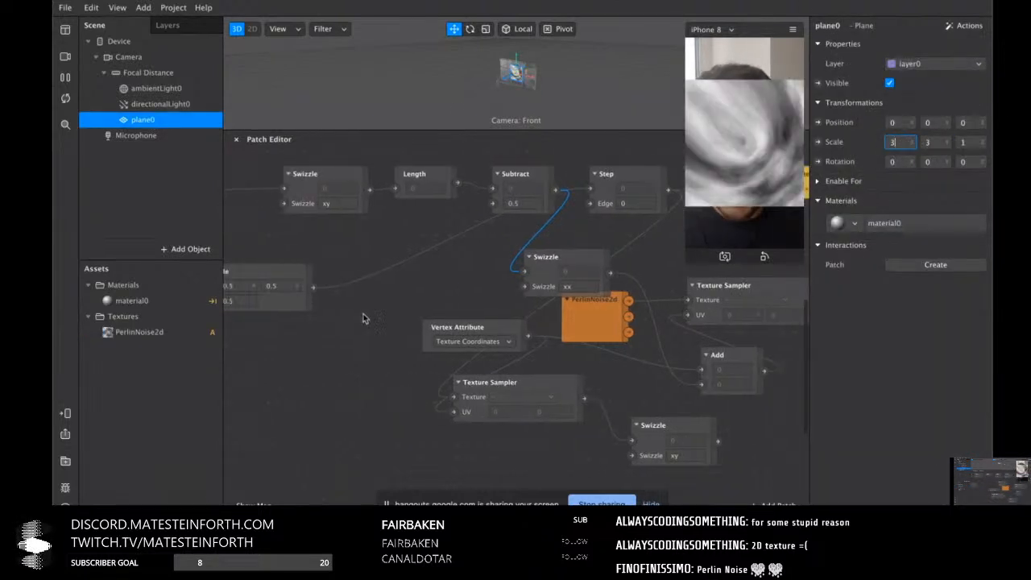
{"action": "scroll", "coordinate": [548, 283], "scroll_direction": "up", "scroll_amount": 3}
{"action": "scroll", "coordinate": [548, 284], "scroll_direction": "up", "scroll_amount": 1}
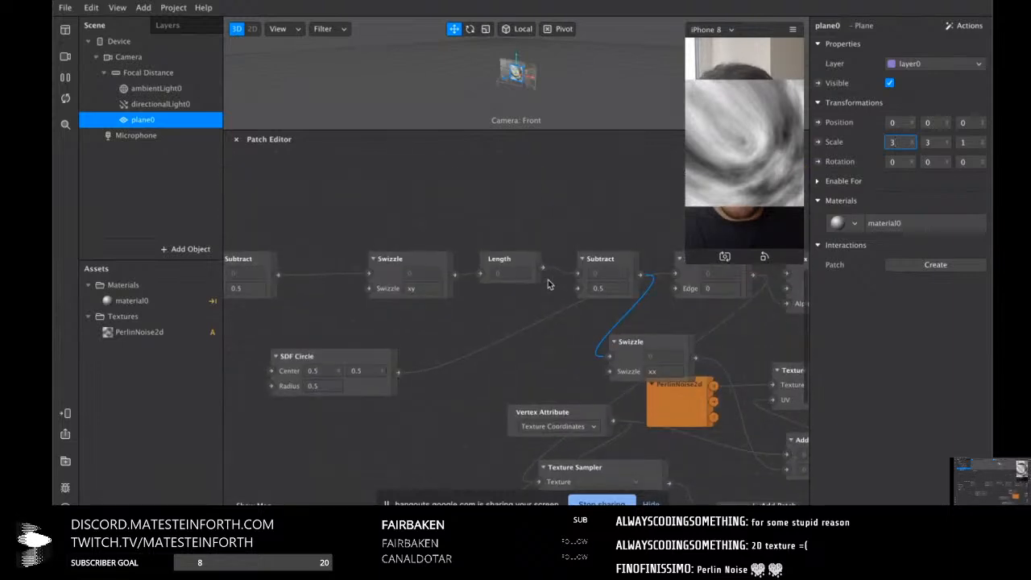
{"action": "left_click_drag", "start_coordinate": [403, 376], "coordinate": [610, 356]}
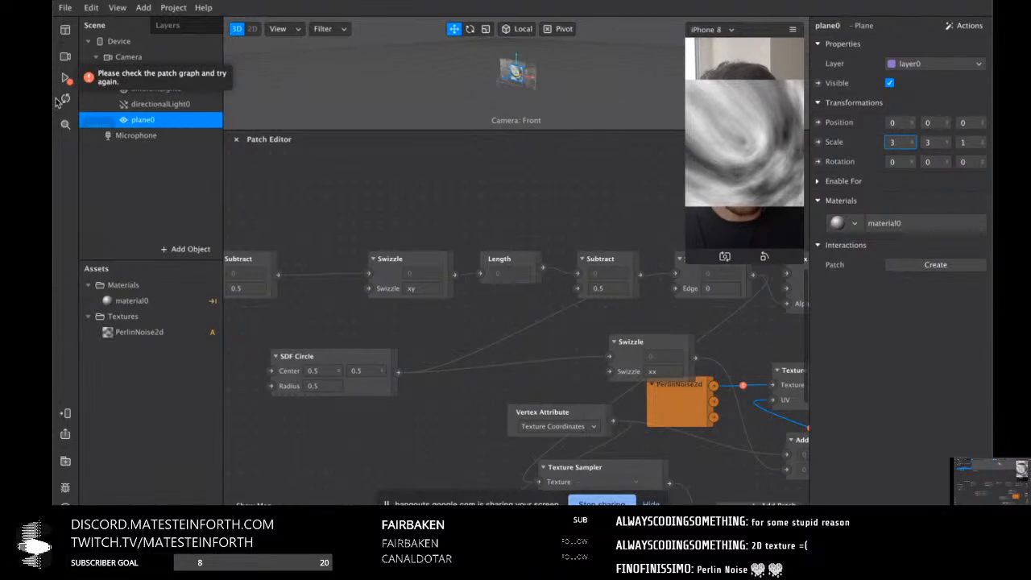
{"action": "left_click", "coordinate": [68, 81]}
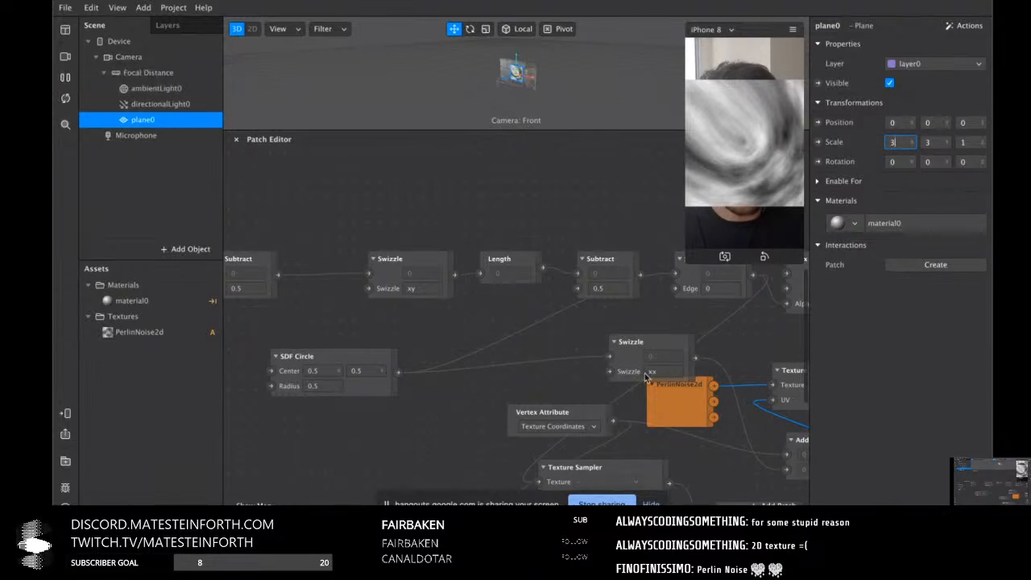
Set the lower Swizzle's value to xx and try to connect its output to Add's second input
{"action": "scroll", "coordinate": [537, 362], "scroll_direction": "right", "scroll_amount": 1}
{"action": "scroll", "coordinate": [535, 362], "scroll_direction": "down", "scroll_amount": 5}
{"action": "scroll", "coordinate": [536, 363], "scroll_direction": "right", "scroll_amount": 5}
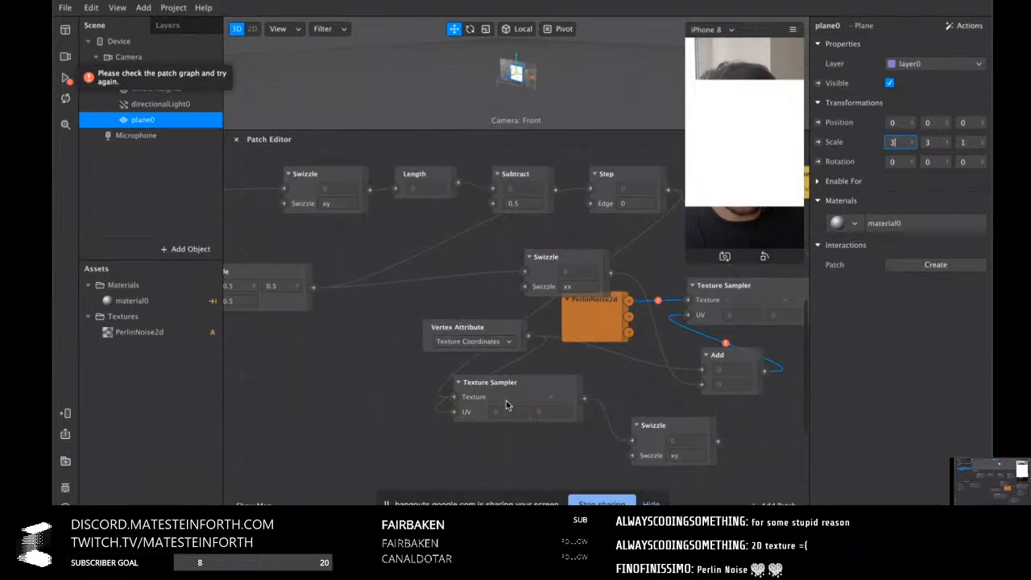
{"action": "left_click", "coordinate": [686, 457]}
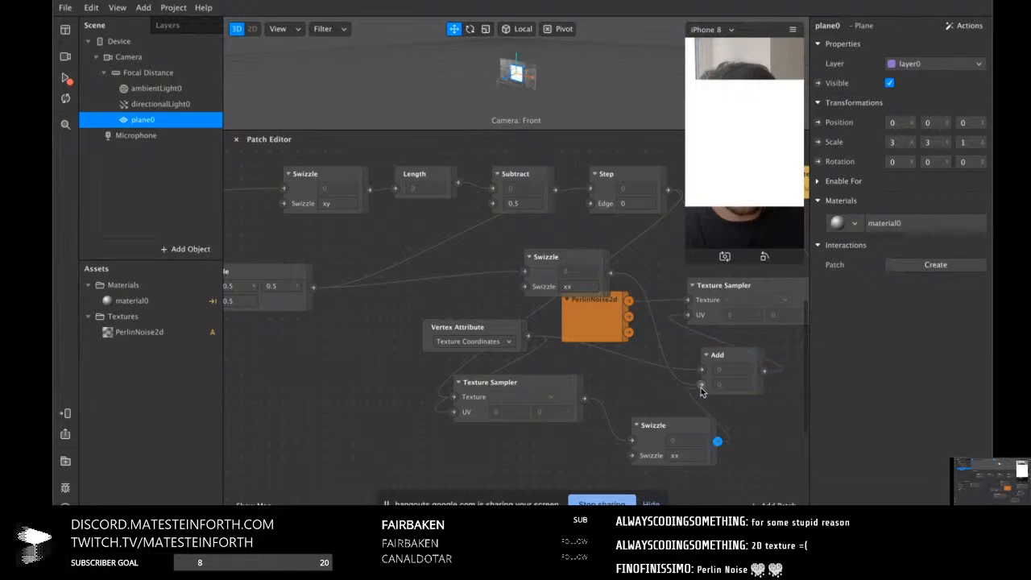
{"action": "left_click_drag", "start_coordinate": [713, 457], "coordinate": [710, 458]}
Delete the lower Texture Sampler and the lower xx Swizzle connected to it from the patch graph
{"action": "left_click", "coordinate": [683, 485]}
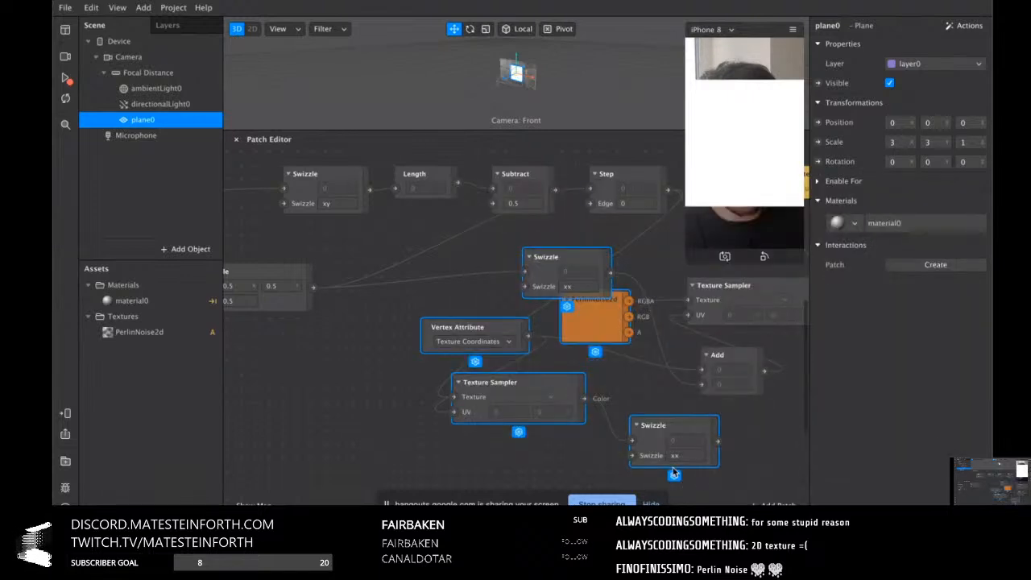
{"action": "left_click", "coordinate": [699, 480]}
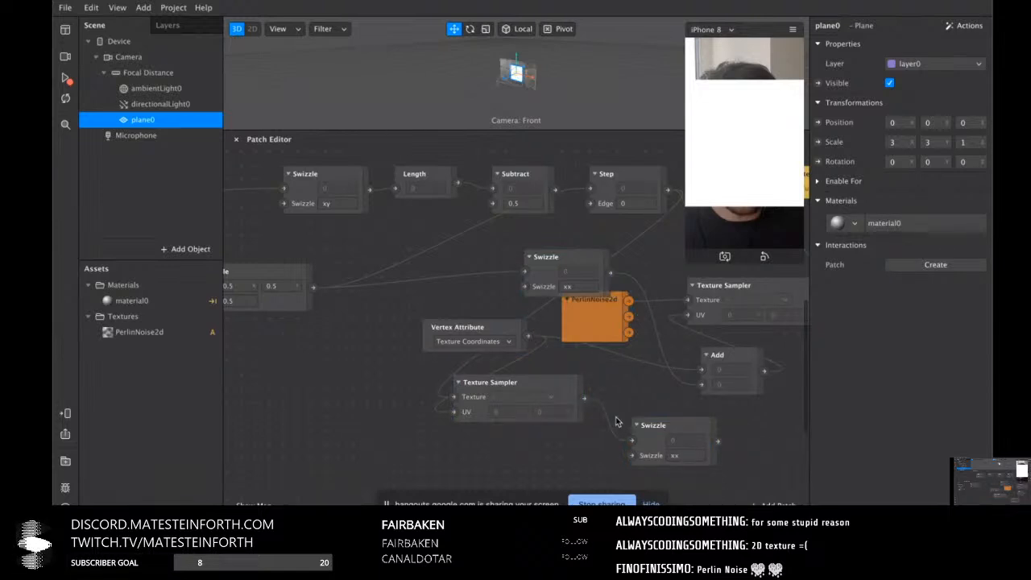
{"action": "left_click", "coordinate": [653, 419]}
{"action": "left_click", "coordinate": [536, 382]}
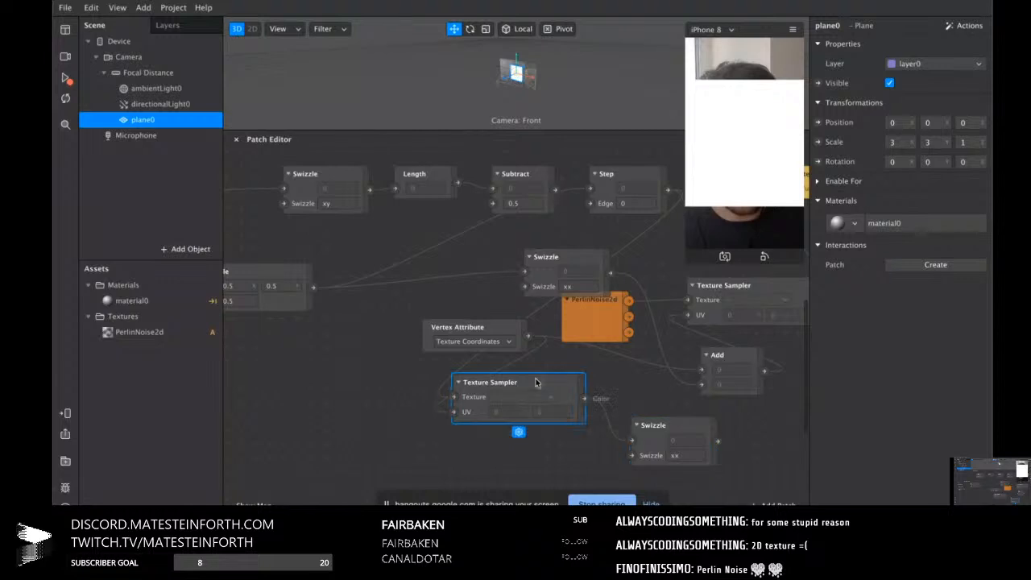
{"action": "key", "text": "Delete"}
{"action": "left_click", "coordinate": [647, 428]}
{"action": "key", "text": "Delete"}
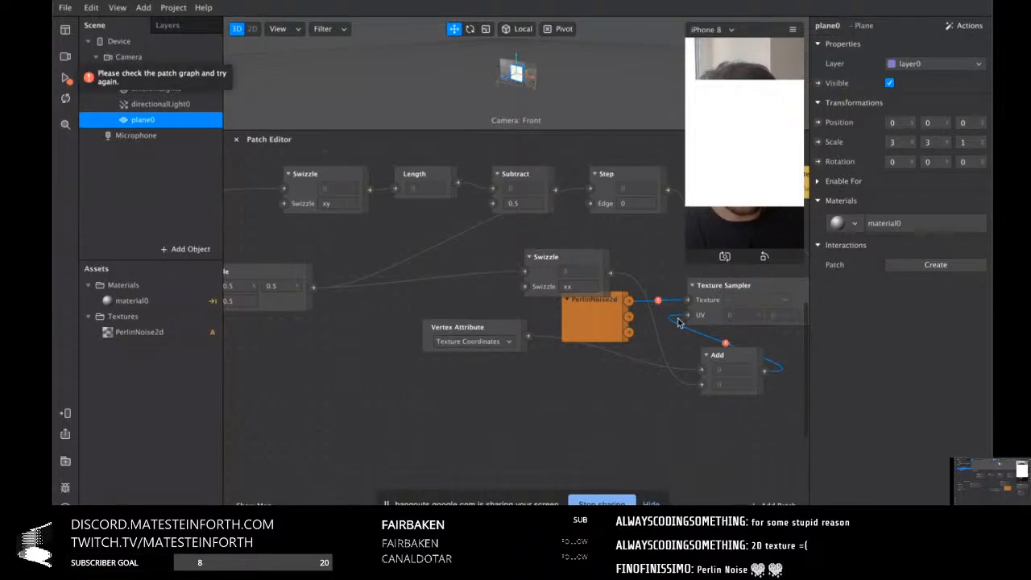
Disconnect Add from the remaining Texture Sampler's UV input and move the xx Swizzle clear of the PerlinNoise2d patch
{"action": "mouse_move", "coordinate": [687, 321]}
{"action": "left_click_drag", "start_coordinate": [687, 321], "coordinate": [667, 405]}
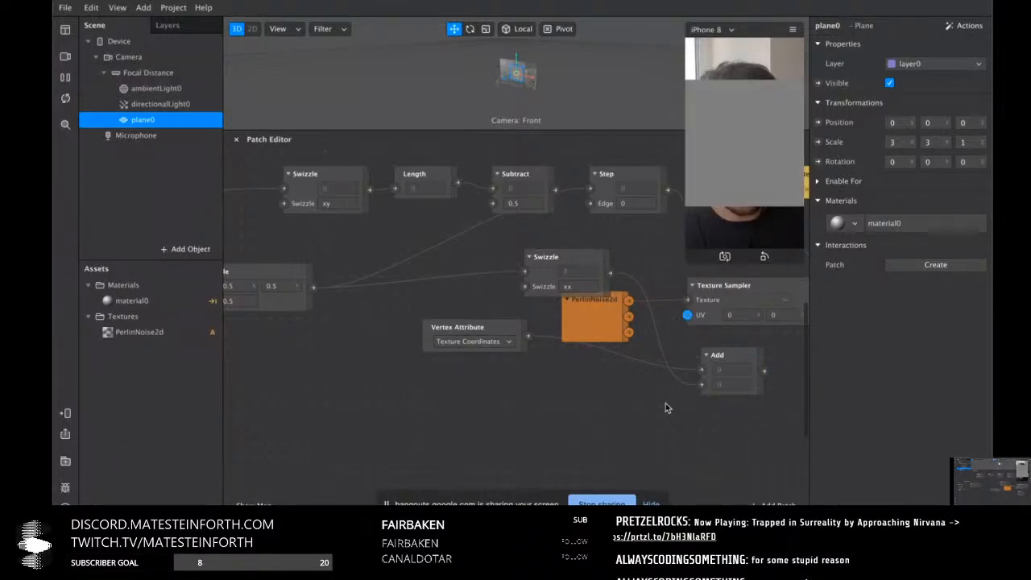
{"action": "scroll", "coordinate": [645, 403], "scroll_direction": "up", "scroll_amount": 3}
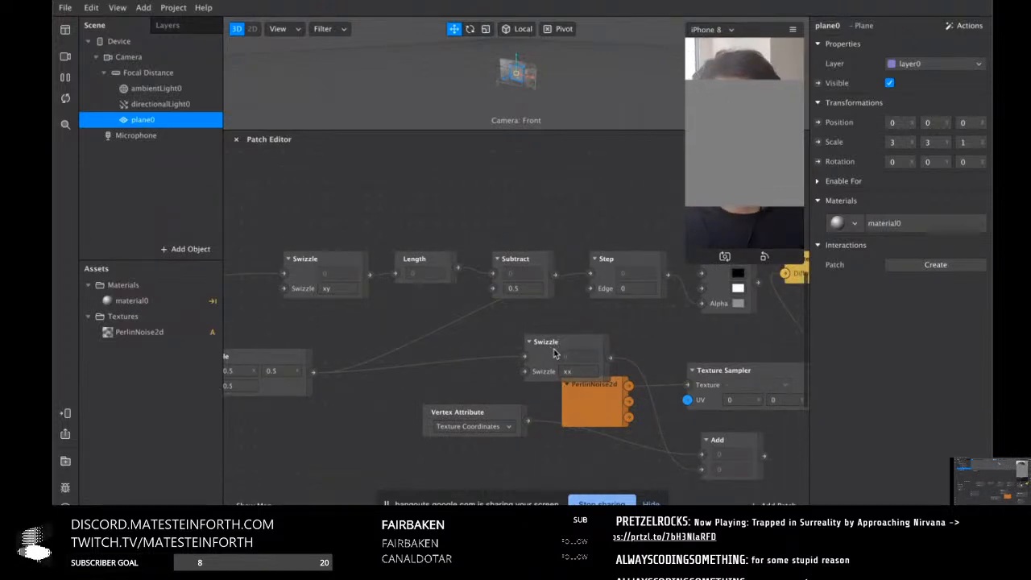
{"action": "left_click_drag", "start_coordinate": [553, 352], "coordinate": [452, 380]}
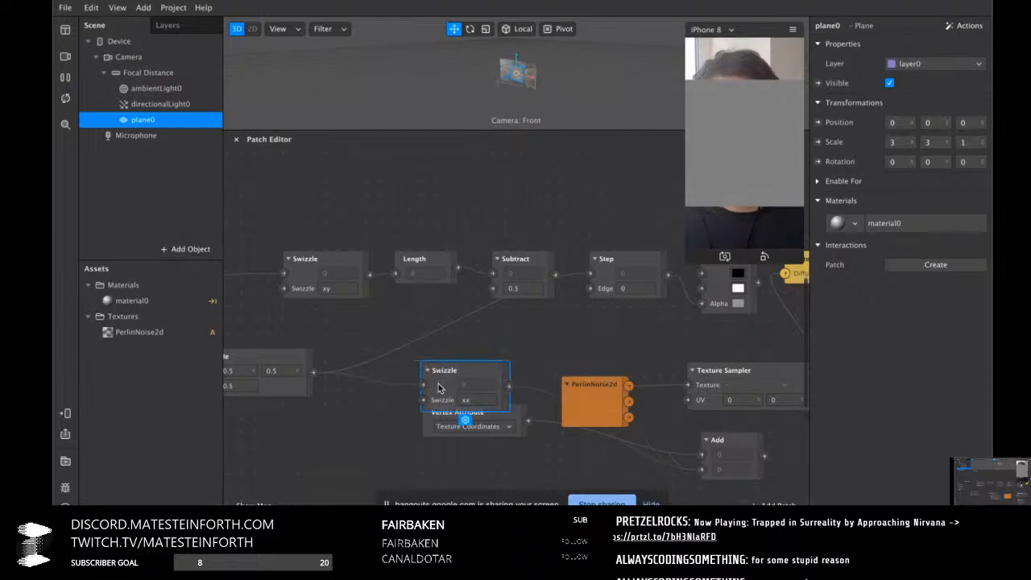
Import plane.glb from the Spark Sundays folder in Sandbox into the project's assets
{"action": "left_click", "coordinate": [191, 504]}
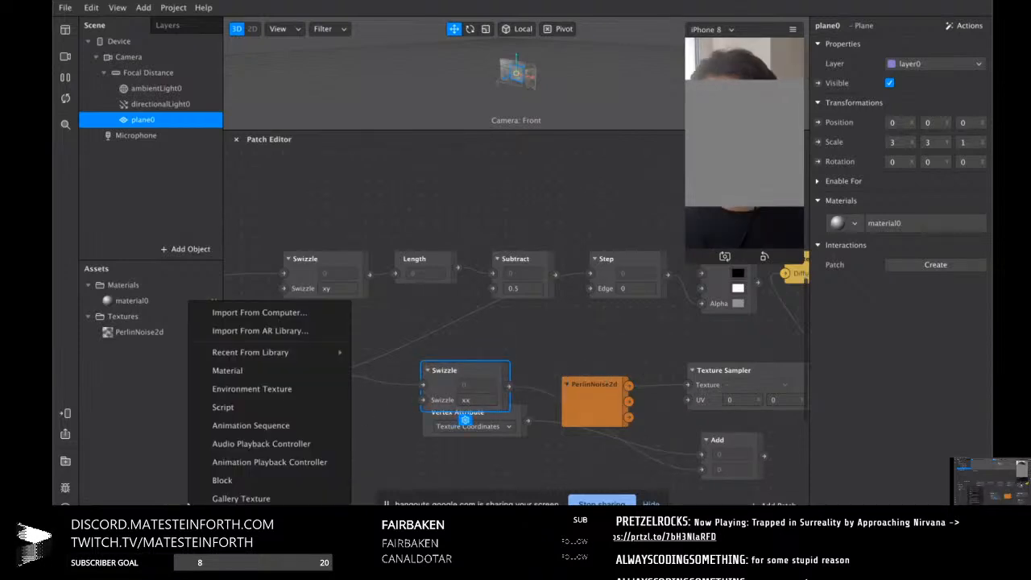
{"action": "left_click", "coordinate": [259, 314]}
{"action": "left_click", "coordinate": [304, 106]}
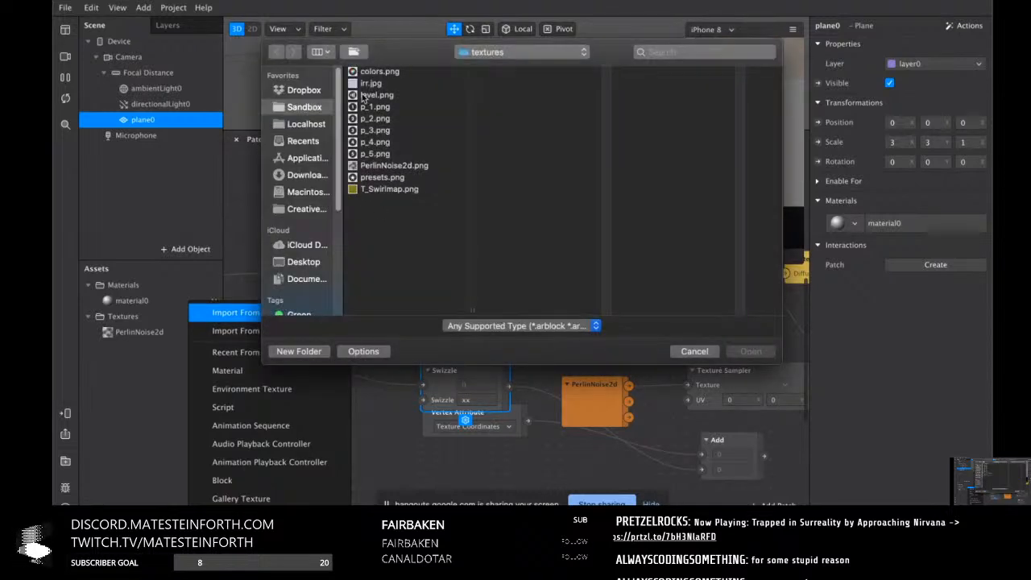
{"action": "left_click", "coordinate": [390, 178]}
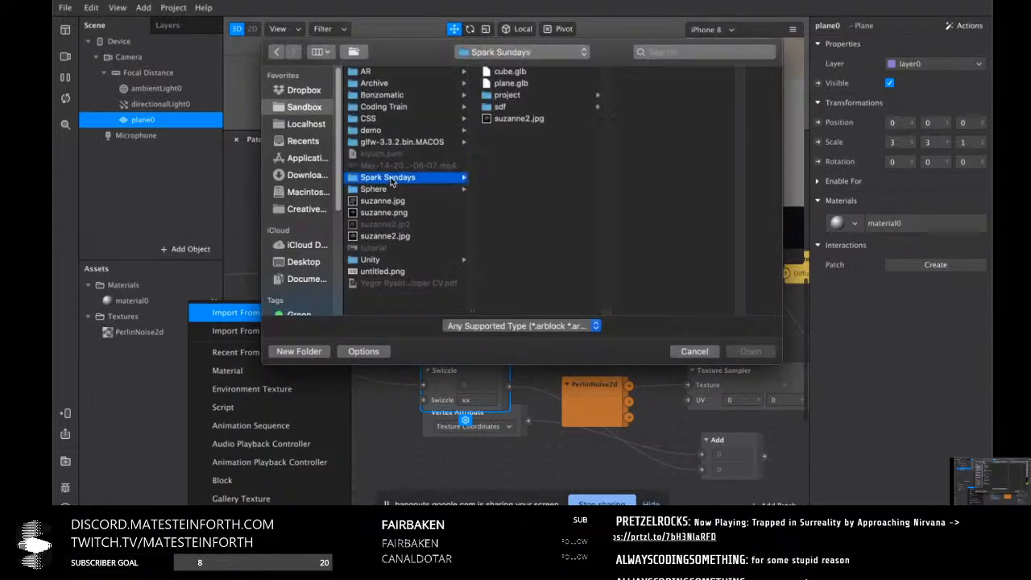
{"action": "left_click", "coordinate": [516, 84]}
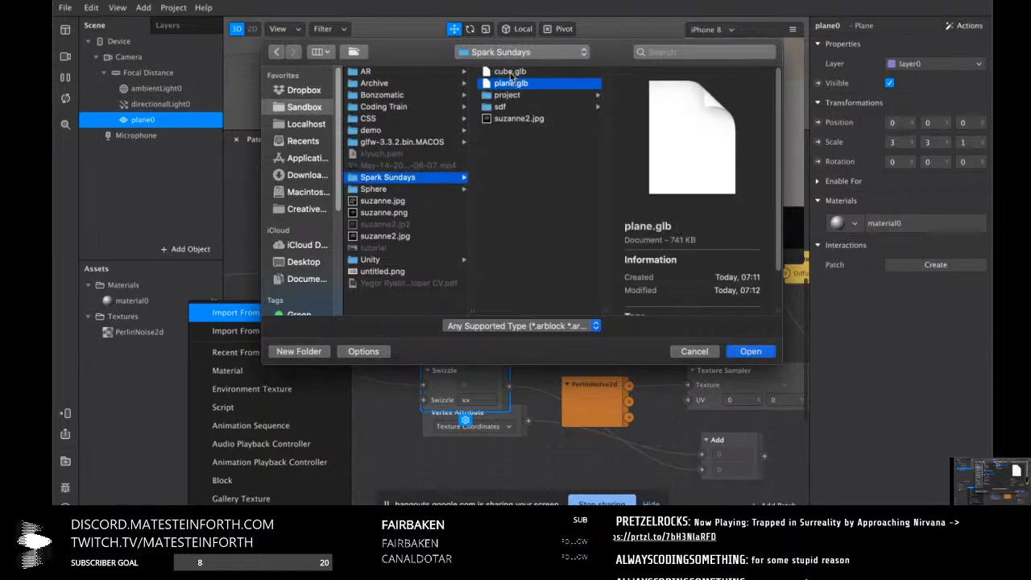
{"action": "double_click", "coordinate": [514, 82]}
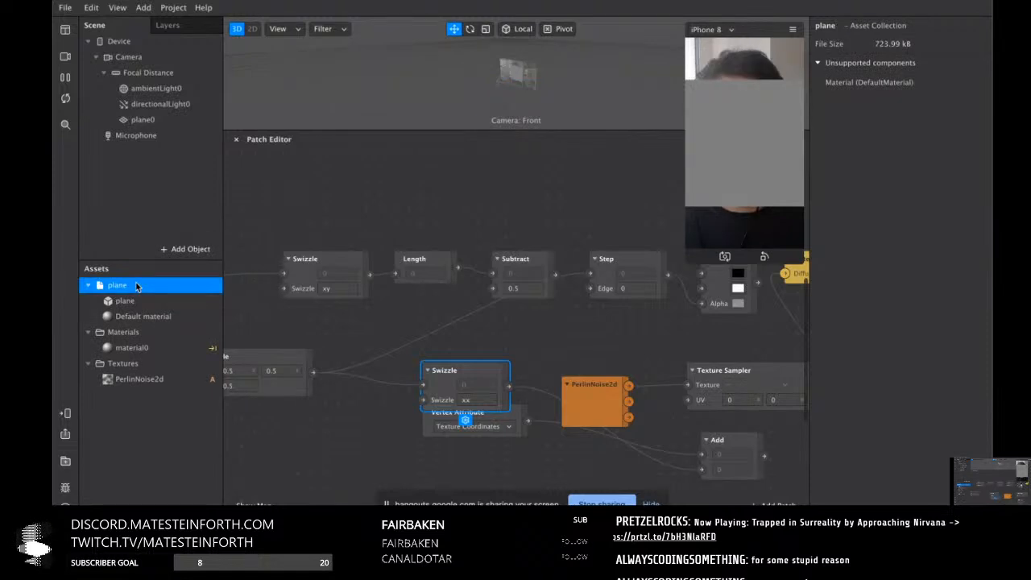
Place the imported plane in the scene under Focal Distance and make plane0 invisible
{"action": "left_click_drag", "start_coordinate": [133, 282], "coordinate": [133, 73]}
{"action": "left_click_drag", "start_coordinate": [496, 129], "coordinate": [491, 294]}
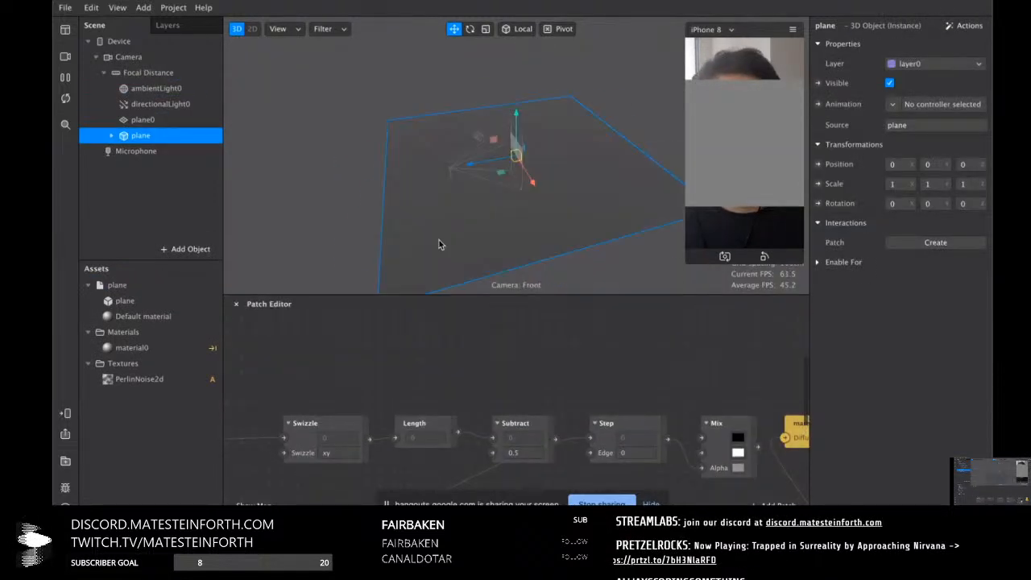
{"action": "left_click", "coordinate": [150, 119]}
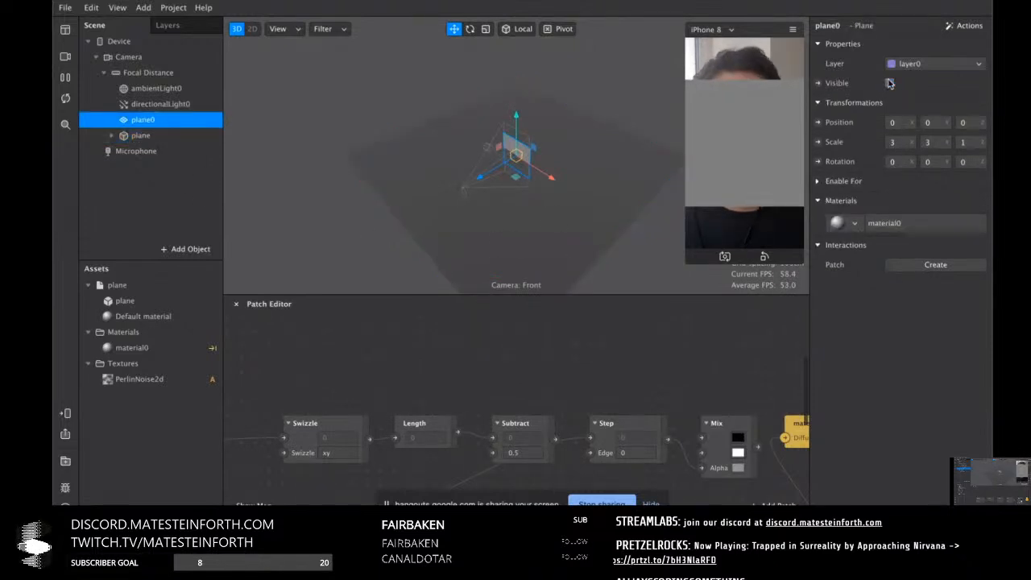
{"action": "left_click_drag", "start_coordinate": [548, 201], "coordinate": [517, 181]}
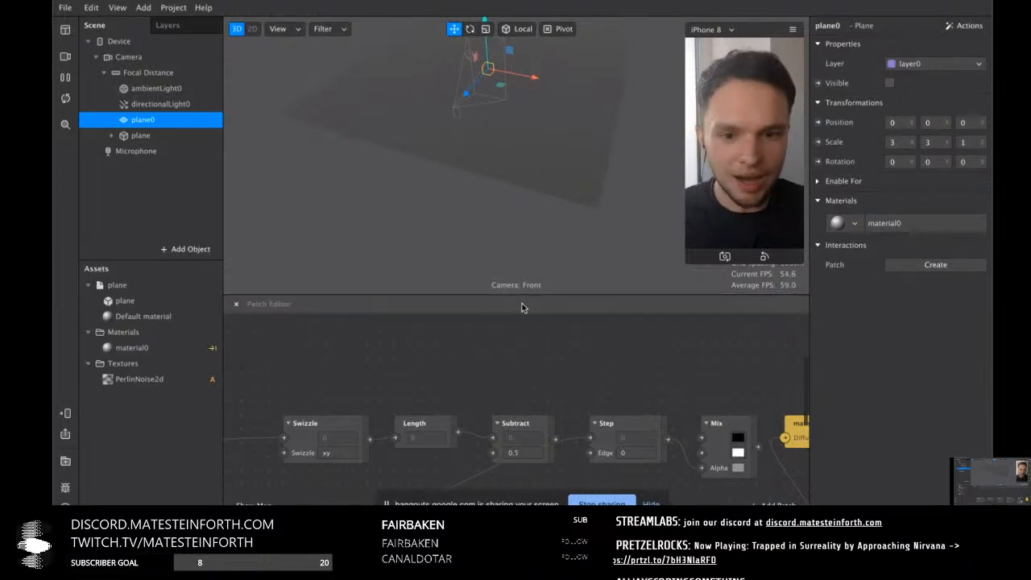
{"action": "left_click_drag", "start_coordinate": [525, 295], "coordinate": [528, 203]}
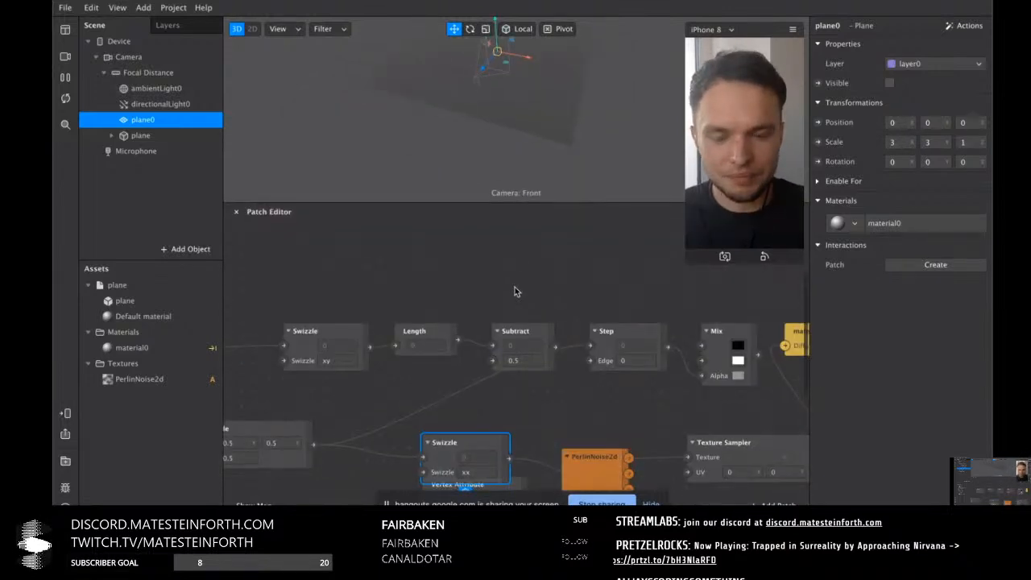
{"action": "scroll", "coordinate": [511, 350], "scroll_direction": "down", "scroll_amount": 3}
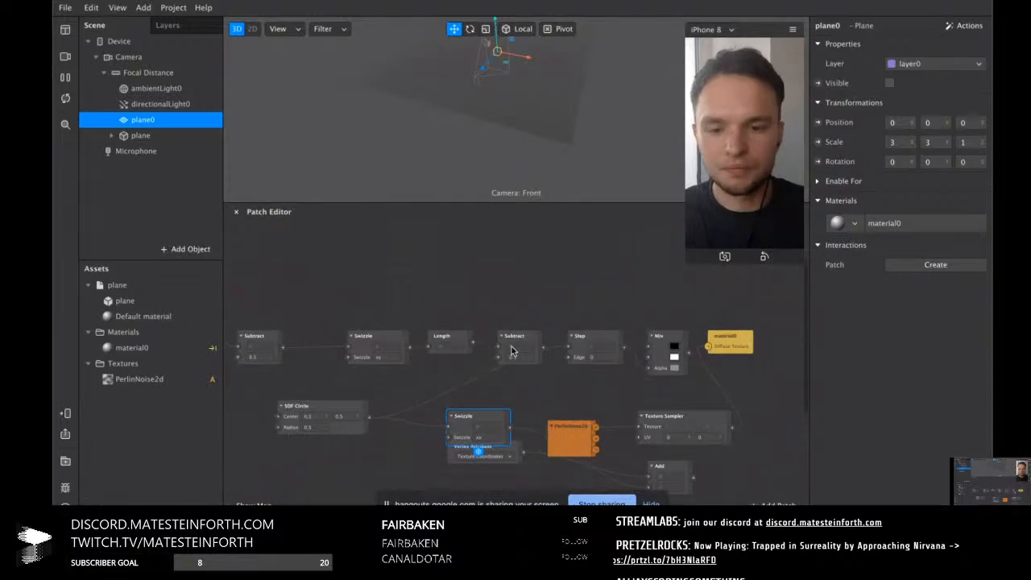
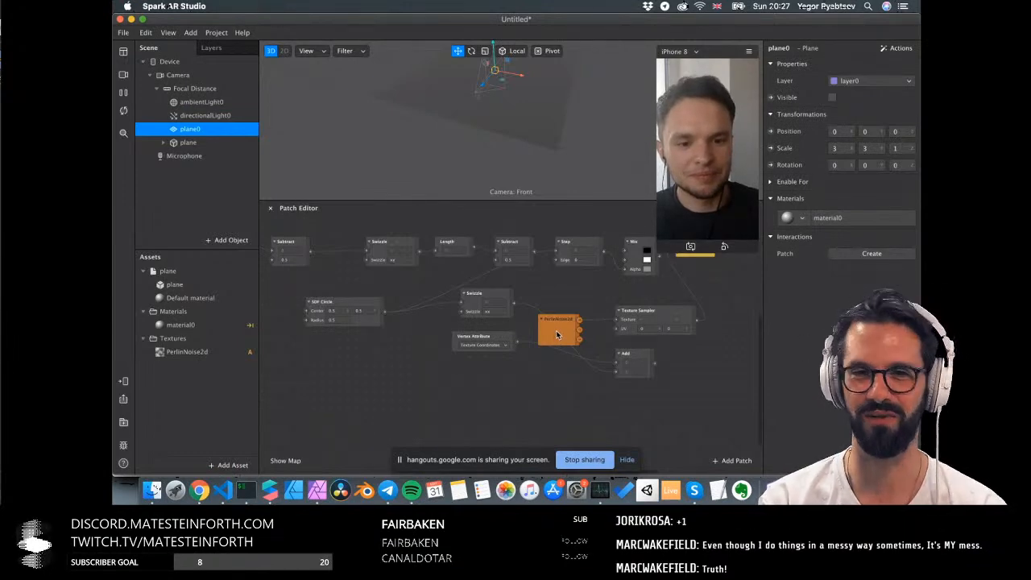
{"action": "scroll", "coordinate": [556, 334], "scroll_direction": "up", "scroll_amount": 5}
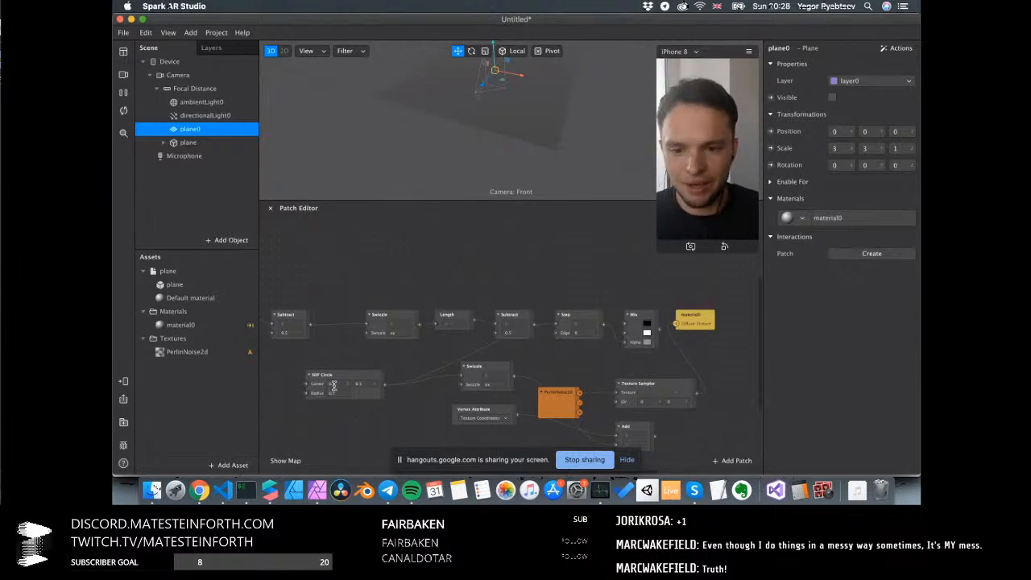
{"action": "scroll", "coordinate": [394, 378], "scroll_direction": "down", "scroll_amount": 3}
{"action": "scroll", "coordinate": [394, 378], "scroll_direction": "up", "scroll_amount": 3}
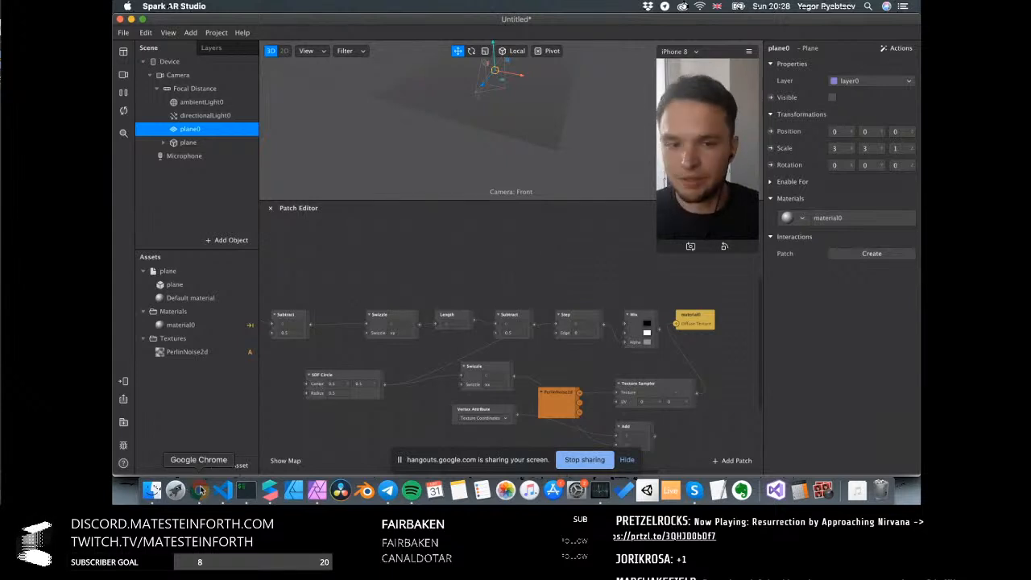
Switch to Chrome and look over the introduction of the 2D distance functions article
{"action": "left_click", "coordinate": [200, 490]}
{"action": "left_click", "coordinate": [574, 27]}
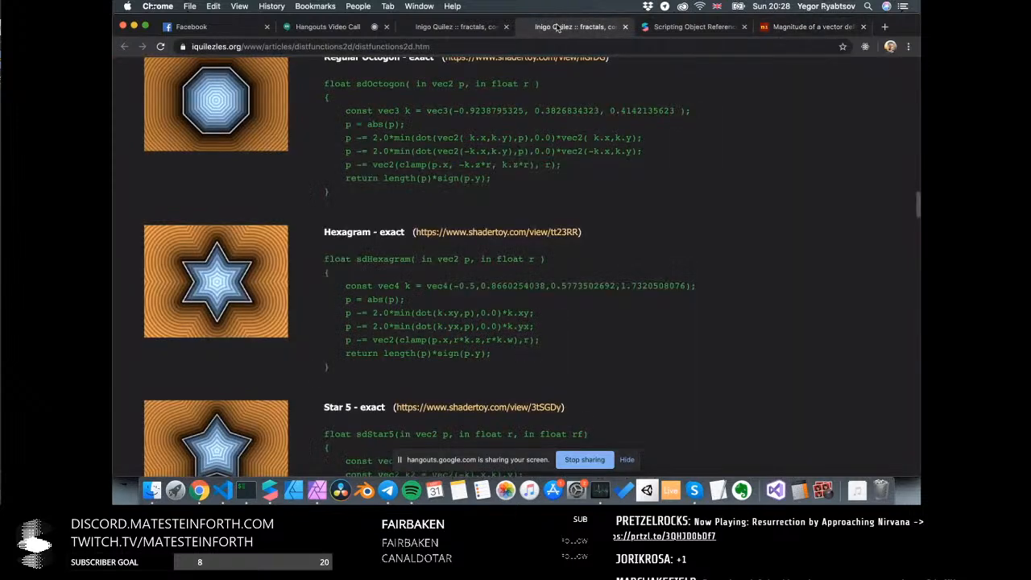
{"action": "scroll", "coordinate": [432, 143], "scroll_direction": "up", "scroll_amount": 1}
{"action": "scroll", "coordinate": [433, 143], "scroll_direction": "up", "scroll_amount": 20}
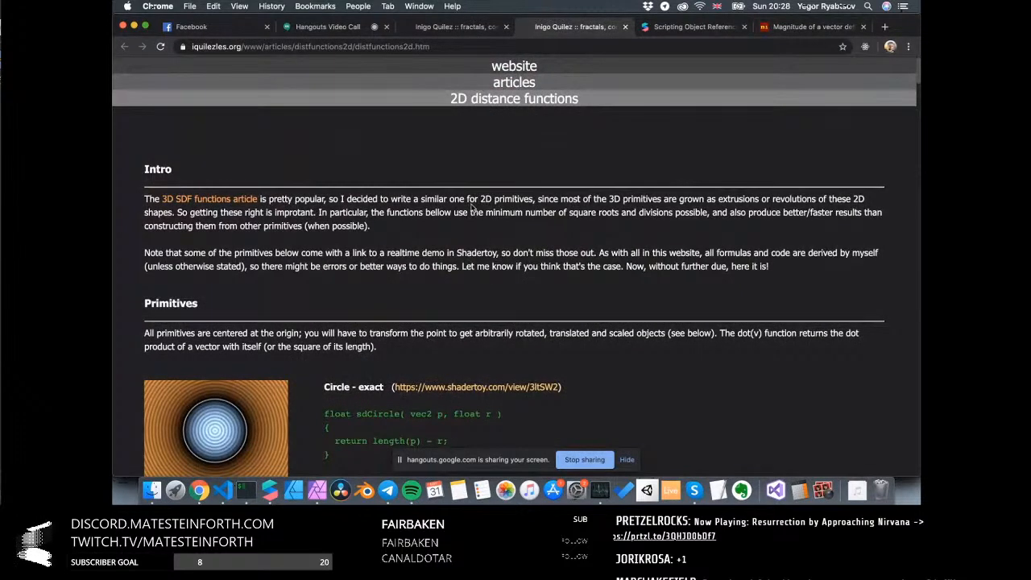
{"action": "scroll", "coordinate": [477, 194], "scroll_direction": "down", "scroll_amount": 2}
{"action": "scroll", "coordinate": [477, 194], "scroll_direction": "up", "scroll_amount": 2}
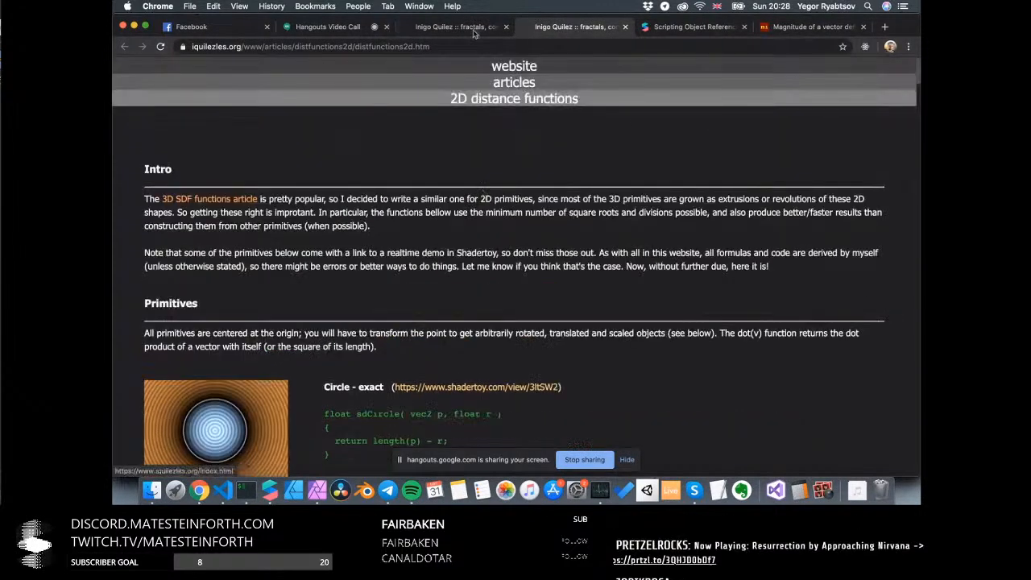
Examine the 3D primitives and their SDF formulas, from Sphere to Link, in the 3D distance functions article
{"action": "left_click", "coordinate": [474, 30]}
{"action": "scroll", "coordinate": [486, 241], "scroll_direction": "up", "scroll_amount": 2}
{"action": "scroll", "coordinate": [486, 247], "scroll_direction": "down", "scroll_amount": 4}
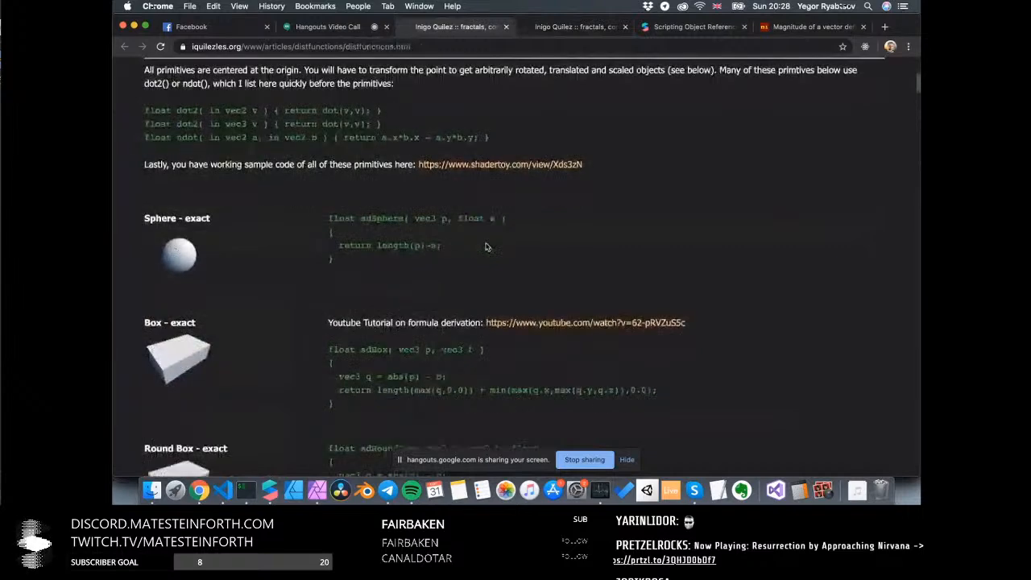
{"action": "scroll", "coordinate": [269, 171], "scroll_direction": "down", "scroll_amount": 6}
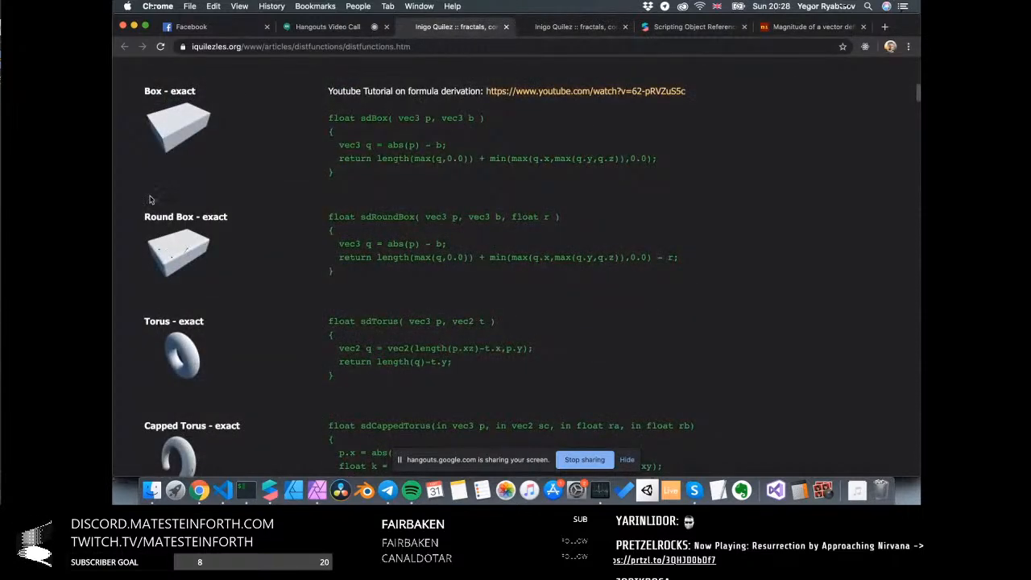
{"action": "scroll", "coordinate": [366, 189], "scroll_direction": "down", "scroll_amount": 5}
{"action": "scroll", "coordinate": [548, 177], "scroll_direction": "down", "scroll_amount": 1}
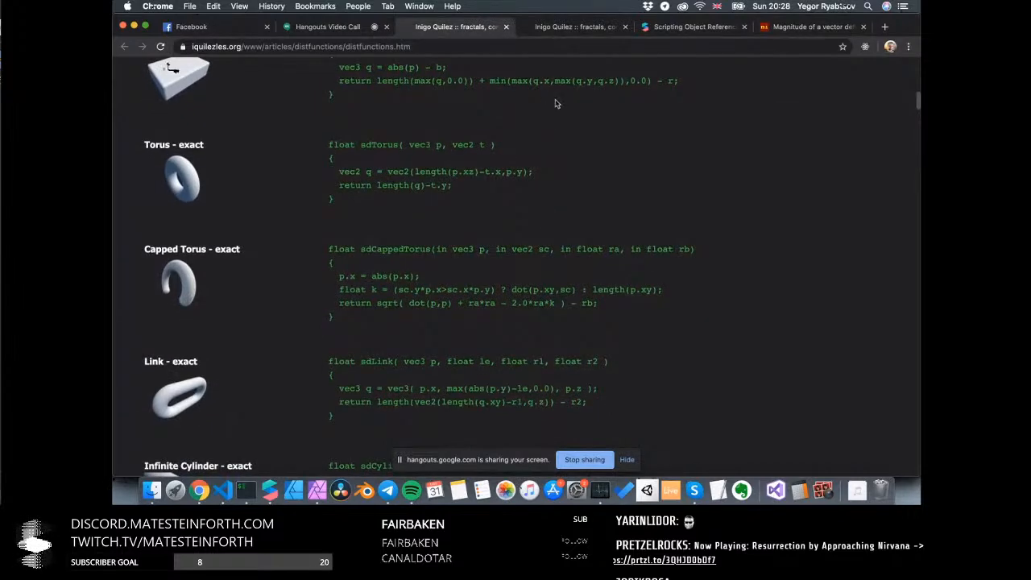
Return to the 2D distance functions article and examine its primitive shapes and formulas from Circle to Horseshoe
{"action": "left_click", "coordinate": [568, 26]}
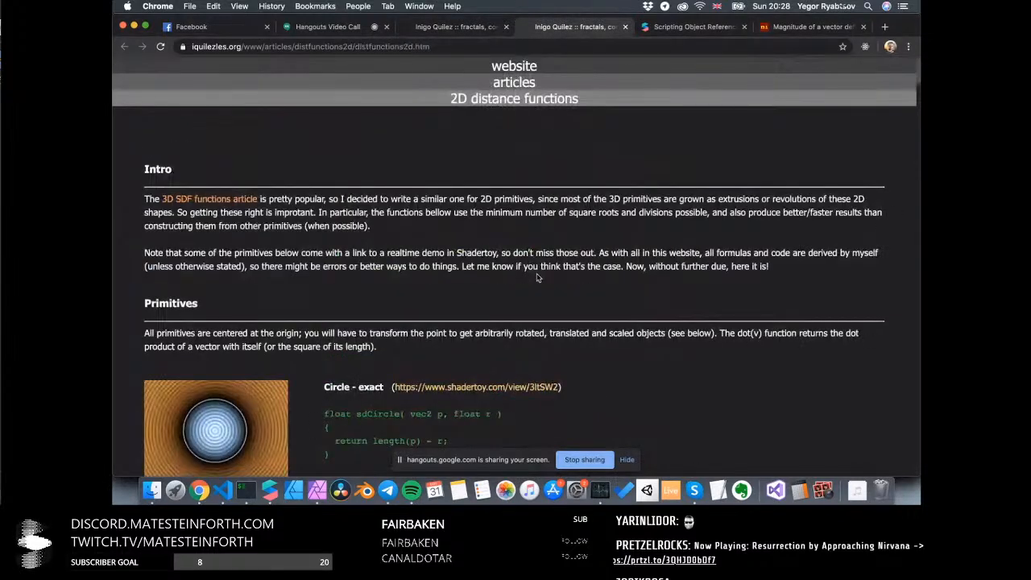
{"action": "scroll", "coordinate": [539, 277], "scroll_direction": "down", "scroll_amount": 4}
{"action": "scroll", "coordinate": [562, 271], "scroll_direction": "down", "scroll_amount": 1}
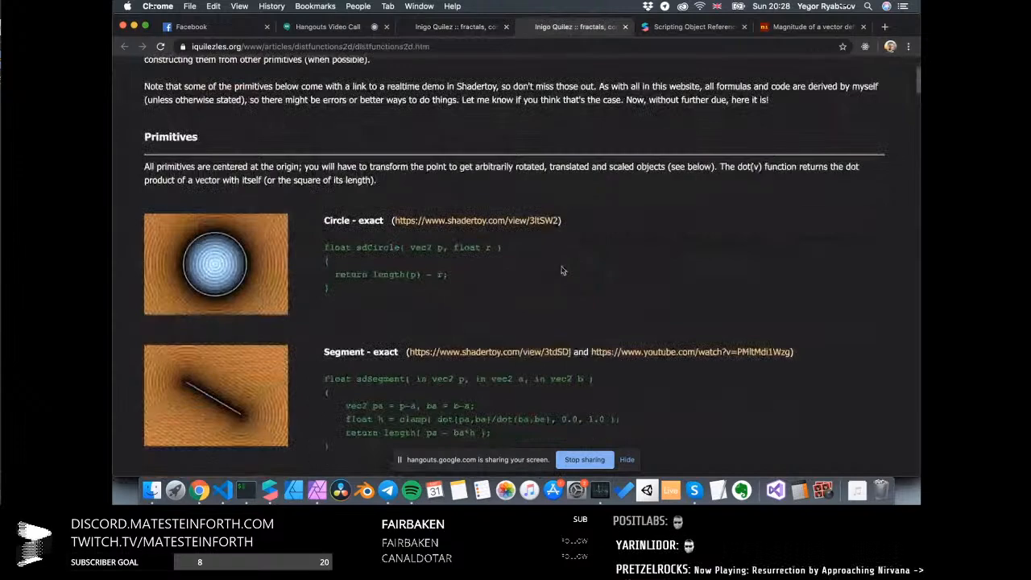
{"action": "scroll", "coordinate": [483, 266], "scroll_direction": "down", "scroll_amount": 1}
{"action": "scroll", "coordinate": [273, 254], "scroll_direction": "down", "scroll_amount": 2}
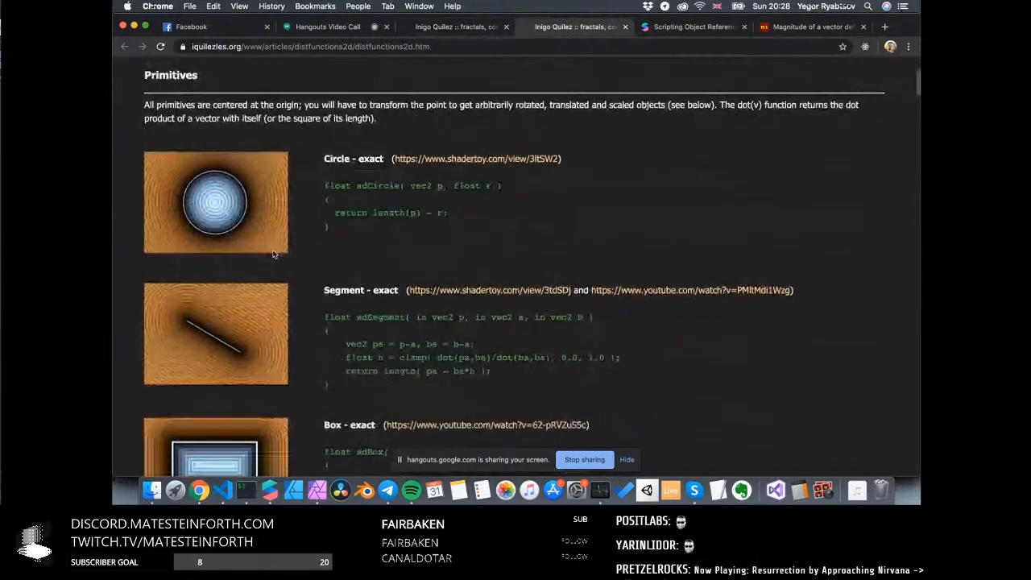
{"action": "scroll", "coordinate": [273, 254], "scroll_direction": "down", "scroll_amount": 2}
{"action": "scroll", "coordinate": [335, 317], "scroll_direction": "down", "scroll_amount": 3}
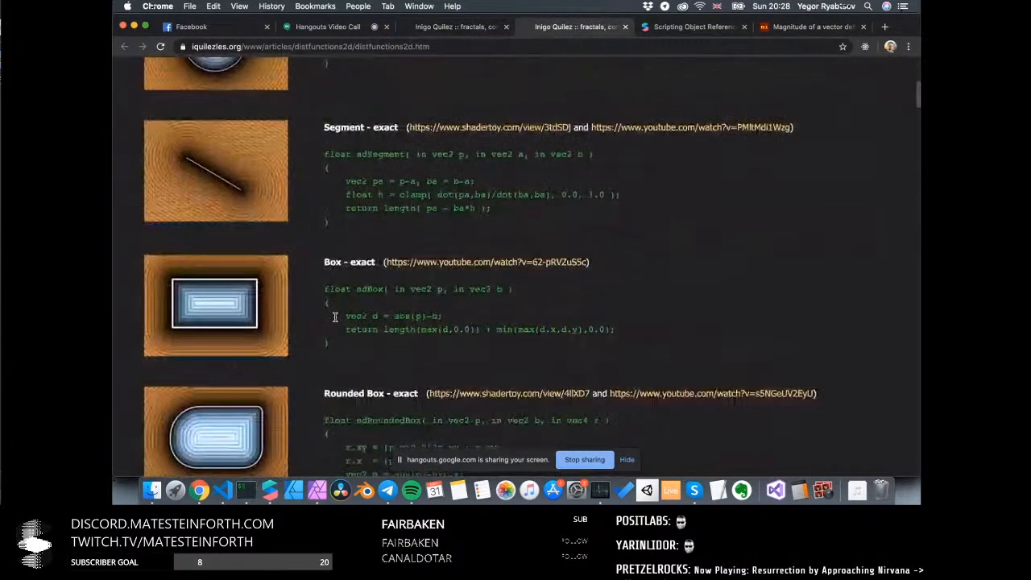
{"action": "scroll", "coordinate": [335, 316], "scroll_direction": "down", "scroll_amount": 20}
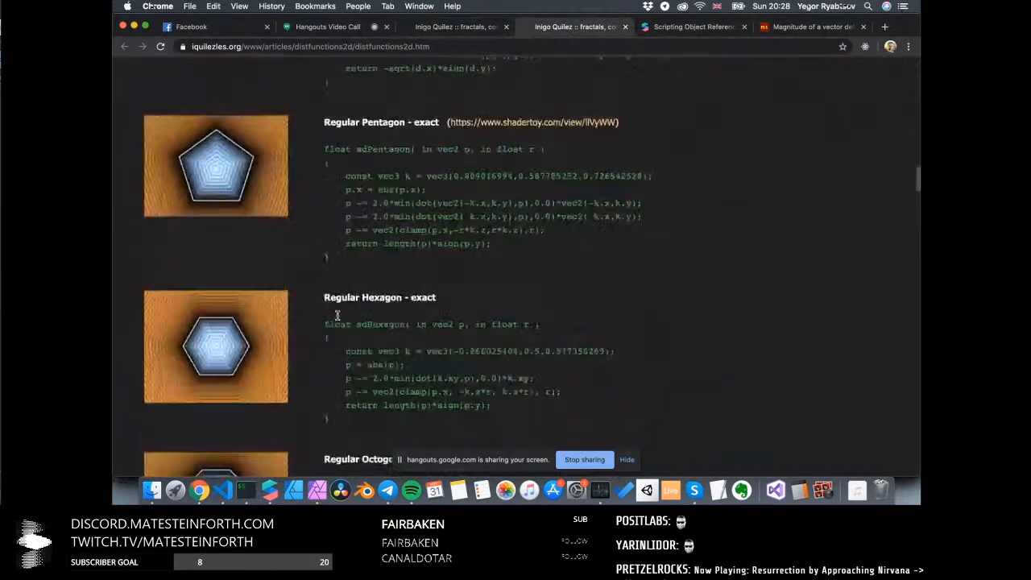
{"action": "scroll", "coordinate": [337, 315], "scroll_direction": "down", "scroll_amount": 15}
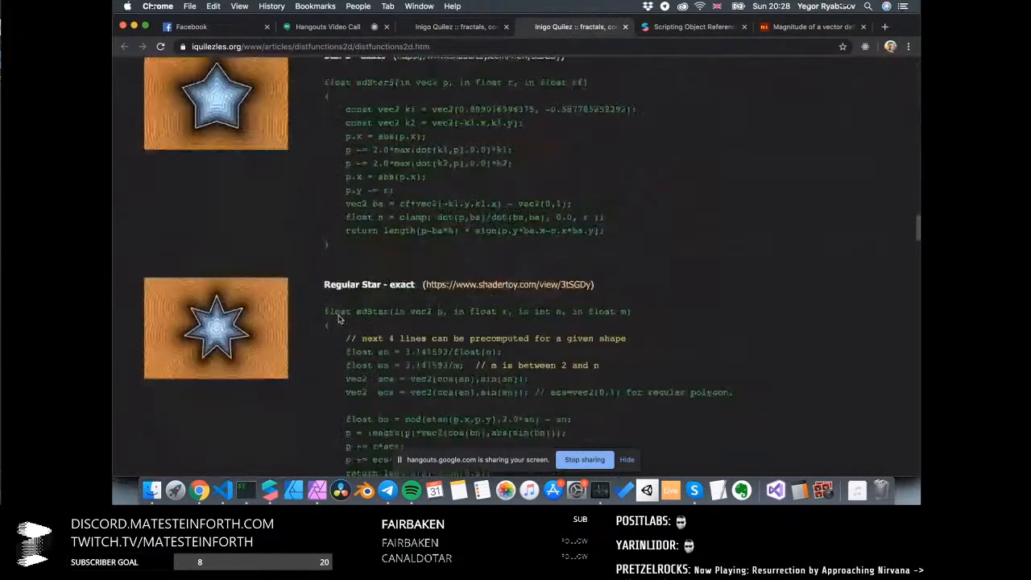
{"action": "scroll", "coordinate": [338, 318], "scroll_direction": "up", "scroll_amount": 5}
{"action": "scroll", "coordinate": [340, 318], "scroll_direction": "down", "scroll_amount": 13}
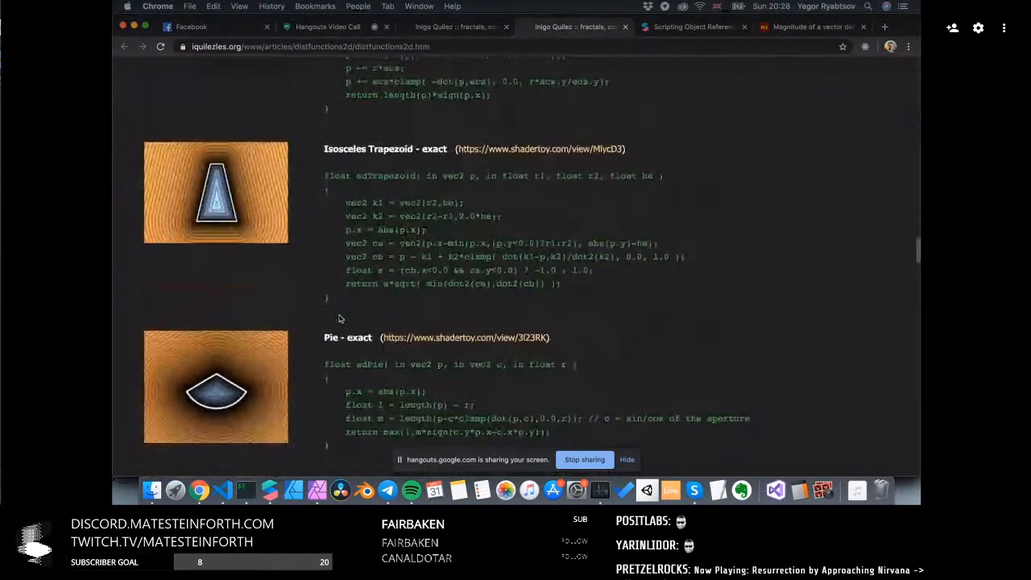
{"action": "scroll", "coordinate": [339, 318], "scroll_direction": "down", "scroll_amount": 5}
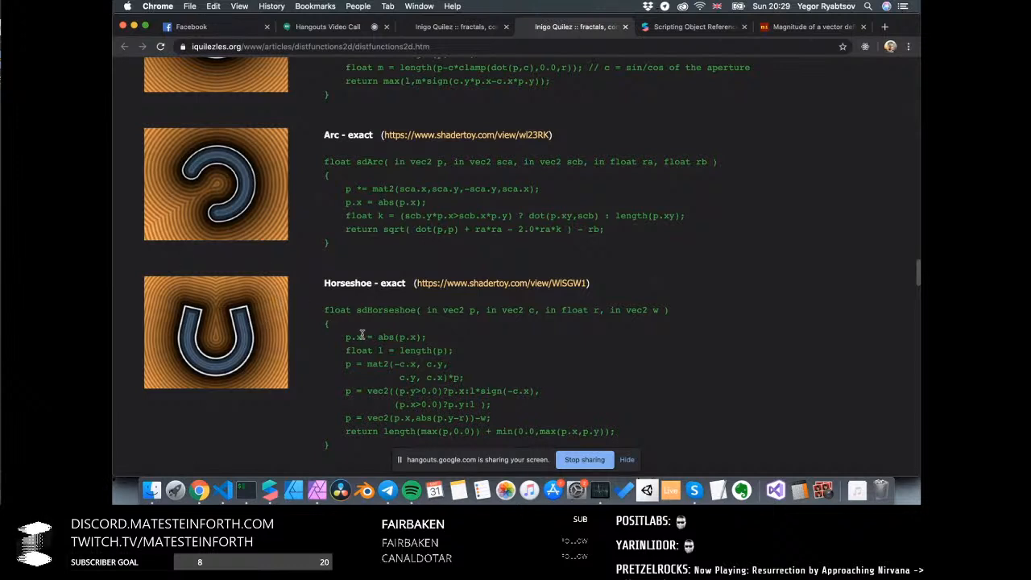
{"action": "scroll", "coordinate": [373, 254], "scroll_direction": "up", "scroll_amount": 10}
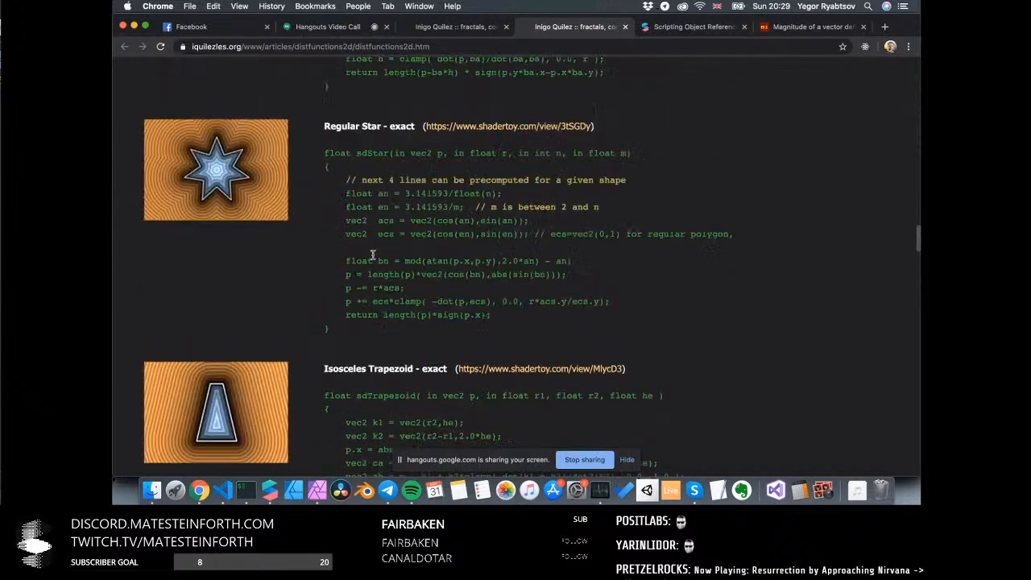
Examine the formulas from Regular Pentagon to Hexagram in the 2D distance functions article, highlighting the sdHexagram code
{"action": "scroll", "coordinate": [370, 266], "scroll_direction": "up", "scroll_amount": 5}
{"action": "scroll", "coordinate": [366, 280], "scroll_direction": "up", "scroll_amount": 5}
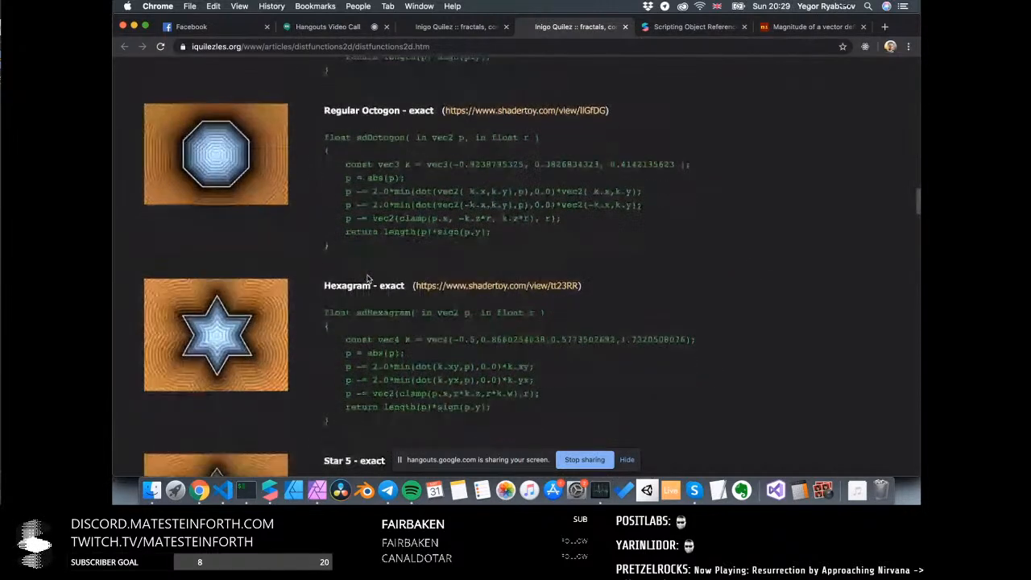
{"action": "scroll", "coordinate": [508, 155], "scroll_direction": "down", "scroll_amount": 1}
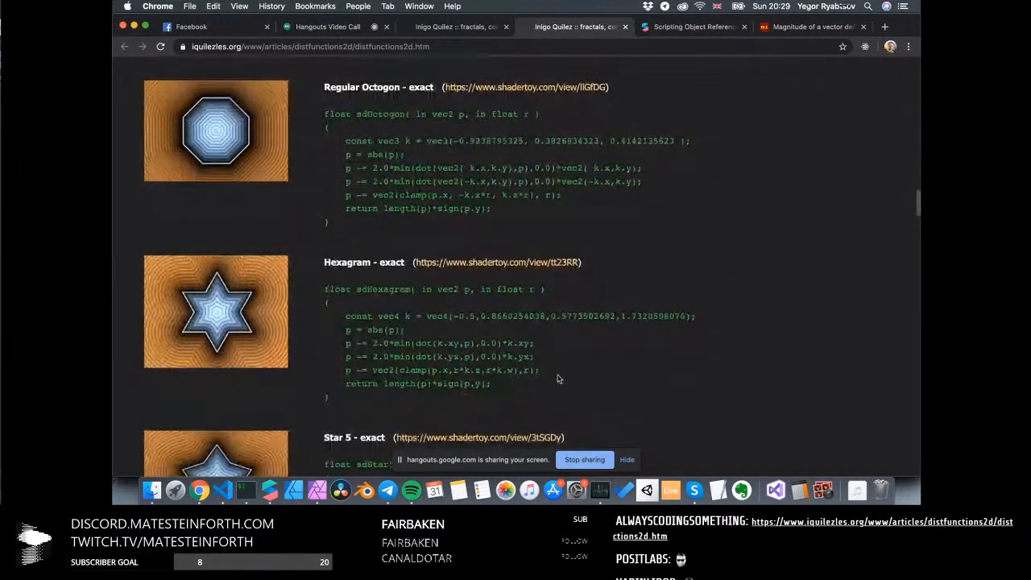
{"action": "left_click_drag", "start_coordinate": [551, 397], "coordinate": [324, 288]}
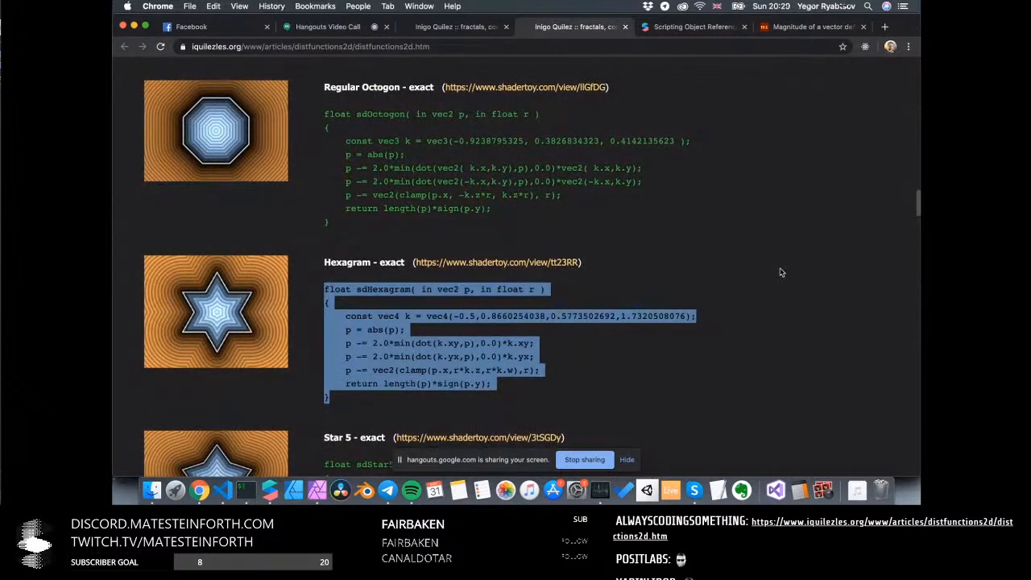
{"action": "left_click", "coordinate": [612, 366]}
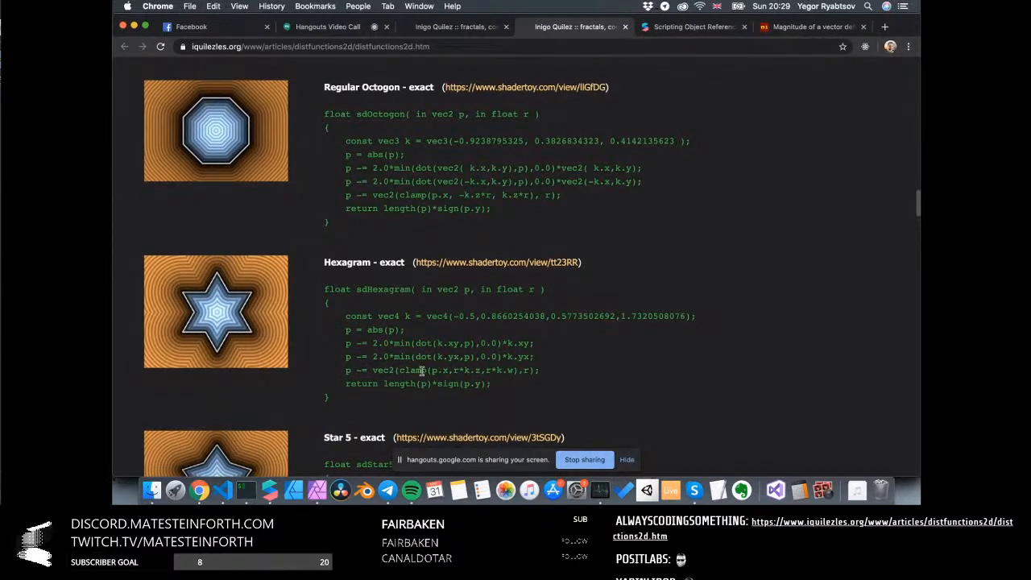
{"action": "scroll", "coordinate": [421, 371], "scroll_direction": "up", "scroll_amount": 1}
{"action": "scroll", "coordinate": [421, 371], "scroll_direction": "up", "scroll_amount": 5}
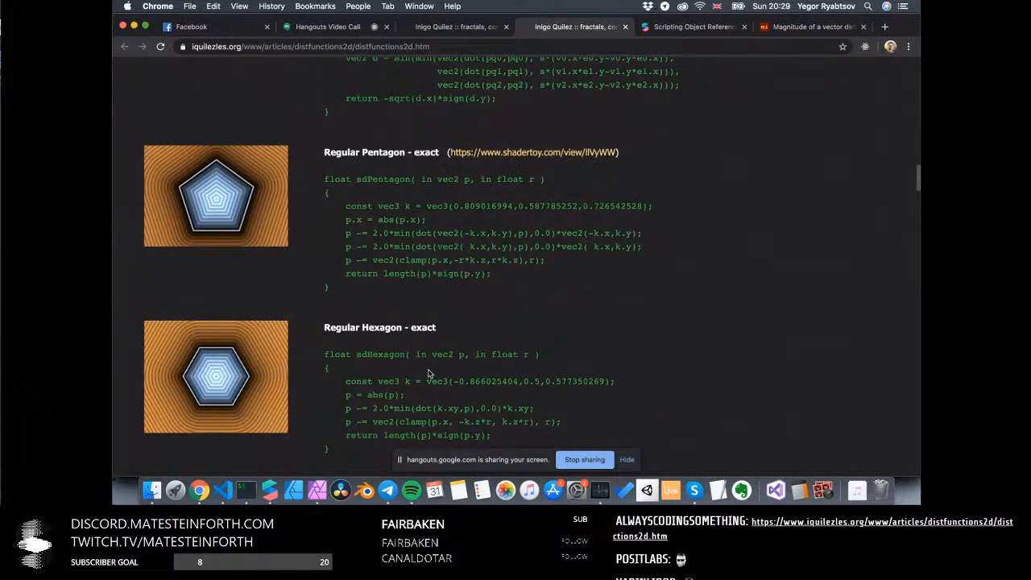
{"action": "scroll", "coordinate": [429, 373], "scroll_direction": "down", "scroll_amount": 3}
{"action": "scroll", "coordinate": [428, 373], "scroll_direction": "down", "scroll_amount": 1}
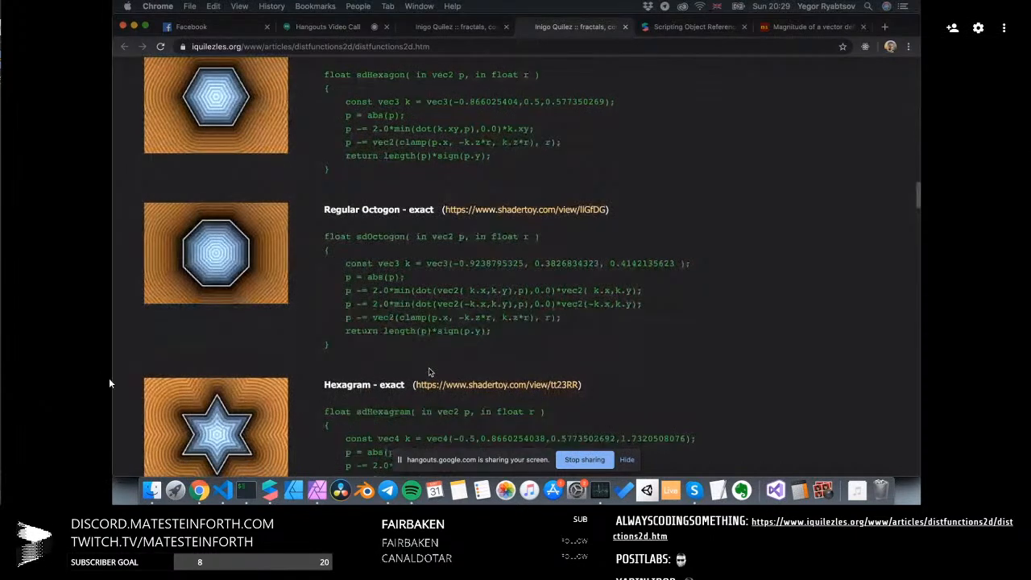
{"action": "scroll", "coordinate": [430, 371], "scroll_direction": "down", "scroll_amount": 1}
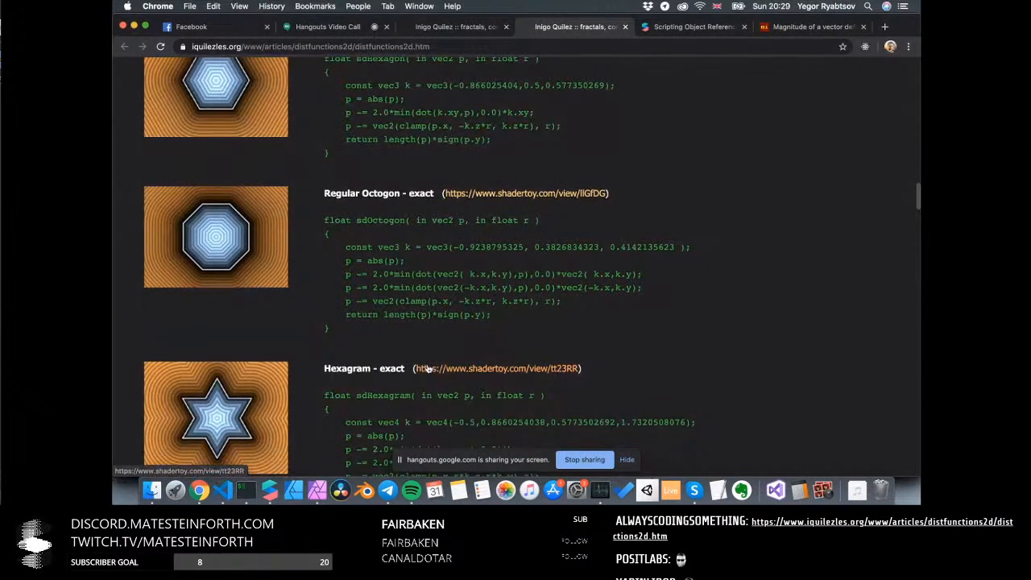
{"action": "scroll", "coordinate": [420, 395], "scroll_direction": "down", "scroll_amount": 2}
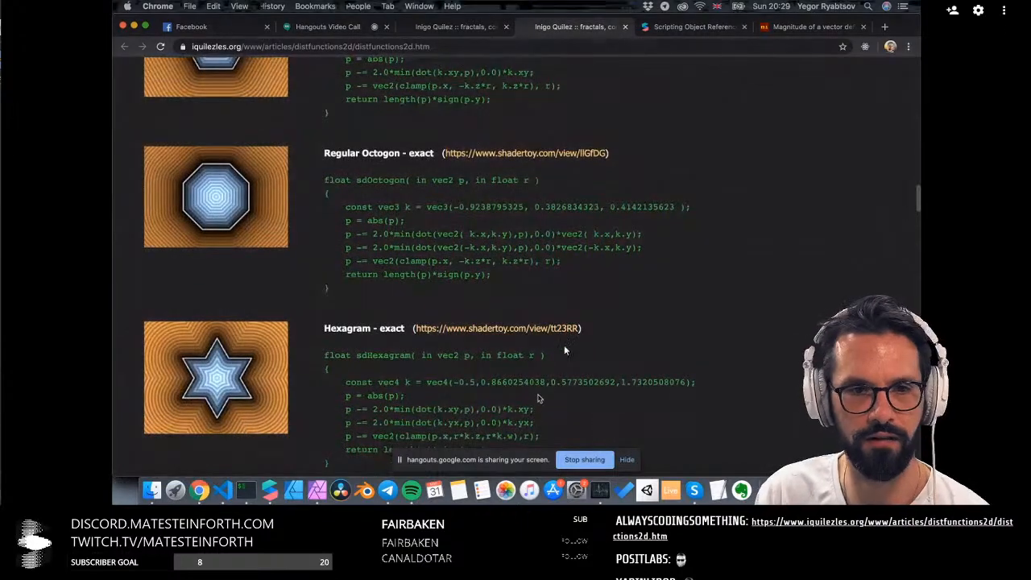
{"action": "scroll", "coordinate": [539, 398], "scroll_direction": "down", "scroll_amount": 1}
Bring up Inigo Quilez's Twitter profile, enlarge it and read the bio's roles at Oculus and Quill
{"action": "left_click_drag", "start_coordinate": [1030, 96], "coordinate": [440, 60]}
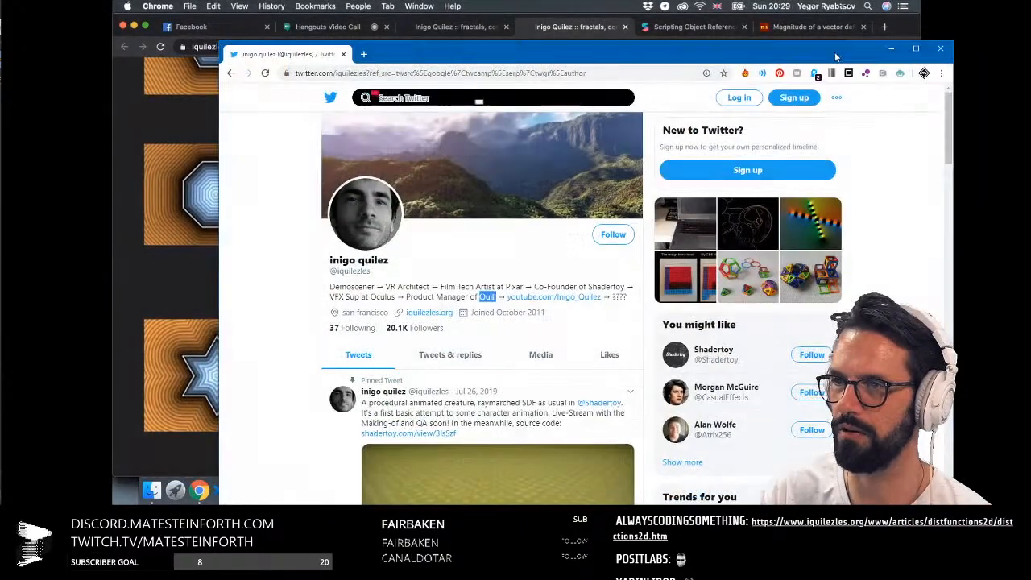
{"action": "left_click", "coordinate": [916, 50]}
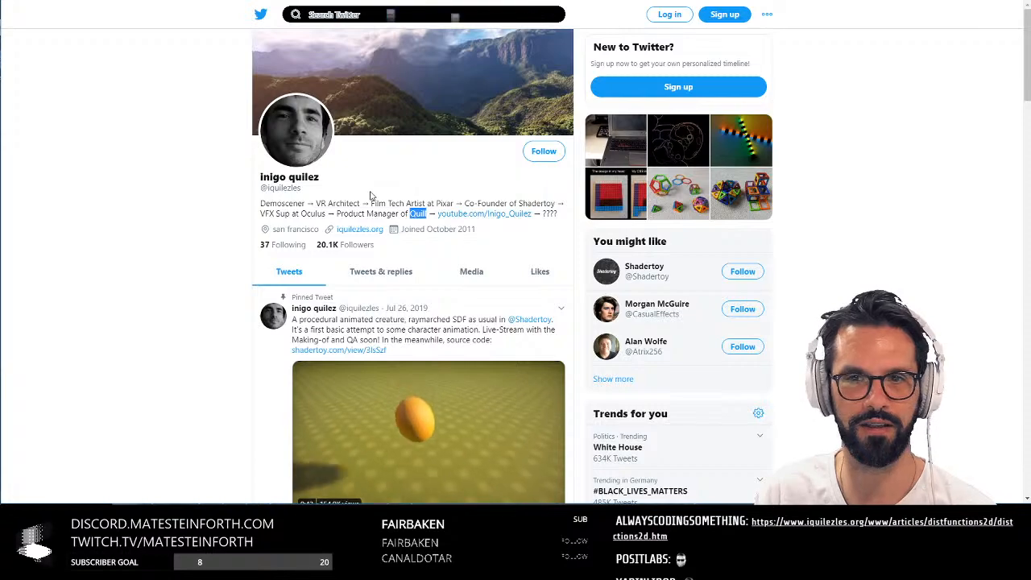
{"action": "scroll", "coordinate": [363, 191], "scroll_direction": "up", "scroll_amount": 4, "text": "ctrl"}
{"action": "scroll", "coordinate": [373, 201], "scroll_direction": "down", "scroll_amount": 1}
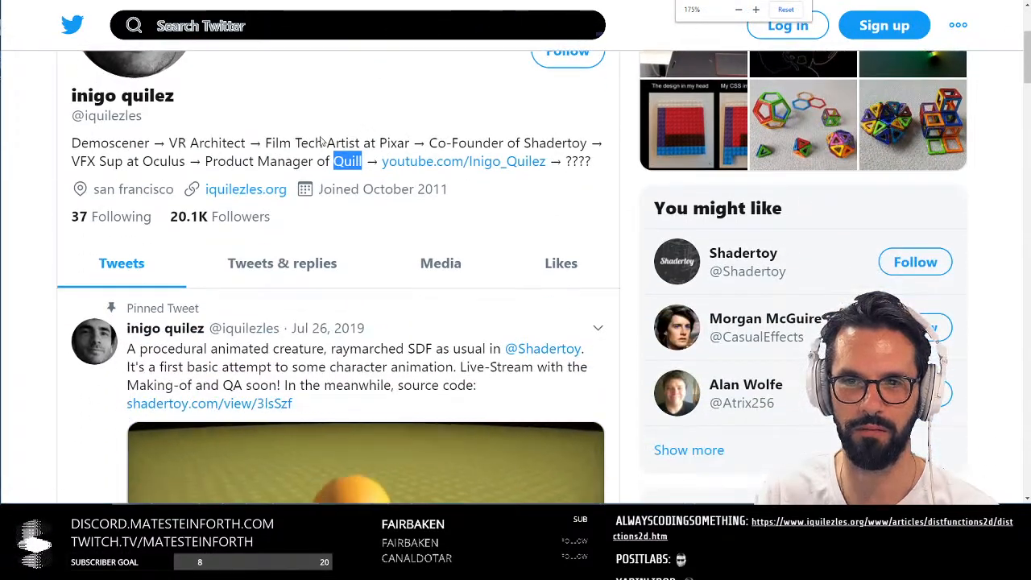
{"action": "left_click", "coordinate": [344, 127]}
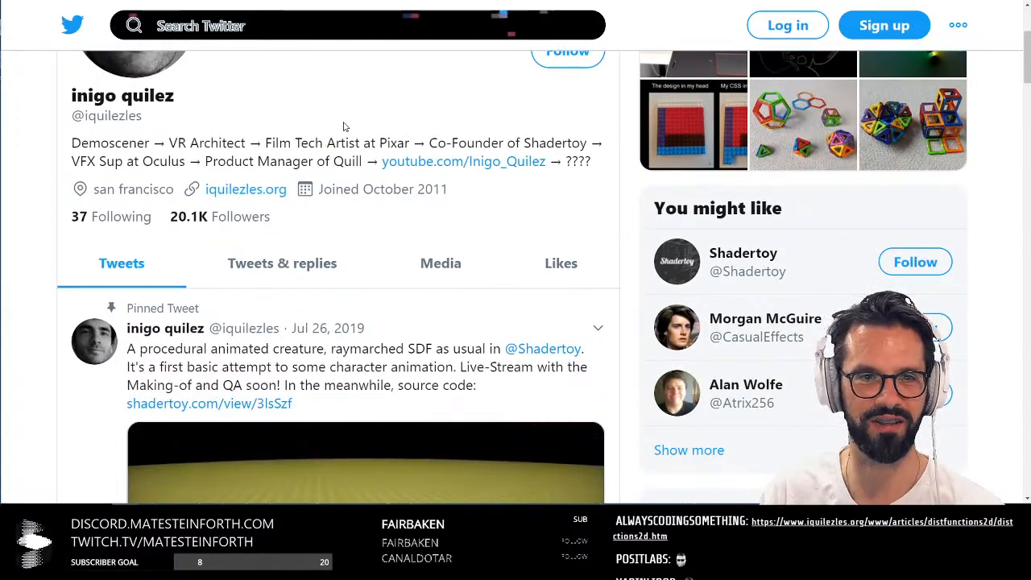
{"action": "scroll", "coordinate": [1025, 64], "scroll_direction": "down", "scroll_amount": 1}
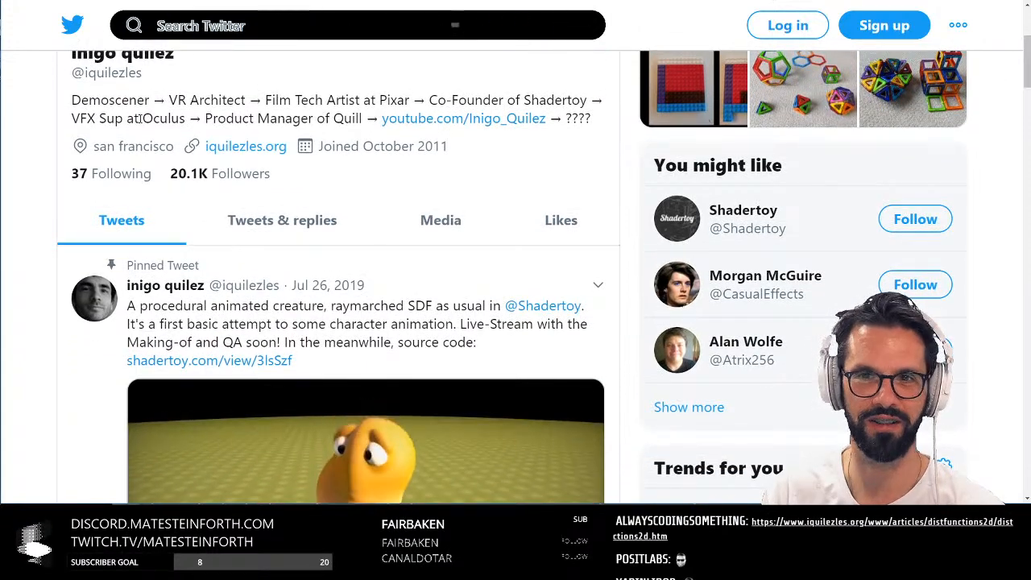
{"action": "left_click_drag", "start_coordinate": [72, 118], "coordinate": [185, 119]}
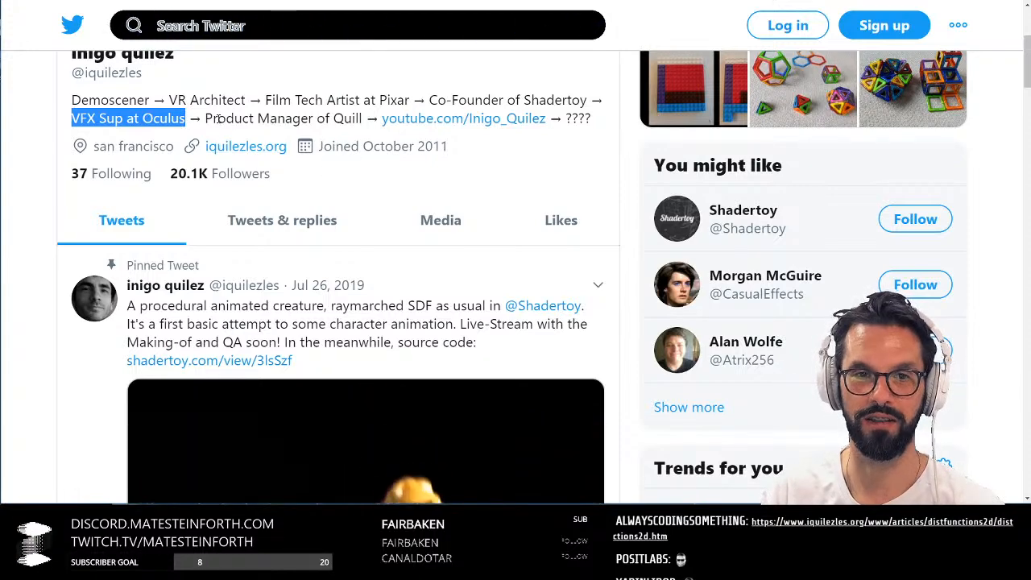
{"action": "left_click_drag", "start_coordinate": [207, 119], "coordinate": [363, 119]}
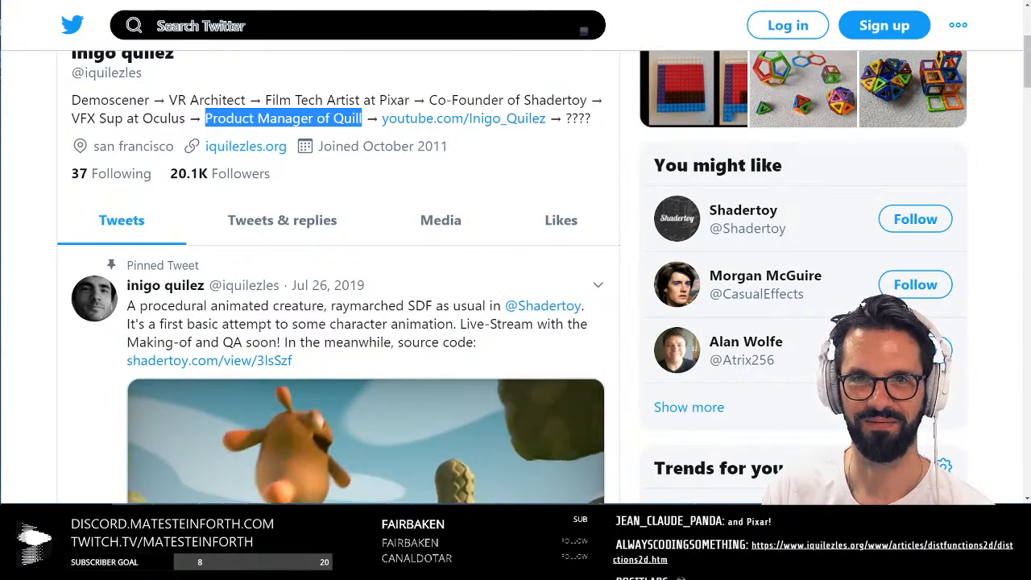
{"action": "left_click_drag", "start_coordinate": [402, 2], "coordinate": [1030, 50]}
Return to the 2D distance functions article and compare the Star 5 and Hexagram code by highlighting each function body
{"action": "left_click", "coordinate": [547, 33]}
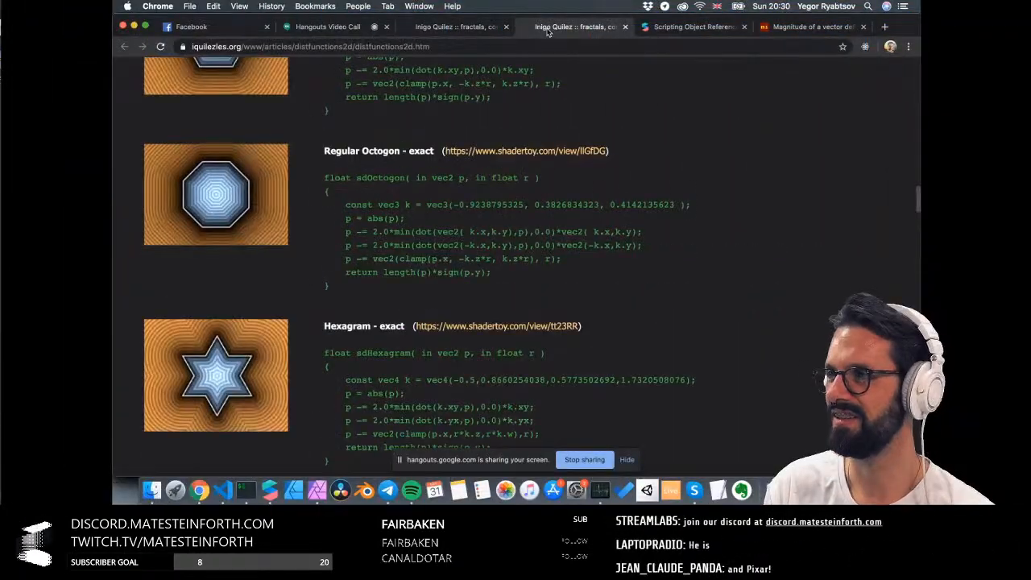
{"action": "scroll", "coordinate": [559, 148], "scroll_direction": "down", "scroll_amount": 8}
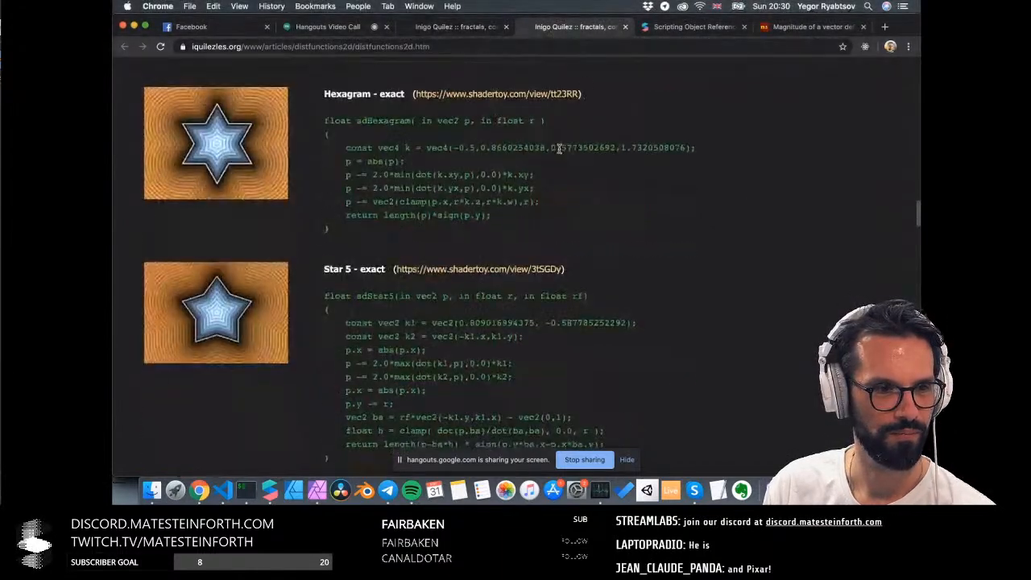
{"action": "scroll", "coordinate": [560, 148], "scroll_direction": "up", "scroll_amount": 4}
{"action": "scroll", "coordinate": [559, 148], "scroll_direction": "down", "scroll_amount": 3}
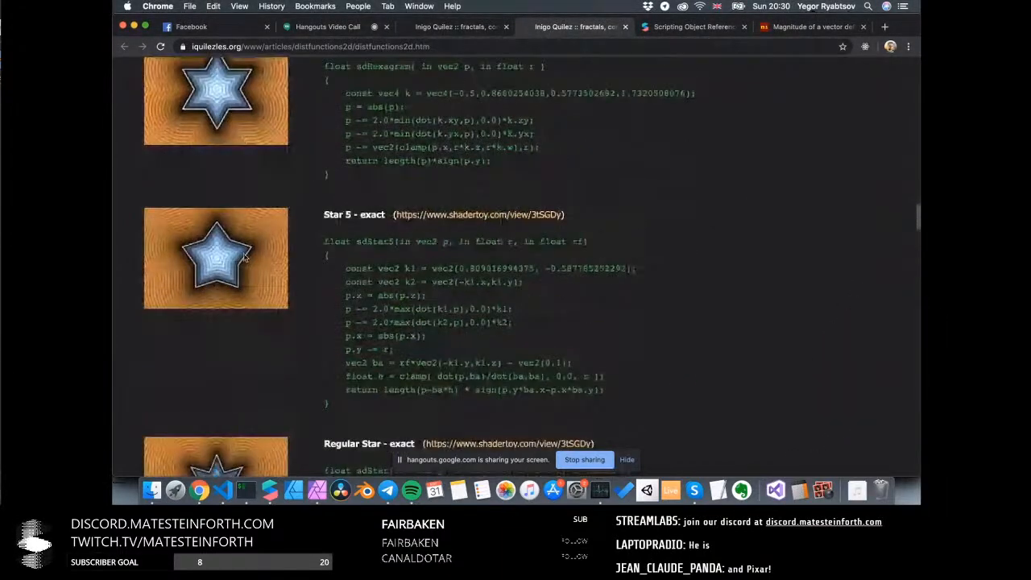
{"action": "left_click_drag", "start_coordinate": [326, 255], "coordinate": [623, 393]}
{"action": "scroll", "coordinate": [611, 351], "scroll_direction": "up", "scroll_amount": 1}
{"action": "scroll", "coordinate": [390, 209], "scroll_direction": "up", "scroll_amount": 2}
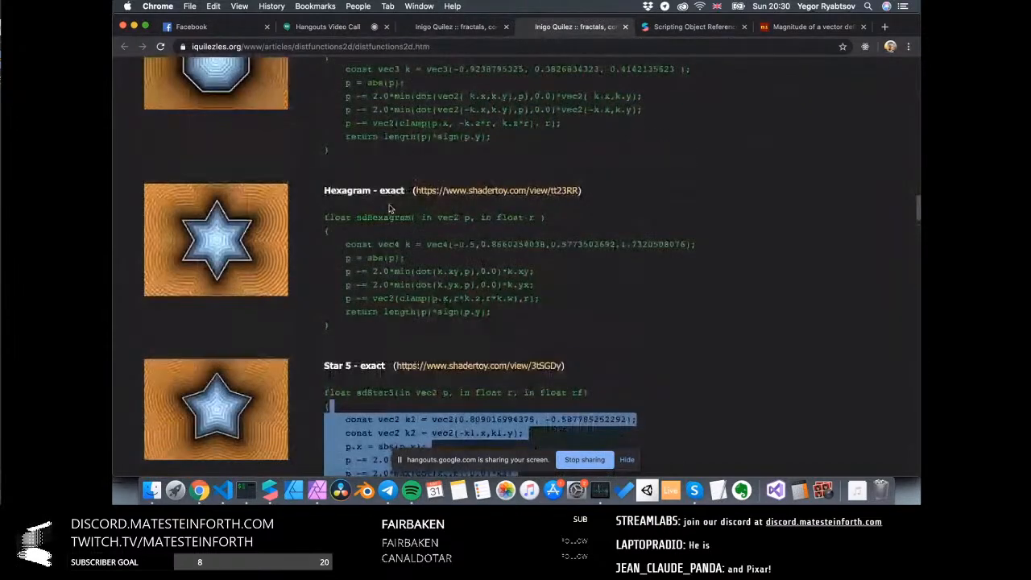
{"action": "left_click_drag", "start_coordinate": [493, 314], "coordinate": [325, 238]}
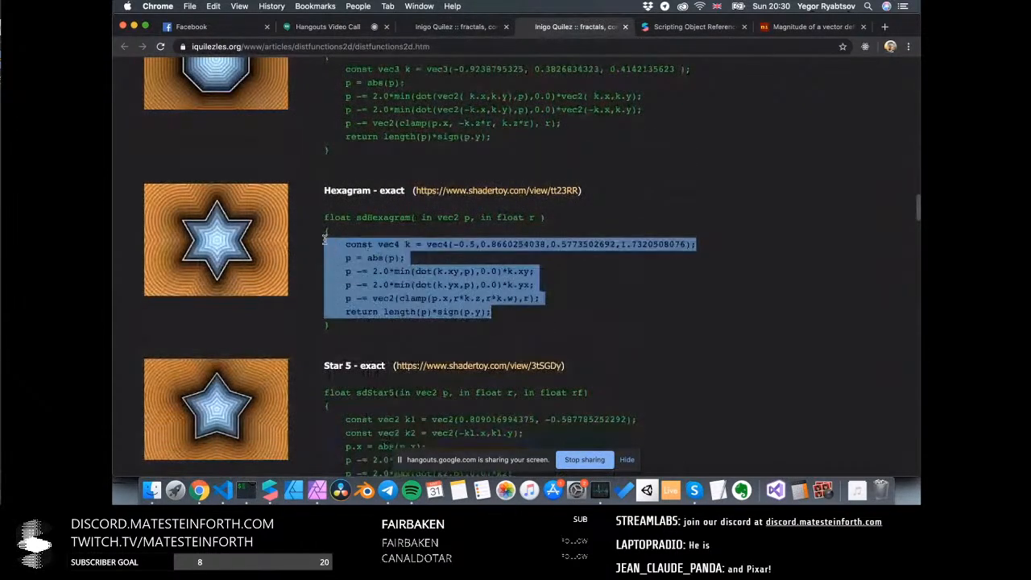
Review the article's simpler shapes from Circle to Regular Pentagon and come back to the Hexagram formula
{"action": "scroll", "coordinate": [376, 247], "scroll_direction": "up", "scroll_amount": 20}
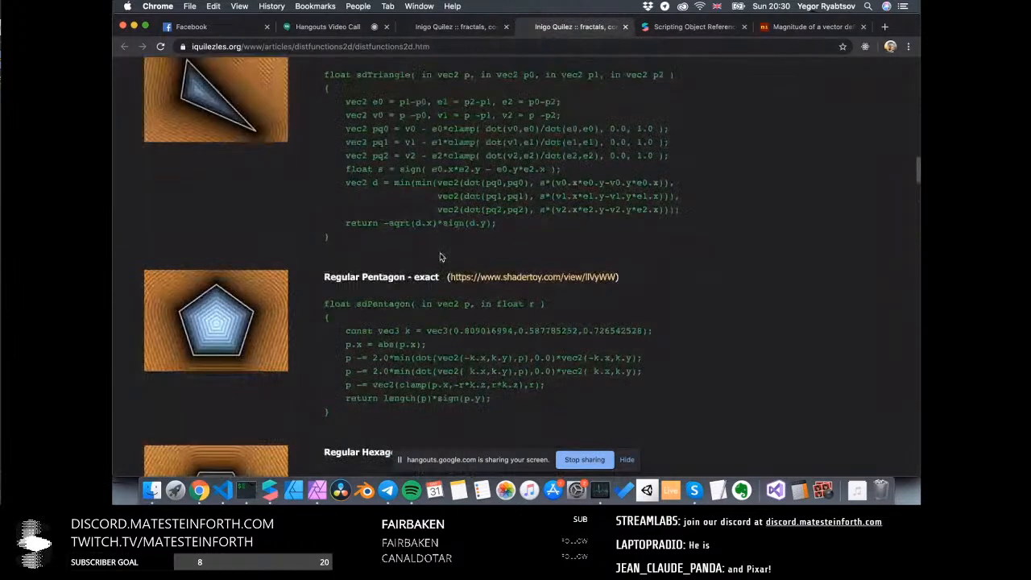
{"action": "scroll", "coordinate": [441, 256], "scroll_direction": "down", "scroll_amount": 20}
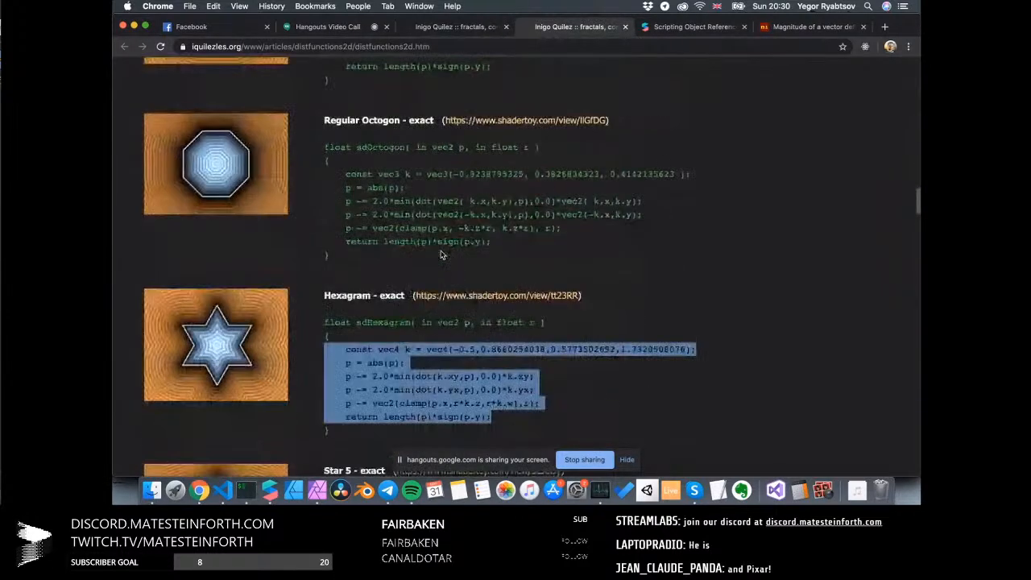
{"action": "scroll", "coordinate": [441, 255], "scroll_direction": "up", "scroll_amount": 4}
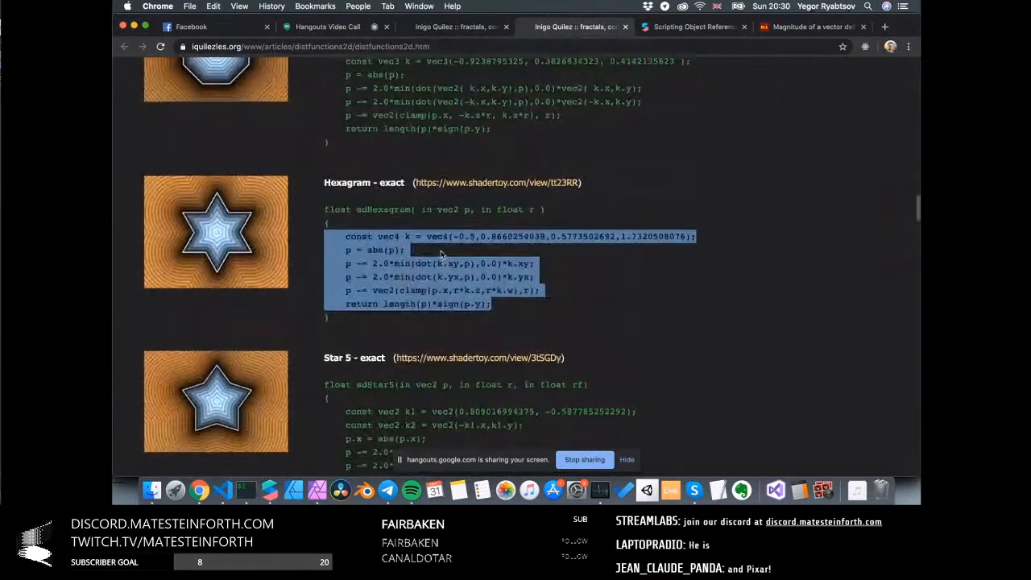
{"action": "scroll", "coordinate": [441, 256], "scroll_direction": "up", "scroll_amount": 20}
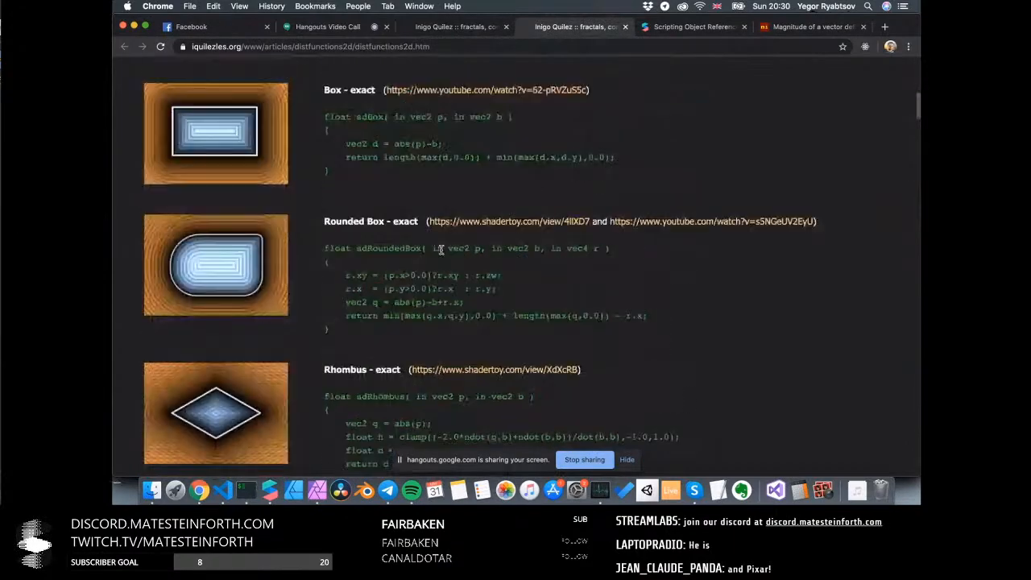
{"action": "scroll", "coordinate": [441, 248], "scroll_direction": "up", "scroll_amount": 3}
{"action": "scroll", "coordinate": [427, 242], "scroll_direction": "down", "scroll_amount": 2}
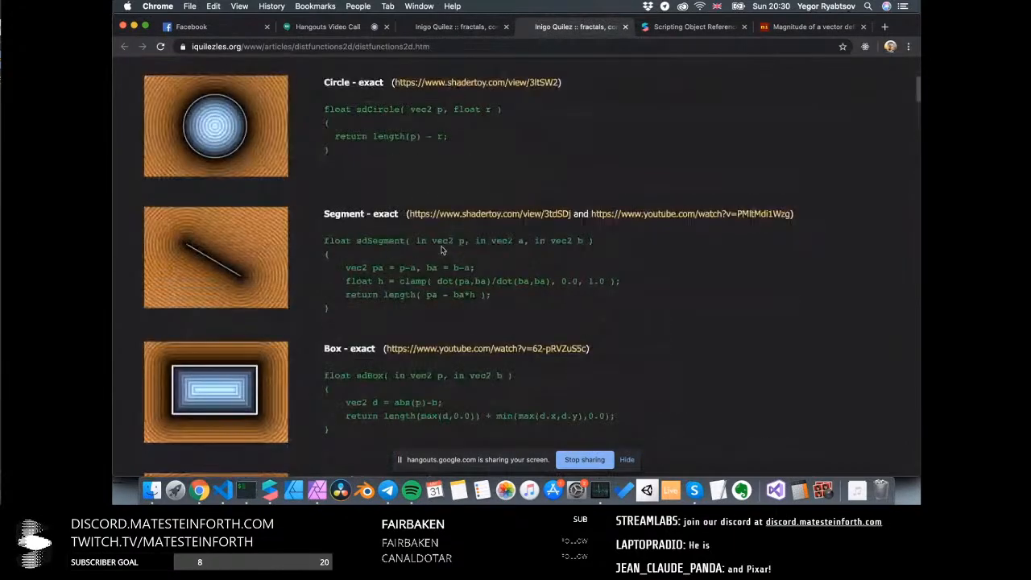
{"action": "scroll", "coordinate": [416, 157], "scroll_direction": "down", "scroll_amount": 2}
{"action": "scroll", "coordinate": [416, 154], "scroll_direction": "down", "scroll_amount": 20}
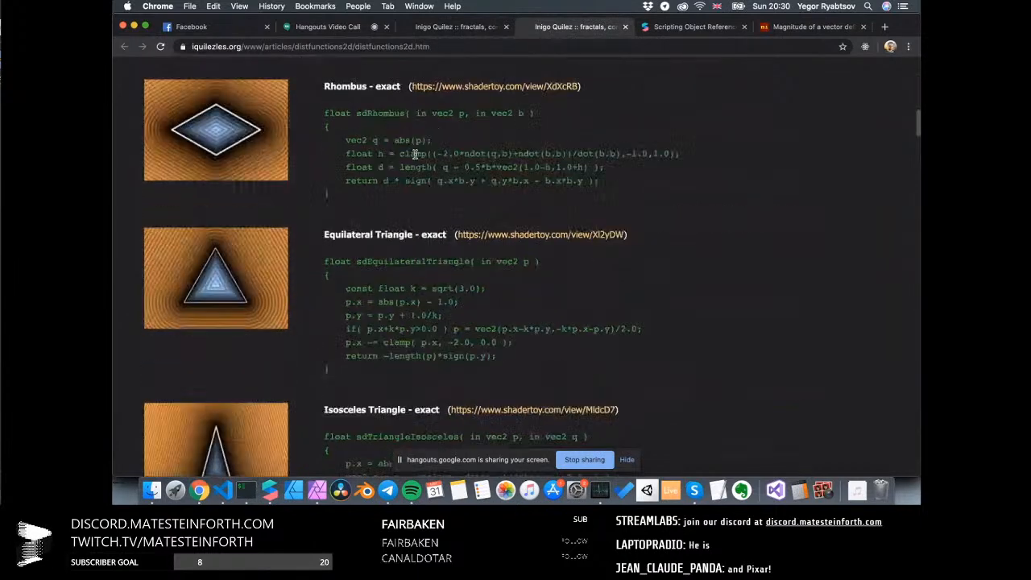
{"action": "scroll", "coordinate": [418, 160], "scroll_direction": "up", "scroll_amount": 5}
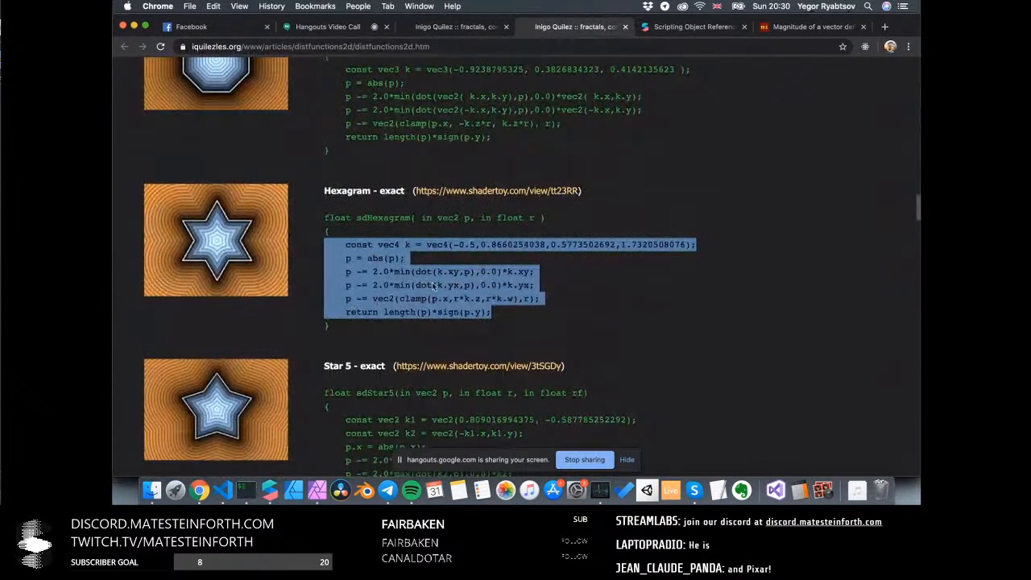
Copy the complete sdHexagram function from the article and paste it into the untitled file in Visual Studio Code
{"action": "left_click_drag", "start_coordinate": [371, 335], "coordinate": [325, 218]}
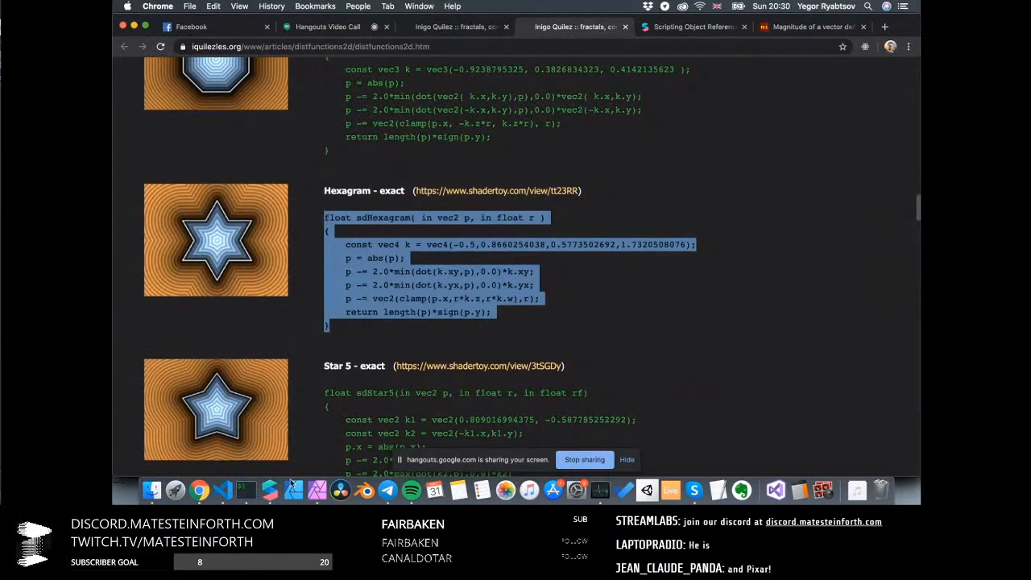
{"action": "left_click", "coordinate": [223, 490]}
{"action": "type", "text": "float sdHexagram( in vec2 p, in float r ) {     const vec4 k = vec4(-0.5,0.8660254038,0.5773502692,1.7320508076);     p = abs(p);     p -= 2.0*min(dot(k.xy,p),0.0)*k.xy;     p -= 2.0*min(dot(k.yx,p),0.0)*k.yx;     p -= vec2(clamp(p.x,r*k.z,r*k.w),r);     return length(p)*sign(p.y); }"}
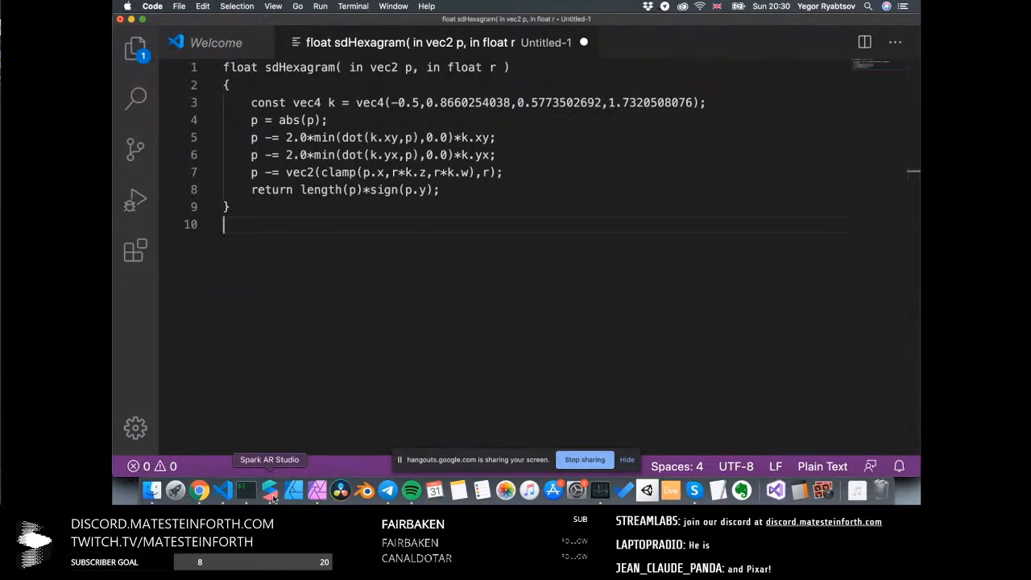
Switch to Spark AR Studio and enlarge the Patch Editor upward over the viewport
{"action": "left_click", "coordinate": [247, 490]}
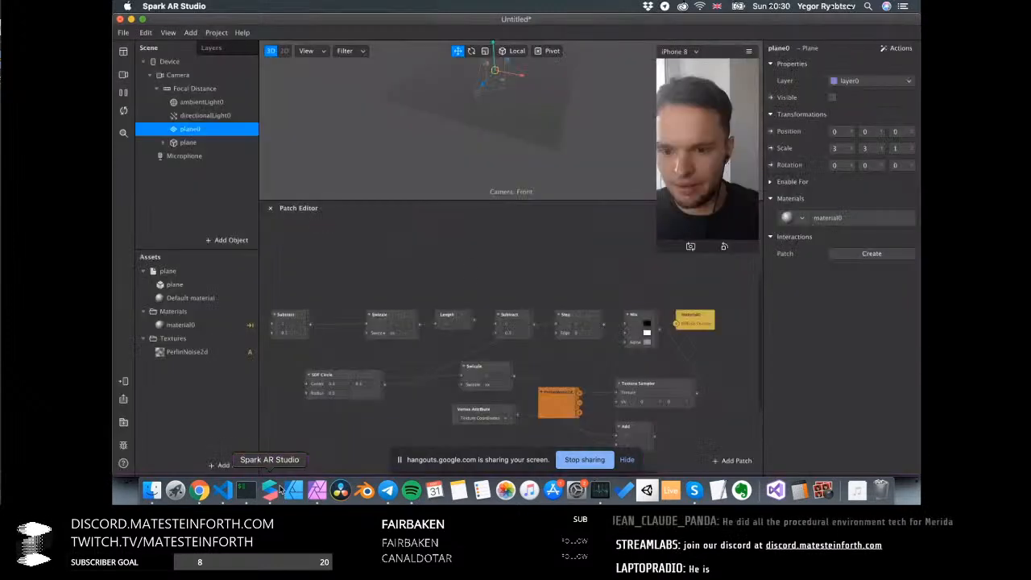
{"action": "left_click_drag", "start_coordinate": [542, 213], "coordinate": [527, 98]}
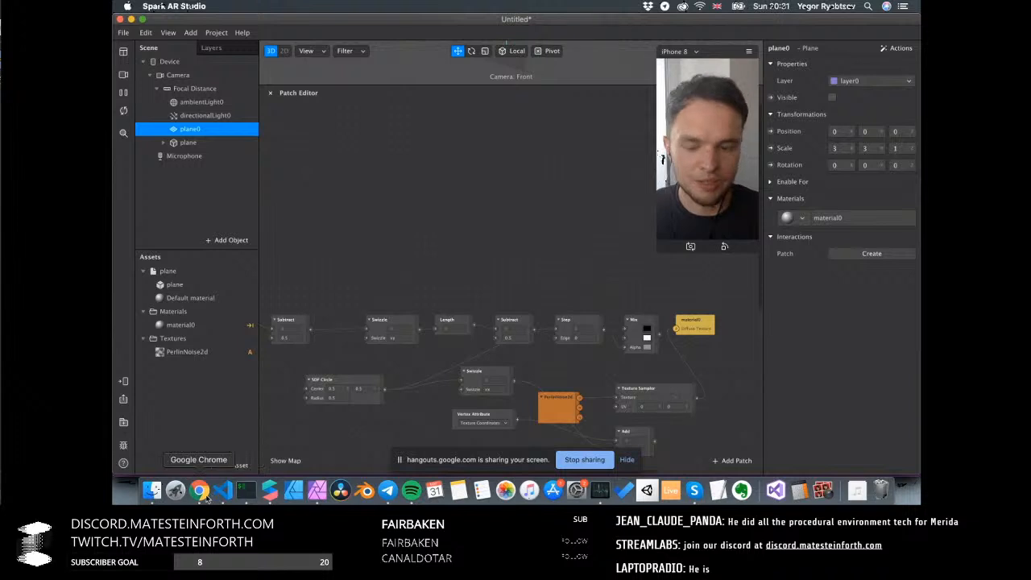
Inspect the vec2 p parameter of sdHexagram in Visual Studio Code and return to the patch graph in Spark AR Studio
{"action": "left_click", "coordinate": [215, 494]}
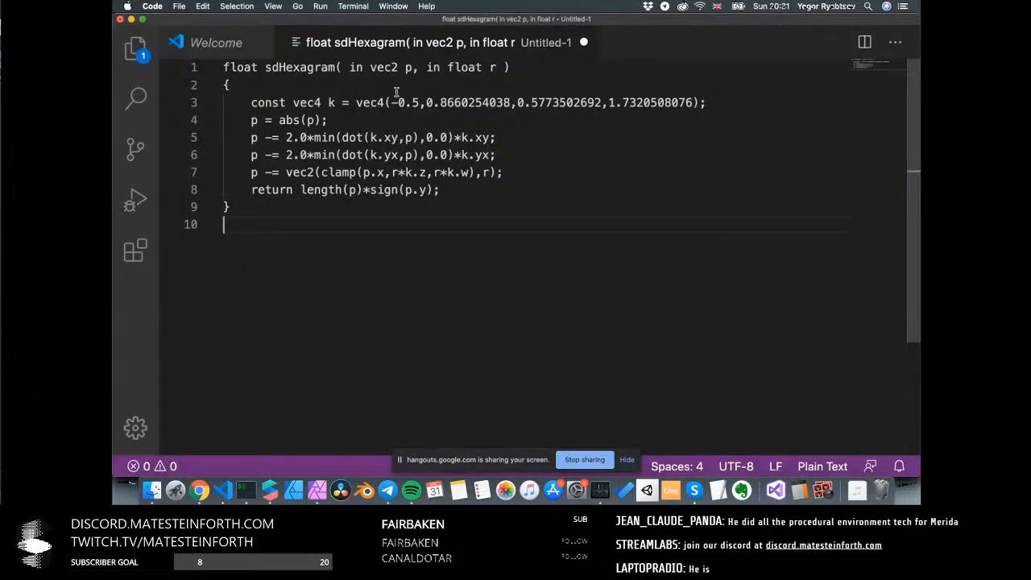
{"action": "left_click_drag", "start_coordinate": [412, 68], "coordinate": [349, 70]}
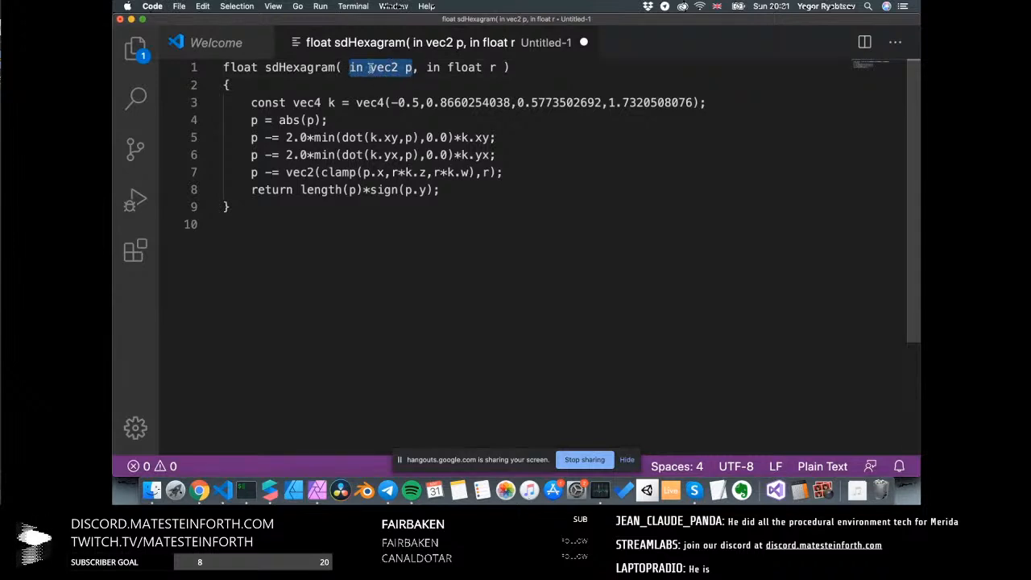
{"action": "double_click", "coordinate": [409, 68]}
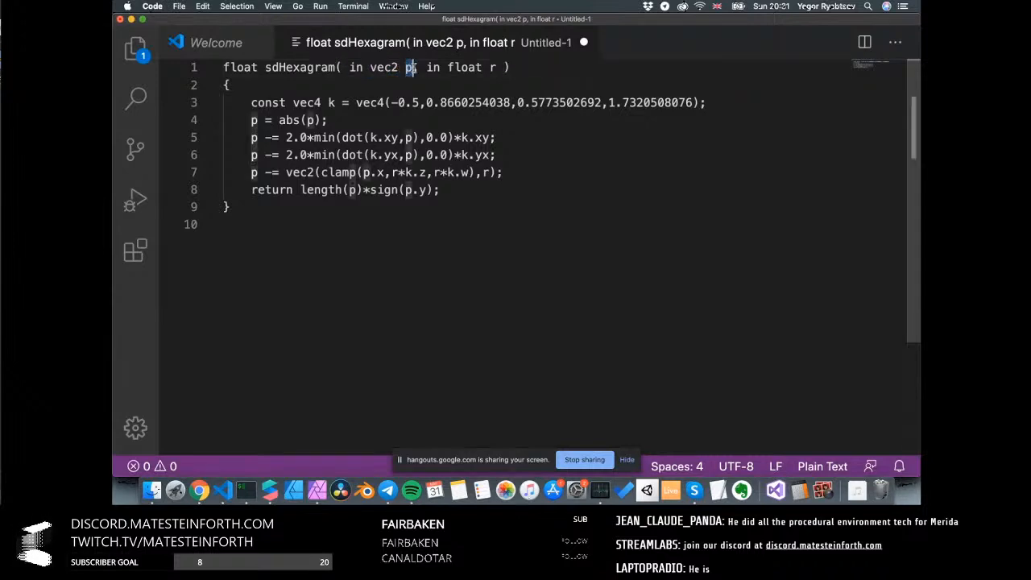
{"action": "left_click", "coordinate": [270, 490]}
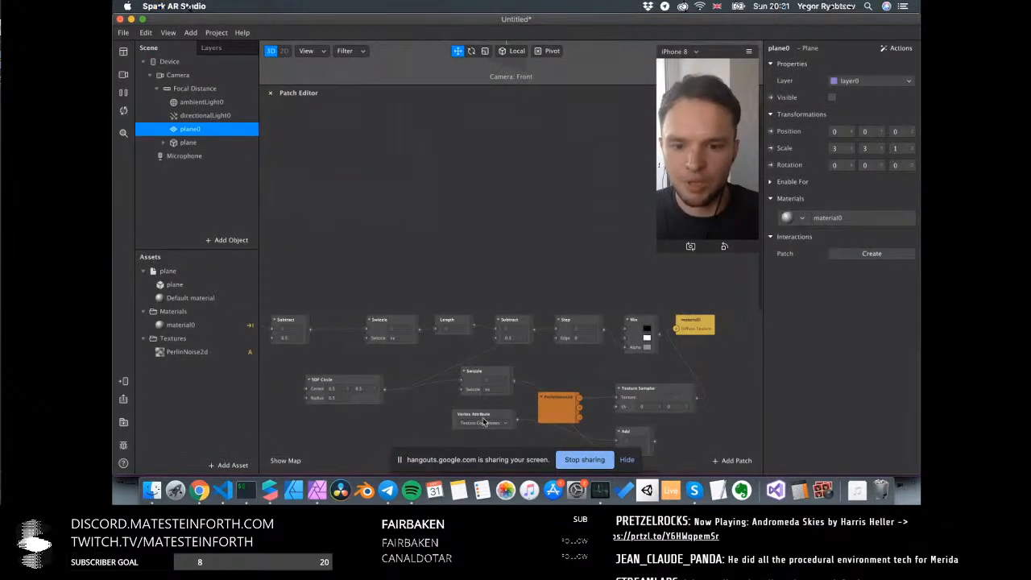
Move the Vertex Attribute patch to the empty area above the graph and disconnect it from the Add patch
{"action": "left_click_drag", "start_coordinate": [475, 416], "coordinate": [365, 160]}
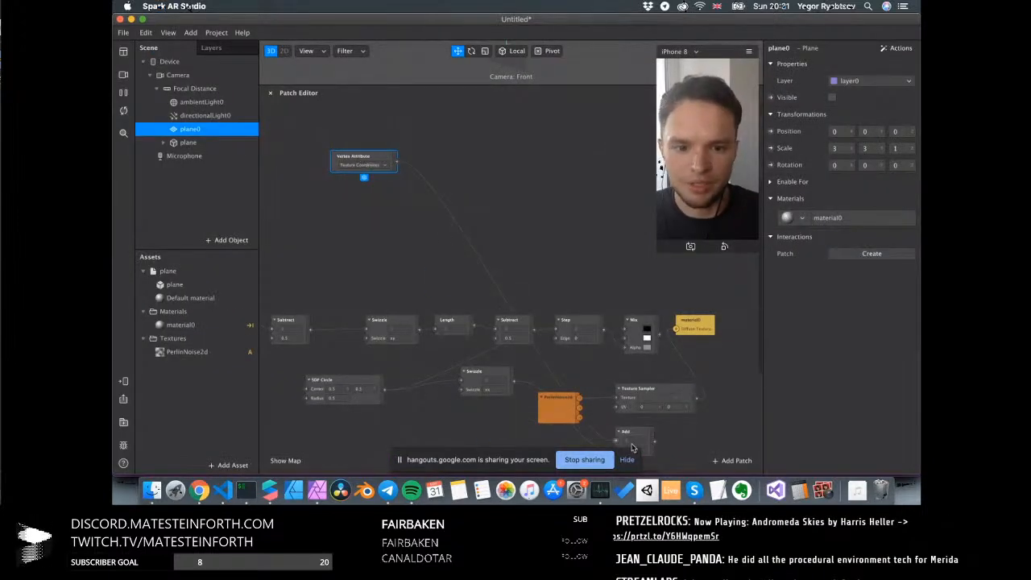
{"action": "left_click_drag", "start_coordinate": [616, 441], "coordinate": [492, 320]}
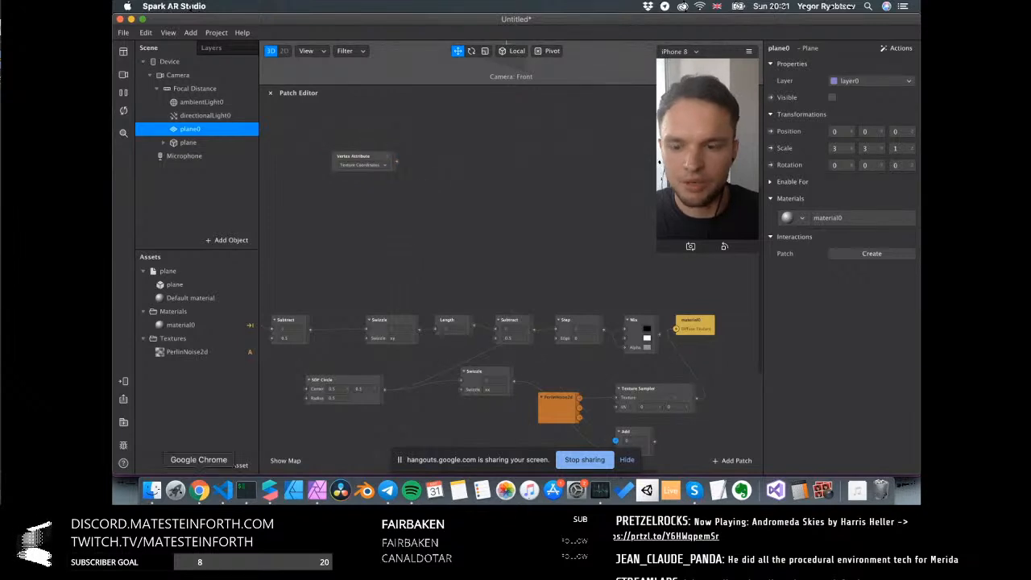
Check the float r parameter in Visual Studio Code and add a Value patch named r below Vertex Attribute in Spark AR Studio
{"action": "left_click", "coordinate": [223, 489]}
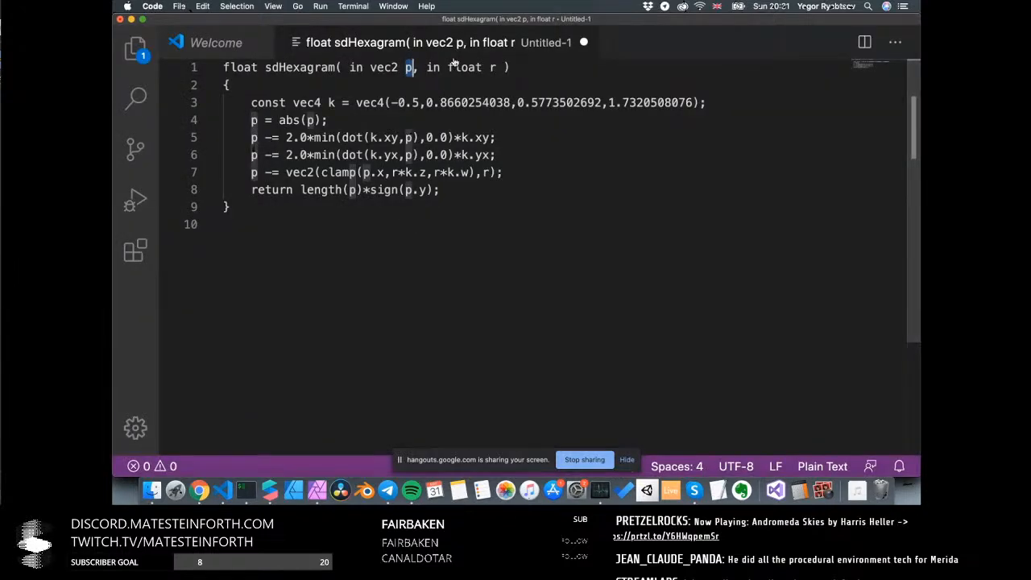
{"action": "left_click", "coordinate": [507, 68]}
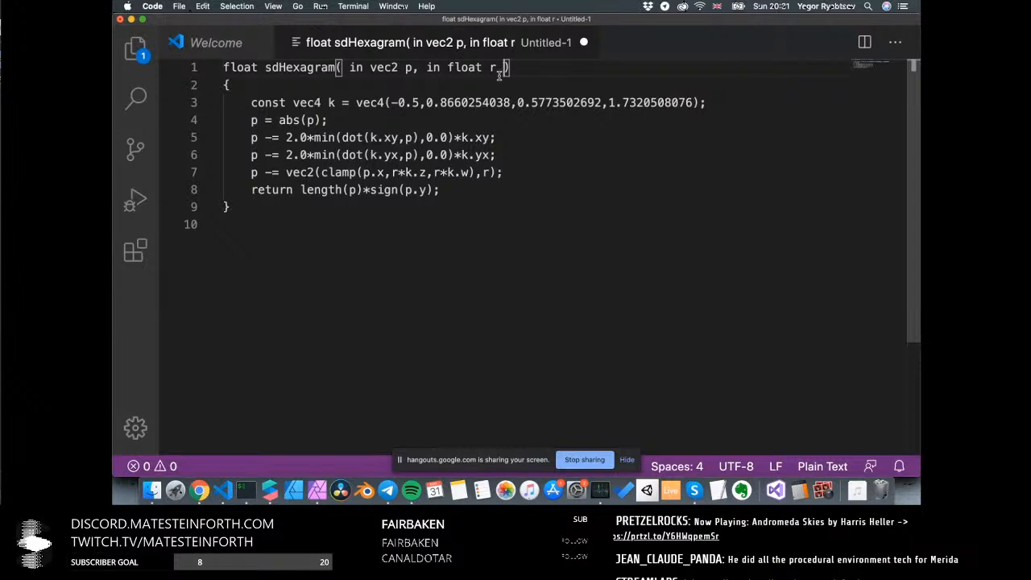
{"action": "left_click", "coordinate": [492, 68]}
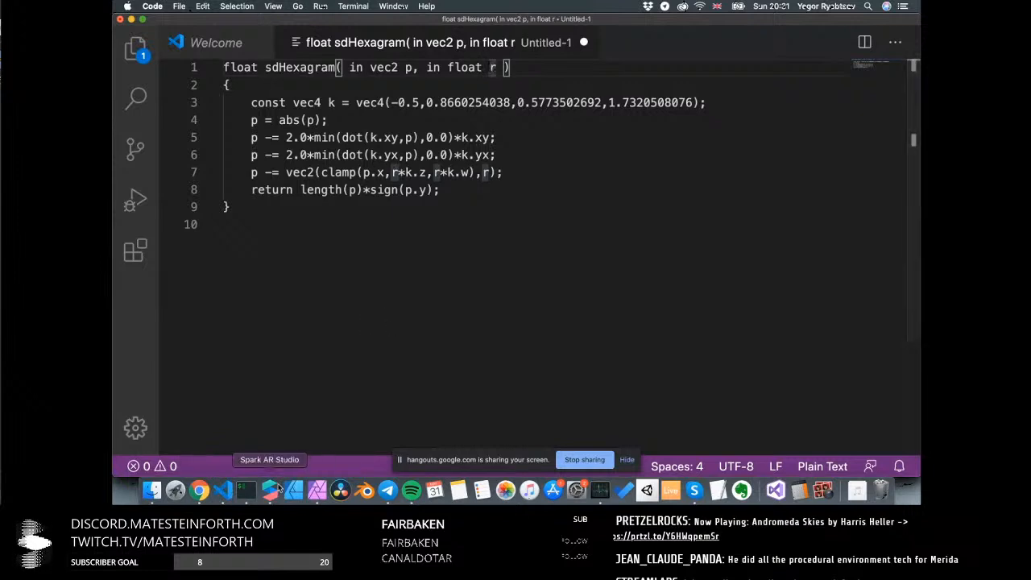
{"action": "left_click", "coordinate": [273, 492]}
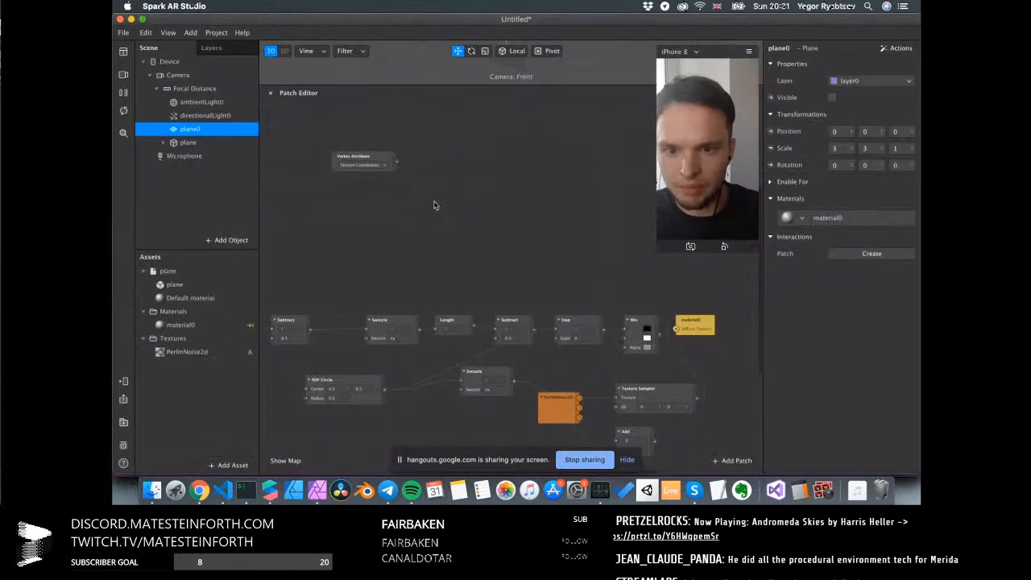
{"action": "right_click", "coordinate": [435, 205]}
{"action": "type", "text": "val"}
{"action": "key", "text": "Return"}
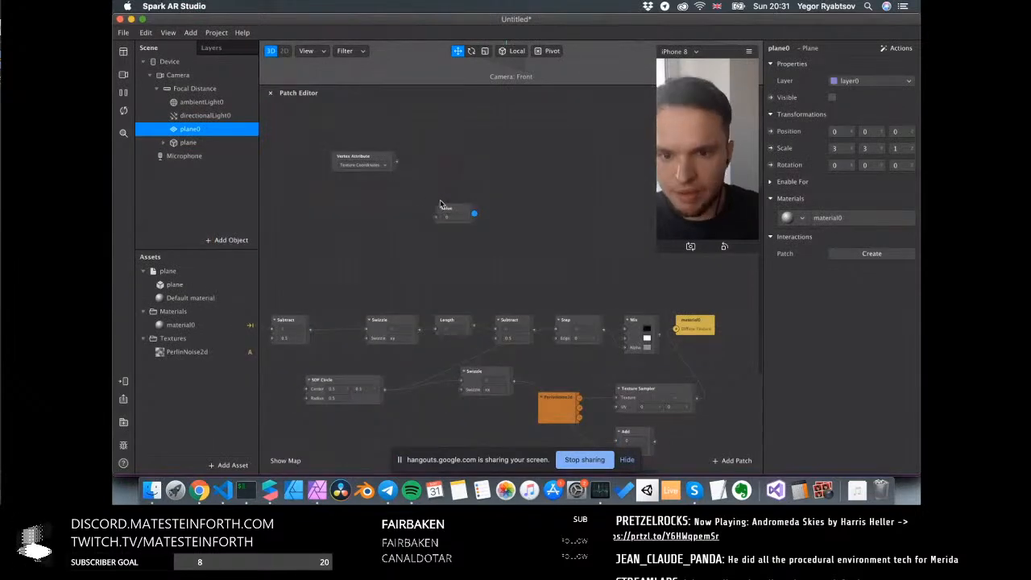
{"action": "left_click", "coordinate": [451, 211]}
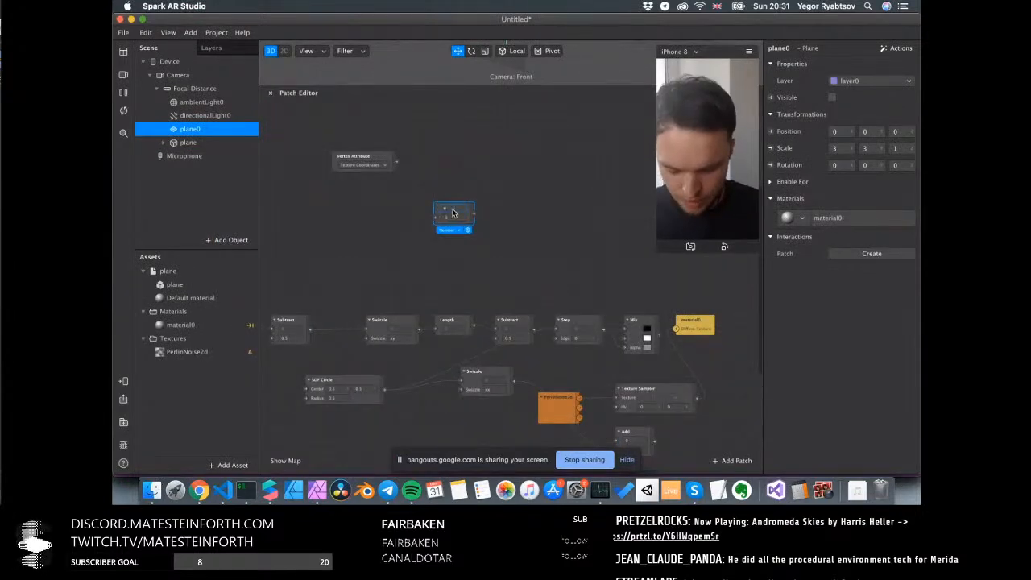
{"action": "left_click_drag", "start_coordinate": [452, 212], "coordinate": [348, 204]}
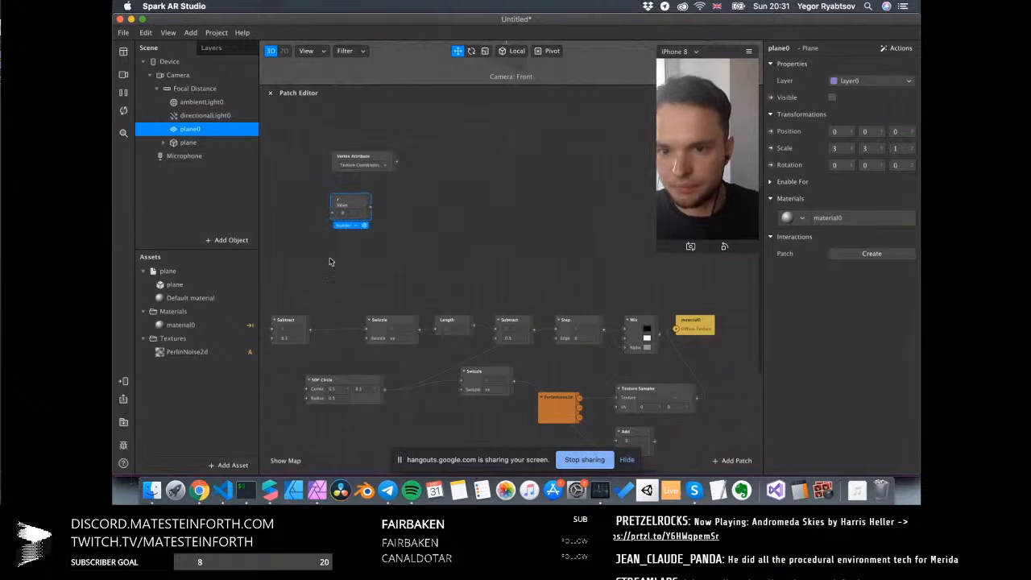
Read the const vec4 k line in Visual Studio Code and add a second Value patch below r in Spark AR Studio
{"action": "left_click", "coordinate": [224, 490]}
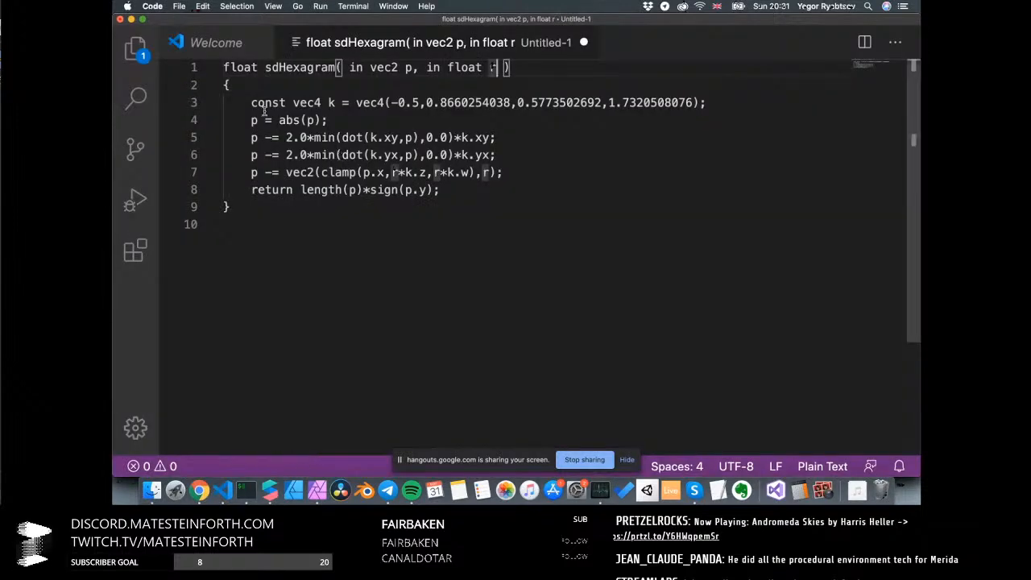
{"action": "left_click_drag", "start_coordinate": [252, 102], "coordinate": [714, 102]}
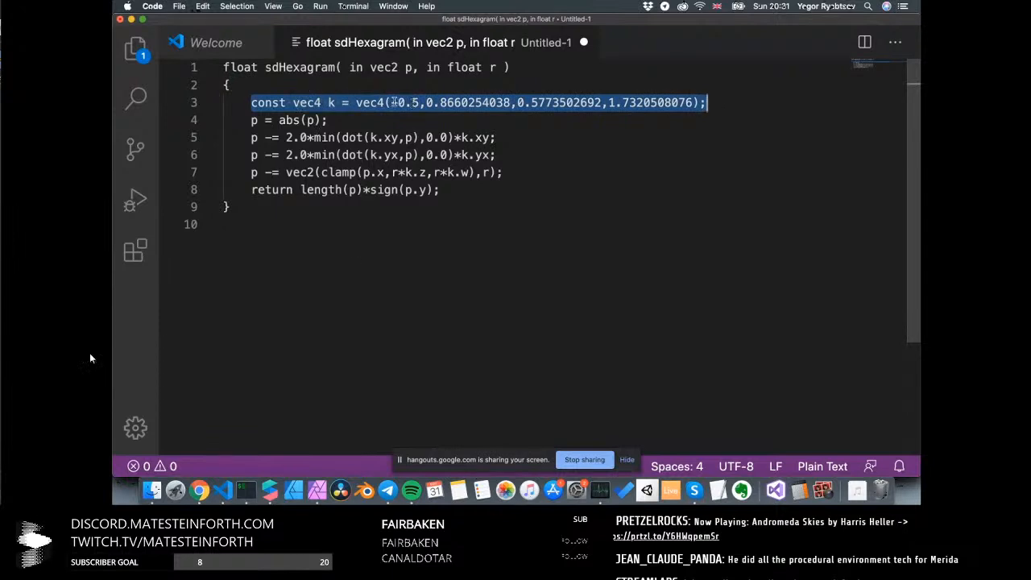
{"action": "left_click", "coordinate": [393, 103]}
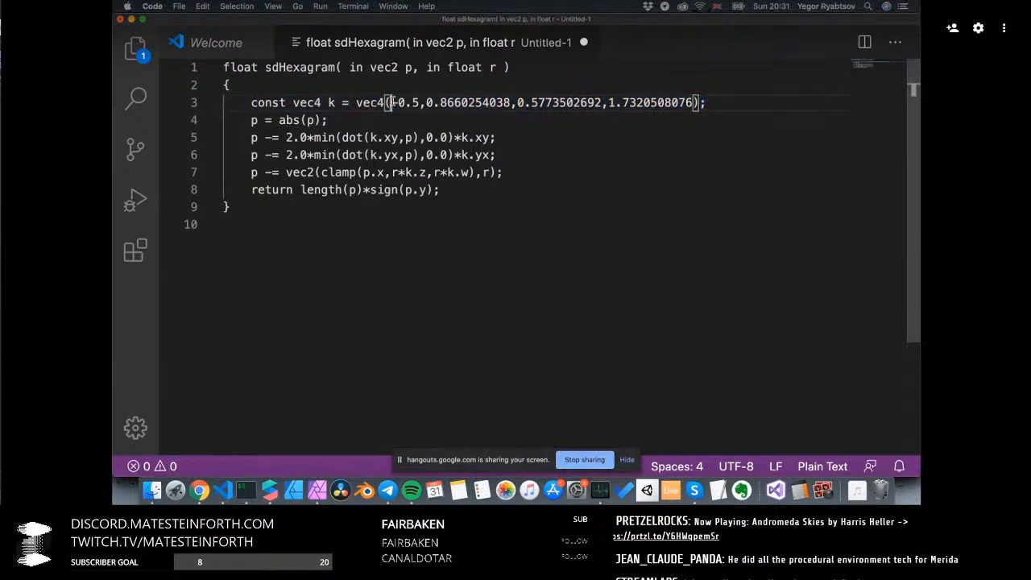
{"action": "left_click_drag", "start_coordinate": [392, 103], "coordinate": [680, 102]}
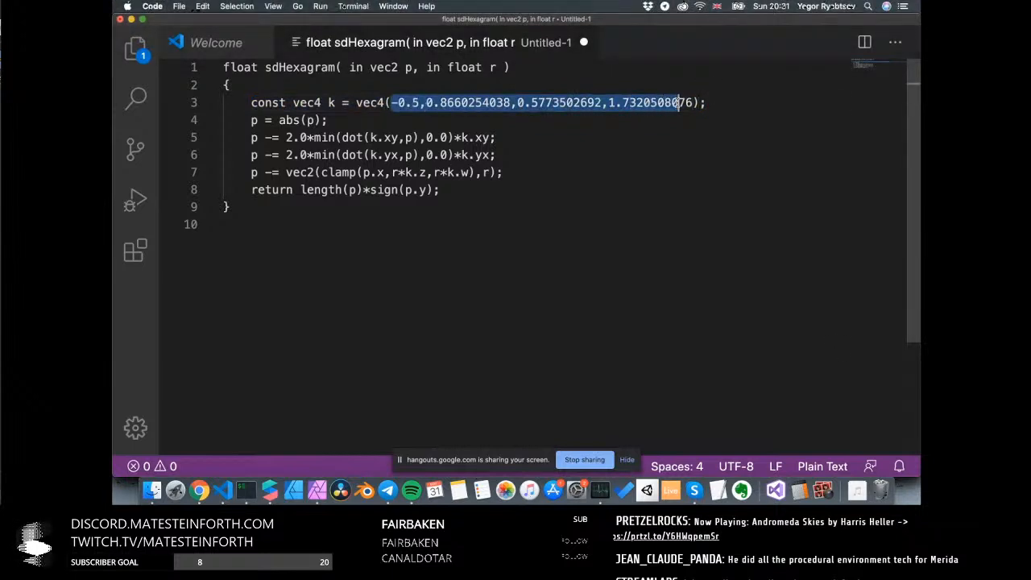
{"action": "left_click", "coordinate": [694, 102]}
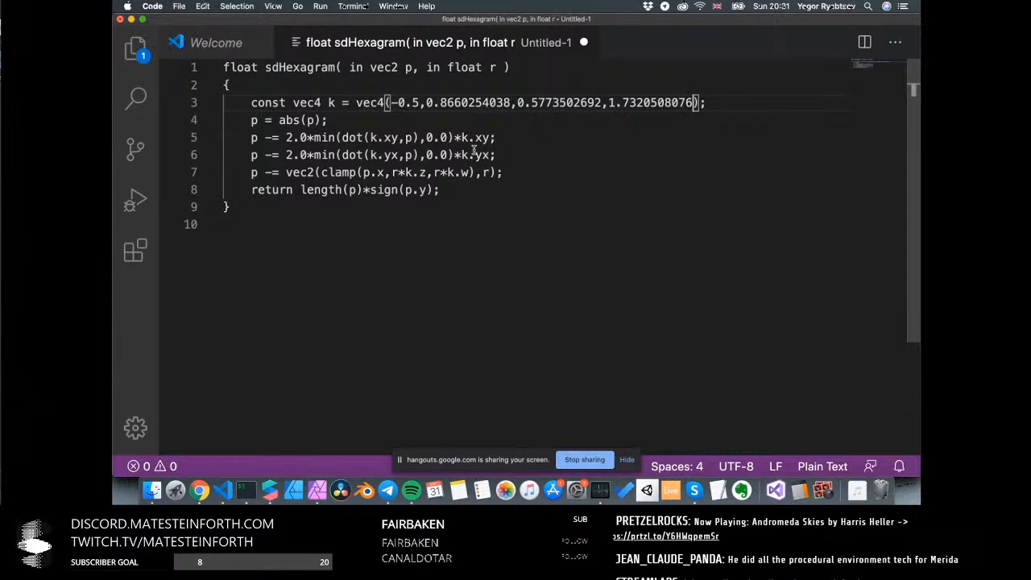
{"action": "left_click_drag", "start_coordinate": [391, 103], "coordinate": [423, 102]}
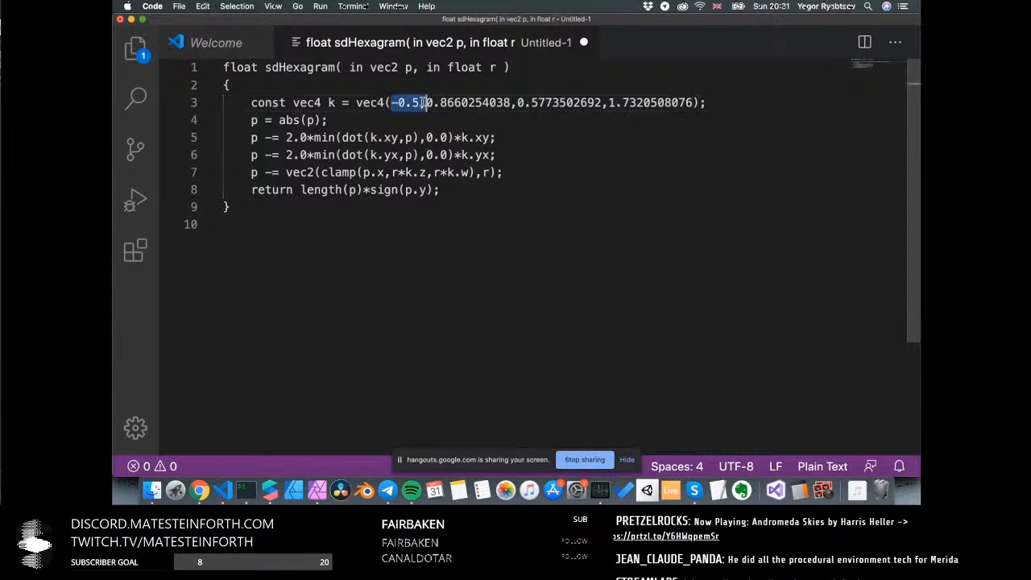
{"action": "left_click", "coordinate": [270, 490]}
{"action": "right_click", "coordinate": [404, 245]}
{"action": "type", "text": "va"}
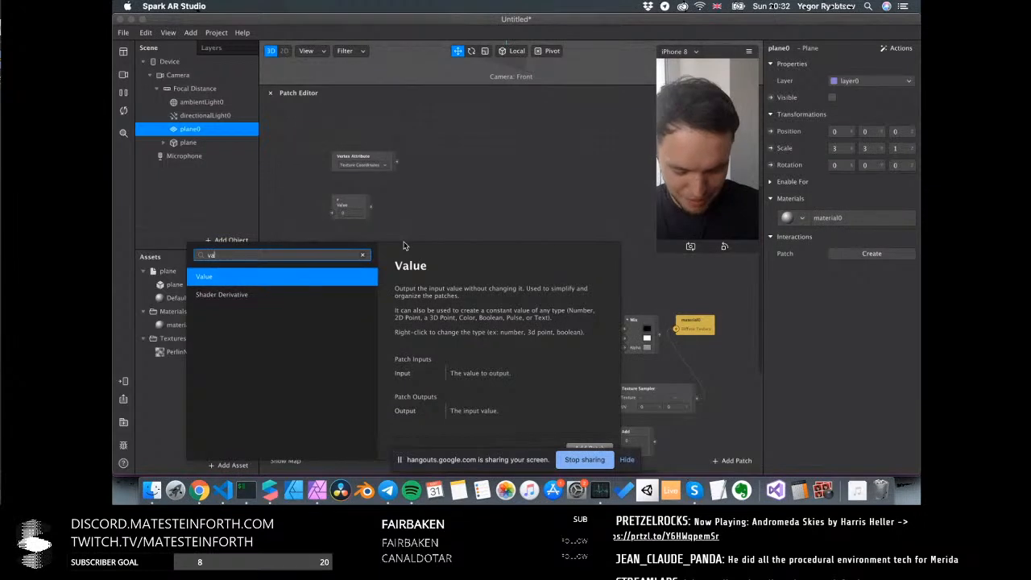
{"action": "key", "text": "Return"}
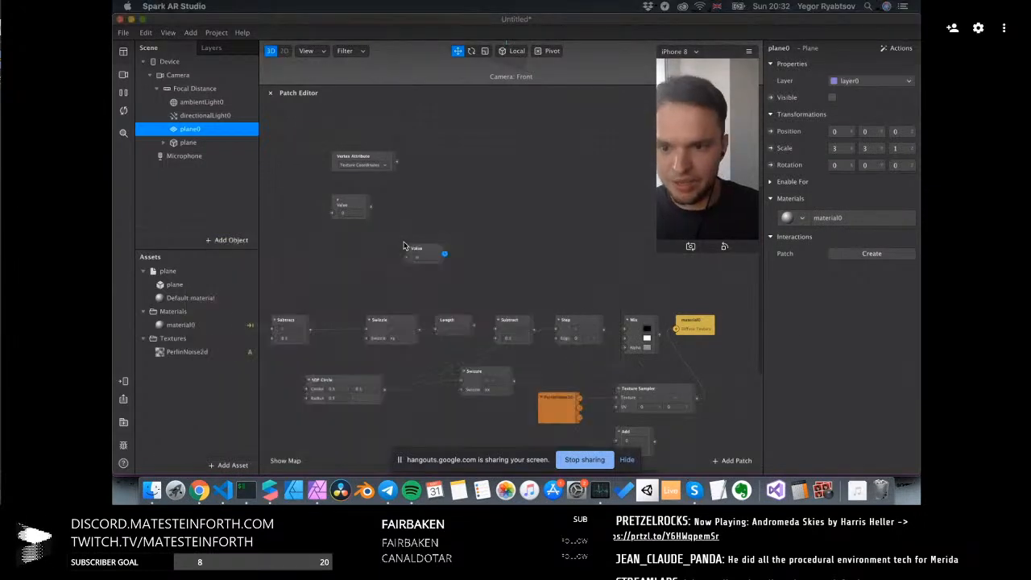
{"action": "left_click_drag", "start_coordinate": [421, 255], "coordinate": [360, 242]}
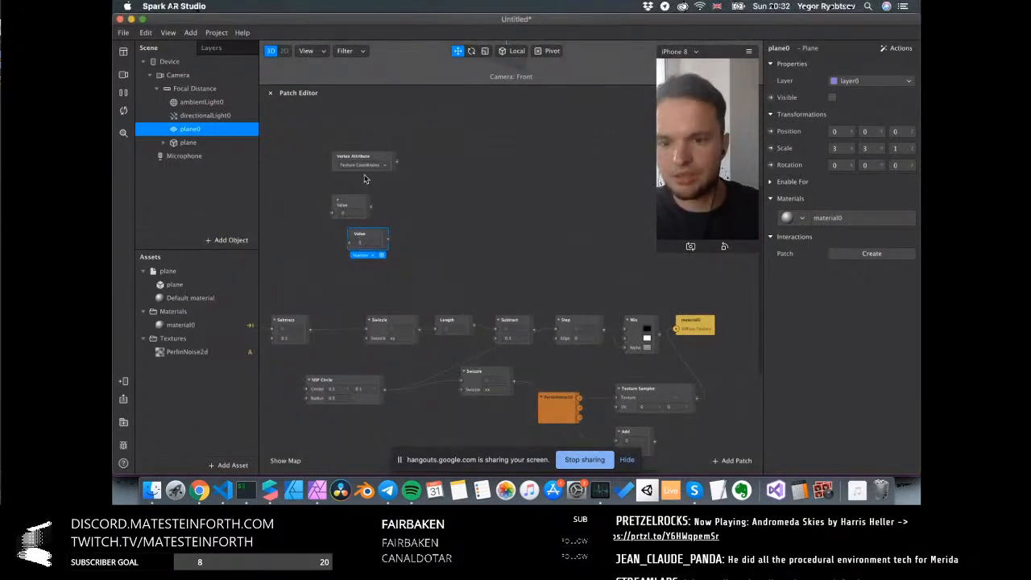
Change the new Value patch's type to Vector 4 and set its first component to -0.5
{"action": "scroll", "coordinate": [364, 179], "scroll_direction": "up", "scroll_amount": 5}
{"action": "left_click", "coordinate": [365, 319]}
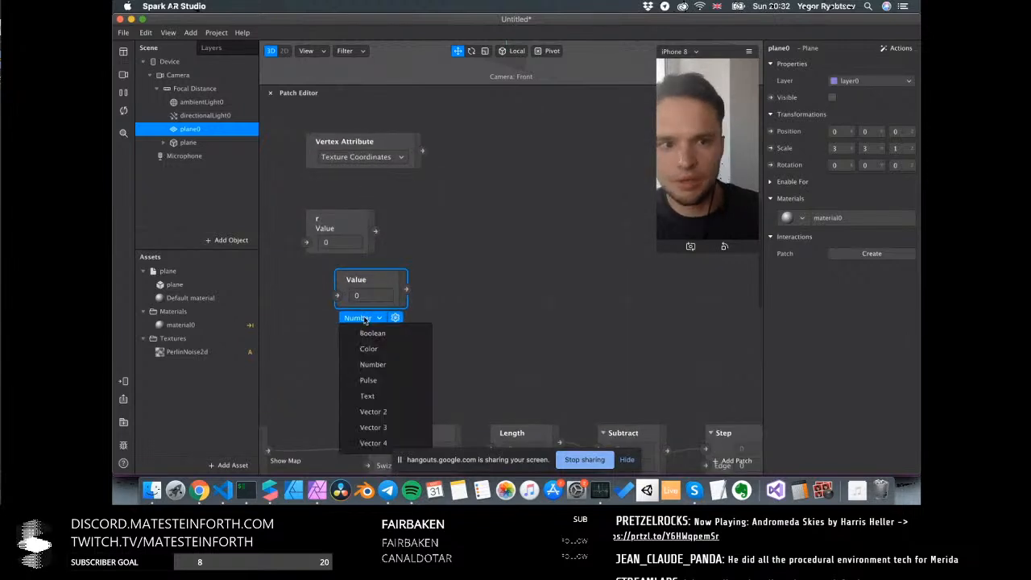
{"action": "left_click", "coordinate": [373, 440]}
{"action": "left_click", "coordinate": [360, 296]}
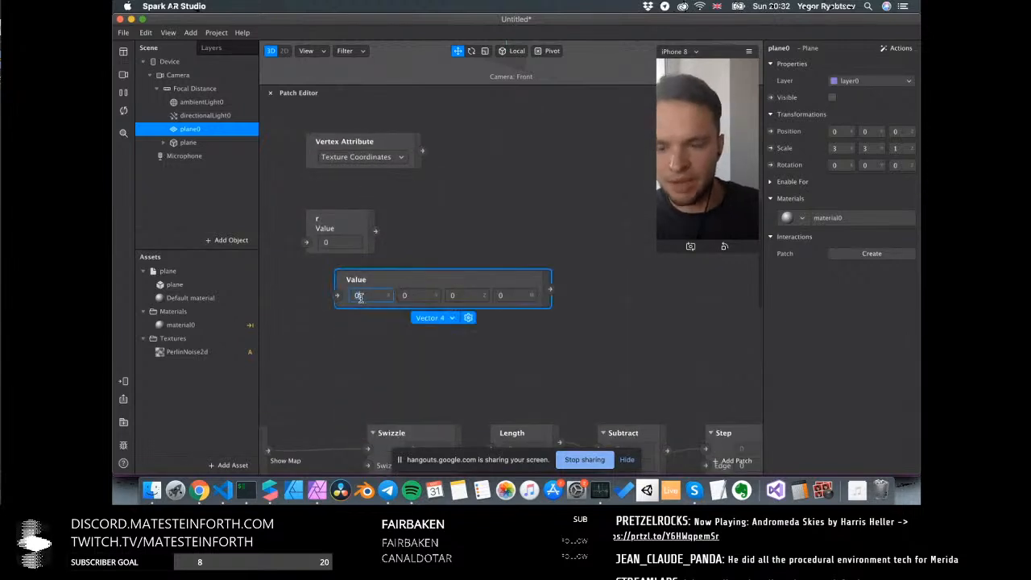
{"action": "type", "text": "-0.5"}
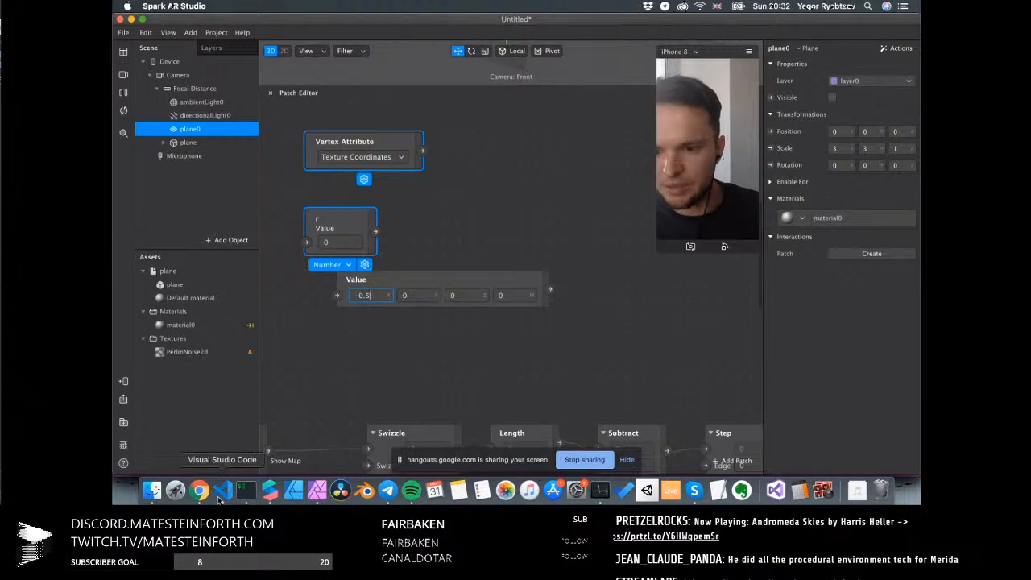
Copy 0.8660254038 from the vec4 k line in Visual Studio Code into the Vector 4 patch's second component in Spark AR Studio
{"action": "left_click", "coordinate": [223, 490]}
{"action": "left_click_drag", "start_coordinate": [426, 103], "coordinate": [513, 103]}
{"action": "key", "text": "super+c"}
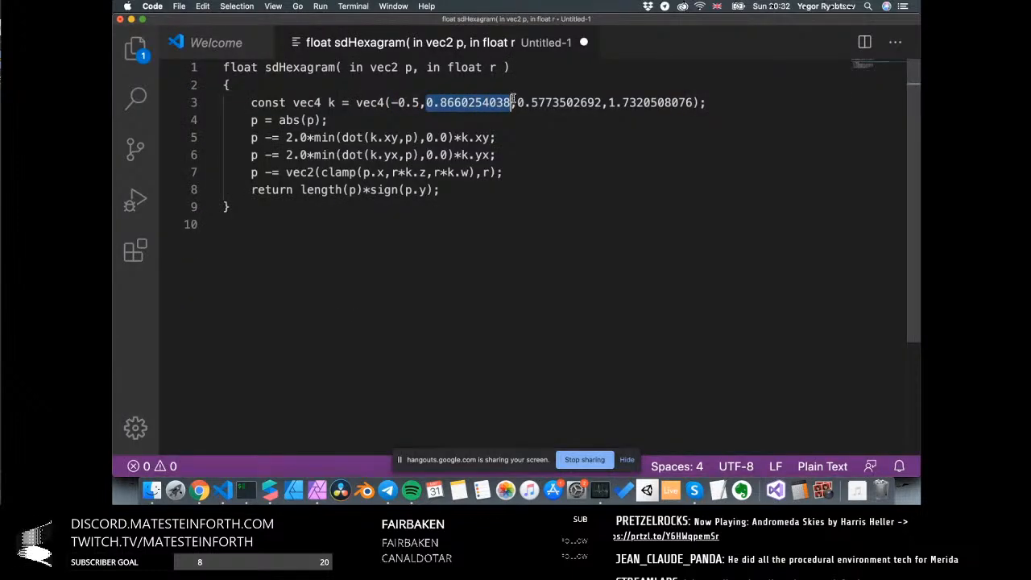
{"action": "left_click", "coordinate": [270, 489]}
{"action": "key", "text": "Tab"}
{"action": "key", "text": "super+v"}
{"action": "key", "text": "Return"}
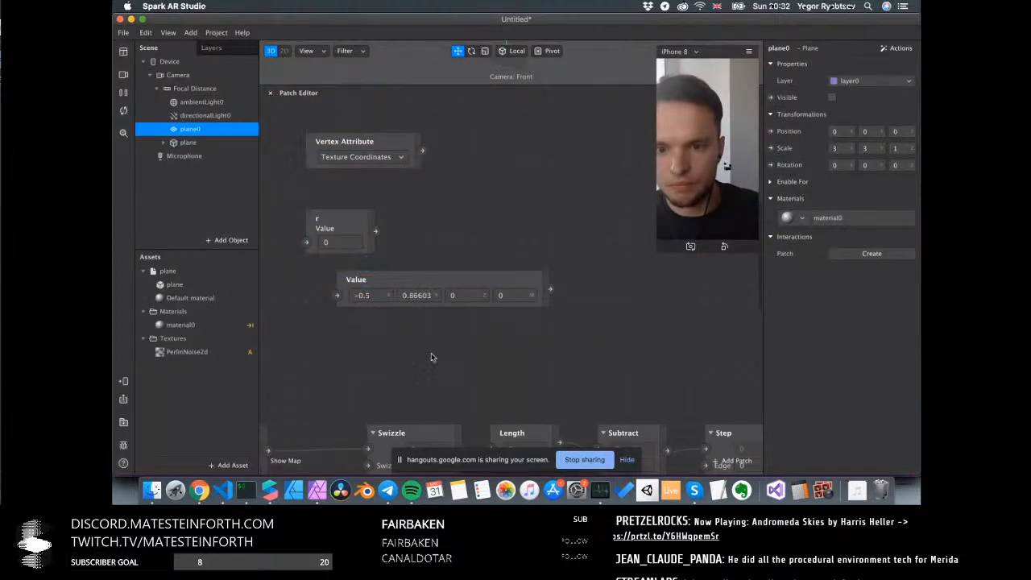
Transfer 0.5773502692 from the code in Visual Studio Code to the Vector 4 patch's third component in Spark AR Studio
{"action": "left_click", "coordinate": [223, 490]}
{"action": "left_click_drag", "start_coordinate": [517, 102], "coordinate": [598, 102]}
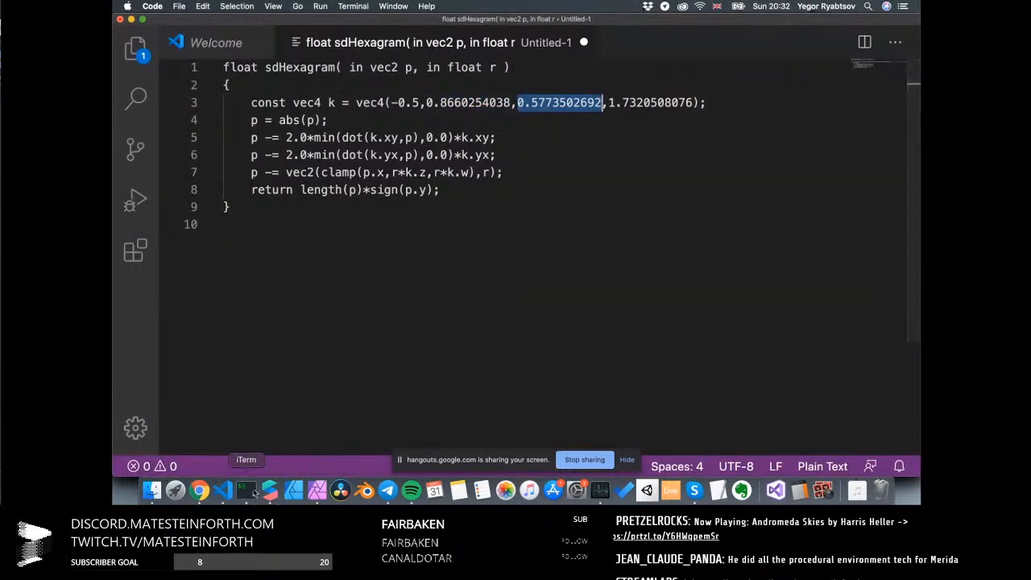
{"action": "left_click", "coordinate": [269, 490]}
{"action": "left_click", "coordinate": [452, 295]}
{"action": "type", "text": "0.5773502692"}
{"action": "key", "text": "Return"}
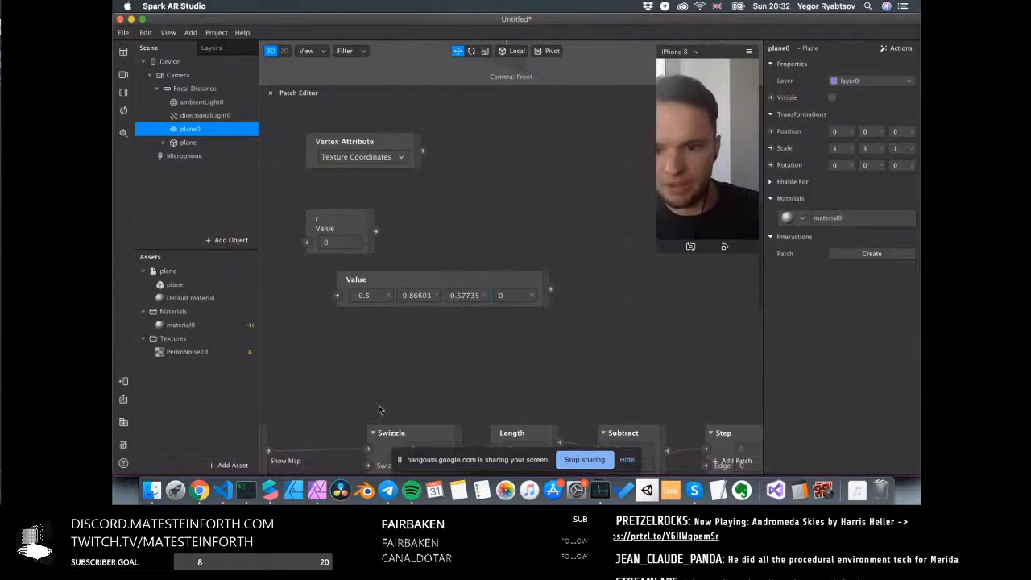
Transfer 1.7320508076 from the code in Visual Studio Code to the Vector 4 patch's fourth component in Spark AR Studio
{"action": "left_click", "coordinate": [223, 491]}
{"action": "left_click_drag", "start_coordinate": [609, 102], "coordinate": [652, 102]}
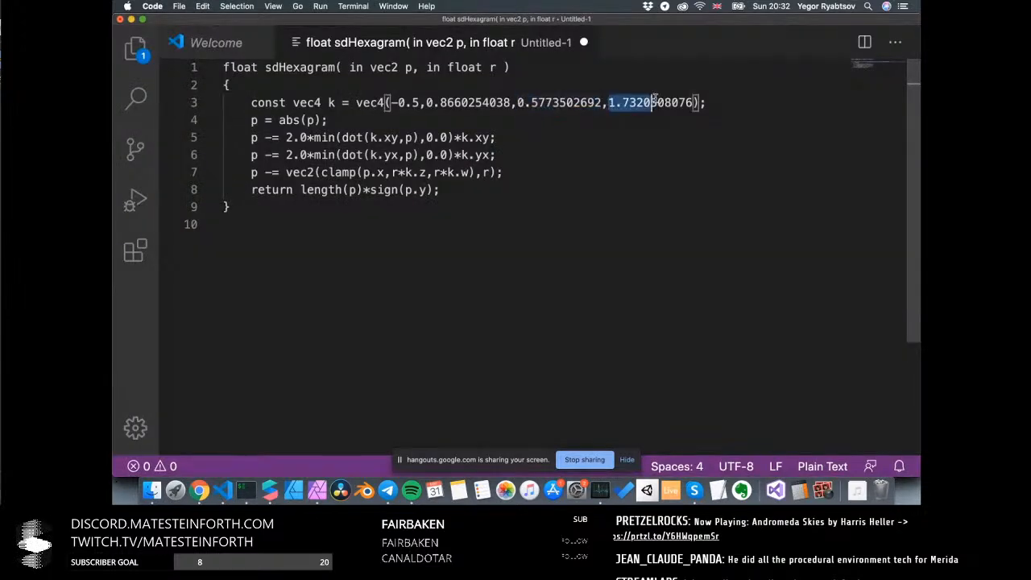
{"action": "left_click", "coordinate": [270, 490]}
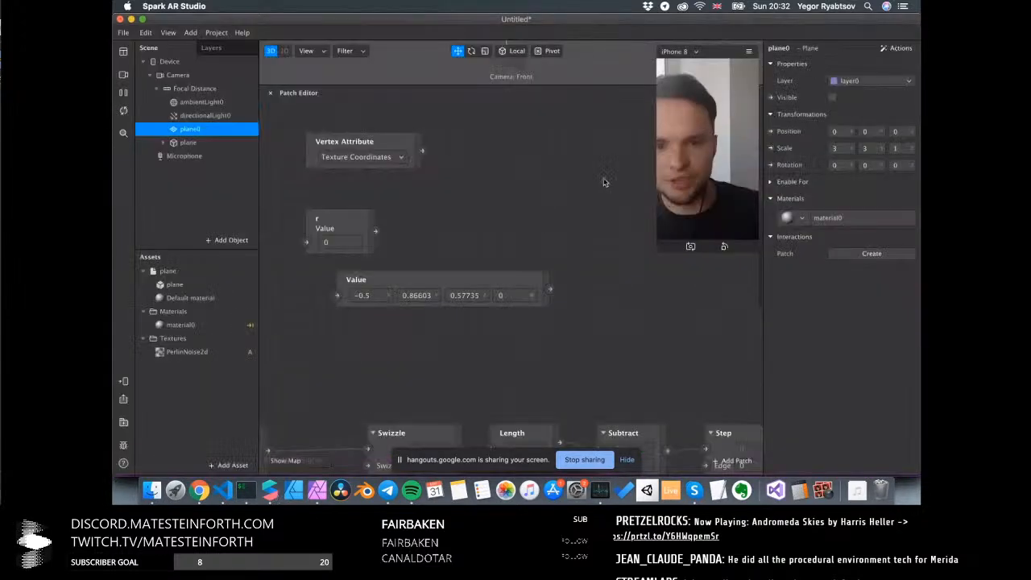
{"action": "left_click", "coordinate": [513, 295]}
{"action": "type", "text": "1.7320508076"}
{"action": "key", "text": "Return"}
Stack the r patch and the Vector 4 Value patch closely beneath Vertex Attribute, aligned along their left edges
{"action": "left_click", "coordinate": [463, 290]}
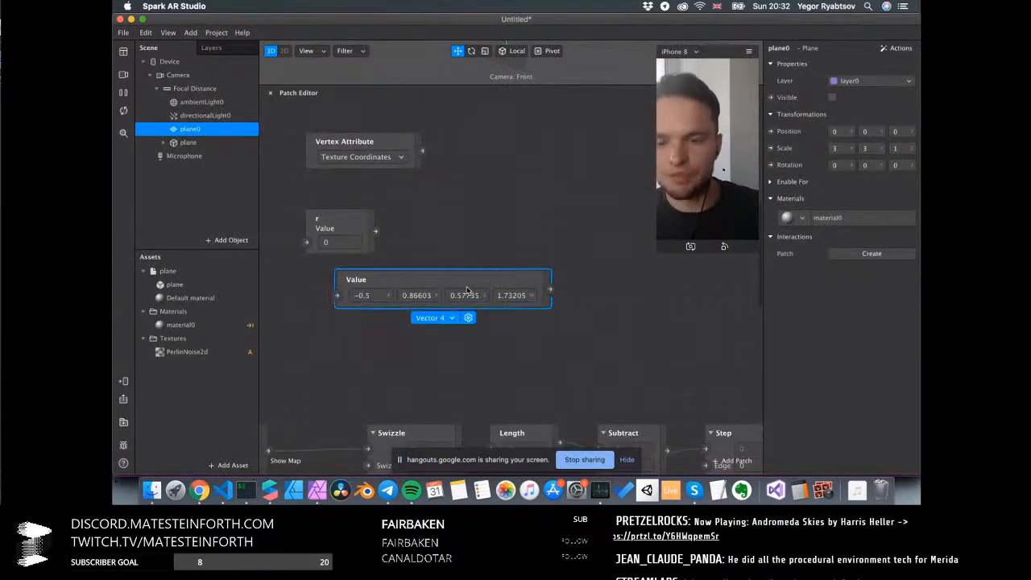
{"action": "left_click_drag", "start_coordinate": [465, 290], "coordinate": [436, 290]}
{"action": "left_click_drag", "start_coordinate": [348, 219], "coordinate": [347, 189]}
{"action": "left_click_drag", "start_coordinate": [359, 279], "coordinate": [355, 234]}
Review the p = abs(p) line in Visual Studio Code and add an Absolute patch to the graph in Spark AR Studio
{"action": "left_click", "coordinate": [223, 490]}
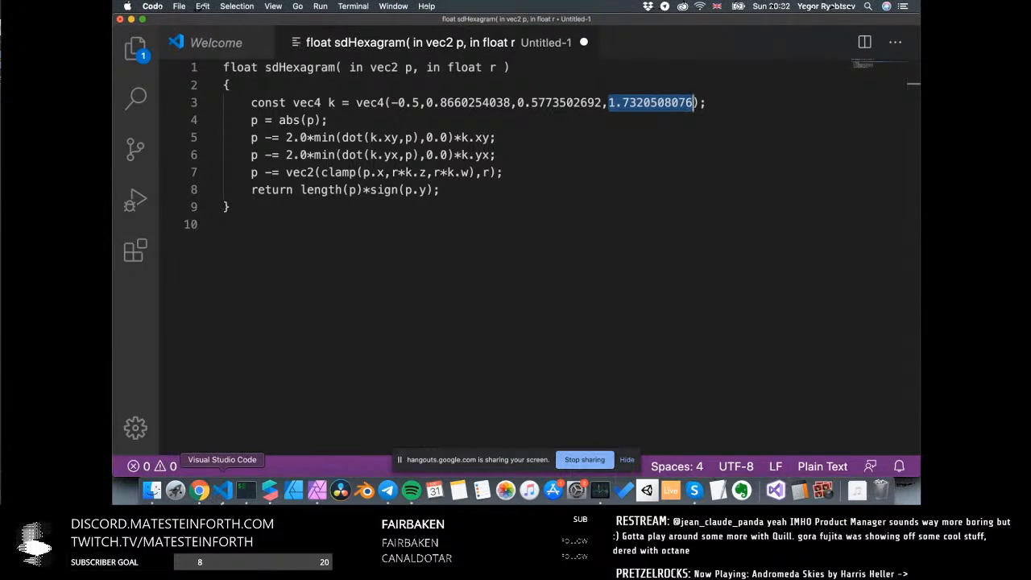
{"action": "left_click", "coordinate": [450, 192]}
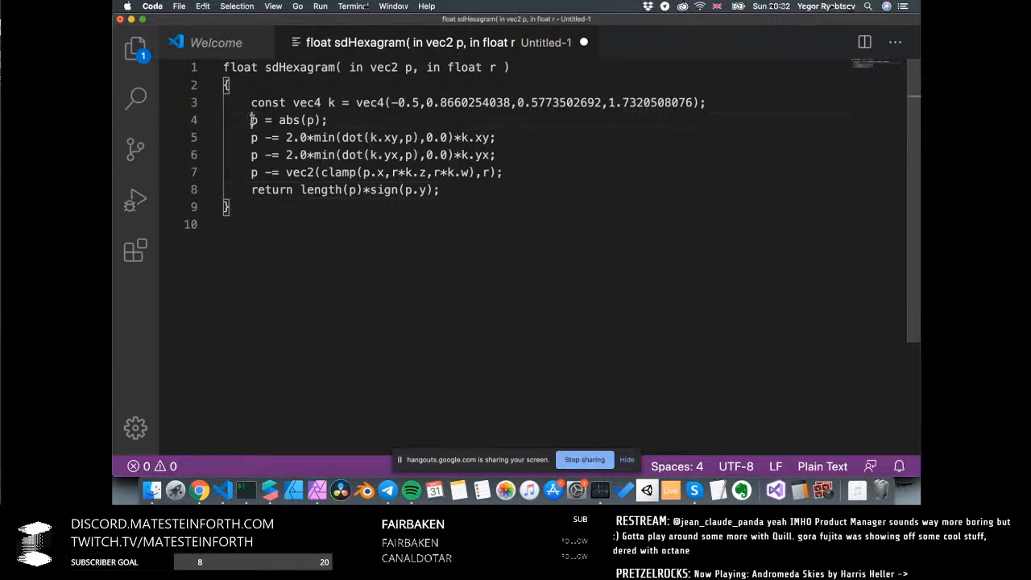
{"action": "left_click_drag", "start_coordinate": [251, 120], "coordinate": [481, 168]}
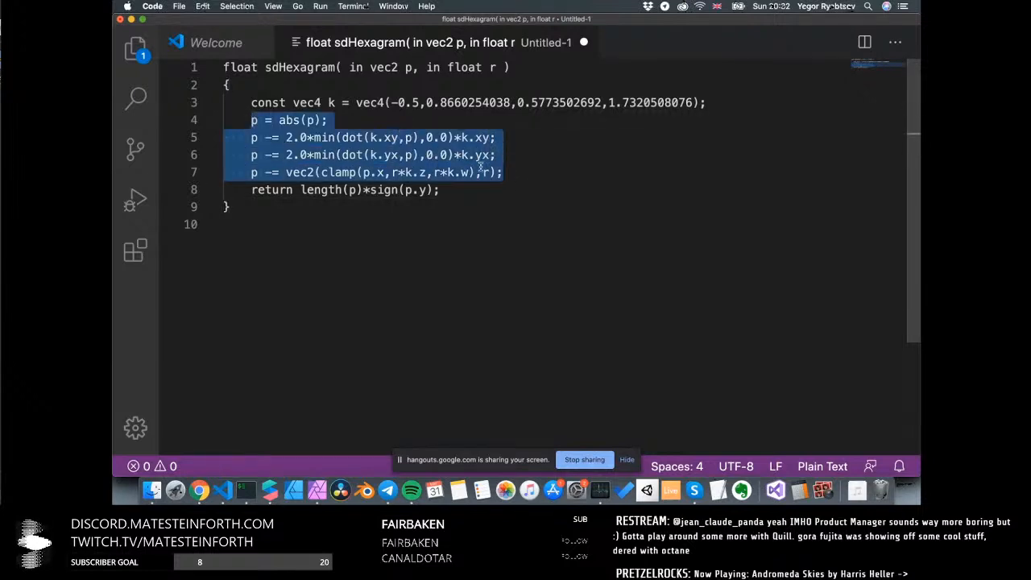
{"action": "left_click", "coordinate": [245, 120]}
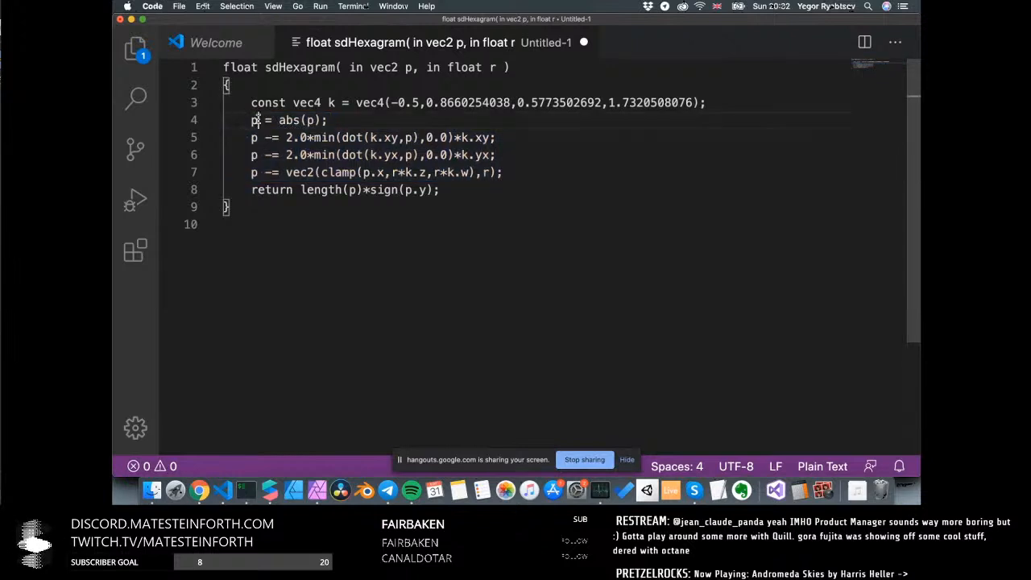
{"action": "double_click", "coordinate": [253, 120]}
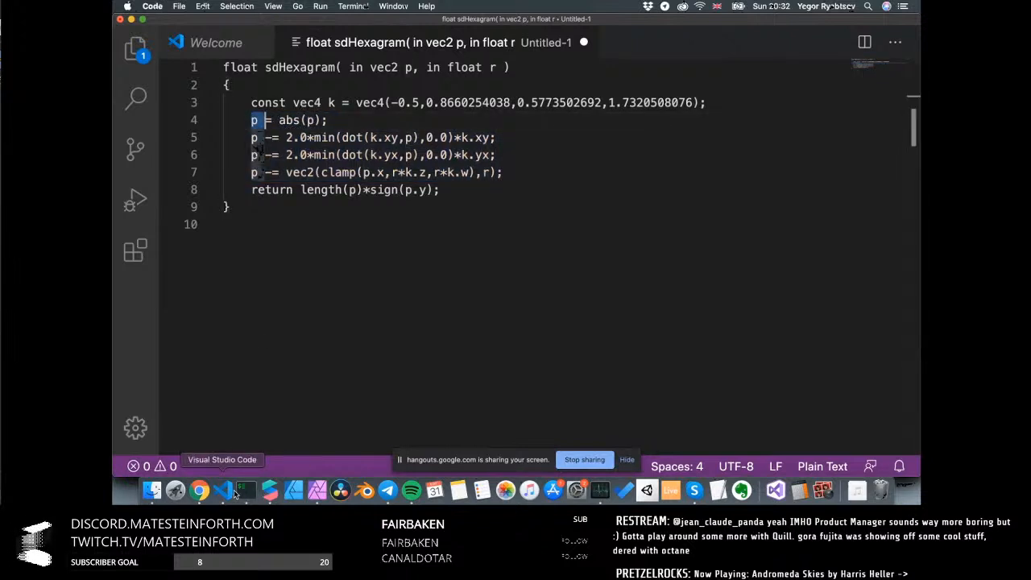
{"action": "left_click", "coordinate": [277, 493]}
{"action": "double_click", "coordinate": [550, 299]}
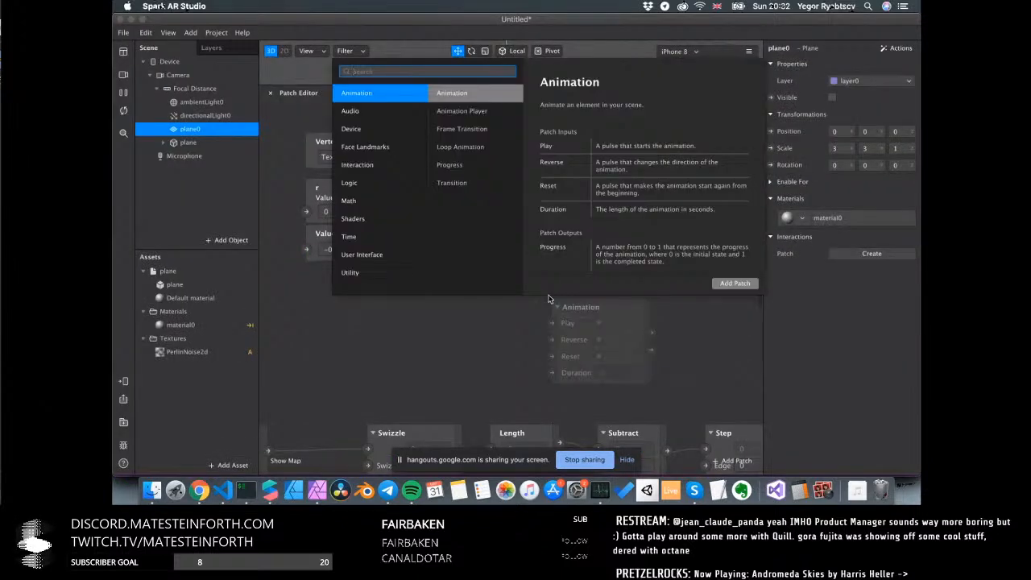
{"action": "type", "text": "abs"}
{"action": "key", "text": "Return"}
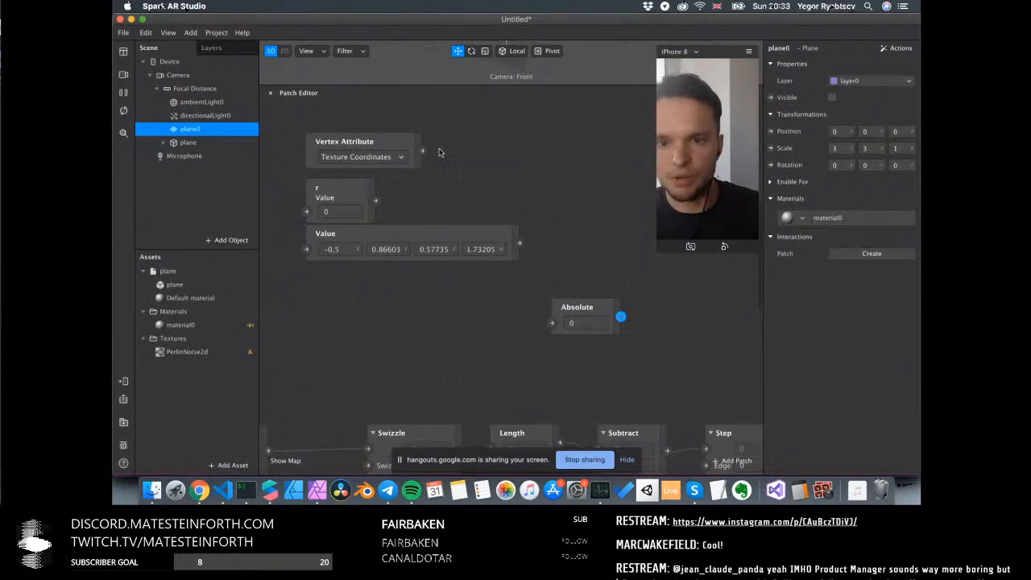
Route the texture coordinates from Vertex Attribute through a new Fragment Stage patch into the Absolute patch, arranged in one row
{"action": "left_click_drag", "start_coordinate": [422, 152], "coordinate": [600, 172]}
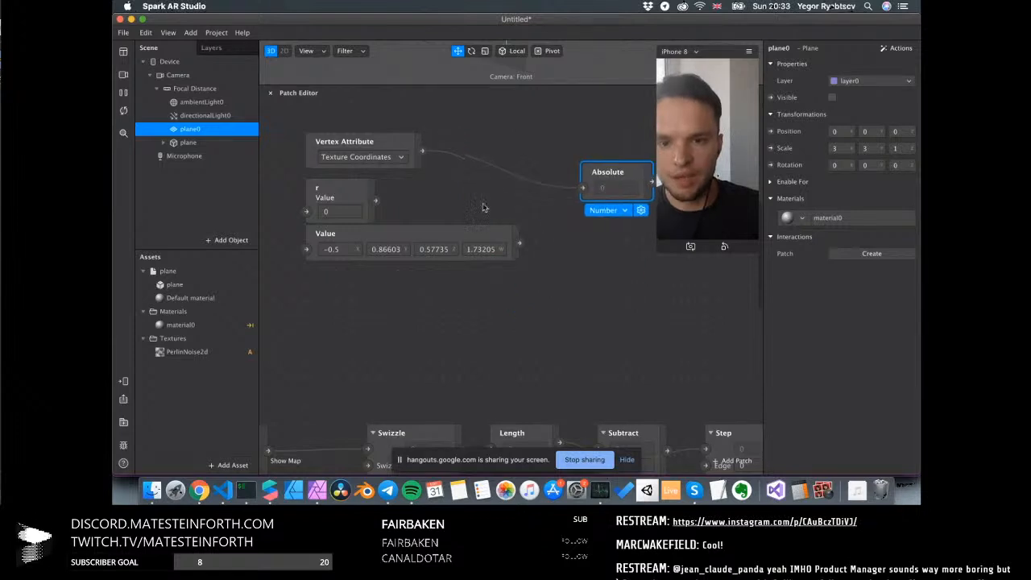
{"action": "left_click", "coordinate": [483, 231]}
{"action": "double_click", "coordinate": [482, 207]}
{"action": "type", "text": "fragment"}
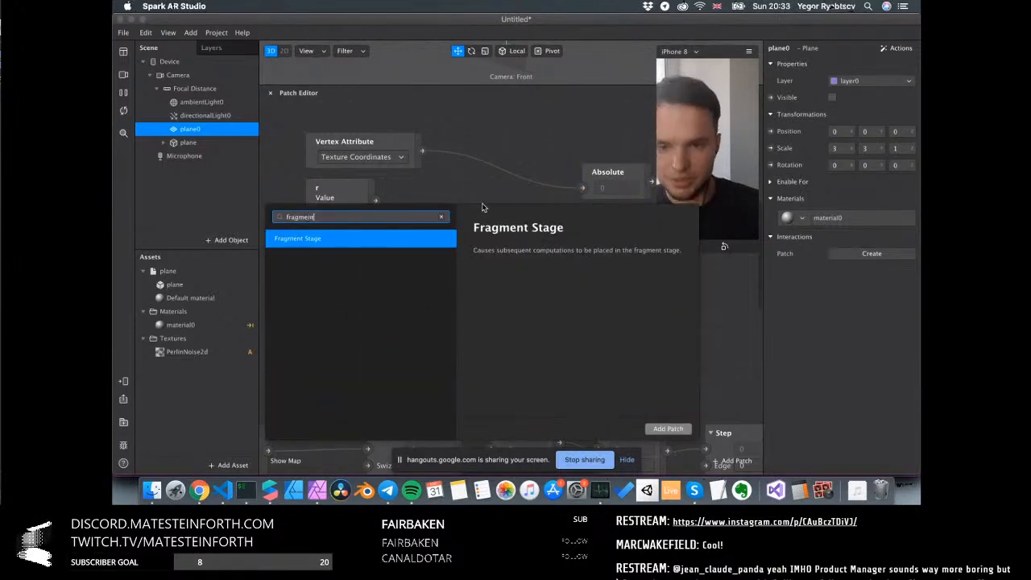
{"action": "key", "text": "Return"}
{"action": "left_click_drag", "start_coordinate": [422, 151], "coordinate": [486, 230]}
{"action": "left_click_drag", "start_coordinate": [497, 216], "coordinate": [472, 141]}
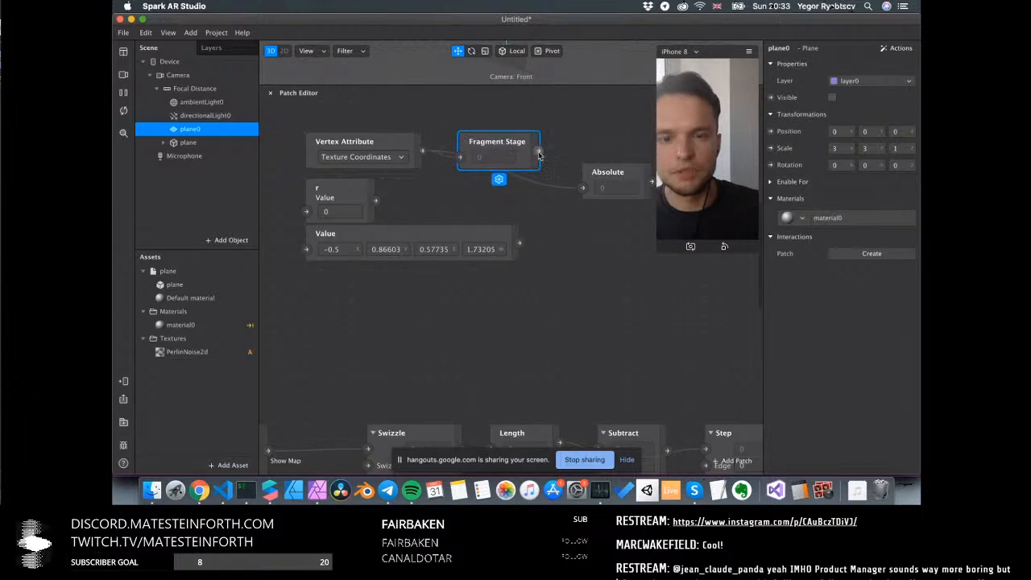
{"action": "left_click_drag", "start_coordinate": [538, 150], "coordinate": [552, 168]}
{"action": "scroll", "coordinate": [564, 234], "scroll_direction": "down", "scroll_amount": 3}
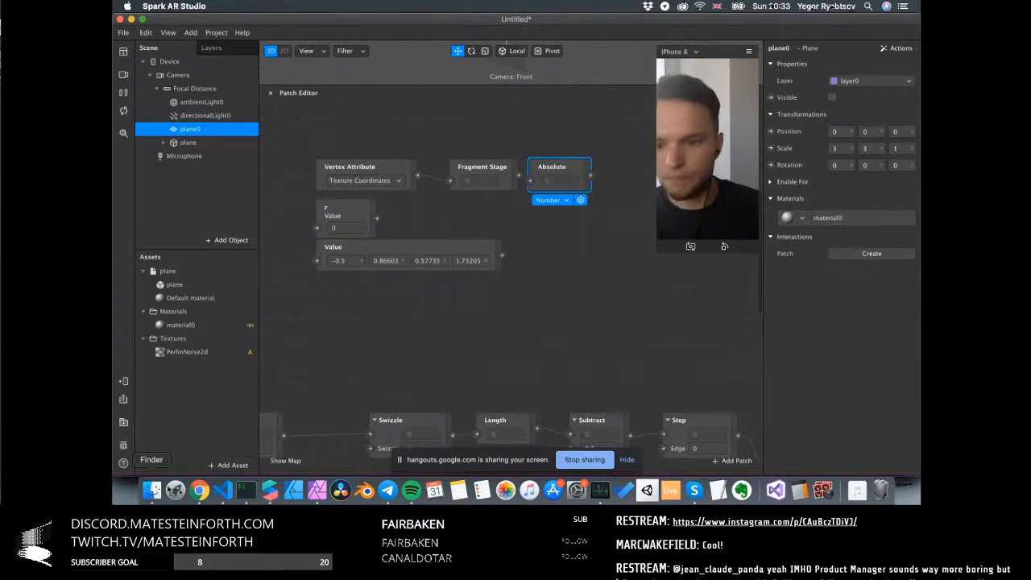
Switch to Visual Studio Code and examine which components of k the dot and clamp lines of sdHexagram use
{"action": "left_click", "coordinate": [232, 491]}
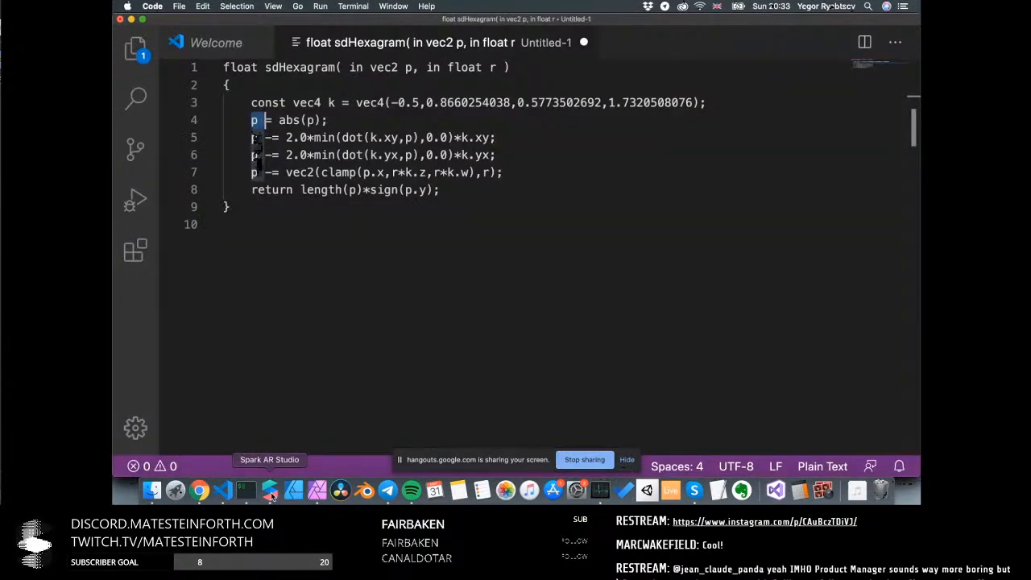
{"action": "left_click", "coordinate": [374, 138]}
{"action": "double_click", "coordinate": [351, 138]}
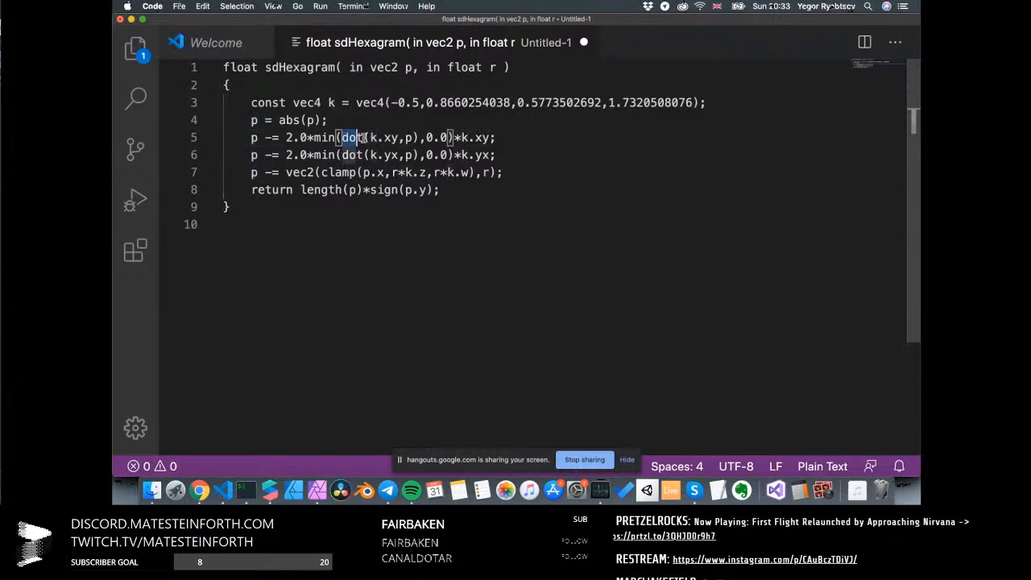
{"action": "left_click_drag", "start_coordinate": [361, 138], "coordinate": [396, 139]}
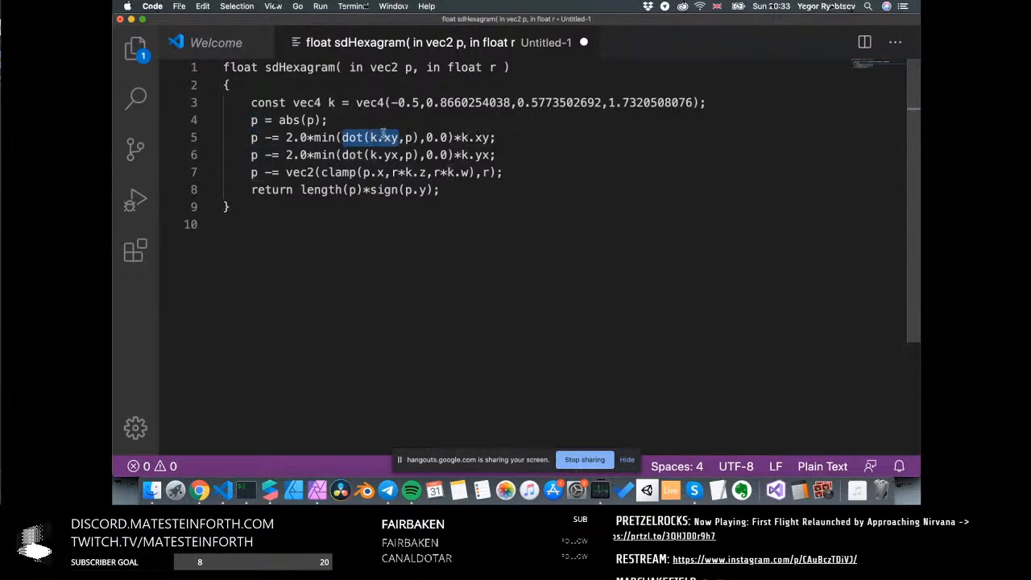
{"action": "double_click", "coordinate": [393, 155]}
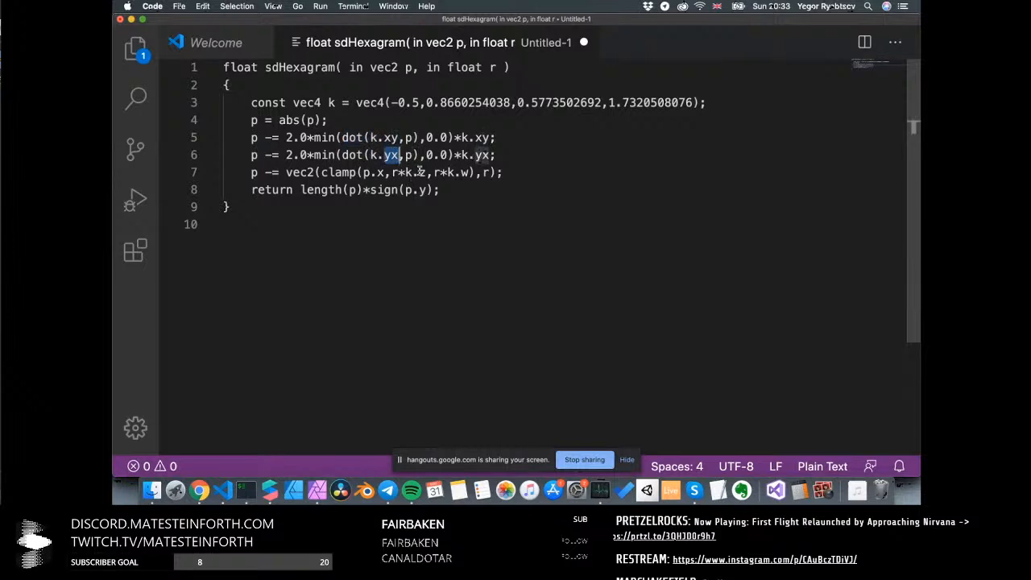
{"action": "left_click_drag", "start_coordinate": [419, 172], "coordinate": [464, 172]}
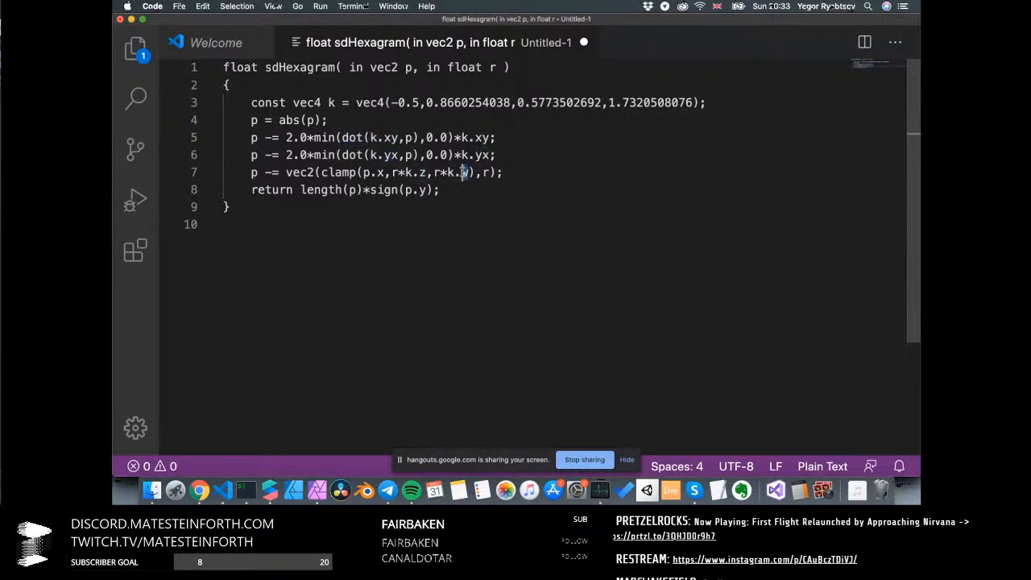
Switch to Spark AR Studio and add a Swizzle patch beside the Vector 4 Value patch
{"action": "left_click", "coordinate": [244, 488]}
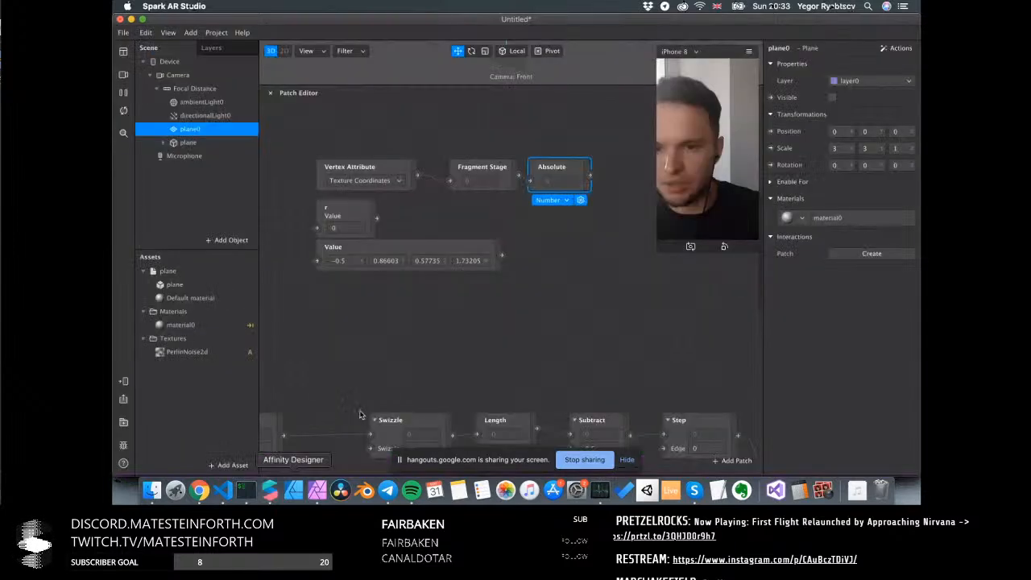
{"action": "right_click", "coordinate": [499, 306]}
{"action": "type", "text": "swiz"}
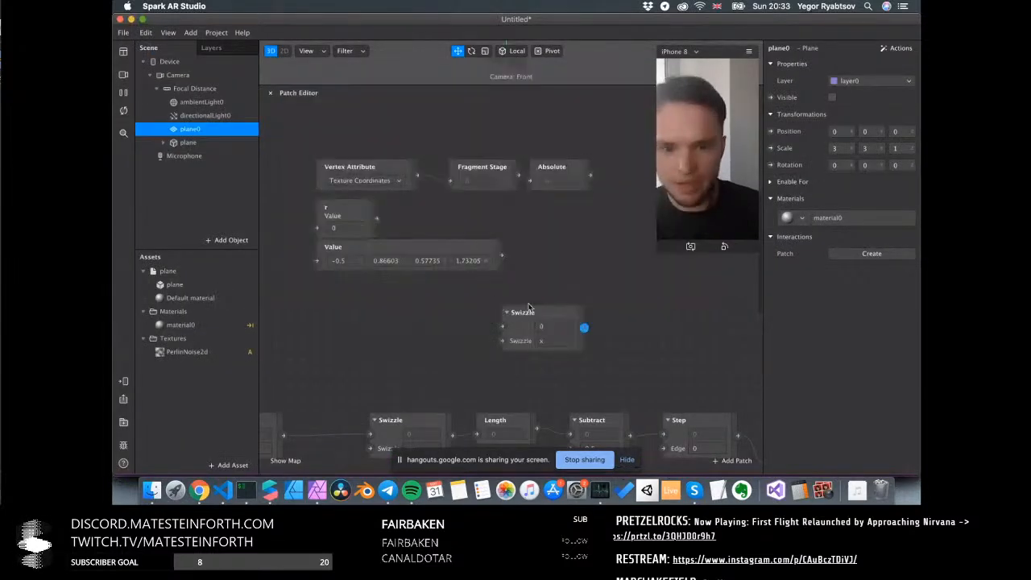
{"action": "middle_click_drag", "start_coordinate": [551, 297], "coordinate": [499, 287]}
{"action": "left_click_drag", "start_coordinate": [509, 295], "coordinate": [540, 230]}
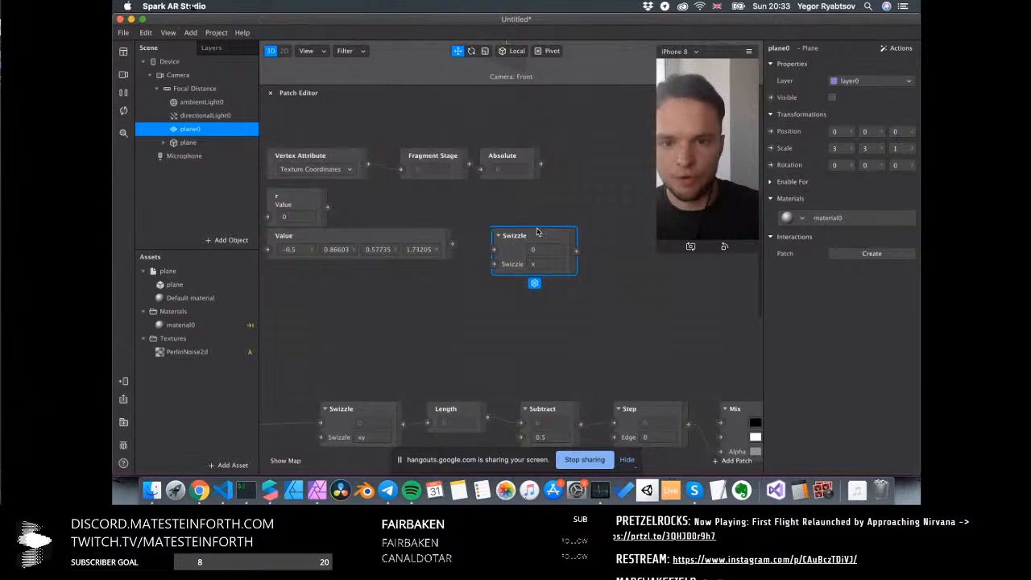
Duplicate the Swizzle patch three times and stack the copies in a column beneath the original
{"action": "key", "text": "super+d"}
{"action": "key", "text": "super+d"}
{"action": "key", "text": "super+d"}
{"action": "left_click_drag", "start_coordinate": [641, 328], "coordinate": [571, 378]}
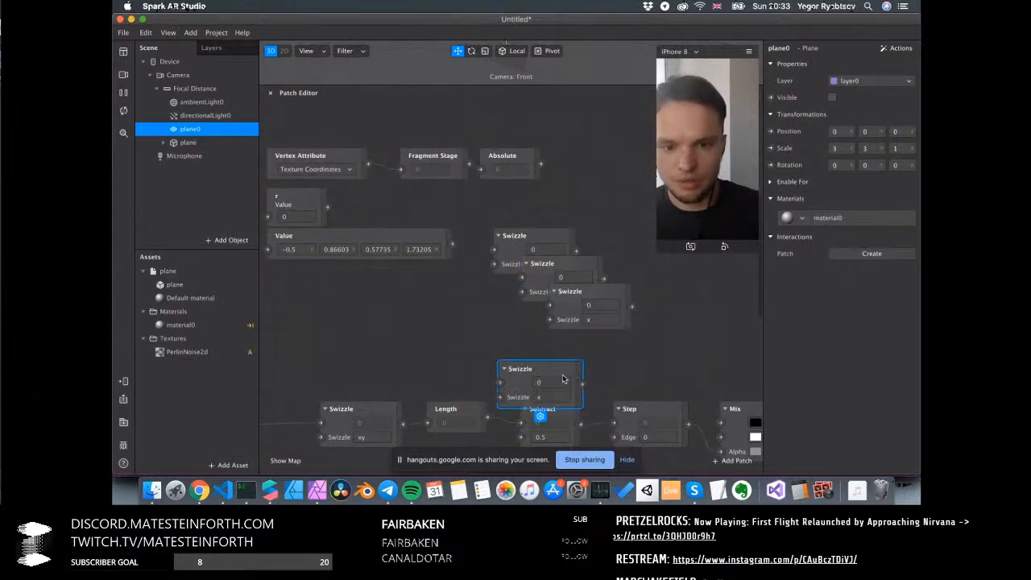
{"action": "left_click_drag", "start_coordinate": [589, 304], "coordinate": [533, 342]}
{"action": "left_click_drag", "start_coordinate": [556, 280], "coordinate": [528, 304]}
Set the four Swizzle patches to xy, yx, z and w from first to last, and align the w patch with the column
{"action": "left_click", "coordinate": [551, 266]}
{"action": "type", "text": "y"}
{"action": "key", "text": "Return"}
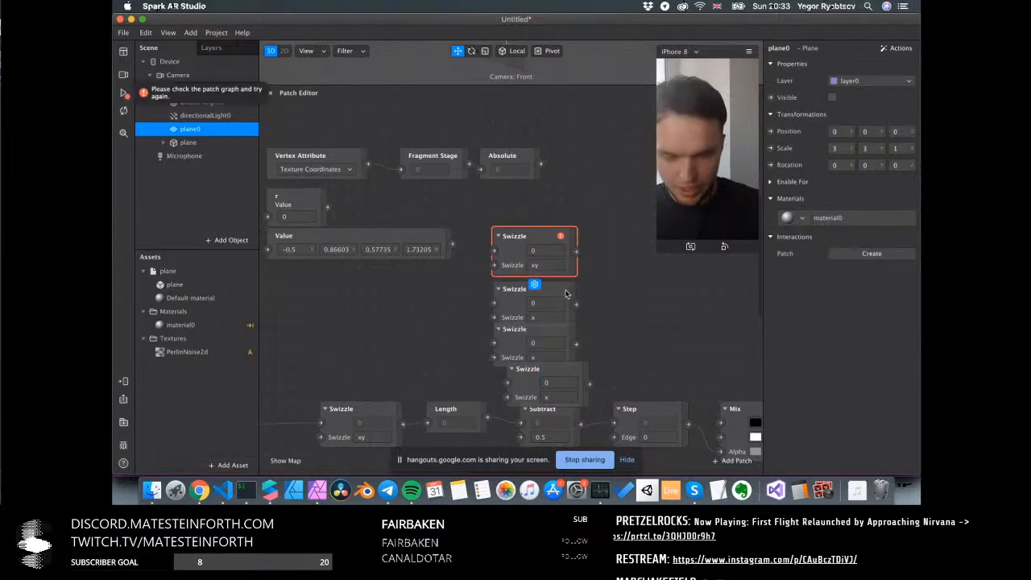
{"action": "left_click", "coordinate": [546, 316]}
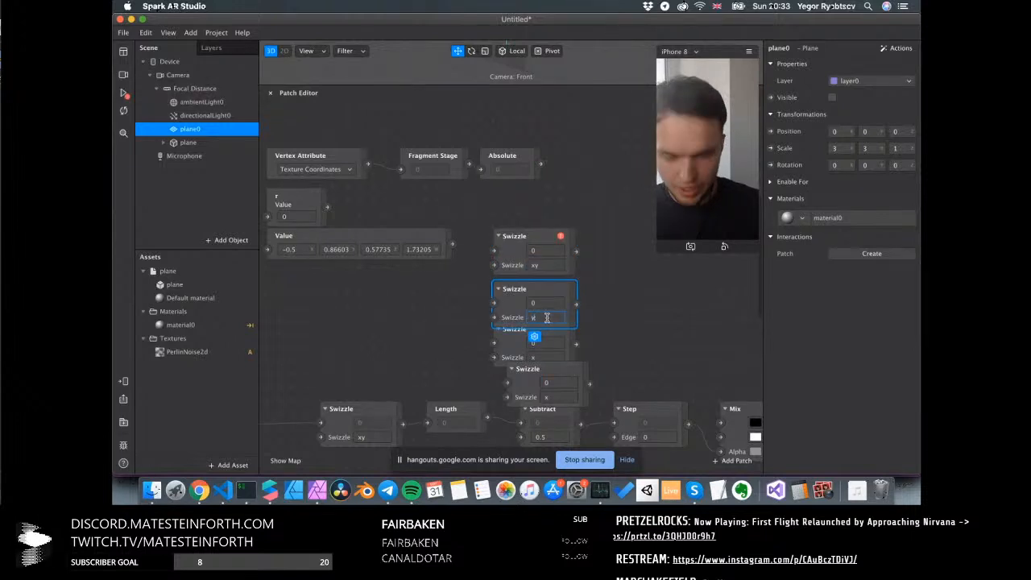
{"action": "left_click", "coordinate": [546, 369]}
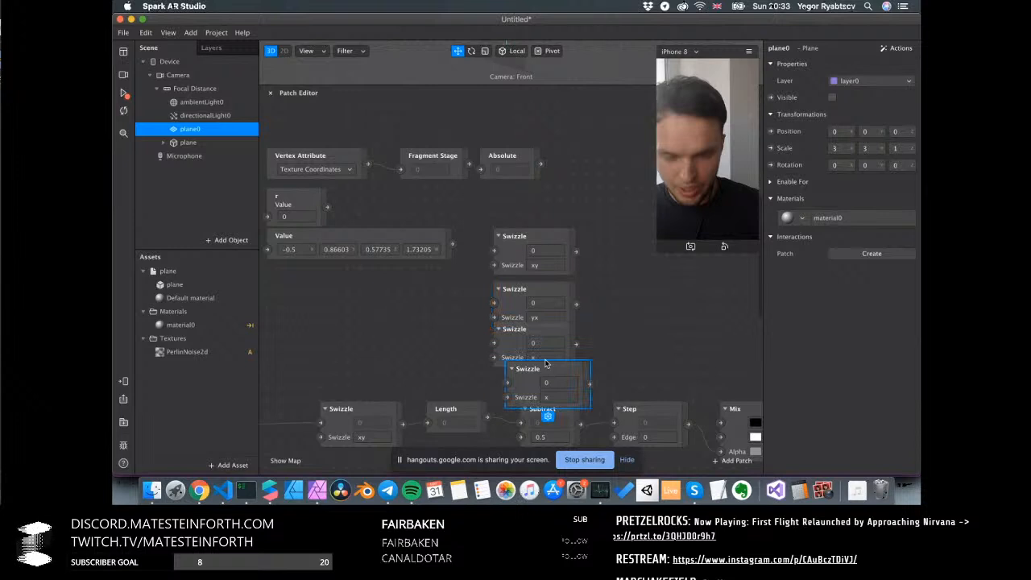
{"action": "left_click", "coordinate": [543, 357]}
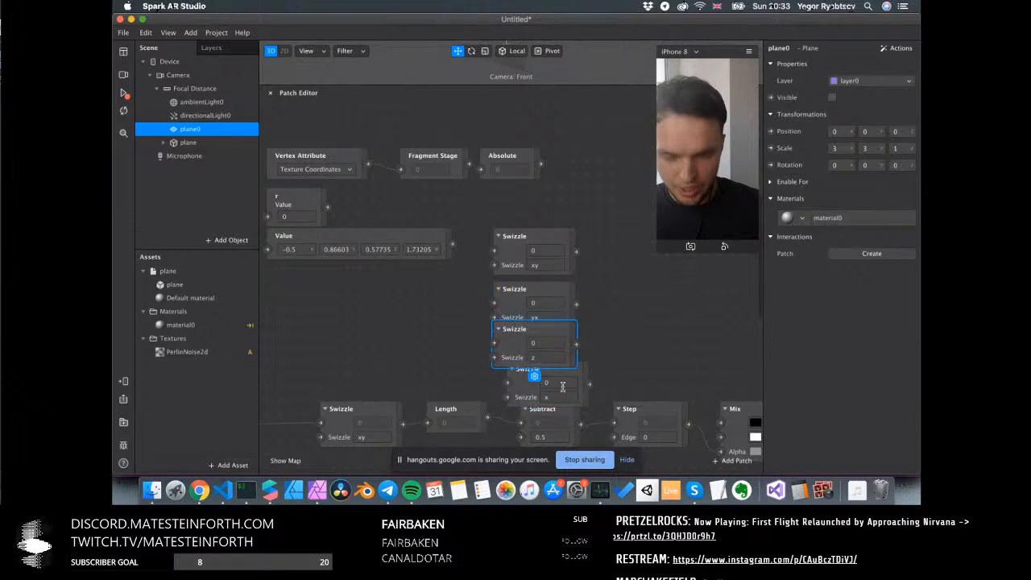
{"action": "left_click", "coordinate": [556, 397]}
{"action": "type", "text": "w"}
{"action": "left_click_drag", "start_coordinate": [578, 365], "coordinate": [565, 378]}
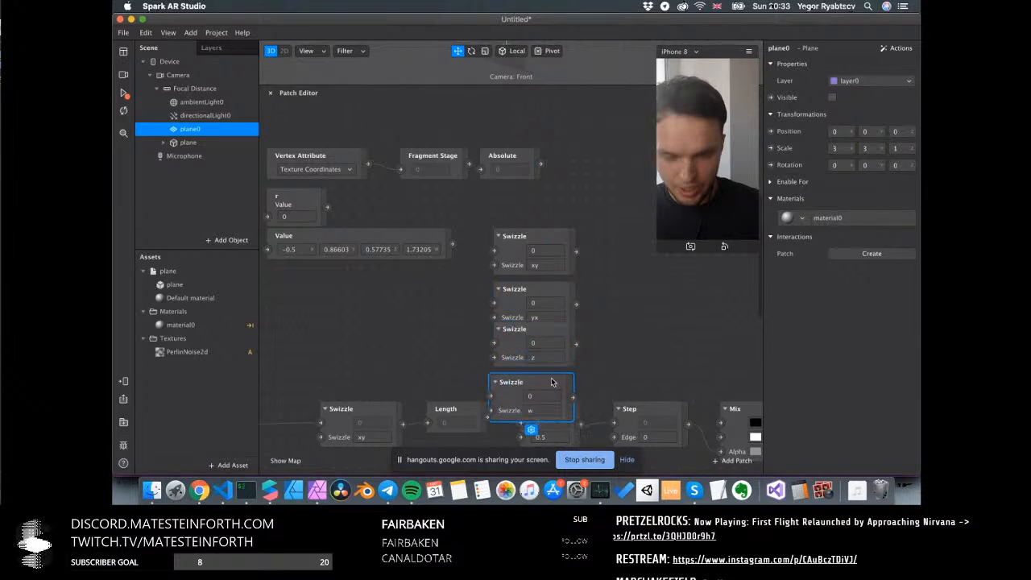
Connect the Vector 4 Value output to the inputs of all four Swizzle patches
{"action": "left_click", "coordinate": [654, 359]}
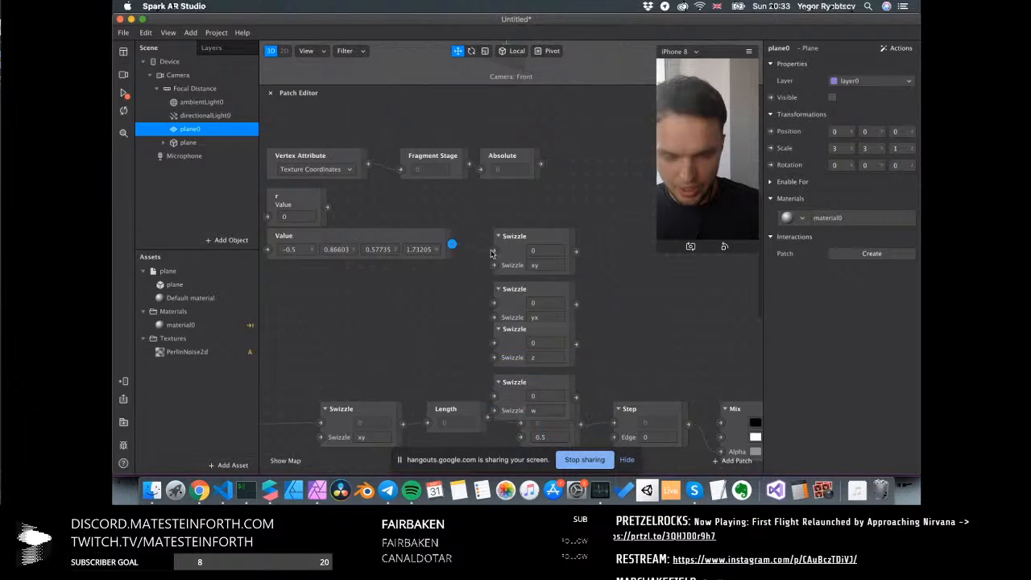
{"action": "left_click_drag", "start_coordinate": [492, 253], "coordinate": [493, 302]}
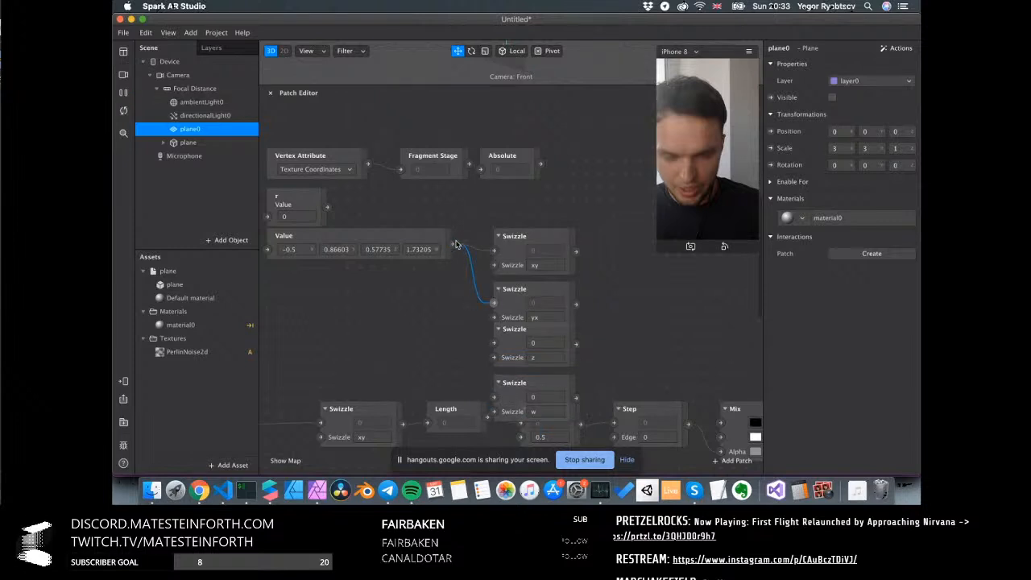
{"action": "left_click_drag", "start_coordinate": [455, 244], "coordinate": [493, 344]}
{"action": "left_click_drag", "start_coordinate": [453, 244], "coordinate": [493, 398]}
Move all the new hexagram patches together to an empty area above the existing circle graph
{"action": "scroll", "coordinate": [568, 335], "scroll_direction": "down", "scroll_amount": 3}
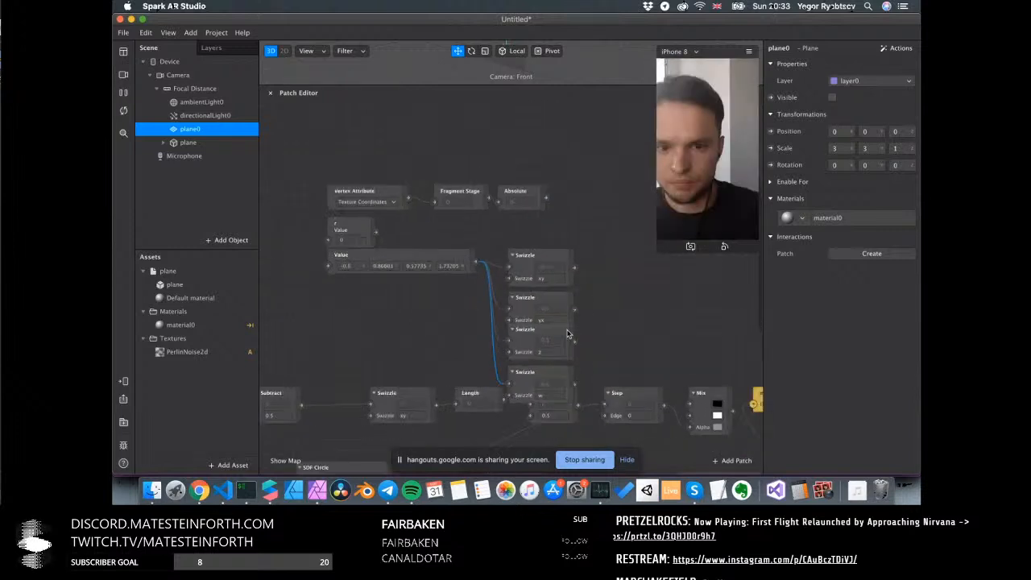
{"action": "left_click_drag", "start_coordinate": [596, 378], "coordinate": [364, 180]}
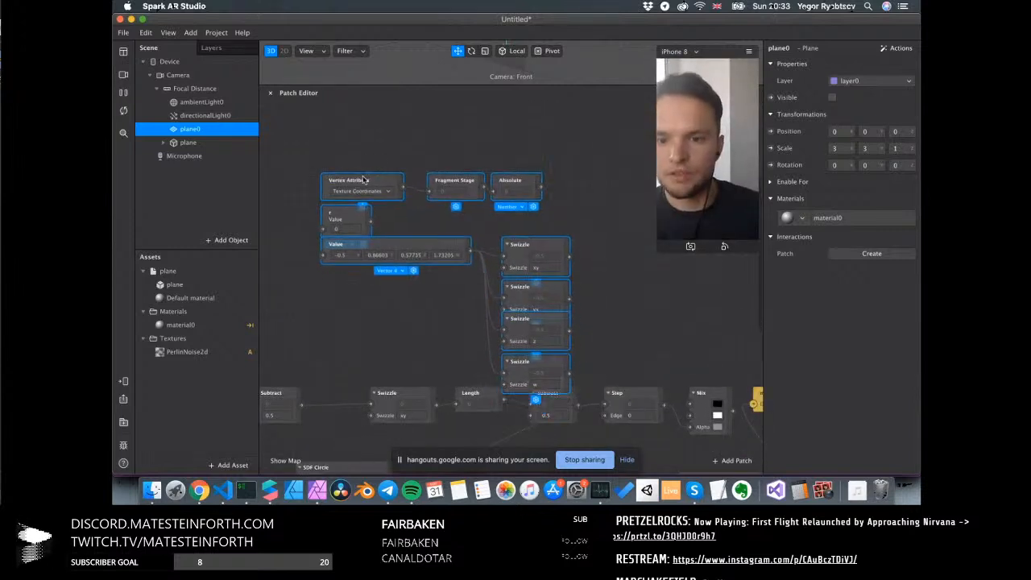
{"action": "left_click_drag", "start_coordinate": [414, 242], "coordinate": [318, 117]}
{"action": "scroll", "coordinate": [505, 208], "scroll_direction": "up", "scroll_amount": 5}
{"action": "left_click_drag", "start_coordinate": [440, 251], "coordinate": [405, 181]}
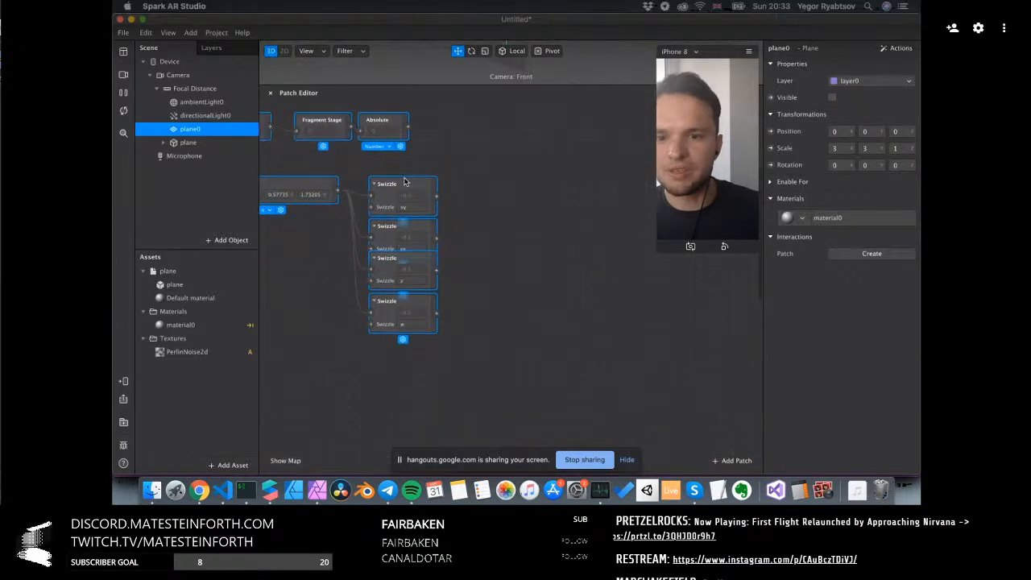
{"action": "scroll", "coordinate": [437, 349], "scroll_direction": "left", "scroll_amount": 3}
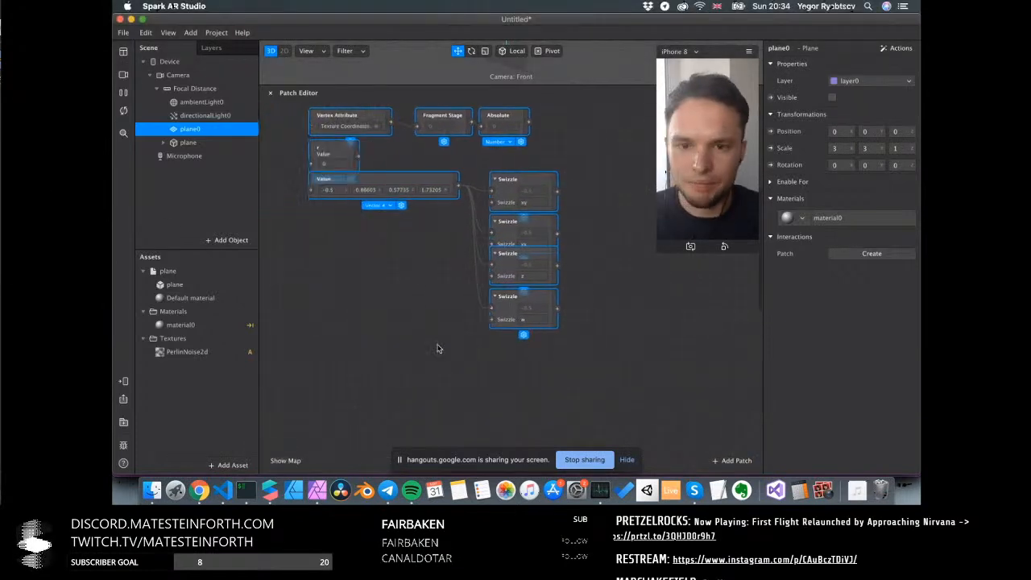
Check the code in Visual Studio Code, add two Dot Product patches in Spark AR Studio, and stack them beside the Swizzle column
{"action": "left_click", "coordinate": [223, 490]}
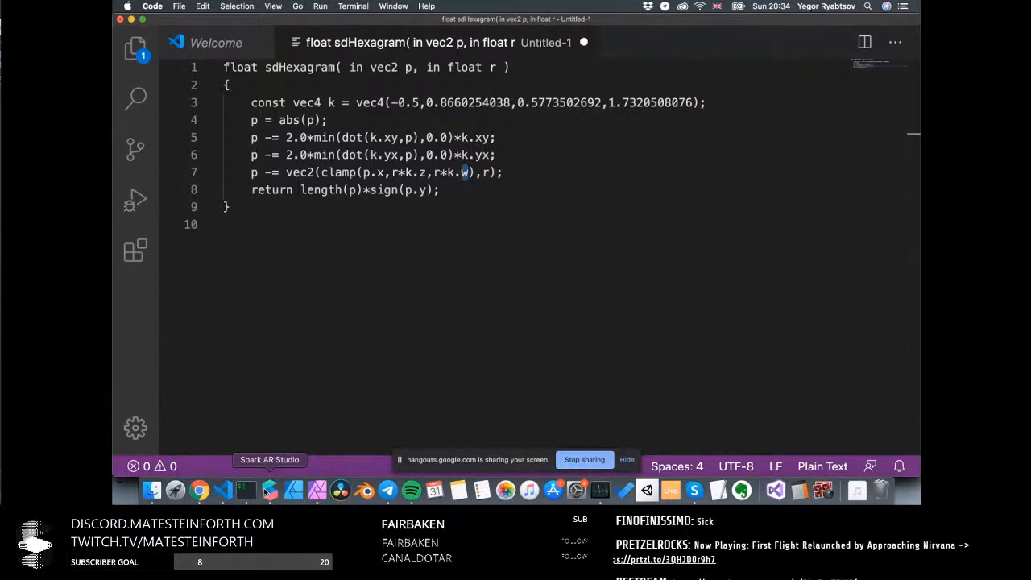
{"action": "left_click", "coordinate": [269, 489]}
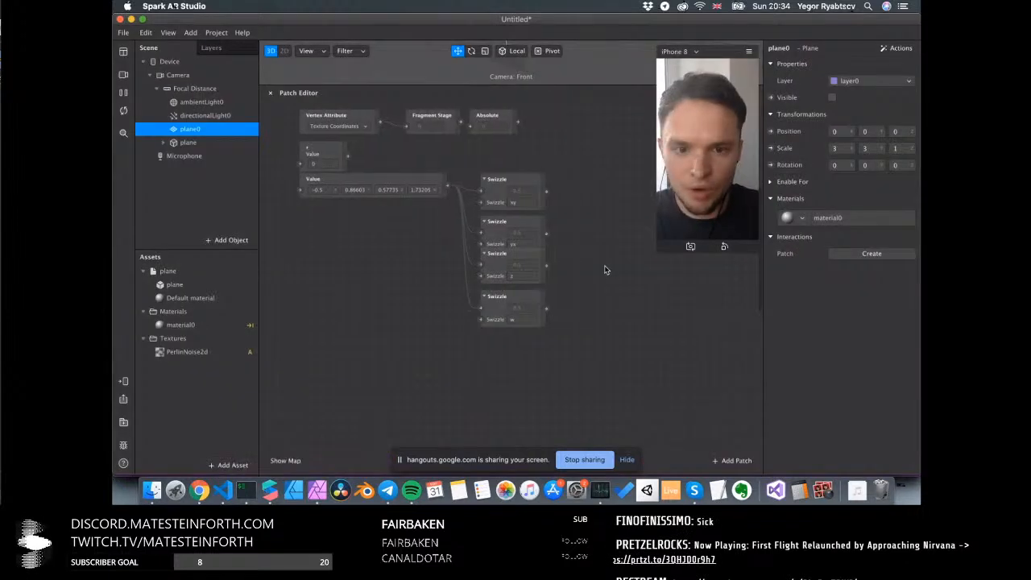
{"action": "right_click", "coordinate": [573, 238]}
{"action": "type", "text": "dot"}
{"action": "key", "text": "Return"}
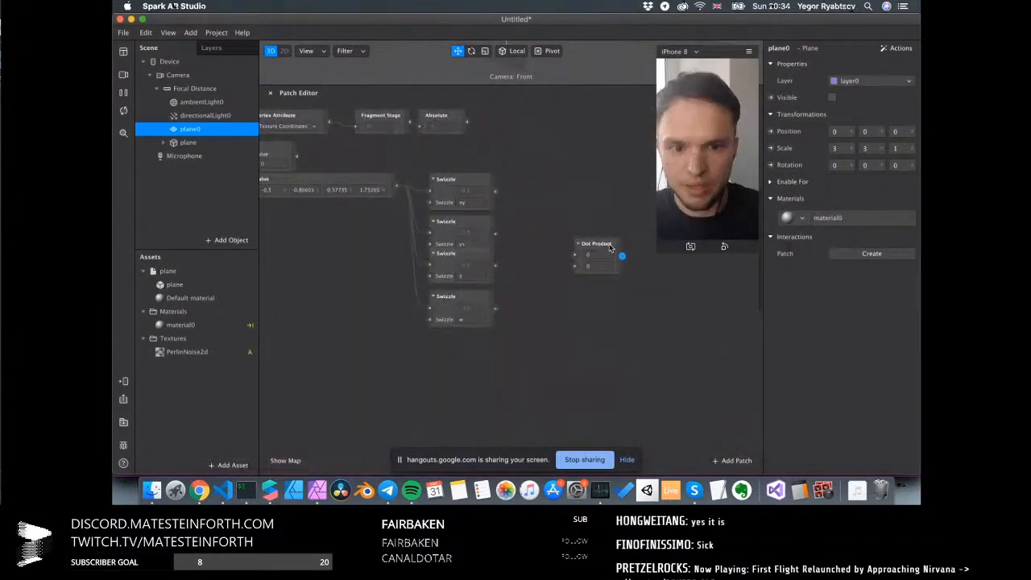
{"action": "key", "text": "super+d"}
{"action": "left_click_drag", "start_coordinate": [602, 201], "coordinate": [581, 222]}
Review the constant k and its xy swizzle in the first dot line of the code in Visual Studio Code
{"action": "left_click", "coordinate": [224, 491]}
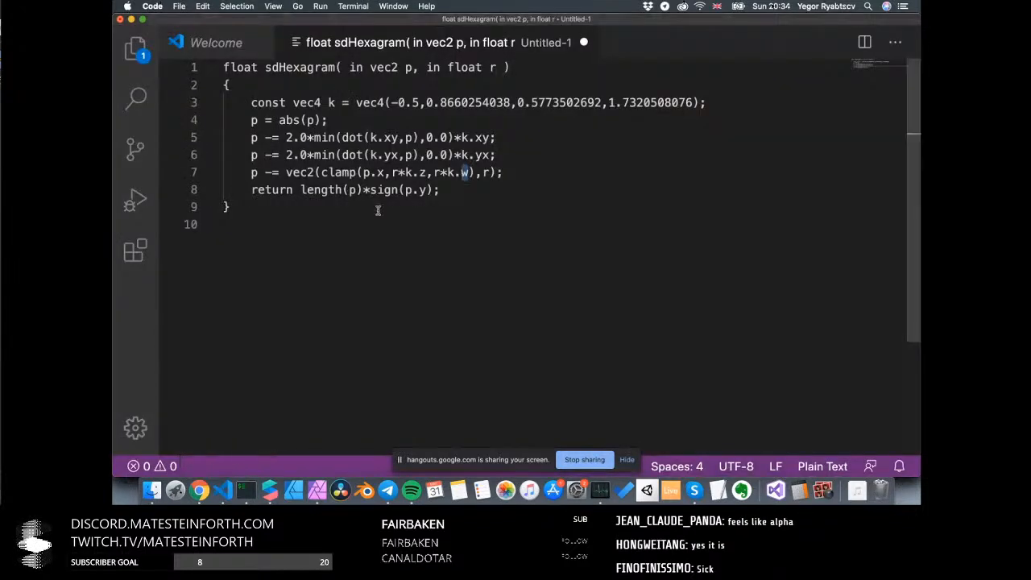
{"action": "double_click", "coordinate": [481, 137]}
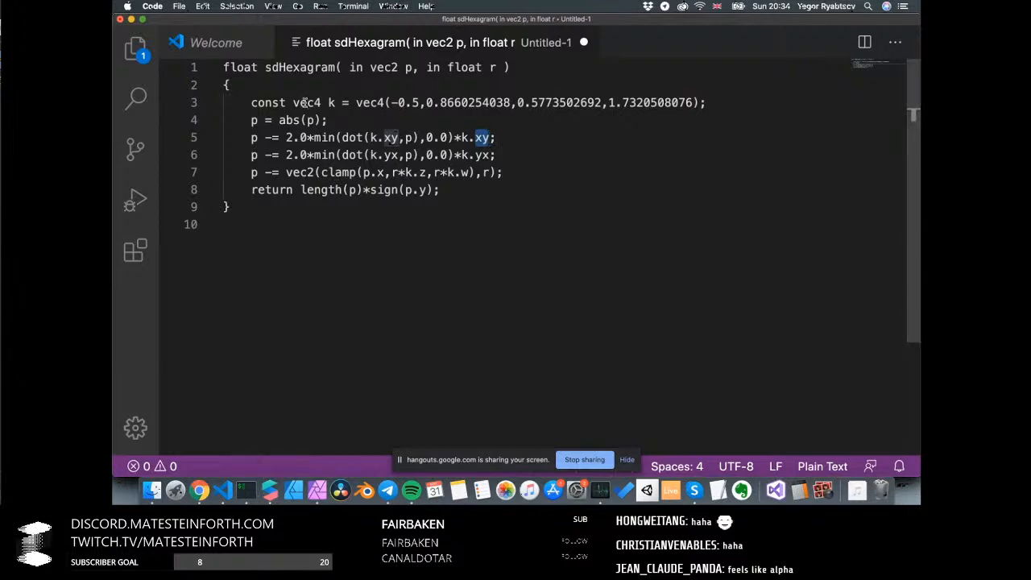
{"action": "left_click_drag", "start_coordinate": [301, 102], "coordinate": [437, 100]}
{"action": "left_click", "coordinate": [561, 92]}
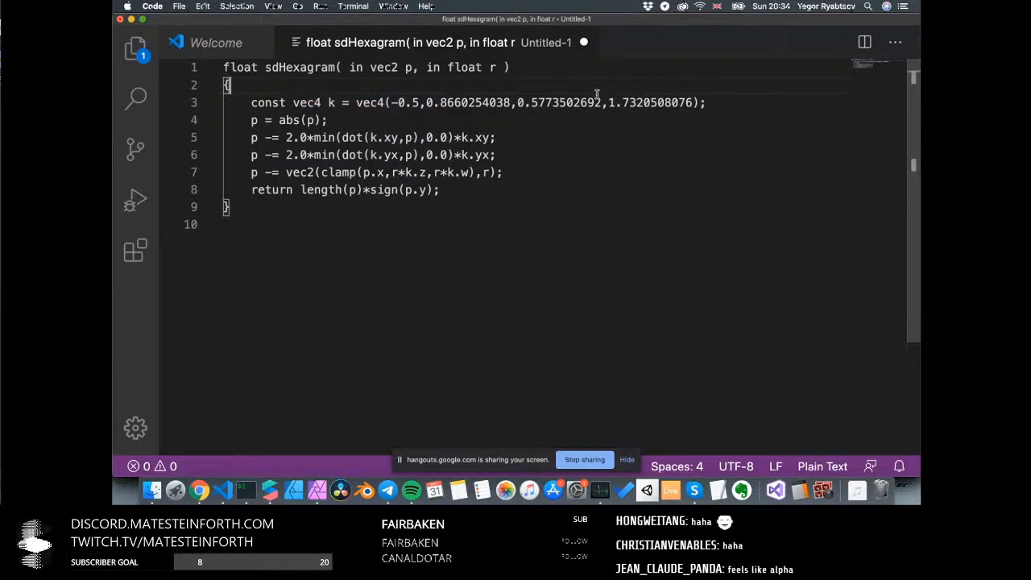
{"action": "left_click", "coordinate": [270, 490]}
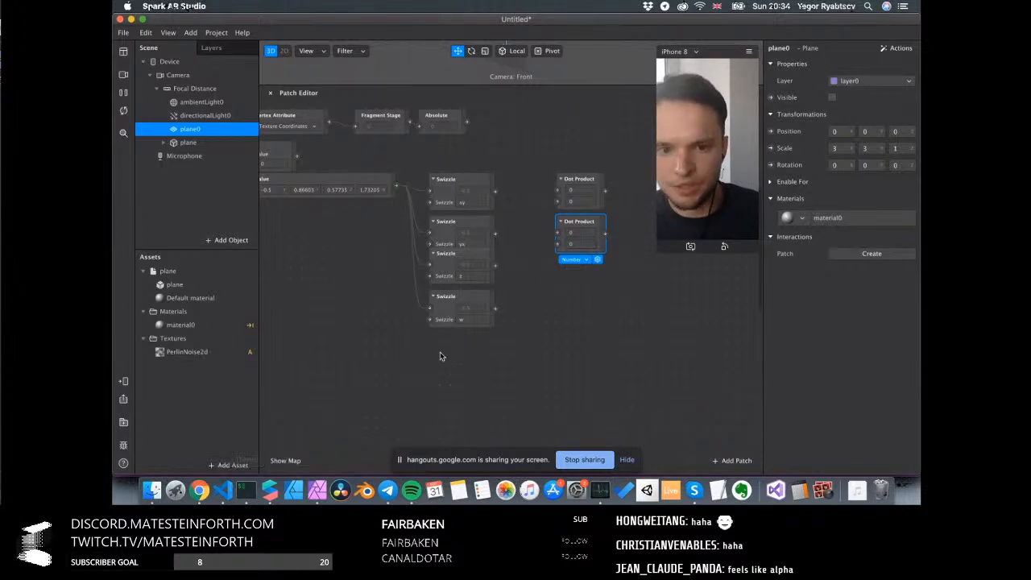
{"action": "left_click", "coordinate": [225, 491]}
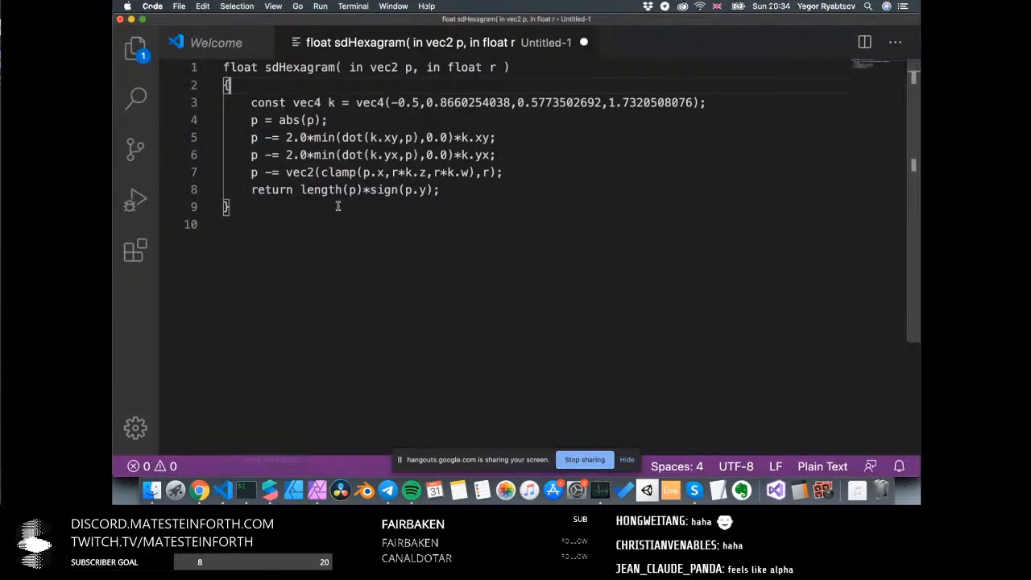
In Spark AR Studio, connect the xy Swizzle and the Absolute output to the first Dot Product patch's two inputs
{"action": "left_click", "coordinate": [270, 490]}
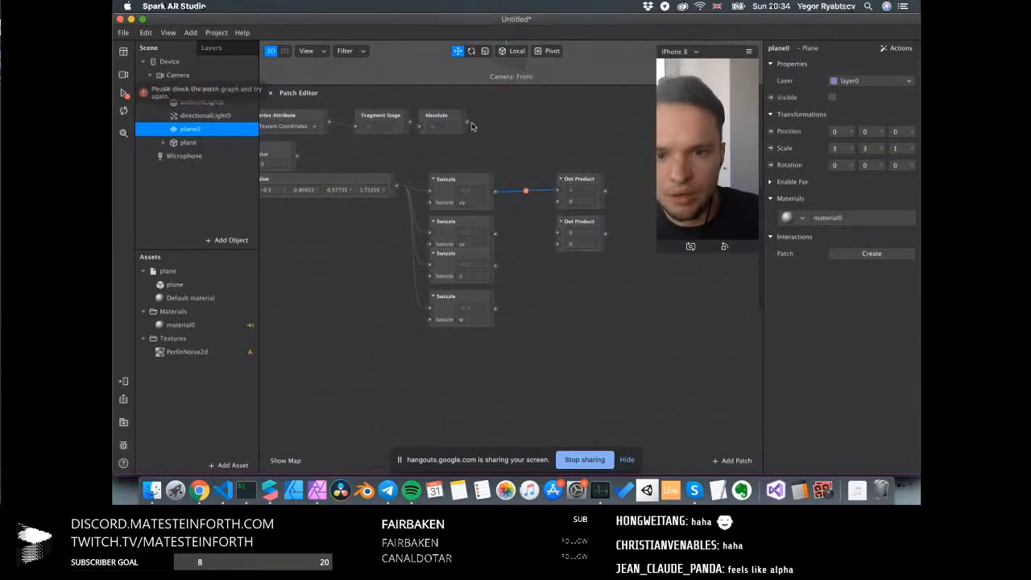
{"action": "left_click_drag", "start_coordinate": [566, 211], "coordinate": [559, 204]}
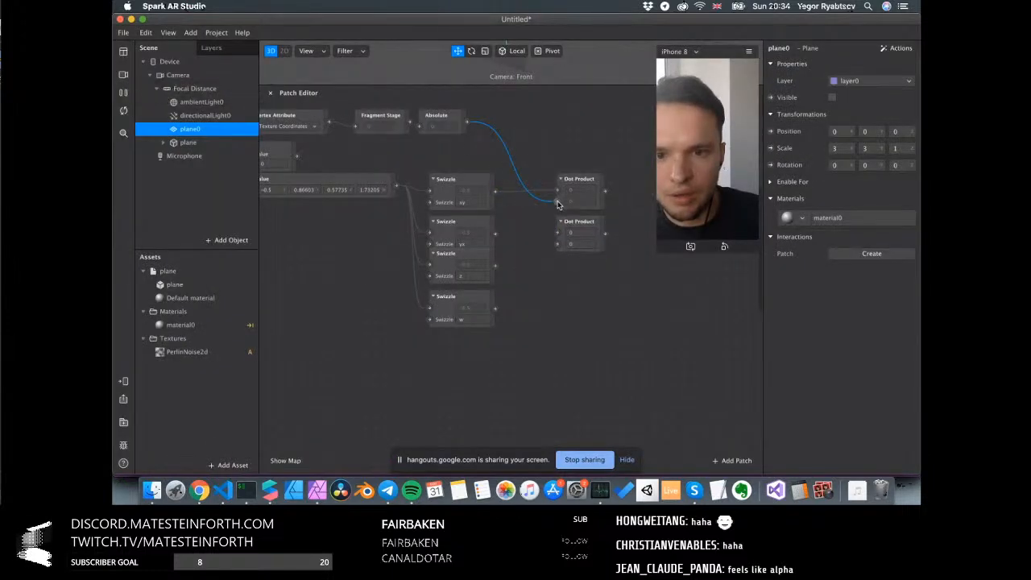
{"action": "scroll", "coordinate": [483, 213], "scroll_direction": "right", "scroll_amount": 5}
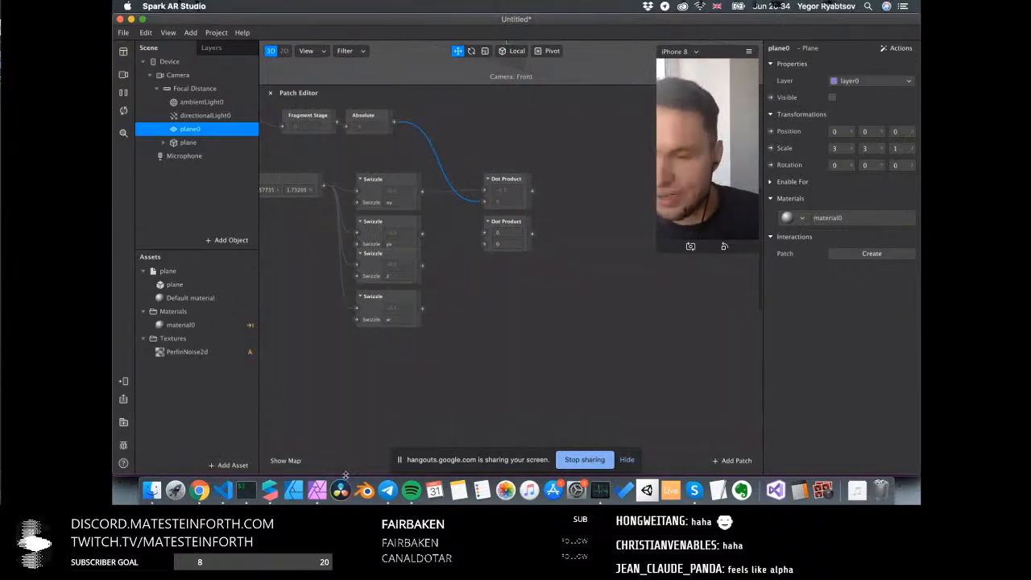
Connect the yx Swizzle and the Absolute output to the second Dot Product patch, and check the code in Visual Studio Code
{"action": "left_click_drag", "start_coordinate": [394, 123], "coordinate": [460, 205]}
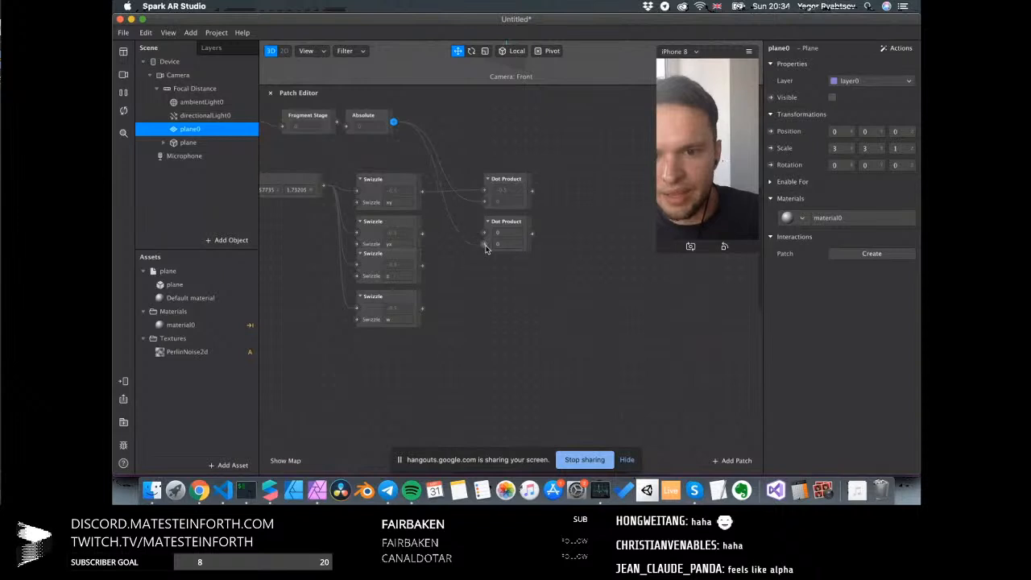
{"action": "left_click_drag", "start_coordinate": [486, 249], "coordinate": [484, 244]}
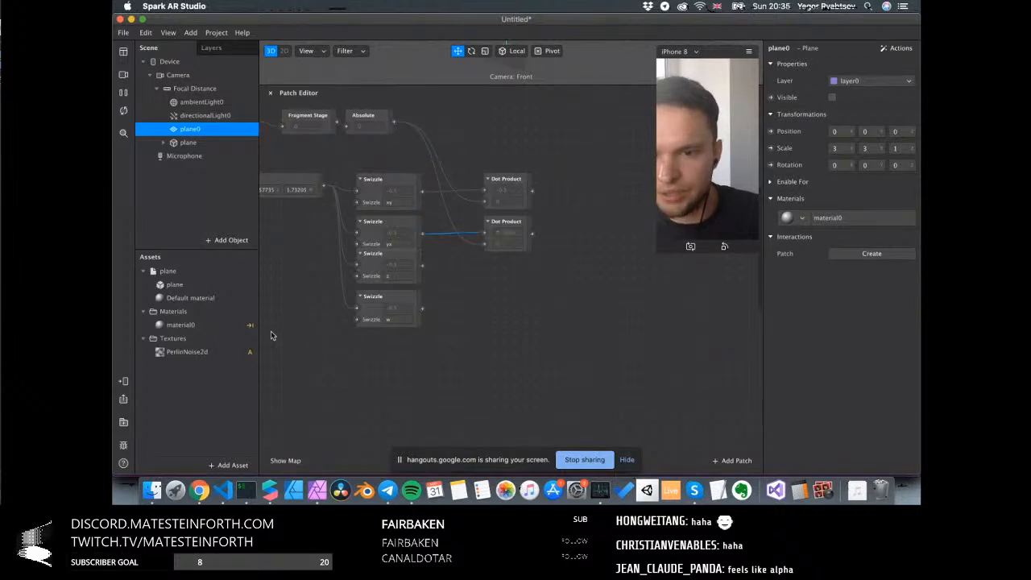
{"action": "left_click", "coordinate": [223, 490]}
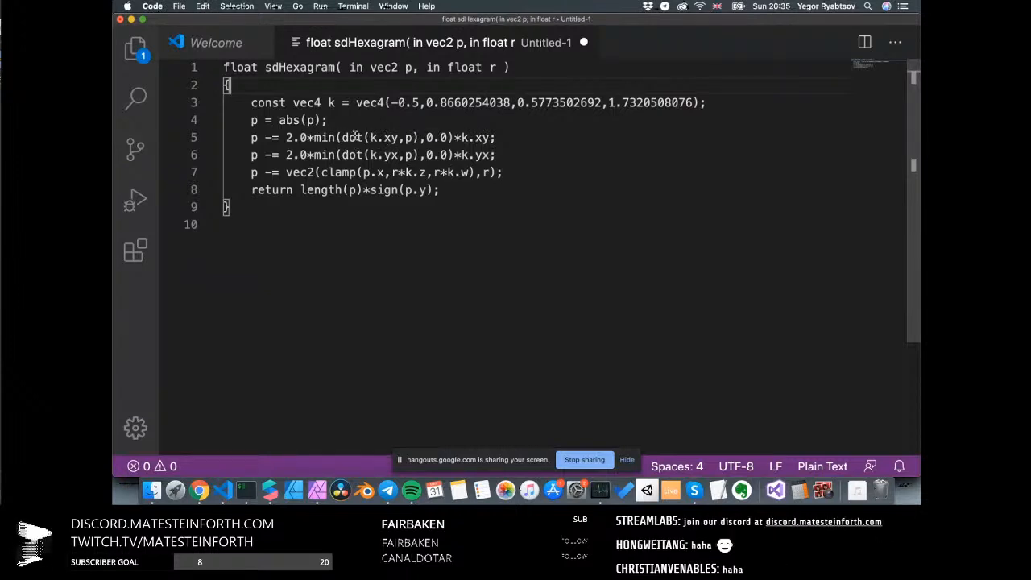
{"action": "left_click", "coordinate": [246, 490]}
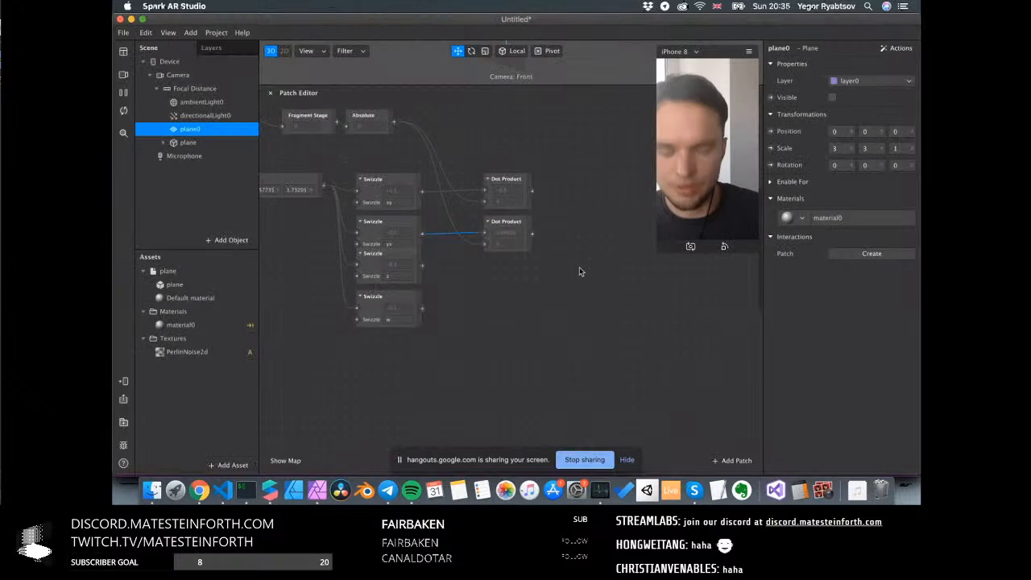
In Spark AR Studio, add two stacked Minimum patches and connect each Dot Product output to the first input of its Minimum
{"action": "right_click", "coordinate": [579, 267]}
{"action": "type", "text": "min"}
{"action": "key", "text": "Return"}
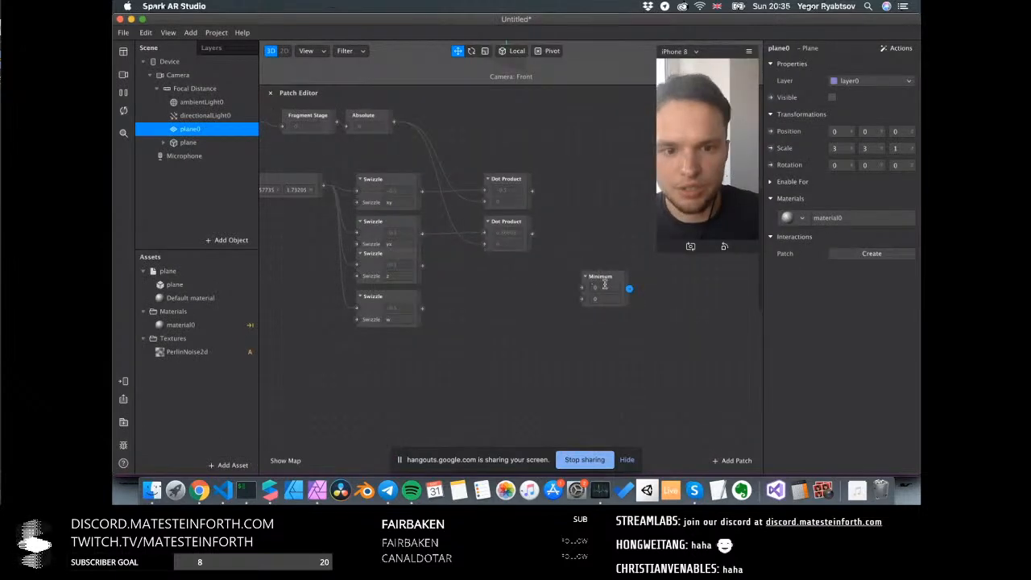
{"action": "scroll", "coordinate": [581, 277], "scroll_direction": "right", "scroll_amount": 1}
{"action": "left_click_drag", "start_coordinate": [581, 278], "coordinate": [563, 237]}
{"action": "key", "text": "super+d"}
{"action": "left_click_drag", "start_coordinate": [508, 192], "coordinate": [545, 192]}
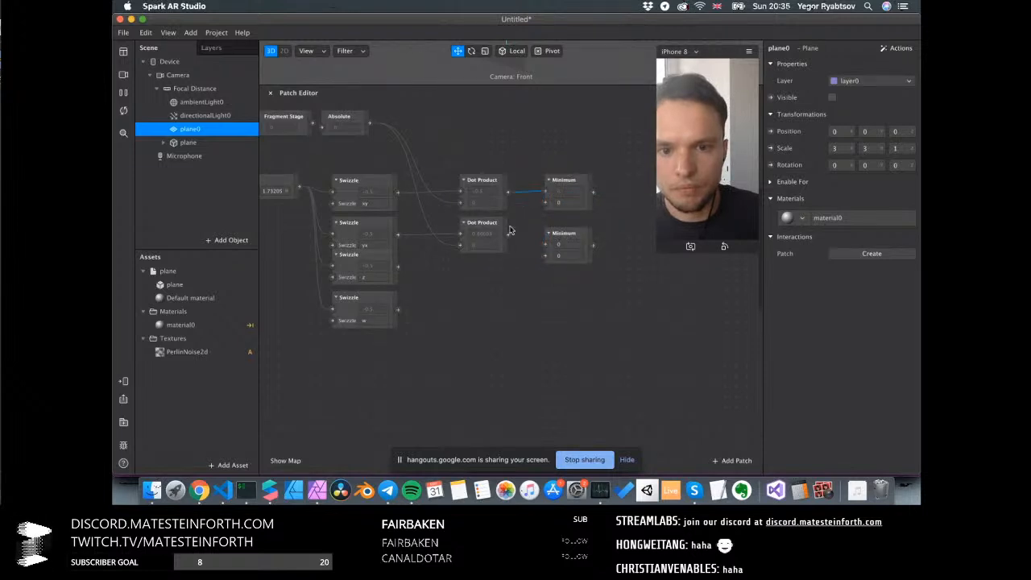
{"action": "left_click", "coordinate": [510, 233]}
{"action": "left_click_drag", "start_coordinate": [509, 234], "coordinate": [555, 225]}
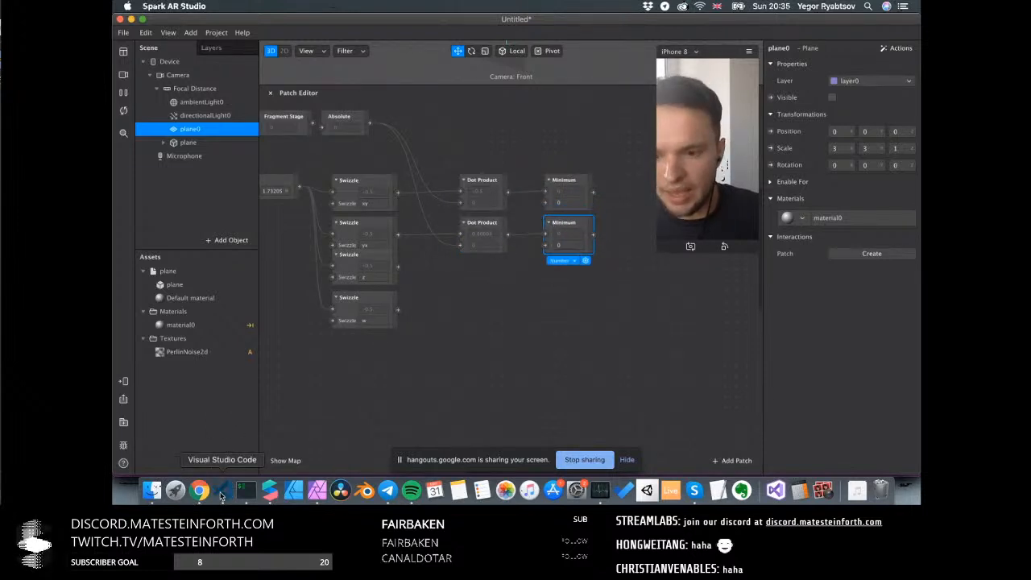
Check the k.xy term in Visual Studio Code, and add two columns of two Multiply patches beside the Minimum patches in Spark AR Studio
{"action": "left_click", "coordinate": [223, 490]}
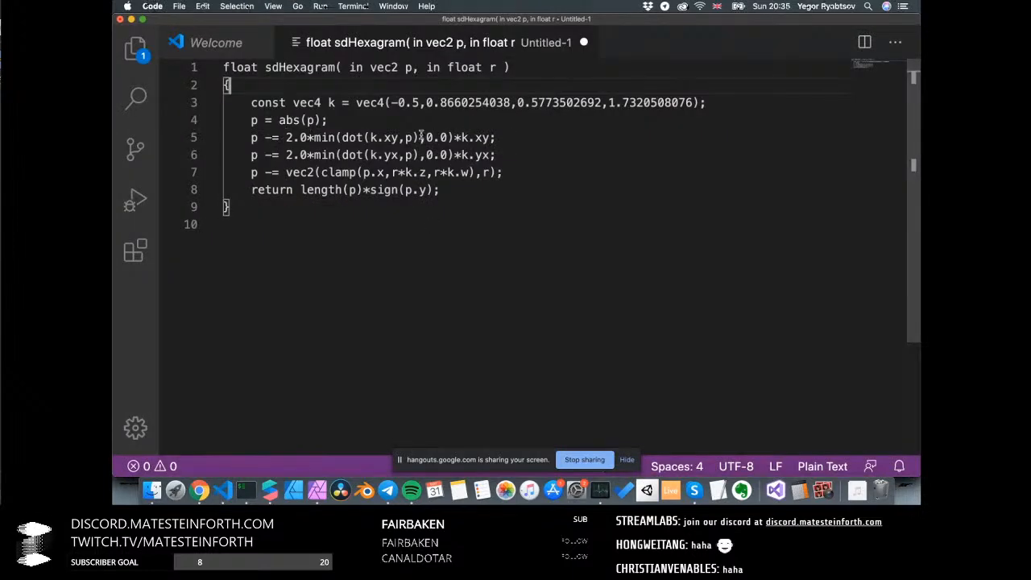
{"action": "left_click_drag", "start_coordinate": [369, 137], "coordinate": [399, 138]}
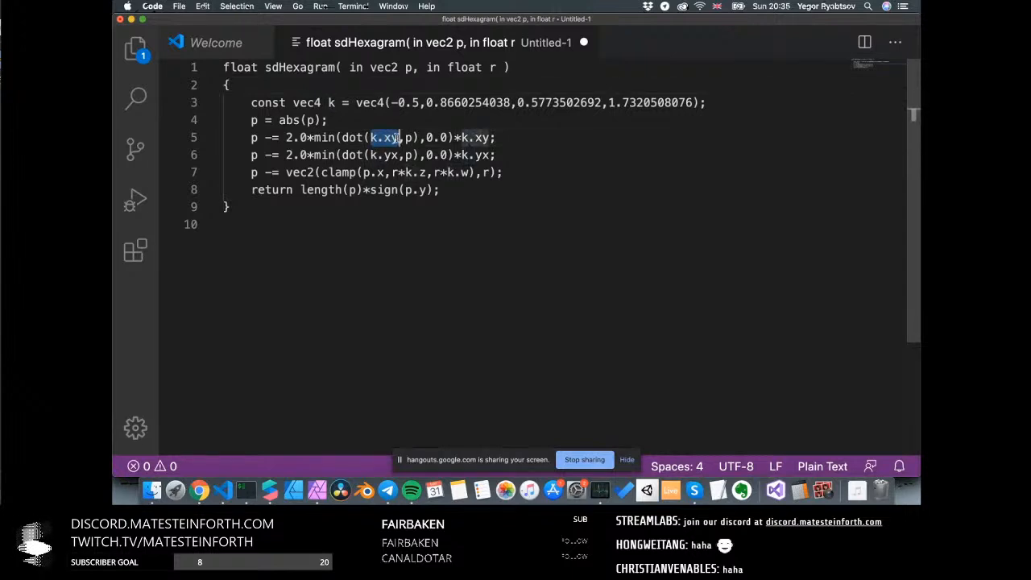
{"action": "left_click", "coordinate": [270, 490]}
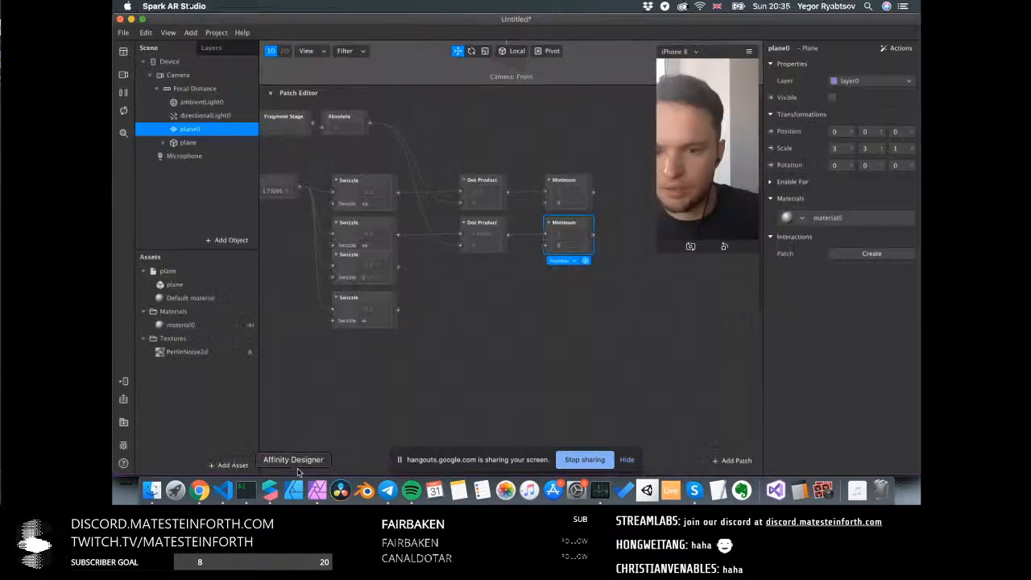
{"action": "right_click", "coordinate": [553, 307]}
{"action": "type", "text": "mul"}
{"action": "key", "text": "Return"}
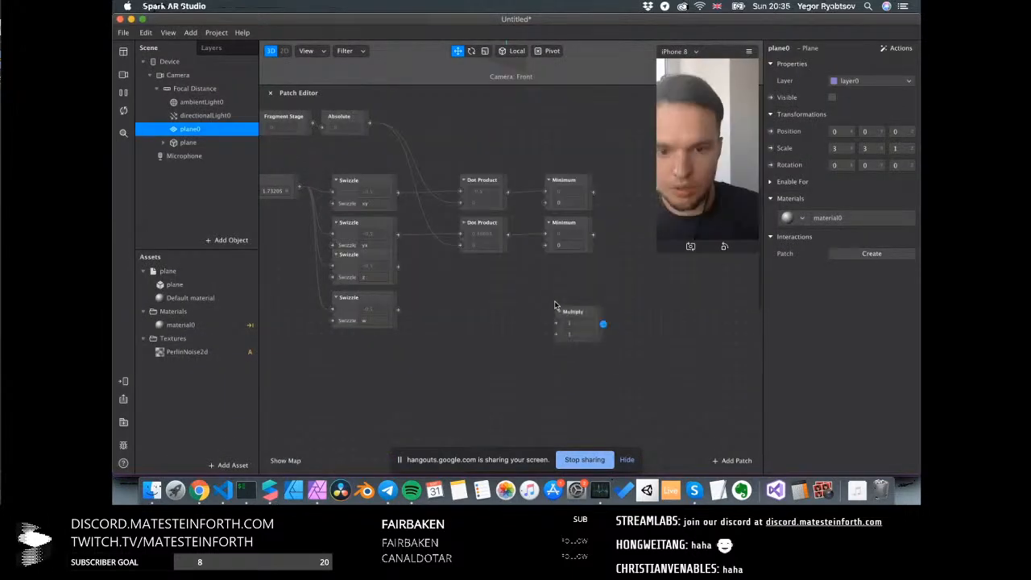
{"action": "left_click_drag", "start_coordinate": [555, 300], "coordinate": [640, 185]}
{"action": "scroll", "coordinate": [639, 185], "scroll_direction": "right", "scroll_amount": 5}
{"action": "key", "text": "super+d"}
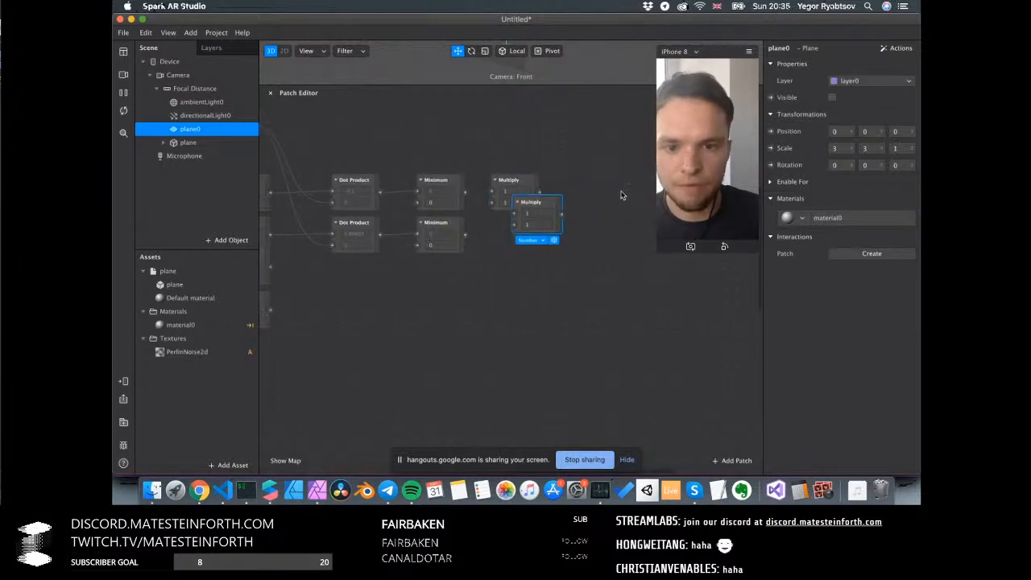
{"action": "left_click_drag", "start_coordinate": [534, 204], "coordinate": [571, 228]}
{"action": "key", "text": "super+d"}
{"action": "key", "text": "super+d"}
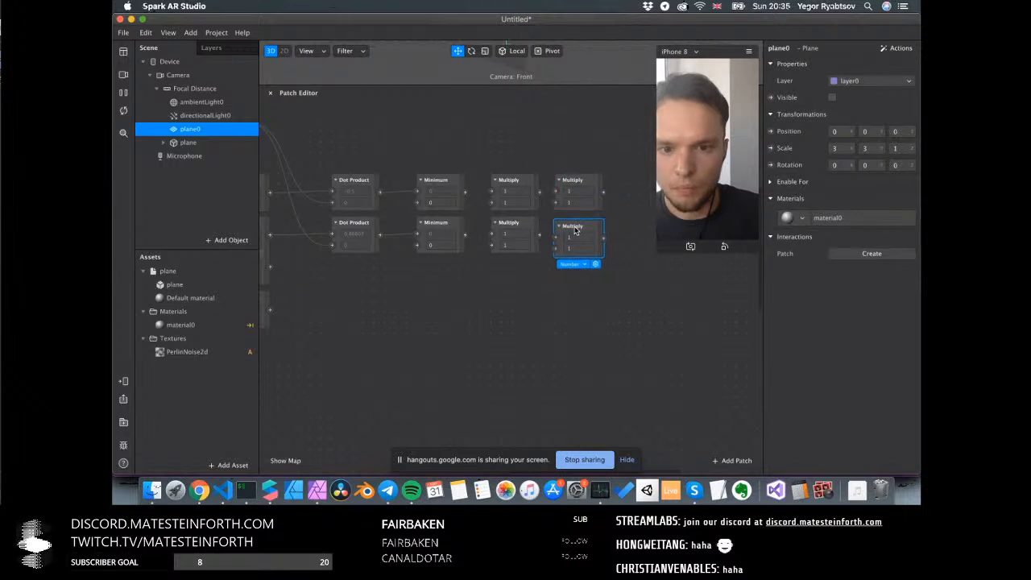
Set the second input of both Multiply patches in the outer column to 2
{"action": "left_click", "coordinate": [581, 203]}
{"action": "left_click", "coordinate": [581, 245]}
{"action": "type", "text": "2"}
{"action": "left_click", "coordinate": [586, 298]}
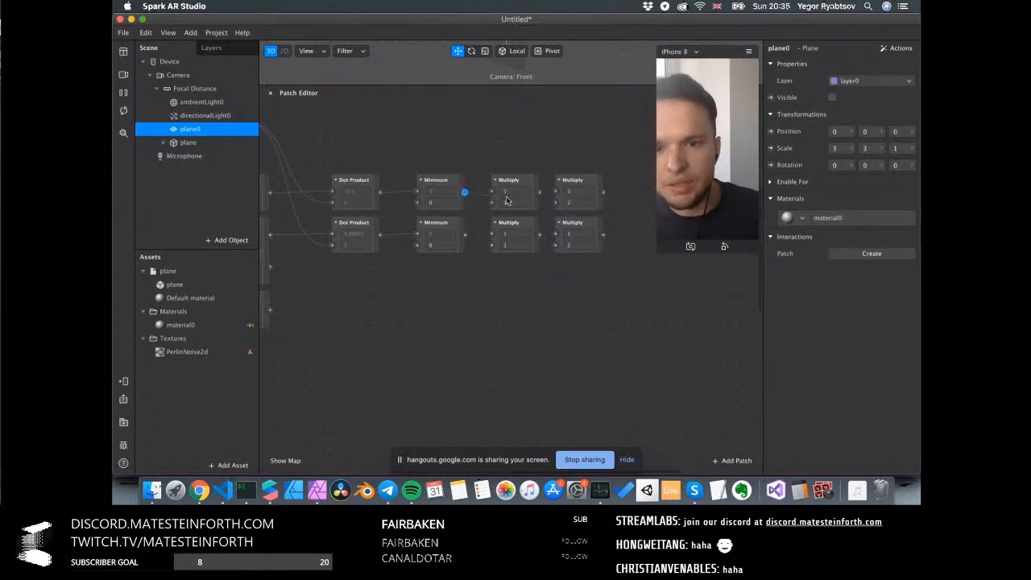
Connect each Minimum output to its inner Multiply patch, with the xy and yx Swizzles as the respective second inputs
{"action": "left_click_drag", "start_coordinate": [496, 196], "coordinate": [493, 192]}
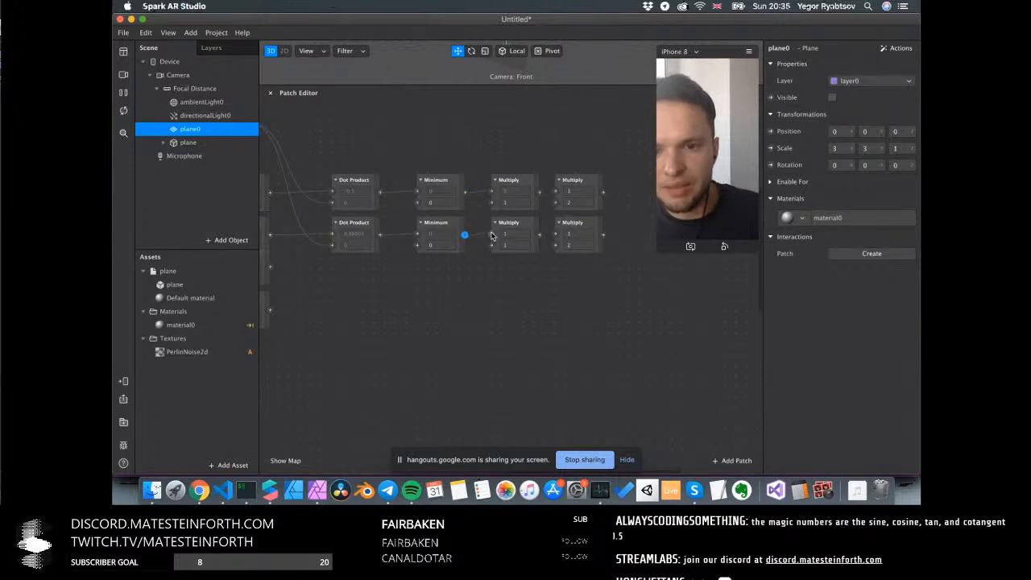
{"action": "left_click_drag", "start_coordinate": [491, 234], "coordinate": [493, 235]}
{"action": "scroll", "coordinate": [495, 232], "scroll_direction": "left", "scroll_amount": 3}
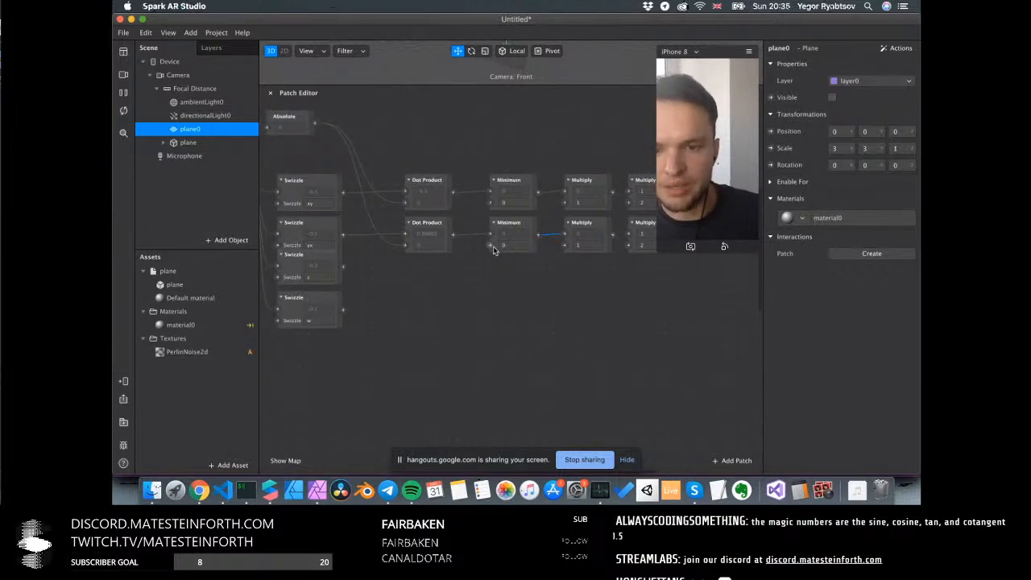
{"action": "left_click_drag", "start_coordinate": [343, 192], "coordinate": [564, 202]}
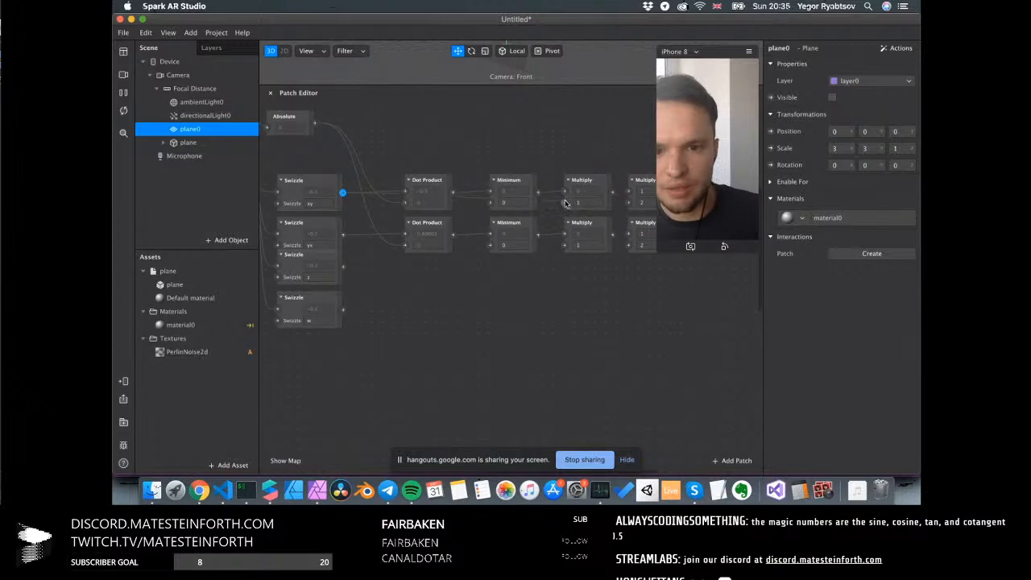
{"action": "left_click_drag", "start_coordinate": [343, 235], "coordinate": [570, 241]}
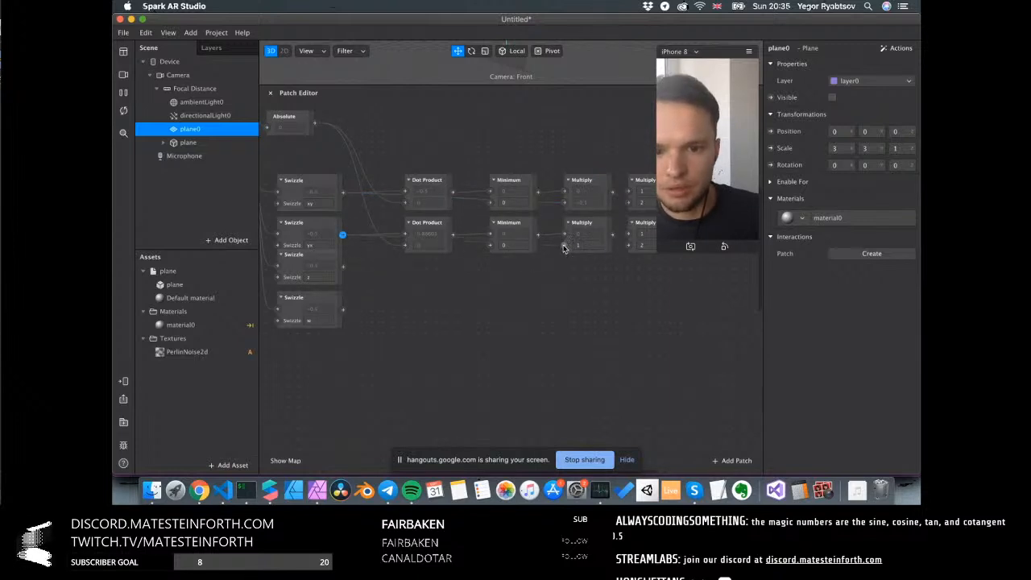
Review the two min lines and the variable p they subtract from in Visual Studio Code
{"action": "left_click", "coordinate": [222, 491]}
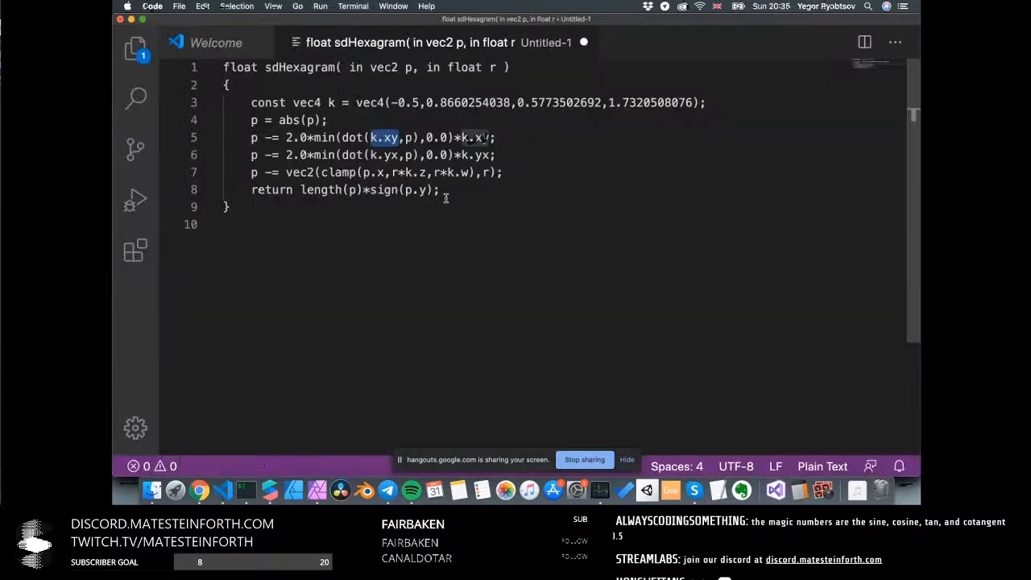
{"action": "left_click", "coordinate": [449, 156]}
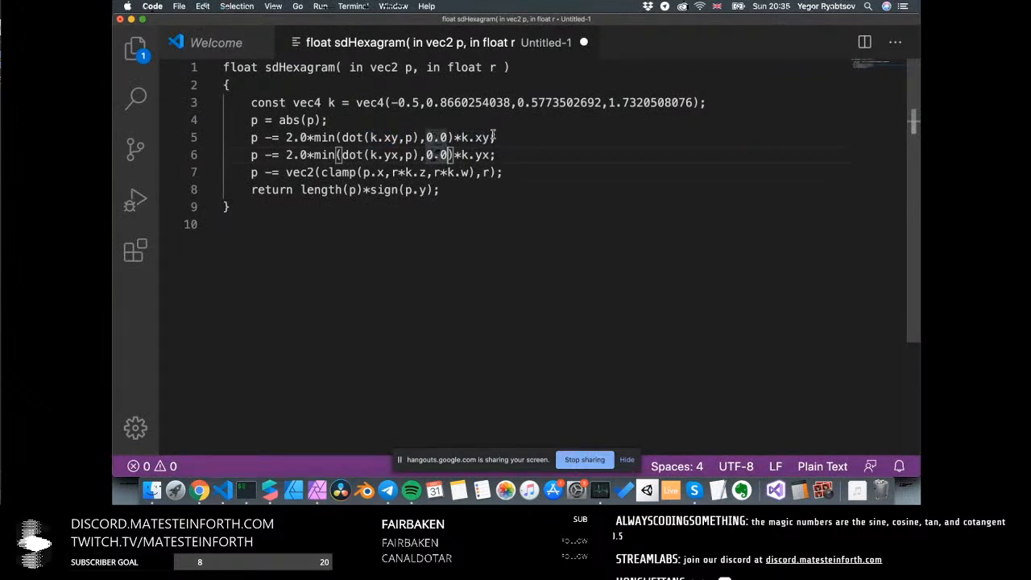
{"action": "left_click", "coordinate": [270, 490]}
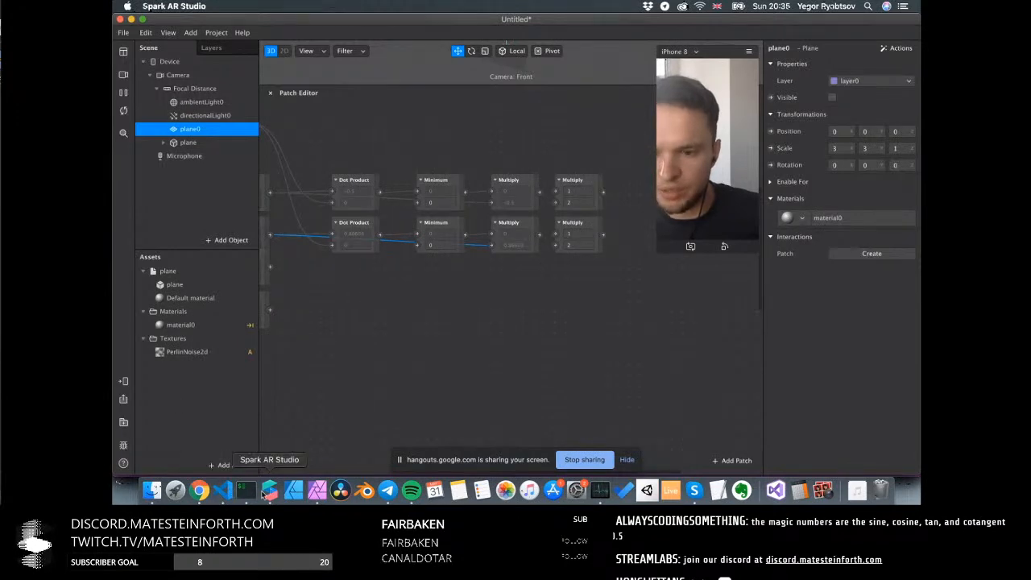
{"action": "left_click", "coordinate": [223, 490]}
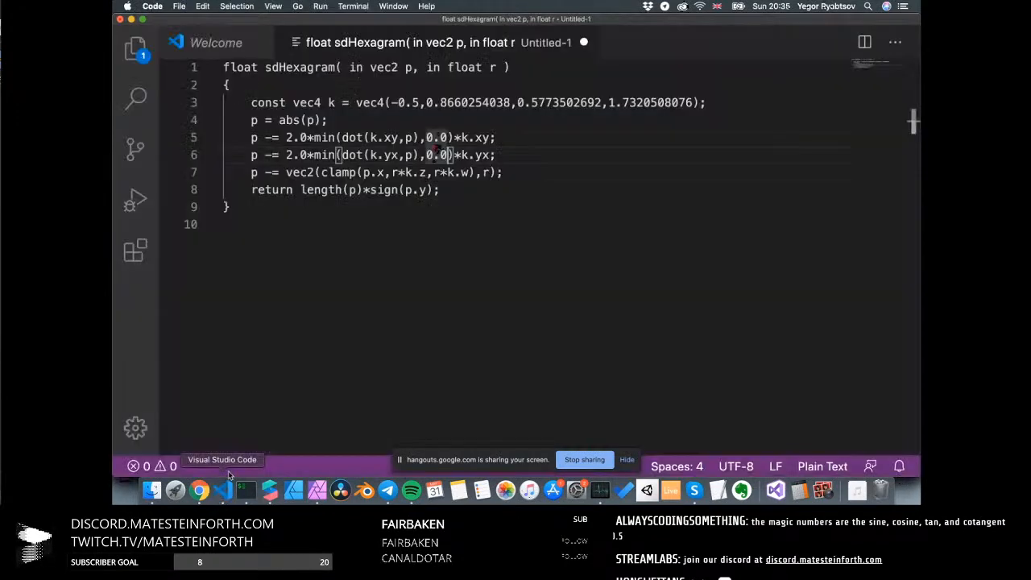
{"action": "left_click", "coordinate": [254, 138]}
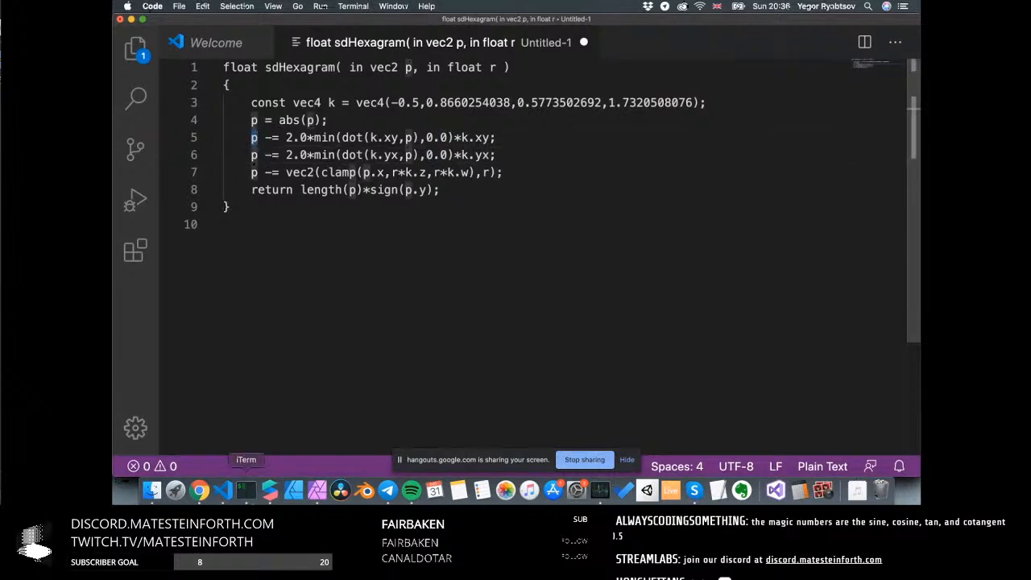
In Spark AR Studio, add a Subtract patch beyond the upper Multiply row, taking the Absolute output first and the upper outer Multiply second
{"action": "left_click", "coordinate": [270, 490]}
{"action": "double_click", "coordinate": [474, 302]}
{"action": "type", "text": "subtra"}
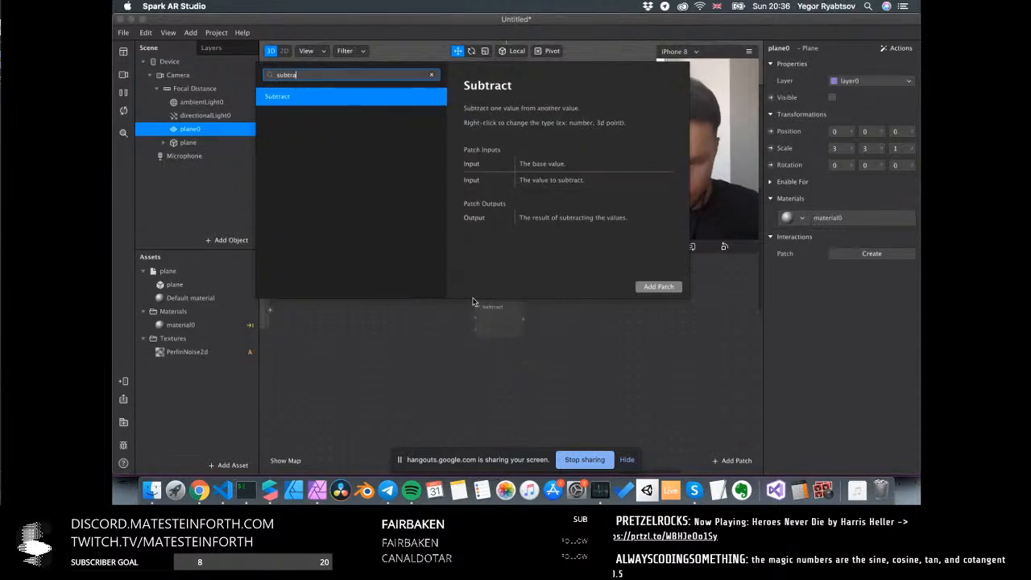
{"action": "key", "text": "Return"}
{"action": "scroll", "coordinate": [469, 299], "scroll_direction": "left", "scroll_amount": 4}
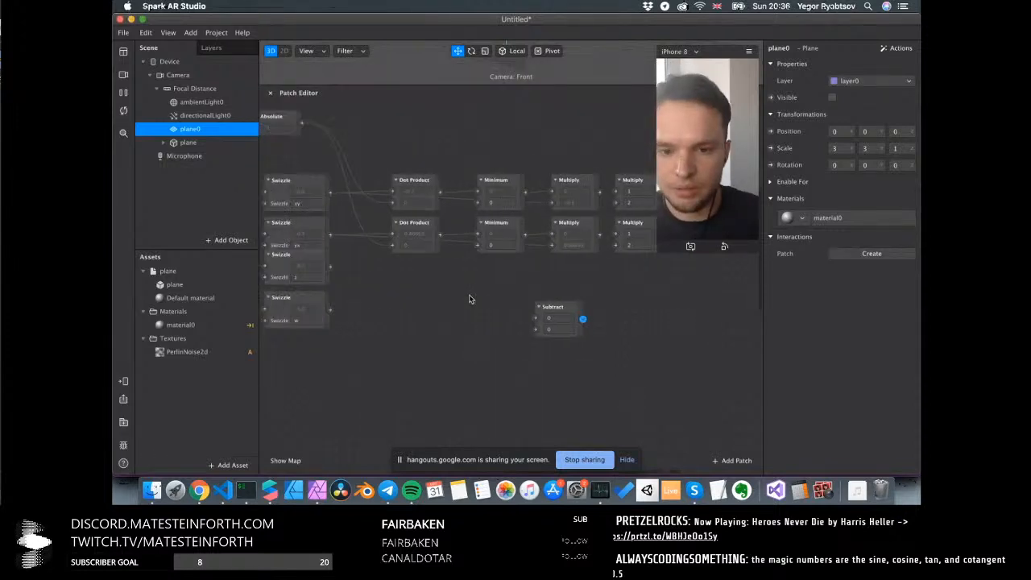
{"action": "left_click_drag", "start_coordinate": [316, 124], "coordinate": [693, 158]}
{"action": "scroll", "coordinate": [549, 320], "scroll_direction": "right", "scroll_amount": 4}
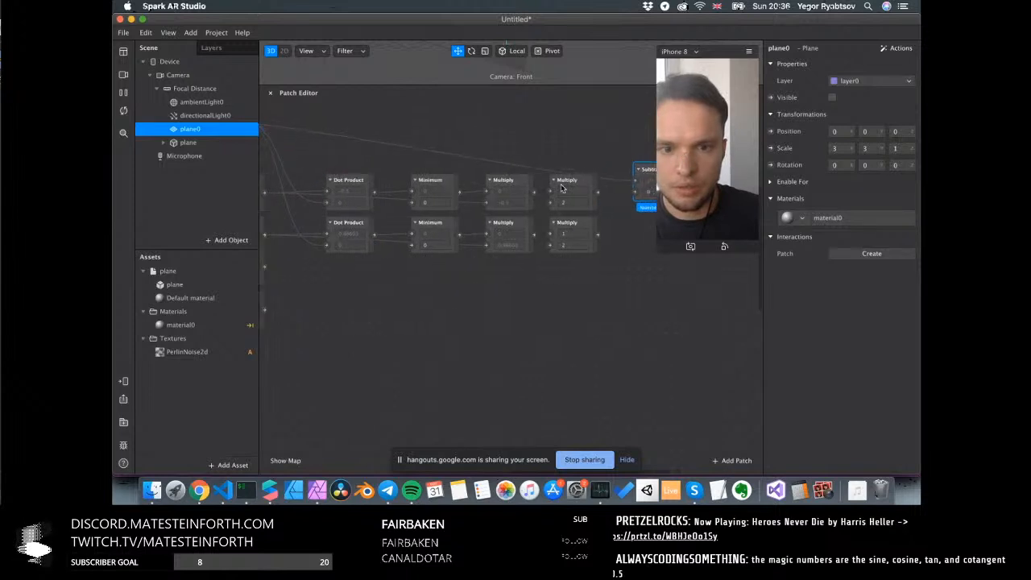
{"action": "scroll", "coordinate": [551, 197], "scroll_direction": "right", "scroll_amount": 4}
{"action": "left_click_drag", "start_coordinate": [531, 193], "coordinate": [568, 193]}
Add a second Subtract patch below the first, taking the first Subtract's output and the lower outer Multiply as its inputs
{"action": "scroll", "coordinate": [547, 219], "scroll_direction": "left", "scroll_amount": 12}
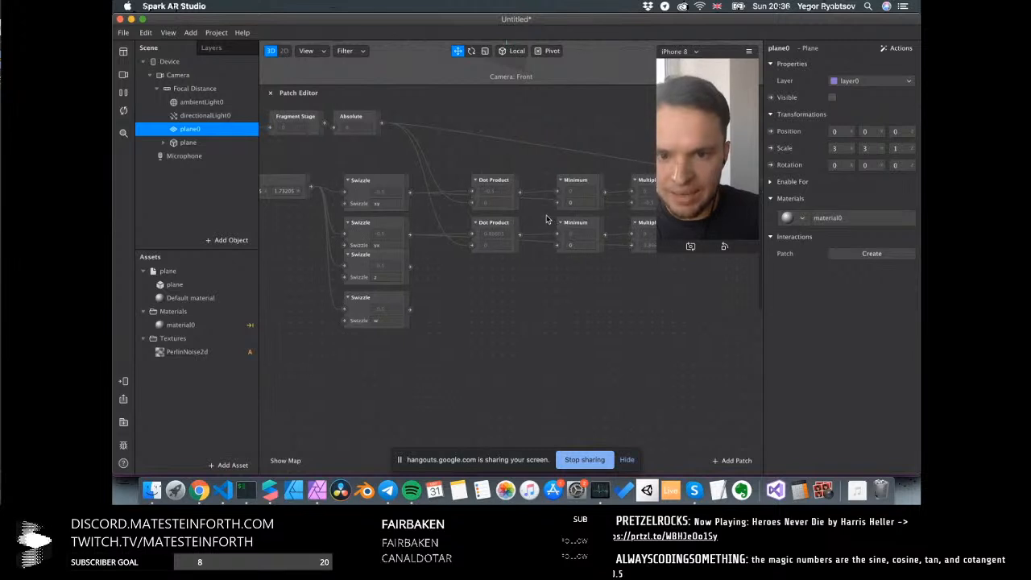
{"action": "scroll", "coordinate": [546, 220], "scroll_direction": "up", "scroll_amount": 5}
{"action": "scroll", "coordinate": [499, 242], "scroll_direction": "right", "scroll_amount": 4}
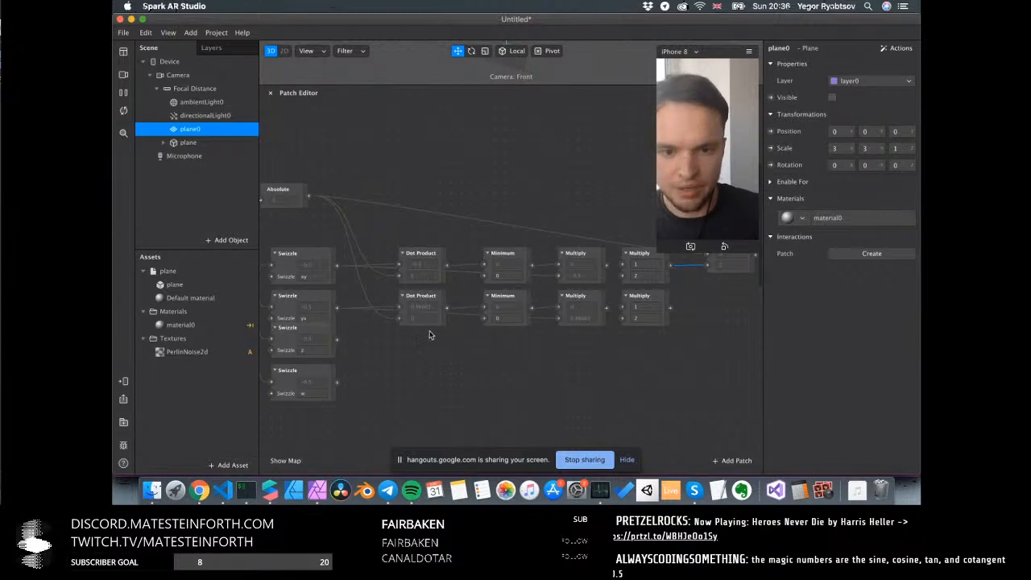
{"action": "double_click", "coordinate": [640, 361]}
{"action": "type", "text": "subtr"}
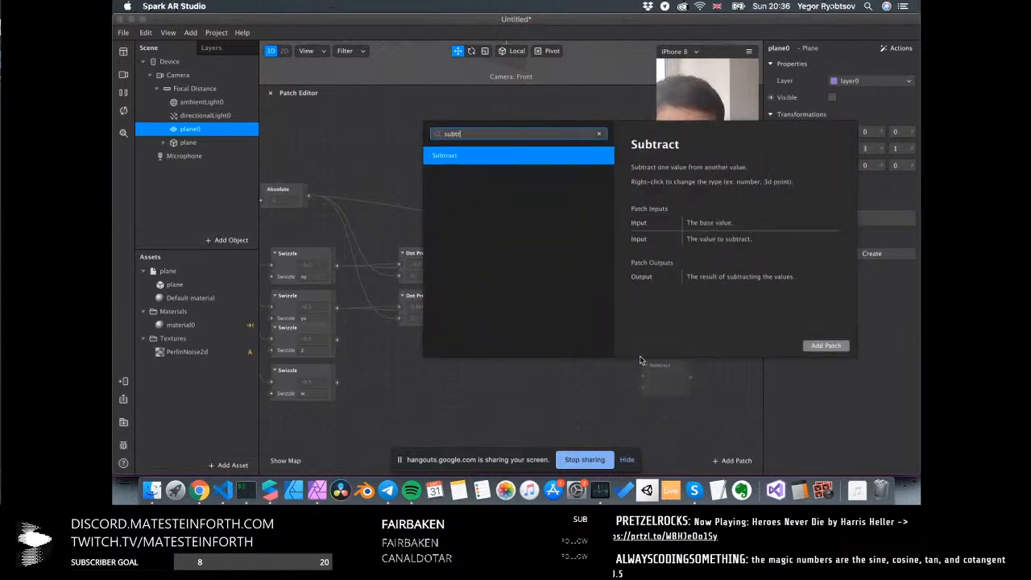
{"action": "key", "text": "Return"}
{"action": "scroll", "coordinate": [642, 361], "scroll_direction": "right", "scroll_amount": 4}
{"action": "scroll", "coordinate": [618, 300], "scroll_direction": "right", "scroll_amount": 4}
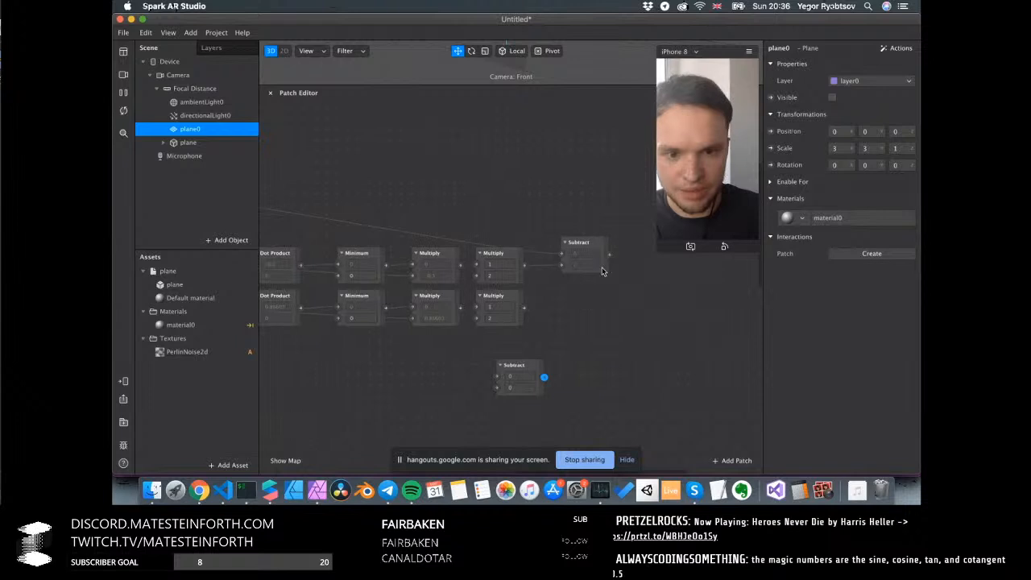
{"action": "left_click_drag", "start_coordinate": [609, 256], "coordinate": [506, 376]}
{"action": "left_click", "coordinate": [463, 401]}
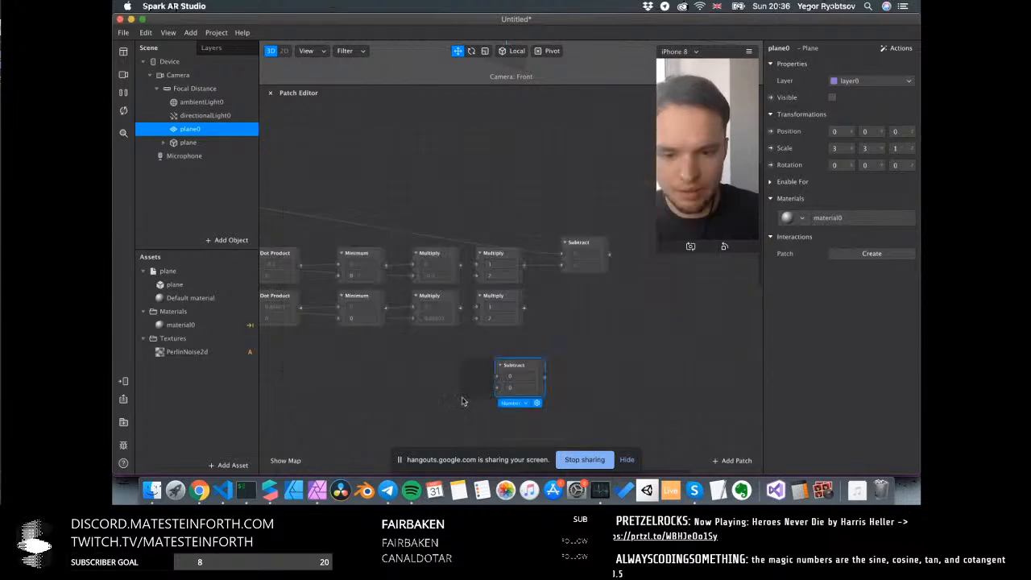
{"action": "left_click_drag", "start_coordinate": [610, 255], "coordinate": [609, 298]}
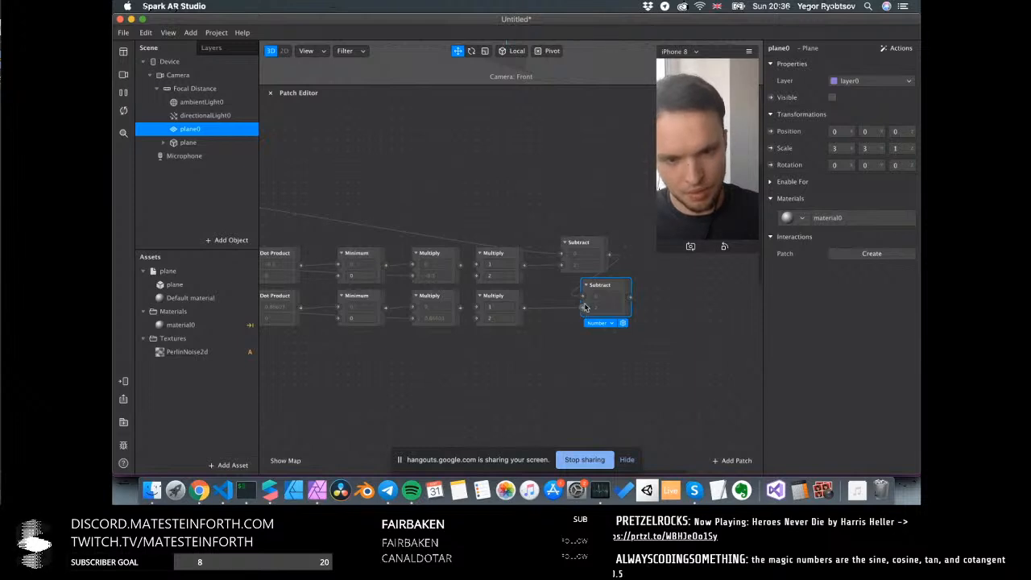
Compare the Dot Product wiring in the graph with the p argument of the k.yx line in Visual Studio Code
{"action": "scroll", "coordinate": [592, 290], "scroll_direction": "left", "scroll_amount": 5}
{"action": "scroll", "coordinate": [591, 290], "scroll_direction": "left", "scroll_amount": 5}
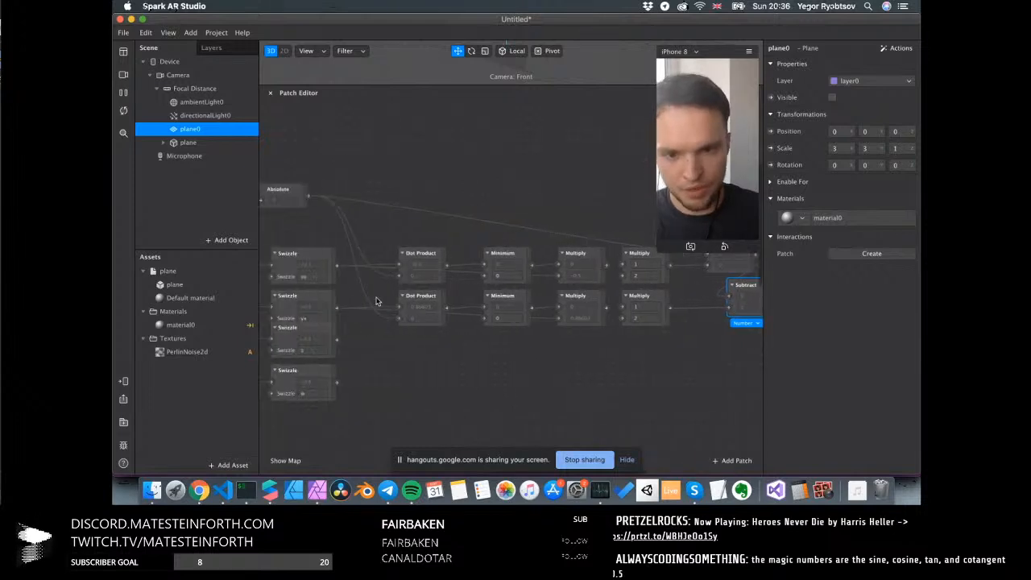
{"action": "scroll", "coordinate": [423, 306], "scroll_direction": "right", "scroll_amount": 5}
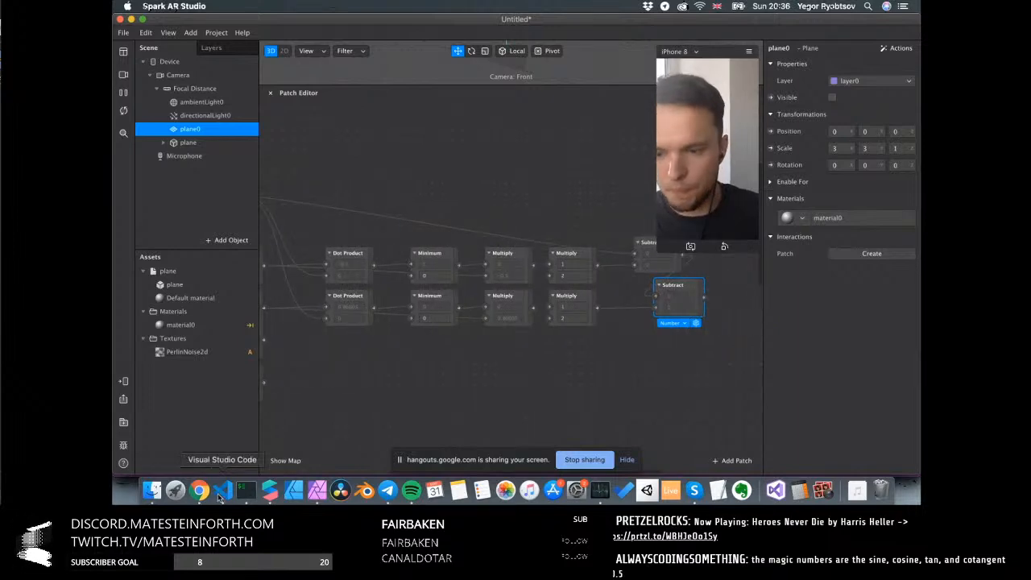
{"action": "left_click", "coordinate": [224, 490]}
{"action": "left_click_drag", "start_coordinate": [413, 155], "coordinate": [408, 155]}
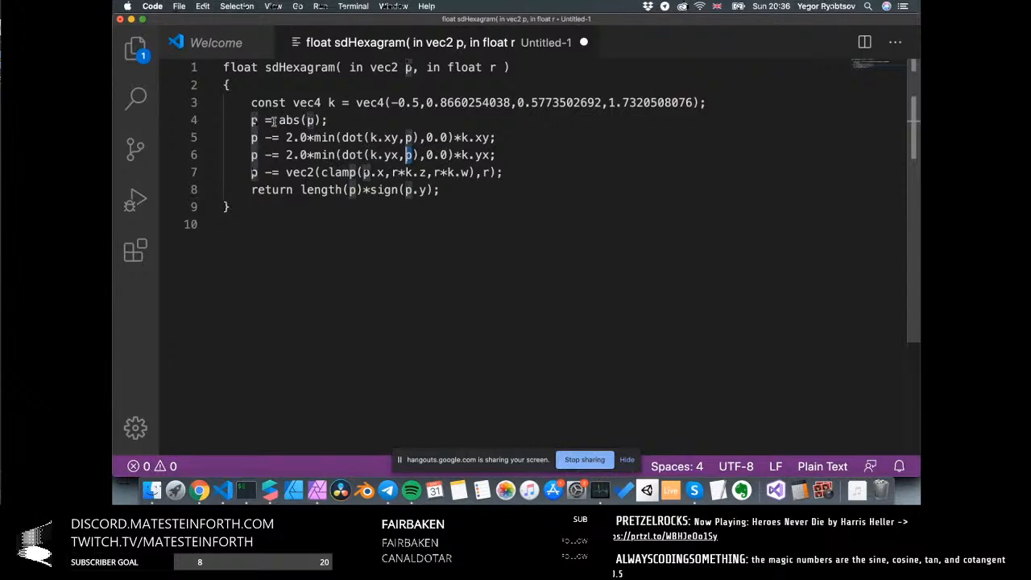
In Spark AR Studio, connect the first Subtract patch's output to the second input of the lower Dot Product
{"action": "left_click", "coordinate": [270, 490]}
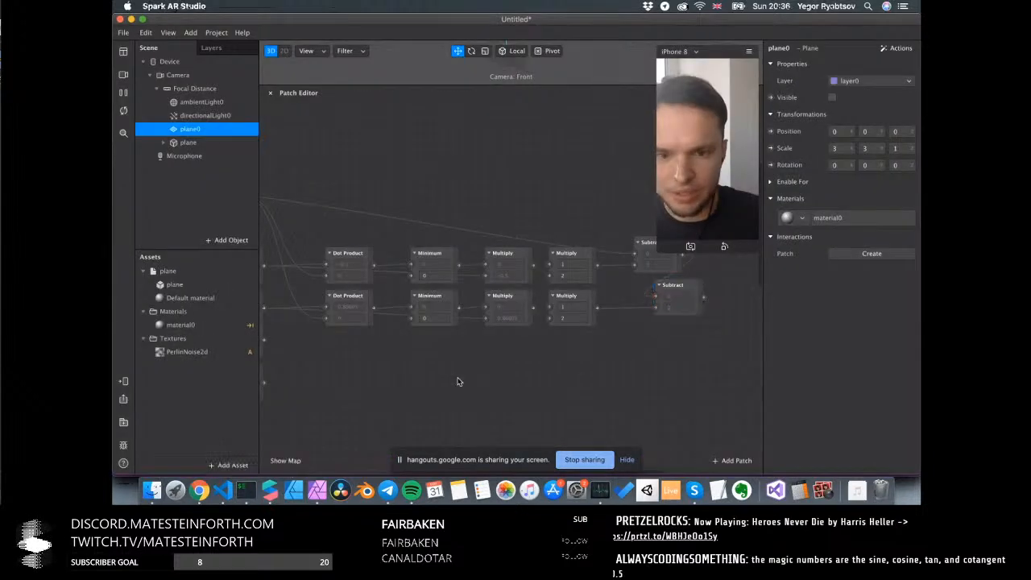
{"action": "scroll", "coordinate": [596, 298], "scroll_direction": "up", "scroll_amount": 3}
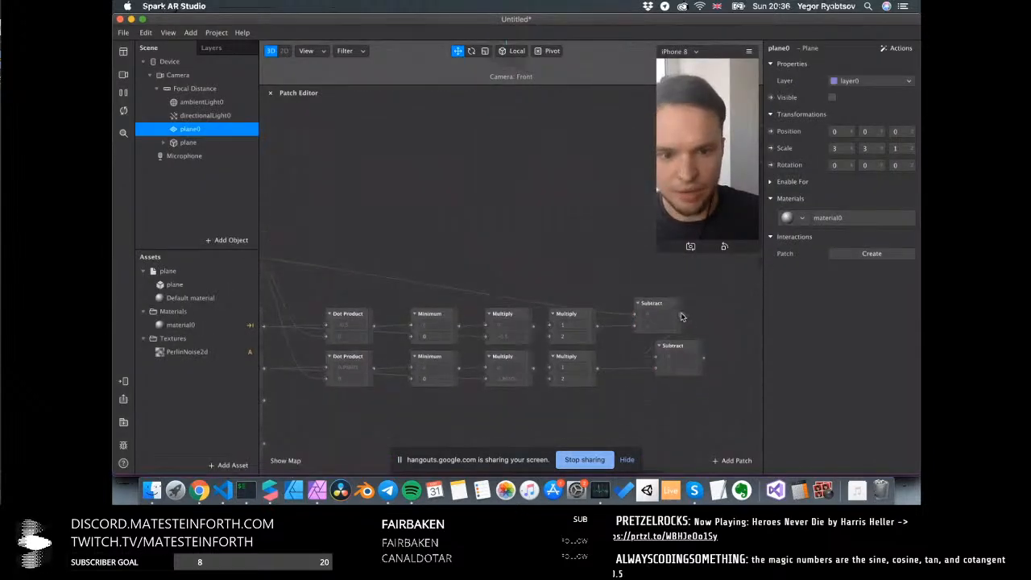
{"action": "left_click_drag", "start_coordinate": [682, 315], "coordinate": [325, 384]}
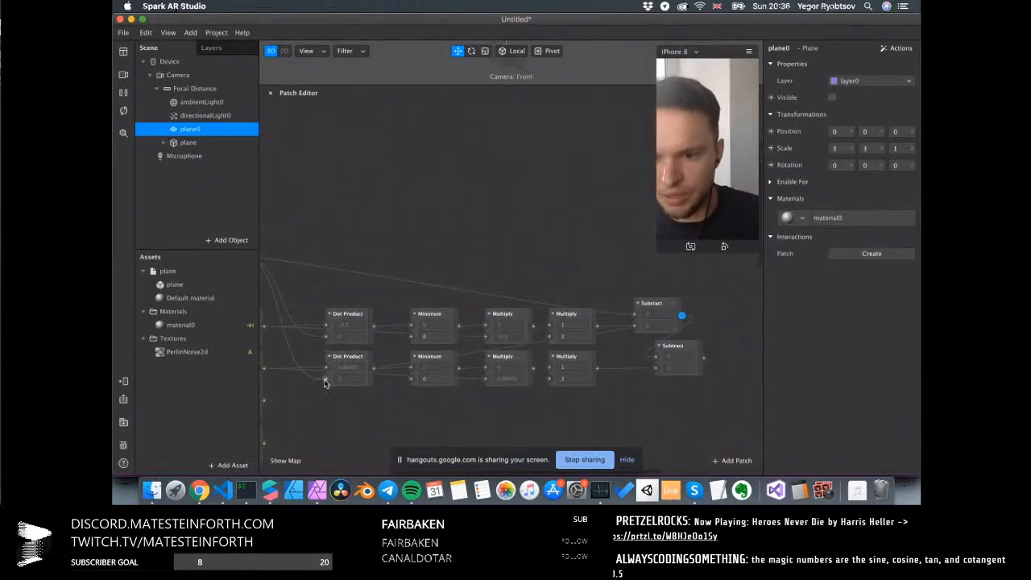
{"action": "scroll", "coordinate": [339, 338], "scroll_direction": "left", "scroll_amount": 5}
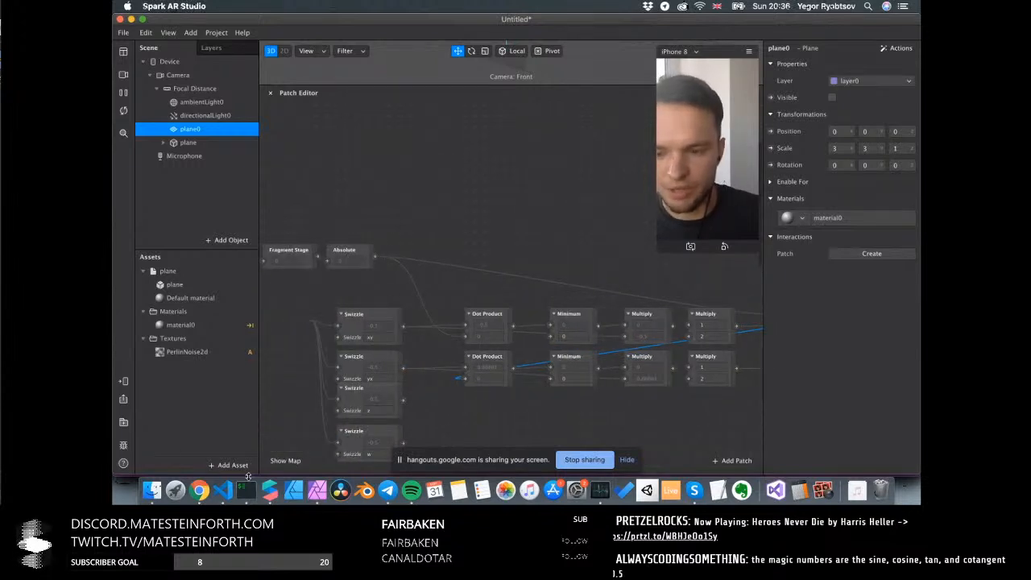
Review the already translated lines 3 to 6 and the clamp line that follows them in Visual Studio Code
{"action": "left_click", "coordinate": [223, 490]}
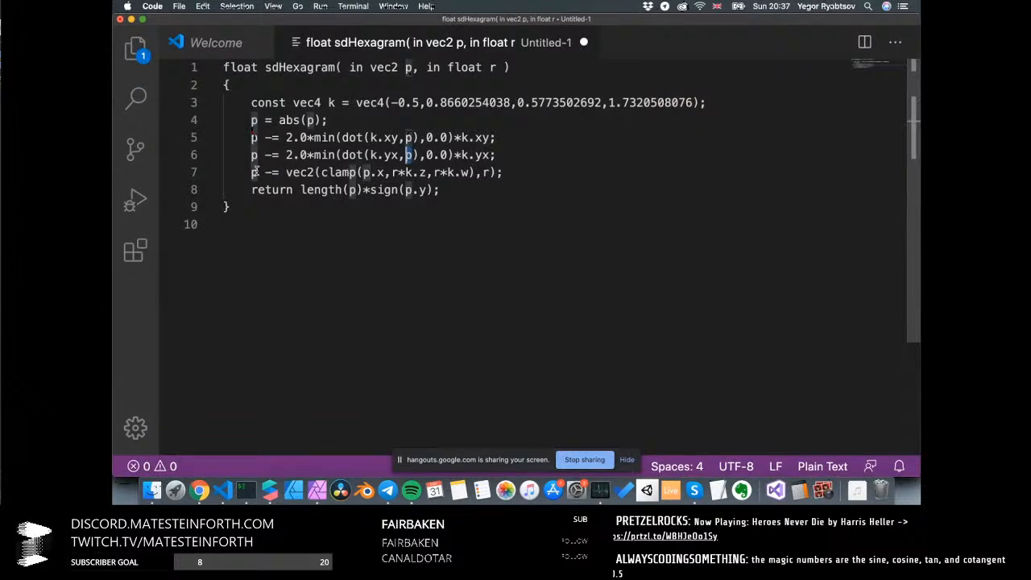
{"action": "left_click_drag", "start_coordinate": [498, 154], "coordinate": [207, 103]}
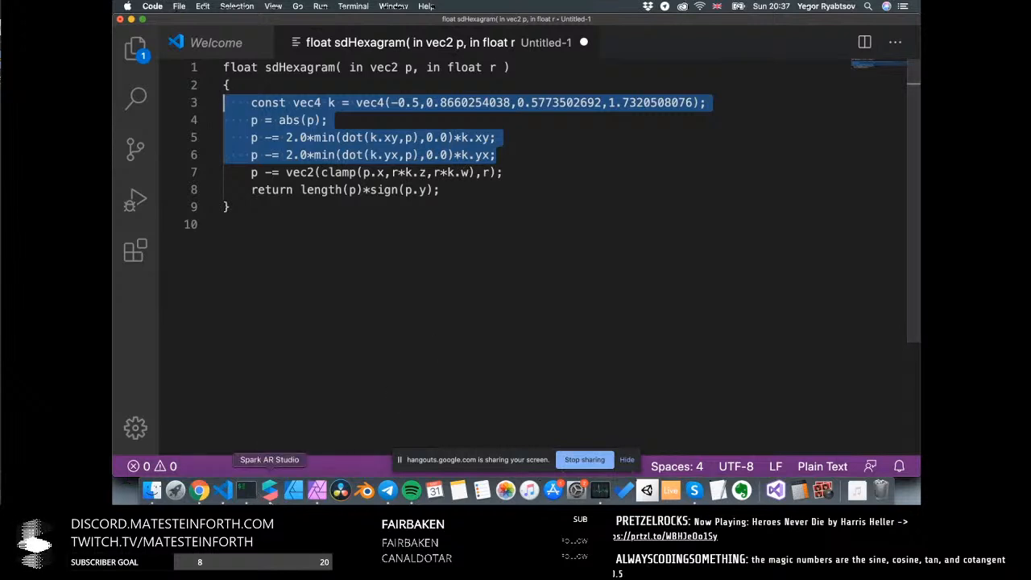
{"action": "left_click", "coordinate": [270, 490]}
{"action": "scroll", "coordinate": [468, 382], "scroll_direction": "down", "scroll_amount": 3}
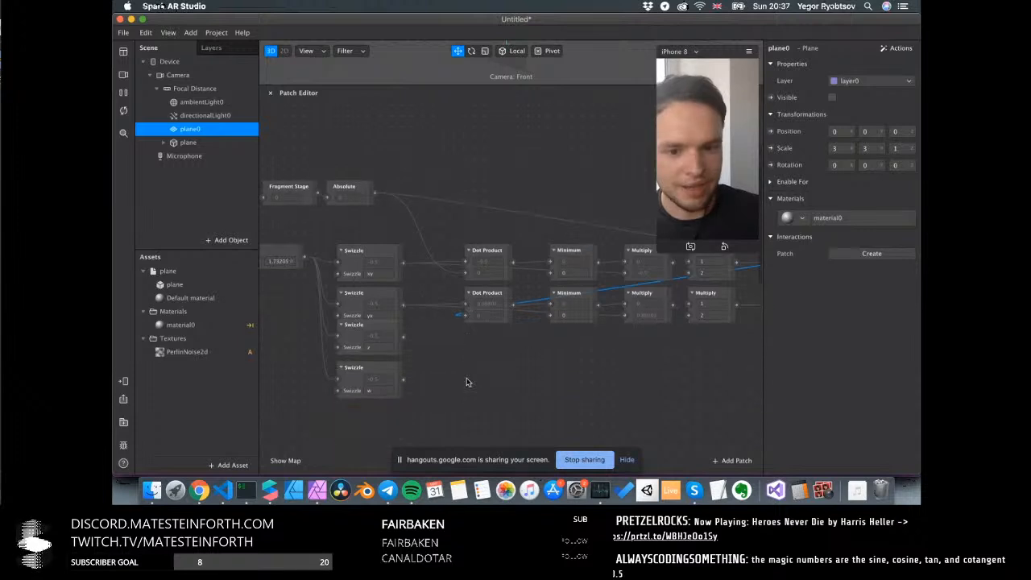
{"action": "scroll", "coordinate": [461, 383], "scroll_direction": "right", "scroll_amount": 3}
{"action": "double_click", "coordinate": [460, 383]}
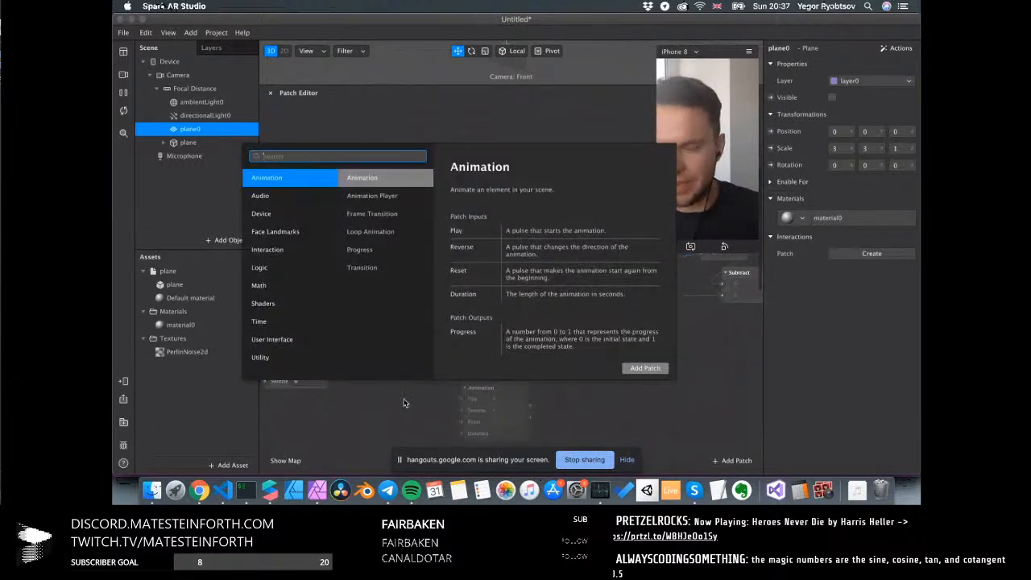
{"action": "left_click", "coordinate": [334, 449]}
{"action": "left_click", "coordinate": [222, 490]}
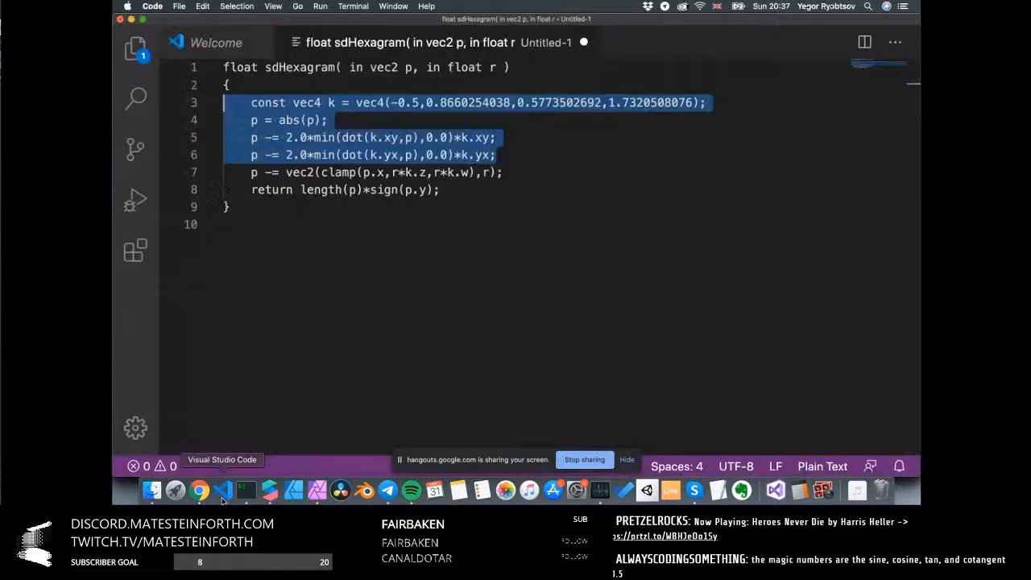
In Spark AR Studio, add a Clamp patch in the free space below the Dot Product and Minimum rows
{"action": "left_click", "coordinate": [266, 491]}
{"action": "double_click", "coordinate": [451, 384]}
{"action": "type", "text": "clamp"}
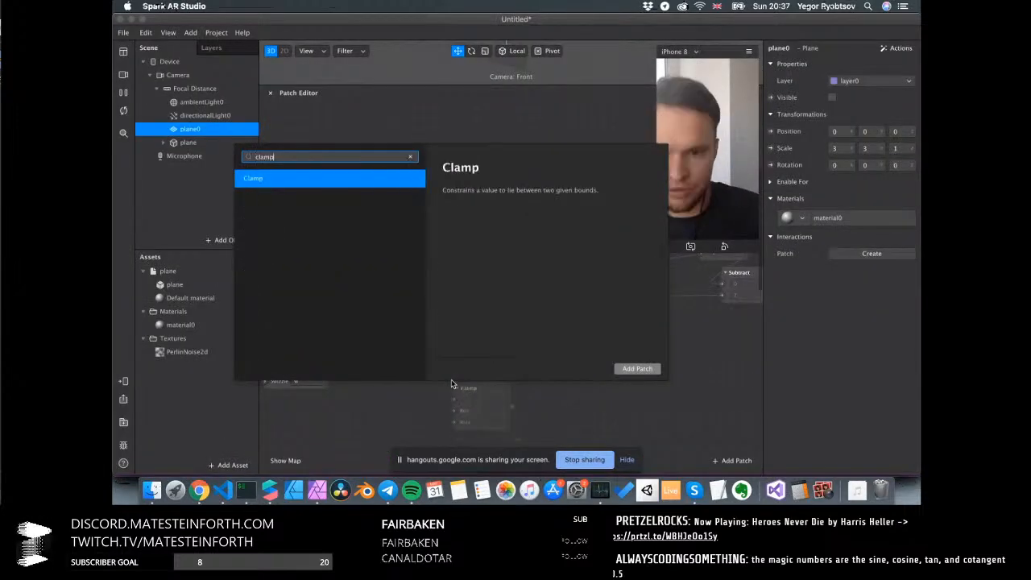
{"action": "key", "text": "Escape"}
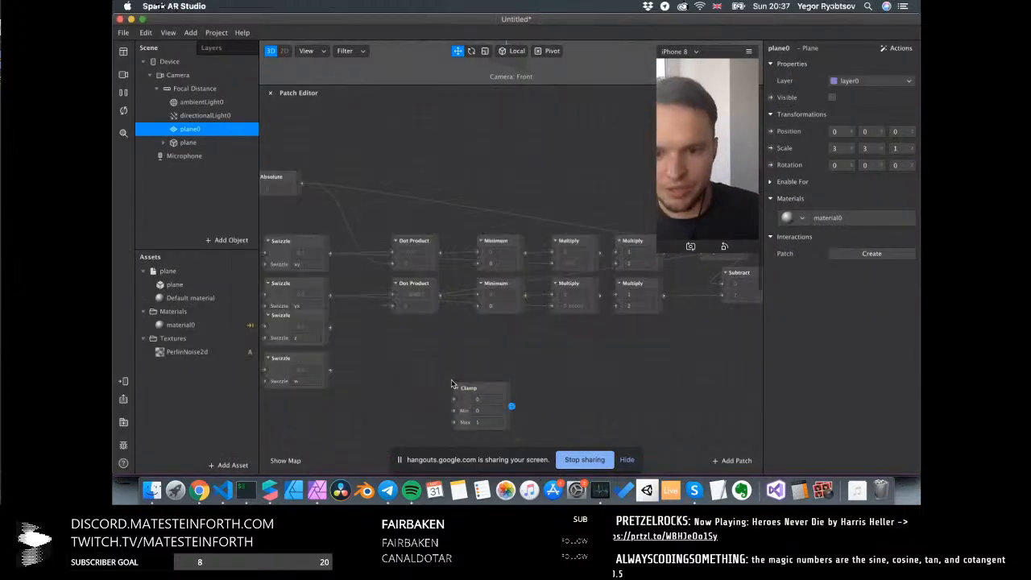
Add an x Swizzle patch fed by the second Subtract, wire it into the Clamp's value input and place it above the Clamp
{"action": "left_click", "coordinate": [222, 490]}
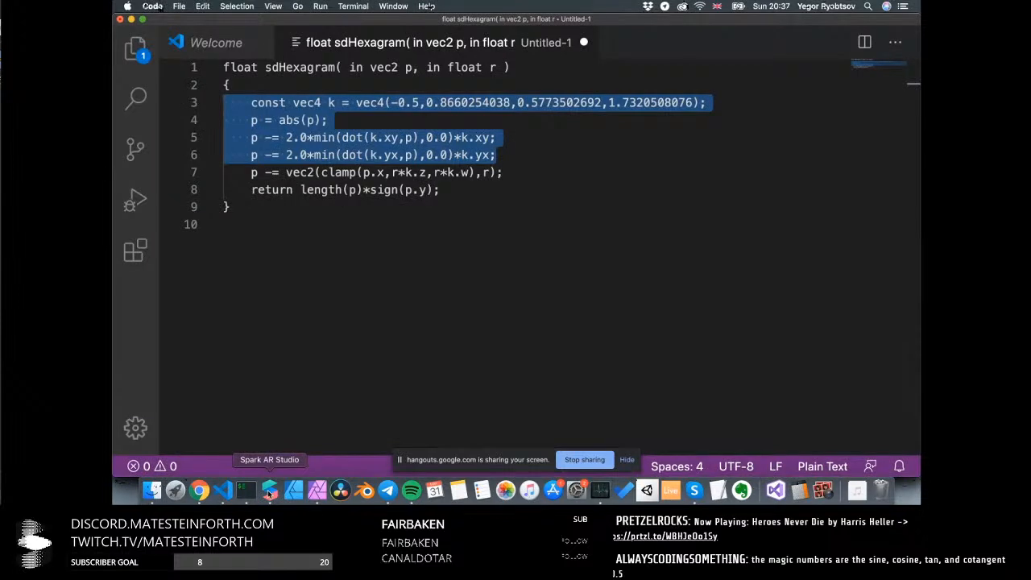
{"action": "left_click", "coordinate": [269, 493]}
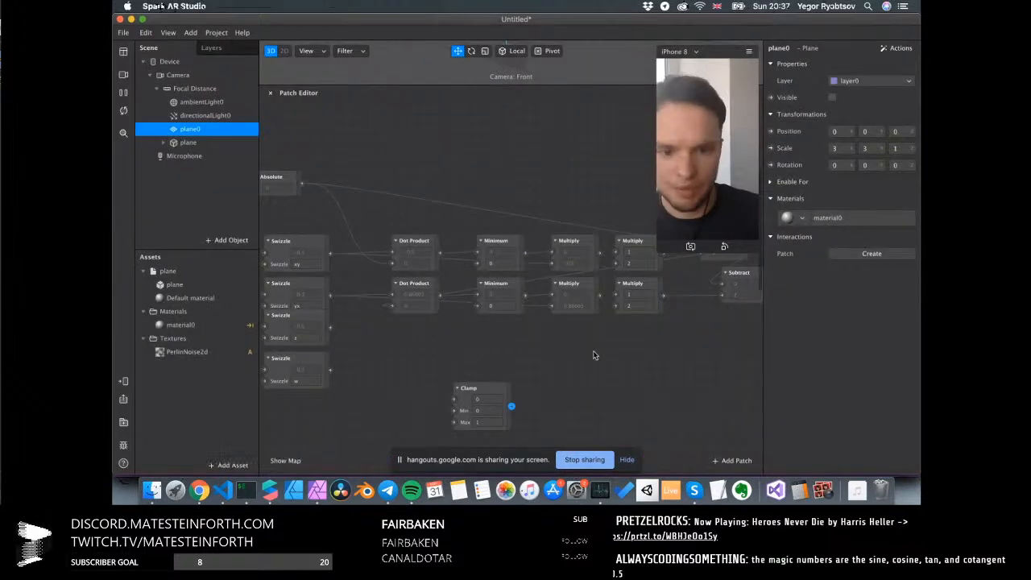
{"action": "double_click", "coordinate": [593, 354]}
{"action": "type", "text": "swiz"}
{"action": "key", "text": "Return"}
{"action": "scroll", "coordinate": [596, 355], "scroll_direction": "right", "scroll_amount": 3}
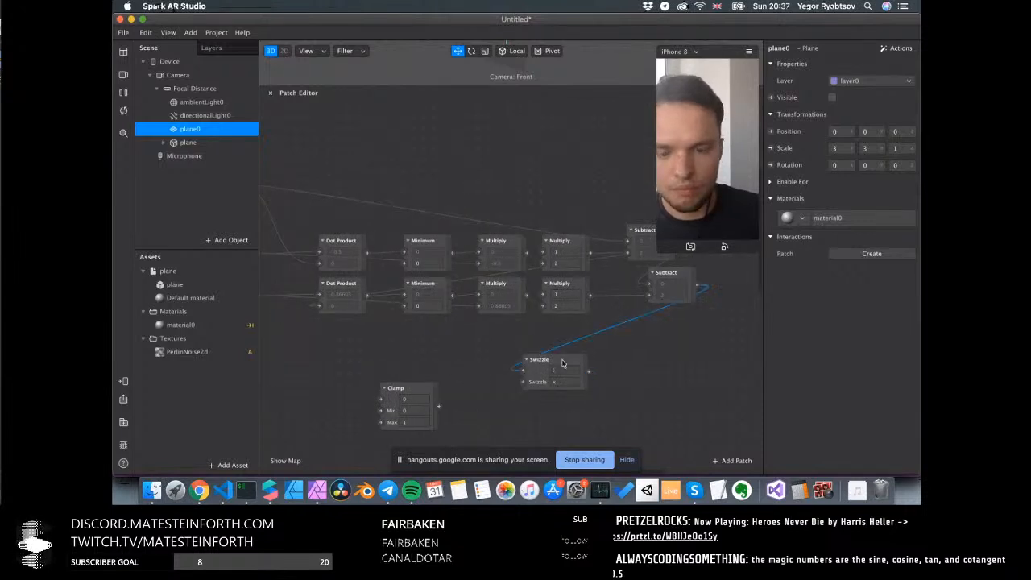
{"action": "left_click_drag", "start_coordinate": [554, 360], "coordinate": [374, 397]}
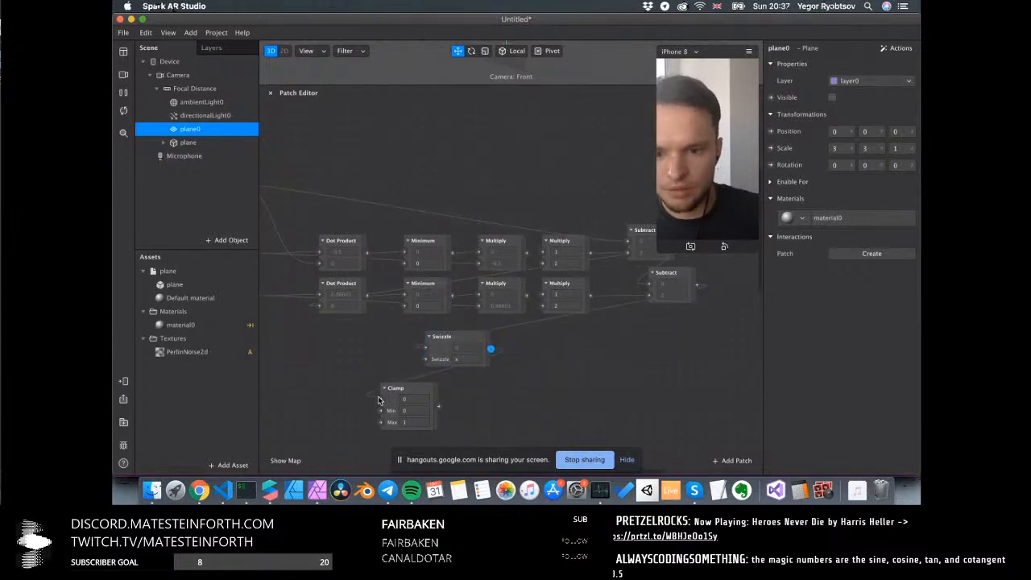
{"action": "left_click_drag", "start_coordinate": [456, 355], "coordinate": [348, 354]}
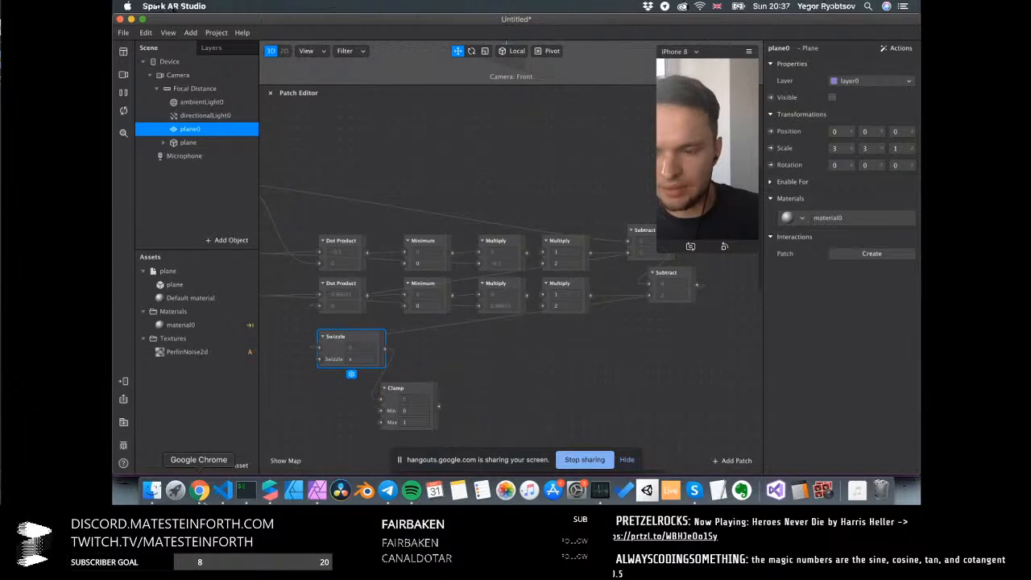
Check the r terms of the clamp line in Visual Studio Code and set the single-number Value patch to 0.5 in Spark AR Studio
{"action": "left_click", "coordinate": [222, 490]}
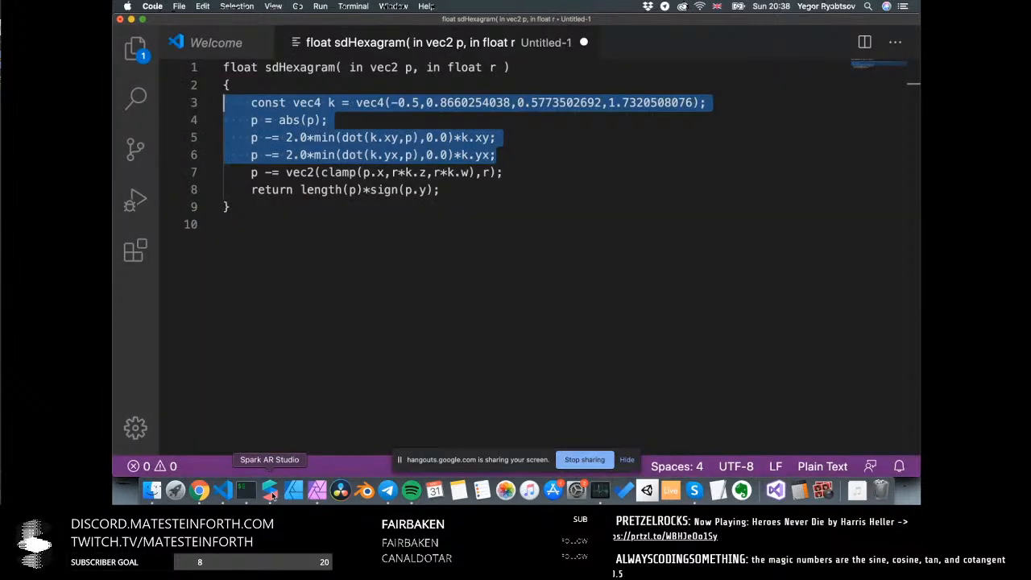
{"action": "left_click", "coordinate": [272, 496]}
{"action": "scroll", "coordinate": [400, 387], "scroll_direction": "left", "scroll_amount": 6}
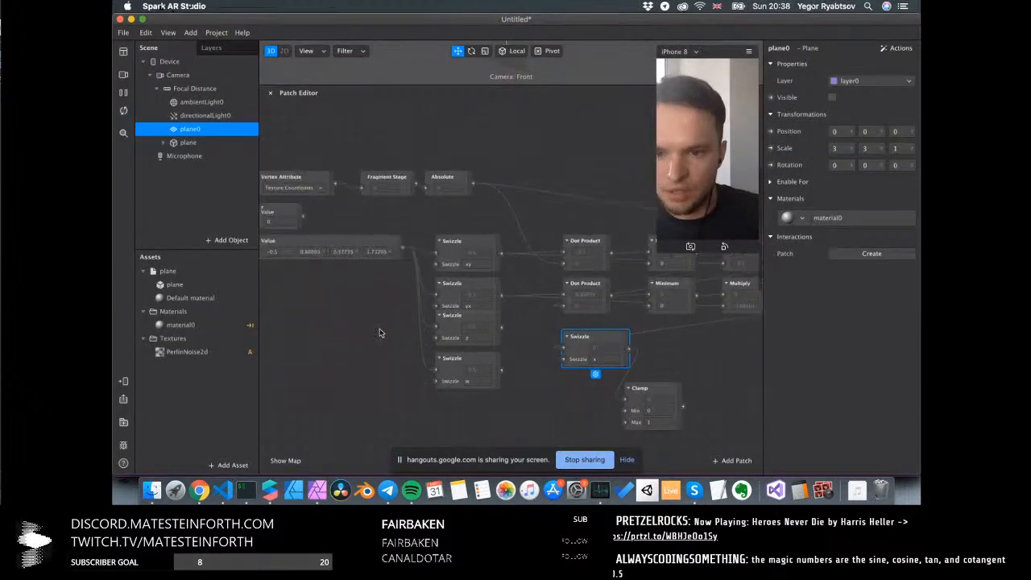
{"action": "left_click", "coordinate": [304, 220]}
{"action": "type", "text": "0."}
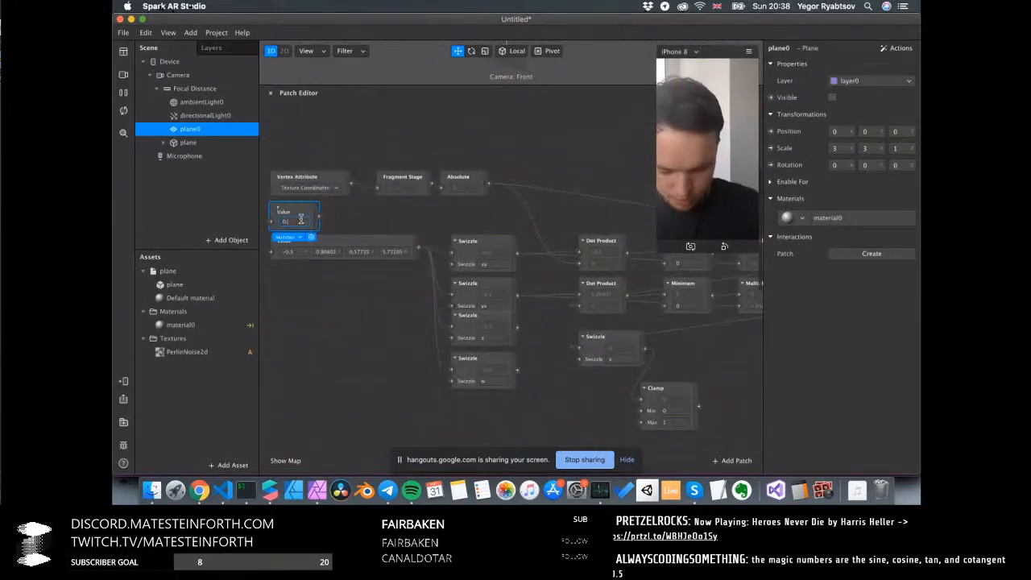
{"action": "type", "text": "5"}
{"action": "key", "text": "Return"}
Add a Multiply patch below the four-component Value patch and duplicate it
{"action": "double_click", "coordinate": [309, 330]}
{"action": "type", "text": "mul"}
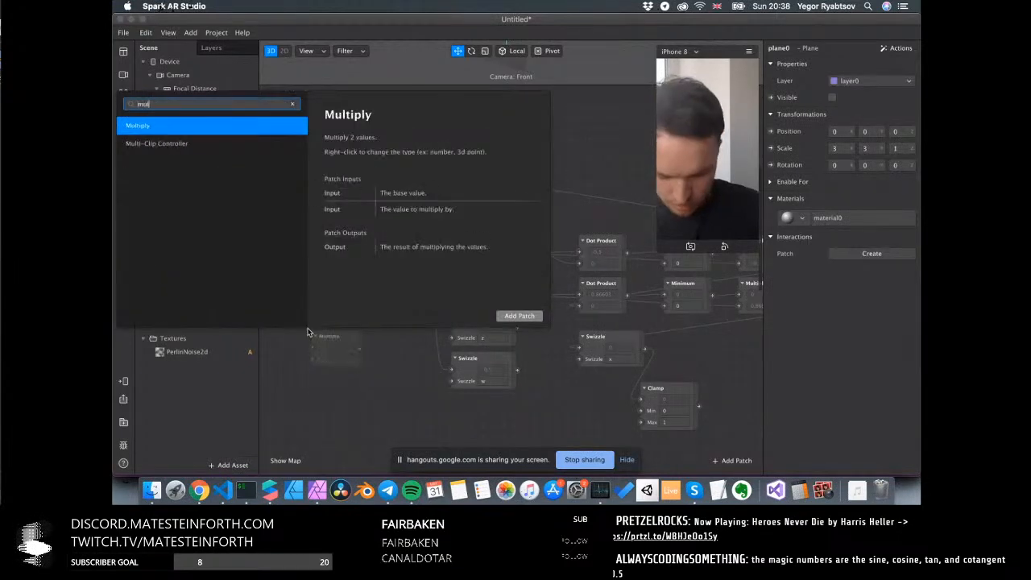
{"action": "key", "text": "Return"}
{"action": "left_click", "coordinate": [326, 336]}
{"action": "key", "text": "super+d"}
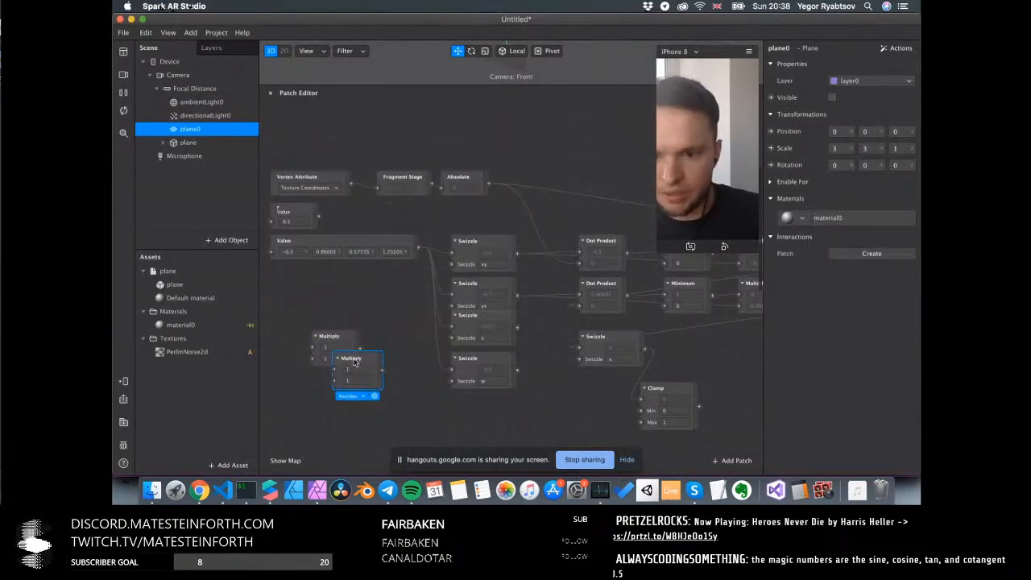
Place the second Multiply patch below the first and wire both to multiply the z and w Swizzle outputs by the 0.5 Value
{"action": "left_click_drag", "start_coordinate": [354, 363], "coordinate": [333, 384]}
{"action": "left_click_drag", "start_coordinate": [318, 216], "coordinate": [314, 358]}
{"action": "left_click_drag", "start_coordinate": [312, 418], "coordinate": [314, 400]}
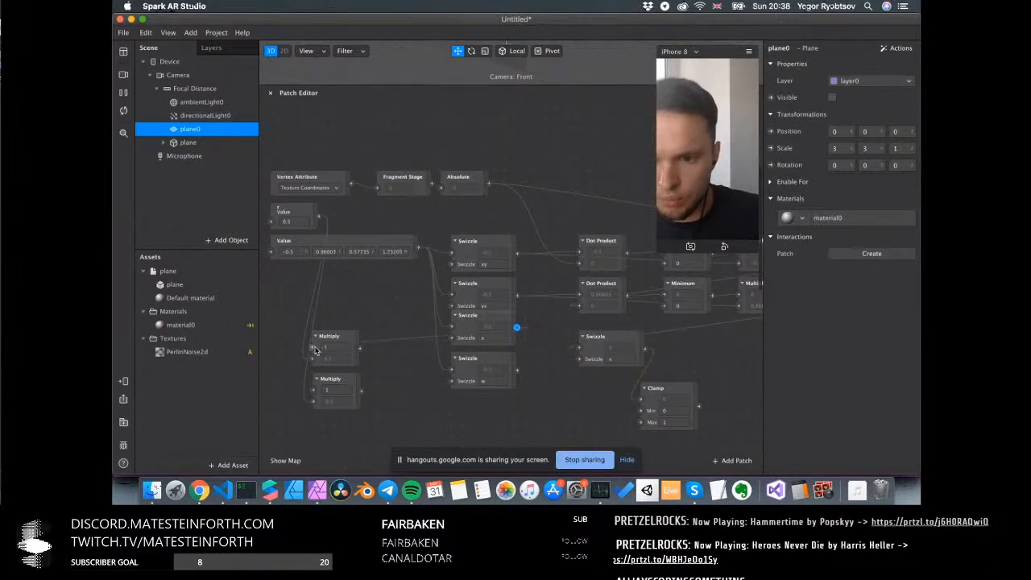
{"action": "left_click_drag", "start_coordinate": [314, 347], "coordinate": [517, 327]}
{"action": "left_click_drag", "start_coordinate": [517, 370], "coordinate": [314, 391]}
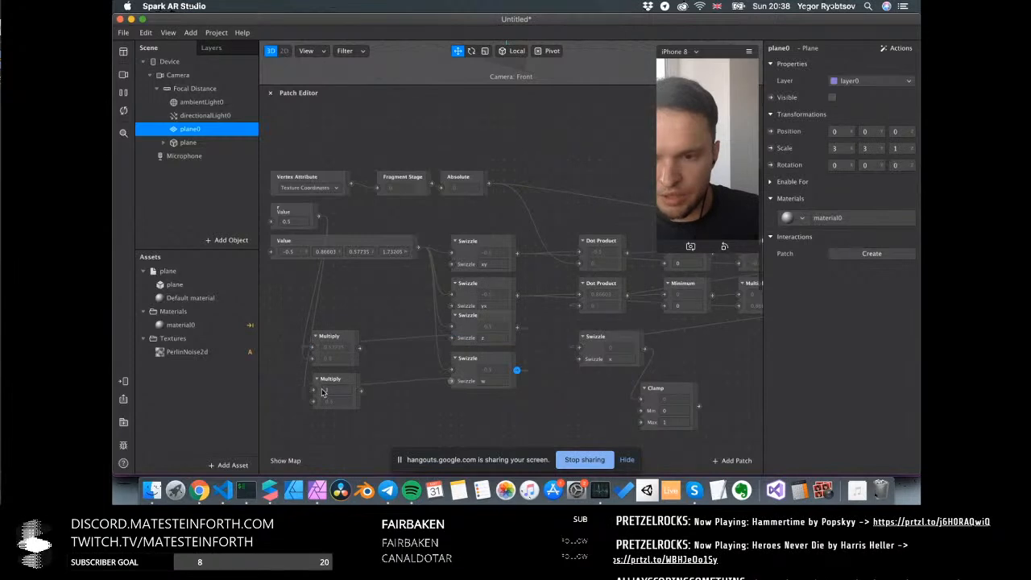
Check the hexagram code, then connect the z Multiply output to the Clamp's Min and the w Multiply output to its Max
{"action": "left_click", "coordinate": [224, 490]}
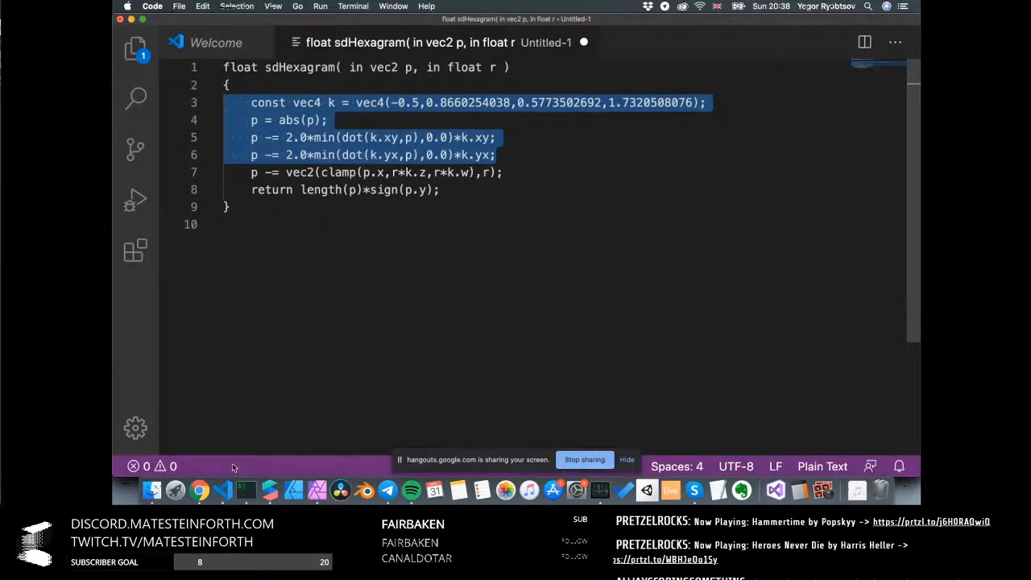
{"action": "left_click", "coordinate": [269, 490]}
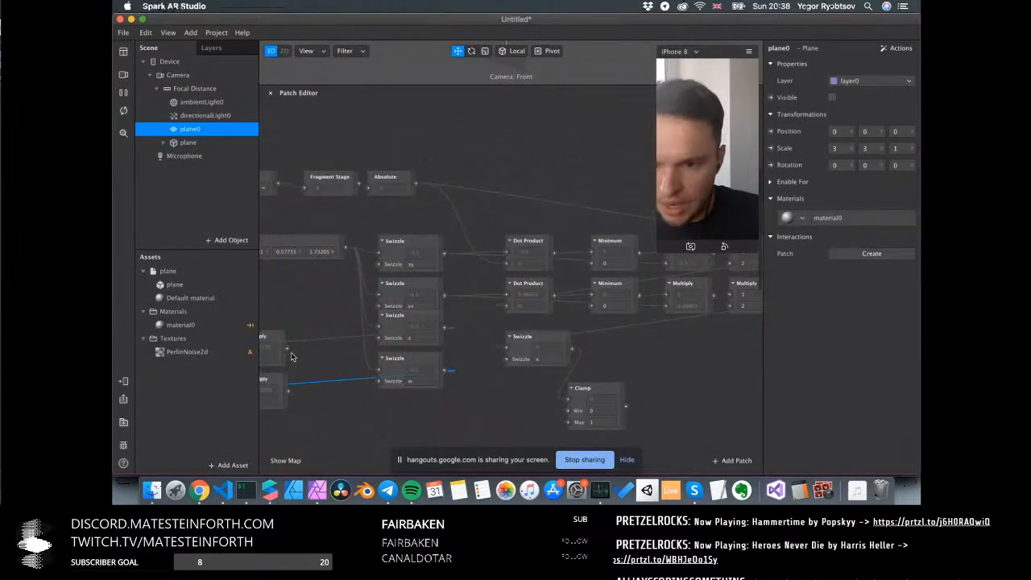
{"action": "left_click_drag", "start_coordinate": [286, 348], "coordinate": [571, 412]}
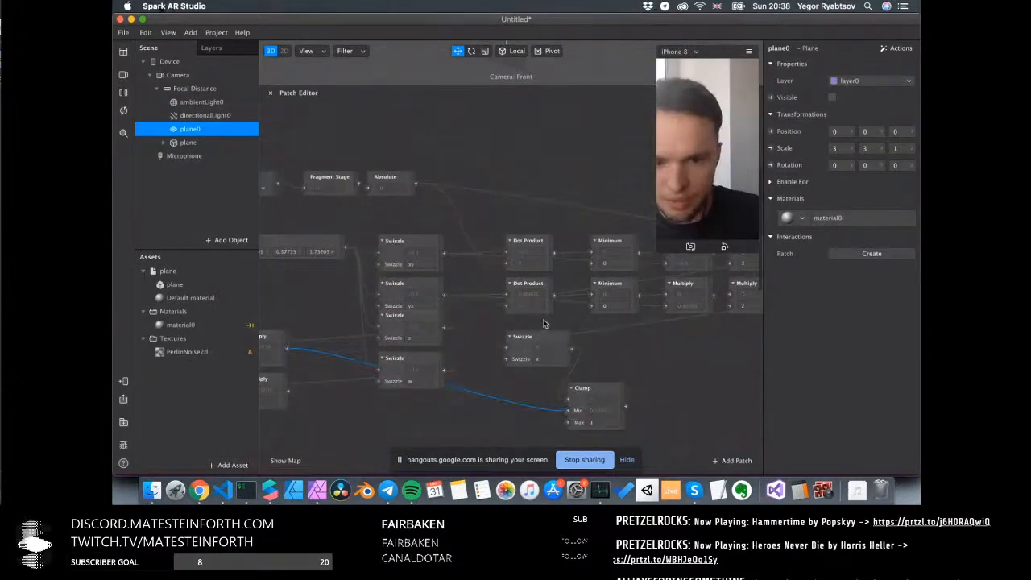
{"action": "left_click_drag", "start_coordinate": [288, 391], "coordinate": [568, 421]}
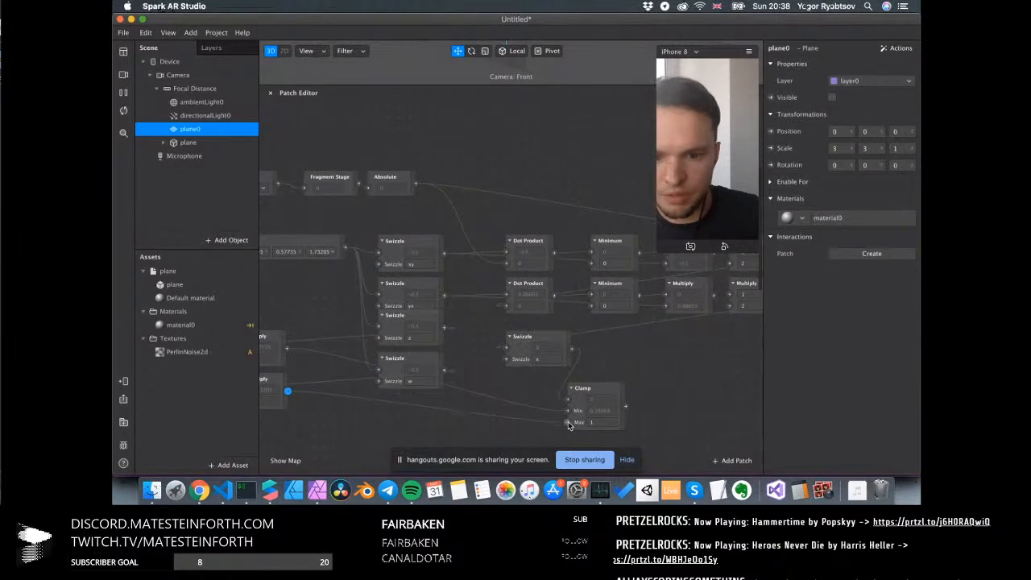
Check the vec2 line of the hexagram code and add a Pack patch set to Vector 2 beside the Clamp
{"action": "left_click", "coordinate": [223, 490]}
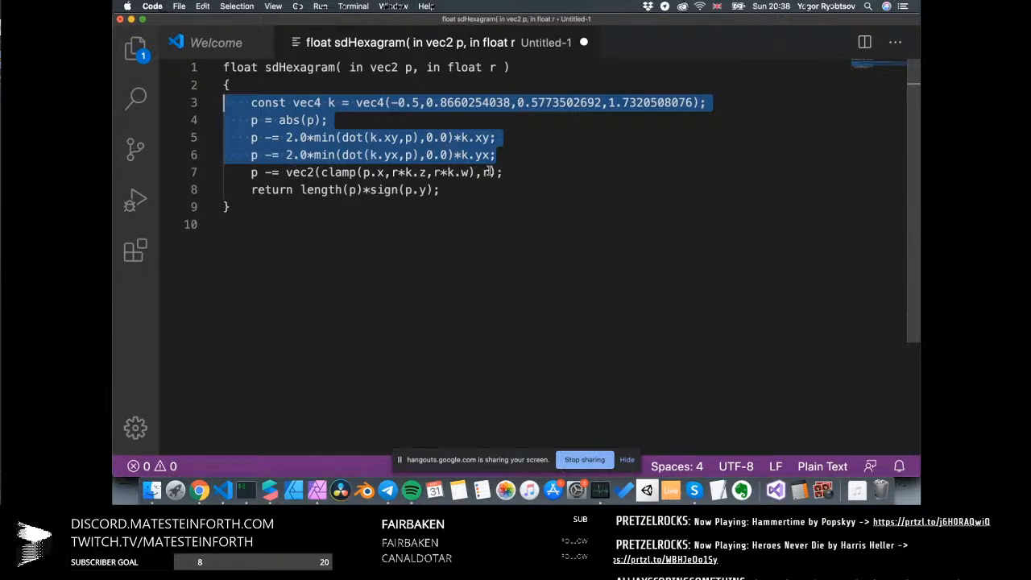
{"action": "left_click", "coordinate": [270, 491]}
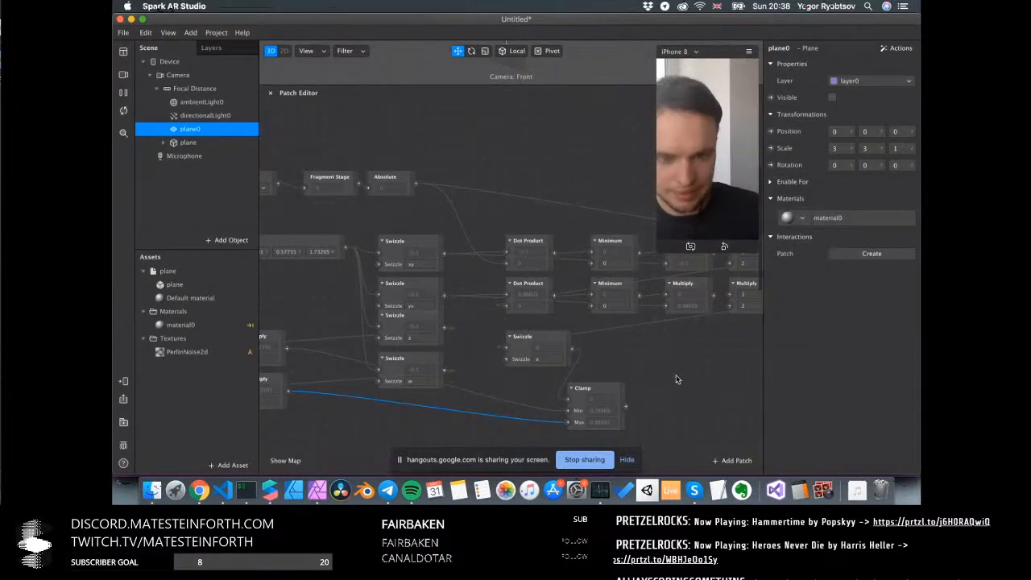
{"action": "double_click", "coordinate": [677, 379]}
{"action": "type", "text": "pack"}
{"action": "key", "text": "Return"}
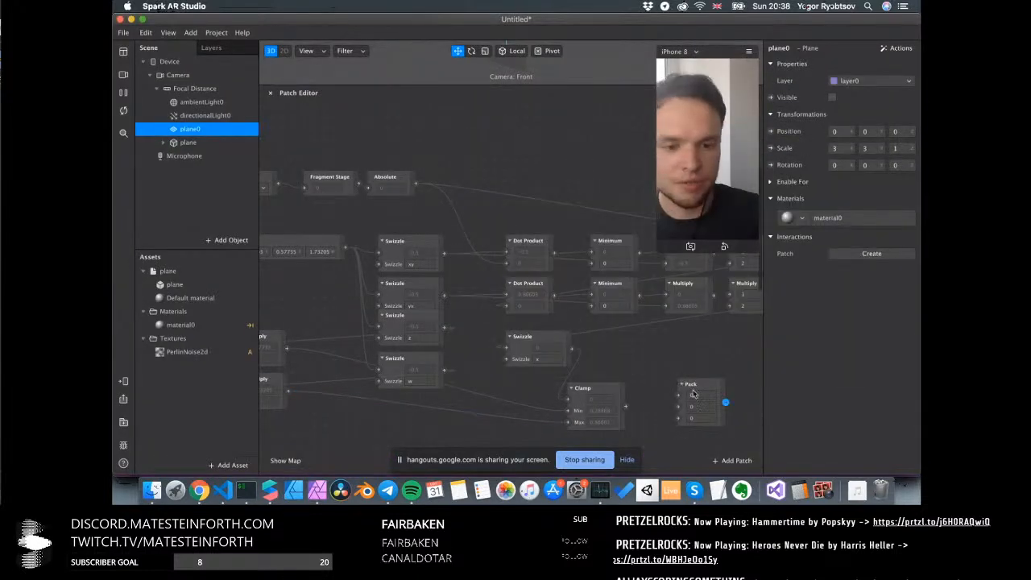
{"action": "scroll", "coordinate": [691, 389], "scroll_direction": "right", "scroll_amount": 3}
{"action": "left_click", "coordinate": [621, 435]}
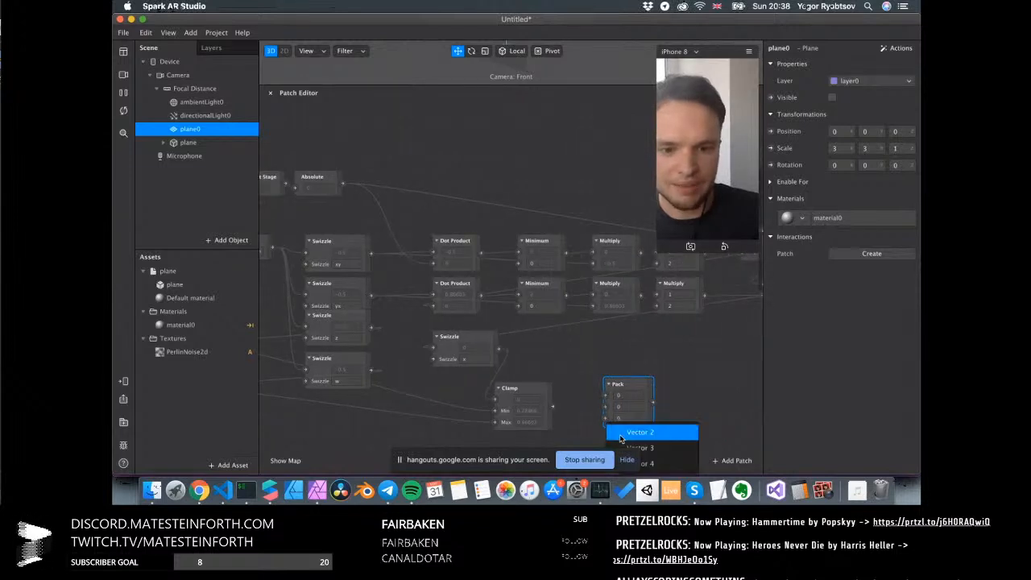
{"action": "left_click", "coordinate": [623, 435]}
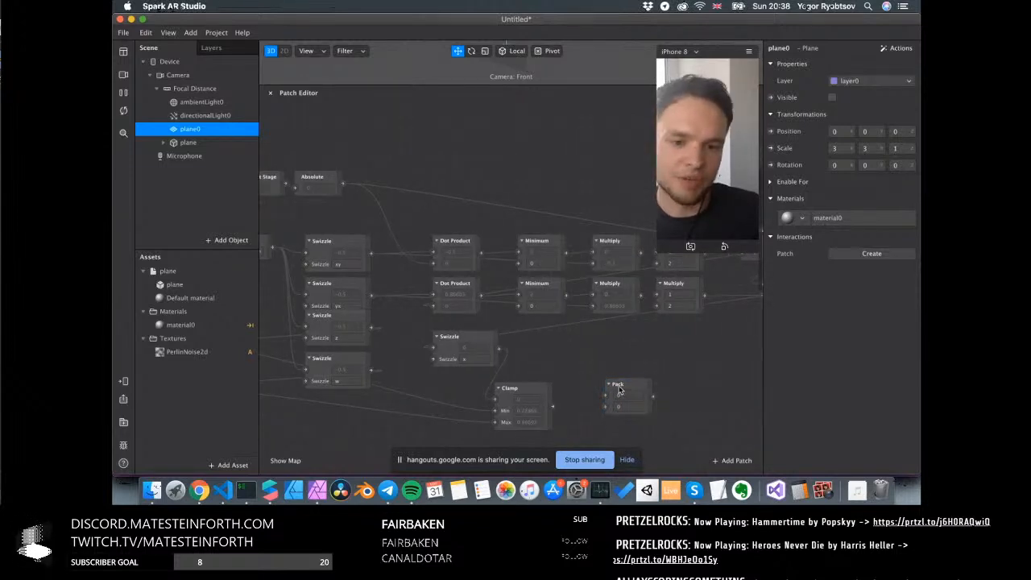
{"action": "left_click_drag", "start_coordinate": [619, 389], "coordinate": [618, 374]}
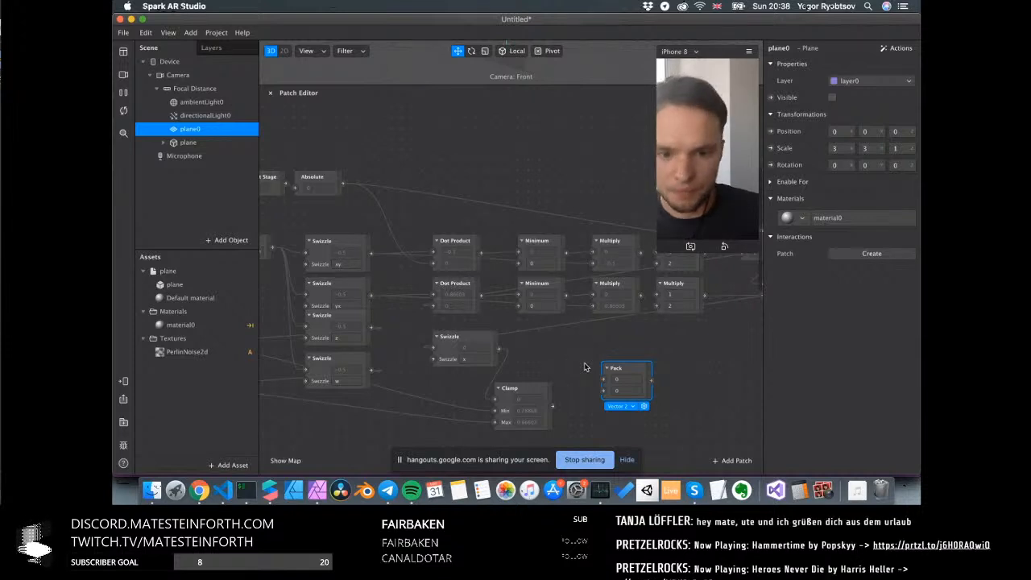
Connect the Clamp output to the Pack's first input and the 0.5 Value to its second input
{"action": "scroll", "coordinate": [586, 367], "scroll_direction": "left", "scroll_amount": 3}
{"action": "left_click_drag", "start_coordinate": [629, 406], "coordinate": [676, 380]}
{"action": "scroll", "coordinate": [654, 381], "scroll_direction": "left", "scroll_amount": 3}
{"action": "scroll", "coordinate": [654, 381], "scroll_direction": "left", "scroll_amount": 1}
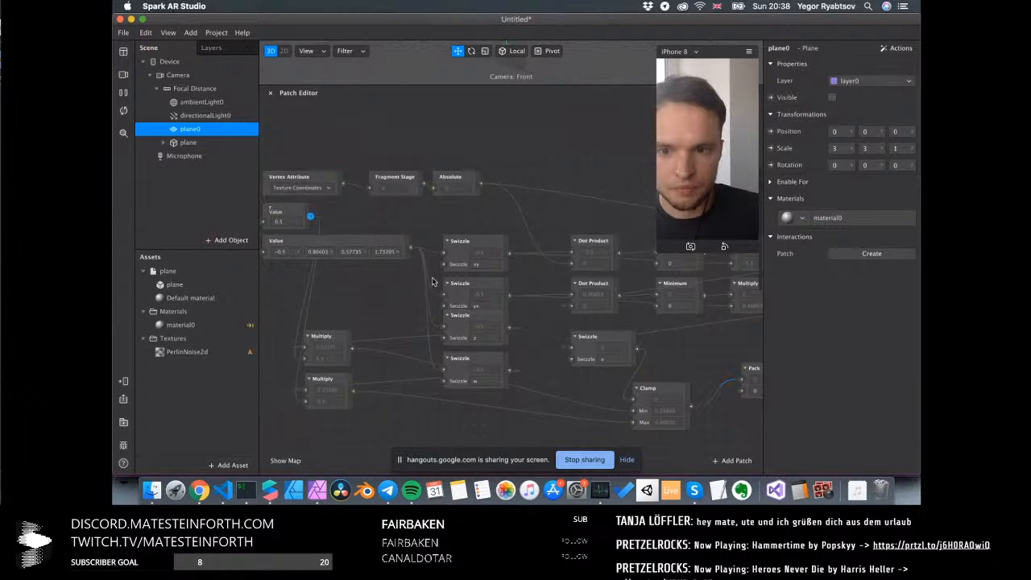
{"action": "scroll", "coordinate": [619, 409], "scroll_direction": "right", "scroll_amount": 4}
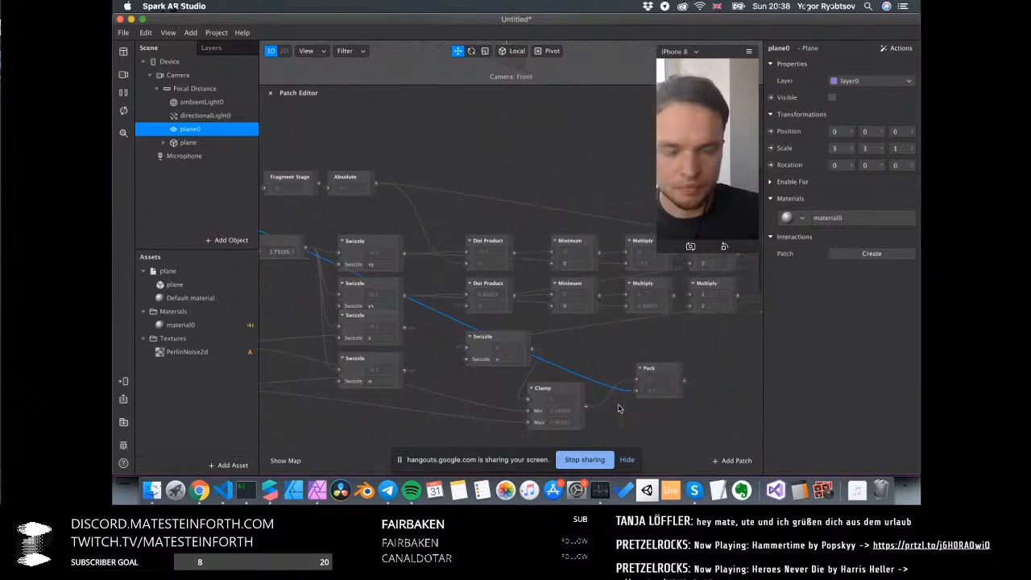
{"action": "scroll", "coordinate": [618, 409], "scroll_direction": "right", "scroll_amount": 2}
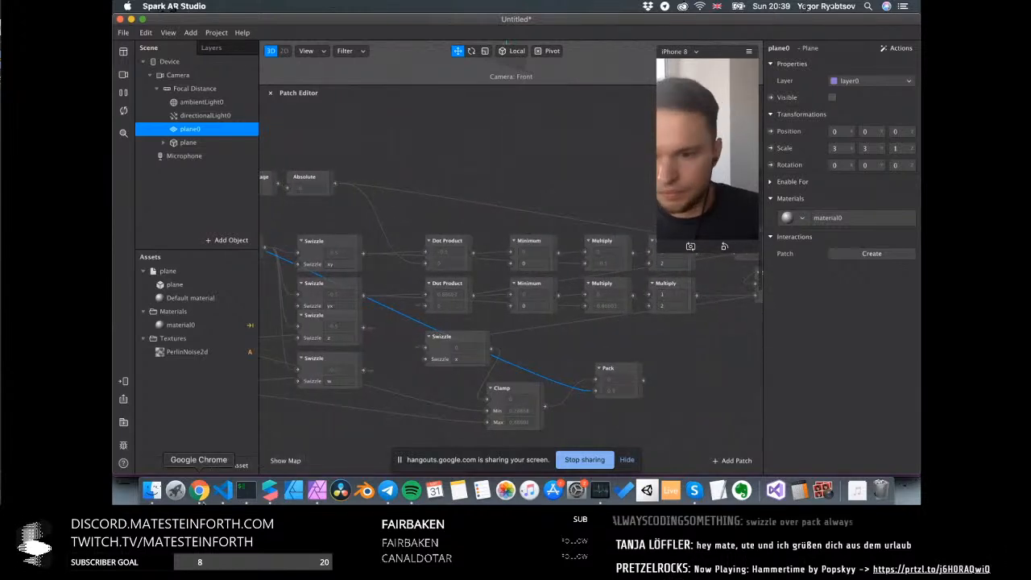
Consult the hexagram code again and add a Subtract patch after the Pack patch
{"action": "left_click", "coordinate": [201, 493]}
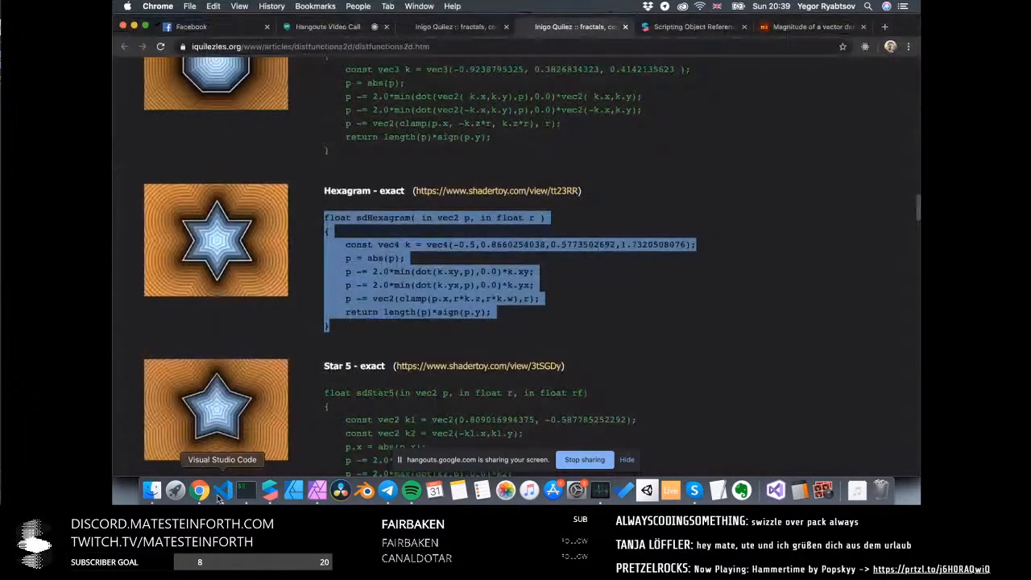
{"action": "left_click", "coordinate": [223, 490]}
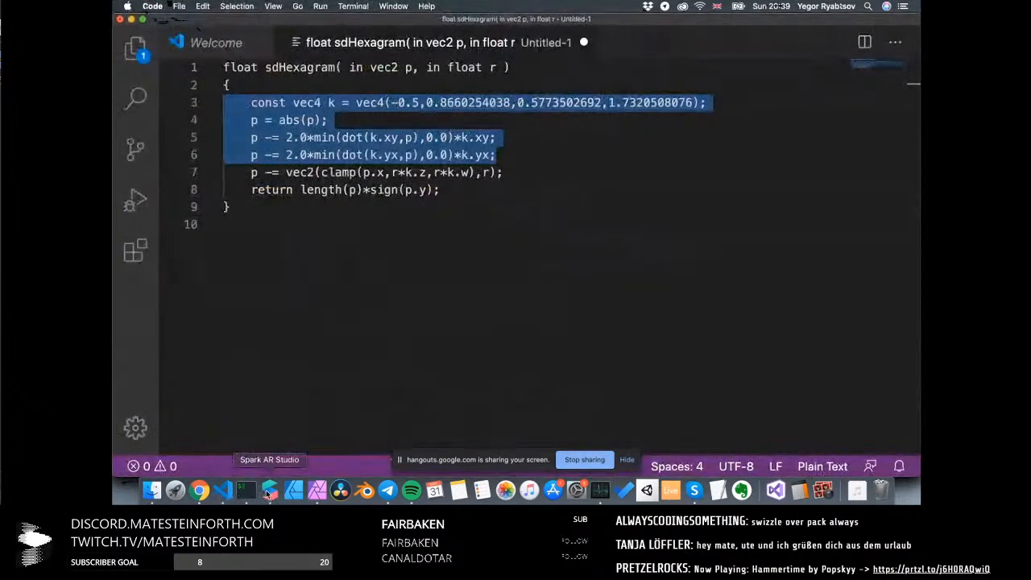
{"action": "left_click", "coordinate": [270, 491]}
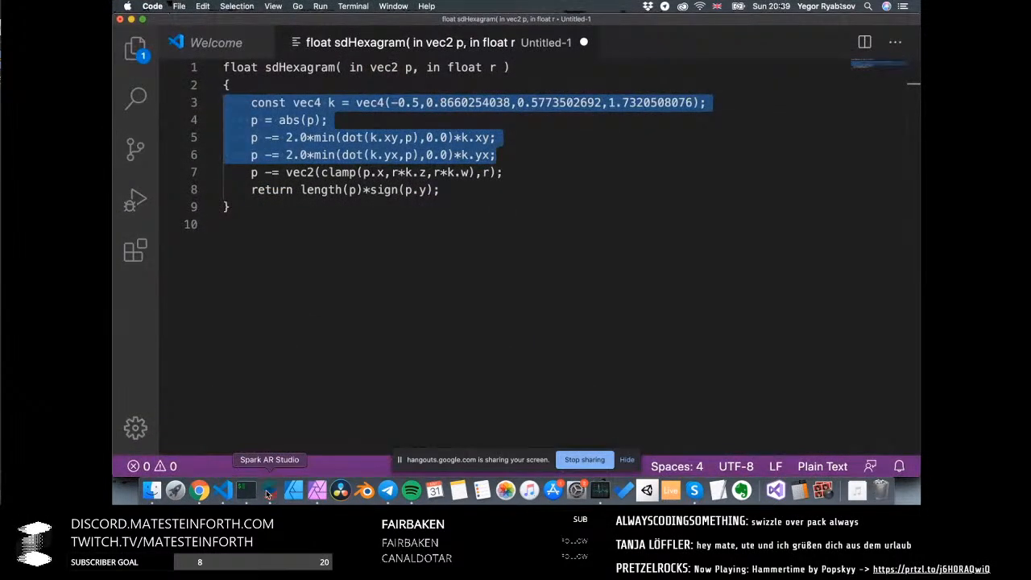
{"action": "double_click", "coordinate": [690, 356]}
{"action": "type", "text": "subtract"}
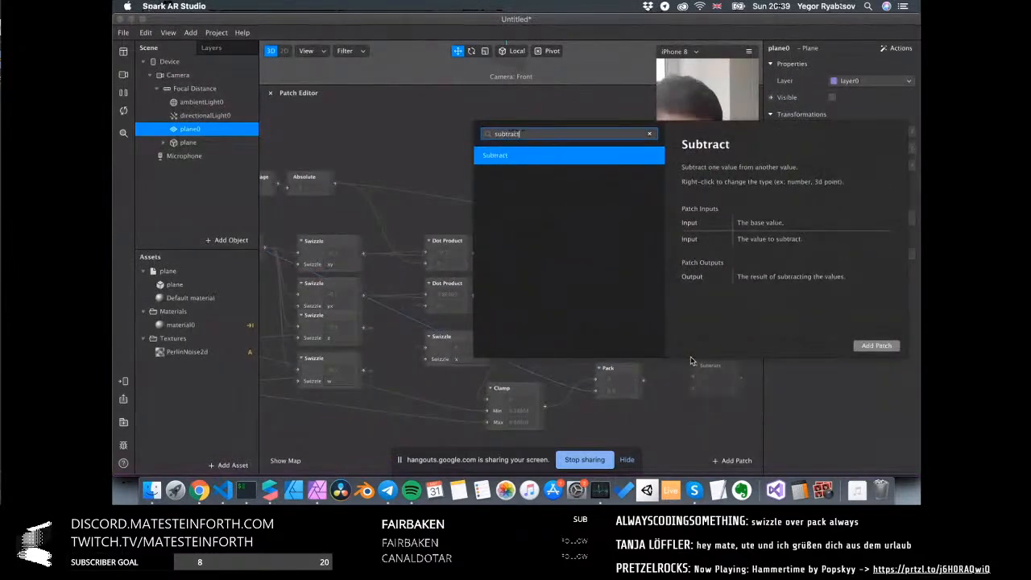
{"action": "key", "text": "Return"}
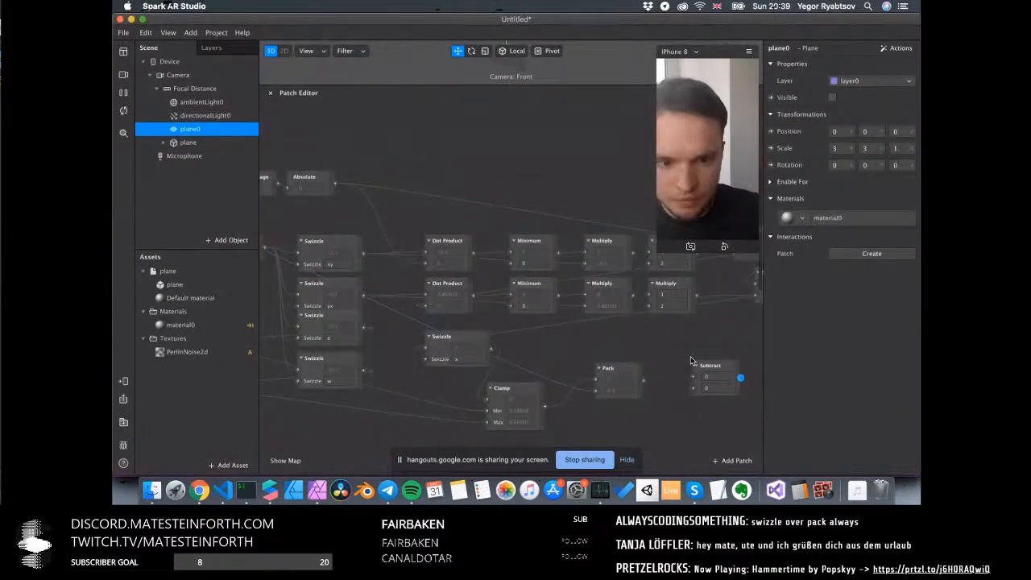
Feed the new Subtract patch with the preceding Subtract's output as base value and the Pack output as the value to subtract
{"action": "scroll", "coordinate": [691, 361], "scroll_direction": "right", "scroll_amount": 5}
{"action": "left_click_drag", "start_coordinate": [657, 285], "coordinate": [544, 392]}
{"action": "left_click", "coordinate": [493, 383]}
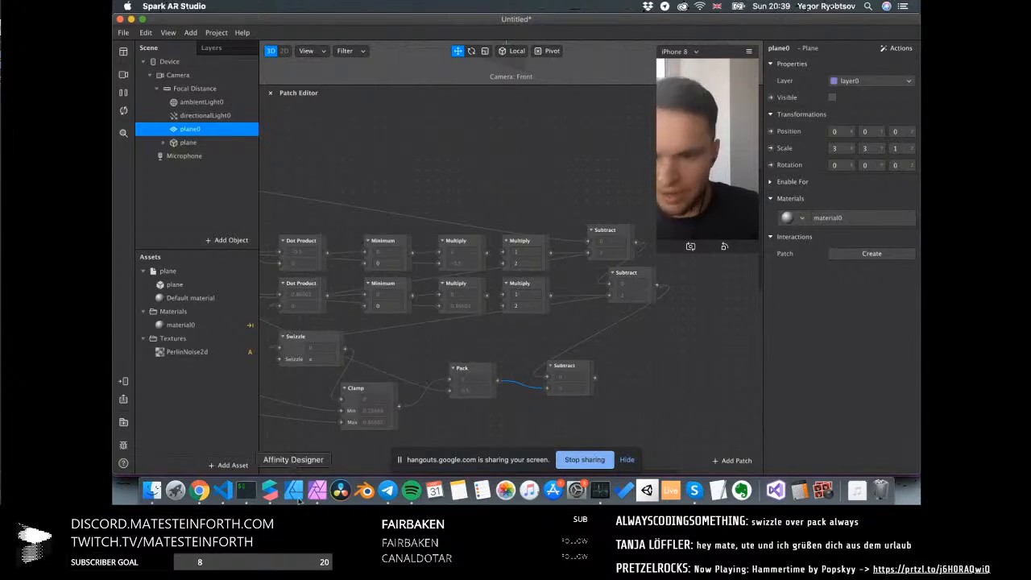
{"action": "scroll", "coordinate": [646, 295], "scroll_direction": "left", "scroll_amount": 3}
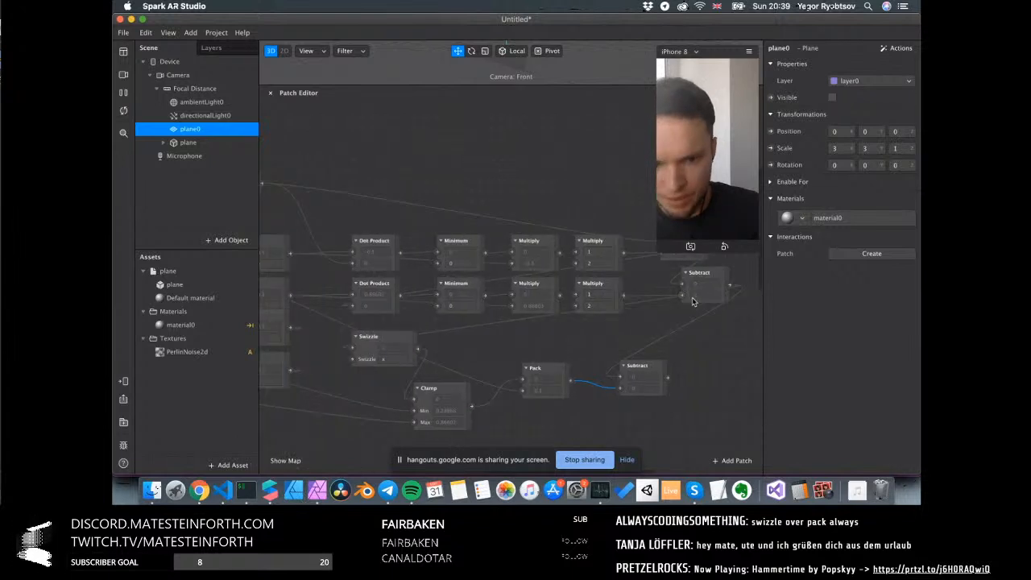
Check the code's return line, add a Length patch and connect it to the last Subtract's output
{"action": "left_click", "coordinate": [223, 489]}
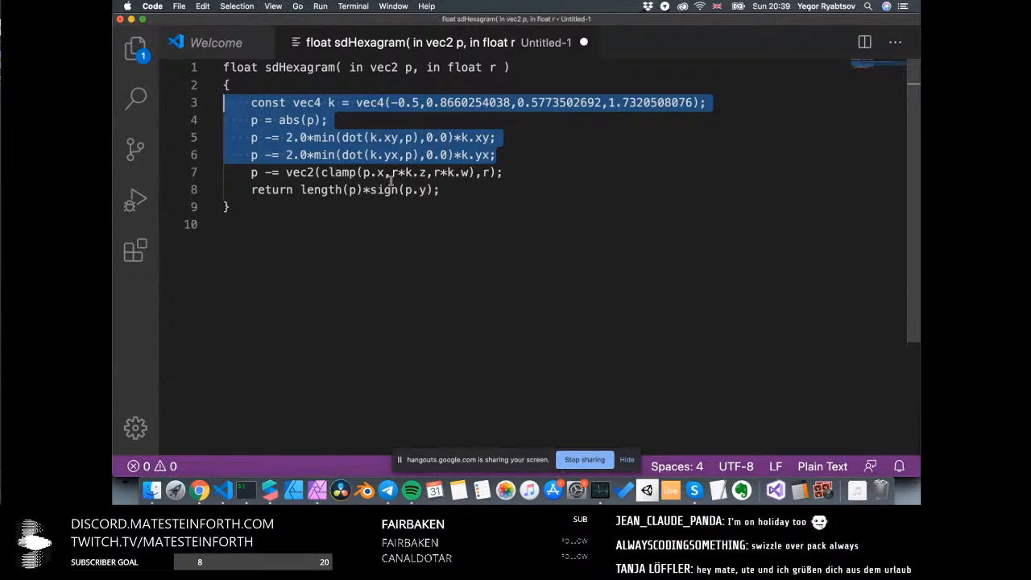
{"action": "left_click", "coordinate": [270, 489]}
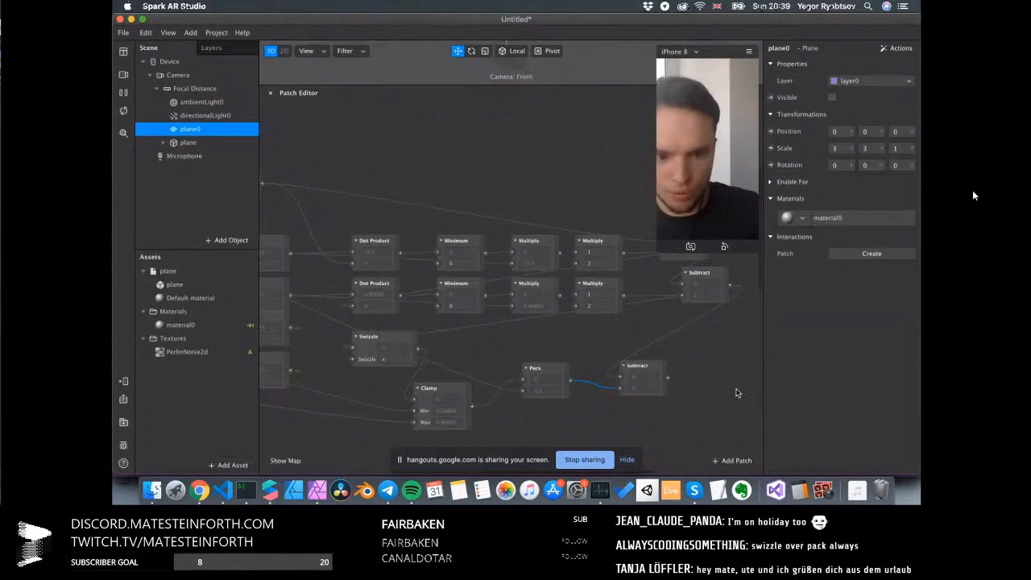
{"action": "right_click", "coordinate": [736, 393]}
{"action": "type", "text": "length"}
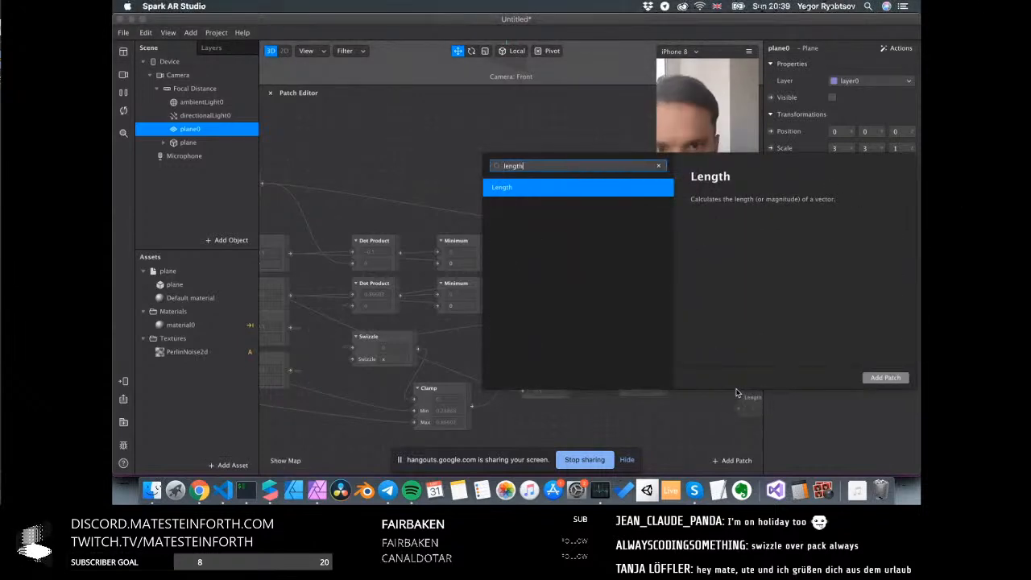
{"action": "key", "text": "Return"}
{"action": "scroll", "coordinate": [609, 383], "scroll_direction": "right", "scroll_amount": 3}
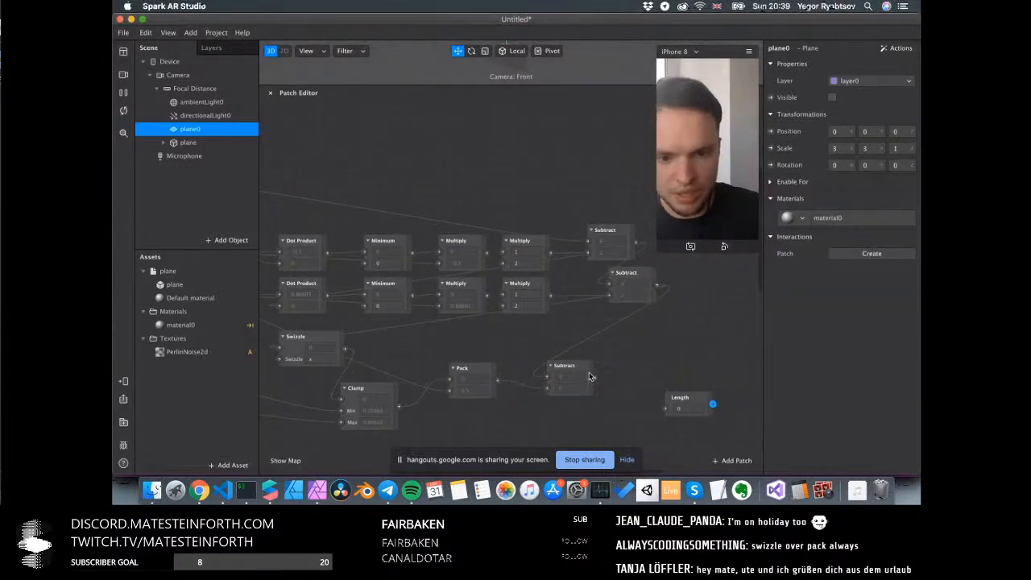
{"action": "left_click_drag", "start_coordinate": [674, 401], "coordinate": [659, 361]}
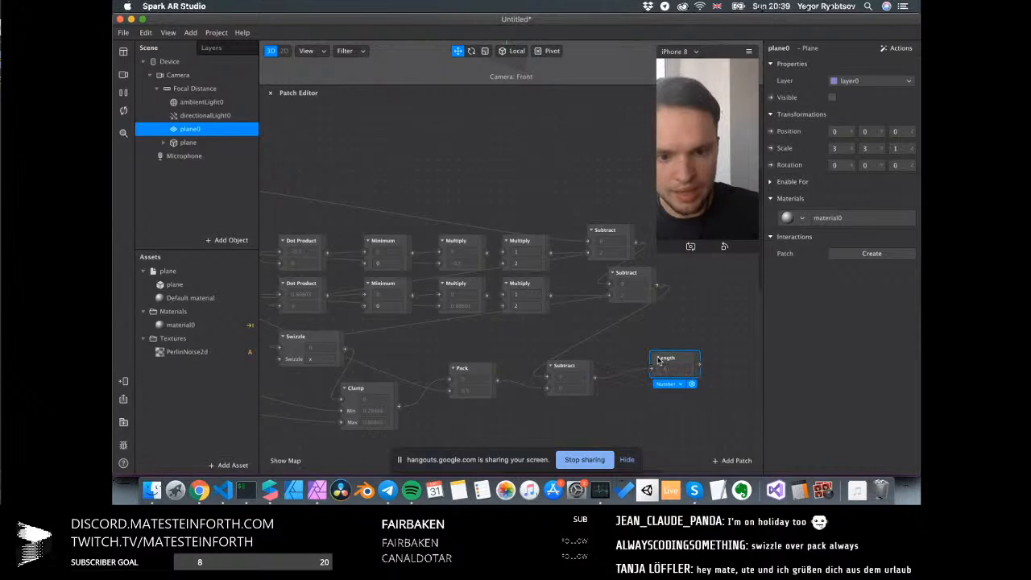
Add a Swizzle patch below Length, feed it from the last Subtract's output and set its swizzle to y
{"action": "right_click", "coordinate": [622, 424]}
{"action": "type", "text": "swiz"}
{"action": "key", "text": "Return"}
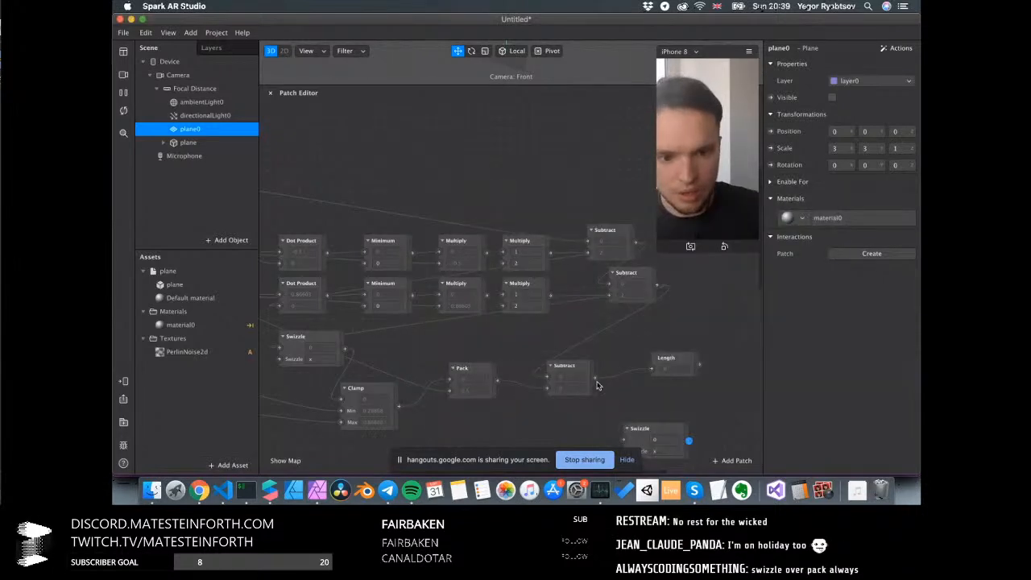
{"action": "left_click_drag", "start_coordinate": [597, 378], "coordinate": [665, 409]}
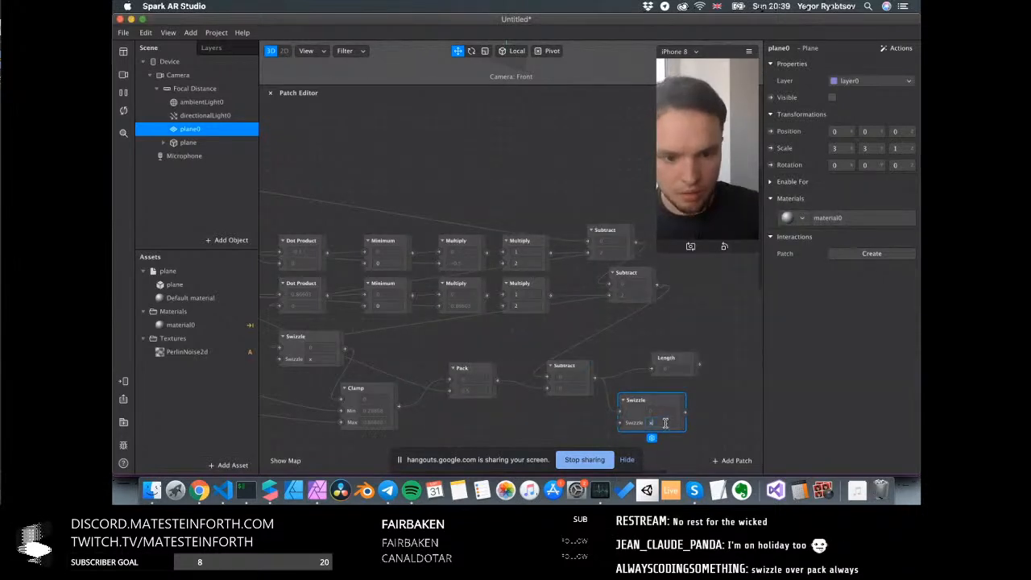
{"action": "scroll", "coordinate": [659, 426], "scroll_direction": "right", "scroll_amount": 5}
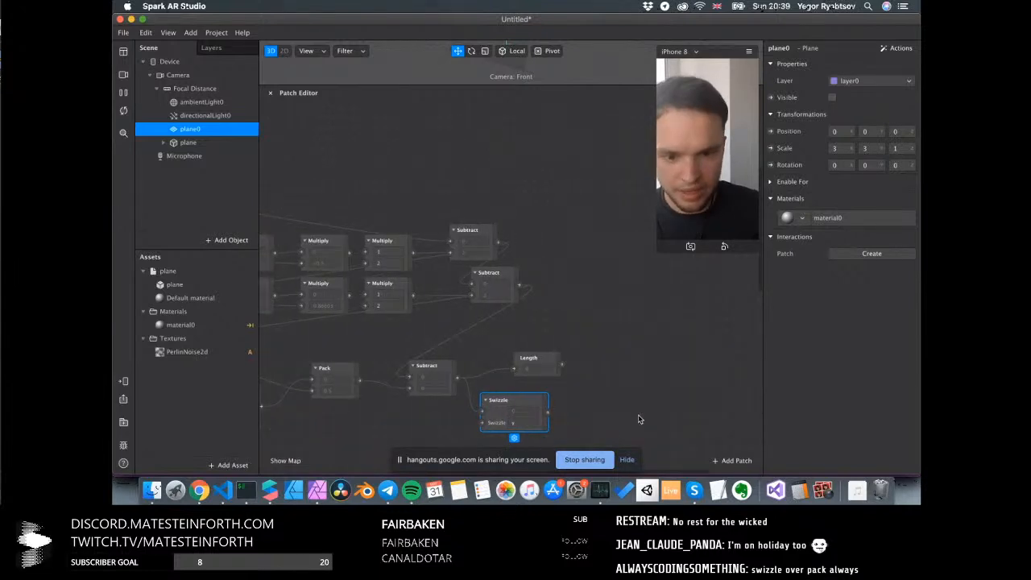
{"action": "right_click", "coordinate": [639, 419]}
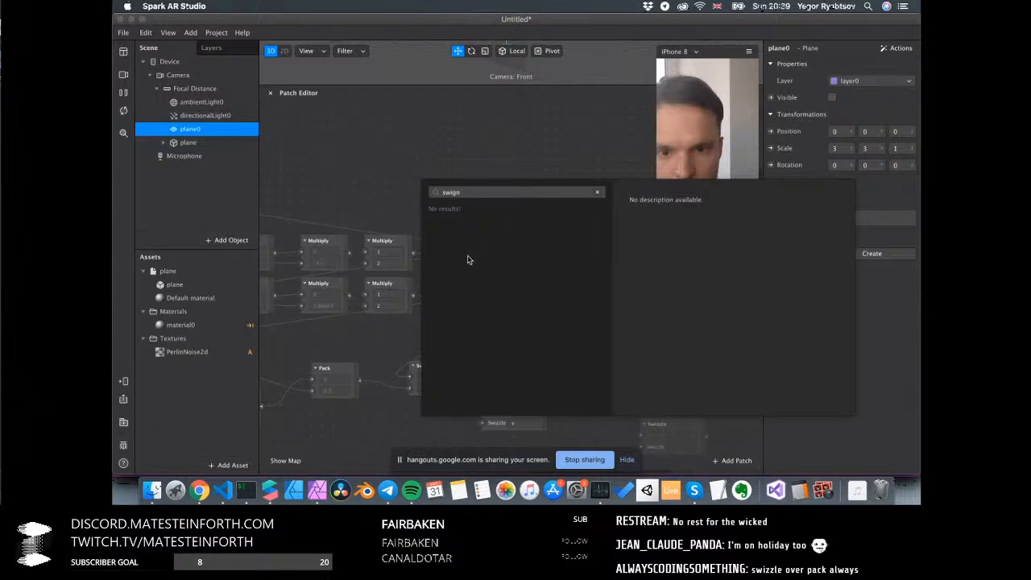
{"action": "type", "text": "swizzl"}
{"action": "key", "text": "Escape"}
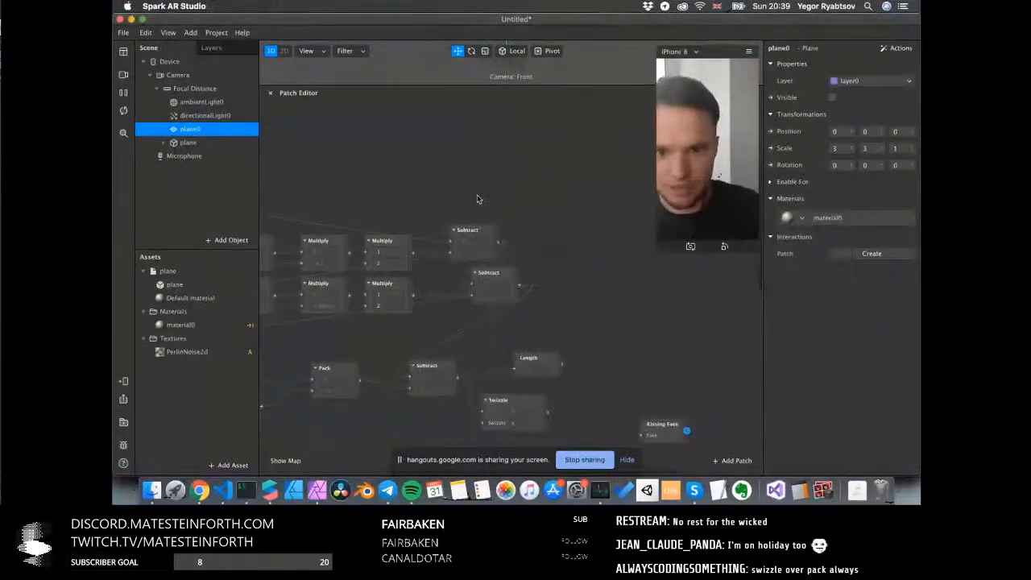
Add a Sign patch and connect the y Swizzle's output to it
{"action": "right_click", "coordinate": [613, 400]}
{"action": "type", "text": "sign"}
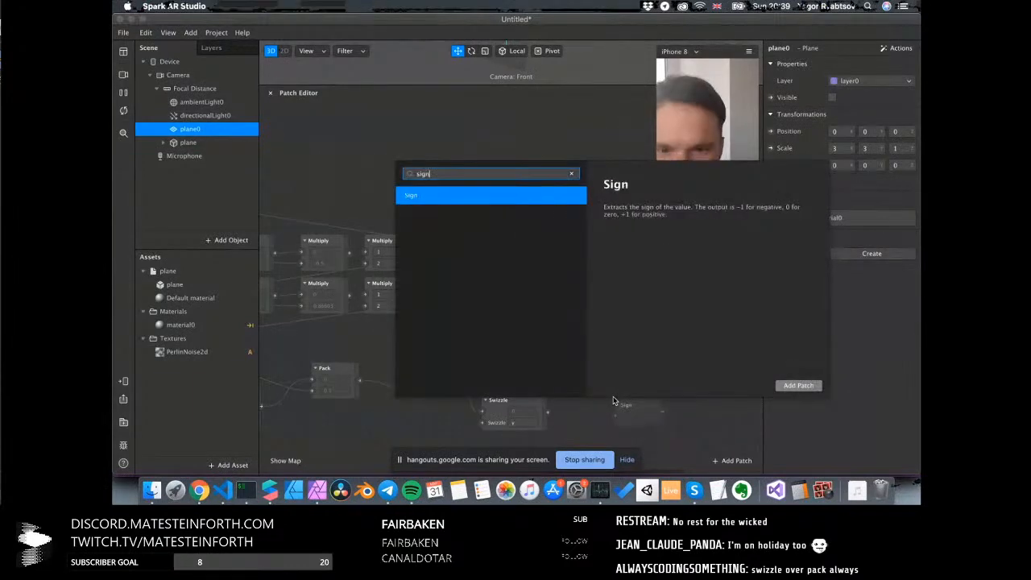
{"action": "key", "text": "Return"}
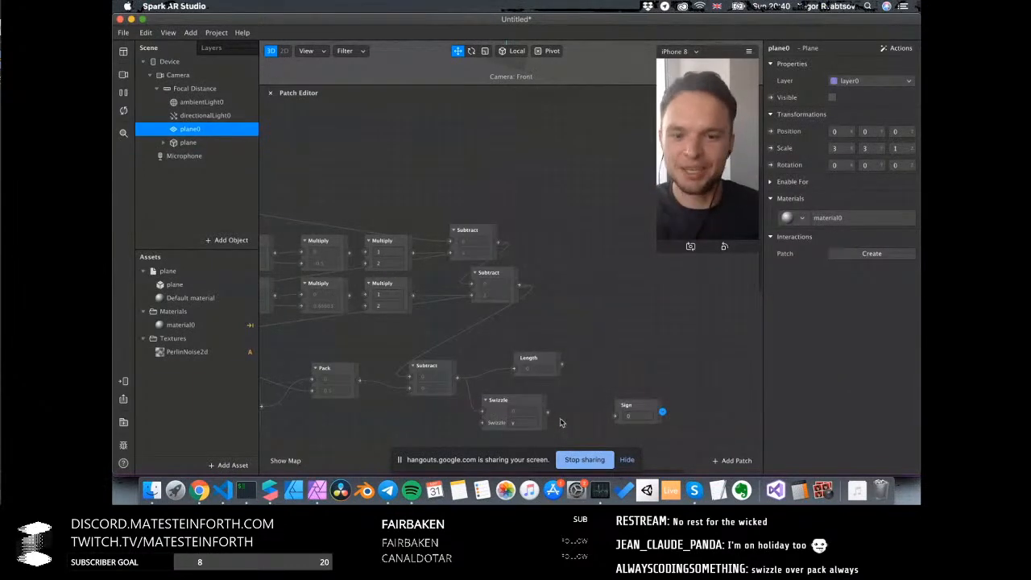
{"action": "scroll", "coordinate": [561, 422], "scroll_direction": "up", "scroll_amount": 3}
{"action": "left_click_drag", "start_coordinate": [546, 414], "coordinate": [575, 408]}
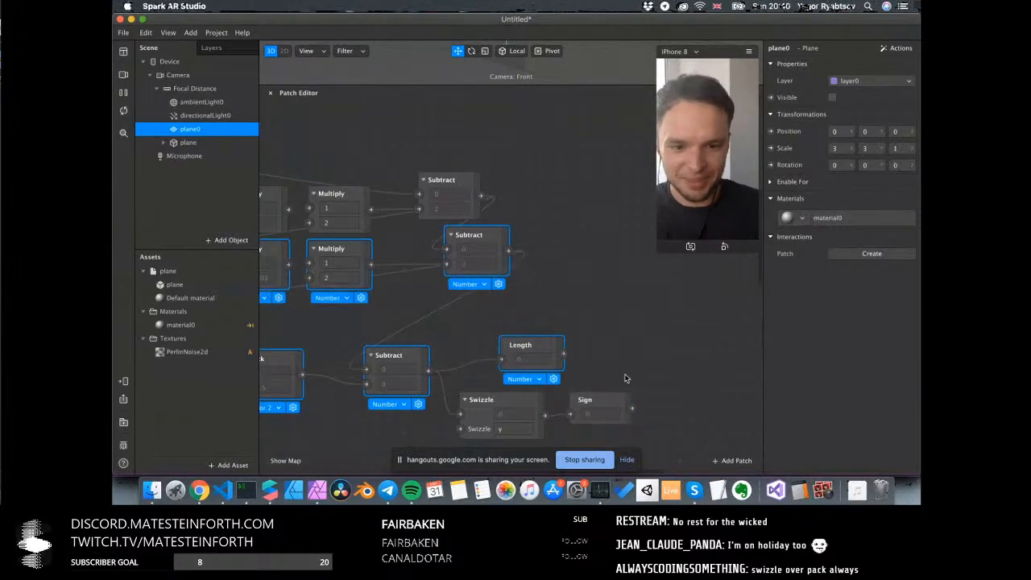
Add a Multiply patch and feed it with the Length output as first value and the Sign output as second
{"action": "right_click", "coordinate": [626, 377]}
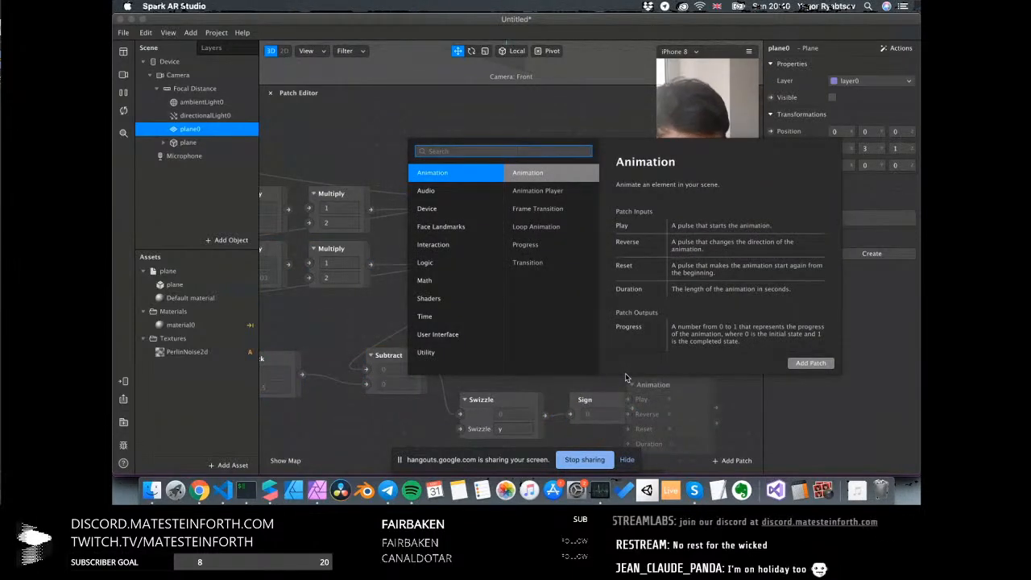
{"action": "type", "text": "multip"}
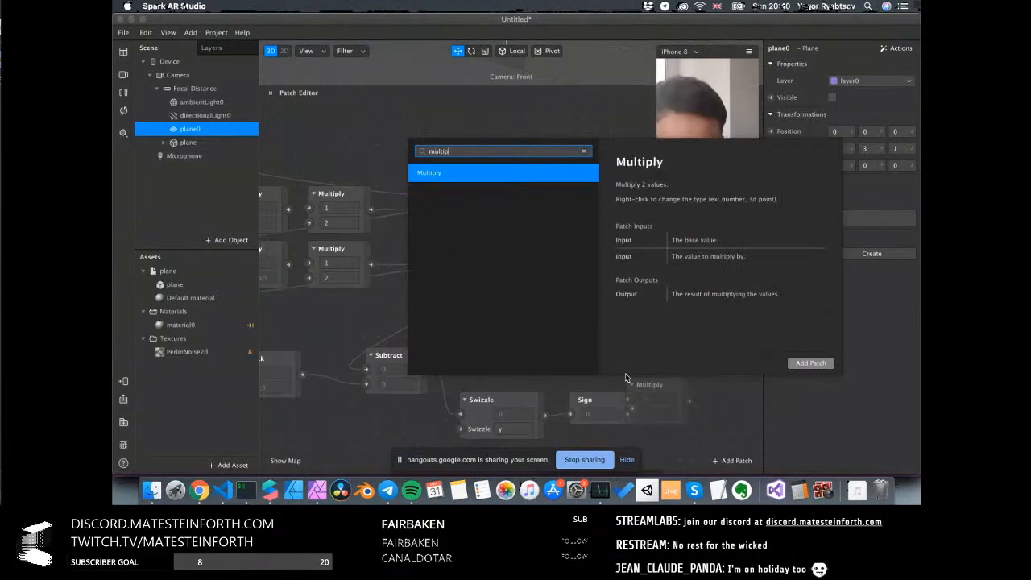
{"action": "key", "text": "Return"}
{"action": "left_click_drag", "start_coordinate": [647, 386], "coordinate": [647, 345]}
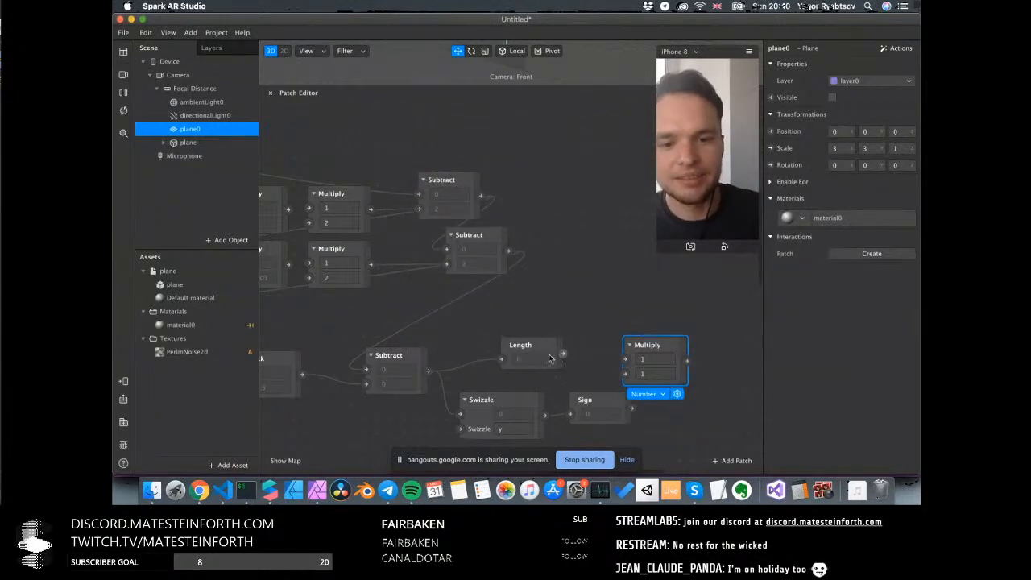
{"action": "left_click_drag", "start_coordinate": [563, 353], "coordinate": [626, 360]}
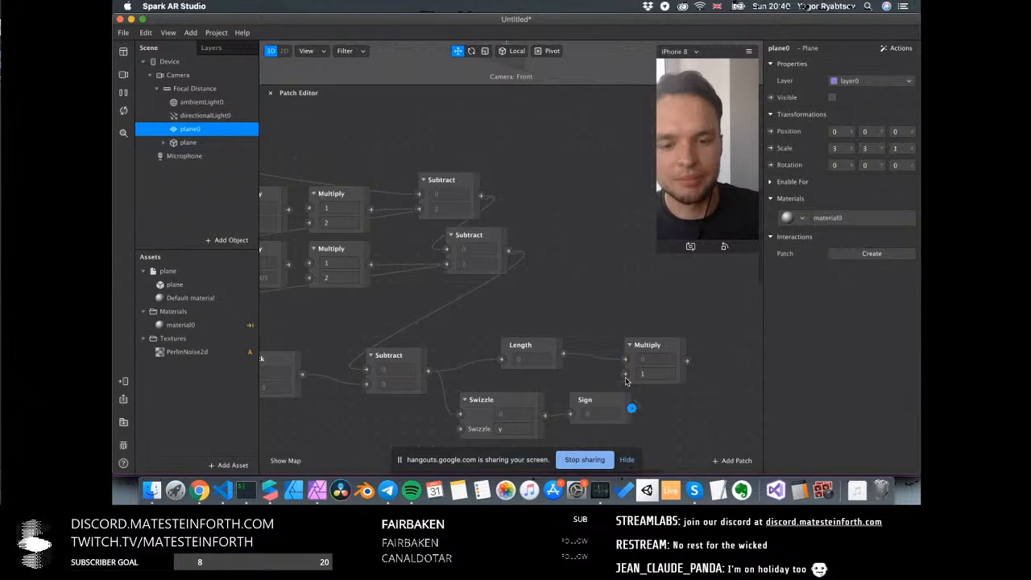
{"action": "left_click_drag", "start_coordinate": [630, 411], "coordinate": [625, 373]}
Bring Mix and material0 near the last Multiply, link Multiply to Mix's alpha and Mix to the diffuse texture, and make plane0 visible
{"action": "scroll", "coordinate": [566, 375], "scroll_direction": "down", "scroll_amount": 3}
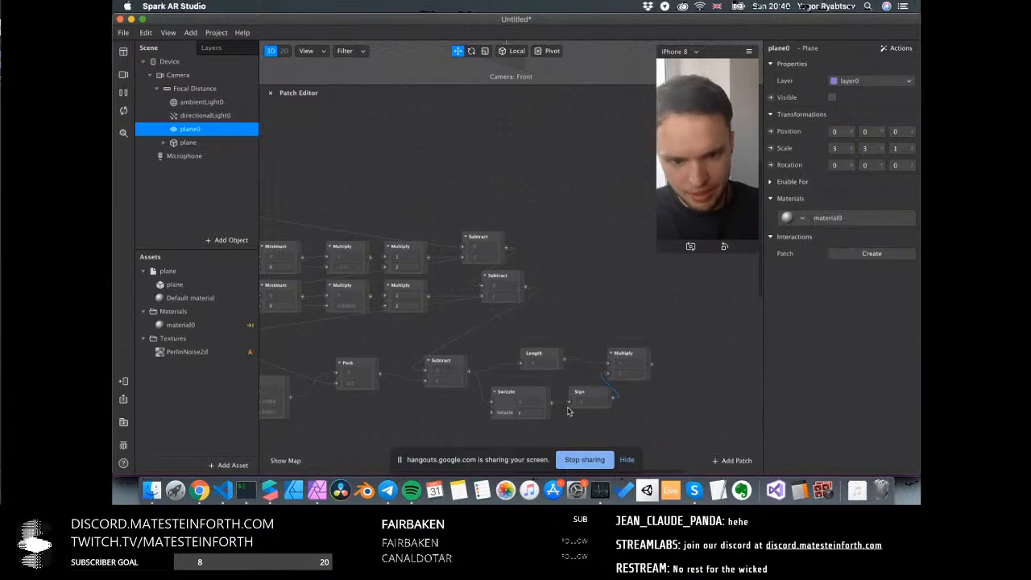
{"action": "scroll", "coordinate": [568, 411], "scroll_direction": "down", "scroll_amount": 5}
{"action": "left_click_drag", "start_coordinate": [428, 364], "coordinate": [708, 278]}
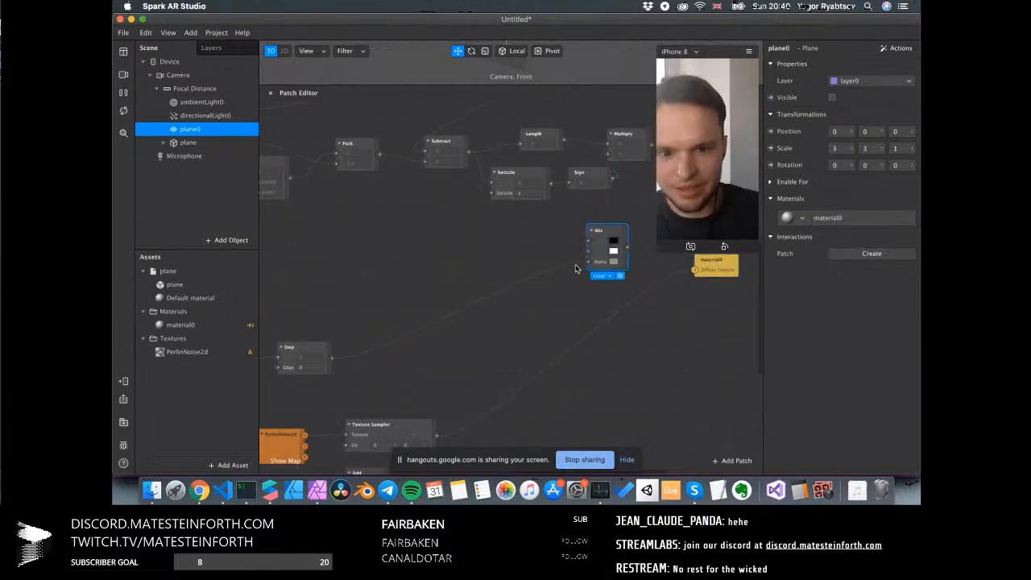
{"action": "scroll", "coordinate": [544, 283], "scroll_direction": "right", "scroll_amount": 3}
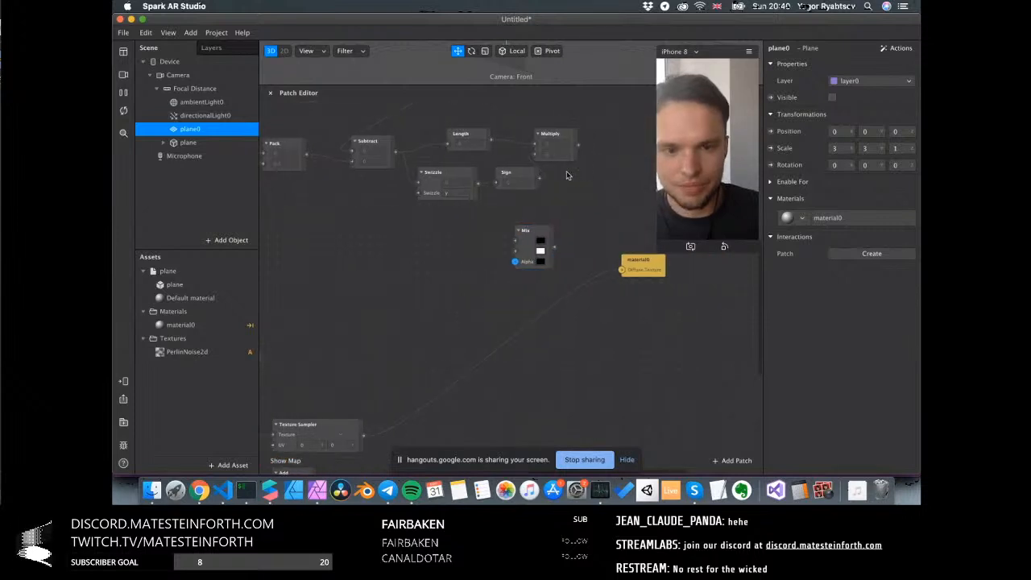
{"action": "left_click_drag", "start_coordinate": [536, 238], "coordinate": [555, 219]}
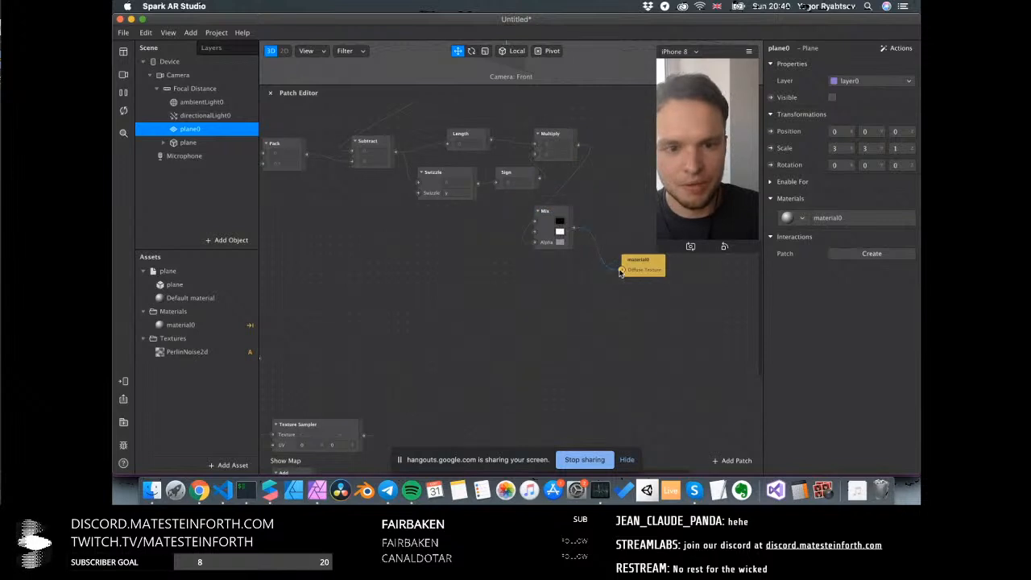
{"action": "left_click_drag", "start_coordinate": [621, 272], "coordinate": [611, 223]}
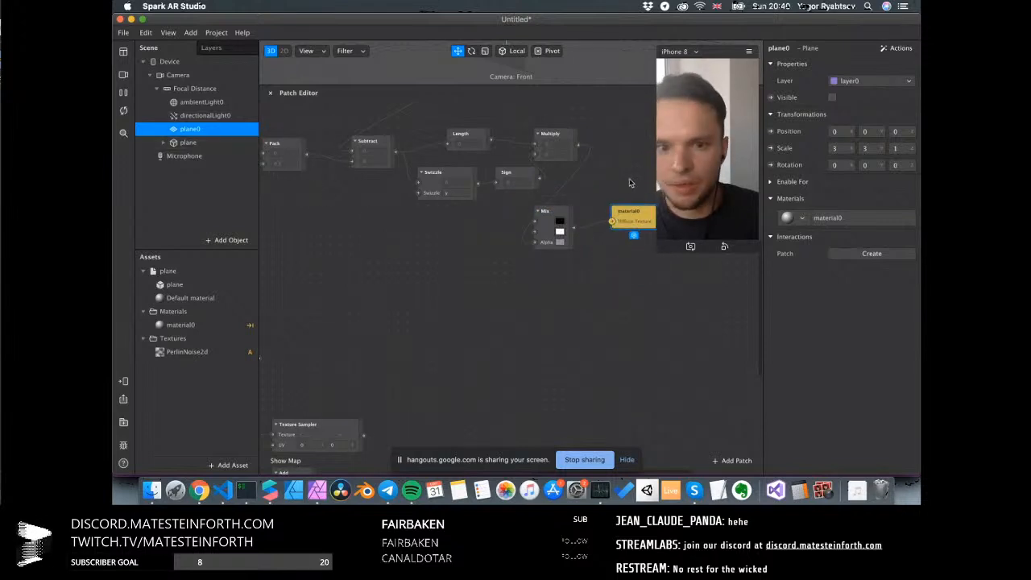
{"action": "left_click", "coordinate": [831, 98]}
Insert a Step patch between the last Multiply and Mix's alpha input, and move material0 and Mix further away to make room
{"action": "double_click", "coordinate": [565, 288]}
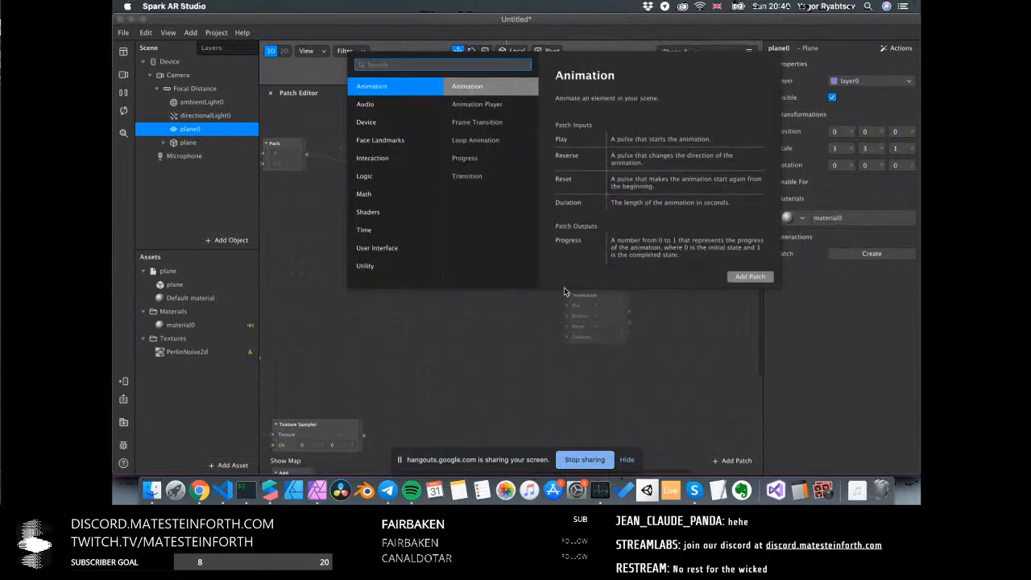
{"action": "type", "text": "step"}
{"action": "key", "text": "Return"}
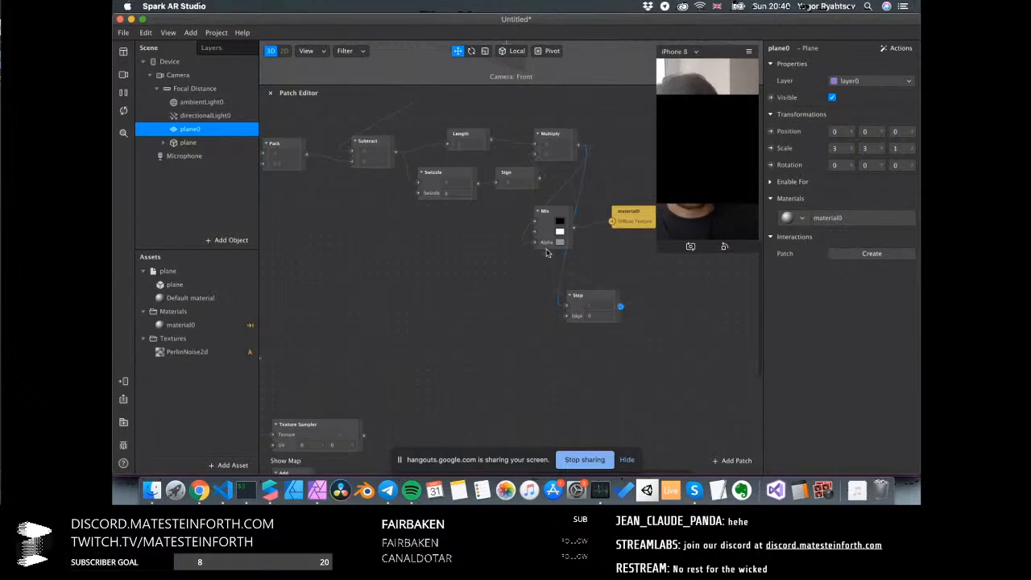
{"action": "left_click_drag", "start_coordinate": [634, 229], "coordinate": [702, 256]}
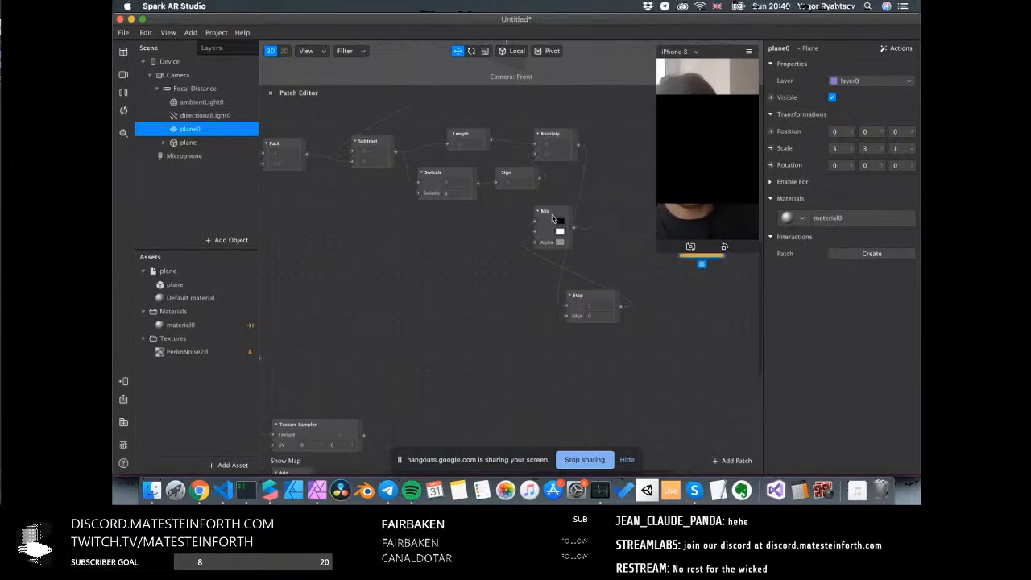
{"action": "left_click_drag", "start_coordinate": [551, 217], "coordinate": [694, 285]}
Add a Subtract patch between the last Multiply and the Step, with the Multiply output as its base value
{"action": "double_click", "coordinate": [598, 252]}
{"action": "type", "text": "subtrac"}
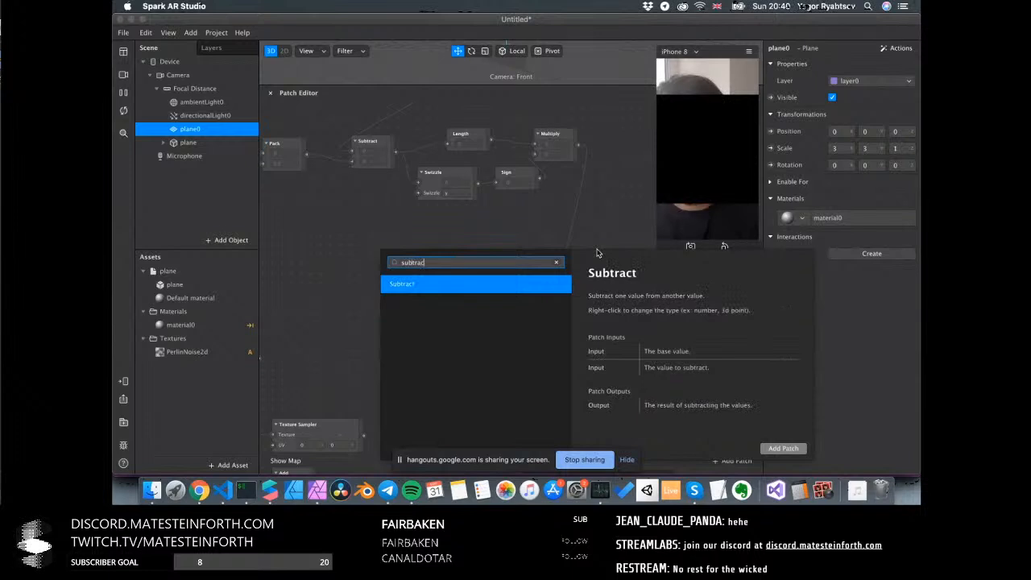
{"action": "key", "text": "Return"}
{"action": "left_click_drag", "start_coordinate": [608, 260], "coordinate": [589, 232]}
{"action": "left_click", "coordinate": [579, 148]}
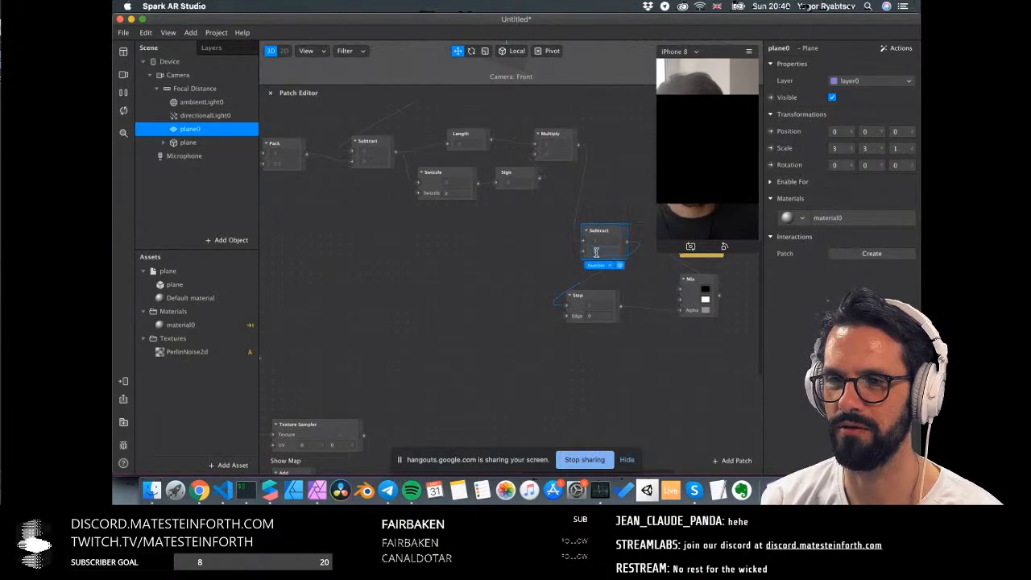
{"action": "left_click", "coordinate": [594, 314]}
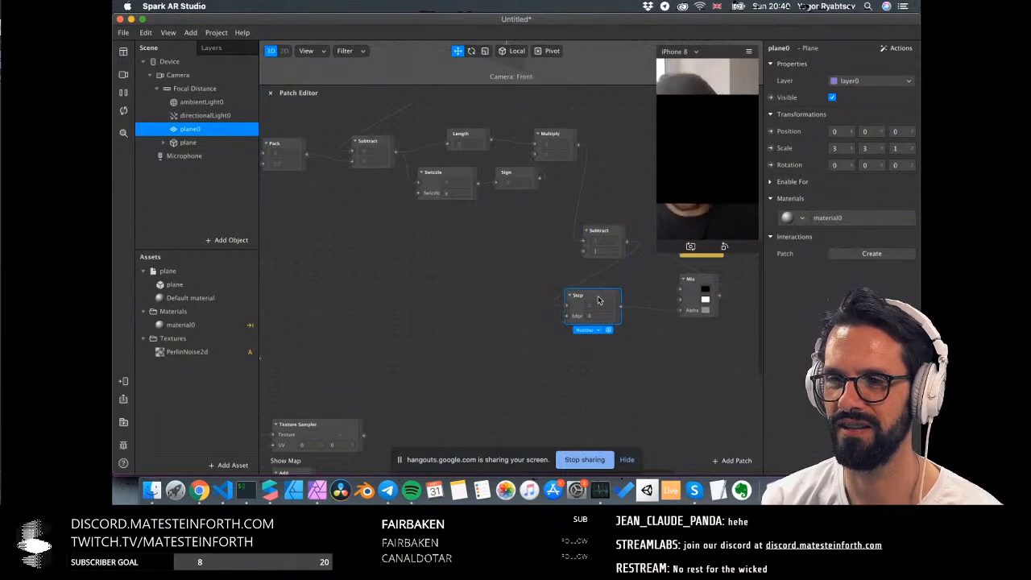
Review the patch graph from the texture coordinate and Value patches through to the final Step and Mix
{"action": "scroll", "coordinate": [599, 300], "scroll_direction": "up", "scroll_amount": 10}
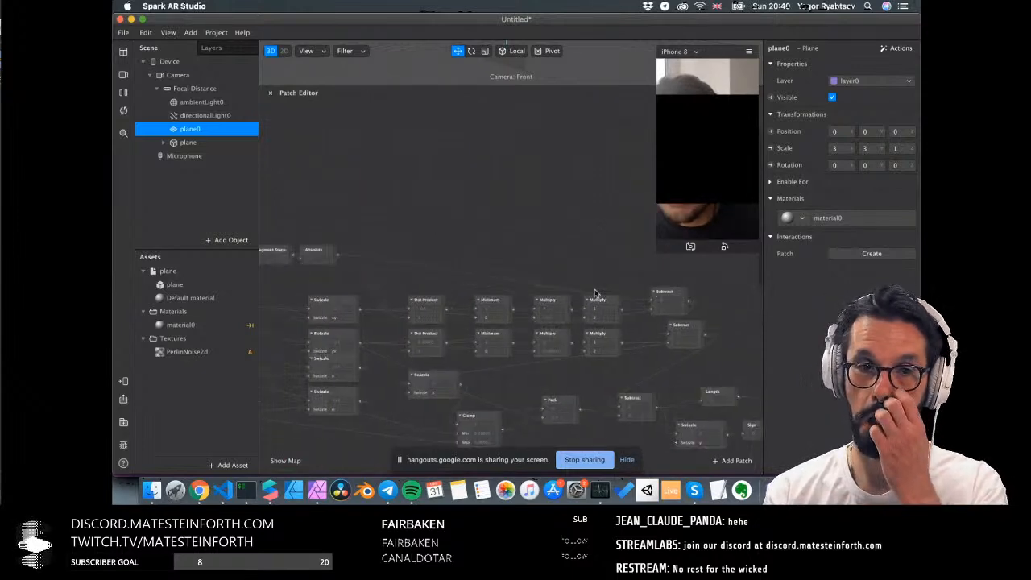
{"action": "scroll", "coordinate": [594, 292], "scroll_direction": "left", "scroll_amount": 10}
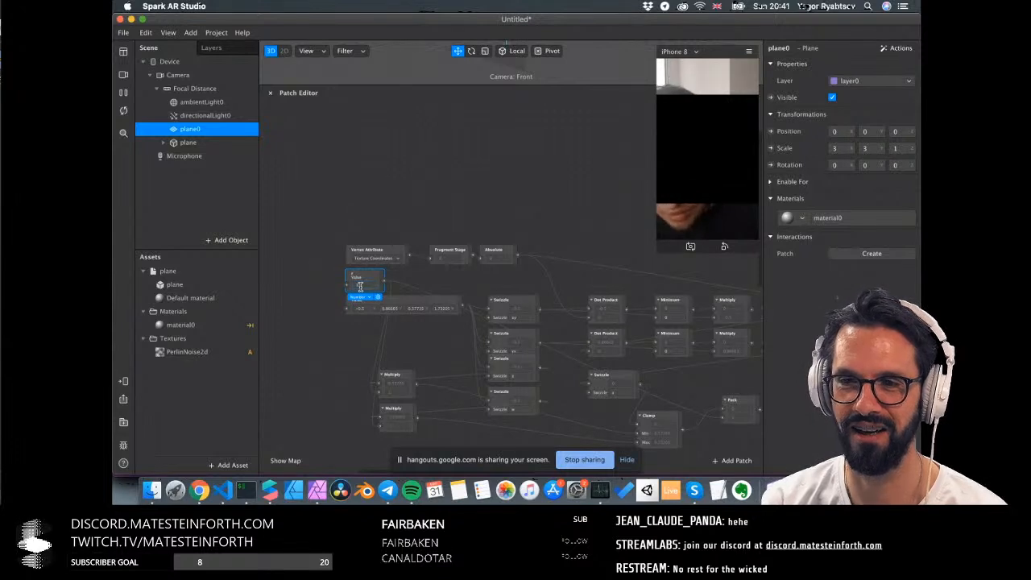
{"action": "scroll", "coordinate": [360, 286], "scroll_direction": "right", "scroll_amount": 15}
{"action": "scroll", "coordinate": [359, 286], "scroll_direction": "down", "scroll_amount": 4}
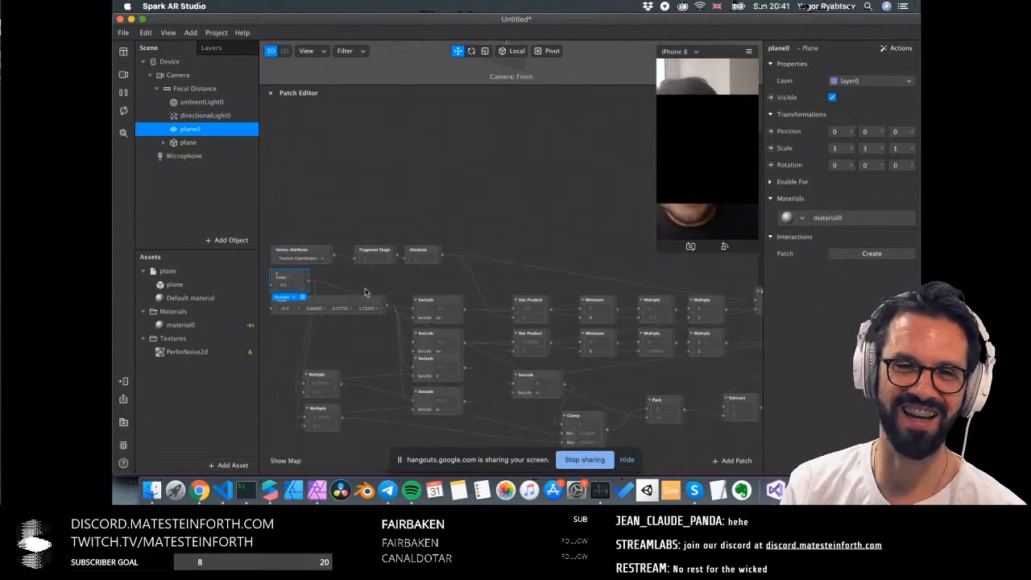
{"action": "scroll", "coordinate": [362, 293], "scroll_direction": "right", "scroll_amount": 8}
{"action": "scroll", "coordinate": [362, 293], "scroll_direction": "down", "scroll_amount": 4}
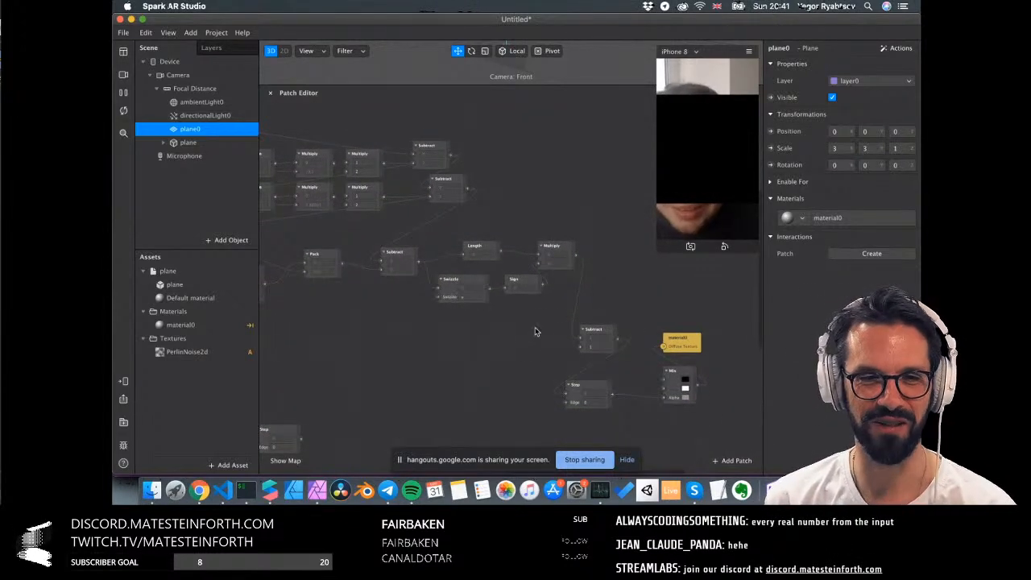
Space out the material0 and Mix patches and show material0's shader properties
{"action": "left_click_drag", "start_coordinate": [682, 341], "coordinate": [704, 332]}
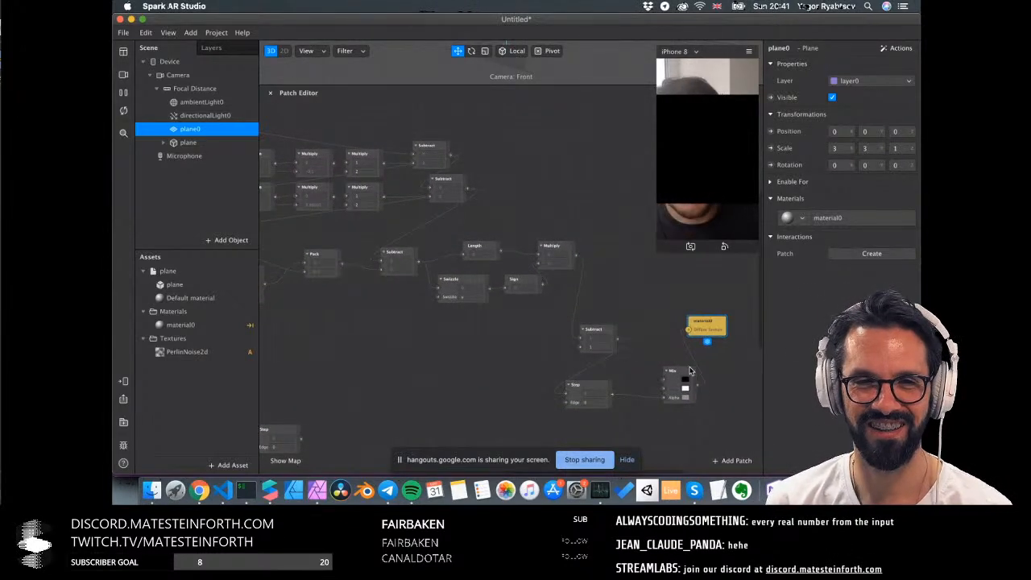
{"action": "left_click_drag", "start_coordinate": [679, 375], "coordinate": [647, 360]}
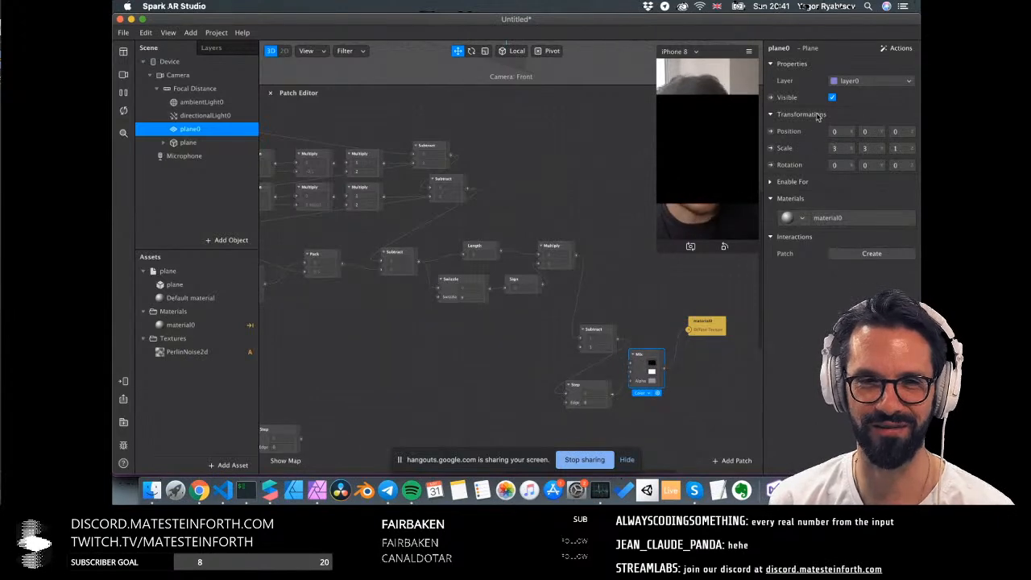
{"action": "double_click", "coordinate": [182, 325]}
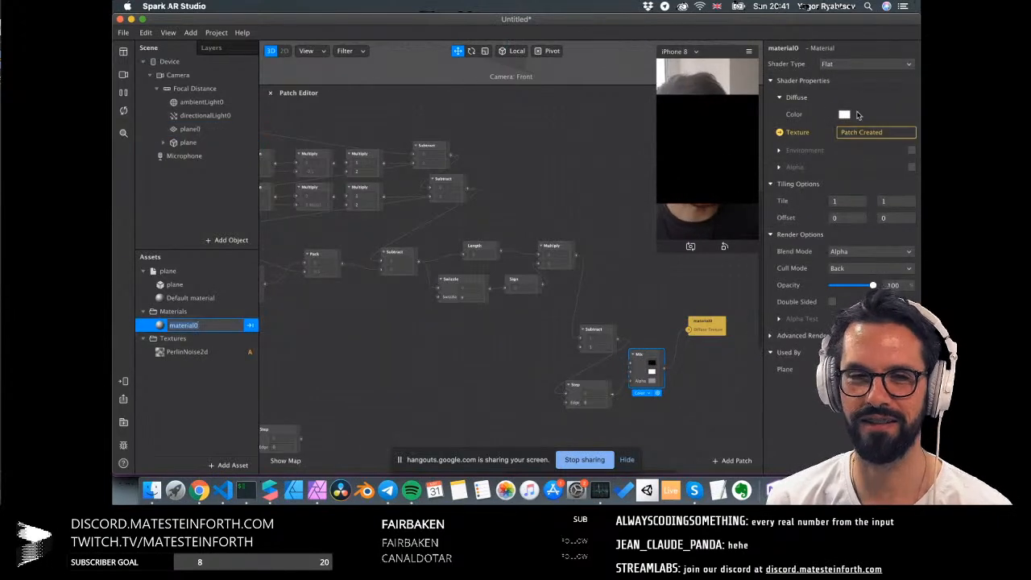
Trace the graph's connections back through the Clamp, Swizzle and lower-left Multiply patches, and forward again to the material output
{"action": "scroll", "coordinate": [393, 317], "scroll_direction": "left", "scroll_amount": 5}
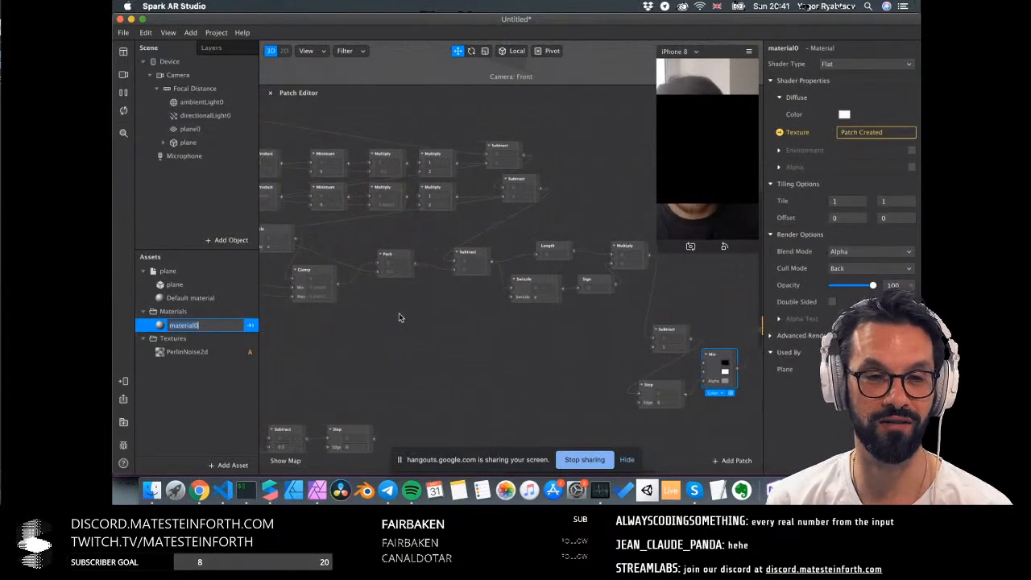
{"action": "left_click", "coordinate": [424, 357]}
{"action": "scroll", "coordinate": [425, 355], "scroll_direction": "up", "scroll_amount": 5}
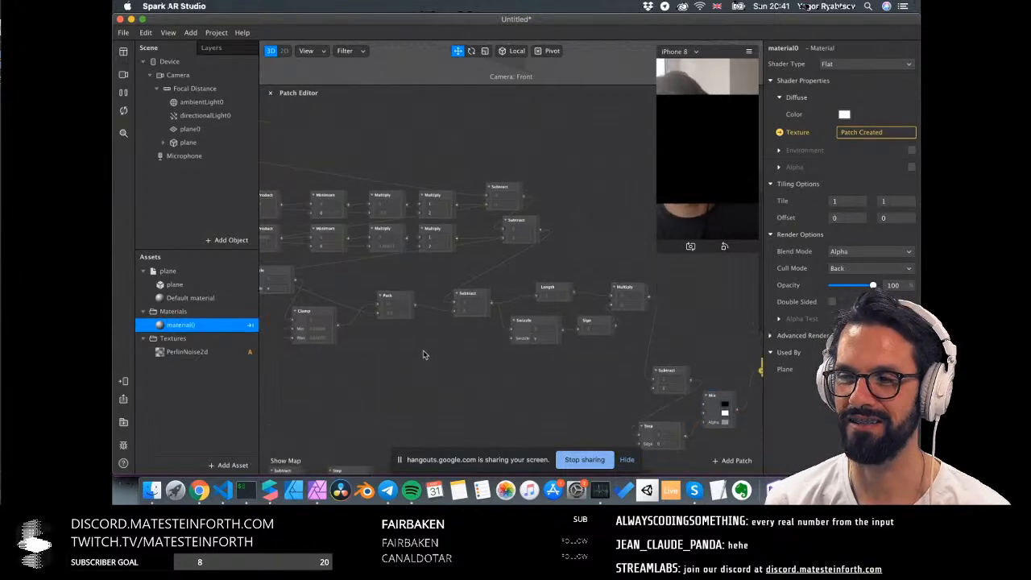
{"action": "scroll", "coordinate": [468, 342], "scroll_direction": "left", "scroll_amount": 15}
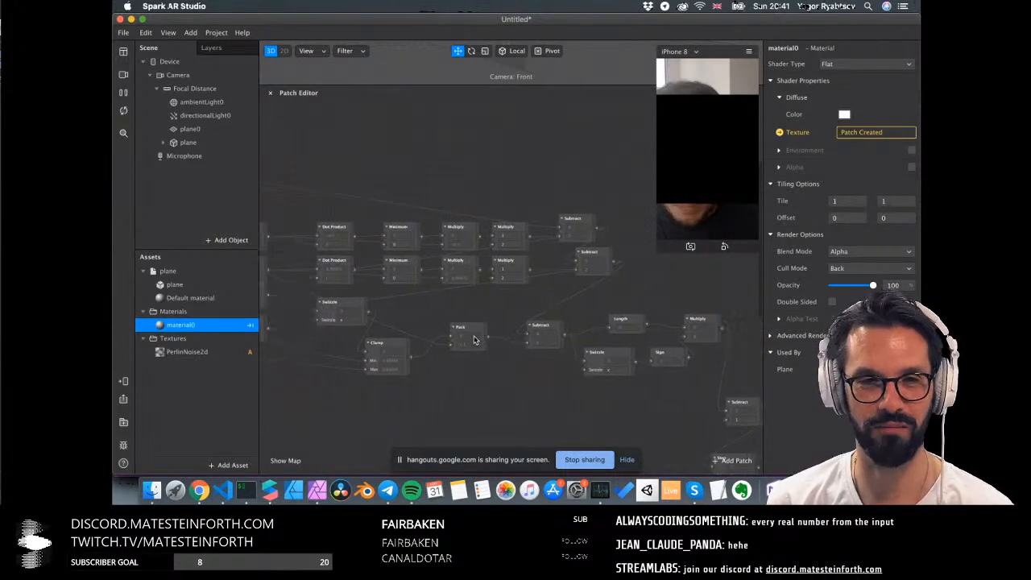
{"action": "scroll", "coordinate": [474, 339], "scroll_direction": "left", "scroll_amount": 14}
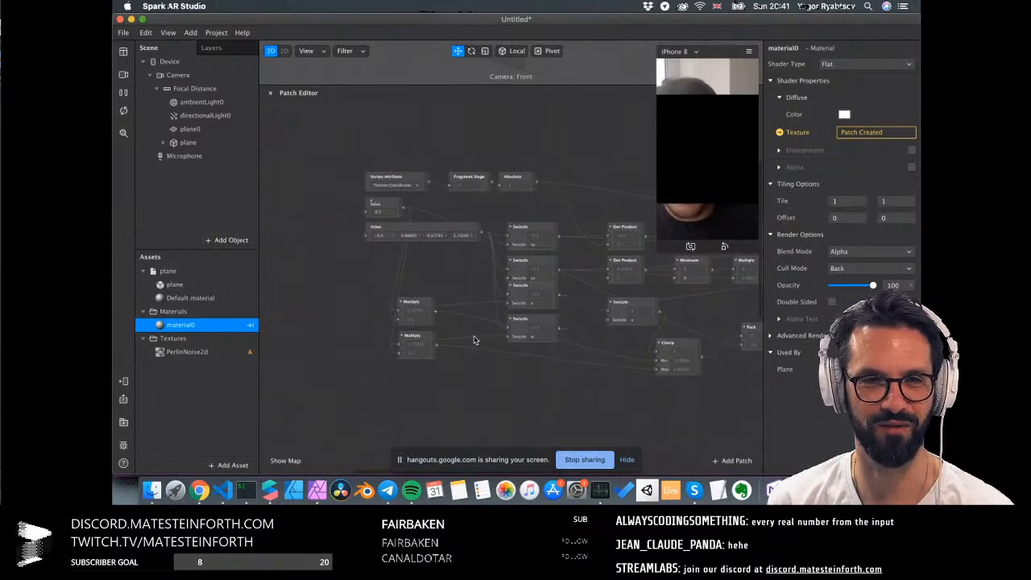
{"action": "scroll", "coordinate": [474, 339], "scroll_direction": "down", "scroll_amount": 5}
{"action": "scroll", "coordinate": [474, 340], "scroll_direction": "up", "scroll_amount": 5}
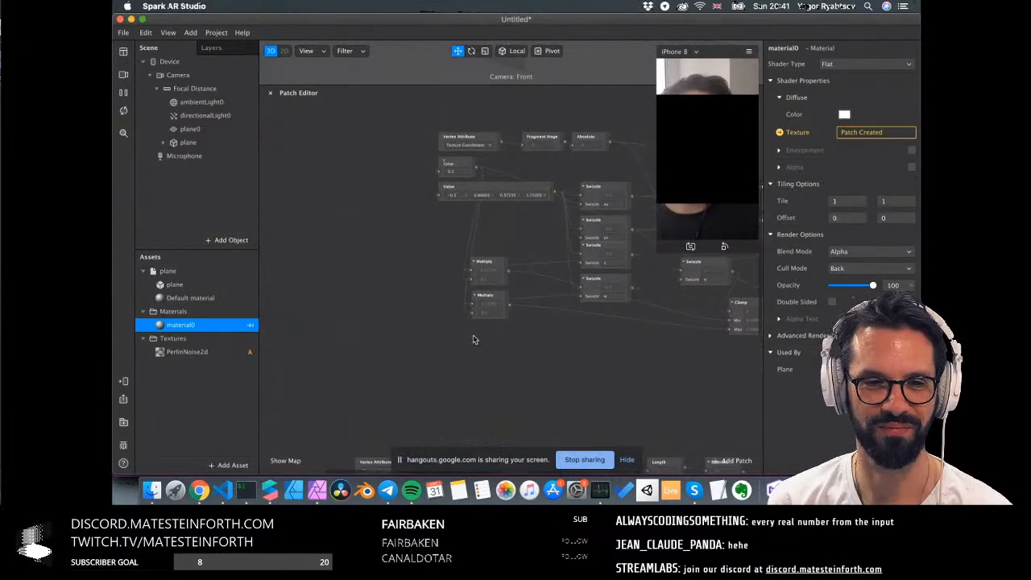
{"action": "scroll", "coordinate": [474, 339], "scroll_direction": "right", "scroll_amount": 5}
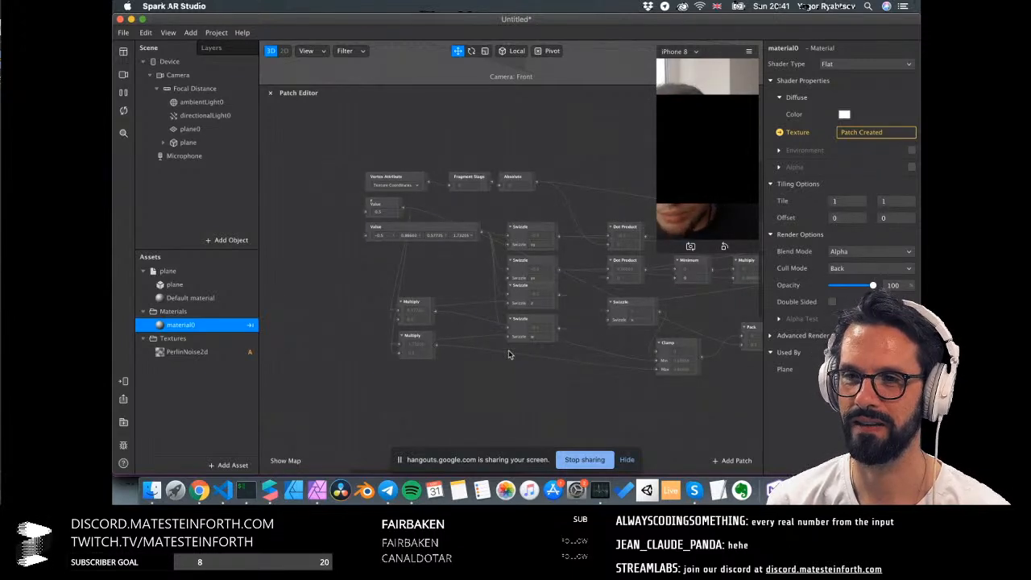
{"action": "left_click", "coordinate": [420, 341]}
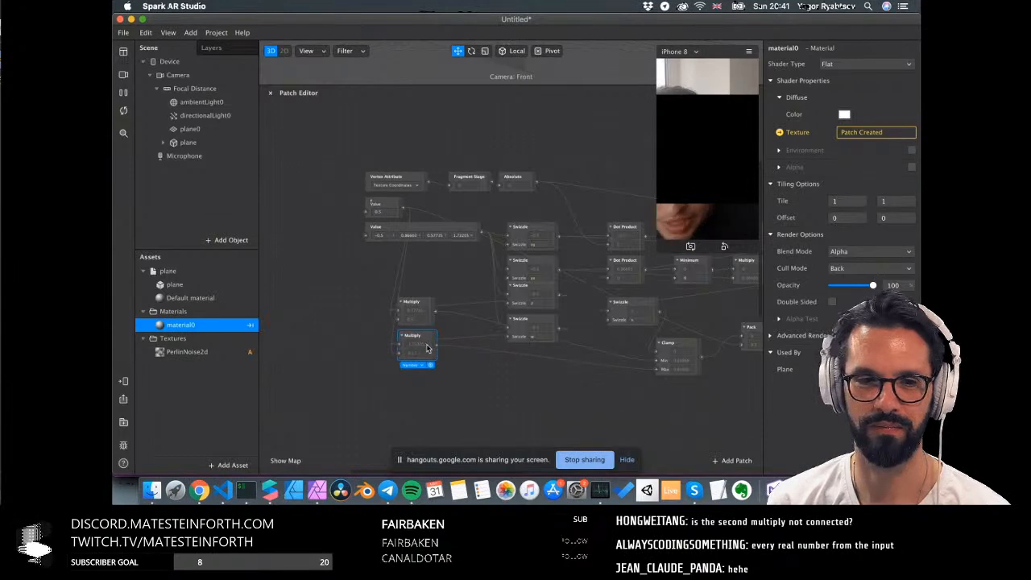
{"action": "scroll", "coordinate": [428, 348], "scroll_direction": "right", "scroll_amount": 5}
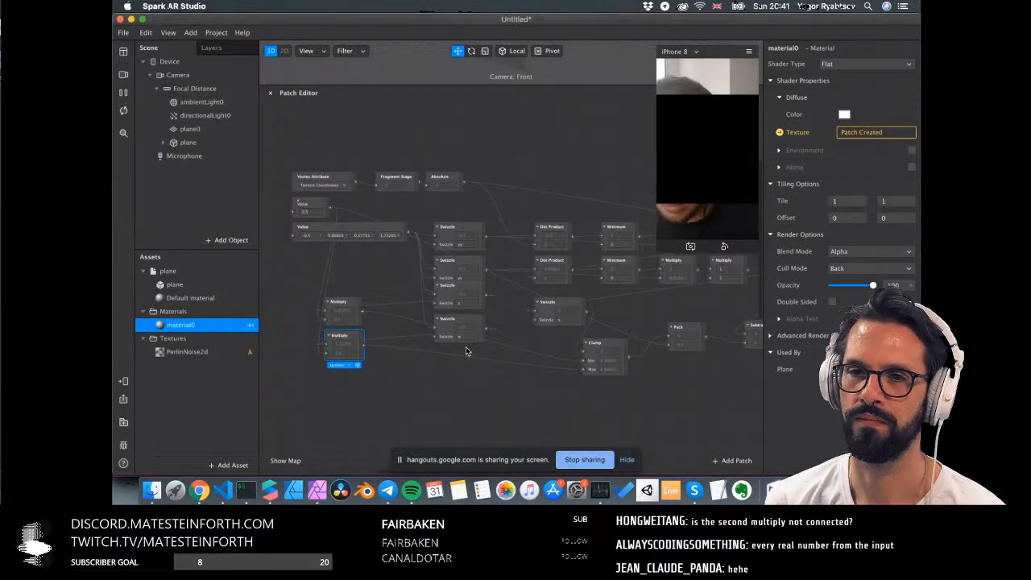
{"action": "scroll", "coordinate": [389, 298], "scroll_direction": "right", "scroll_amount": 2}
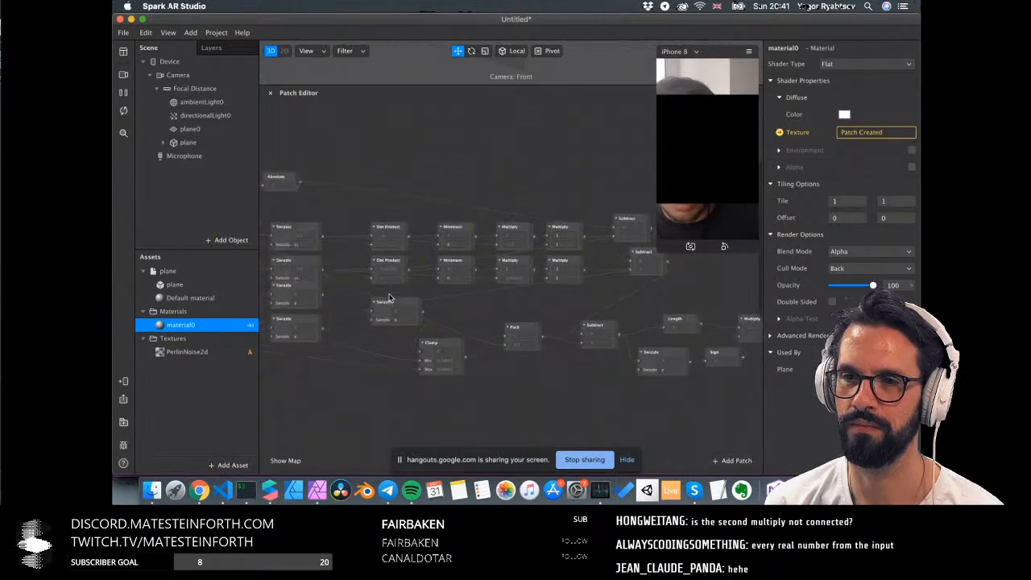
{"action": "scroll", "coordinate": [475, 338], "scroll_direction": "right", "scroll_amount": 10}
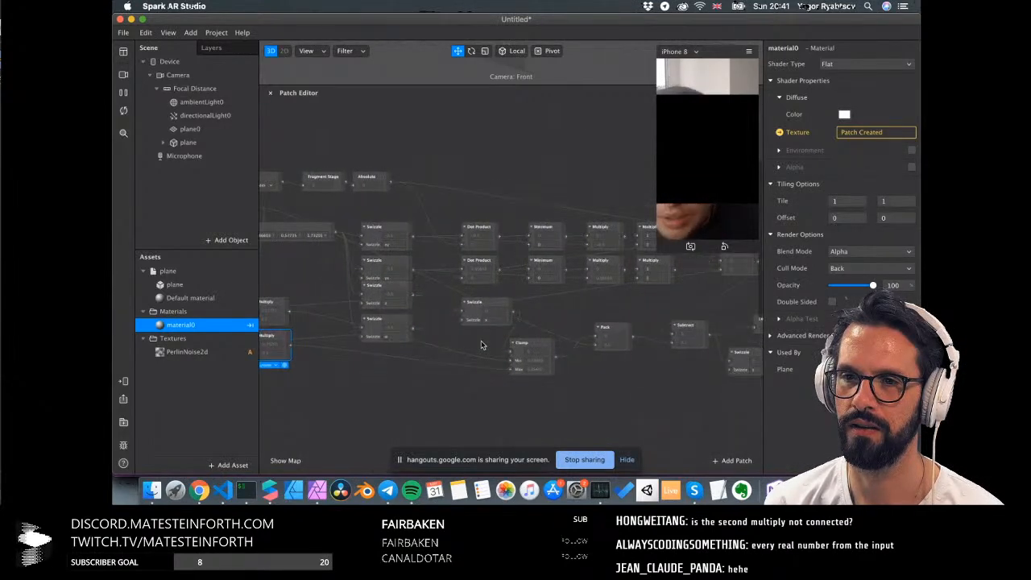
{"action": "scroll", "coordinate": [482, 345], "scroll_direction": "down", "scroll_amount": 5}
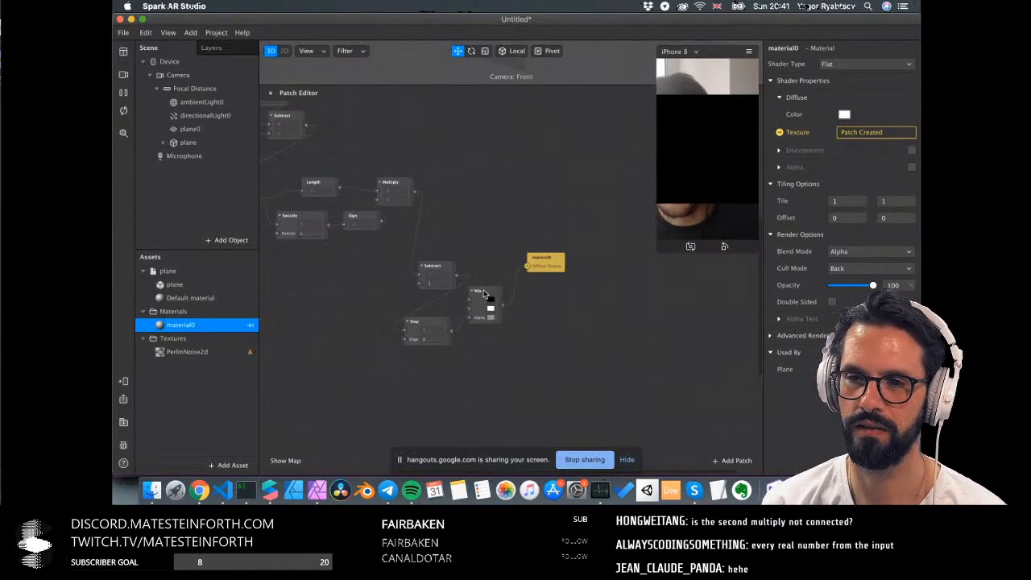
Rearrange the final Subtract, Step, Mix and material0 patches into a compact group below the last Multiply
{"action": "left_click_drag", "start_coordinate": [539, 266], "coordinate": [556, 273]}
{"action": "left_click_drag", "start_coordinate": [478, 296], "coordinate": [507, 272]}
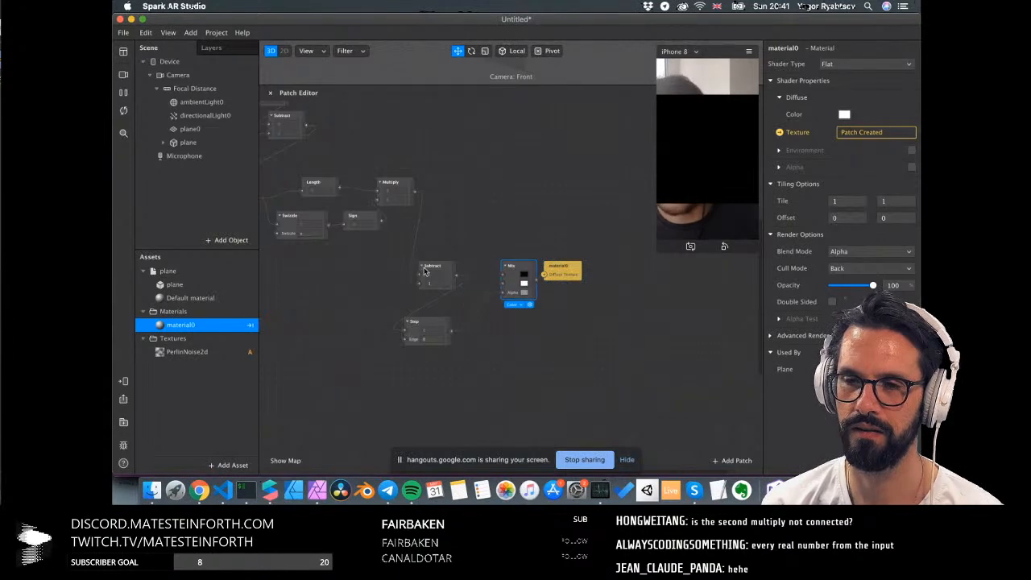
{"action": "left_click_drag", "start_coordinate": [426, 272], "coordinate": [434, 229]}
{"action": "left_click_drag", "start_coordinate": [427, 329], "coordinate": [449, 281]}
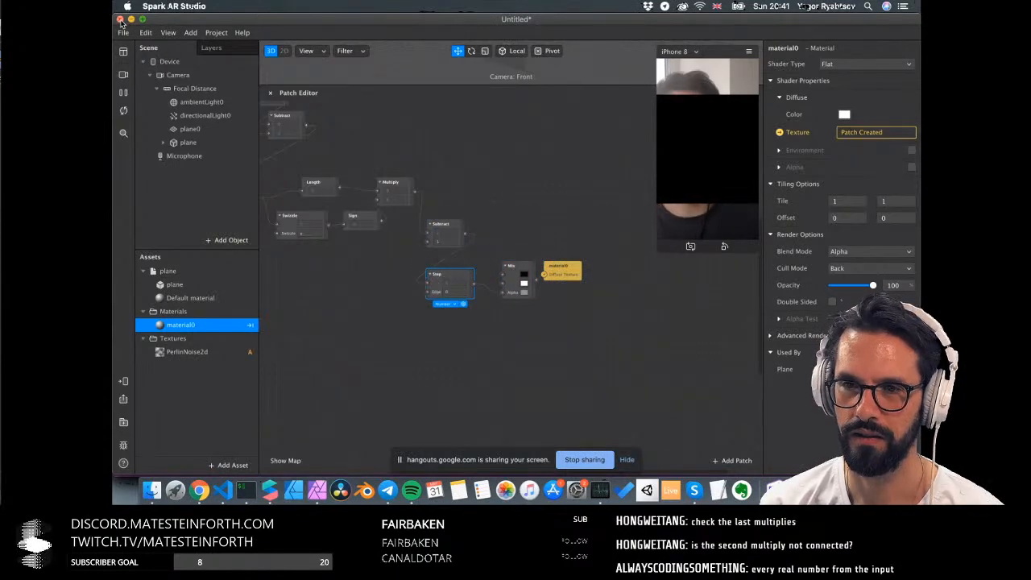
Close the current project, saving its changes in the AR folder under the name sunday
{"action": "left_click", "coordinate": [120, 19]}
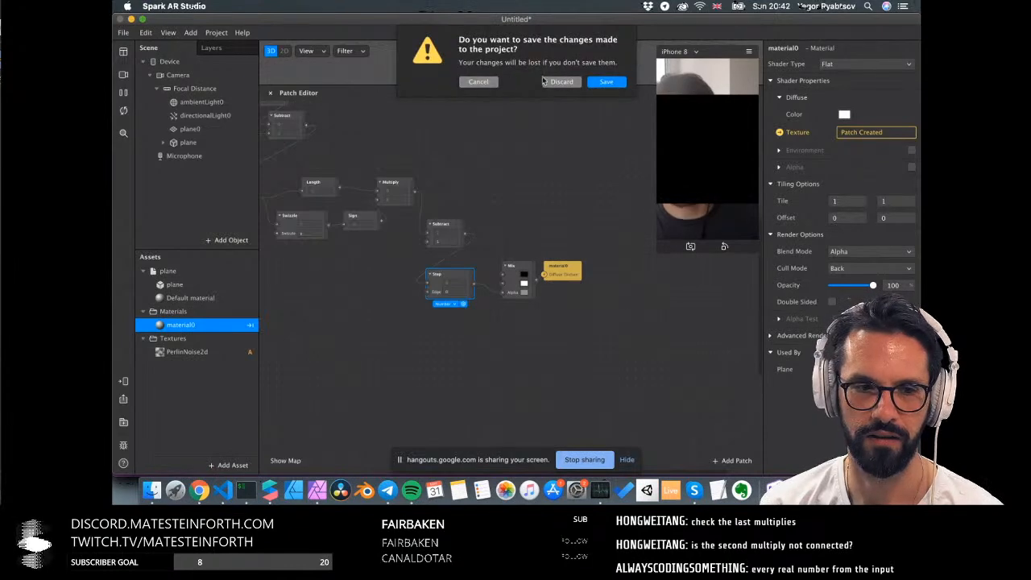
{"action": "left_click", "coordinate": [594, 82]}
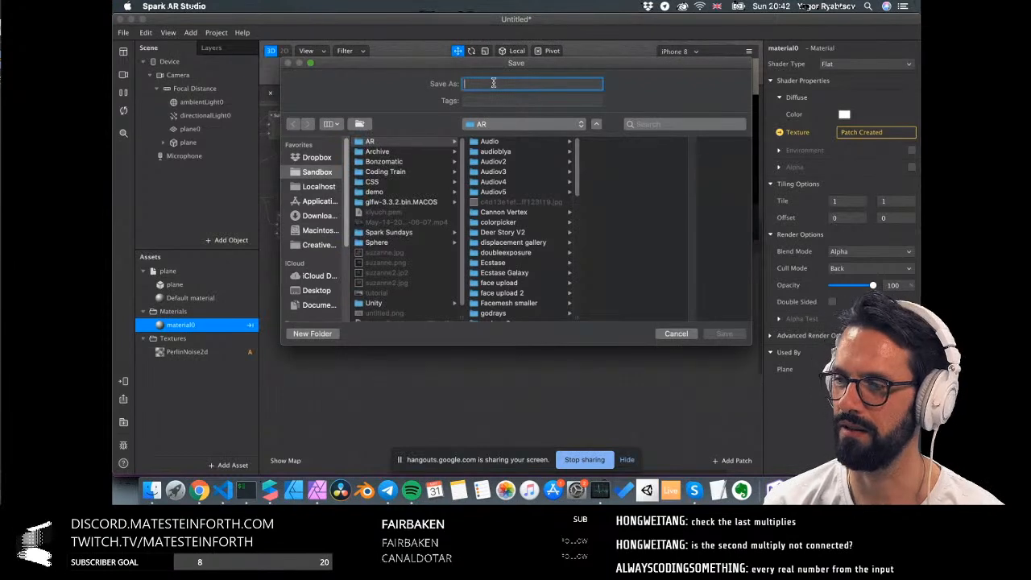
{"action": "type", "text": "sunday"}
{"action": "key", "text": "Return"}
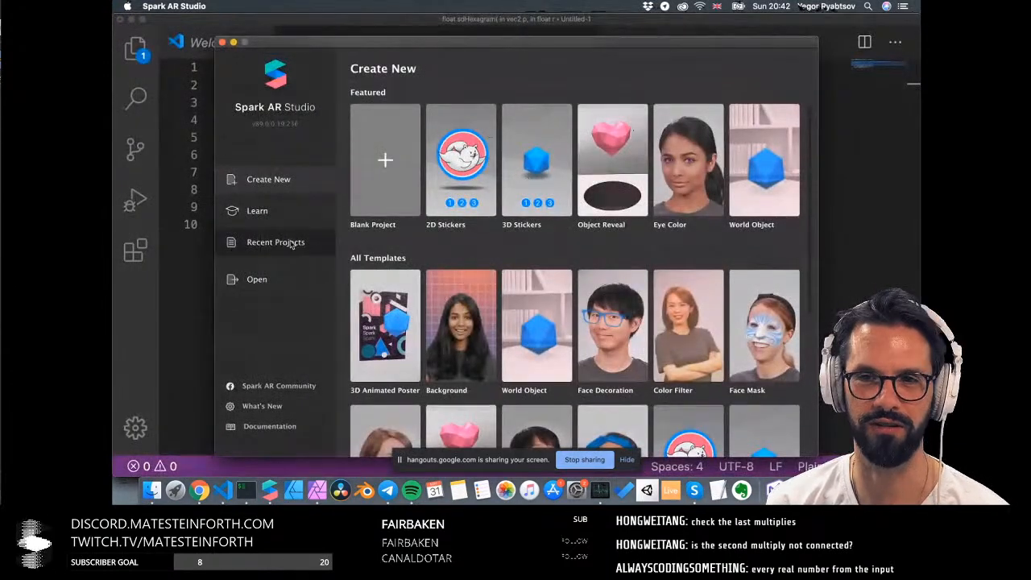
Open the recent project vSDFs V2 and view its animated plane from different angles
{"action": "left_click", "coordinate": [287, 242]}
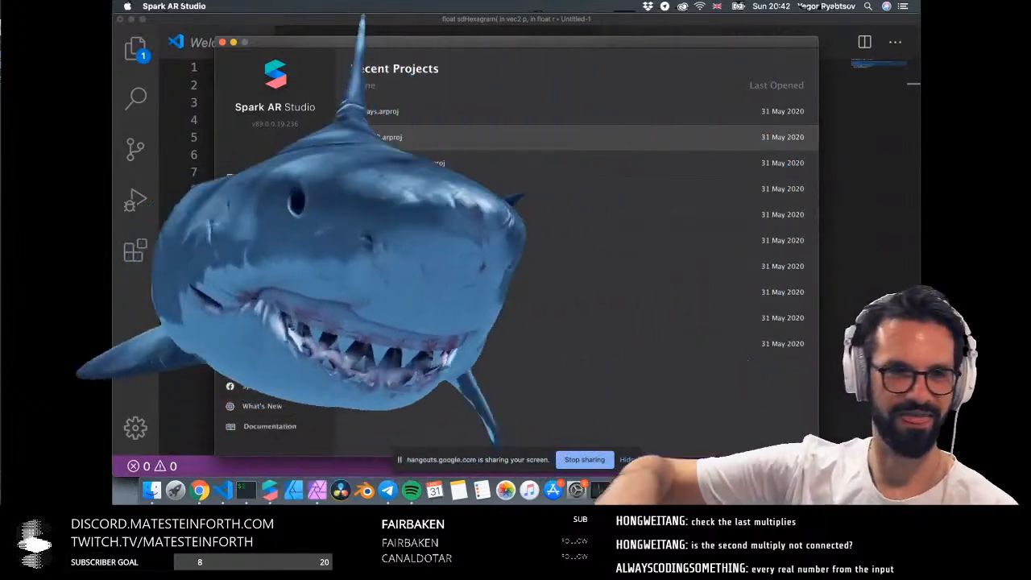
{"action": "left_click", "coordinate": [386, 137]}
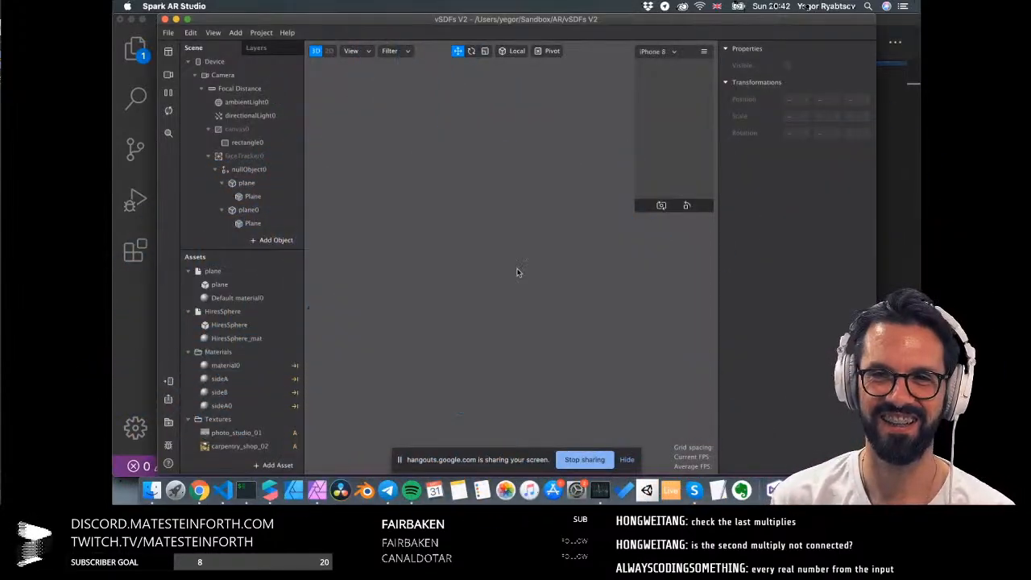
{"action": "left_click_drag", "start_coordinate": [505, 267], "coordinate": [497, 222]}
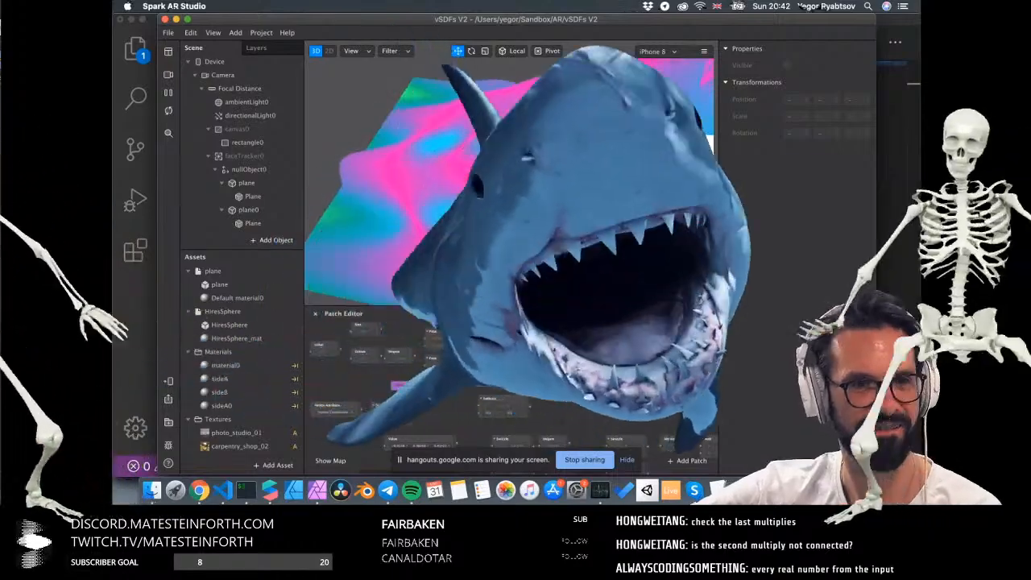
{"action": "left_click_drag", "start_coordinate": [497, 240], "coordinate": [498, 265]}
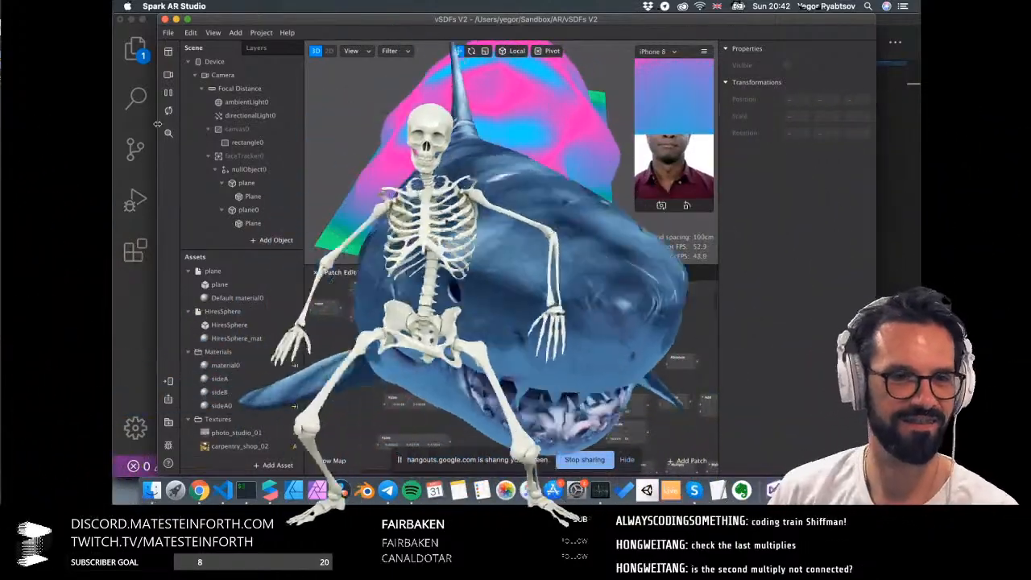
Widen the project window to the full screen width and give the 3D viewport more height
{"action": "left_click_drag", "start_coordinate": [158, 266], "coordinate": [113, 266]}
{"action": "left_click_drag", "start_coordinate": [876, 195], "coordinate": [920, 195]}
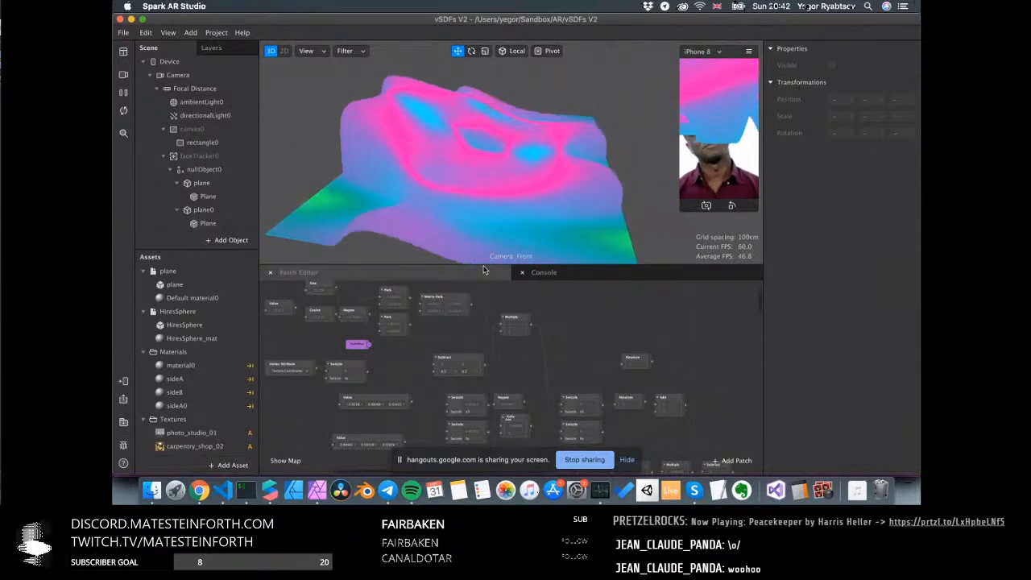
{"action": "left_click_drag", "start_coordinate": [484, 264], "coordinate": [482, 316]}
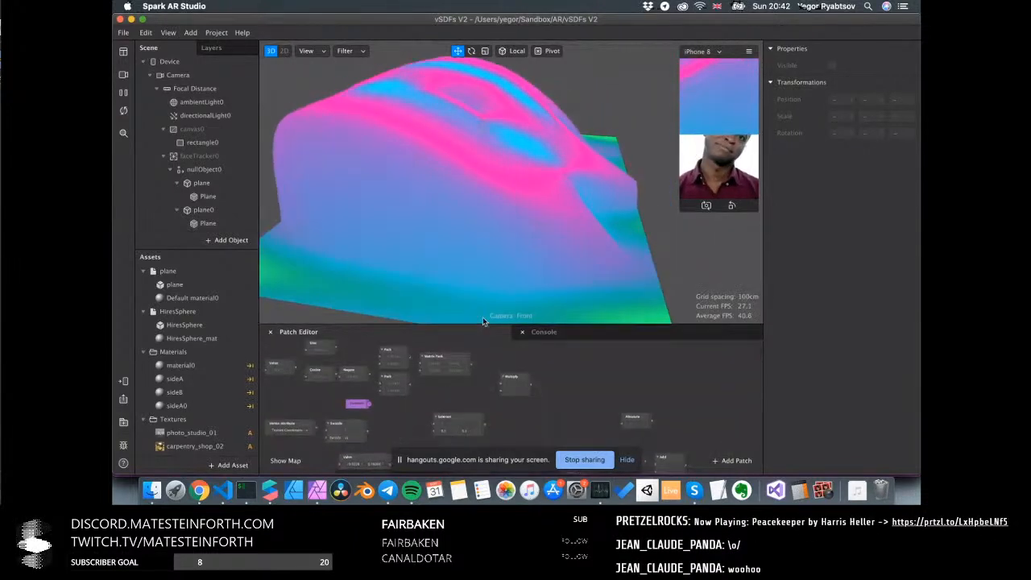
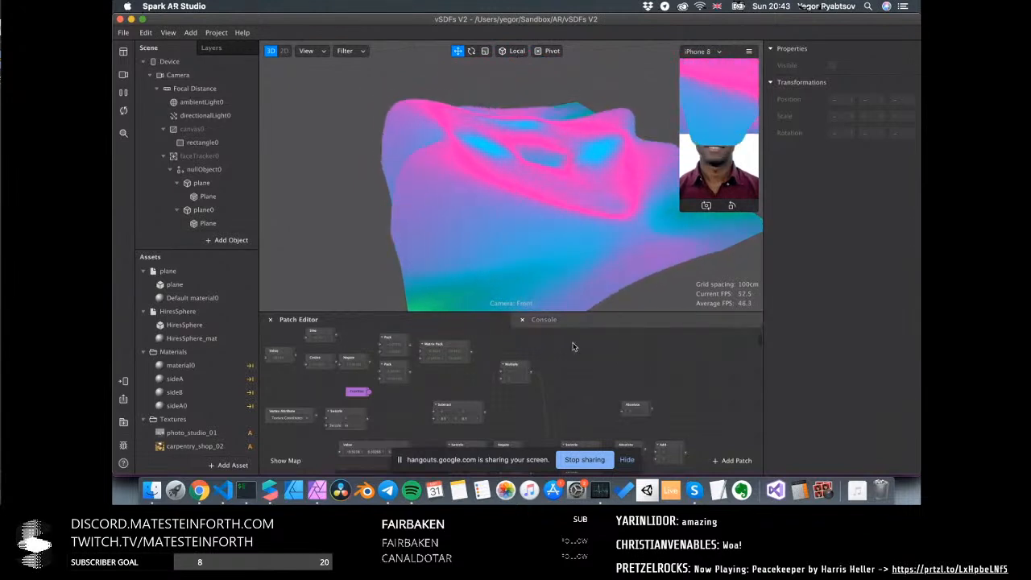
Enlarge the patch graph and examine it from the texture coordinate and Value patches through to the Smooth Step and Mix patches
{"action": "left_click_drag", "start_coordinate": [575, 314], "coordinate": [580, 75]}
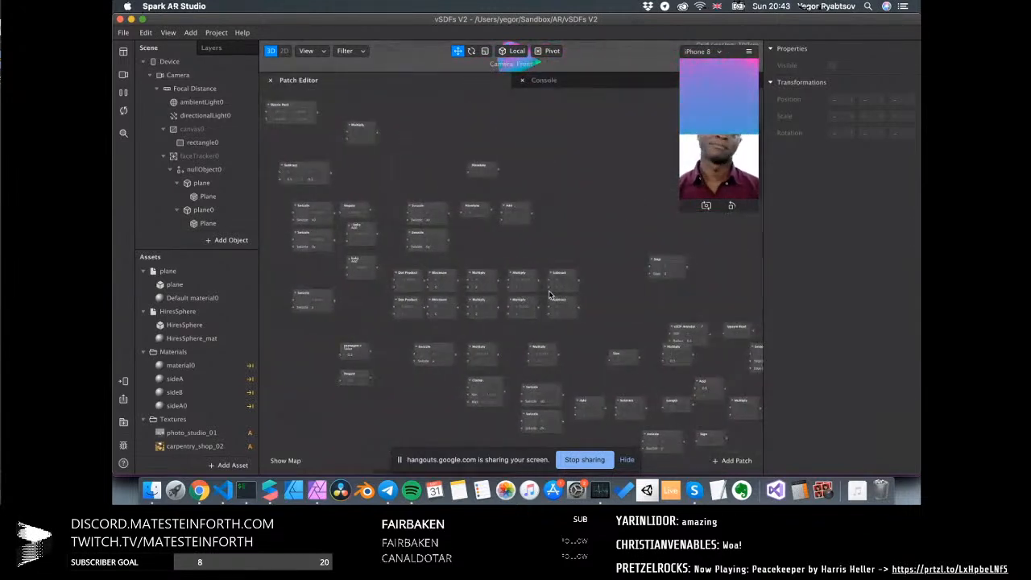
{"action": "scroll", "coordinate": [550, 296], "scroll_direction": "down", "scroll_amount": 5}
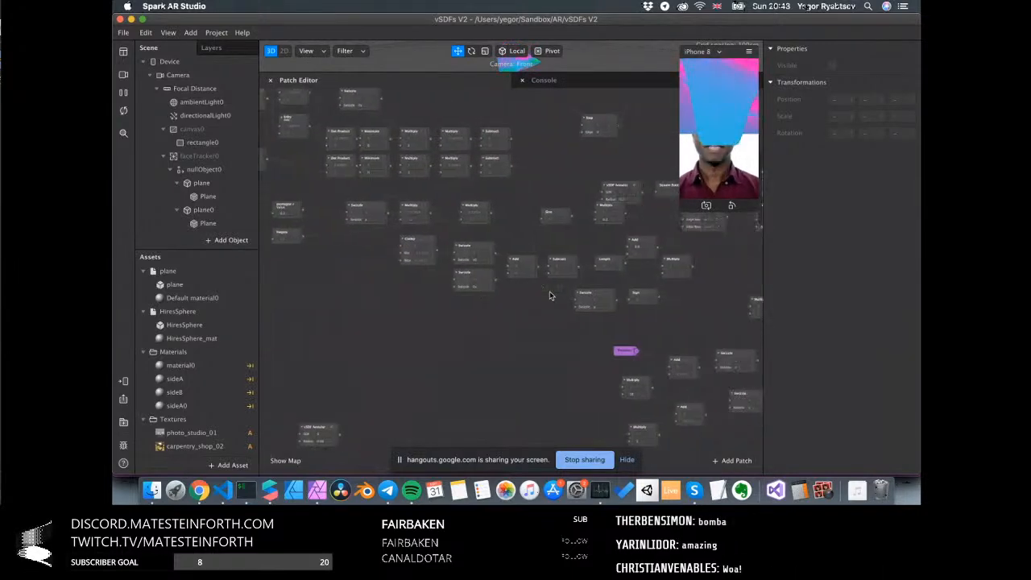
{"action": "scroll", "coordinate": [533, 258], "scroll_direction": "right", "scroll_amount": 8}
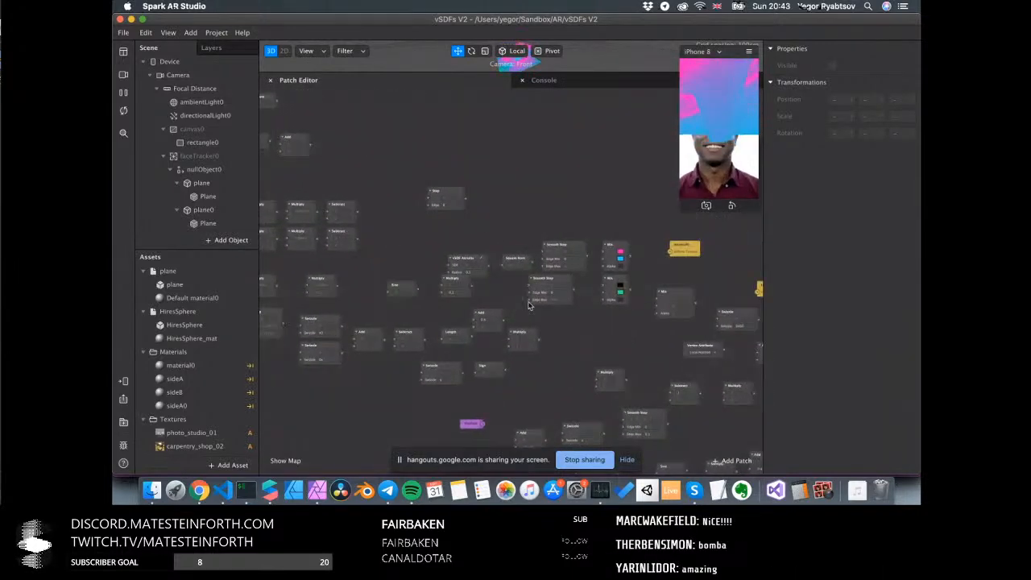
{"action": "scroll", "coordinate": [529, 305], "scroll_direction": "down", "scroll_amount": 2}
{"action": "scroll", "coordinate": [482, 291], "scroll_direction": "down", "scroll_amount": 15}
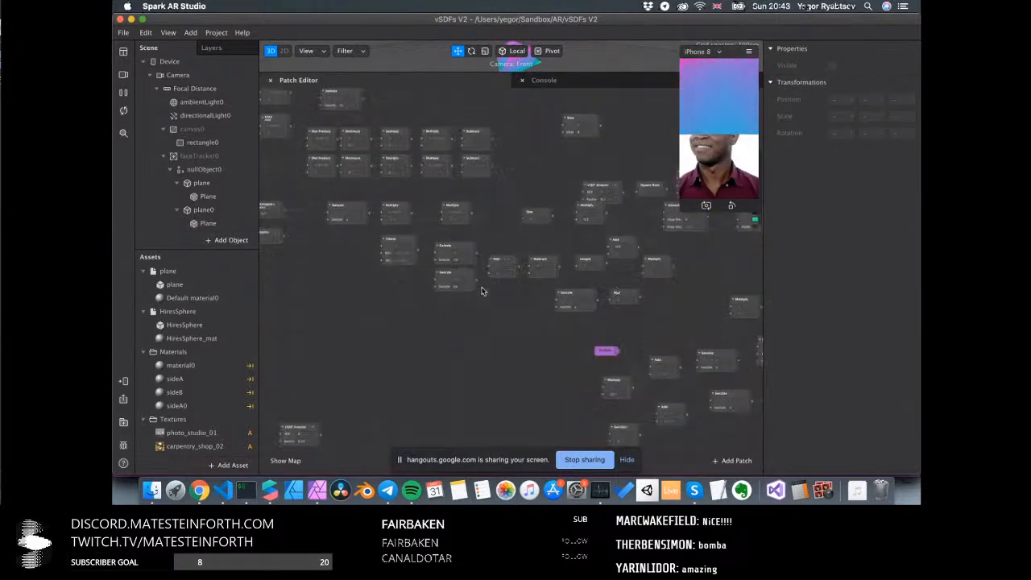
{"action": "scroll", "coordinate": [482, 291], "scroll_direction": "up", "scroll_amount": 10}
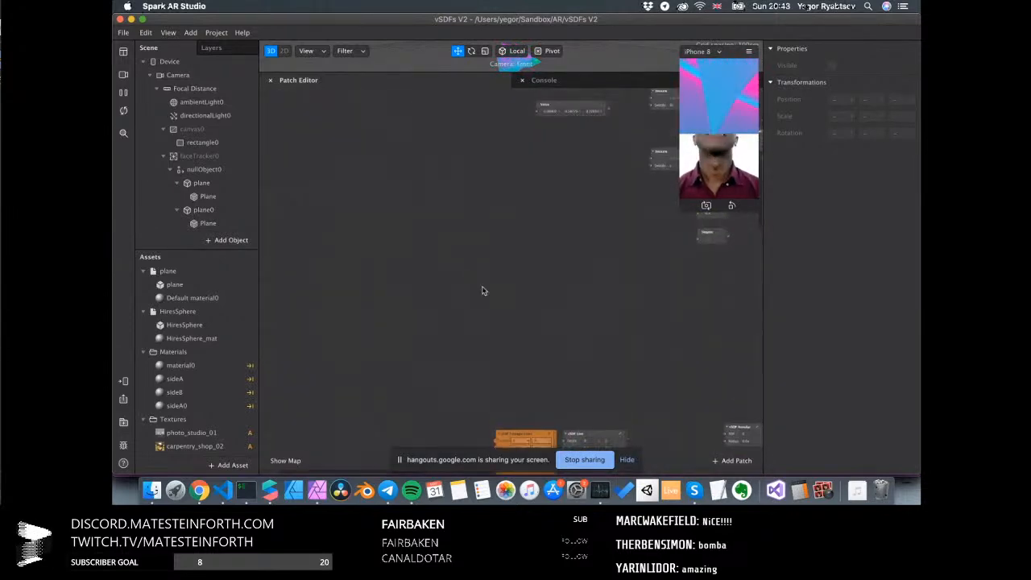
{"action": "scroll", "coordinate": [483, 291], "scroll_direction": "up", "scroll_amount": 4}
{"action": "scroll", "coordinate": [483, 291], "scroll_direction": "right", "scroll_amount": 4}
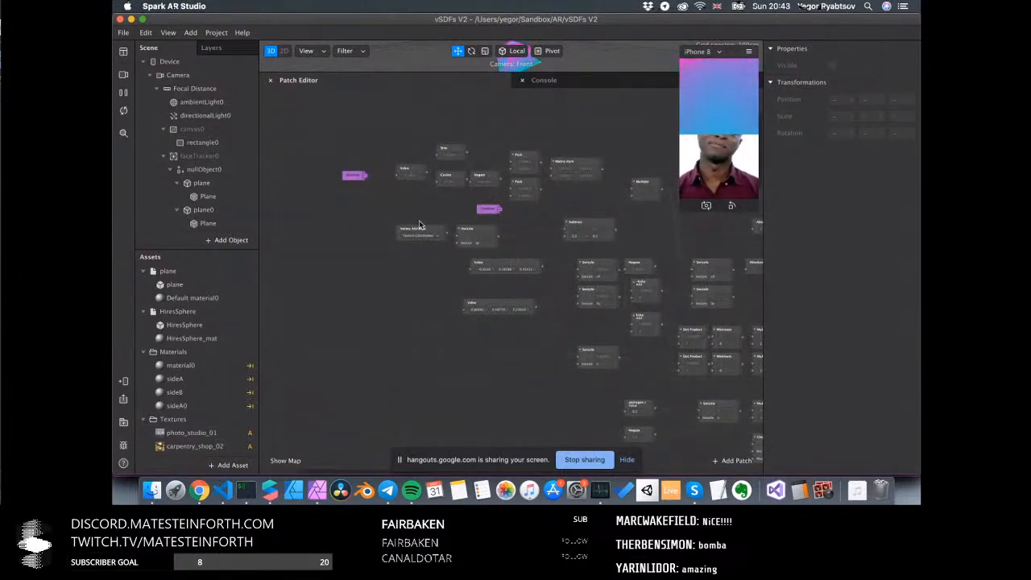
{"action": "scroll", "coordinate": [419, 227], "scroll_direction": "right", "scroll_amount": 4}
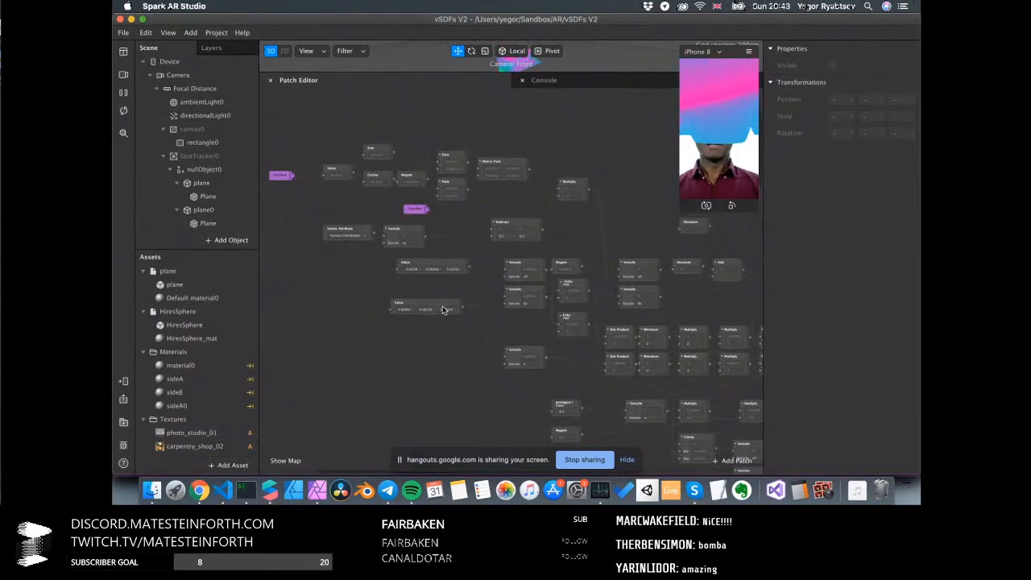
{"action": "scroll", "coordinate": [442, 310], "scroll_direction": "down", "scroll_amount": 4}
{"action": "scroll", "coordinate": [445, 310], "scroll_direction": "right", "scroll_amount": 12}
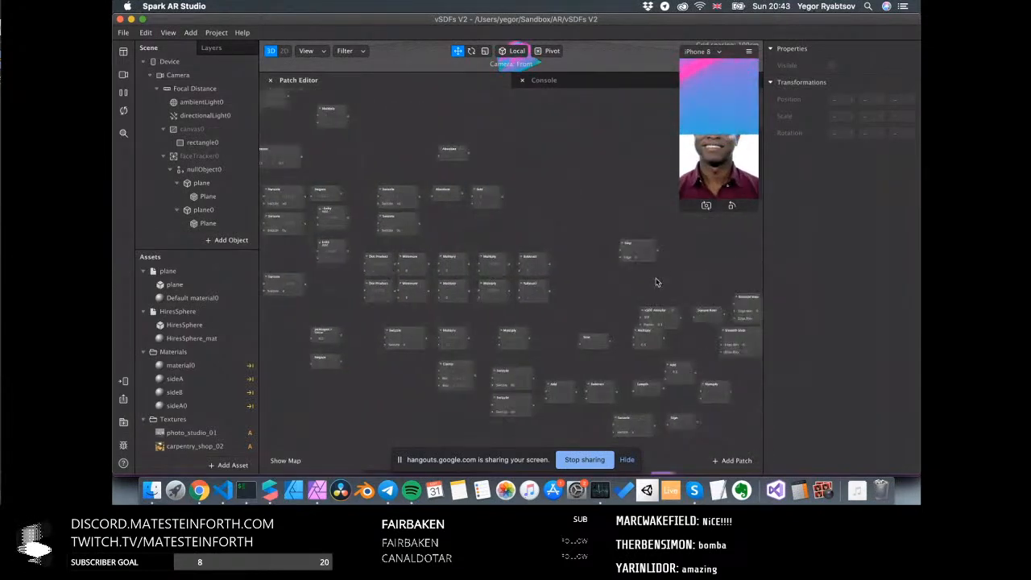
{"action": "scroll", "coordinate": [622, 350], "scroll_direction": "right", "scroll_amount": 2}
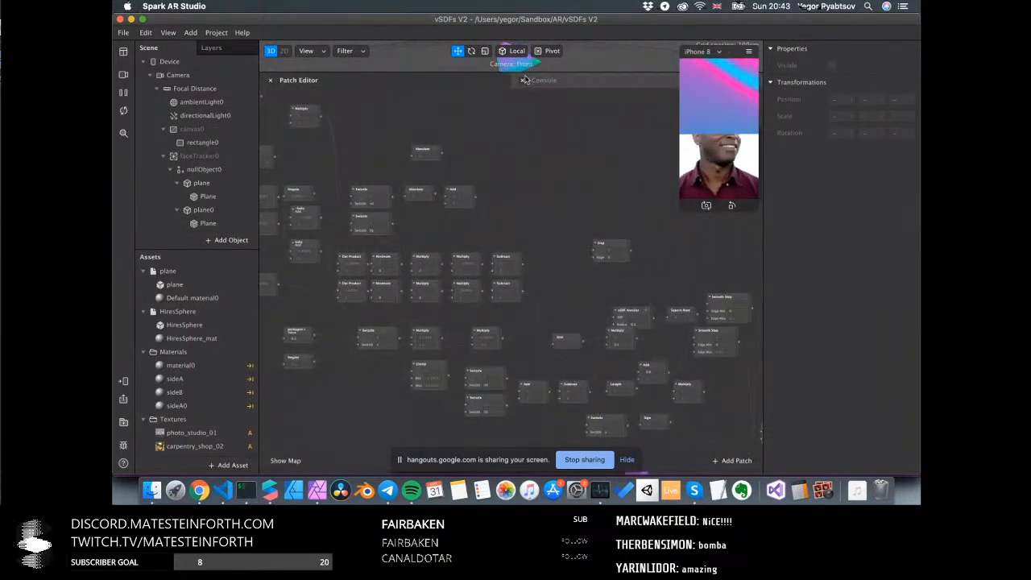
Enlarge the 3D viewport again and inspect the deformed plane's pattern from above
{"action": "left_click_drag", "start_coordinate": [551, 73], "coordinate": [551, 363]}
{"action": "left_click_drag", "start_coordinate": [535, 248], "coordinate": [439, 297], "text": "alt"}
{"action": "scroll", "coordinate": [475, 295], "scroll_direction": "down", "scroll_amount": 5}
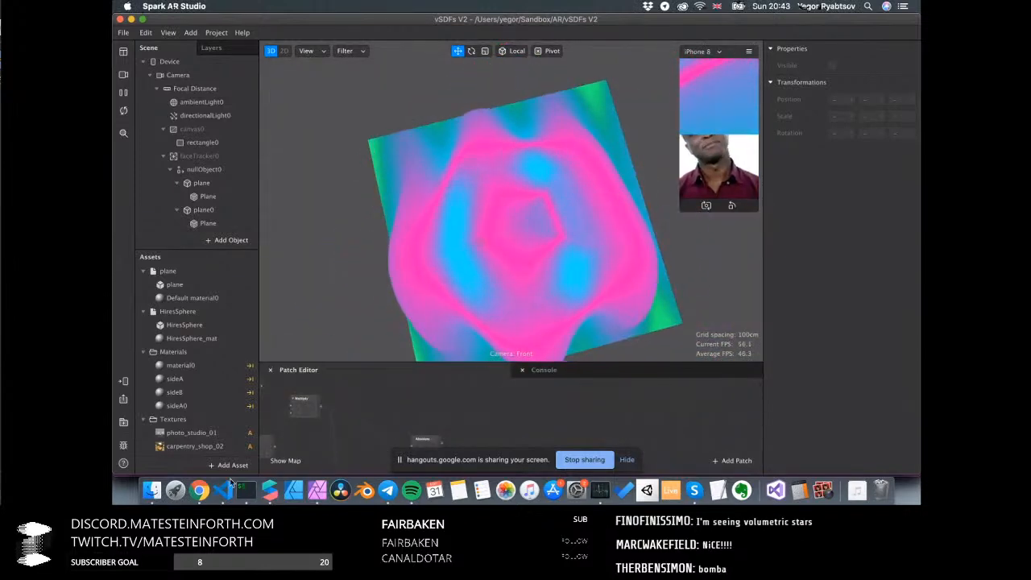
Switch to Chrome to check the hexagon, pentagon and triangle formulas in the 2D distance functions article, and return to Spark AR Studio
{"action": "left_click", "coordinate": [199, 490]}
{"action": "scroll", "coordinate": [356, 280], "scroll_direction": "up", "scroll_amount": 15}
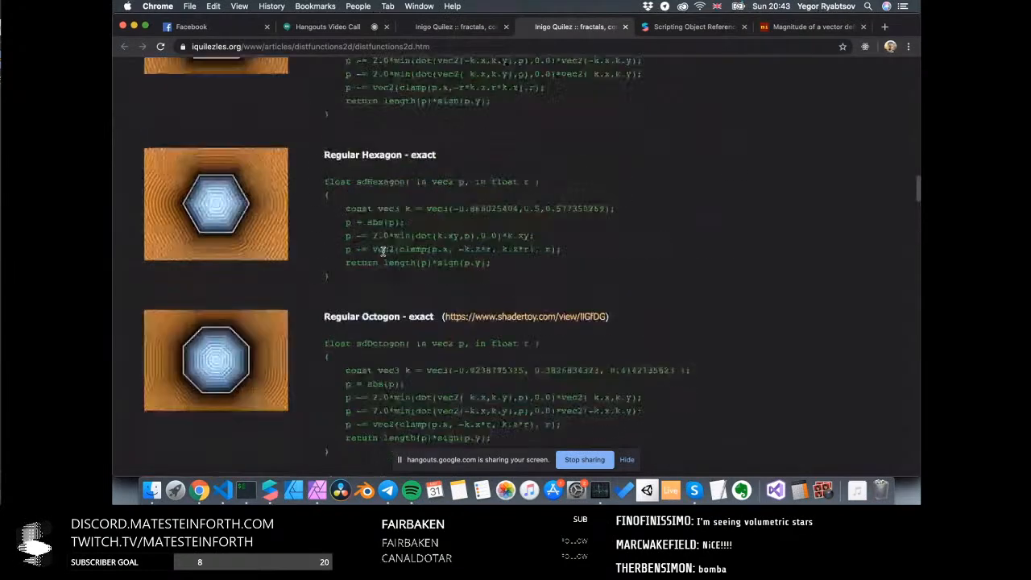
{"action": "scroll", "coordinate": [382, 251], "scroll_direction": "up", "scroll_amount": 3}
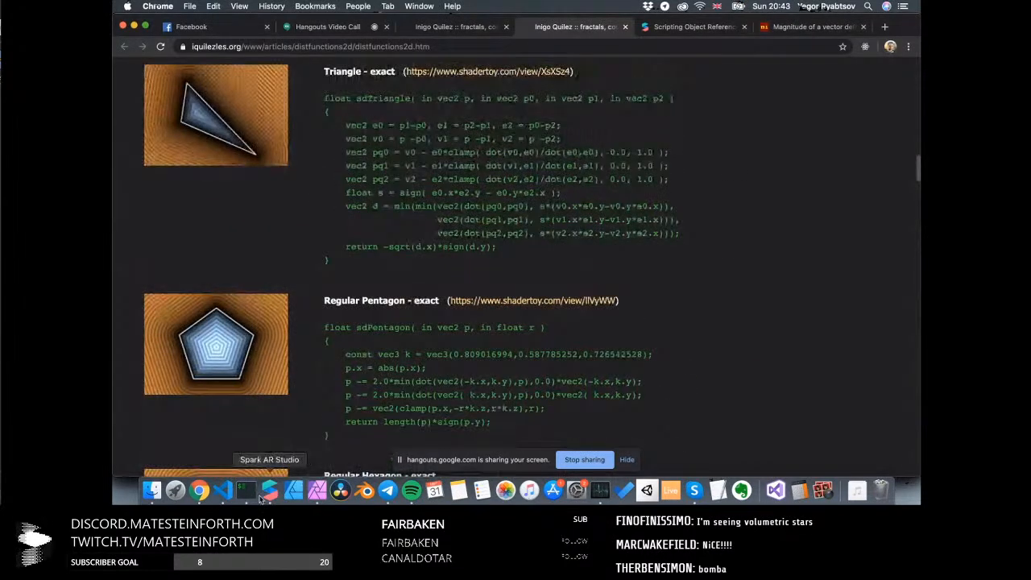
{"action": "left_click", "coordinate": [222, 490]}
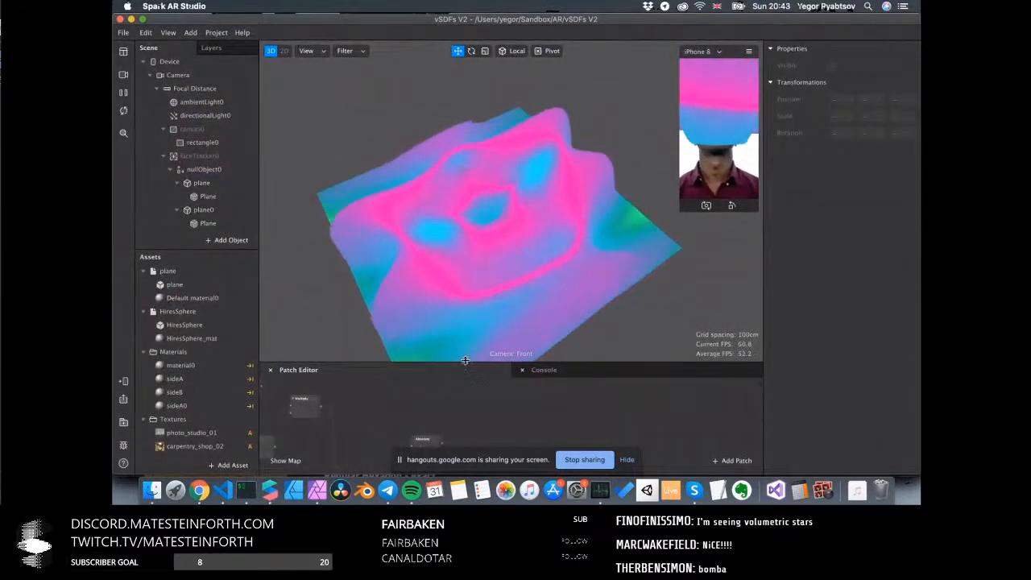
Enlarge the patch graph area and locate the group of vSDF shape patches below the main graph
{"action": "left_click_drag", "start_coordinate": [463, 363], "coordinate": [475, 188]}
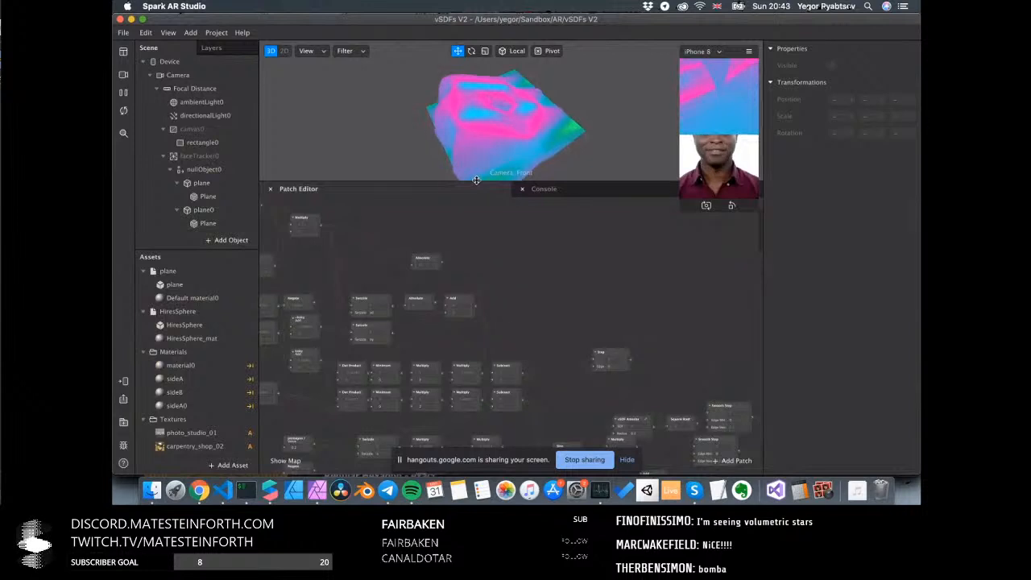
{"action": "scroll", "coordinate": [516, 323], "scroll_direction": "down", "scroll_amount": 5}
{"action": "scroll", "coordinate": [516, 322], "scroll_direction": "down", "scroll_amount": 3}
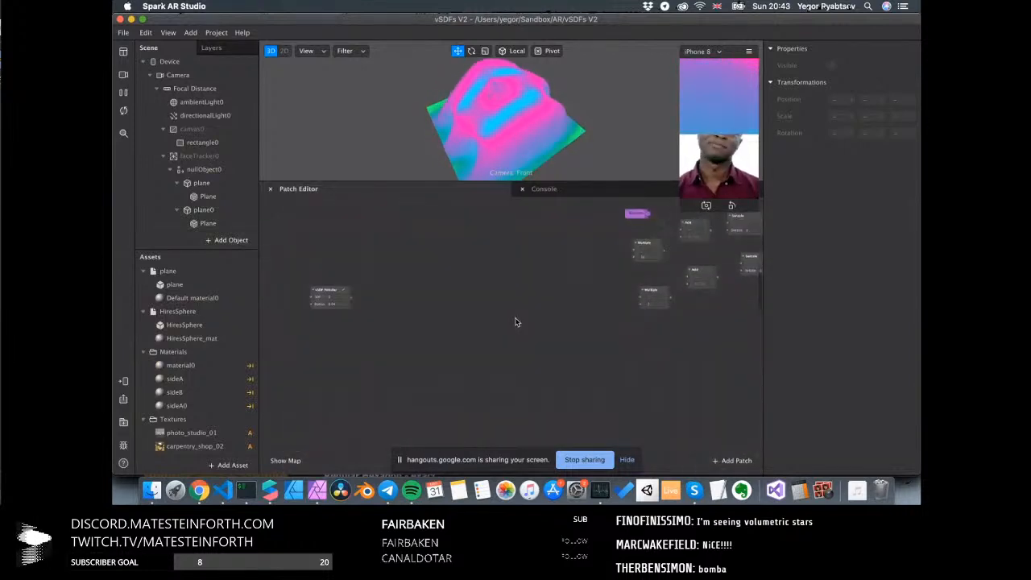
{"action": "scroll", "coordinate": [517, 315], "scroll_direction": "left", "scroll_amount": 8}
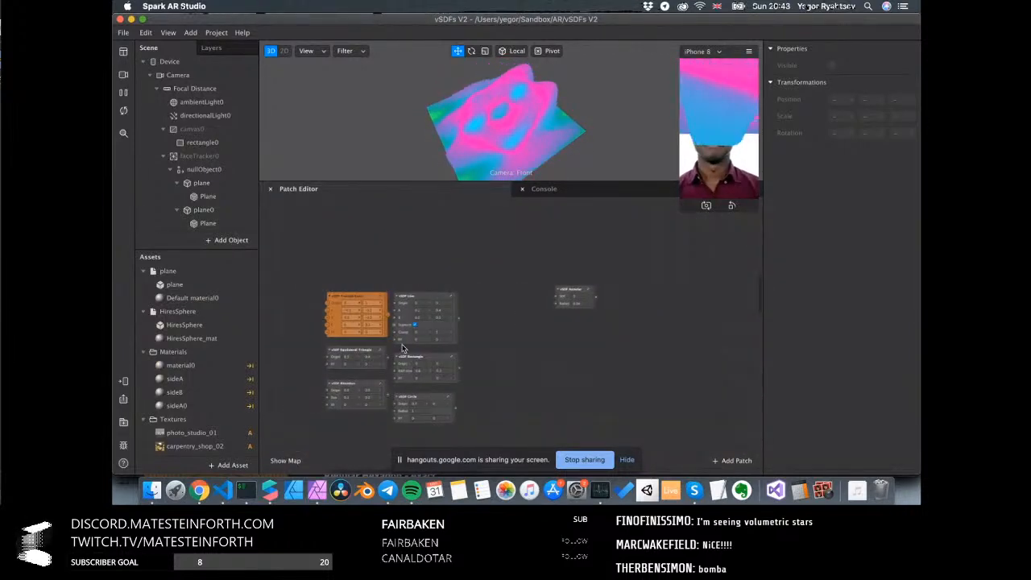
{"action": "scroll", "coordinate": [421, 344], "scroll_direction": "up", "scroll_amount": 4}
{"action": "scroll", "coordinate": [423, 343], "scroll_direction": "down", "scroll_amount": 3}
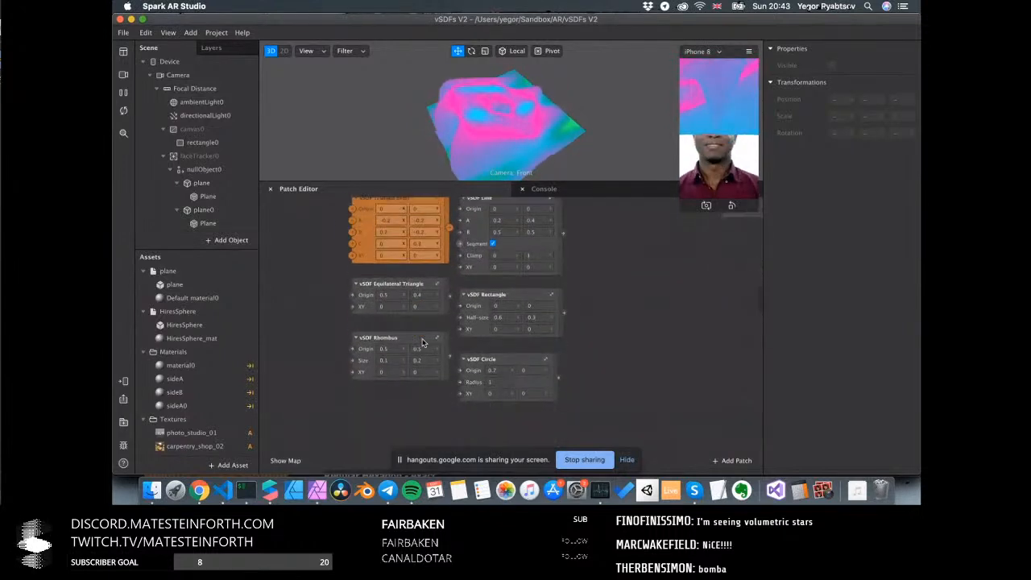
Examine the inputs of the vSDF Triangle Exact, Line, Equilateral Triangle, Rectangle, Rhombus and Circle patches, and the separate vSDF Annular patch
{"action": "scroll", "coordinate": [483, 306], "scroll_direction": "up", "scroll_amount": 3}
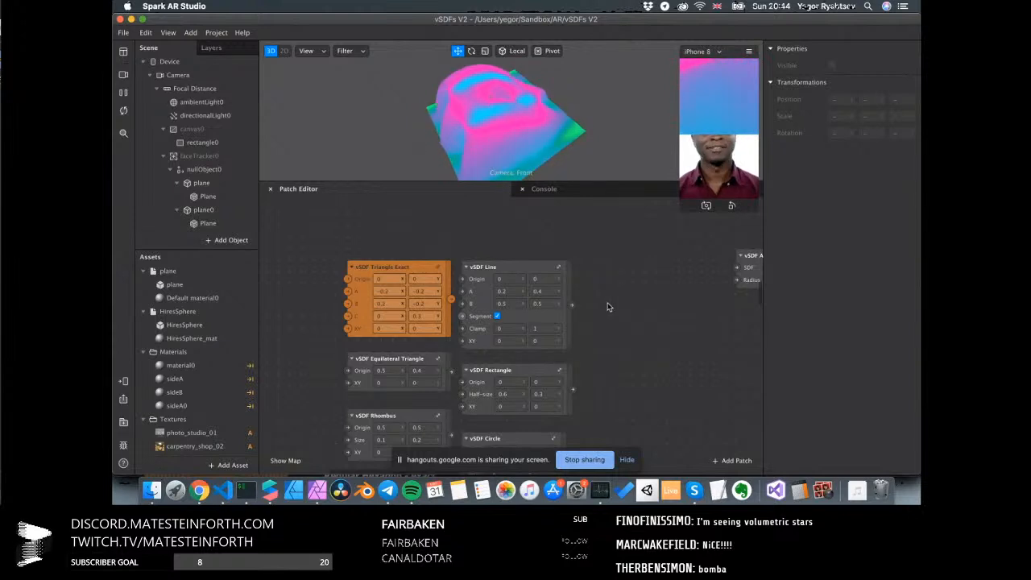
{"action": "scroll", "coordinate": [564, 380], "scroll_direction": "down", "scroll_amount": 3}
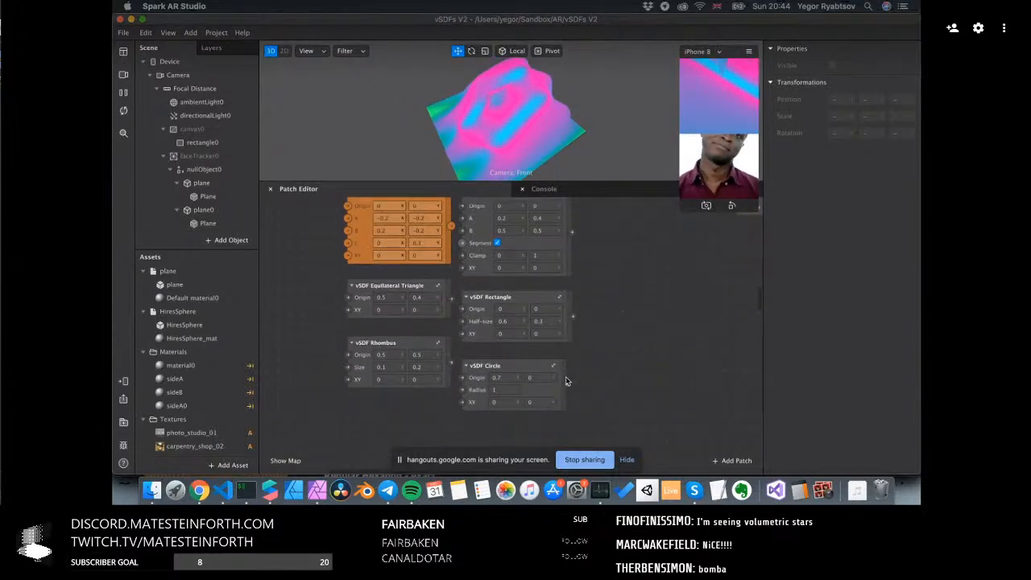
{"action": "scroll", "coordinate": [567, 377], "scroll_direction": "up", "scroll_amount": 3}
{"action": "scroll", "coordinate": [567, 375], "scroll_direction": "up", "scroll_amount": 1}
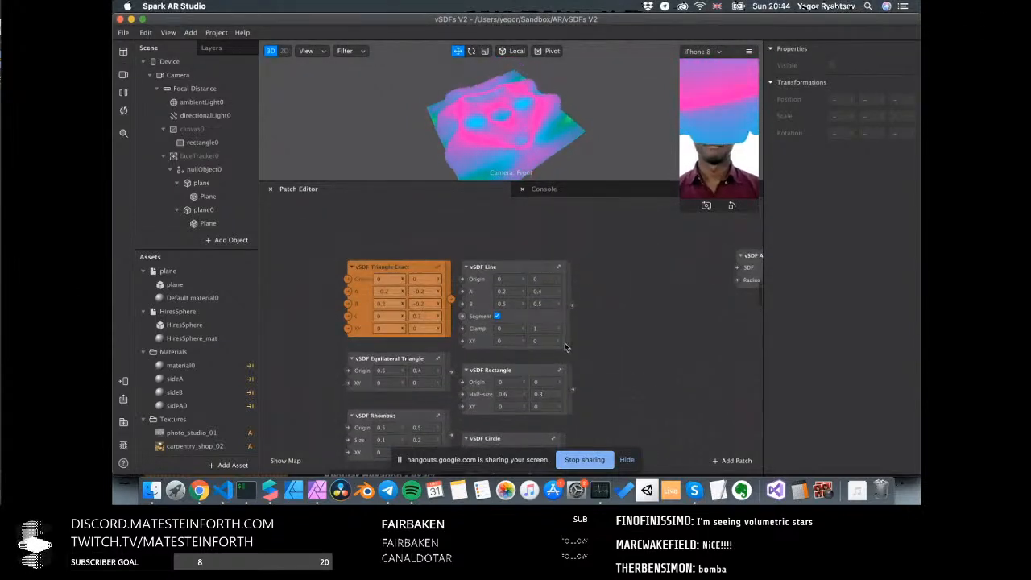
{"action": "scroll", "coordinate": [566, 345], "scroll_direction": "down", "scroll_amount": 2}
{"action": "scroll", "coordinate": [566, 346], "scroll_direction": "up", "scroll_amount": 1}
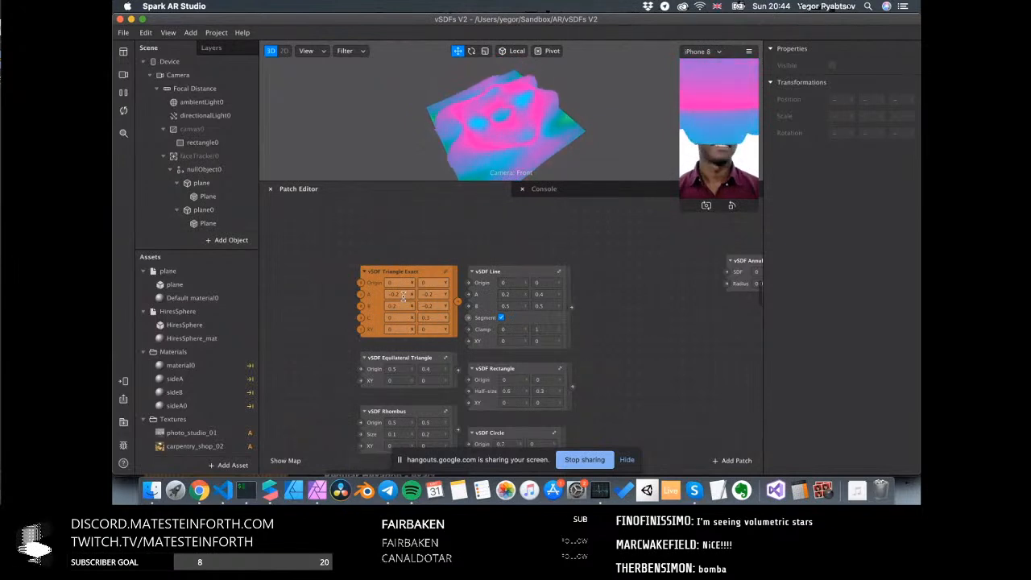
{"action": "scroll", "coordinate": [382, 314], "scroll_direction": "up", "scroll_amount": 3}
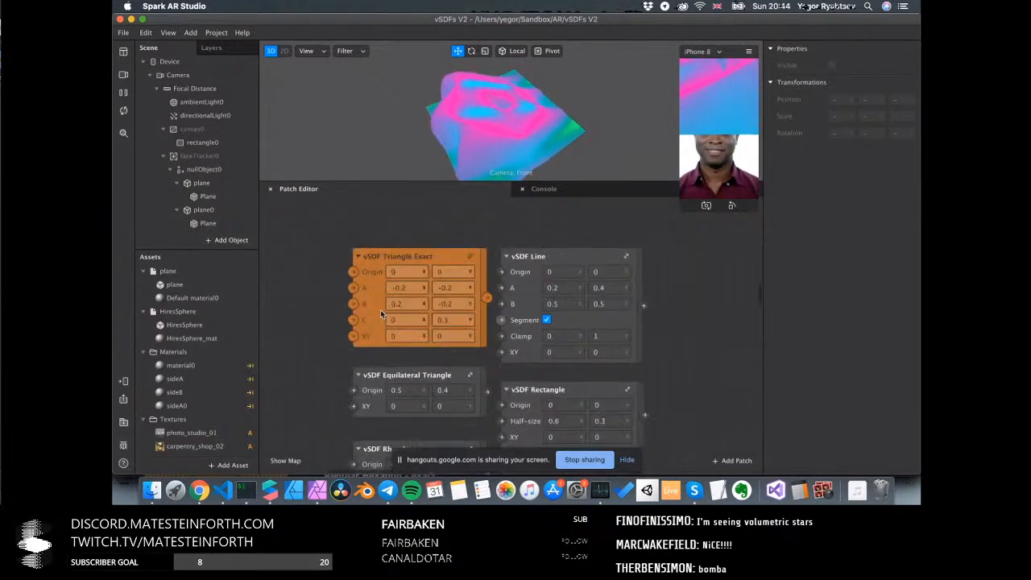
{"action": "scroll", "coordinate": [382, 312], "scroll_direction": "down", "scroll_amount": 3}
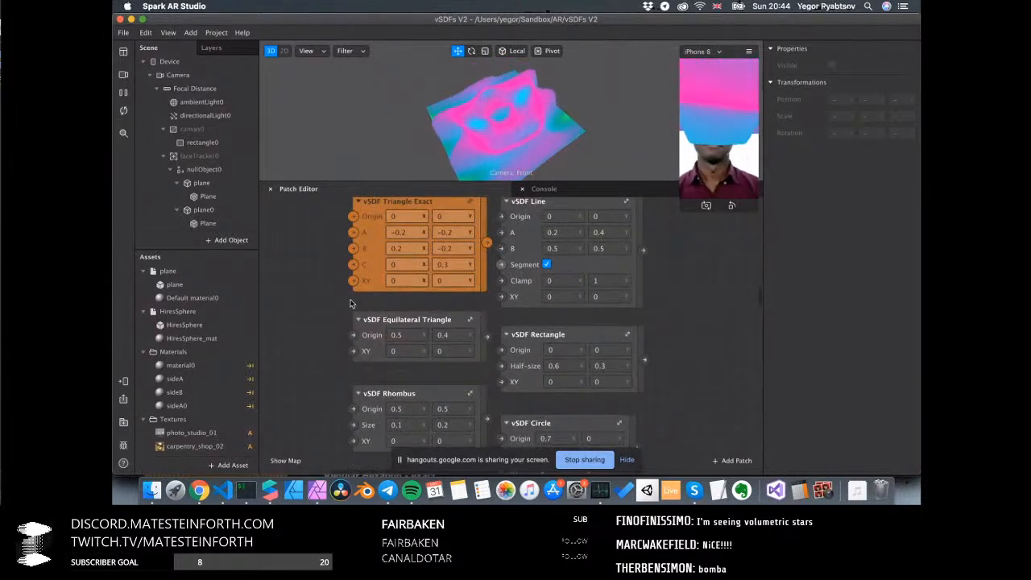
{"action": "scroll", "coordinate": [347, 337], "scroll_direction": "down", "scroll_amount": 3}
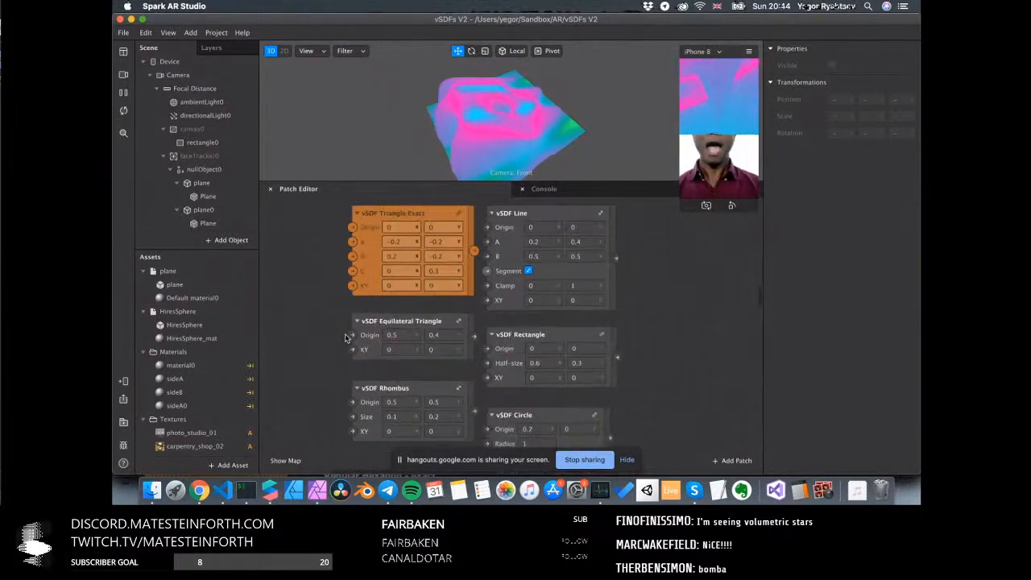
{"action": "scroll", "coordinate": [353, 338], "scroll_direction": "right", "scroll_amount": 8}
{"action": "scroll", "coordinate": [356, 337], "scroll_direction": "left", "scroll_amount": 1}
{"action": "scroll", "coordinate": [356, 337], "scroll_direction": "left", "scroll_amount": 10}
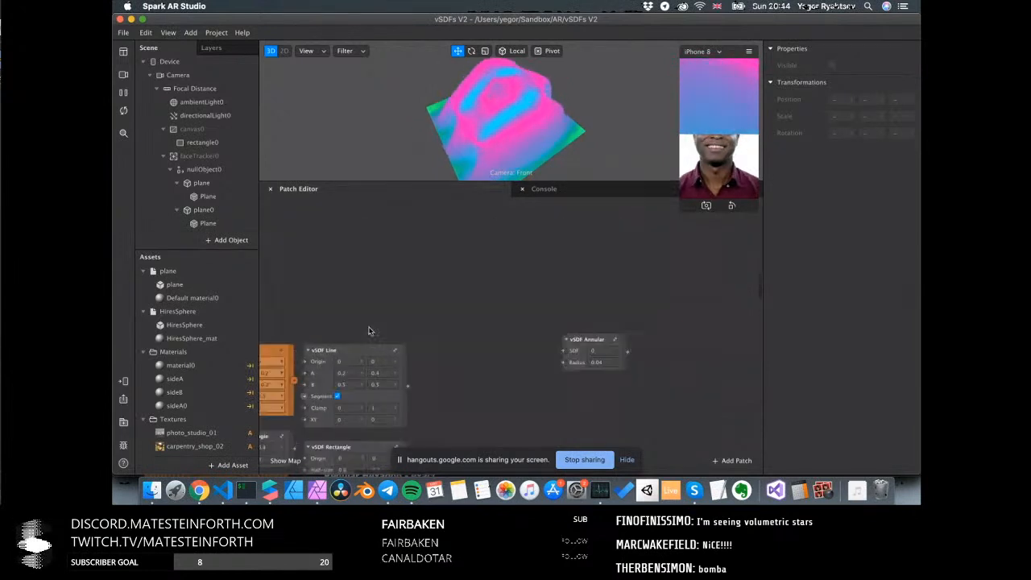
Delete the rotation patches feeding the upper Multiply patch: Value, Sine, Cosine, Negate, both Packs and Matrix Pack
{"action": "scroll", "coordinate": [371, 330], "scroll_direction": "up", "scroll_amount": 5}
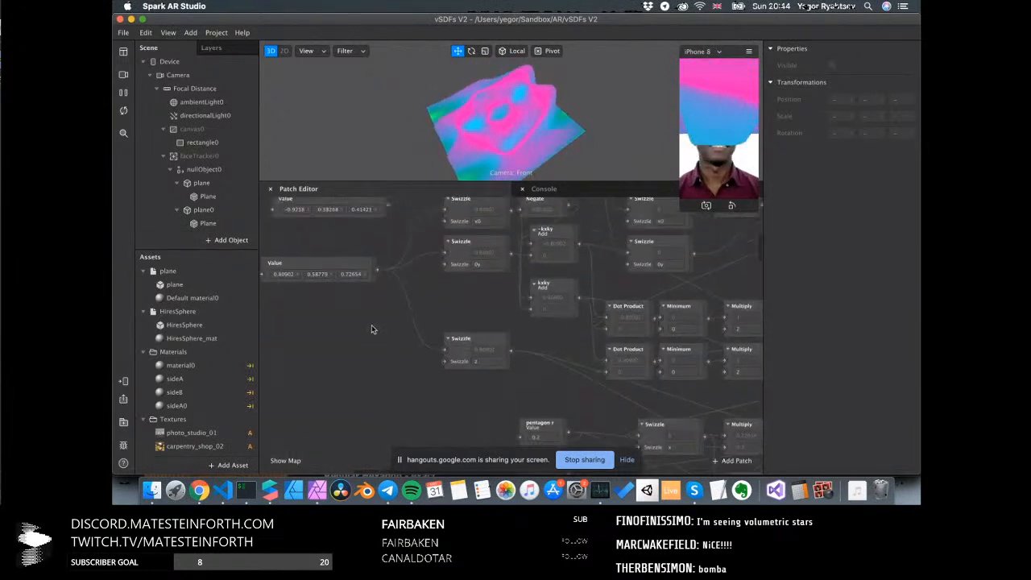
{"action": "scroll", "coordinate": [372, 325], "scroll_direction": "up", "scroll_amount": 3}
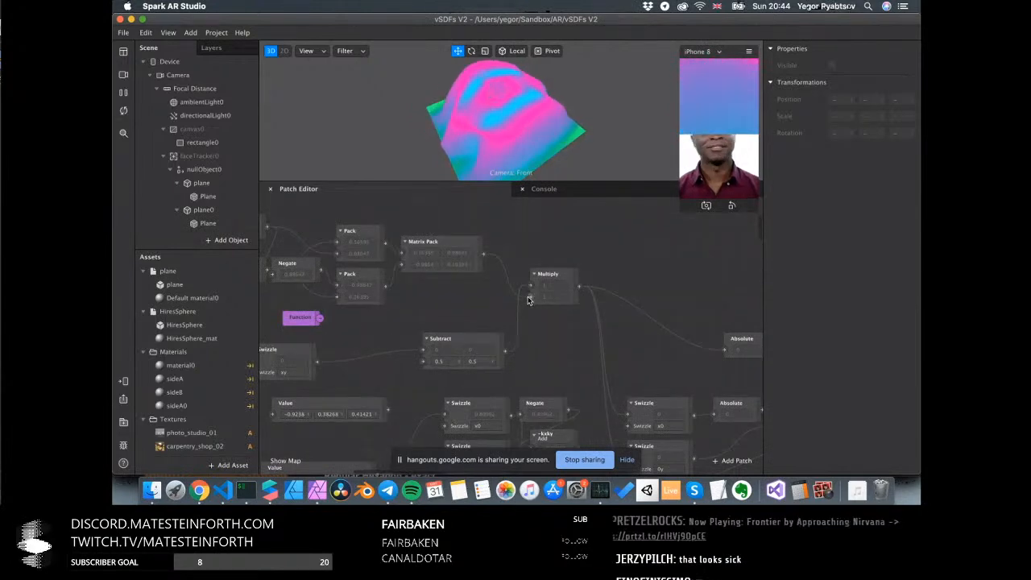
{"action": "left_click_drag", "start_coordinate": [531, 297], "coordinate": [129, 185]}
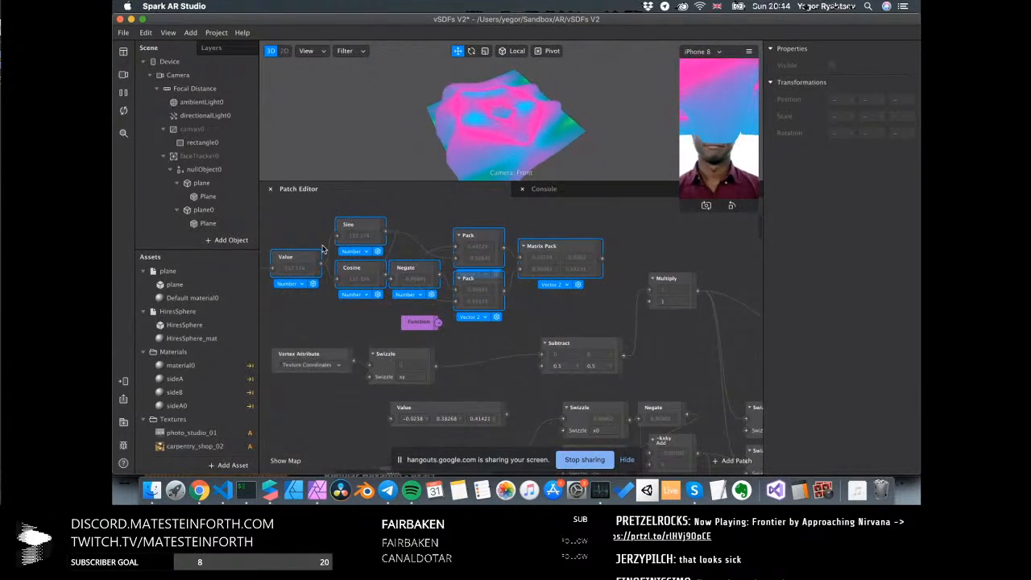
{"action": "key", "text": "Delete"}
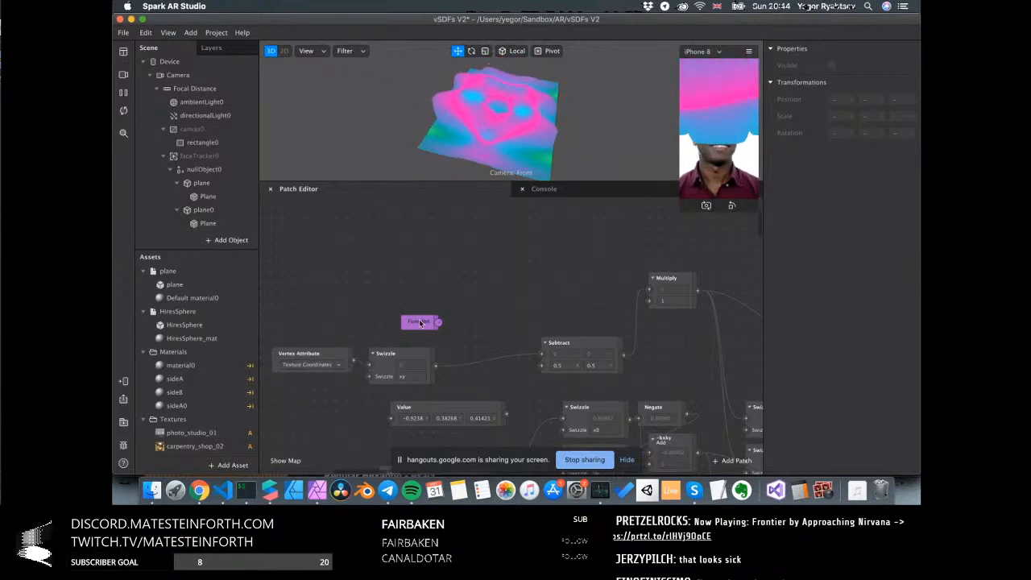
Move the Function patch clear above the connection between the Swizzle and Subtract patches
{"action": "left_click_drag", "start_coordinate": [420, 323], "coordinate": [462, 344]}
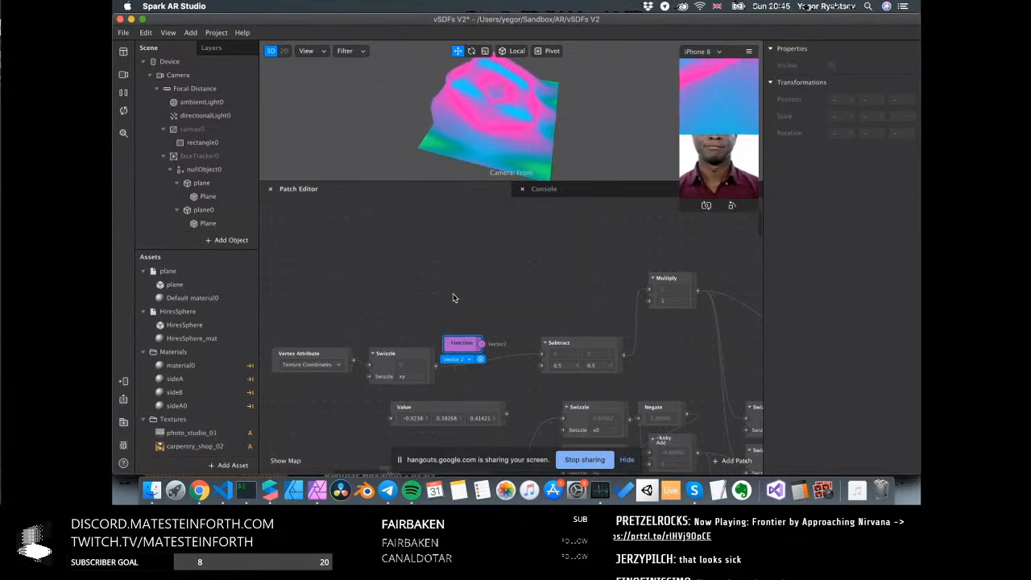
{"action": "scroll", "coordinate": [453, 295], "scroll_direction": "up", "scroll_amount": 3}
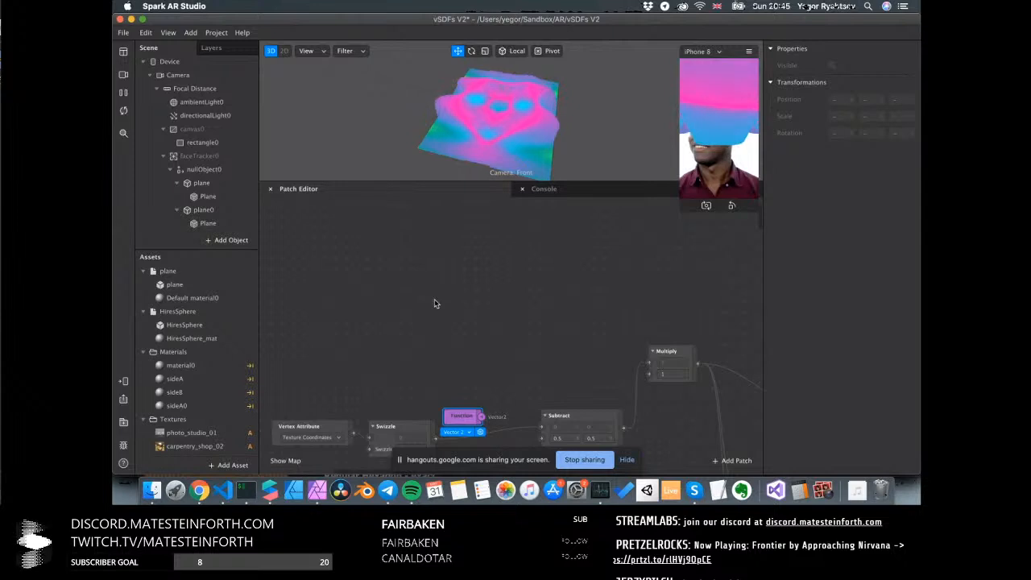
{"action": "scroll", "coordinate": [495, 329], "scroll_direction": "down", "scroll_amount": 3}
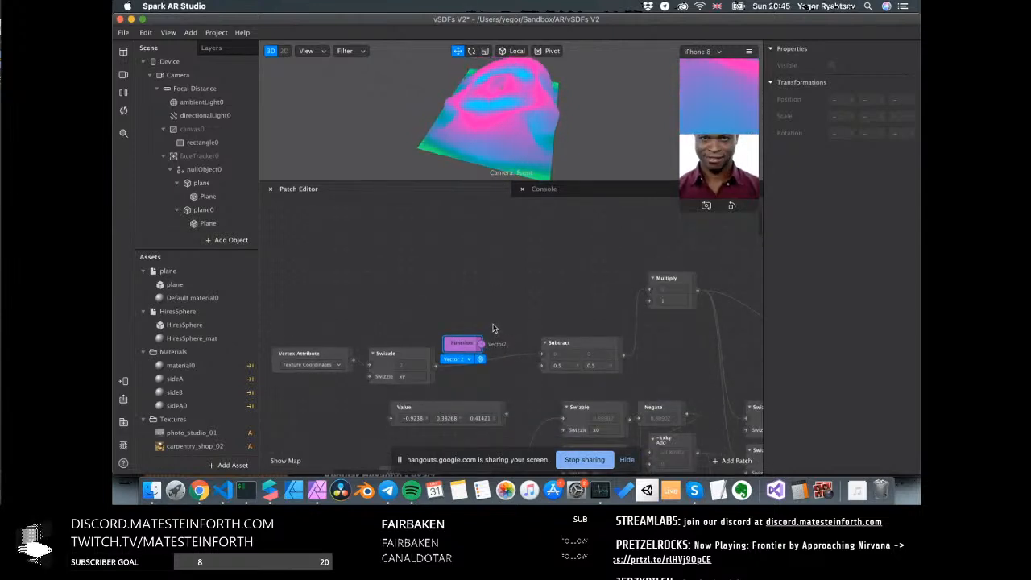
{"action": "key", "text": "alt+Tab"}
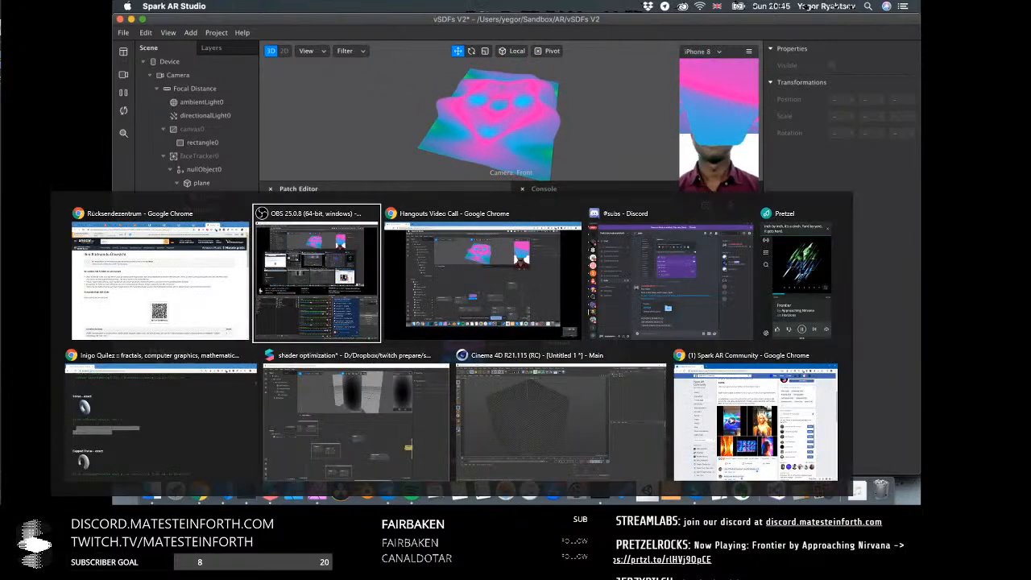
{"action": "key", "text": "alt+Tab"}
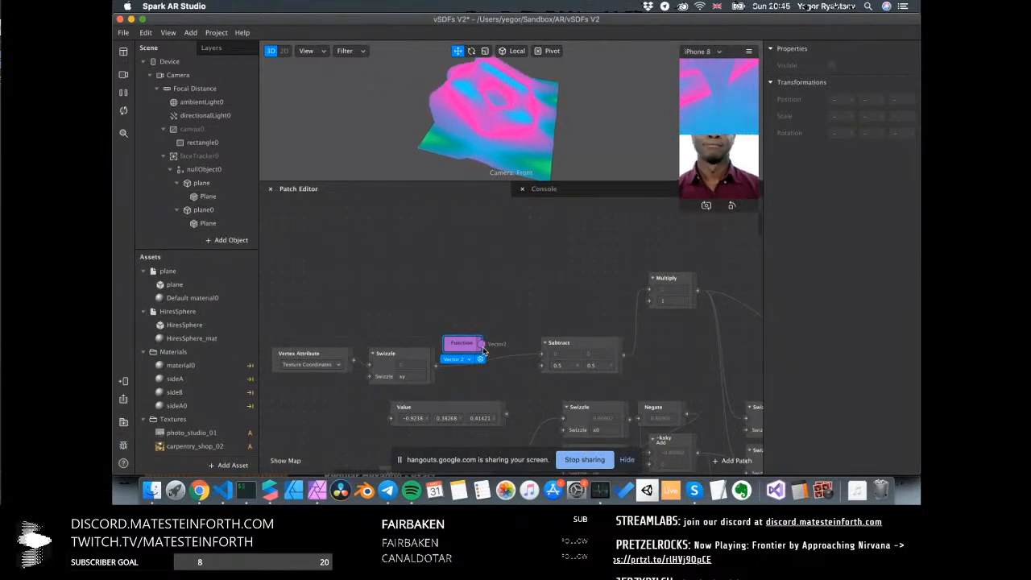
{"action": "left_click_drag", "start_coordinate": [474, 348], "coordinate": [481, 300]}
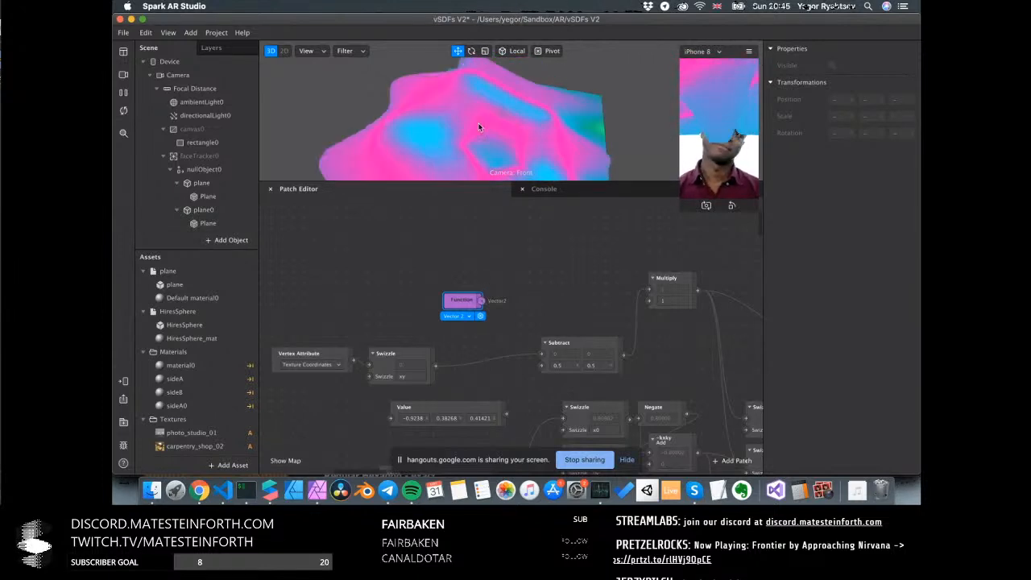
Inspect the deformed plane from above in an enlarged viewport, and examine how the Subtract and Multiply patches feed the rest of the graph
{"action": "left_click_drag", "start_coordinate": [481, 181], "coordinate": [490, 332]}
{"action": "scroll", "coordinate": [498, 210], "scroll_direction": "down", "scroll_amount": 4}
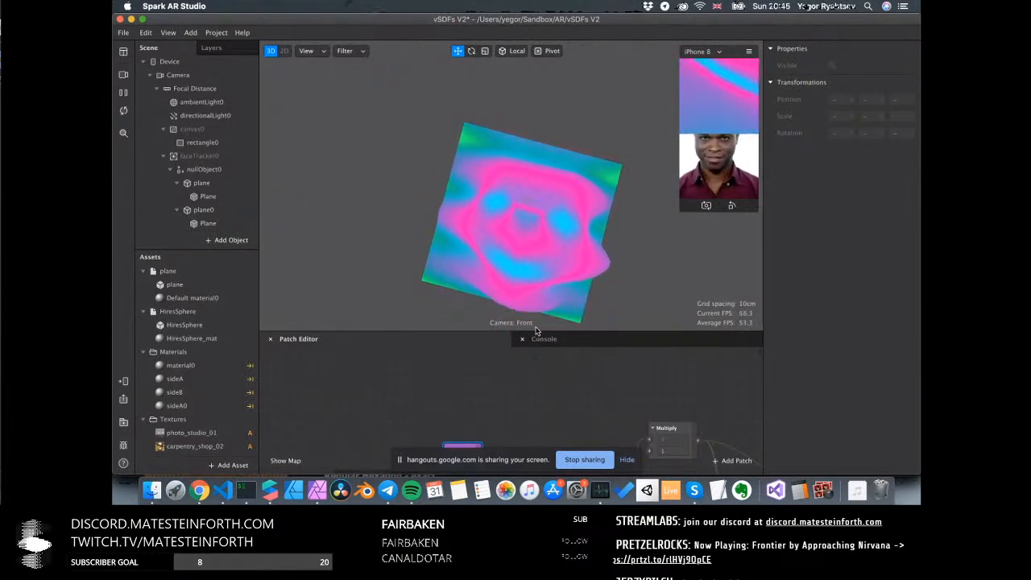
{"action": "left_click_drag", "start_coordinate": [524, 331], "coordinate": [520, 175]}
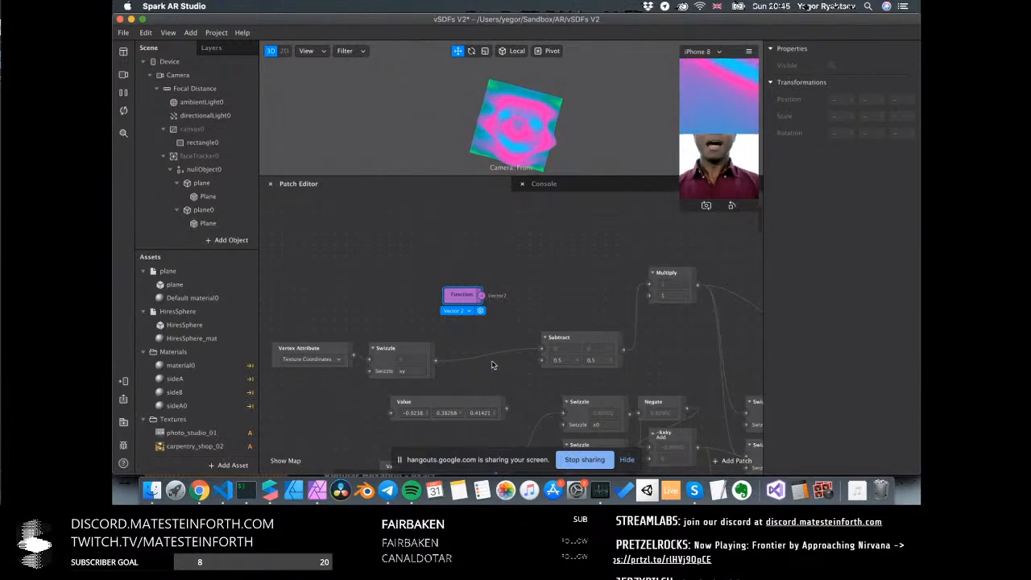
{"action": "scroll", "coordinate": [493, 365], "scroll_direction": "right", "scroll_amount": 5}
{"action": "scroll", "coordinate": [508, 363], "scroll_direction": "down", "scroll_amount": 3}
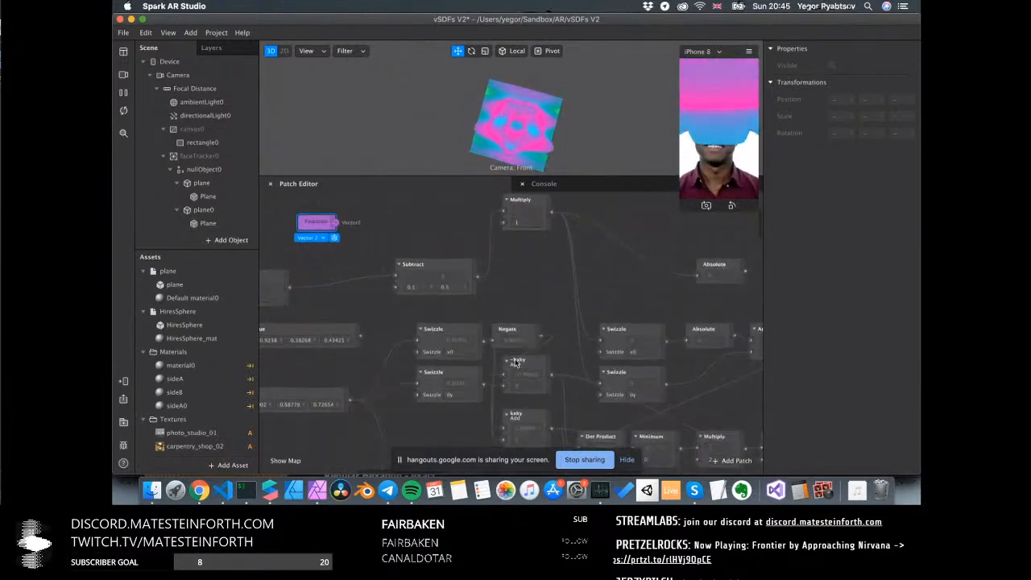
{"action": "scroll", "coordinate": [515, 362], "scroll_direction": "right", "scroll_amount": 5}
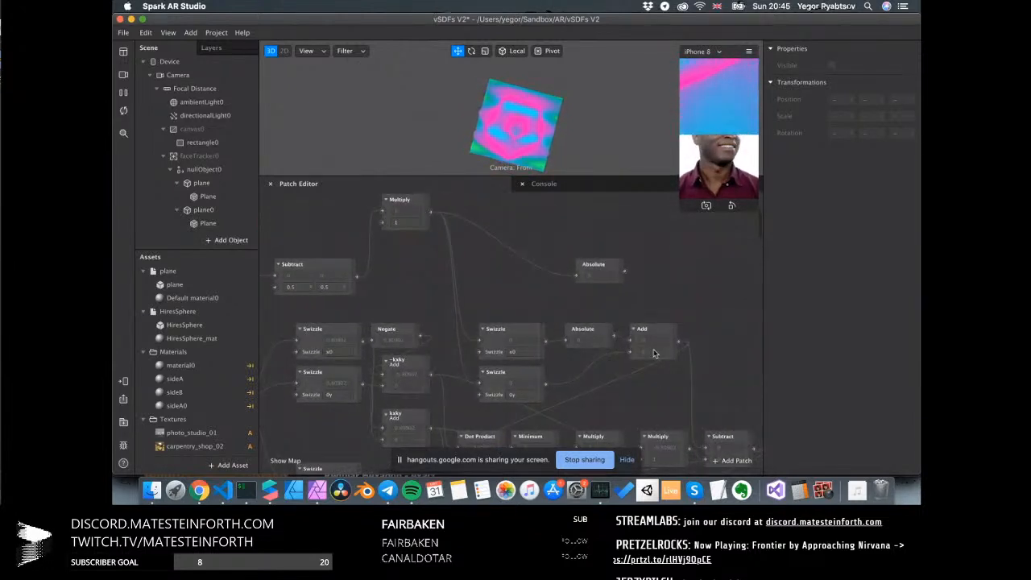
{"action": "scroll", "coordinate": [654, 353], "scroll_direction": "left", "scroll_amount": 8}
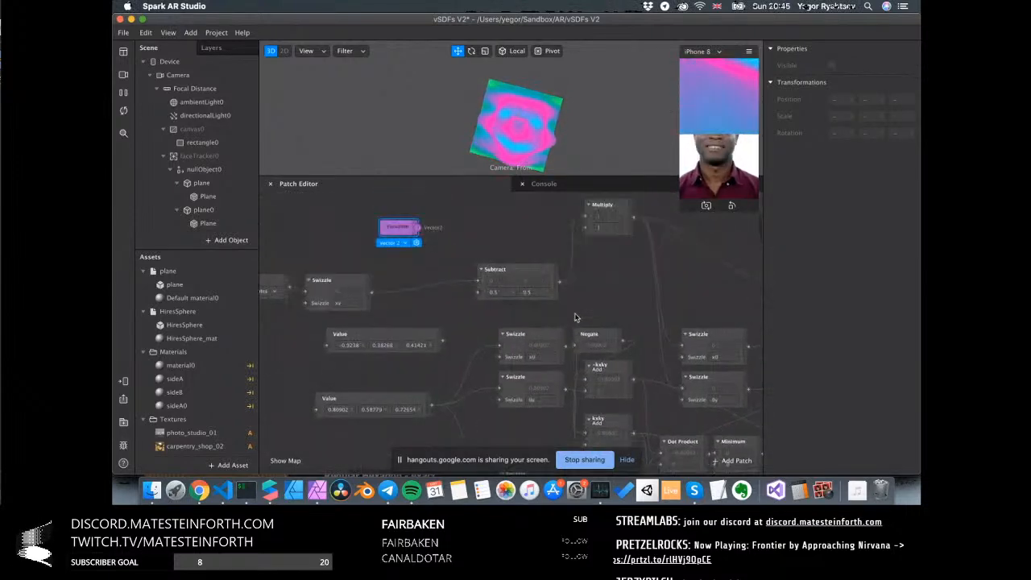
Add an SDF Circle patch and place it in the empty graph area above the Function patch
{"action": "scroll", "coordinate": [575, 318], "scroll_direction": "up", "scroll_amount": 5}
{"action": "right_click", "coordinate": [475, 259]}
{"action": "type", "text": "sdf "}
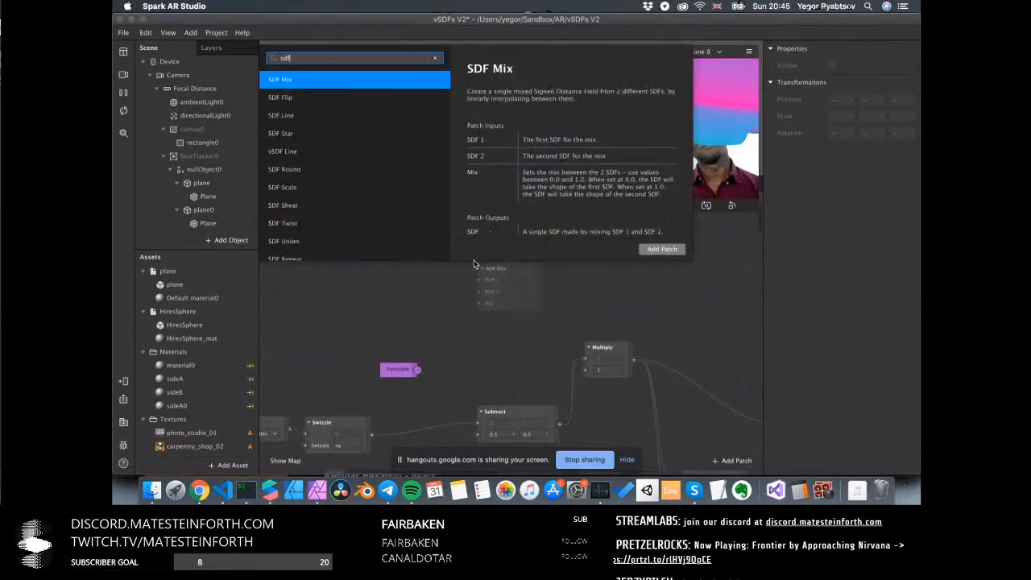
{"action": "type", "text": "c"}
{"action": "key", "text": "Return"}
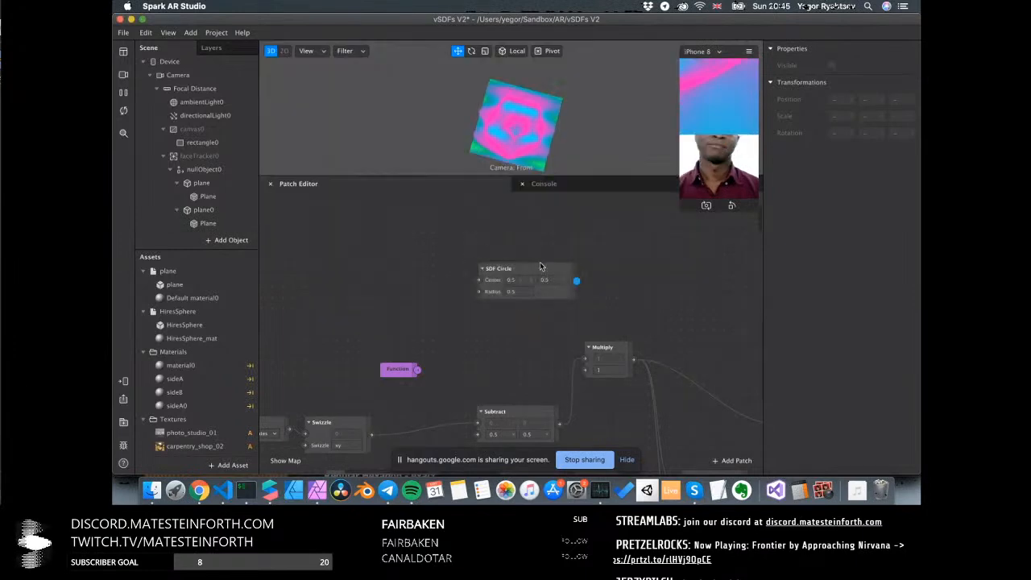
{"action": "left_click_drag", "start_coordinate": [551, 271], "coordinate": [414, 253]}
Add an SDF Rotation patch beside the SDF Circle and connect the circle to its SDF input
{"action": "double_click", "coordinate": [508, 272]}
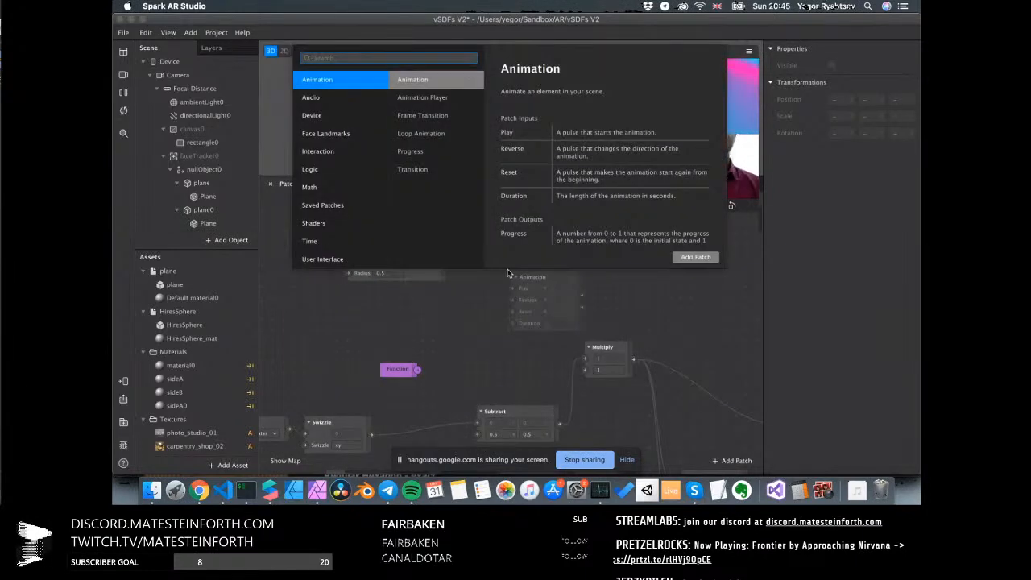
{"action": "type", "text": "sdf ro"}
{"action": "key", "text": "Down"}
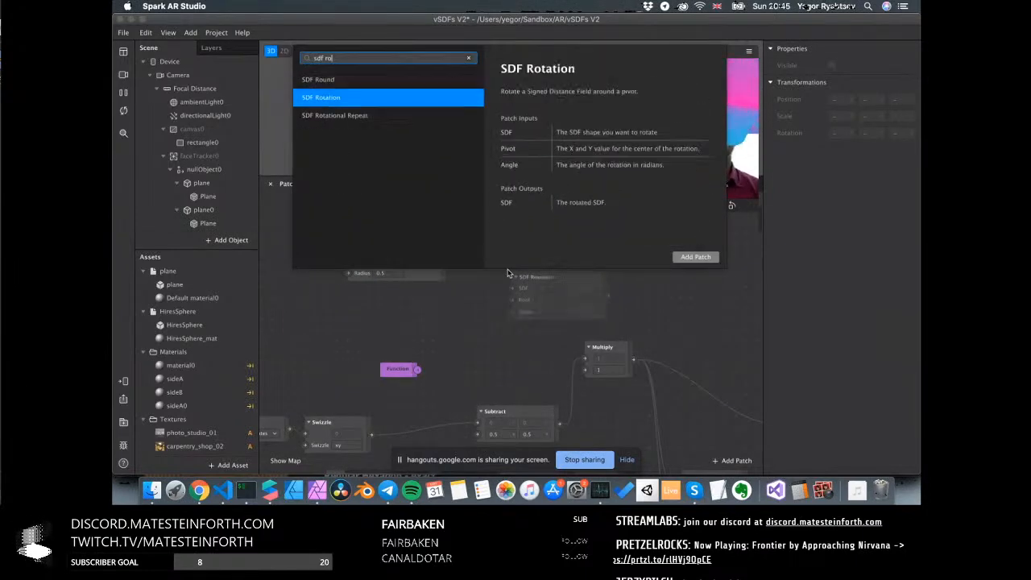
{"action": "key", "text": "Return"}
{"action": "left_click_drag", "start_coordinate": [521, 283], "coordinate": [487, 261]}
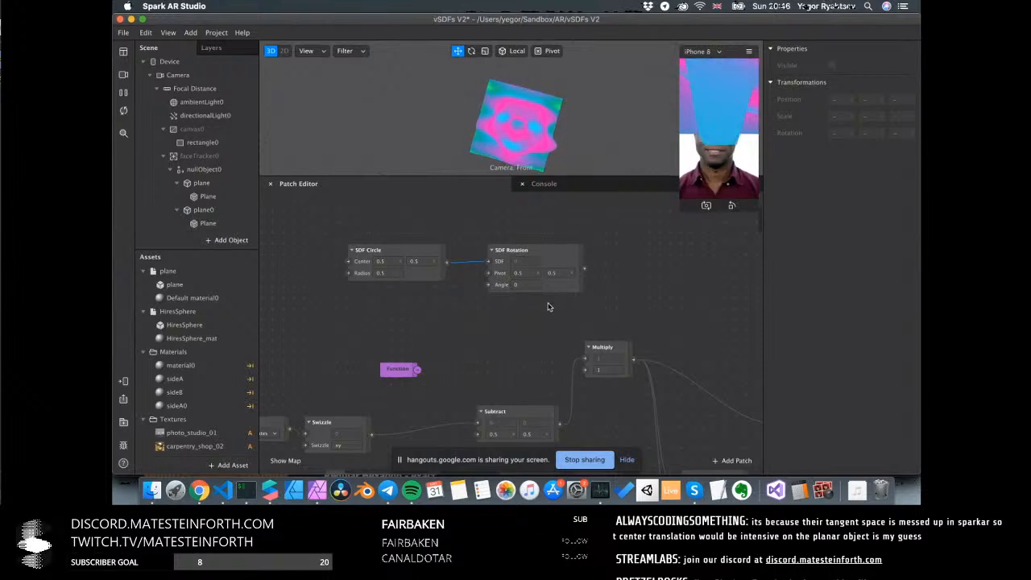
Delete the SDF Circle and SDF Rotation patches, and check the deformed plane in a temporarily enlarged viewport
{"action": "left_click_drag", "start_coordinate": [510, 270], "coordinate": [333, 304]}
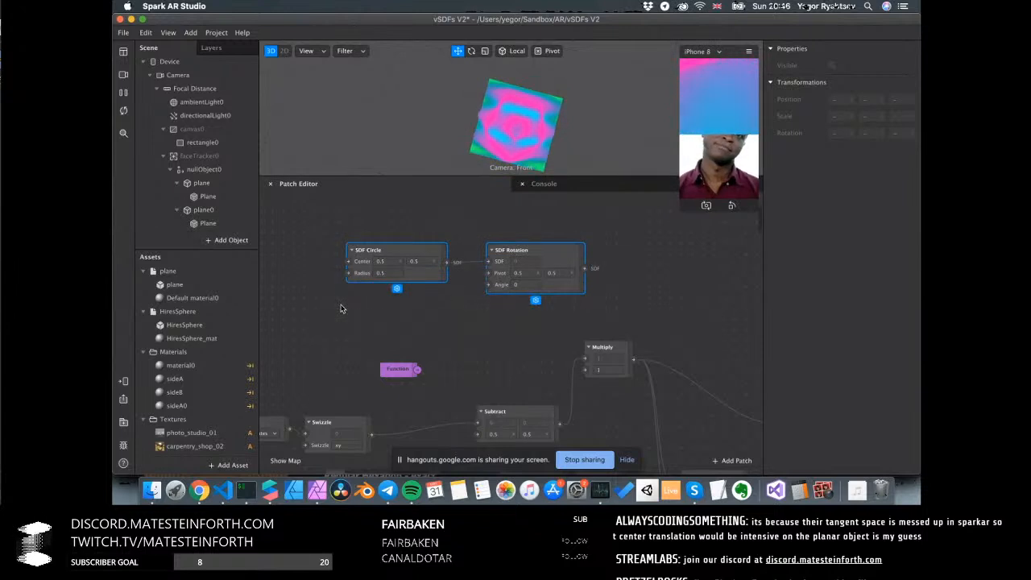
{"action": "key", "text": "Delete"}
{"action": "left_click_drag", "start_coordinate": [420, 175], "coordinate": [419, 282]}
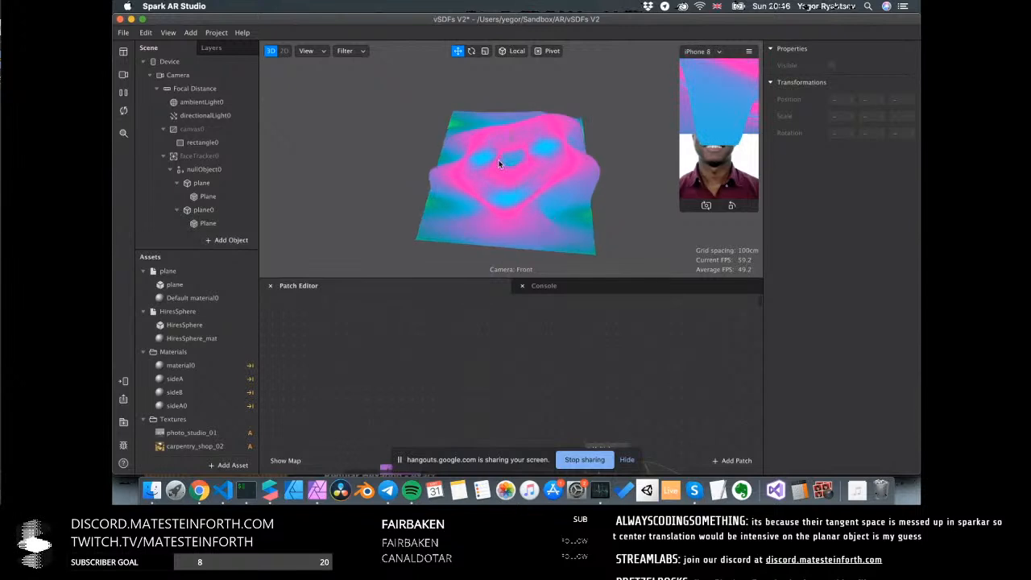
{"action": "left_click_drag", "start_coordinate": [495, 278], "coordinate": [492, 179]}
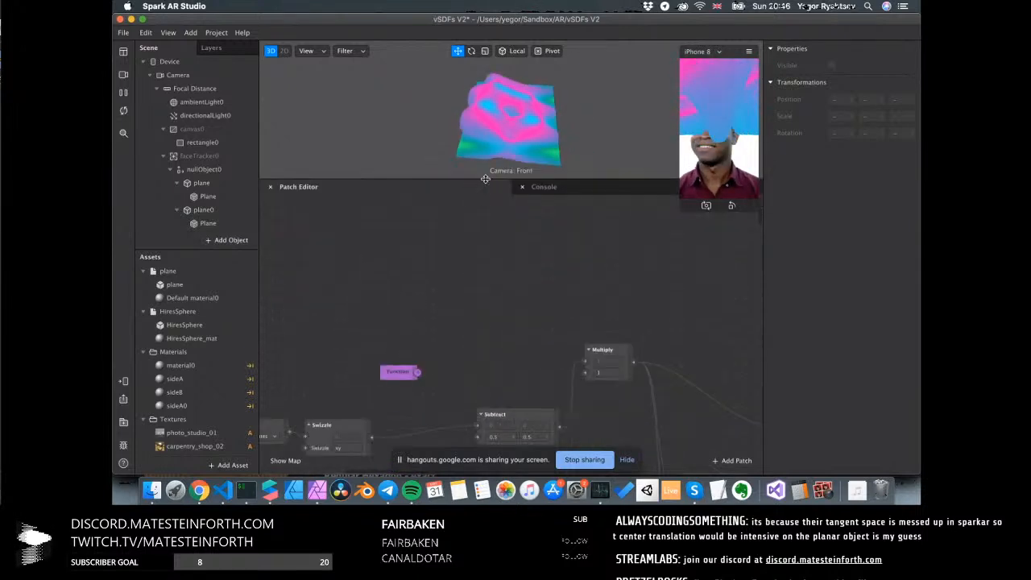
Add a Matrix Pack patch above the Subtract patch and set its type to Vector 2
{"action": "right_click", "coordinate": [460, 256]}
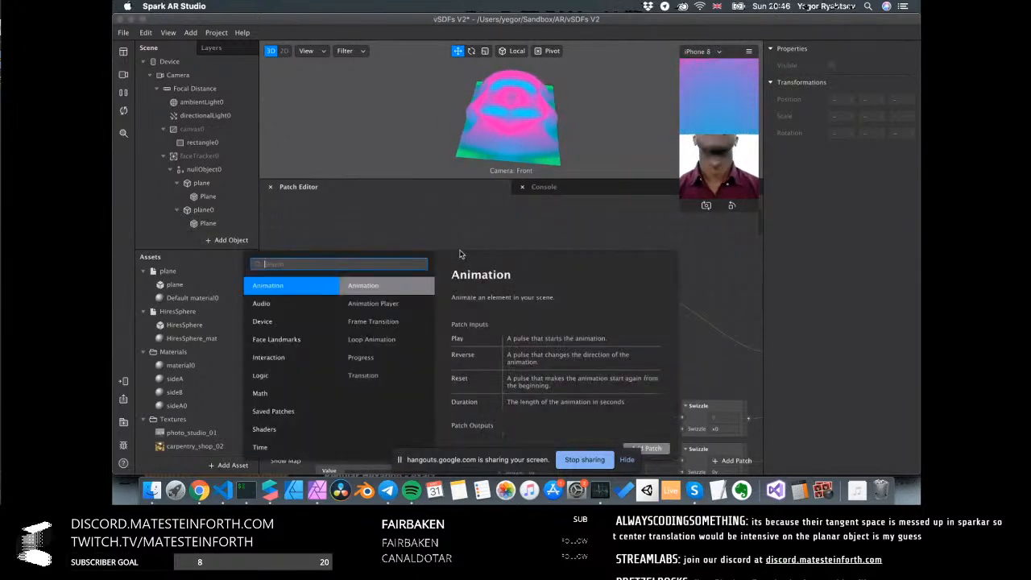
{"action": "type", "text": "mat"}
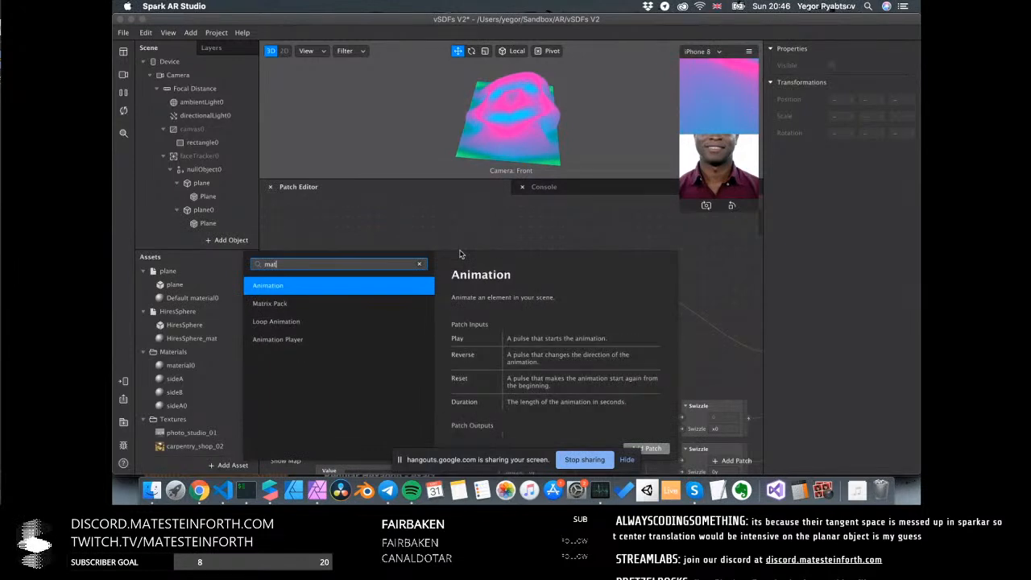
{"action": "key", "text": "Down"}
{"action": "key", "text": "Return"}
{"action": "left_click_drag", "start_coordinate": [480, 258], "coordinate": [408, 233]}
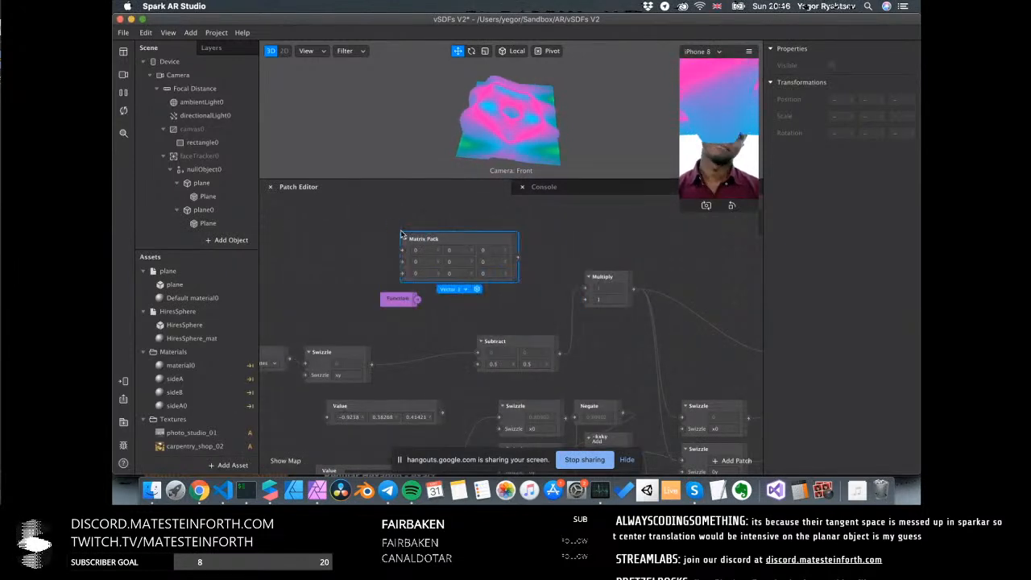
{"action": "left_click", "coordinate": [453, 285]}
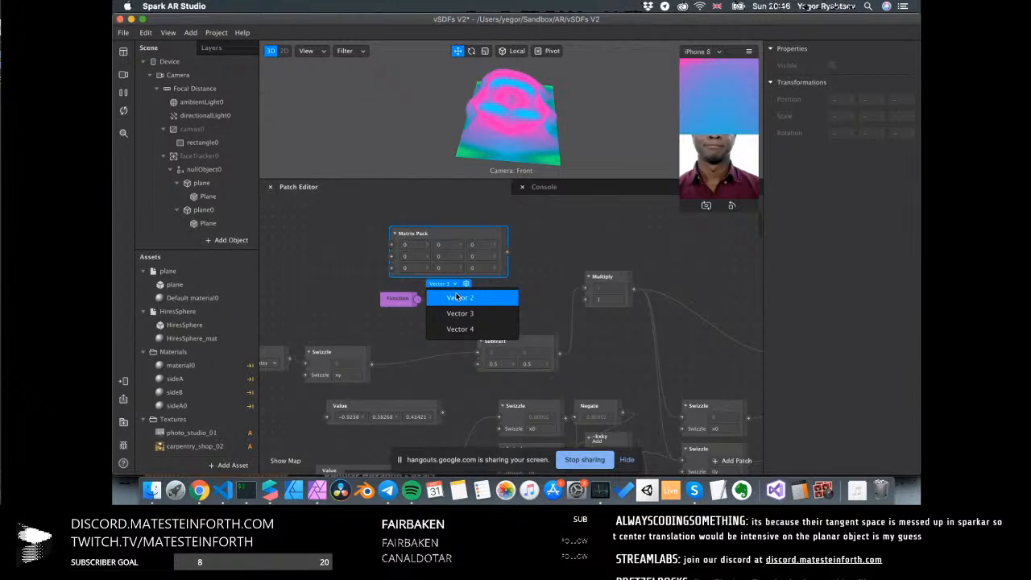
{"action": "left_click", "coordinate": [457, 297]}
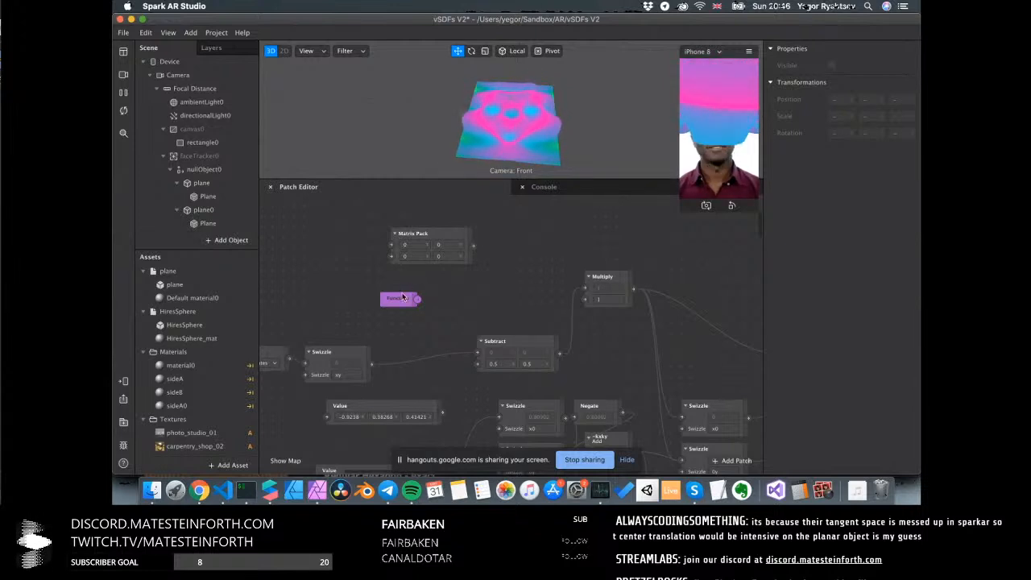
Move the Function patch aside and arrange the Vertex Attribute, Swizzle and Subtract patches closer together below the Matrix Pack
{"action": "left_click_drag", "start_coordinate": [403, 298], "coordinate": [315, 310]}
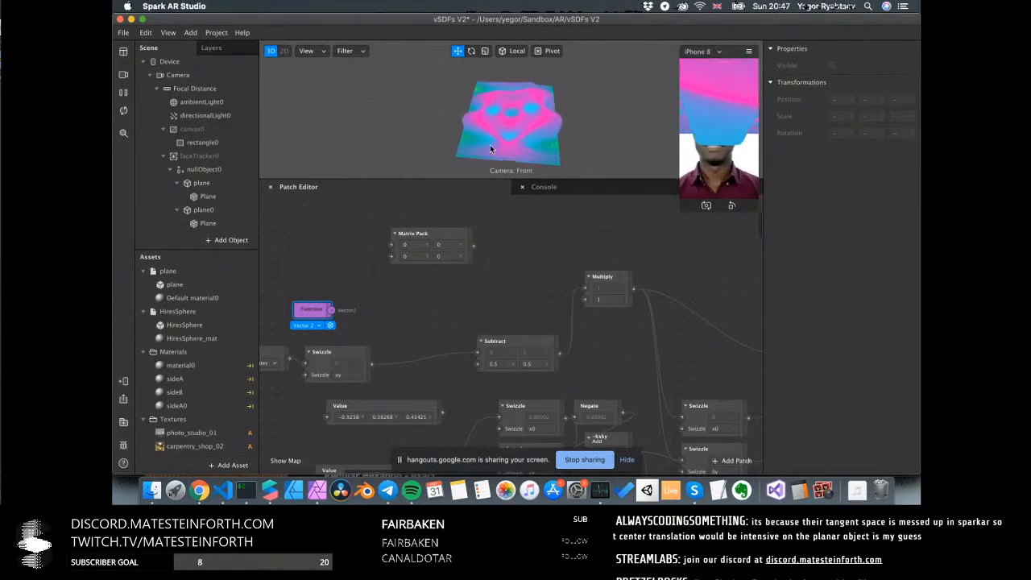
{"action": "scroll", "coordinate": [460, 317], "scroll_direction": "left", "scroll_amount": 1}
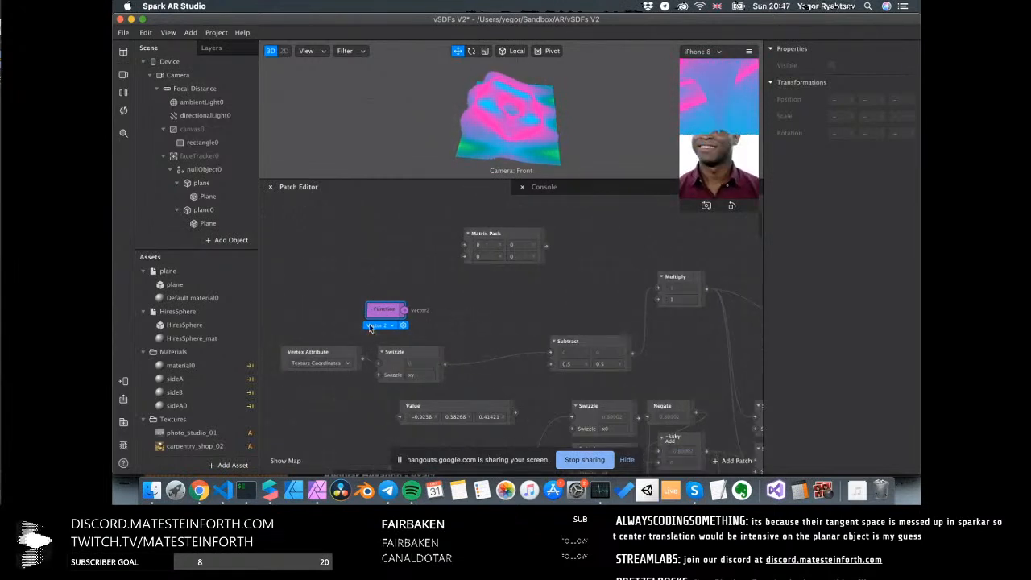
{"action": "left_click_drag", "start_coordinate": [370, 328], "coordinate": [290, 284]}
{"action": "left_click_drag", "start_coordinate": [534, 219], "coordinate": [396, 350]}
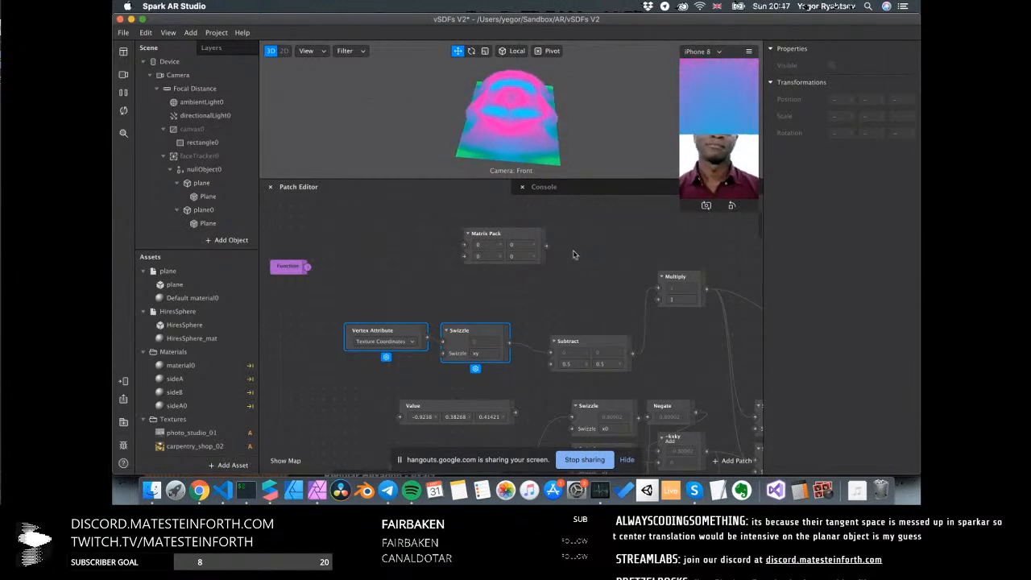
{"action": "scroll", "coordinate": [597, 299], "scroll_direction": "right", "scroll_amount": 3}
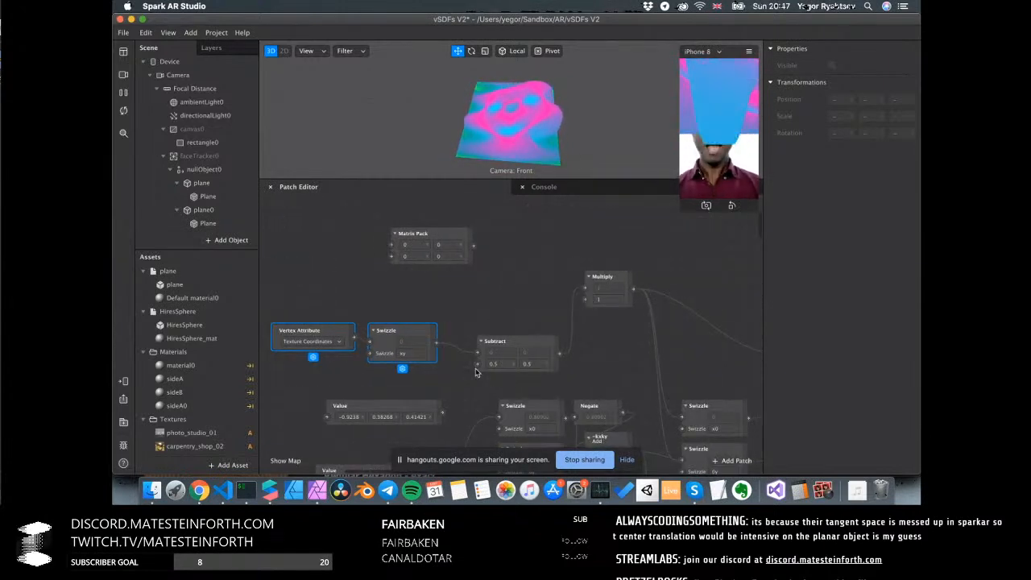
{"action": "mouse_move", "coordinate": [505, 353]}
{"action": "left_mouse_down"}
{"action": "mouse_move", "coordinate": [517, 346]}
{"action": "mouse_move", "coordinate": [500, 349]}
{"action": "left_mouse_up"}
Connect the Matrix Pack to Multiply's second input, place it beside Multiply, and set its rows to 1, 0 and 0, 1
{"action": "left_click_drag", "start_coordinate": [473, 246], "coordinate": [589, 304]}
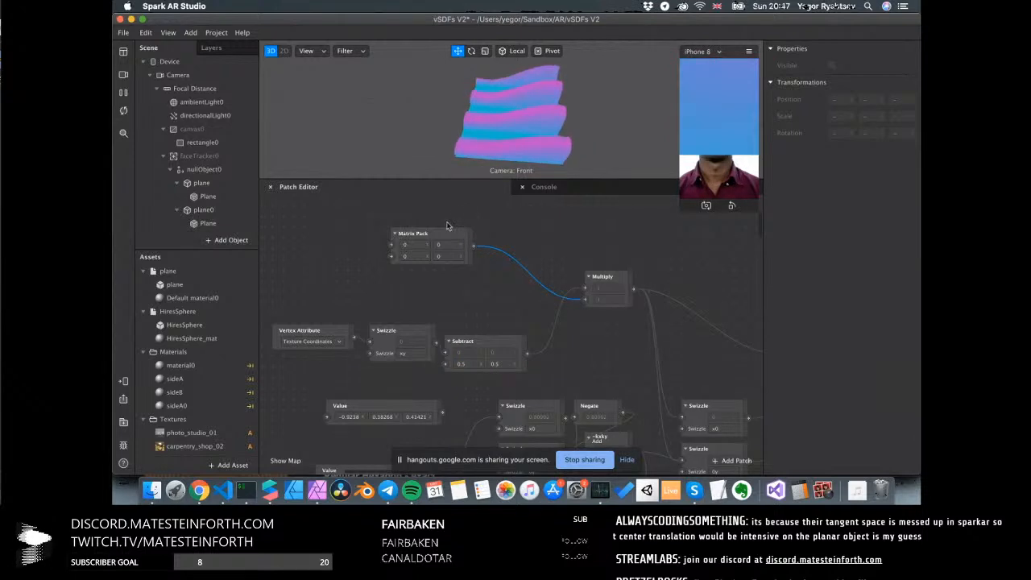
{"action": "left_click_drag", "start_coordinate": [448, 233], "coordinate": [523, 265]}
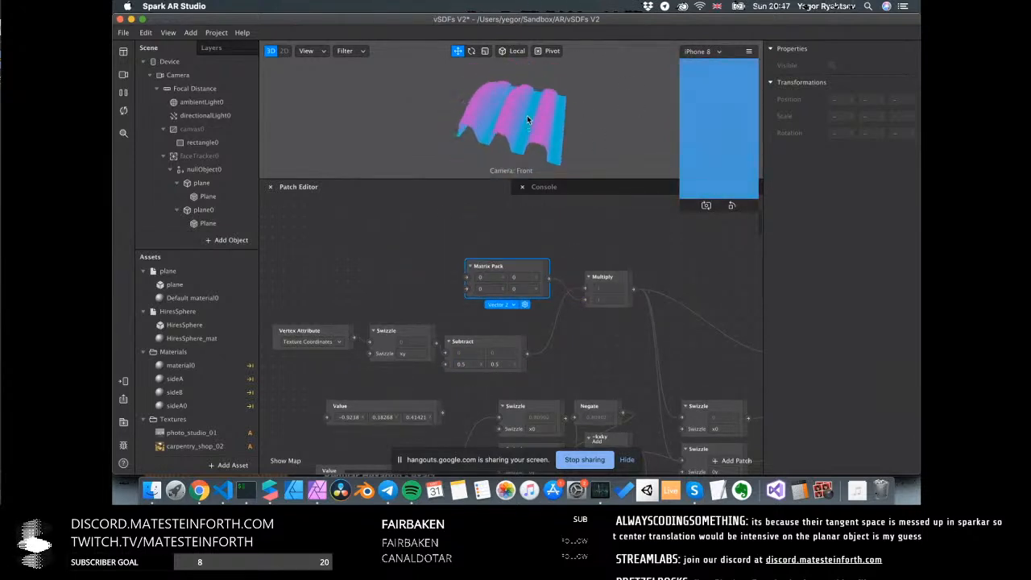
{"action": "left_click", "coordinate": [526, 290]}
{"action": "type", "text": "1"}
{"action": "left_click", "coordinate": [598, 337]}
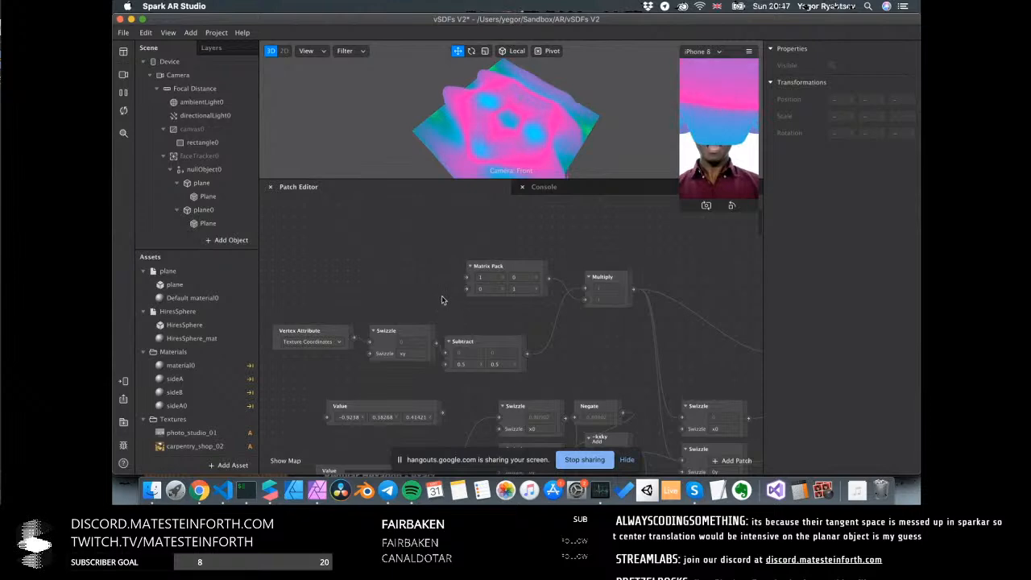
Switch to Chrome, search Google Images for "coordinate system xy" and open the Rectangular Coordinate System diagram
{"action": "left_click", "coordinate": [199, 492]}
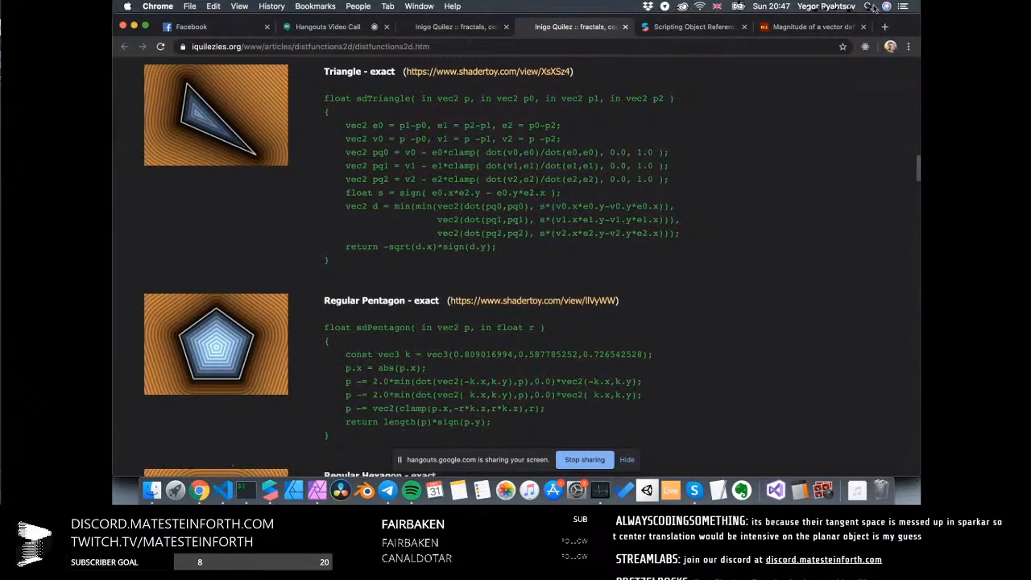
{"action": "left_click", "coordinate": [886, 27]}
{"action": "type", "text": "coordi"}
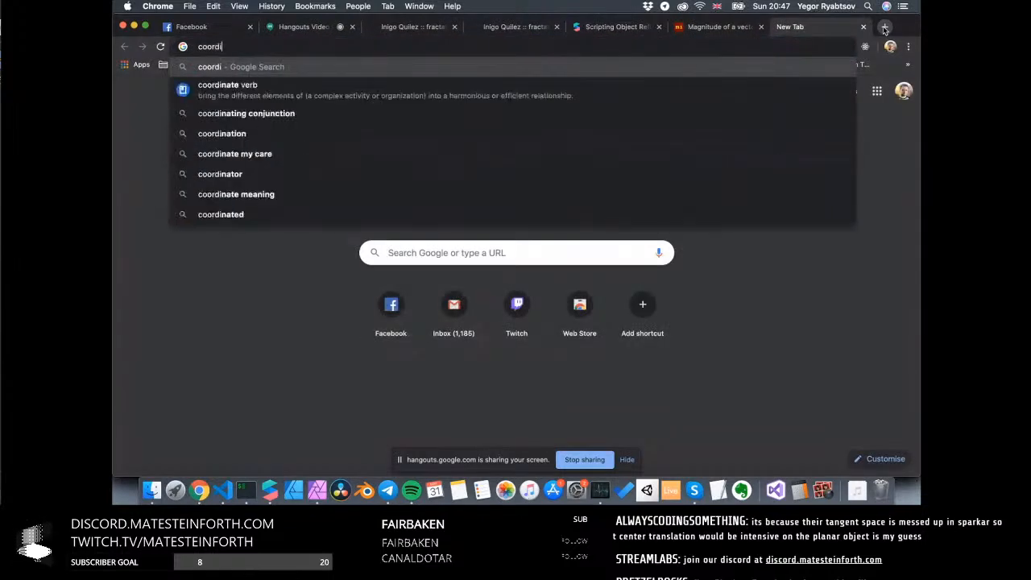
{"action": "type", "text": "nate syste"}
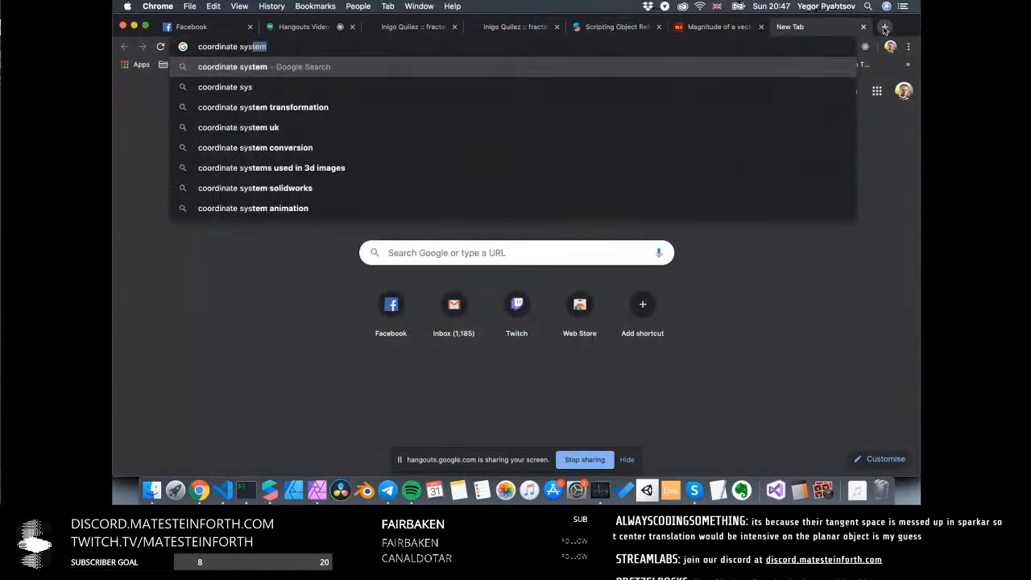
{"action": "type", "text": "m xy"}
{"action": "key", "text": "Return"}
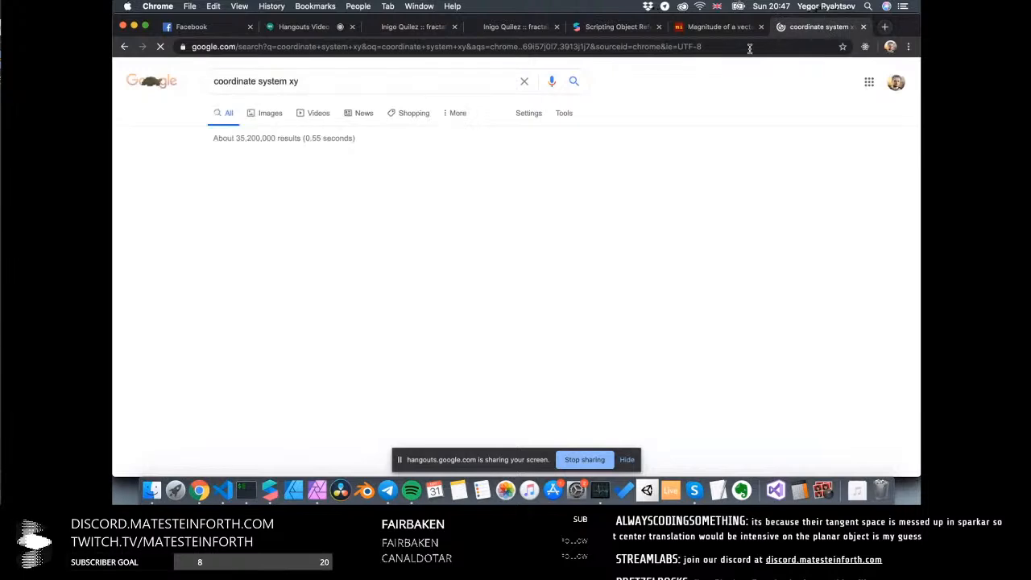
{"action": "left_click", "coordinate": [271, 113]}
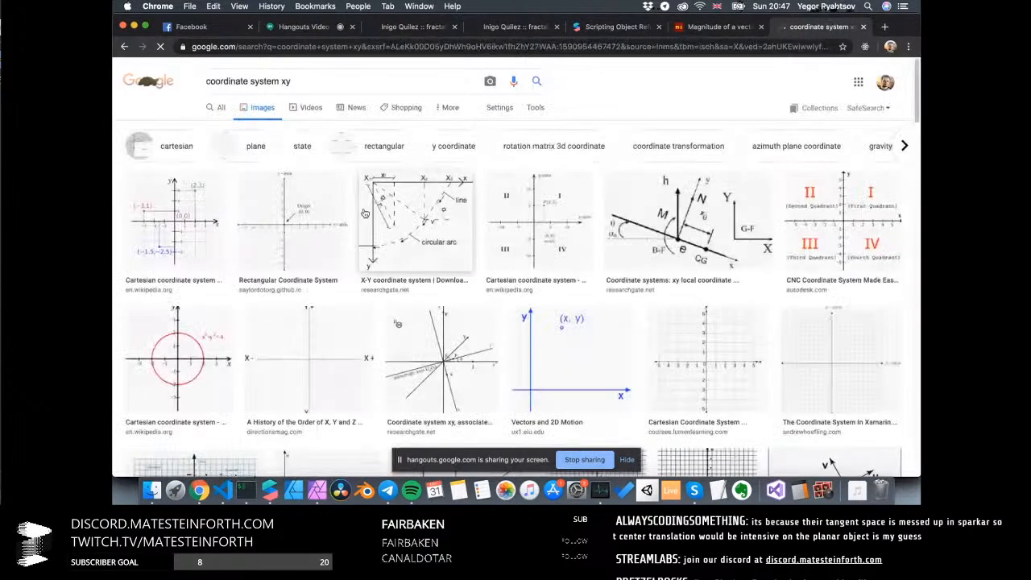
{"action": "left_click", "coordinate": [321, 229]}
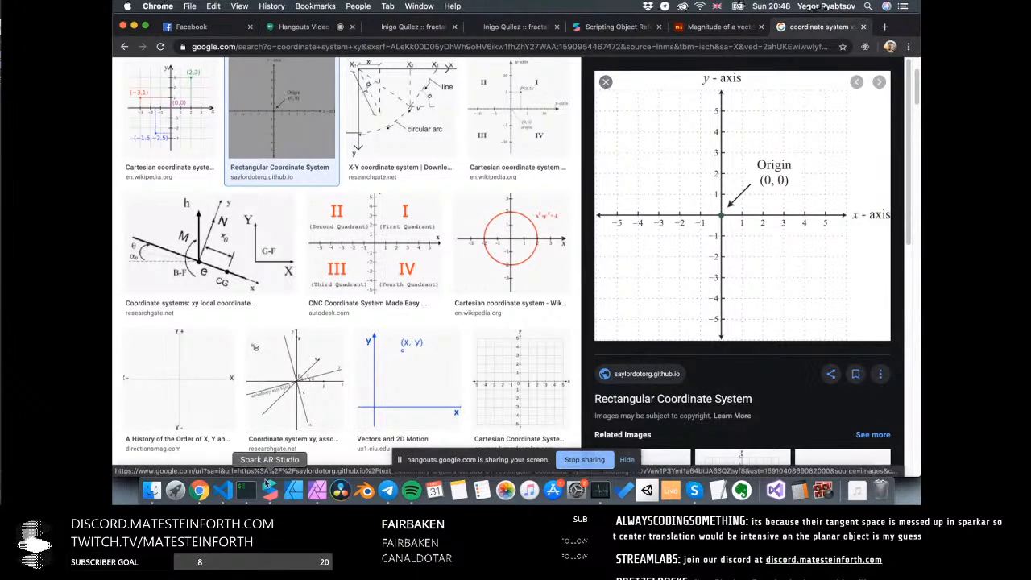
Compare the Matrix Pack's rows in Spark AR Studio with the x and y axes of the diagram in Chrome
{"action": "left_click", "coordinate": [268, 493]}
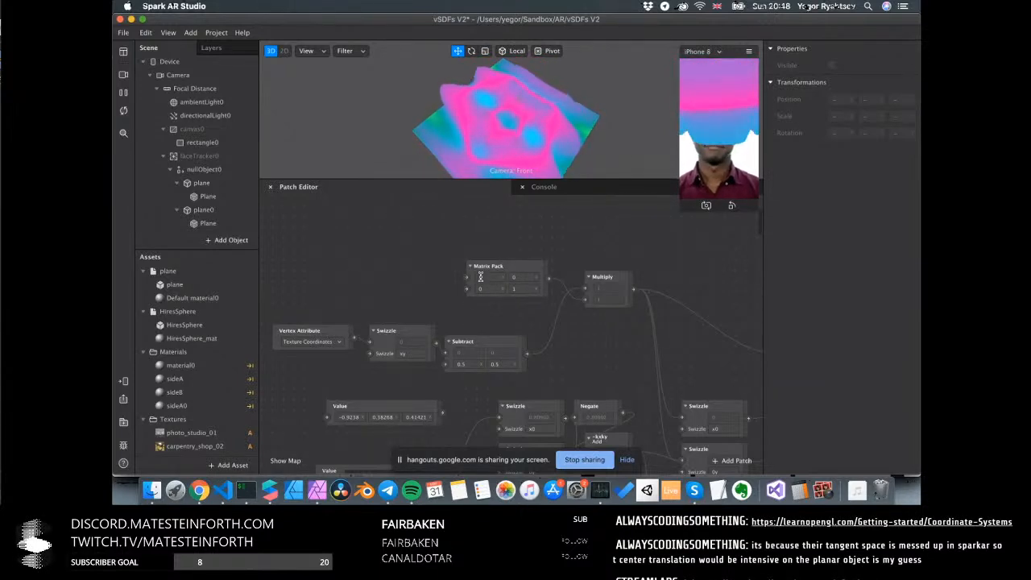
{"action": "left_click", "coordinate": [198, 492]}
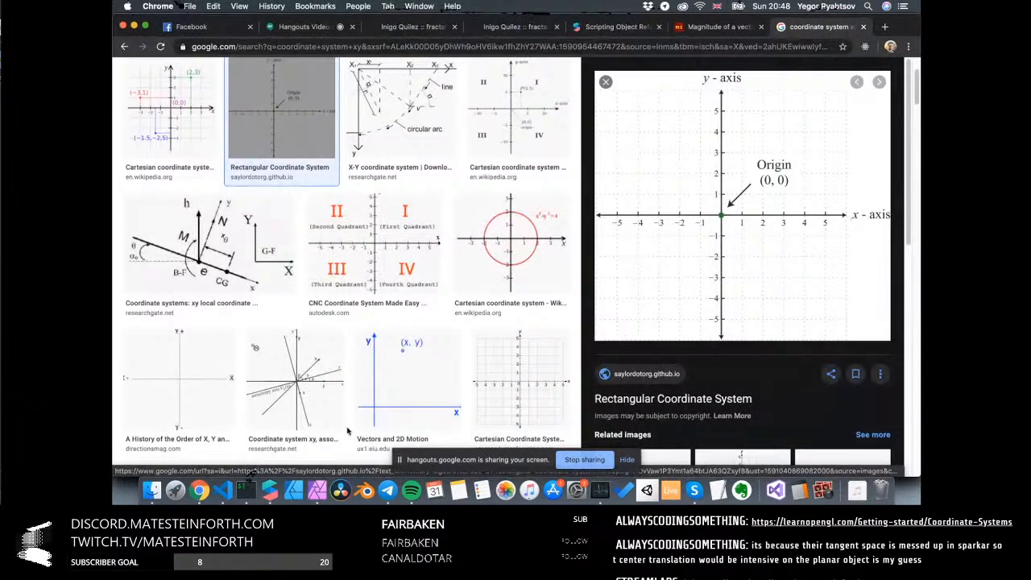
{"action": "left_click", "coordinate": [223, 490]}
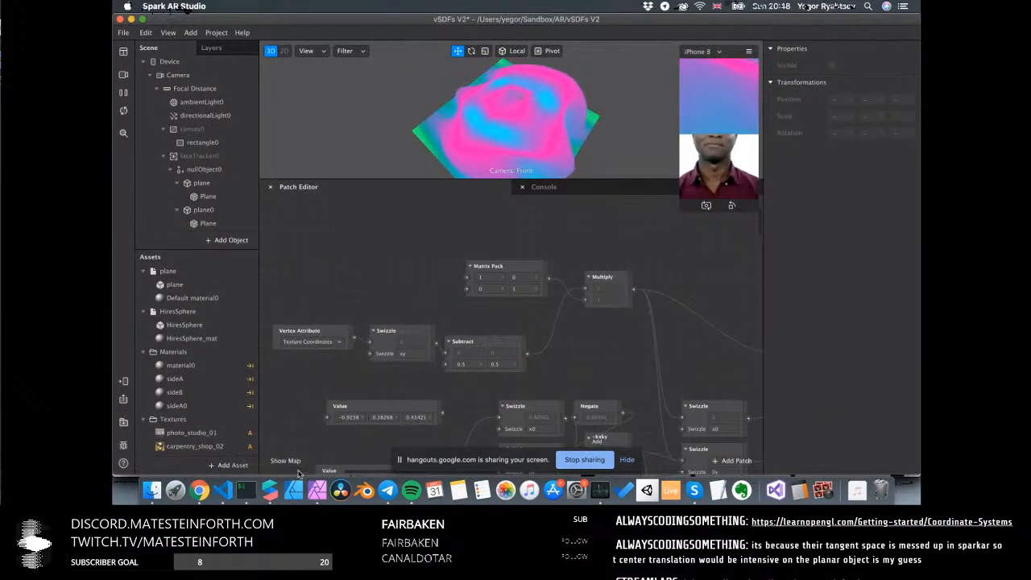
{"action": "left_click", "coordinate": [201, 491]}
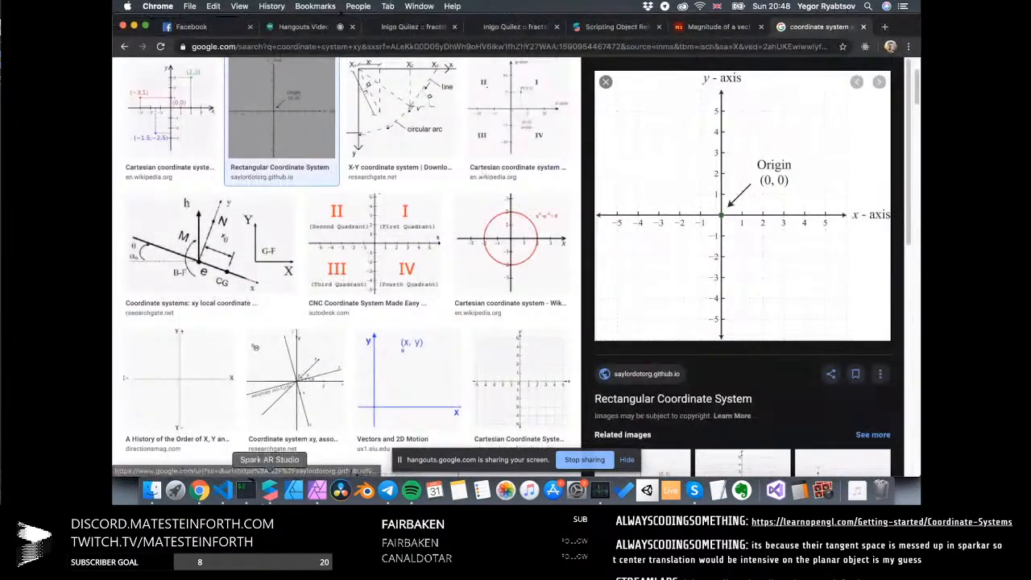
{"action": "left_click", "coordinate": [223, 491]}
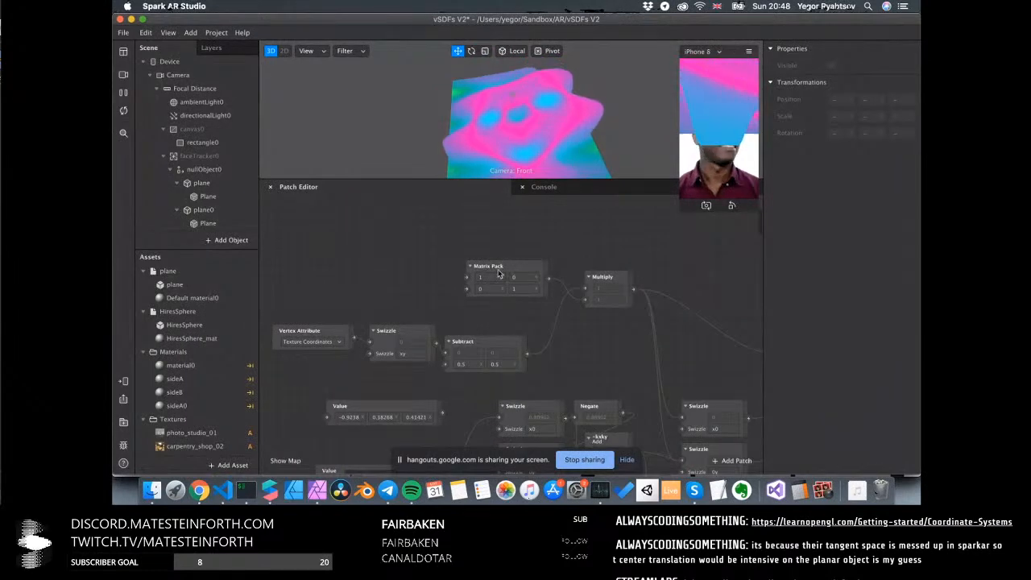
Set the Matrix Pack's second-row, second-column value to 2 and compare the deformed plane with the axes diagram in Chrome
{"action": "left_click", "coordinate": [524, 290]}
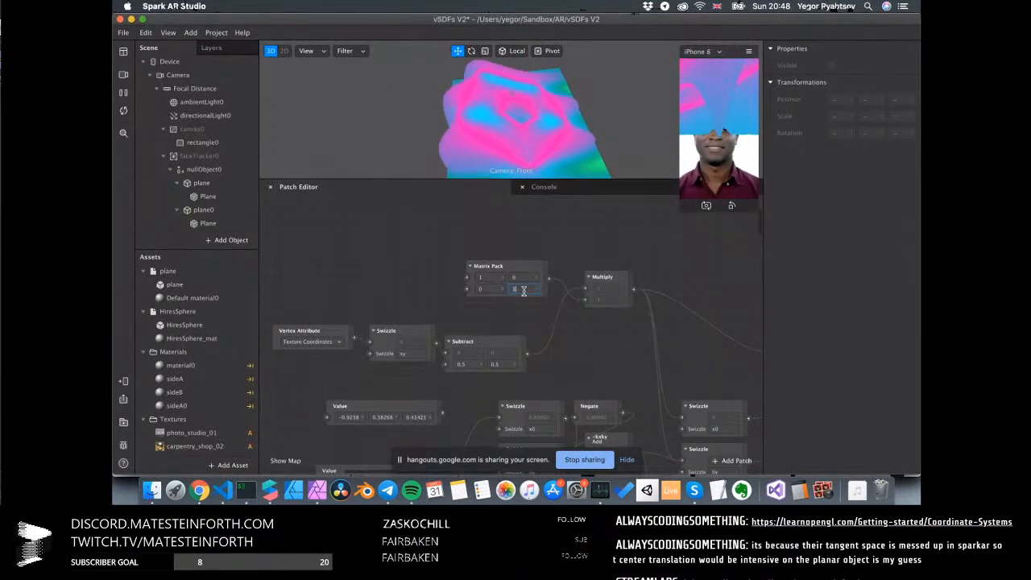
{"action": "type", "text": "2"}
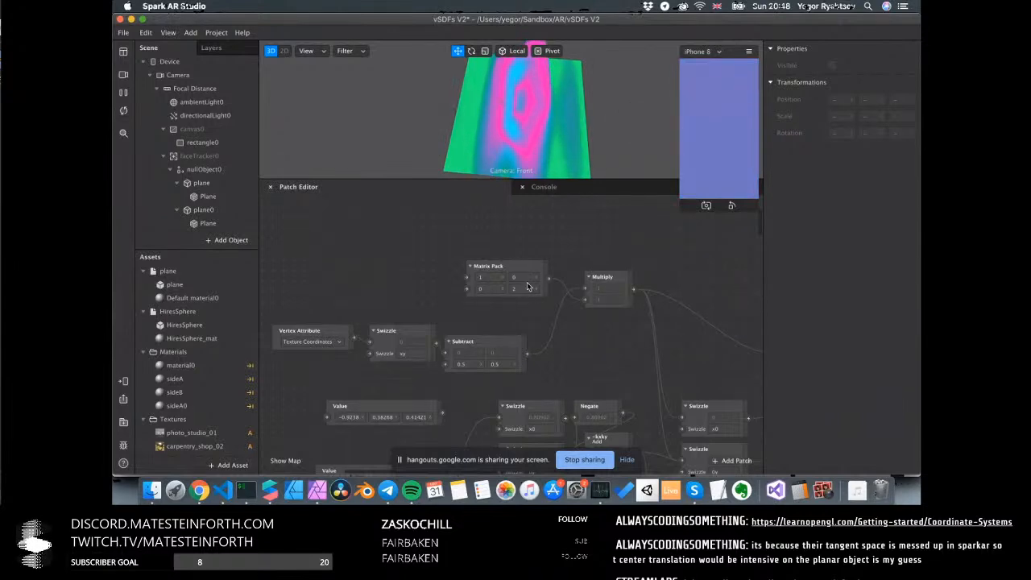
{"action": "left_click", "coordinate": [200, 491]}
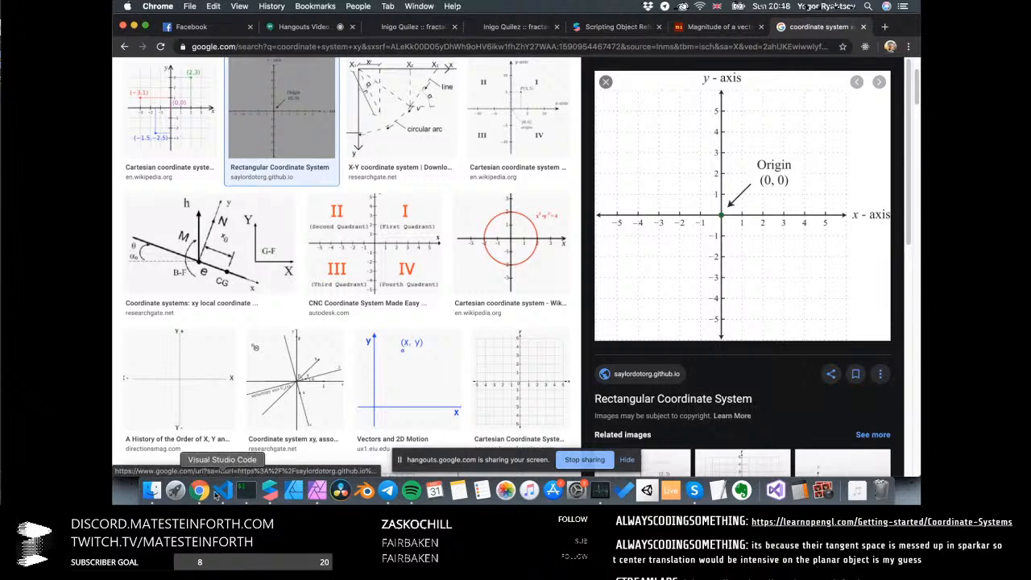
{"action": "left_click", "coordinate": [222, 490]}
{"action": "left_click", "coordinate": [270, 490]}
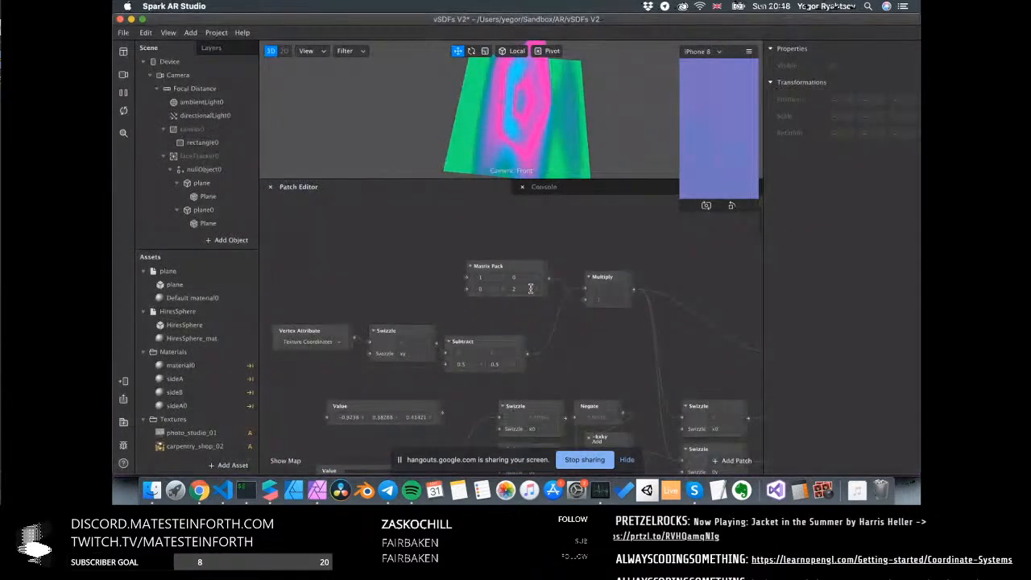
{"action": "scroll", "coordinate": [514, 281], "scroll_direction": "up", "scroll_amount": 2}
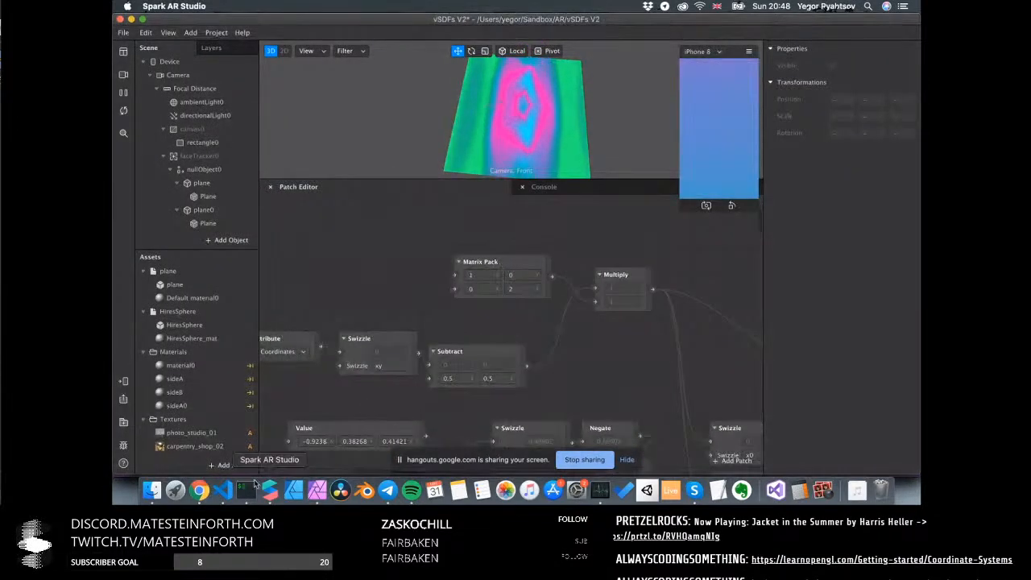
{"action": "left_click", "coordinate": [200, 492]}
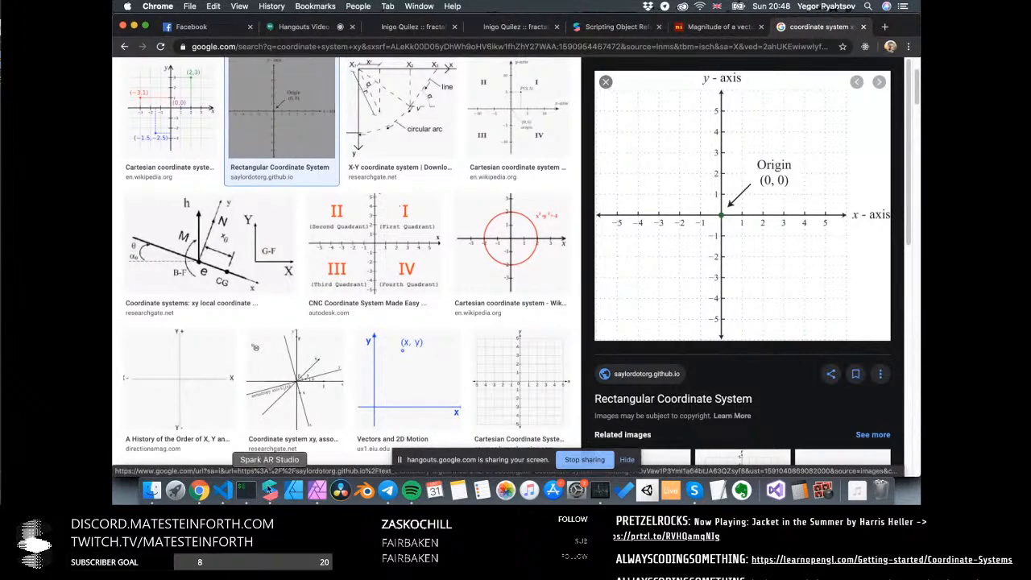
Back in Spark AR Studio, set the Matrix Pack's second-row, second-column value to 0.5 and inspect the plane from another angle
{"action": "left_click", "coordinate": [270, 489]}
{"action": "double_click", "coordinate": [516, 288]}
{"action": "type", "text": "0."}
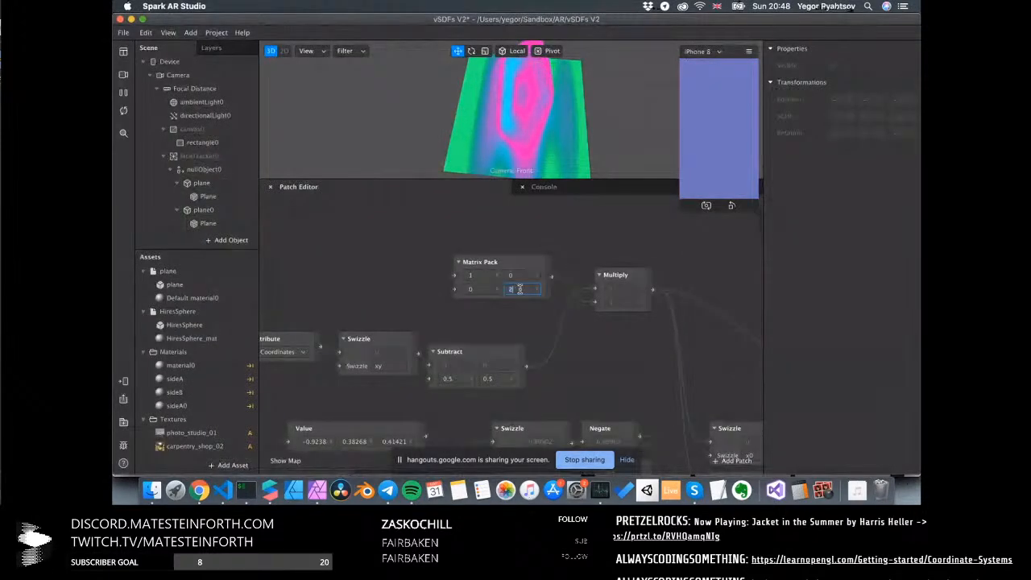
{"action": "type", "text": "5"}
{"action": "key", "text": "Return"}
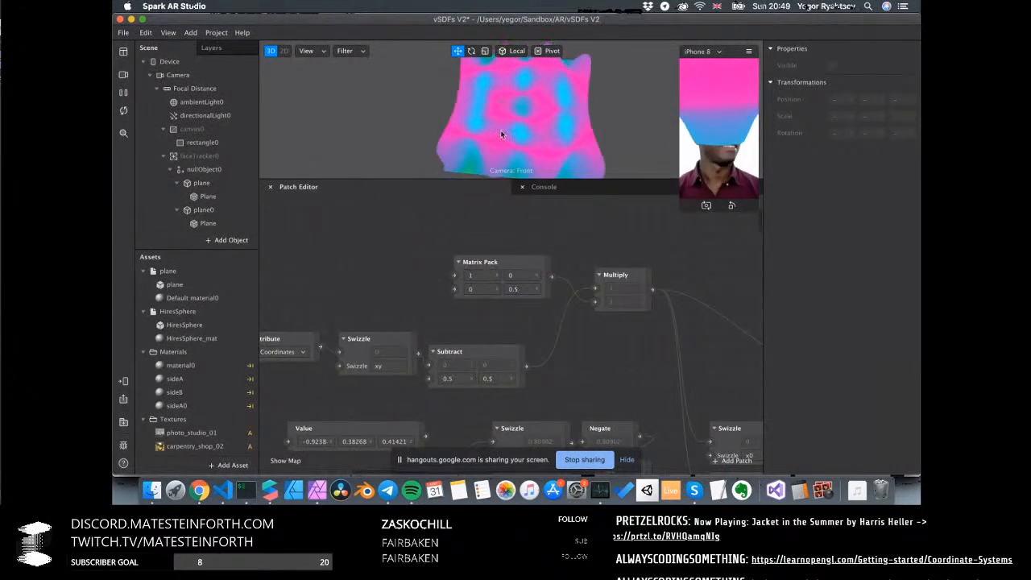
{"action": "left_click_drag", "start_coordinate": [501, 132], "coordinate": [462, 123], "text": "alt"}
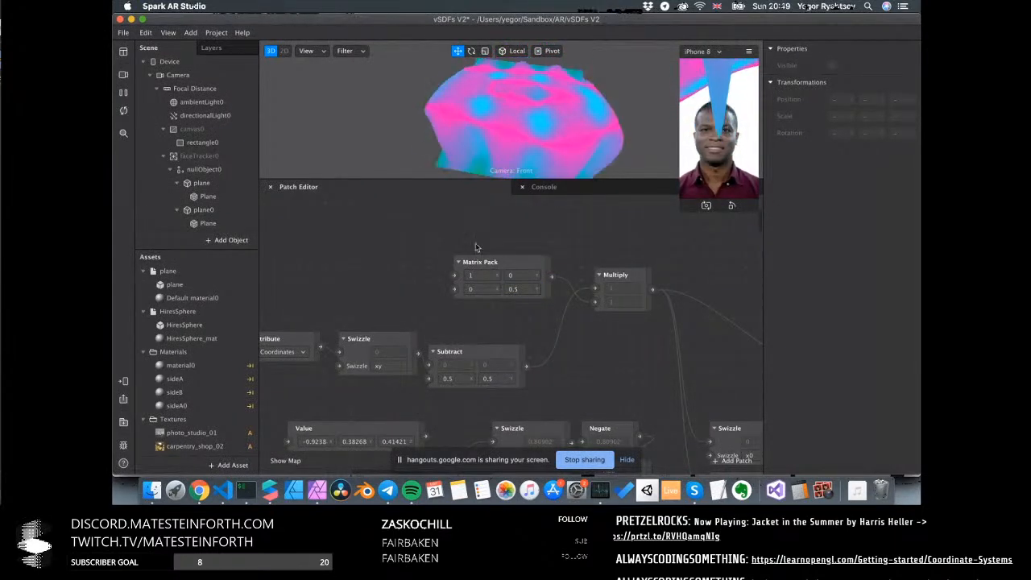
Try 0.1 as the Matrix Pack's second-row, second-column value, and restore it to 1
{"action": "double_click", "coordinate": [519, 288]}
{"action": "type", "text": "0.1"}
{"action": "scroll", "coordinate": [480, 288], "scroll_direction": "right", "scroll_amount": 2}
{"action": "scroll", "coordinate": [479, 288], "scroll_direction": "right", "scroll_amount": 1}
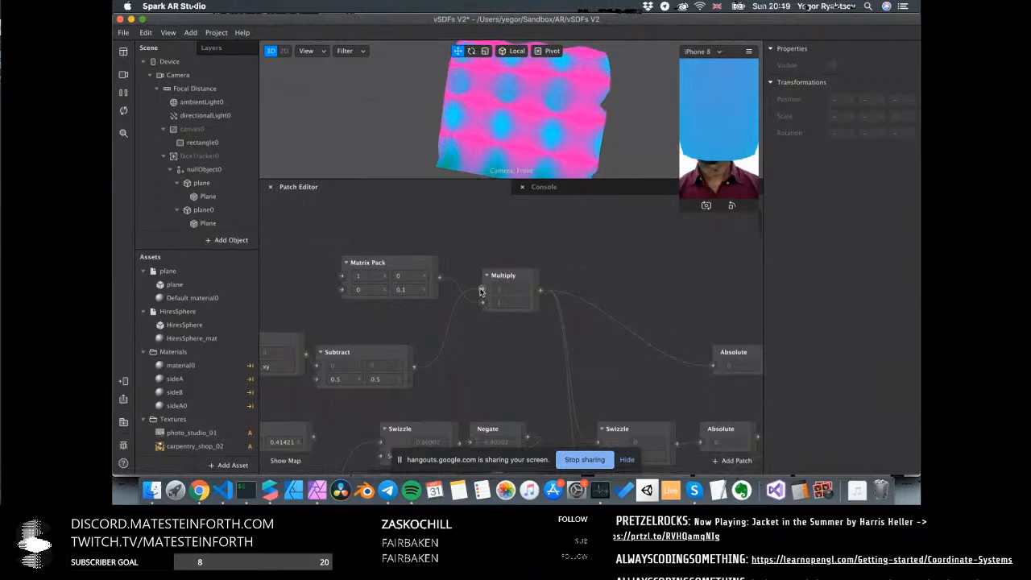
{"action": "left_click_drag", "start_coordinate": [412, 289], "coordinate": [353, 291]}
{"action": "type", "text": "1"}
{"action": "key", "text": "Return"}
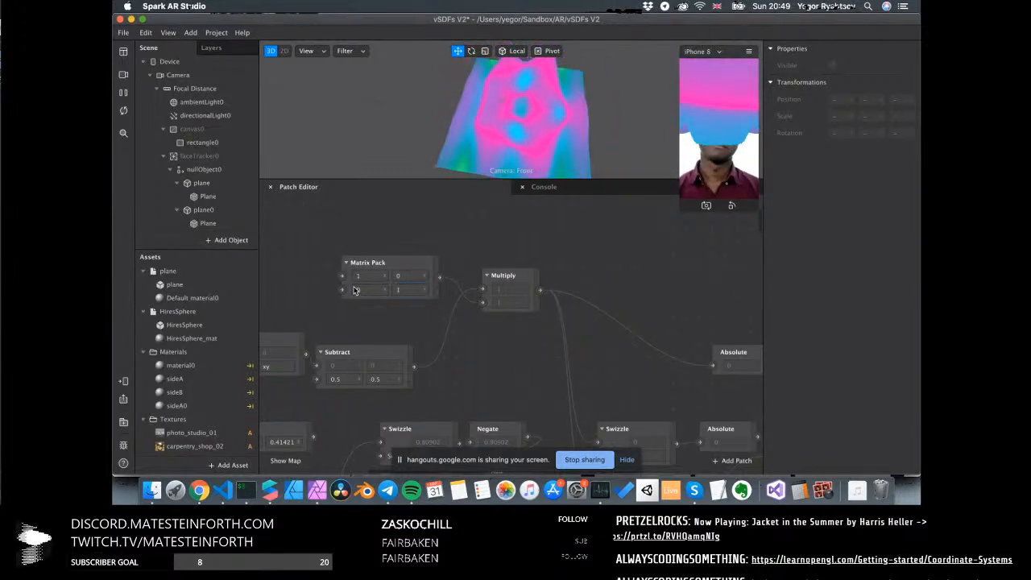
{"action": "scroll", "coordinate": [362, 291], "scroll_direction": "left", "scroll_amount": 5}
{"action": "scroll", "coordinate": [362, 292], "scroll_direction": "left", "scroll_amount": 5}
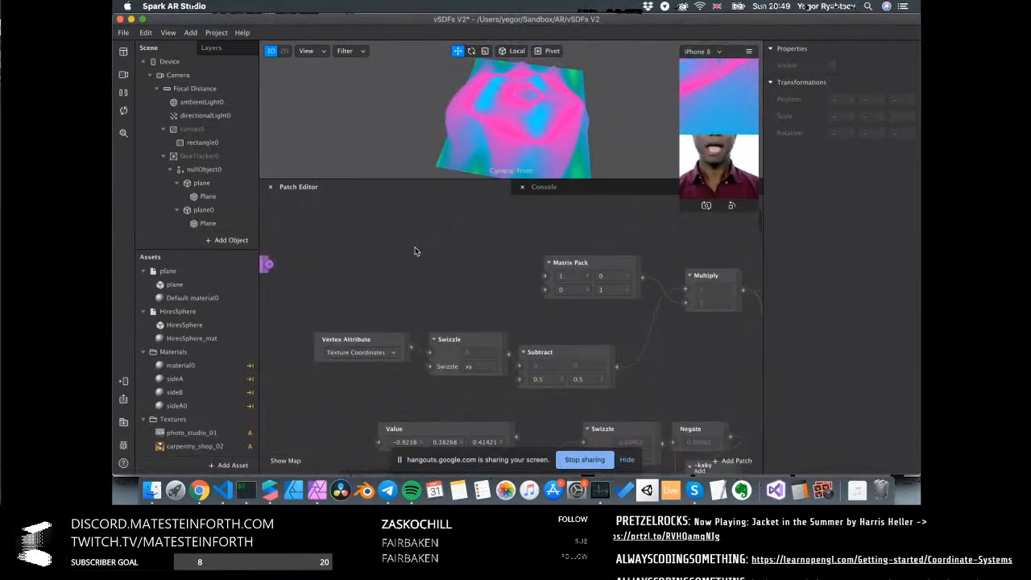
{"action": "scroll", "coordinate": [438, 266], "scroll_direction": "up", "scroll_amount": 3}
{"action": "right_click", "coordinate": [450, 295]}
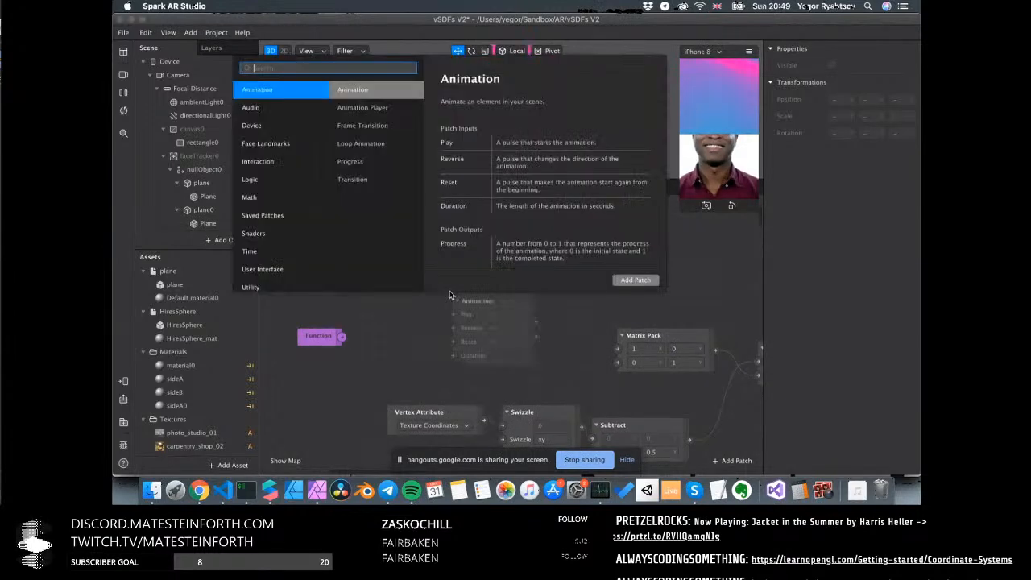
{"action": "type", "text": "si"}
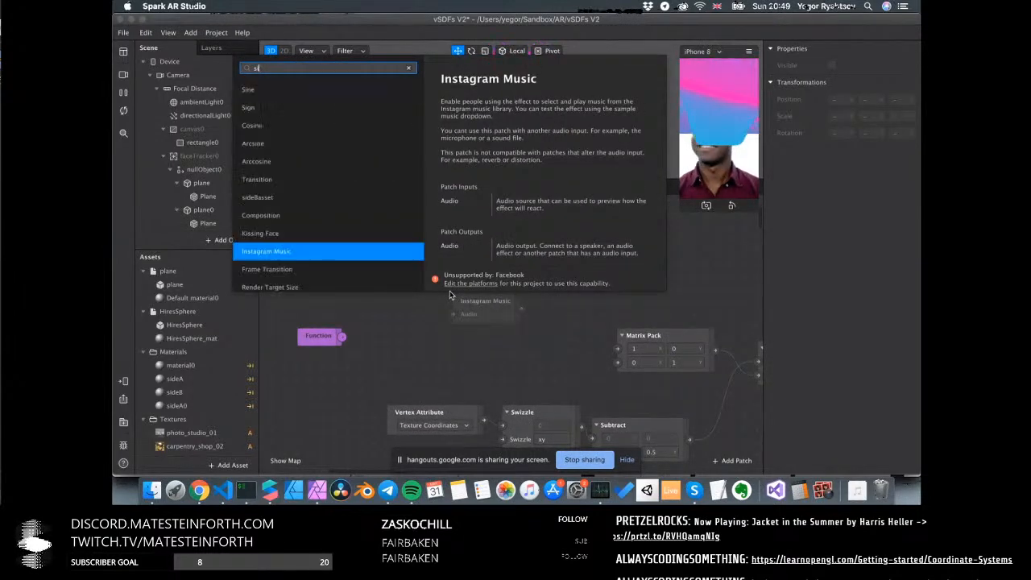
{"action": "type", "text": "ne"}
{"action": "key", "text": "Return"}
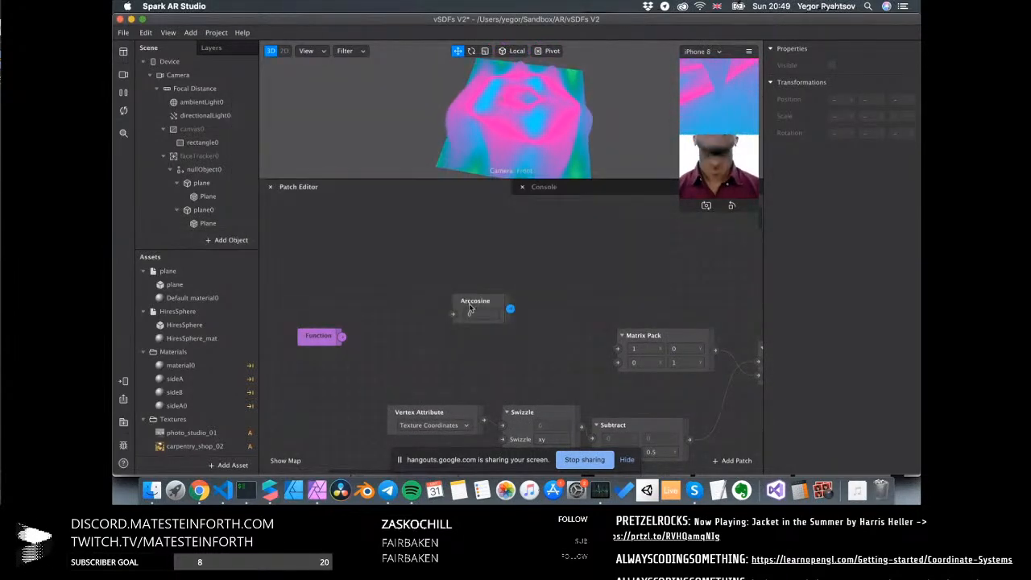
{"action": "left_click", "coordinate": [477, 298]}
{"action": "key", "text": "BackSpace"}
Add a Sine patch and a Cosine patch, stacked with Sine on top, between the Function patch and the Matrix Pack
{"action": "right_click", "coordinate": [477, 262]}
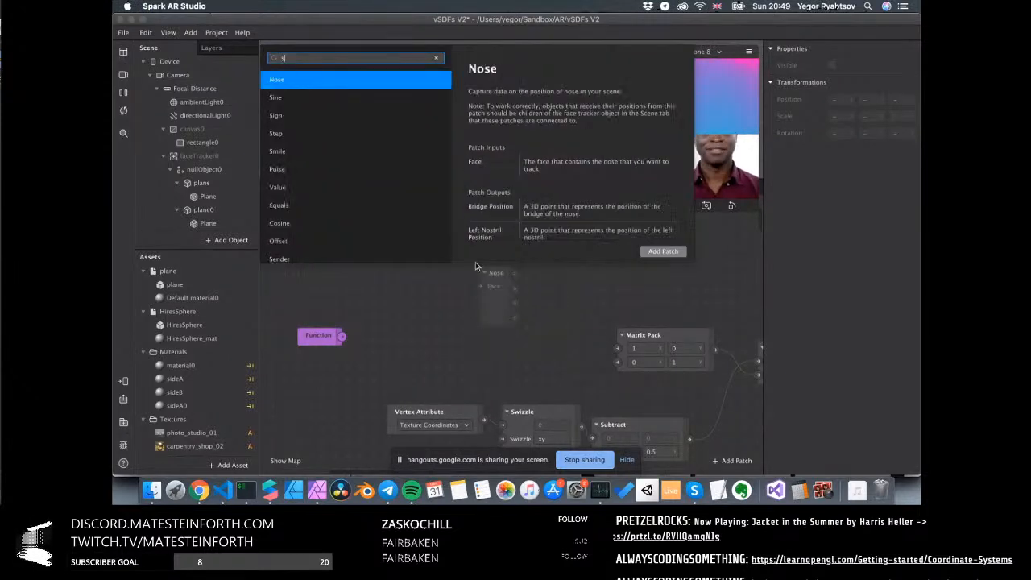
{"action": "type", "text": "sine"}
{"action": "key", "text": "Return"}
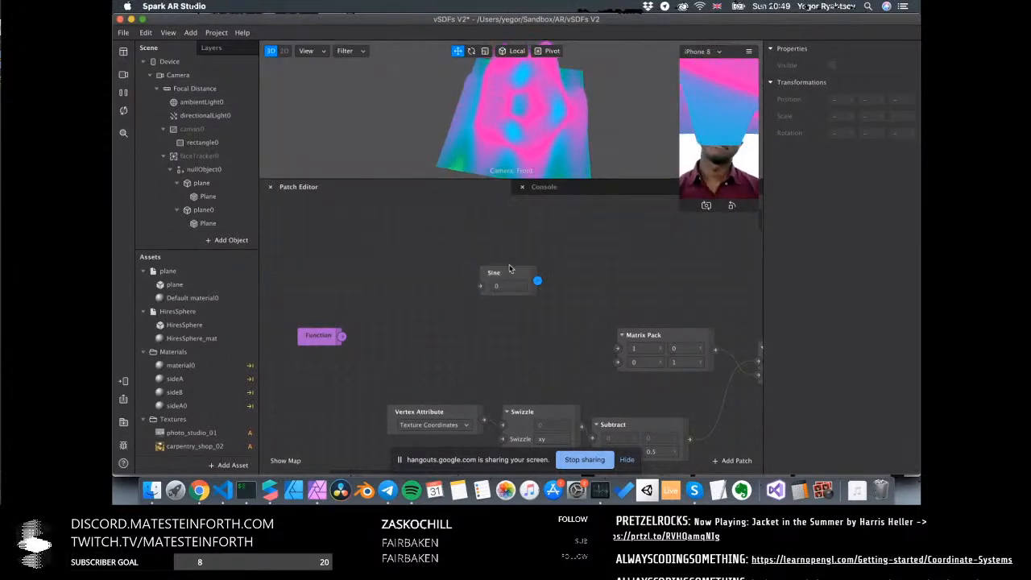
{"action": "left_click_drag", "start_coordinate": [510, 261], "coordinate": [524, 247]}
{"action": "right_click", "coordinate": [506, 357]}
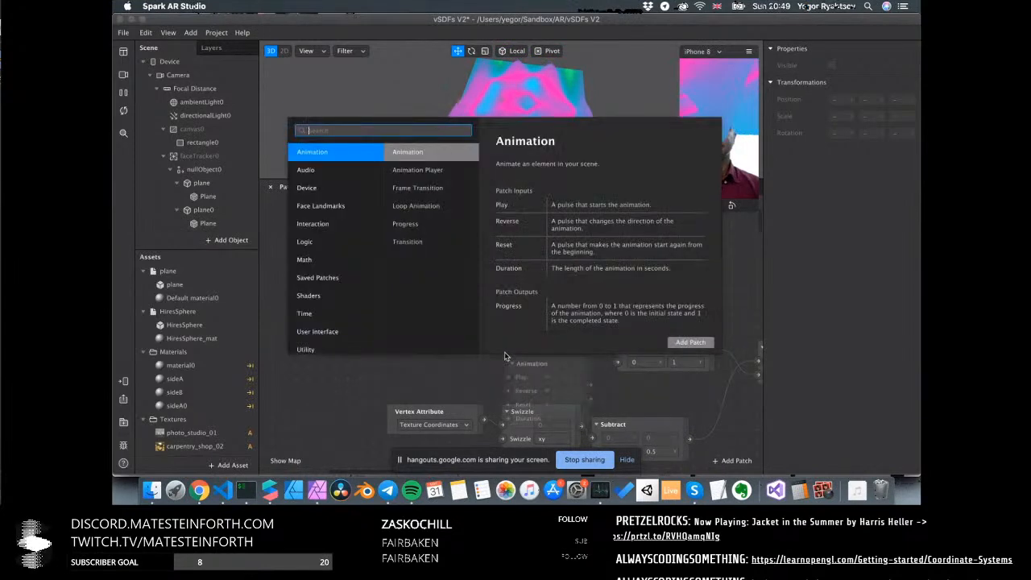
{"action": "type", "text": "cos"}
{"action": "key", "text": "Return"}
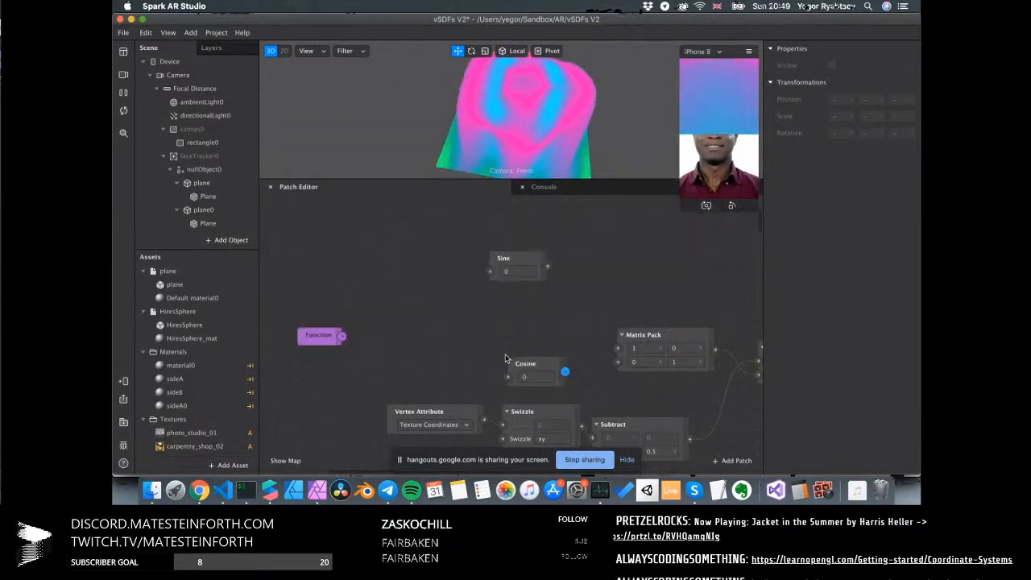
{"action": "left_click_drag", "start_coordinate": [516, 363], "coordinate": [501, 308]}
Add a Value patch before the Sine and Cosine patches and connect its output to both of their inputs
{"action": "right_click", "coordinate": [397, 303]}
{"action": "type", "text": "val"}
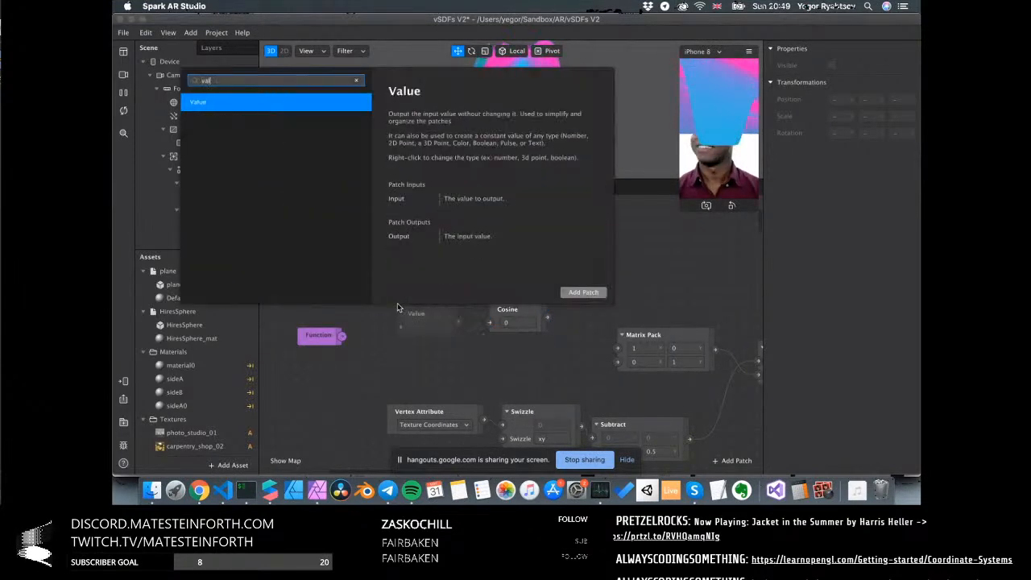
{"action": "key", "text": "Return"}
{"action": "left_click_drag", "start_coordinate": [407, 311], "coordinate": [395, 282]}
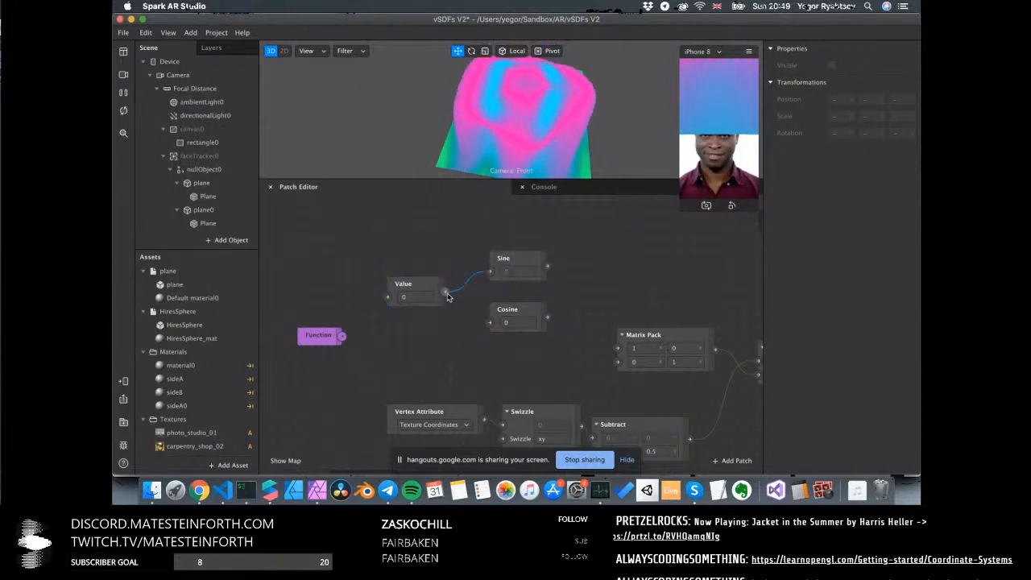
{"action": "left_click", "coordinate": [528, 313]}
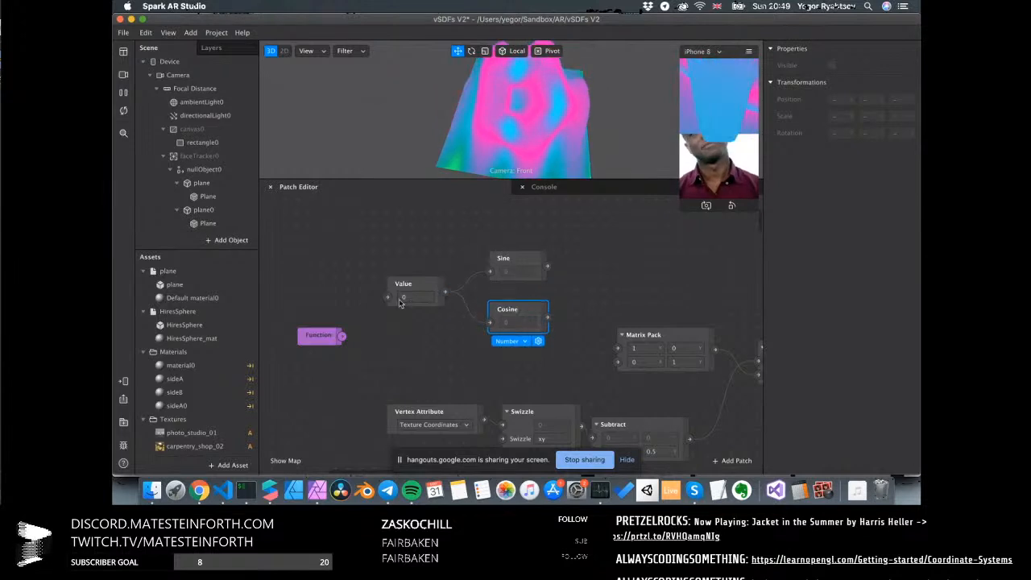
{"action": "left_click", "coordinate": [547, 270]}
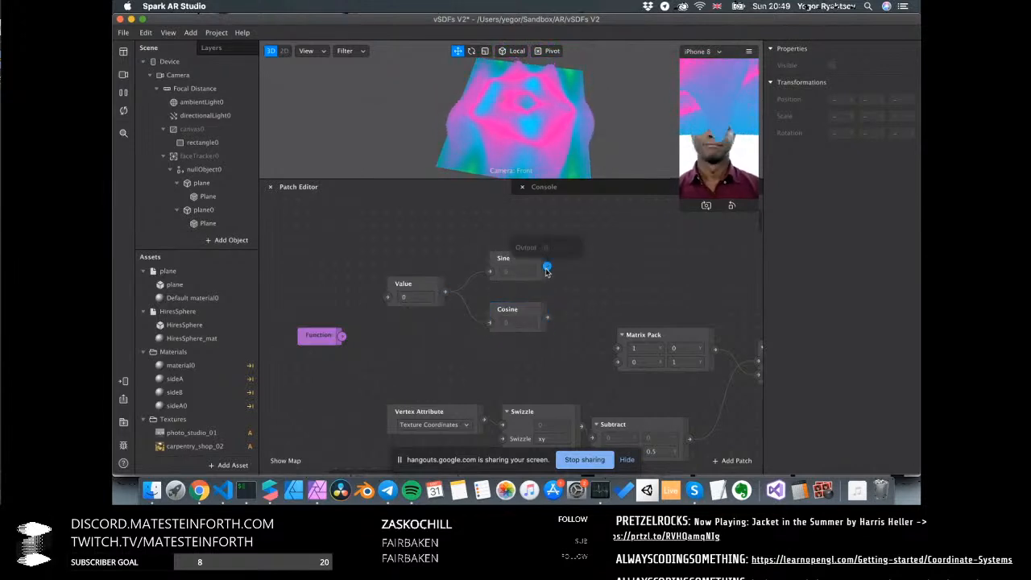
{"action": "left_click", "coordinate": [549, 319]}
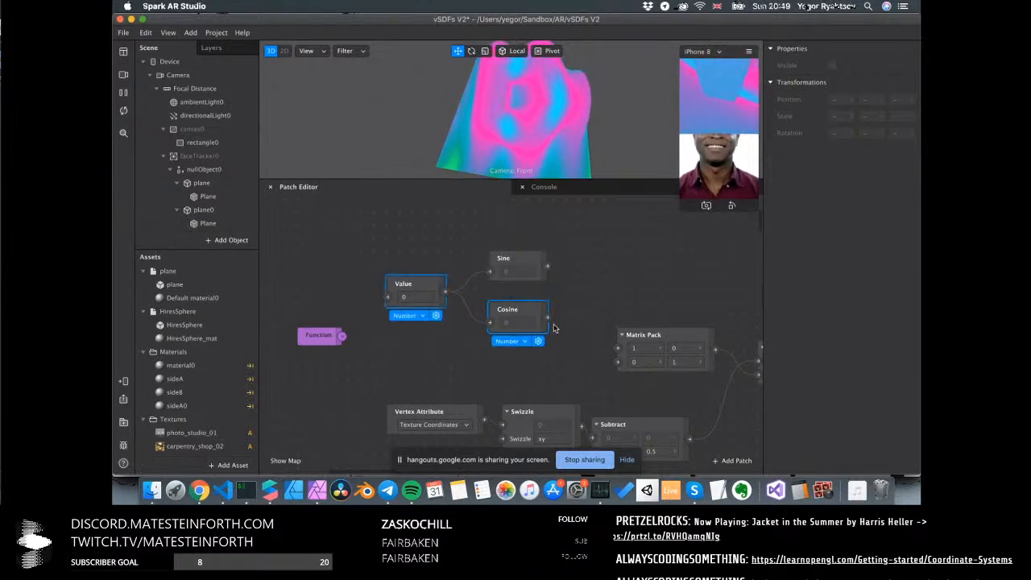
Move the Cosine patch up beneath Sine, then add two Pack patches feeding the Matrix Pack's two inputs
{"action": "left_click", "coordinate": [541, 304]}
{"action": "left_click_drag", "start_coordinate": [541, 304], "coordinate": [540, 297]}
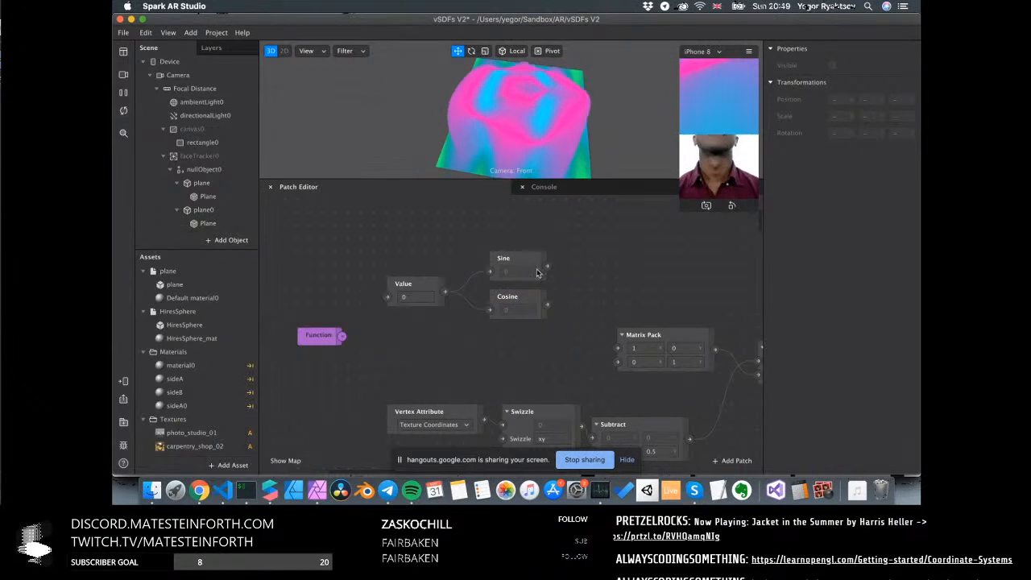
{"action": "double_click", "coordinate": [560, 352]}
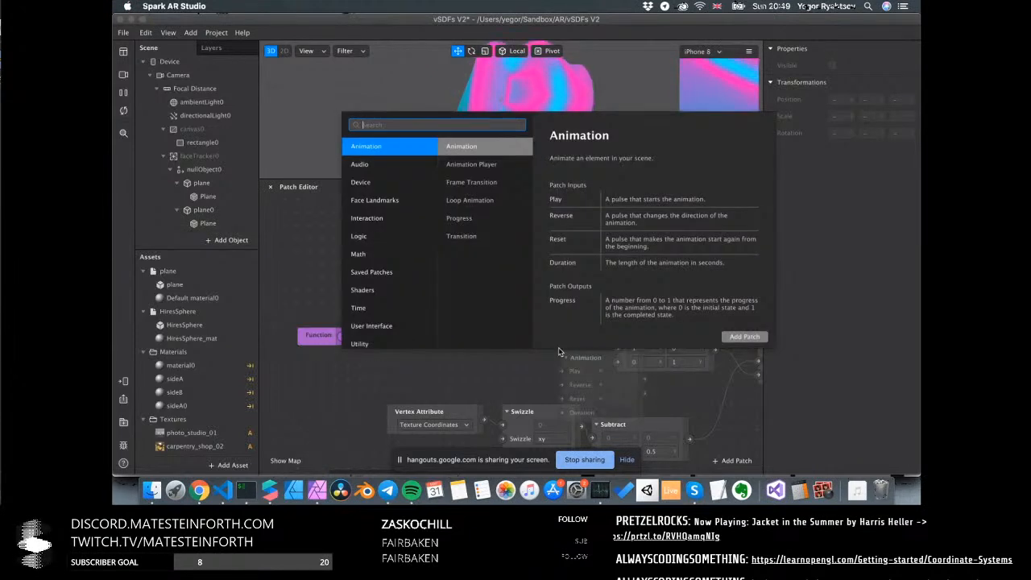
{"action": "type", "text": "pack"}
{"action": "key", "text": "Return"}
{"action": "left_click_drag", "start_coordinate": [578, 366], "coordinate": [619, 348]}
{"action": "left_click", "coordinate": [567, 346]}
{"action": "left_click", "coordinate": [574, 357]}
{"action": "key", "text": "super+d"}
{"action": "left_click_drag", "start_coordinate": [589, 344], "coordinate": [589, 357]}
Connect Cosine and Sine to the upper Pack and Sine and Cosine to the lower Pack, in that order, and set the Value patch to 1
{"action": "left_click", "coordinate": [534, 266]}
{"action": "left_click_drag", "start_coordinate": [547, 268], "coordinate": [552, 284]}
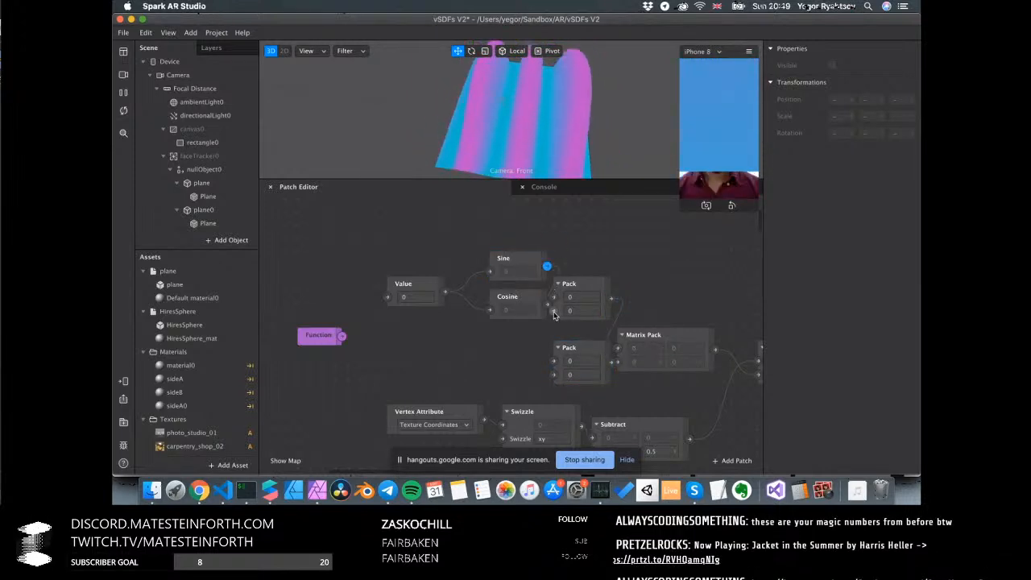
{"action": "left_click_drag", "start_coordinate": [525, 302], "coordinate": [554, 298]}
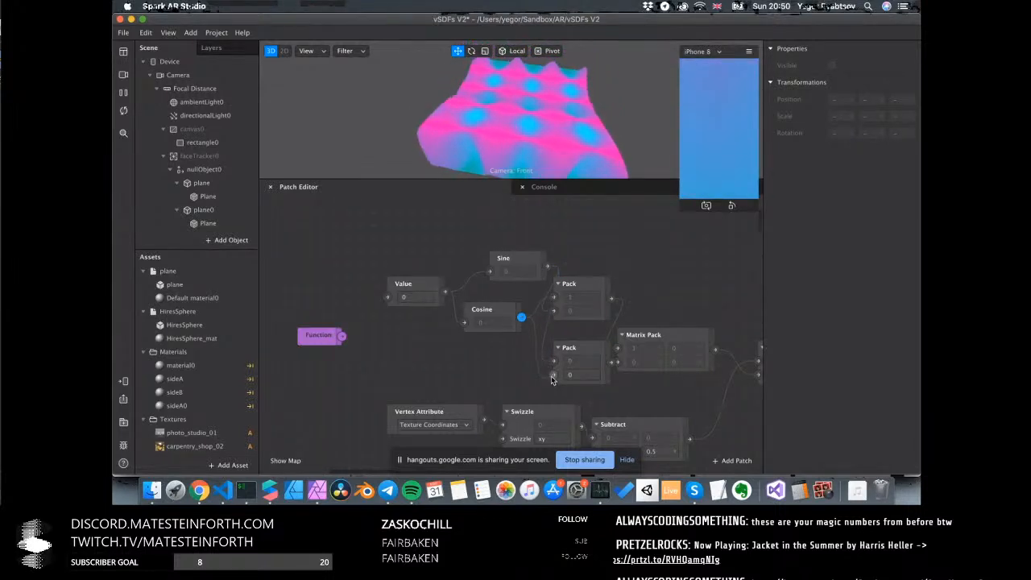
{"action": "left_click_drag", "start_coordinate": [545, 376], "coordinate": [553, 375]}
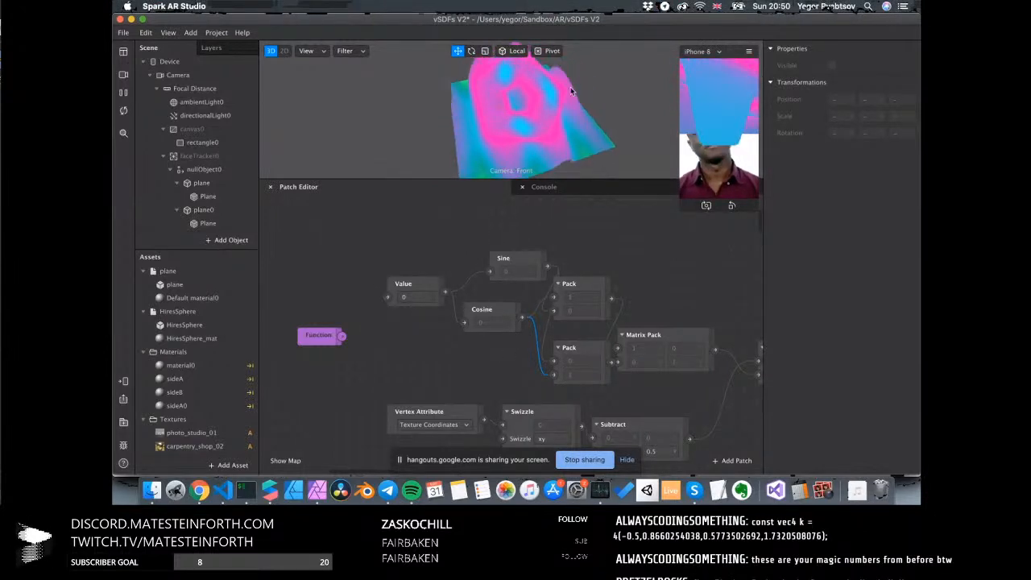
{"action": "left_click", "coordinate": [421, 298]}
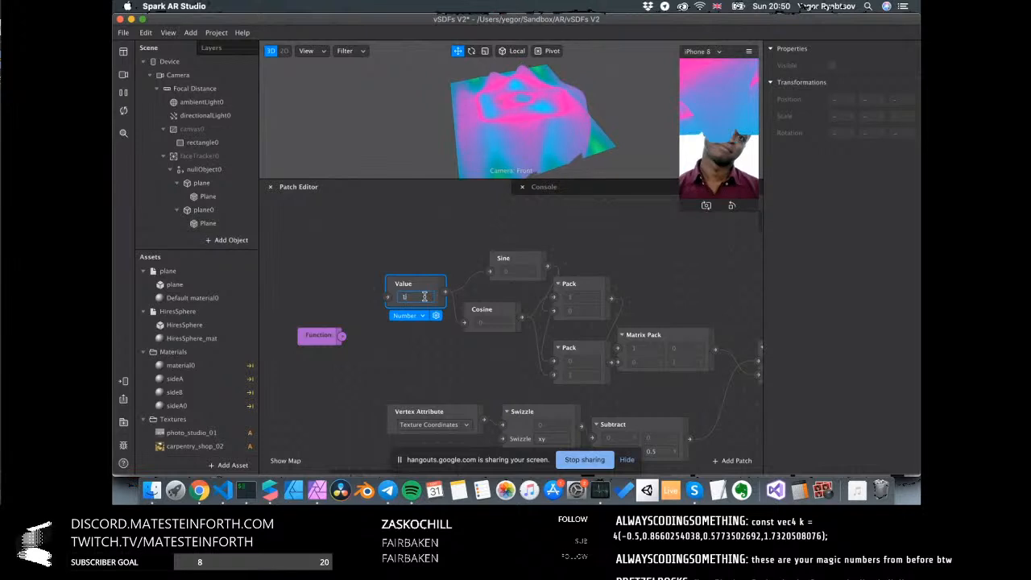
{"action": "key", "text": "Return"}
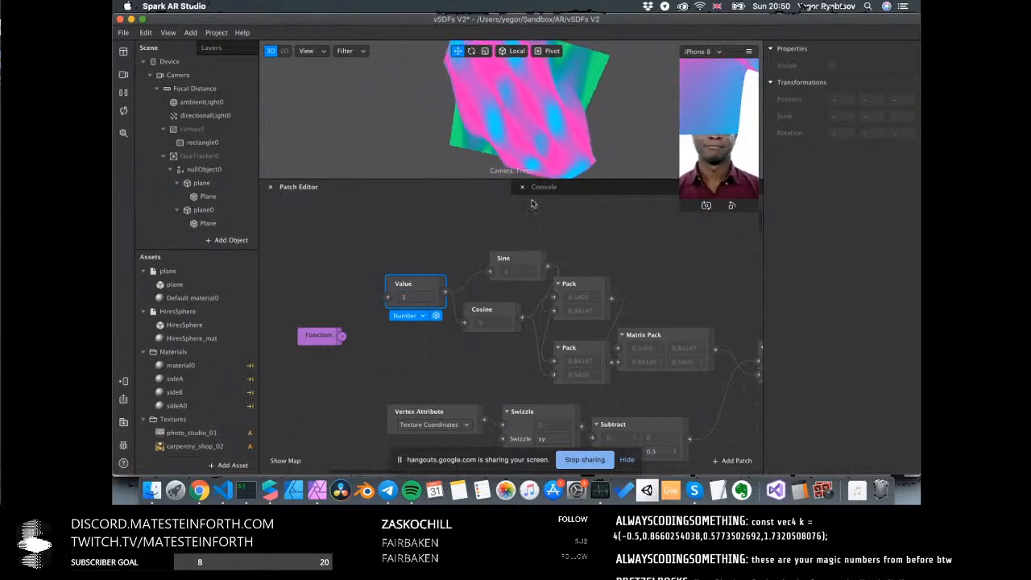
Add a Negate patch below Cosine and route Sine's output through it into the lower Pack's first input
{"action": "right_click", "coordinate": [497, 365]}
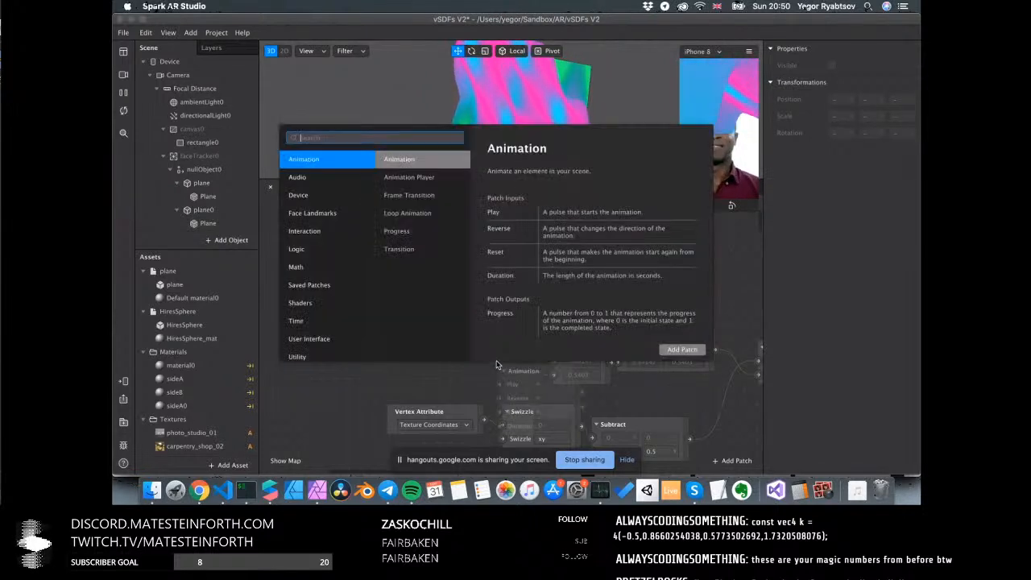
{"action": "type", "text": "neg"}
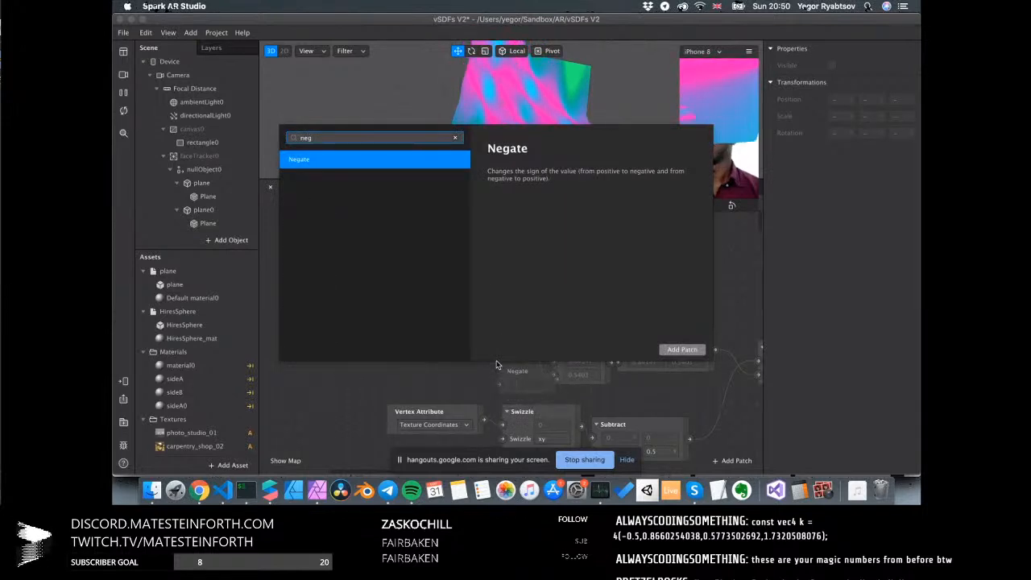
{"action": "left_click_drag", "start_coordinate": [522, 365], "coordinate": [473, 354]}
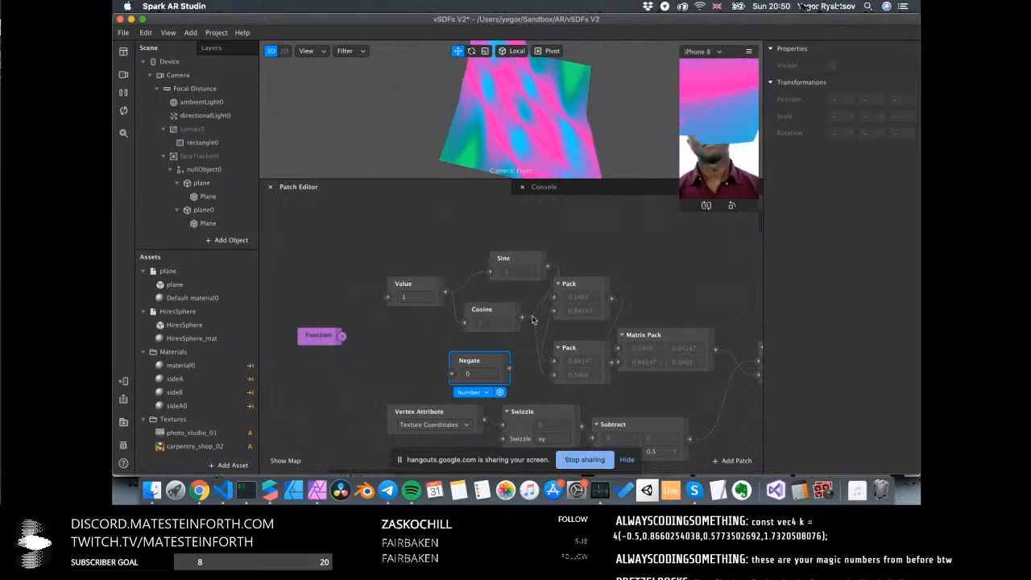
{"action": "left_click_drag", "start_coordinate": [539, 271], "coordinate": [511, 269]}
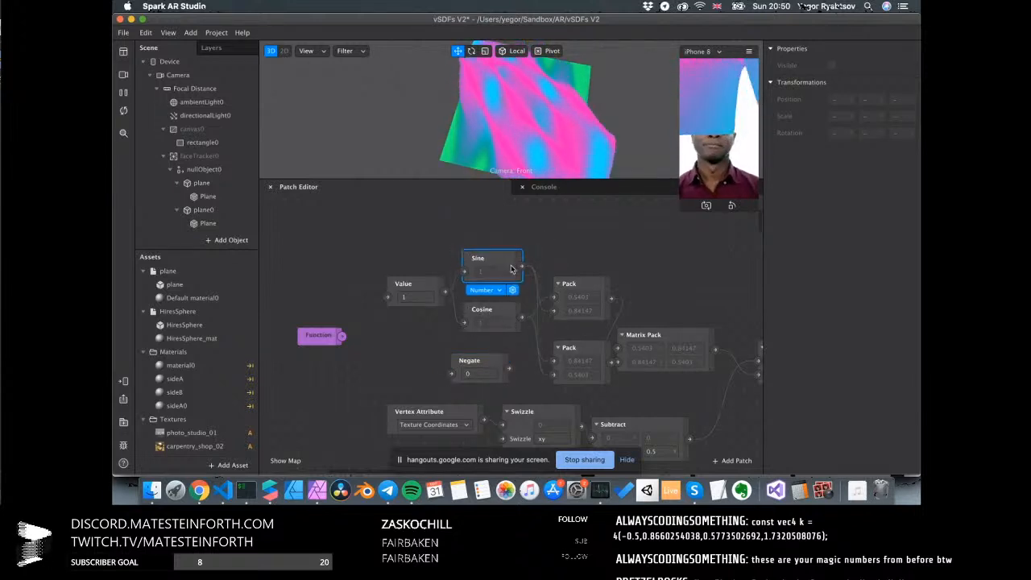
{"action": "left_click_drag", "start_coordinate": [452, 375], "coordinate": [452, 374]}
{"action": "left_click_drag", "start_coordinate": [485, 365], "coordinate": [554, 364]}
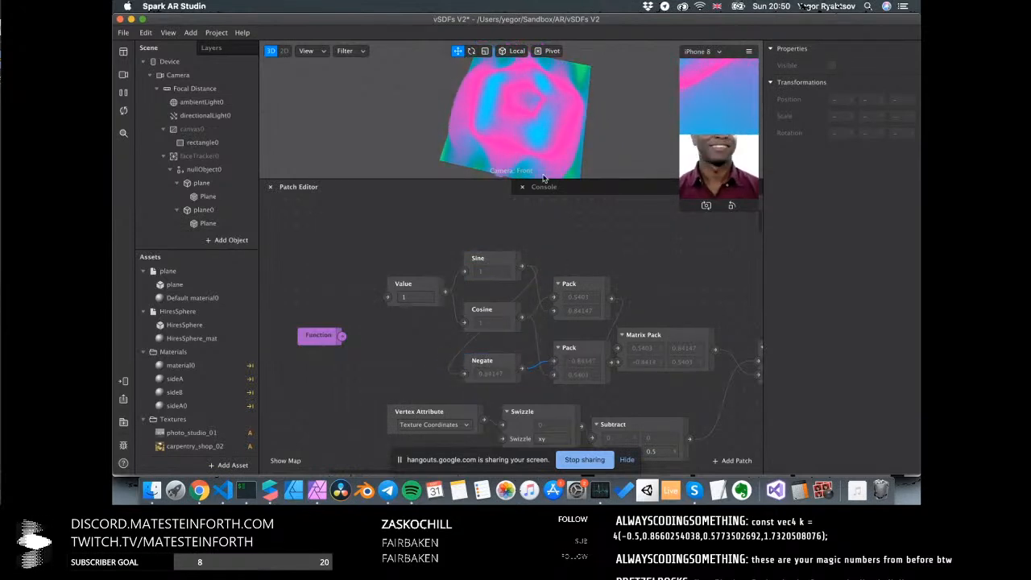
Add a Runtime patch connected to the Value patch's input, and make the viewport slightly taller
{"action": "right_click", "coordinate": [329, 266]}
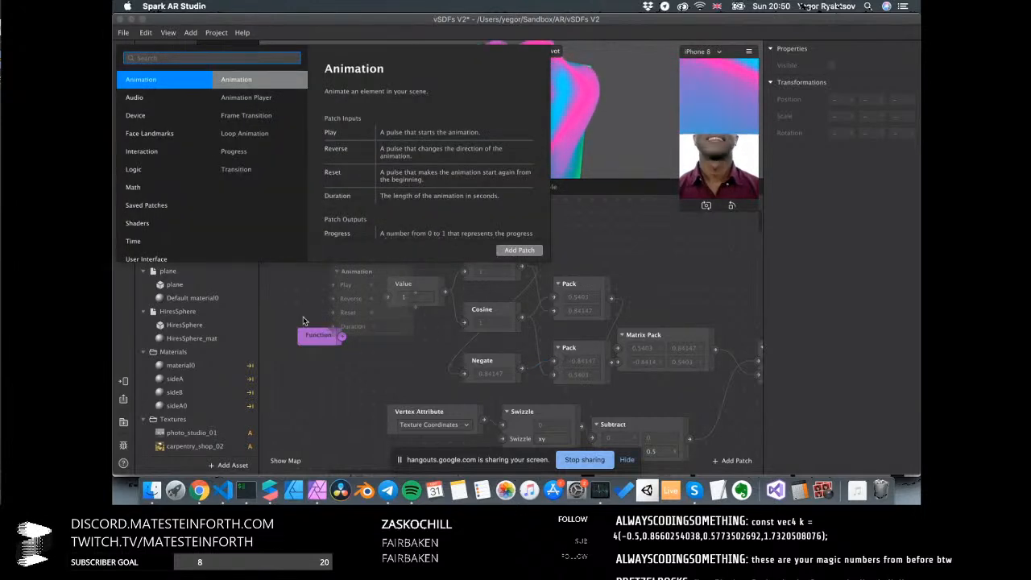
{"action": "type", "text": "rnu"}
{"action": "key", "text": "BackSpace"}
{"action": "key", "text": "BackSpace"}
{"action": "type", "text": "un"}
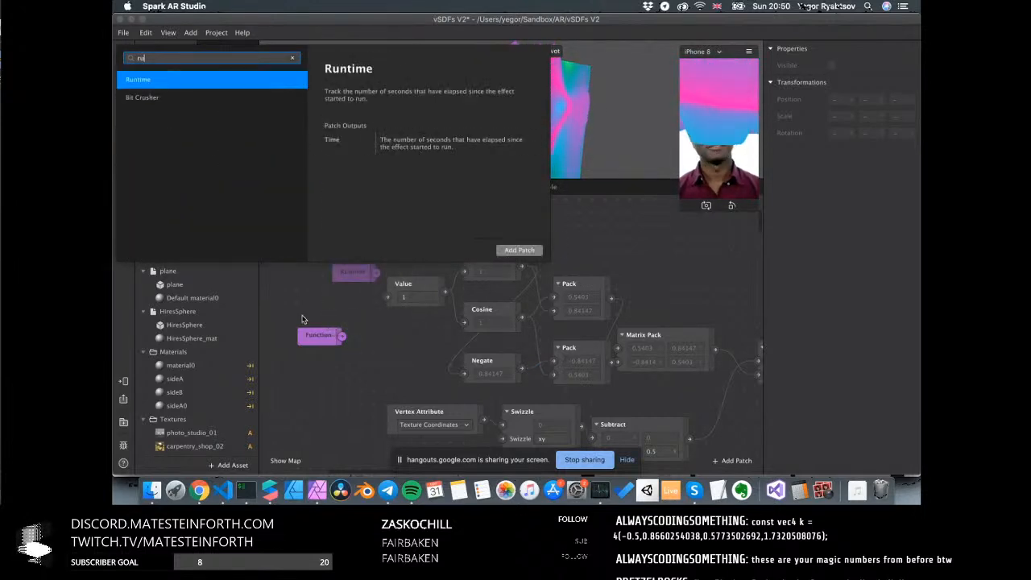
{"action": "key", "text": "Return"}
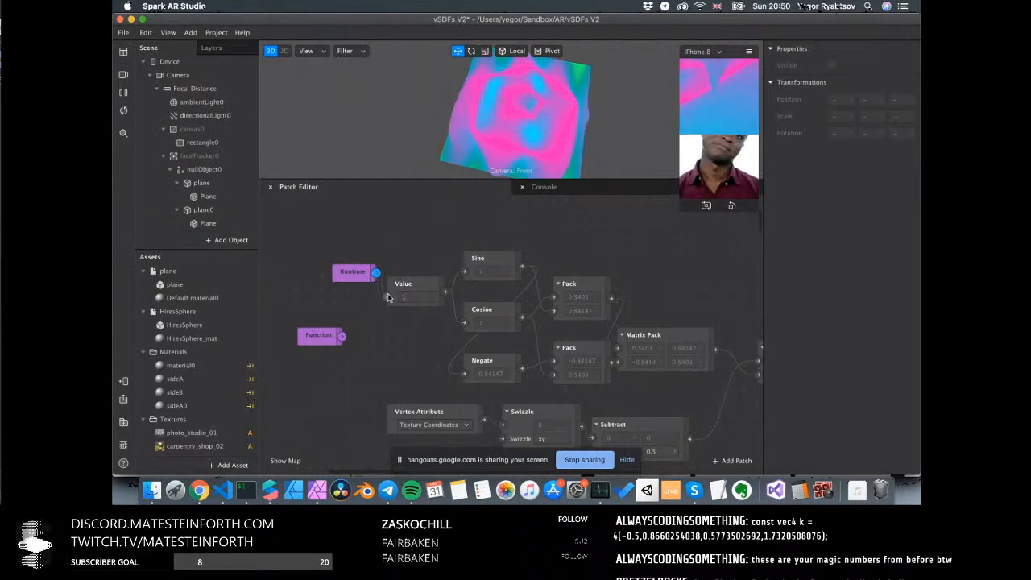
{"action": "left_click_drag", "start_coordinate": [388, 297], "coordinate": [388, 298]}
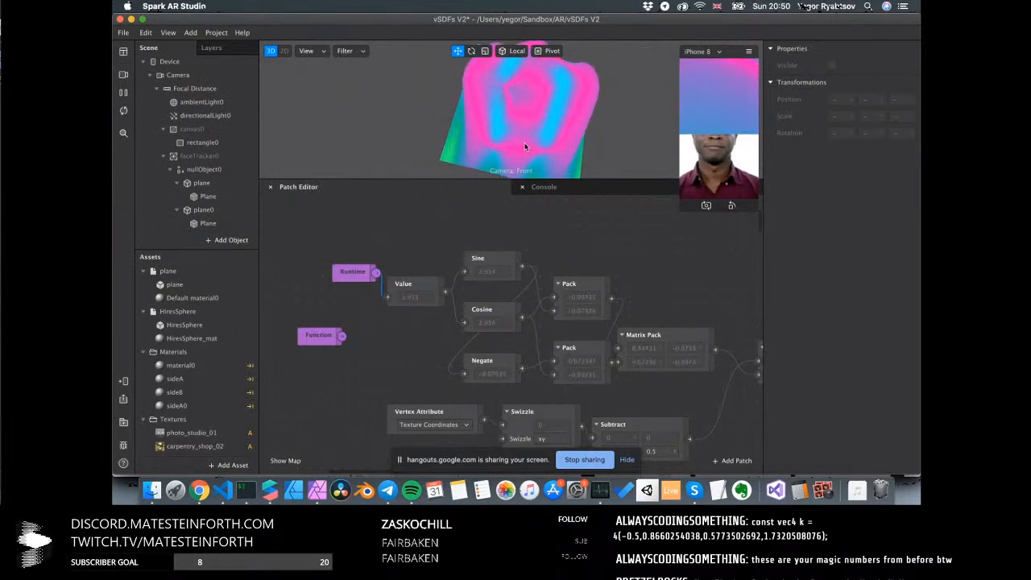
{"action": "left_click_drag", "start_coordinate": [509, 180], "coordinate": [510, 209]}
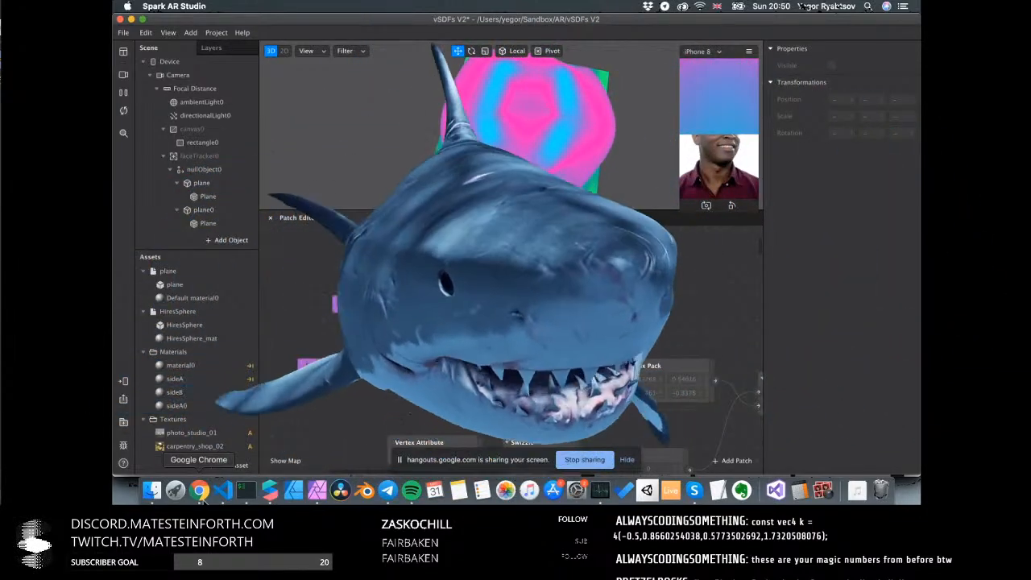
In Google Chrome, search images for "sine cosine visualisation" and view the sine and cosine wave and trigonometry circle pictures
{"action": "left_click", "coordinate": [202, 493]}
{"action": "scroll", "coordinate": [463, 195], "scroll_direction": "up", "scroll_amount": 3}
{"action": "triple_click", "coordinate": [298, 83]}
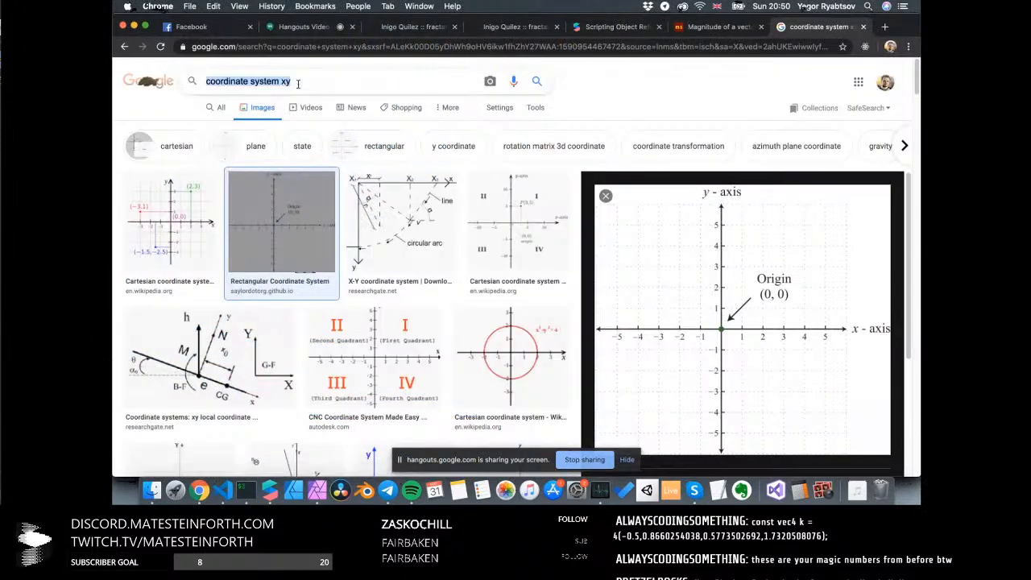
{"action": "type", "text": "sine cos"}
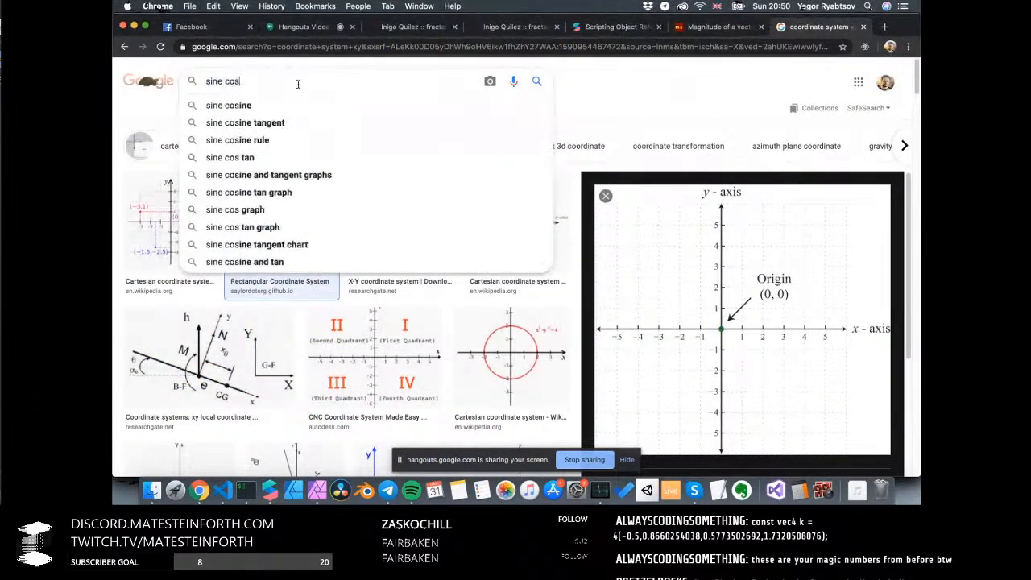
{"action": "type", "text": "ine visualisa"}
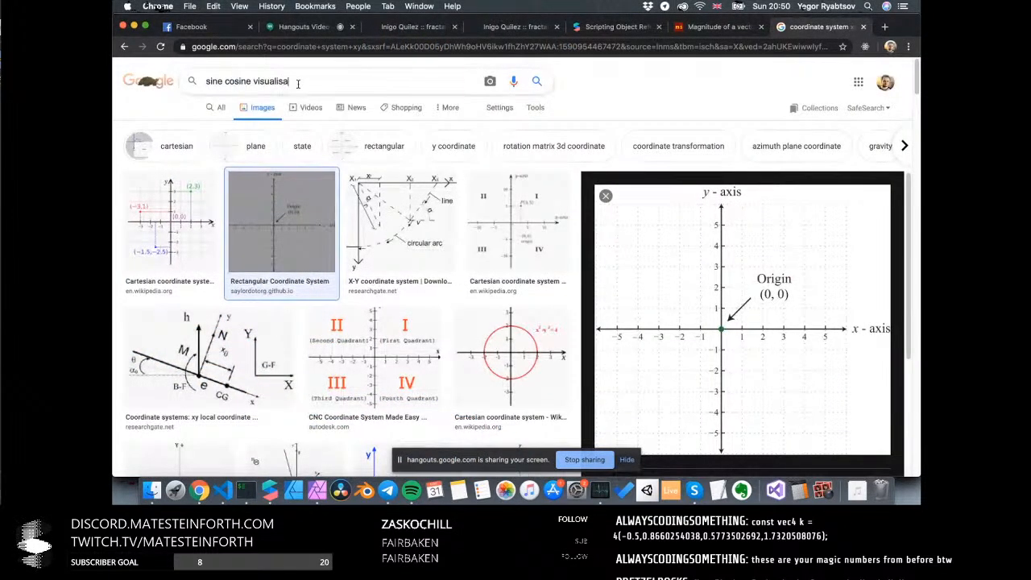
{"action": "type", "text": "tion"}
{"action": "key", "text": "Return"}
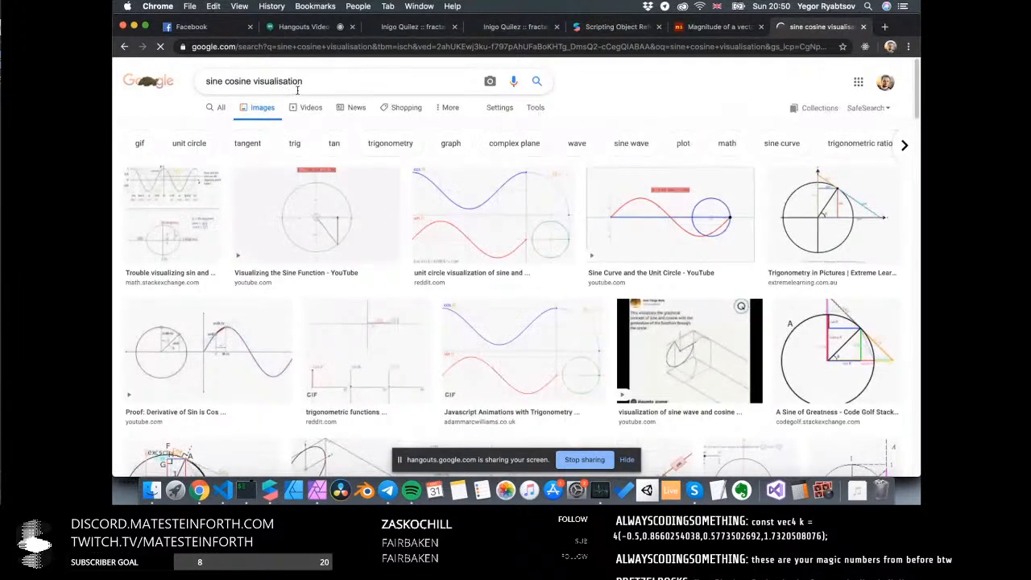
{"action": "left_click", "coordinate": [525, 250]}
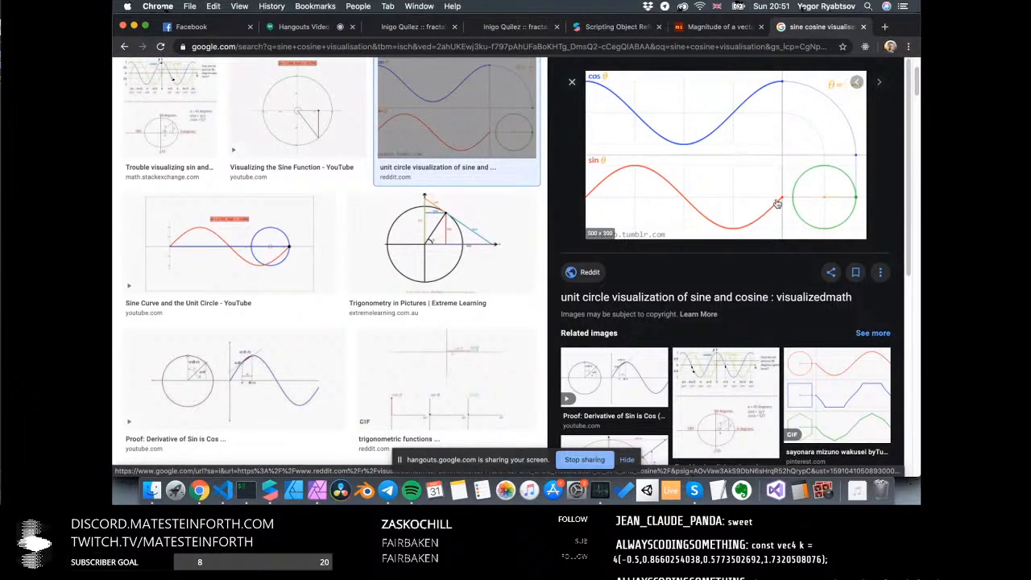
{"action": "left_click", "coordinate": [465, 241]}
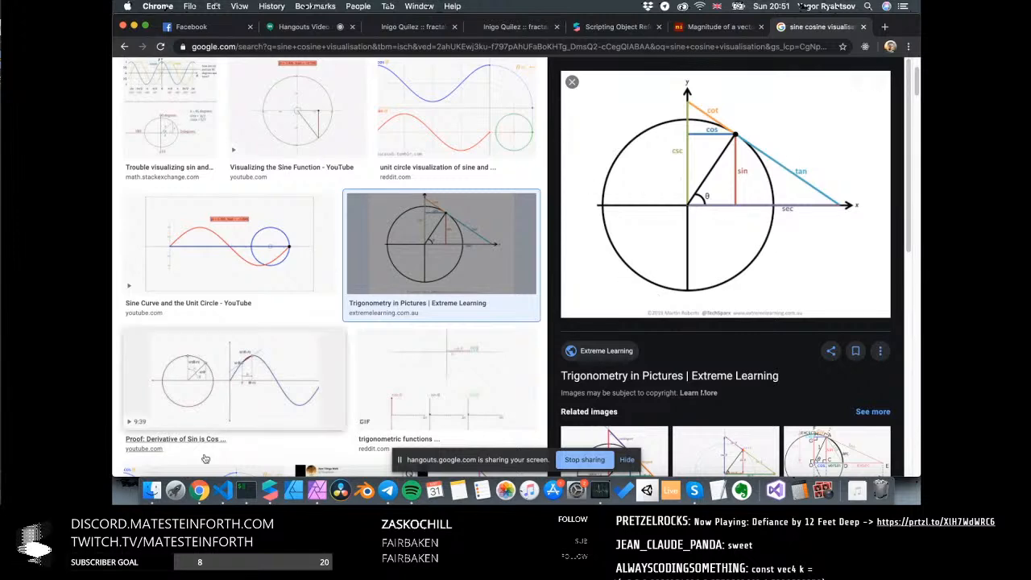
Return to Spark AR Studio and inspect the rotating plane in a temporarily enlarged viewport
{"action": "left_click", "coordinate": [271, 493]}
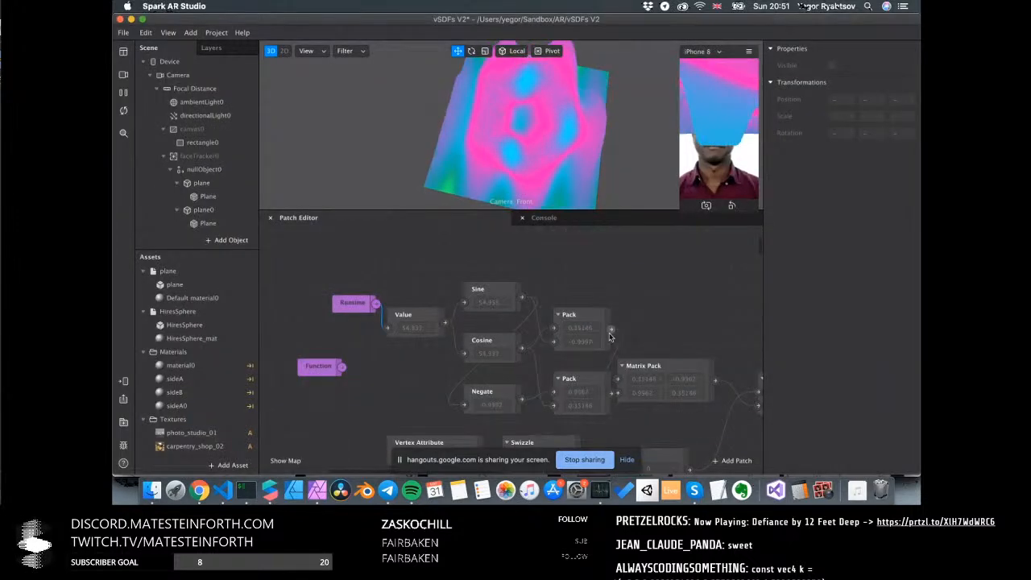
{"action": "scroll", "coordinate": [672, 393], "scroll_direction": "right", "scroll_amount": 3}
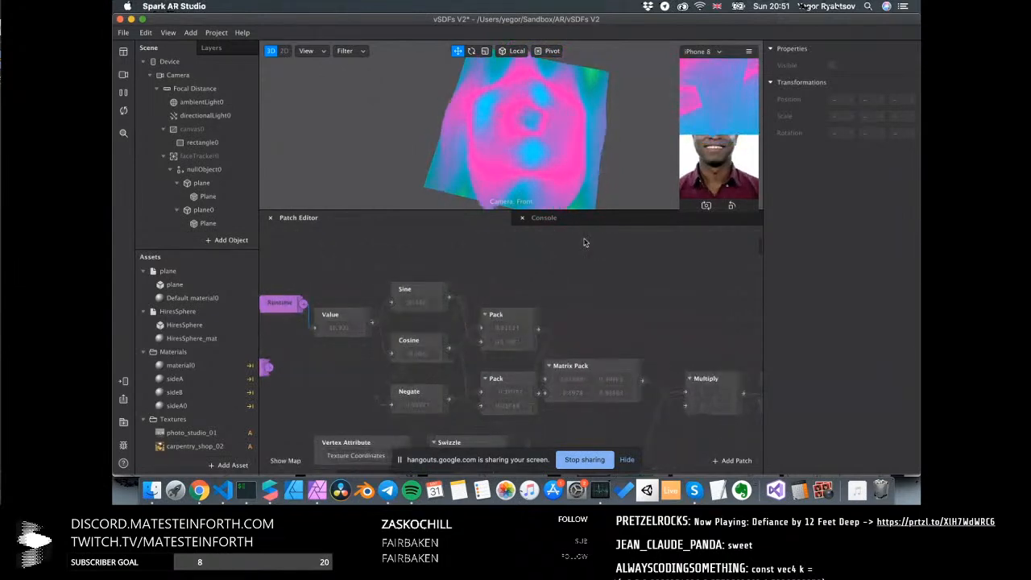
{"action": "left_click_drag", "start_coordinate": [599, 210], "coordinate": [532, 211]}
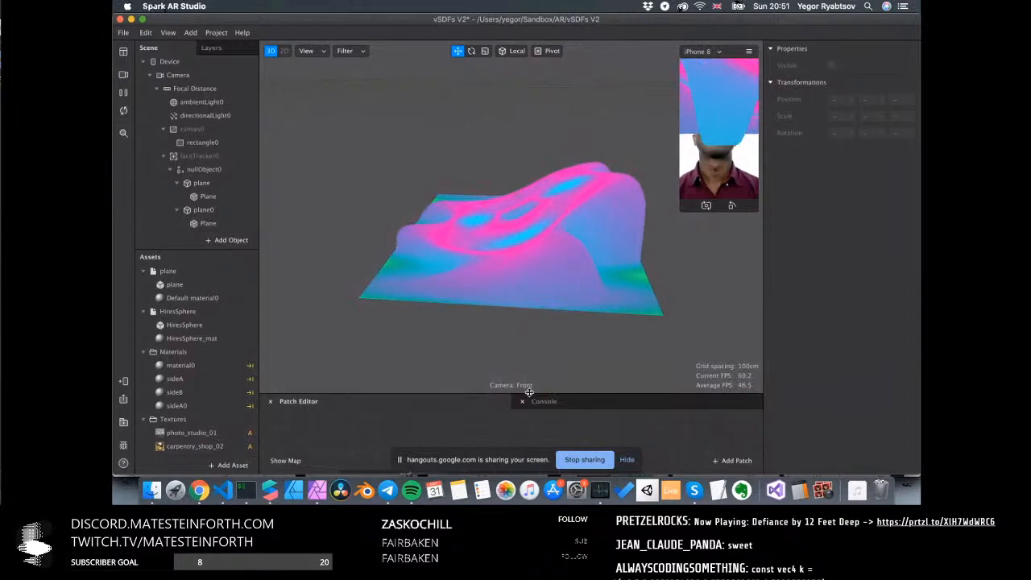
{"action": "left_click_drag", "start_coordinate": [556, 400], "coordinate": [555, 358]}
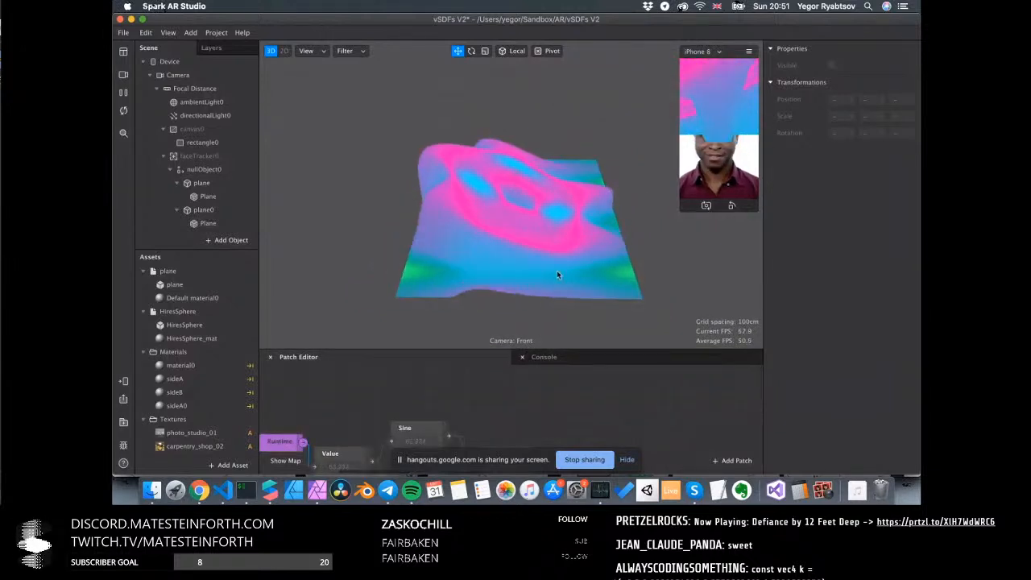
{"action": "left_click_drag", "start_coordinate": [576, 350], "coordinate": [589, 200]}
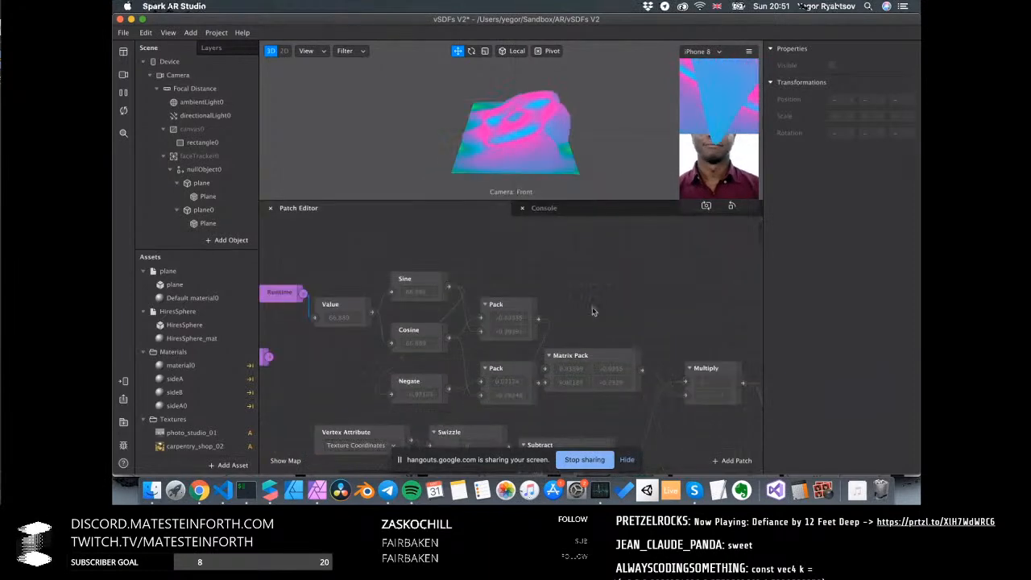
Examine the patch graph downstream of the matrix Multiply, as far as the Smooth Step and Sine patches
{"action": "scroll", "coordinate": [592, 311], "scroll_direction": "right", "scroll_amount": 10}
{"action": "scroll", "coordinate": [591, 311], "scroll_direction": "down", "scroll_amount": 4}
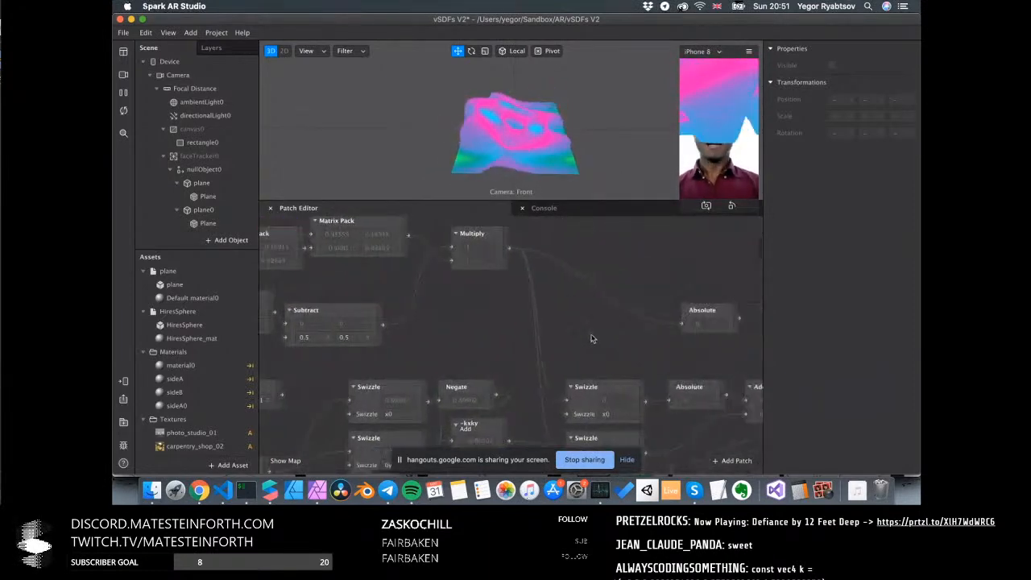
{"action": "scroll", "coordinate": [592, 339], "scroll_direction": "down", "scroll_amount": 8}
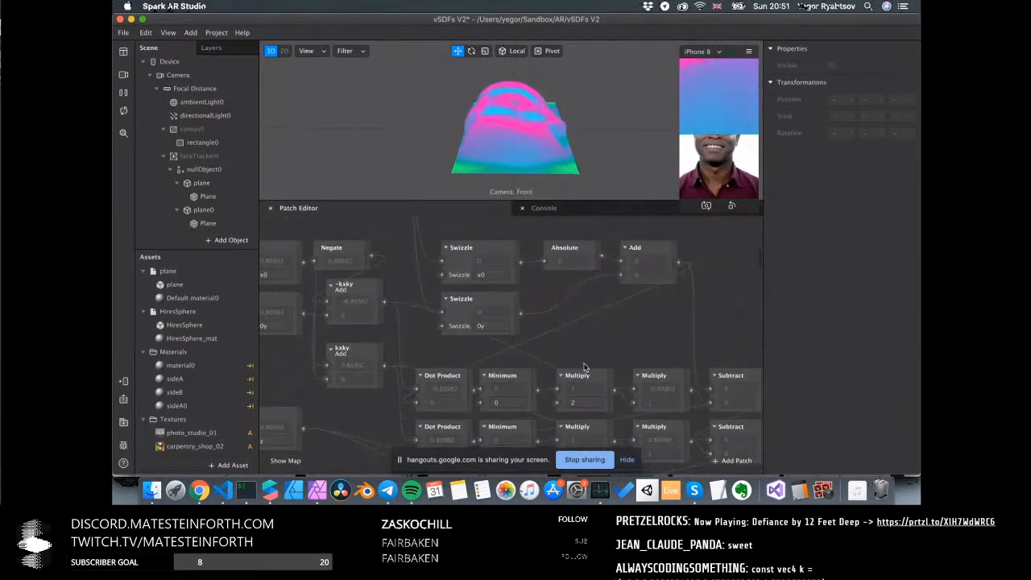
{"action": "scroll", "coordinate": [585, 367], "scroll_direction": "down", "scroll_amount": 5}
{"action": "scroll", "coordinate": [585, 368], "scroll_direction": "right", "scroll_amount": 10}
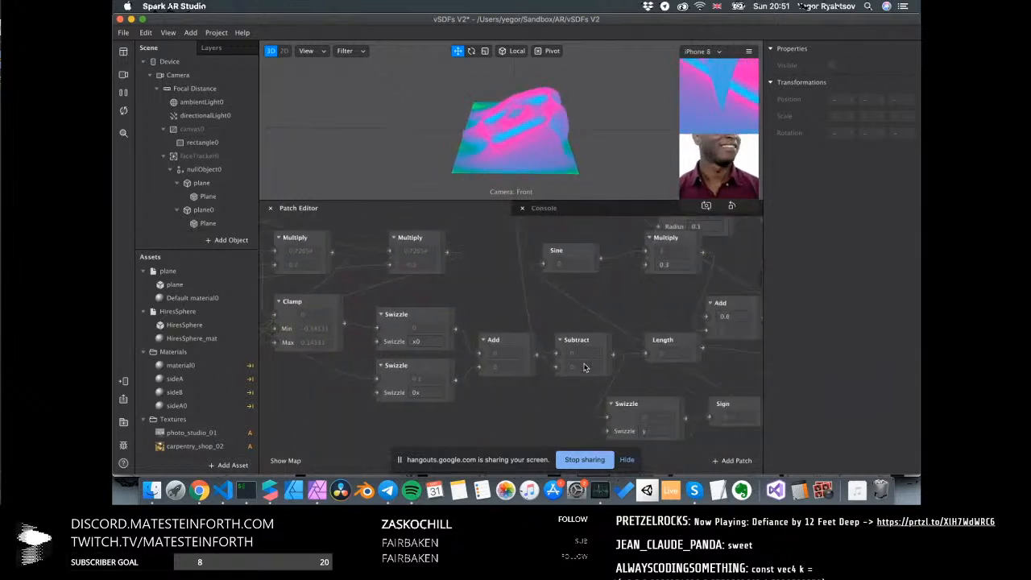
{"action": "scroll", "coordinate": [585, 367], "scroll_direction": "down", "scroll_amount": 5}
{"action": "scroll", "coordinate": [585, 367], "scroll_direction": "right", "scroll_amount": 5}
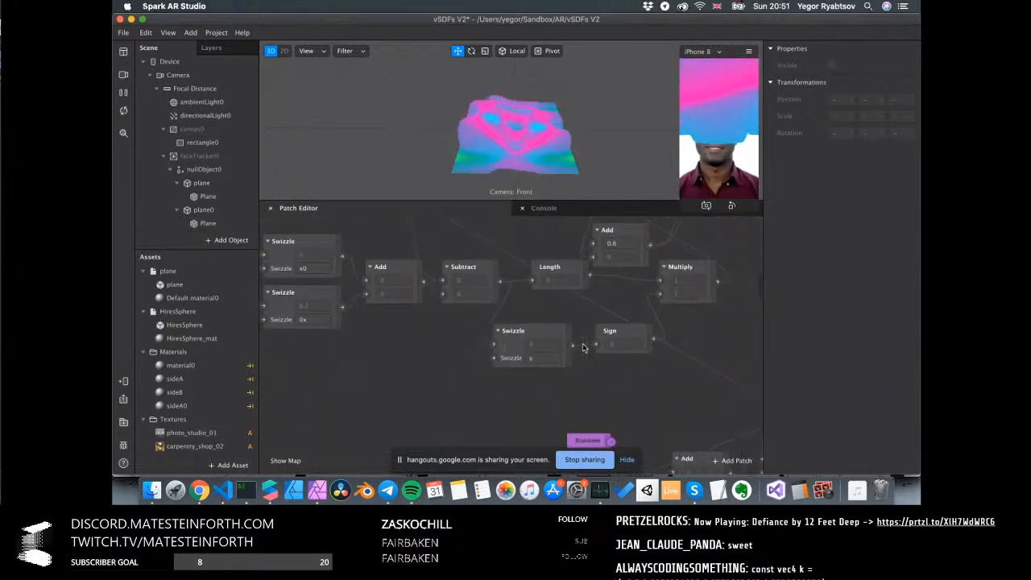
{"action": "scroll", "coordinate": [584, 346], "scroll_direction": "down", "scroll_amount": 8}
{"action": "scroll", "coordinate": [583, 345], "scroll_direction": "right", "scroll_amount": 15}
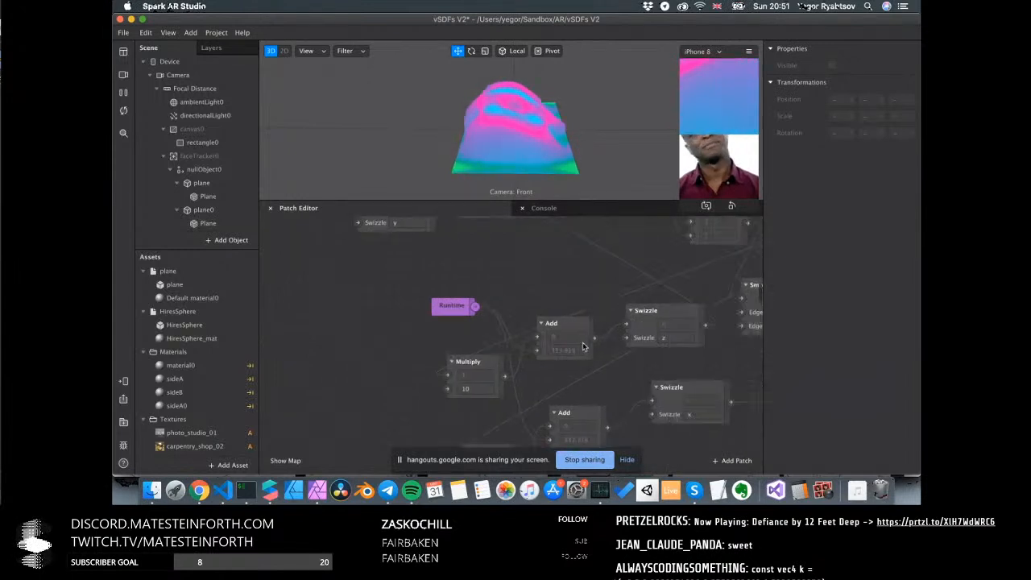
{"action": "scroll", "coordinate": [582, 341], "scroll_direction": "down", "scroll_amount": 5}
{"action": "scroll", "coordinate": [582, 341], "scroll_direction": "up", "scroll_amount": 2}
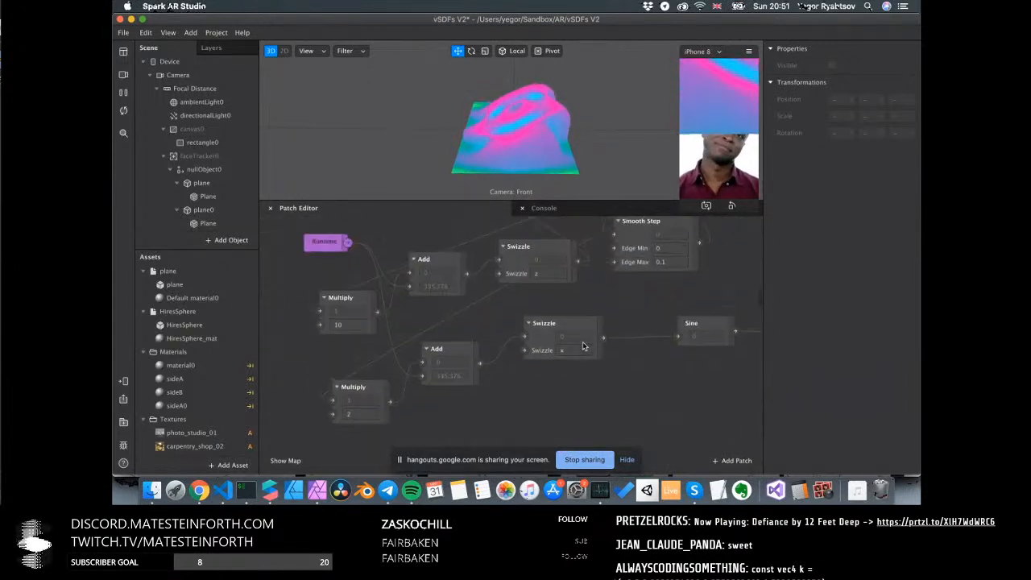
{"action": "scroll", "coordinate": [582, 342], "scroll_direction": "right", "scroll_amount": 2}
{"action": "scroll", "coordinate": [583, 341], "scroll_direction": "right", "scroll_amount": 4}
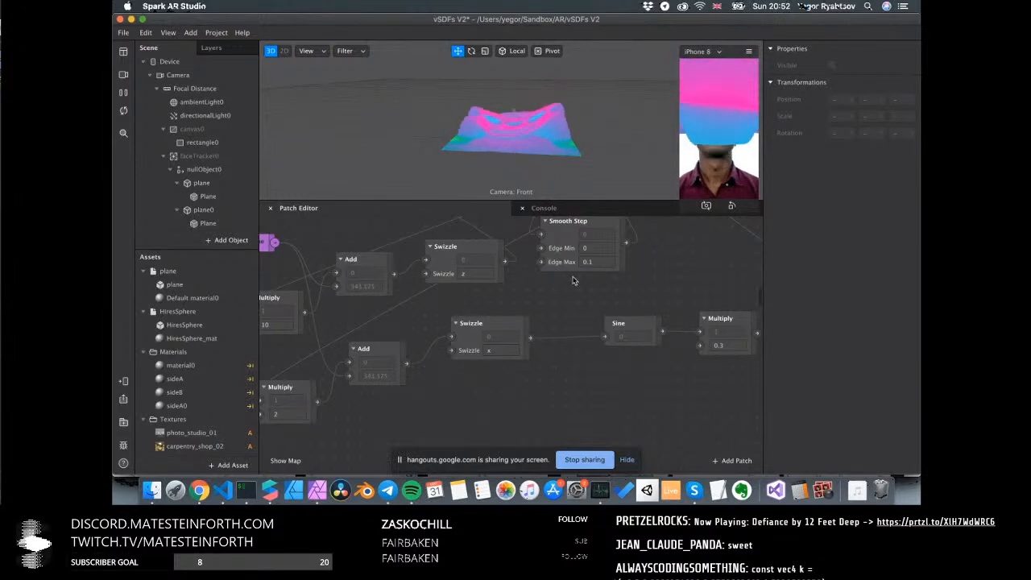
Follow the patch graph to the Pos output and inspect the rotating plane from another angle in an enlarged viewport
{"action": "scroll", "coordinate": [576, 302], "scroll_direction": "right", "scroll_amount": 10}
{"action": "scroll", "coordinate": [577, 303], "scroll_direction": "up", "scroll_amount": 5}
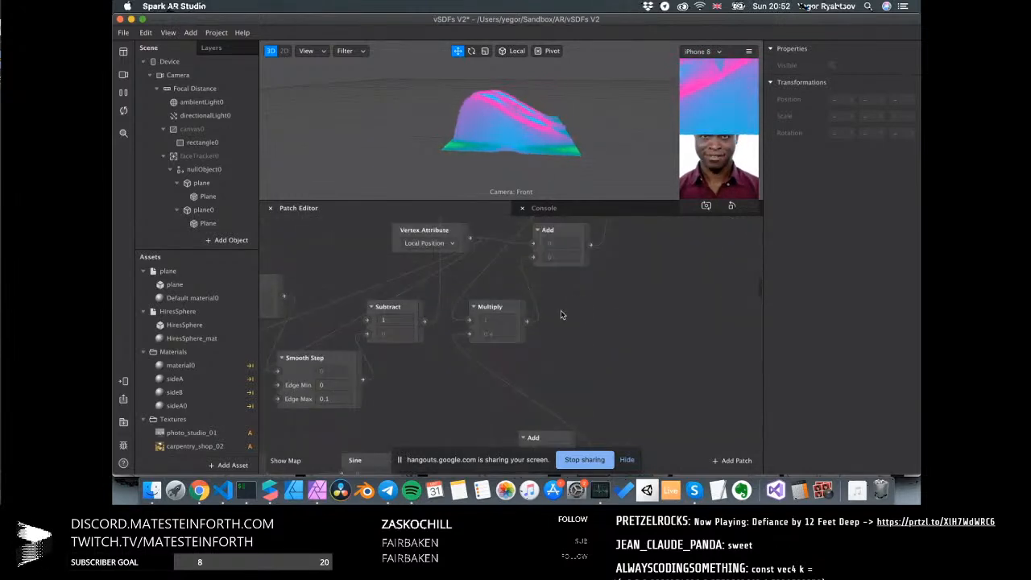
{"action": "scroll", "coordinate": [561, 315], "scroll_direction": "up", "scroll_amount": 4}
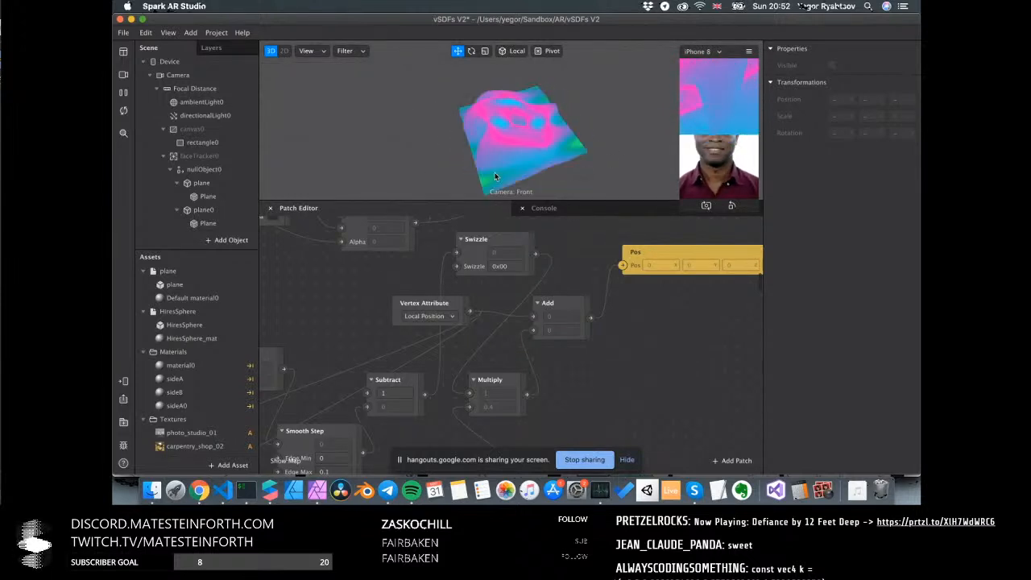
{"action": "left_click_drag", "start_coordinate": [511, 146], "coordinate": [551, 145]}
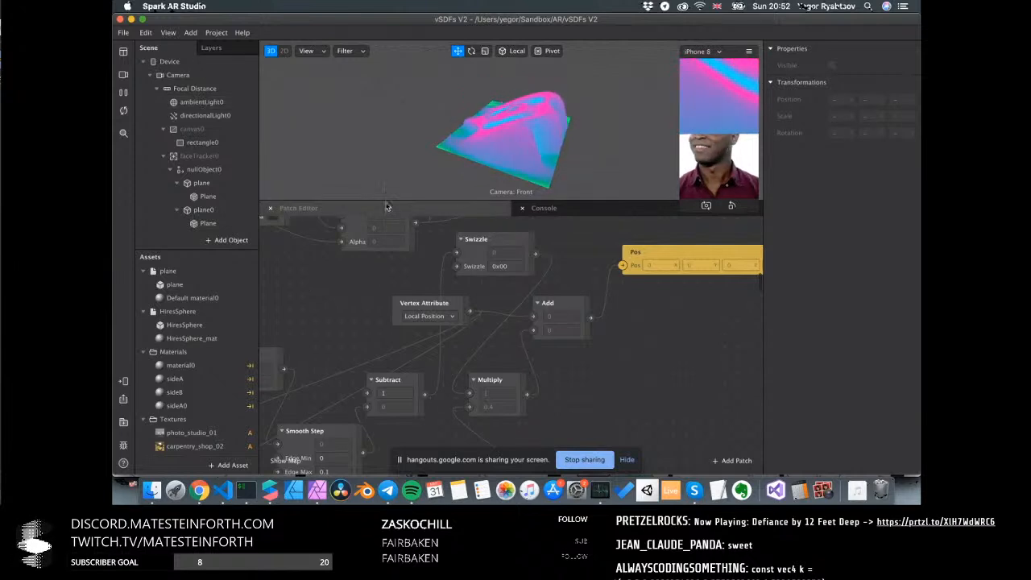
{"action": "left_click_drag", "start_coordinate": [384, 201], "coordinate": [392, 300]}
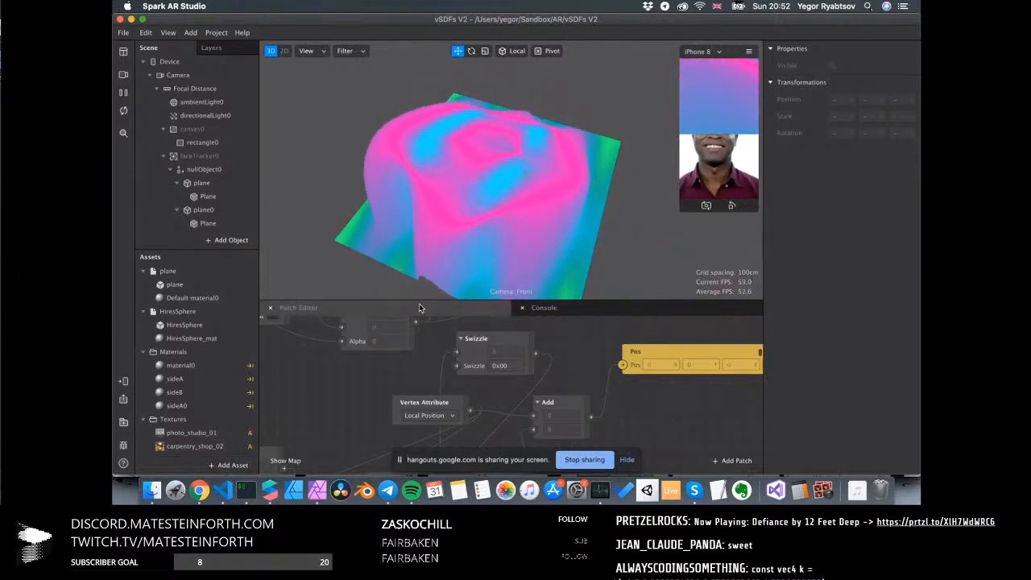
{"action": "left_click_drag", "start_coordinate": [418, 306], "coordinate": [471, 320]}
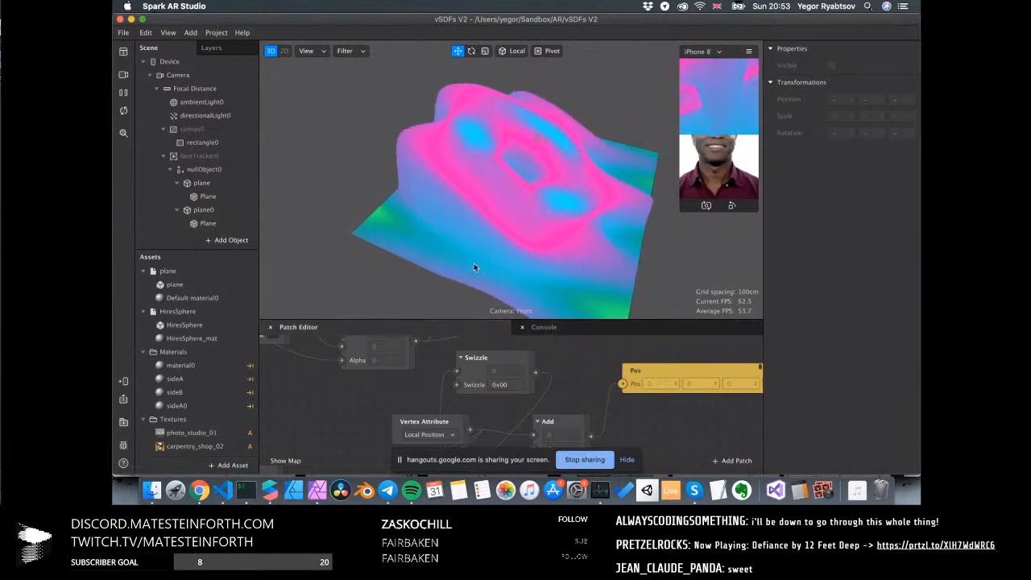
Close the vSDFs V2 project window and enlarge the Patch Editor of the volume_inf project
{"action": "left_click", "coordinate": [120, 19]}
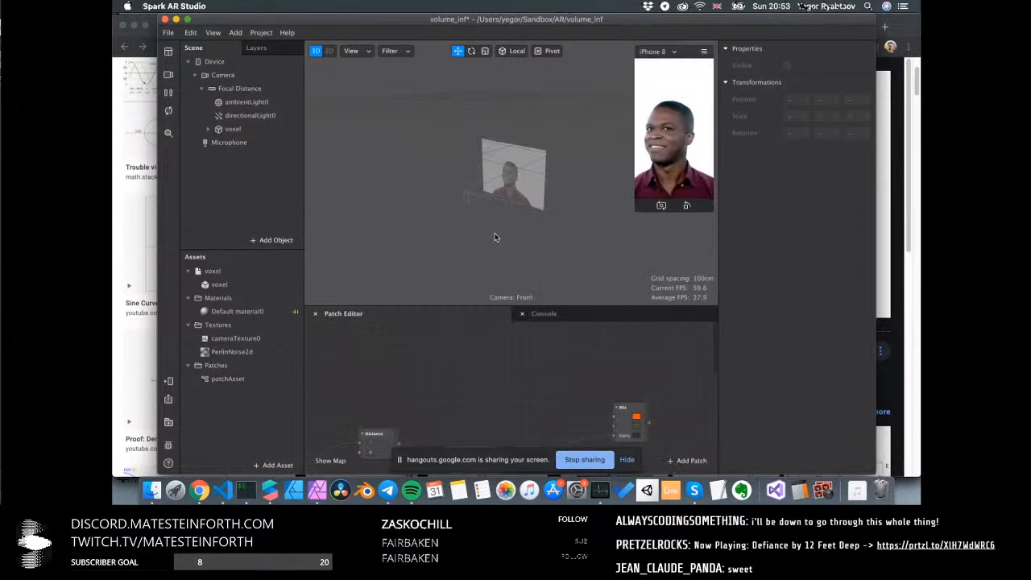
{"action": "left_click_drag", "start_coordinate": [494, 237], "coordinate": [460, 226], "text": "alt"}
{"action": "left_click_drag", "start_coordinate": [531, 307], "coordinate": [532, 192]}
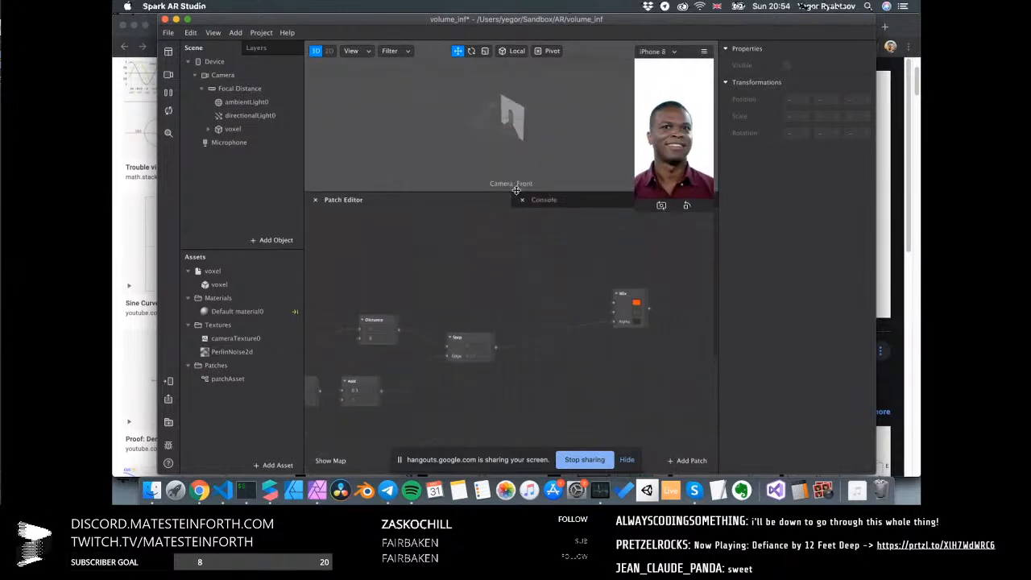
Create patches for Default material0's Input and Pos parameters and place the Input patch below the Mix patch
{"action": "left_click", "coordinate": [265, 312]}
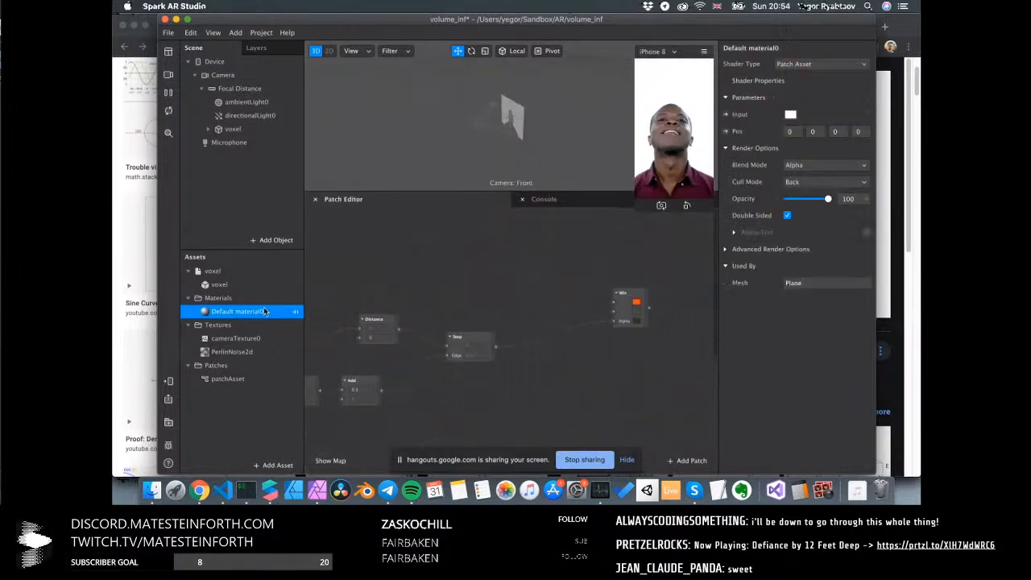
{"action": "left_click", "coordinate": [725, 115]}
{"action": "left_click", "coordinate": [726, 130]}
{"action": "left_click_drag", "start_coordinate": [342, 412], "coordinate": [507, 249]}
{"action": "scroll", "coordinate": [523, 288], "scroll_direction": "left", "scroll_amount": 5}
{"action": "left_click_drag", "start_coordinate": [384, 411], "coordinate": [681, 372]}
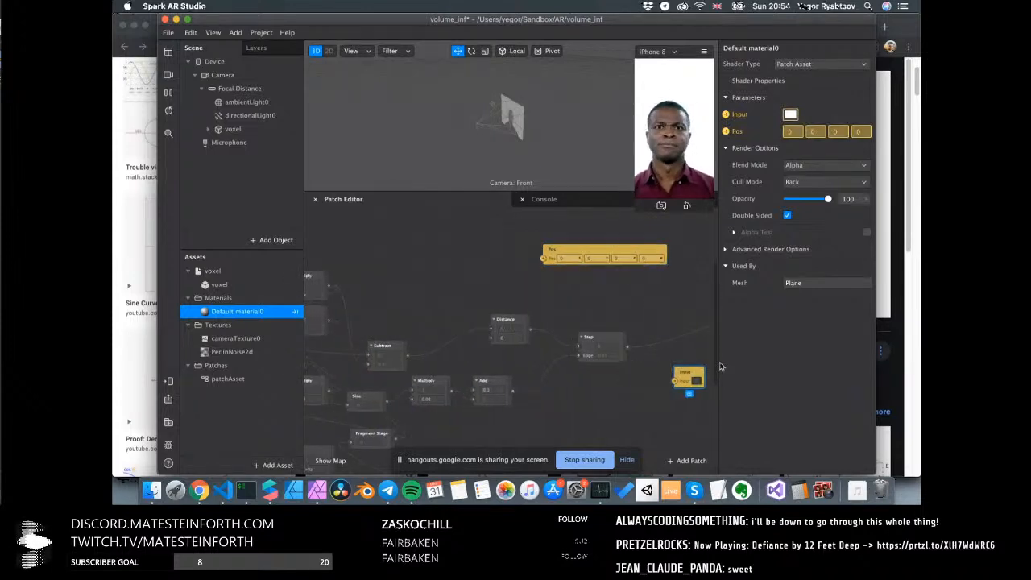
{"action": "scroll", "coordinate": [637, 370], "scroll_direction": "right", "scroll_amount": 3}
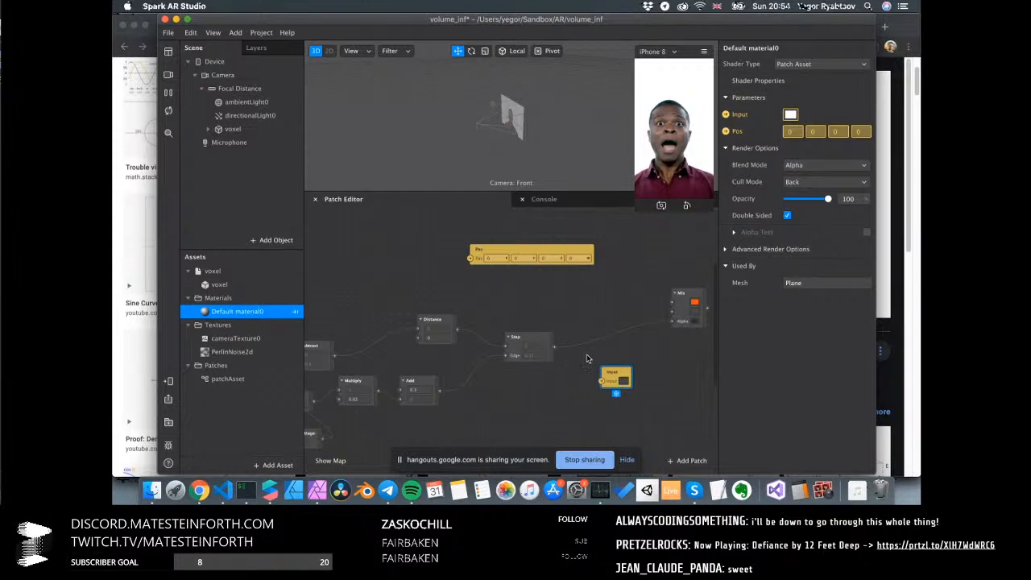
{"action": "left_click_drag", "start_coordinate": [619, 375], "coordinate": [681, 357]}
{"action": "scroll", "coordinate": [643, 352], "scroll_direction": "right", "scroll_amount": 3}
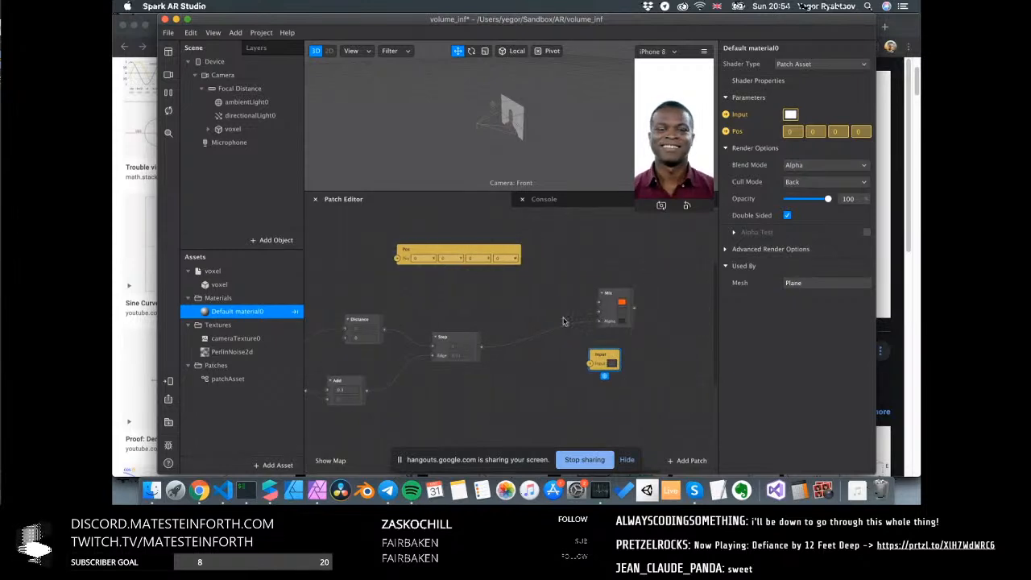
Move the Pos patch back through the graph to a free spot above the Vertex Attribute patch
{"action": "scroll", "coordinate": [567, 310], "scroll_direction": "left", "scroll_amount": 5}
{"action": "left_click_drag", "start_coordinate": [569, 250], "coordinate": [396, 304]}
{"action": "scroll", "coordinate": [400, 304], "scroll_direction": "left", "scroll_amount": 5}
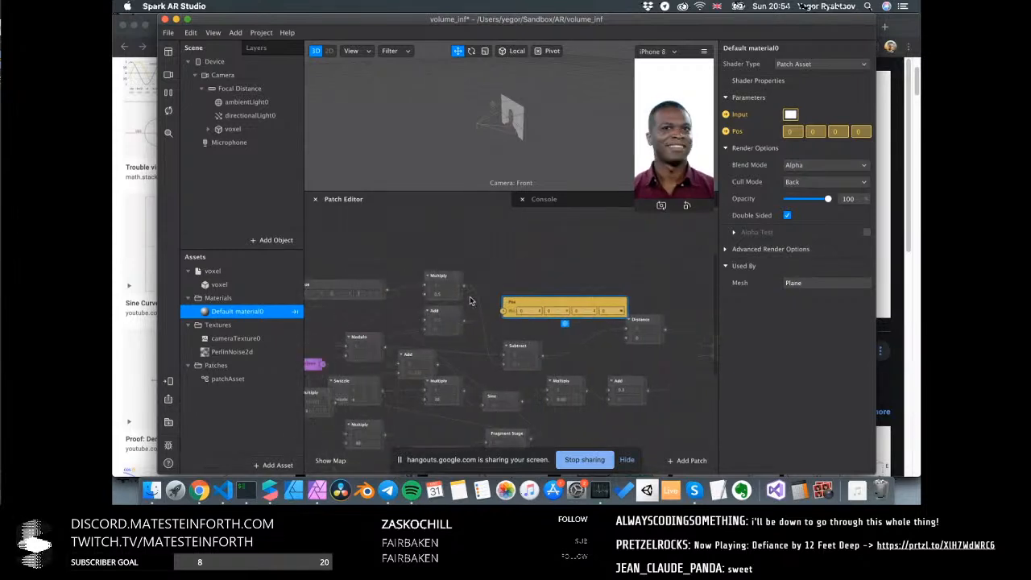
{"action": "left_click_drag", "start_coordinate": [530, 302], "coordinate": [390, 380]}
{"action": "scroll", "coordinate": [500, 395], "scroll_direction": "left", "scroll_amount": 8}
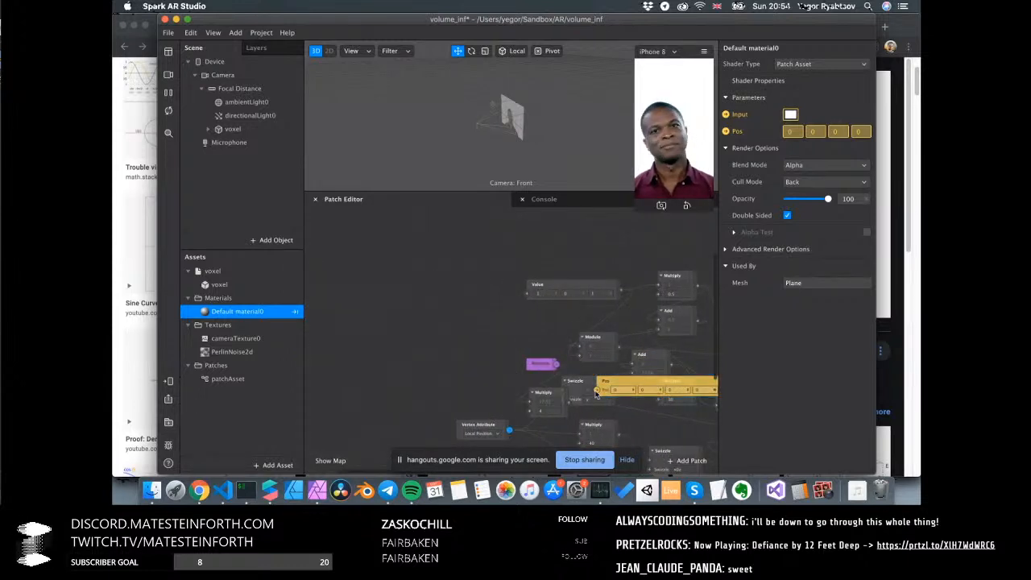
{"action": "left_click_drag", "start_coordinate": [606, 383], "coordinate": [402, 347]}
Connect the Mix patch's output to the material's Input patch and place the Input patch just after Mix
{"action": "scroll", "coordinate": [455, 374], "scroll_direction": "right", "scroll_amount": 3}
{"action": "scroll", "coordinate": [456, 374], "scroll_direction": "right", "scroll_amount": 12}
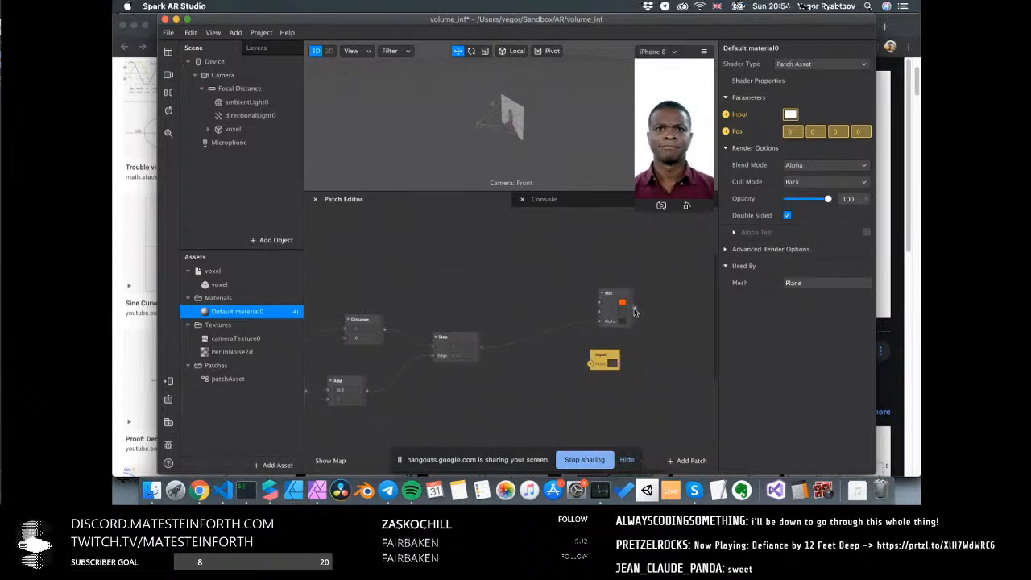
{"action": "left_click_drag", "start_coordinate": [594, 364], "coordinate": [690, 332]}
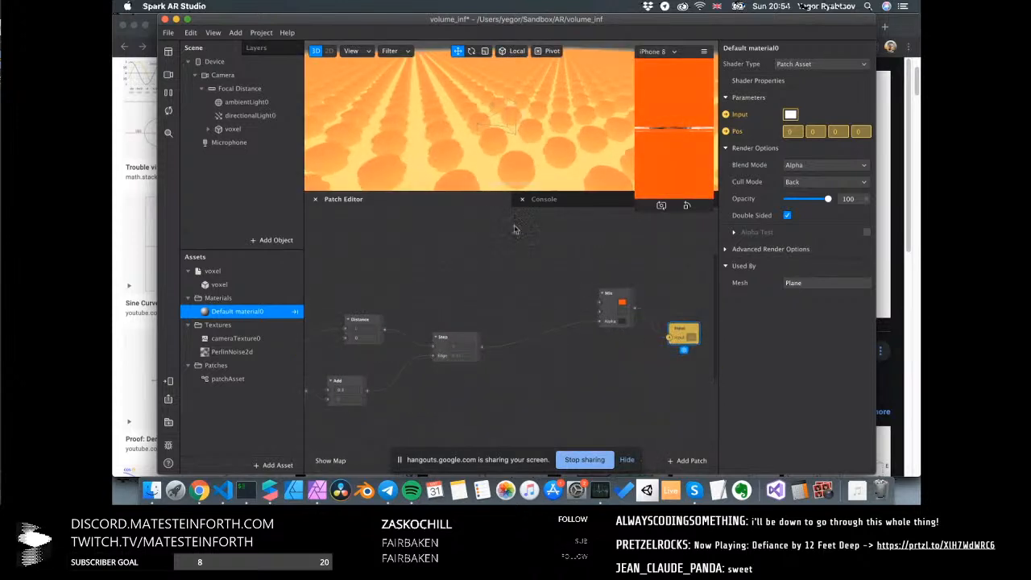
Enlarge the viewport and examine the repeating sphere volume from different angles, both close up and from far away
{"action": "left_click", "coordinate": [478, 199]}
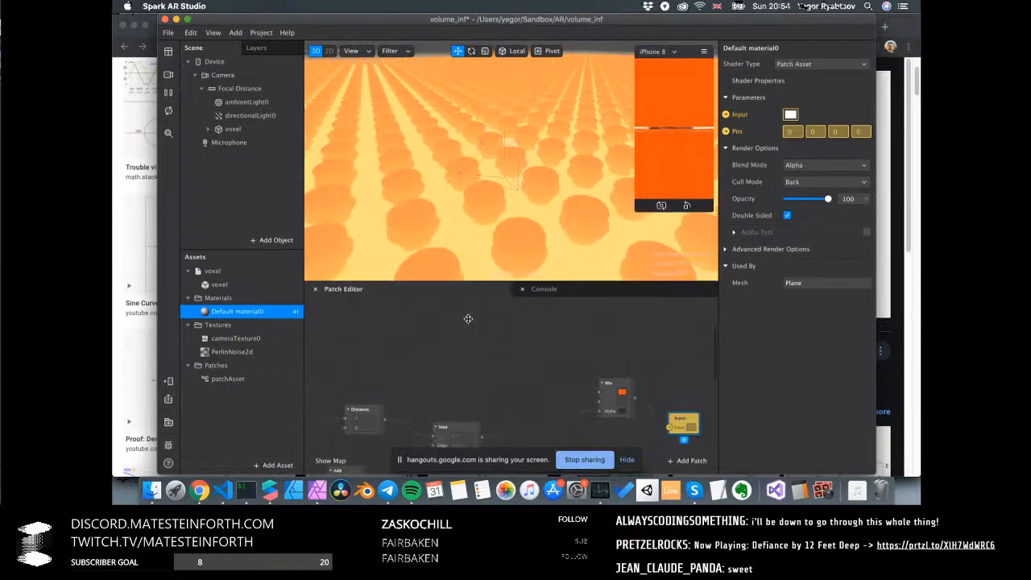
{"action": "left_click_drag", "start_coordinate": [514, 247], "coordinate": [426, 277], "text": "alt"}
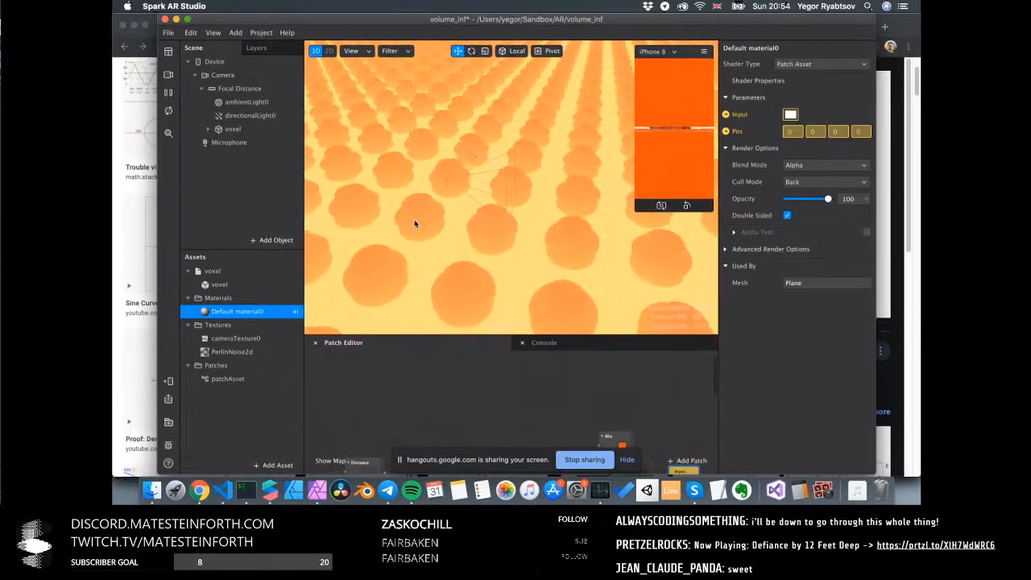
{"action": "mouse_move", "coordinate": [488, 249]}
{"action": "left_mouse_down", "text": "alt"}
{"action": "mouse_move", "coordinate": [405, 232]}
{"action": "mouse_move", "coordinate": [502, 238]}
{"action": "left_mouse_up", "text": "alt"}
{"action": "scroll", "coordinate": [502, 239], "scroll_direction": "up", "scroll_amount": 5}
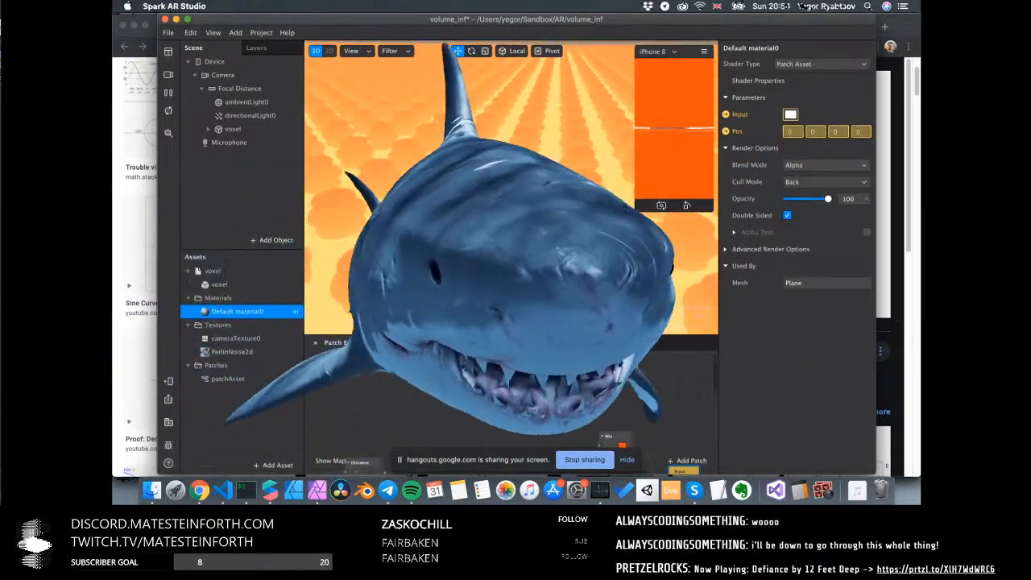
{"action": "scroll", "coordinate": [531, 241], "scroll_direction": "down", "scroll_amount": 5}
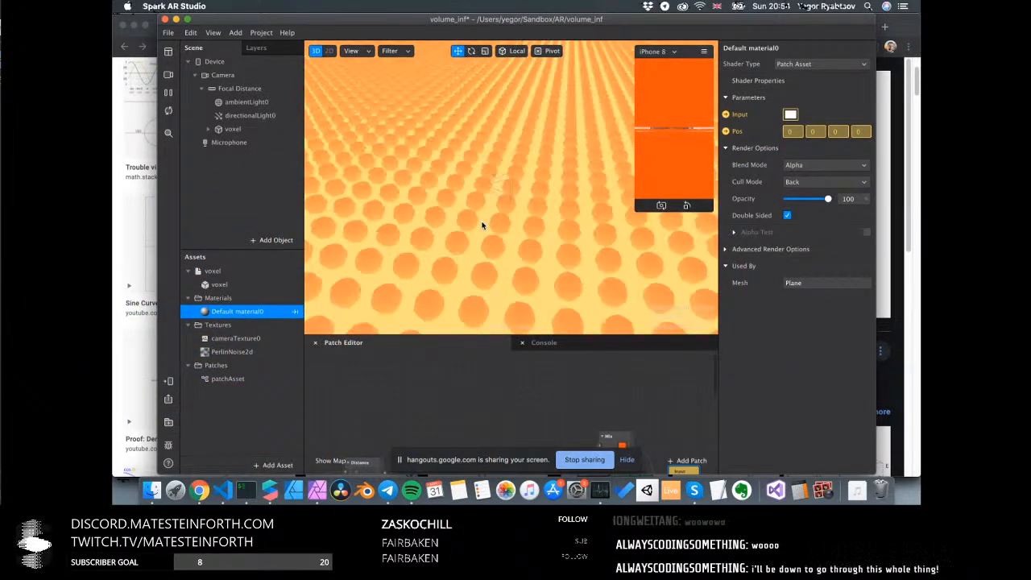
{"action": "scroll", "coordinate": [482, 225], "scroll_direction": "down", "scroll_amount": 3}
{"action": "left_click_drag", "start_coordinate": [408, 178], "coordinate": [622, 68], "text": "alt"}
{"action": "scroll", "coordinate": [359, 175], "scroll_direction": "down", "scroll_amount": 3}
{"action": "scroll", "coordinate": [529, 221], "scroll_direction": "up", "scroll_amount": 10}
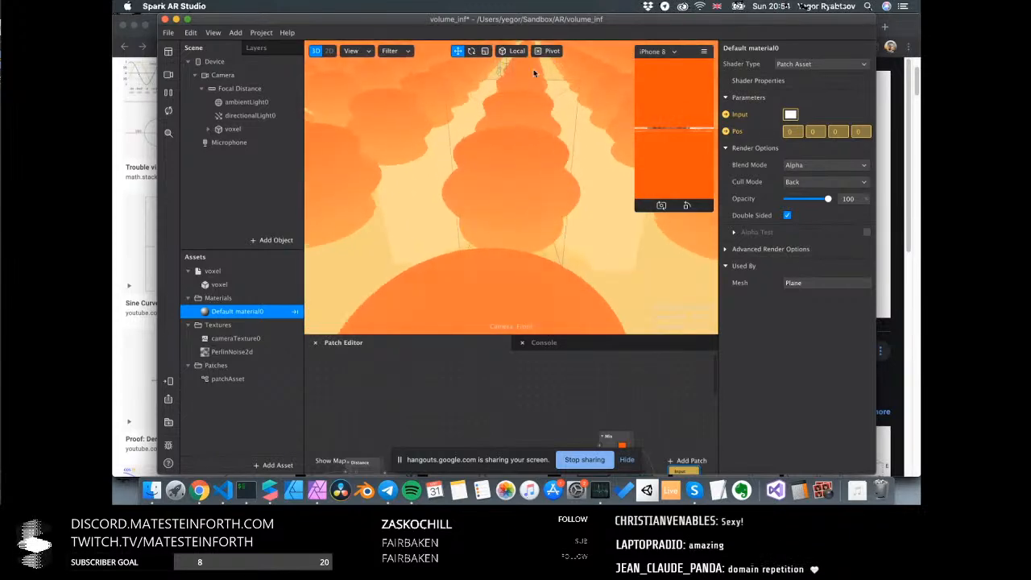
{"action": "left_click_drag", "start_coordinate": [547, 236], "coordinate": [523, 234], "text": "alt"}
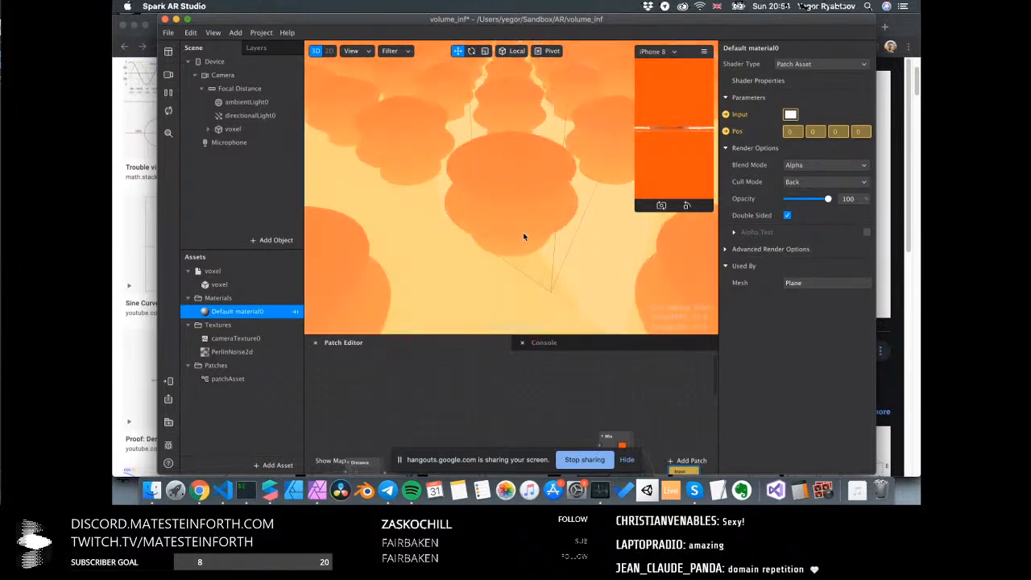
Select the voxel object and examine its transformations and its layered spheres from several angles
{"action": "left_click", "coordinate": [238, 132]}
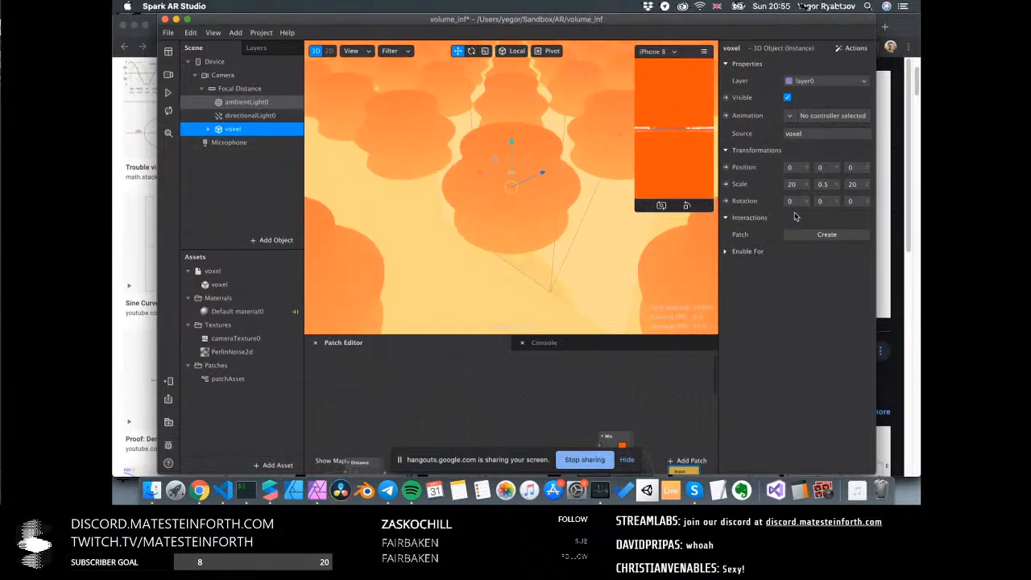
{"action": "scroll", "coordinate": [544, 209], "scroll_direction": "down", "scroll_amount": 5}
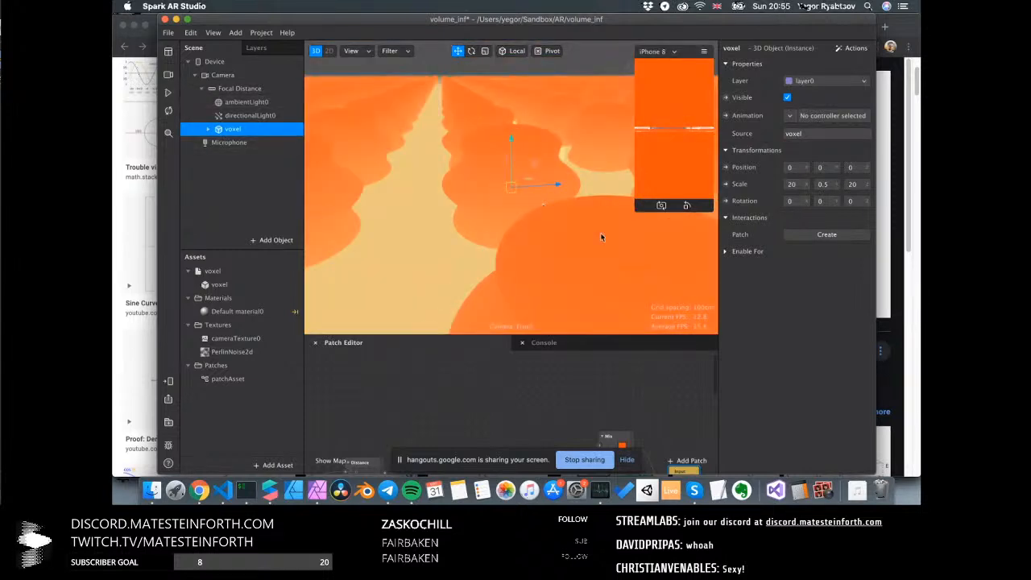
{"action": "left_click_drag", "start_coordinate": [857, 200], "coordinate": [783, 199], "text": "alt"}
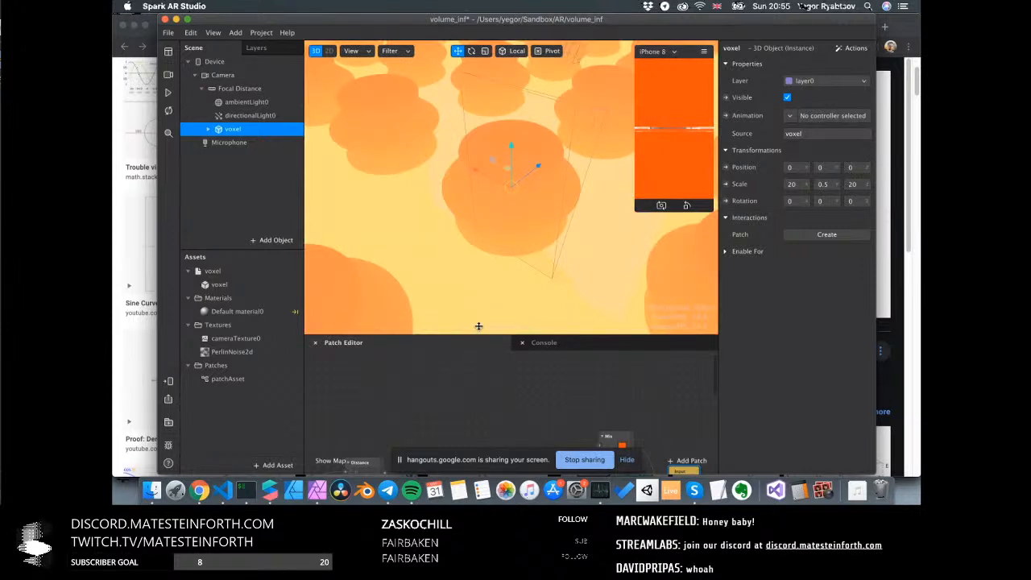
{"action": "left_click_drag", "start_coordinate": [478, 326], "coordinate": [476, 297]}
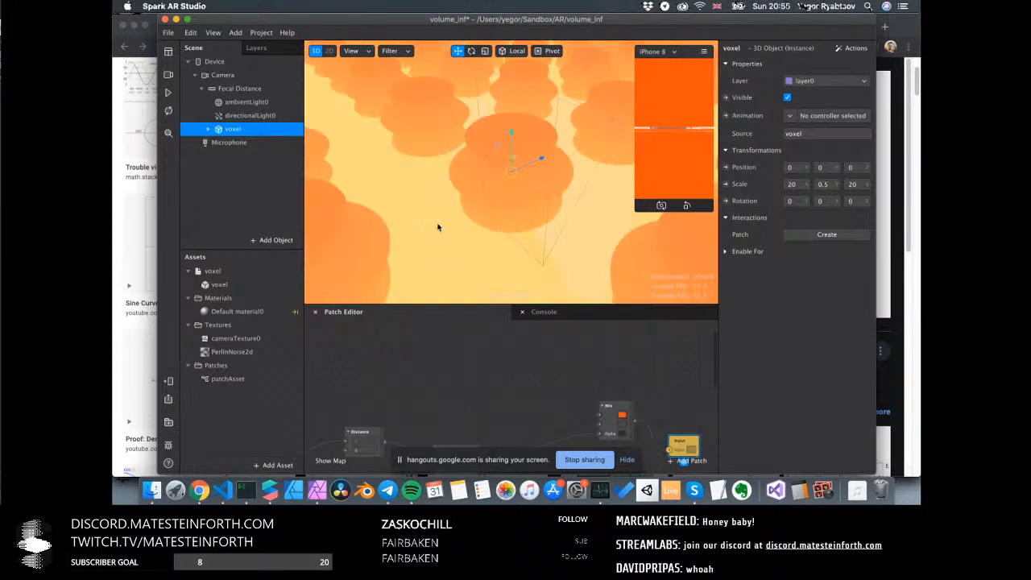
{"action": "left_click_drag", "start_coordinate": [438, 224], "coordinate": [436, 223], "text": "alt"}
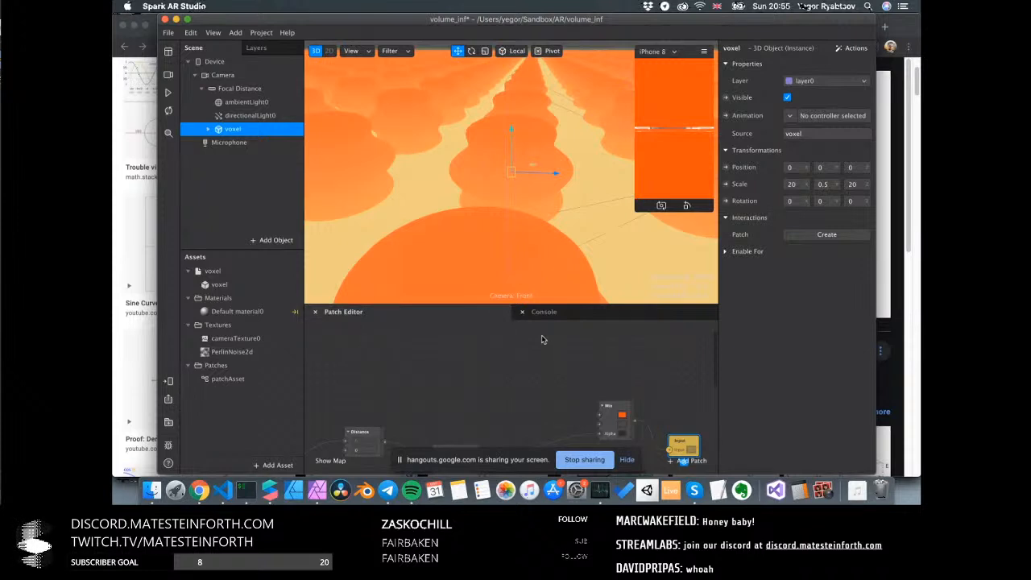
{"action": "left_click_drag", "start_coordinate": [543, 323], "coordinate": [545, 363]}
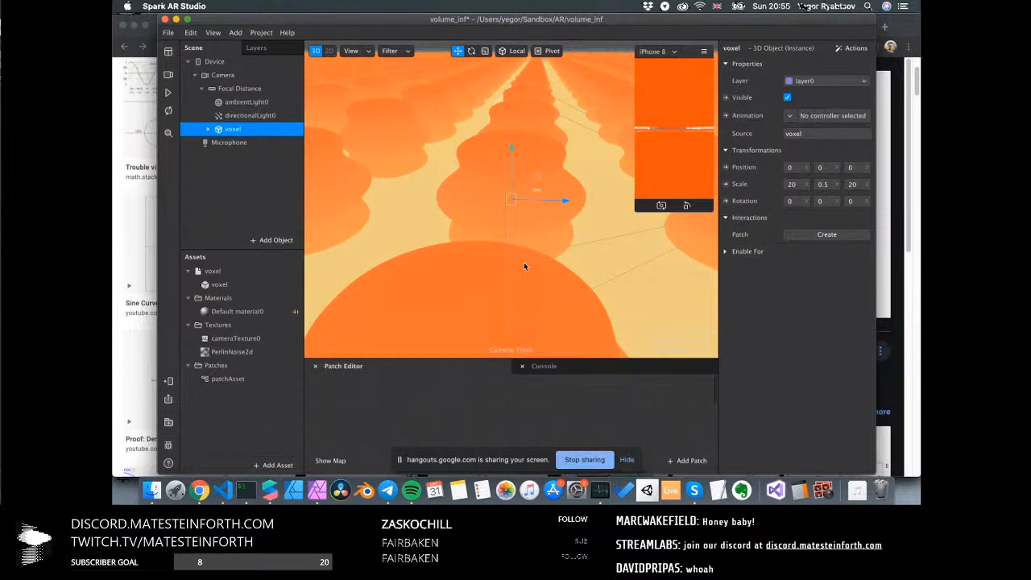
{"action": "left_click_drag", "start_coordinate": [524, 266], "coordinate": [546, 278], "text": "alt"}
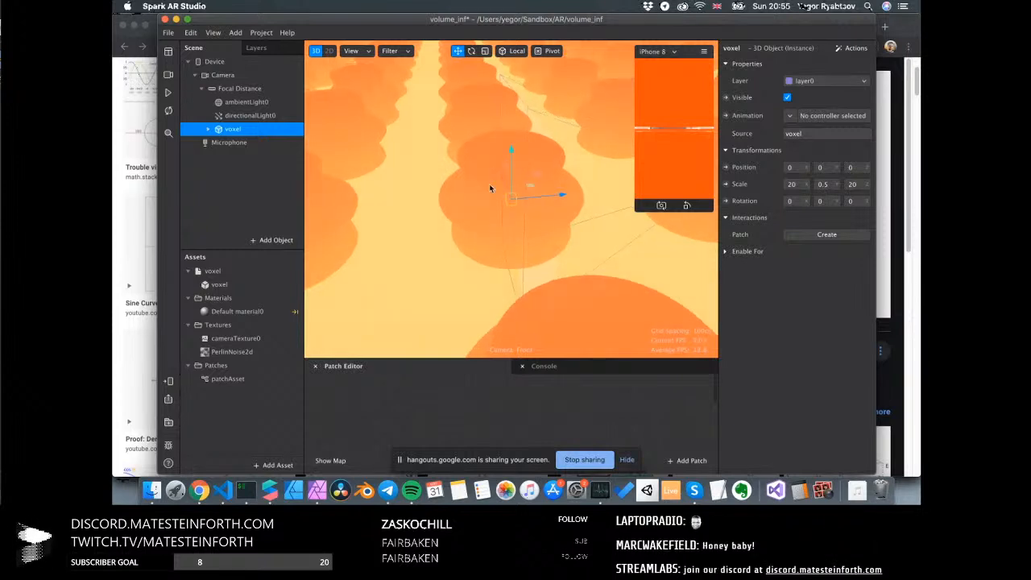
{"action": "left_click_drag", "start_coordinate": [483, 193], "coordinate": [428, 186], "text": "alt"}
{"action": "scroll", "coordinate": [428, 186], "scroll_direction": "down", "scroll_amount": 1}
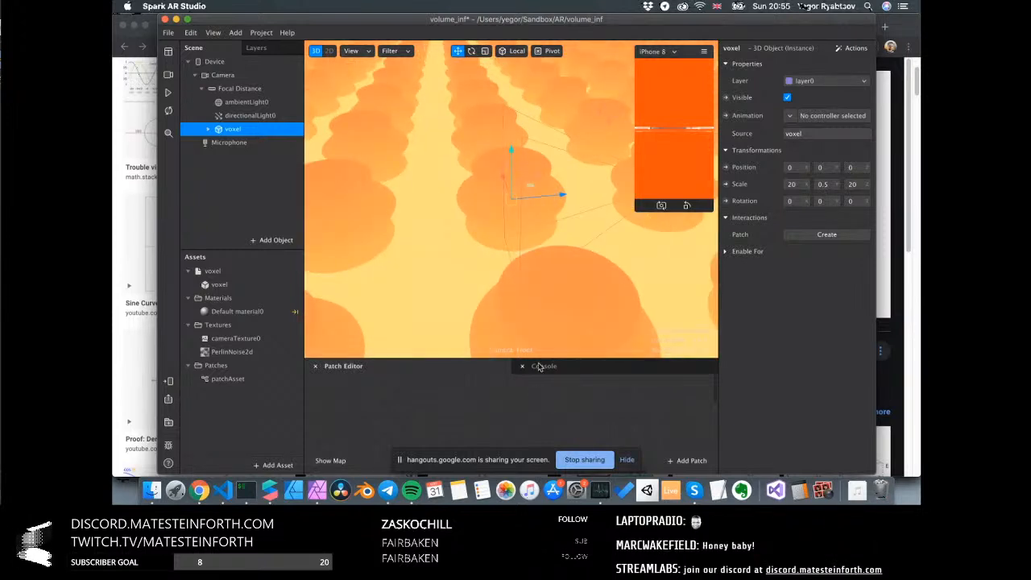
Enlarge the Patch Editor and trace the graph from the Mix patch back to the Modulo, Value and Vertex Attribute patches
{"action": "left_click_drag", "start_coordinate": [539, 358], "coordinate": [535, 179]}
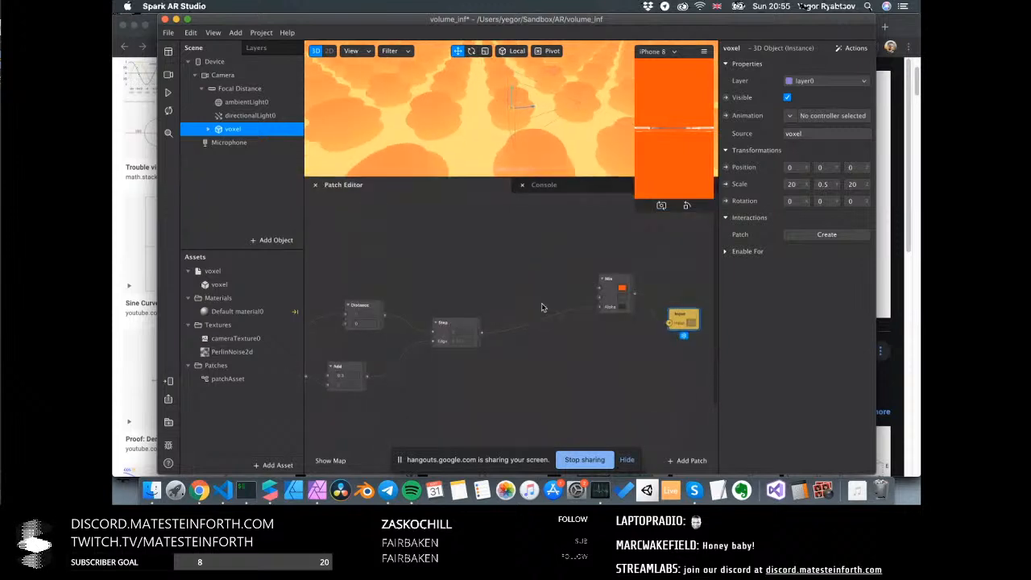
{"action": "scroll", "coordinate": [542, 307], "scroll_direction": "left", "scroll_amount": 3}
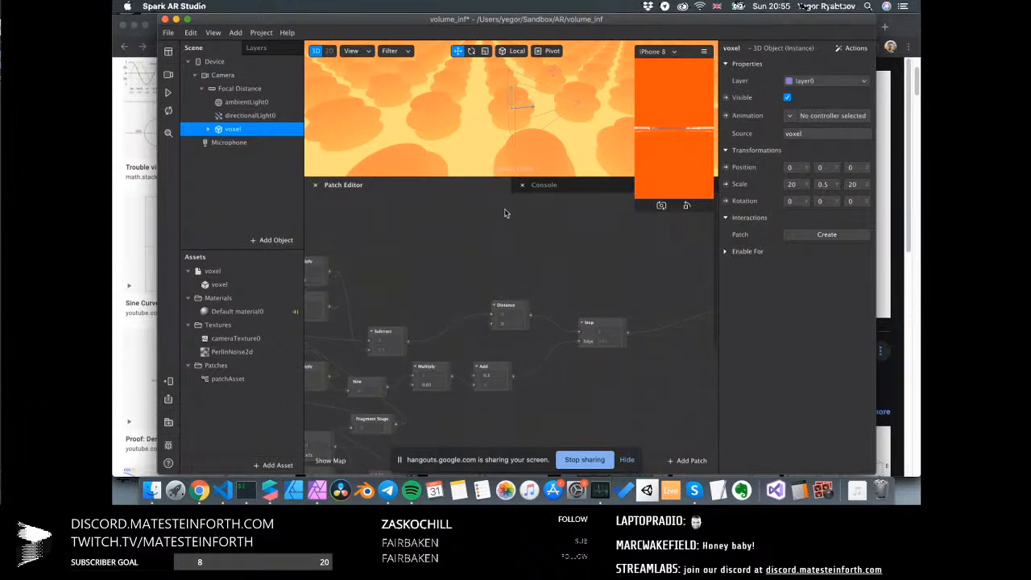
{"action": "scroll", "coordinate": [488, 365], "scroll_direction": "left", "scroll_amount": 3}
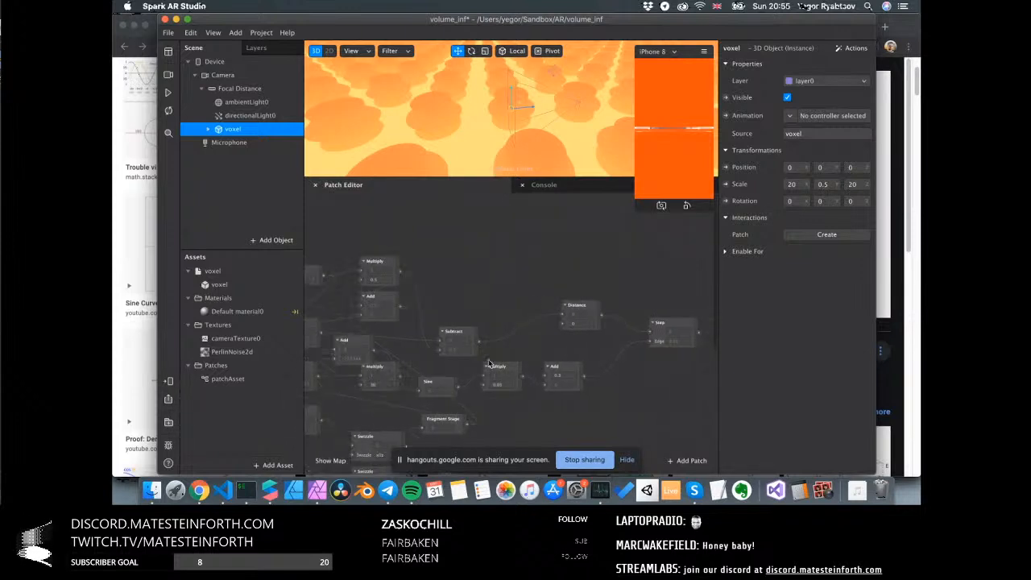
{"action": "scroll", "coordinate": [488, 365], "scroll_direction": "left", "scroll_amount": 6}
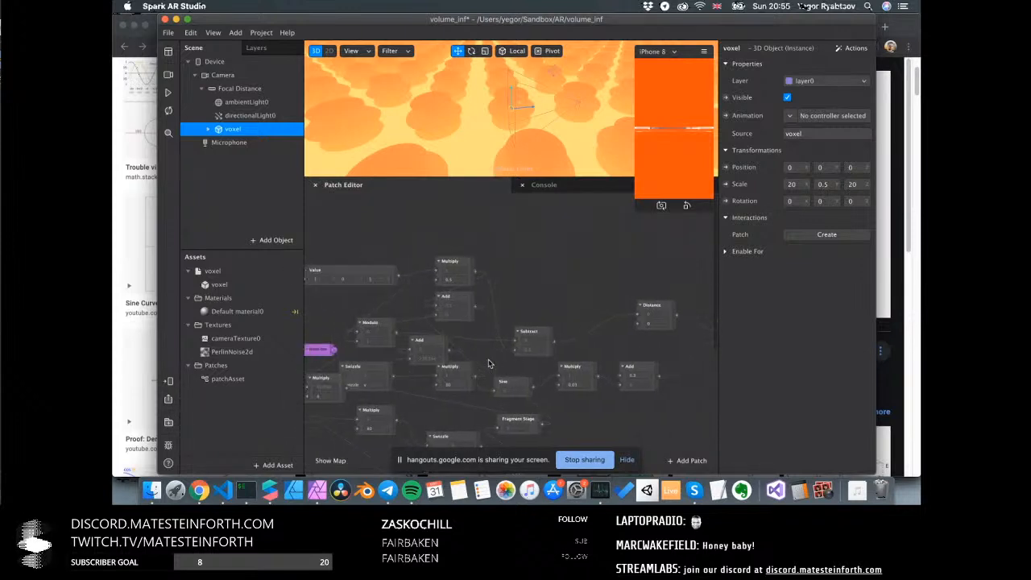
{"action": "scroll", "coordinate": [489, 364], "scroll_direction": "down", "scroll_amount": 3}
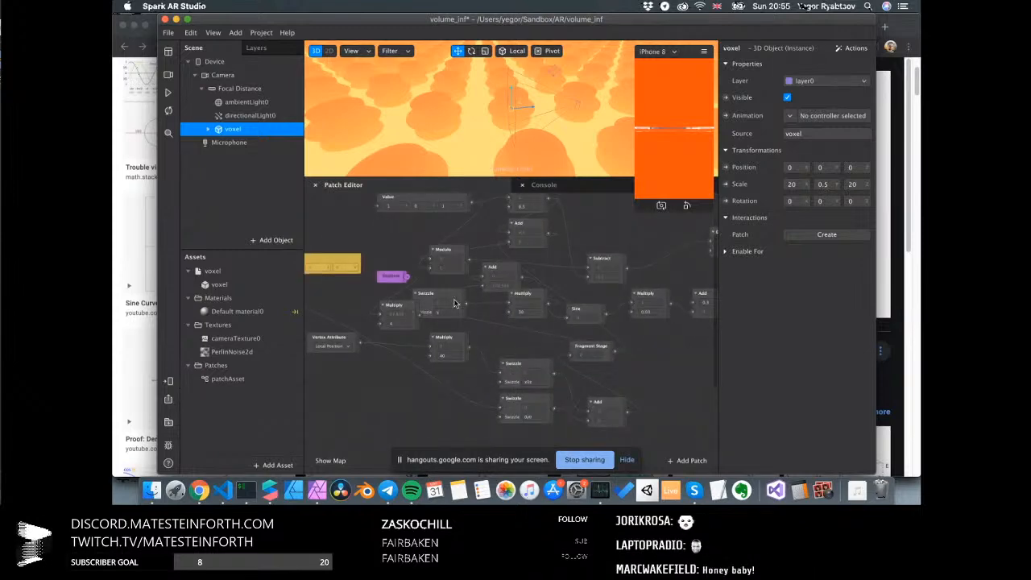
{"action": "scroll", "coordinate": [445, 294], "scroll_direction": "up", "scroll_amount": 3}
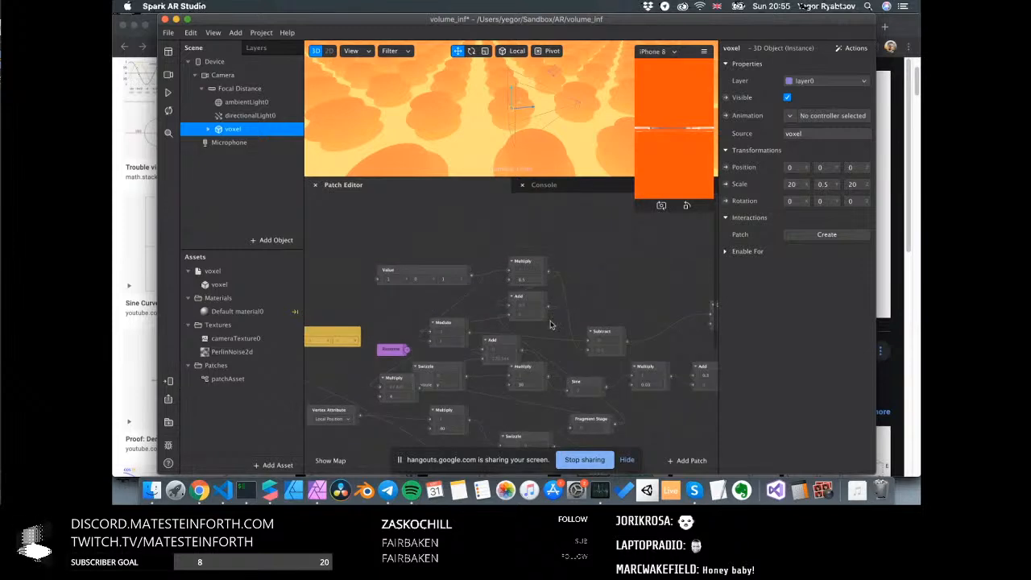
Spread out the graph by moving the Value patch farther before Multiply and the Modulo patch just above Subtract
{"action": "scroll", "coordinate": [543, 325], "scroll_direction": "left", "scroll_amount": 3}
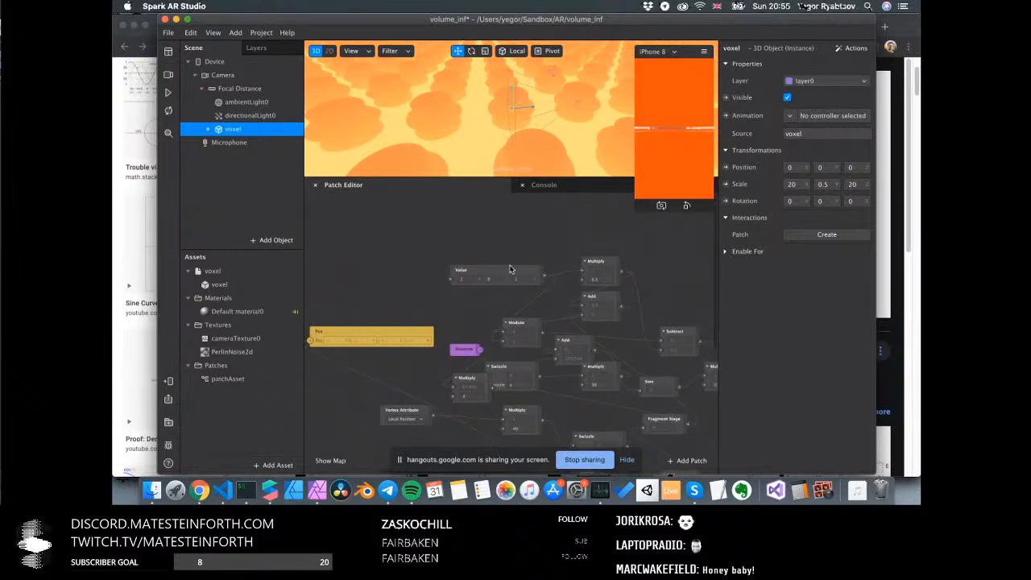
{"action": "left_click_drag", "start_coordinate": [509, 269], "coordinate": [448, 216]}
{"action": "left_click_drag", "start_coordinate": [519, 322], "coordinate": [679, 261]}
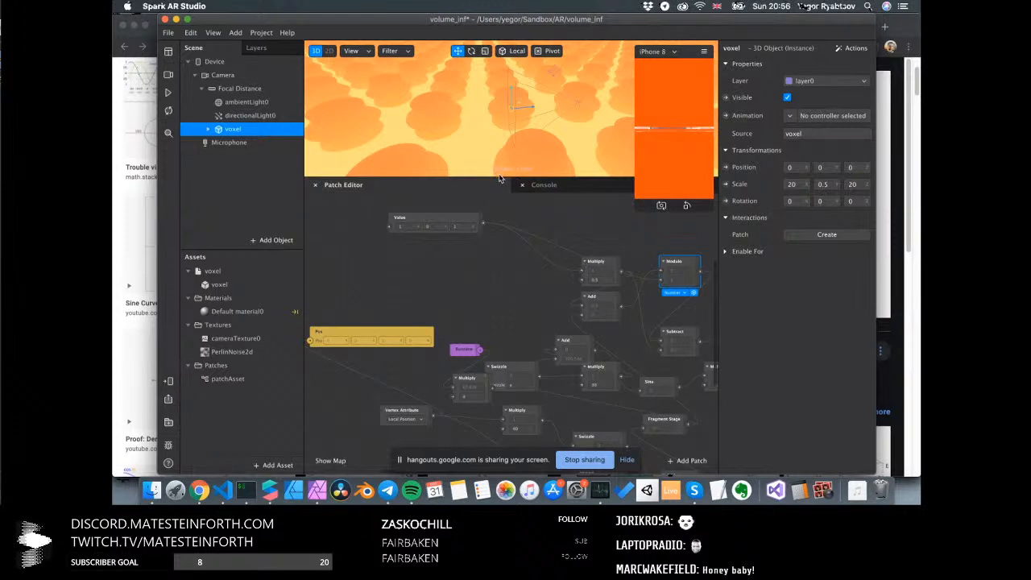
Enlarge the viewport and examine the rows of repeating spheres from another angle
{"action": "left_click_drag", "start_coordinate": [500, 178], "coordinate": [556, 264]}
{"action": "left_click_drag", "start_coordinate": [559, 206], "coordinate": [502, 203]}
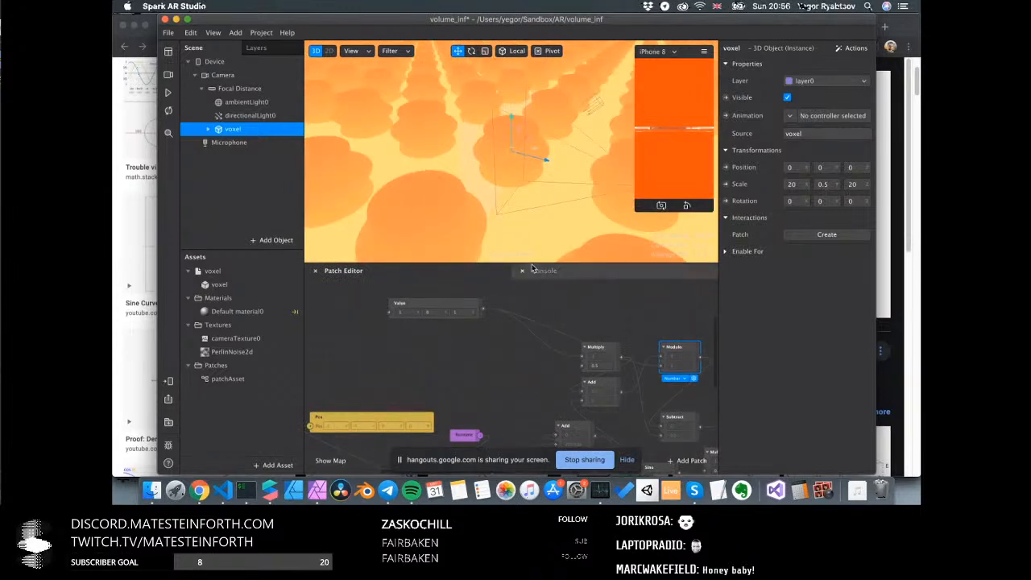
{"action": "left_click_drag", "start_coordinate": [535, 271], "coordinate": [534, 353]}
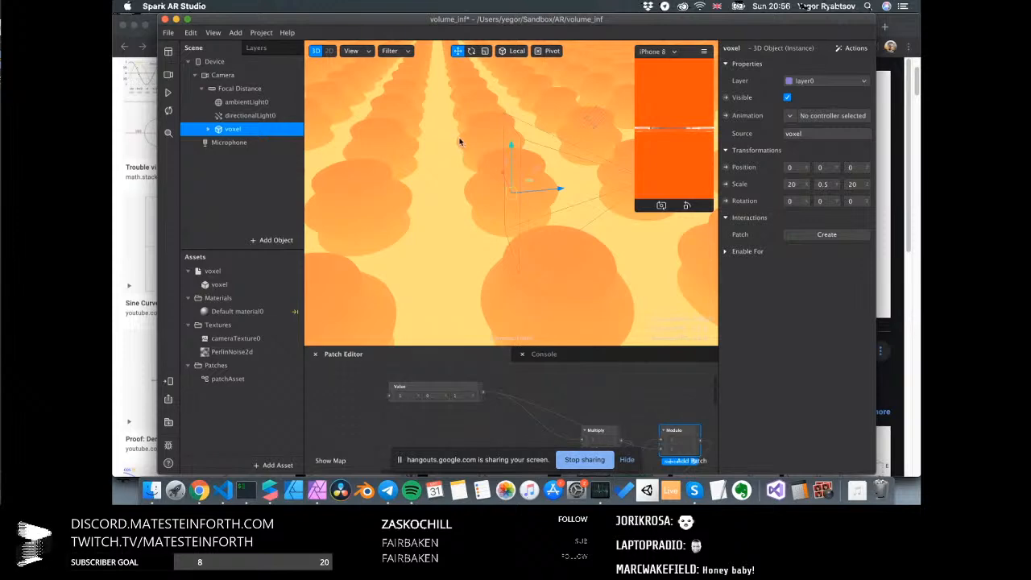
Switch to the Facebook post about volumetric clouds, enlarge the page and play its video
{"action": "left_click_drag", "start_coordinate": [1030, 167], "coordinate": [838, 125]}
{"action": "left_click", "coordinate": [856, 89]}
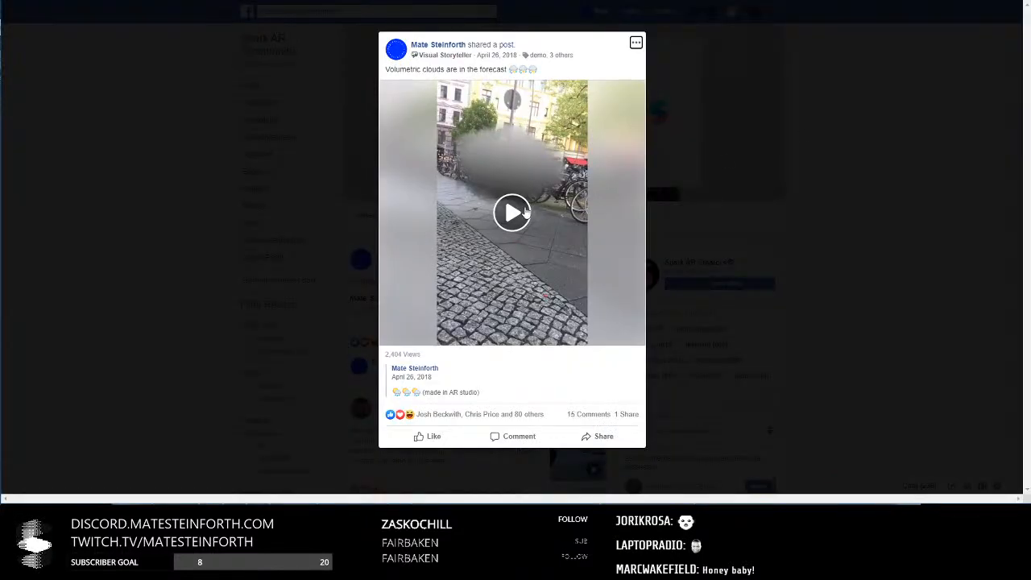
{"action": "left_click", "coordinate": [496, 313]}
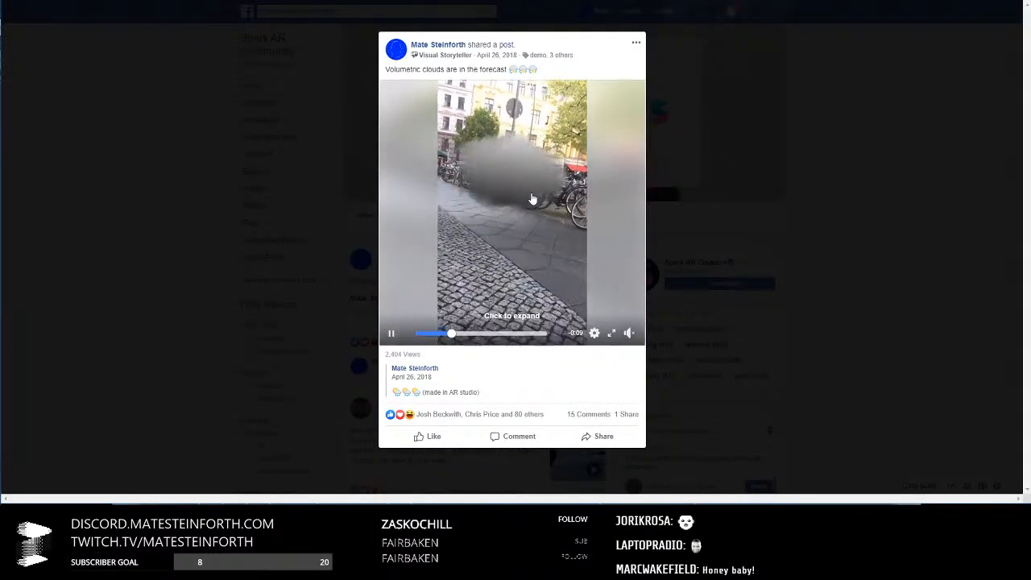
{"action": "scroll", "coordinate": [534, 235], "scroll_direction": "up", "scroll_amount": 2, "text": "ctrl"}
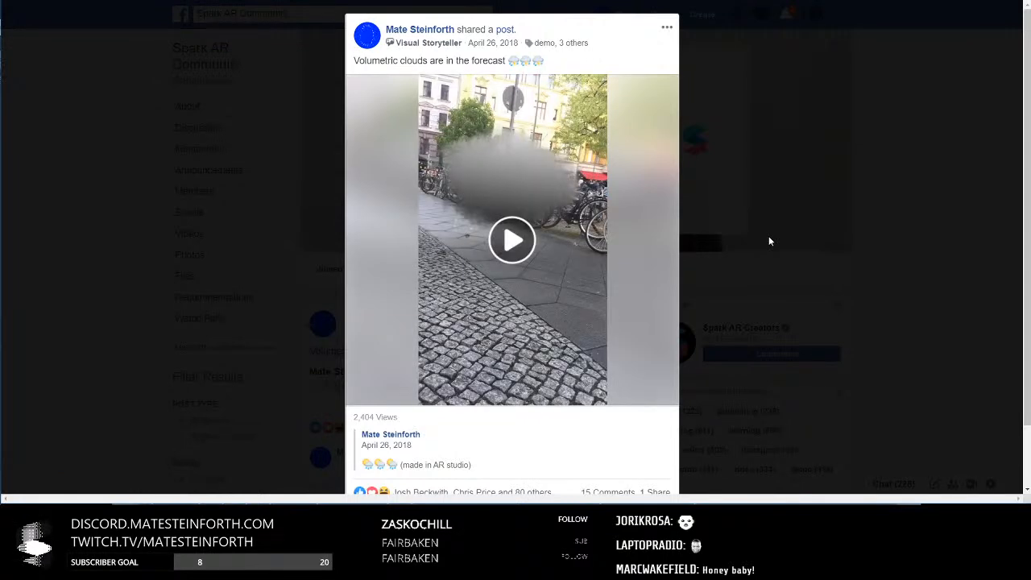
{"action": "left_click", "coordinate": [518, 244]}
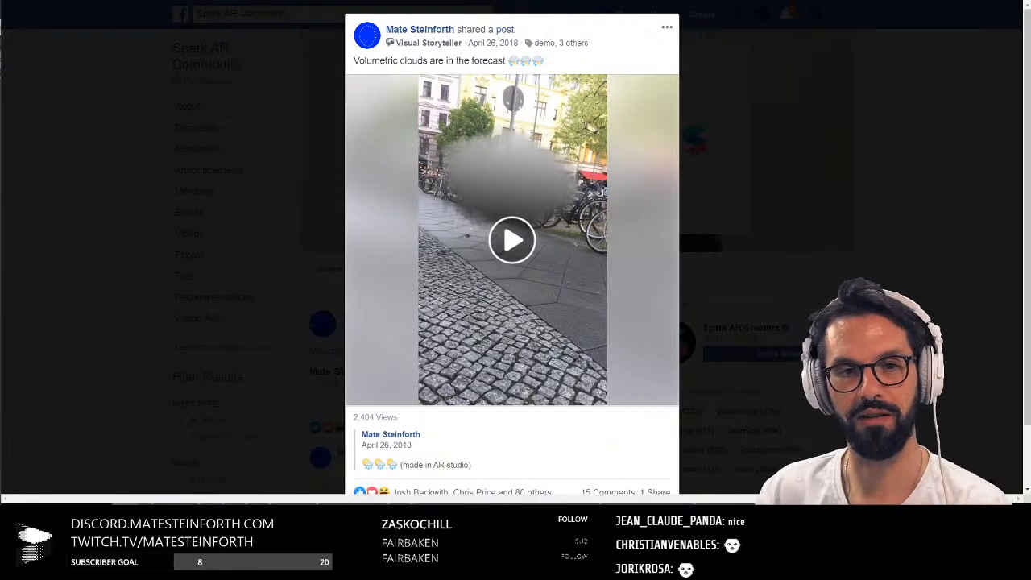
{"action": "left_click", "coordinate": [525, 248]}
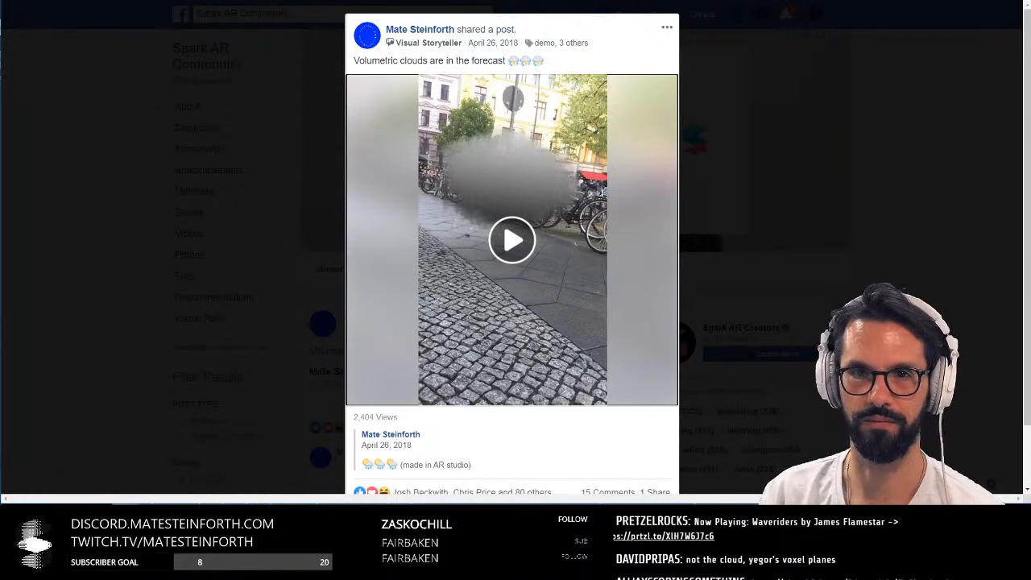
Switch back to Spark AR Studio and open the recent project volume_noise_f.arproj
{"action": "key", "text": "alt+Tab"}
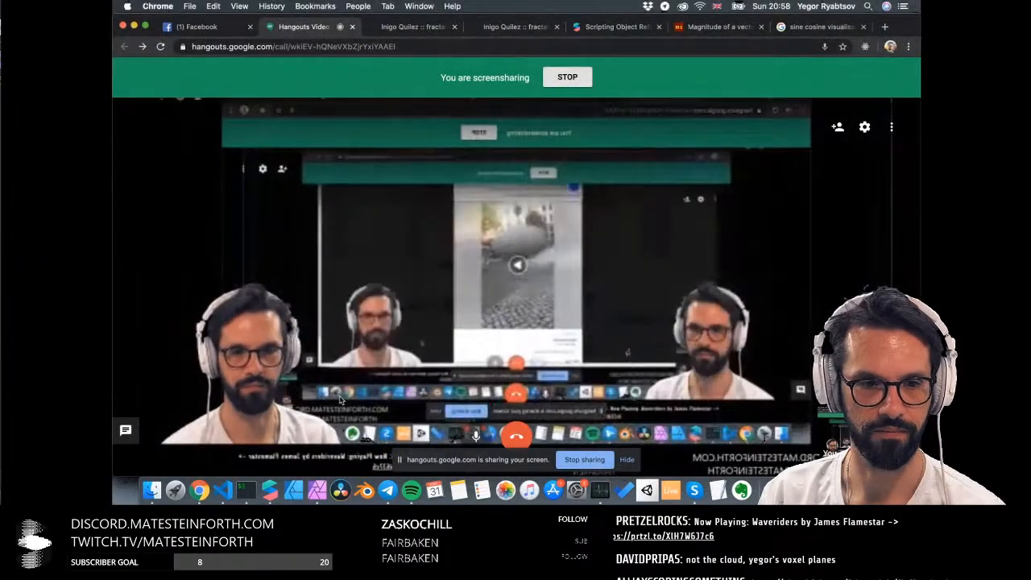
{"action": "left_click", "coordinate": [270, 490]}
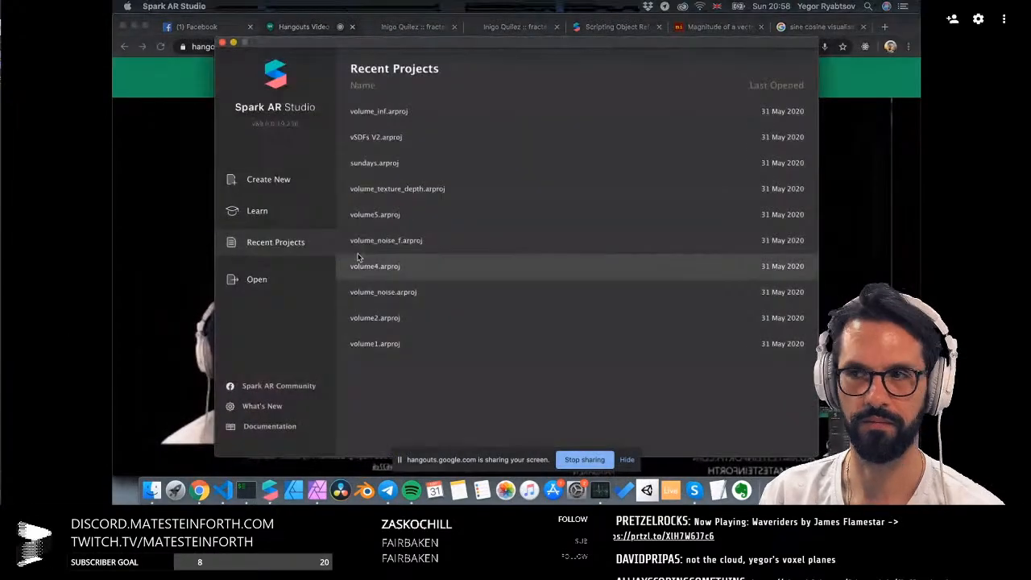
{"action": "left_click", "coordinate": [424, 240]}
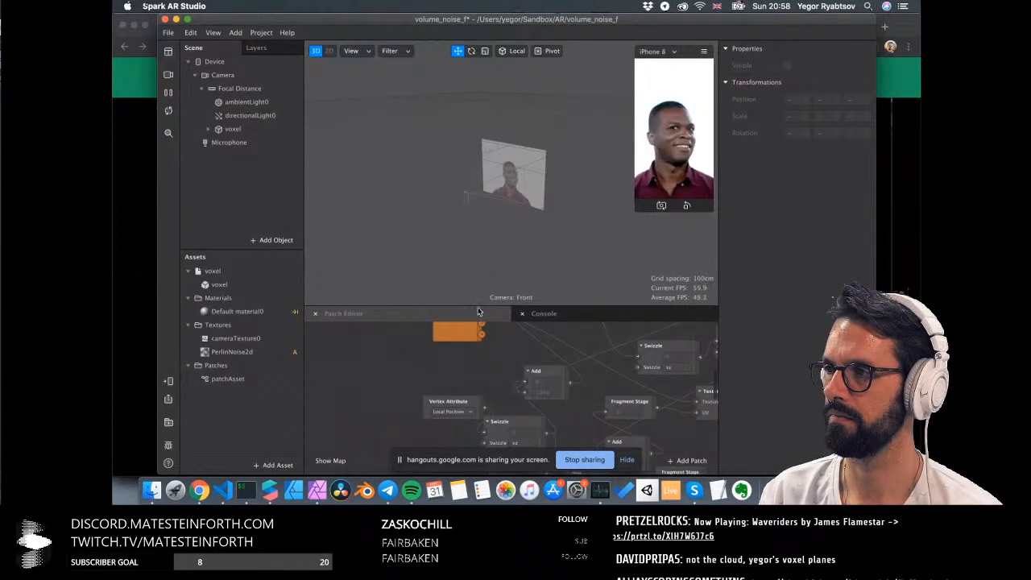
Create patches for Default material0's Input and Pos parameters and place the Pos patch below the first Vertex Attribute patch
{"action": "left_click_drag", "start_coordinate": [478, 305], "coordinate": [478, 208]}
{"action": "left_click", "coordinate": [266, 319]}
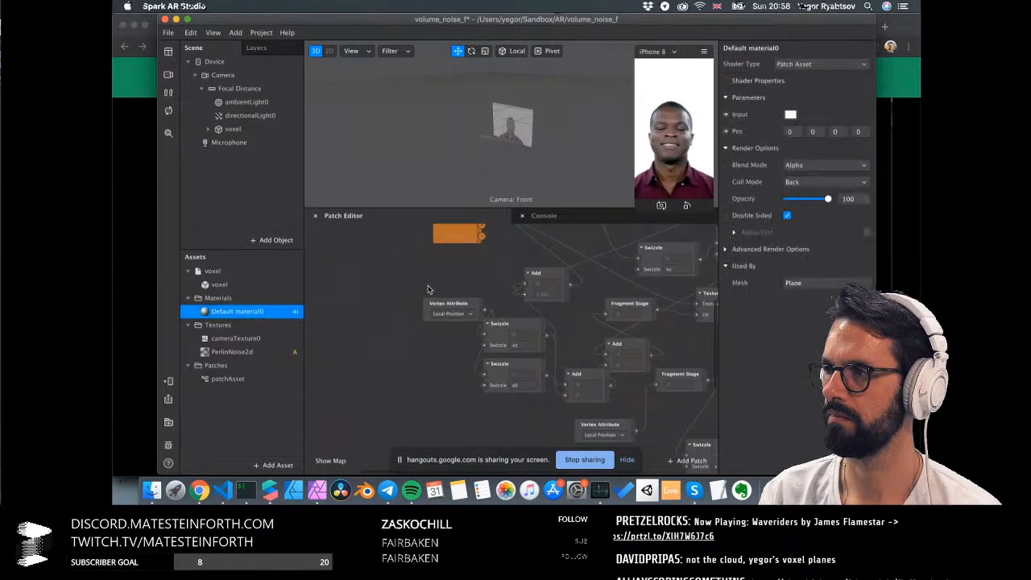
{"action": "scroll", "coordinate": [624, 288], "scroll_direction": "right", "scroll_amount": 3}
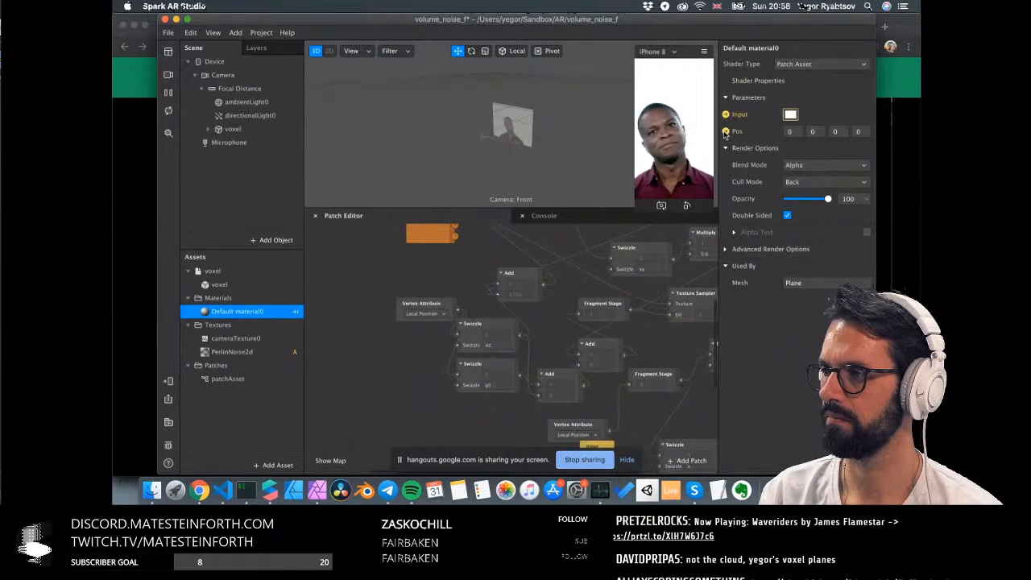
{"action": "left_click", "coordinate": [725, 131]}
{"action": "left_click", "coordinate": [641, 453]}
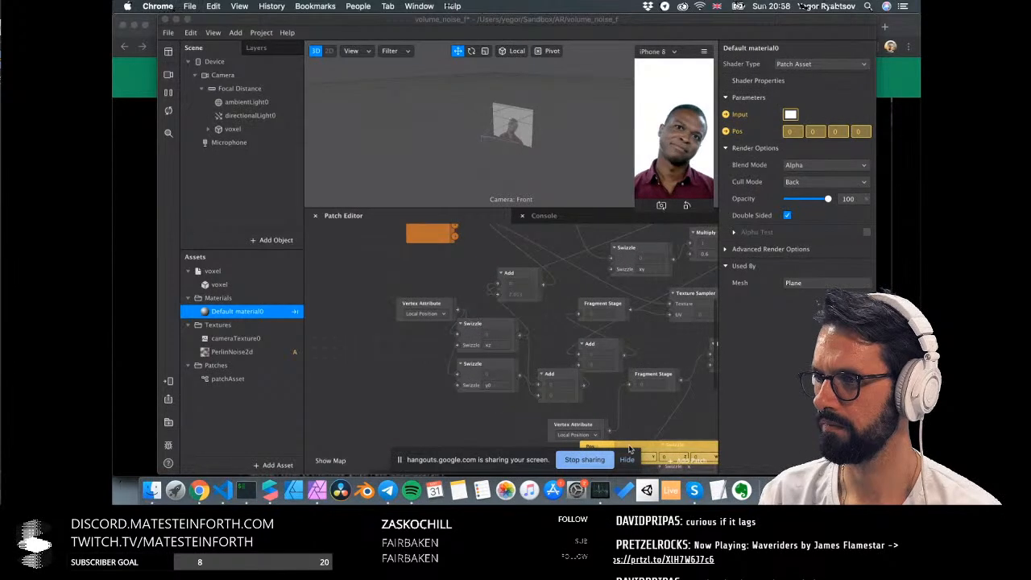
{"action": "left_click_drag", "start_coordinate": [630, 449], "coordinate": [436, 387]}
Connect the Local Position Vertex Attribute to the Pos patch and the last Mix patch's output to the Input patch
{"action": "scroll", "coordinate": [461, 299], "scroll_direction": "up", "scroll_amount": 4}
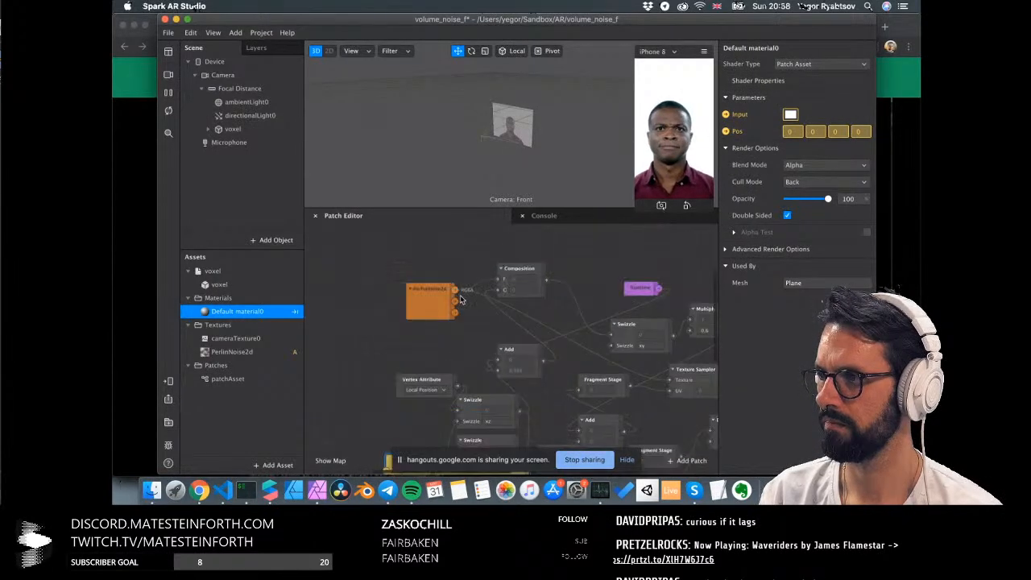
{"action": "scroll", "coordinate": [461, 299], "scroll_direction": "right", "scroll_amount": 7}
{"action": "scroll", "coordinate": [462, 299], "scroll_direction": "left", "scroll_amount": 3}
{"action": "scroll", "coordinate": [461, 299], "scroll_direction": "down", "scroll_amount": 5}
{"action": "scroll", "coordinate": [461, 299], "scroll_direction": "left", "scroll_amount": 4}
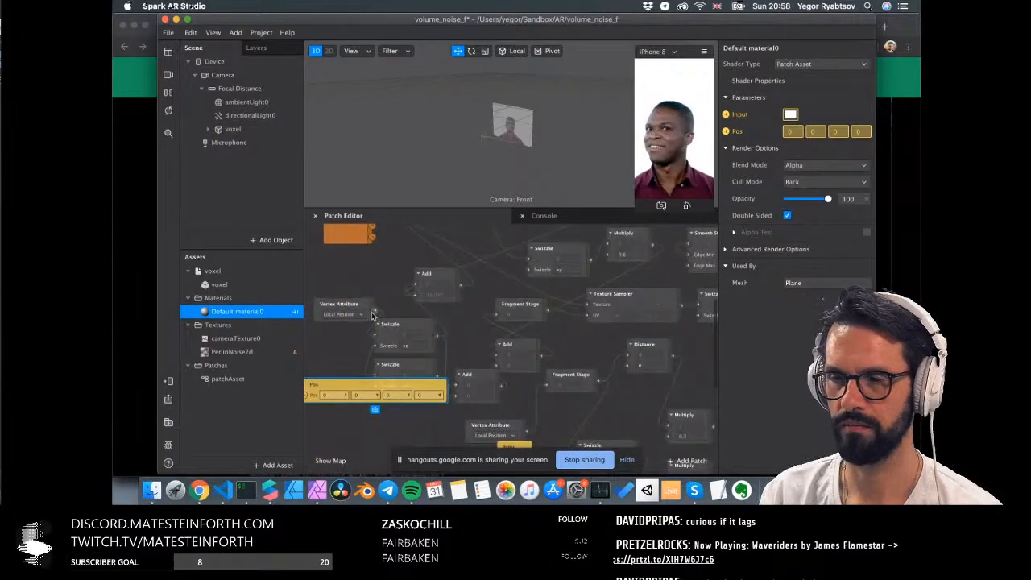
{"action": "scroll", "coordinate": [373, 316], "scroll_direction": "left", "scroll_amount": 3}
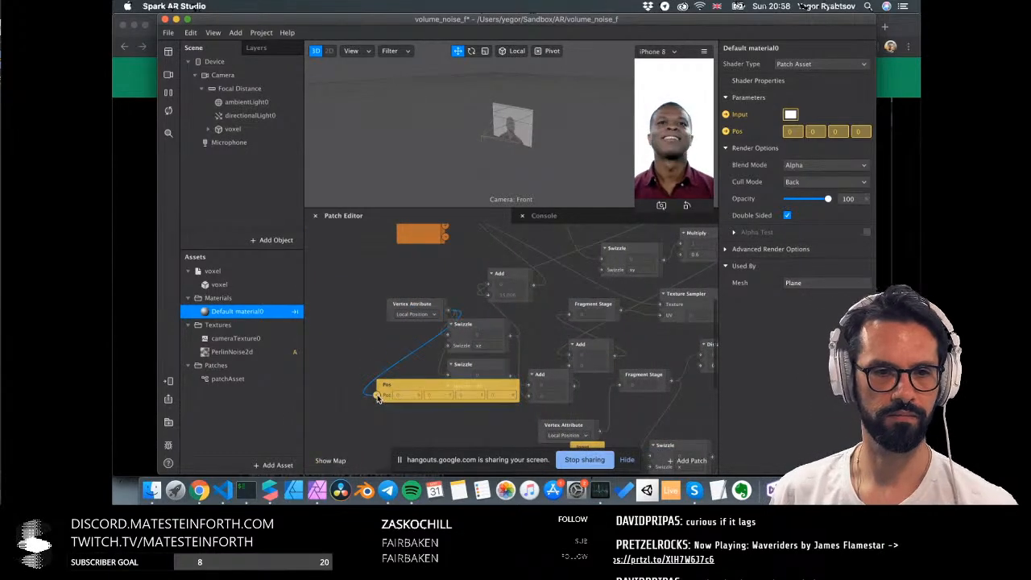
{"action": "scroll", "coordinate": [377, 396], "scroll_direction": "right", "scroll_amount": 5}
{"action": "scroll", "coordinate": [671, 357], "scroll_direction": "right", "scroll_amount": 8}
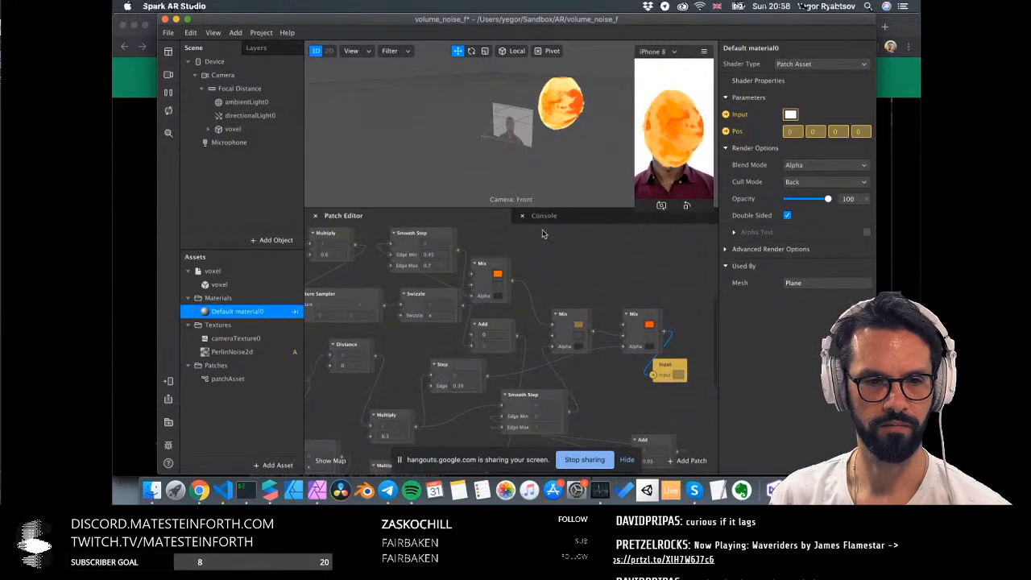
Examine the animated noise volume in an enlarged viewport and view the PerlinNoise2d texture it uses
{"action": "left_click_drag", "start_coordinate": [541, 209], "coordinate": [524, 386]}
{"action": "left_click_drag", "start_coordinate": [476, 341], "coordinate": [600, 246], "text": "alt"}
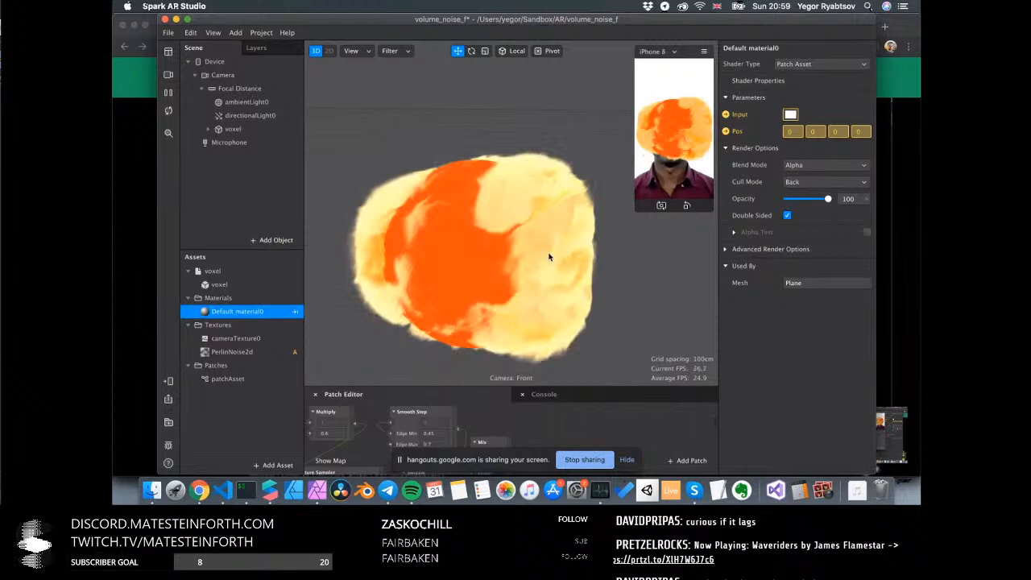
{"action": "left_click", "coordinate": [233, 353]}
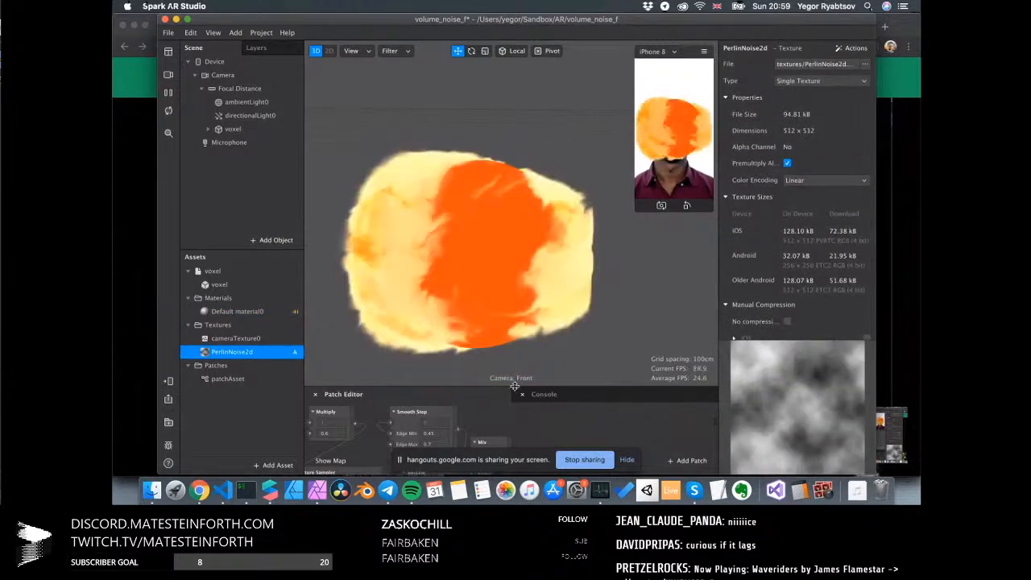
{"action": "left_click_drag", "start_coordinate": [514, 387], "coordinate": [516, 360]}
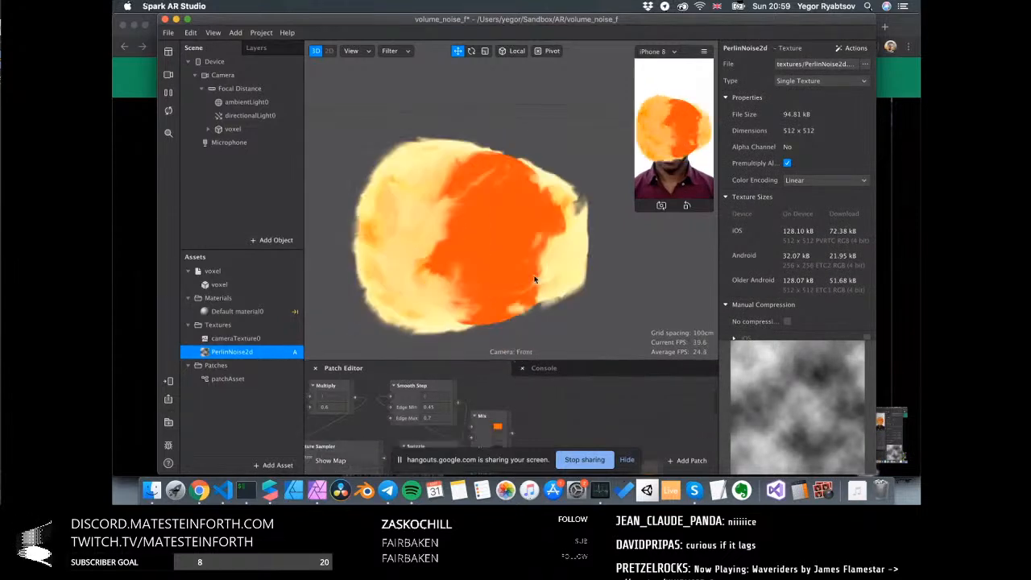
{"action": "left_click_drag", "start_coordinate": [535, 279], "coordinate": [538, 277]}
{"action": "left_click_drag", "start_coordinate": [537, 185], "coordinate": [530, 158], "text": "alt"}
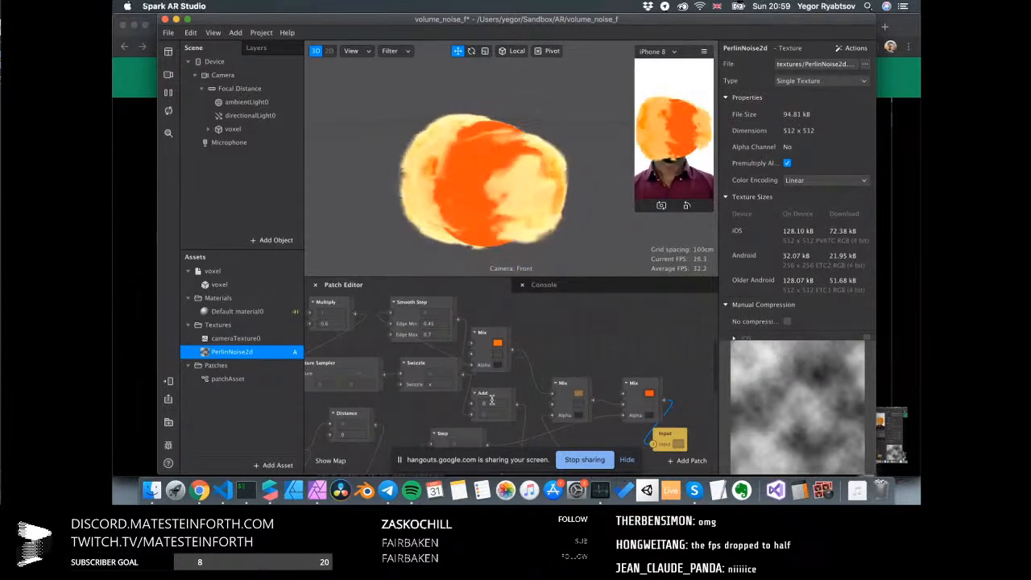
Move the Pos patch down and clear of the Swizzle and Add patches
{"action": "scroll", "coordinate": [496, 396], "scroll_direction": "down", "scroll_amount": 5}
{"action": "scroll", "coordinate": [495, 396], "scroll_direction": "left", "scroll_amount": 5}
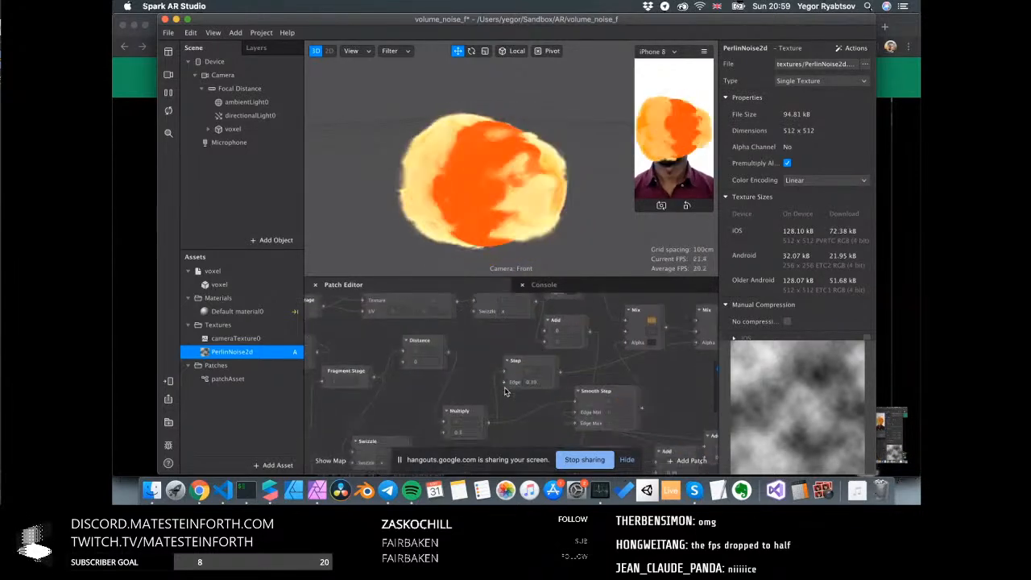
{"action": "scroll", "coordinate": [506, 392], "scroll_direction": "left", "scroll_amount": 10}
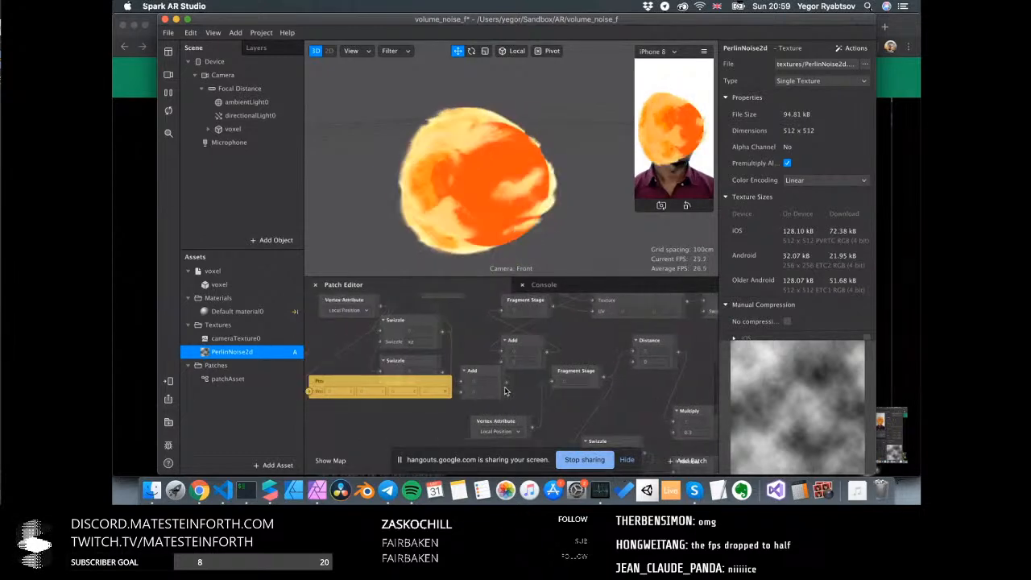
{"action": "left_click_drag", "start_coordinate": [432, 383], "coordinate": [392, 444]}
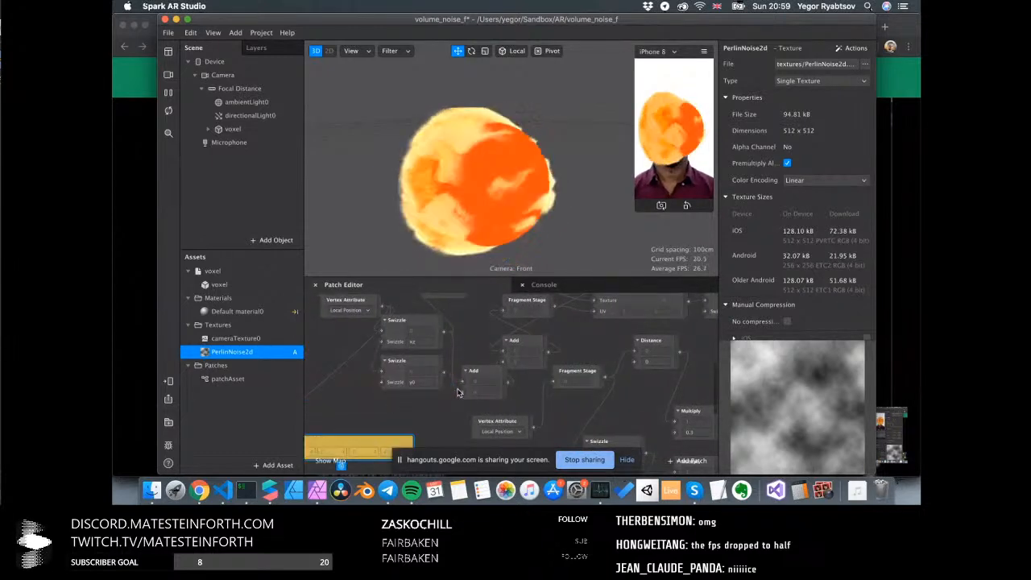
Trace the noise graph through the Runtime, Sine, Texture Sampler, Mix and PerlinNoise2d patches to the Distance patch
{"action": "scroll", "coordinate": [458, 392], "scroll_direction": "down", "scroll_amount": 5}
{"action": "scroll", "coordinate": [457, 392], "scroll_direction": "right", "scroll_amount": 5}
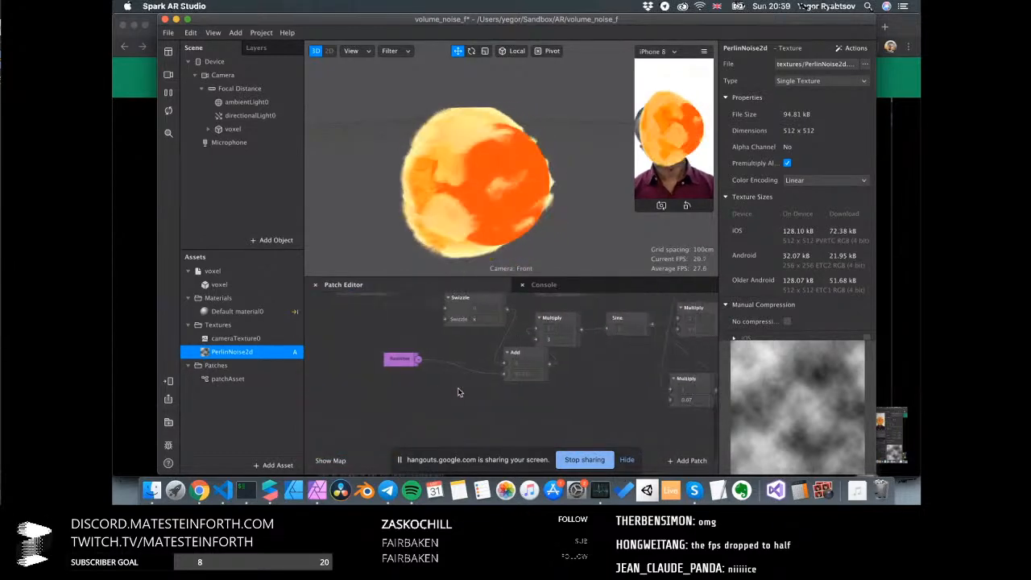
{"action": "scroll", "coordinate": [457, 392], "scroll_direction": "right", "scroll_amount": 5}
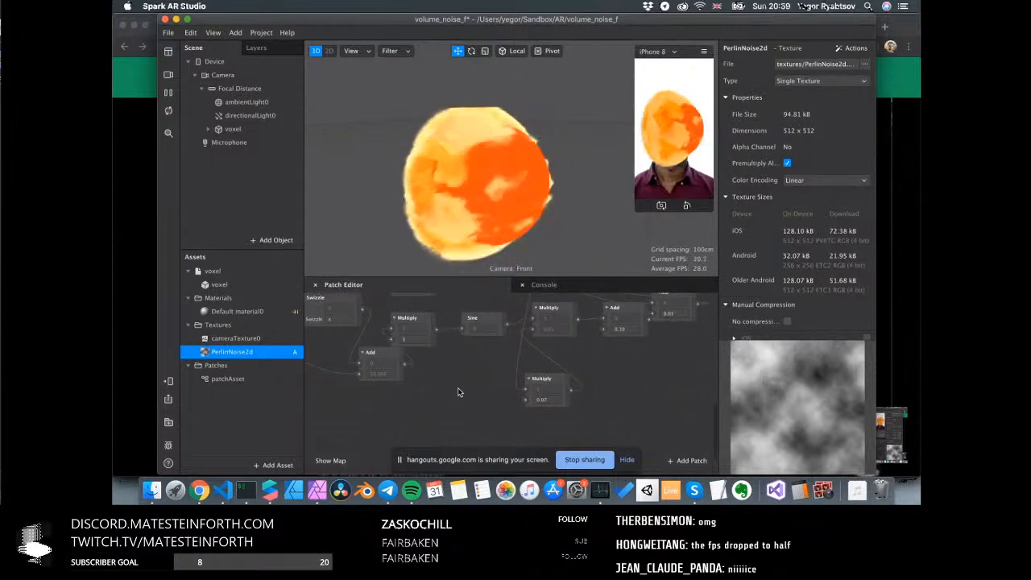
{"action": "scroll", "coordinate": [458, 392], "scroll_direction": "up", "scroll_amount": 3}
{"action": "scroll", "coordinate": [458, 392], "scroll_direction": "left", "scroll_amount": 4}
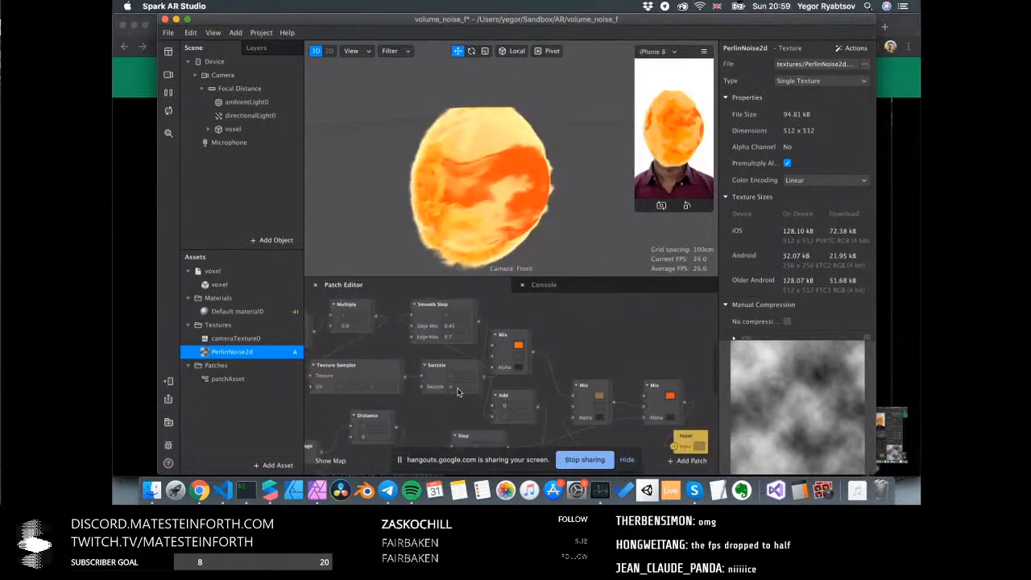
{"action": "scroll", "coordinate": [457, 392], "scroll_direction": "left", "scroll_amount": 6}
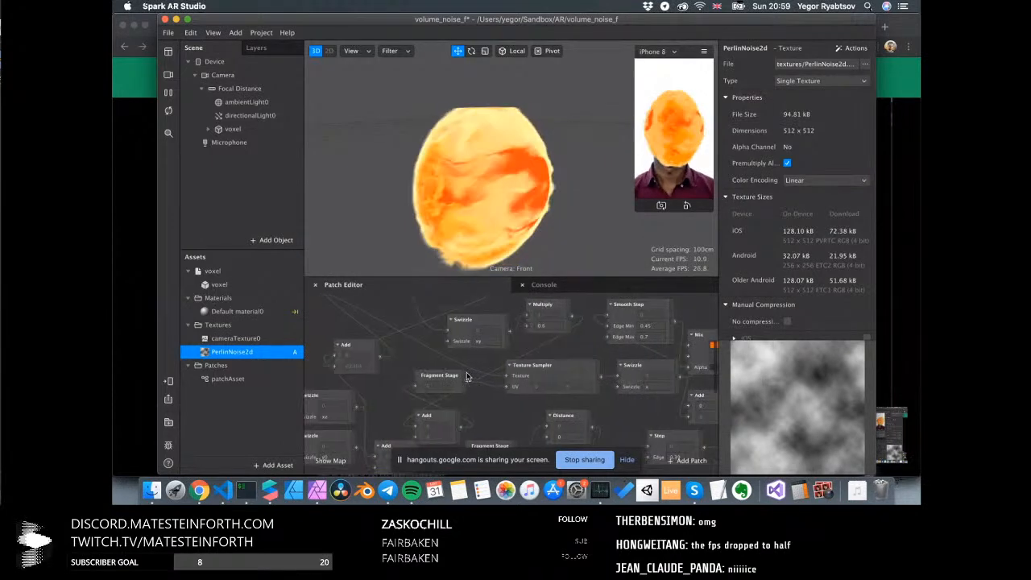
{"action": "scroll", "coordinate": [465, 376], "scroll_direction": "up", "scroll_amount": 2}
{"action": "scroll", "coordinate": [466, 376], "scroll_direction": "left", "scroll_amount": 4}
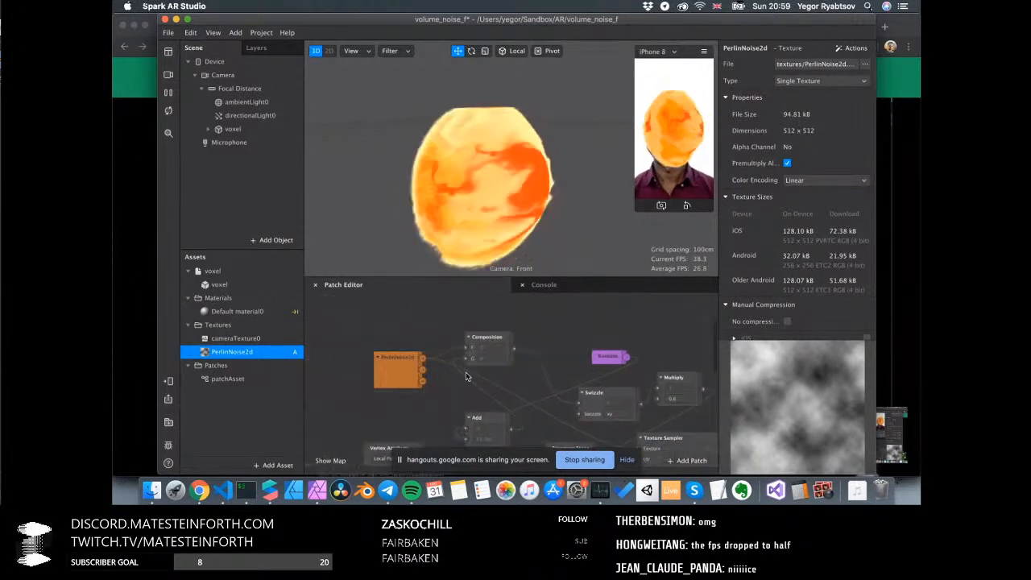
{"action": "scroll", "coordinate": [465, 376], "scroll_direction": "right", "scroll_amount": 4}
{"action": "scroll", "coordinate": [411, 375], "scroll_direction": "down", "scroll_amount": 2}
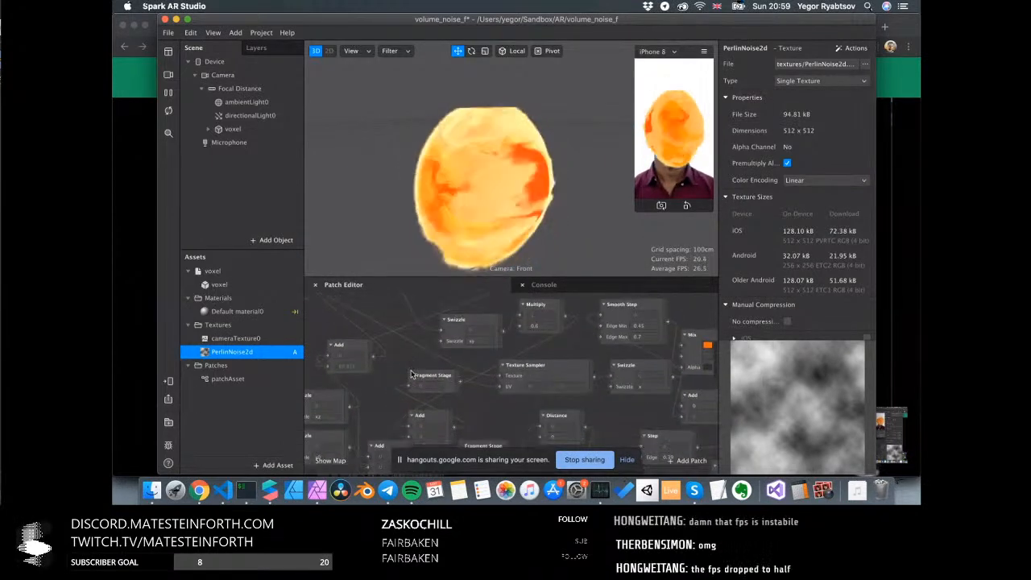
{"action": "scroll", "coordinate": [411, 375], "scroll_direction": "down", "scroll_amount": 2}
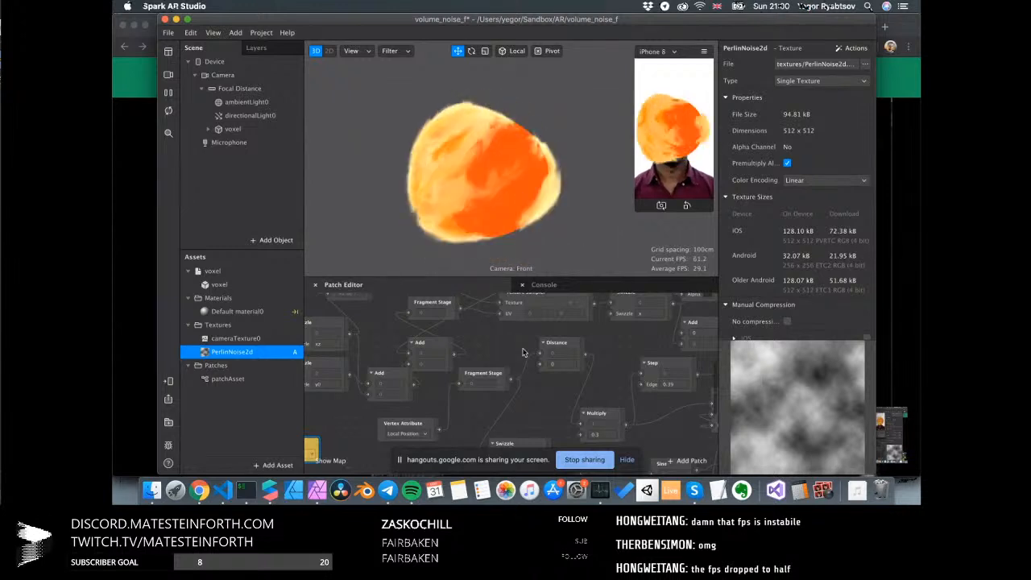
Enlarge the window and patch graph area, and move the 0.6 Multiply patch beside the xz Swizzle patch
{"action": "double_click", "coordinate": [354, 19]}
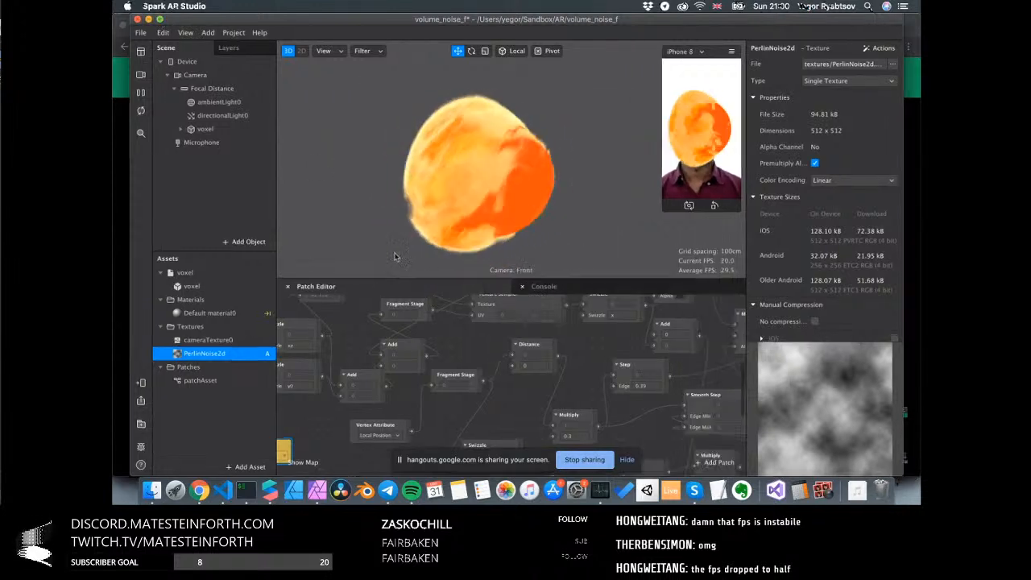
{"action": "left_click_drag", "start_coordinate": [393, 276], "coordinate": [393, 137]}
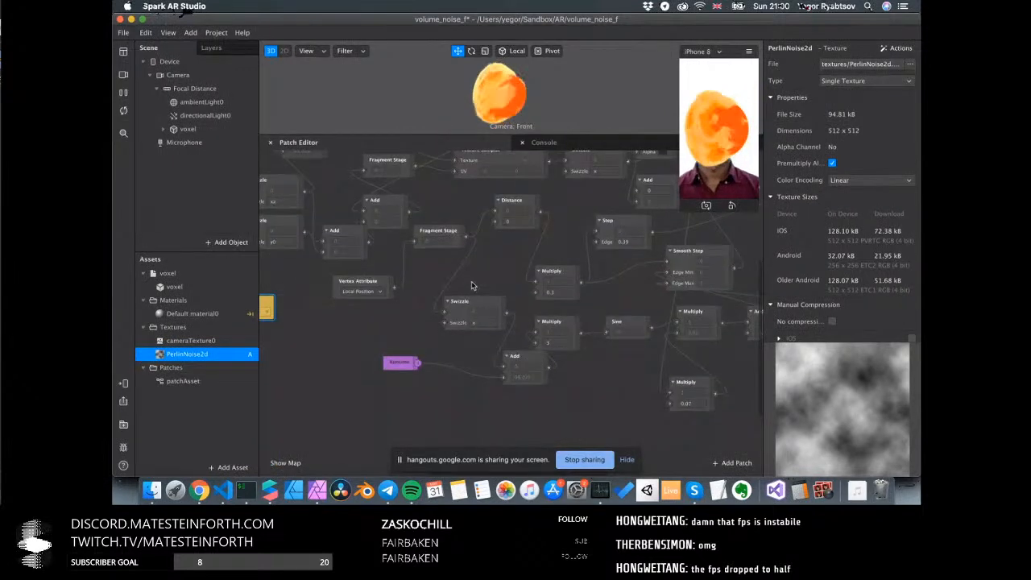
{"action": "scroll", "coordinate": [473, 286], "scroll_direction": "up", "scroll_amount": 3}
{"action": "scroll", "coordinate": [473, 285], "scroll_direction": "up", "scroll_amount": 4}
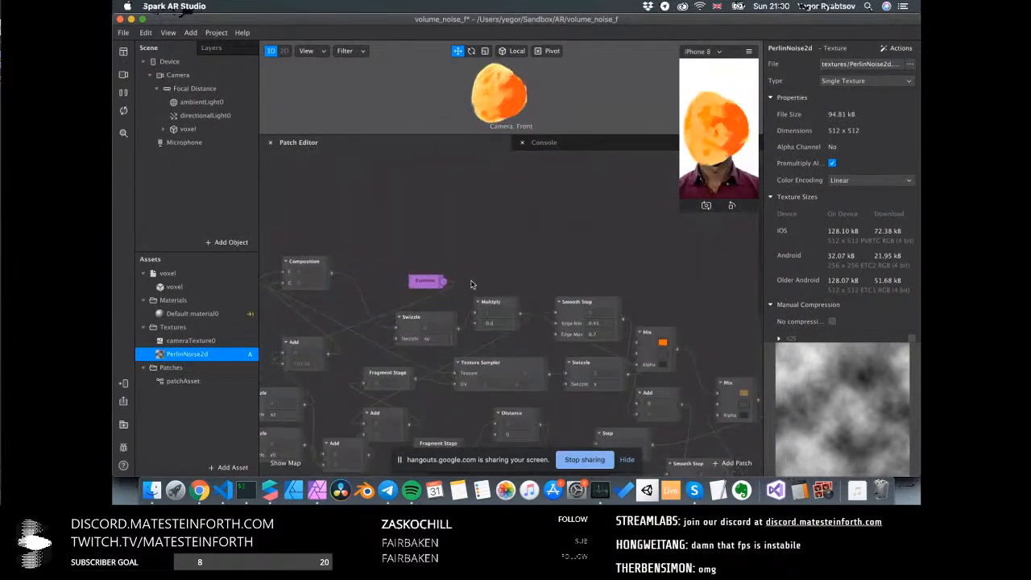
{"action": "scroll", "coordinate": [473, 285], "scroll_direction": "down", "scroll_amount": 1}
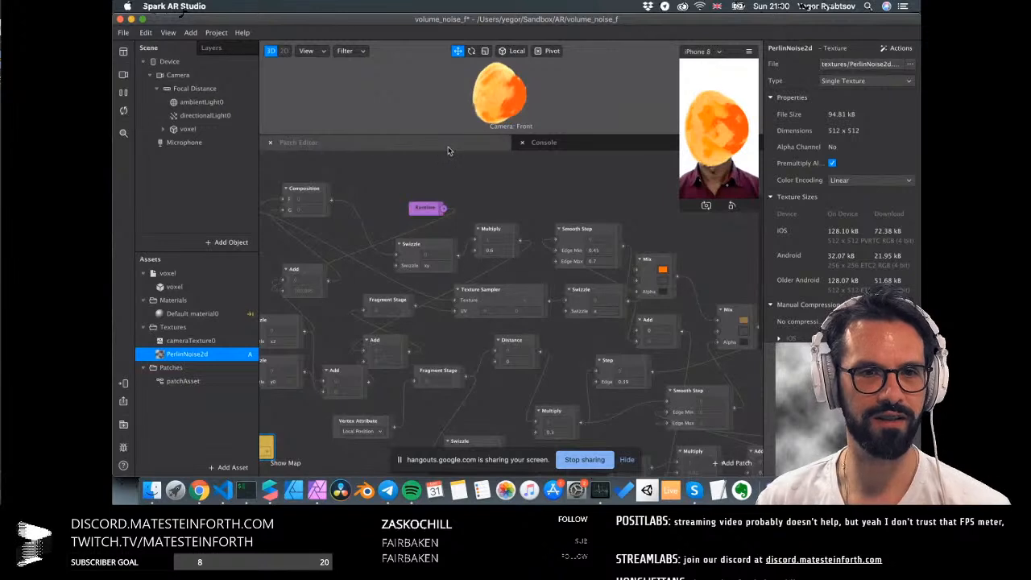
{"action": "left_click_drag", "start_coordinate": [492, 234], "coordinate": [345, 298]}
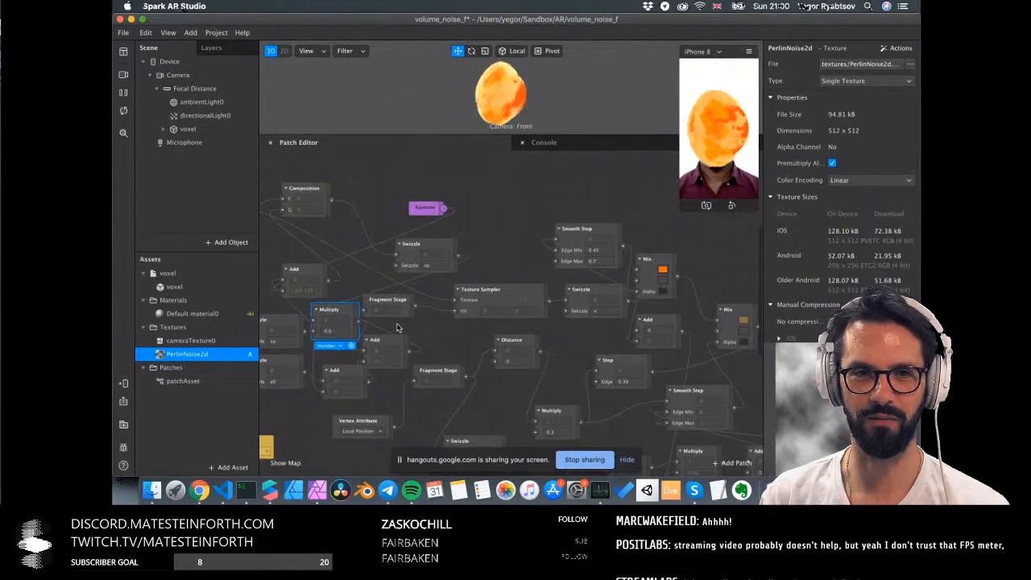
{"action": "scroll", "coordinate": [397, 327], "scroll_direction": "left", "scroll_amount": 5}
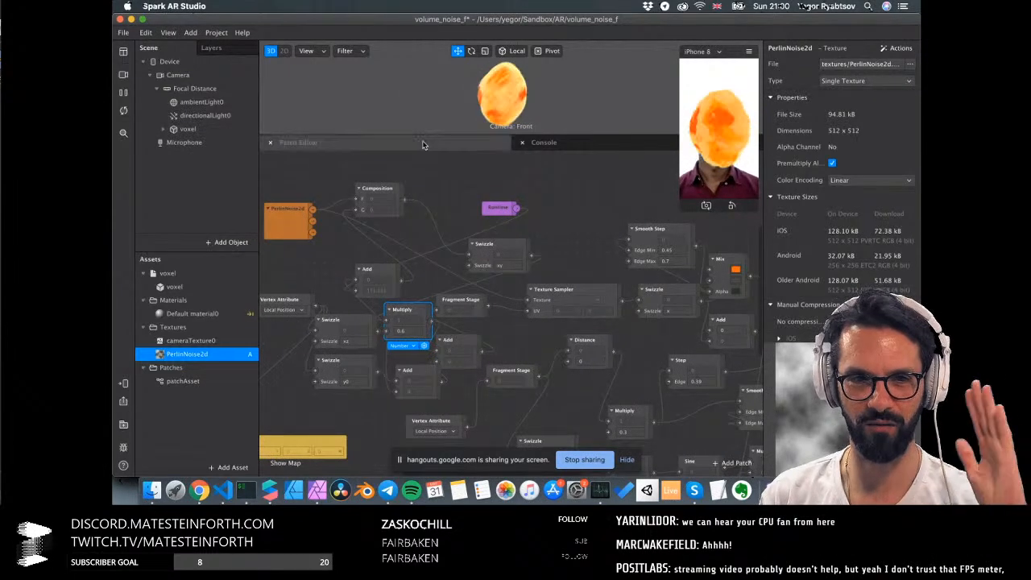
Move the upper Runtime patch beside the PerlinNoise2d patch and disconnect it from the Add patch
{"action": "left_click_drag", "start_coordinate": [425, 135], "coordinate": [418, 279]}
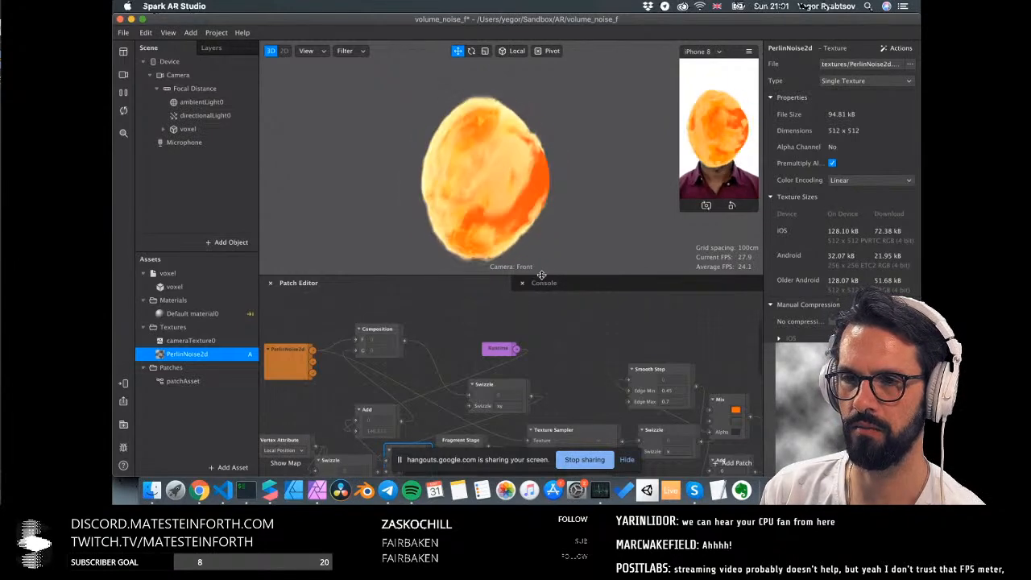
{"action": "left_click_drag", "start_coordinate": [539, 275], "coordinate": [544, 235]}
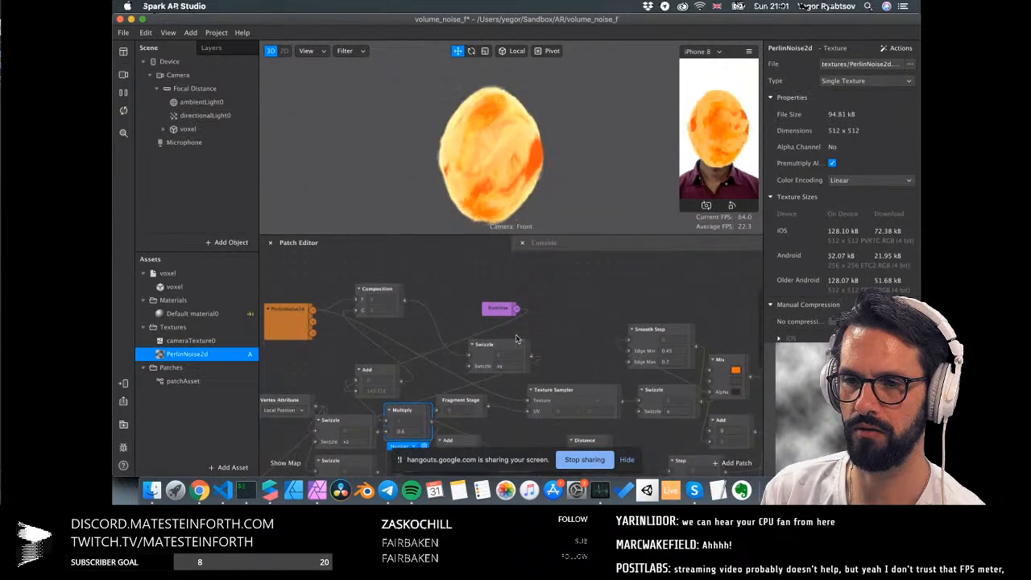
{"action": "scroll", "coordinate": [517, 339], "scroll_direction": "left", "scroll_amount": 4}
{"action": "left_click_drag", "start_coordinate": [637, 308], "coordinate": [362, 350]}
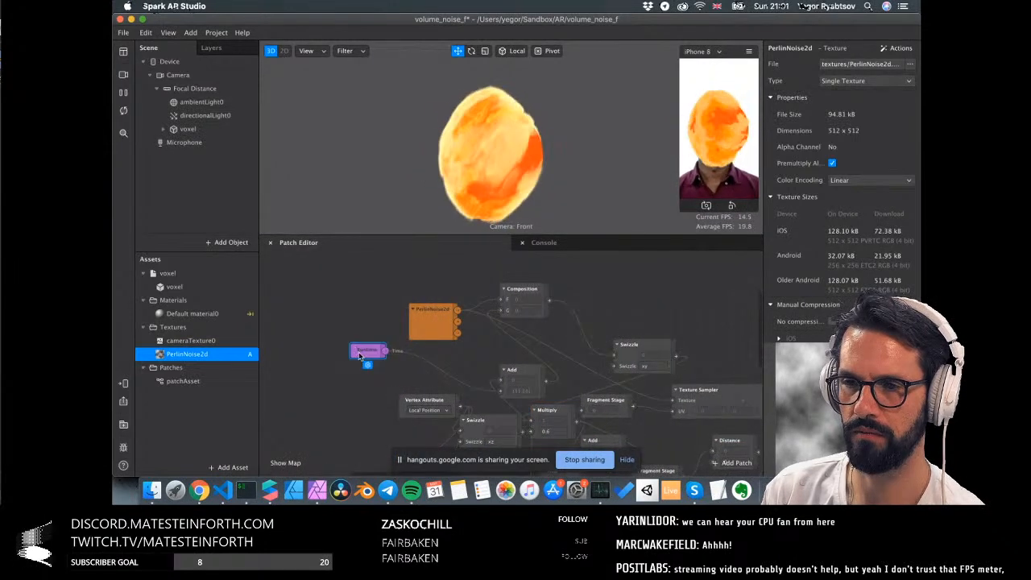
{"action": "left_click", "coordinate": [500, 393]}
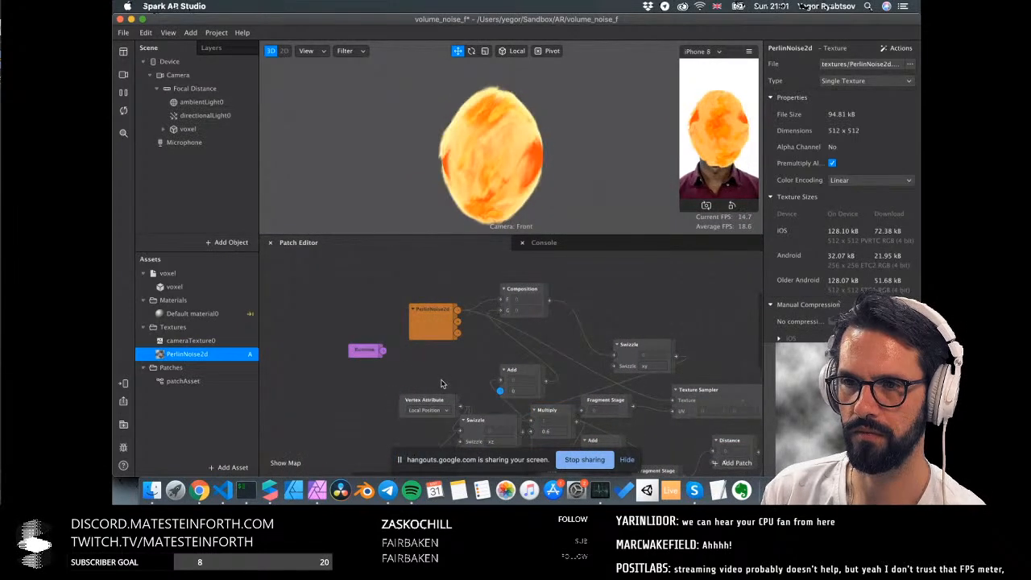
Disconnect the lower Runtime patch from the Add patch that feeds the Multiply and Sine patches
{"action": "scroll", "coordinate": [461, 162], "scroll_direction": "up", "scroll_amount": 5}
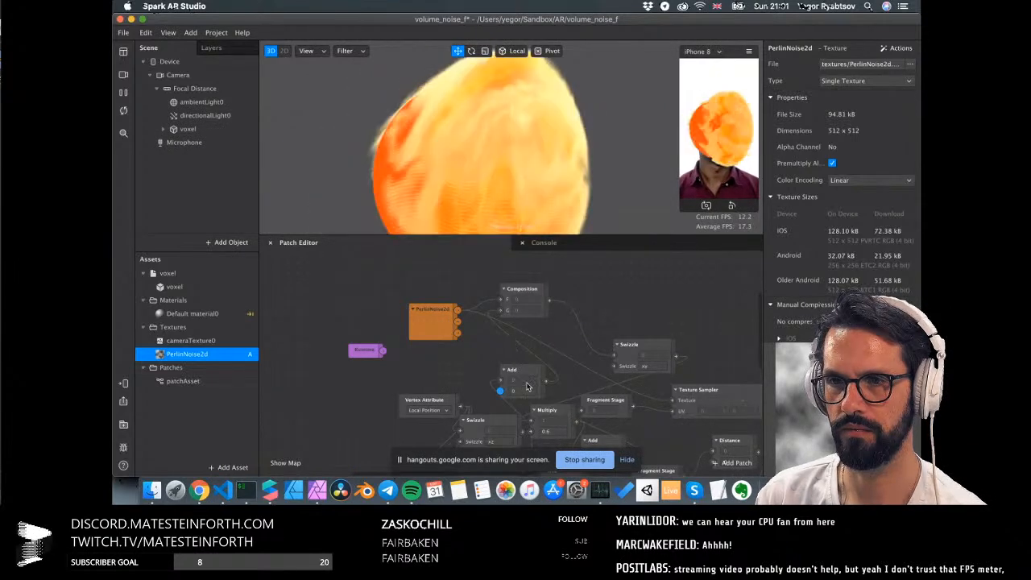
{"action": "scroll", "coordinate": [527, 387], "scroll_direction": "down", "scroll_amount": 4}
{"action": "scroll", "coordinate": [527, 386], "scroll_direction": "right", "scroll_amount": 5}
{"action": "scroll", "coordinate": [526, 387], "scroll_direction": "down", "scroll_amount": 5}
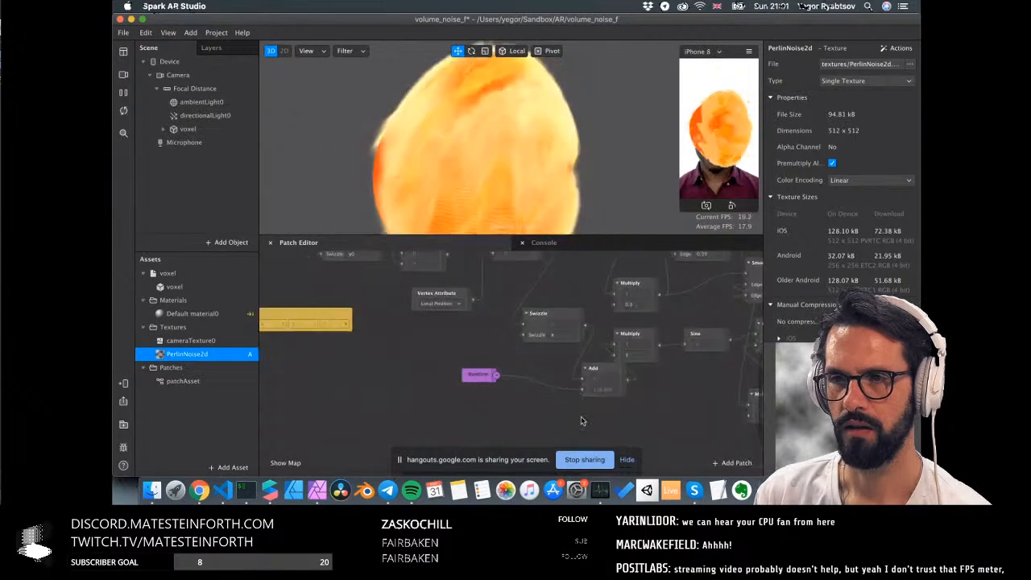
{"action": "left_click_drag", "start_coordinate": [583, 363], "coordinate": [546, 409]}
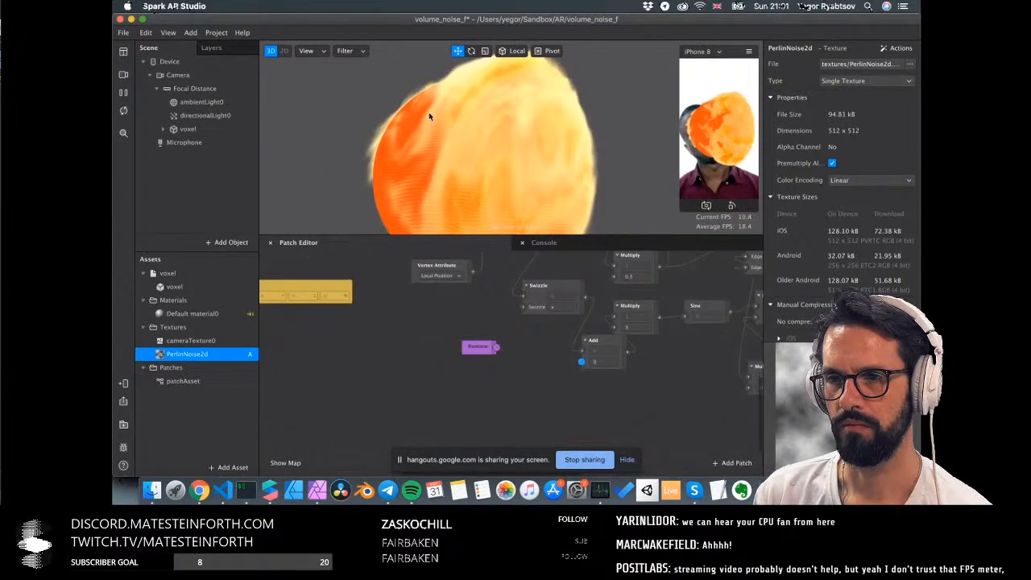
Inspect the volume from another angle and try reconnecting the upper Runtime patch to the Add patch's second input
{"action": "left_click_drag", "start_coordinate": [429, 112], "coordinate": [481, 127], "text": "alt"}
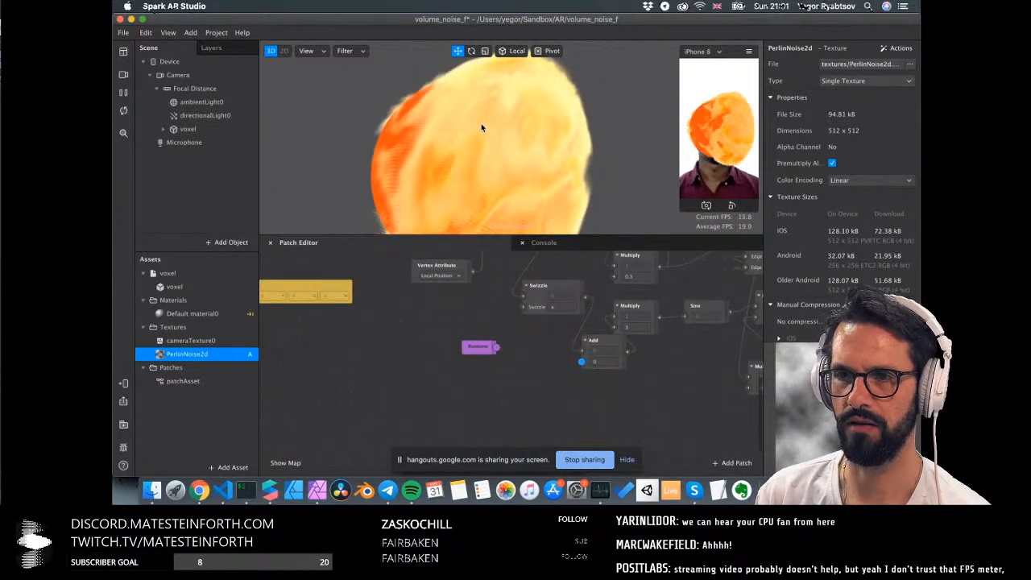
{"action": "scroll", "coordinate": [481, 123], "scroll_direction": "down", "scroll_amount": 3}
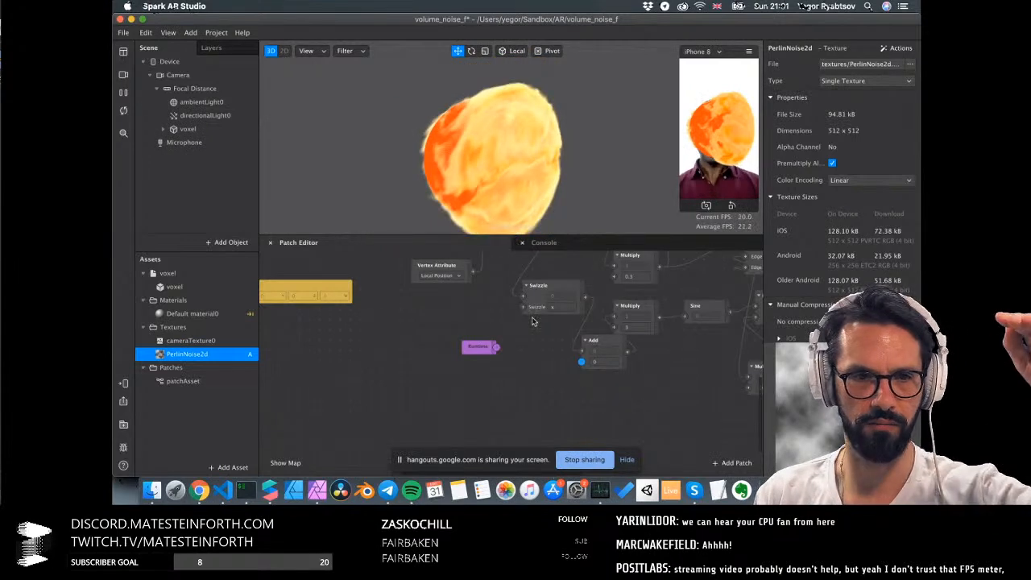
{"action": "scroll", "coordinate": [508, 323], "scroll_direction": "up", "scroll_amount": 5}
{"action": "scroll", "coordinate": [509, 323], "scroll_direction": "up", "scroll_amount": 3}
{"action": "scroll", "coordinate": [508, 323], "scroll_direction": "left", "scroll_amount": 3}
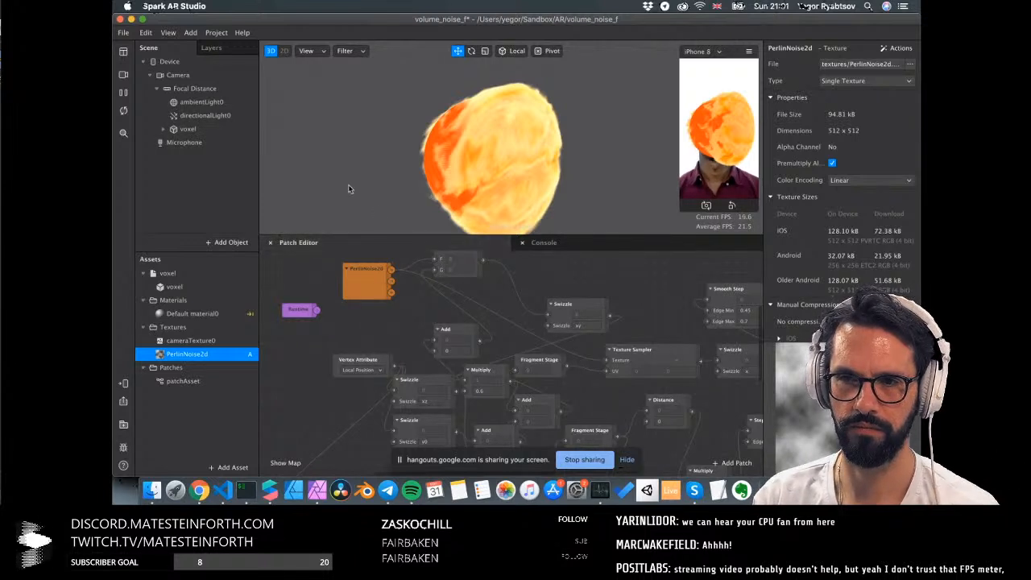
{"action": "left_click_drag", "start_coordinate": [403, 189], "coordinate": [427, 187]}
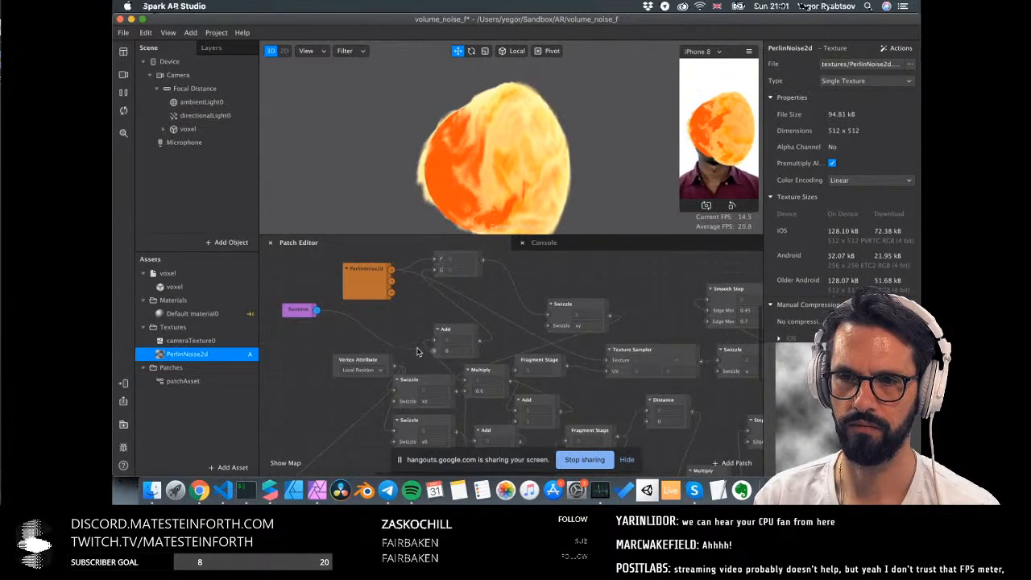
{"action": "left_click_drag", "start_coordinate": [387, 340], "coordinate": [387, 340]}
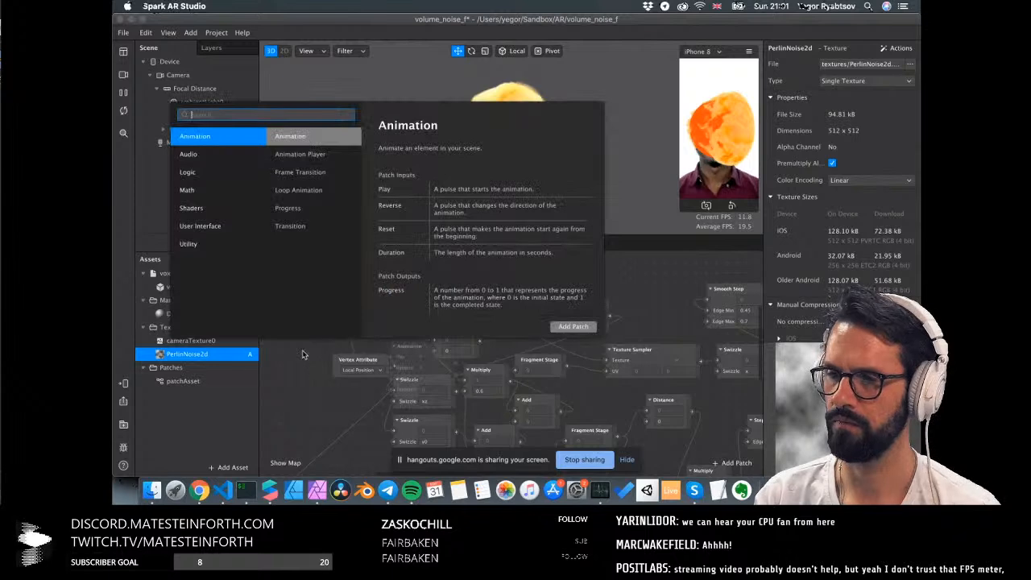
{"action": "left_click", "coordinate": [303, 352]}
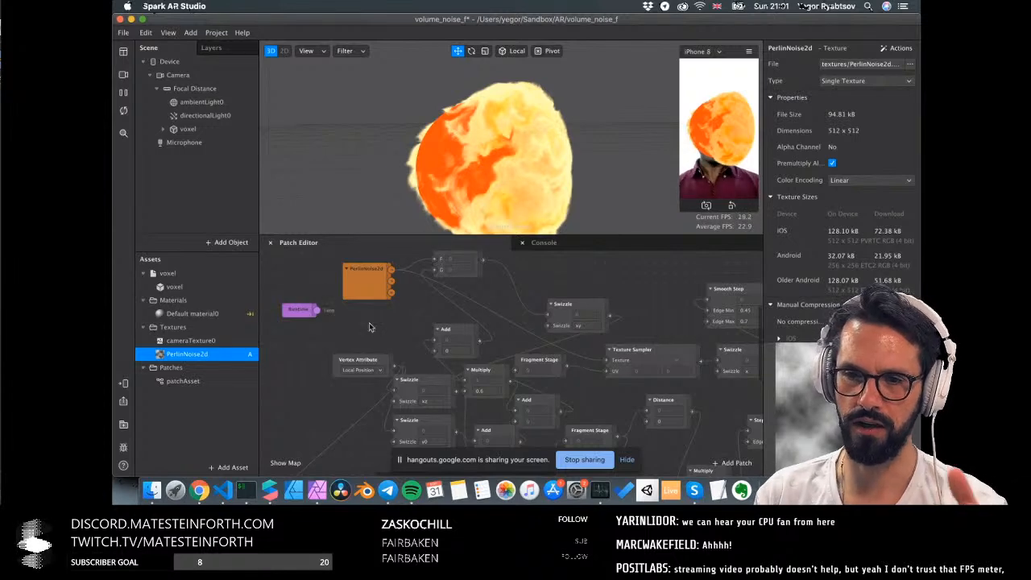
Set the upper of the two Swizzle patches fed by the Local Position Vertex Attribute to xy
{"action": "scroll", "coordinate": [426, 346], "scroll_direction": "right", "scroll_amount": 2}
{"action": "scroll", "coordinate": [426, 346], "scroll_direction": "left", "scroll_amount": 2}
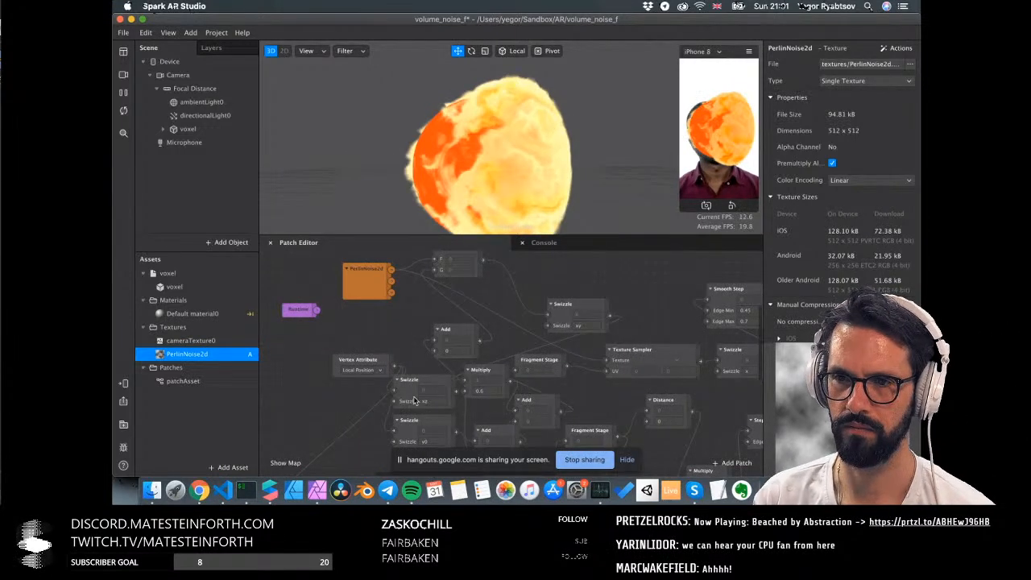
{"action": "scroll", "coordinate": [415, 400], "scroll_direction": "down", "scroll_amount": 5}
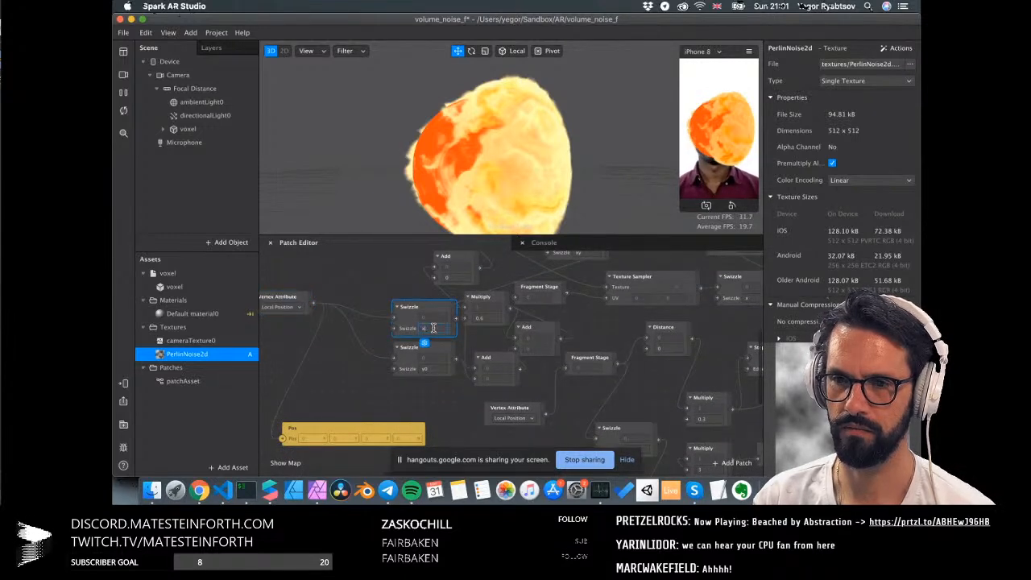
{"action": "type", "text": "y"}
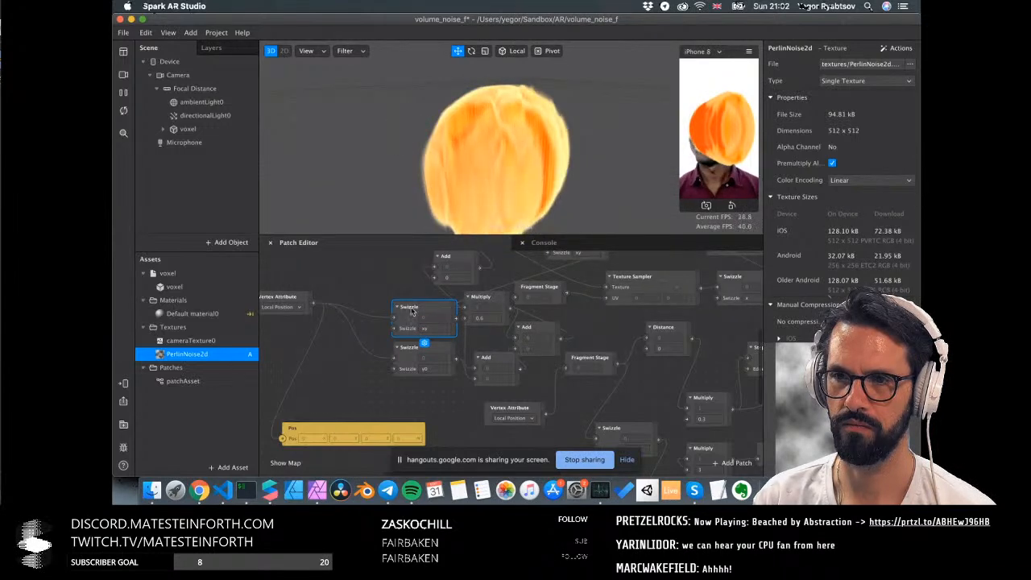
Move the Swizzle patch fed by Composition above the other two Swizzle patches, and the nearby Add patch above Fragment Stage
{"action": "scroll", "coordinate": [561, 332], "scroll_direction": "up", "scroll_amount": 3}
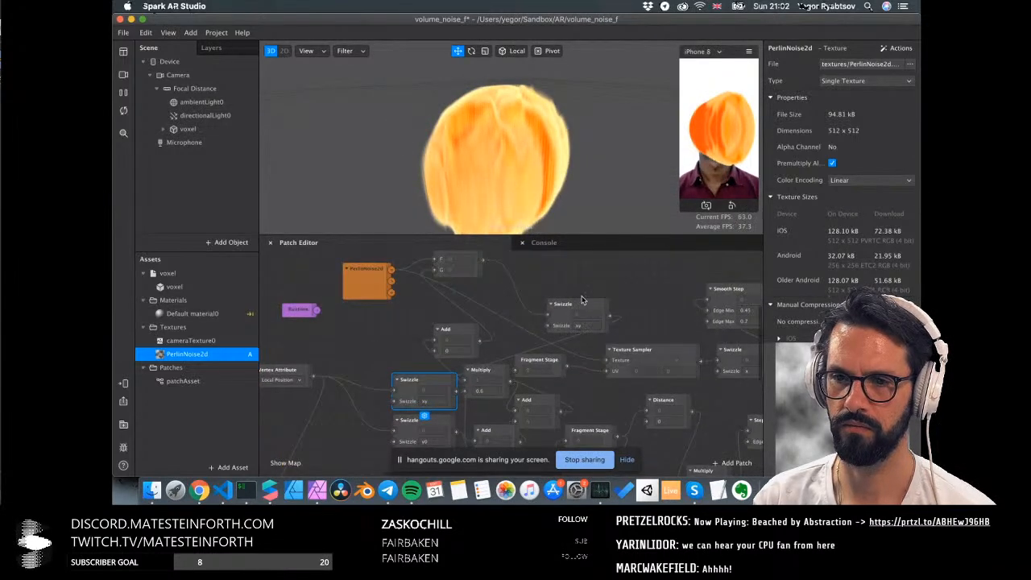
{"action": "left_click_drag", "start_coordinate": [588, 311], "coordinate": [404, 345]}
{"action": "left_click_drag", "start_coordinate": [462, 331], "coordinate": [553, 291]}
{"action": "left_click_drag", "start_coordinate": [411, 345], "coordinate": [441, 335]}
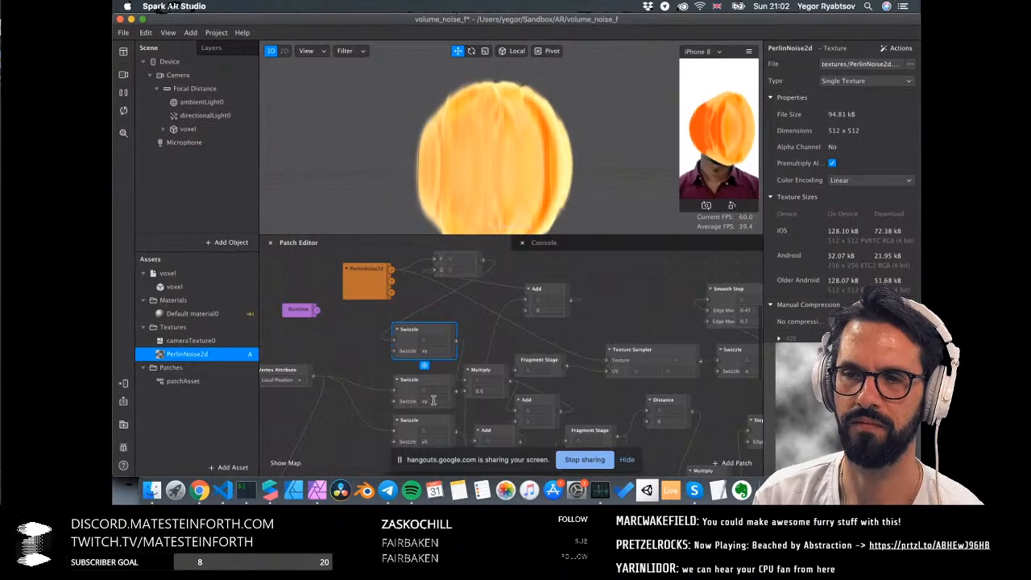
Set the middle Swizzle patch to xz, enlarge the viewport and connect the upper Runtime patch to the Add patch's second input
{"action": "type", "text": "z"}
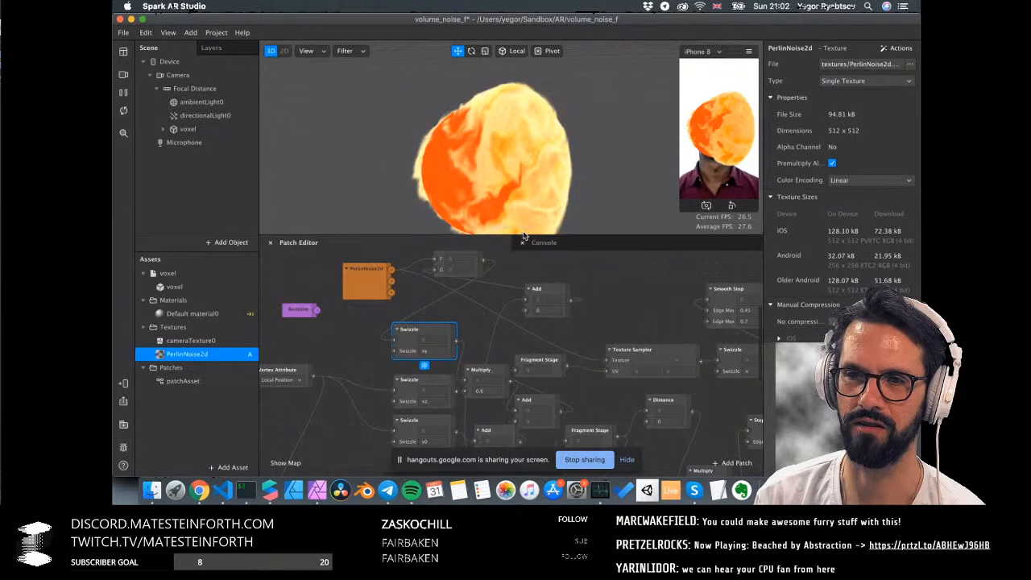
{"action": "left_click_drag", "start_coordinate": [523, 242], "coordinate": [523, 304]}
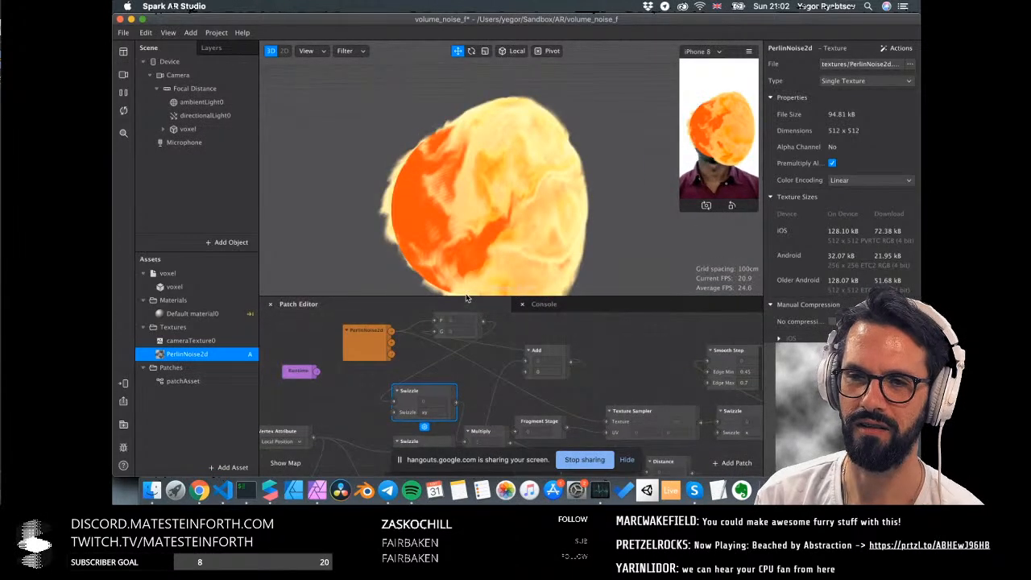
{"action": "scroll", "coordinate": [508, 197], "scroll_direction": "up", "scroll_amount": 3}
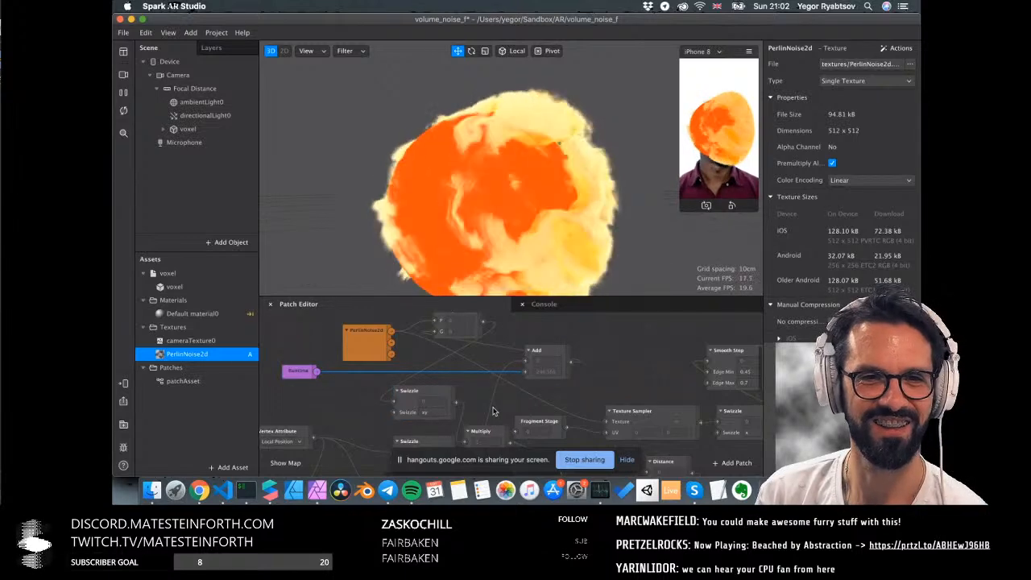
{"action": "scroll", "coordinate": [438, 219], "scroll_direction": "down", "scroll_amount": 1}
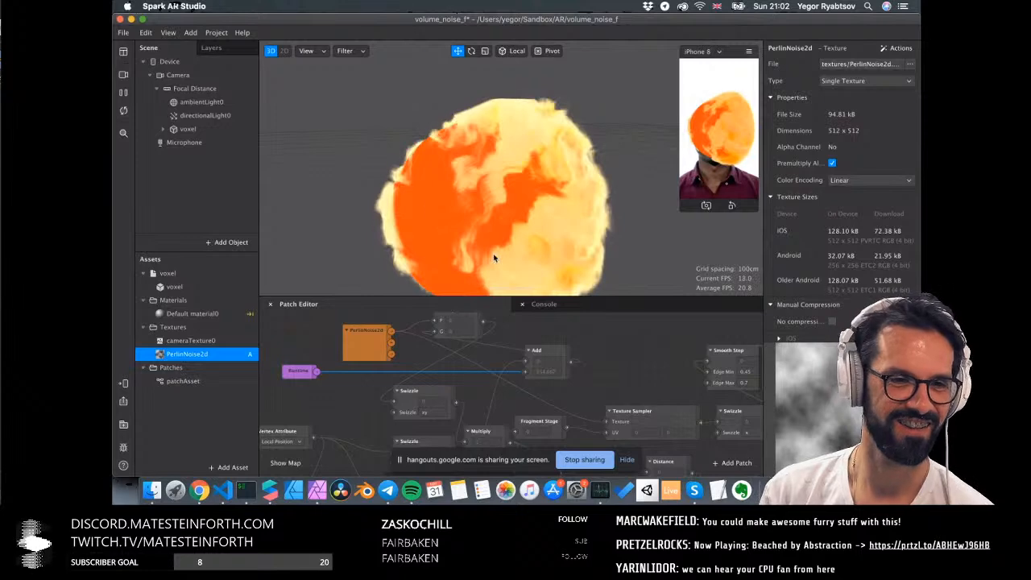
Pause the preview and close the volume_noise_f project, saving its changes
{"action": "scroll", "coordinate": [536, 346], "scroll_direction": "down", "scroll_amount": 5}
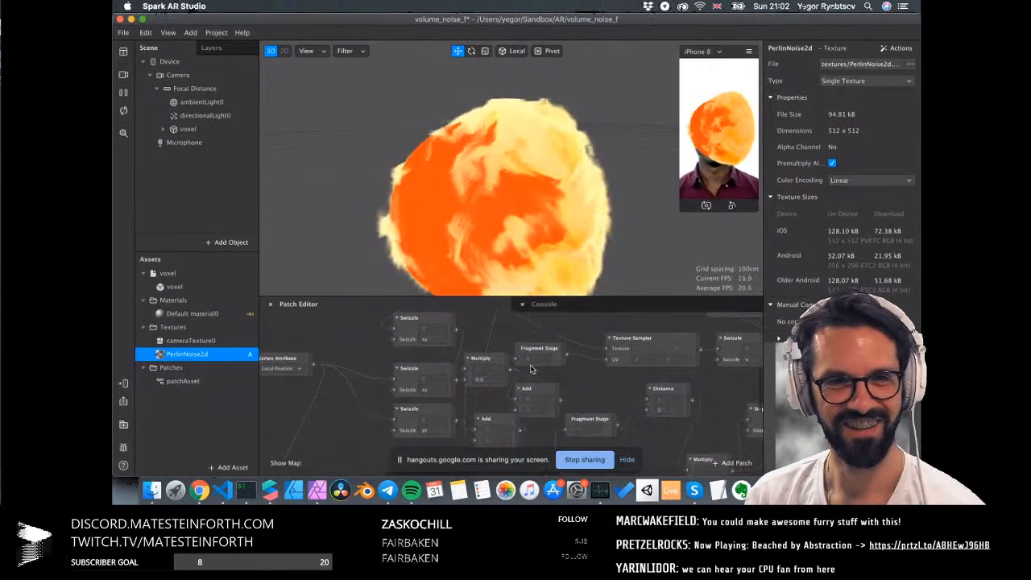
{"action": "scroll", "coordinate": [531, 368], "scroll_direction": "down", "scroll_amount": 9}
{"action": "left_click", "coordinate": [123, 93]}
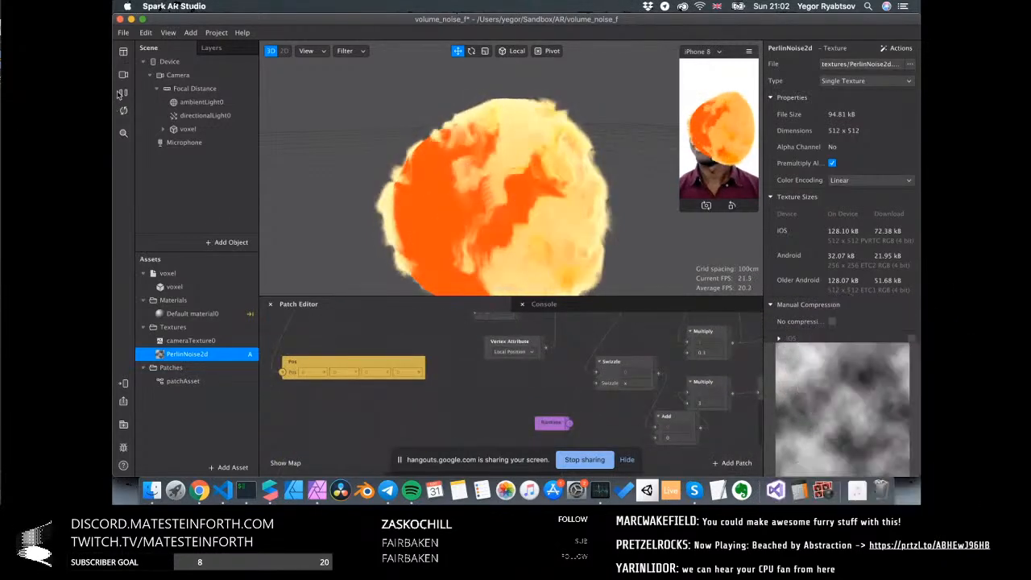
{"action": "left_click_drag", "start_coordinate": [550, 296], "coordinate": [537, 252]}
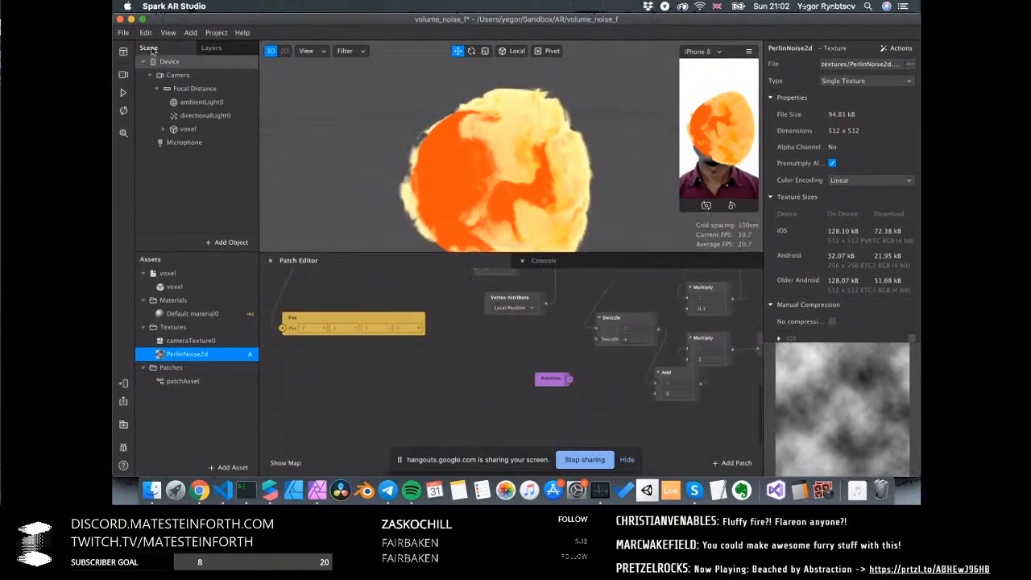
{"action": "left_click", "coordinate": [120, 19]}
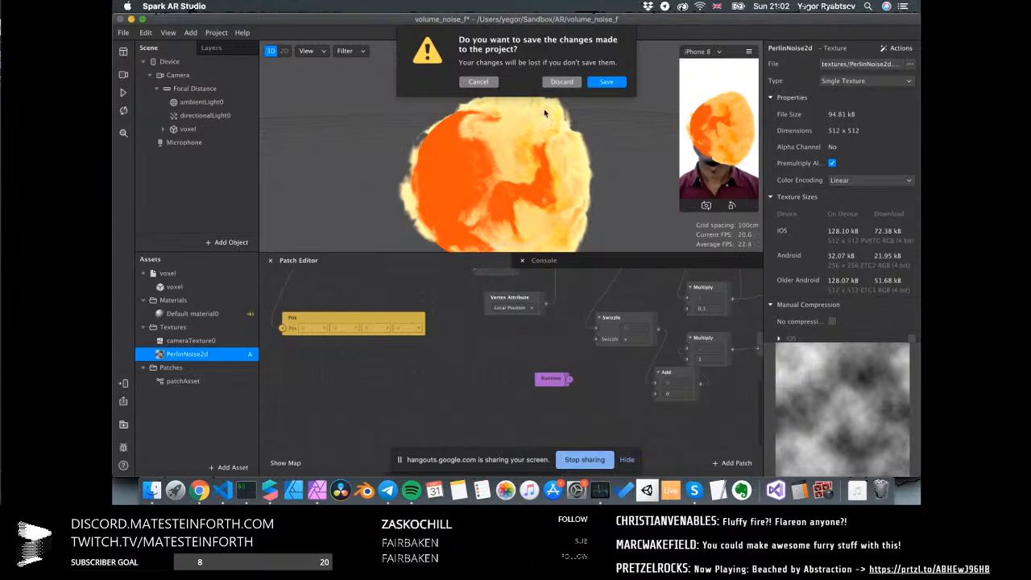
{"action": "left_click", "coordinate": [599, 81]}
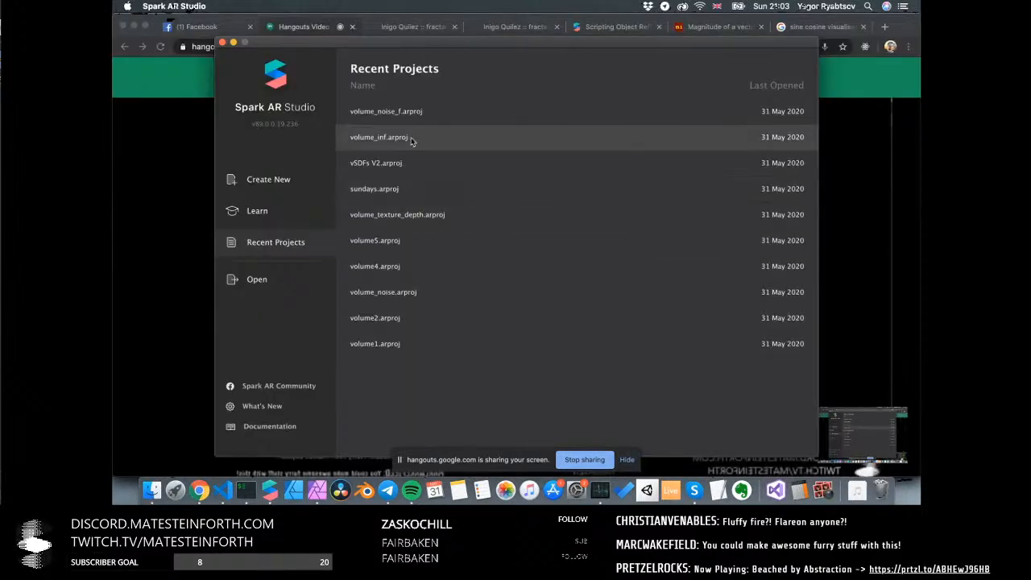
Open the recent project volume_noise.arproj and bring its patch graph into view
{"action": "left_click", "coordinate": [431, 278]}
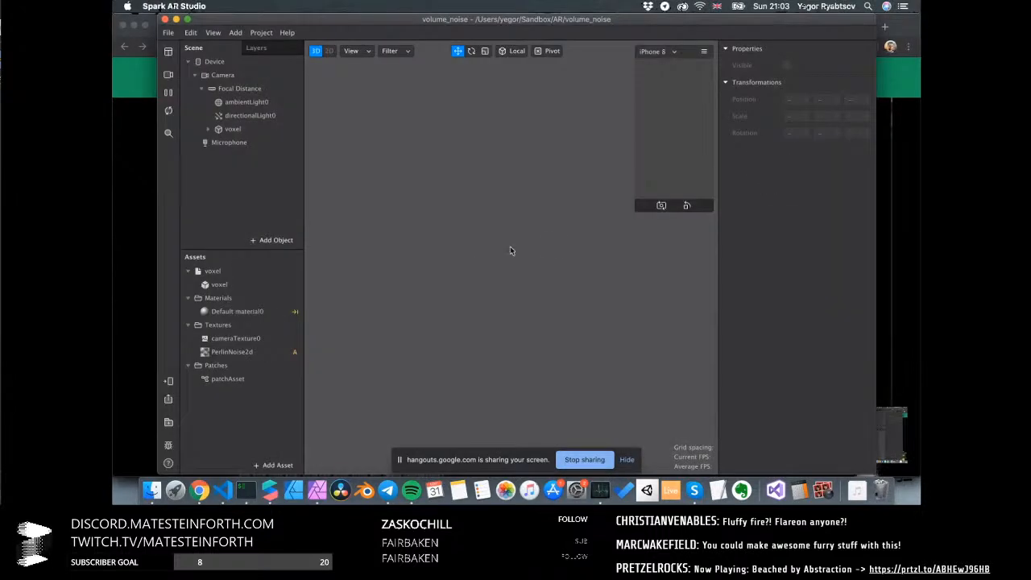
{"action": "scroll", "coordinate": [426, 346], "scroll_direction": "down", "scroll_amount": 3}
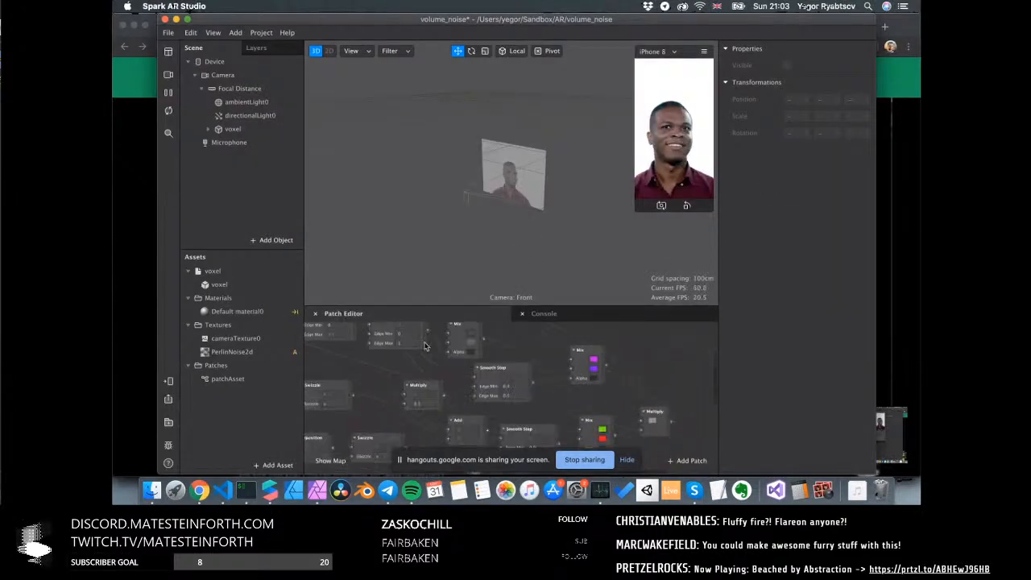
For Default material0, place the Pos patch below the Swizzle and Add patches and connect the Vertex Attribute patch to it
{"action": "left_click", "coordinate": [242, 311]}
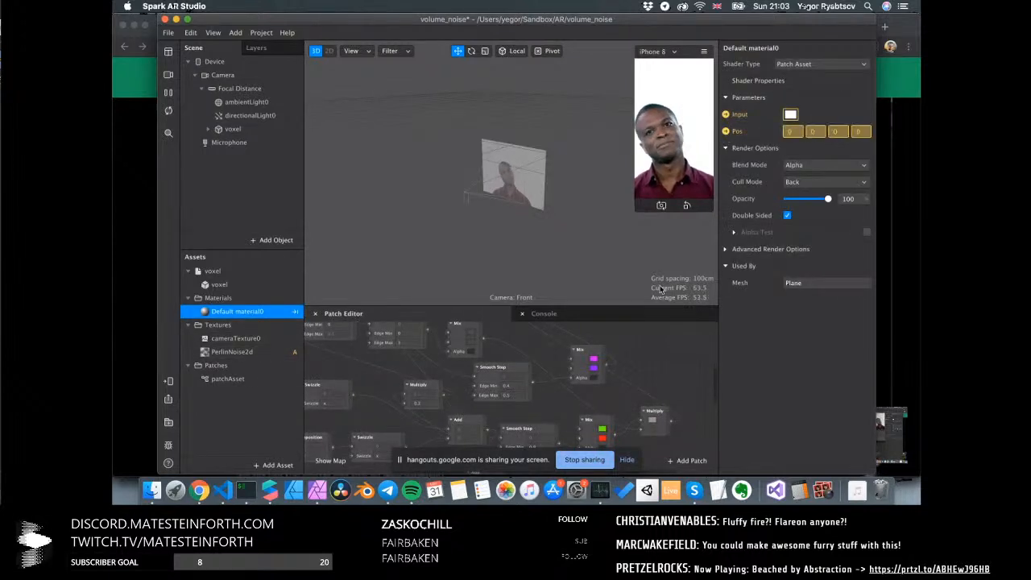
{"action": "left_click_drag", "start_coordinate": [466, 304], "coordinate": [469, 145]}
{"action": "scroll", "coordinate": [503, 230], "scroll_direction": "down", "scroll_amount": 3}
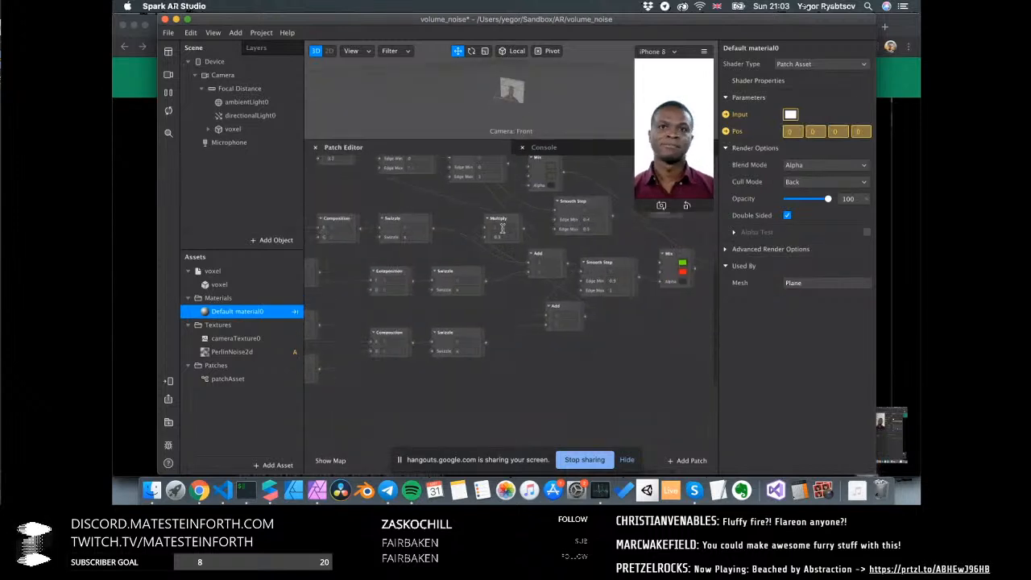
{"action": "scroll", "coordinate": [503, 227], "scroll_direction": "left", "scroll_amount": 10}
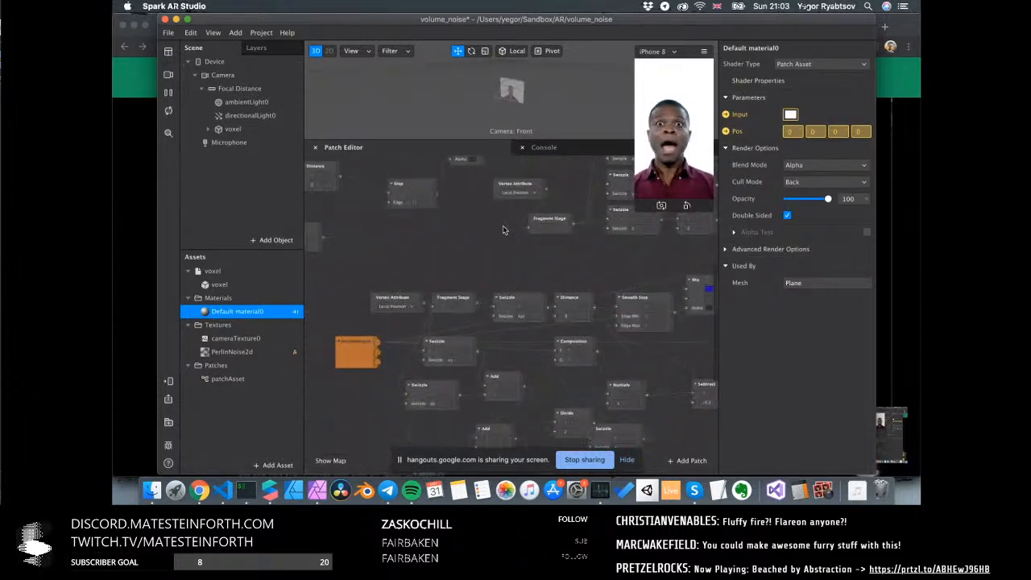
{"action": "scroll", "coordinate": [500, 231], "scroll_direction": "left", "scroll_amount": 5}
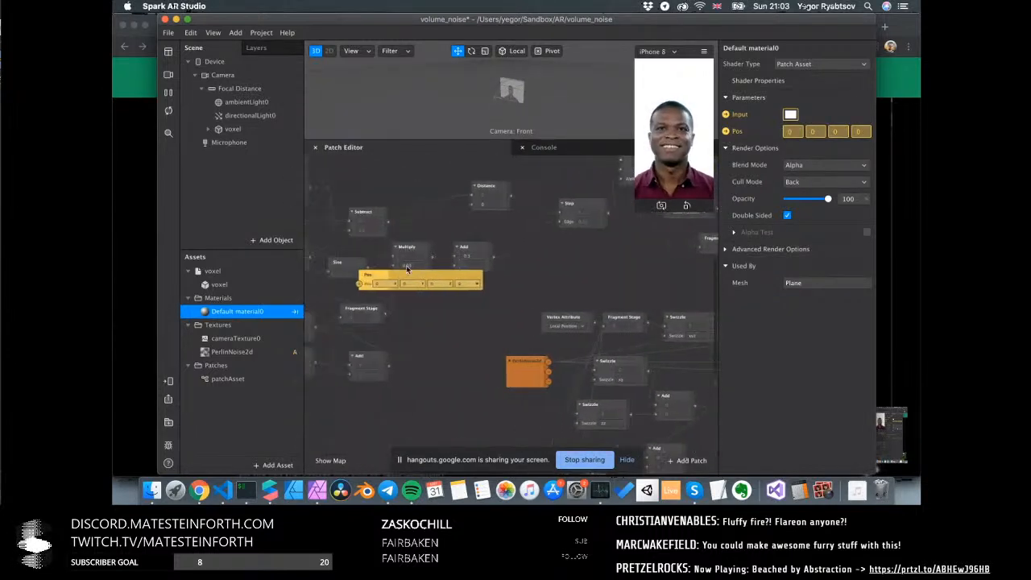
{"action": "scroll", "coordinate": [406, 265], "scroll_direction": "left", "scroll_amount": 4}
{"action": "left_click_drag", "start_coordinate": [520, 284], "coordinate": [452, 426]}
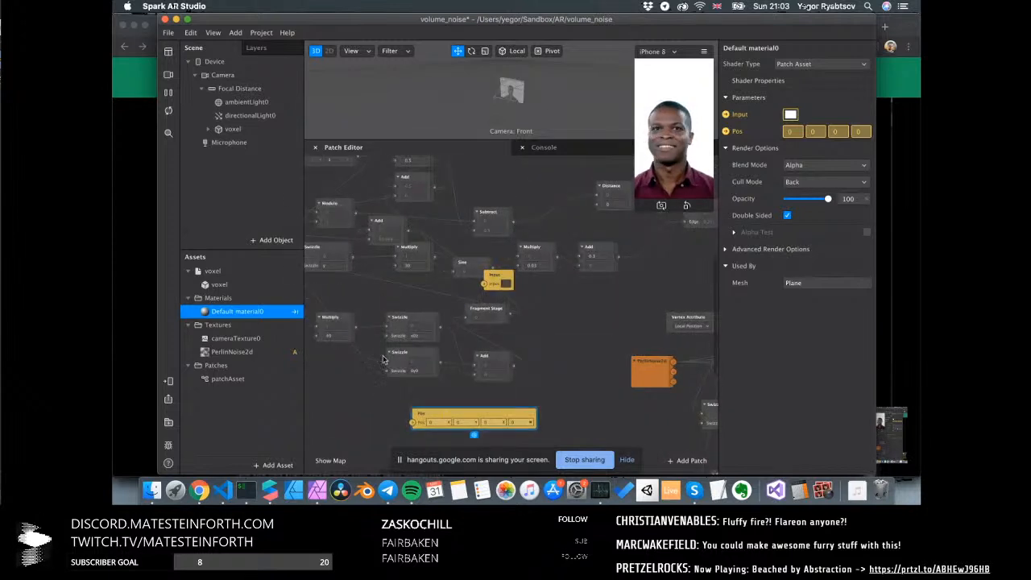
{"action": "scroll", "coordinate": [432, 310], "scroll_direction": "left", "scroll_amount": 5}
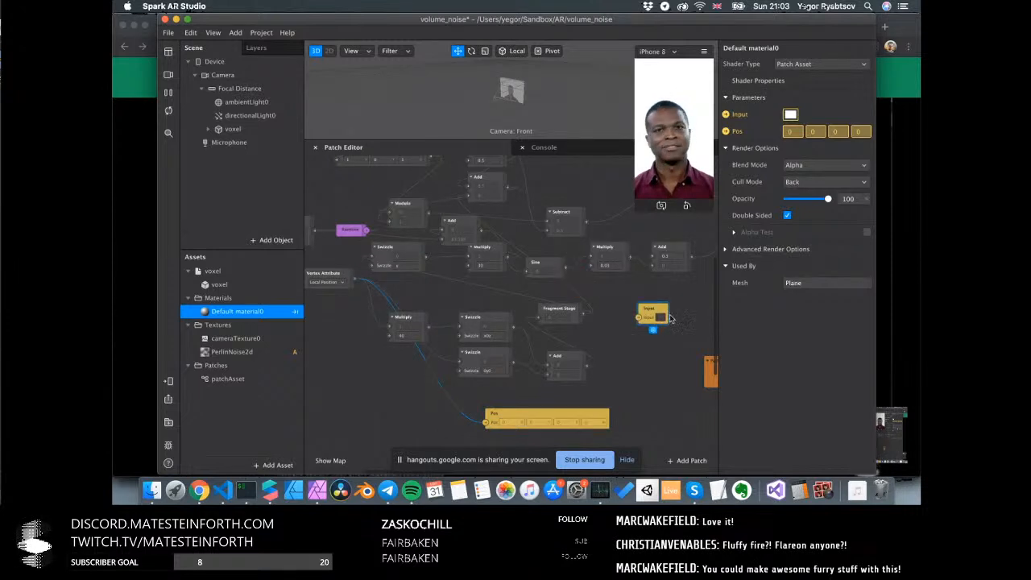
Move the Input patch to the far end of the graph and connect the orange Mix patch's output to it
{"action": "scroll", "coordinate": [665, 318], "scroll_direction": "right", "scroll_amount": 15}
{"action": "left_click_drag", "start_coordinate": [670, 318], "coordinate": [610, 282]}
{"action": "scroll", "coordinate": [615, 312], "scroll_direction": "right", "scroll_amount": 14}
{"action": "scroll", "coordinate": [596, 290], "scroll_direction": "right", "scroll_amount": 4}
{"action": "scroll", "coordinate": [650, 226], "scroll_direction": "up", "scroll_amount": 4}
{"action": "left_click_drag", "start_coordinate": [653, 211], "coordinate": [642, 256]}
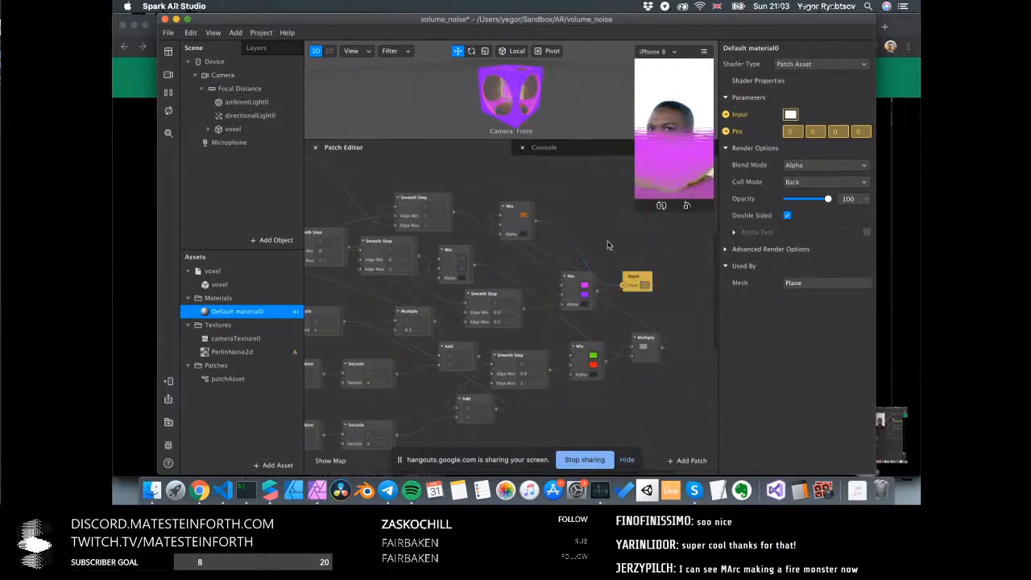
Enlarge the viewport and examine the animated noise blob inside the purple cube from several angles and up close
{"action": "left_click_drag", "start_coordinate": [488, 139], "coordinate": [498, 340]}
{"action": "left_click_drag", "start_coordinate": [495, 235], "coordinate": [512, 264], "text": "alt"}
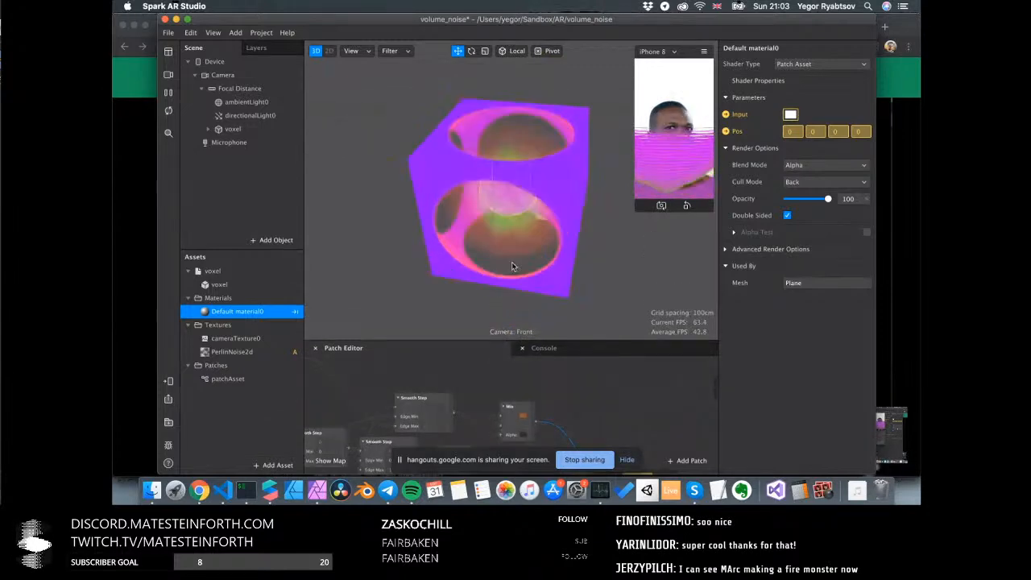
{"action": "left_click_drag", "start_coordinate": [483, 222], "coordinate": [460, 209], "text": "alt"}
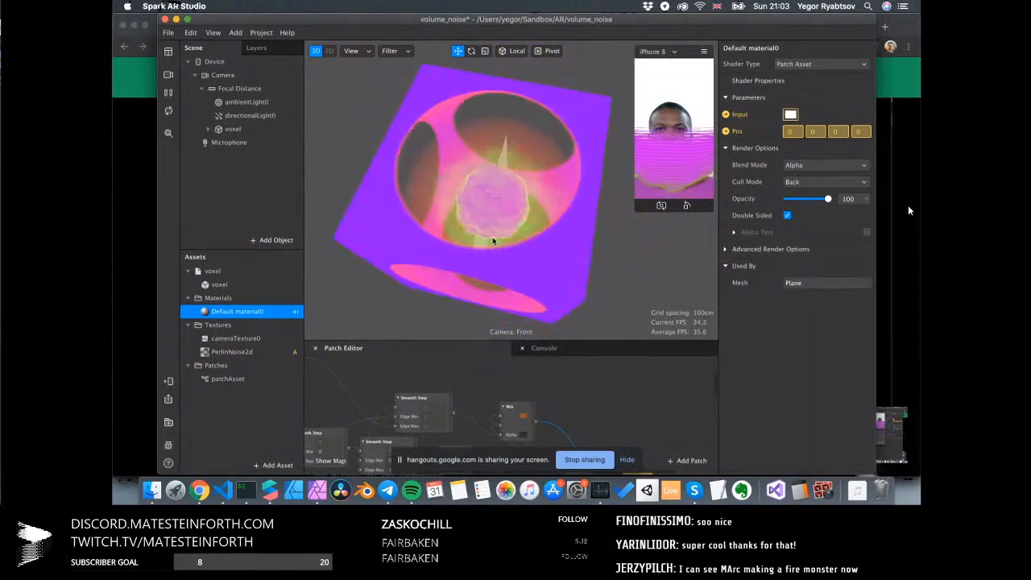
{"action": "scroll", "coordinate": [494, 240], "scroll_direction": "up", "scroll_amount": 5}
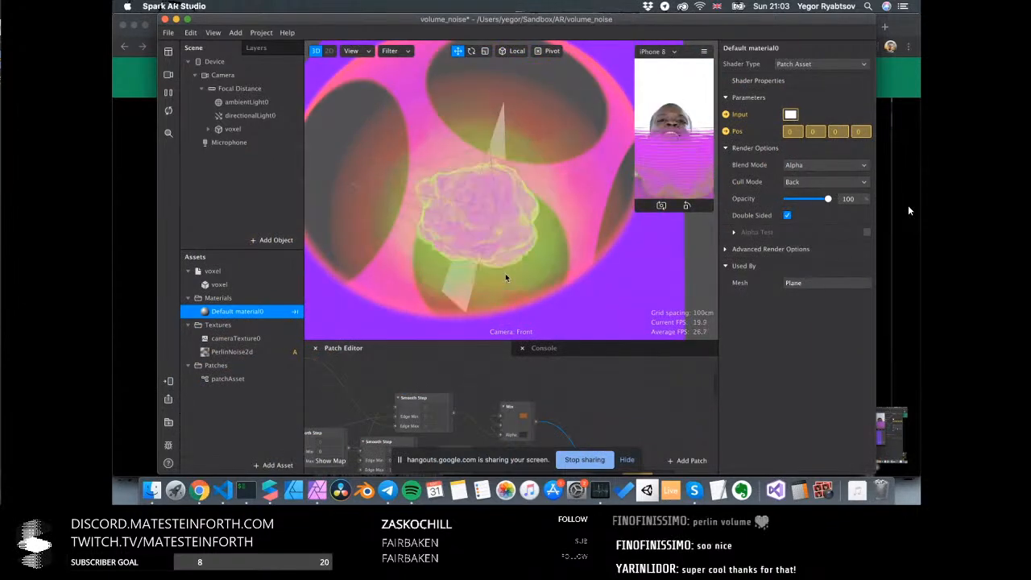
{"action": "left_click", "coordinate": [505, 349]}
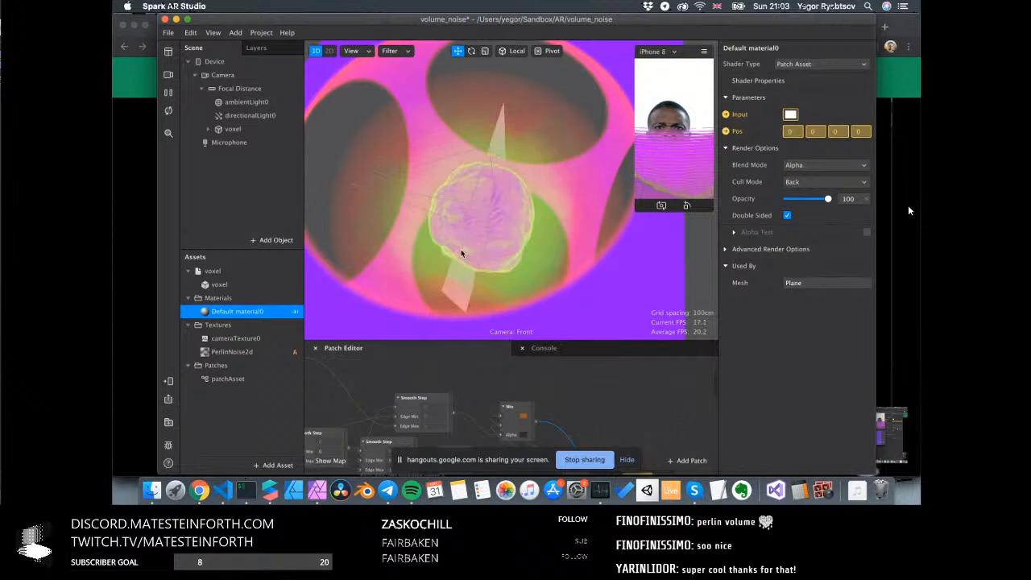
{"action": "left_click_drag", "start_coordinate": [462, 253], "coordinate": [486, 274]}
Shrink the viewport to reveal the patch graph, pause the preview and examine the frozen volume from other angles
{"action": "left_click_drag", "start_coordinate": [498, 339], "coordinate": [481, 219]}
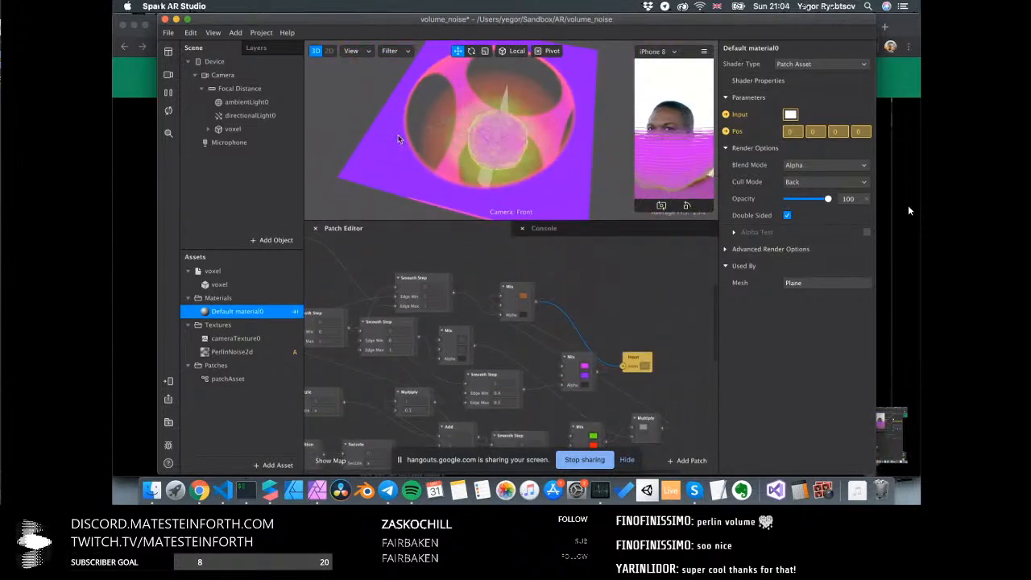
{"action": "mouse_move", "coordinate": [515, 171]}
{"action": "left_mouse_down"}
{"action": "mouse_move", "coordinate": [513, 149]}
{"action": "mouse_move", "coordinate": [501, 212]}
{"action": "mouse_move", "coordinate": [507, 173]}
{"action": "left_mouse_up"}
{"action": "scroll", "coordinate": [508, 172], "scroll_direction": "down", "scroll_amount": 5}
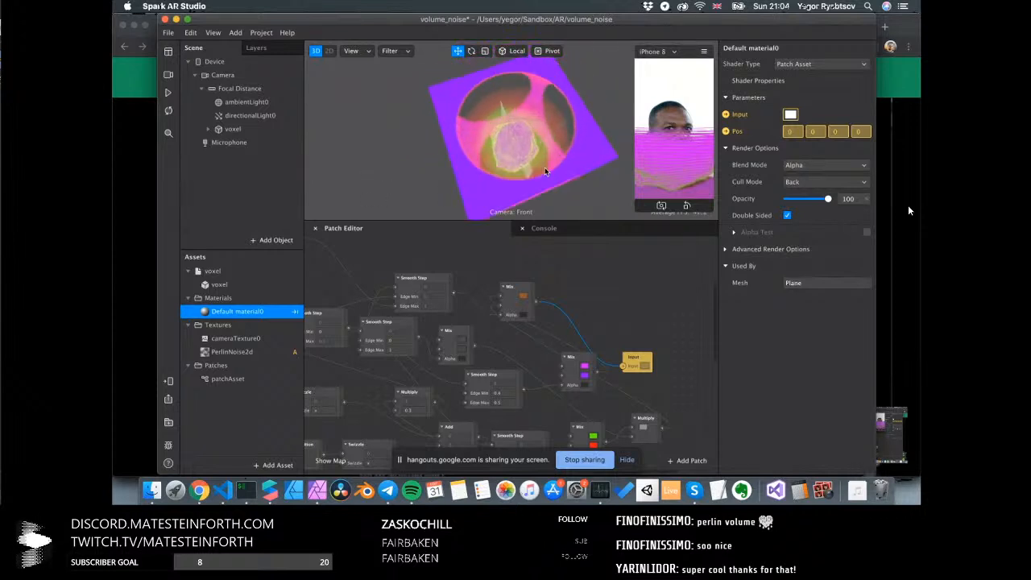
{"action": "left_click_drag", "start_coordinate": [545, 171], "coordinate": [440, 159]}
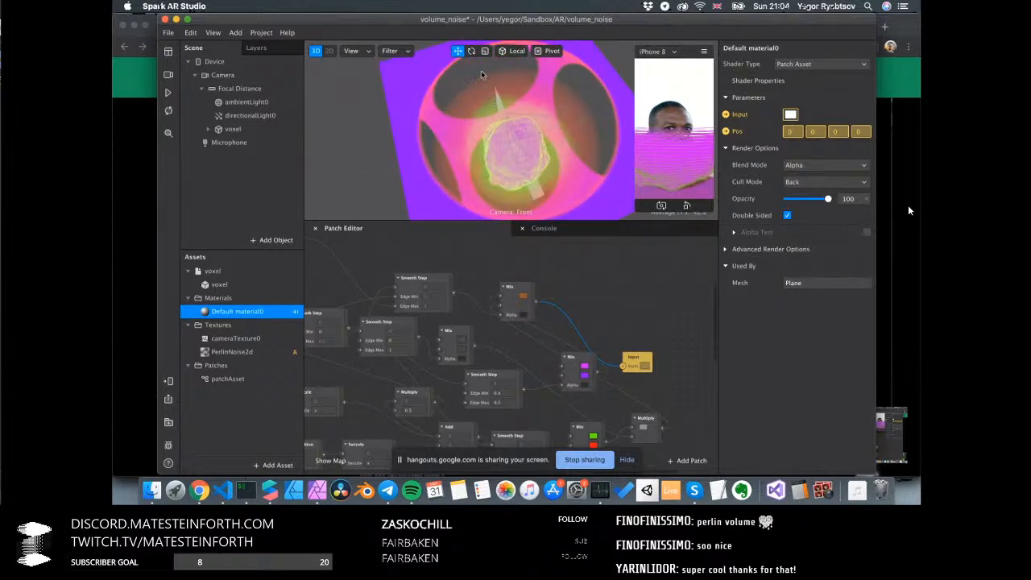
{"action": "left_click_drag", "start_coordinate": [508, 103], "coordinate": [429, 161]}
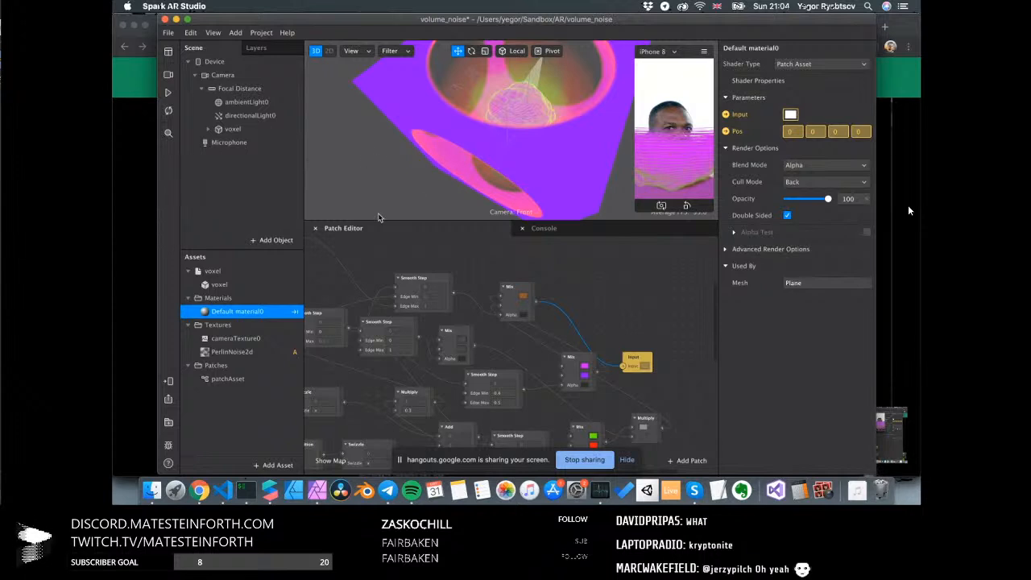
{"action": "left_click_drag", "start_coordinate": [394, 232], "coordinate": [393, 230]}
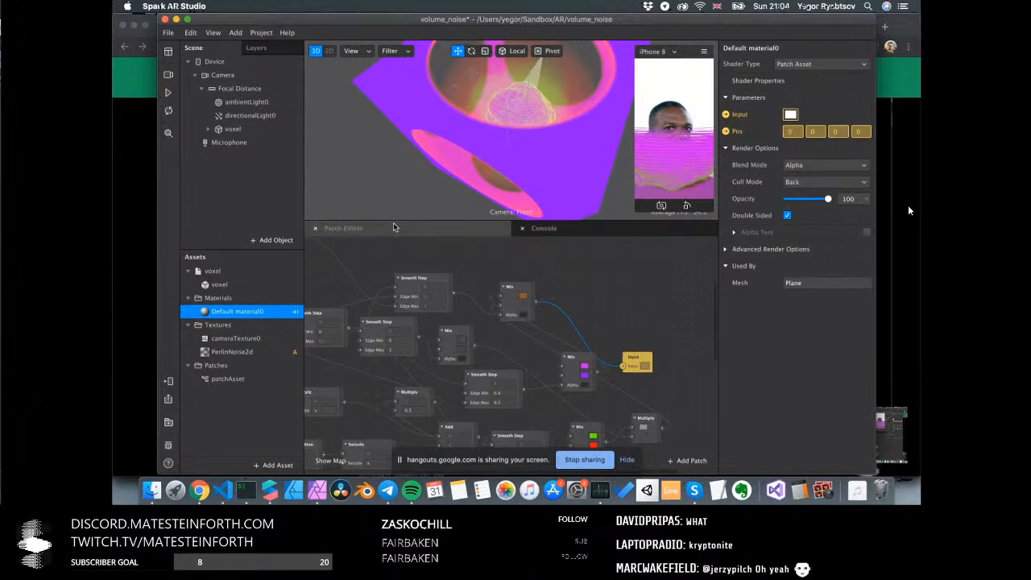
{"action": "left_click_drag", "start_coordinate": [392, 226], "coordinate": [390, 221]}
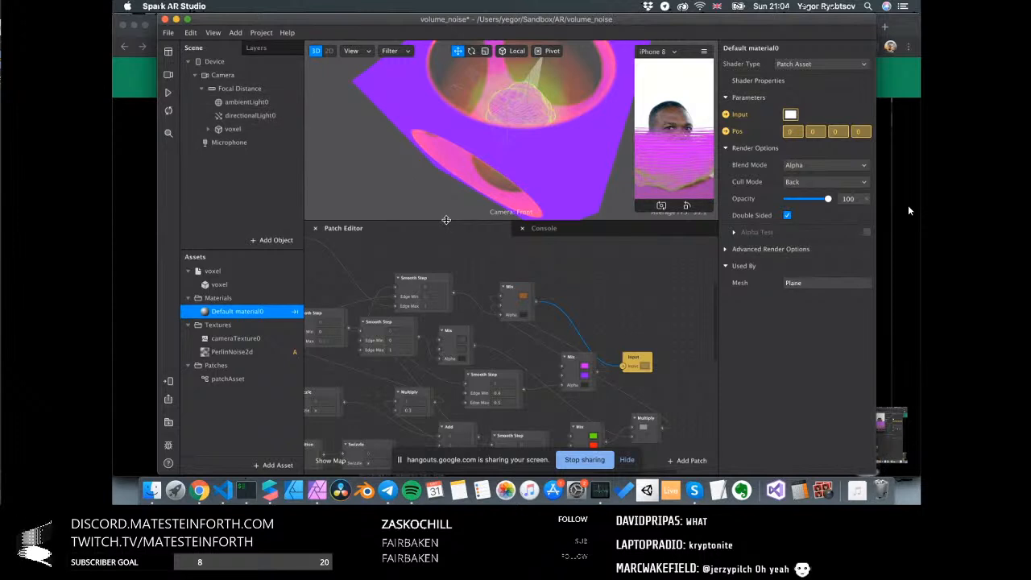
Close the volume_noise project, saving its changes, and open the recent project volume_texture_depth.arproj
{"action": "left_click", "coordinate": [165, 19]}
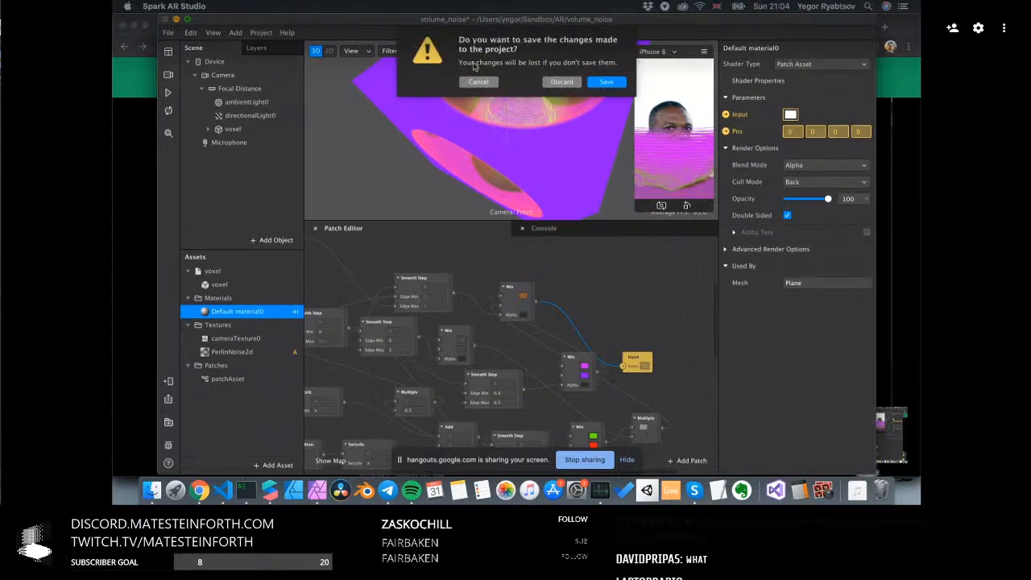
{"action": "key", "text": "Return"}
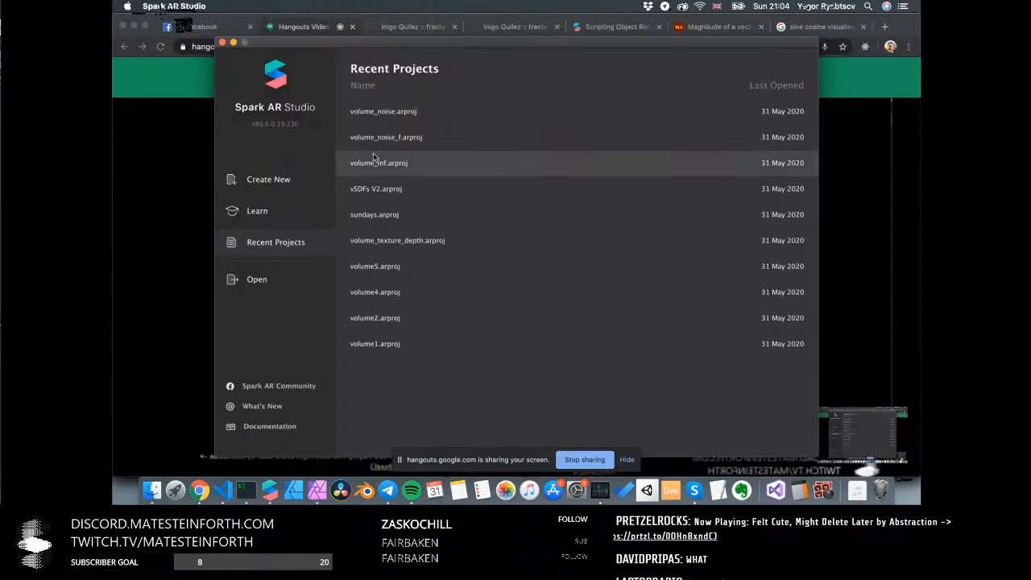
{"action": "left_click", "coordinate": [407, 250]}
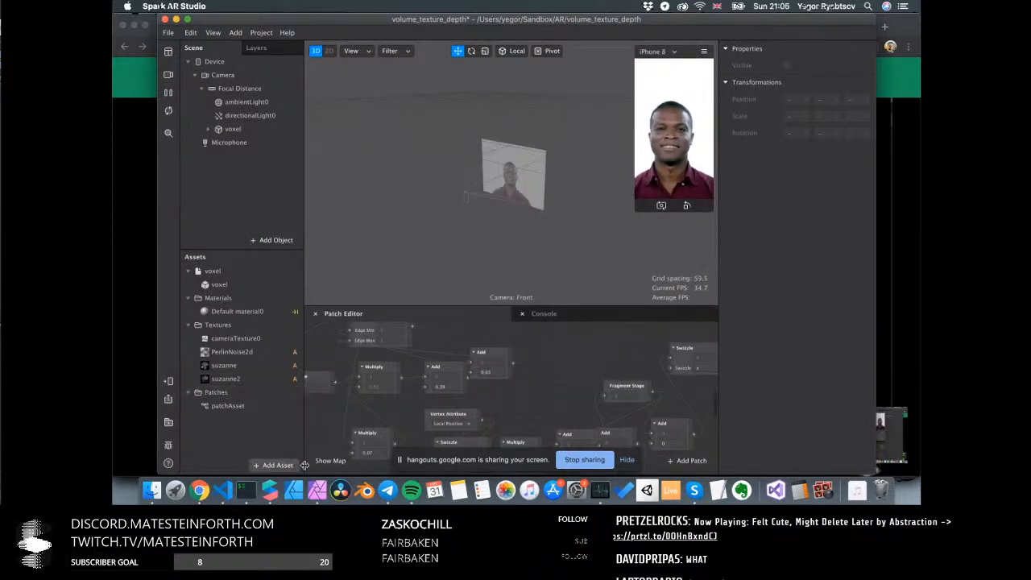
Switch to Blender, dismiss the splash screen and delete the default cube
{"action": "left_click", "coordinate": [365, 490]}
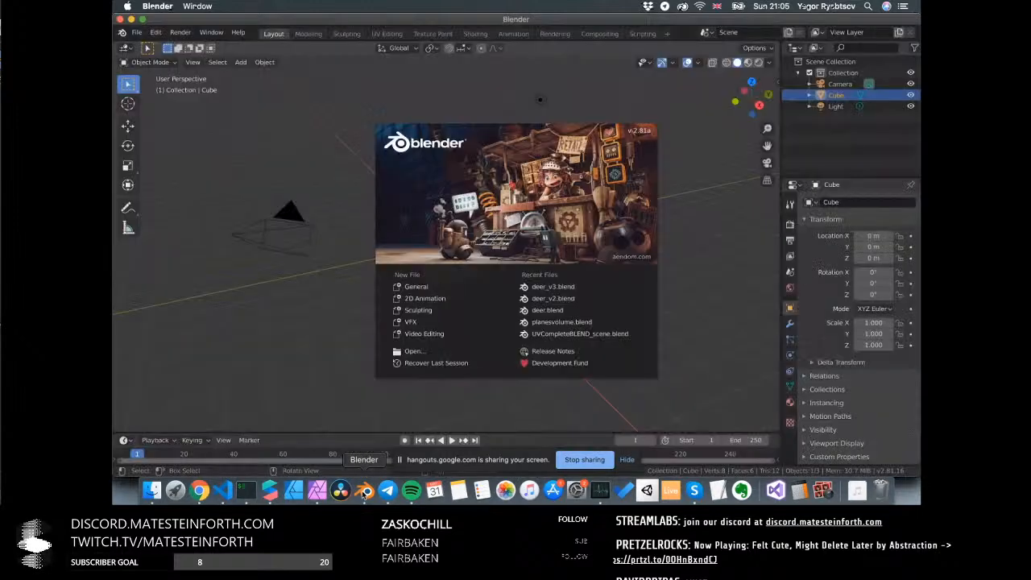
{"action": "left_click", "coordinate": [365, 301]}
{"action": "mouse_move", "coordinate": [434, 285]}
{"action": "middle_mouse_down"}
{"action": "mouse_move", "coordinate": [414, 280]}
{"action": "mouse_move", "coordinate": [424, 275]}
{"action": "middle_mouse_up"}
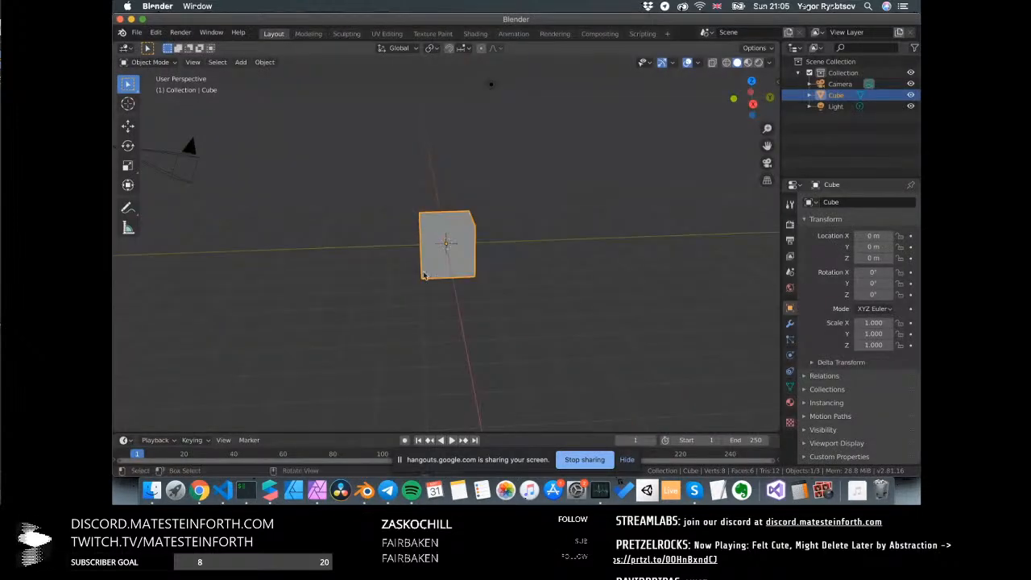
{"action": "key", "text": "Delete"}
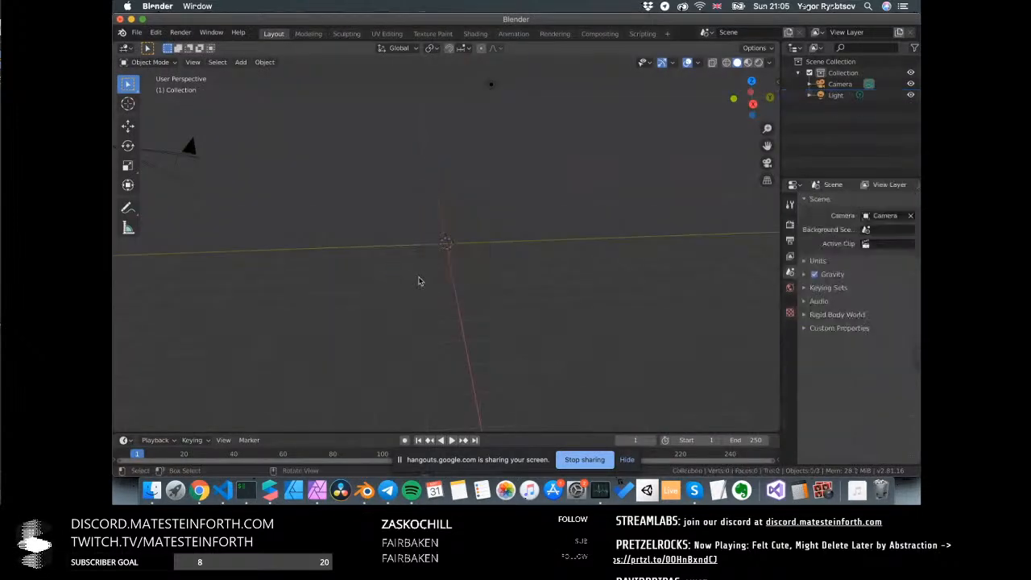
Switch back to Spark AR Studio and close the volume_texture_depth project, discarding its changes
{"action": "left_click", "coordinate": [273, 491]}
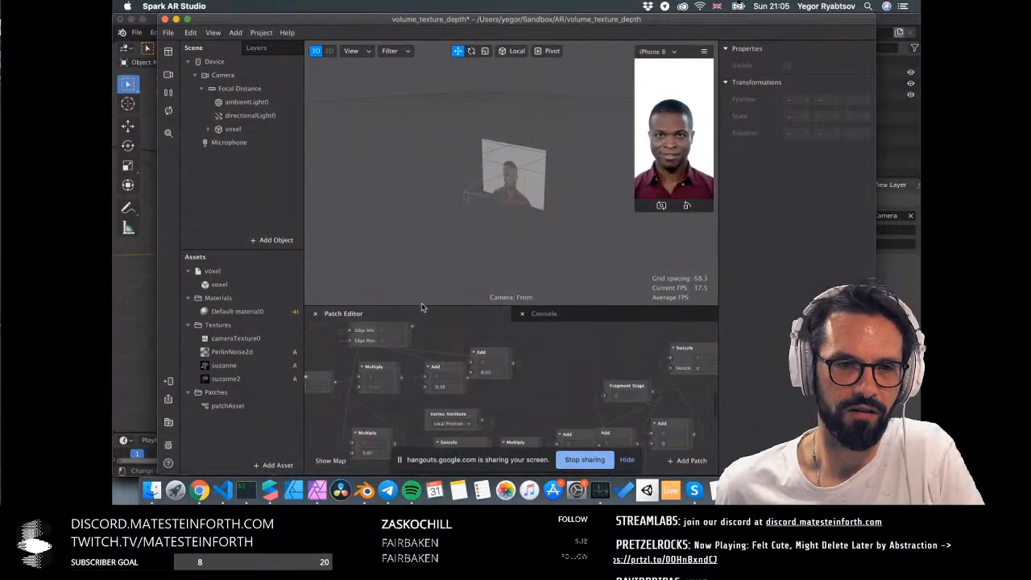
{"action": "left_click_drag", "start_coordinate": [422, 305], "coordinate": [416, 208]}
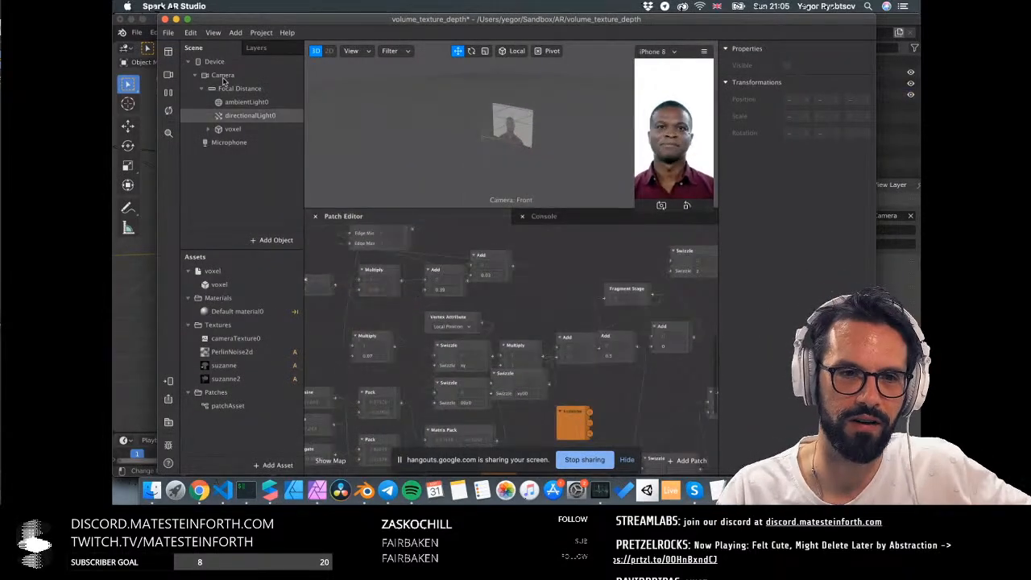
{"action": "left_click", "coordinate": [165, 19]}
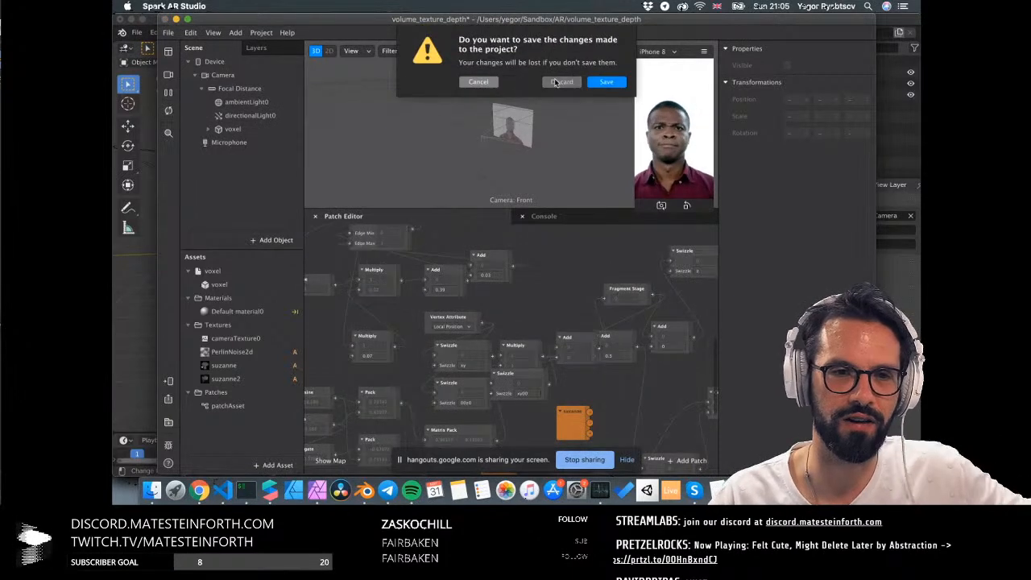
{"action": "left_click", "coordinate": [558, 81]}
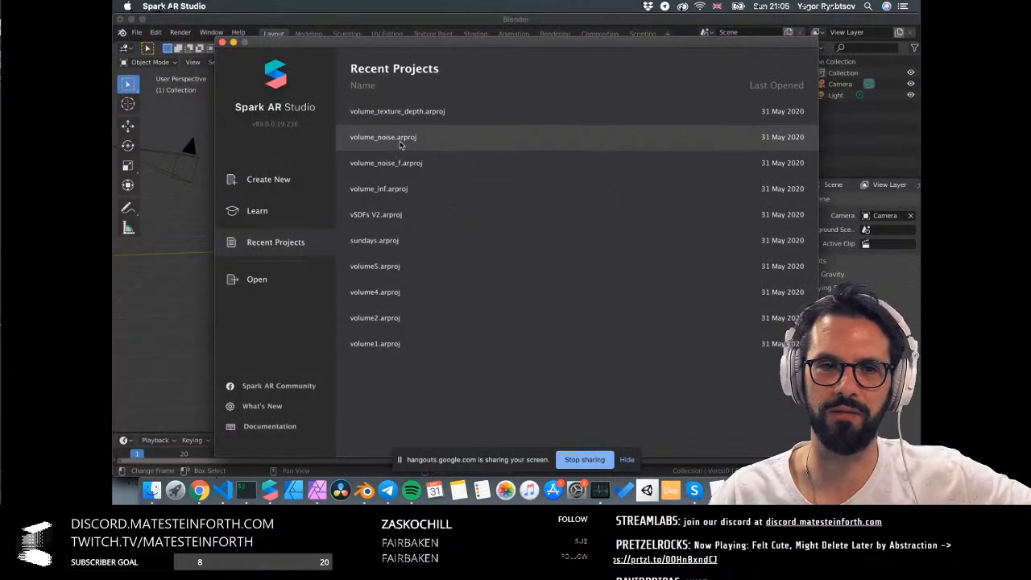
Reopen the recent project volume_noise.arproj and create patches for Default material0's Pos and Input parameters
{"action": "left_click", "coordinate": [444, 150]}
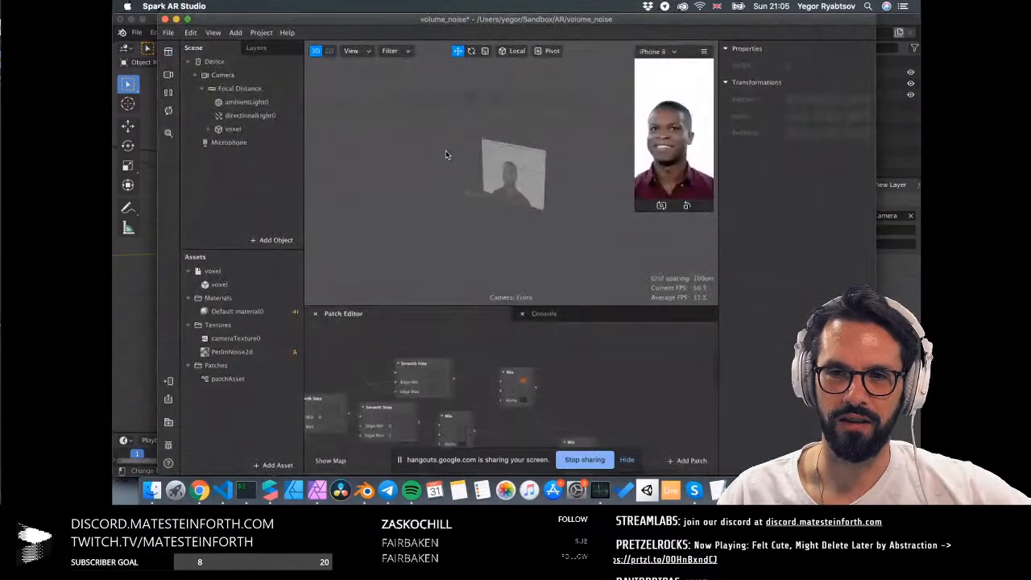
{"action": "left_click", "coordinate": [238, 311]}
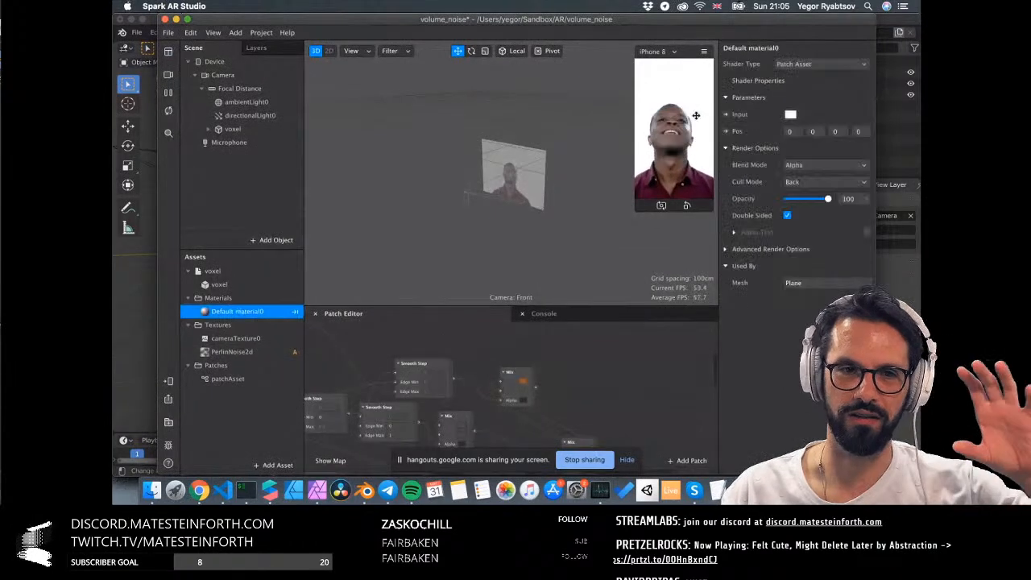
{"action": "left_click", "coordinate": [726, 132]}
{"action": "left_click", "coordinate": [726, 116]}
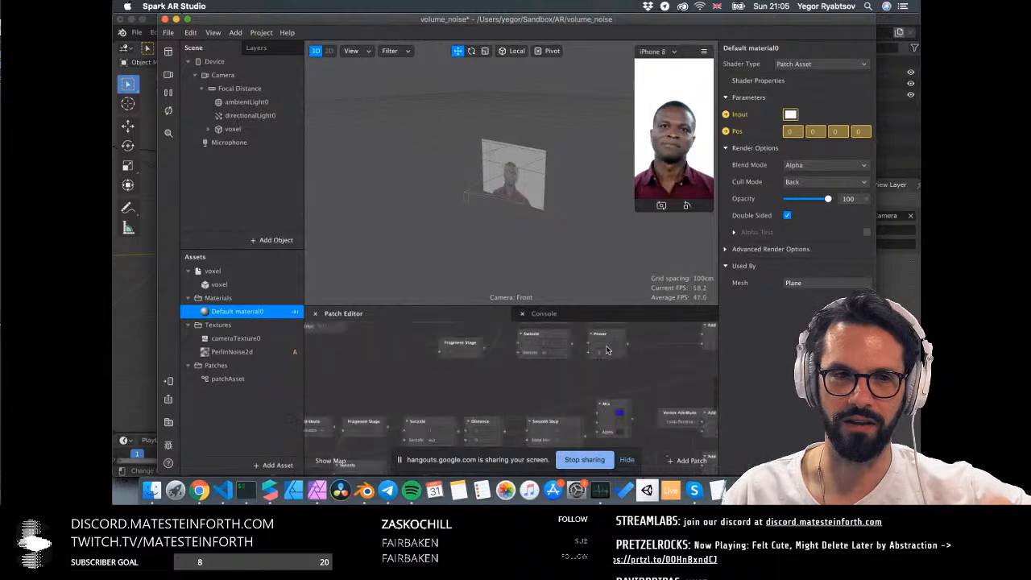
Place the Pos patch just below the leftmost Vertex Attribute patch and connect the Vertex Attribute output to it
{"action": "scroll", "coordinate": [604, 351], "scroll_direction": "left", "scroll_amount": 5}
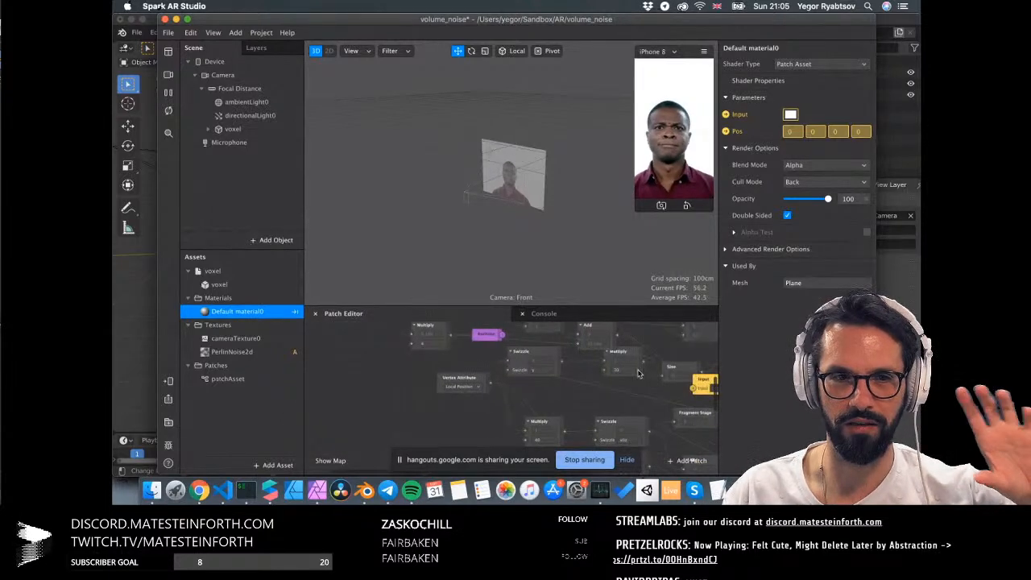
{"action": "scroll", "coordinate": [652, 375], "scroll_direction": "right", "scroll_amount": 2}
{"action": "left_click_drag", "start_coordinate": [652, 379], "coordinate": [450, 413]}
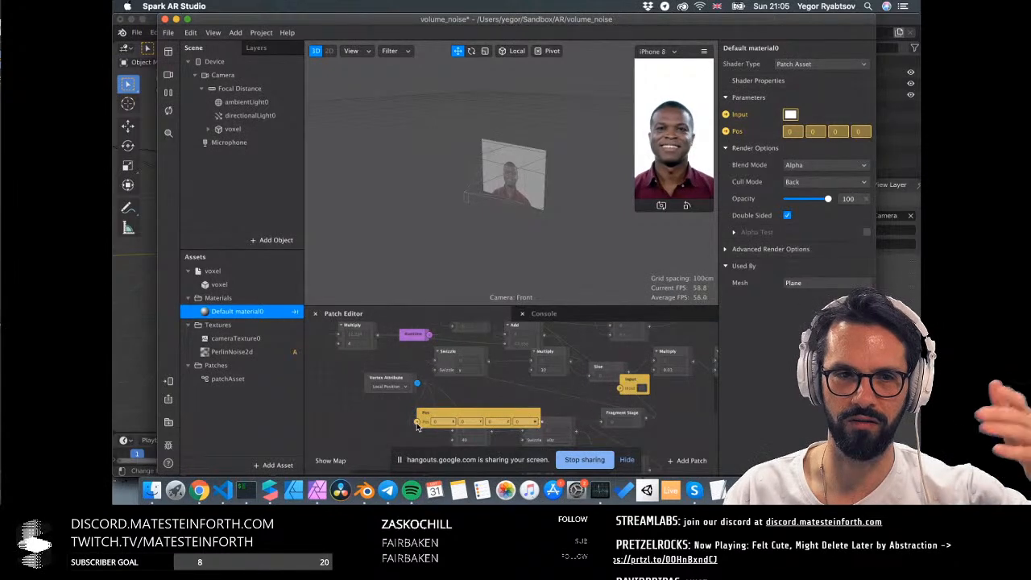
Move the Input patch along the patch graph to the output end, beside the magenta-and-violet Mix patch
{"action": "scroll", "coordinate": [580, 397], "scroll_direction": "right", "scroll_amount": 4}
{"action": "scroll", "coordinate": [581, 395], "scroll_direction": "right", "scroll_amount": 3}
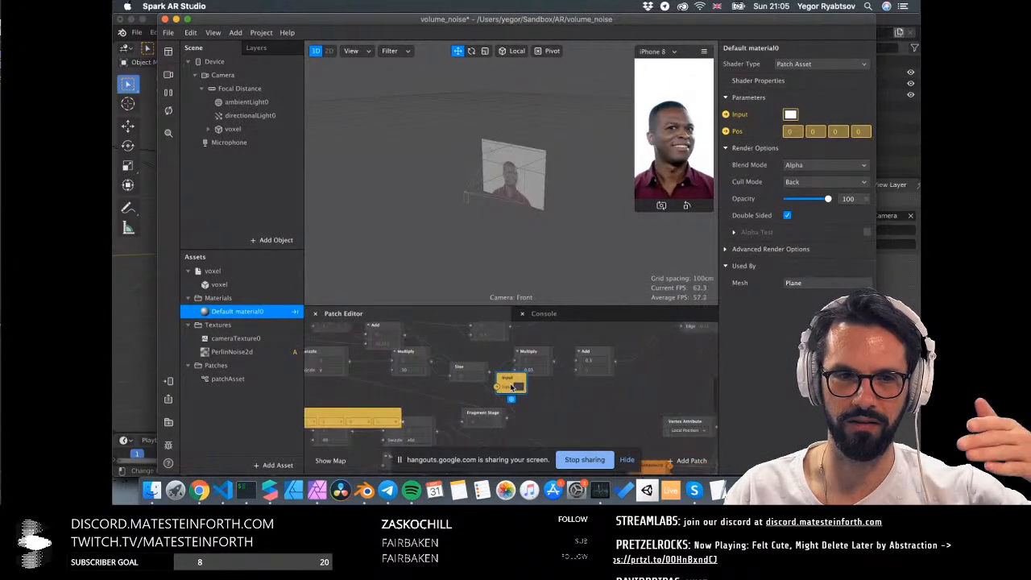
{"action": "left_click_drag", "start_coordinate": [512, 378], "coordinate": [669, 352]}
{"action": "scroll", "coordinate": [668, 359], "scroll_direction": "right", "scroll_amount": 7}
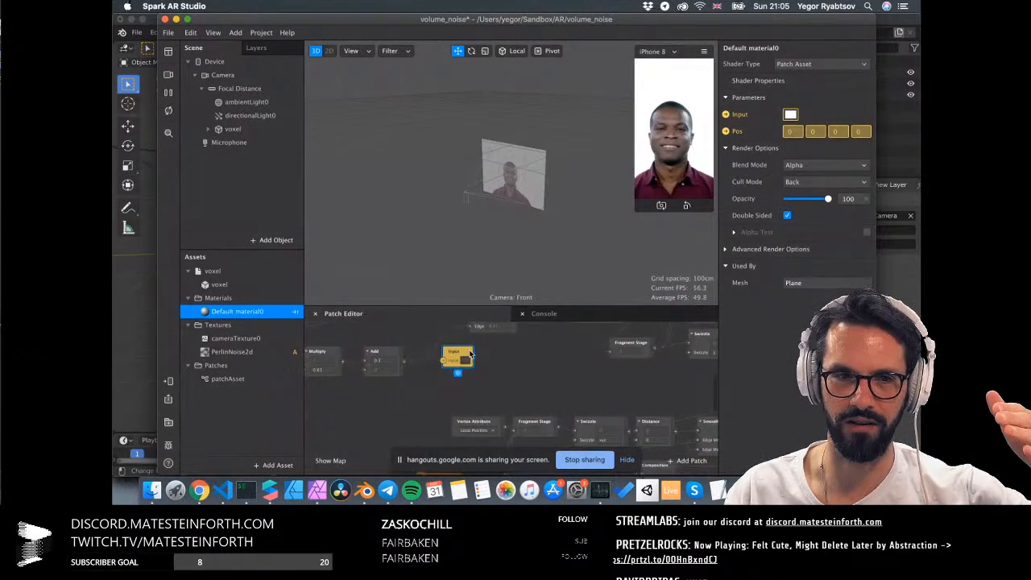
{"action": "left_click_drag", "start_coordinate": [465, 352], "coordinate": [684, 344]}
{"action": "scroll", "coordinate": [684, 347], "scroll_direction": "right", "scroll_amount": 6}
{"action": "left_click_drag", "start_coordinate": [541, 344], "coordinate": [697, 353]}
{"action": "scroll", "coordinate": [697, 353], "scroll_direction": "right", "scroll_amount": 8}
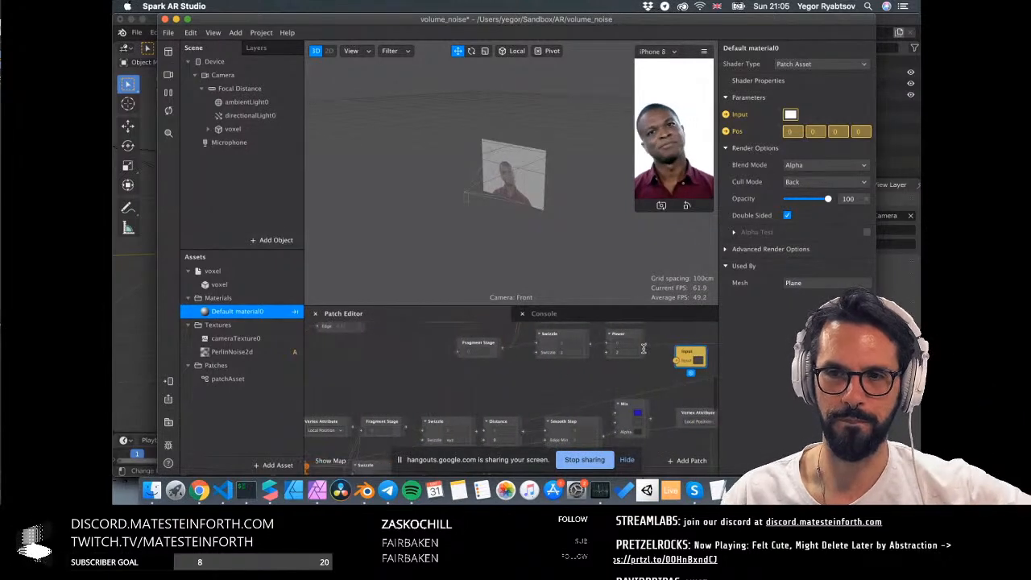
{"action": "left_click_drag", "start_coordinate": [493, 354], "coordinate": [638, 342]}
{"action": "scroll", "coordinate": [639, 342], "scroll_direction": "right", "scroll_amount": 3}
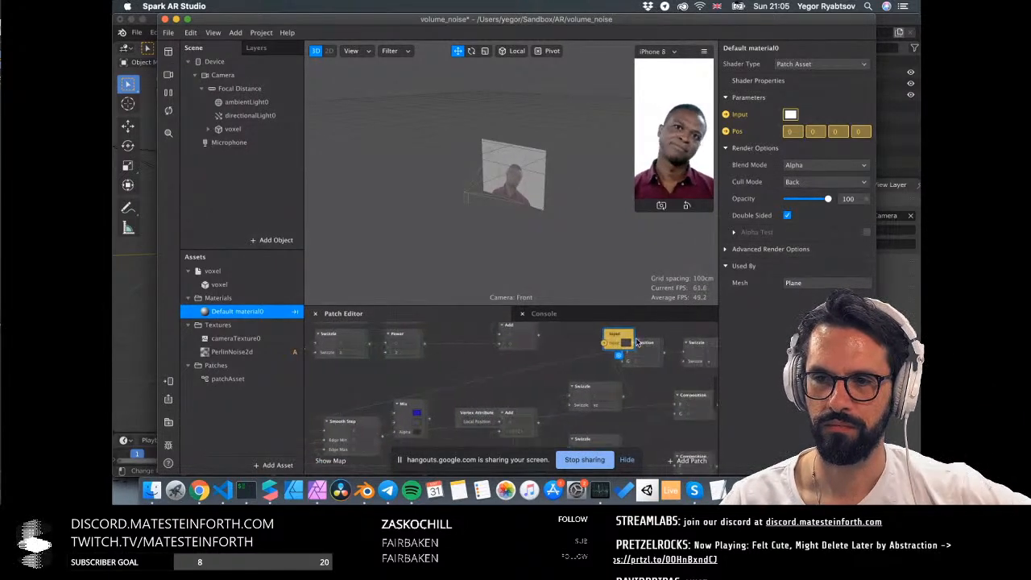
{"action": "left_click_drag", "start_coordinate": [591, 312], "coordinate": [591, 231]}
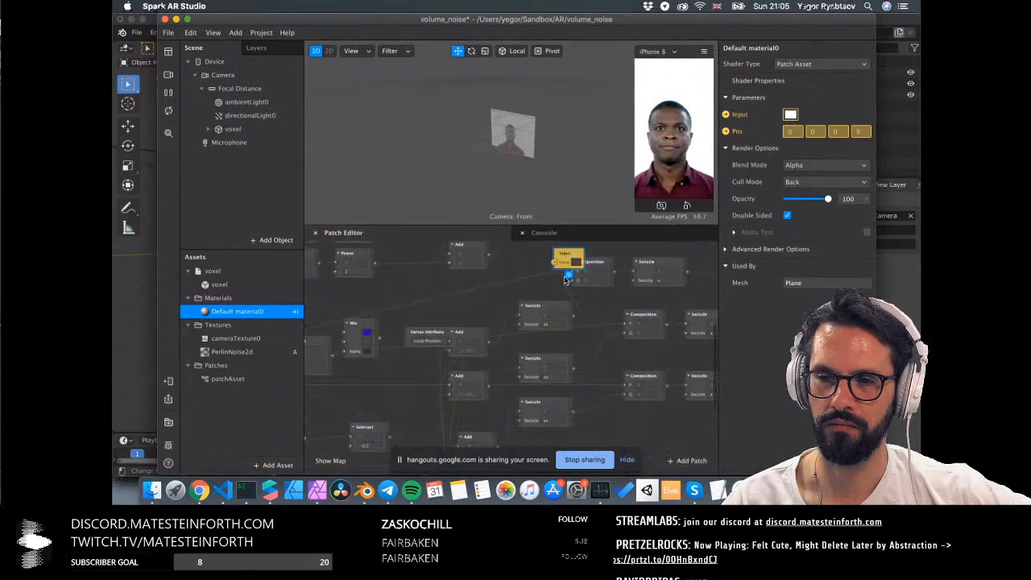
{"action": "left_click_drag", "start_coordinate": [579, 325], "coordinate": [673, 311]}
{"action": "scroll", "coordinate": [409, 320], "scroll_direction": "right", "scroll_amount": 10}
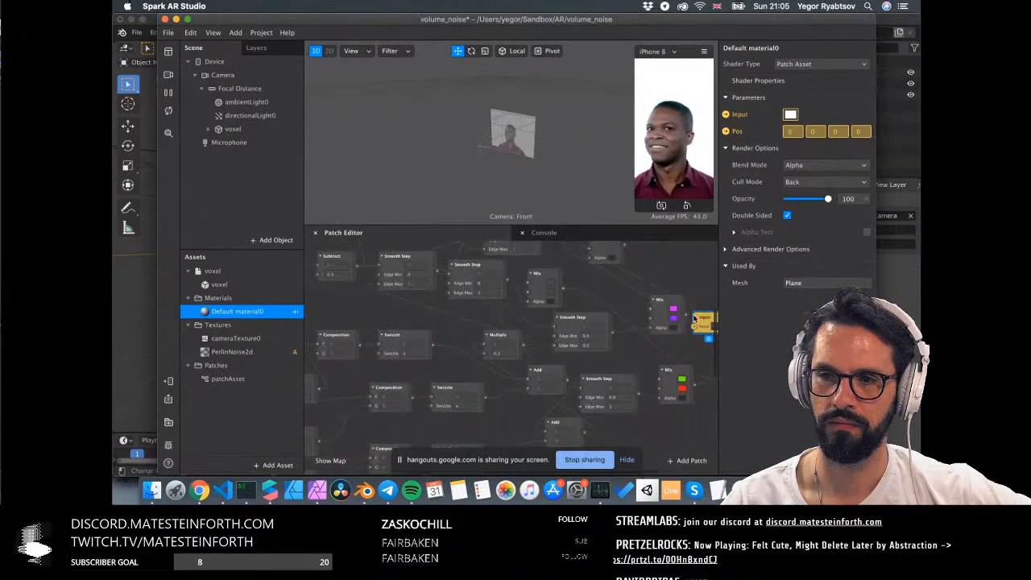
Place the Input patch beside the orange Mix patch and connect that Mix patch's output to it
{"action": "scroll", "coordinate": [673, 306], "scroll_direction": "up", "scroll_amount": 5}
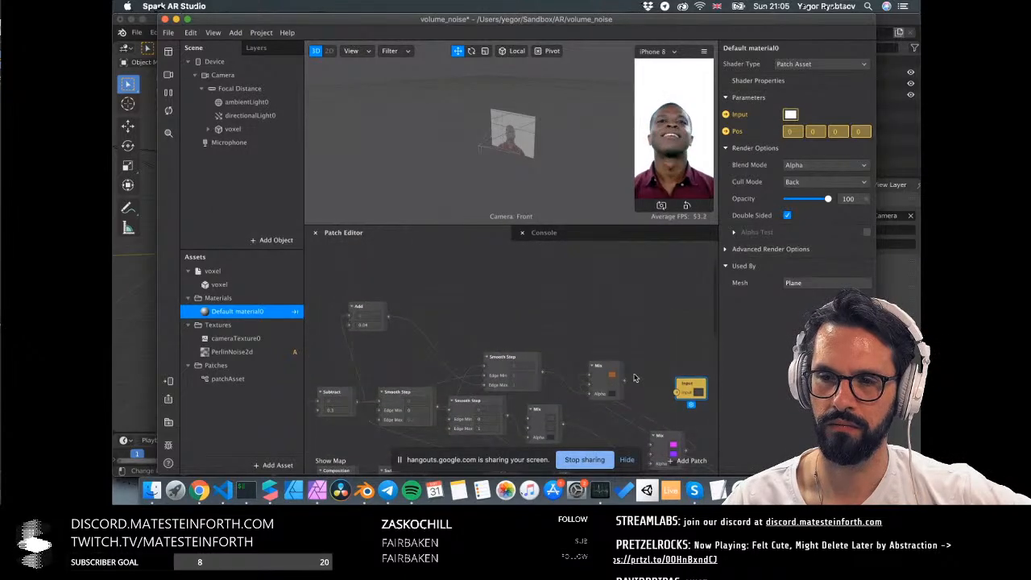
{"action": "left_click_drag", "start_coordinate": [673, 393], "coordinate": [673, 393]}
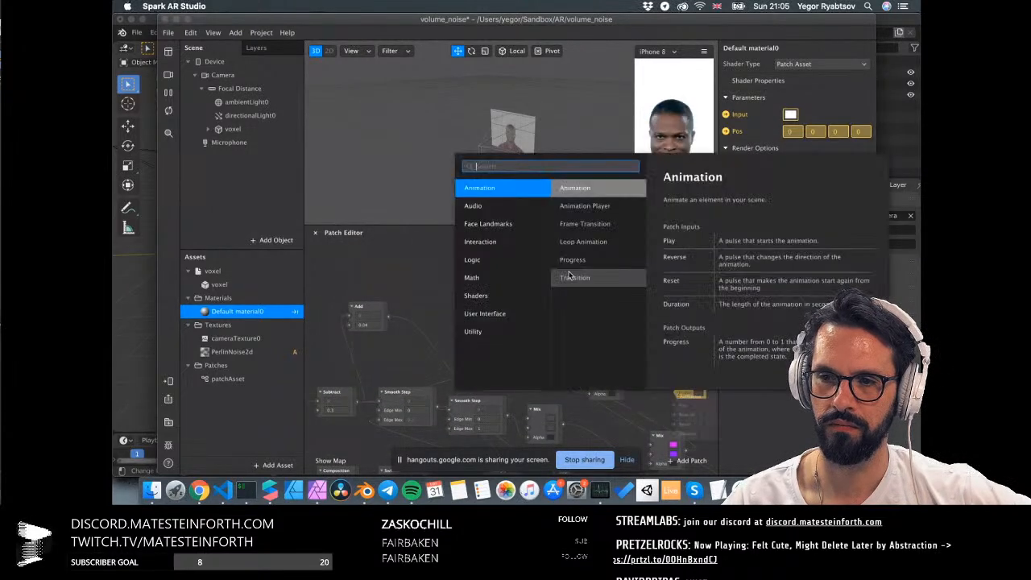
{"action": "left_click", "coordinate": [393, 288]}
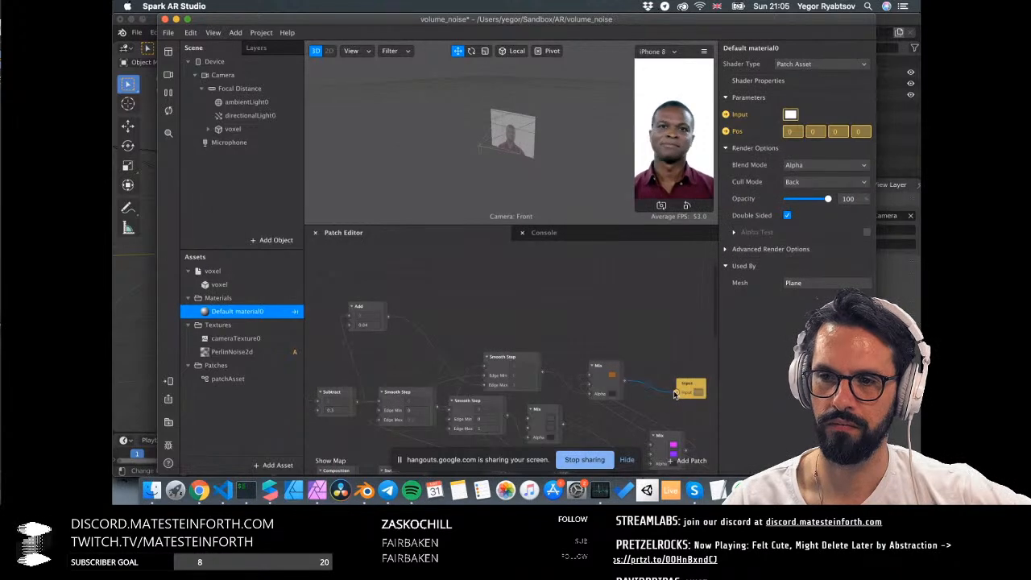
{"action": "left_click_drag", "start_coordinate": [675, 393], "coordinate": [677, 393]}
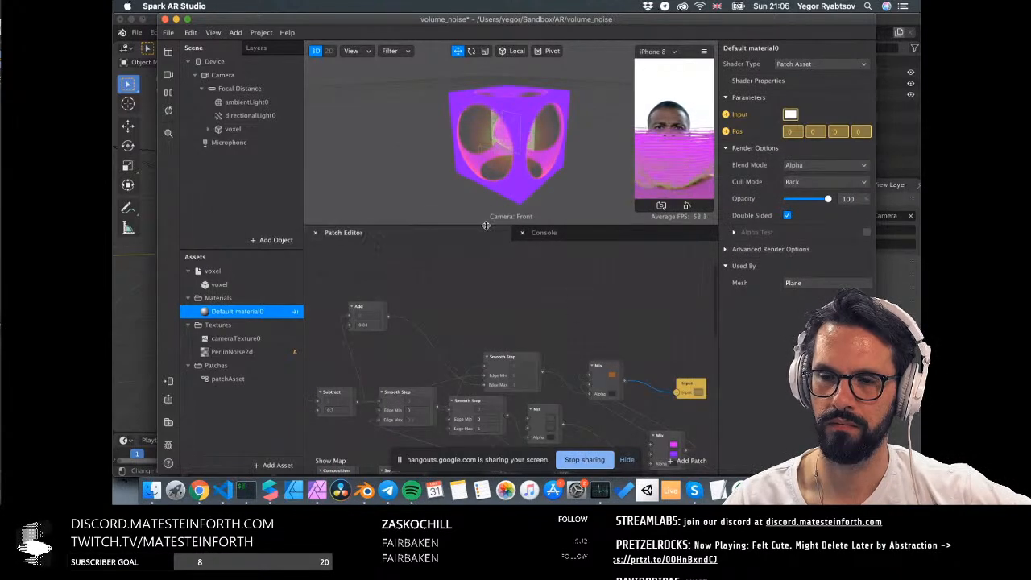
Examine the Perlin-noise volume in an enlarged viewport from several angles, along with the final Mix patches that color it
{"action": "left_click_drag", "start_coordinate": [486, 226], "coordinate": [486, 323]}
{"action": "left_click_drag", "start_coordinate": [496, 202], "coordinate": [531, 243]}
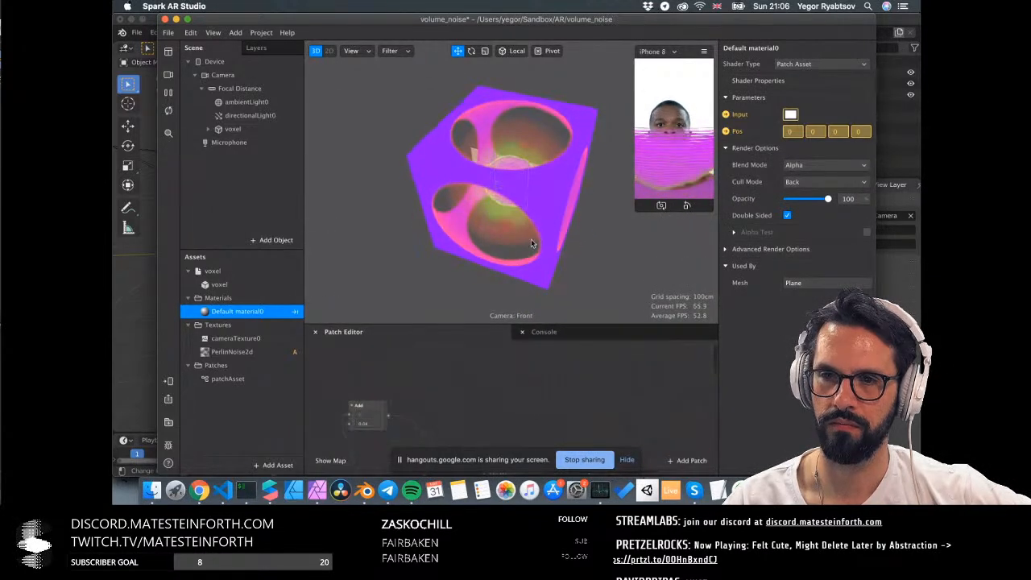
{"action": "left_click_drag", "start_coordinate": [574, 216], "coordinate": [511, 173]}
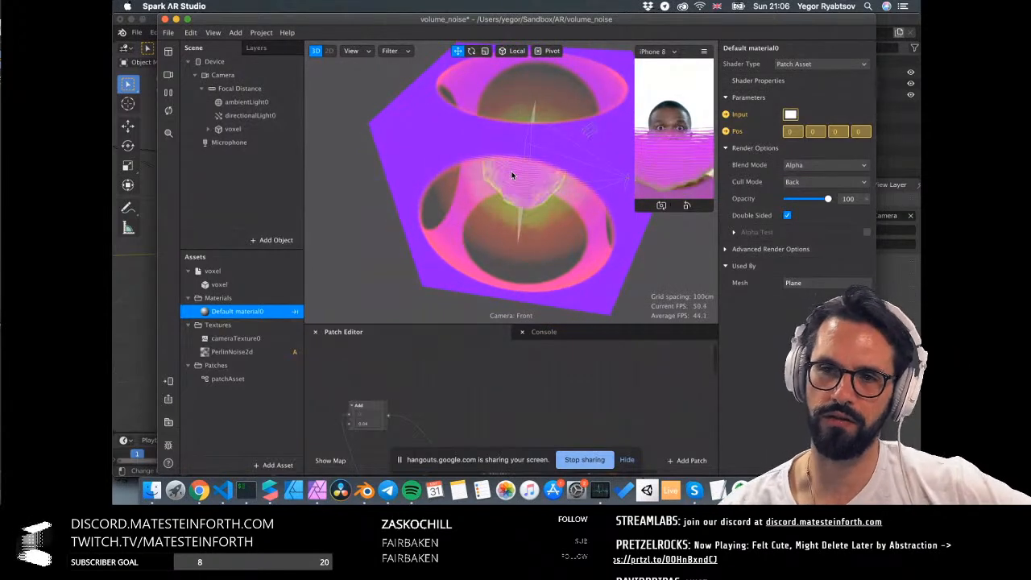
{"action": "left_click_drag", "start_coordinate": [510, 172], "coordinate": [519, 274]}
{"action": "scroll", "coordinate": [543, 343], "scroll_direction": "down", "scroll_amount": 5}
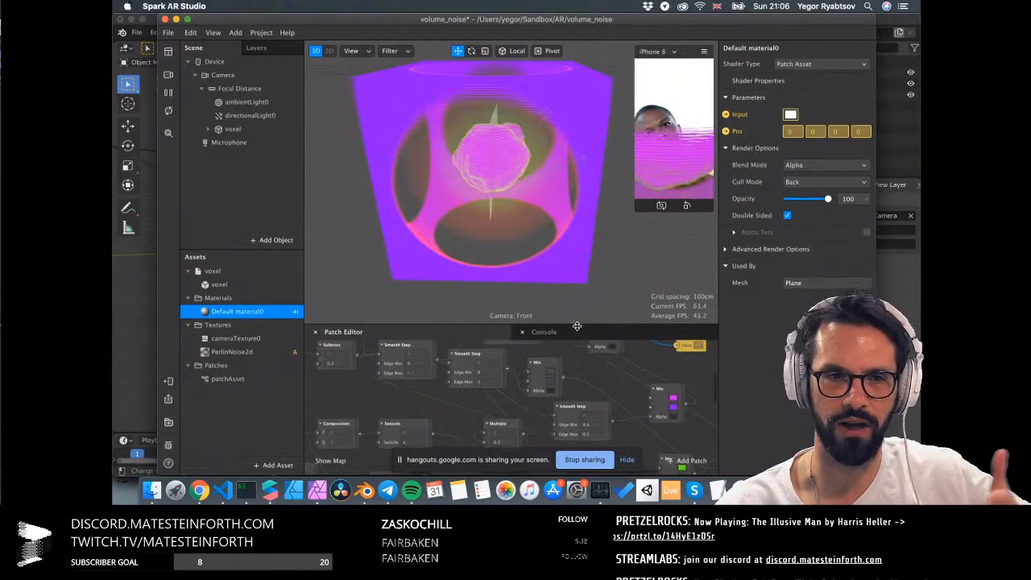
{"action": "left_click_drag", "start_coordinate": [577, 326], "coordinate": [577, 333]}
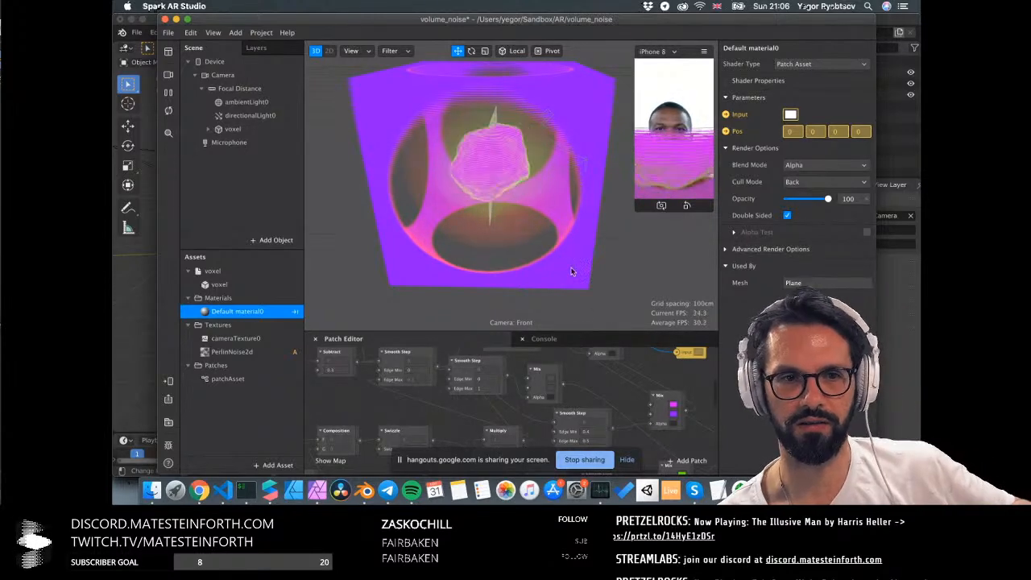
{"action": "left_click", "coordinate": [562, 217]}
{"action": "scroll", "coordinate": [610, 405], "scroll_direction": "right", "scroll_amount": 3}
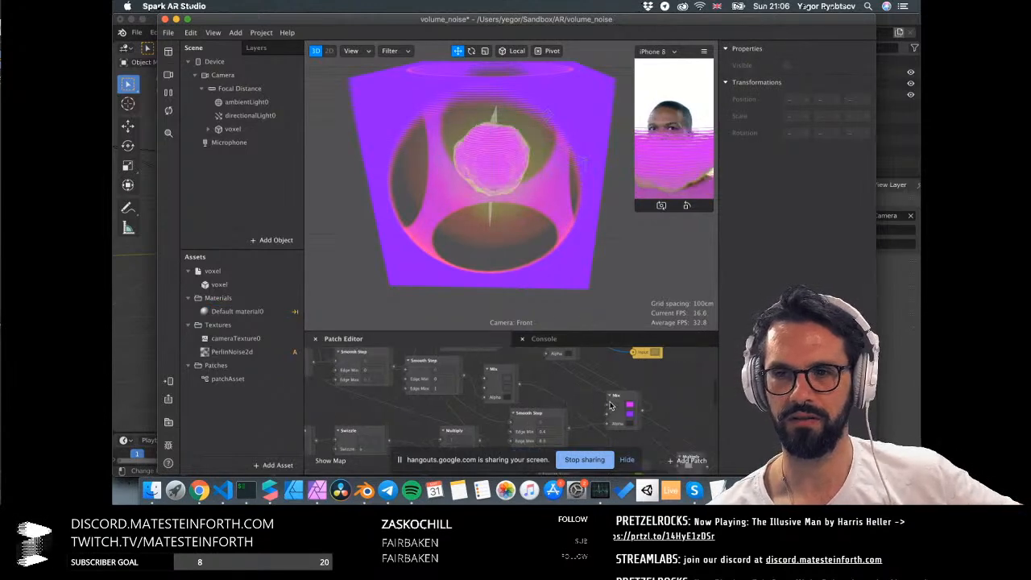
{"action": "scroll", "coordinate": [611, 405], "scroll_direction": "right", "scroll_amount": 2}
{"action": "left_click_drag", "start_coordinate": [601, 330], "coordinate": [604, 192]}
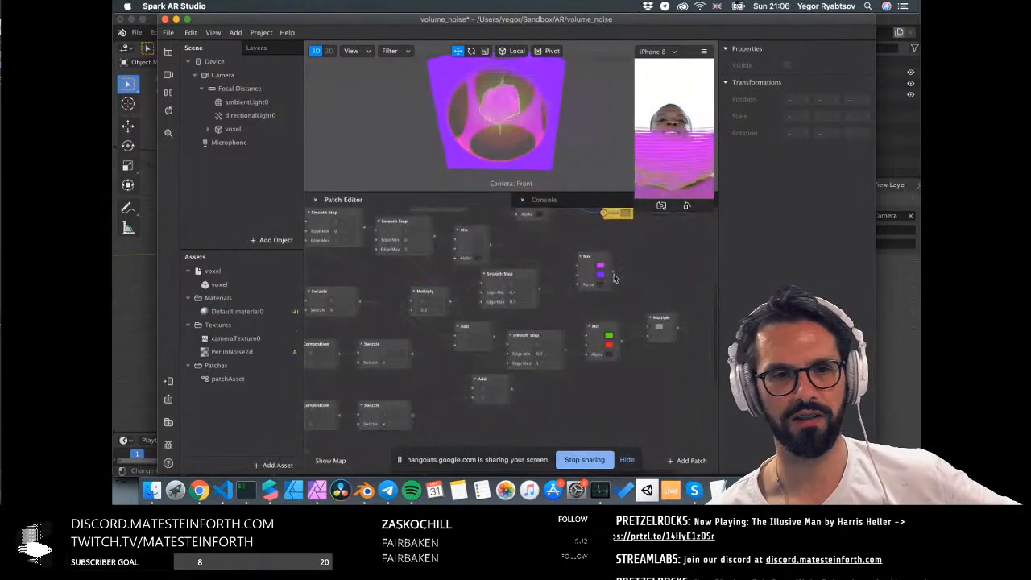
{"action": "scroll", "coordinate": [614, 277], "scroll_direction": "up", "scroll_amount": 5}
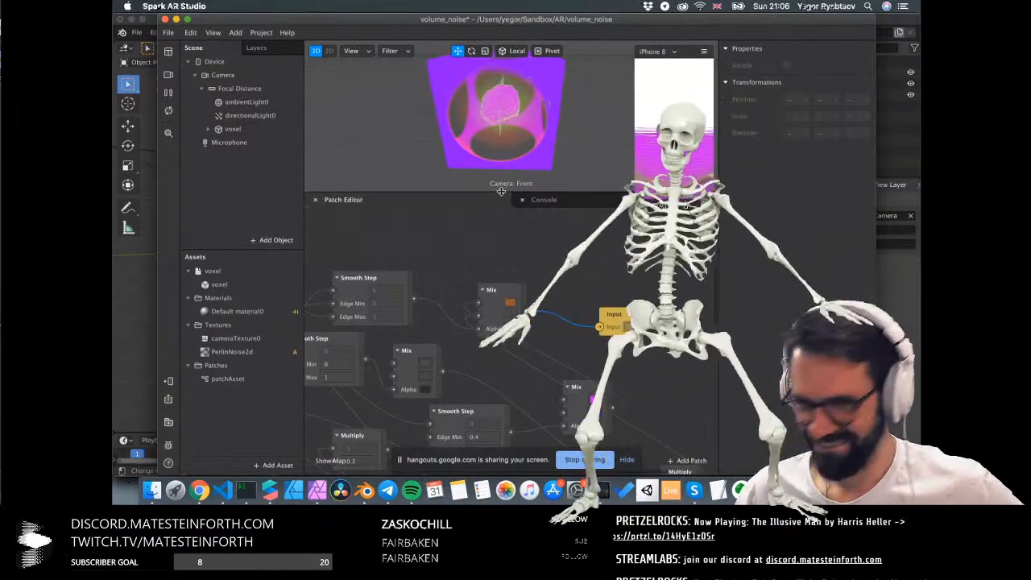
{"action": "left_click_drag", "start_coordinate": [501, 201], "coordinate": [501, 354]}
{"action": "left_click_drag", "start_coordinate": [463, 246], "coordinate": [398, 275], "text": "alt"}
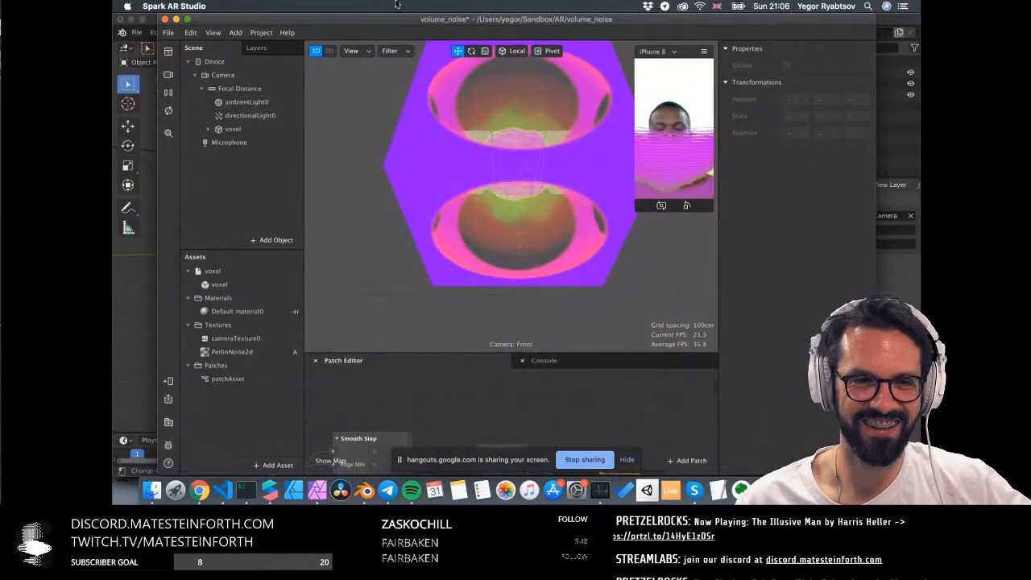
Examine the purple noise volume cube and the shape inside it from several angles and distances, giving the patch graph more room
{"action": "left_click_drag", "start_coordinate": [409, 233], "coordinate": [495, 92], "text": "alt"}
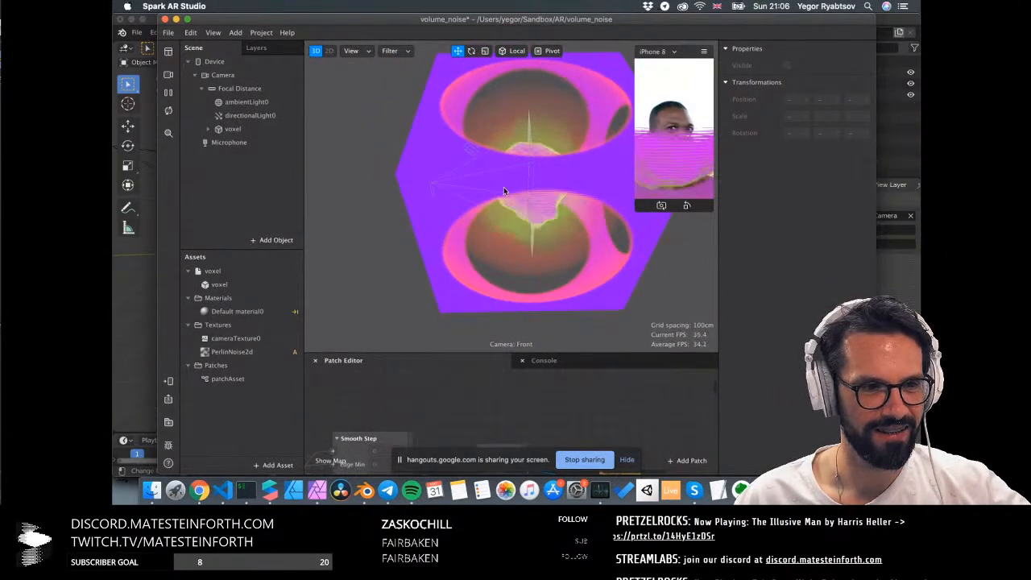
{"action": "left_click_drag", "start_coordinate": [535, 200], "coordinate": [628, 205], "text": "alt"}
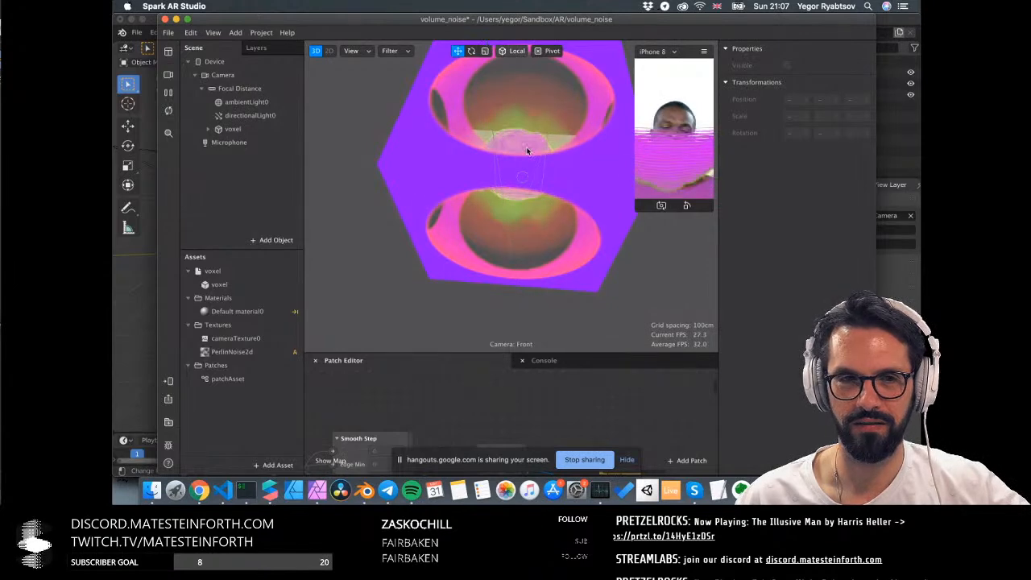
{"action": "left_click_drag", "start_coordinate": [484, 201], "coordinate": [448, 218], "text": "alt"}
{"action": "left_click_drag", "start_coordinate": [480, 353], "coordinate": [481, 295]}
{"action": "left_click_drag", "start_coordinate": [437, 238], "coordinate": [493, 241], "text": "alt"}
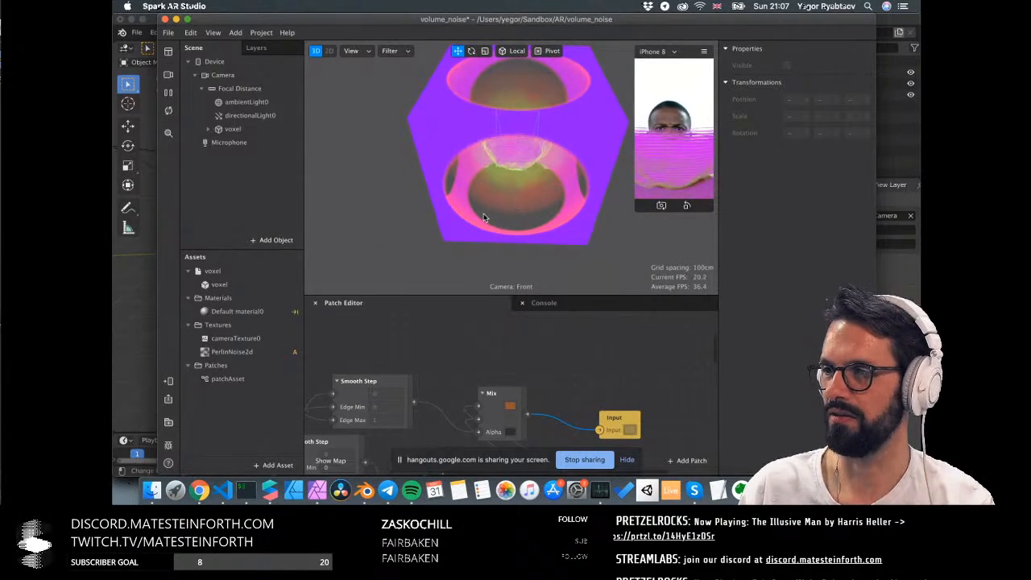
{"action": "left_click_drag", "start_coordinate": [413, 164], "coordinate": [513, 227]}
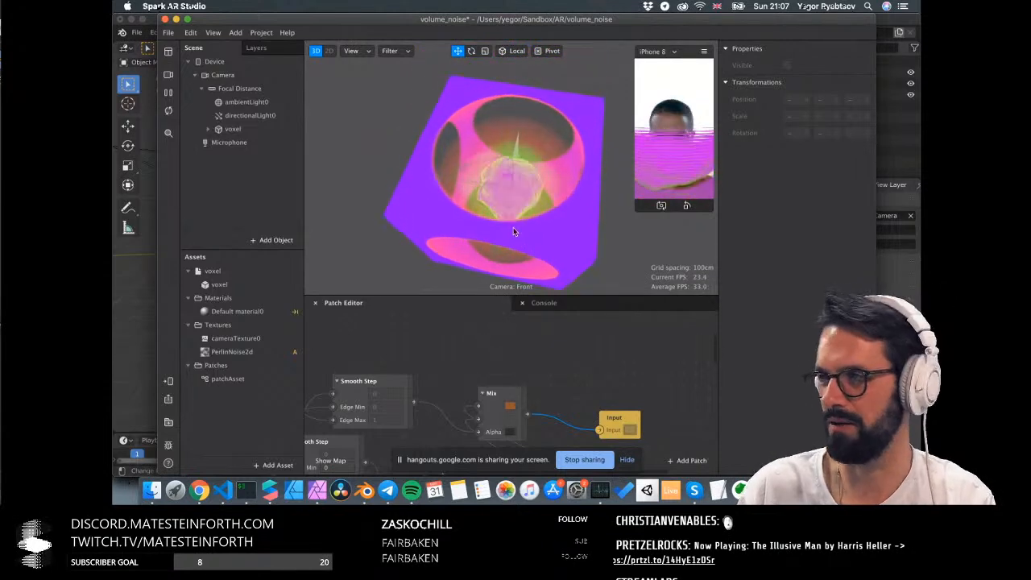
{"action": "scroll", "coordinate": [513, 227], "scroll_direction": "up", "scroll_amount": 5}
{"action": "scroll", "coordinate": [514, 226], "scroll_direction": "up", "scroll_amount": 3}
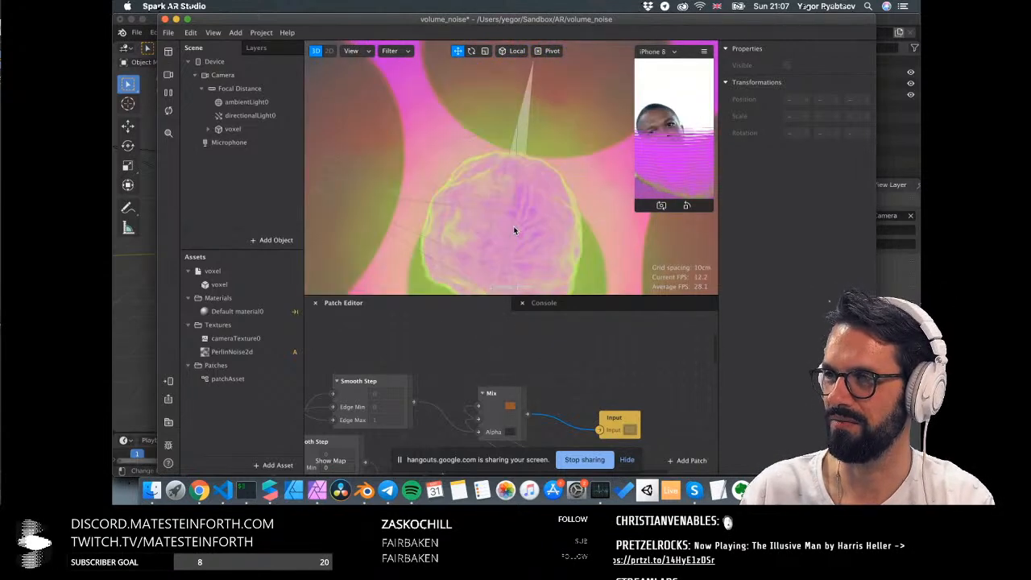
{"action": "scroll", "coordinate": [514, 225], "scroll_direction": "down", "scroll_amount": 8}
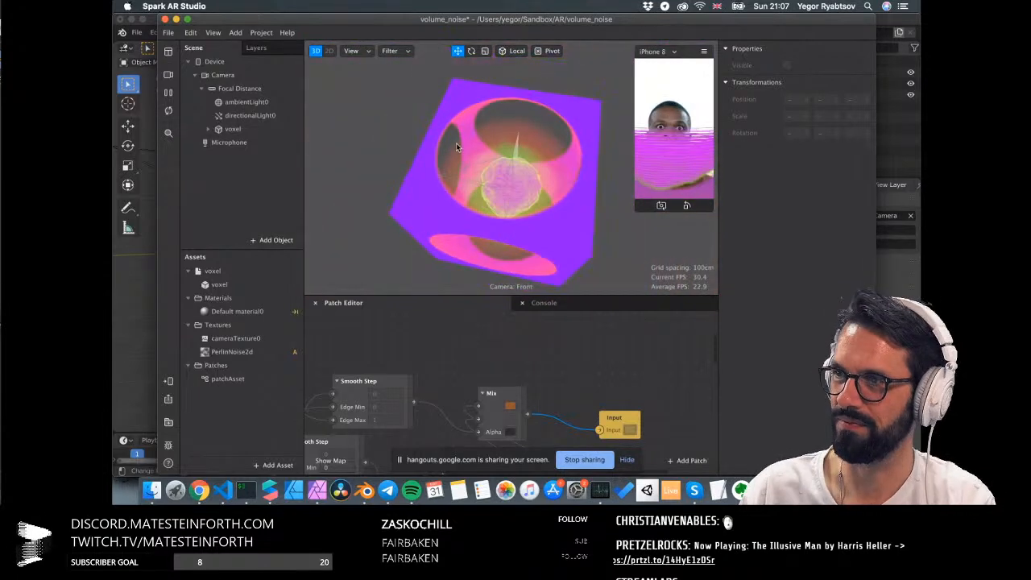
{"action": "mouse_move", "coordinate": [488, 193]}
{"action": "left_mouse_down"}
{"action": "mouse_move", "coordinate": [507, 155]}
{"action": "mouse_move", "coordinate": [484, 179]}
{"action": "mouse_move", "coordinate": [499, 193]}
{"action": "left_mouse_up"}
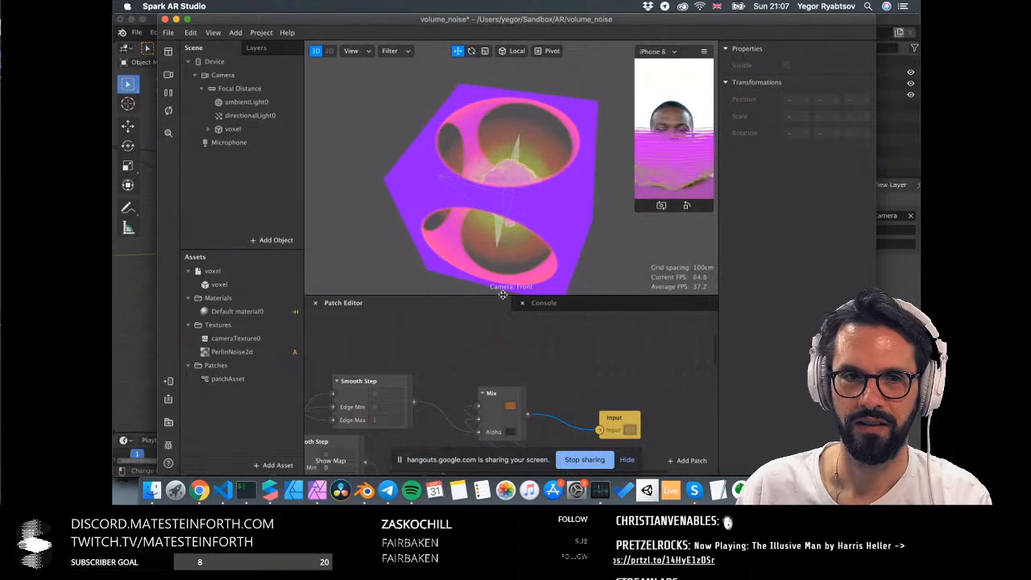
{"action": "mouse_move", "coordinate": [507, 296]}
{"action": "left_mouse_down"}
{"action": "mouse_move", "coordinate": [505, 233]}
{"action": "mouse_move", "coordinate": [500, 311]}
{"action": "left_mouse_up"}
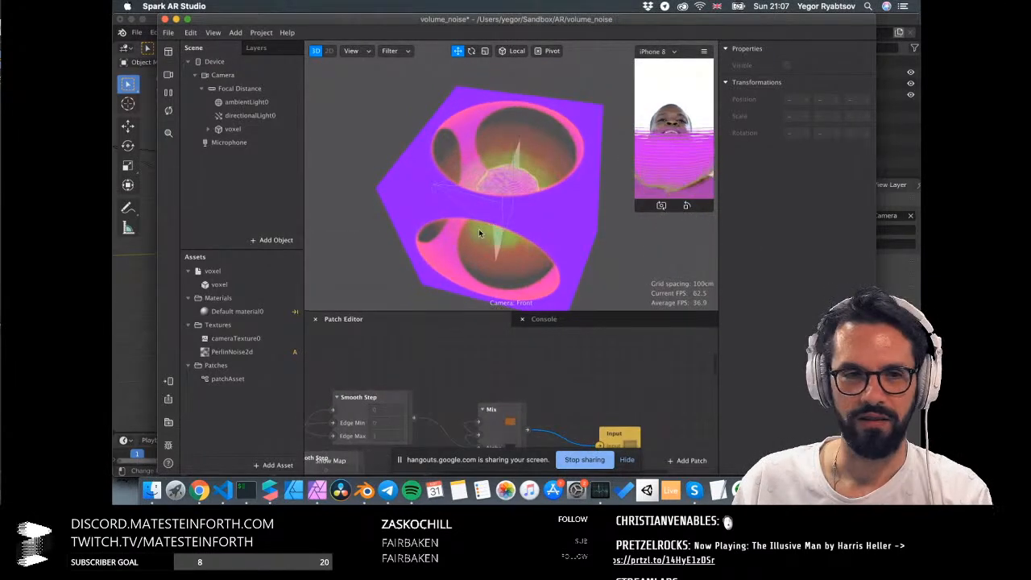
{"action": "left_click_drag", "start_coordinate": [478, 229], "coordinate": [454, 217]}
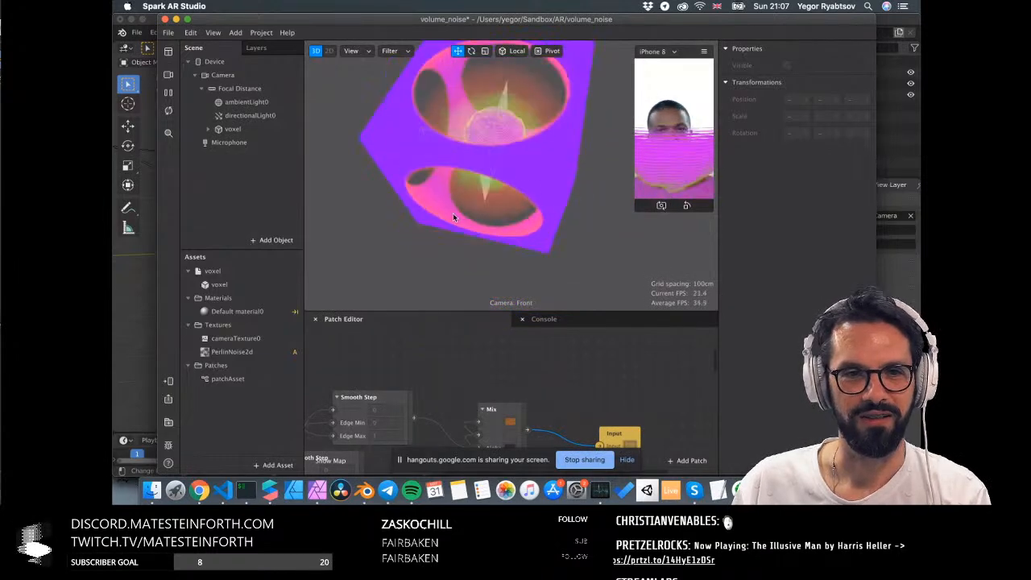
{"action": "mouse_move", "coordinate": [524, 214]}
{"action": "left_mouse_down"}
{"action": "mouse_move", "coordinate": [535, 205]}
{"action": "mouse_move", "coordinate": [527, 221]}
{"action": "mouse_move", "coordinate": [514, 219]}
{"action": "left_mouse_up"}
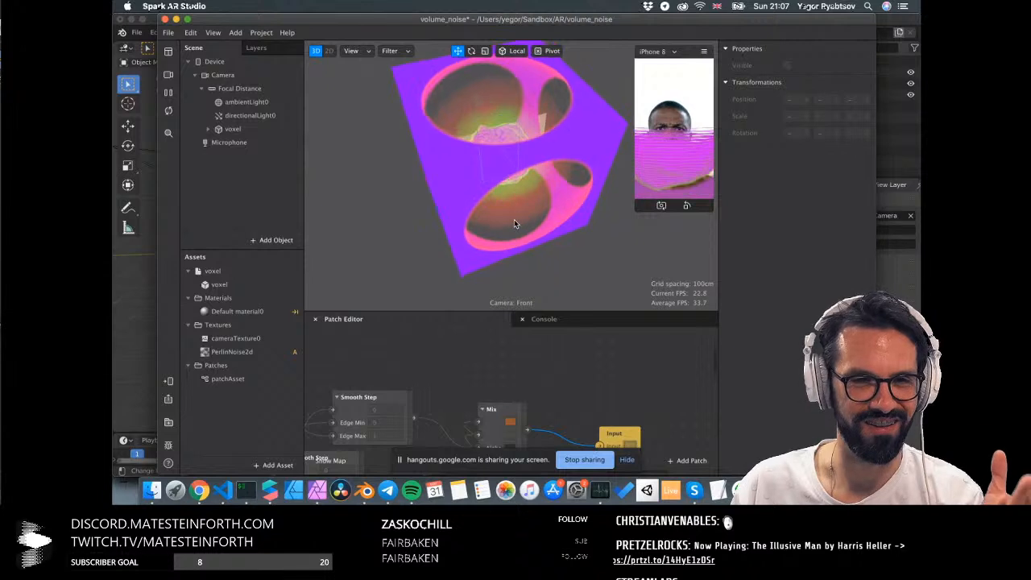
{"action": "left_click_drag", "start_coordinate": [353, 199], "coordinate": [488, 220]}
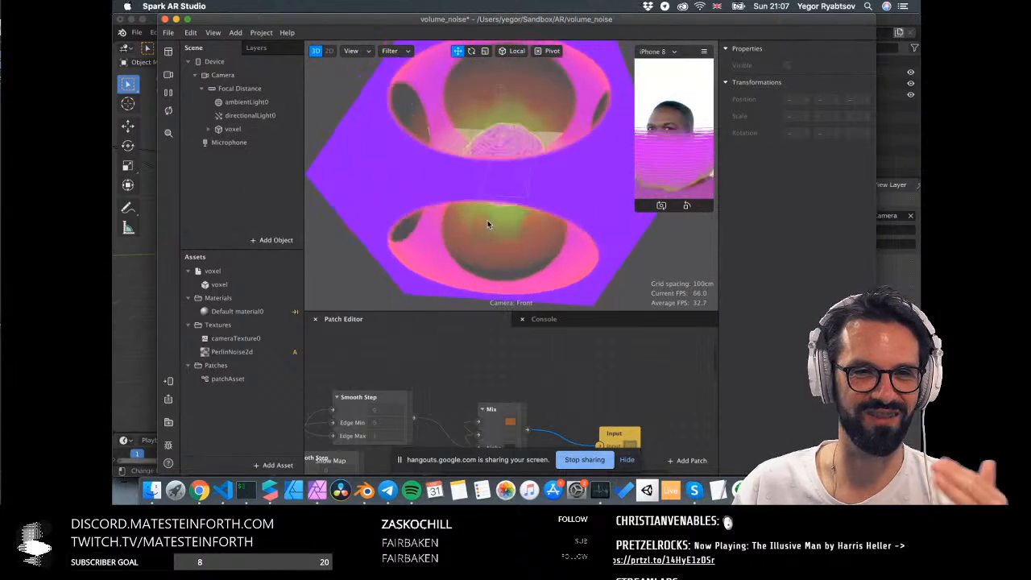
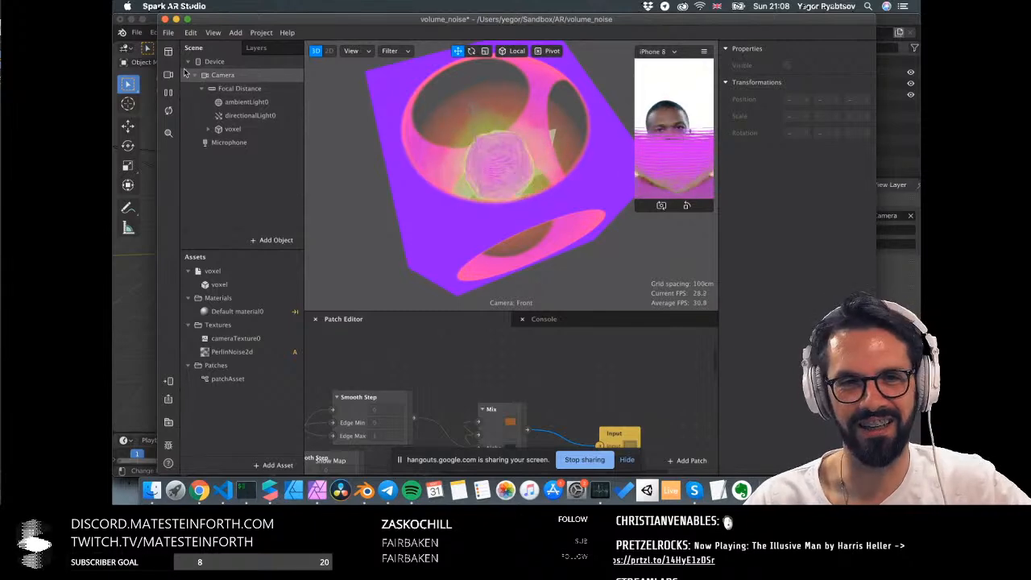
Close the volume_noise project with its changes saved and open the recent project volume_texture_depth.arproj
{"action": "left_click", "coordinate": [166, 21]}
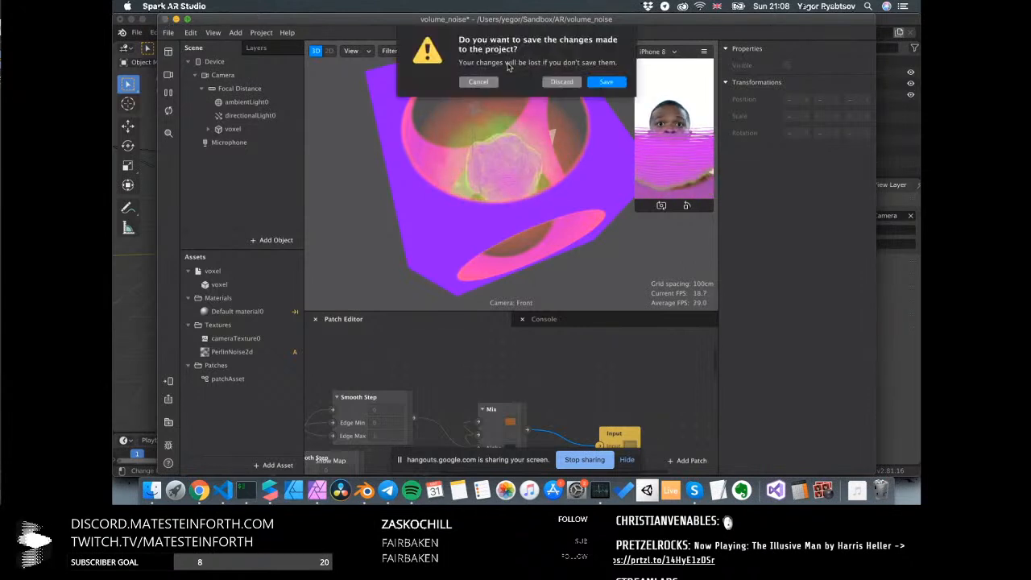
{"action": "left_click", "coordinate": [604, 83]}
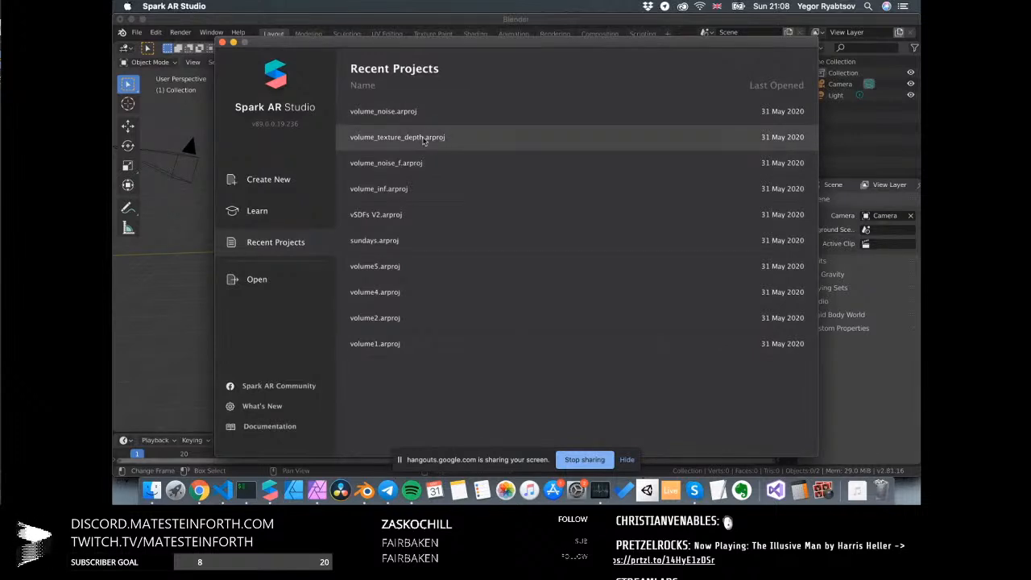
{"action": "left_click", "coordinate": [424, 139]}
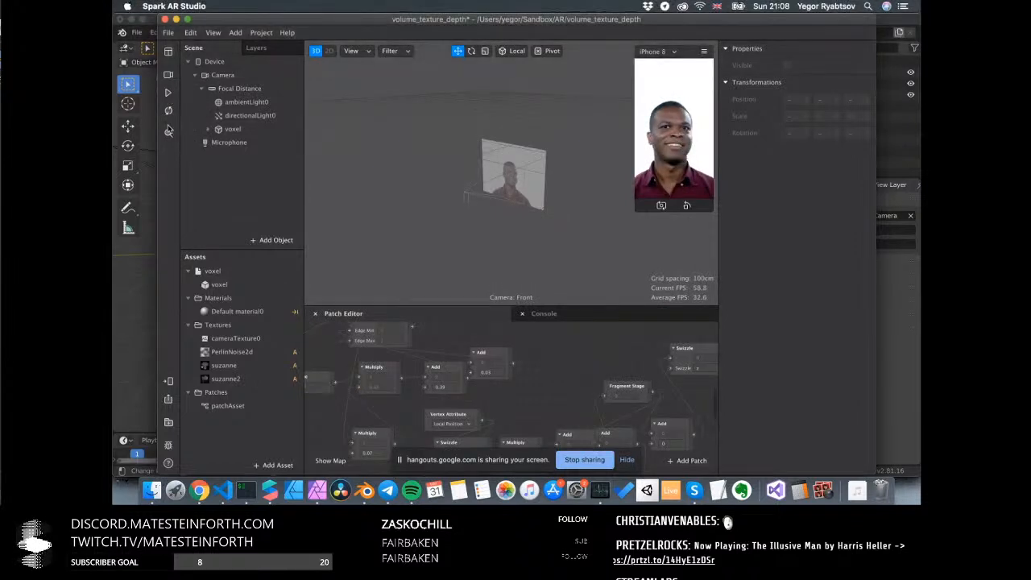
Switch to Blender and add a Monkey mesh at the scene's origin
{"action": "left_click", "coordinate": [126, 330]}
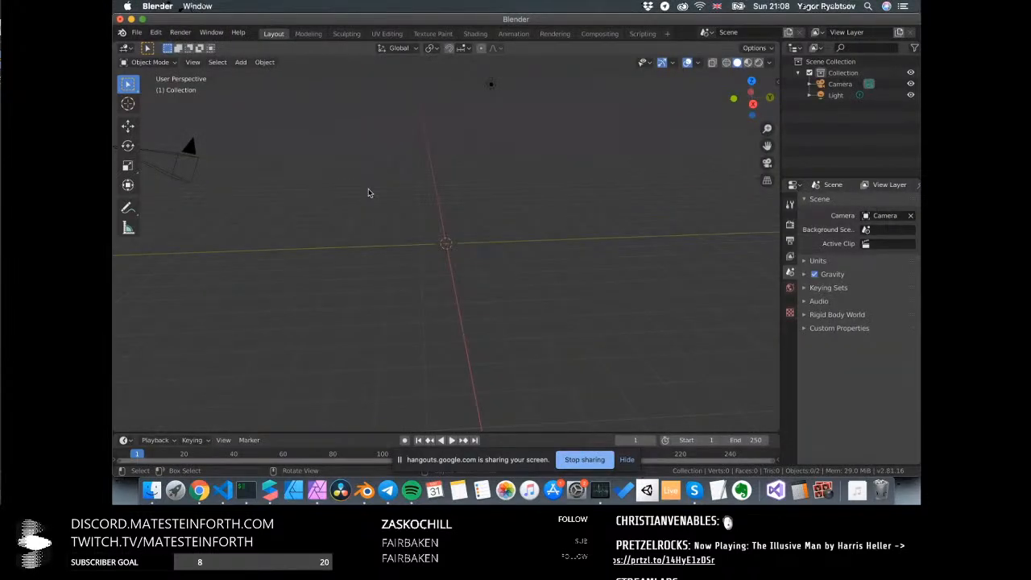
{"action": "left_click", "coordinate": [241, 62]}
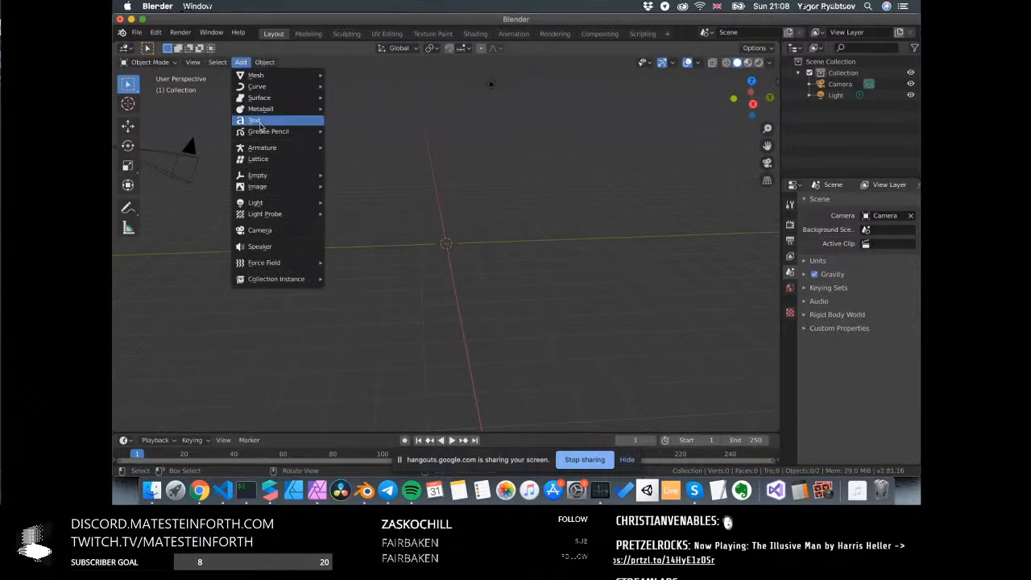
{"action": "mouse_move", "coordinate": [276, 78]}
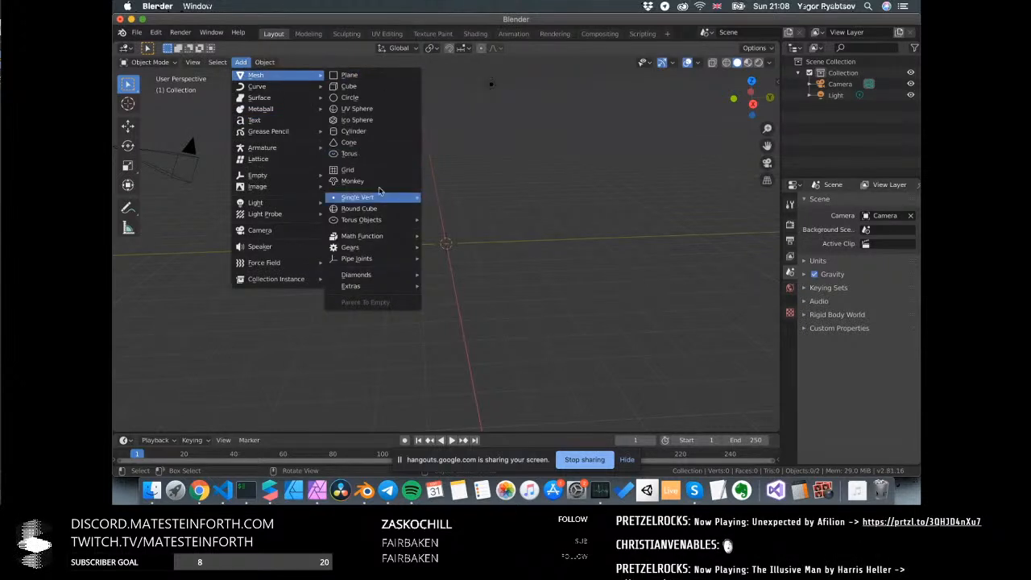
{"action": "left_click", "coordinate": [352, 180]}
{"action": "middle_click_drag", "start_coordinate": [444, 238], "coordinate": [445, 238]}
{"action": "scroll", "coordinate": [444, 238], "scroll_direction": "up", "scroll_amount": 5}
{"action": "scroll", "coordinate": [444, 238], "scroll_direction": "down", "scroll_amount": 3}
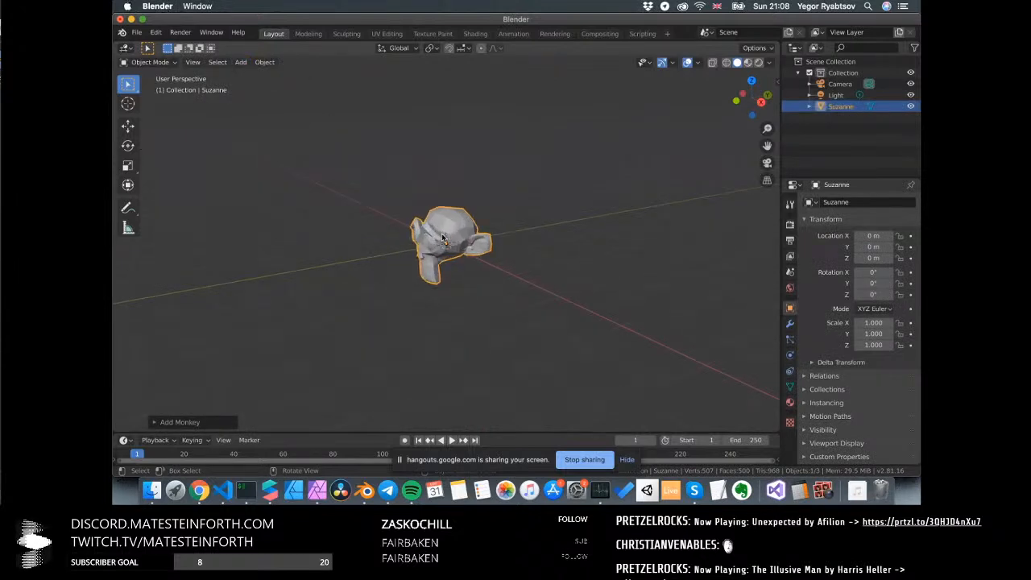
{"action": "scroll", "coordinate": [343, 172], "scroll_direction": "down", "scroll_amount": 3}
Select the scene camera, look through it at the monkey head, and show the view layer's render pass settings
{"action": "left_click", "coordinate": [369, 165]}
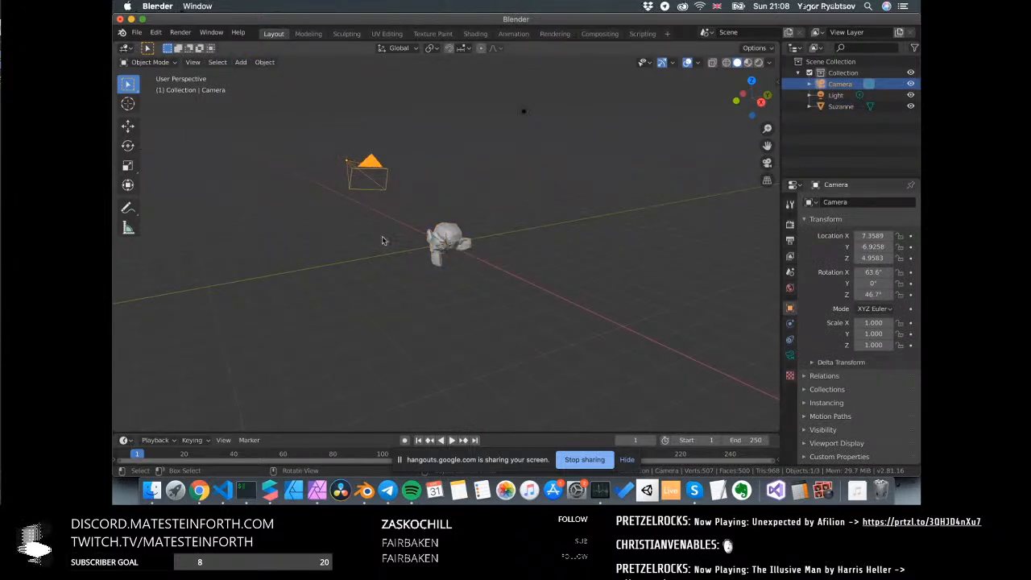
{"action": "scroll", "coordinate": [403, 234], "scroll_direction": "up", "scroll_amount": 5}
{"action": "scroll", "coordinate": [435, 227], "scroll_direction": "down", "scroll_amount": 2}
{"action": "key", "text": "z"}
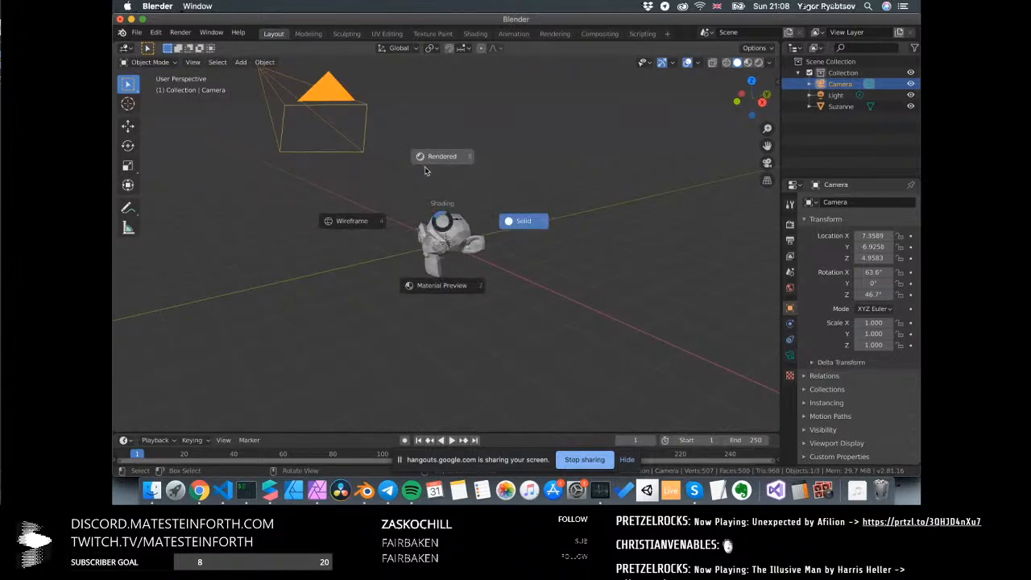
{"action": "left_click", "coordinate": [515, 205]}
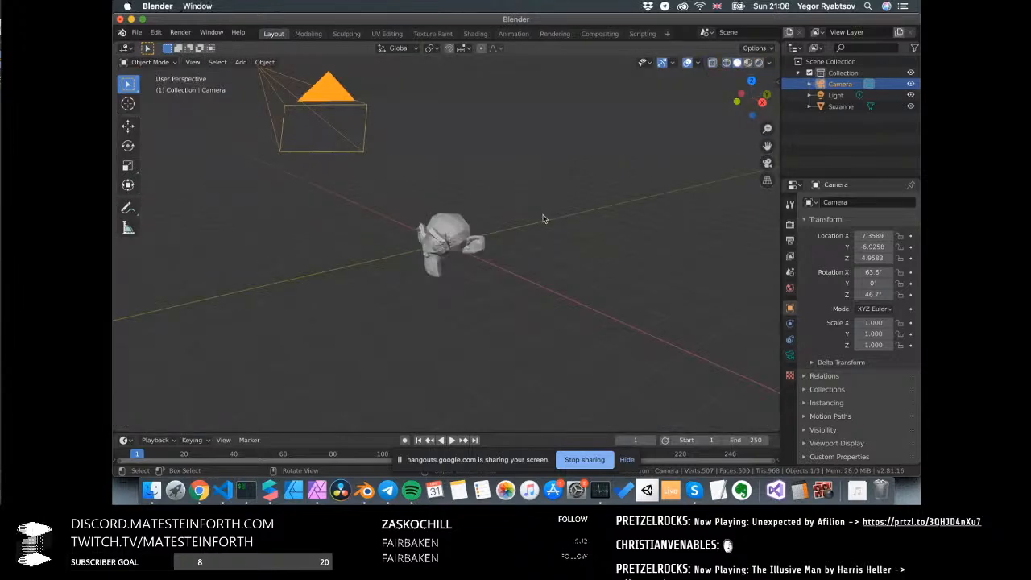
{"action": "key", "text": "grave"}
{"action": "left_click", "coordinate": [482, 254]}
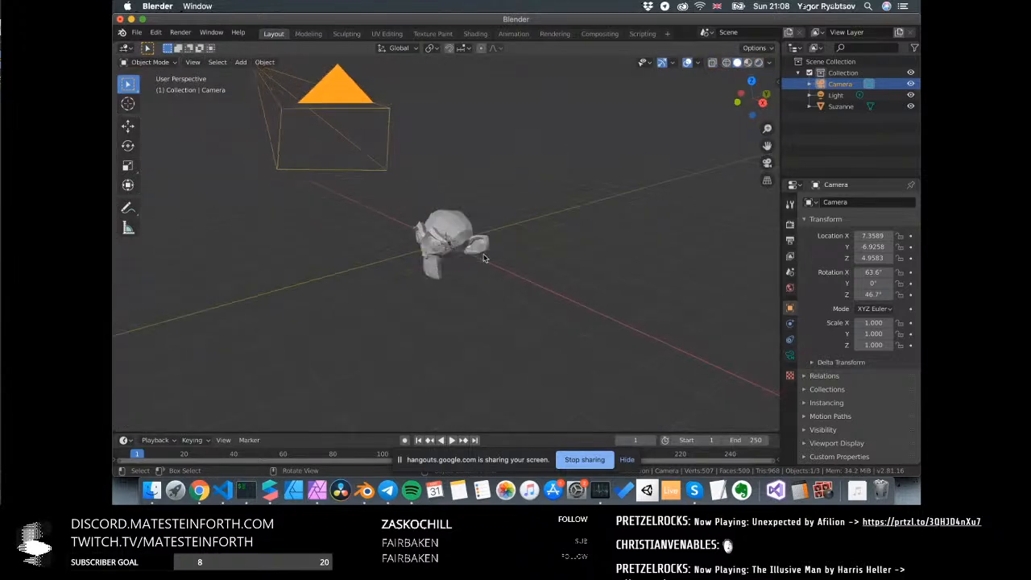
{"action": "left_click", "coordinate": [790, 240]}
{"action": "left_click", "coordinate": [790, 257]}
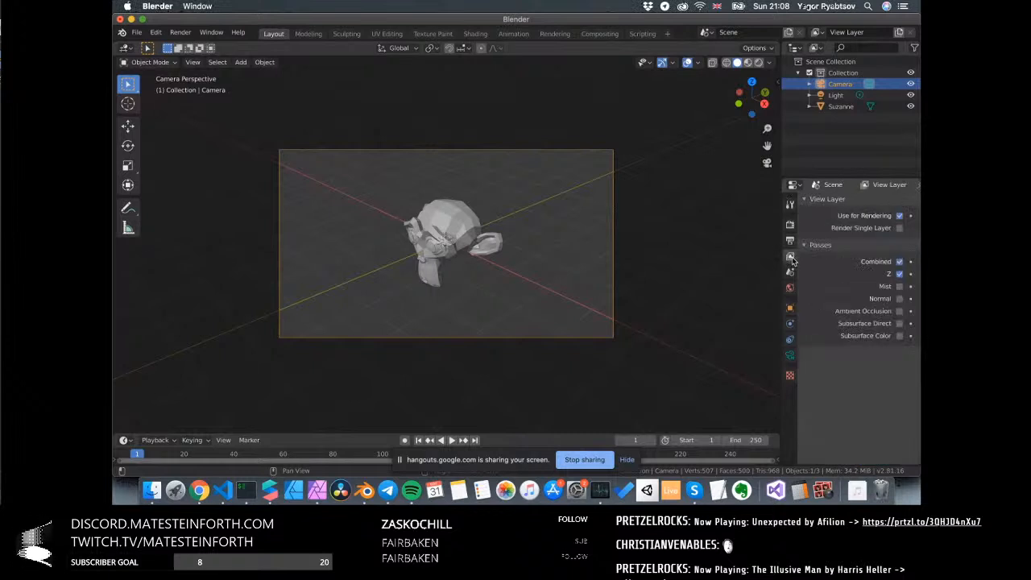
Render a still image of the monkey head from the camera and close the render result
{"action": "left_click", "coordinate": [179, 32]}
{"action": "left_click", "coordinate": [183, 48]}
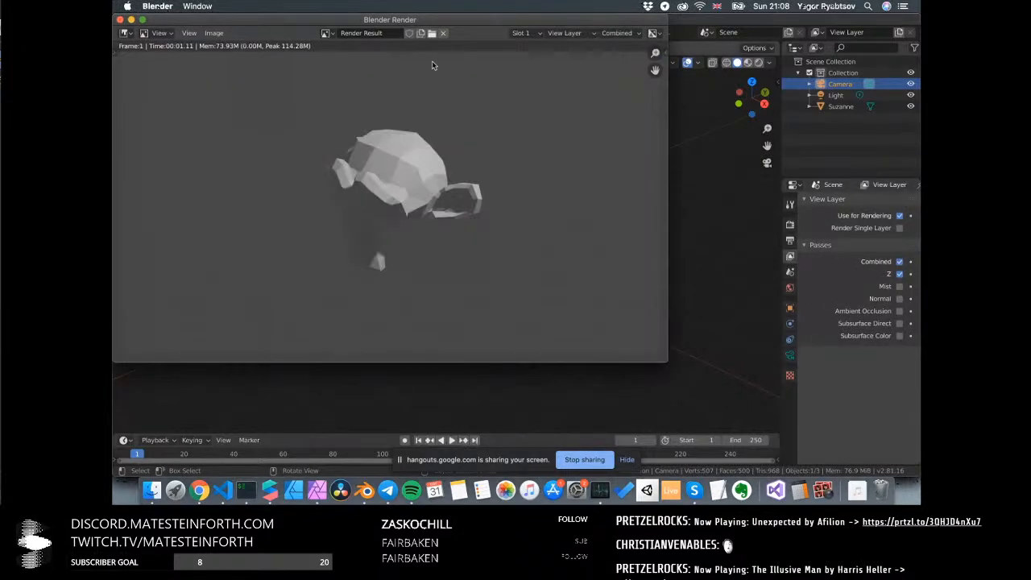
{"action": "left_click", "coordinate": [120, 20]}
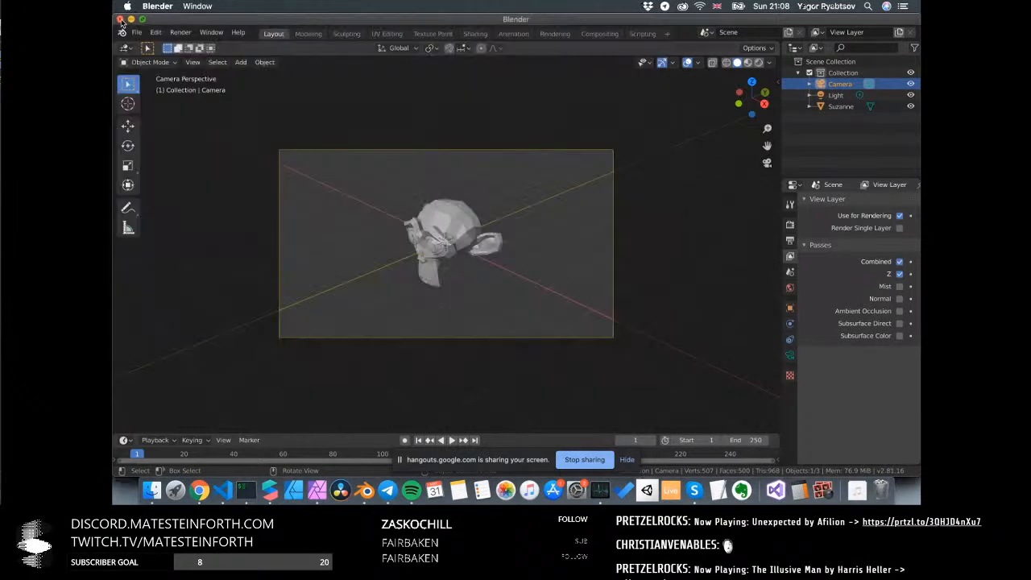
Switch to the Compositing workspace and enable Use Nodes for the scene
{"action": "left_click", "coordinate": [600, 34]}
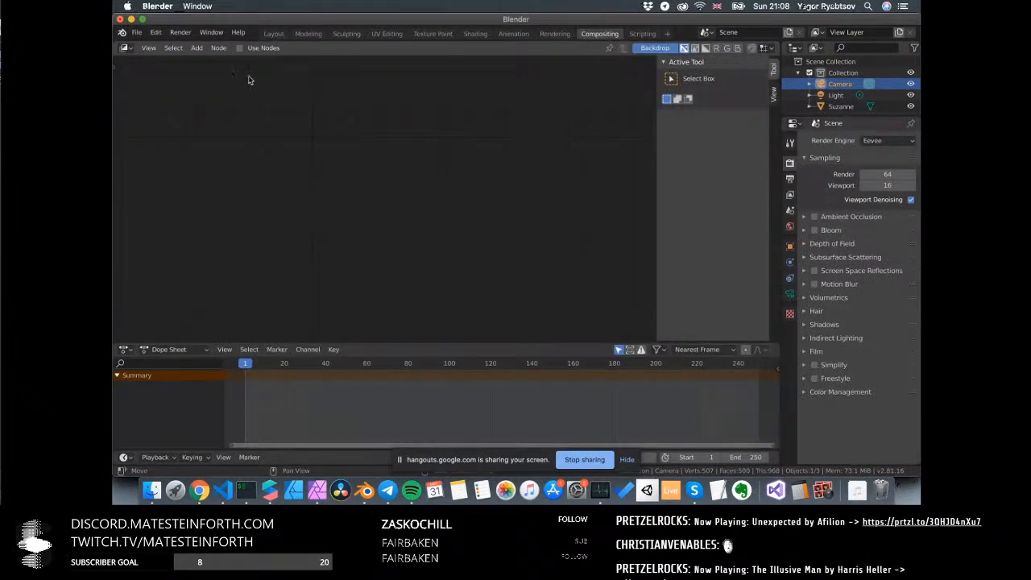
{"action": "left_click", "coordinate": [239, 50]}
{"action": "left_click", "coordinate": [218, 47]}
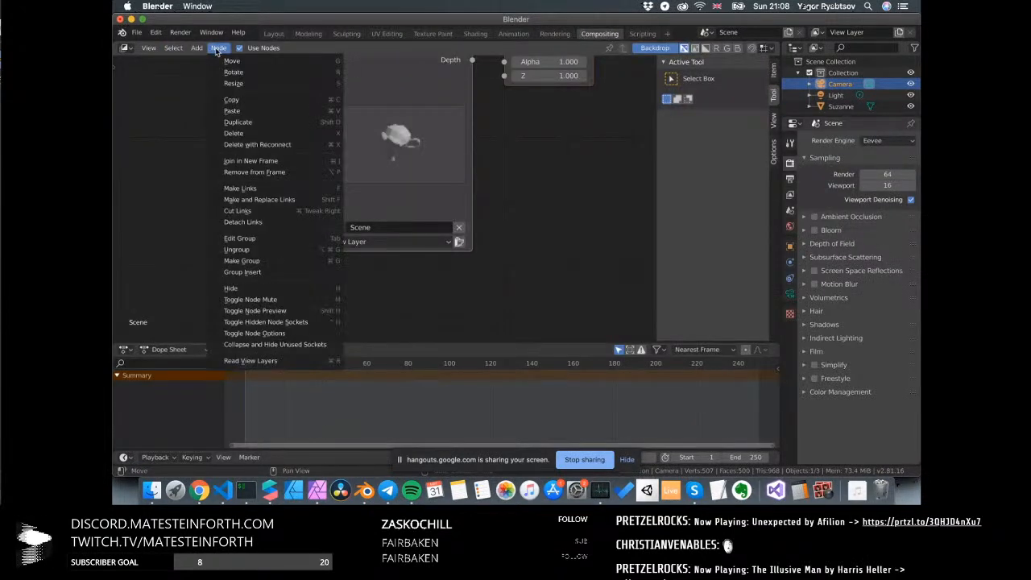
{"action": "scroll", "coordinate": [381, 107], "scroll_direction": "down", "scroll_amount": 2}
{"action": "key", "text": "Home"}
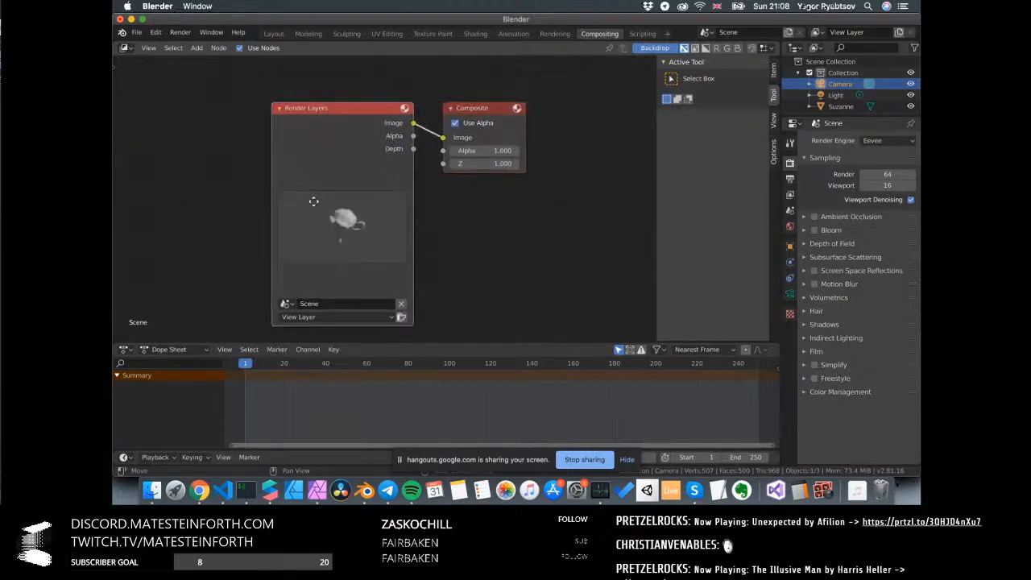
Add a Viewer node to the compositing graph, placed below the Composite node
{"action": "left_click", "coordinate": [217, 48]}
{"action": "left_click", "coordinate": [194, 49]}
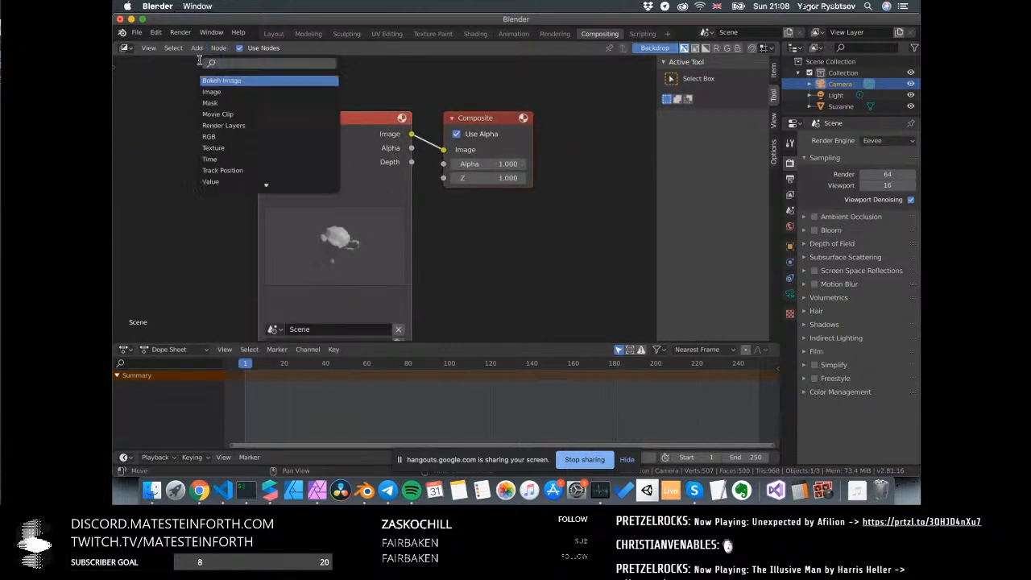
{"action": "type", "text": "view"}
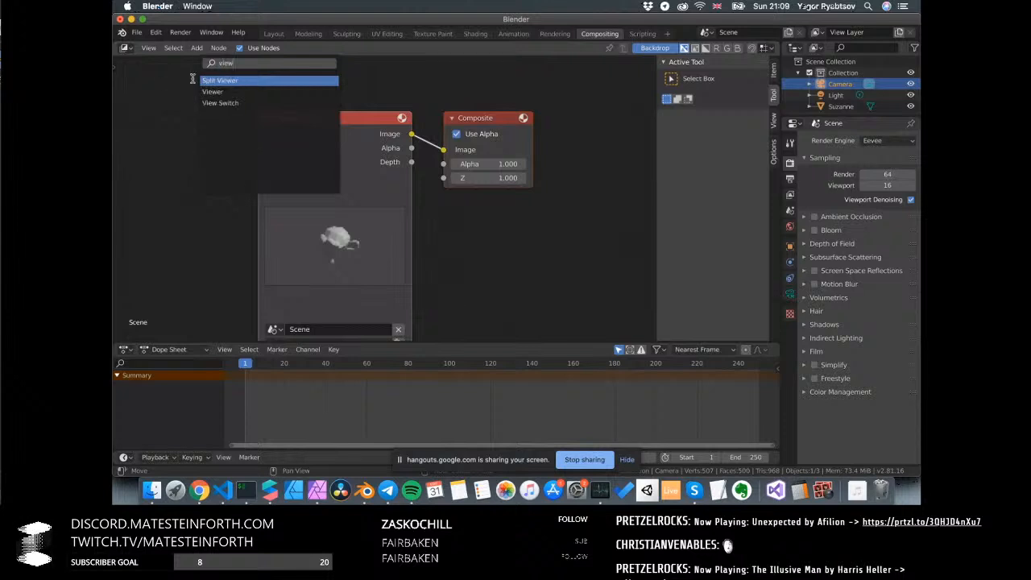
{"action": "left_click", "coordinate": [213, 91]}
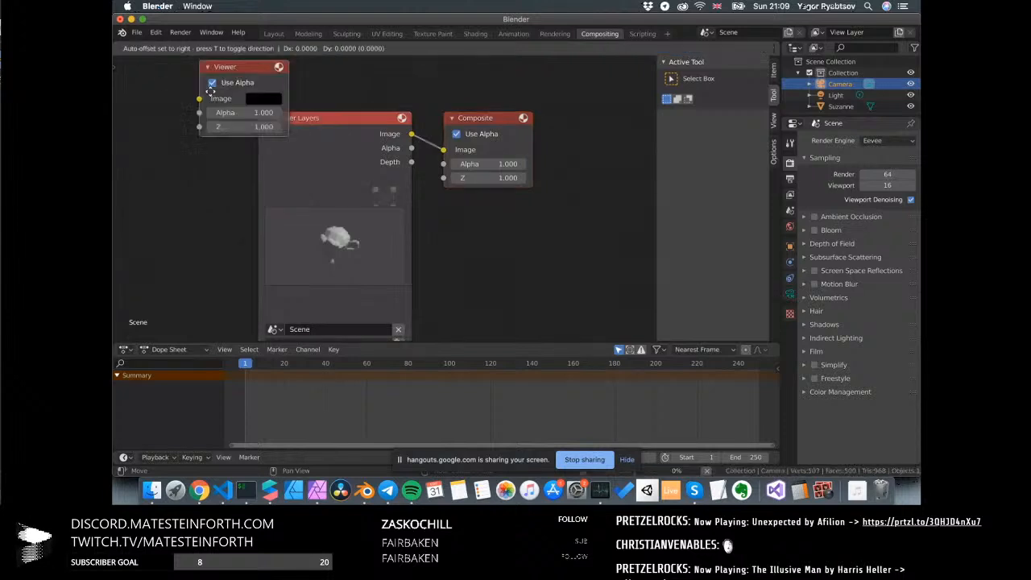
{"action": "left_click", "coordinate": [529, 236]}
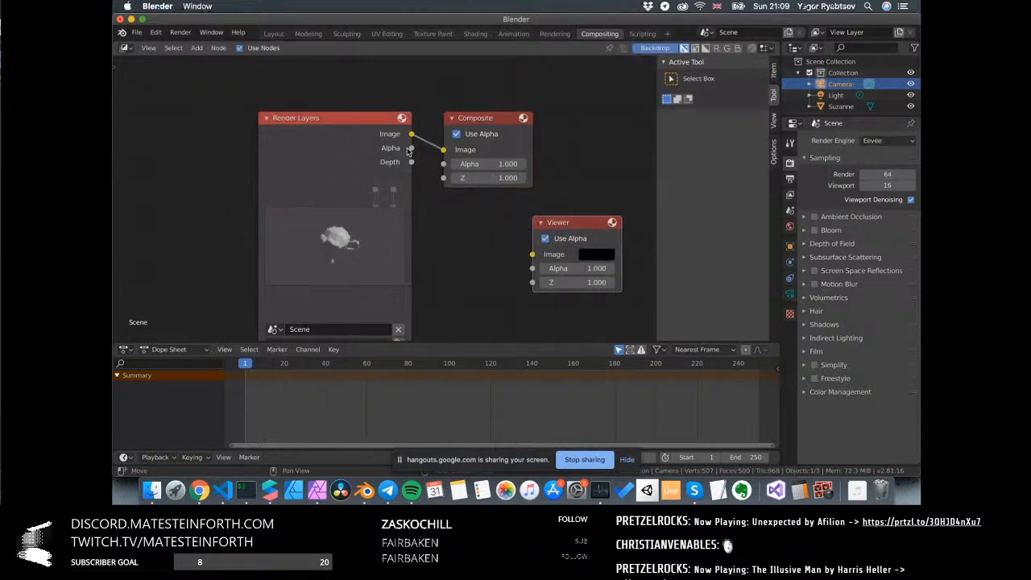
Connect the Render Layers Depth output to the Viewer's Image input and move the Render Layers node farther from the other nodes
{"action": "left_click_drag", "start_coordinate": [414, 165], "coordinate": [532, 256]}
{"action": "scroll", "coordinate": [380, 201], "scroll_direction": "down", "scroll_amount": 6}
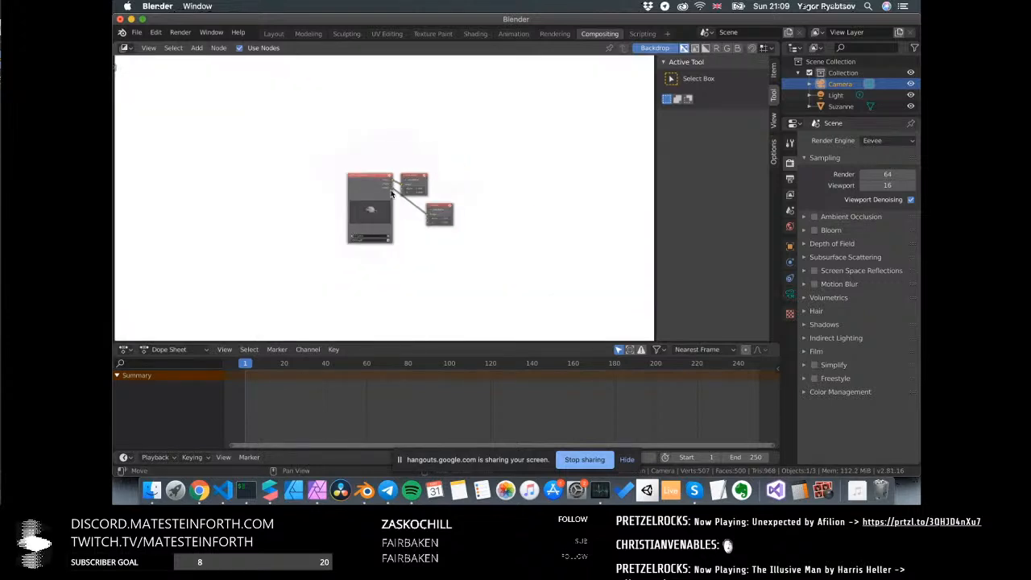
{"action": "left_click_drag", "start_coordinate": [348, 202], "coordinate": [238, 208]}
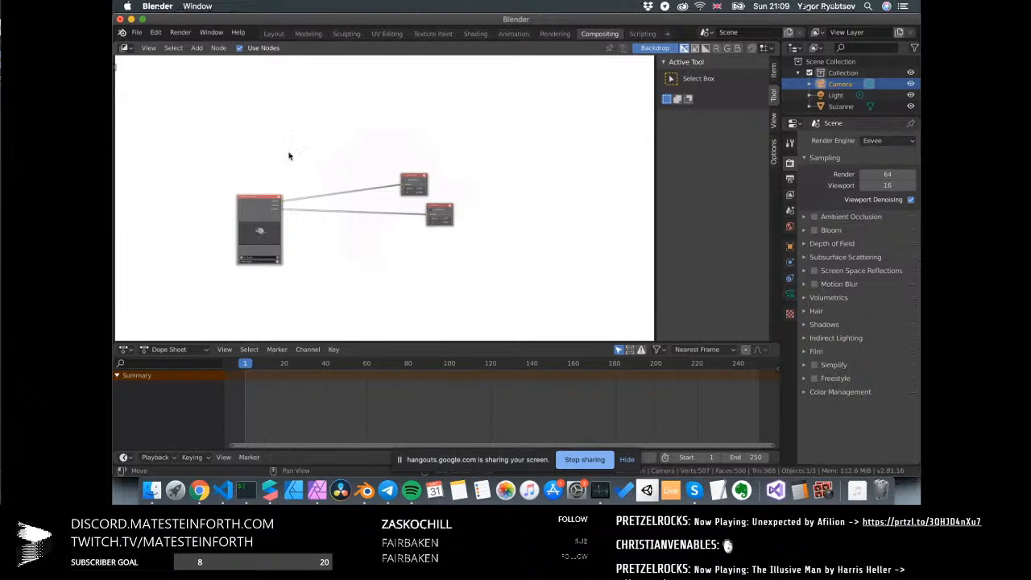
{"action": "middle_click_drag", "start_coordinate": [290, 156], "coordinate": [371, 170]}
{"action": "scroll", "coordinate": [372, 175], "scroll_direction": "down", "scroll_amount": 3}
{"action": "scroll", "coordinate": [371, 176], "scroll_direction": "up", "scroll_amount": 2}
{"action": "middle_click_drag", "start_coordinate": [289, 187], "coordinate": [288, 187]}
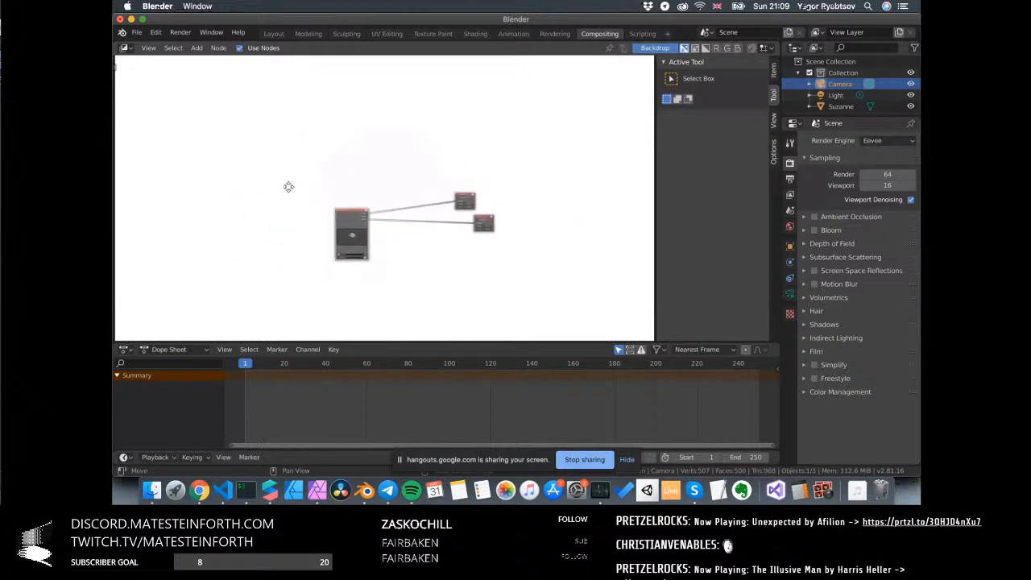
{"action": "scroll", "coordinate": [413, 179], "scroll_direction": "up", "scroll_amount": 3}
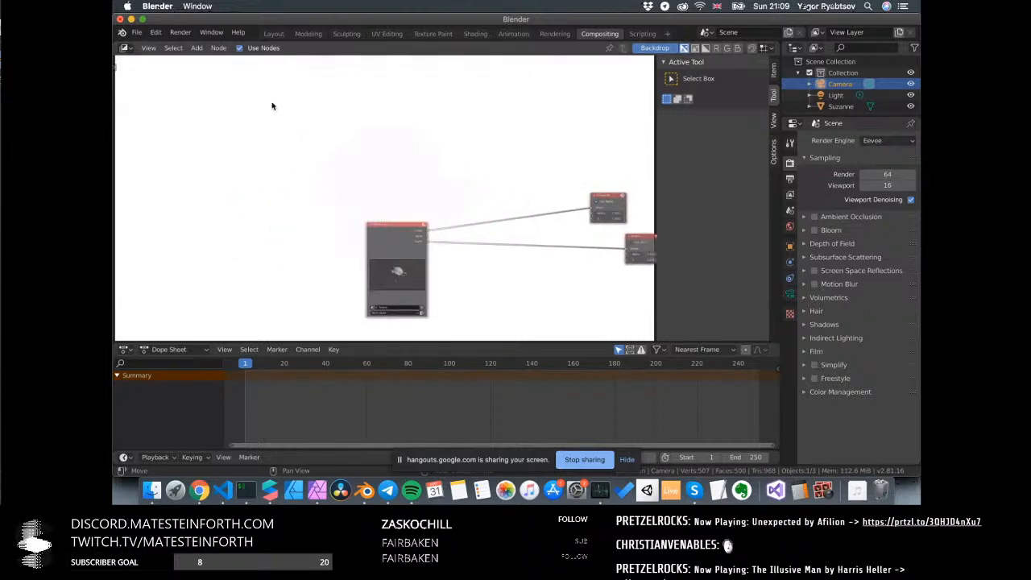
{"action": "scroll", "coordinate": [431, 208], "scroll_direction": "down", "scroll_amount": 2}
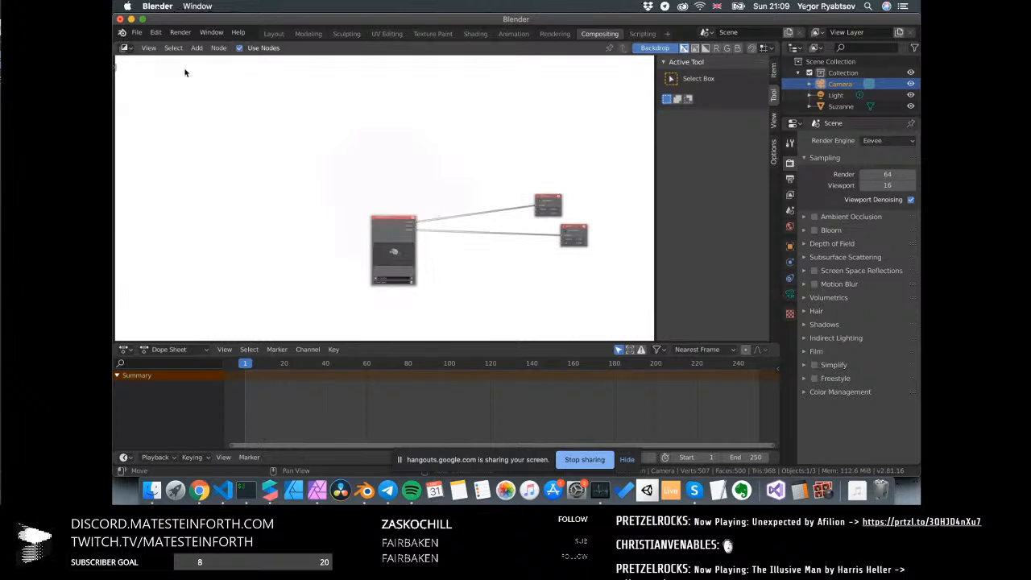
Return to the Layout workspace and move the camera closer to the monkey head so it fills more of the frame
{"action": "left_click", "coordinate": [274, 33]}
{"action": "left_click", "coordinate": [440, 232]}
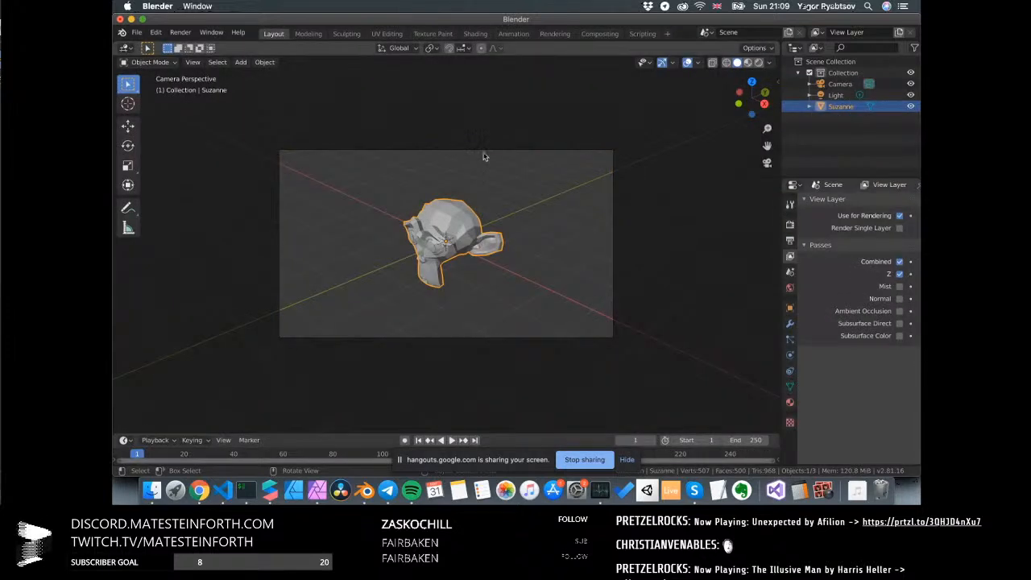
{"action": "left_click", "coordinate": [483, 156]}
{"action": "key", "text": "g"}
{"action": "key", "text": "y"}
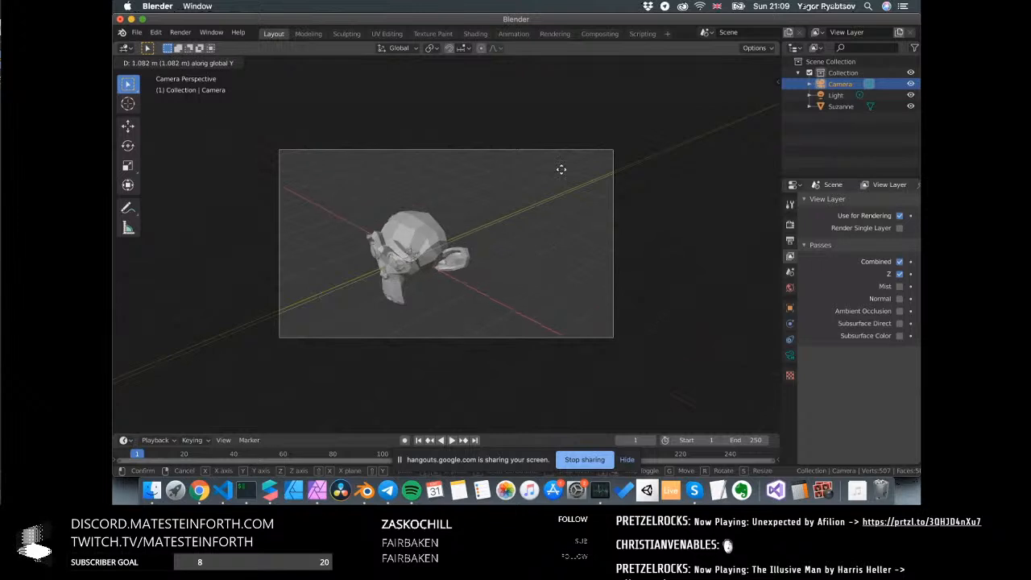
{"action": "key", "text": "x"}
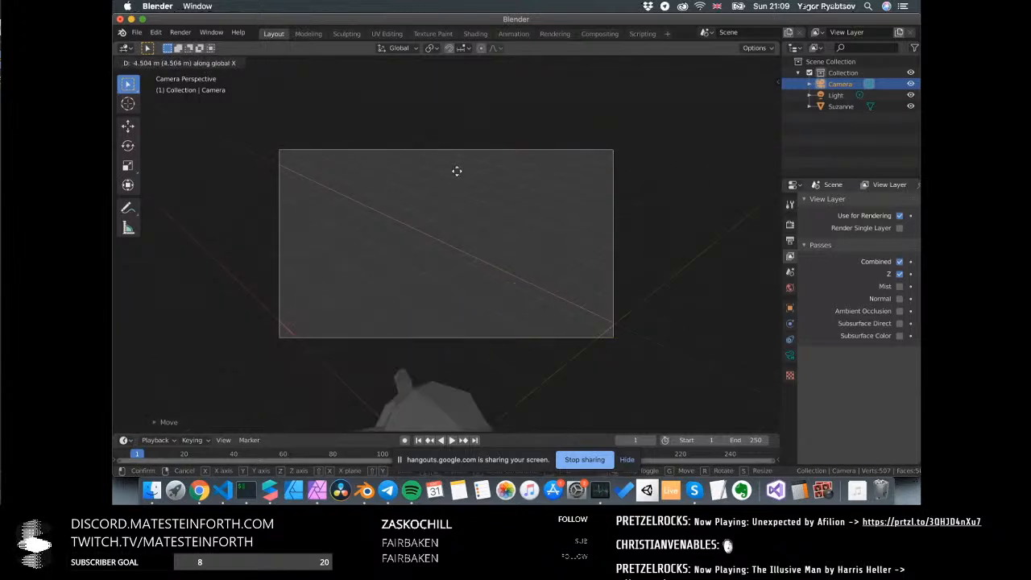
{"action": "key", "text": "Escape"}
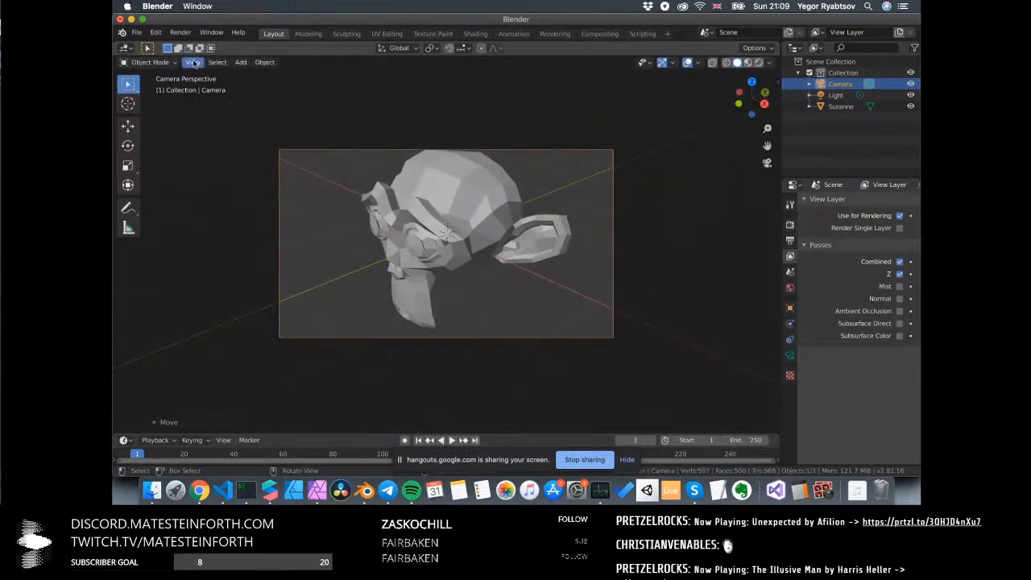
Render the still image again and check the updated depth backdrop in the Compositing workspace
{"action": "left_click", "coordinate": [180, 32]}
{"action": "left_click", "coordinate": [187, 48]}
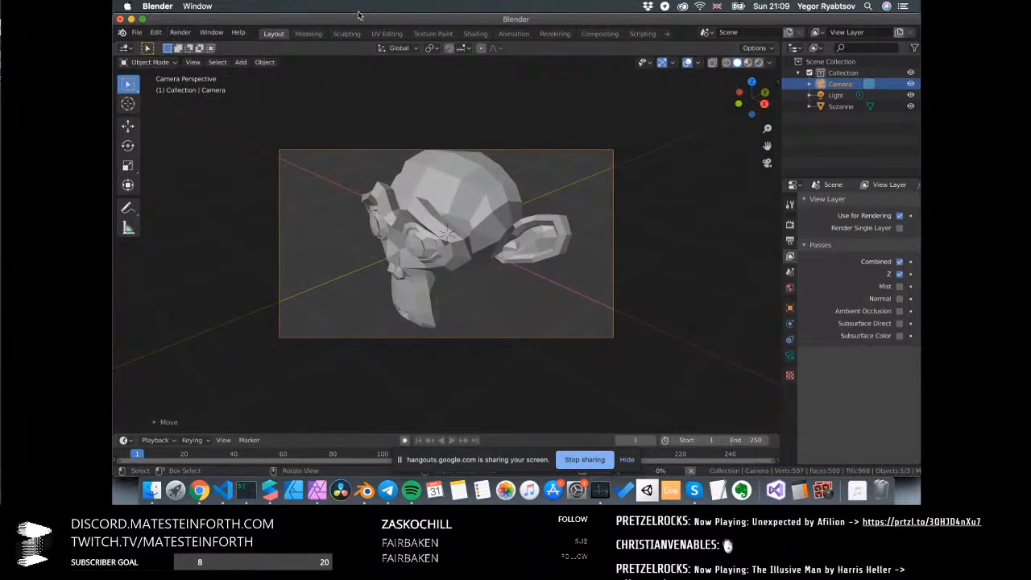
{"action": "key", "text": "Escape"}
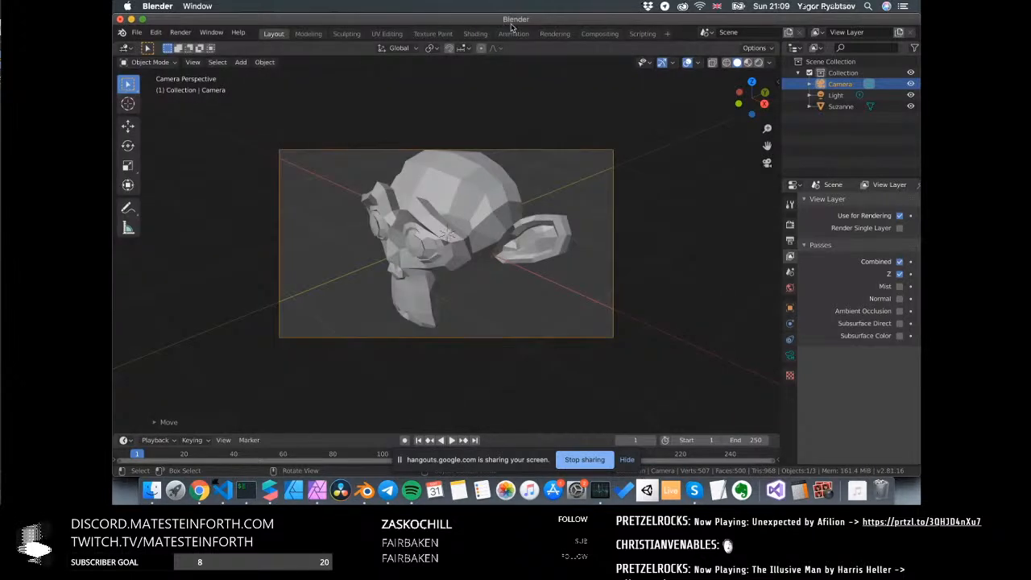
{"action": "left_click", "coordinate": [600, 34]}
{"action": "middle_click_drag", "start_coordinate": [378, 153], "coordinate": [409, 213]}
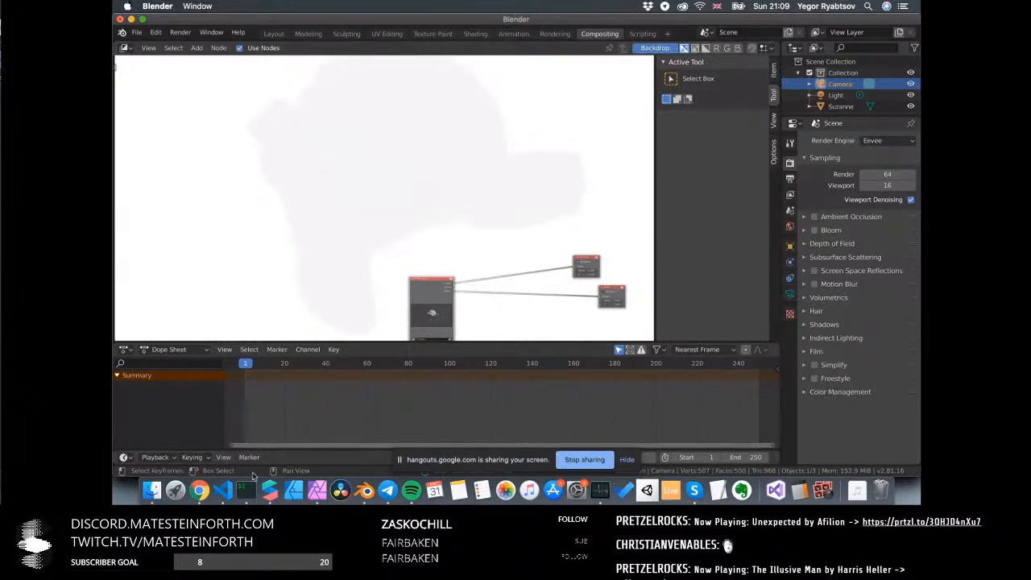
Switch to Spark AR Studio, widen its window to the full screen width and enlarge the Patch Editor
{"action": "left_click", "coordinate": [270, 490]}
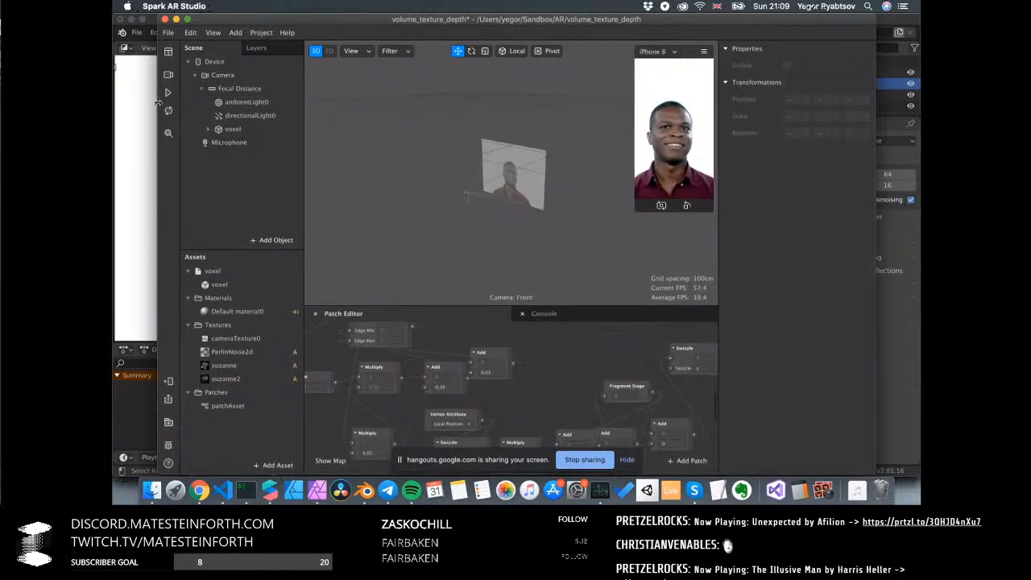
{"action": "left_click_drag", "start_coordinate": [159, 102], "coordinate": [114, 102]}
{"action": "left_click_drag", "start_coordinate": [876, 159], "coordinate": [921, 165]}
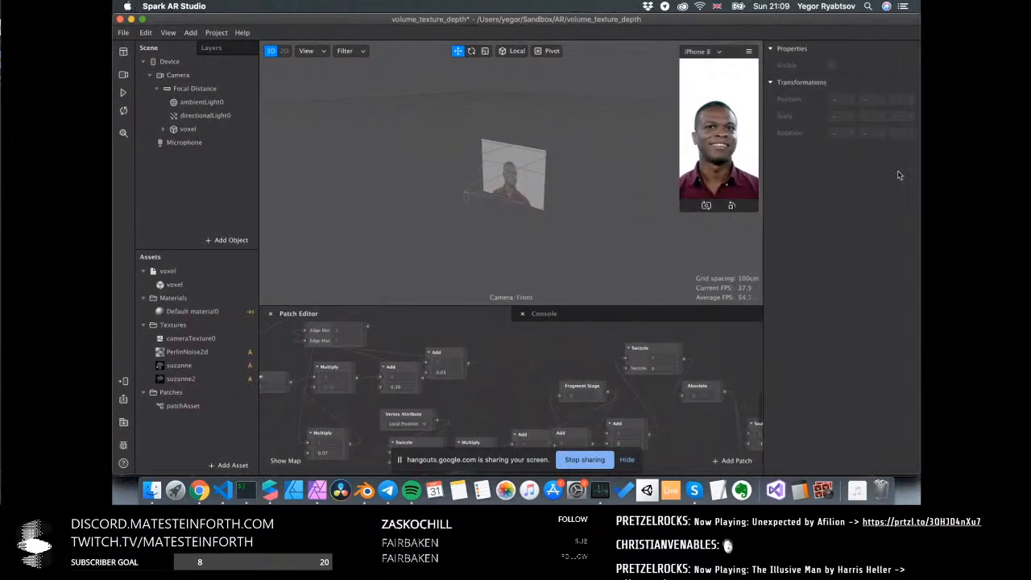
{"action": "left_click_drag", "start_coordinate": [638, 306], "coordinate": [523, 153]}
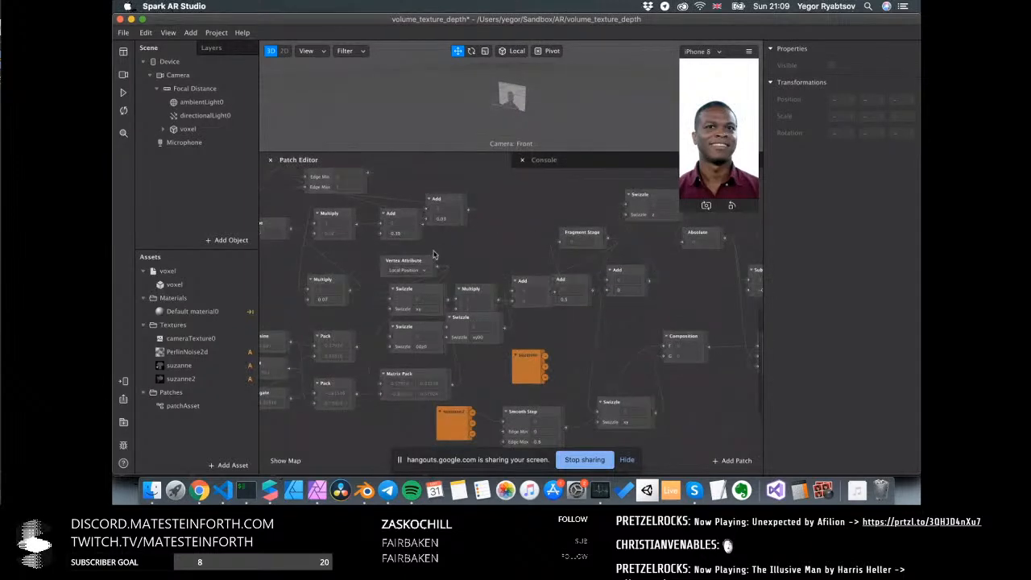
Show the parameters of Default material0 and move its Pos patch clear of the neighbouring patches in the graph
{"action": "scroll", "coordinate": [434, 255], "scroll_direction": "down", "scroll_amount": 5}
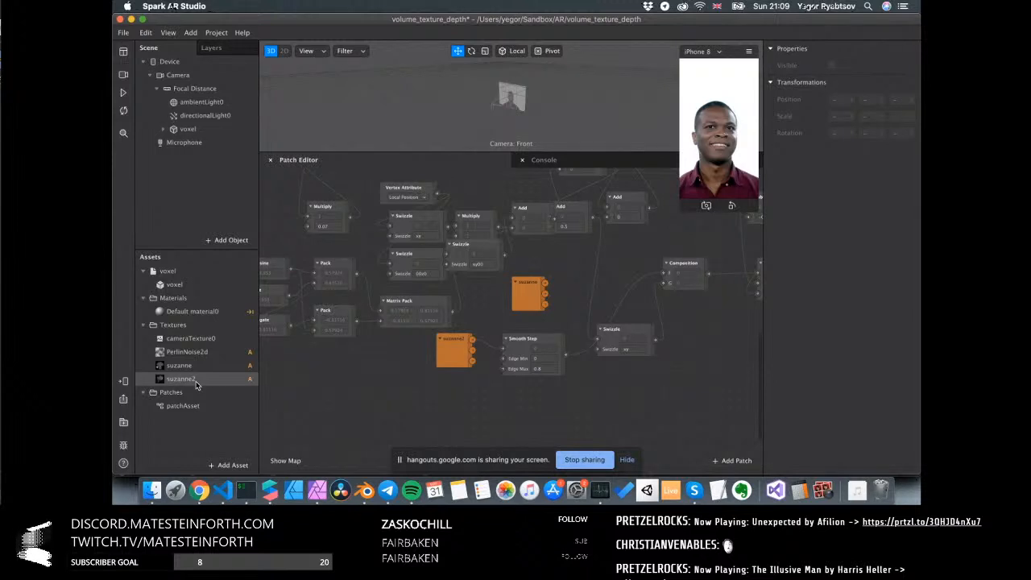
{"action": "scroll", "coordinate": [499, 349], "scroll_direction": "right", "scroll_amount": 5}
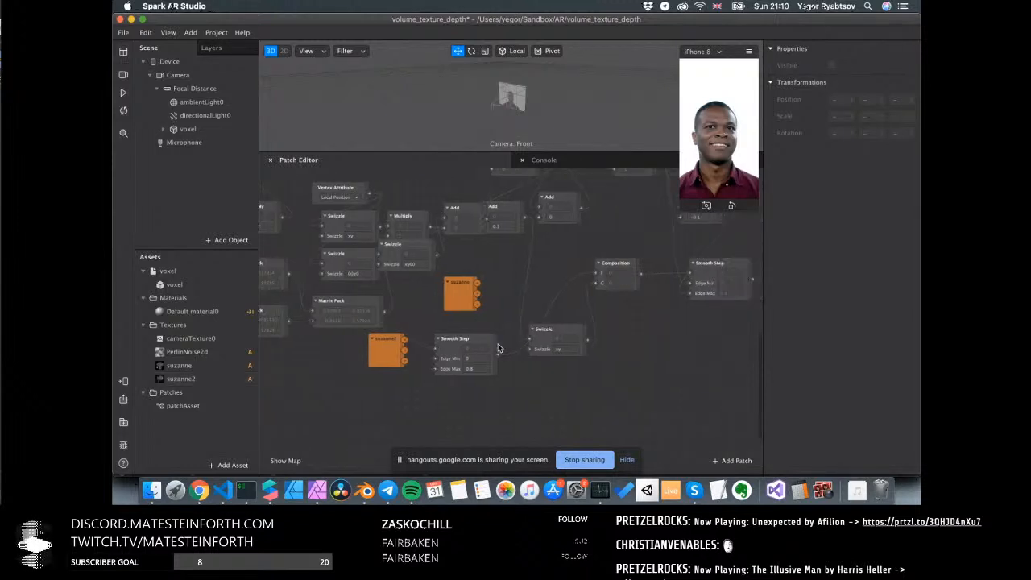
{"action": "scroll", "coordinate": [499, 349], "scroll_direction": "up", "scroll_amount": 2}
{"action": "left_click", "coordinate": [192, 310]}
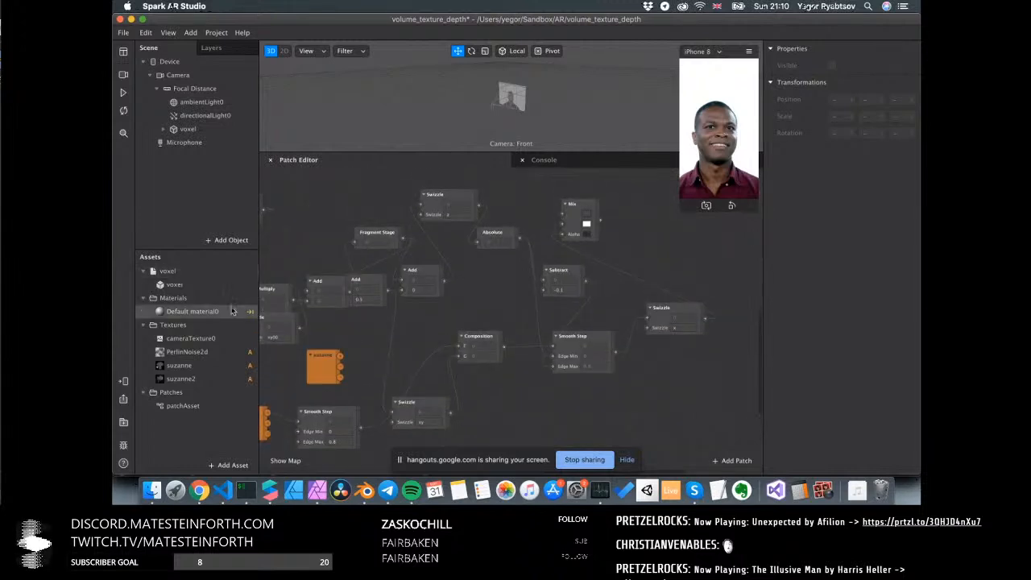
{"action": "left_click", "coordinate": [769, 132]}
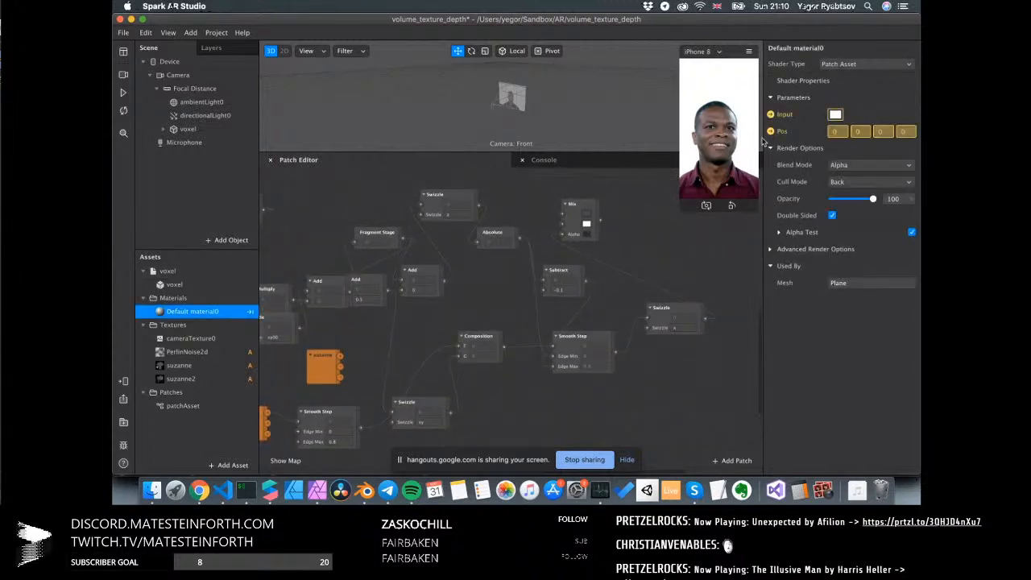
{"action": "scroll", "coordinate": [582, 330], "scroll_direction": "left", "scroll_amount": 10}
{"action": "scroll", "coordinate": [564, 323], "scroll_direction": "left", "scroll_amount": 3}
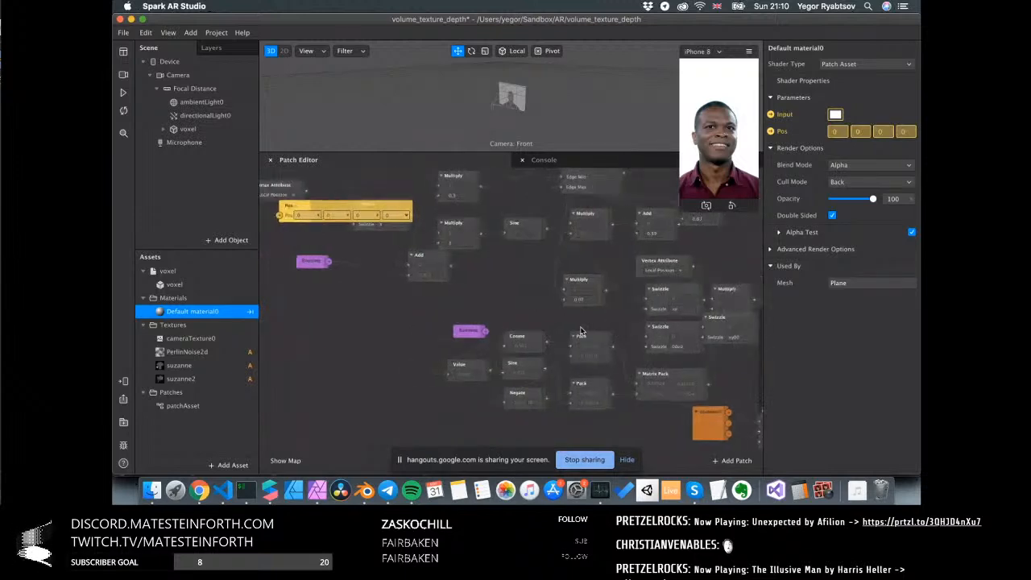
{"action": "scroll", "coordinate": [449, 295], "scroll_direction": "up", "scroll_amount": 2}
{"action": "left_click_drag", "start_coordinate": [393, 292], "coordinate": [320, 343]}
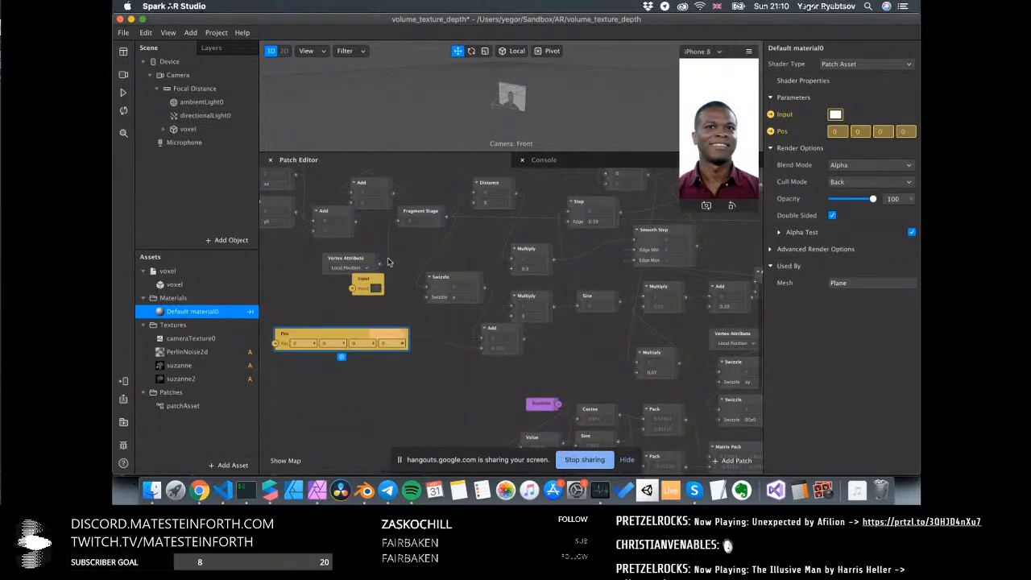
Move the material's Input patch beside the Mix patch and connect the Mix output to it
{"action": "left_click_drag", "start_coordinate": [377, 279], "coordinate": [669, 333]}
{"action": "scroll", "coordinate": [540, 353], "scroll_direction": "right", "scroll_amount": 3}
{"action": "scroll", "coordinate": [668, 334], "scroll_direction": "right", "scroll_amount": 8}
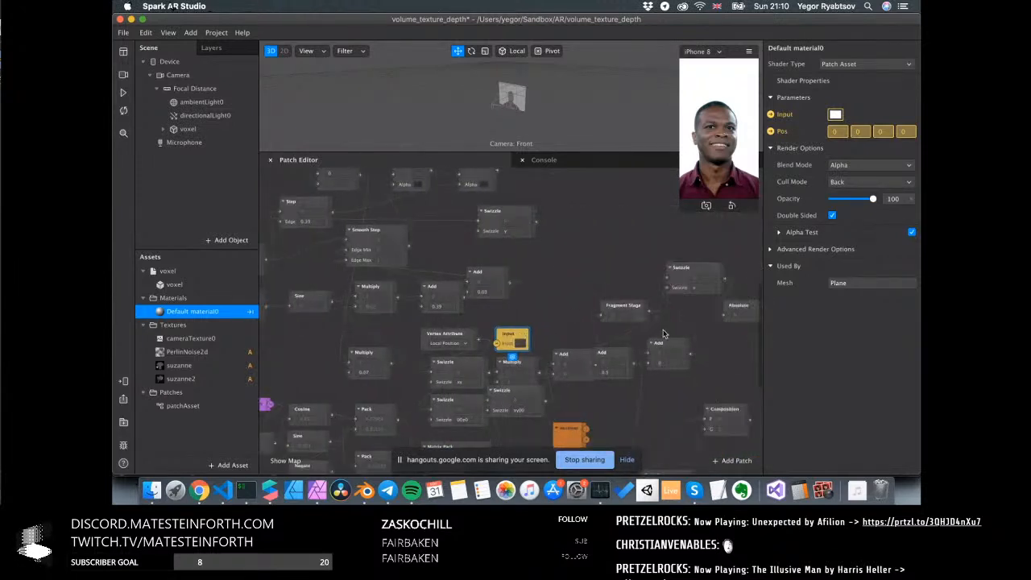
{"action": "left_click_drag", "start_coordinate": [299, 337], "coordinate": [684, 306]}
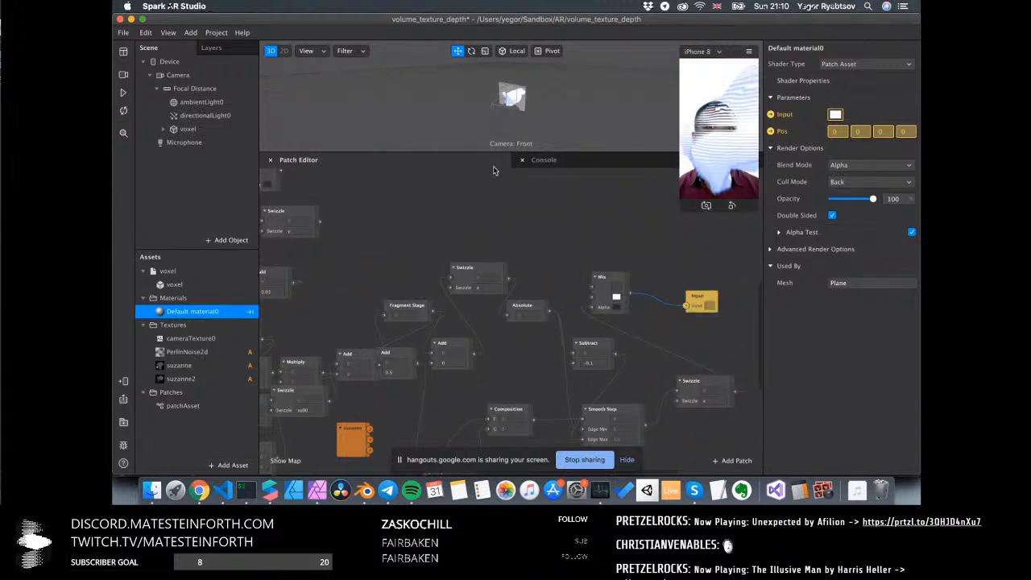
Enlarge the 3D viewport and examine the volumetric shape from the side
{"action": "left_click_drag", "start_coordinate": [488, 153], "coordinate": [446, 335]}
{"action": "left_click_drag", "start_coordinate": [509, 227], "coordinate": [594, 320], "text": "alt"}
{"action": "left_click_drag", "start_coordinate": [426, 222], "coordinate": [606, 246]}
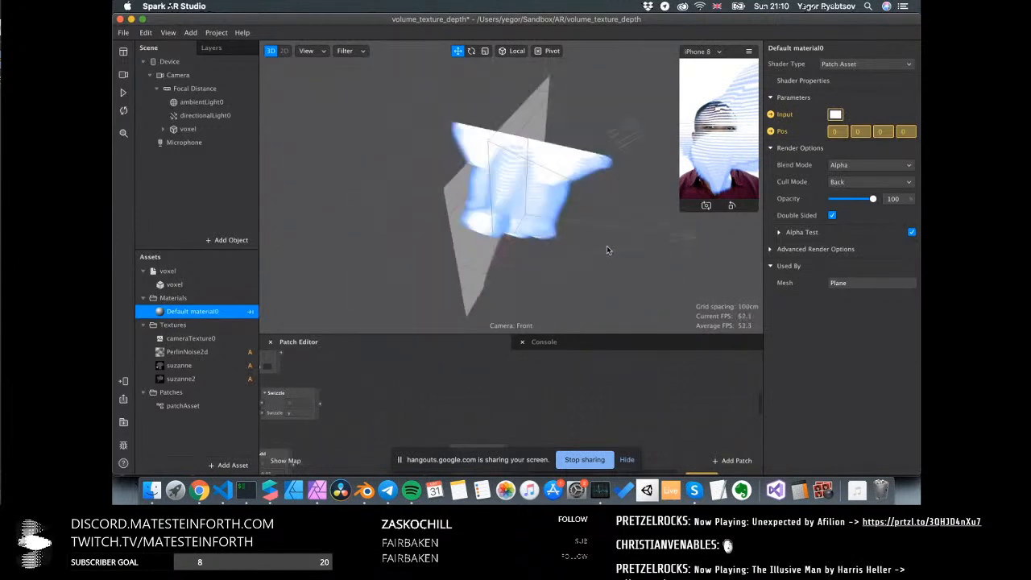
Inspect the suzanne and suzanne2 depth textures and compare them with the volume in the 3D viewport
{"action": "left_click", "coordinate": [184, 366]}
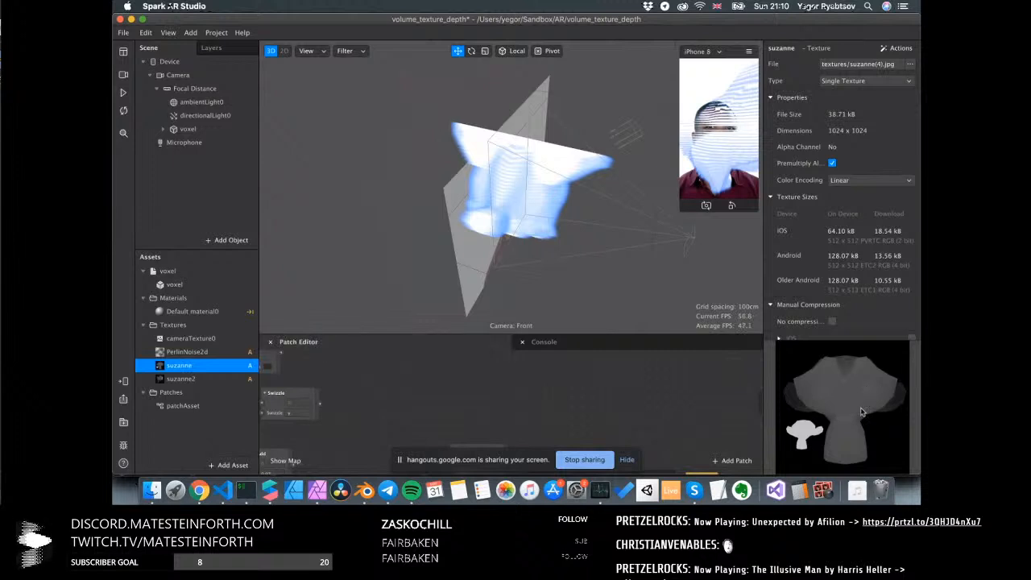
{"action": "left_click", "coordinate": [227, 380]}
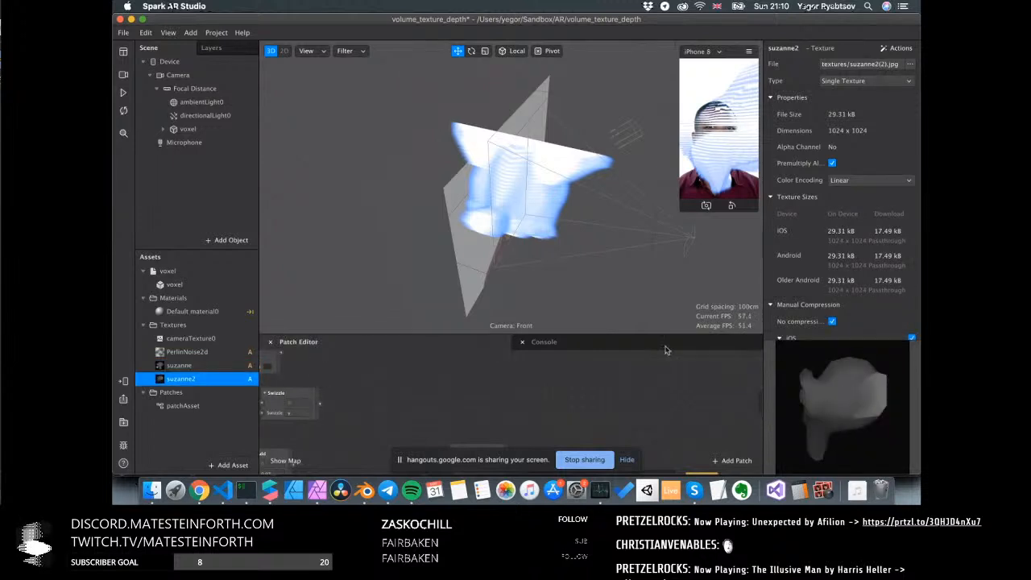
{"action": "left_click_drag", "start_coordinate": [667, 334], "coordinate": [667, 322]}
{"action": "left_click_drag", "start_coordinate": [585, 240], "coordinate": [540, 227], "text": "alt"}
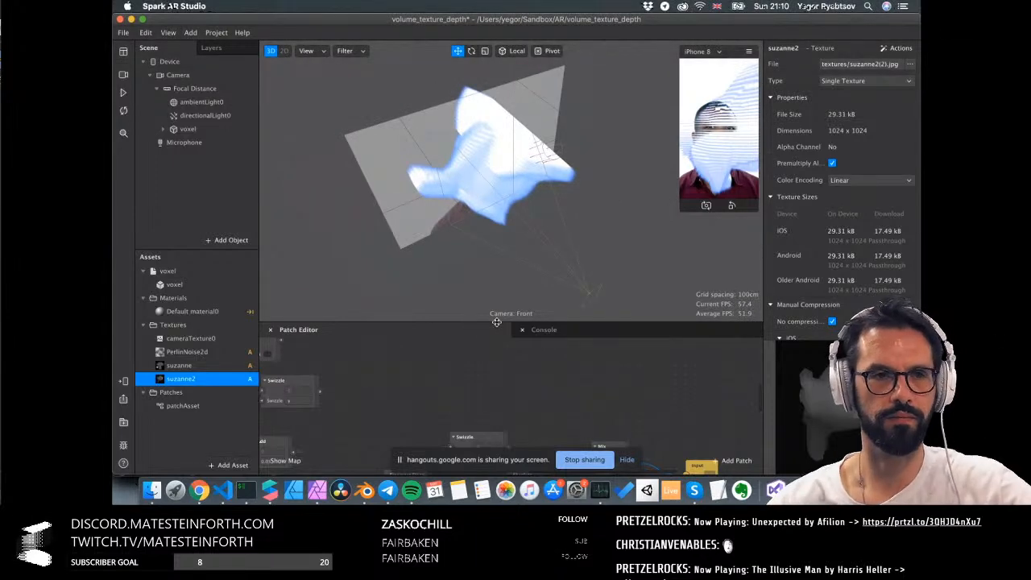
Rebalance the heights of the viewport and Patch Editor and examine the volume from several angles, including the front
{"action": "left_click_drag", "start_coordinate": [497, 322], "coordinate": [502, 192]}
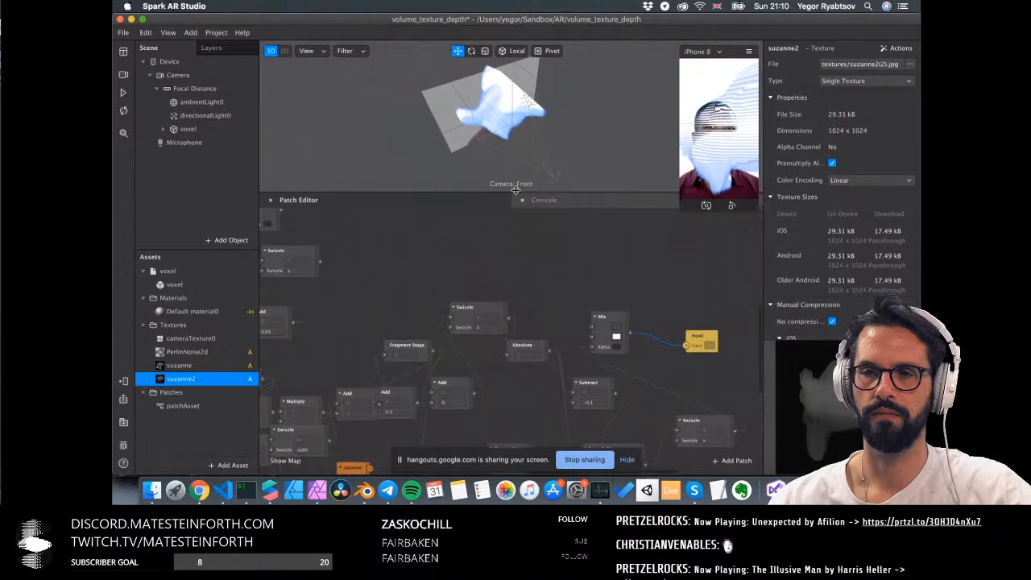
{"action": "left_click_drag", "start_coordinate": [512, 192], "coordinate": [513, 253]}
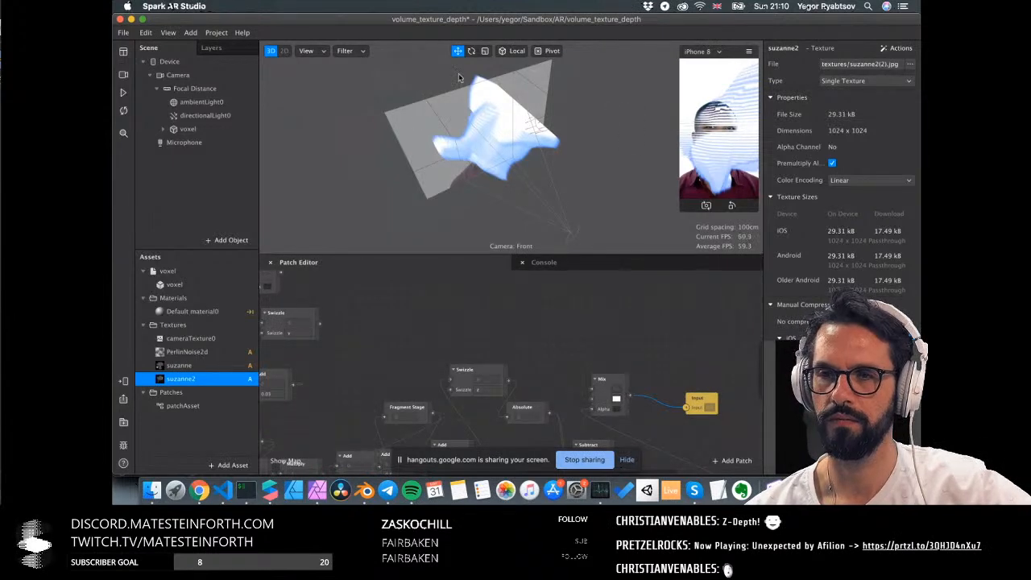
{"action": "left_click_drag", "start_coordinate": [433, 124], "coordinate": [373, 115]}
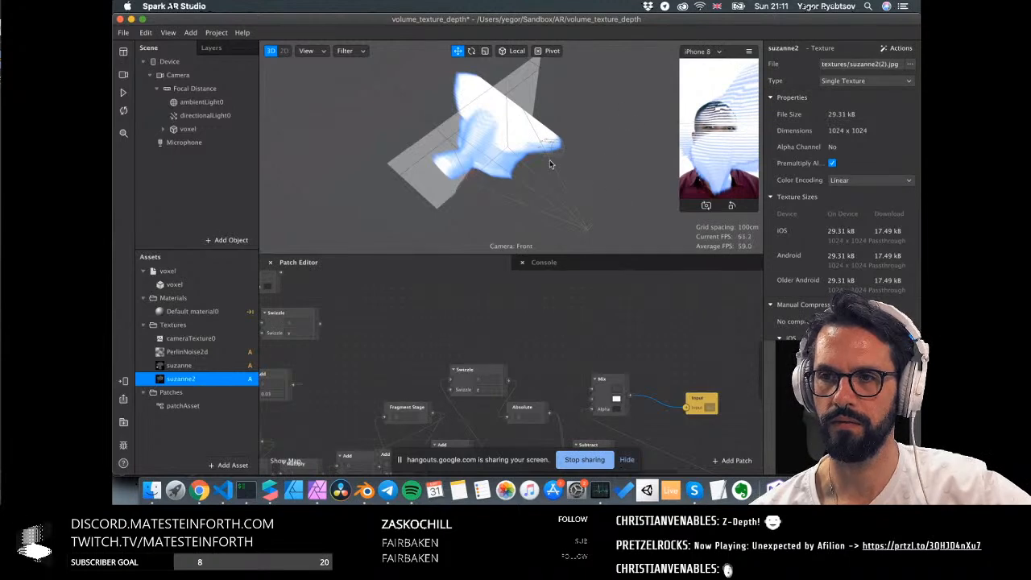
{"action": "left_click_drag", "start_coordinate": [578, 207], "coordinate": [542, 120], "text": "alt"}
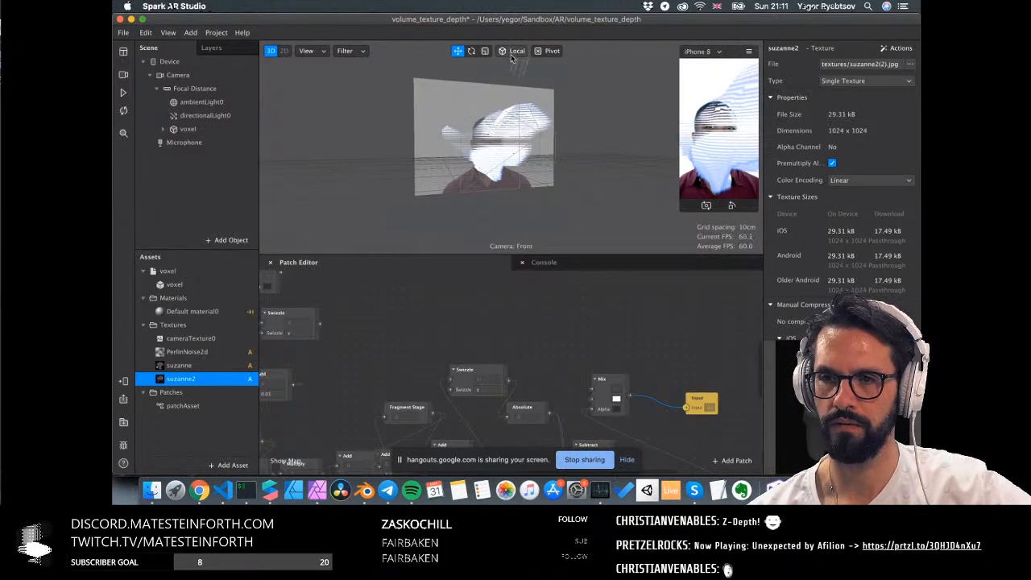
Examine the patch graph back to the Cosine, Sine, Negate and Matrix Pack patches, and check the volume's rotation in the viewport
{"action": "scroll", "coordinate": [524, 361], "scroll_direction": "down", "scroll_amount": 4}
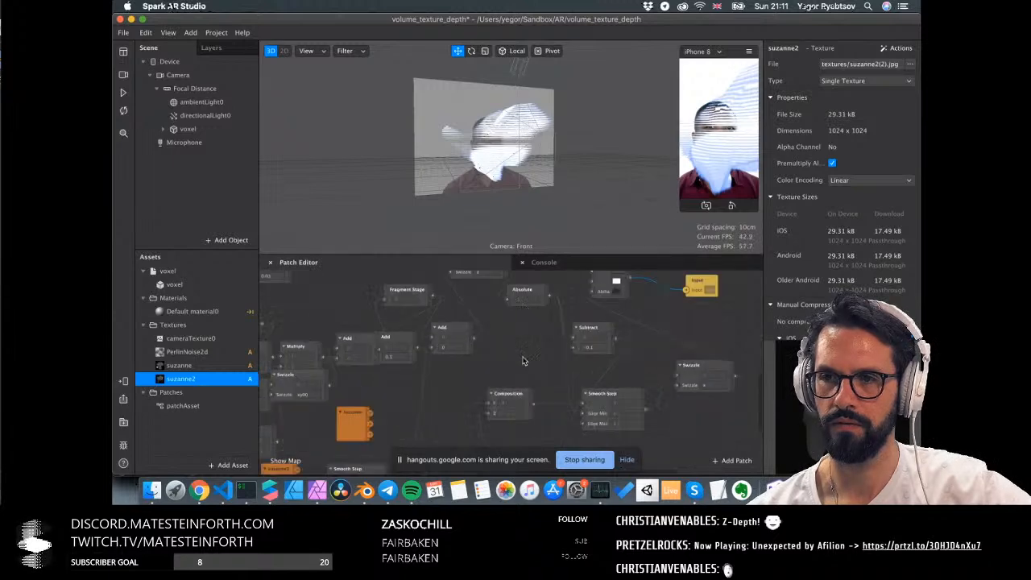
{"action": "scroll", "coordinate": [525, 361], "scroll_direction": "left", "scroll_amount": 4}
{"action": "scroll", "coordinate": [524, 361], "scroll_direction": "up", "scroll_amount": 2}
{"action": "scroll", "coordinate": [523, 361], "scroll_direction": "left", "scroll_amount": 4}
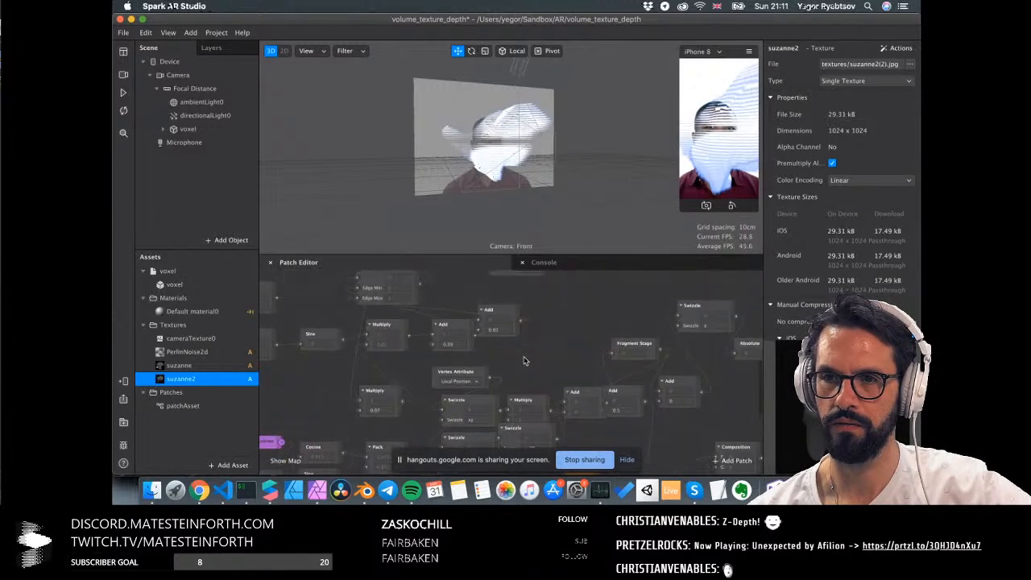
{"action": "scroll", "coordinate": [524, 361], "scroll_direction": "down", "scroll_amount": 4}
{"action": "scroll", "coordinate": [523, 361], "scroll_direction": "left", "scroll_amount": 4}
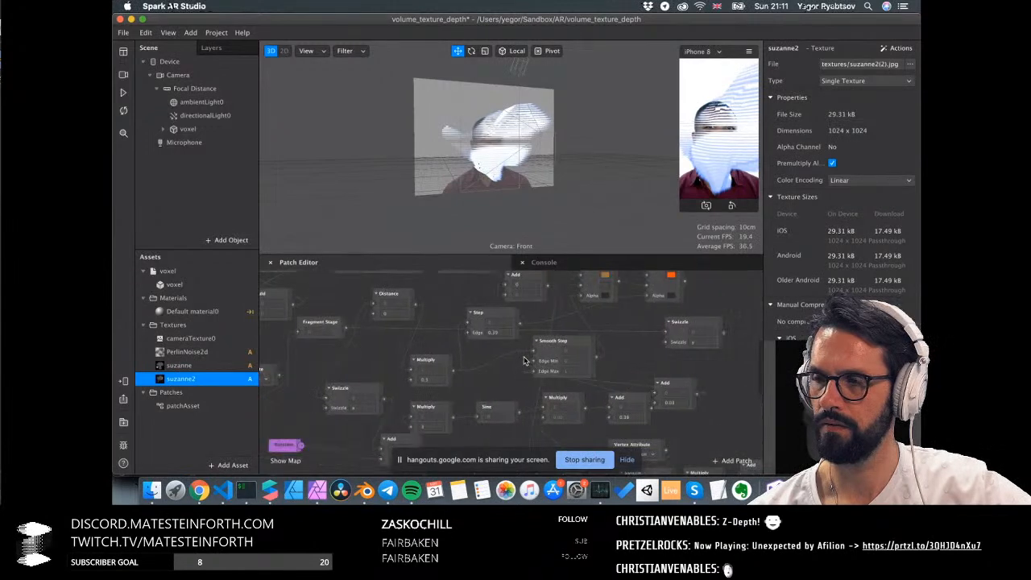
{"action": "scroll", "coordinate": [523, 356], "scroll_direction": "right", "scroll_amount": 1}
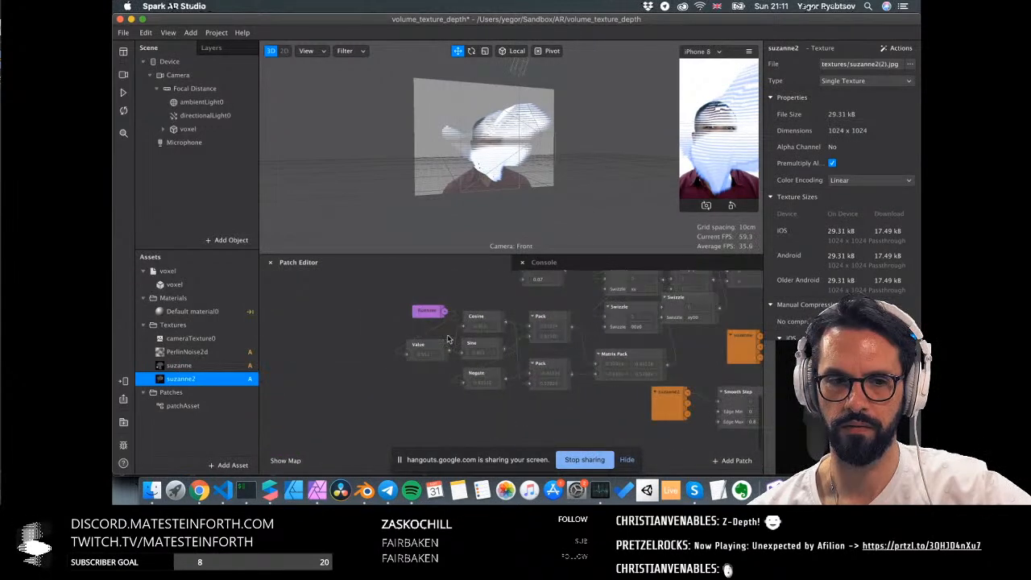
{"action": "left_click_drag", "start_coordinate": [394, 121], "coordinate": [580, 177], "text": "alt"}
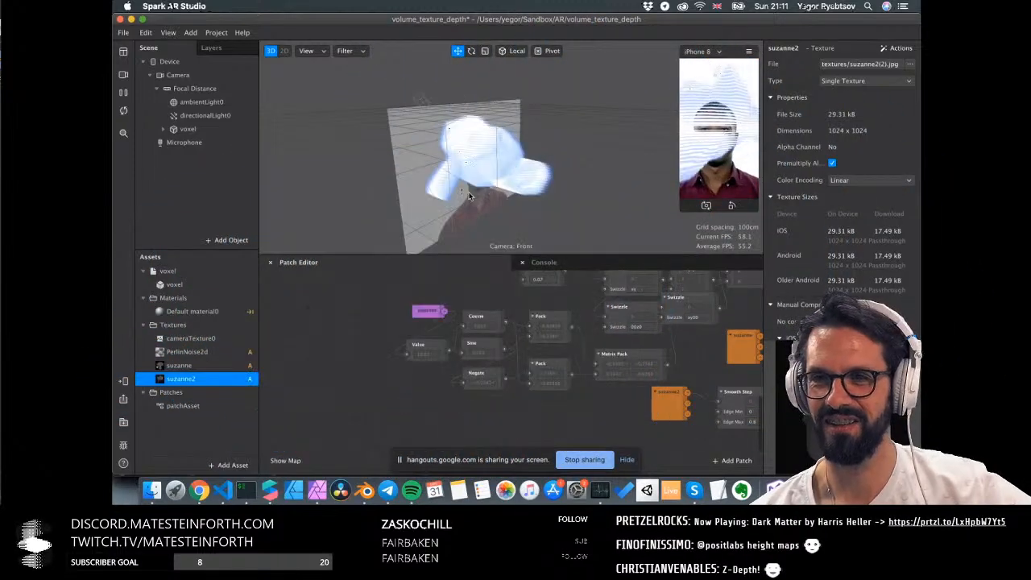
Switch to Chrome and bring up the distance functions article on iquilezles.org
{"action": "left_click", "coordinate": [199, 490]}
{"action": "key", "text": "ctrl+Tab"}
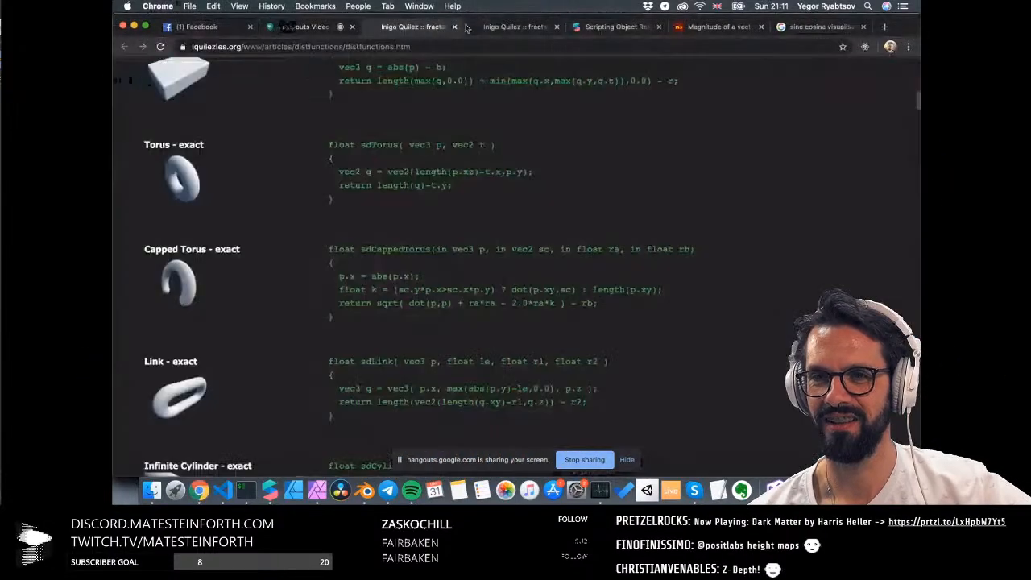
Look through the distance functions article's primitives and examine the Displacement, Twist and Bend operations with their code
{"action": "scroll", "coordinate": [452, 213], "scroll_direction": "down", "scroll_amount": 15}
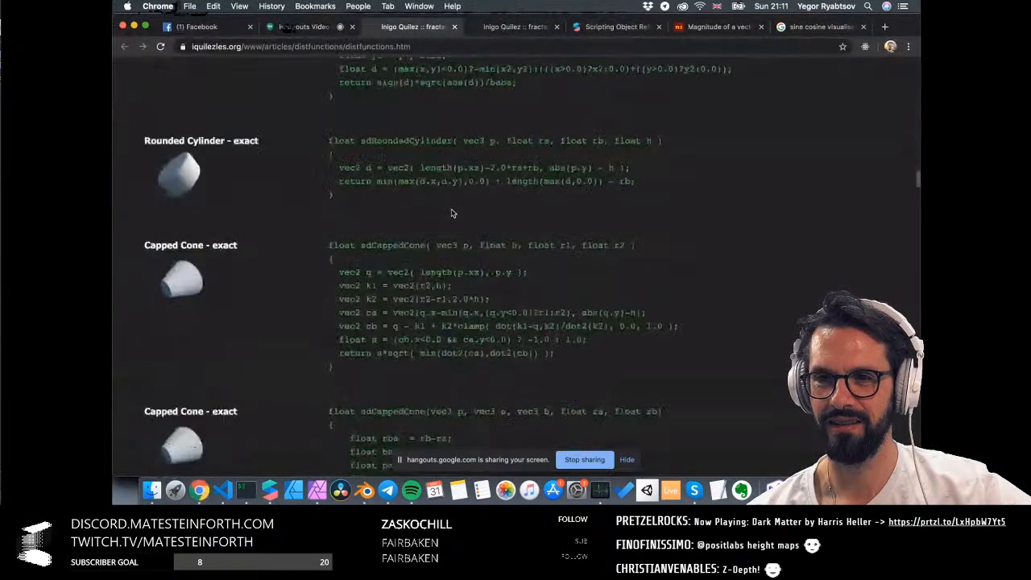
{"action": "scroll", "coordinate": [452, 208], "scroll_direction": "down", "scroll_amount": 20}
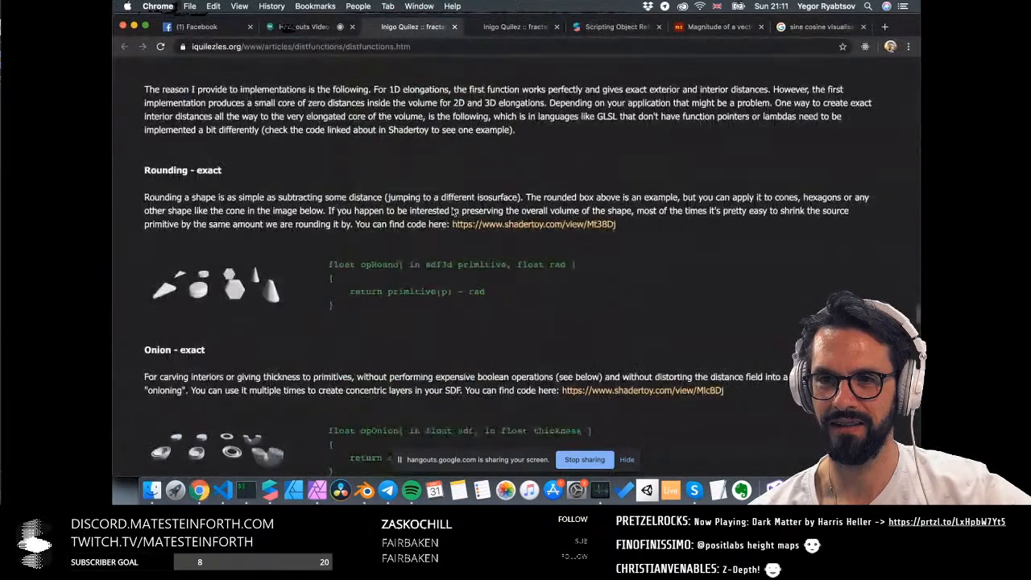
{"action": "scroll", "coordinate": [452, 210], "scroll_direction": "down", "scroll_amount": 20}
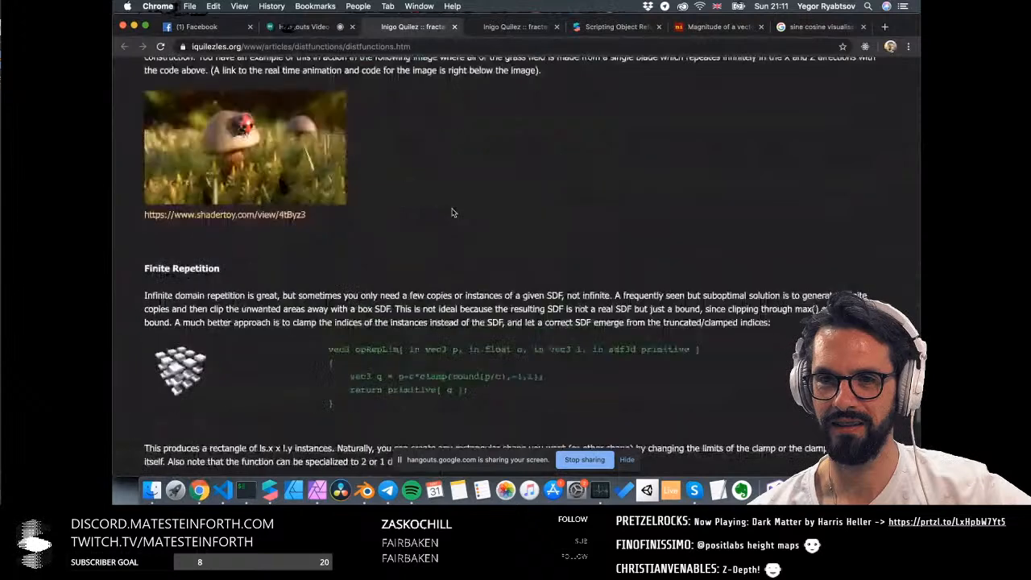
{"action": "scroll", "coordinate": [452, 213], "scroll_direction": "up", "scroll_amount": 1}
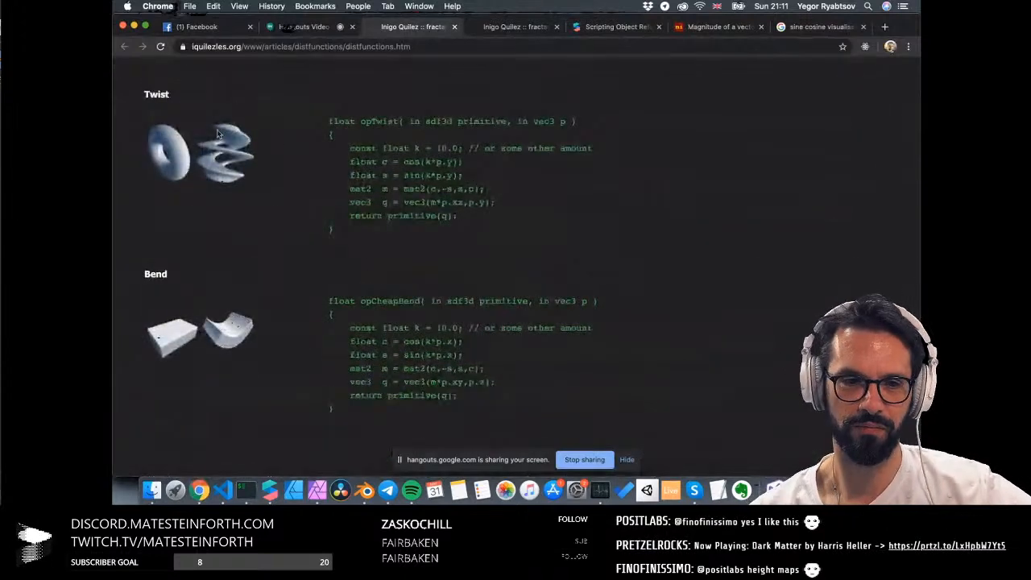
{"action": "scroll", "coordinate": [265, 197], "scroll_direction": "up", "scroll_amount": 2}
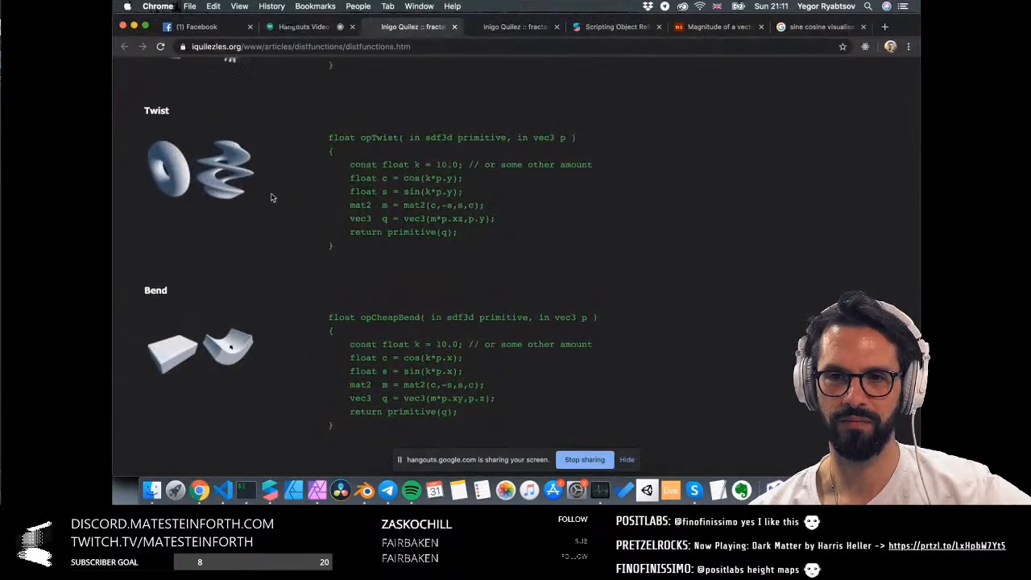
{"action": "scroll", "coordinate": [461, 203], "scroll_direction": "up", "scroll_amount": 5}
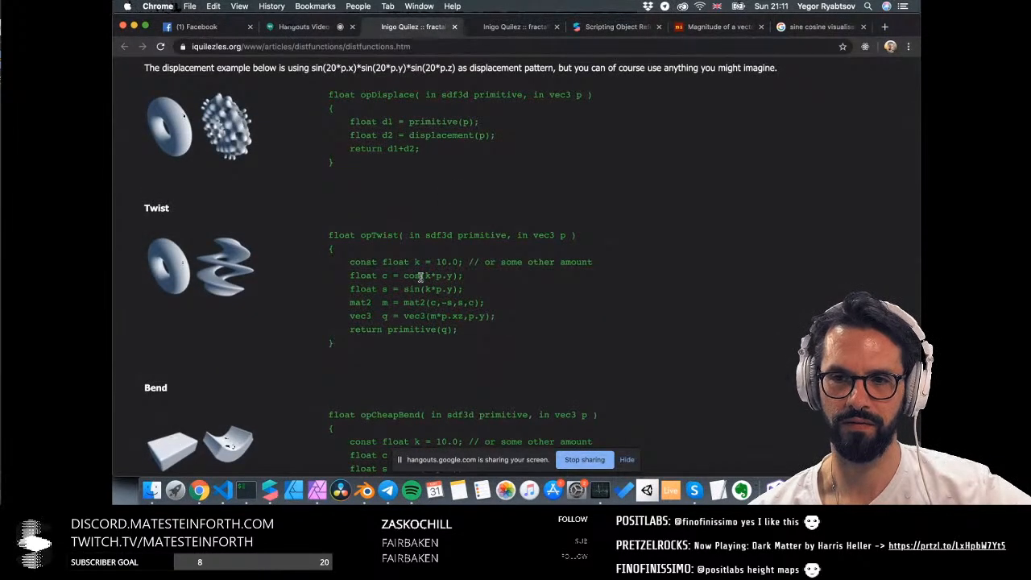
{"action": "scroll", "coordinate": [476, 290], "scroll_direction": "up", "scroll_amount": 15}
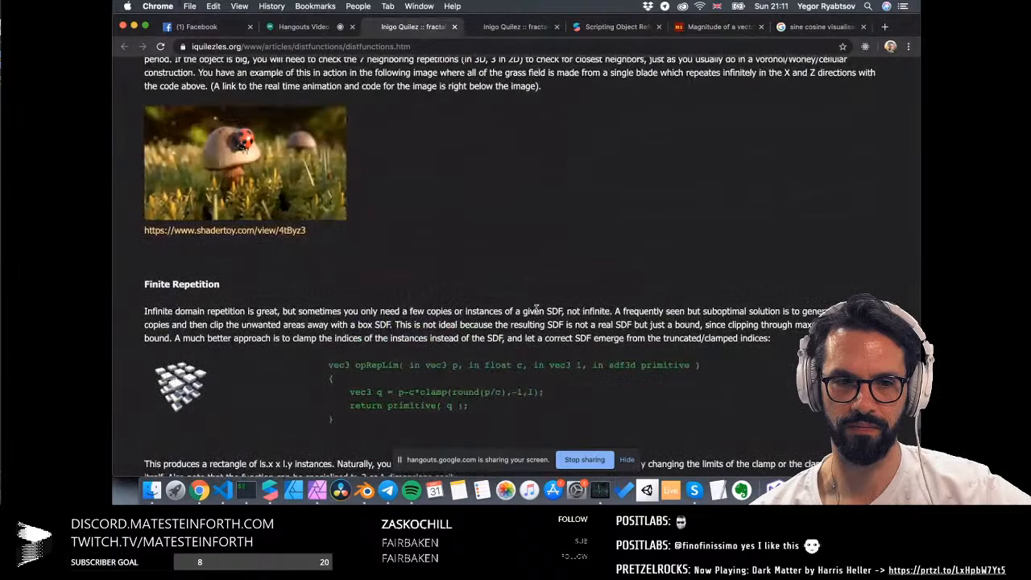
Examine the Smooth Union, Revolution and extrusion from 2D, and Onion sections, enlarging the Onion illustration for a closer look
{"action": "scroll", "coordinate": [535, 309], "scroll_direction": "up", "scroll_amount": 20}
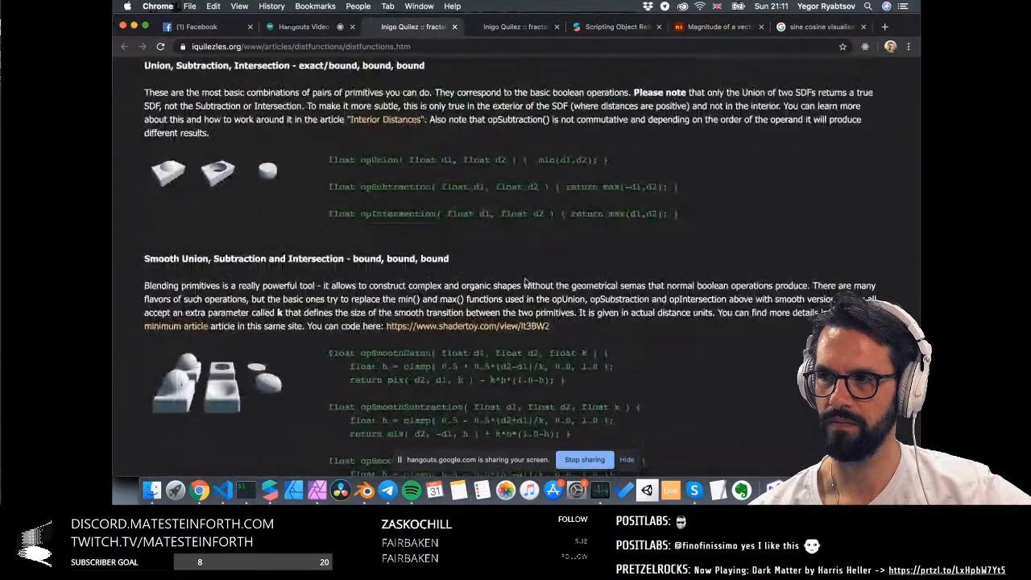
{"action": "scroll", "coordinate": [525, 281], "scroll_direction": "down", "scroll_amount": 3}
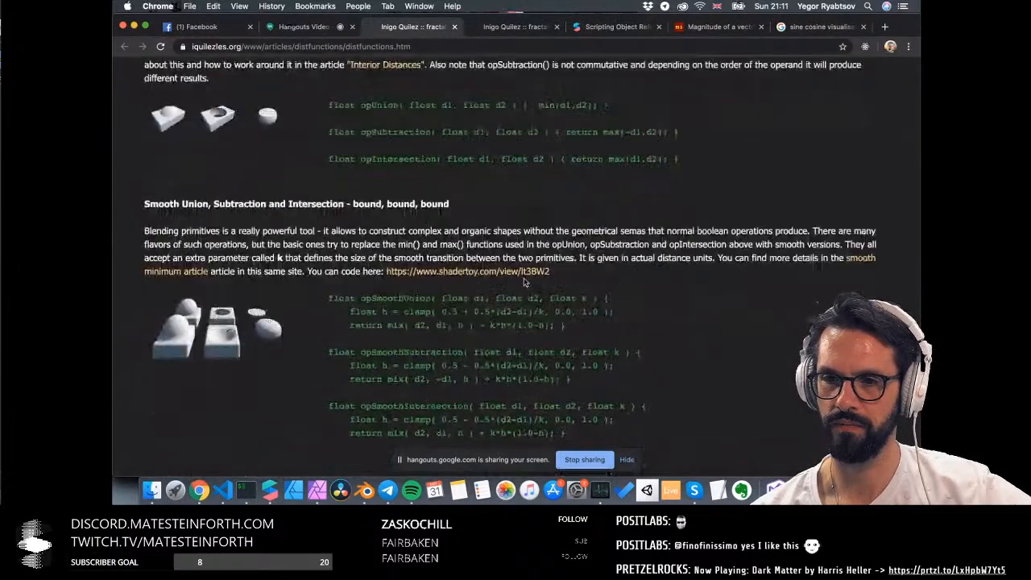
{"action": "scroll", "coordinate": [524, 281], "scroll_direction": "down", "scroll_amount": 2}
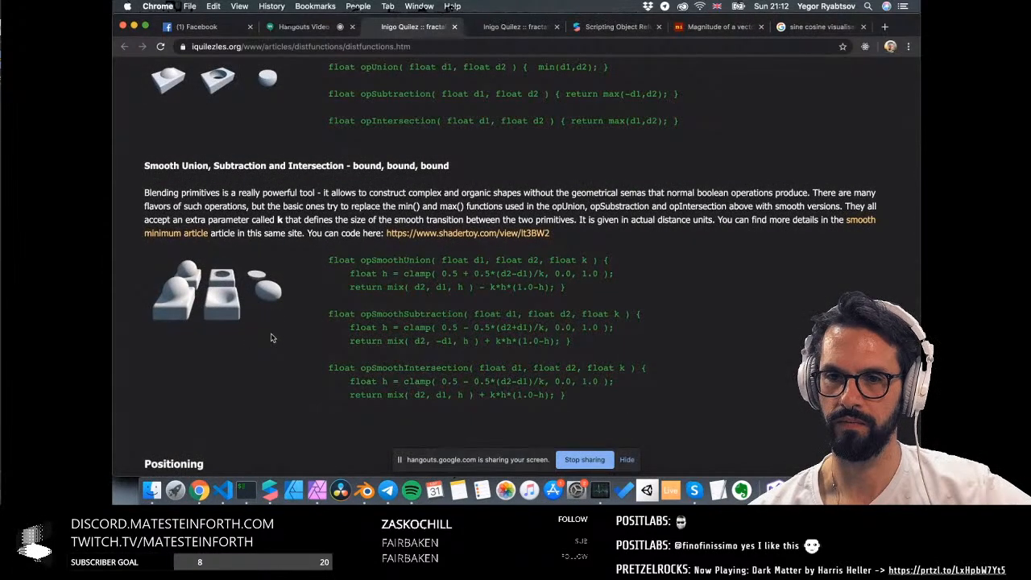
{"action": "scroll", "coordinate": [274, 322], "scroll_direction": "up", "scroll_amount": 5}
{"action": "scroll", "coordinate": [282, 266], "scroll_direction": "down", "scroll_amount": 15}
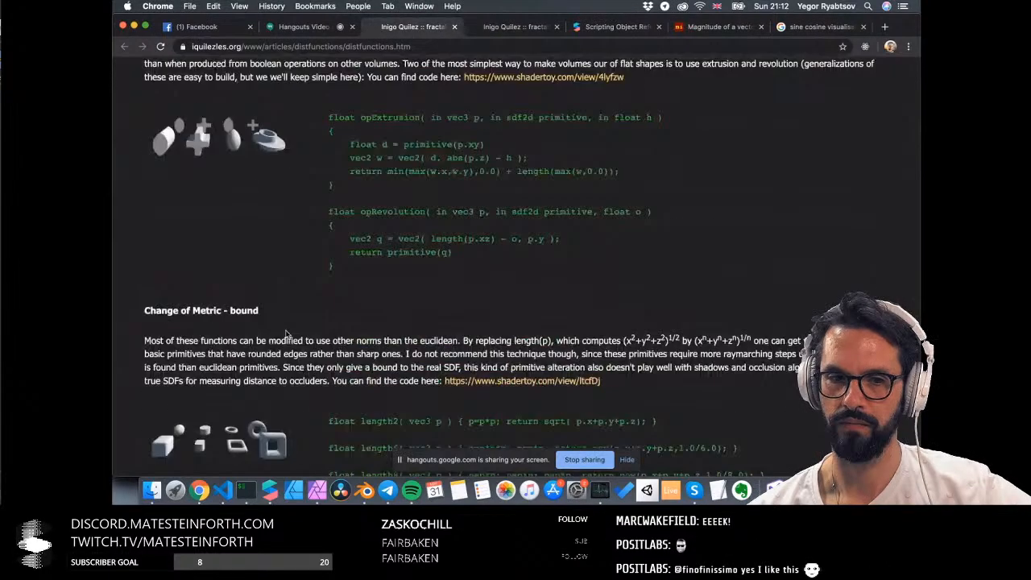
{"action": "scroll", "coordinate": [284, 250], "scroll_direction": "up", "scroll_amount": 3}
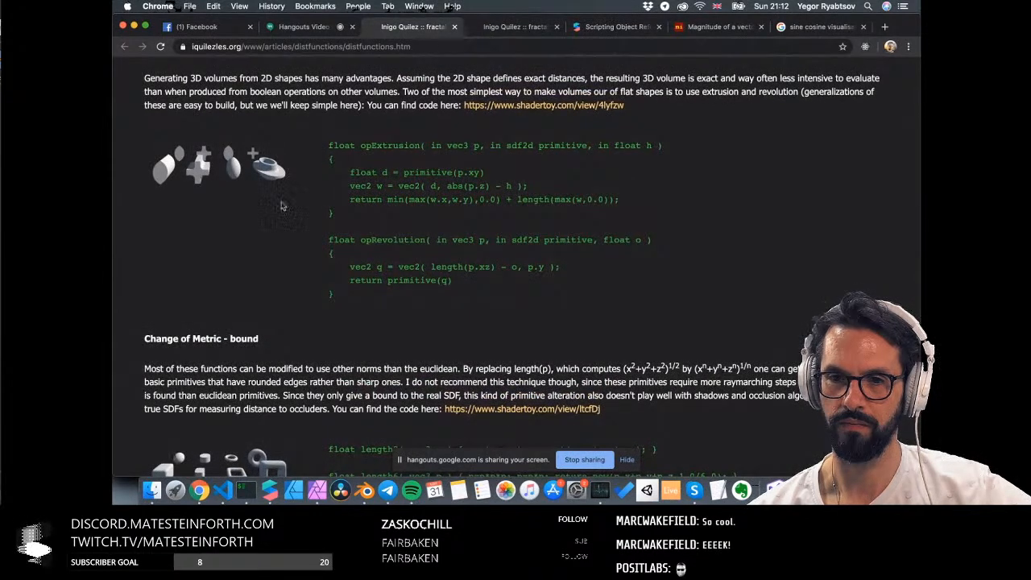
{"action": "scroll", "coordinate": [256, 158], "scroll_direction": "up", "scroll_amount": 10}
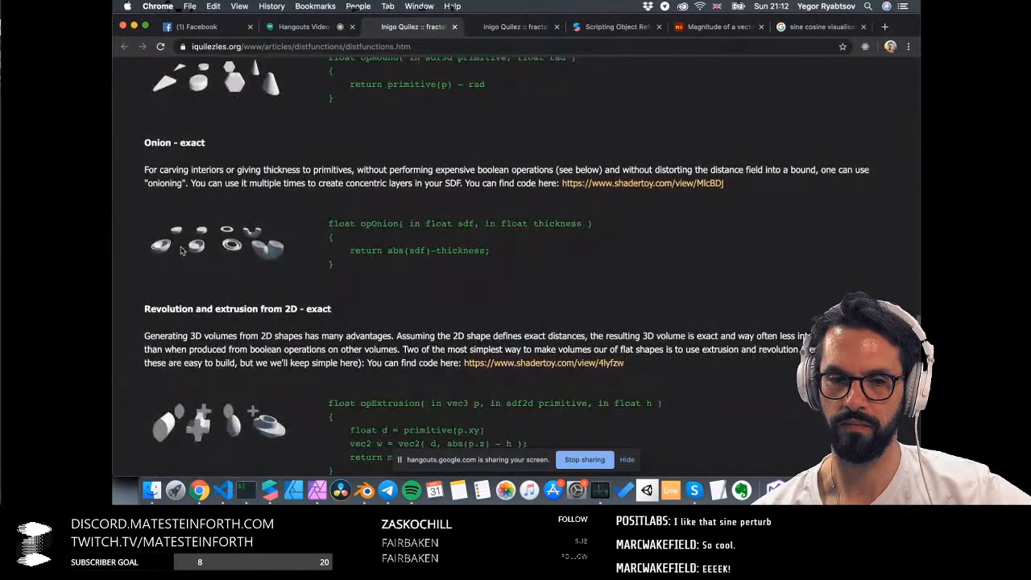
{"action": "scroll", "coordinate": [180, 242], "scroll_direction": "up", "scroll_amount": 5, "text": "ctrl"}
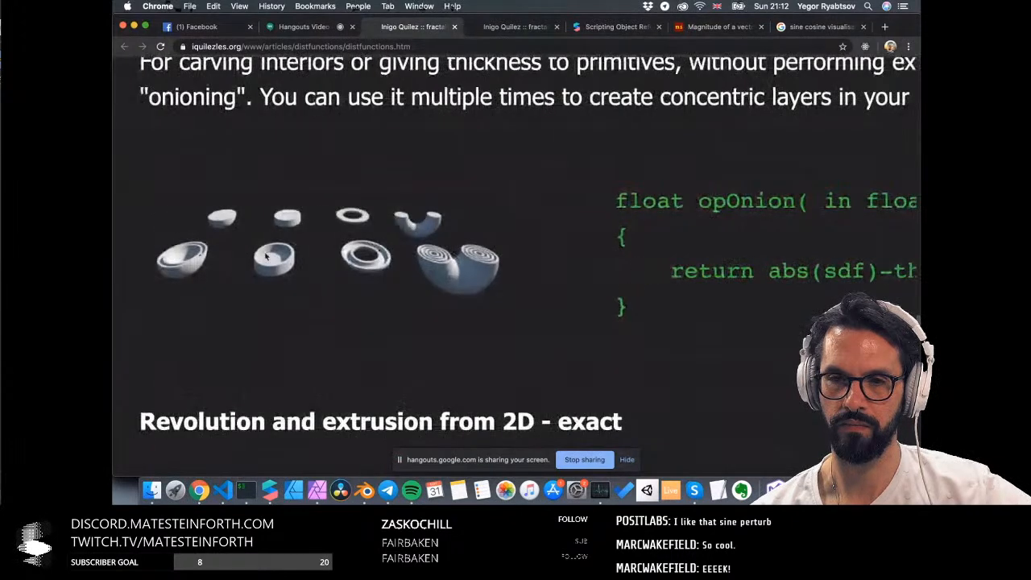
{"action": "scroll", "coordinate": [215, 255], "scroll_direction": "down", "scroll_amount": 5, "text": "ctrl"}
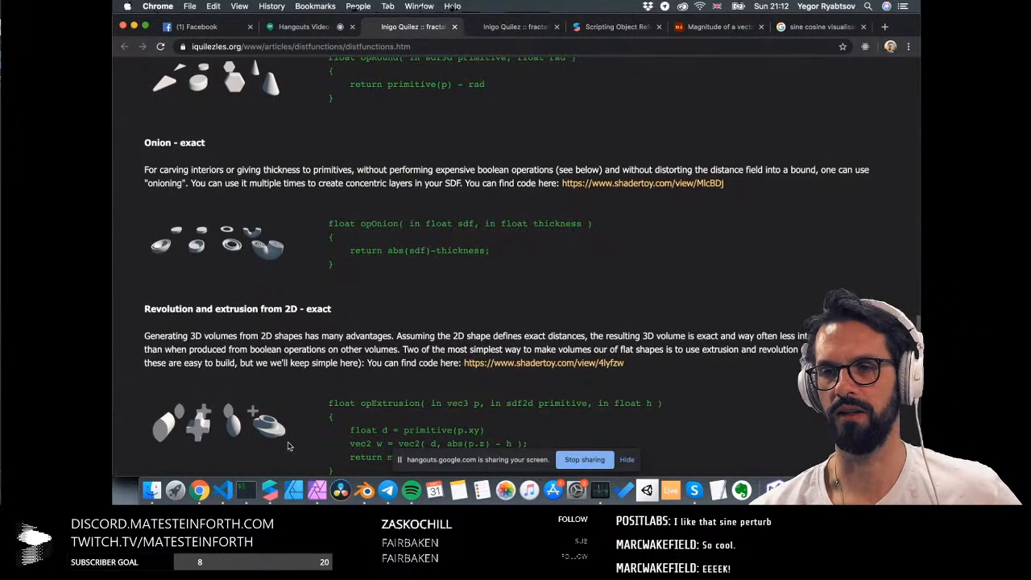
Switch to Spark AR Studio, close the volume_texture_depth project and open the recent project vSDFs V2.arproj
{"action": "left_click", "coordinate": [269, 490]}
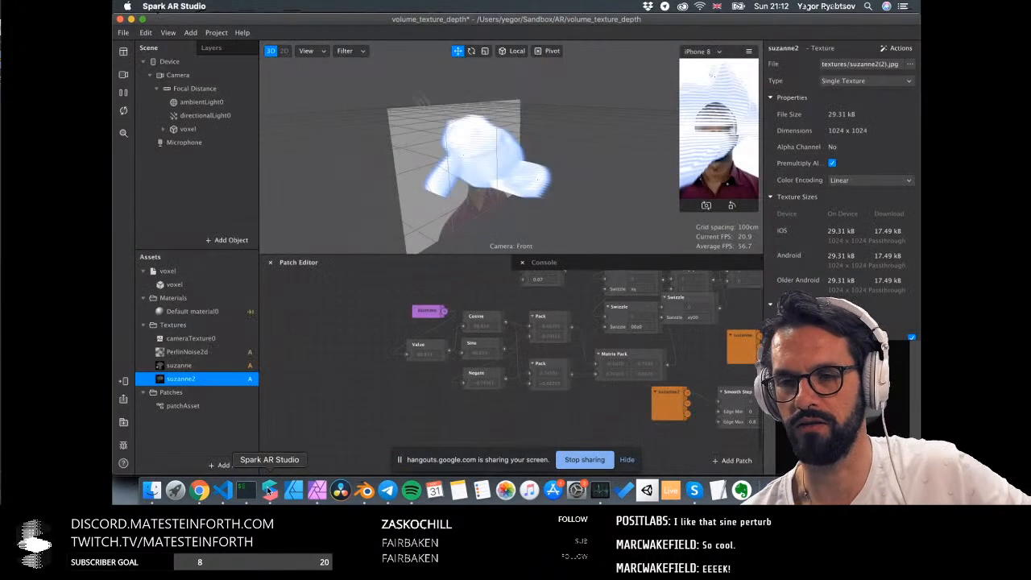
{"action": "left_click", "coordinate": [120, 20]}
{"action": "left_click", "coordinate": [552, 81]}
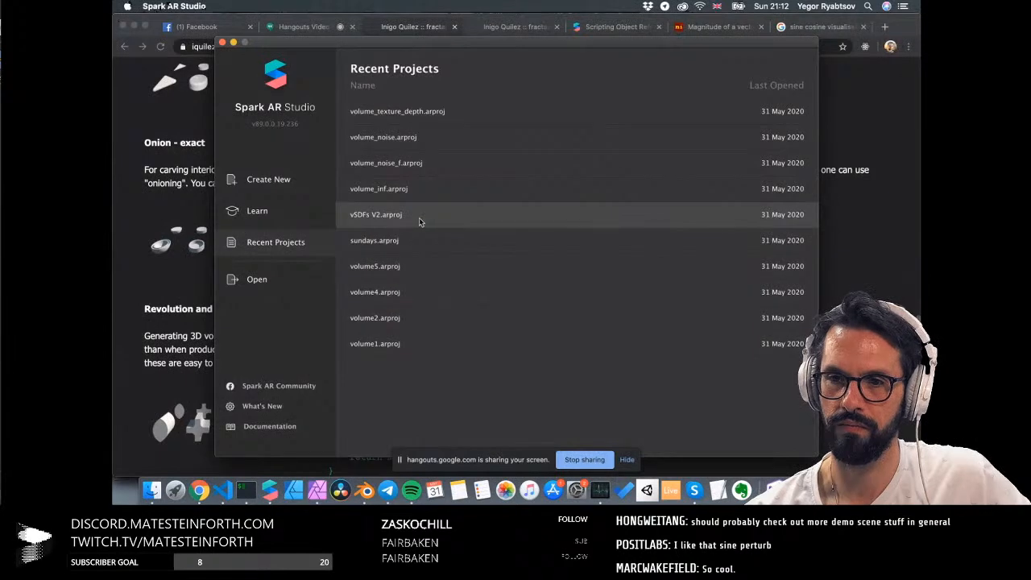
{"action": "left_click", "coordinate": [419, 221]}
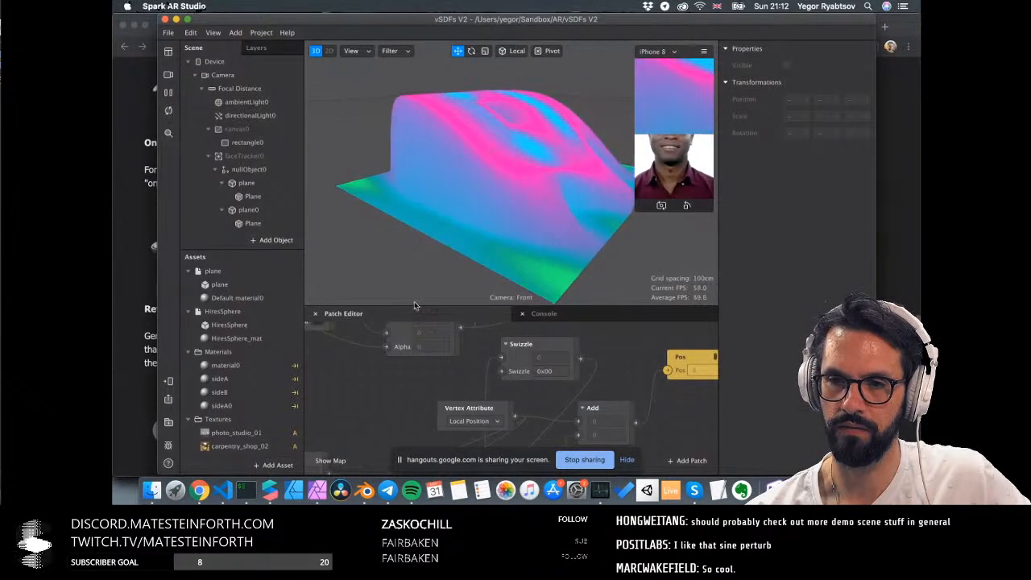
{"action": "left_click", "coordinate": [243, 155]}
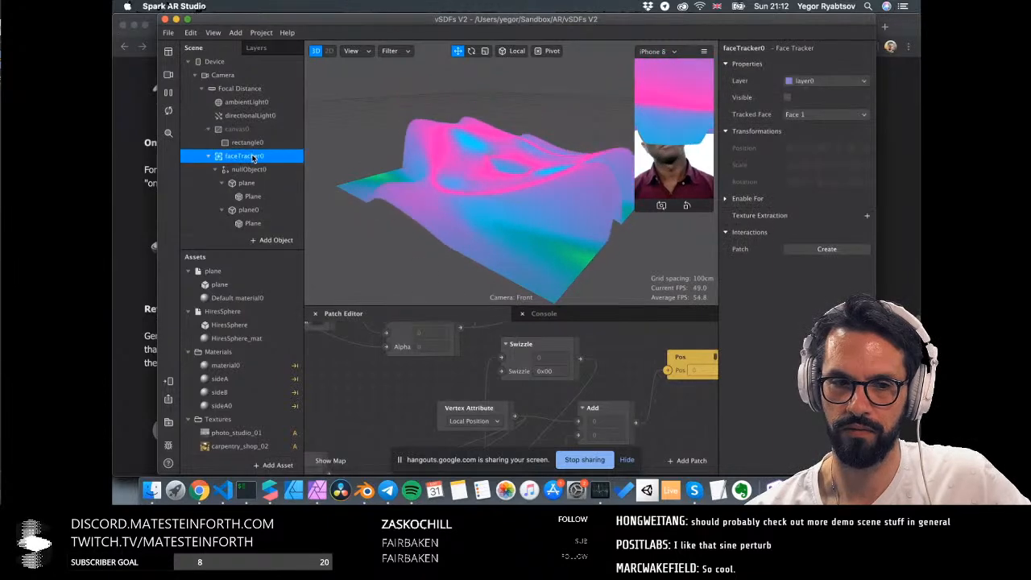
{"action": "left_click", "coordinate": [235, 183]}
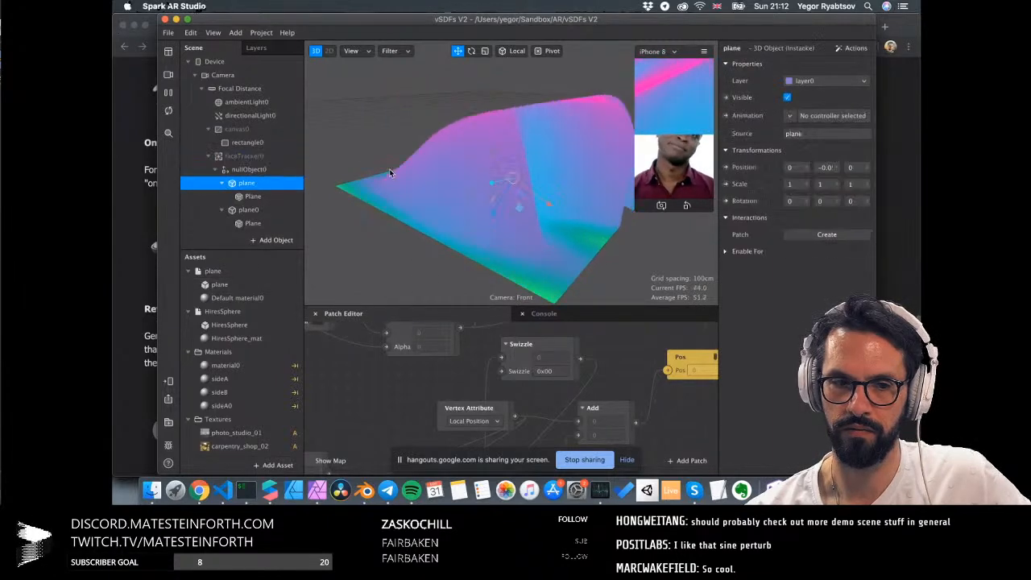
{"action": "left_click", "coordinate": [233, 170]}
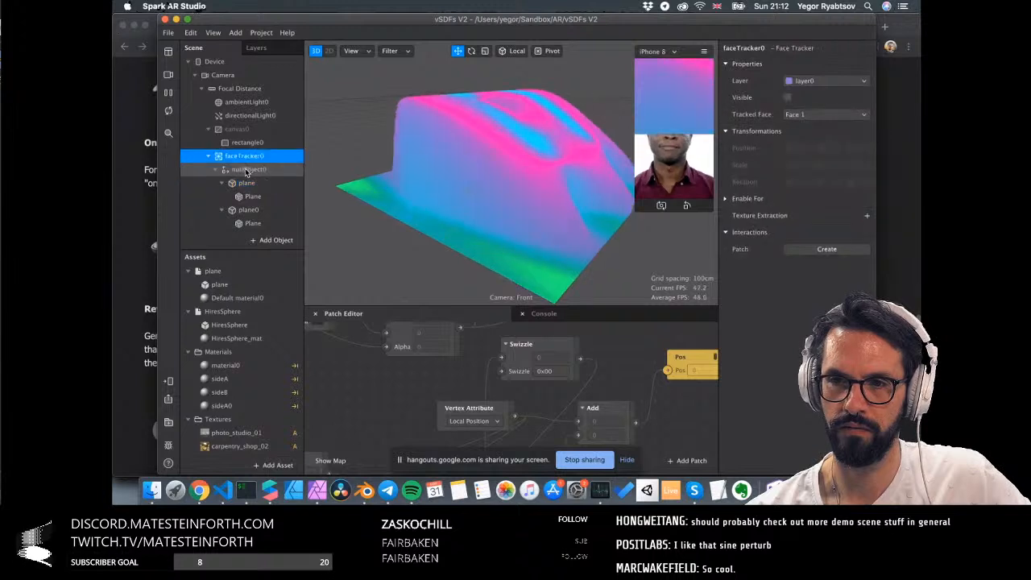
{"action": "left_click", "coordinate": [789, 98]}
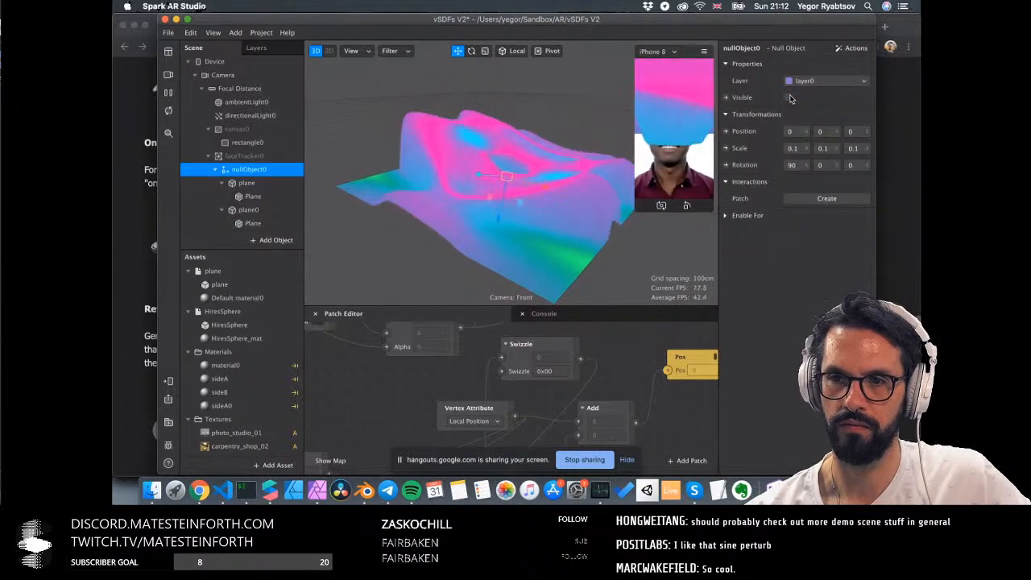
{"action": "left_click", "coordinate": [789, 97]}
Hide plane1 in the scene and make canvas0 visible
{"action": "scroll", "coordinate": [248, 165], "scroll_direction": "down", "scroll_amount": 3}
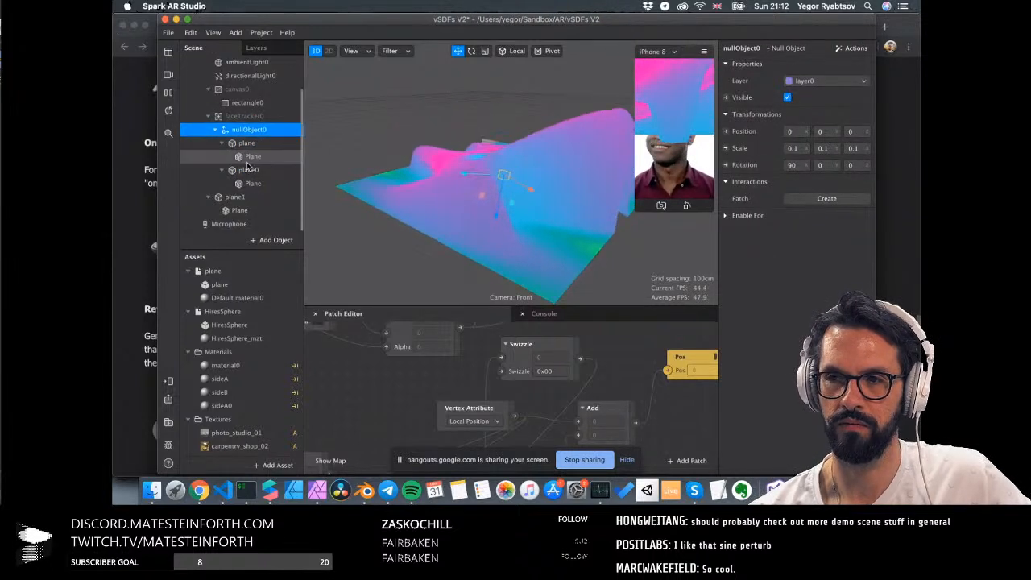
{"action": "left_click", "coordinate": [227, 198]}
{"action": "left_click", "coordinate": [787, 97]}
{"action": "scroll", "coordinate": [242, 161], "scroll_direction": "up", "scroll_amount": 1}
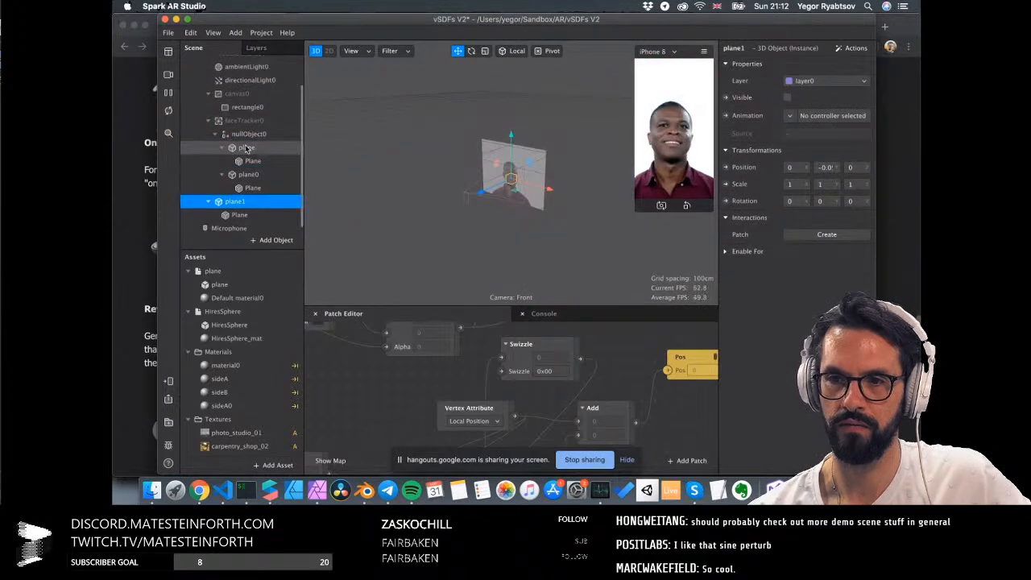
{"action": "left_click", "coordinate": [247, 106]}
{"action": "left_click", "coordinate": [250, 94]}
{"action": "left_click", "coordinate": [788, 97]}
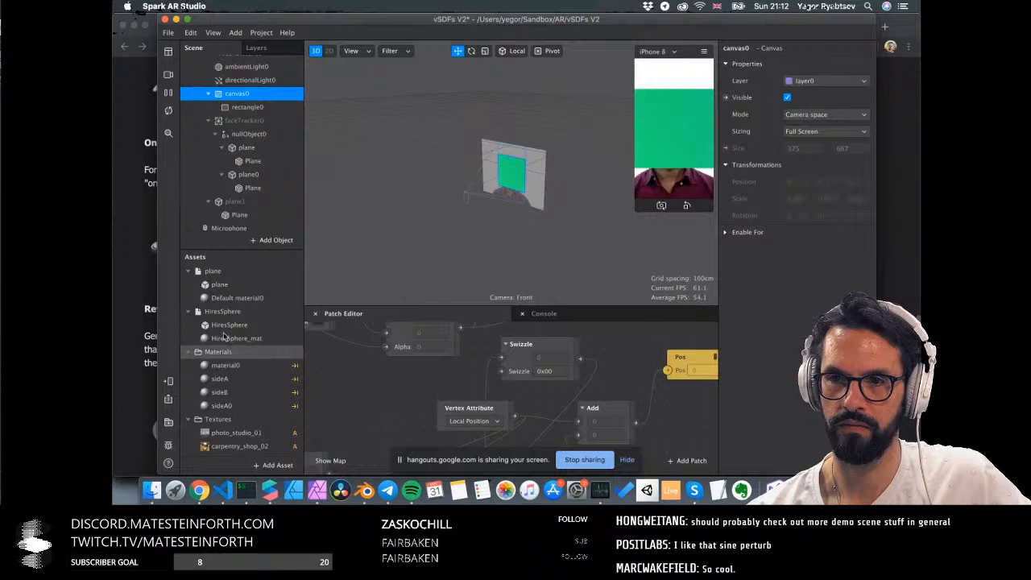
Open material0 from rectangle0 and disconnect the wire feeding its Diffuse Texture patch input
{"action": "left_click", "coordinate": [246, 107]}
{"action": "left_click", "coordinate": [793, 329]}
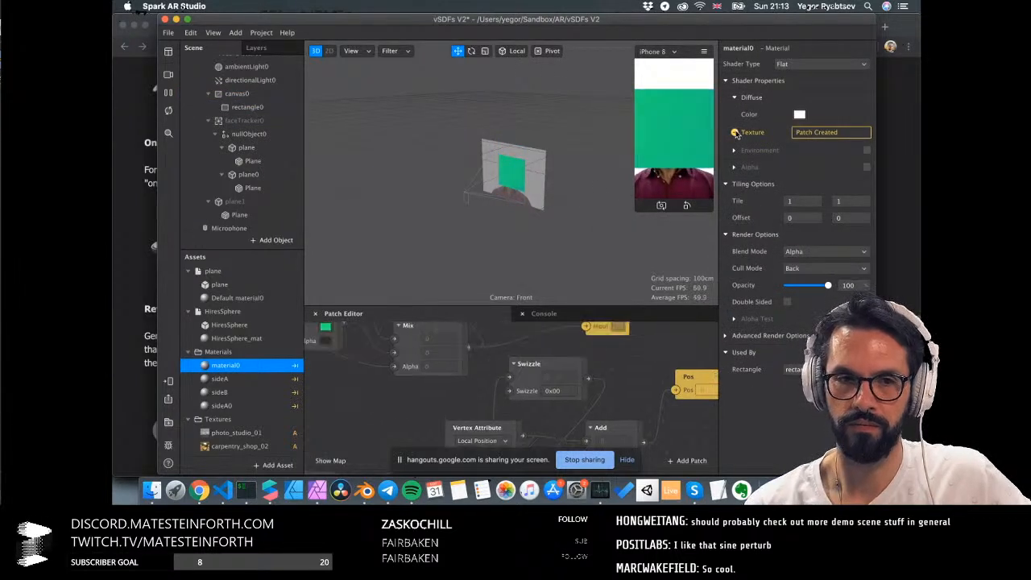
{"action": "scroll", "coordinate": [642, 372], "scroll_direction": "down", "scroll_amount": 2}
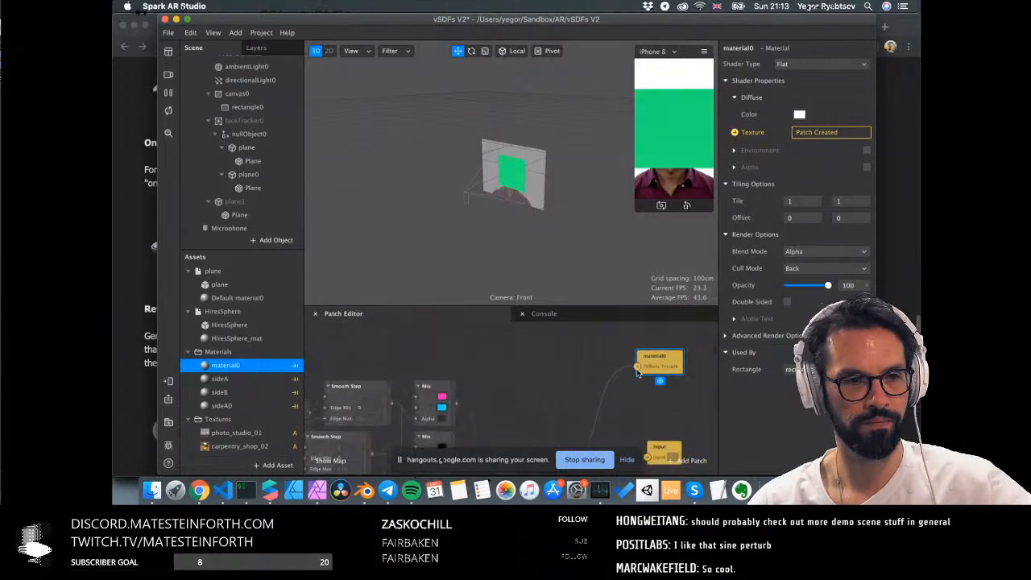
{"action": "left_click_drag", "start_coordinate": [641, 369], "coordinate": [582, 385]}
{"action": "left_click_drag", "start_coordinate": [665, 360], "coordinate": [655, 313]}
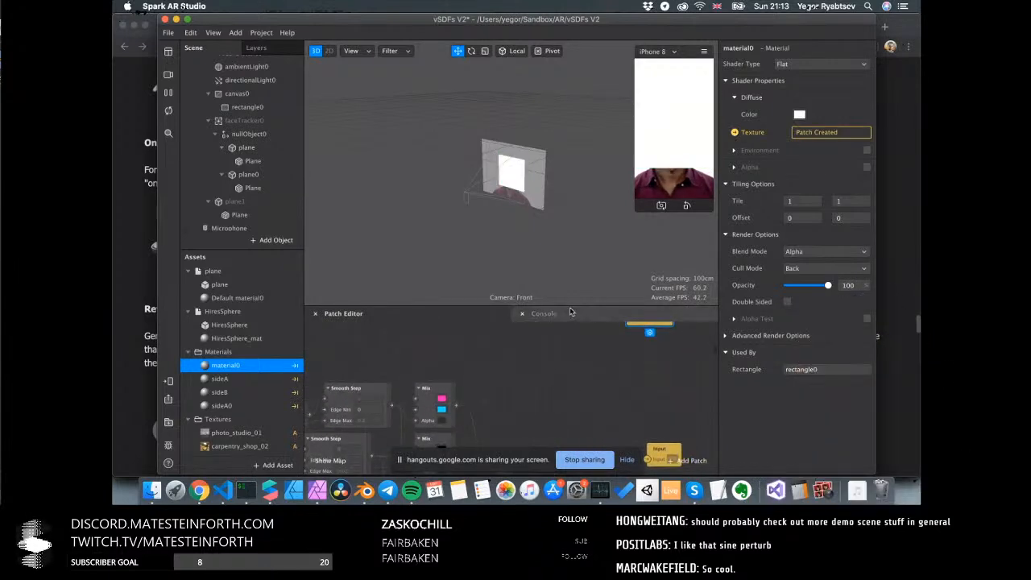
Enlarge the Patch Editor and move the material0 patch into an empty area of the graph
{"action": "left_click_drag", "start_coordinate": [564, 308], "coordinate": [566, 115]}
{"action": "scroll", "coordinate": [554, 181], "scroll_direction": "up", "scroll_amount": 5}
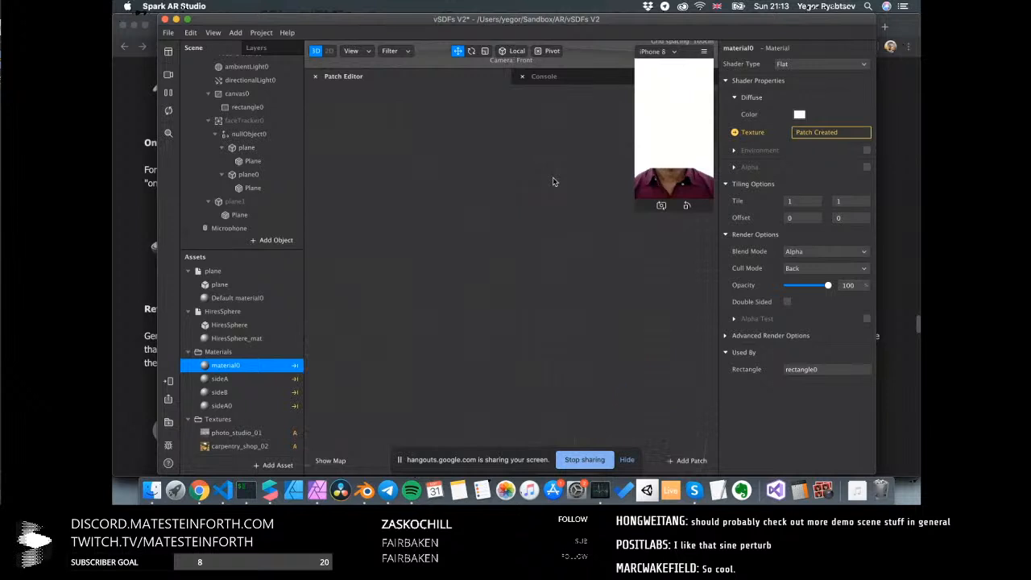
{"action": "scroll", "coordinate": [555, 183], "scroll_direction": "down", "scroll_amount": 4}
{"action": "left_click_drag", "start_coordinate": [651, 333], "coordinate": [632, 204]}
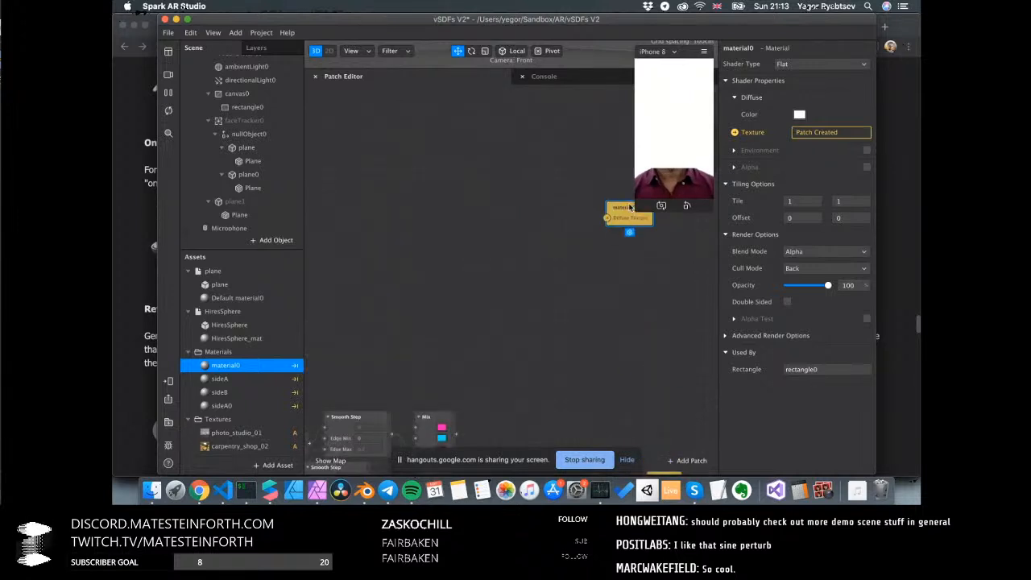
Place the vSDF Triangle Exact patch asset beside the material0 patch and add a Vertex Attribute patch
{"action": "scroll", "coordinate": [279, 405], "scroll_direction": "down", "scroll_amount": 5}
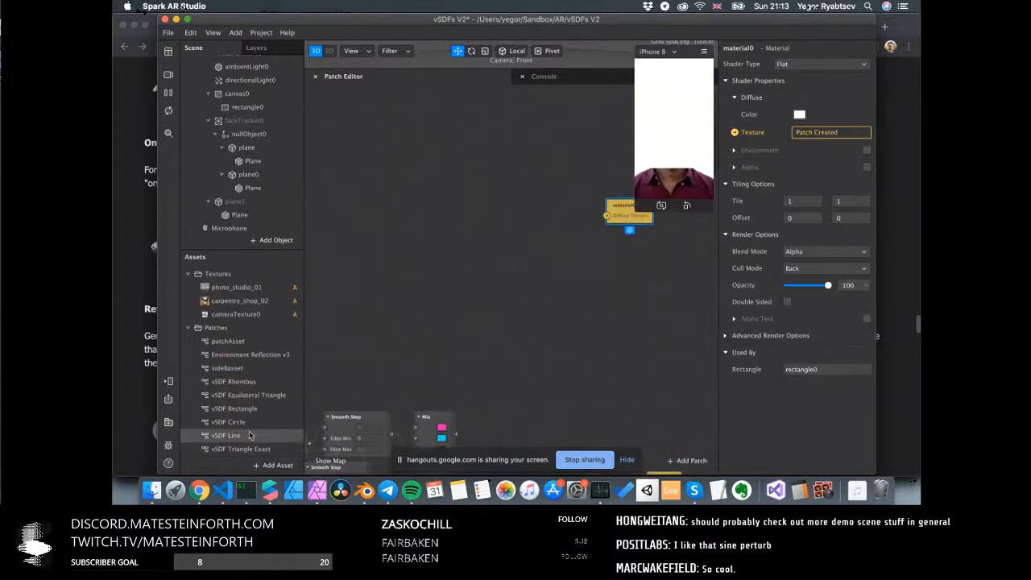
{"action": "left_click_drag", "start_coordinate": [241, 449], "coordinate": [465, 242]}
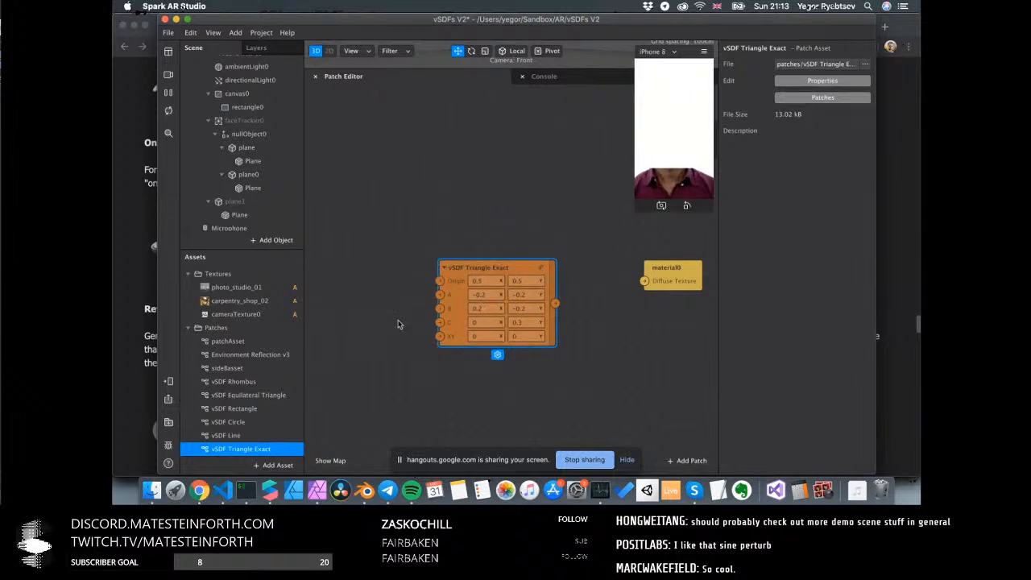
{"action": "right_click", "coordinate": [369, 319]}
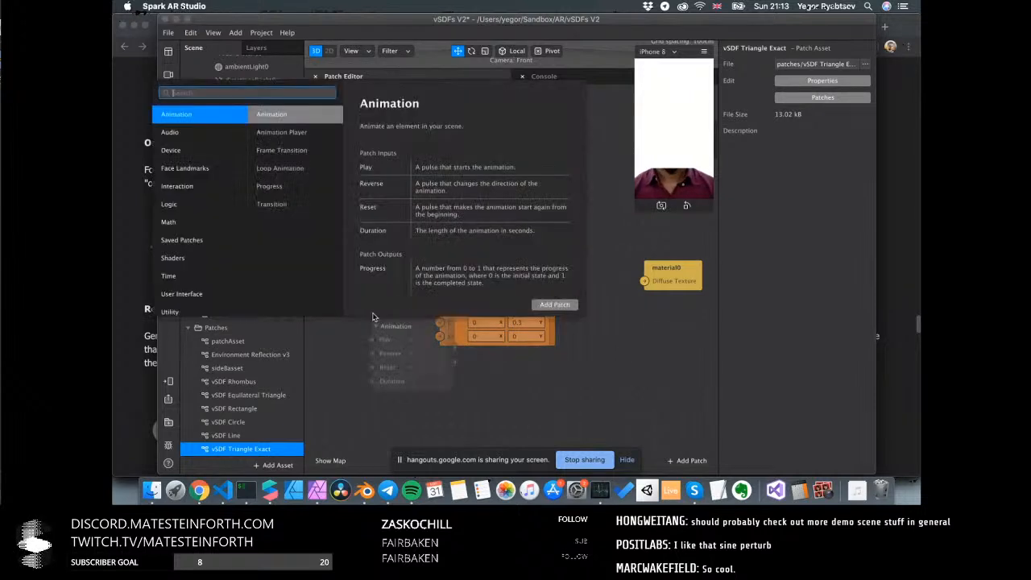
{"action": "type", "text": "vert"}
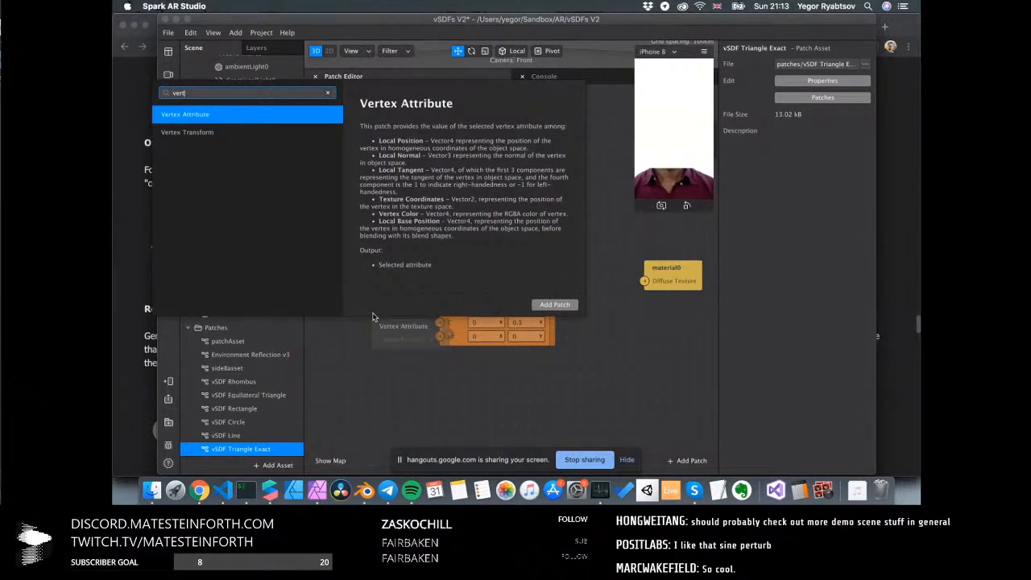
{"action": "key", "text": "Return"}
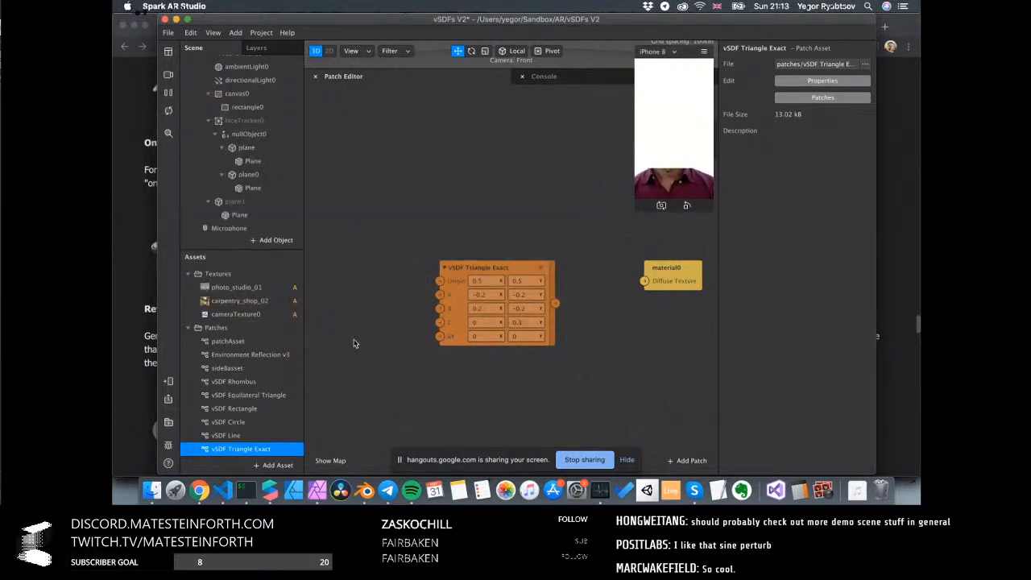
Add a Function patch beside the vSDF Triangle Exact patch and set its type to Vector 2
{"action": "right_click", "coordinate": [352, 343]}
{"action": "type", "text": "fuctl"}
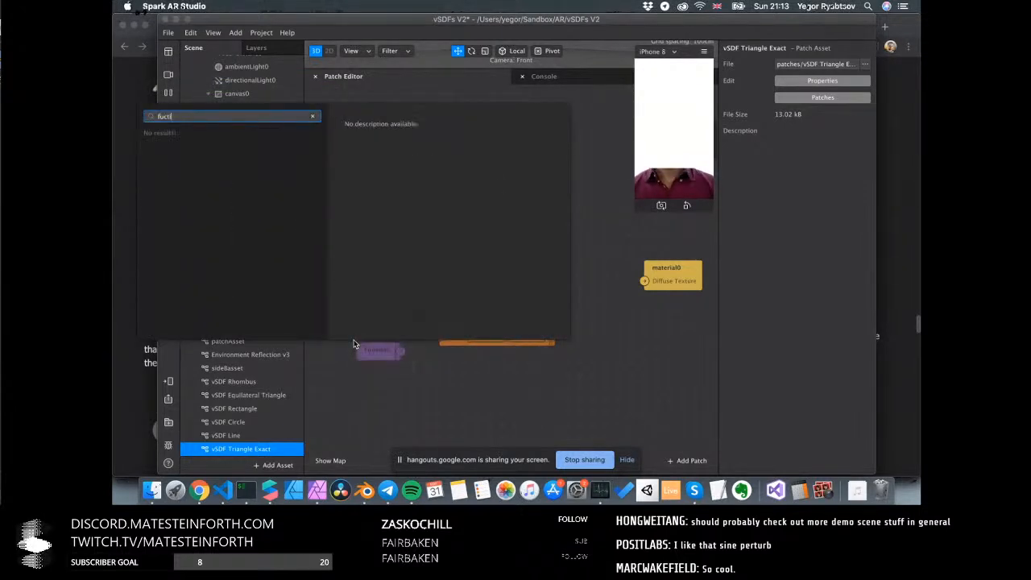
{"action": "key", "text": "Escape"}
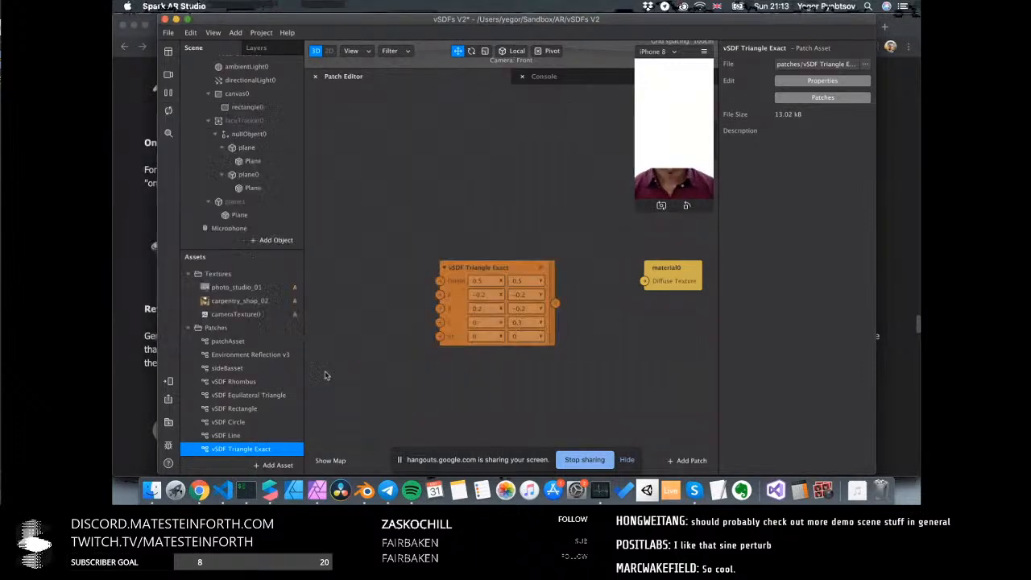
{"action": "right_click", "coordinate": [339, 347]}
{"action": "type", "text": "fuction"}
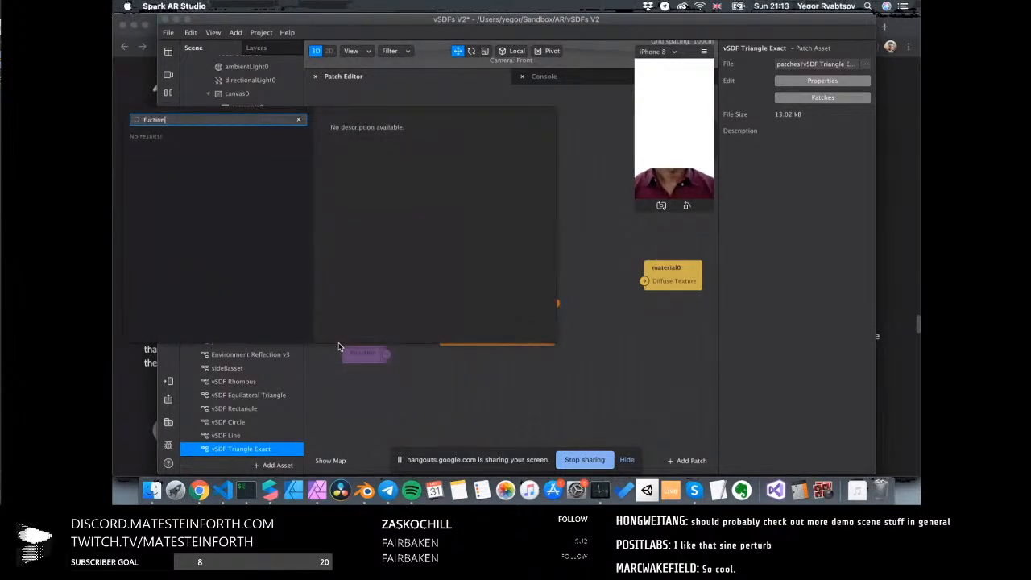
{"action": "left_click", "coordinate": [183, 121]}
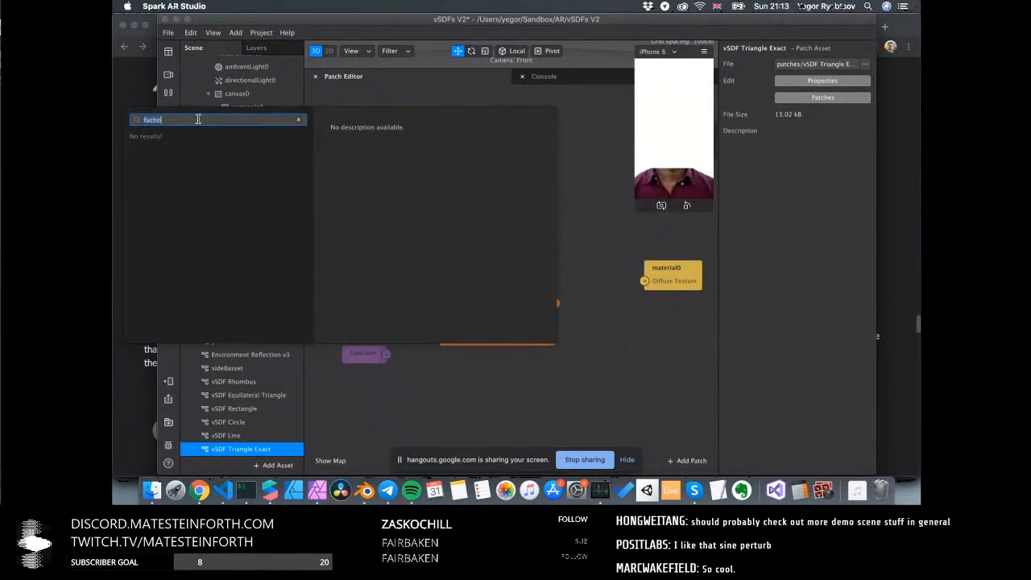
{"action": "key", "text": "BackSpace"}
{"action": "type", "text": "funct"}
{"action": "key", "text": "Return"}
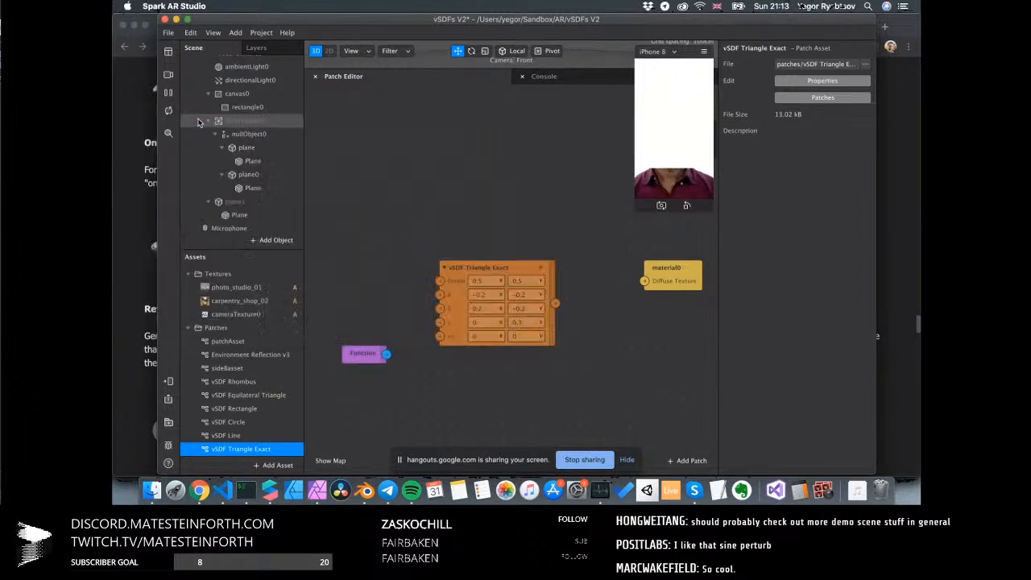
{"action": "left_click", "coordinate": [375, 373]}
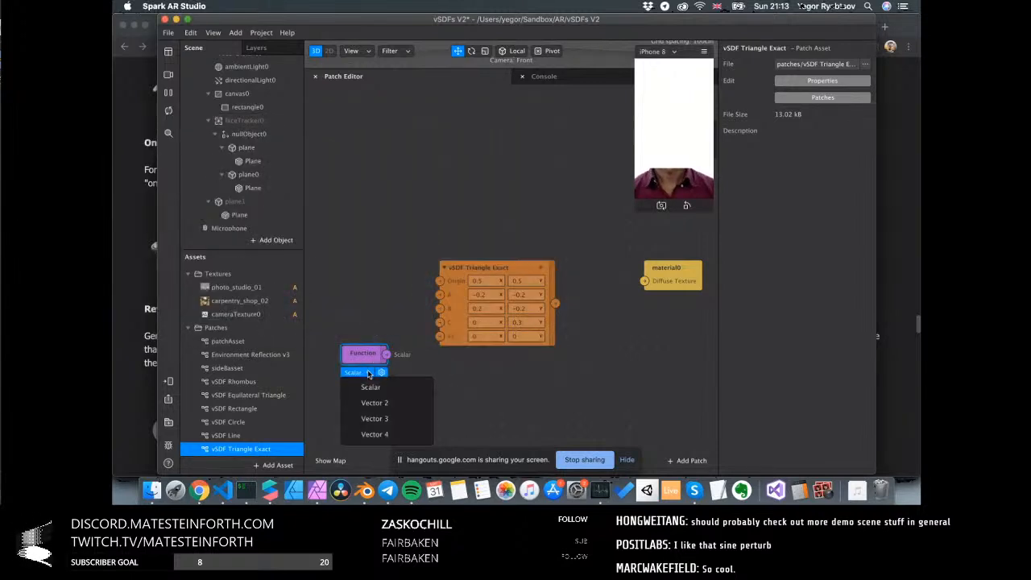
{"action": "left_click", "coordinate": [375, 399]}
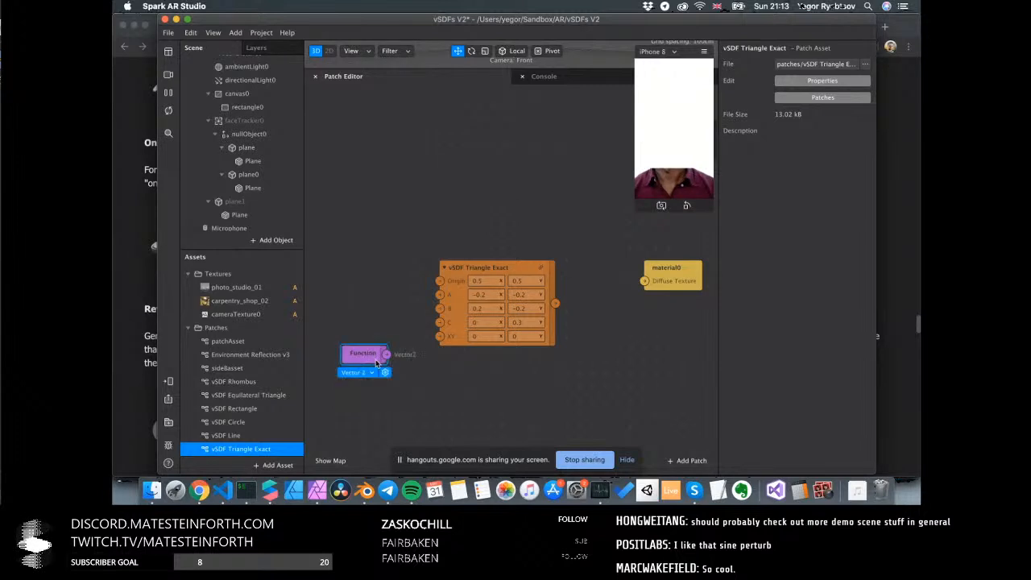
Space out the Function and vSDF Triangle Exact patches and connect the Function output to the triangle's XY input
{"action": "left_click_drag", "start_coordinate": [383, 360], "coordinate": [391, 364]}
{"action": "left_click_drag", "start_coordinate": [499, 269], "coordinate": [525, 269]}
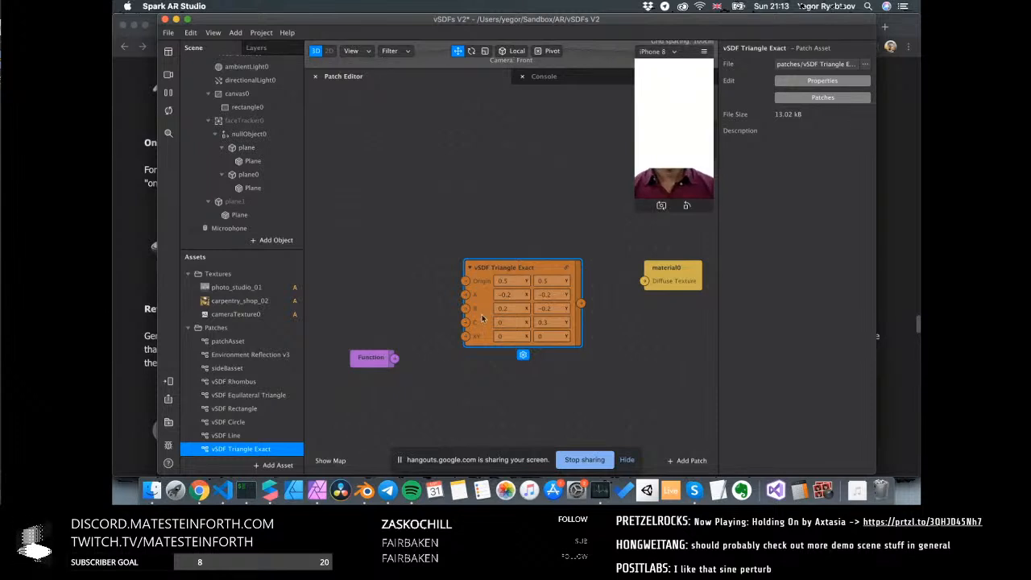
{"action": "left_click_drag", "start_coordinate": [373, 359], "coordinate": [375, 342]}
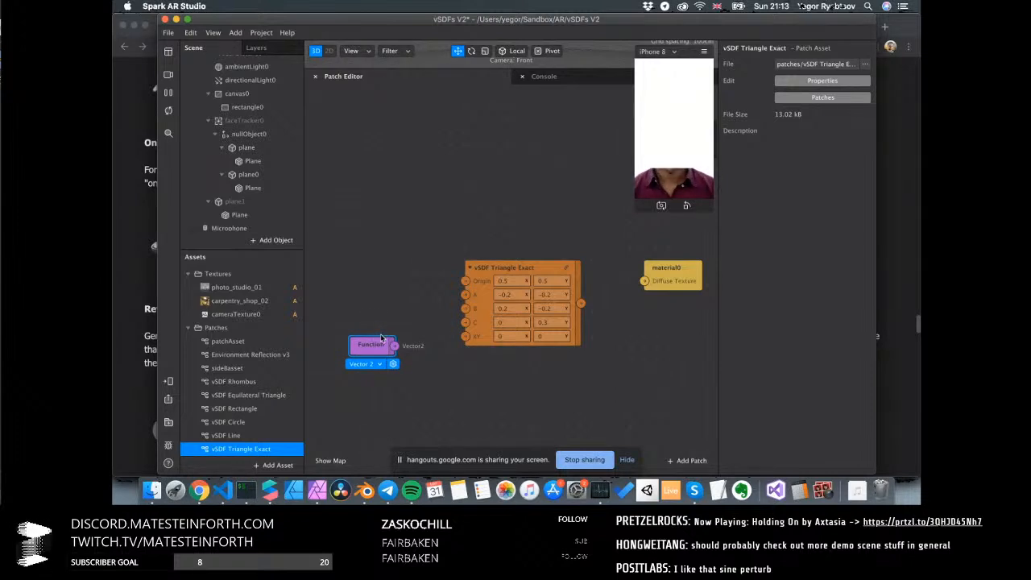
{"action": "left_click_drag", "start_coordinate": [395, 346], "coordinate": [506, 371]}
Add a Step patch between the triangle and material0 patches and connect the triangle's output to its first input
{"action": "type", "text": "step"}
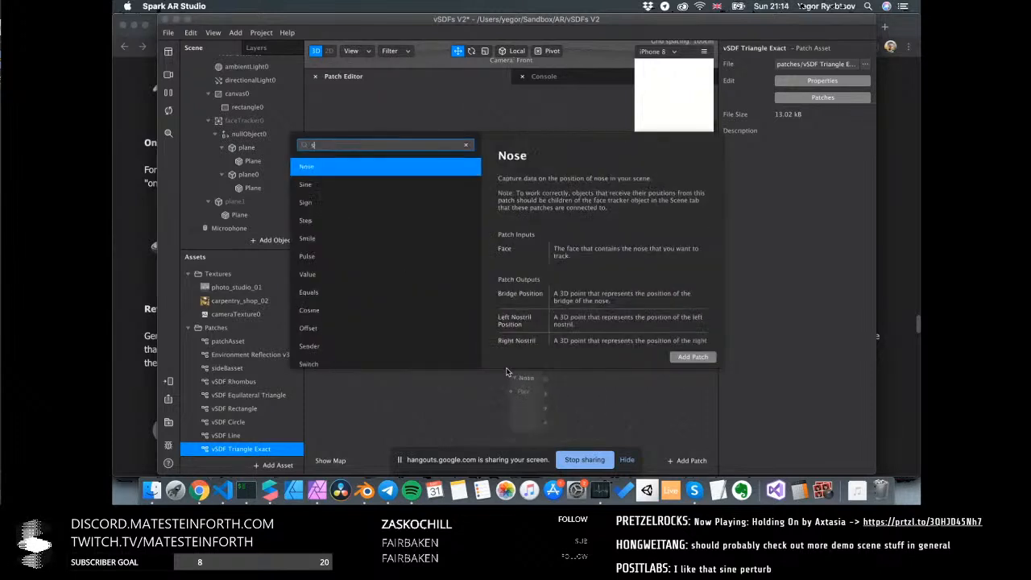
{"action": "key", "text": "Return"}
{"action": "scroll", "coordinate": [507, 372], "scroll_direction": "right", "scroll_amount": 5}
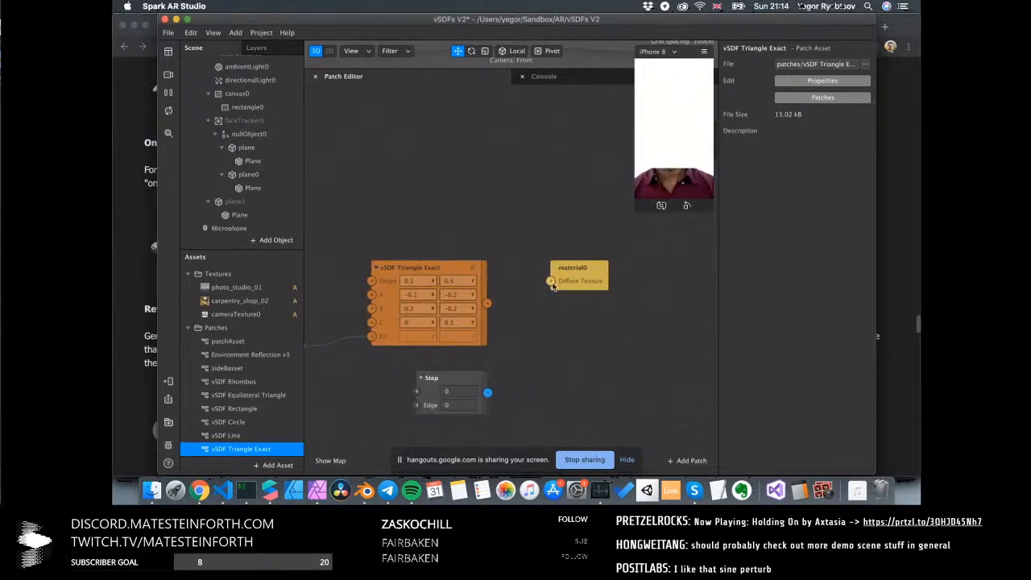
{"action": "left_click_drag", "start_coordinate": [580, 270], "coordinate": [669, 269]}
{"action": "left_click_drag", "start_coordinate": [458, 376], "coordinate": [579, 315]}
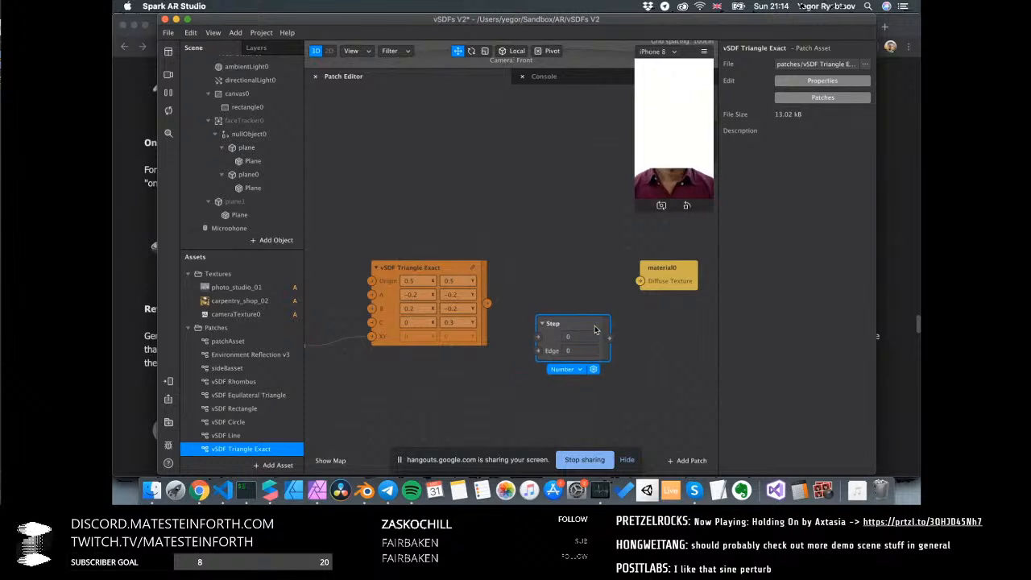
{"action": "left_click_drag", "start_coordinate": [487, 305], "coordinate": [538, 331]}
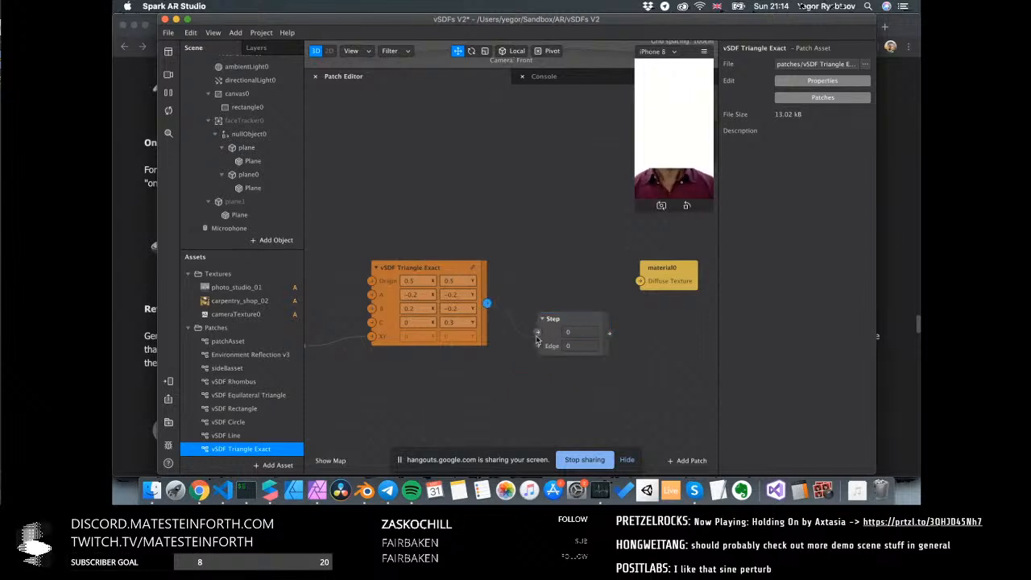
Add a Mix patch, feeding the Step output into its Alpha and its output into material0's Diffuse Texture
{"action": "double_click", "coordinate": [636, 338]}
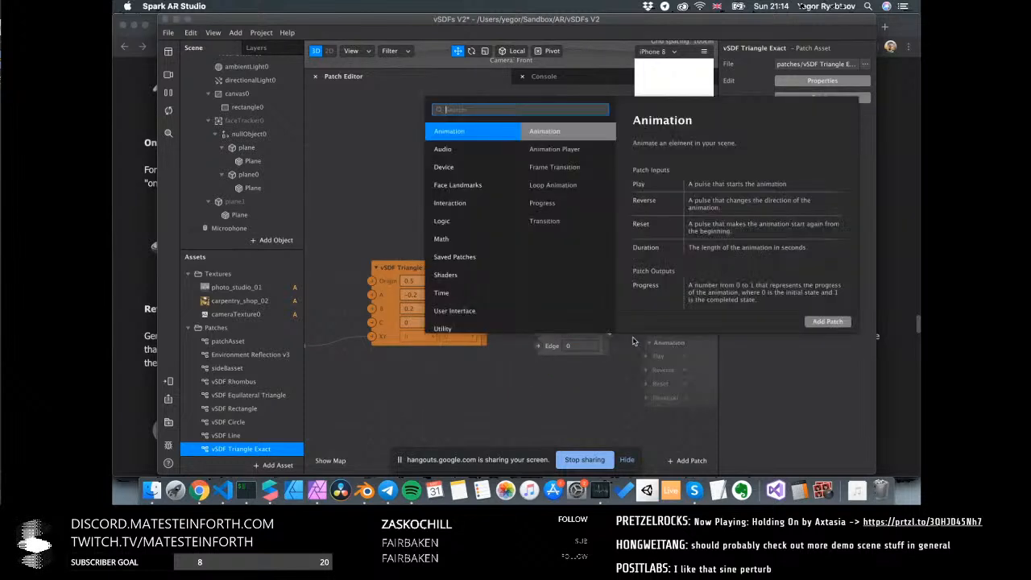
{"action": "type", "text": "mix"}
{"action": "key", "text": "Return"}
{"action": "left_click_drag", "start_coordinate": [609, 334], "coordinate": [646, 385]}
{"action": "left_click_drag", "start_coordinate": [664, 346], "coordinate": [632, 334]}
{"action": "left_click", "coordinate": [659, 305]}
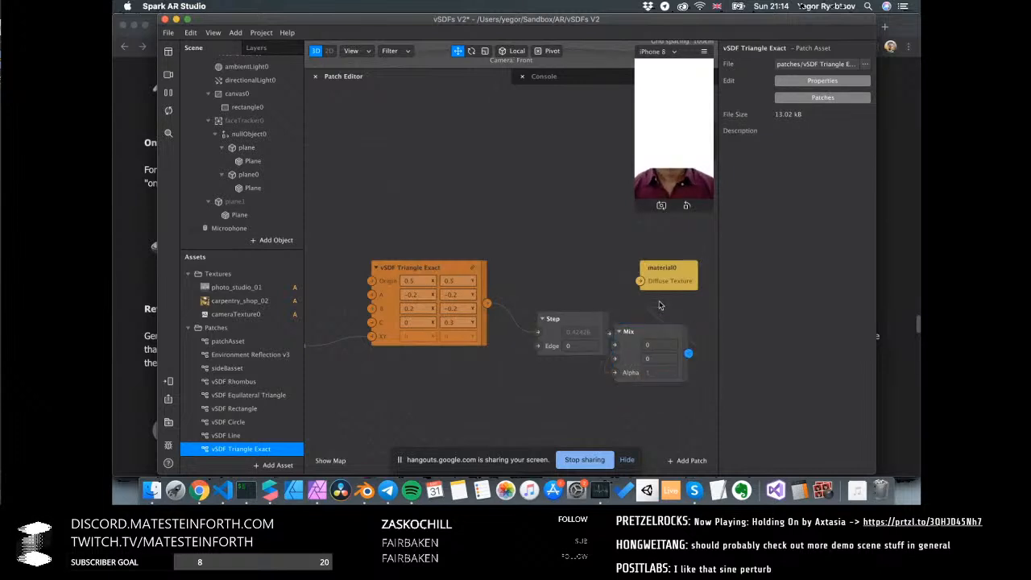
{"action": "left_click_drag", "start_coordinate": [639, 281], "coordinate": [641, 283]}
Switch the Mix patch to a color type and set its first color to bright magenta at 100% opacity
{"action": "left_click", "coordinate": [653, 330]}
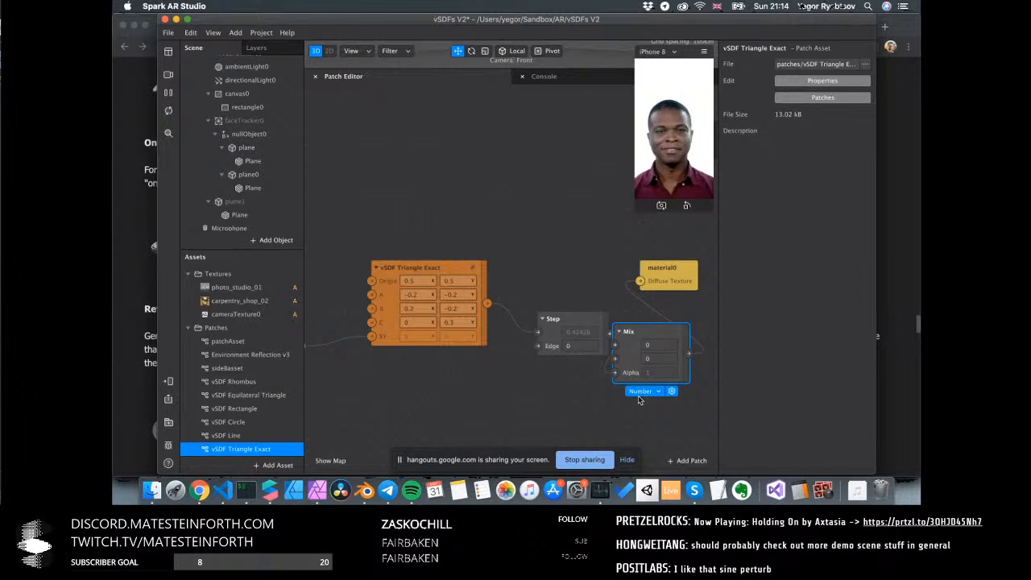
{"action": "left_click", "coordinate": [639, 393]}
{"action": "left_click", "coordinate": [648, 401]}
{"action": "left_click", "coordinate": [648, 345]}
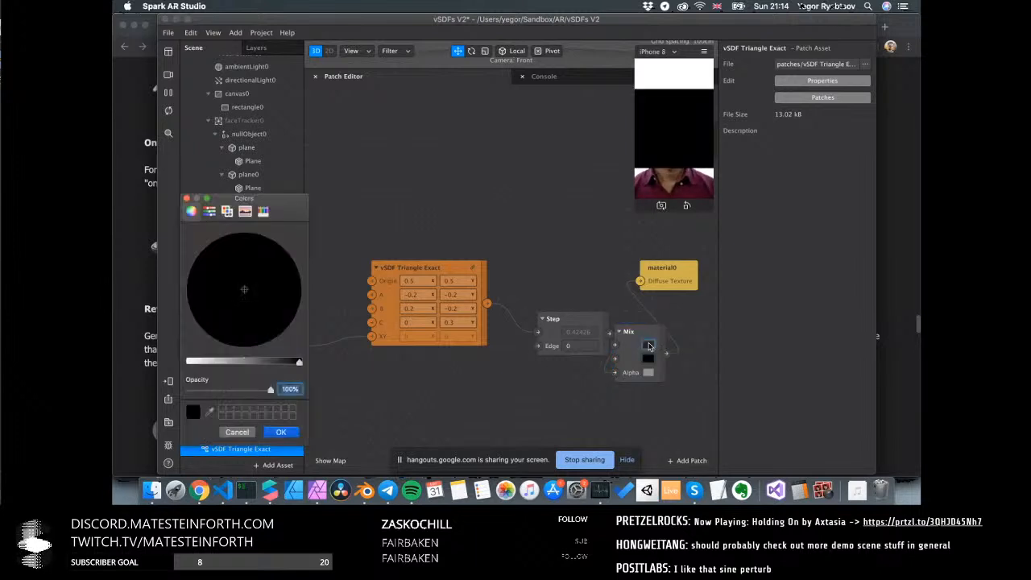
{"action": "left_click_drag", "start_coordinate": [213, 359], "coordinate": [188, 362]}
{"action": "left_click", "coordinate": [265, 341]}
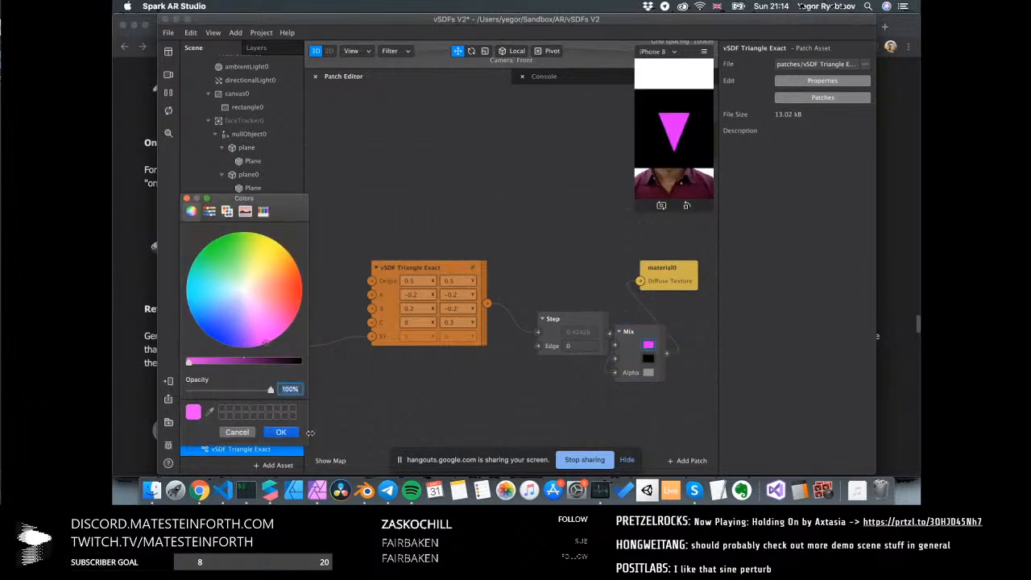
{"action": "left_click", "coordinate": [280, 432]}
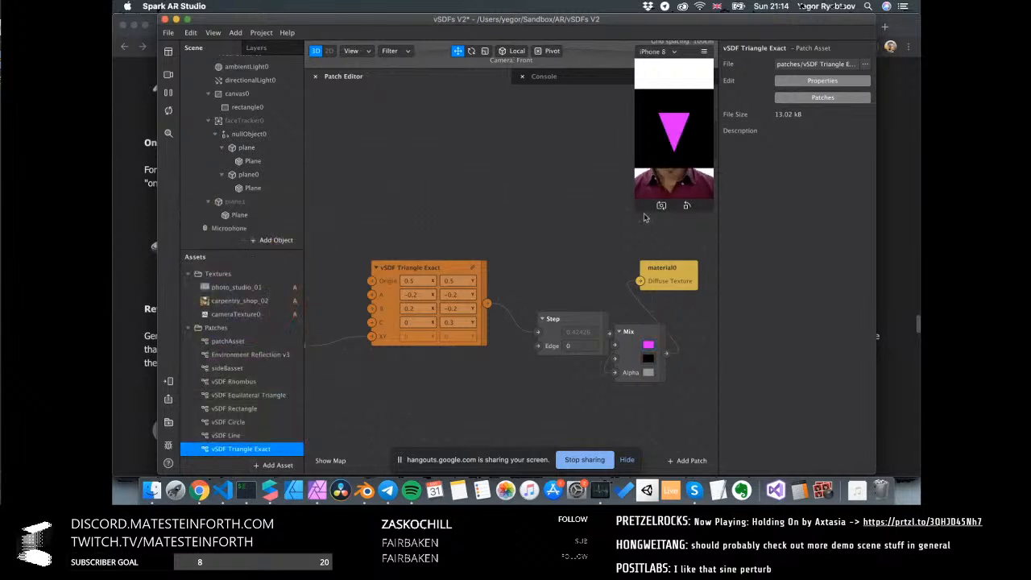
Enlarge the device preview and expand the application window to fill the screen
{"action": "left_click_drag", "start_coordinate": [635, 220], "coordinate": [566, 339]}
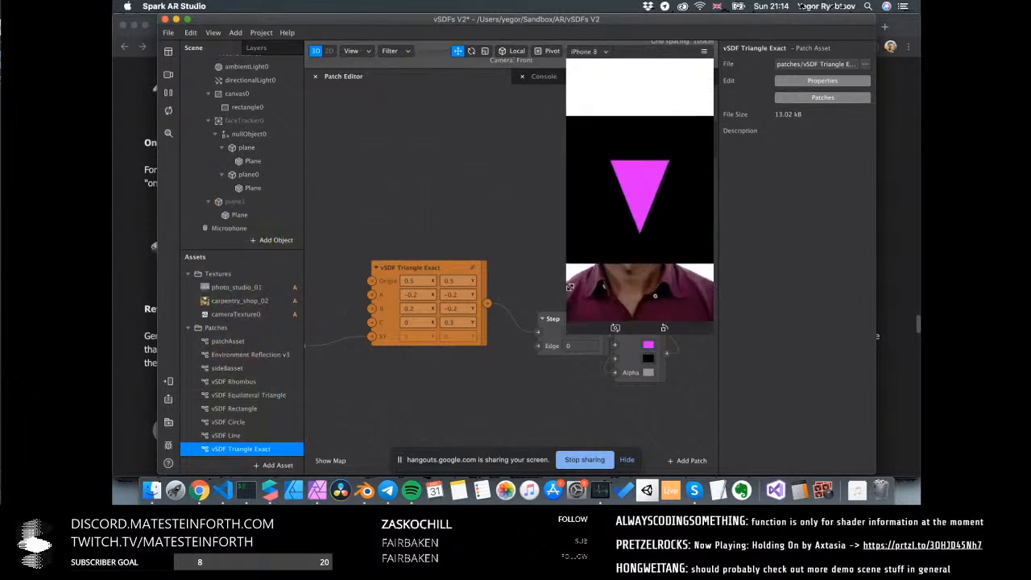
{"action": "left_click", "coordinate": [187, 18]}
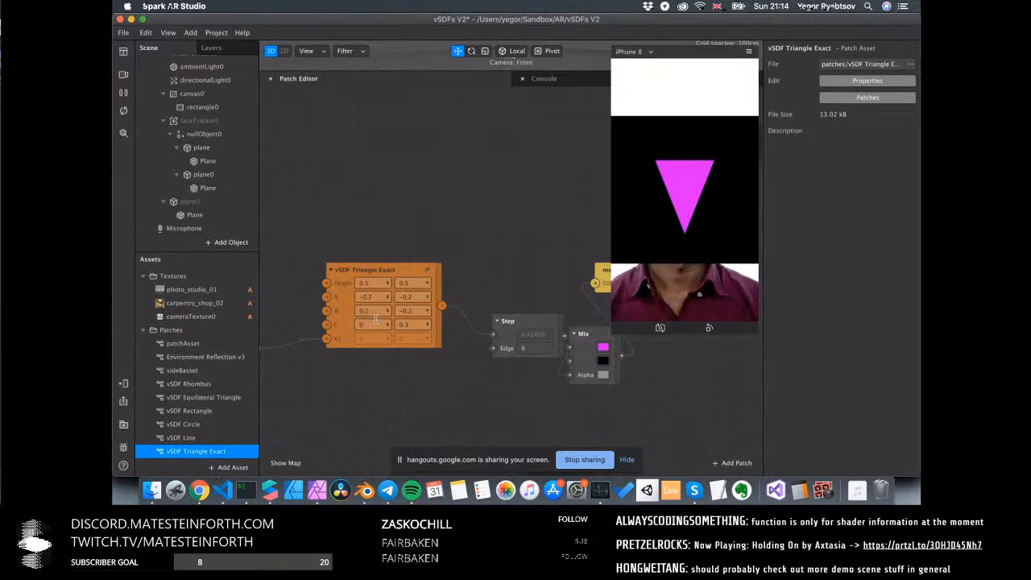
Try 0.4 and 0.6 as the X value of the triangle's B point, finishing with 0.4
{"action": "left_click", "coordinate": [446, 314]}
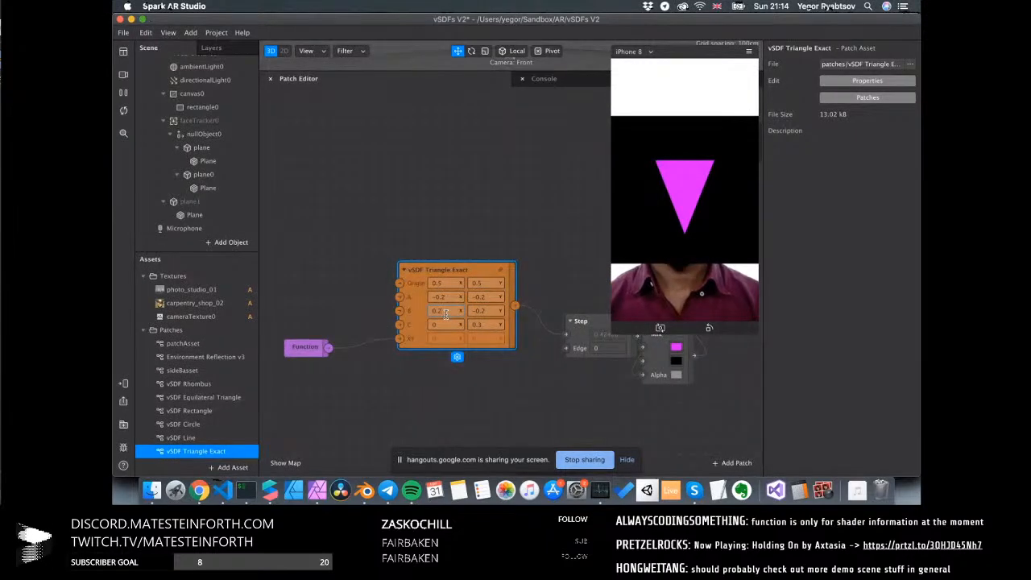
{"action": "key", "text": "Return"}
{"action": "left_click", "coordinate": [449, 312]}
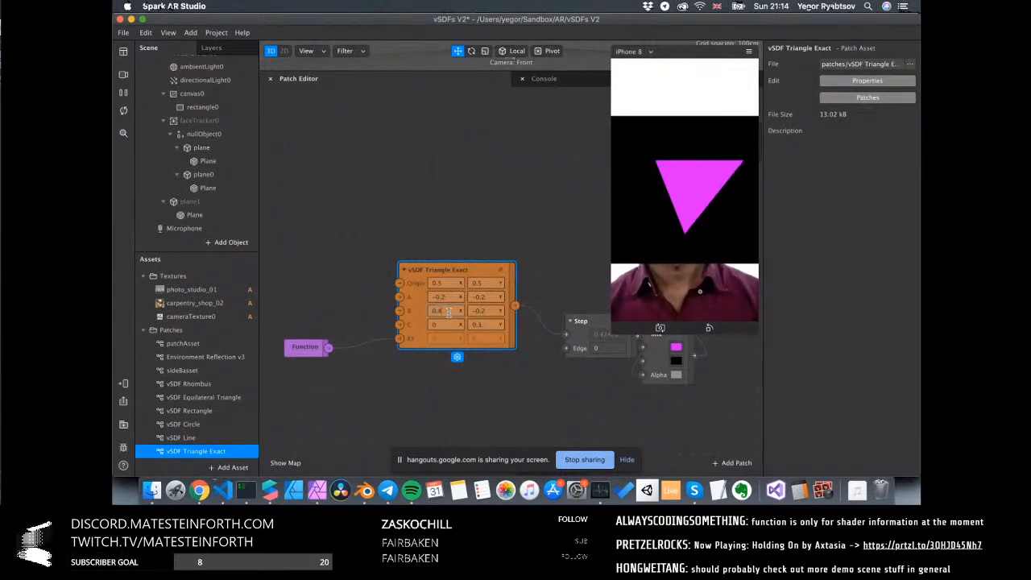
{"action": "key", "text": "Return"}
{"action": "left_click", "coordinate": [449, 311]}
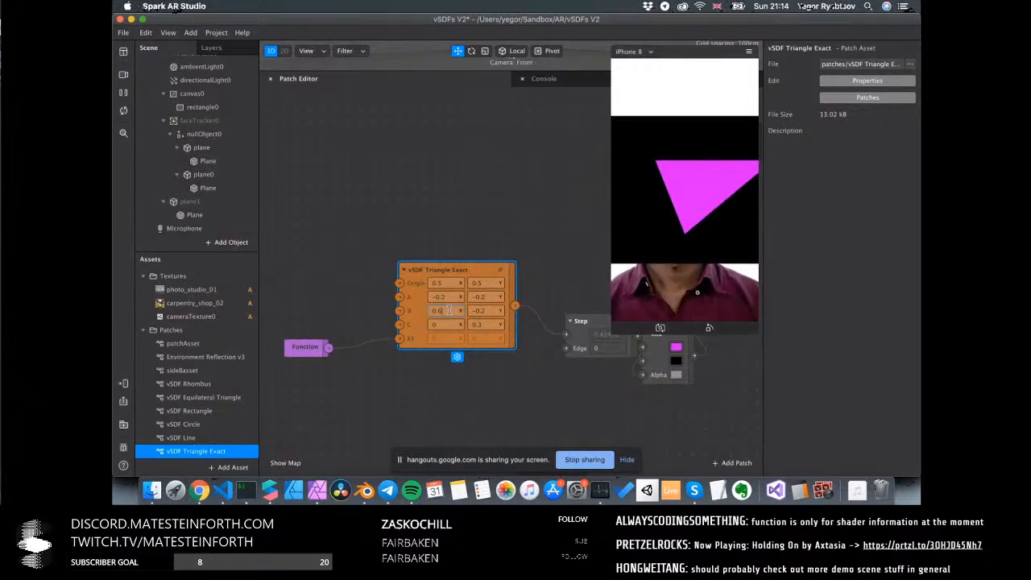
{"action": "type", "text": "0.4"}
{"action": "key", "text": "Return"}
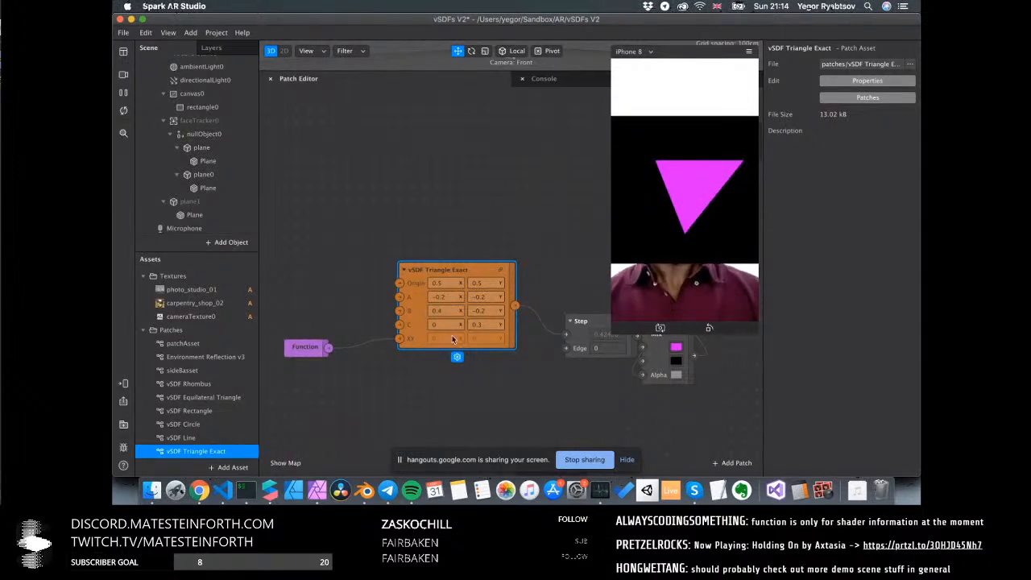
Spread out the Function, vSDF Triangle Exact, Step and Mix patches, placing Step and Mix below the preview
{"action": "left_click_drag", "start_coordinate": [330, 349], "coordinate": [306, 260]}
{"action": "left_click_drag", "start_coordinate": [509, 274], "coordinate": [381, 324]}
{"action": "left_click_drag", "start_coordinate": [565, 316], "coordinate": [540, 292]}
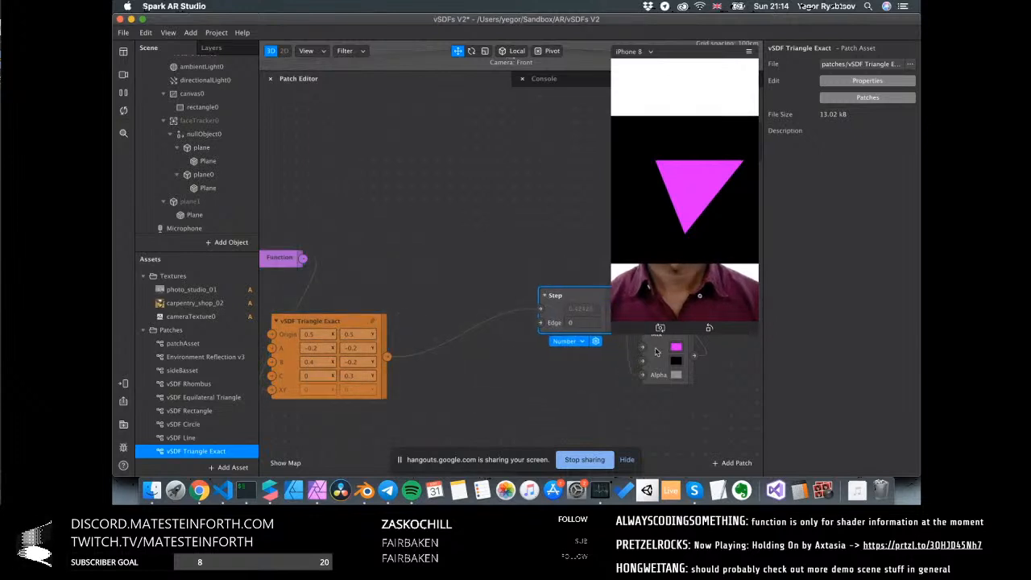
{"action": "left_click_drag", "start_coordinate": [667, 345], "coordinate": [693, 391]}
{"action": "left_click_drag", "start_coordinate": [549, 302], "coordinate": [587, 391]}
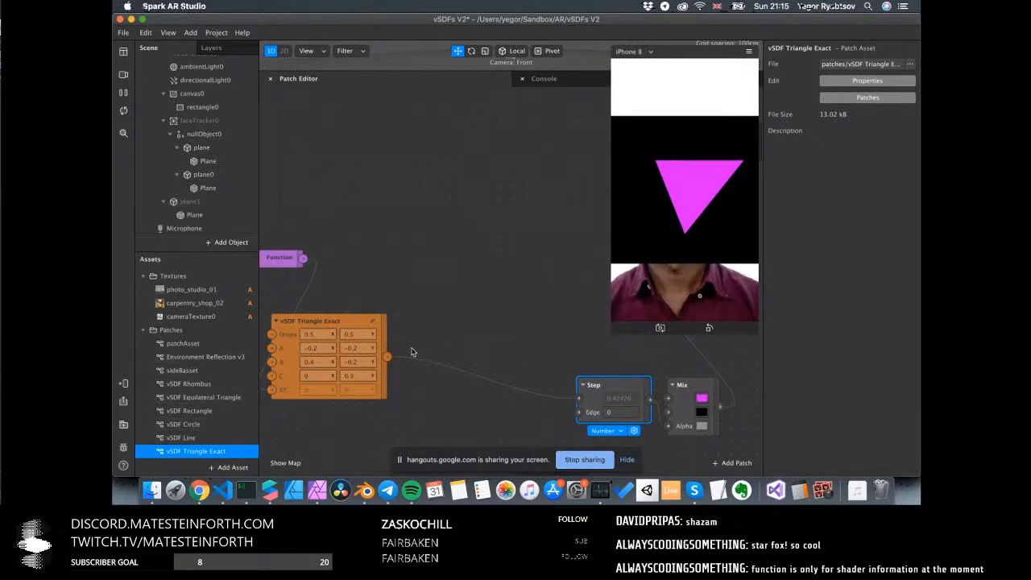
Examine the rest of the patch graph down to the vSDF Triangle Exact and vSDF Annular patches around the Minimum patch
{"action": "scroll", "coordinate": [411, 352], "scroll_direction": "down", "scroll_amount": 2}
{"action": "scroll", "coordinate": [400, 403], "scroll_direction": "down", "scroll_amount": 8}
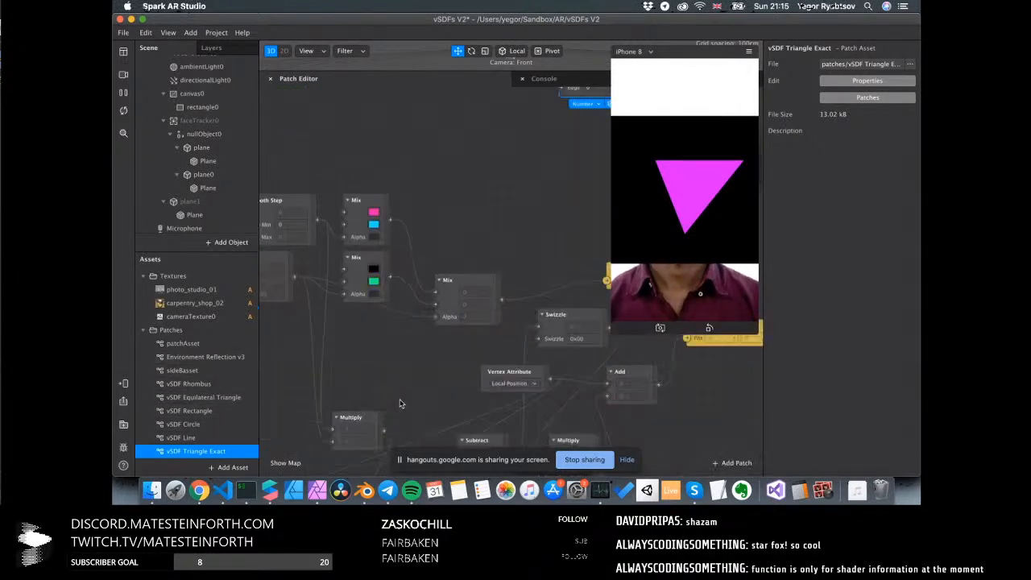
{"action": "scroll", "coordinate": [402, 404], "scroll_direction": "right", "scroll_amount": 5}
{"action": "scroll", "coordinate": [400, 403], "scroll_direction": "down", "scroll_amount": 10}
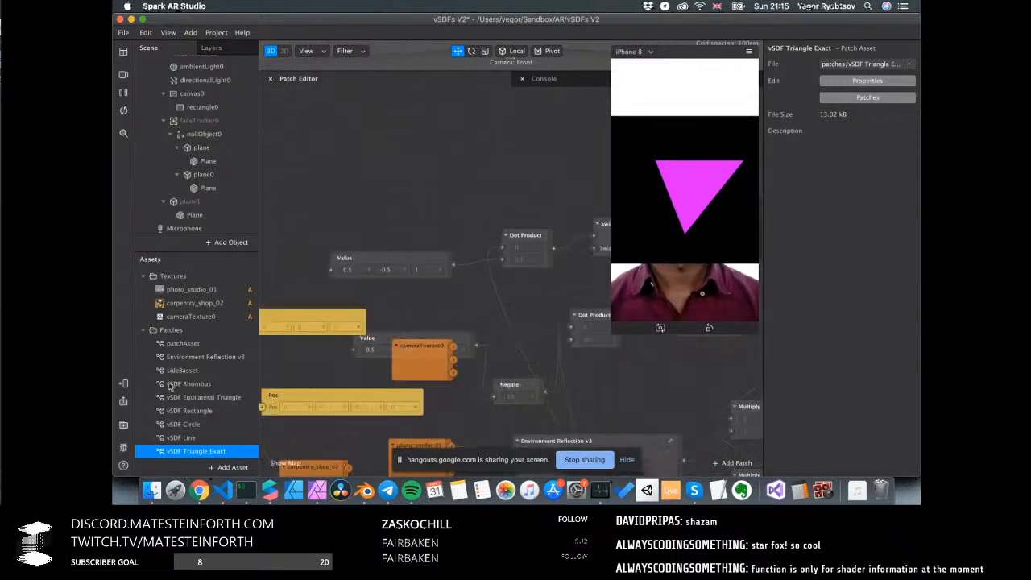
{"action": "scroll", "coordinate": [367, 374], "scroll_direction": "right", "scroll_amount": 4}
{"action": "scroll", "coordinate": [367, 374], "scroll_direction": "right", "scroll_amount": 10}
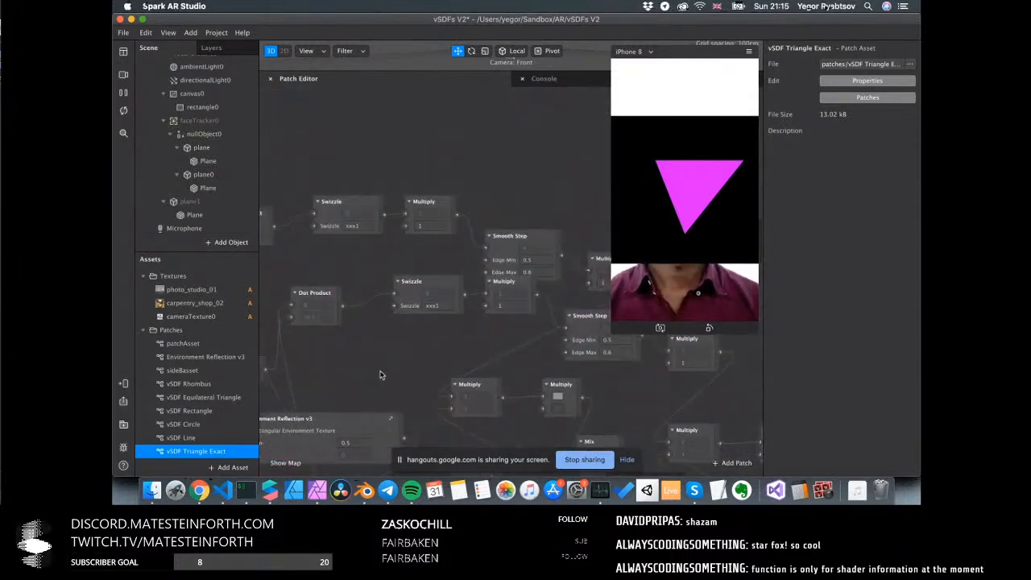
{"action": "scroll", "coordinate": [379, 375], "scroll_direction": "down", "scroll_amount": 3}
{"action": "scroll", "coordinate": [380, 374], "scroll_direction": "right", "scroll_amount": 4}
{"action": "scroll", "coordinate": [381, 375], "scroll_direction": "down", "scroll_amount": 8}
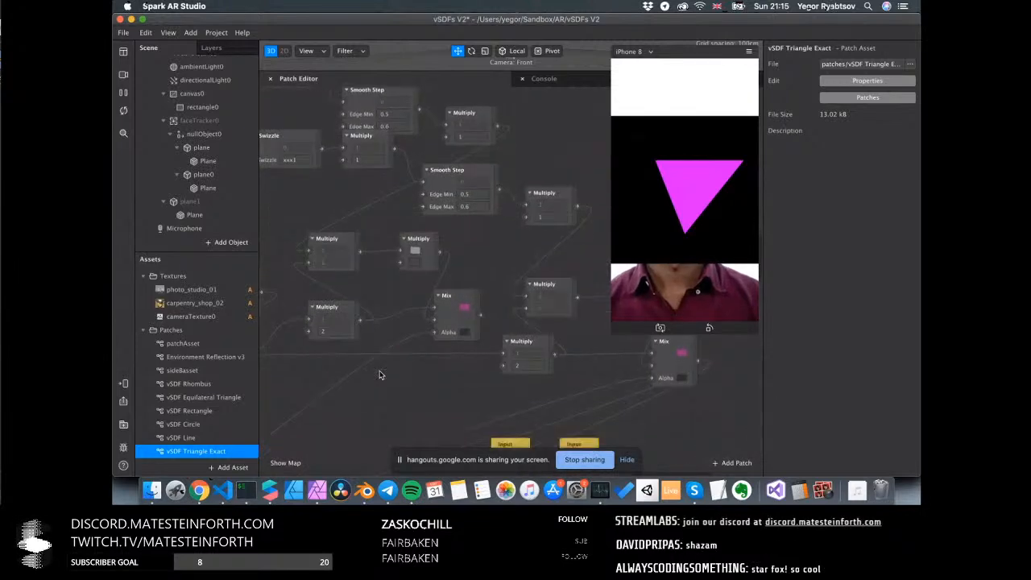
{"action": "scroll", "coordinate": [381, 375], "scroll_direction": "down", "scroll_amount": 3}
{"action": "scroll", "coordinate": [380, 373], "scroll_direction": "down", "scroll_amount": 2}
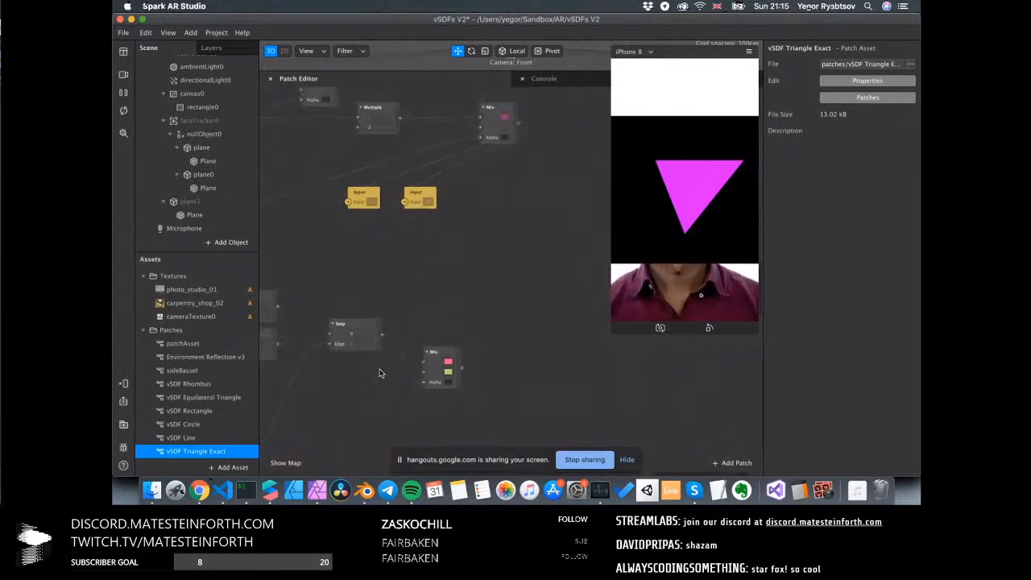
{"action": "scroll", "coordinate": [380, 374], "scroll_direction": "right", "scroll_amount": 3}
{"action": "scroll", "coordinate": [381, 373], "scroll_direction": "left", "scroll_amount": 10}
{"action": "scroll", "coordinate": [380, 373], "scroll_direction": "left", "scroll_amount": 5}
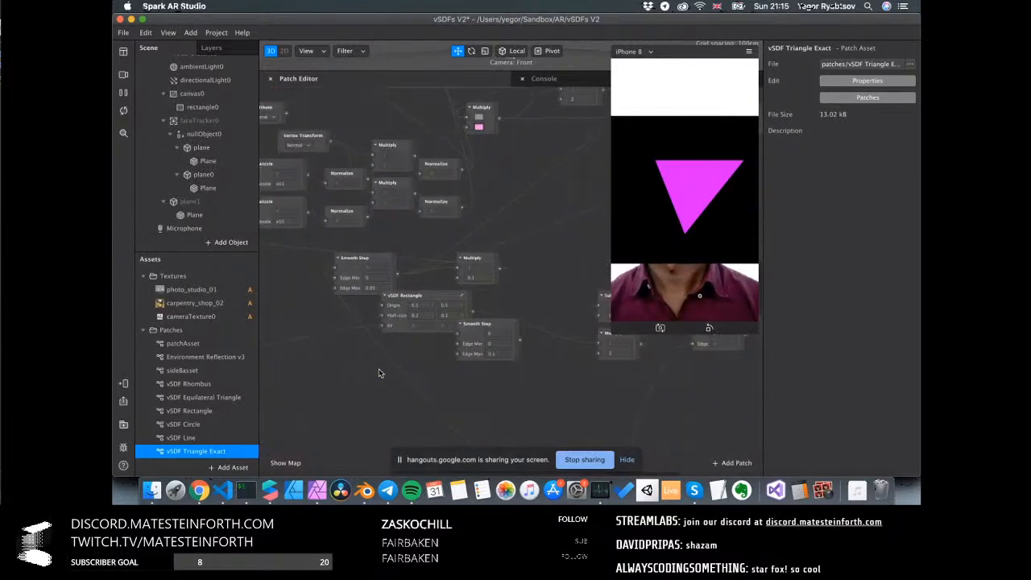
{"action": "scroll", "coordinate": [380, 372], "scroll_direction": "left", "scroll_amount": 5}
{"action": "scroll", "coordinate": [380, 372], "scroll_direction": "down", "scroll_amount": 2}
{"action": "scroll", "coordinate": [378, 373], "scroll_direction": "down", "scroll_amount": 10}
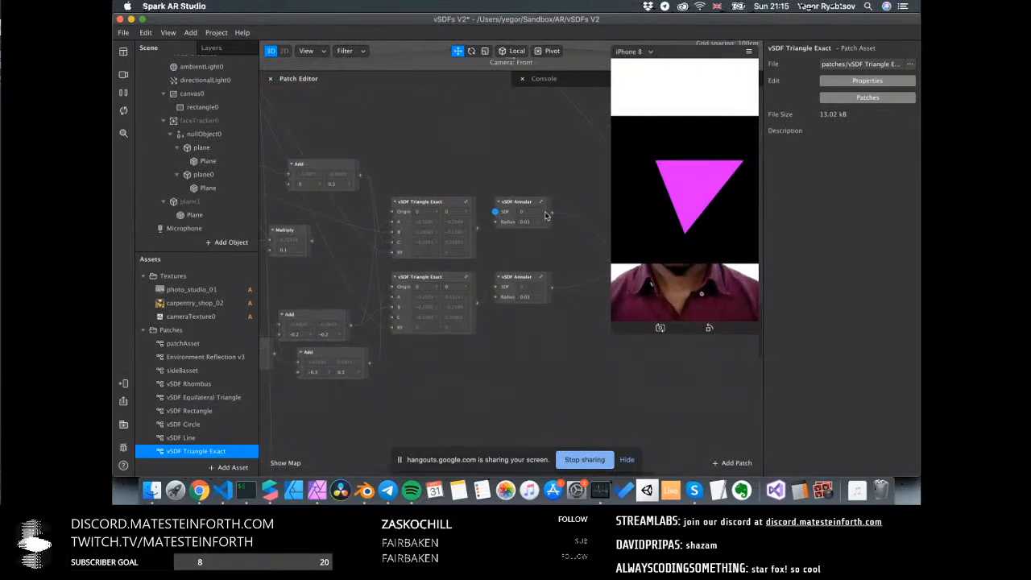
{"action": "scroll", "coordinate": [556, 234], "scroll_direction": "right", "scroll_amount": 5}
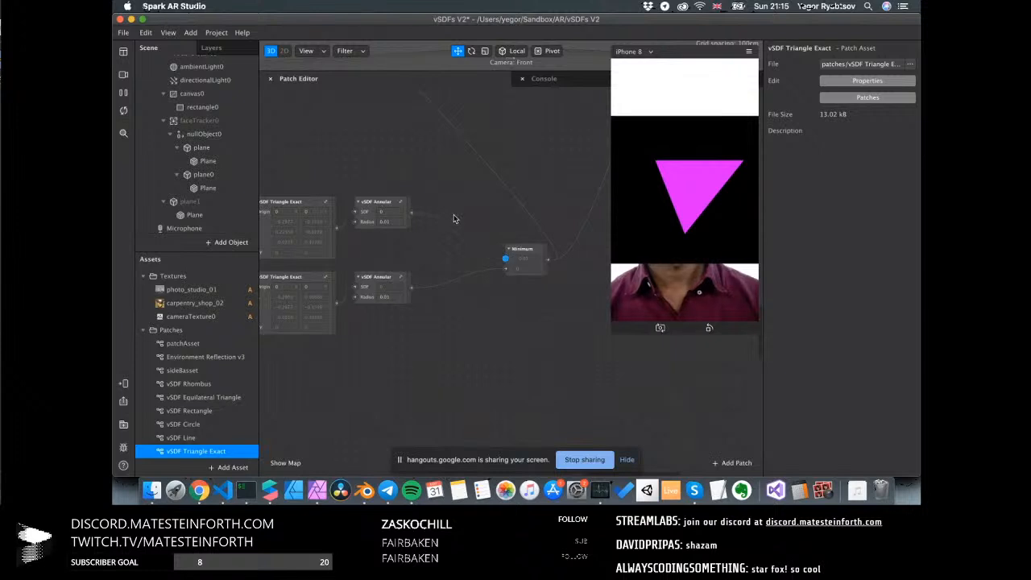
Insert a vSDF Annular patch between the vSDF Triangle Exact and Step patches, and set its Radius to 0.1
{"action": "left_click_drag", "start_coordinate": [365, 207], "coordinate": [308, 204]}
{"action": "scroll", "coordinate": [369, 162], "scroll_direction": "up", "scroll_amount": 10}
{"action": "scroll", "coordinate": [370, 161], "scroll_direction": "up", "scroll_amount": 10}
{"action": "scroll", "coordinate": [531, 208], "scroll_direction": "up", "scroll_amount": 10}
{"action": "scroll", "coordinate": [360, 227], "scroll_direction": "up", "scroll_amount": 10}
{"action": "scroll", "coordinate": [308, 204], "scroll_direction": "left", "scroll_amount": 10}
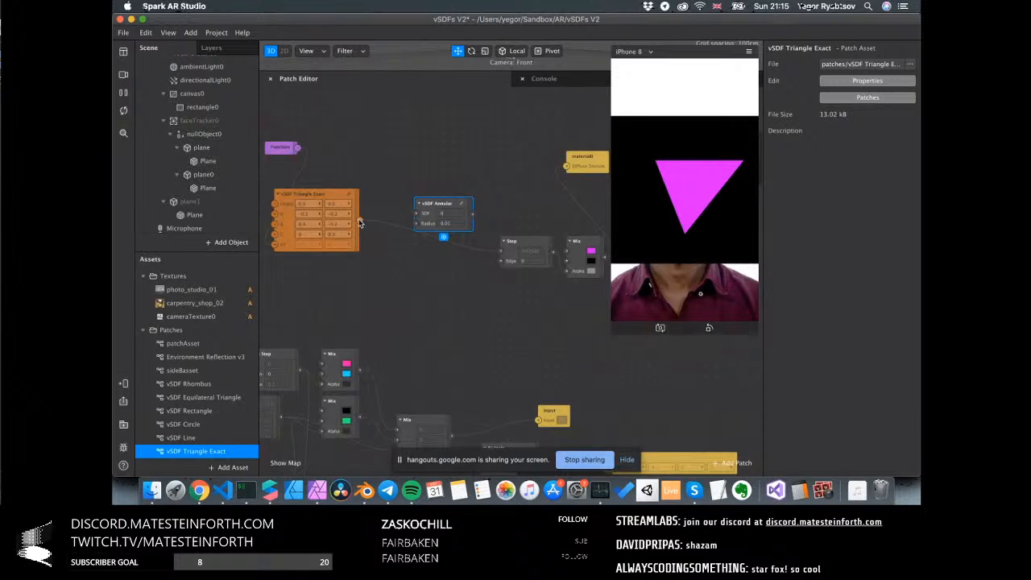
{"action": "left_click_drag", "start_coordinate": [472, 215], "coordinate": [500, 254]}
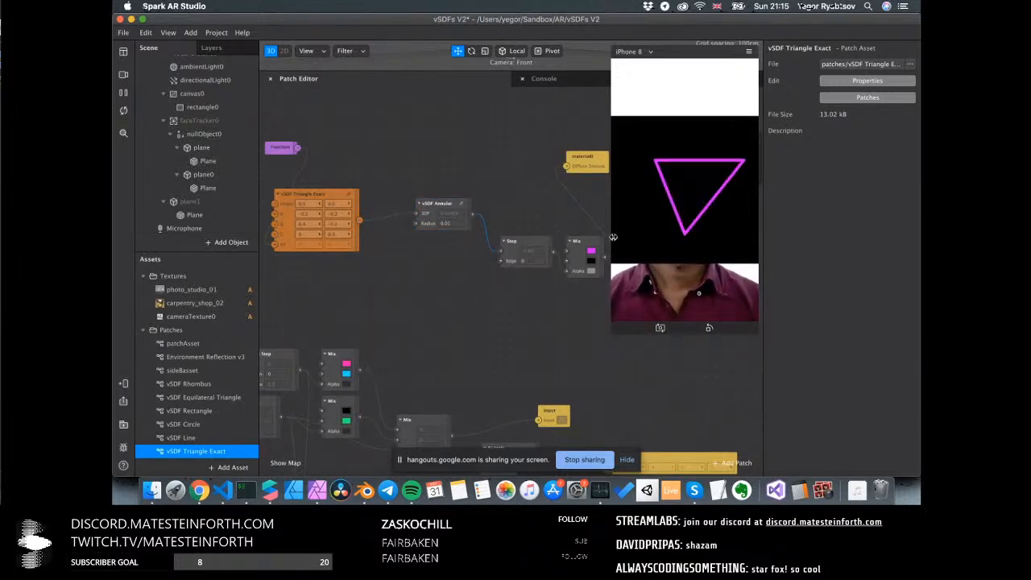
{"action": "left_click", "coordinate": [454, 226]}
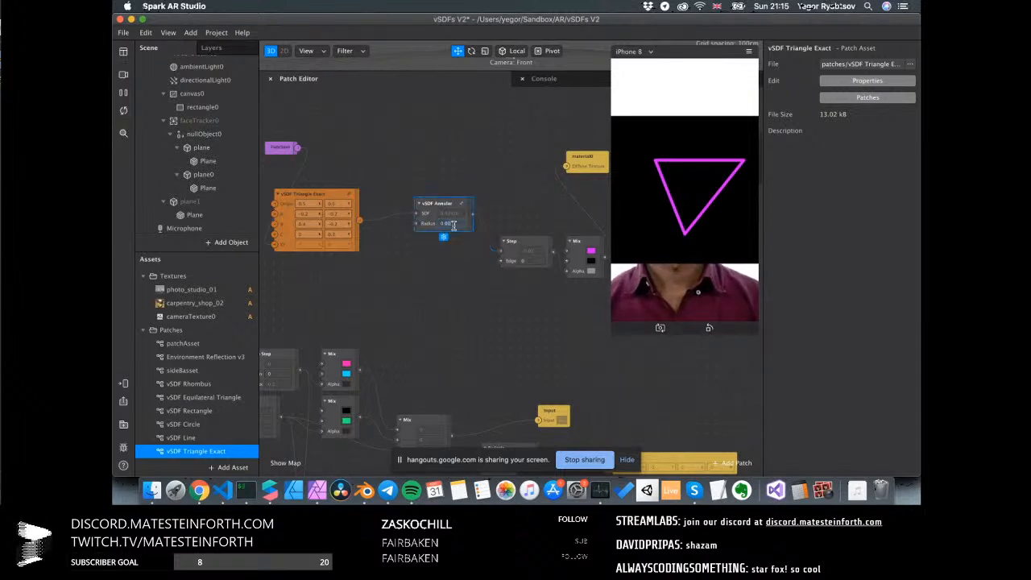
{"action": "key", "text": "Return"}
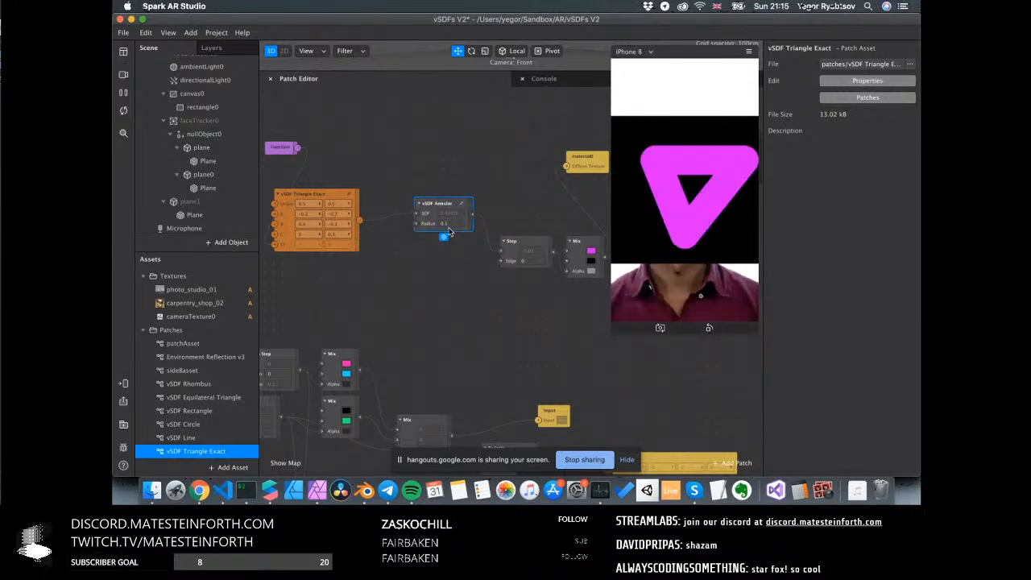
Examine the Absolute and Subtract patches inside vSDF Annular, moving Absolute clear of the wires, and return to the main graph
{"action": "scroll", "coordinate": [439, 205], "scroll_direction": "up", "scroll_amount": 5}
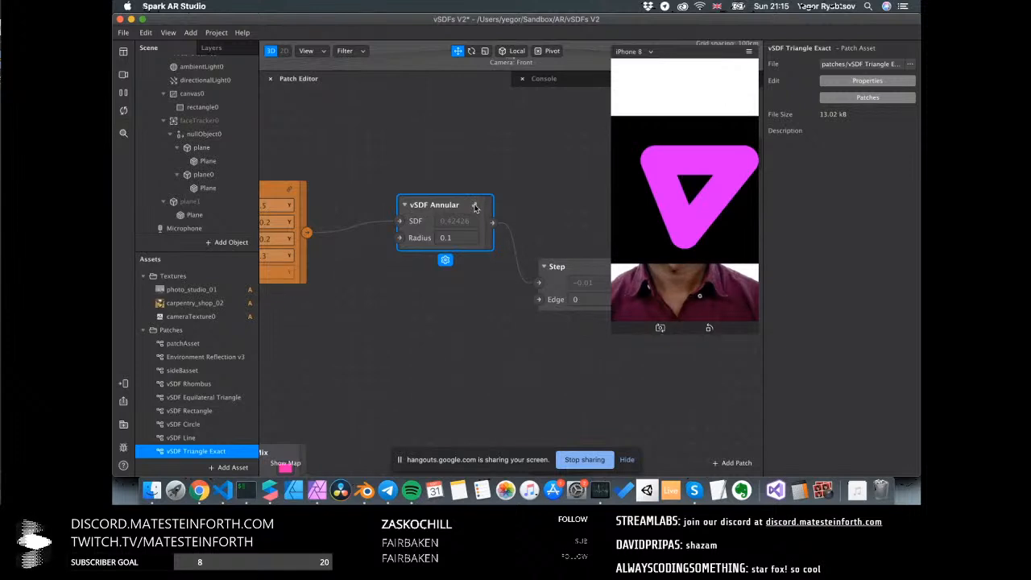
{"action": "double_click", "coordinate": [464, 211]}
{"action": "right_click", "coordinate": [464, 211]}
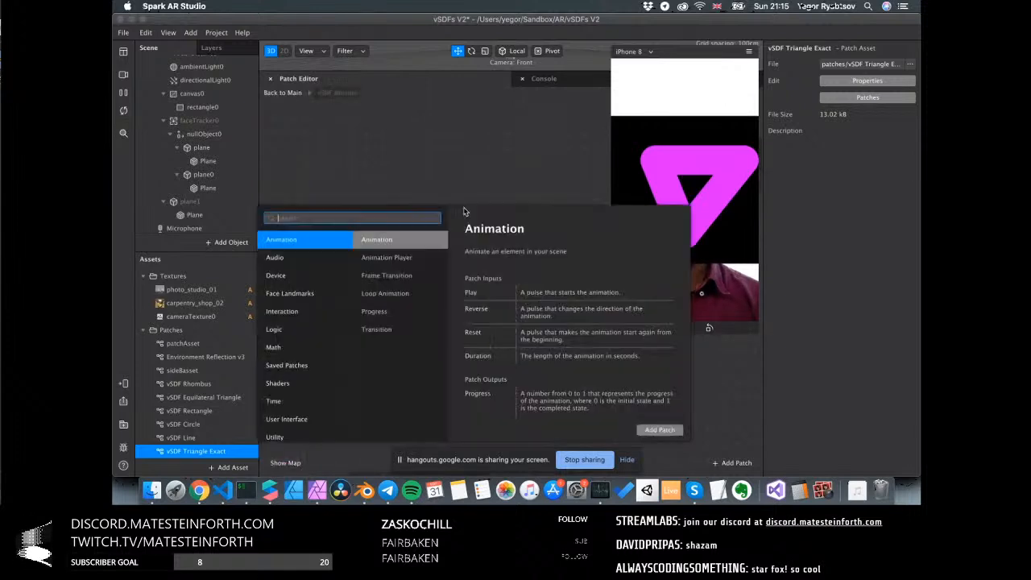
{"action": "left_click", "coordinate": [430, 174]}
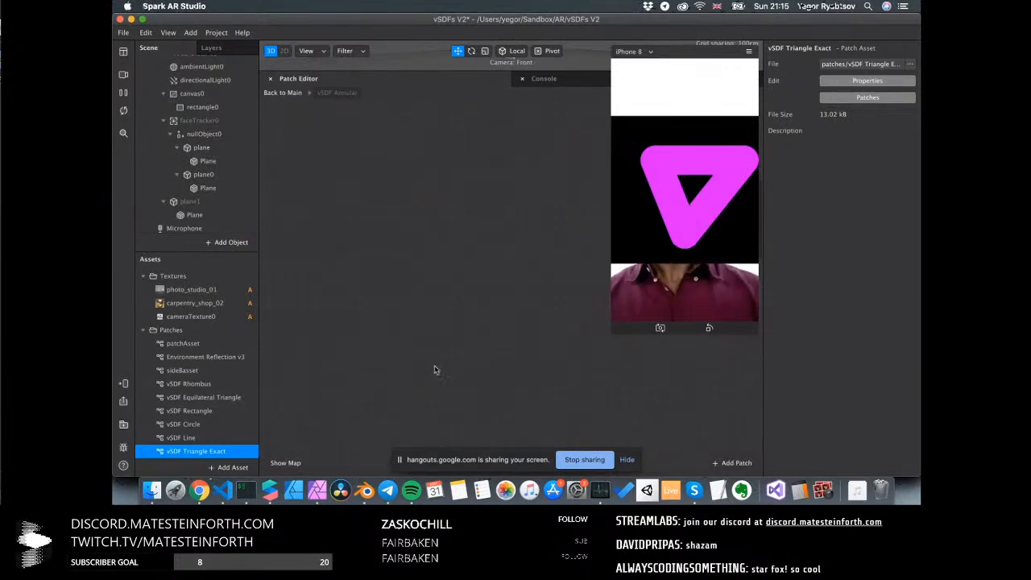
{"action": "left_click", "coordinate": [285, 464]}
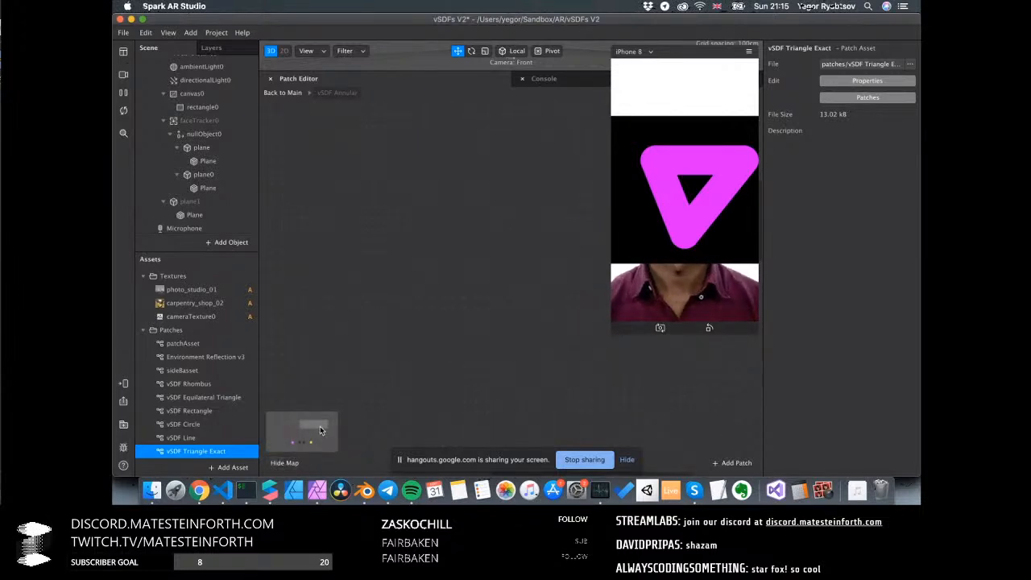
{"action": "left_click_drag", "start_coordinate": [319, 430], "coordinate": [306, 445]}
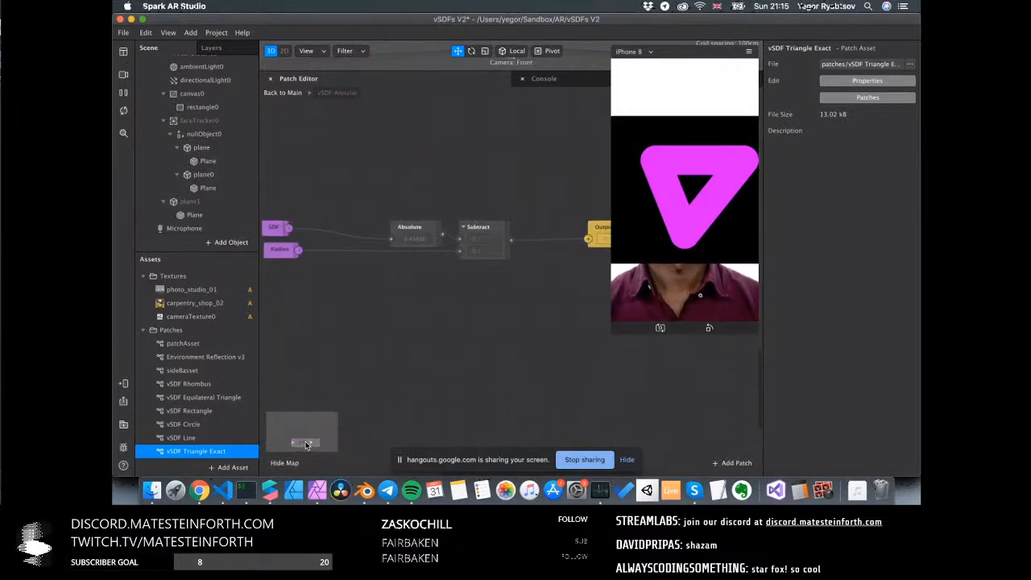
{"action": "left_click_drag", "start_coordinate": [417, 234], "coordinate": [359, 188]}
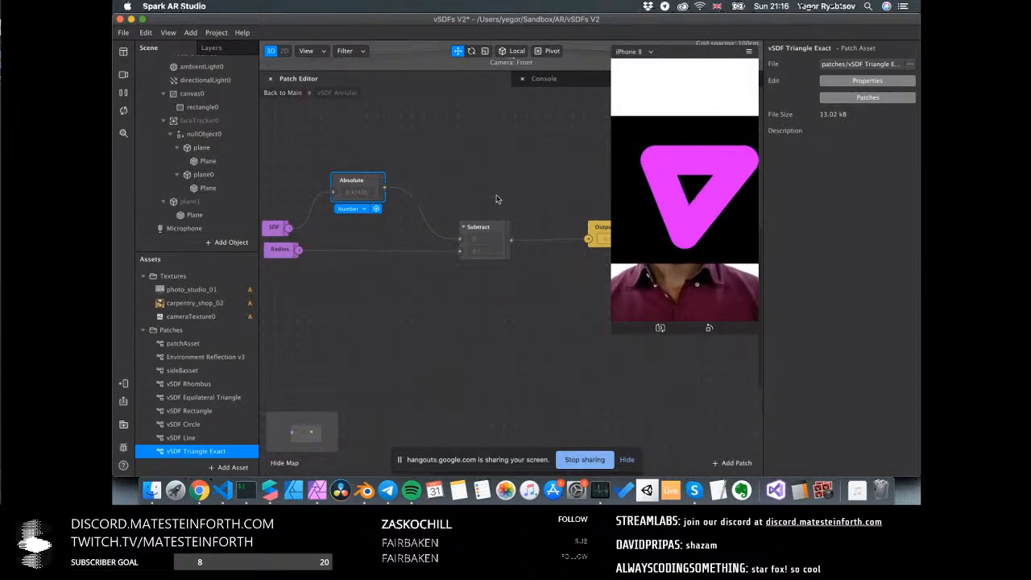
{"action": "double_click", "coordinate": [537, 220]}
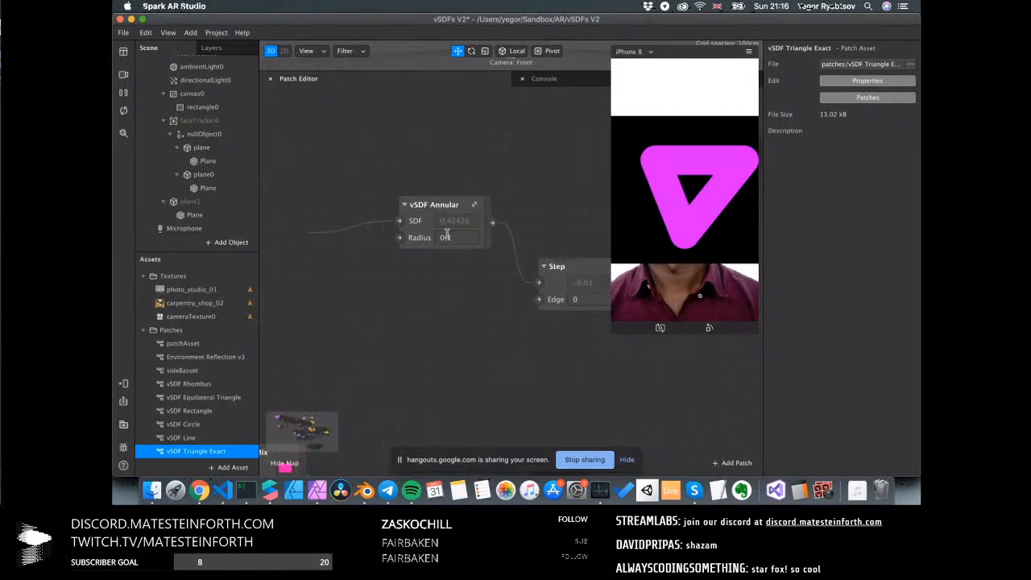
Bypass vSDF Annular and wire a new Absolute patch between the vSDF Triangle Exact output and the Step patch
{"action": "scroll", "coordinate": [417, 245], "scroll_direction": "down", "scroll_amount": 2}
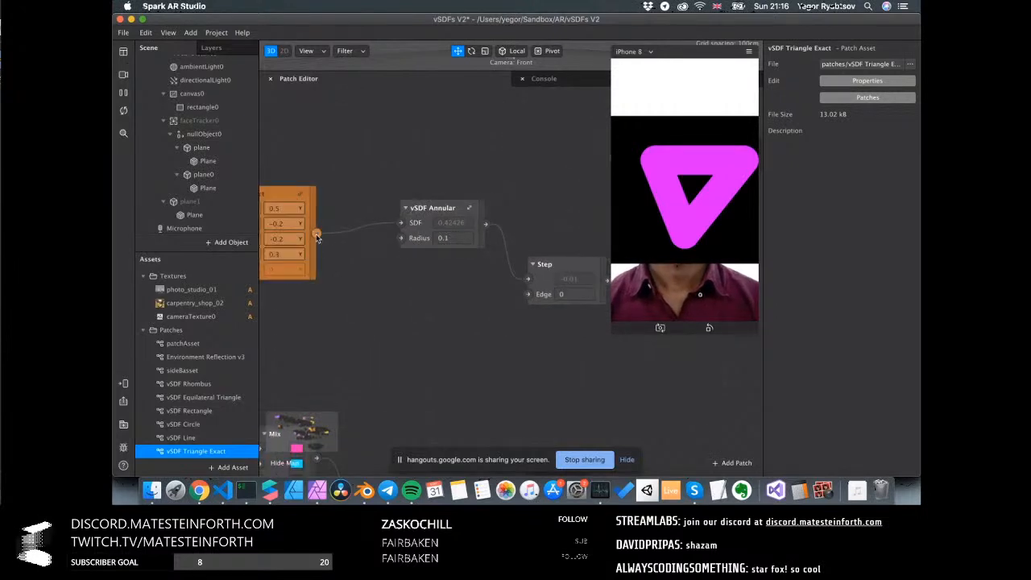
{"action": "left_click_drag", "start_coordinate": [316, 233], "coordinate": [529, 282]}
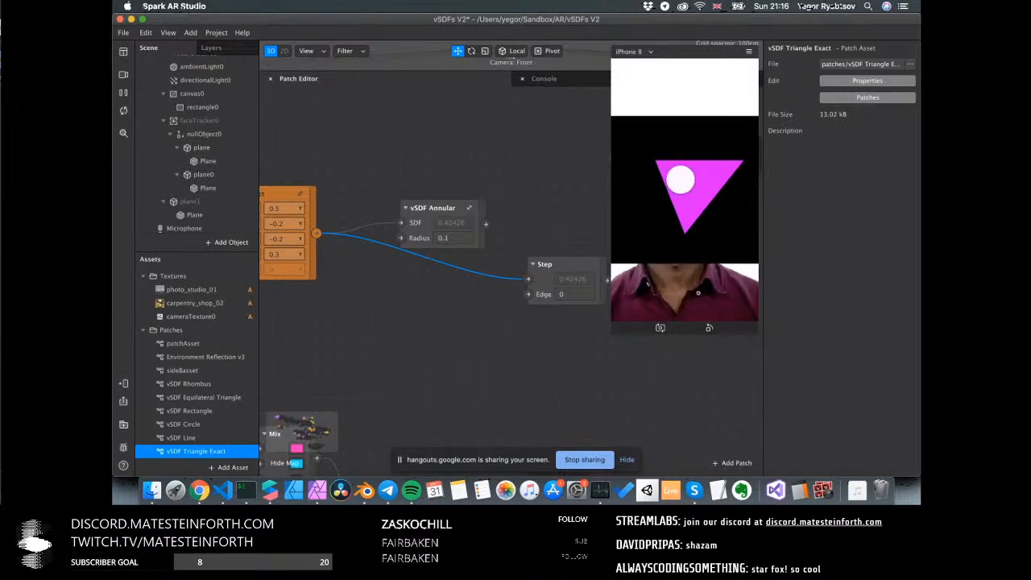
{"action": "double_click", "coordinate": [411, 295]}
{"action": "type", "text": "abs"}
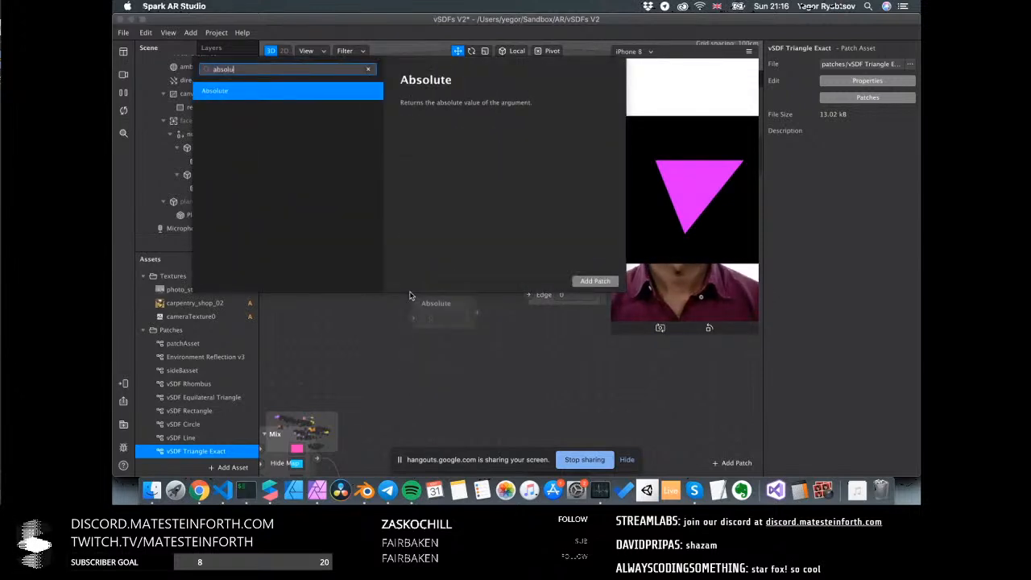
{"action": "type", "text": "olu"}
{"action": "key", "text": "Return"}
{"action": "left_click_drag", "start_coordinate": [318, 234], "coordinate": [413, 317]}
{"action": "left_click_drag", "start_coordinate": [476, 311], "coordinate": [529, 282]}
{"action": "left_click_drag", "start_coordinate": [436, 304], "coordinate": [382, 294]}
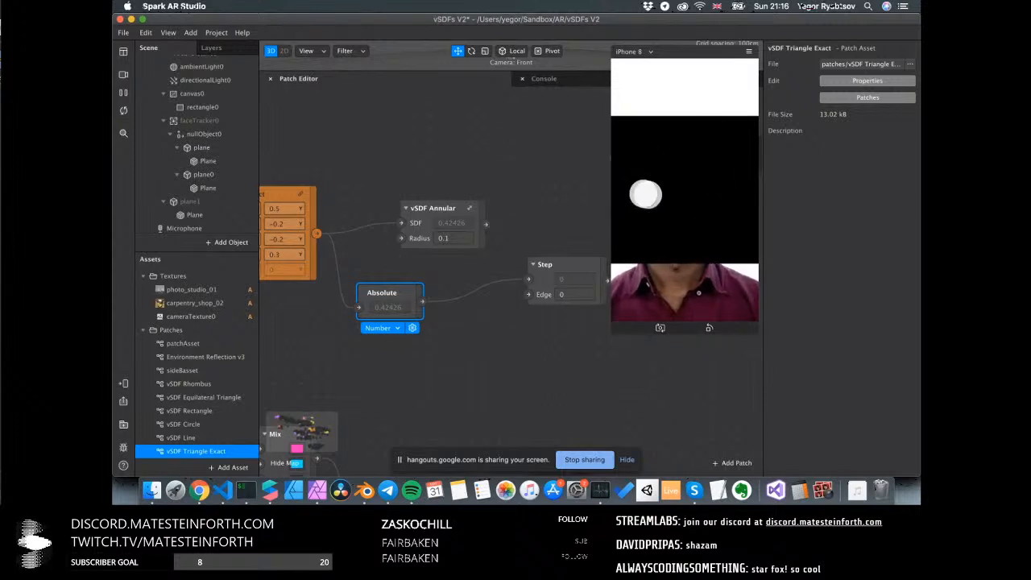
Wire a new Subtract patch between Absolute and Step, subtracting 0.1
{"action": "double_click", "coordinate": [456, 337]}
{"action": "type", "text": "sub"}
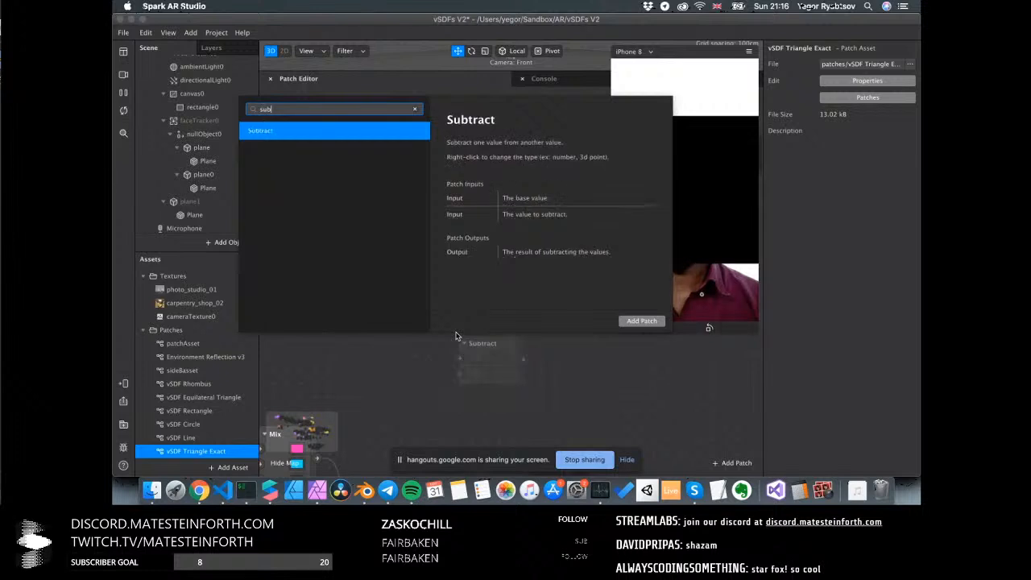
{"action": "key", "text": "Return"}
{"action": "left_click_drag", "start_coordinate": [422, 301], "coordinate": [460, 358]}
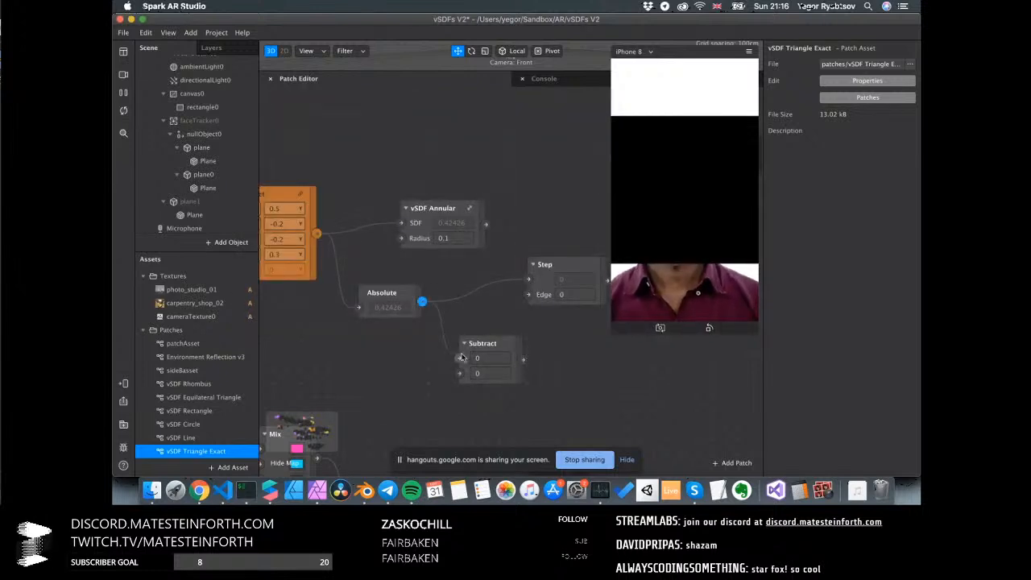
{"action": "left_click_drag", "start_coordinate": [523, 359], "coordinate": [530, 284]}
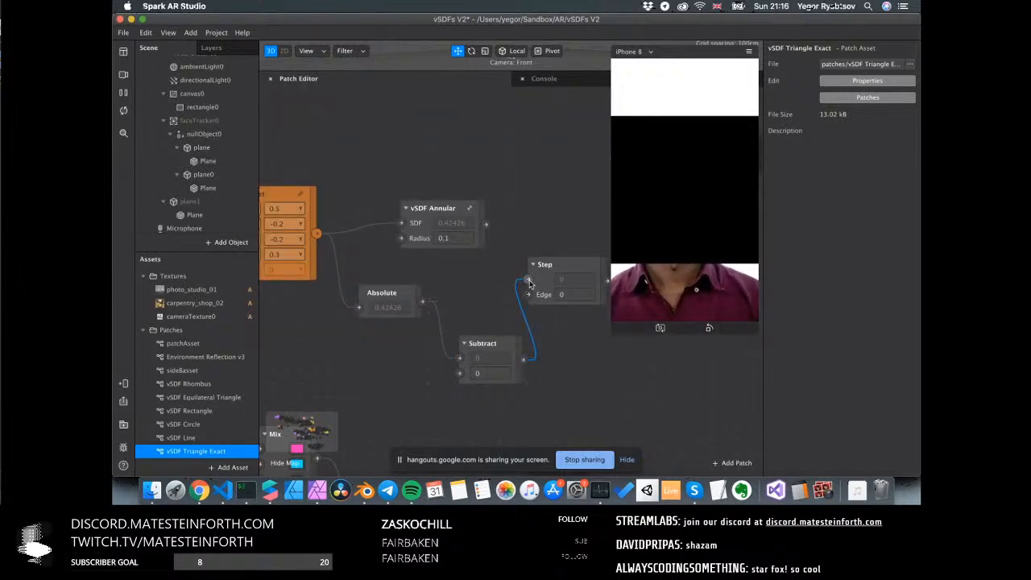
{"action": "left_click", "coordinate": [497, 374]}
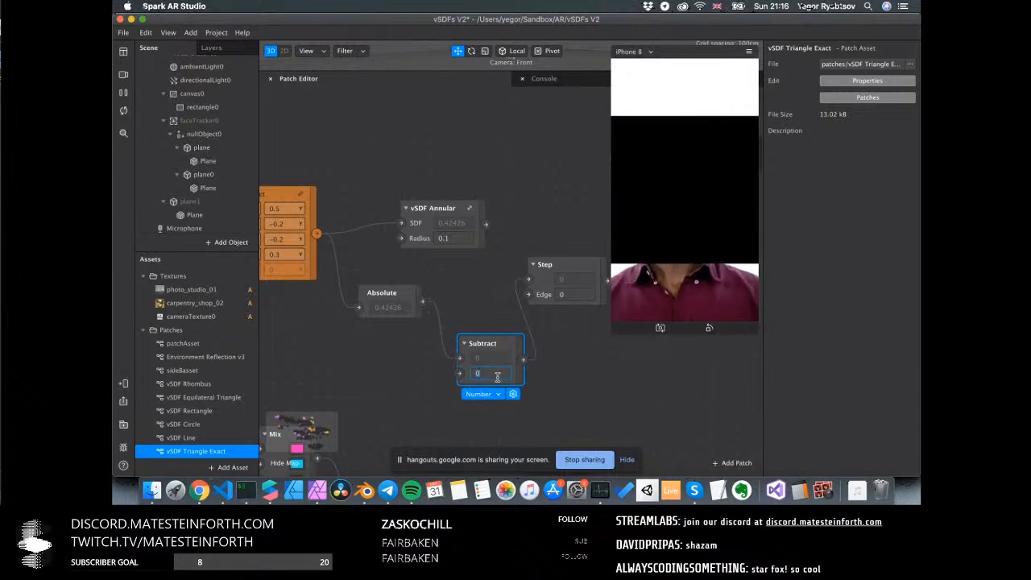
{"action": "type", "text": "0.1"}
{"action": "key", "text": "Return"}
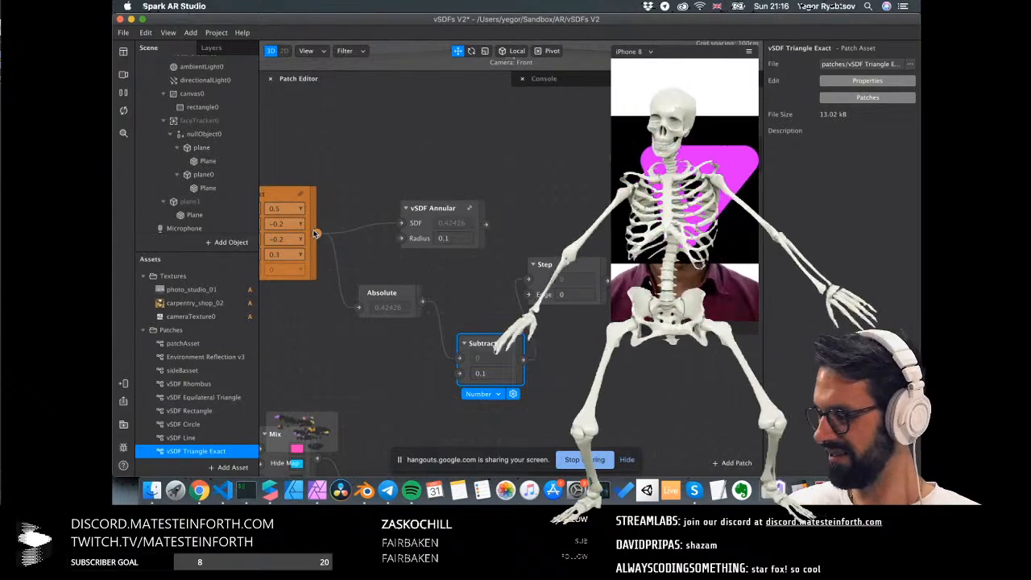
Feed the vSDF Triangle Exact output straight into Subtract, and line up Absolute and Subtract beneath vSDF Annular
{"action": "left_click_drag", "start_coordinate": [316, 234], "coordinate": [438, 336]}
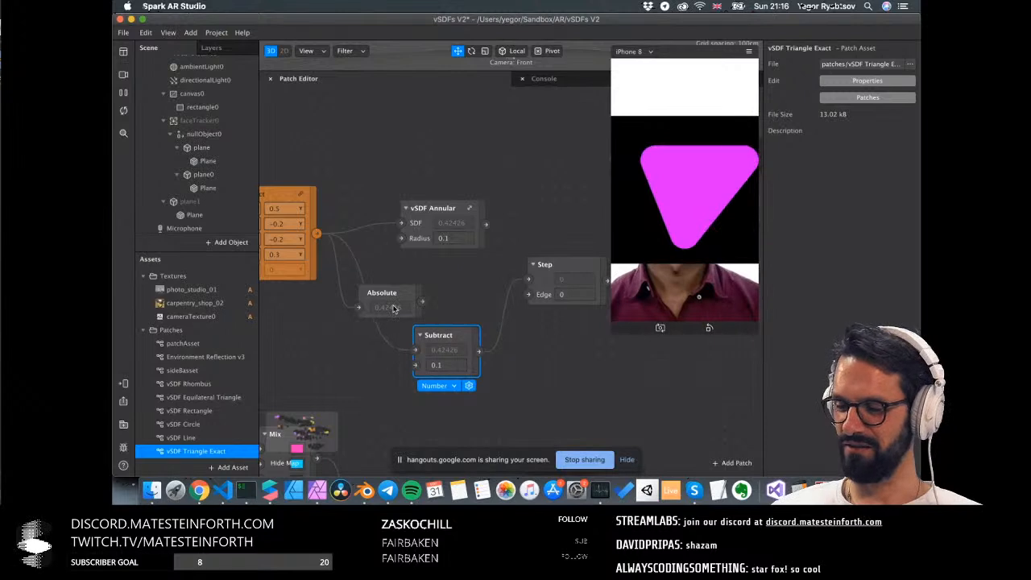
{"action": "left_click_drag", "start_coordinate": [394, 294], "coordinate": [436, 266]}
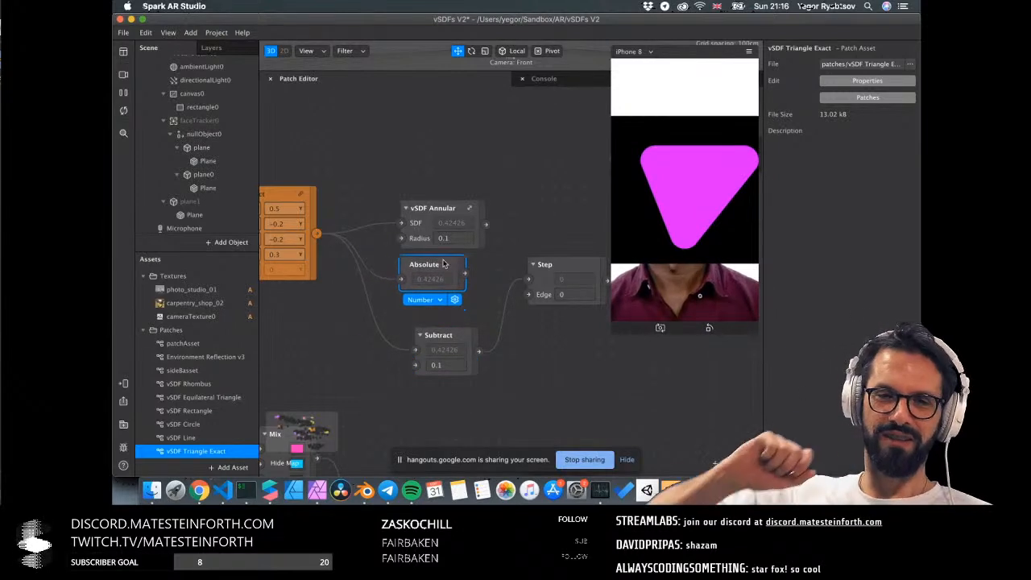
{"action": "scroll", "coordinate": [443, 263], "scroll_direction": "left", "scroll_amount": 5}
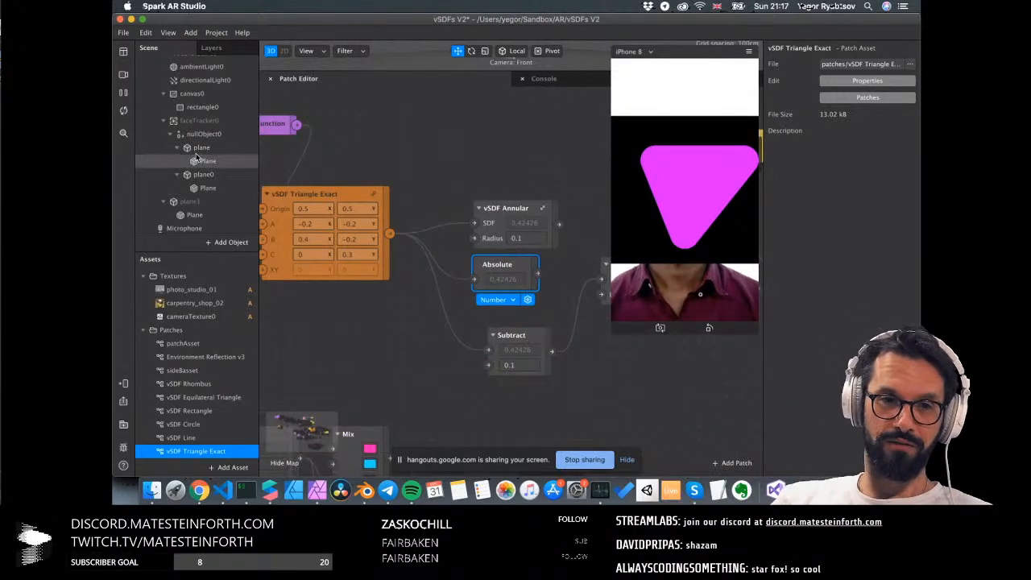
{"action": "left_click_drag", "start_coordinate": [478, 330], "coordinate": [463, 316]}
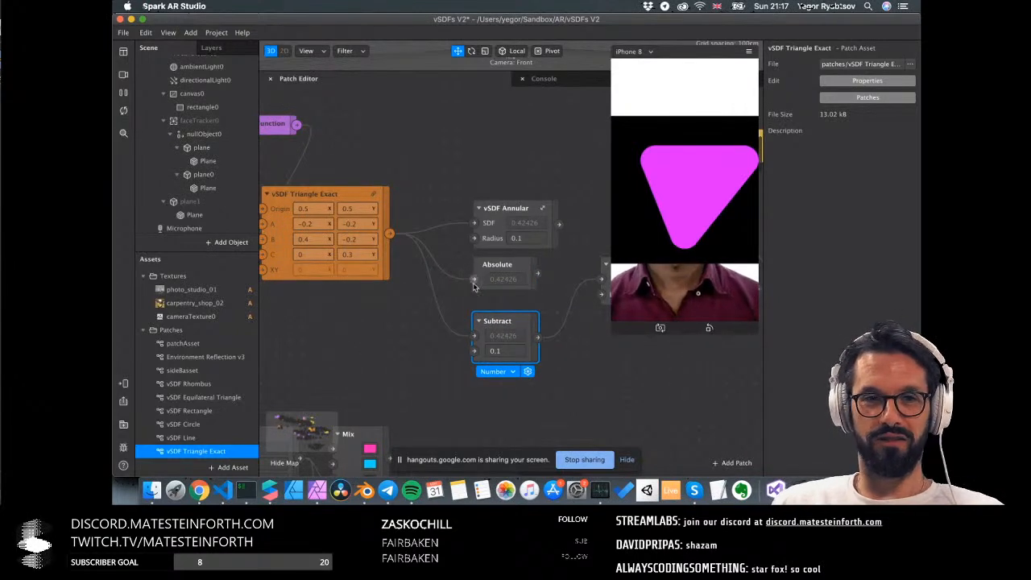
Connect the vSDF Triangle Exact output directly to the Step patch
{"action": "scroll", "coordinate": [500, 323], "scroll_direction": "right", "scroll_amount": 5}
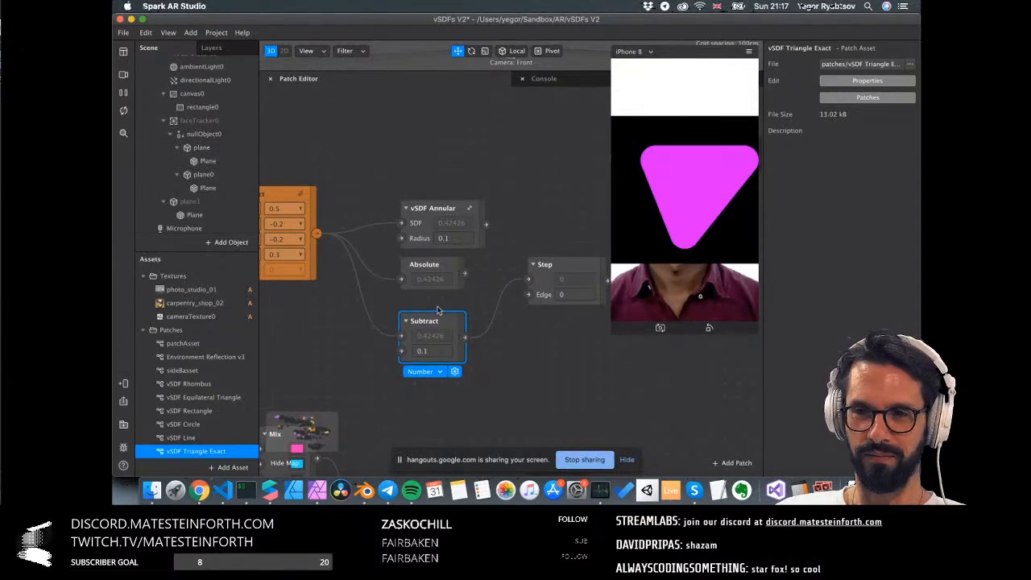
{"action": "scroll", "coordinate": [421, 345], "scroll_direction": "up", "scroll_amount": 2}
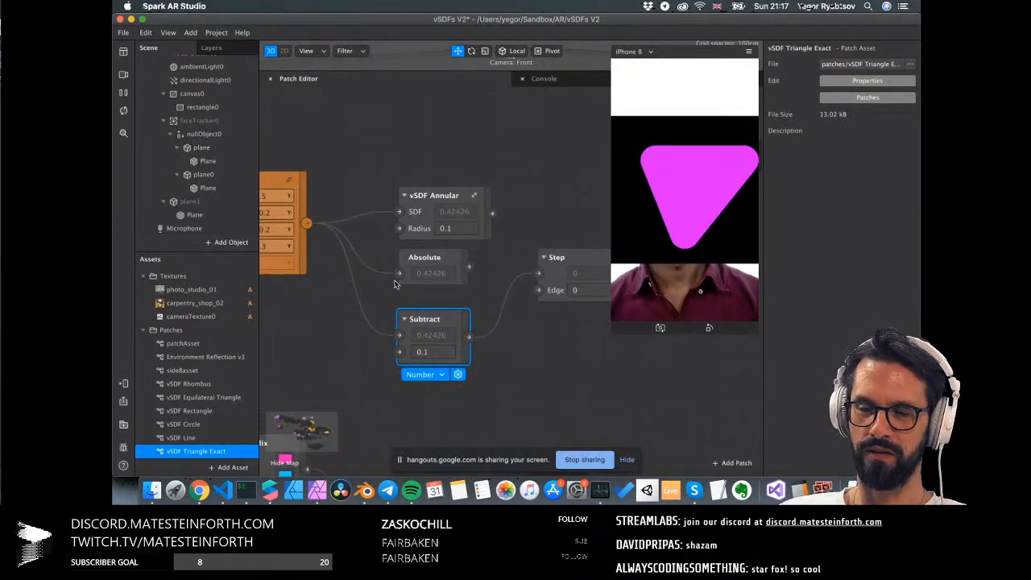
{"action": "left_click_drag", "start_coordinate": [469, 267], "coordinate": [539, 277]}
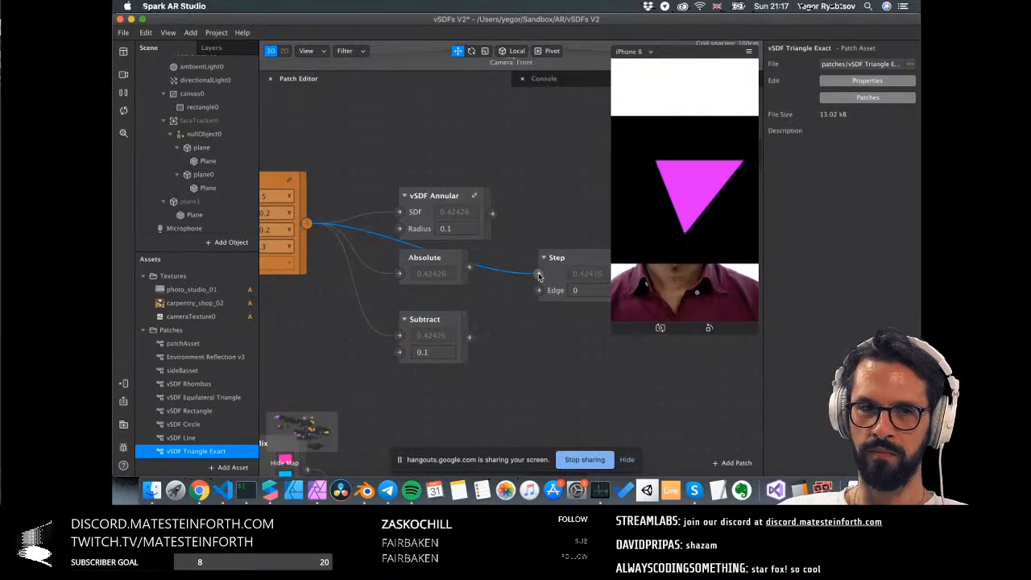
Switch to Chrome and examine the distance field image of the exact triangle in the 2D distance functions article
{"action": "left_click", "coordinate": [202, 489]}
{"action": "scroll", "coordinate": [515, 242], "scroll_direction": "up", "scroll_amount": 3}
{"action": "scroll", "coordinate": [516, 242], "scroll_direction": "down", "scroll_amount": 3}
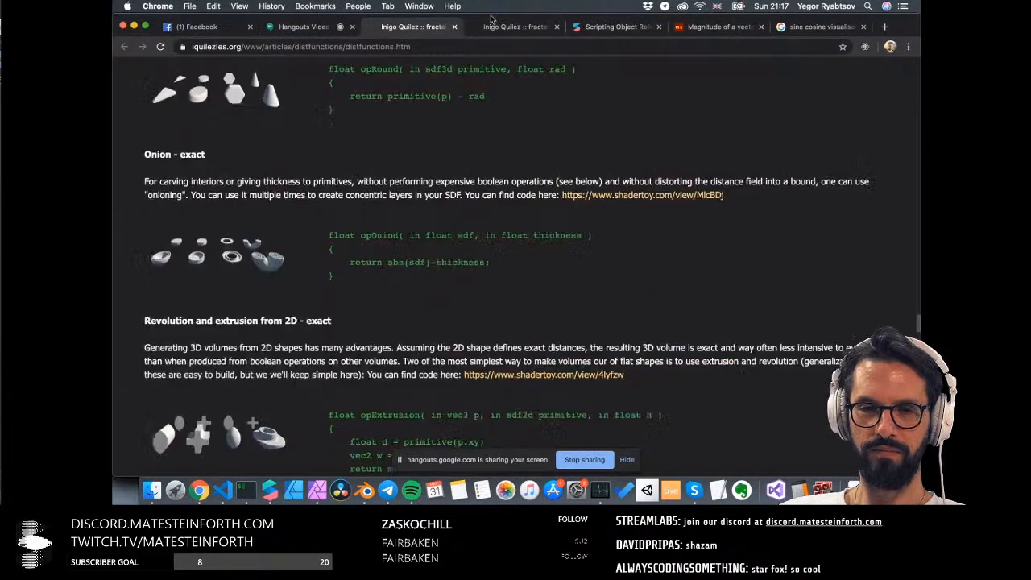
{"action": "left_click", "coordinate": [495, 29]}
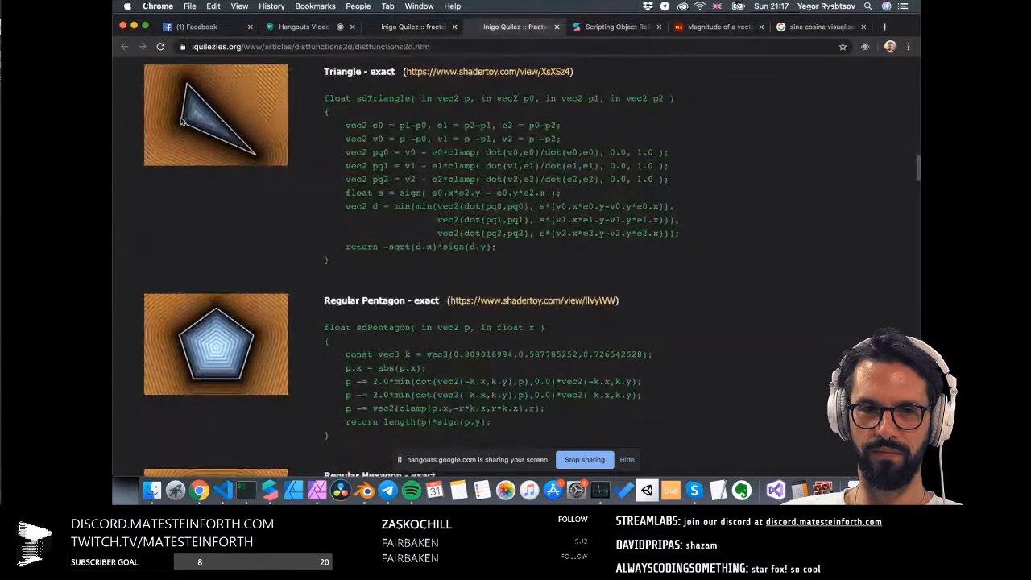
{"action": "scroll", "coordinate": [183, 121], "scroll_direction": "up", "scroll_amount": 1}
{"action": "scroll", "coordinate": [148, 114], "scroll_direction": "up", "scroll_amount": 5, "text": "ctrl"}
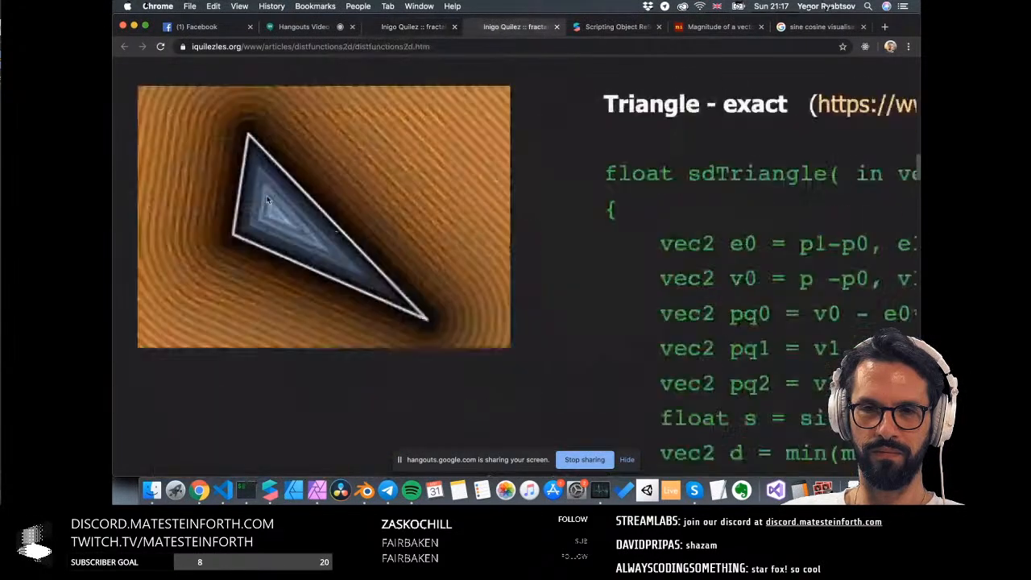
{"action": "scroll", "coordinate": [249, 135], "scroll_direction": "left", "scroll_amount": 2}
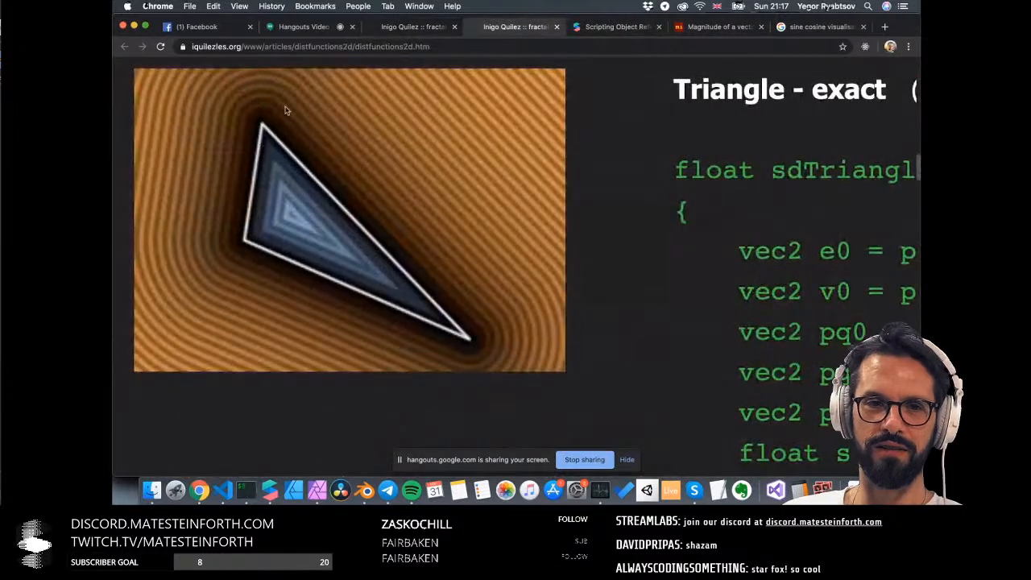
{"action": "scroll", "coordinate": [285, 119], "scroll_direction": "left", "scroll_amount": 3}
{"action": "scroll", "coordinate": [286, 119], "scroll_direction": "up", "scroll_amount": 2}
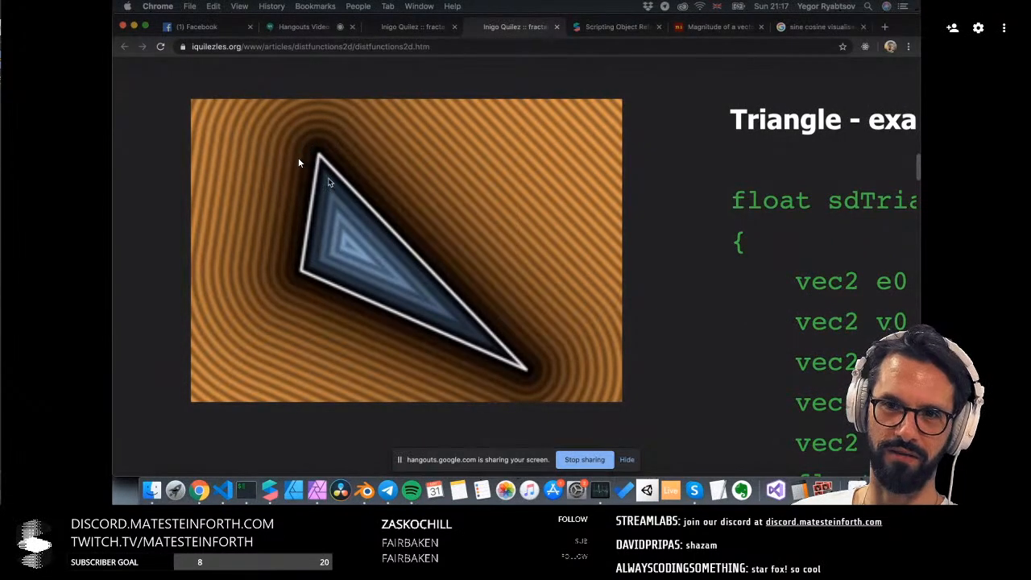
Return to Spark AR Studio and connect the Subtract output to the Step patch's input
{"action": "left_click", "coordinate": [223, 490]}
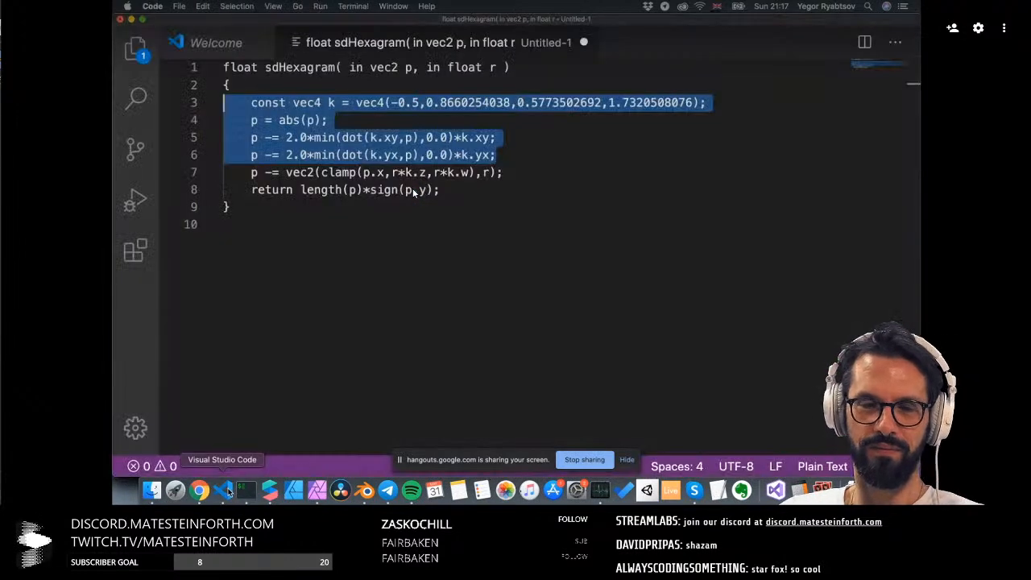
{"action": "left_click", "coordinate": [270, 490]}
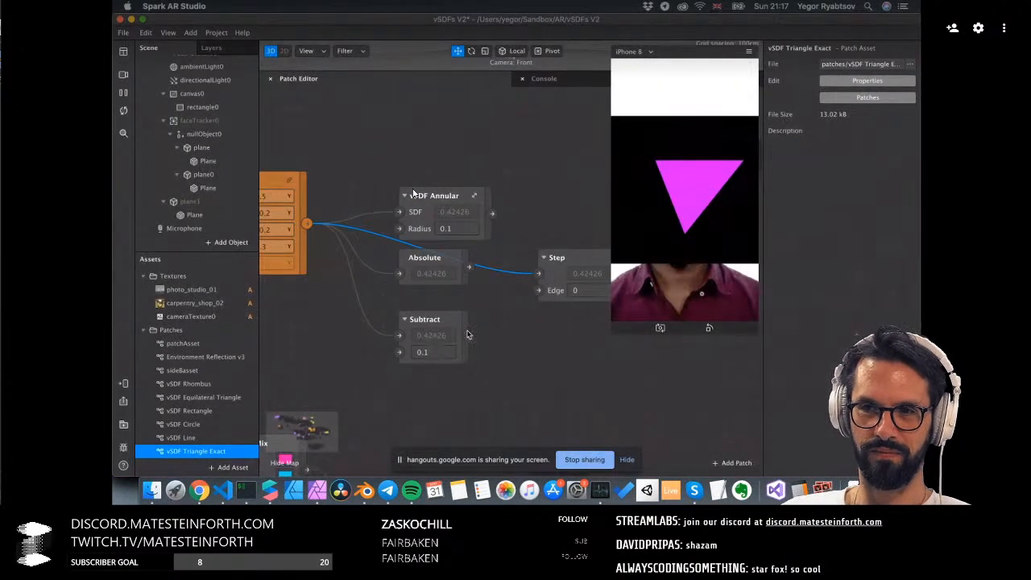
{"action": "left_click_drag", "start_coordinate": [515, 288], "coordinate": [538, 274]}
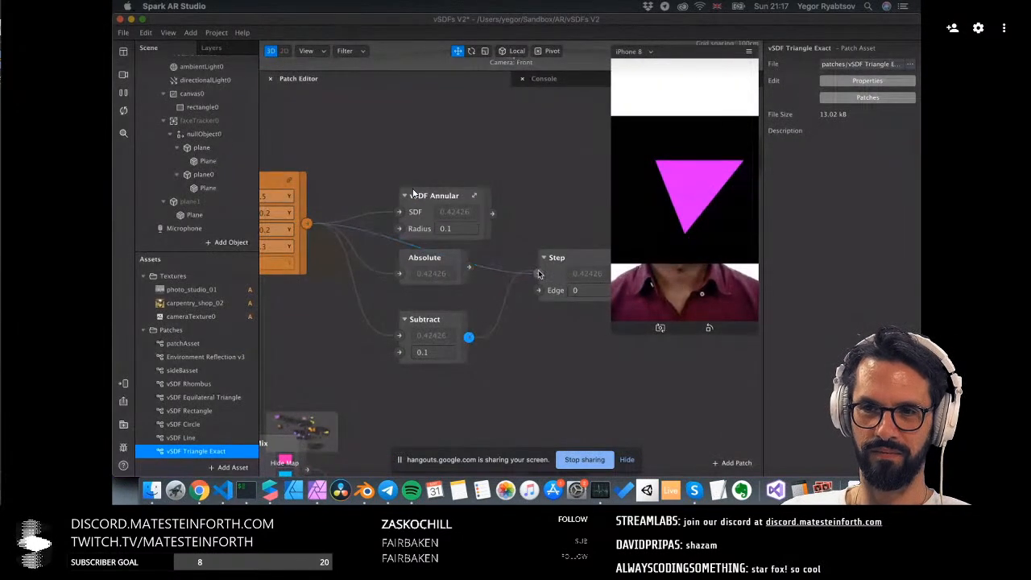
Set the Subtract patch's second input to -0.1
{"action": "left_click", "coordinate": [436, 354]}
{"action": "type", "text": "-0.1"}
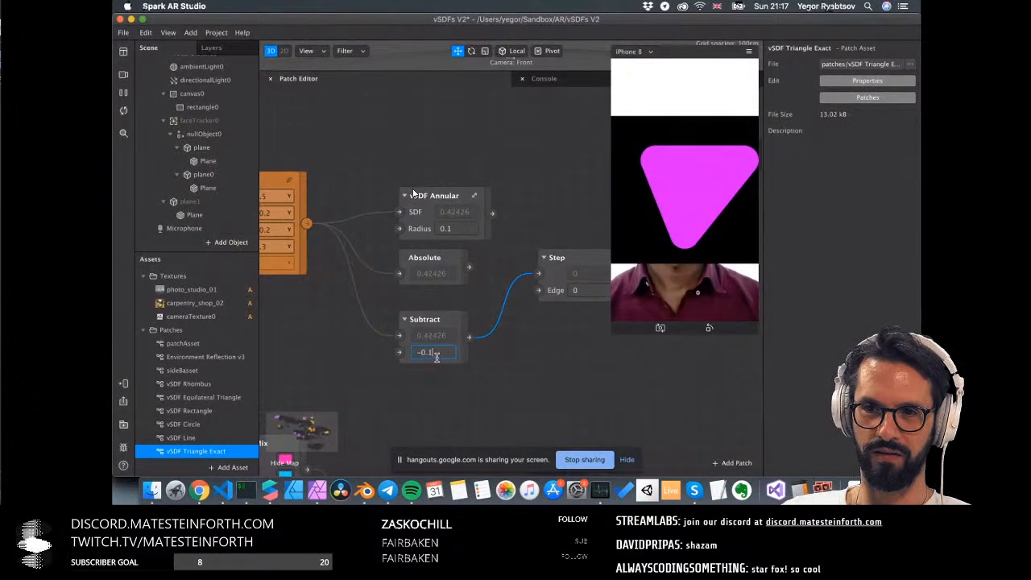
{"action": "key", "text": "Return"}
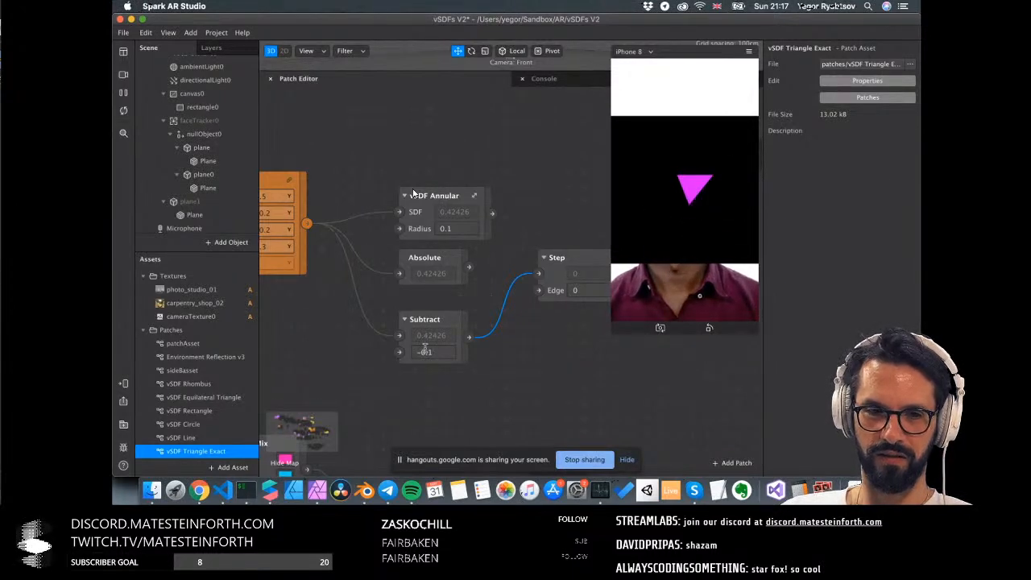
Close the vSDFs V2 project and open volume_noise_f.arproj from the recent projects
{"action": "left_click", "coordinate": [120, 18]}
{"action": "left_click", "coordinate": [561, 82]}
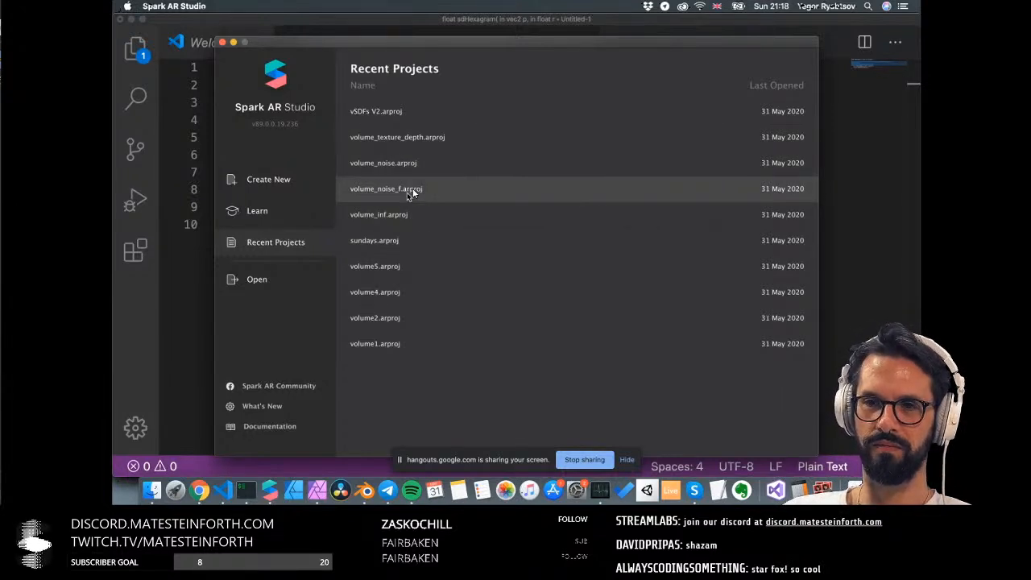
{"action": "left_click", "coordinate": [473, 197]}
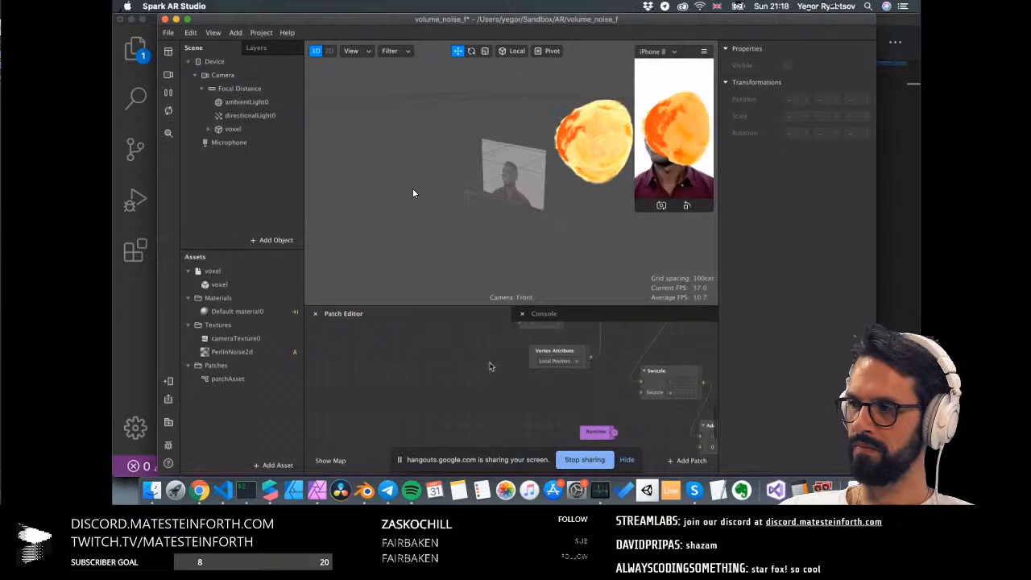
Enlarge the patch graph area and examine the noise volume's patches from the PerlinNoise2d texture through to the final Mix patches
{"action": "left_click_drag", "start_coordinate": [520, 305], "coordinate": [523, 187]}
{"action": "scroll", "coordinate": [532, 279], "scroll_direction": "up", "scroll_amount": 5}
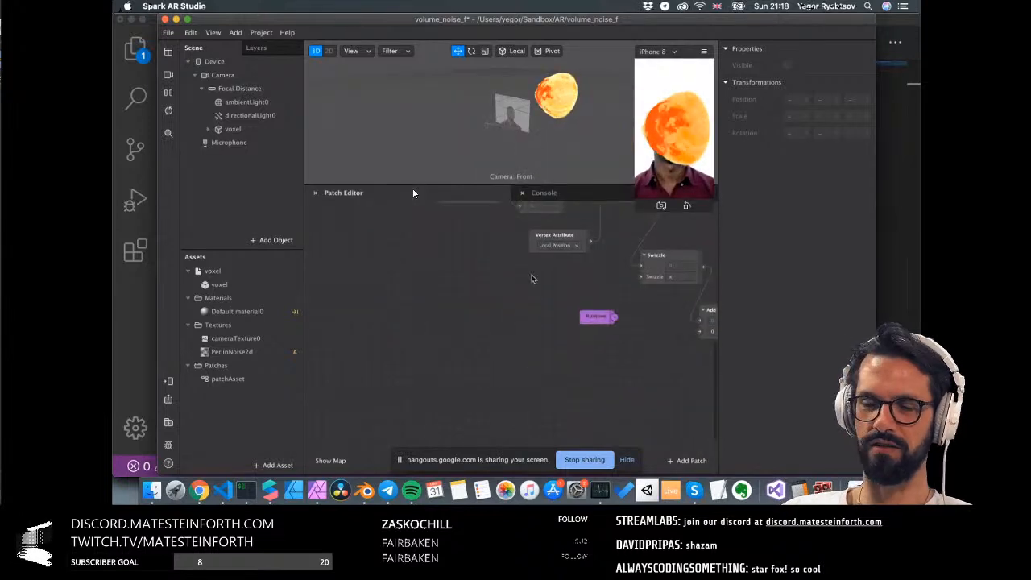
{"action": "scroll", "coordinate": [532, 278], "scroll_direction": "right", "scroll_amount": 10}
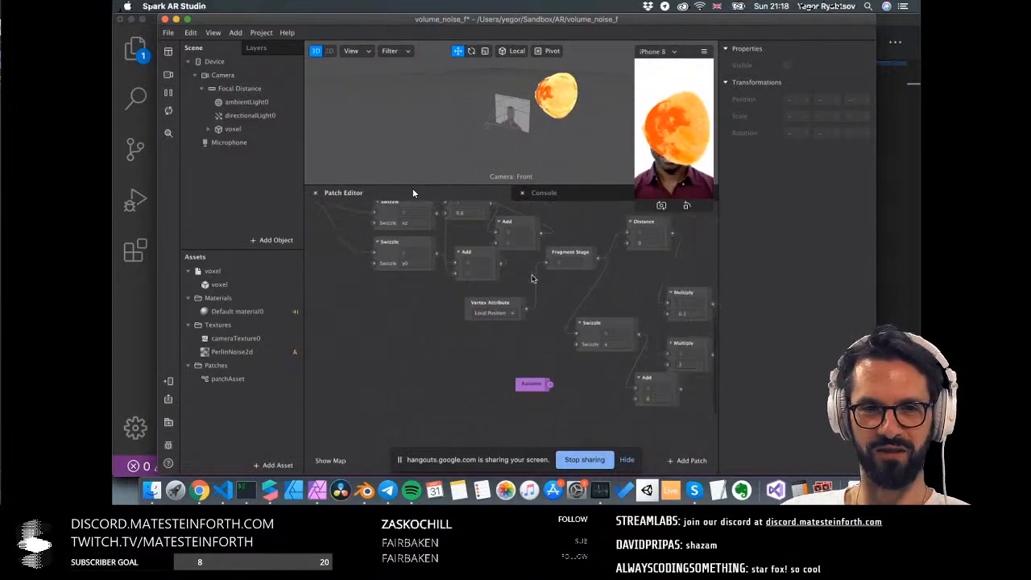
{"action": "scroll", "coordinate": [532, 279], "scroll_direction": "right", "scroll_amount": 10}
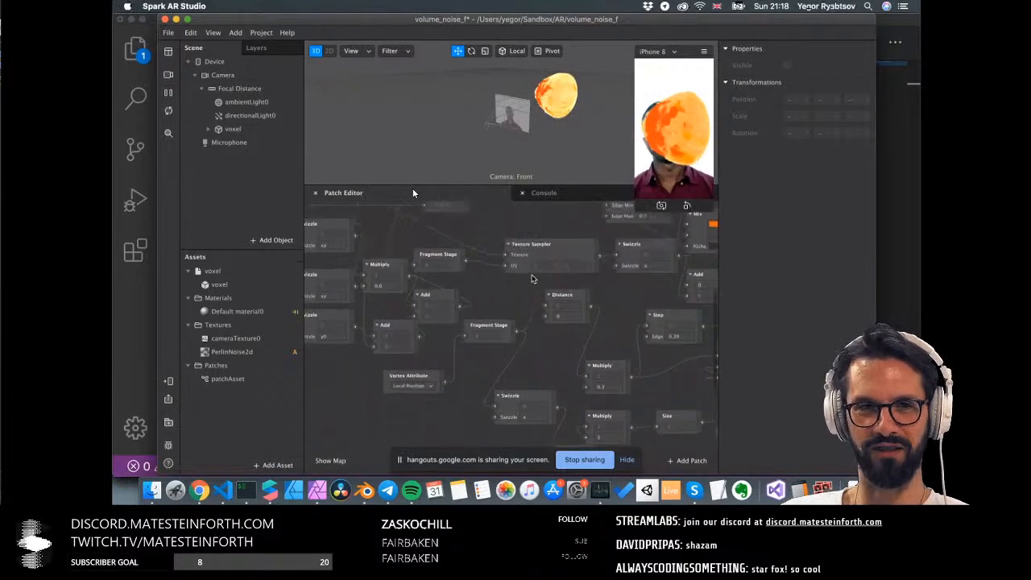
{"action": "scroll", "coordinate": [532, 277], "scroll_direction": "right", "scroll_amount": 10}
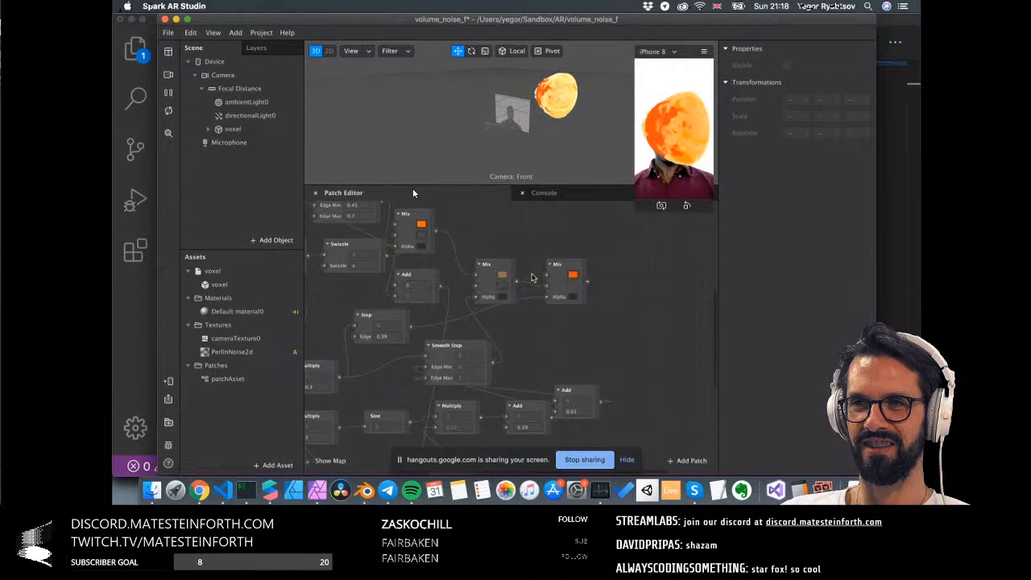
{"action": "scroll", "coordinate": [532, 278], "scroll_direction": "up", "scroll_amount": 10}
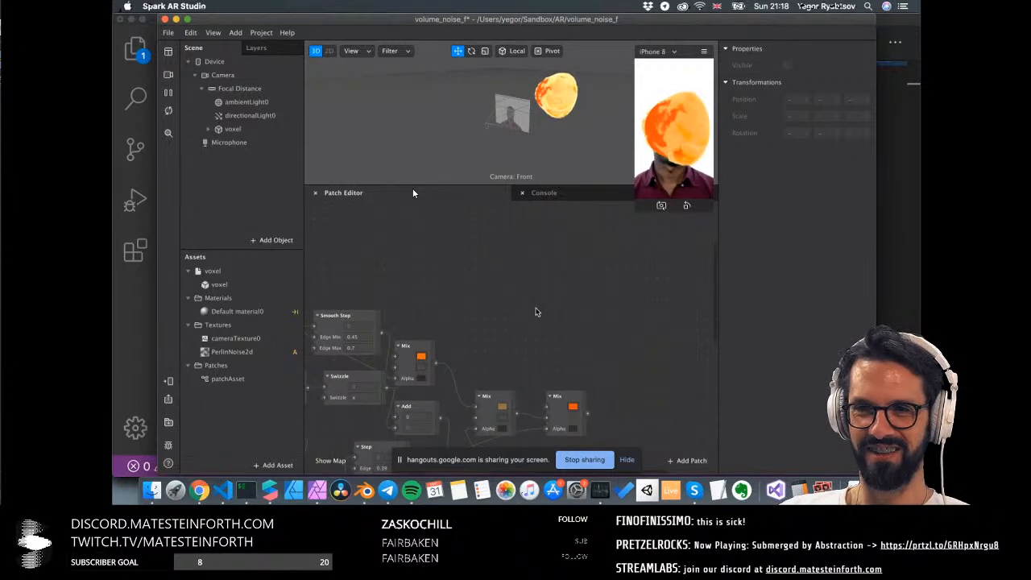
{"action": "scroll", "coordinate": [537, 311], "scroll_direction": "up", "scroll_amount": 5}
{"action": "scroll", "coordinate": [538, 309], "scroll_direction": "left", "scroll_amount": 20}
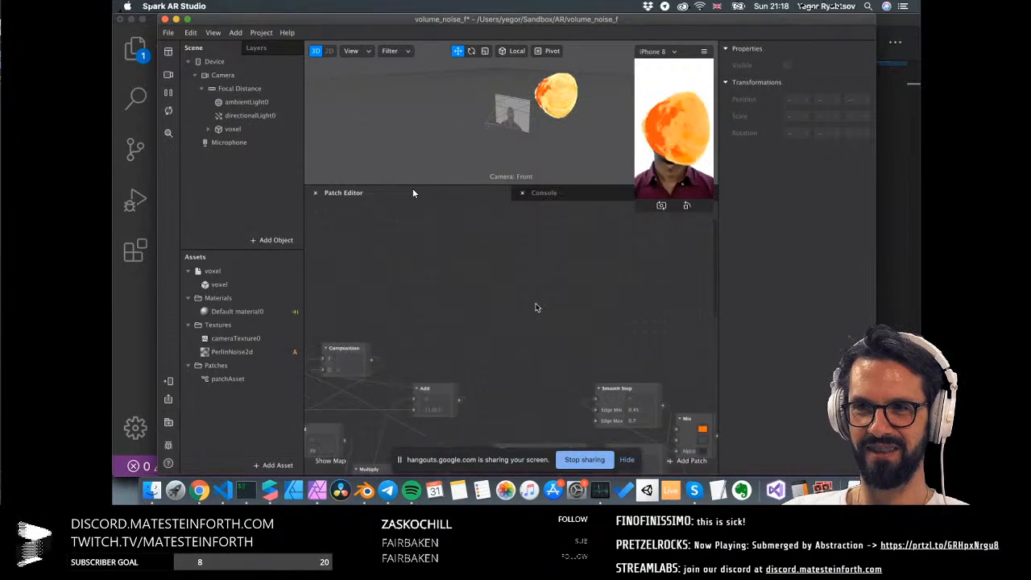
{"action": "scroll", "coordinate": [538, 307], "scroll_direction": "left", "scroll_amount": 15}
{"action": "scroll", "coordinate": [538, 307], "scroll_direction": "down", "scroll_amount": 2}
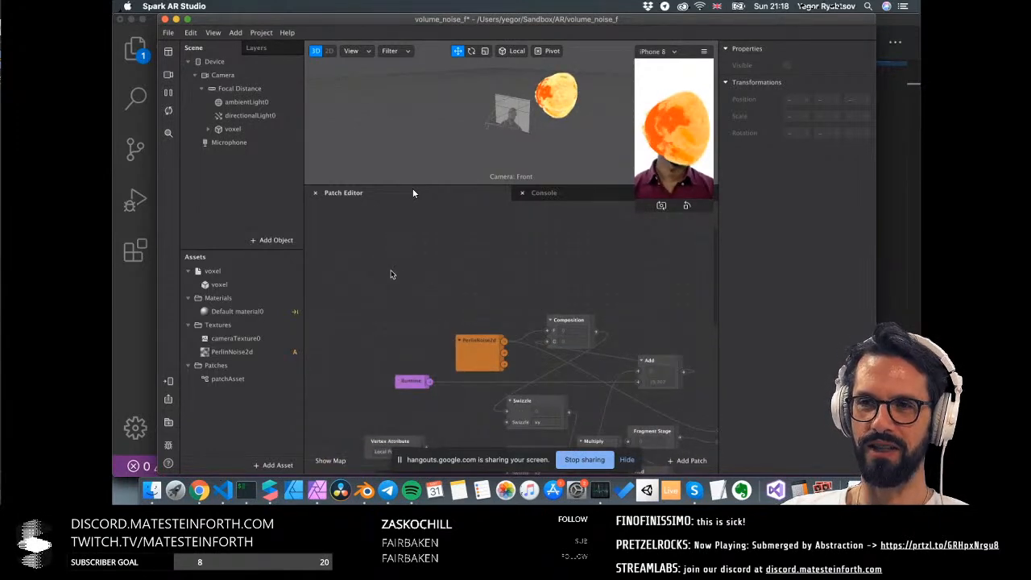
Expose Default material0's Pos parameter as a patch and feed it from the Local Position Vertex Attribute patch
{"action": "left_click", "coordinate": [270, 311]}
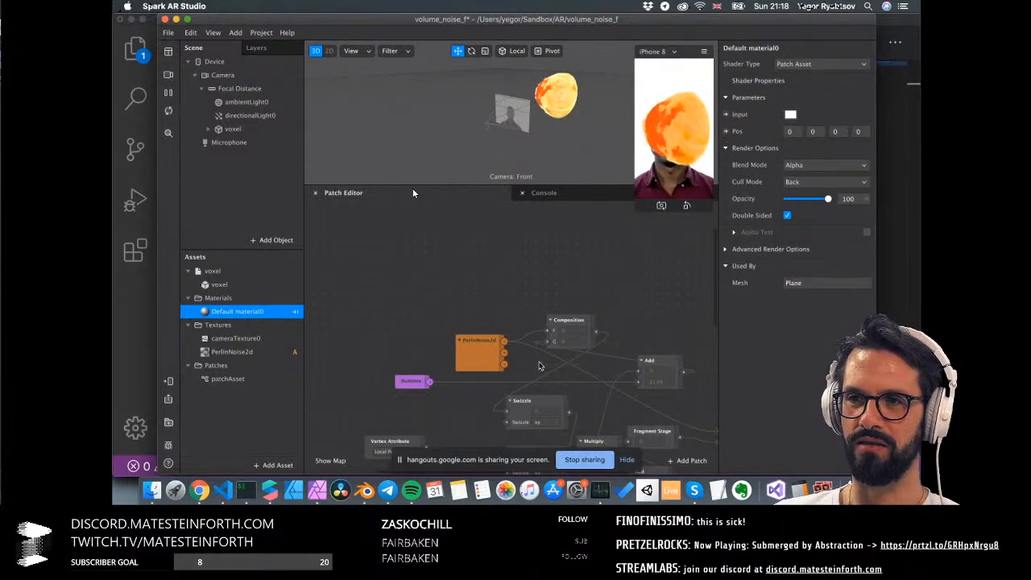
{"action": "scroll", "coordinate": [540, 367], "scroll_direction": "down", "scroll_amount": 6}
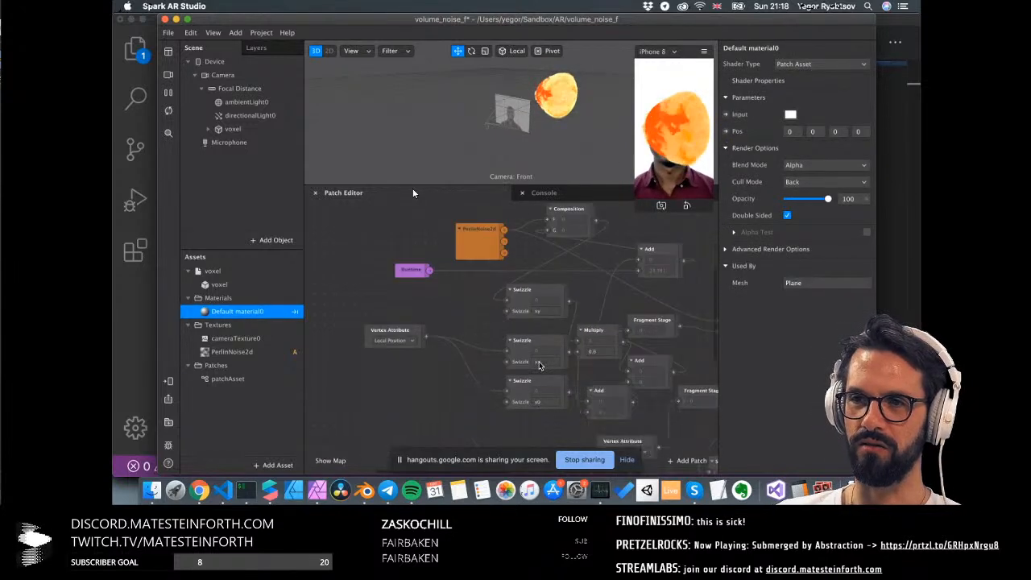
{"action": "left_click", "coordinate": [726, 131]}
{"action": "left_click_drag", "start_coordinate": [654, 443], "coordinate": [431, 390]}
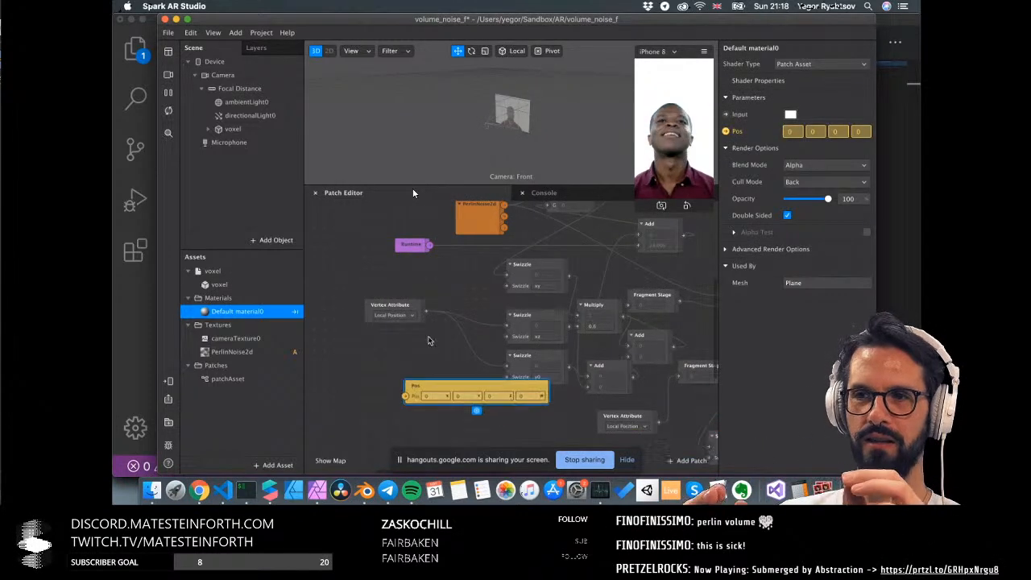
{"action": "left_click_drag", "start_coordinate": [426, 312], "coordinate": [405, 396]}
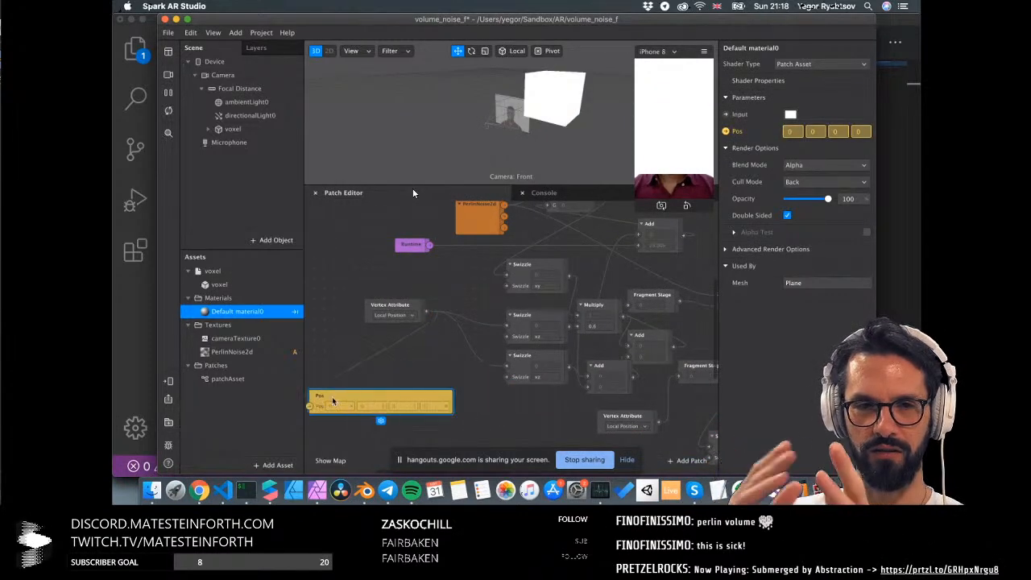
Expose Default material0's Input parameter as a patch, place it by the Mix patches and connect the last Mix output to it
{"action": "scroll", "coordinate": [515, 323], "scroll_direction": "right", "scroll_amount": 5}
{"action": "left_click", "coordinate": [726, 114]}
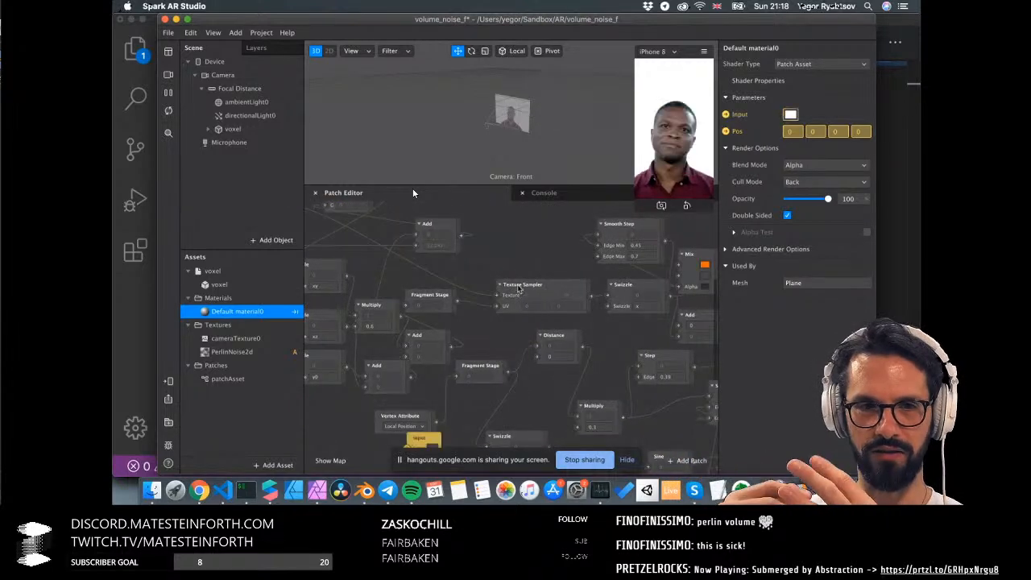
{"action": "left_click_drag", "start_coordinate": [425, 439], "coordinate": [600, 359]}
{"action": "scroll", "coordinate": [600, 358], "scroll_direction": "right", "scroll_amount": 2}
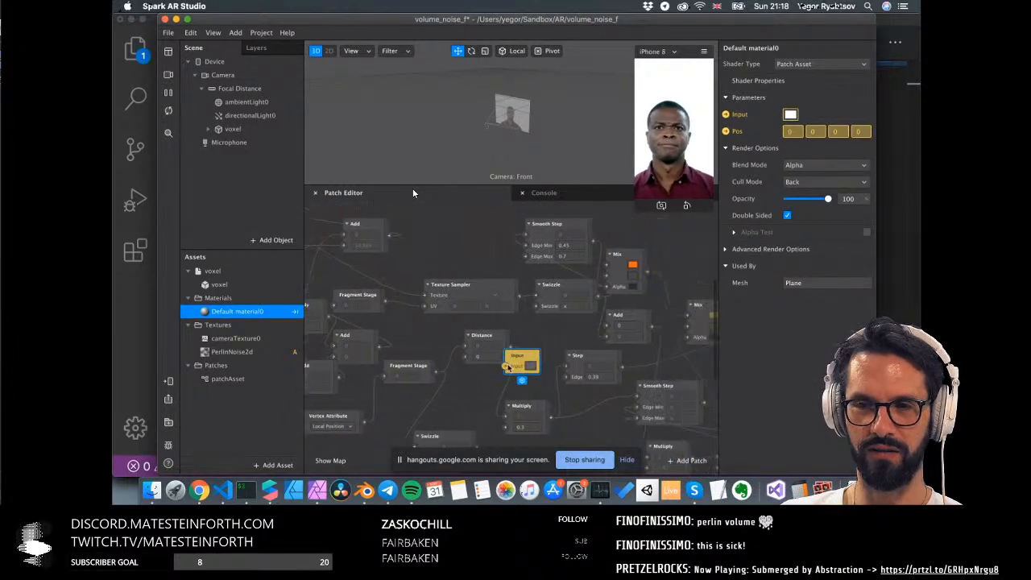
{"action": "left_click_drag", "start_coordinate": [534, 350], "coordinate": [693, 289]}
{"action": "scroll", "coordinate": [648, 302], "scroll_direction": "right", "scroll_amount": 3}
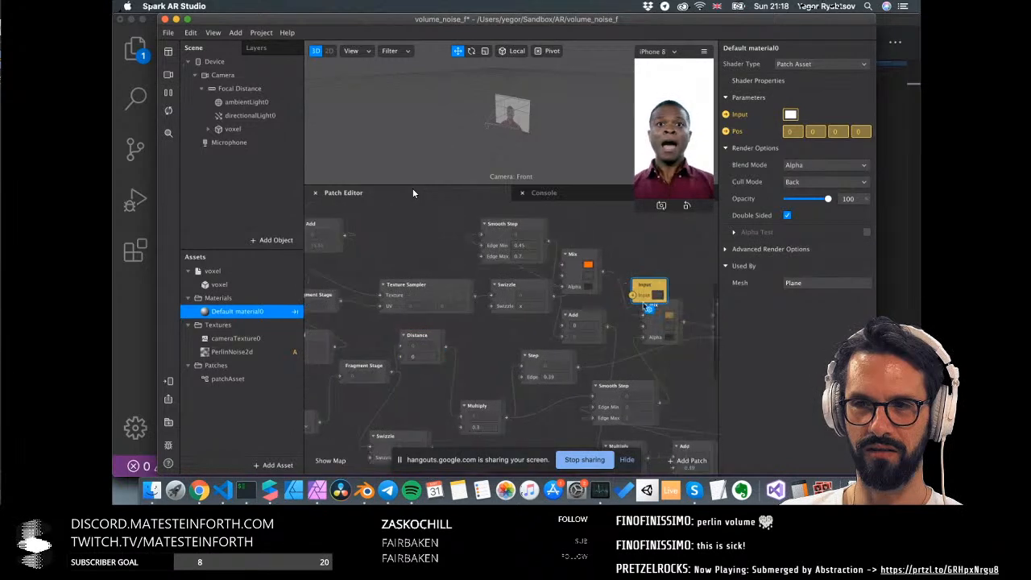
{"action": "left_click_drag", "start_coordinate": [575, 293], "coordinate": [691, 285]}
{"action": "scroll", "coordinate": [600, 286], "scroll_direction": "left", "scroll_amount": 2}
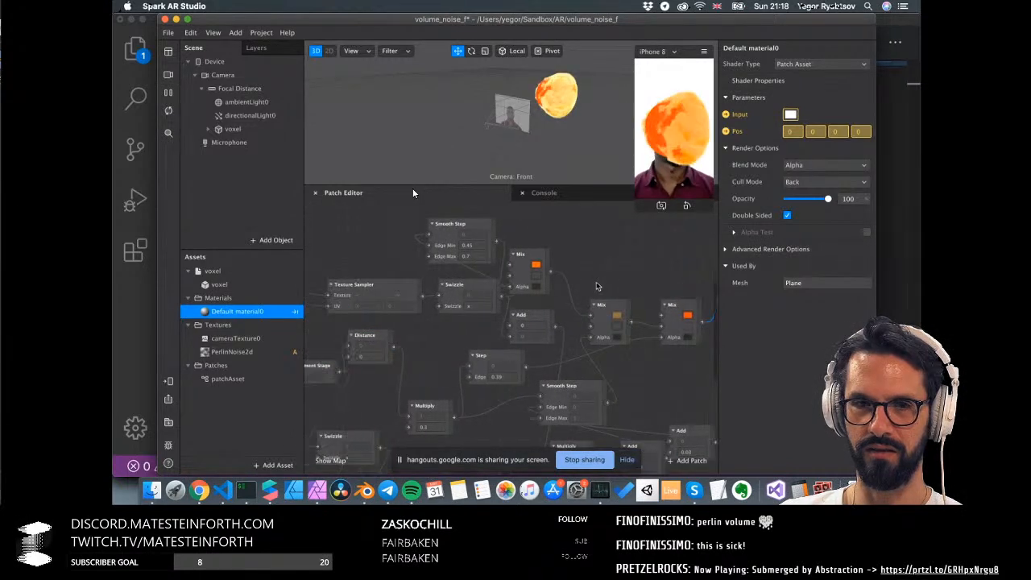
Enlarge the 3D viewport and examine the fiery noise volume from several angles
{"action": "left_click_drag", "start_coordinate": [547, 185], "coordinate": [546, 346]}
{"action": "left_click_drag", "start_coordinate": [599, 239], "coordinate": [585, 210], "text": "alt"}
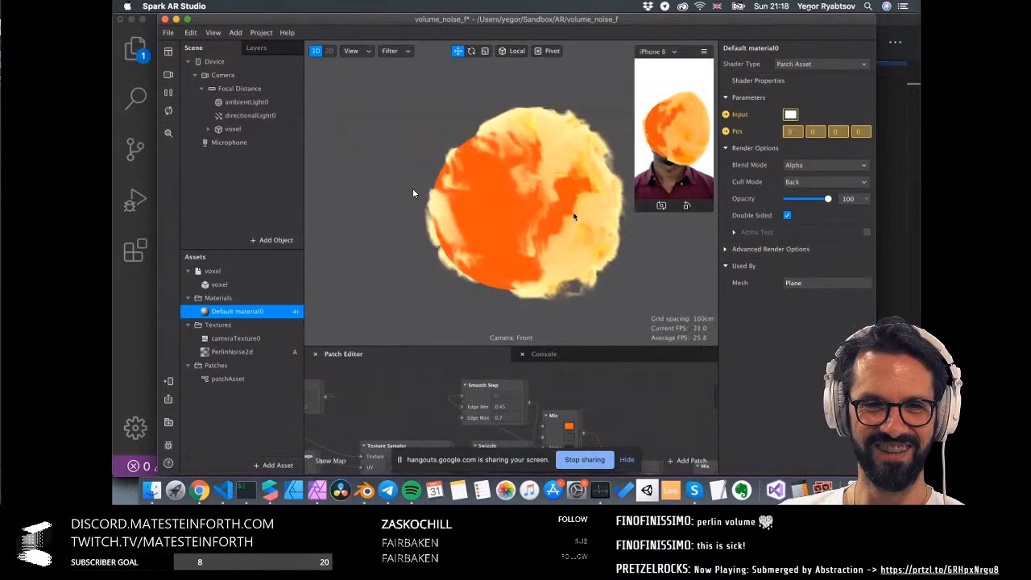
{"action": "left_click_drag", "start_coordinate": [539, 230], "coordinate": [542, 201], "text": "alt"}
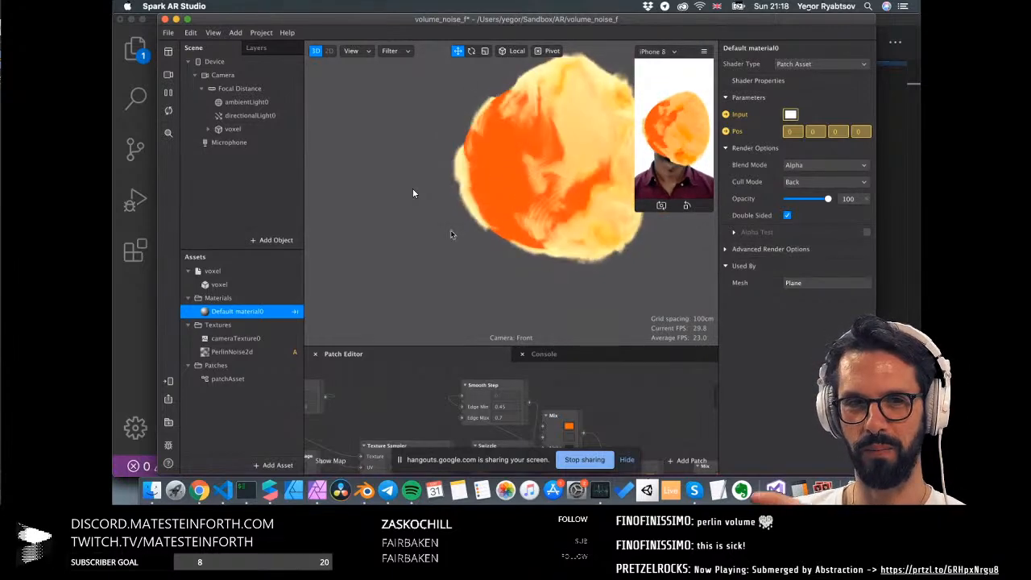
{"action": "left_click_drag", "start_coordinate": [534, 219], "coordinate": [442, 207], "text": "alt"}
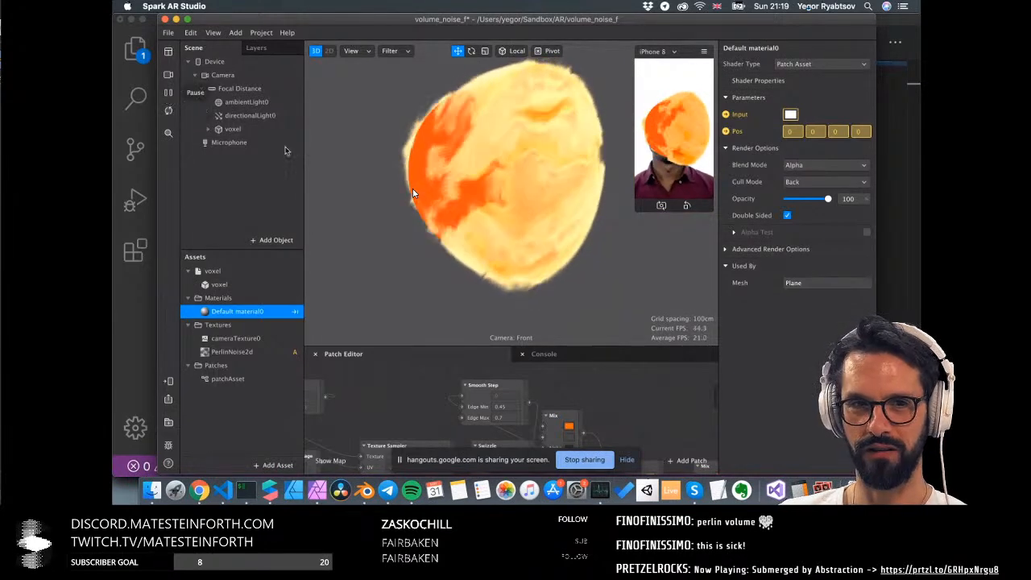
Pause the preview, and disconnect the material's Input patch from the Mix output, moving it to the empty area above the graph
{"action": "left_click", "coordinate": [169, 93]}
{"action": "left_click_drag", "start_coordinate": [506, 347], "coordinate": [515, 168]}
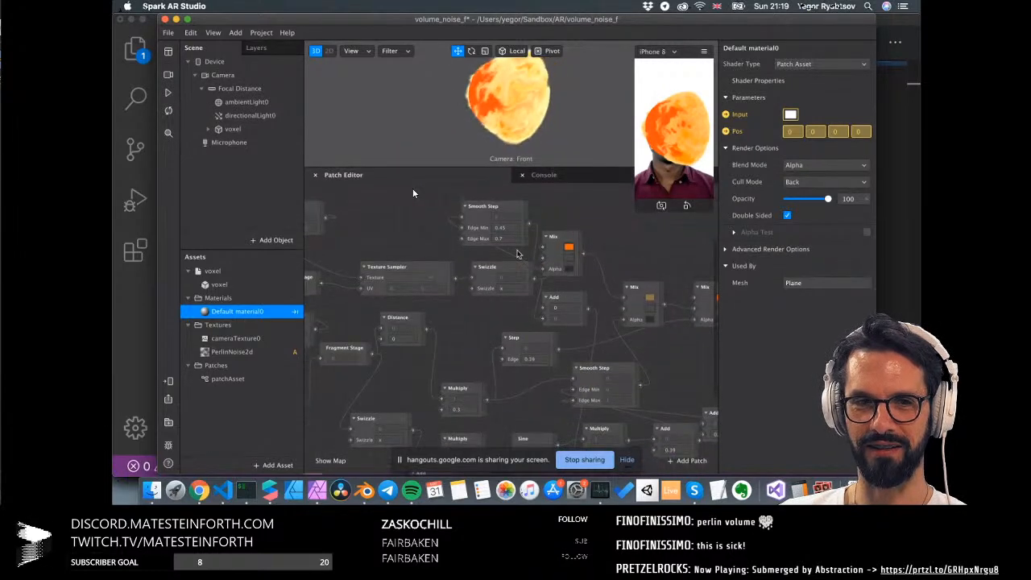
{"action": "scroll", "coordinate": [517, 288], "scroll_direction": "down", "scroll_amount": 2}
{"action": "scroll", "coordinate": [517, 290], "scroll_direction": "right", "scroll_amount": 5}
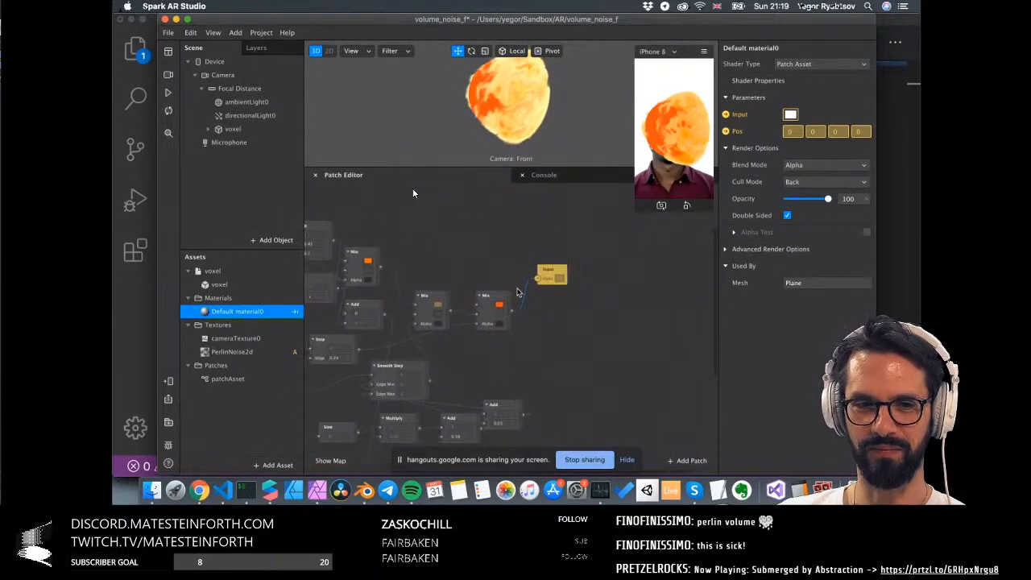
{"action": "scroll", "coordinate": [519, 291], "scroll_direction": "left", "scroll_amount": 3}
{"action": "left_click_drag", "start_coordinate": [644, 272], "coordinate": [478, 186]}
{"action": "scroll", "coordinate": [522, 229], "scroll_direction": "left", "scroll_amount": 4}
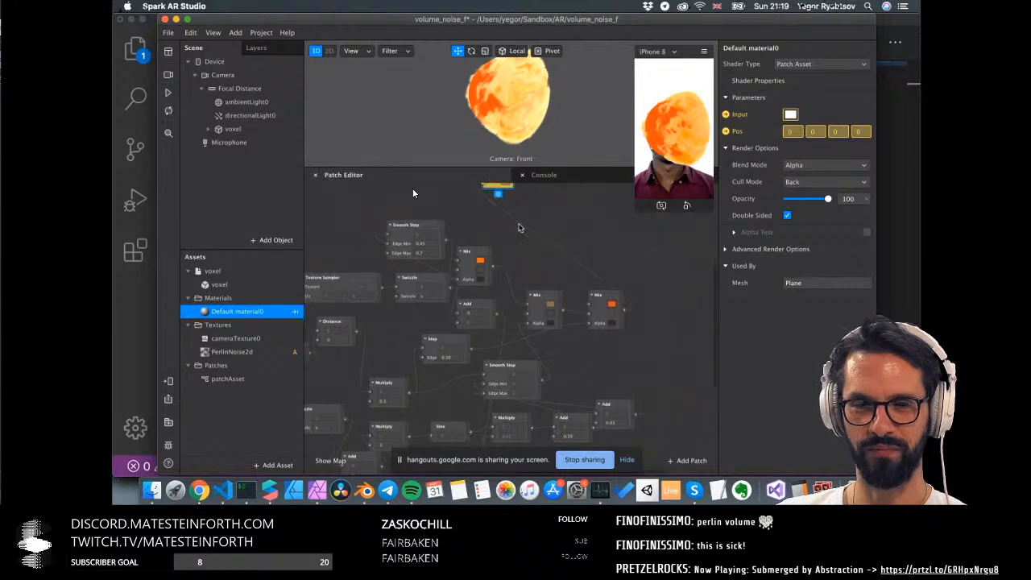
{"action": "scroll", "coordinate": [522, 229], "scroll_direction": "up", "scroll_amount": 5}
{"action": "scroll", "coordinate": [564, 242], "scroll_direction": "left", "scroll_amount": 4}
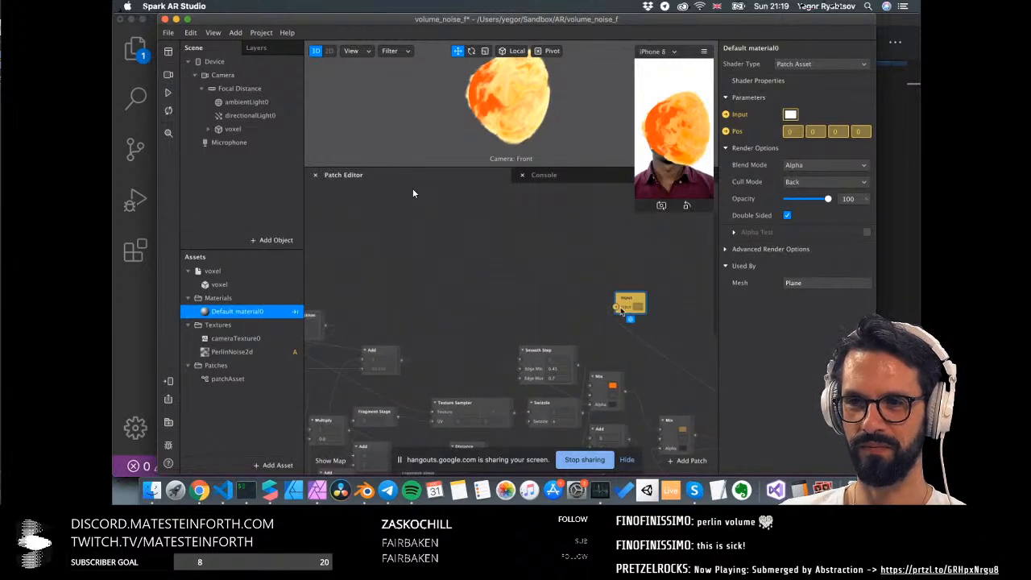
{"action": "left_click_drag", "start_coordinate": [629, 304], "coordinate": [505, 269]}
{"action": "scroll", "coordinate": [462, 267], "scroll_direction": "left", "scroll_amount": 10}
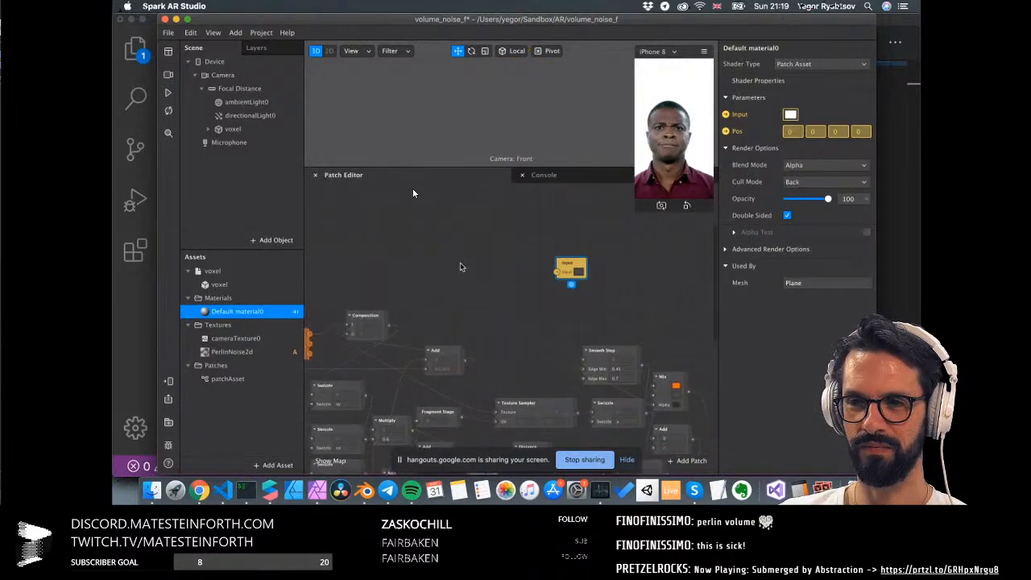
Duplicate the Local Position Vertex Attribute patch into the empty area above the graph, and move the Input patch farther along to make room
{"action": "scroll", "coordinate": [364, 366], "scroll_direction": "down", "scroll_amount": 5}
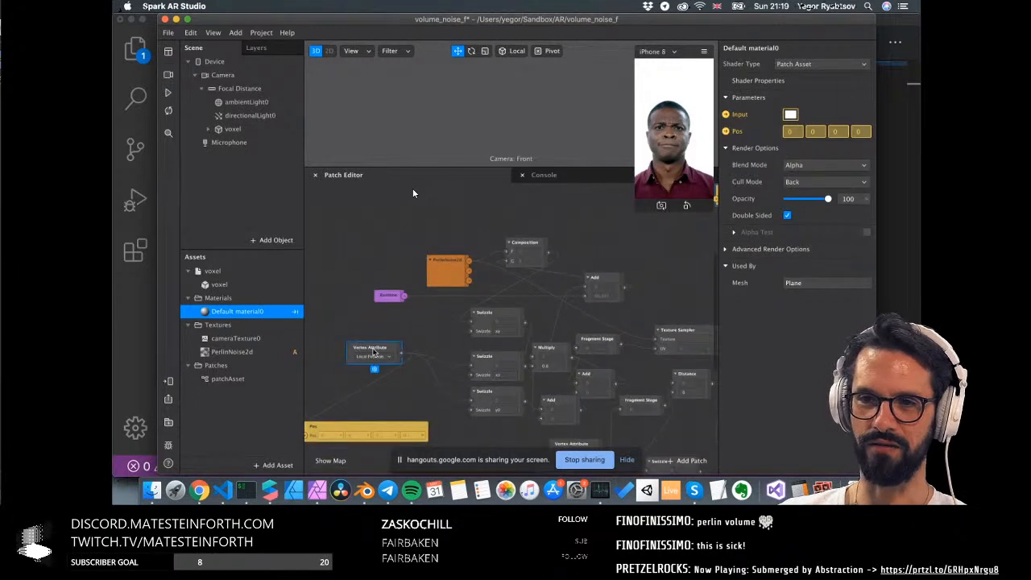
{"action": "key", "text": "super+d"}
{"action": "left_click_drag", "start_coordinate": [393, 367], "coordinate": [361, 262]}
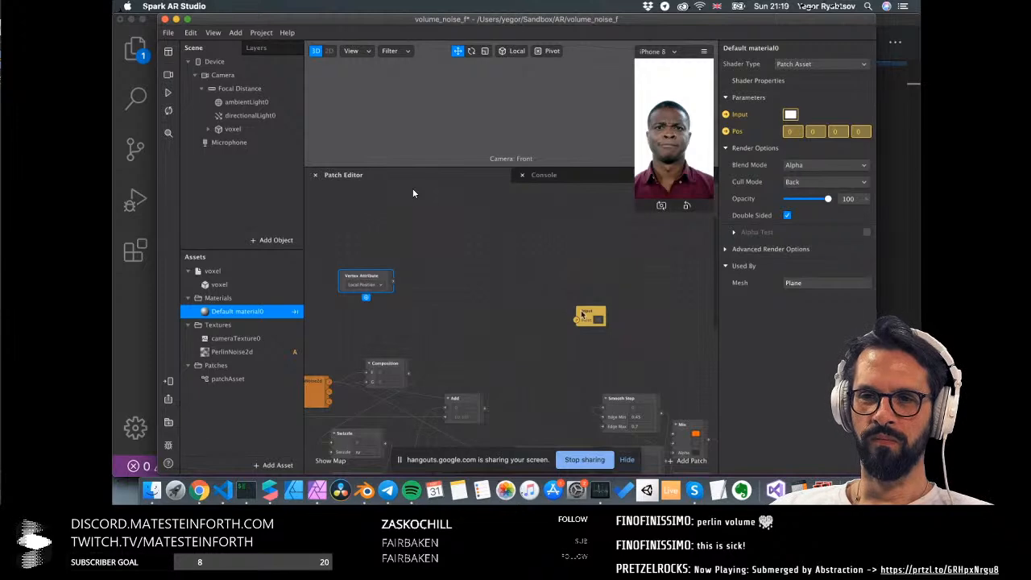
{"action": "left_click_drag", "start_coordinate": [582, 314], "coordinate": [634, 261]}
Route the duplicated Vertex Attribute patch through a new Fragment Stage patch into a new Swizzle patch set to xyz
{"action": "double_click", "coordinate": [480, 306]}
{"action": "type", "text": "sw"}
{"action": "key", "text": "Return"}
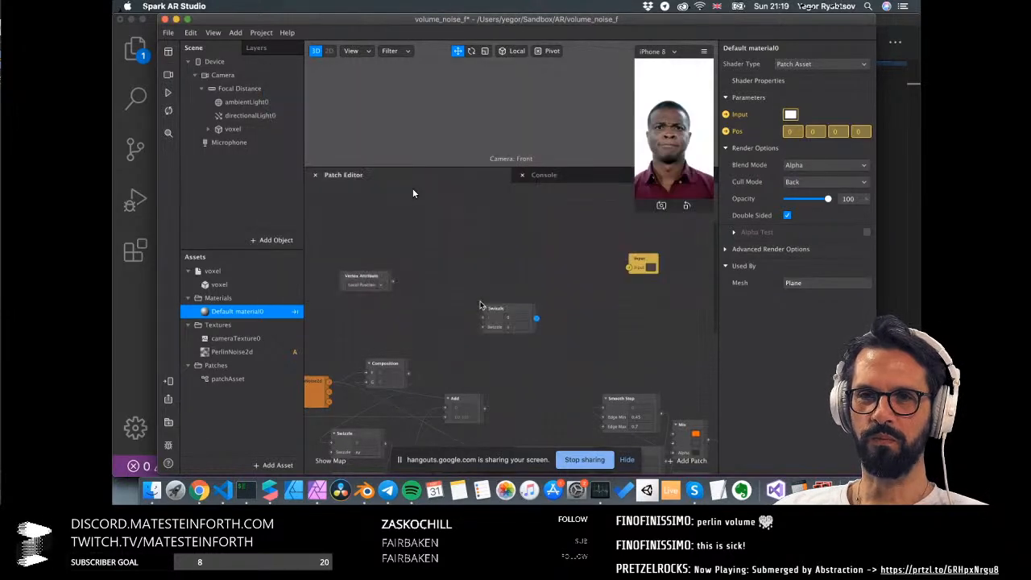
{"action": "double_click", "coordinate": [416, 298]}
{"action": "type", "text": "fragme"}
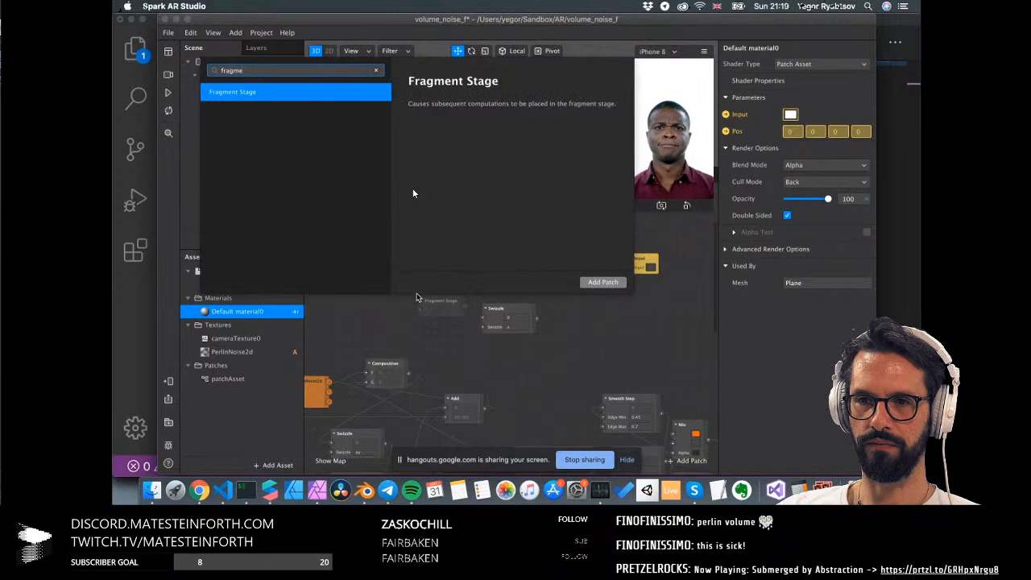
{"action": "key", "text": "Return"}
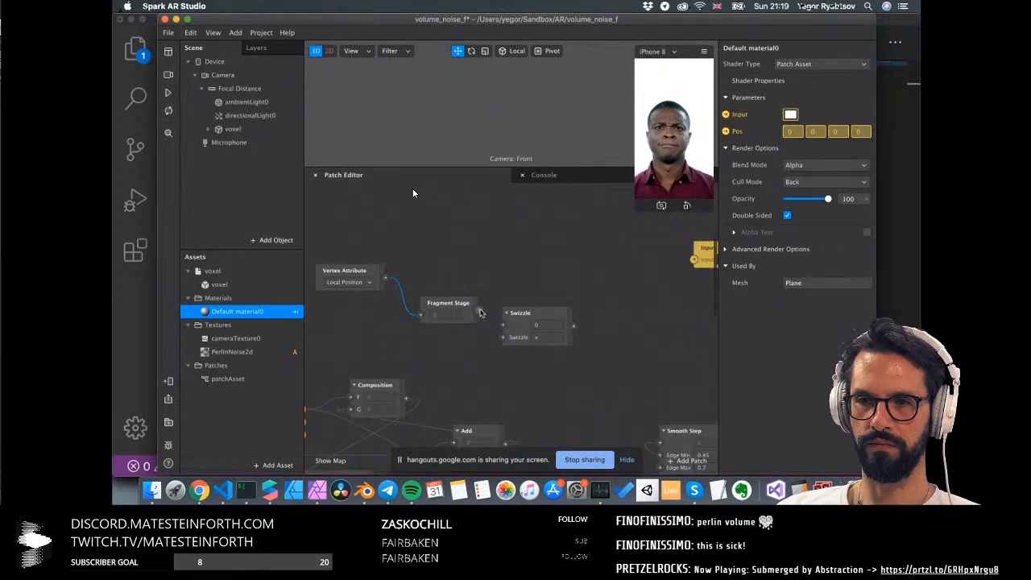
{"action": "left_click", "coordinate": [555, 339]}
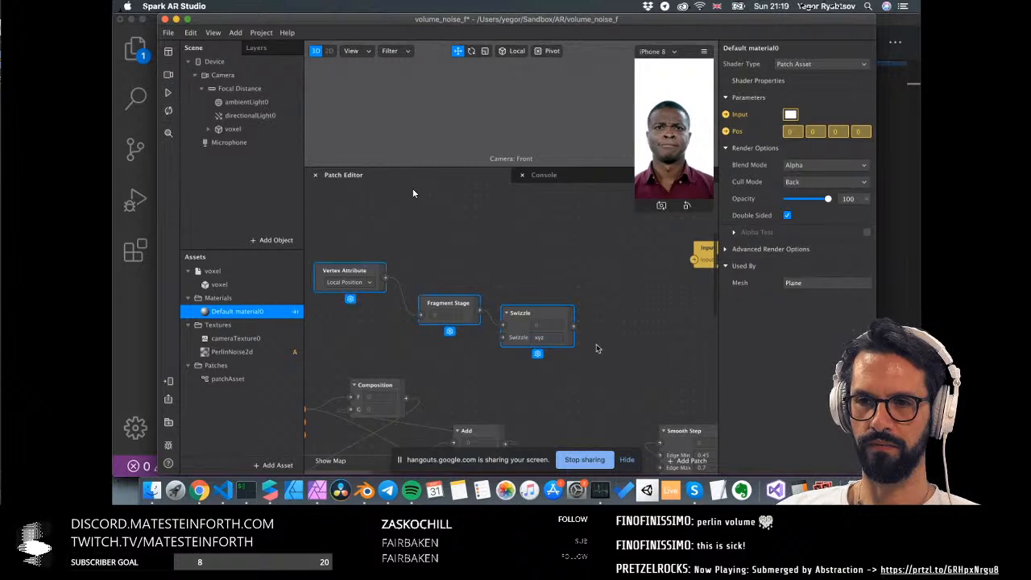
Add a Length patch beside the xyz Swizzle and feed it from the Swizzle output
{"action": "double_click", "coordinate": [597, 349]}
{"action": "type", "text": "length"}
{"action": "key", "text": "Return"}
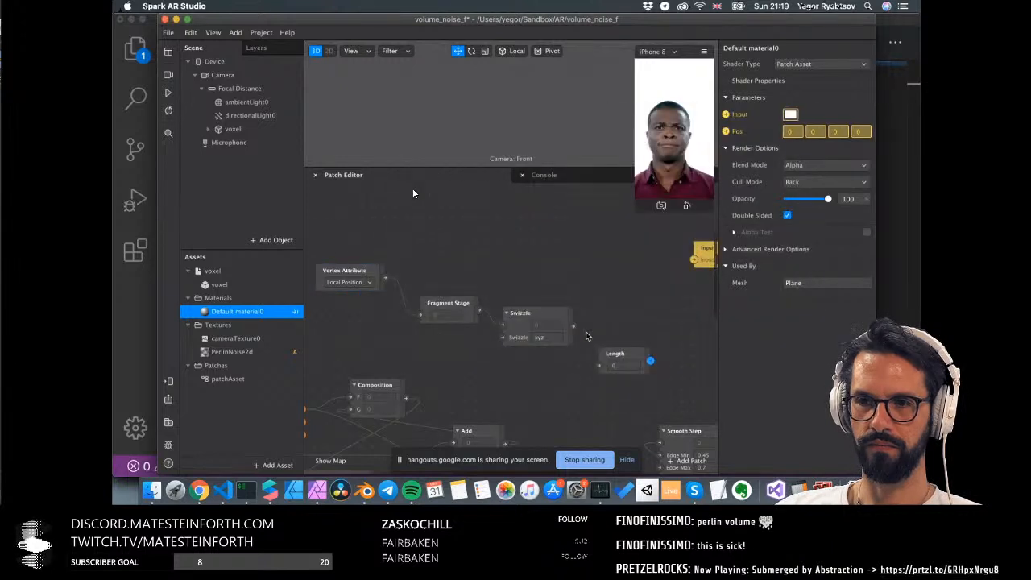
{"action": "scroll", "coordinate": [597, 346], "scroll_direction": "right", "scroll_amount": 5}
Add a Subtract patch after Length, feed it the Length output, and set its second value to 1
{"action": "double_click", "coordinate": [594, 320]}
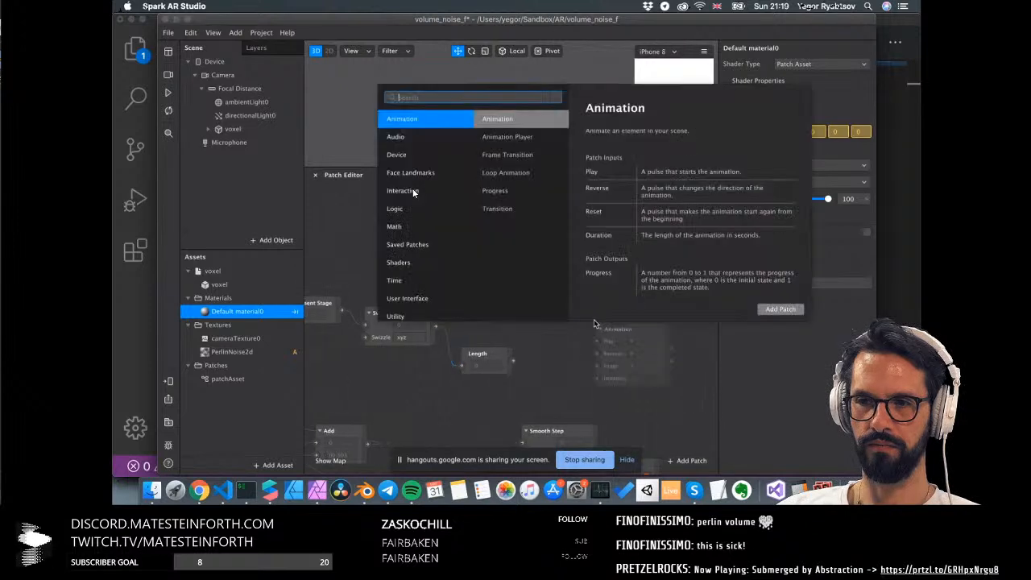
{"action": "type", "text": "subtra"}
{"action": "key", "text": "Return"}
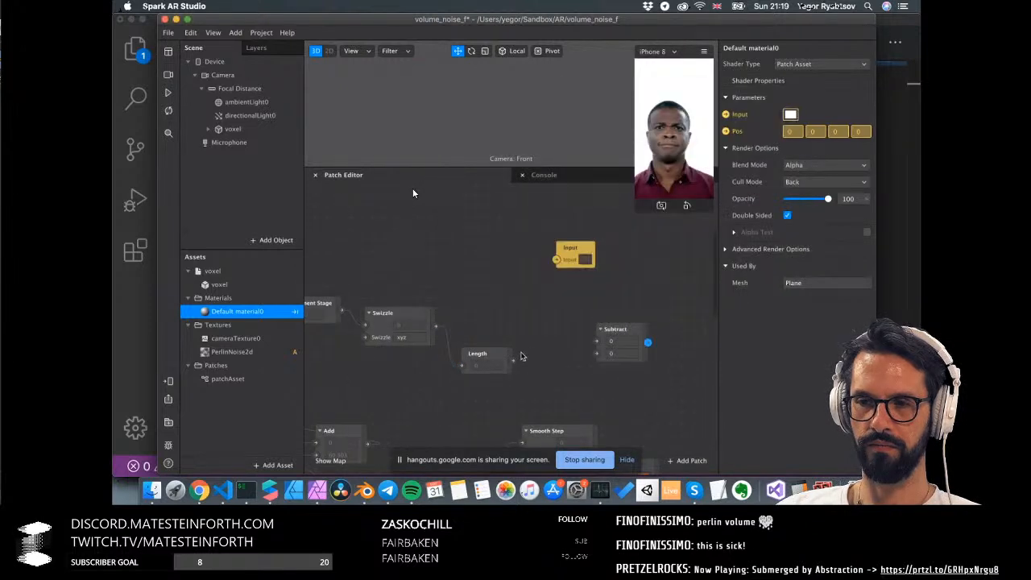
{"action": "left_click_drag", "start_coordinate": [600, 345], "coordinate": [599, 343]}
{"action": "left_click_drag", "start_coordinate": [606, 335], "coordinate": [542, 335]}
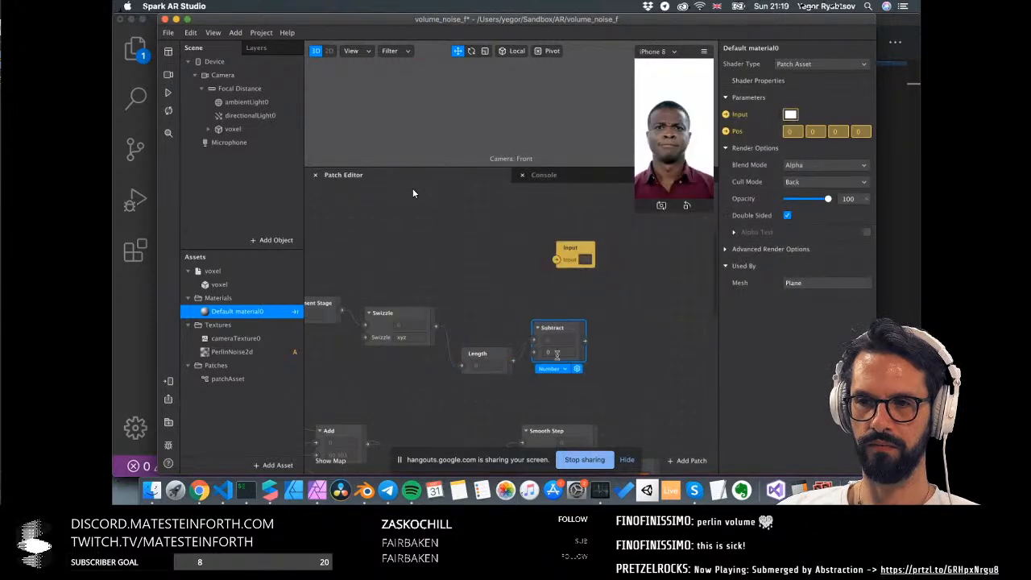
Add a Step patch after Subtract, feed it the Subtract output, and place it close beside it
{"action": "double_click", "coordinate": [650, 338]}
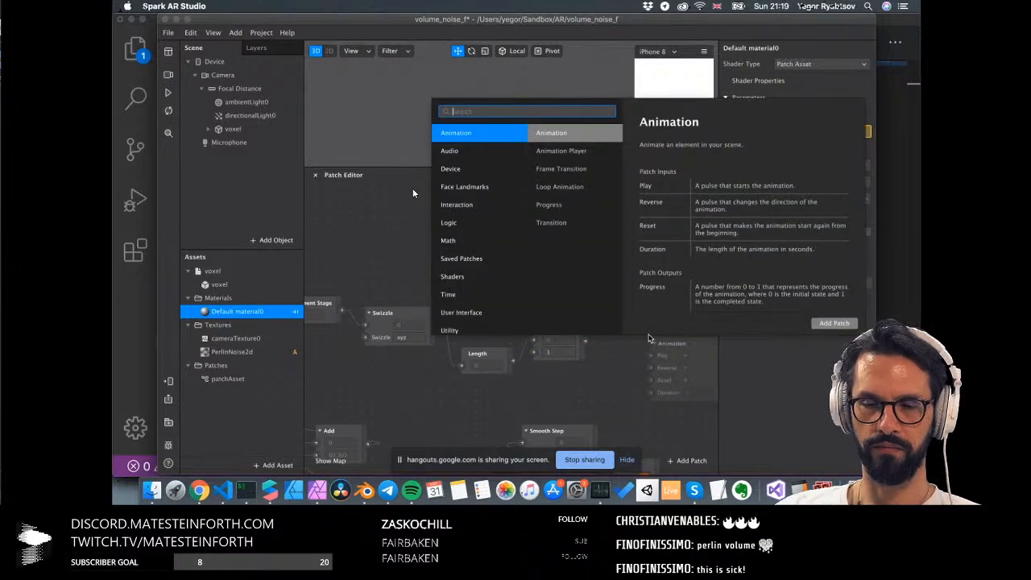
{"action": "type", "text": "step"}
{"action": "key", "text": "Return"}
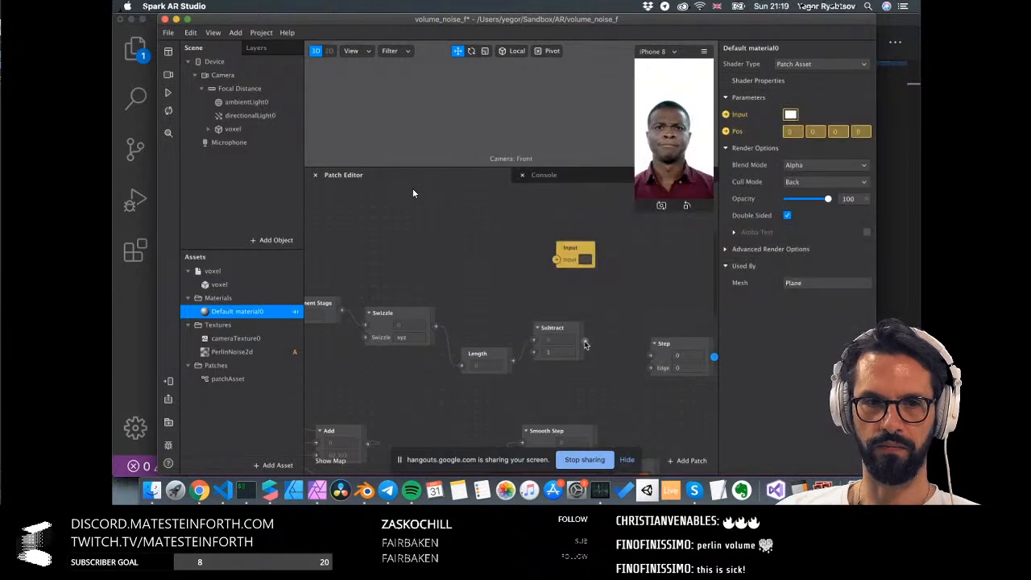
{"action": "left_click_drag", "start_coordinate": [650, 361], "coordinate": [650, 358]}
Add a Mix patch after Step and connect the Step output to its Alpha
{"action": "scroll", "coordinate": [592, 300], "scroll_direction": "right", "scroll_amount": 5}
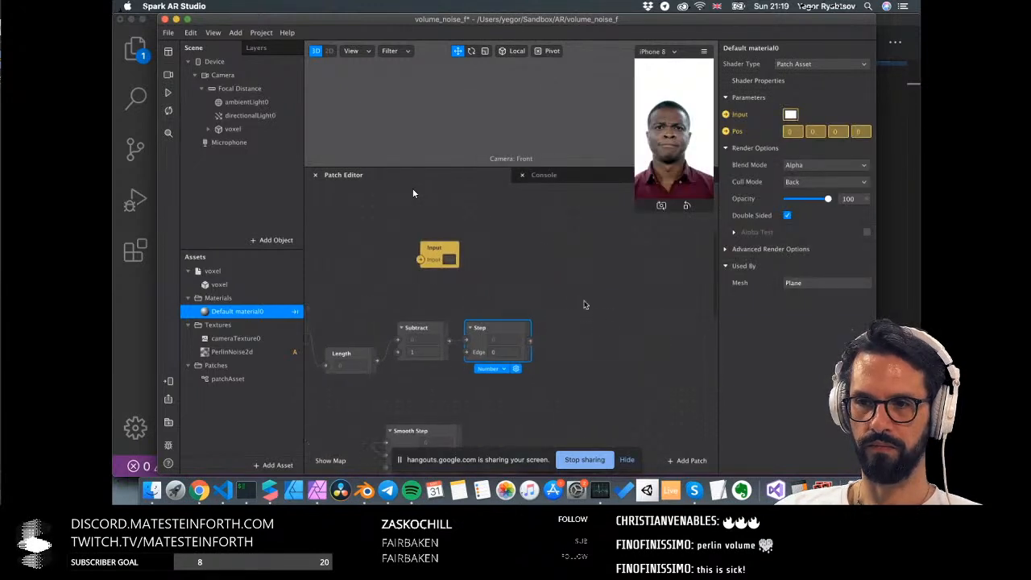
{"action": "double_click", "coordinate": [584, 304]}
{"action": "type", "text": "mix"}
{"action": "key", "text": "Return"}
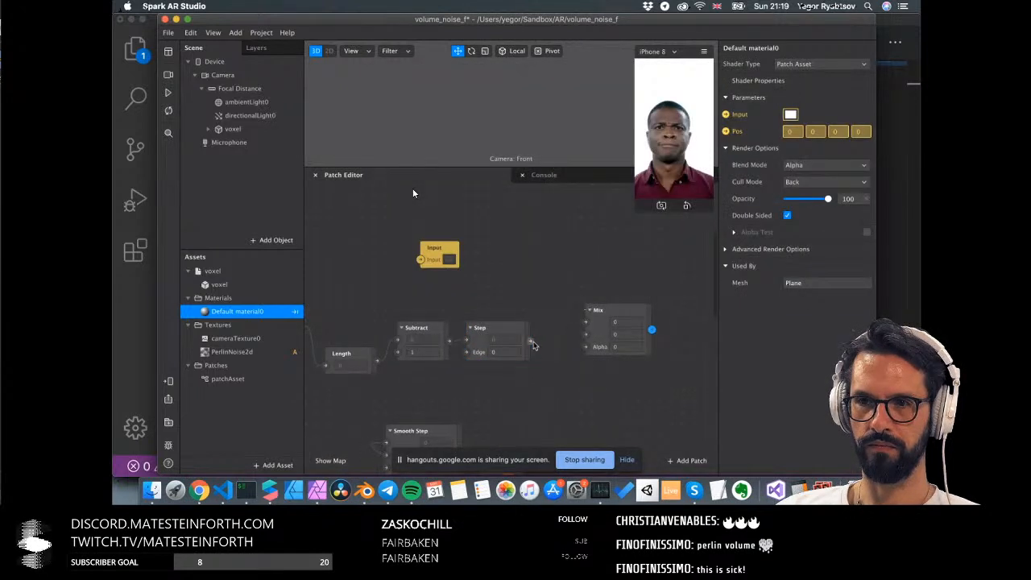
{"action": "left_click_drag", "start_coordinate": [586, 348], "coordinate": [586, 346]}
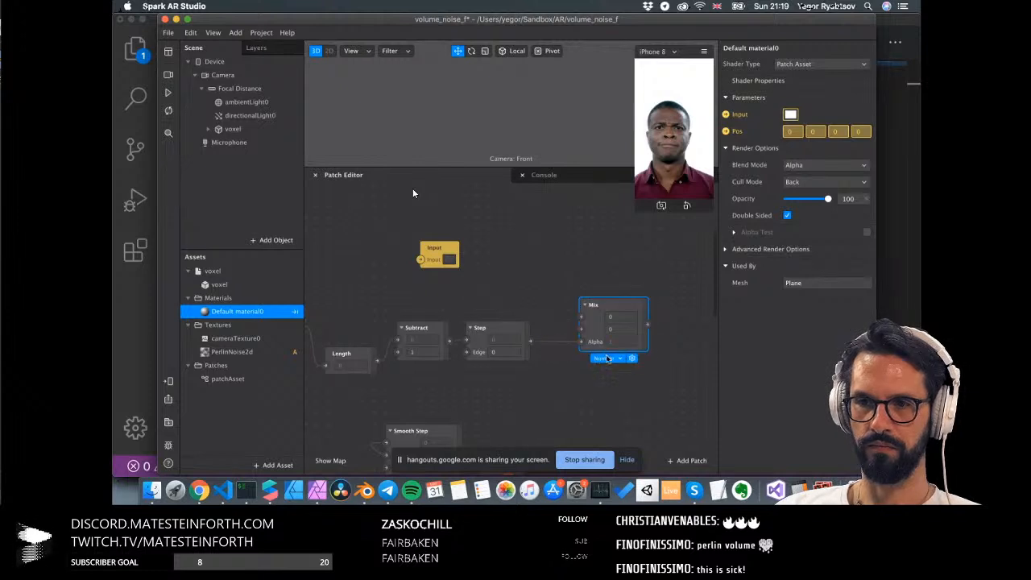
Switch the new Mix patch to colour values and set its second colour to white
{"action": "left_click", "coordinate": [610, 357]}
{"action": "left_click", "coordinate": [612, 371]}
{"action": "left_click", "coordinate": [611, 328]}
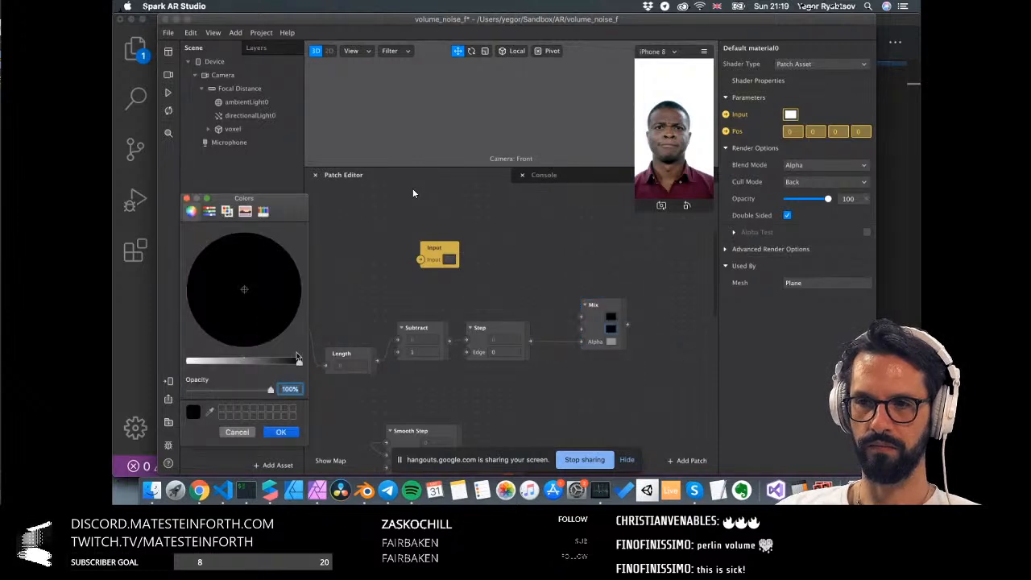
{"action": "left_click", "coordinate": [299, 361]}
{"action": "left_click", "coordinate": [279, 433]}
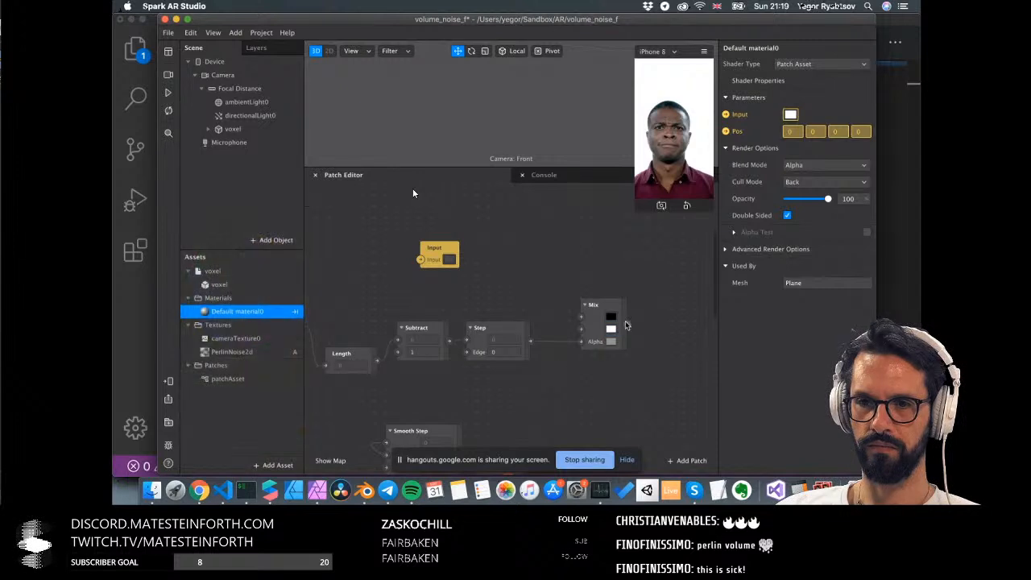
Connect the new Mix output to the material's Input patch and set Mix's second colour to 0% opacity
{"action": "left_click_drag", "start_coordinate": [421, 265], "coordinate": [420, 260]}
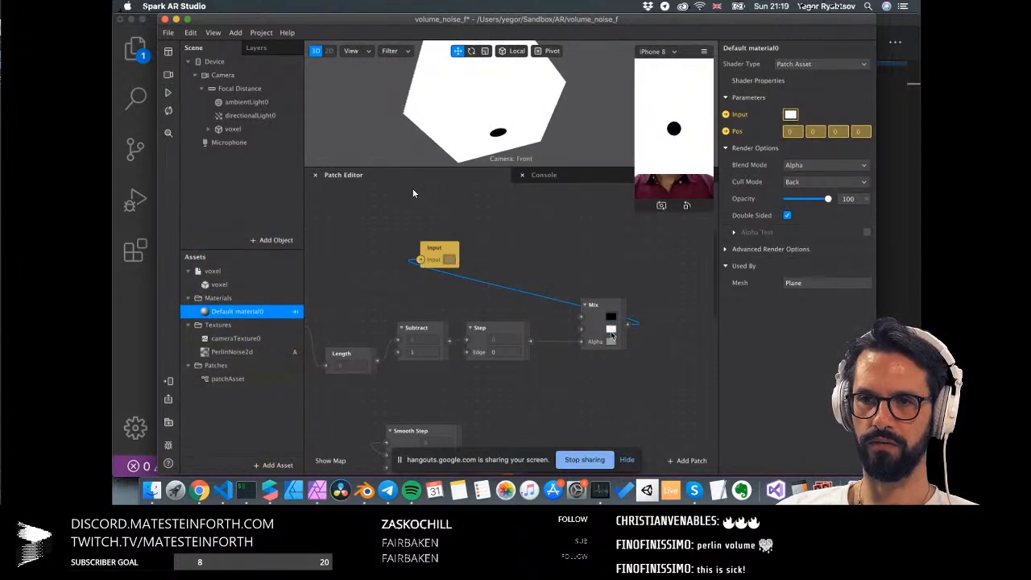
{"action": "left_click", "coordinate": [611, 330]}
{"action": "left_click_drag", "start_coordinate": [224, 393], "coordinate": [143, 394]}
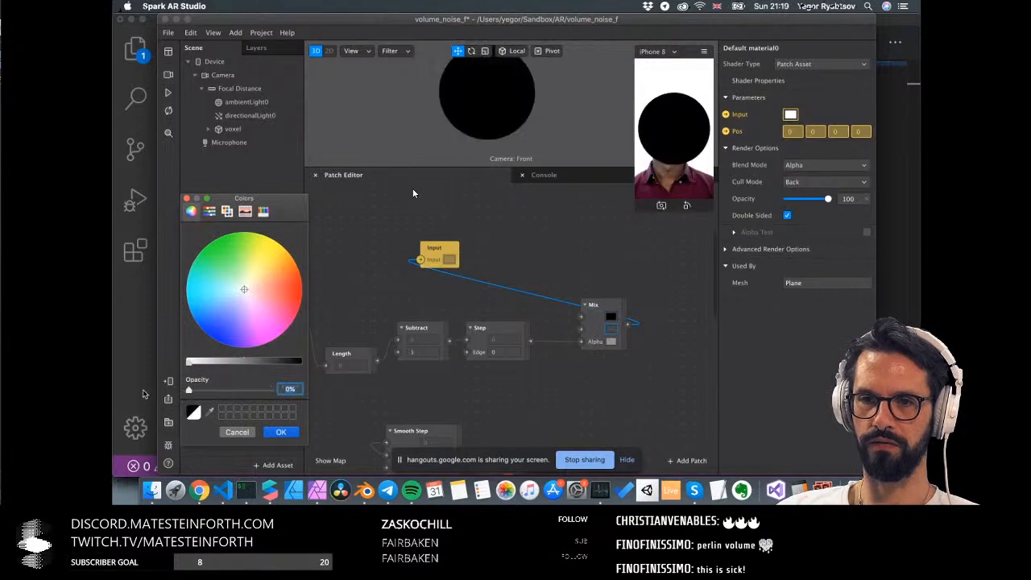
{"action": "left_click", "coordinate": [294, 431]}
Enlarge the 3D viewport and examine the black sphere from shifted viewpoints
{"action": "left_click_drag", "start_coordinate": [508, 169], "coordinate": [508, 208]}
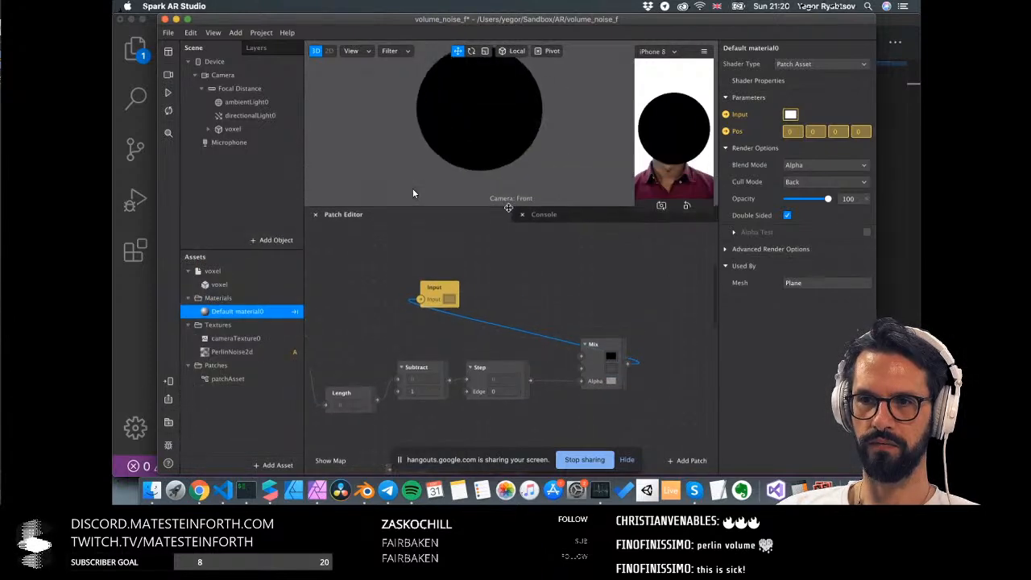
{"action": "middle_click_drag", "start_coordinate": [482, 109], "coordinate": [504, 116]}
{"action": "middle_click_drag", "start_coordinate": [480, 108], "coordinate": [504, 153]}
{"action": "middle_click_drag", "start_coordinate": [432, 106], "coordinate": [452, 127]}
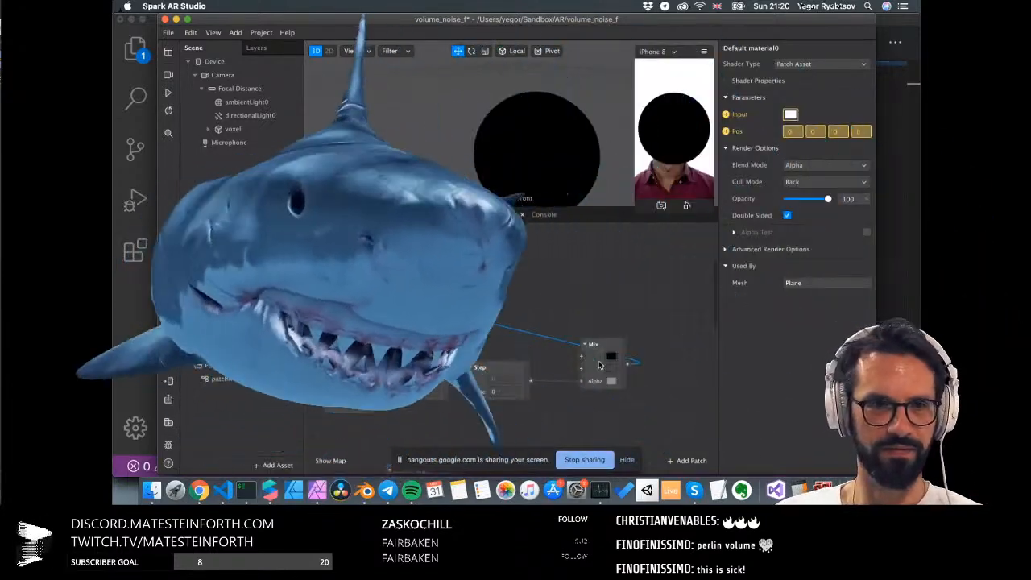
Change the first colour of the new Mix patch to a bright pinkish red at 100% opacity
{"action": "left_click", "coordinate": [611, 356]}
{"action": "left_click", "coordinate": [191, 362]}
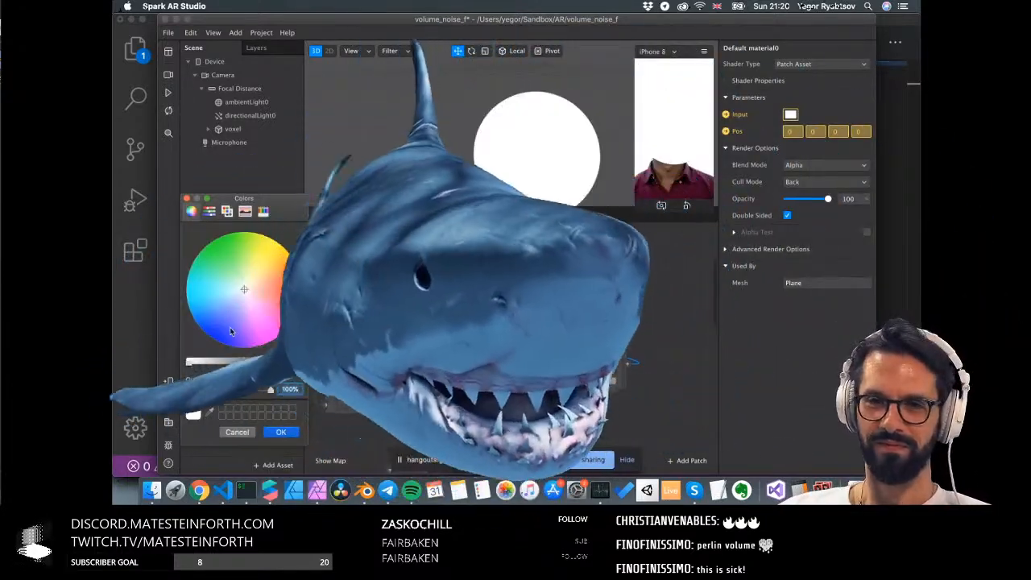
{"action": "left_click_drag", "start_coordinate": [231, 331], "coordinate": [298, 311]}
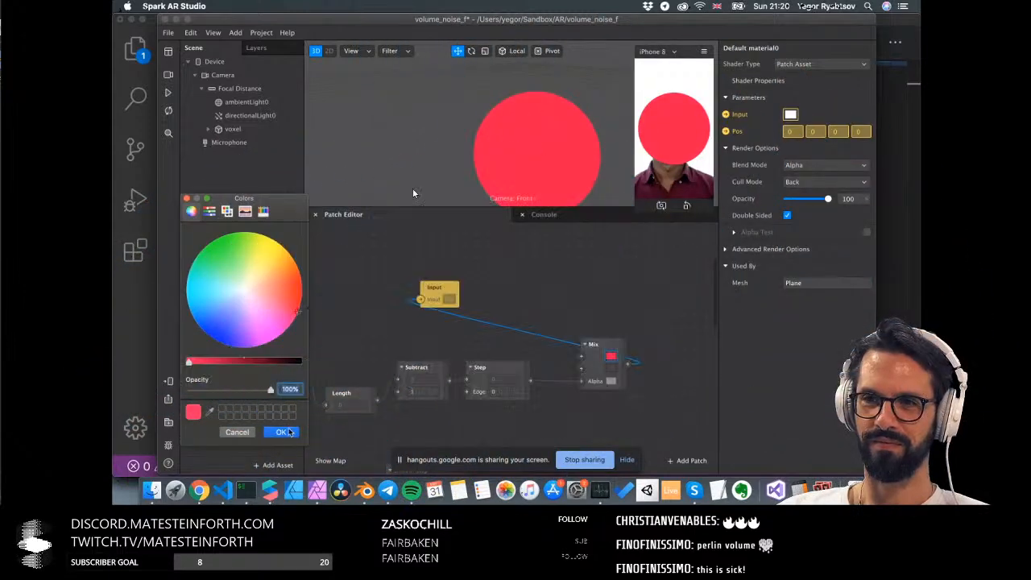
{"action": "left_click", "coordinate": [282, 432]}
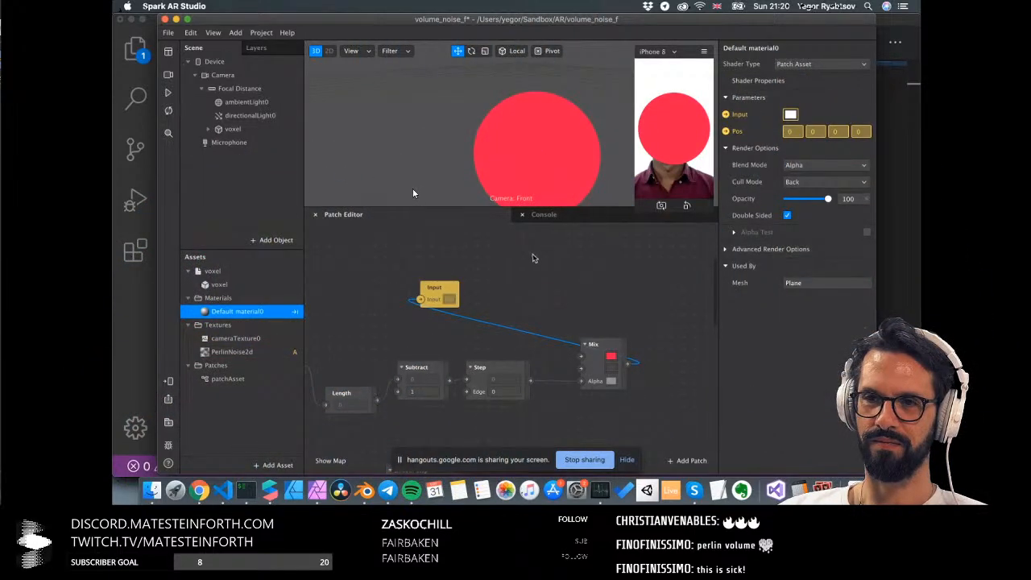
Tidy the distance graph by moving the Mix patch closer to Step and the Input patch beyond Mix
{"action": "scroll", "coordinate": [532, 258], "scroll_direction": "left", "scroll_amount": 10}
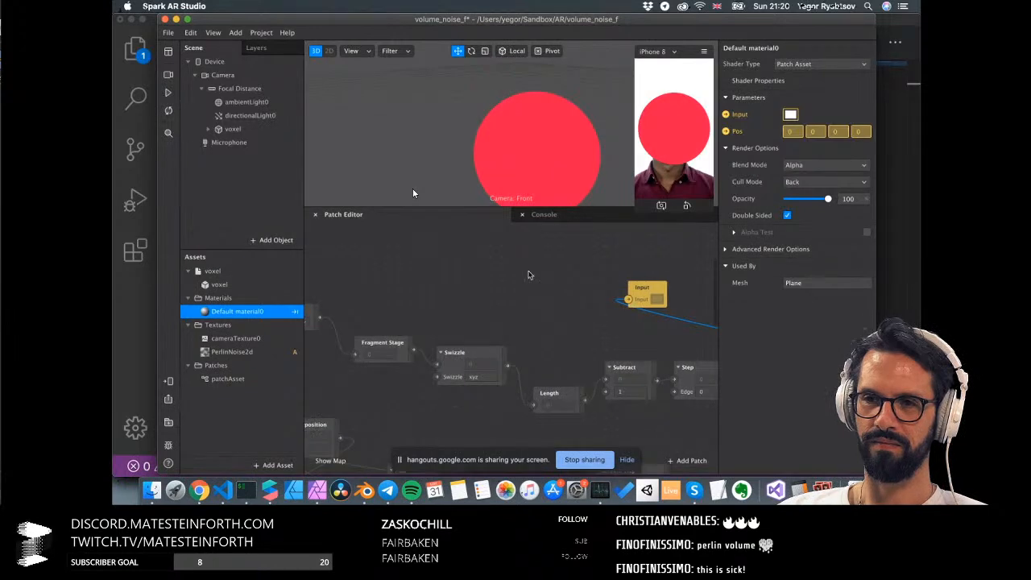
{"action": "scroll", "coordinate": [529, 276], "scroll_direction": "right", "scroll_amount": 3}
{"action": "scroll", "coordinate": [584, 292], "scroll_direction": "down", "scroll_amount": 4}
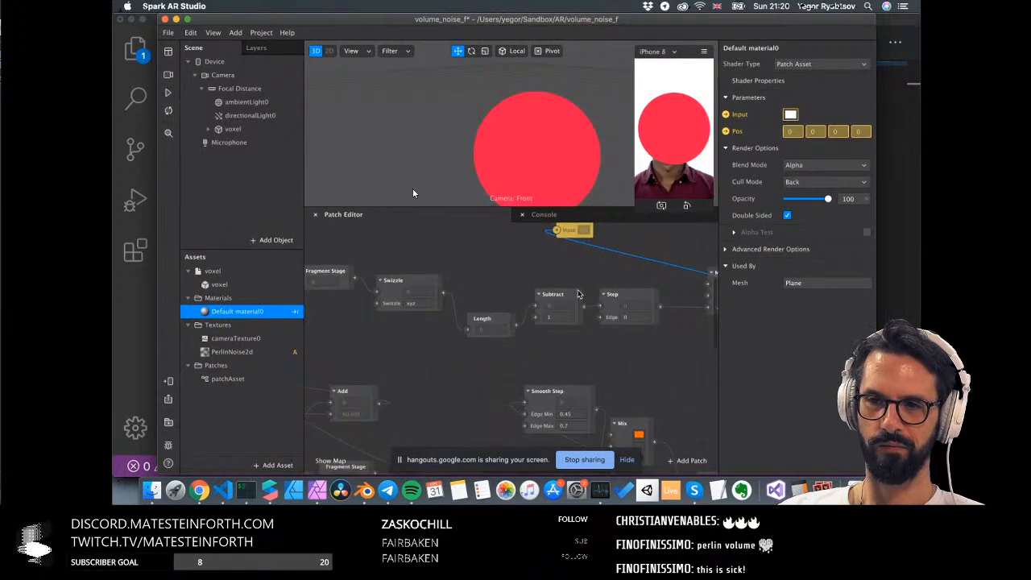
{"action": "scroll", "coordinate": [577, 294], "scroll_direction": "up", "scroll_amount": 4}
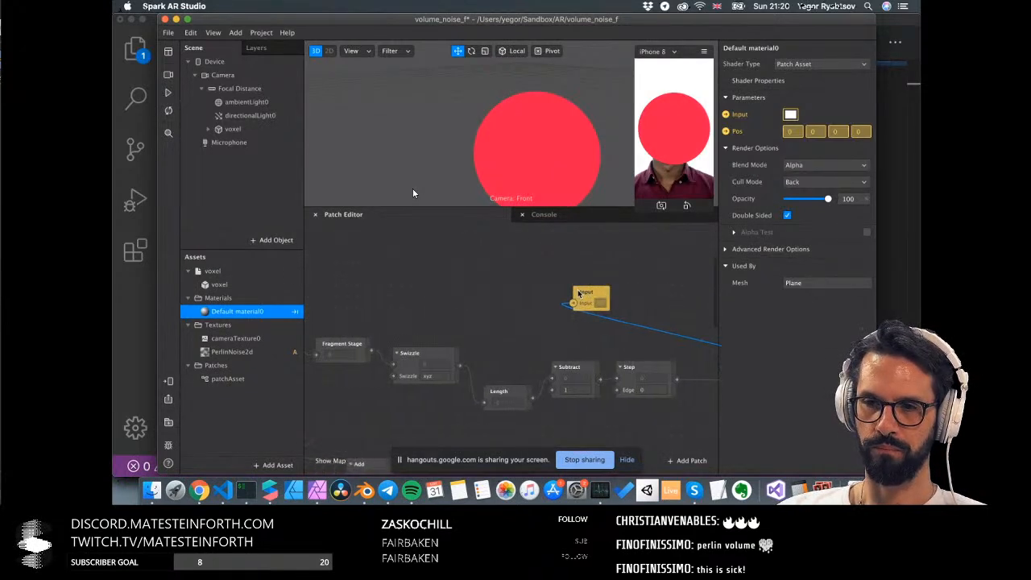
{"action": "scroll", "coordinate": [693, 345], "scroll_direction": "right", "scroll_amount": 4}
{"action": "scroll", "coordinate": [693, 345], "scroll_direction": "up", "scroll_amount": 1}
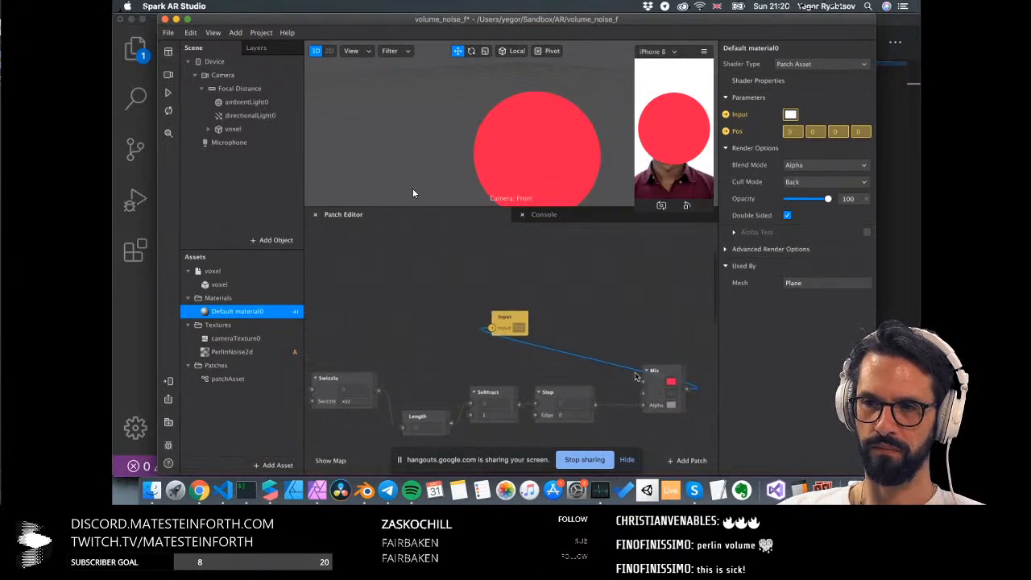
{"action": "scroll", "coordinate": [637, 377], "scroll_direction": "right", "scroll_amount": 3}
{"action": "scroll", "coordinate": [637, 376], "scroll_direction": "down", "scroll_amount": 2}
{"action": "left_click_drag", "start_coordinate": [594, 355], "coordinate": [576, 382]}
{"action": "left_click_drag", "start_coordinate": [474, 291], "coordinate": [657, 295]}
Add a second Swizzle above the xyz one, feed it from the Fragment Stage, and set it to 0y0
{"action": "scroll", "coordinate": [526, 311], "scroll_direction": "left", "scroll_amount": 5}
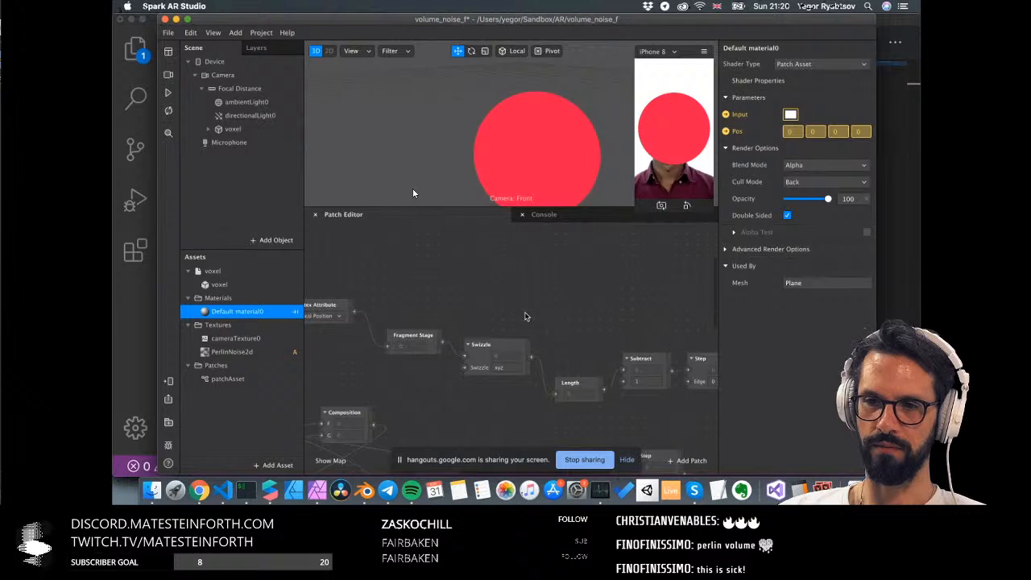
{"action": "double_click", "coordinate": [481, 312]}
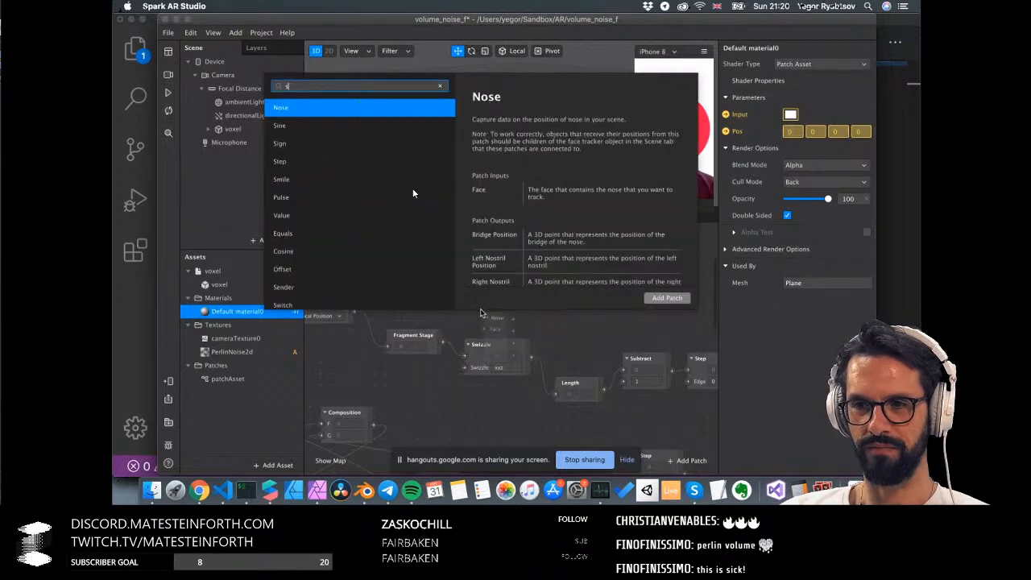
{"action": "type", "text": "swiz"}
{"action": "key", "text": "Return"}
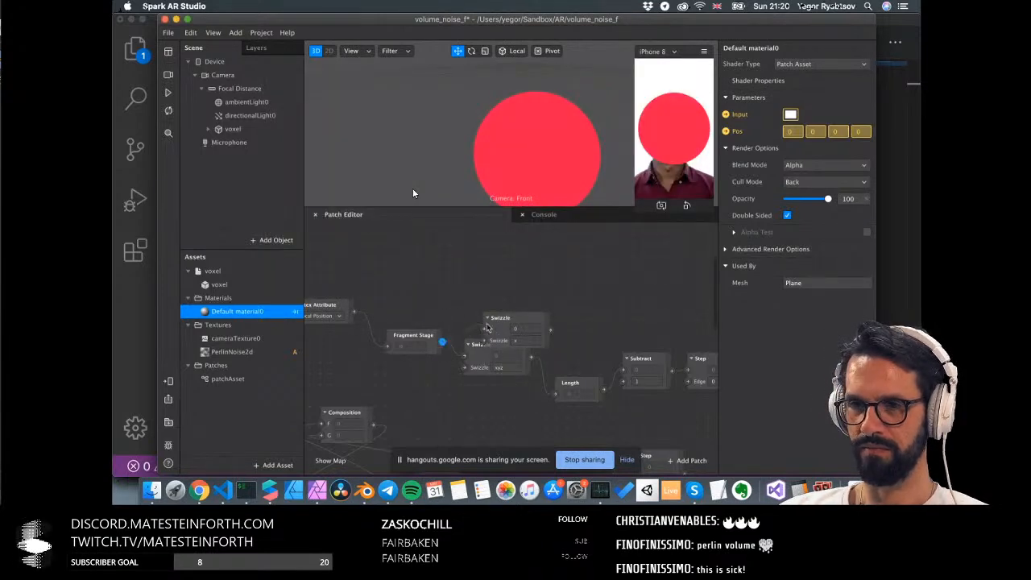
{"action": "left_click_drag", "start_coordinate": [487, 331], "coordinate": [483, 298]}
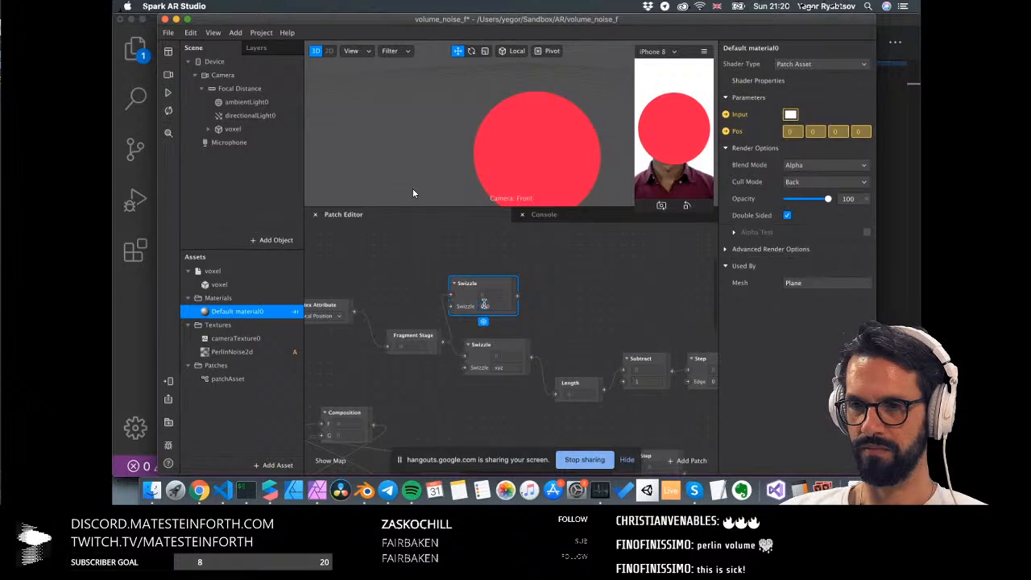
Add a Clamp patch fed by the 0y0 Swizzle and set its Max to 0.5
{"action": "double_click", "coordinate": [551, 298]}
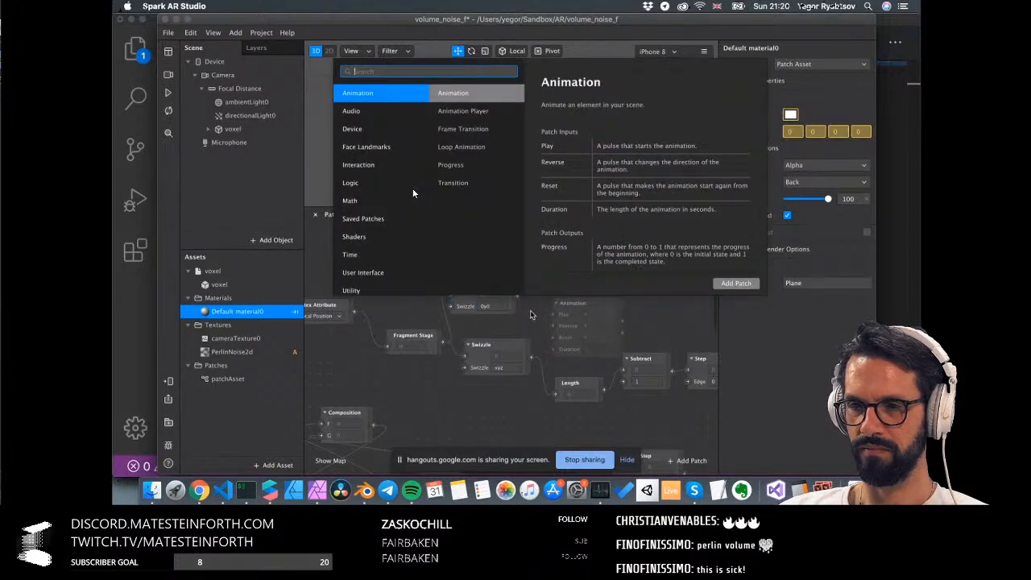
{"action": "type", "text": "clamp"}
{"action": "key", "text": "Return"}
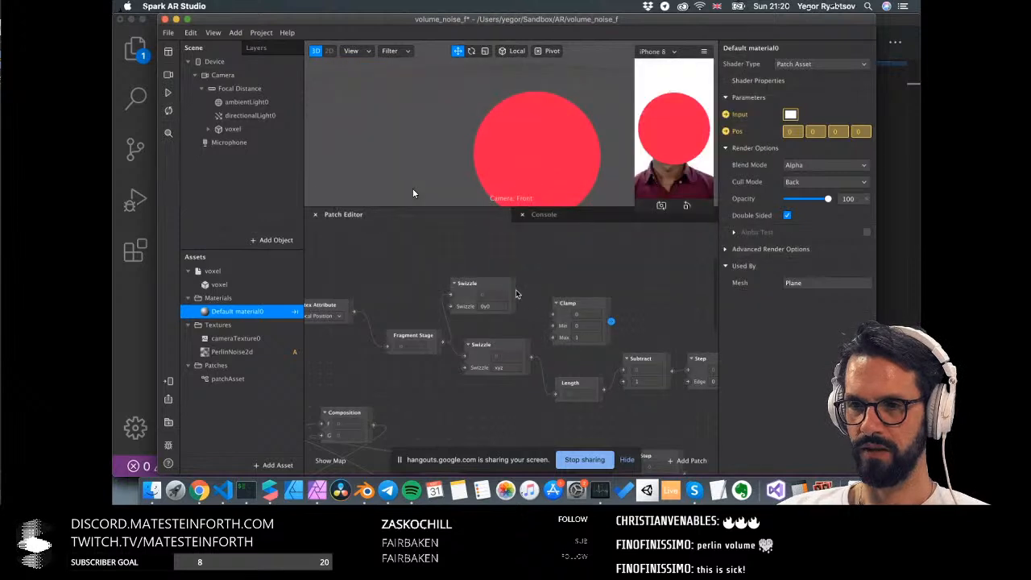
{"action": "left_click_drag", "start_coordinate": [517, 294], "coordinate": [556, 314]}
{"action": "left_click", "coordinate": [593, 339]}
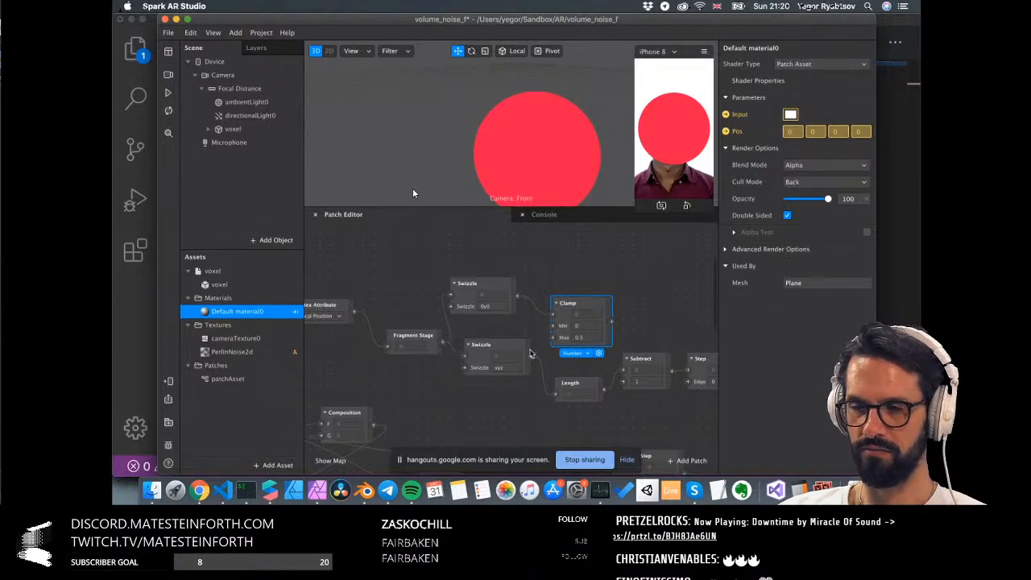
Reroute the xyz Swizzle through Clamp into Length, and set Clamp's Min to 0.5 and Max to 0.6
{"action": "left_click_drag", "start_coordinate": [532, 357], "coordinate": [554, 325]}
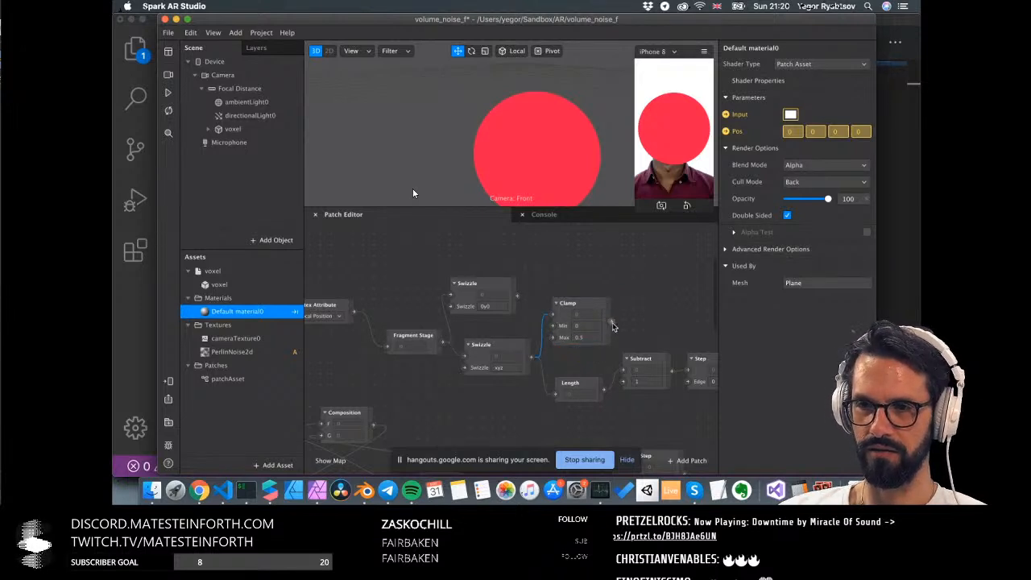
{"action": "left_click_drag", "start_coordinate": [554, 396], "coordinate": [552, 395]}
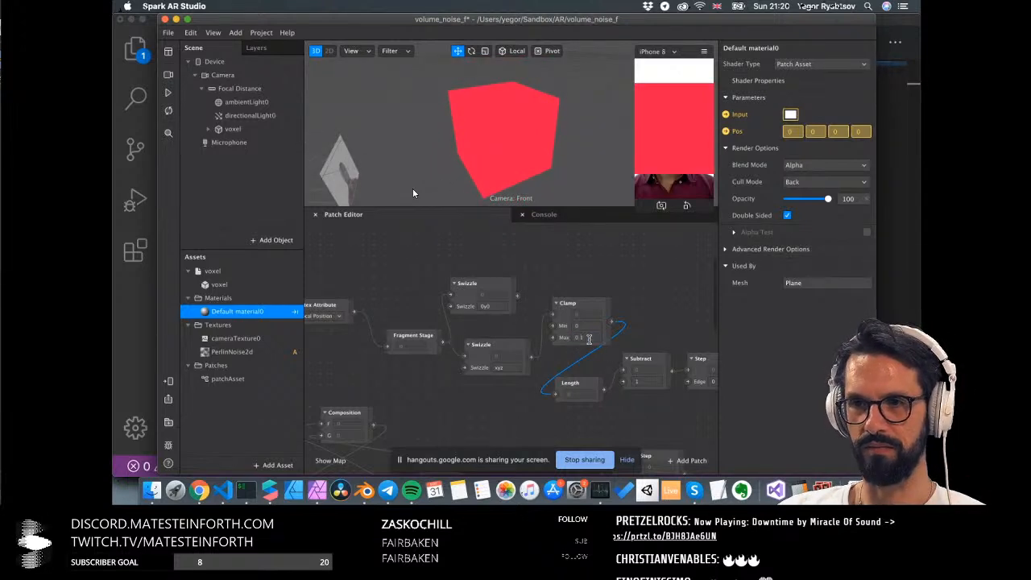
{"action": "left_click", "coordinate": [588, 337]}
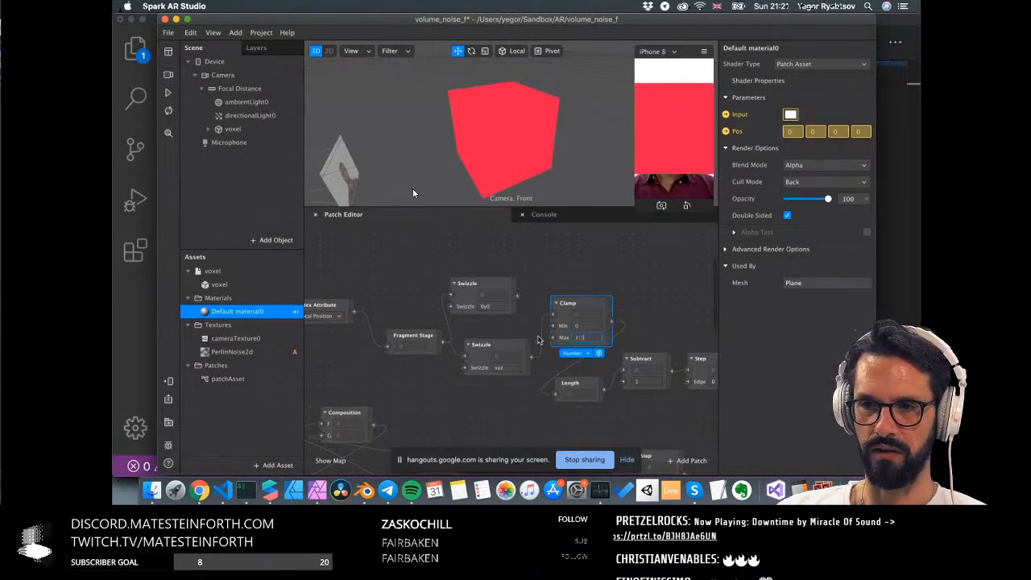
{"action": "left_click", "coordinate": [581, 325]}
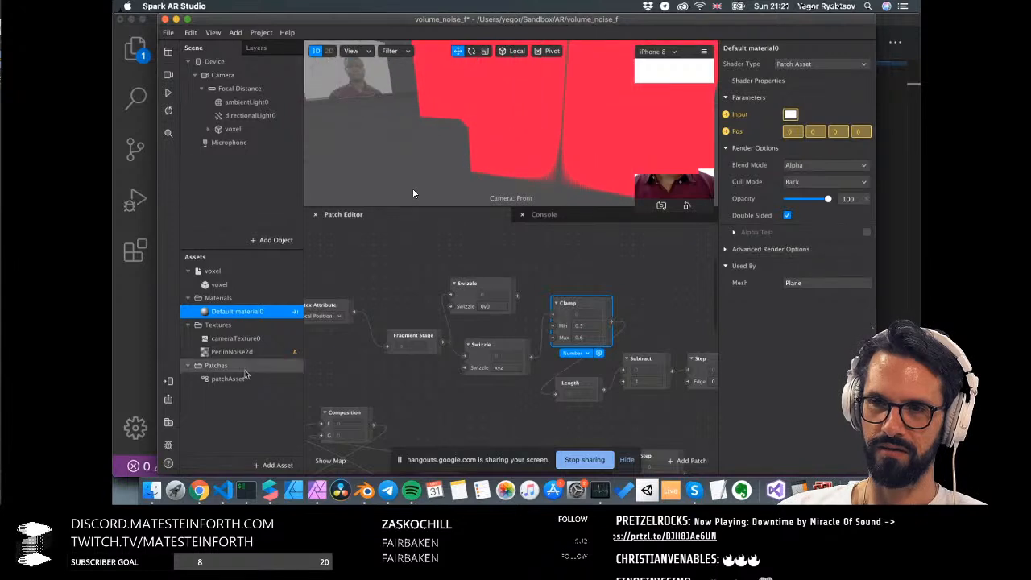
Lower the opacity of the Mix patch's red colour to about 15% and confirm it
{"action": "scroll", "coordinate": [538, 362], "scroll_direction": "right", "scroll_amount": 10}
{"action": "scroll", "coordinate": [538, 363], "scroll_direction": "down", "scroll_amount": 3}
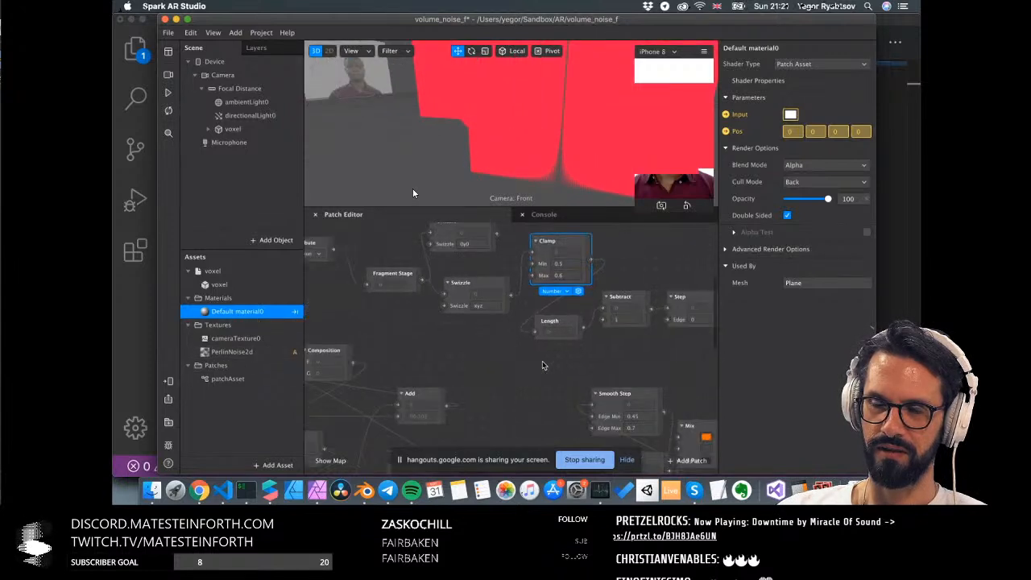
{"action": "scroll", "coordinate": [542, 365], "scroll_direction": "right", "scroll_amount": 2}
{"action": "left_click", "coordinate": [497, 318]}
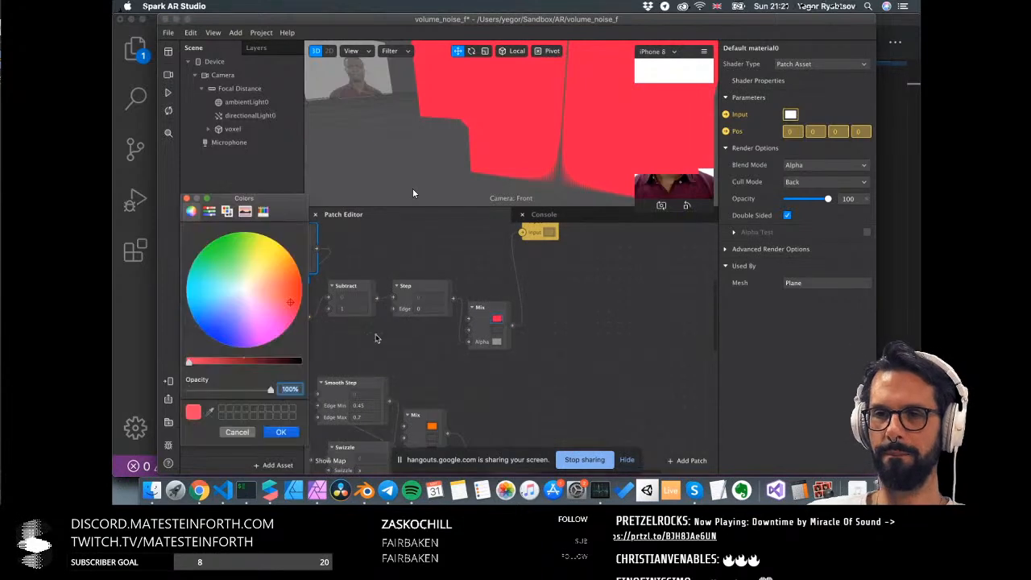
{"action": "left_click_drag", "start_coordinate": [191, 394], "coordinate": [202, 392]}
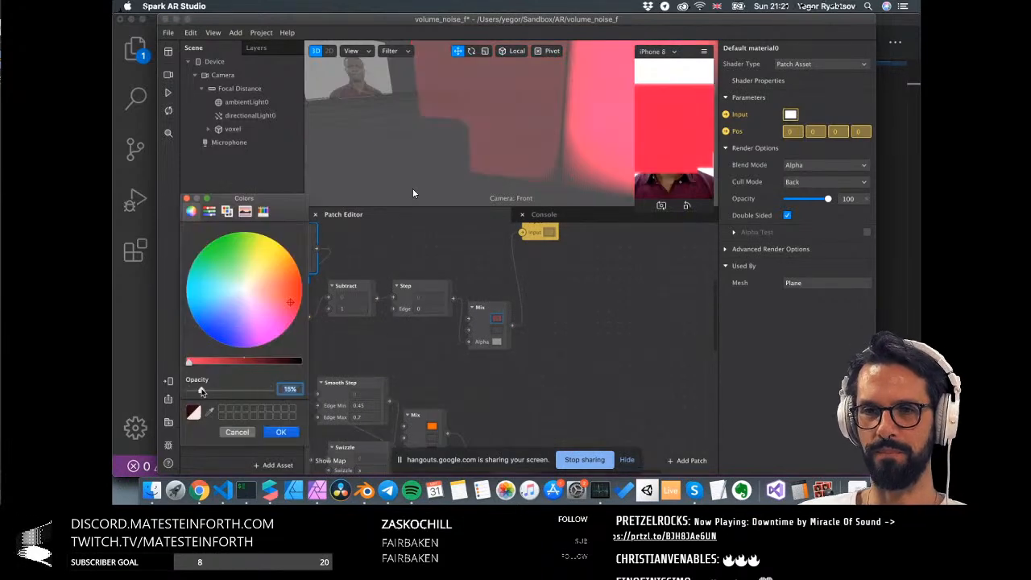
{"action": "left_click", "coordinate": [280, 432]}
{"action": "mouse_move", "coordinate": [530, 161]}
{"action": "left_mouse_down"}
{"action": "mouse_move", "coordinate": [574, 132]}
{"action": "mouse_move", "coordinate": [578, 162]}
{"action": "mouse_move", "coordinate": [548, 130]}
{"action": "mouse_move", "coordinate": [515, 160]}
{"action": "mouse_move", "coordinate": [534, 181]}
{"action": "left_mouse_up"}
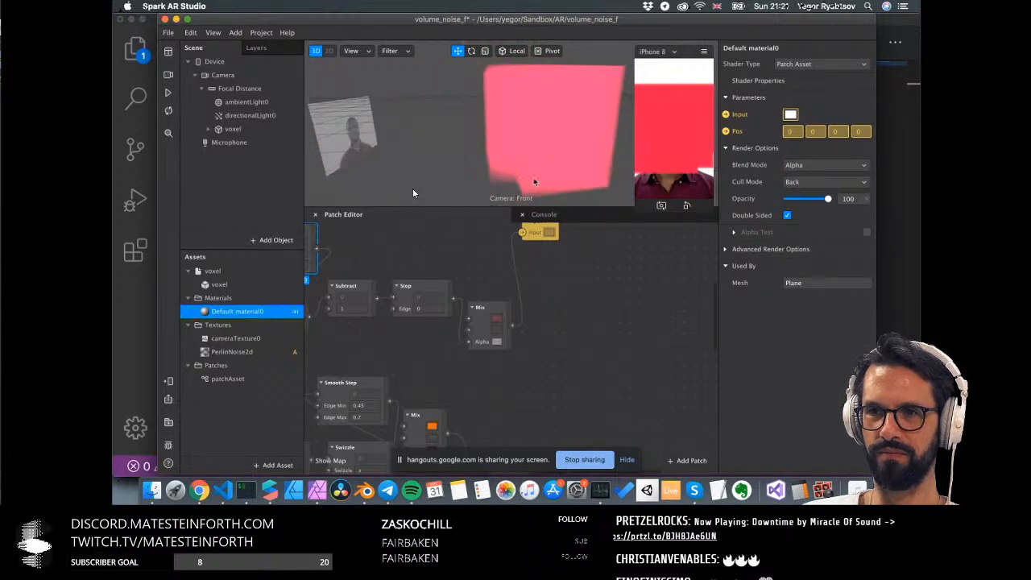
Try the Clamp patch with Max set to 1 and Min set to 0.3
{"action": "scroll", "coordinate": [412, 339], "scroll_direction": "left", "scroll_amount": 10}
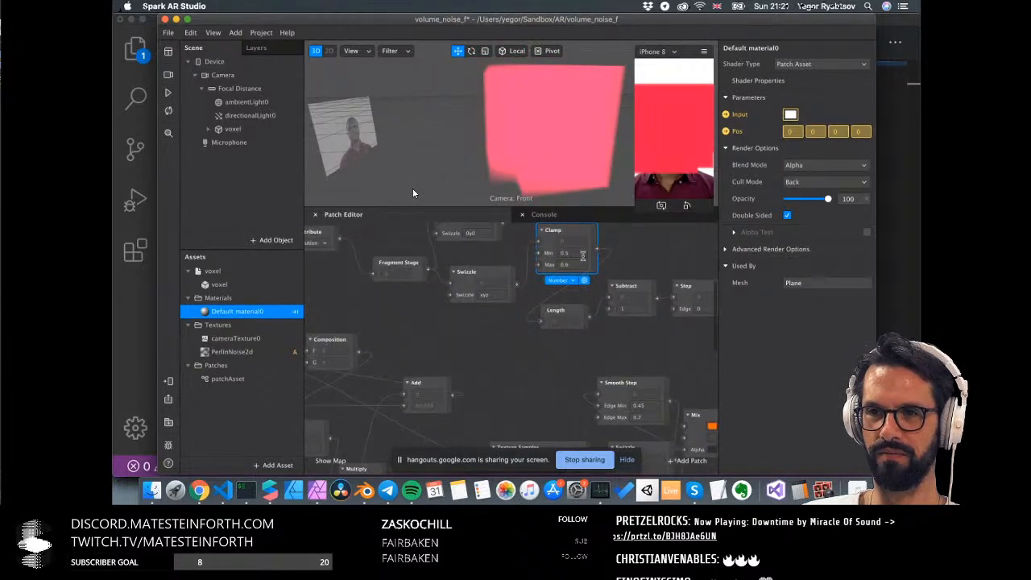
{"action": "left_click", "coordinate": [578, 262]}
{"action": "type", "text": "1"}
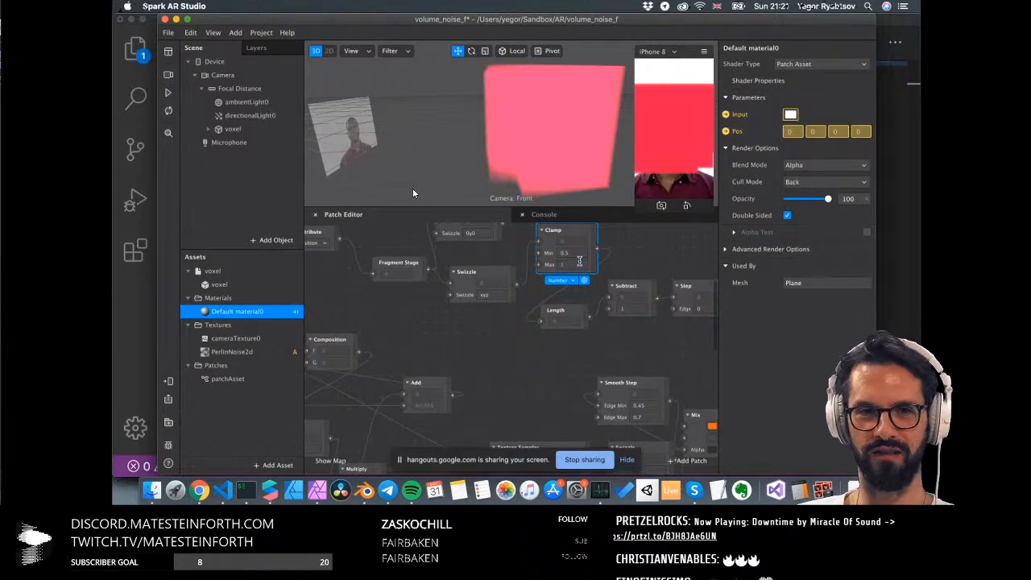
{"action": "key", "text": "Return"}
{"action": "left_click", "coordinate": [572, 253]}
{"action": "type", "text": "0.3"}
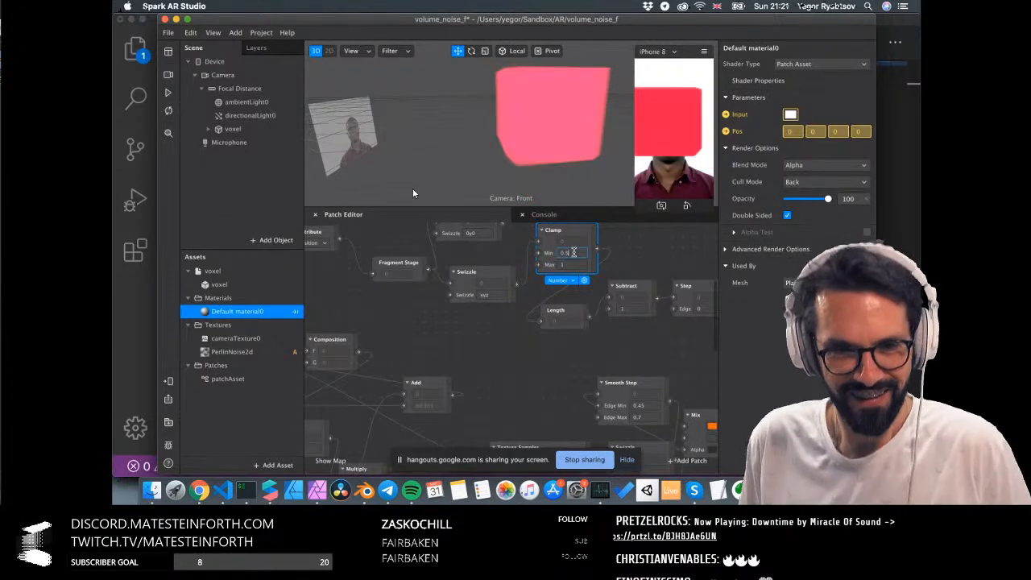
{"action": "key", "text": "Return"}
Feed Clamp from the 0y0 Swizzle instead of the xyz one, and set Clamp's Min to 0 and Max to 0.5
{"action": "scroll", "coordinate": [519, 274], "scroll_direction": "up", "scroll_amount": 3}
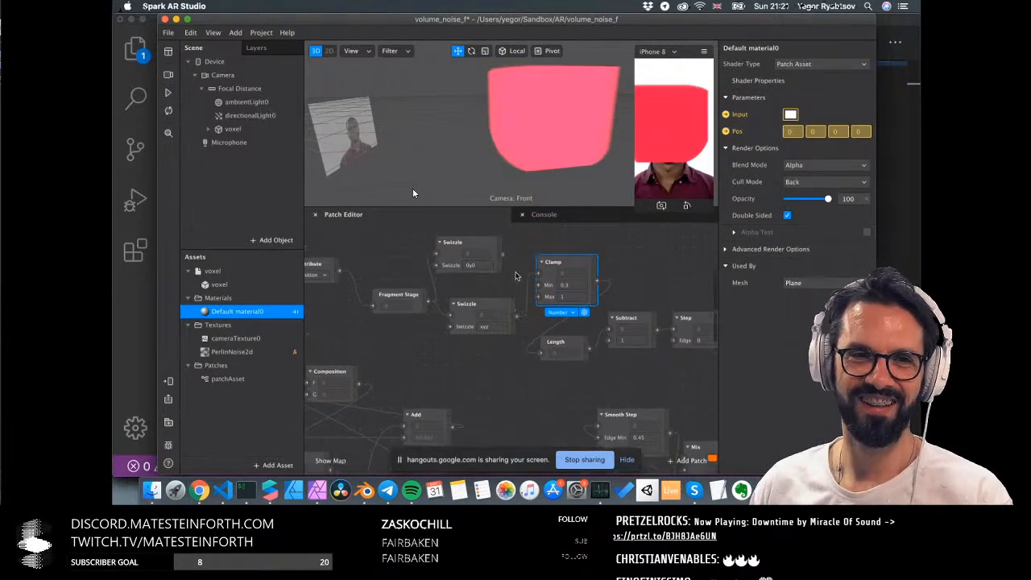
{"action": "left_click_drag", "start_coordinate": [503, 296], "coordinate": [538, 307]}
{"action": "type", "text": "0"}
{"action": "key", "text": "Return"}
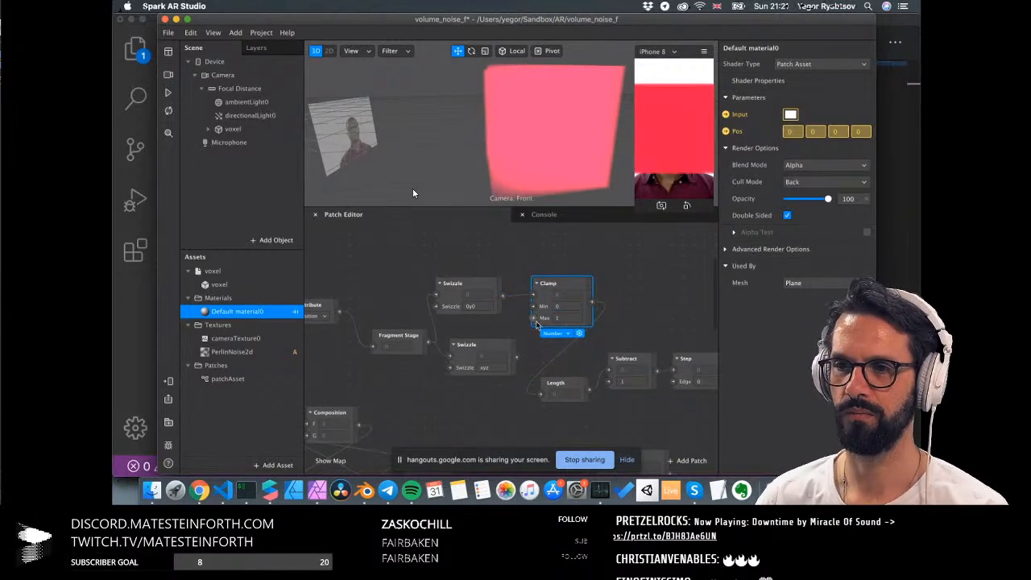
{"action": "left_click", "coordinate": [568, 318]}
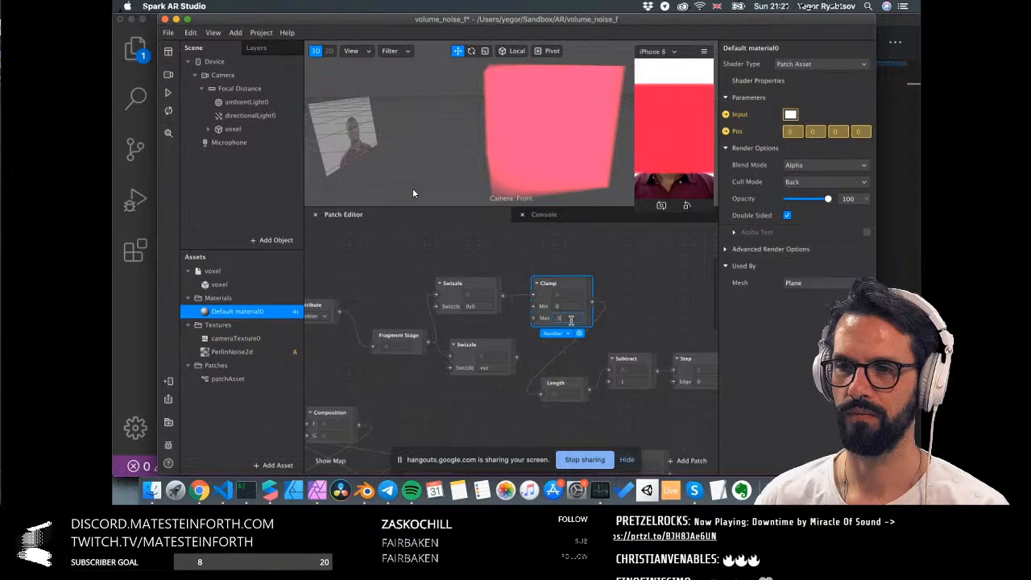
Change the xyz Swizzle to x0z
{"action": "left_click", "coordinate": [492, 368]}
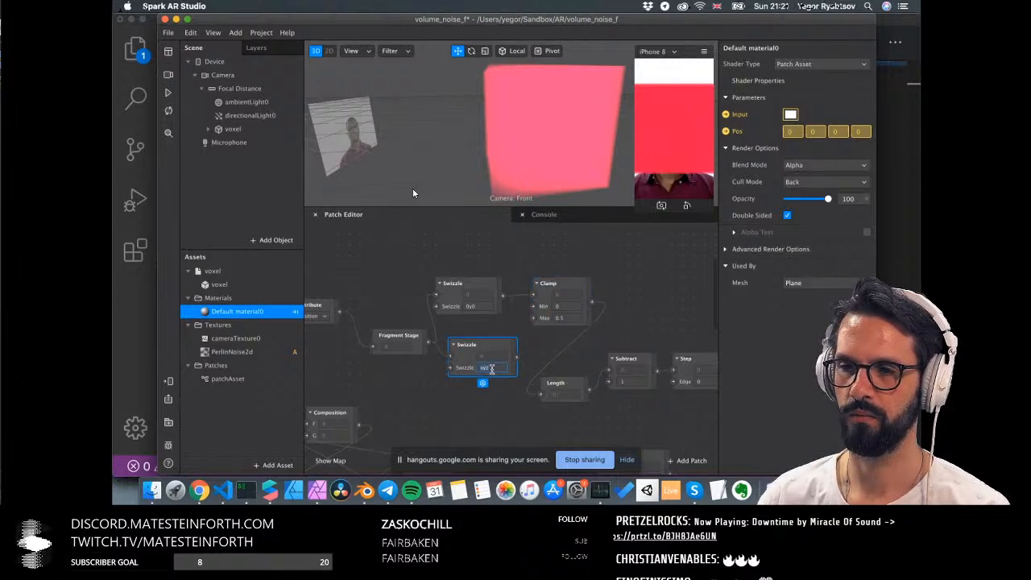
{"action": "type", "text": "x0z"}
{"action": "key", "text": "Return"}
Create an Add patch that combines the Clamp output with the x0z Swizzle, and feed its sum into Length
{"action": "right_click", "coordinate": [543, 344]}
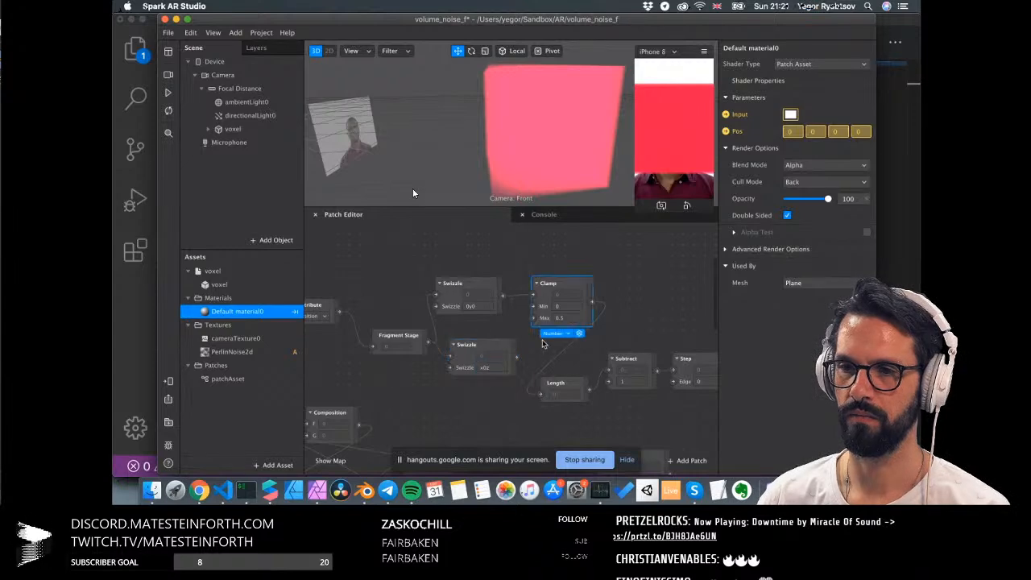
{"action": "type", "text": "add"}
{"action": "key", "text": "Return"}
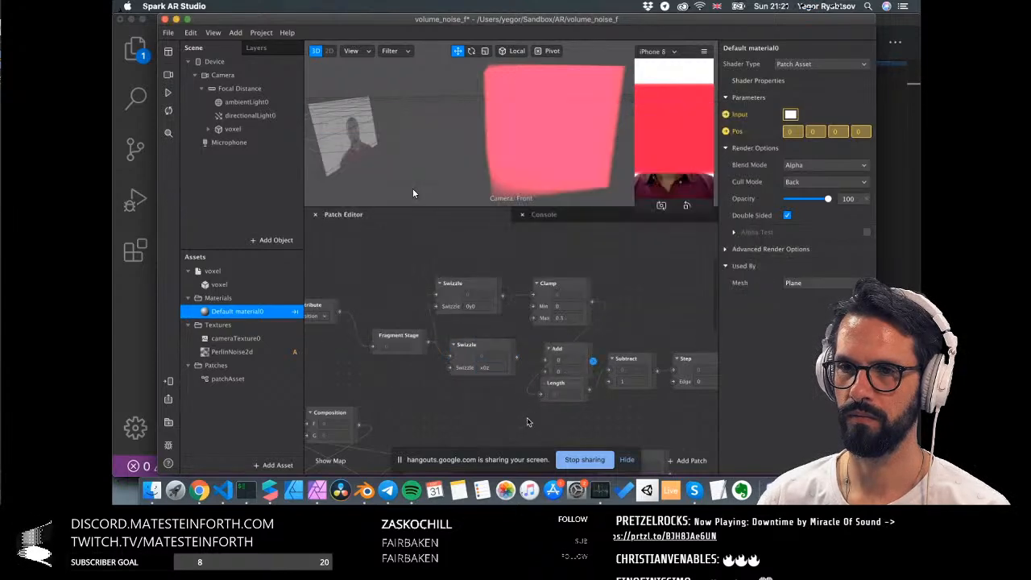
{"action": "left_click_drag", "start_coordinate": [592, 306], "coordinate": [539, 393]}
{"action": "left_click_drag", "start_coordinate": [516, 143], "coordinate": [536, 160]}
Try 2 as the Subtract patch's second value, and settle on 0.5
{"action": "scroll", "coordinate": [585, 310], "scroll_direction": "right", "scroll_amount": 10}
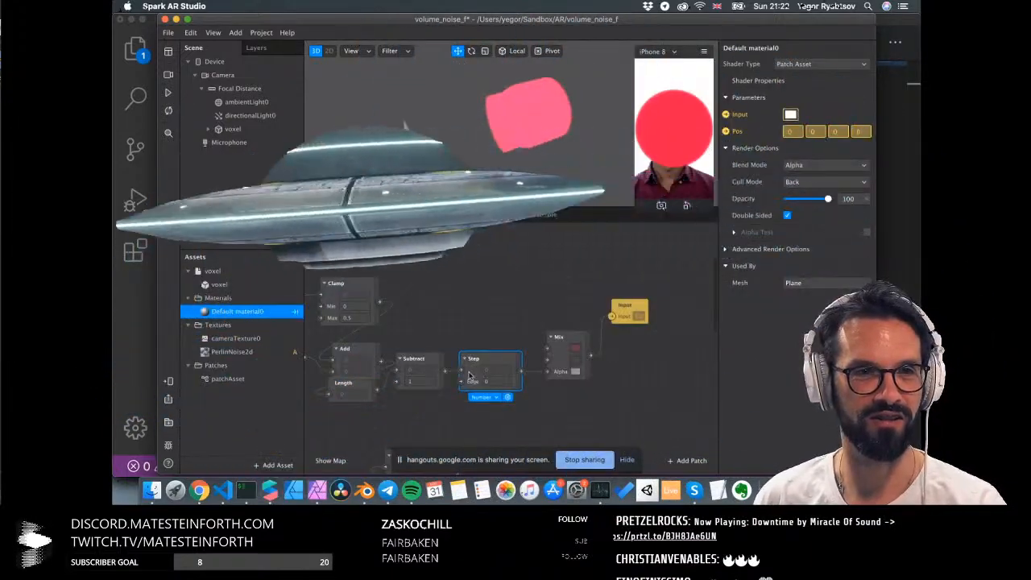
{"action": "left_click", "coordinate": [421, 383]}
{"action": "type", "text": "2"}
{"action": "key", "text": "Return"}
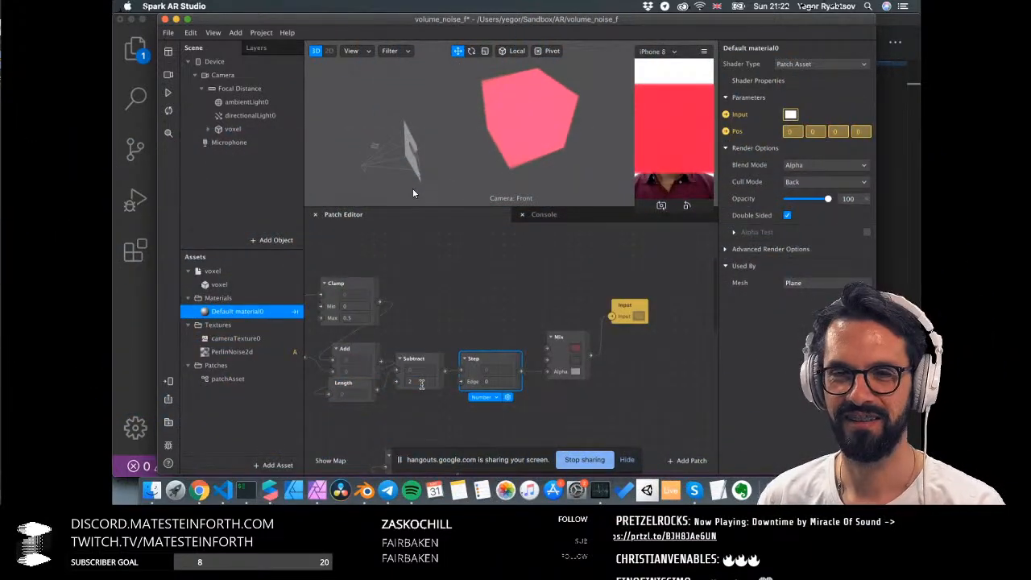
{"action": "key", "text": "Return"}
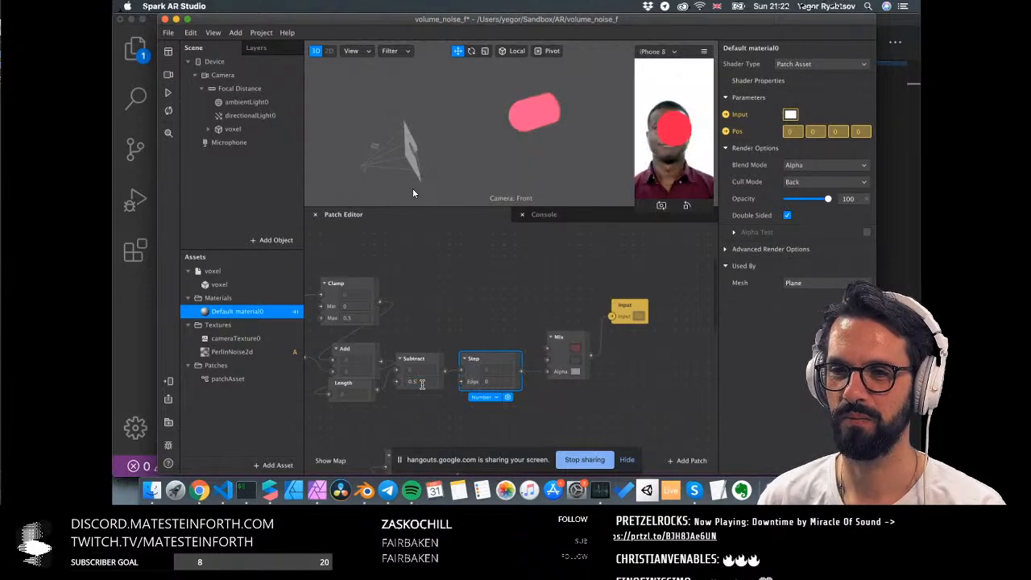
{"action": "middle_click_drag", "start_coordinate": [544, 170], "coordinate": [423, 174]}
Try z00 as the value of the upper Swizzle feeding Clamp
{"action": "scroll", "coordinate": [475, 322], "scroll_direction": "left", "scroll_amount": 6}
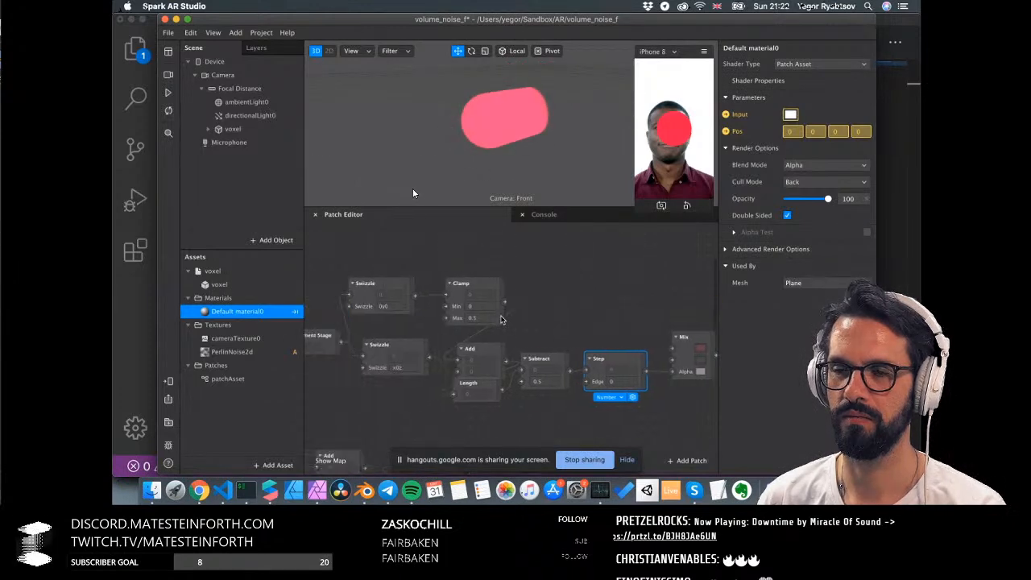
{"action": "left_click", "coordinate": [404, 306]}
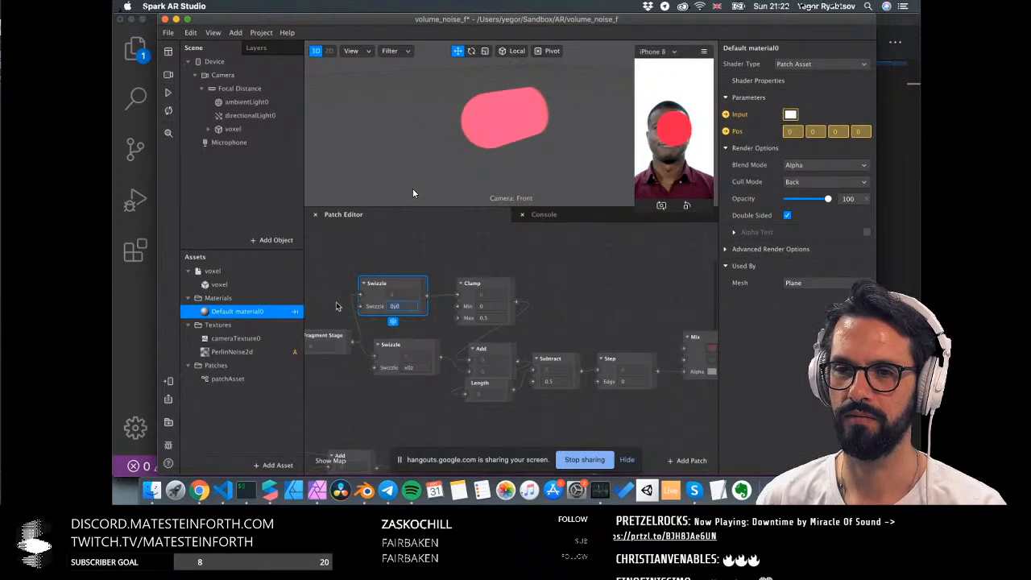
{"action": "type", "text": "z00"}
{"action": "key", "text": "Return"}
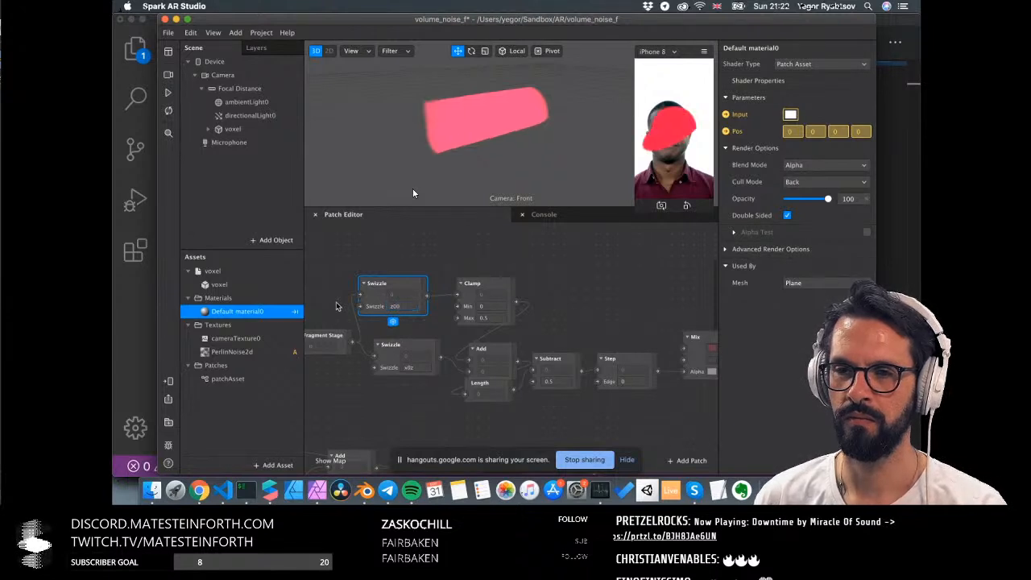
{"action": "left_click", "coordinate": [411, 367]}
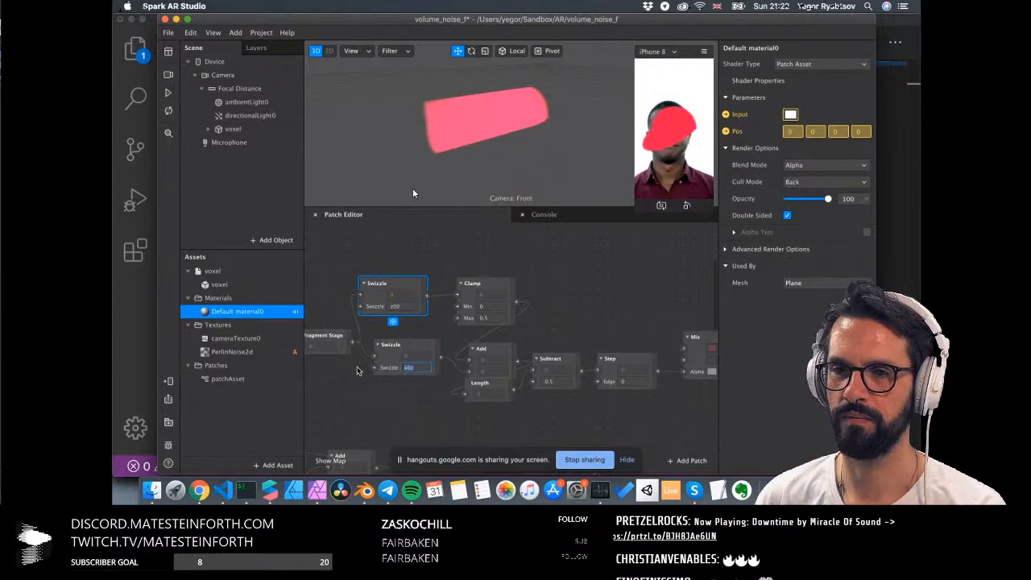
Set the upper Swizzle to 00z and the lower Swizzle to xy0
{"action": "left_click", "coordinate": [407, 306]}
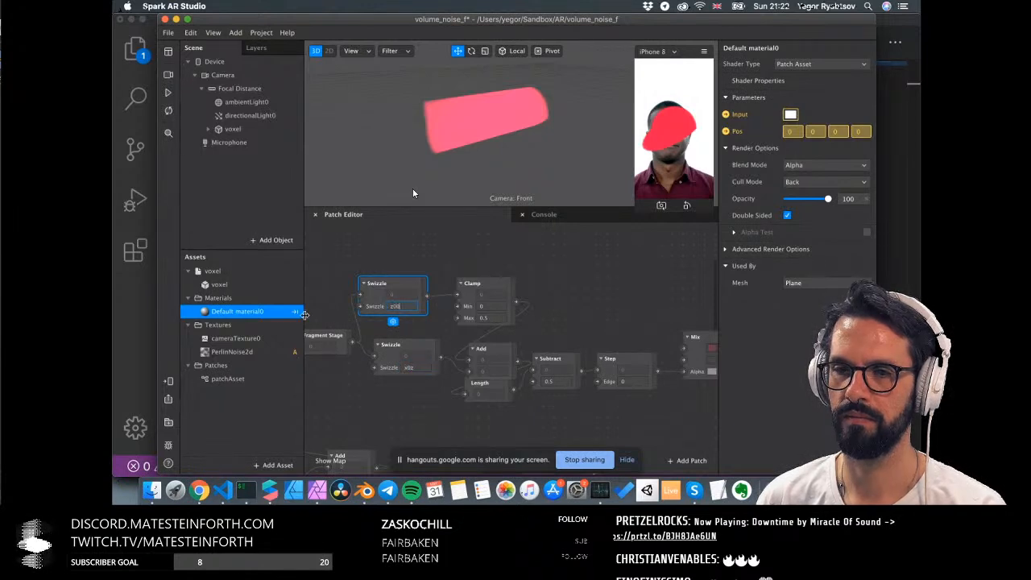
{"action": "type", "text": "00z"}
{"action": "key", "text": "Return"}
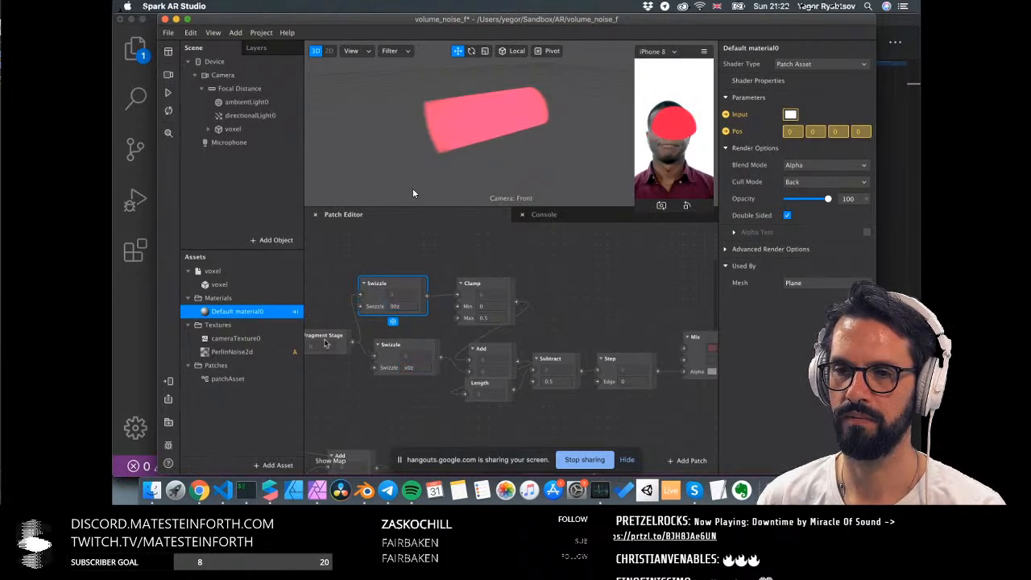
{"action": "left_click", "coordinate": [415, 367]}
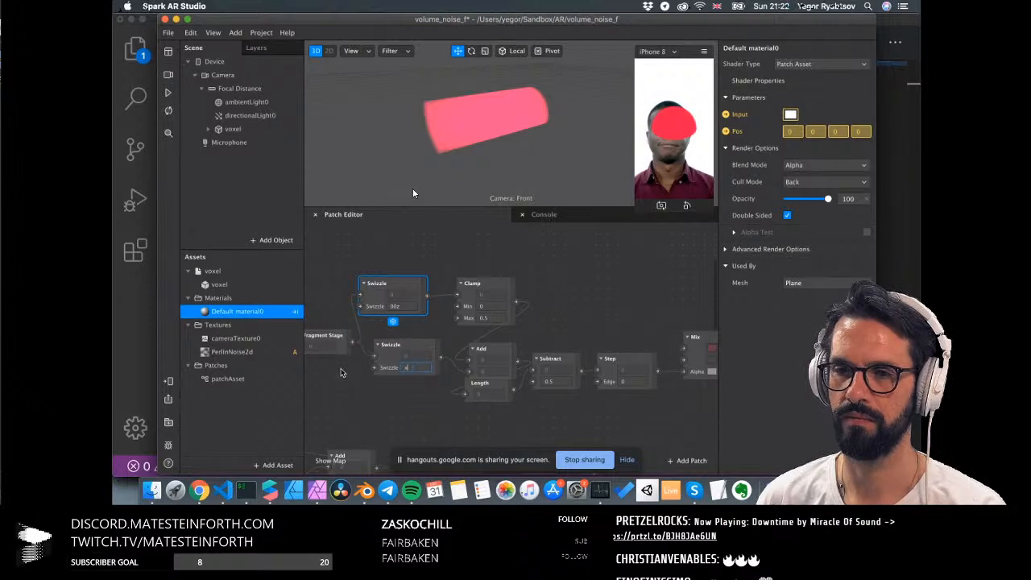
{"action": "type", "text": "xy0"}
{"action": "key", "text": "Return"}
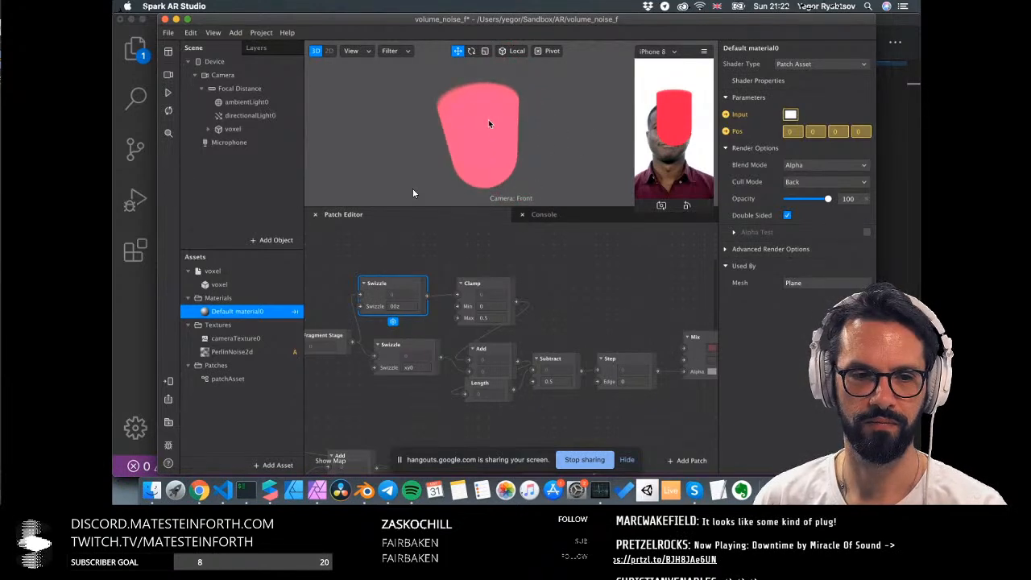
Switch to Chrome and browse the operations in Inigo Quilez's 3D distance functions article, including extrusion, smooth union and deformations
{"action": "left_click", "coordinate": [199, 490]}
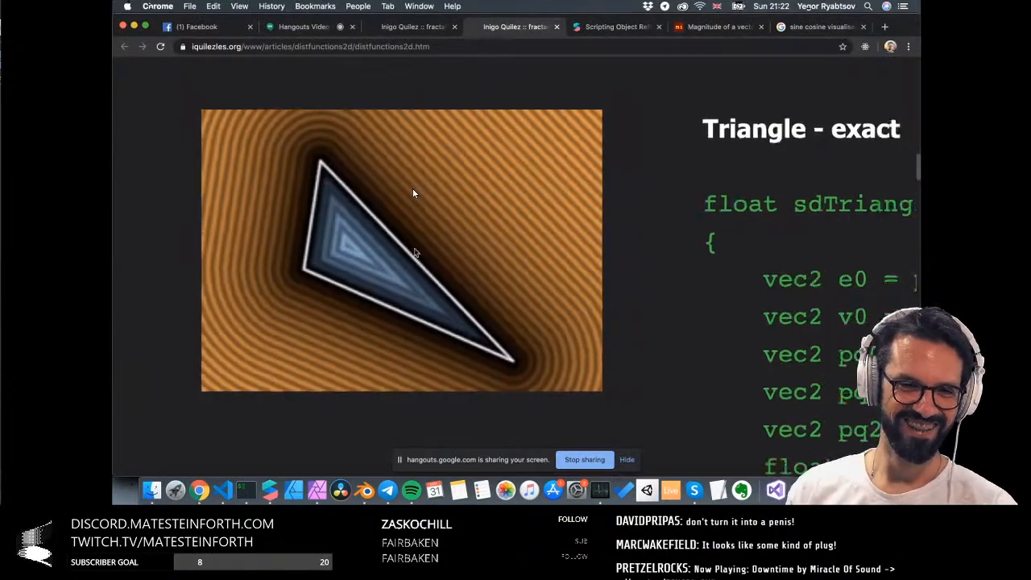
{"action": "left_click", "coordinate": [413, 27]}
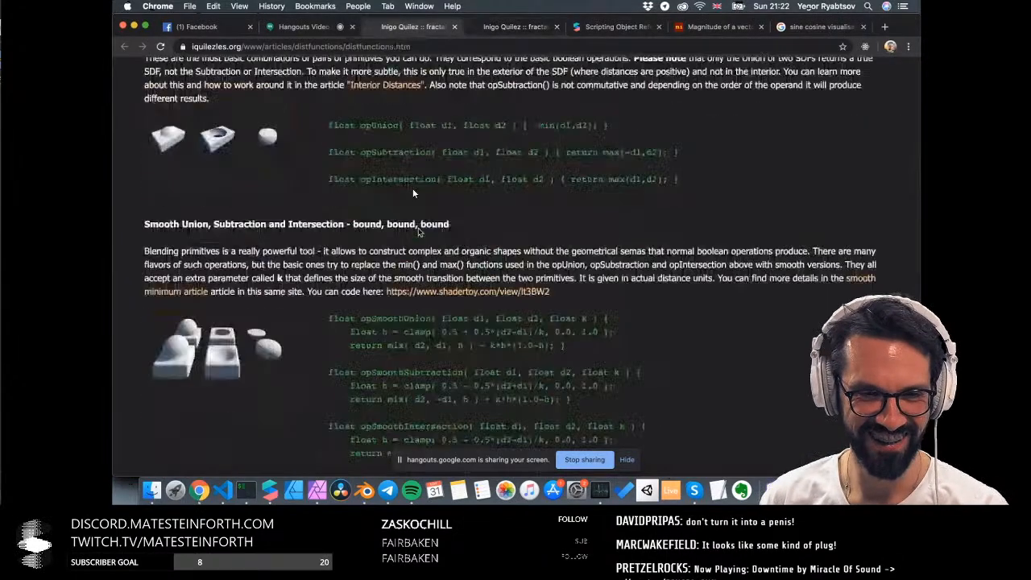
{"action": "scroll", "coordinate": [417, 232], "scroll_direction": "down", "scroll_amount": 10}
{"action": "scroll", "coordinate": [417, 232], "scroll_direction": "down", "scroll_amount": 2}
{"action": "scroll", "coordinate": [418, 232], "scroll_direction": "up", "scroll_amount": 1}
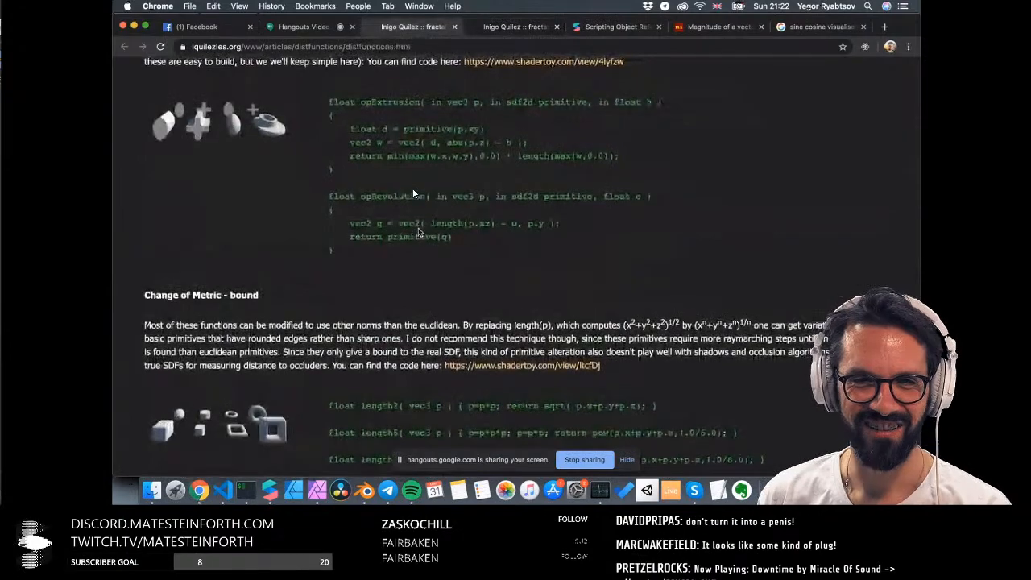
{"action": "scroll", "coordinate": [419, 232], "scroll_direction": "down", "scroll_amount": 4}
{"action": "scroll", "coordinate": [417, 232], "scroll_direction": "down", "scroll_amount": 12}
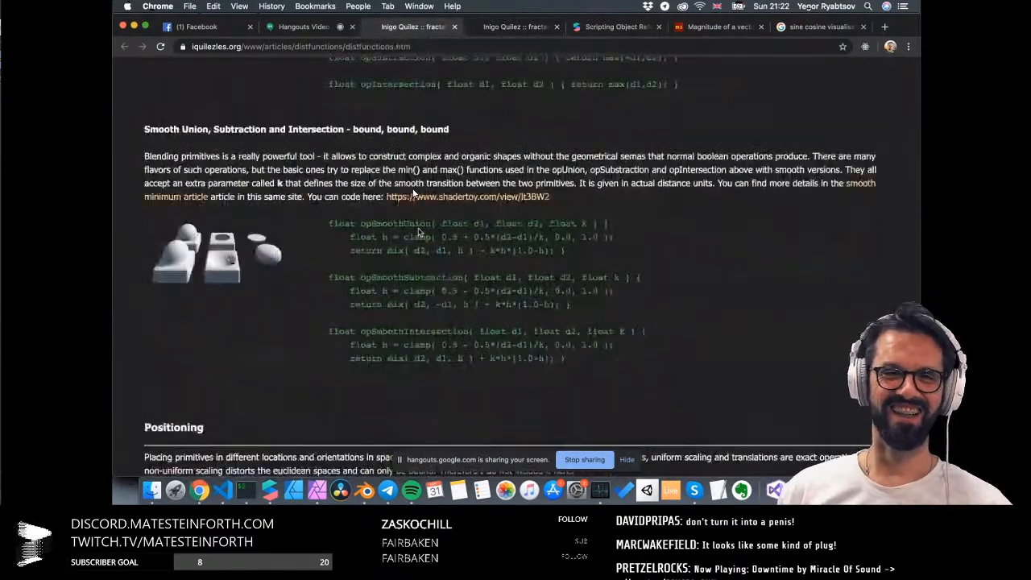
{"action": "scroll", "coordinate": [417, 232], "scroll_direction": "down", "scroll_amount": 20}
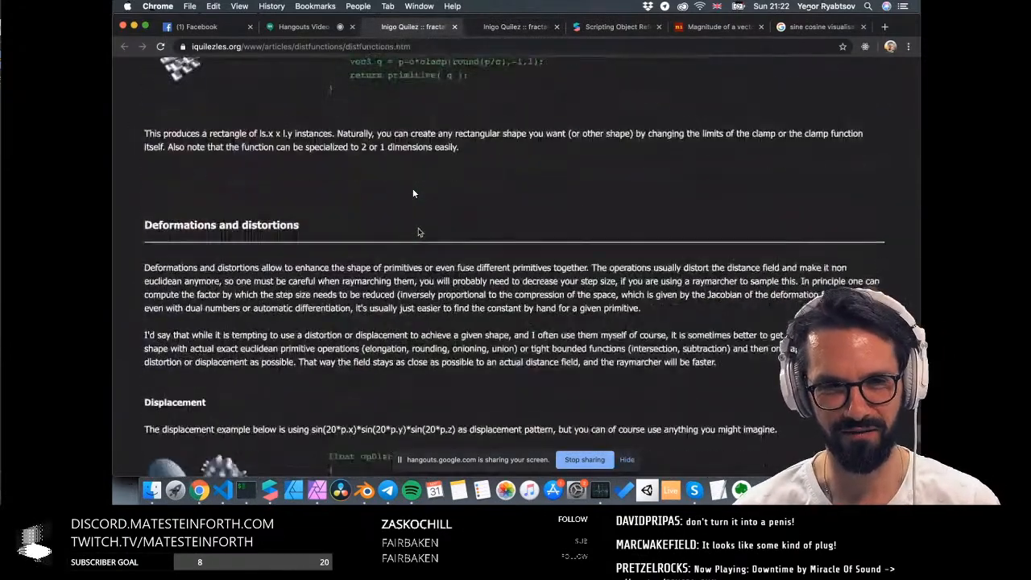
{"action": "scroll", "coordinate": [418, 232], "scroll_direction": "up", "scroll_amount": 20}
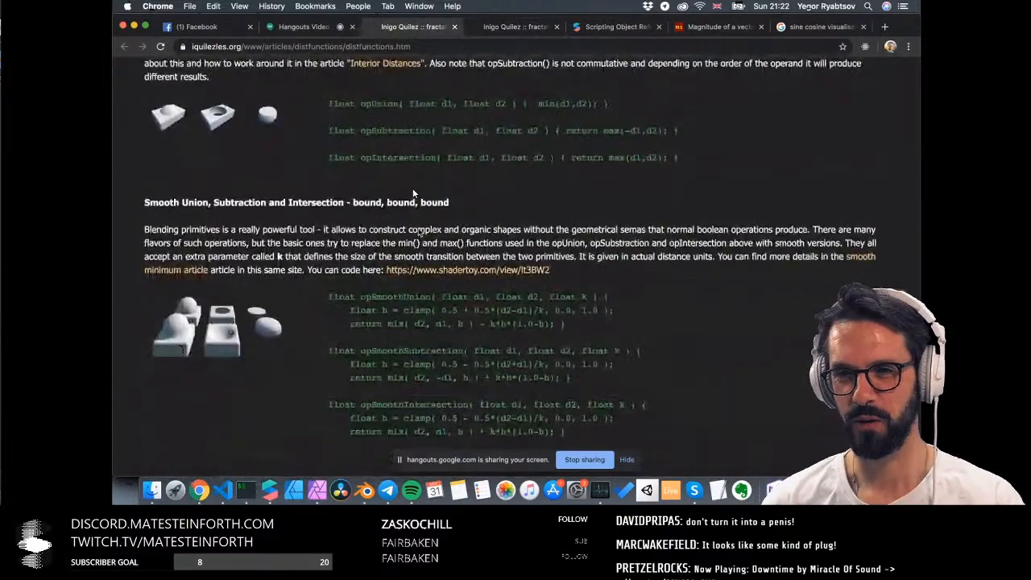
{"action": "scroll", "coordinate": [418, 232], "scroll_direction": "up", "scroll_amount": 3}
Check the volume in Spark AR Studio, and return to the Chrome article to read the Onion operation's formula
{"action": "left_click", "coordinate": [274, 493]}
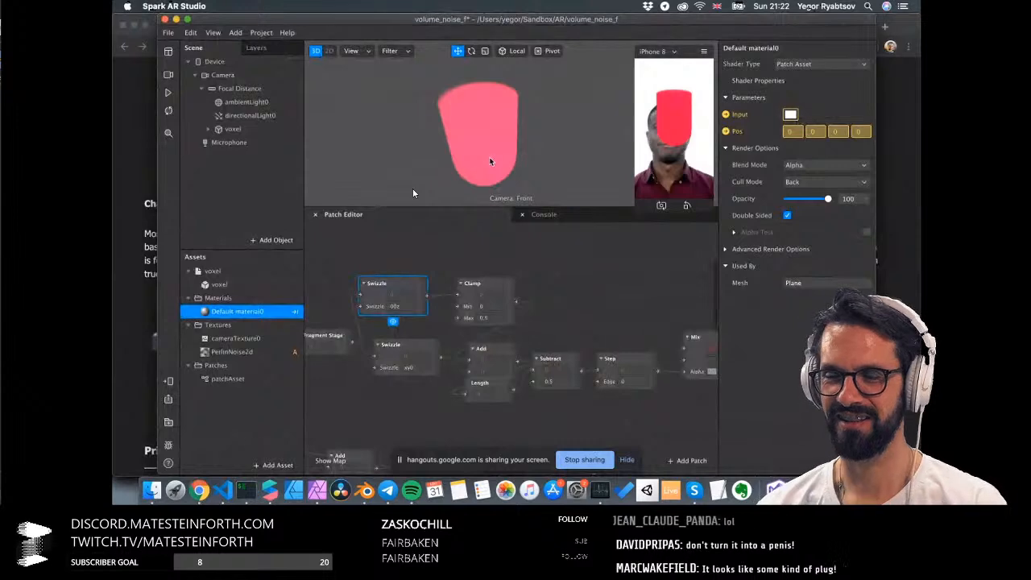
{"action": "left_click", "coordinate": [199, 490]}
{"action": "scroll", "coordinate": [370, 249], "scroll_direction": "up", "scroll_amount": 10}
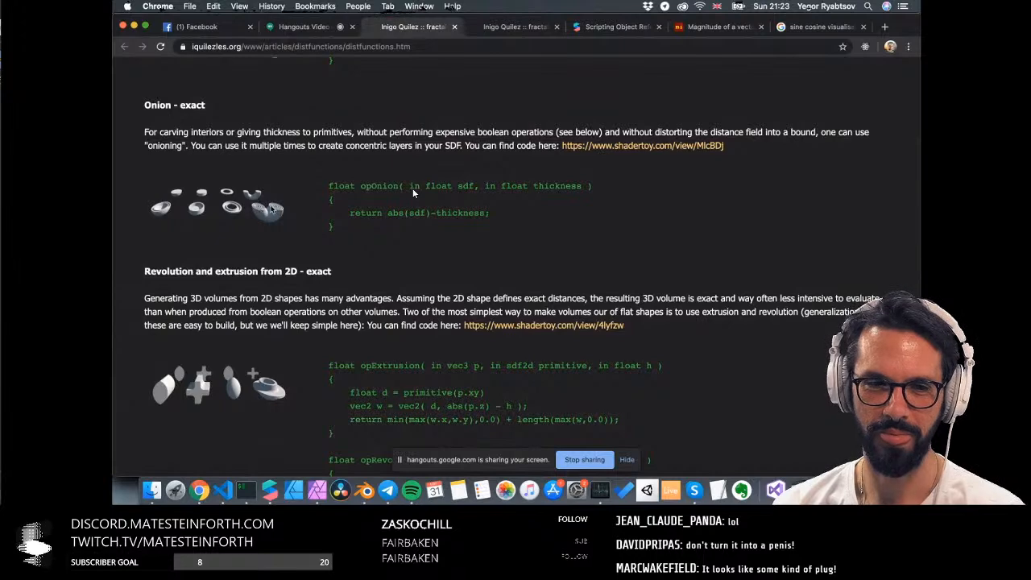
Switch to Spark AR Studio and add an Absolute patch above Step
{"action": "left_click", "coordinate": [269, 489]}
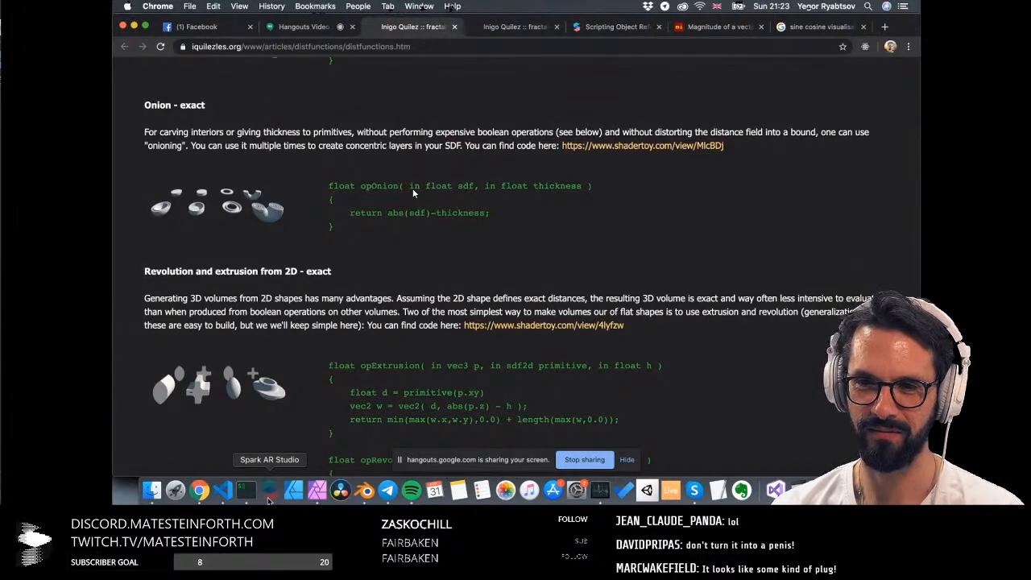
{"action": "scroll", "coordinate": [461, 339], "scroll_direction": "right", "scroll_amount": 3}
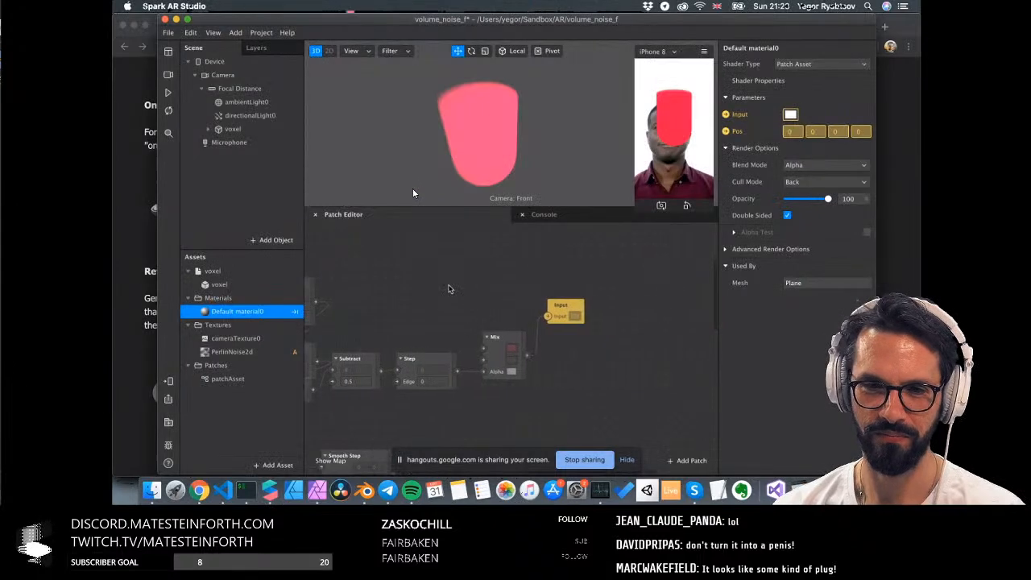
{"action": "double_click", "coordinate": [402, 289]}
{"action": "type", "text": "abso"}
{"action": "key", "text": "Return"}
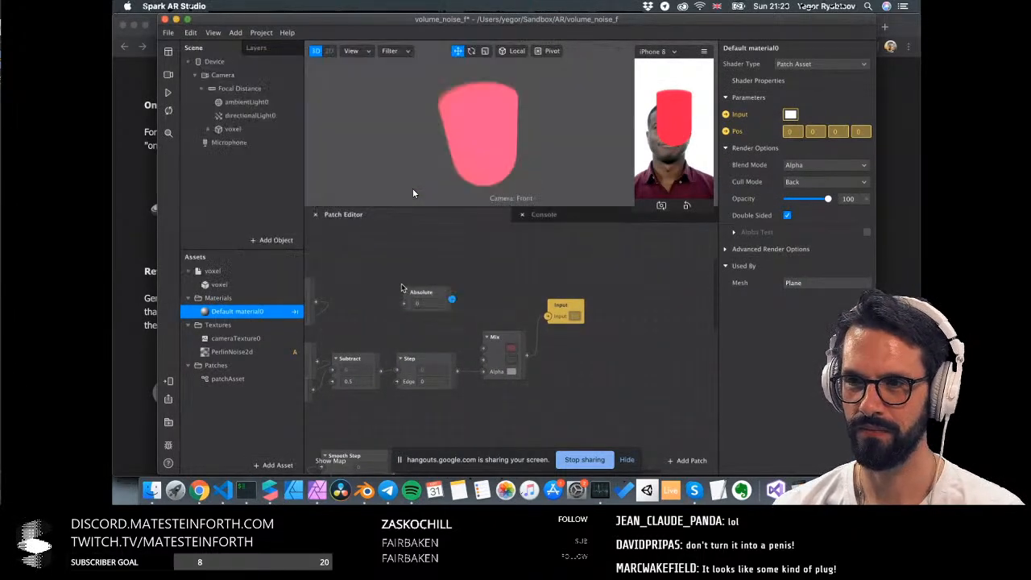
Add a Subtract patch after Absolute, and wire the distance result through both patches into Step
{"action": "left_click_drag", "start_coordinate": [381, 372], "coordinate": [376, 289]}
{"action": "double_click", "coordinate": [438, 287]}
{"action": "type", "text": "subtra"}
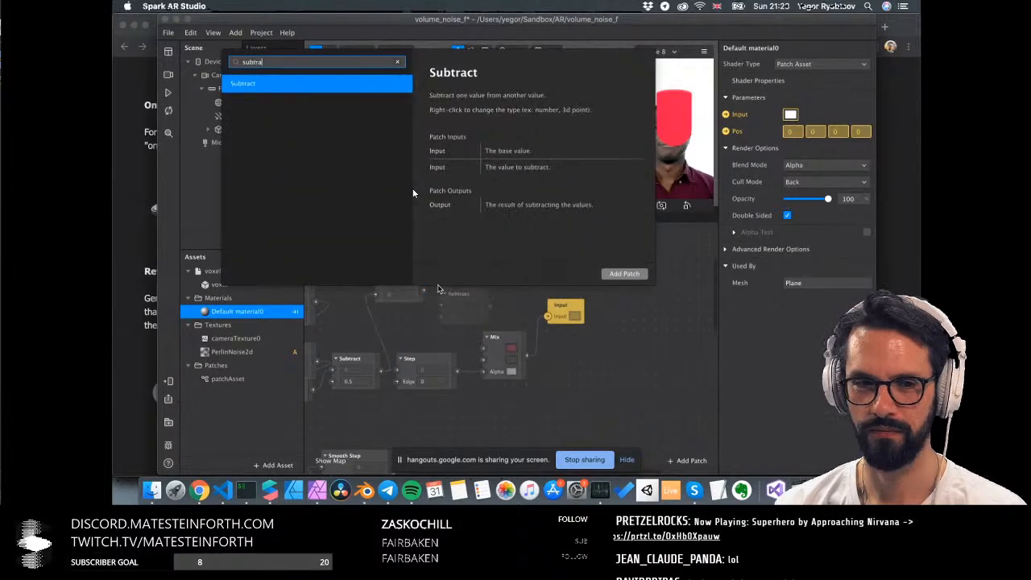
{"action": "key", "text": "Return"}
{"action": "left_click_drag", "start_coordinate": [425, 291], "coordinate": [469, 284]}
{"action": "left_click", "coordinate": [472, 311]}
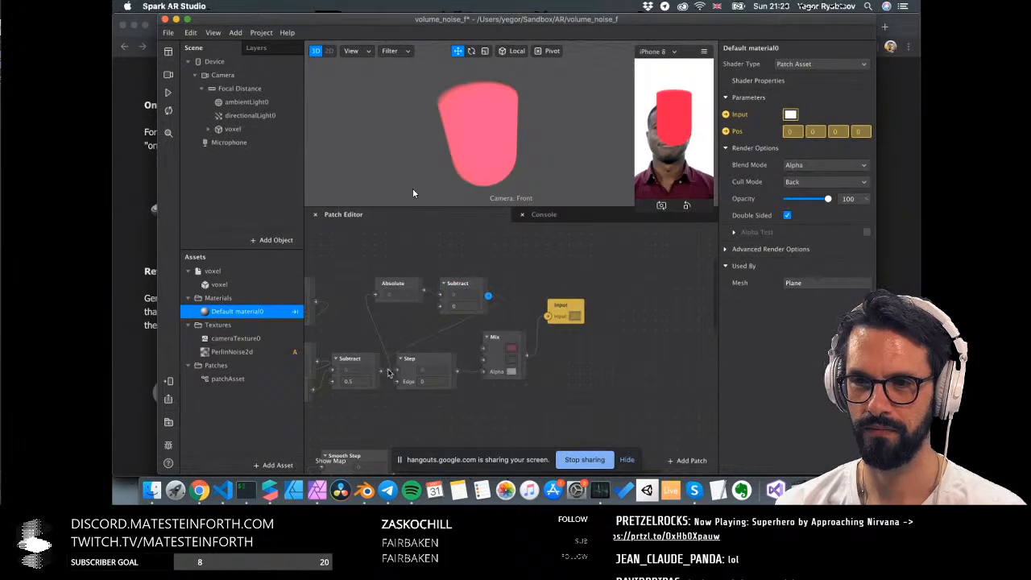
Set the new Subtract patch's value to 0.1 and lower the Mix patch's red colour opacity to 6%
{"action": "left_click", "coordinate": [465, 304]}
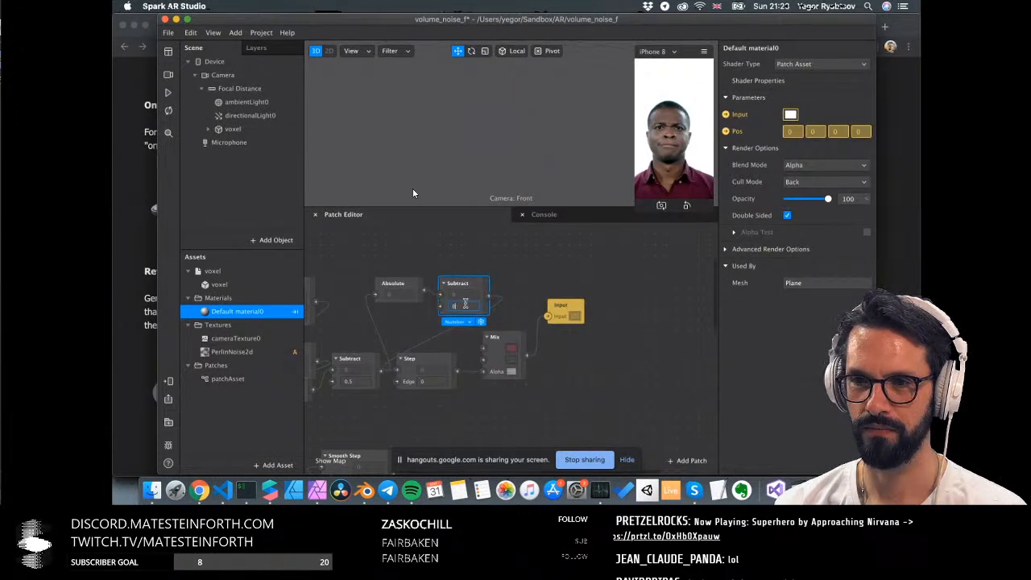
{"action": "type", "text": ".1"}
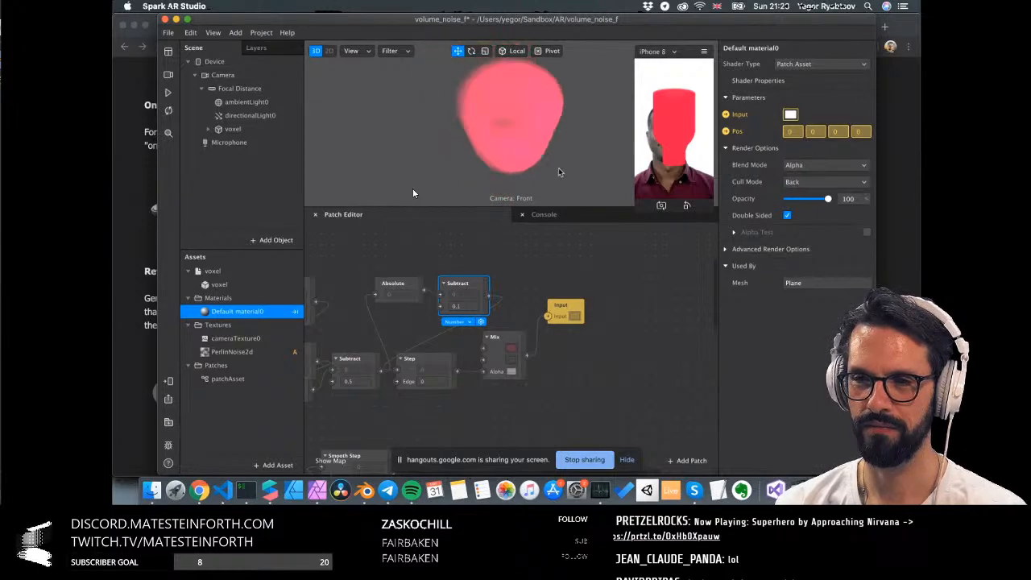
{"action": "left_click", "coordinate": [513, 349]}
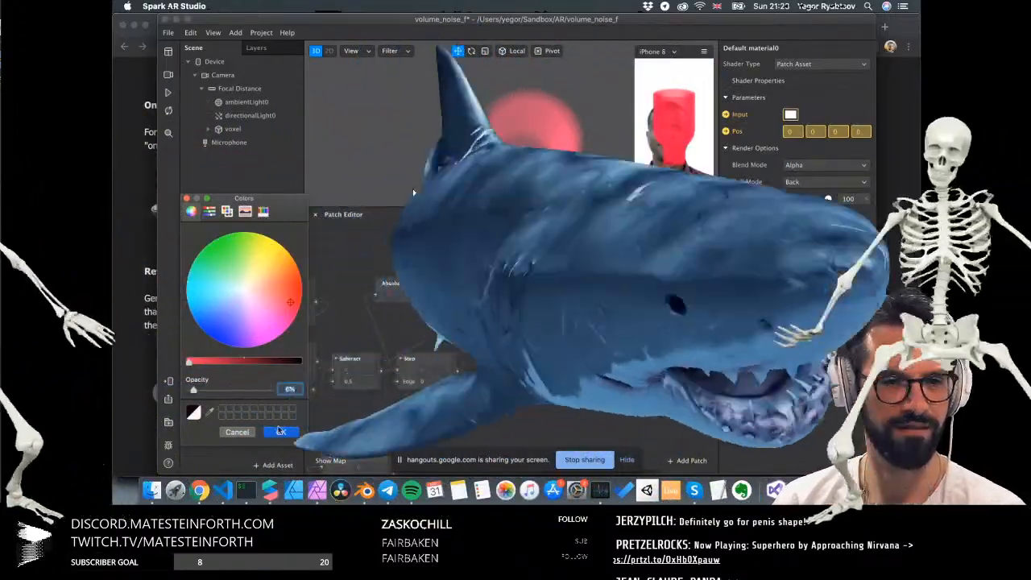
{"action": "left_click", "coordinate": [282, 432]}
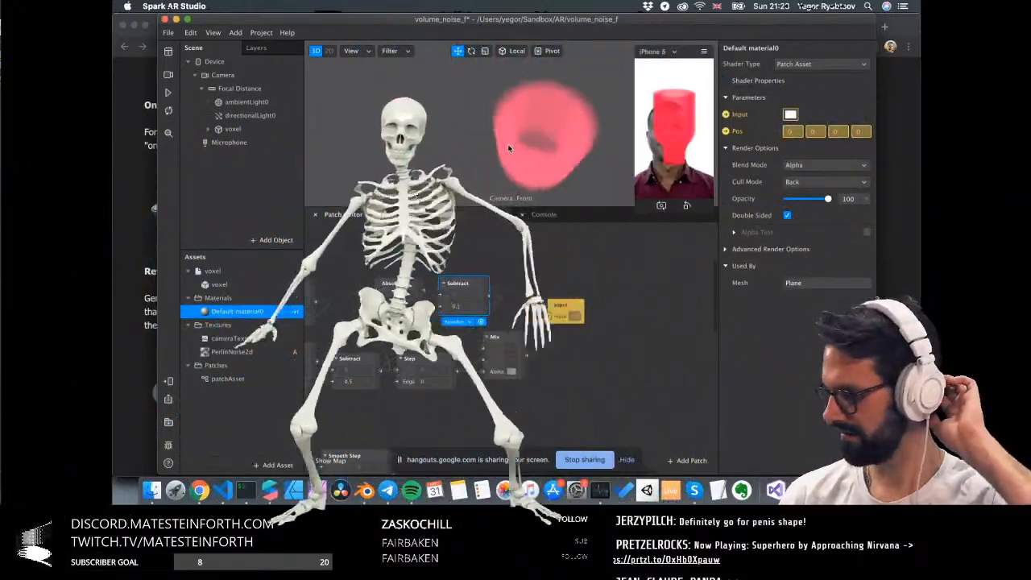
Thin the onion shell by setting the Subtract patch after Absolute to 0.03
{"action": "left_click", "coordinate": [470, 310]}
{"action": "type", "text": "0.01"}
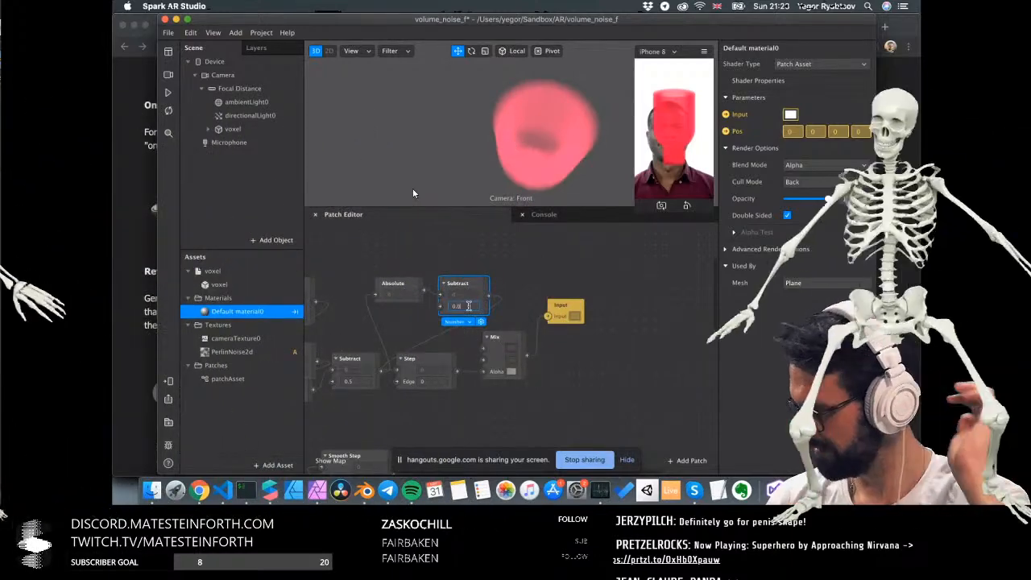
{"action": "key", "text": "Return"}
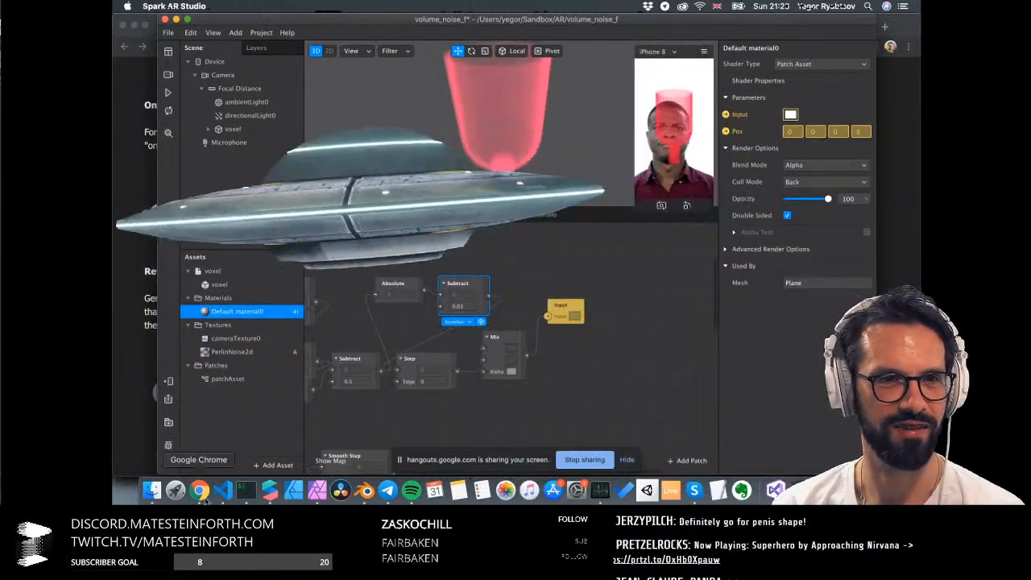
Glance at Chrome and Visual Studio Code, return to Spark AR Studio, and move Mix and Step farther along the graph for more spacing
{"action": "left_click", "coordinate": [201, 493]}
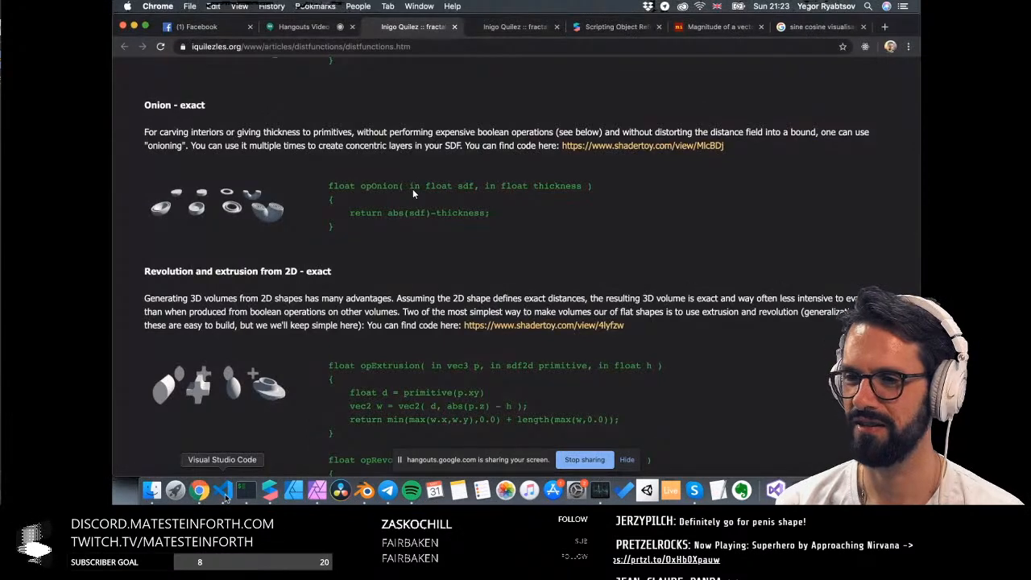
{"action": "left_click", "coordinate": [224, 492]}
{"action": "key", "text": "super+Tab"}
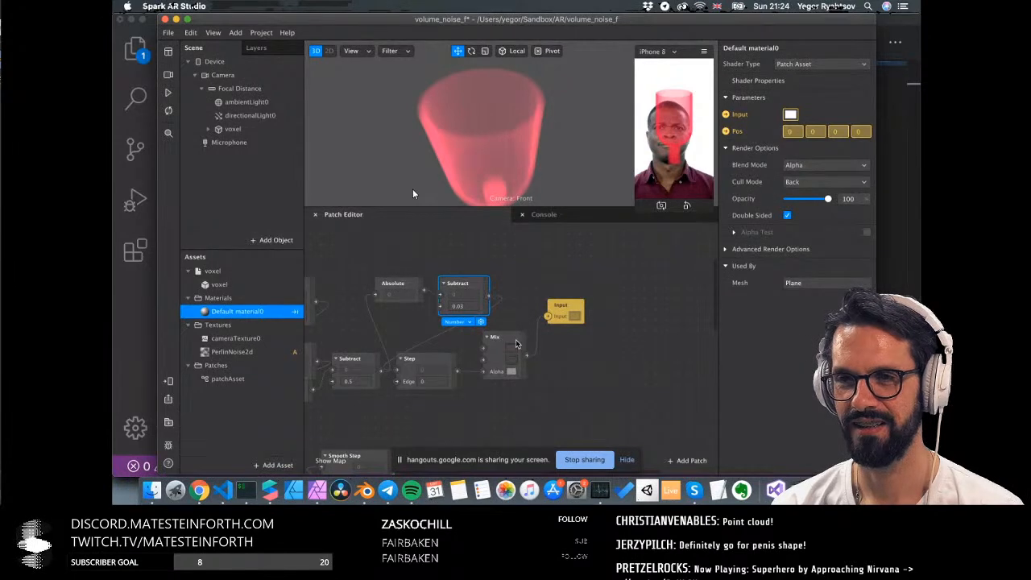
{"action": "left_click_drag", "start_coordinate": [520, 342], "coordinate": [572, 354]}
{"action": "left_click_drag", "start_coordinate": [444, 367], "coordinate": [487, 367]}
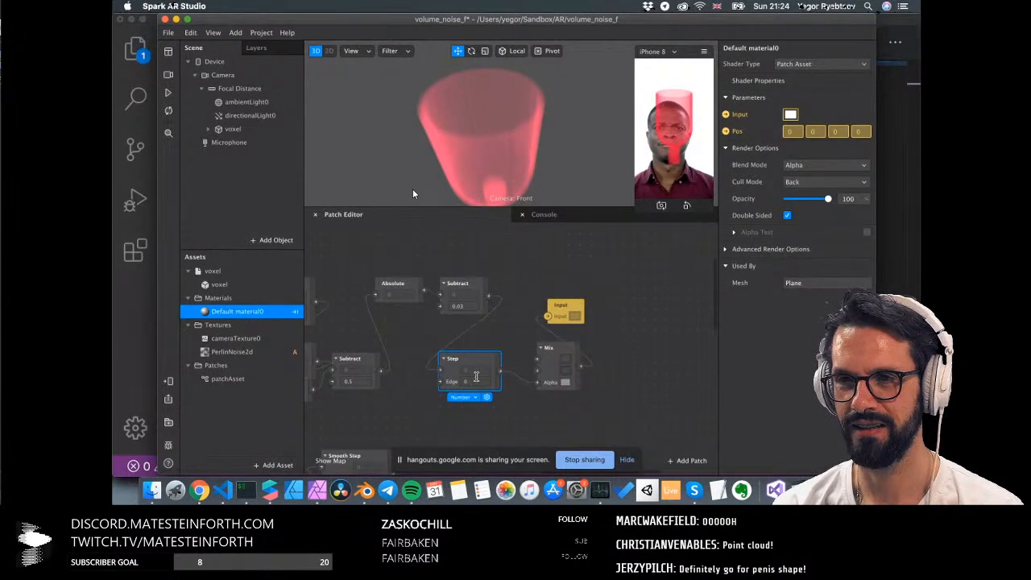
Try a Step edge of 0.5, and restore the edge to 0
{"action": "left_click", "coordinate": [477, 381]}
{"action": "type", "text": "0.5"}
{"action": "key", "text": "Return"}
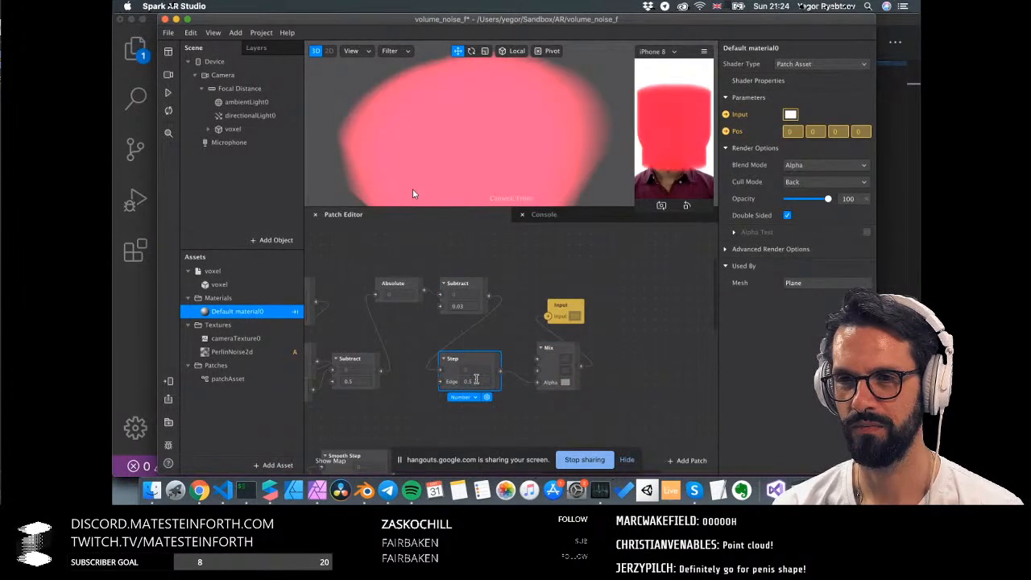
{"action": "double_click", "coordinate": [476, 380]}
{"action": "type", "text": "0"}
{"action": "key", "text": "Return"}
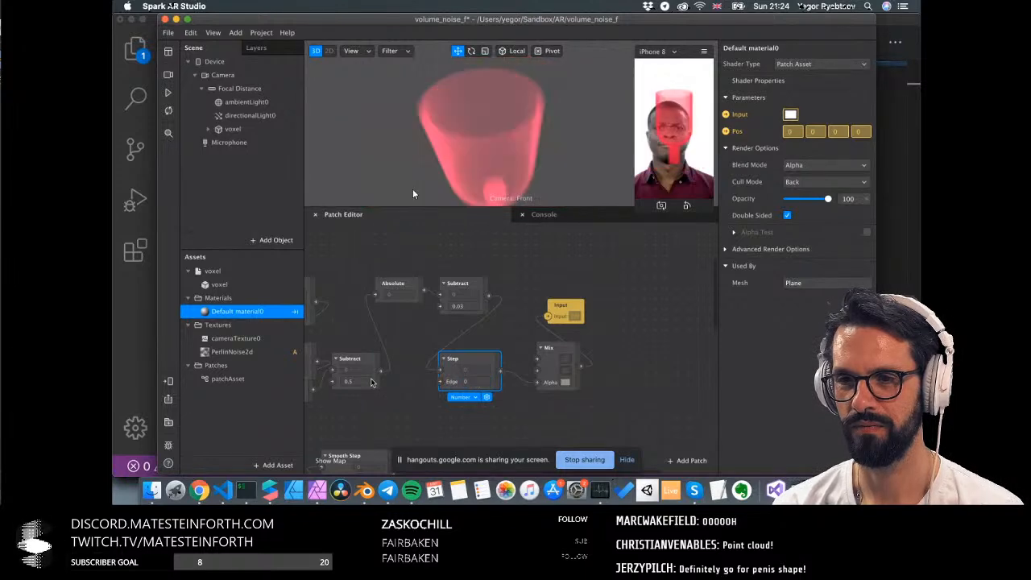
Save the project, and rearrange the material Input and Mix patches to tidy the end of the graph
{"action": "mouse_move", "coordinate": [550, 143]}
{"action": "left_mouse_down"}
{"action": "mouse_move", "coordinate": [481, 154]}
{"action": "mouse_move", "coordinate": [511, 143]}
{"action": "mouse_move", "coordinate": [556, 182]}
{"action": "mouse_move", "coordinate": [499, 161]}
{"action": "mouse_move", "coordinate": [573, 173]}
{"action": "mouse_move", "coordinate": [536, 180]}
{"action": "mouse_move", "coordinate": [544, 157]}
{"action": "left_mouse_up"}
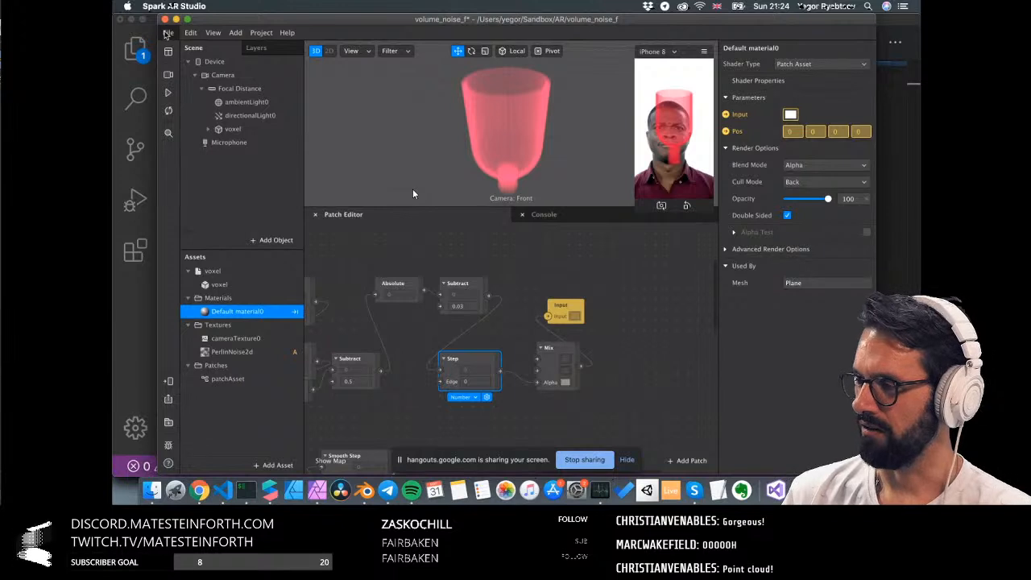
{"action": "key", "text": "super+s"}
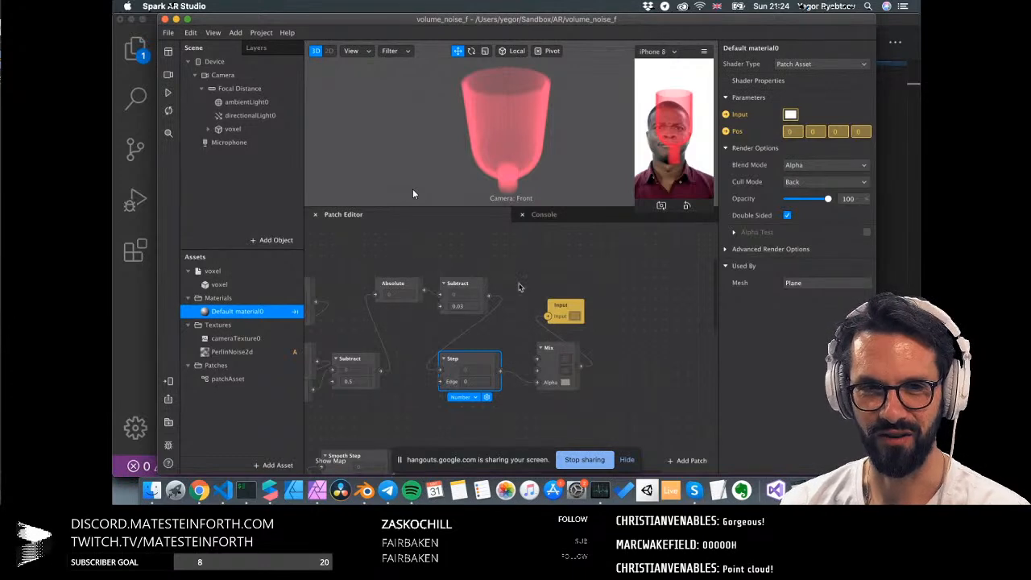
{"action": "left_click_drag", "start_coordinate": [570, 312], "coordinate": [623, 302]}
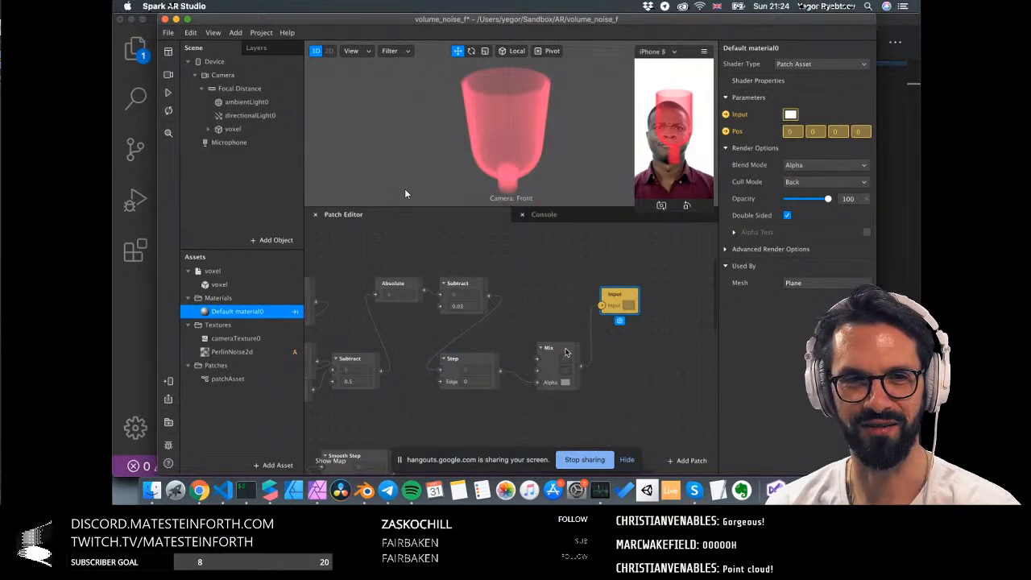
{"action": "left_click_drag", "start_coordinate": [566, 352], "coordinate": [543, 337]}
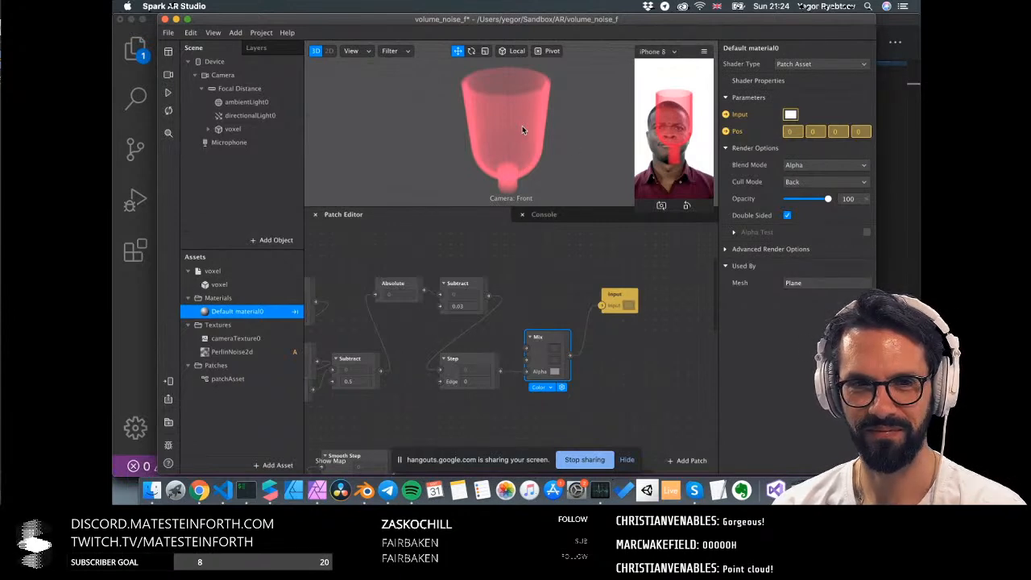
{"action": "left_click", "coordinate": [440, 212]}
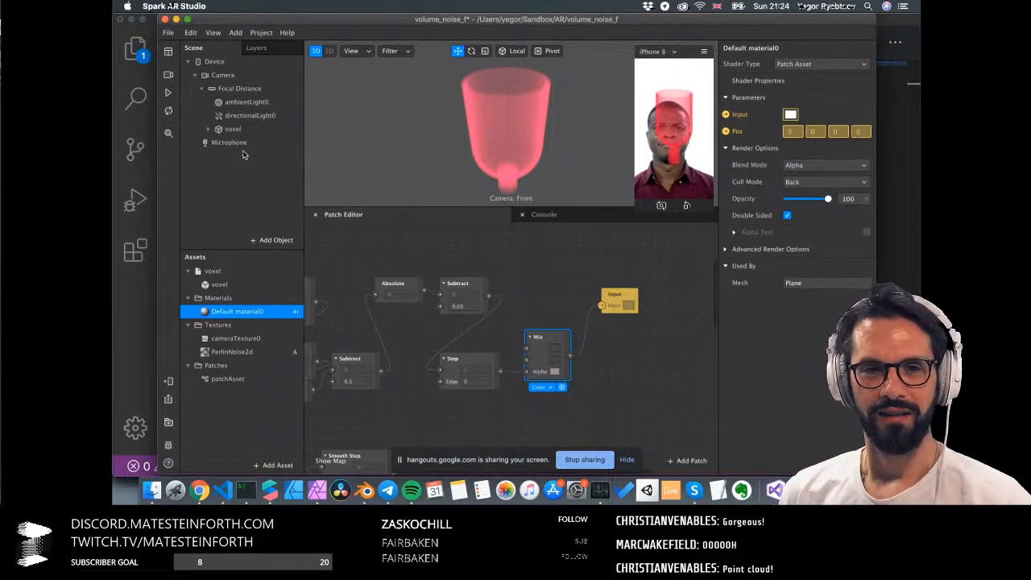
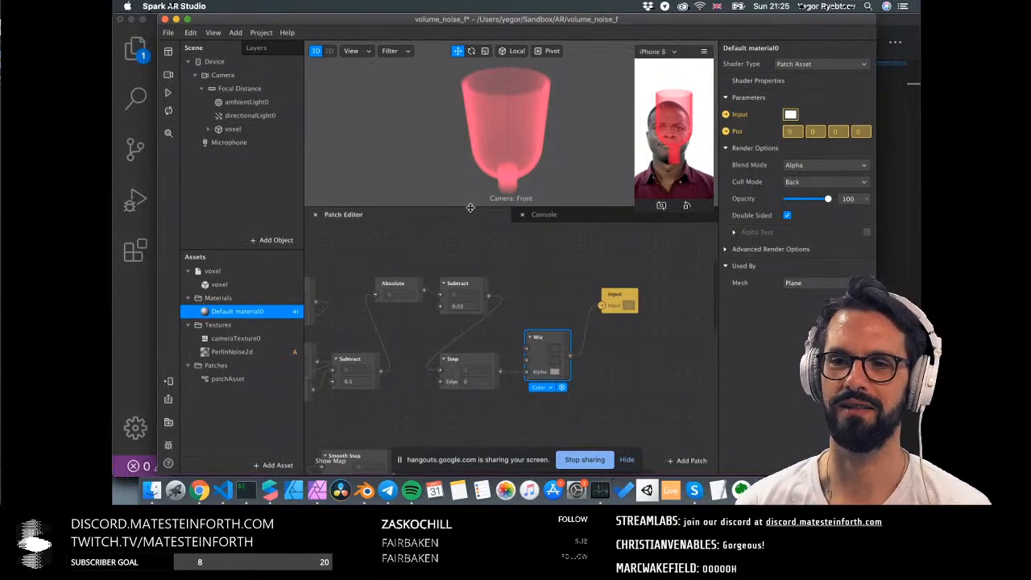
Enlarge the viewport above the Patch Editor, and review the patches feeding the hollow volume
{"action": "left_click_drag", "start_coordinate": [472, 209], "coordinate": [482, 295]}
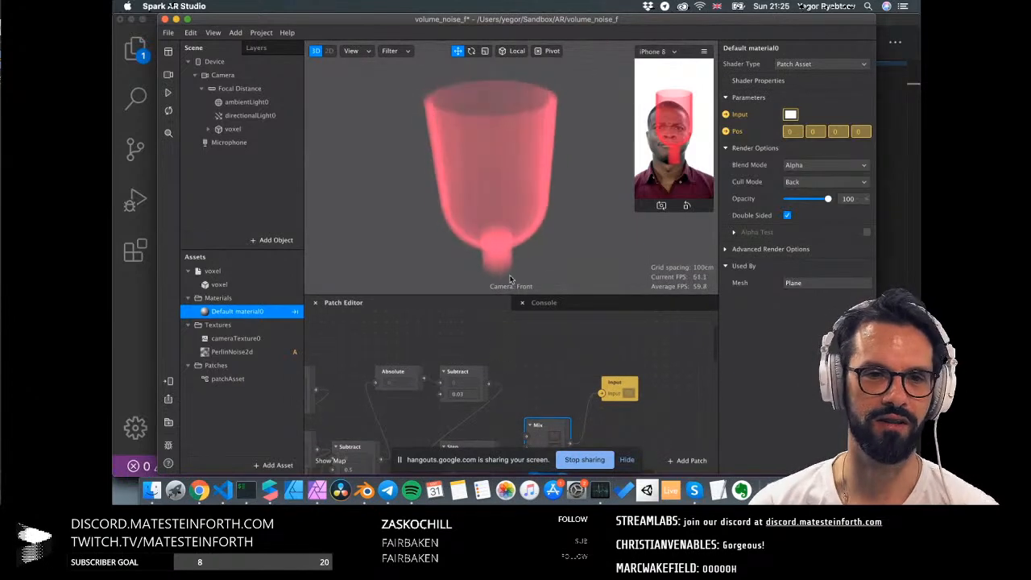
{"action": "scroll", "coordinate": [511, 357], "scroll_direction": "down", "scroll_amount": 5}
{"action": "scroll", "coordinate": [510, 357], "scroll_direction": "left", "scroll_amount": 5}
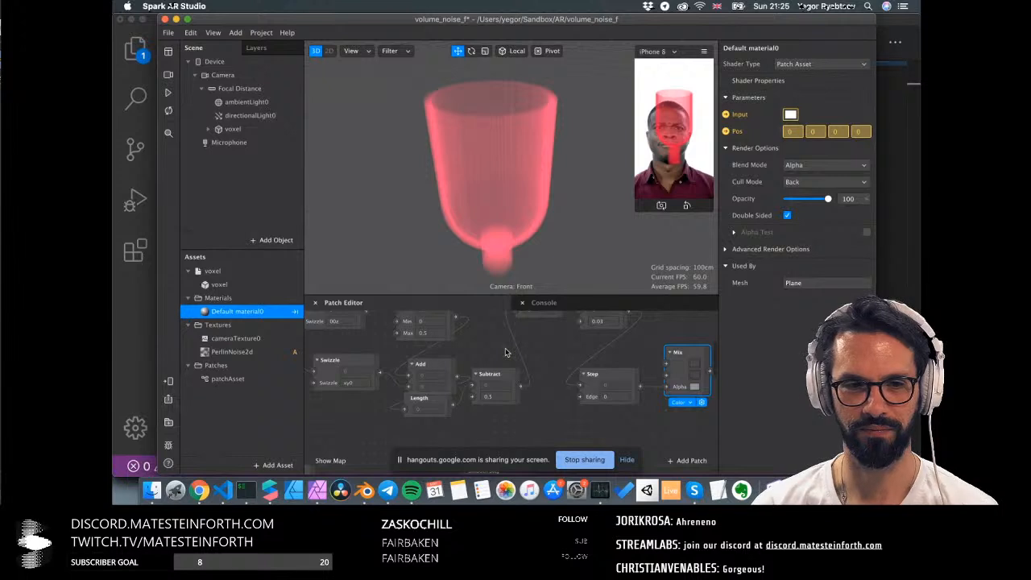
{"action": "scroll", "coordinate": [506, 352], "scroll_direction": "right", "scroll_amount": 3}
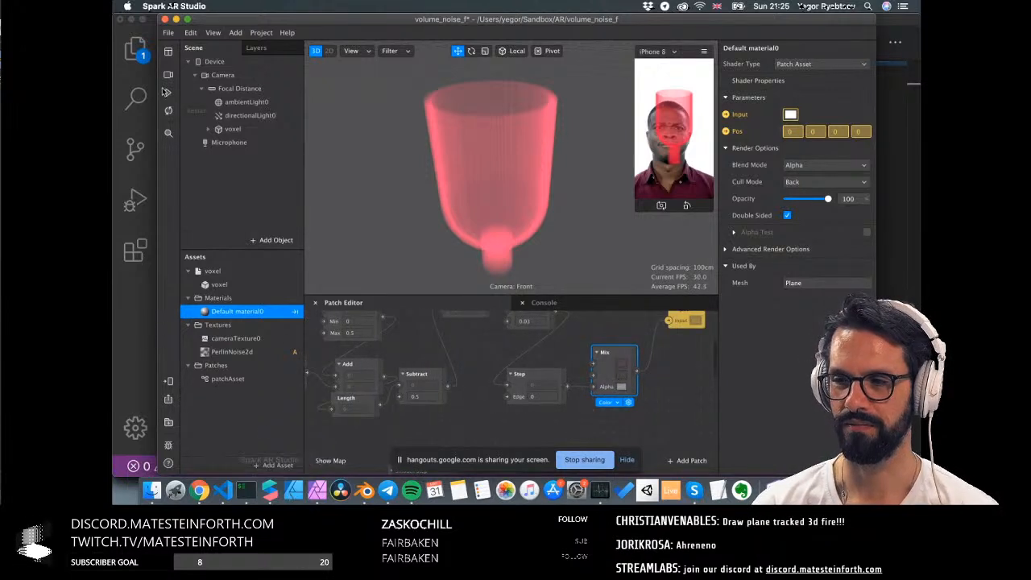
Save and close the volume_noise_f project, and open volume5.arproj from the recent projects
{"action": "key", "text": "super+s"}
{"action": "left_click", "coordinate": [164, 19]}
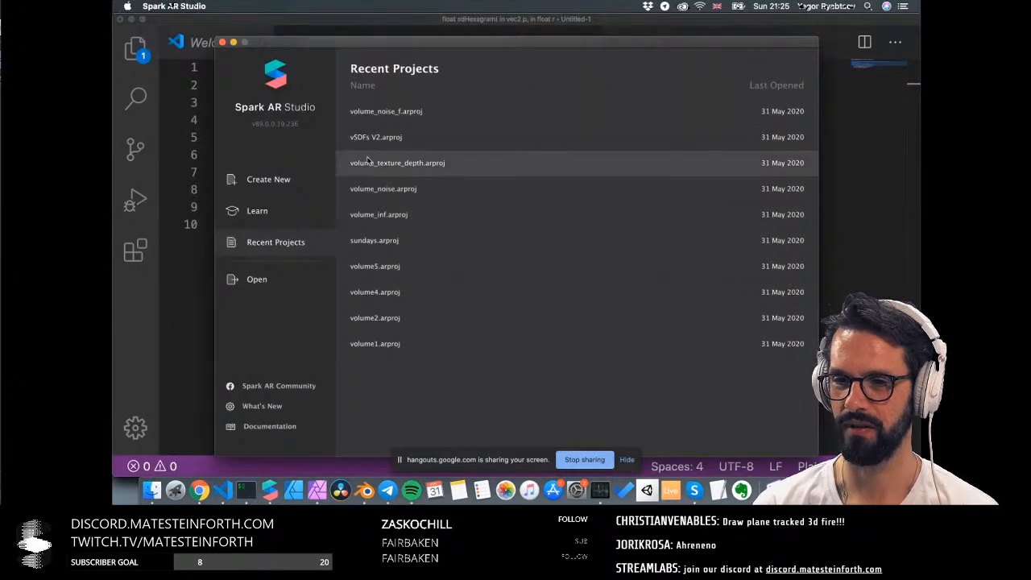
{"action": "left_click", "coordinate": [396, 267]}
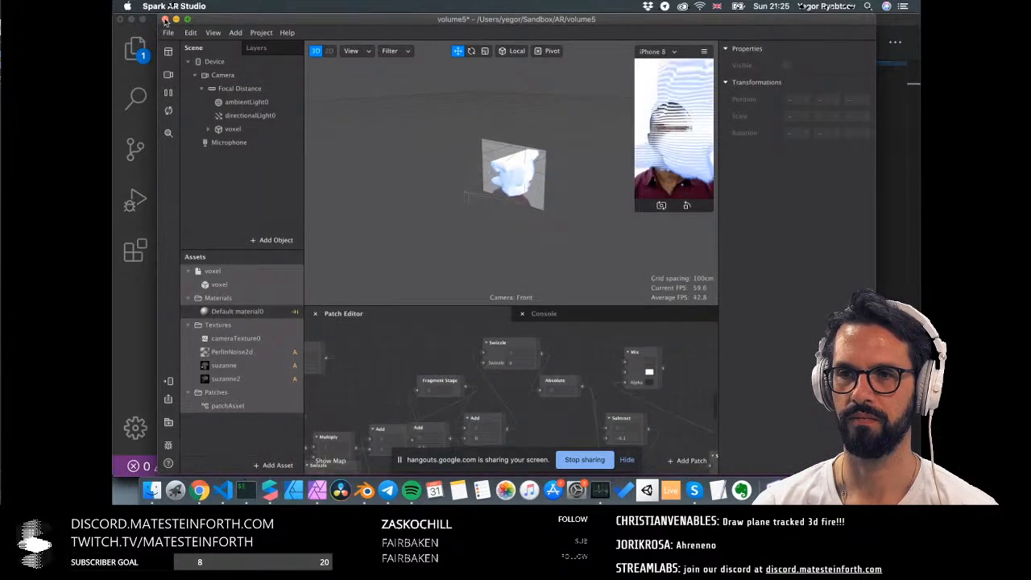
Close the volume5 project, and switch to Chrome to revisit the Hangouts call and the article's Onion section
{"action": "key", "text": "super+w"}
{"action": "left_click", "coordinate": [551, 83]}
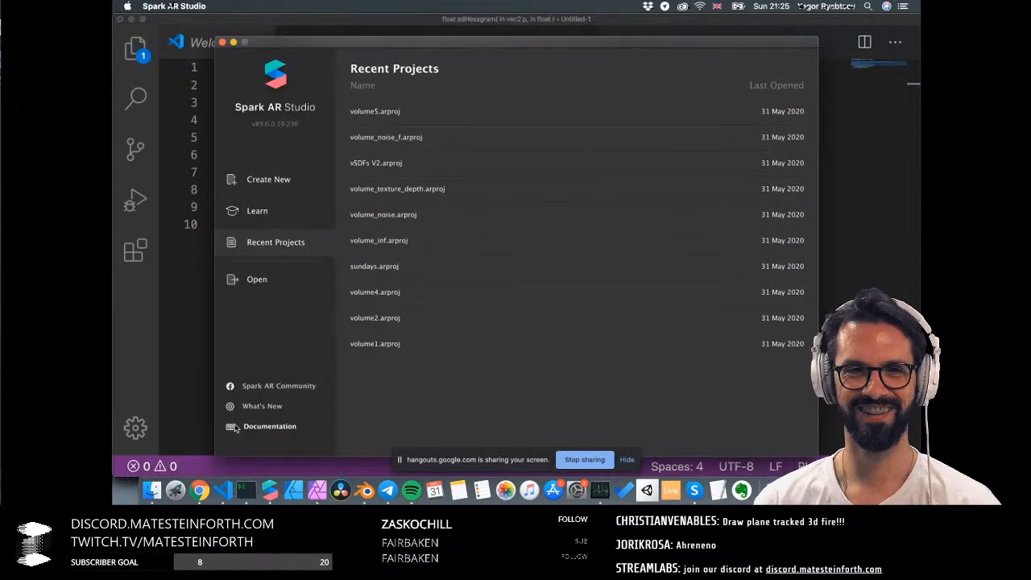
{"action": "left_click", "coordinate": [198, 491]}
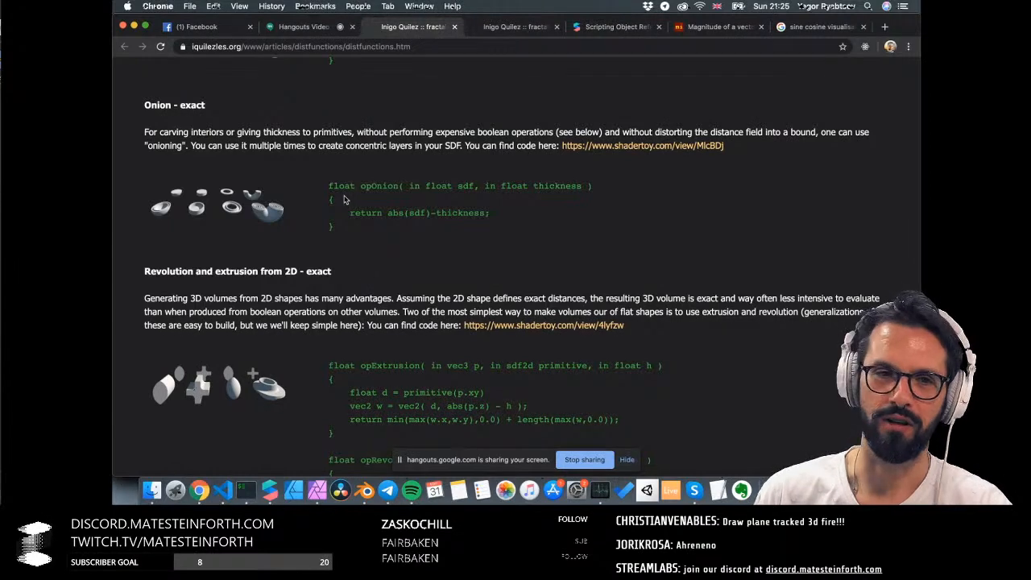
{"action": "left_click", "coordinate": [302, 27]}
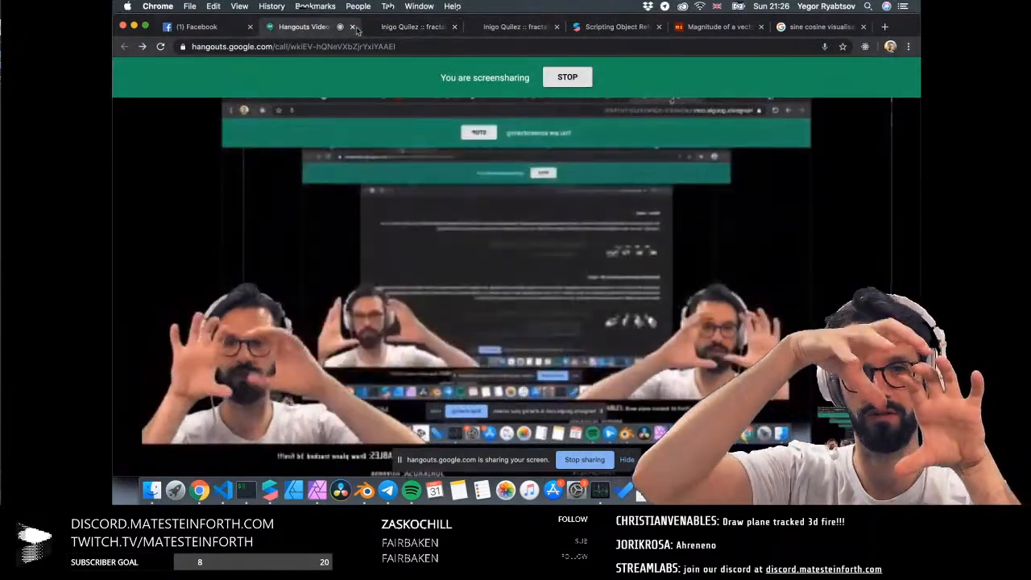
{"action": "left_click", "coordinate": [393, 29]}
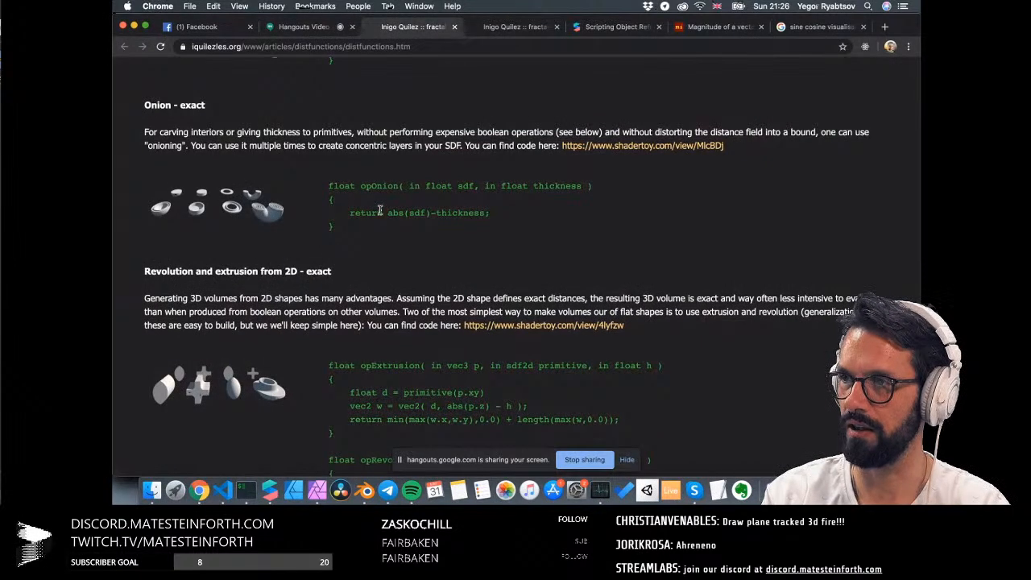
{"action": "scroll", "coordinate": [380, 210], "scroll_direction": "down", "scroll_amount": 1}
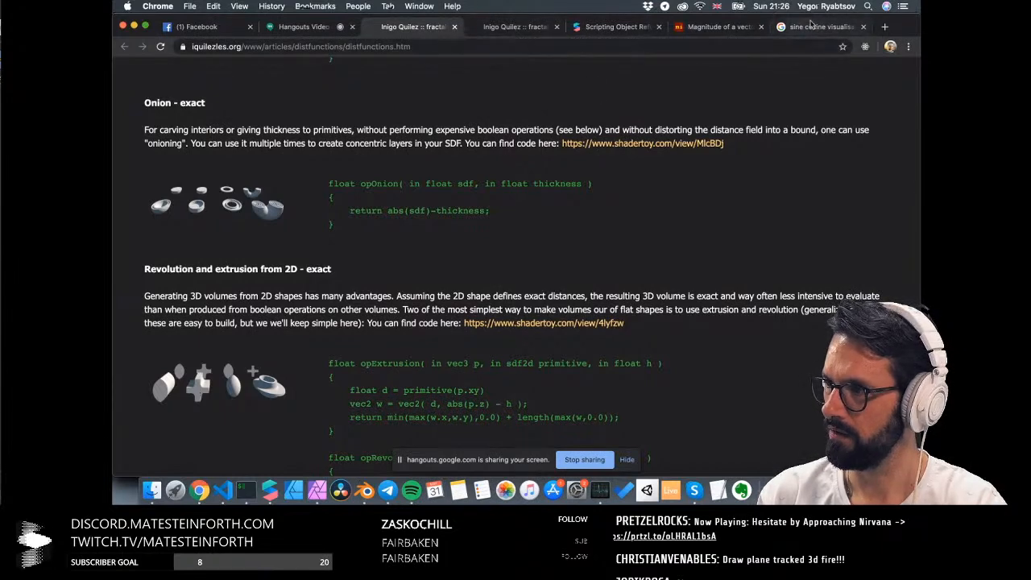
Close the sine cosine search and vector magnitude pages in Chrome, and return to the distance functions article
{"action": "left_click", "coordinate": [861, 28]}
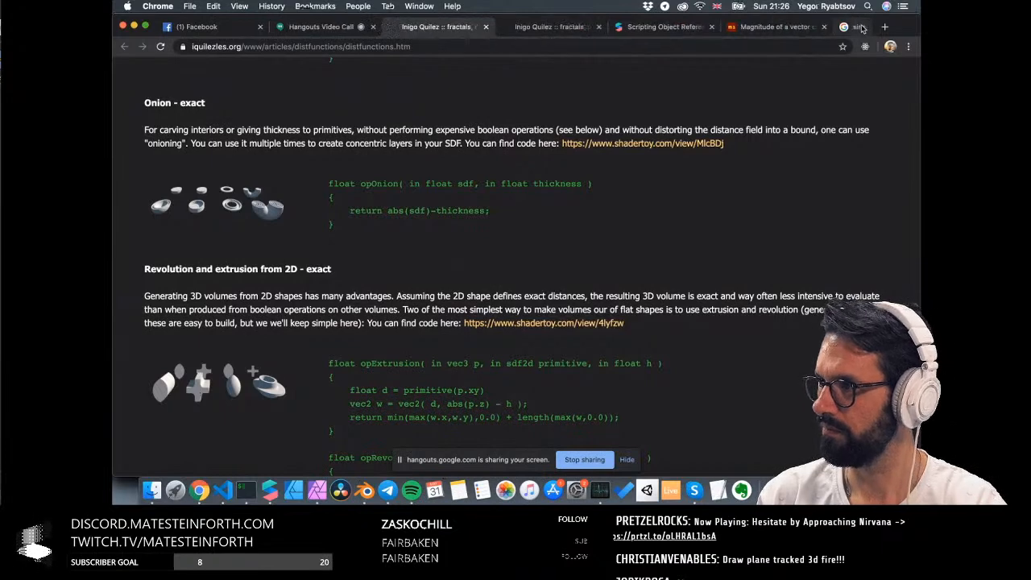
{"action": "left_click", "coordinate": [809, 31]}
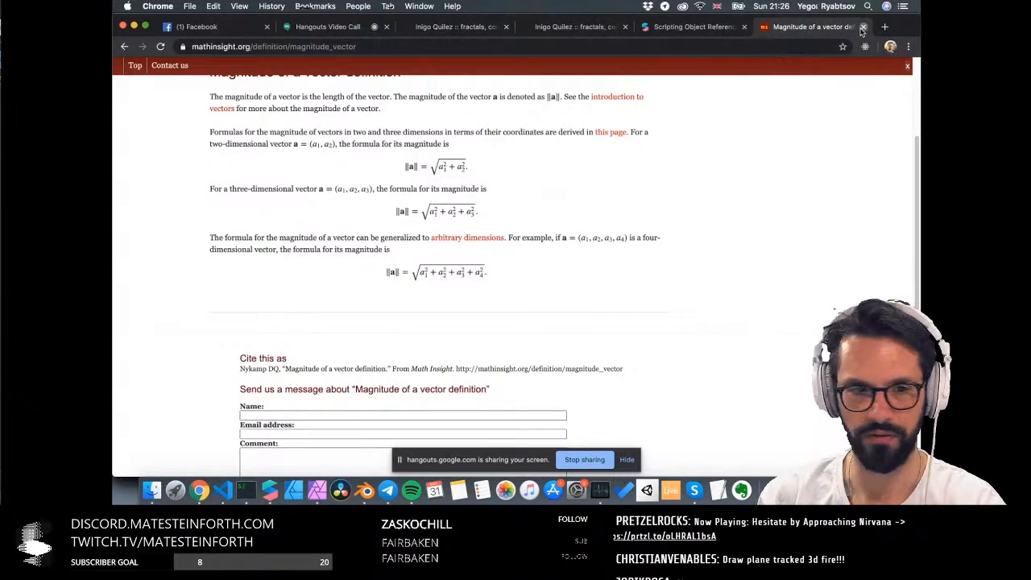
{"action": "left_click", "coordinate": [862, 27]}
{"action": "left_click", "coordinate": [483, 31]}
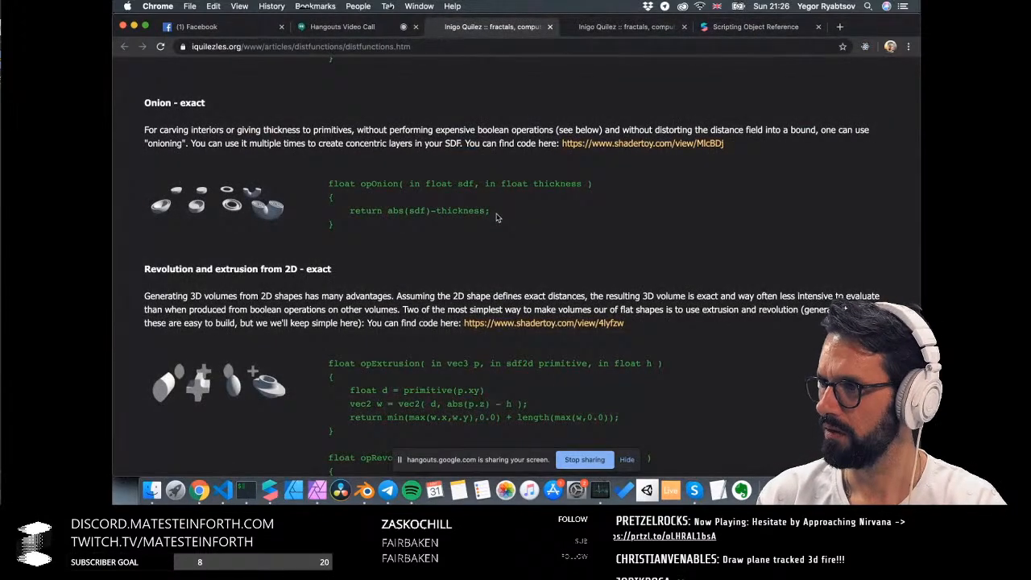
Check Spark AR Studio's recent projects, and return to the Hangouts video call in Chrome
{"action": "left_click", "coordinate": [279, 486]}
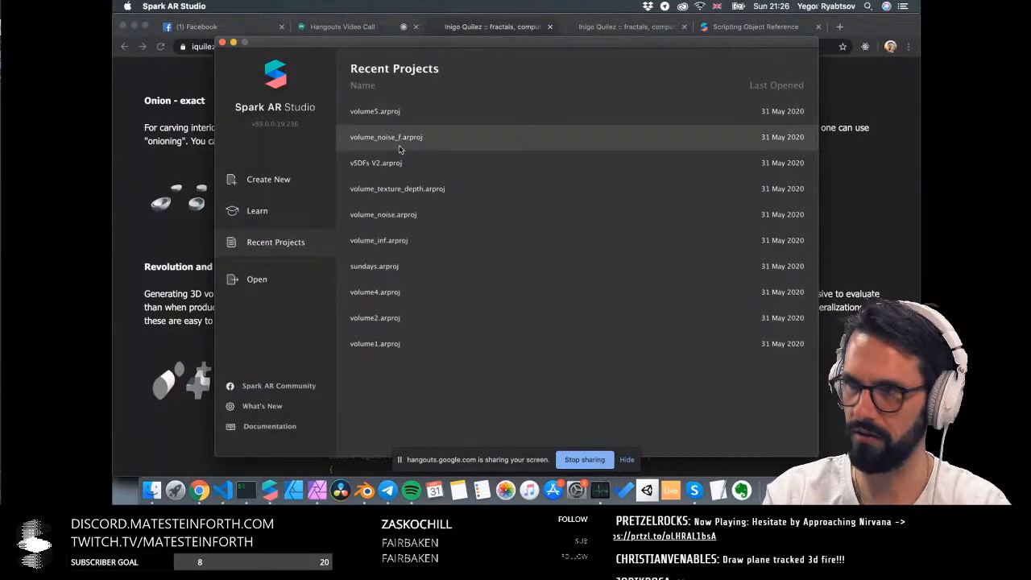
{"action": "left_click", "coordinate": [131, 203]}
{"action": "left_click", "coordinate": [340, 26]}
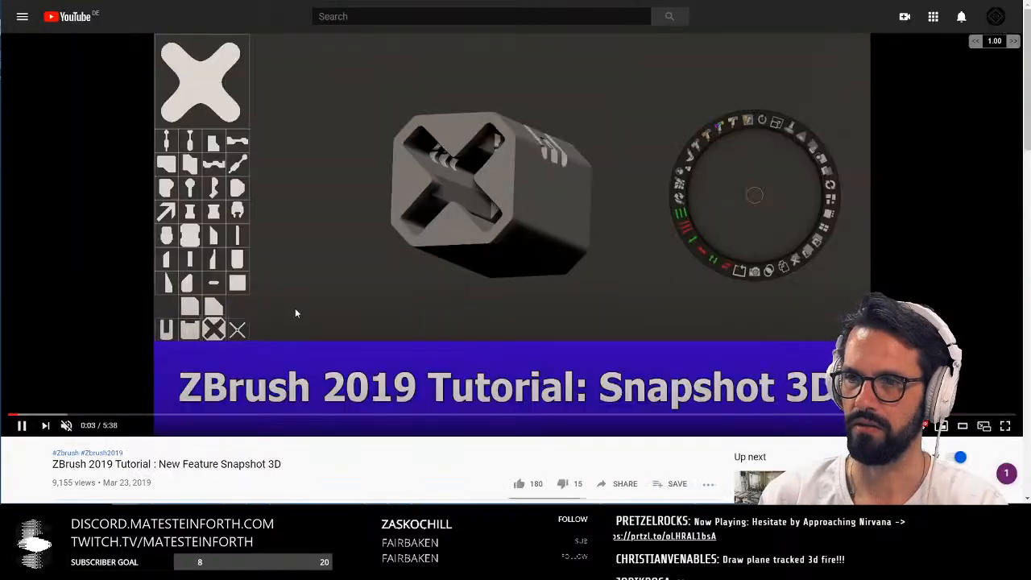
Set the playback speed of the YouTube video ZBrush 2019 Tutorial: New Feature Snapshot 3D to 1.50
{"action": "left_click", "coordinate": [1012, 41]}
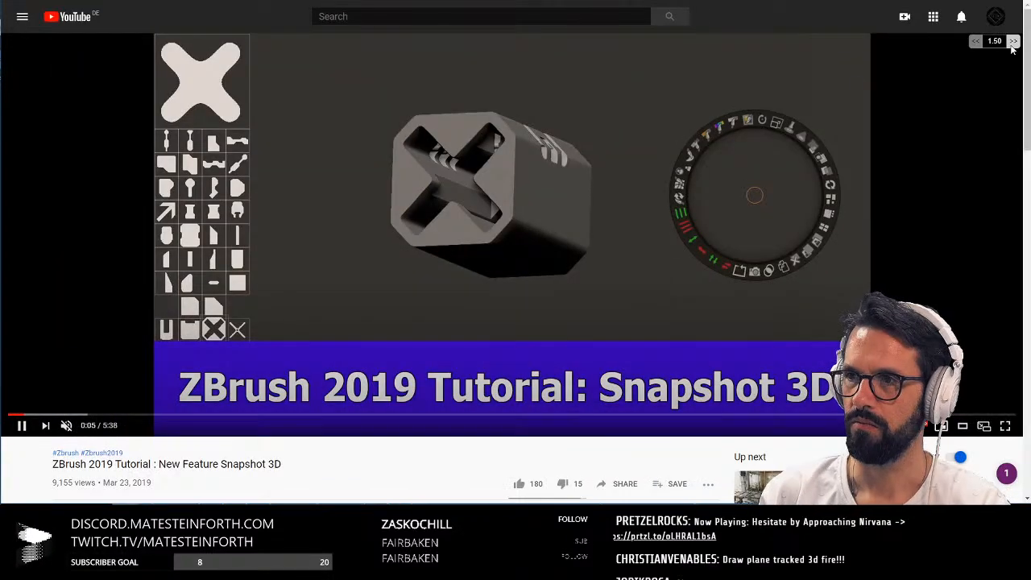
Raise the playback speed of the ZBrush 2019 Snapshot 3D tutorial video to 4.00
{"action": "left_click", "coordinate": [1011, 45]}
{"action": "left_click", "coordinate": [1011, 45]}
{"action": "left_click", "coordinate": [1012, 45]}
{"action": "left_click", "coordinate": [1012, 45]}
{"action": "left_click", "coordinate": [1012, 46]}
{"action": "left_click", "coordinate": [1012, 45]}
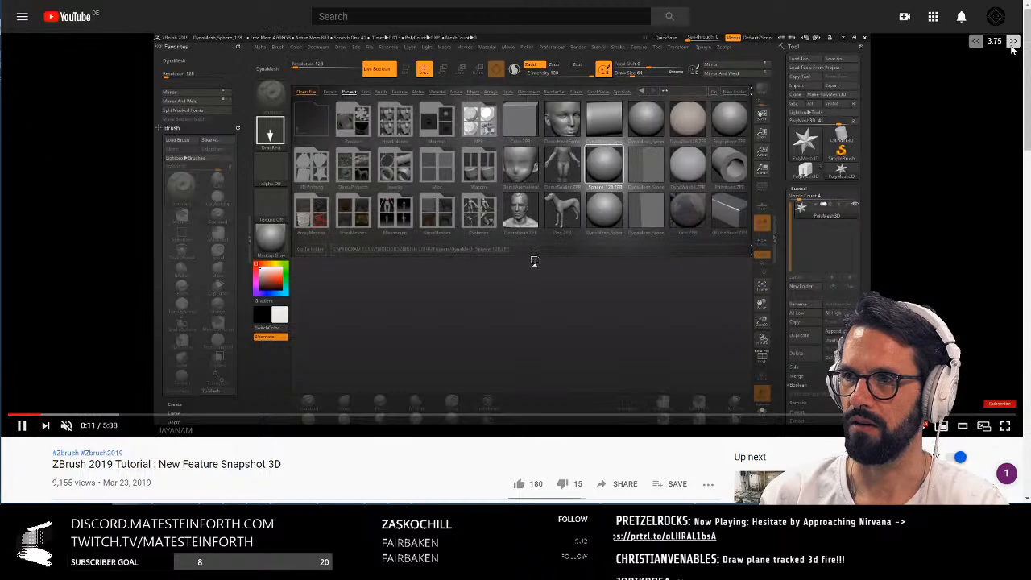
{"action": "left_click", "coordinate": [1012, 45]}
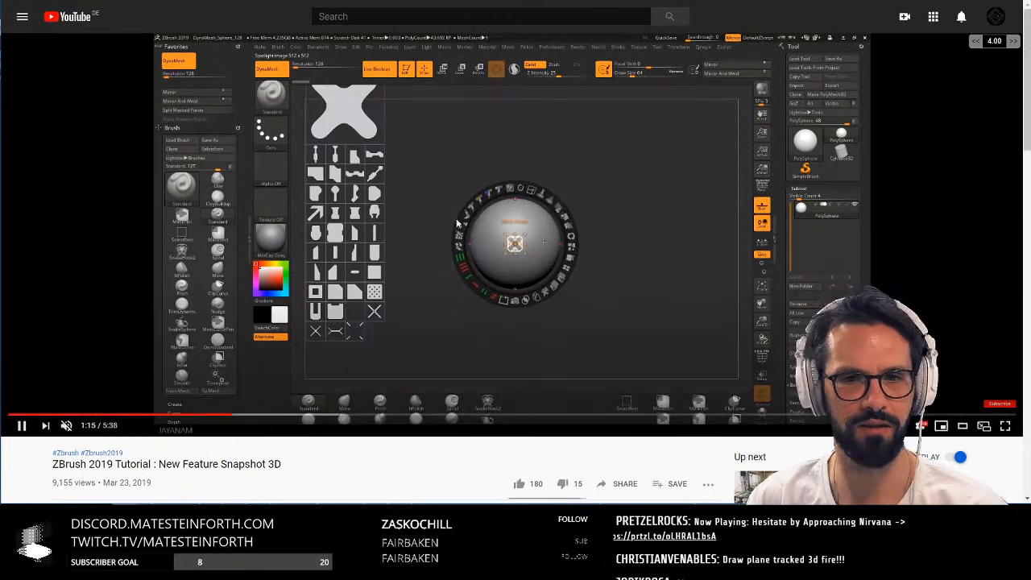
Skip ahead twice in the ZBrush tutorial to beyond its midpoint, and raise the playback speed past 4.50
{"action": "left_click", "coordinate": [474, 415]}
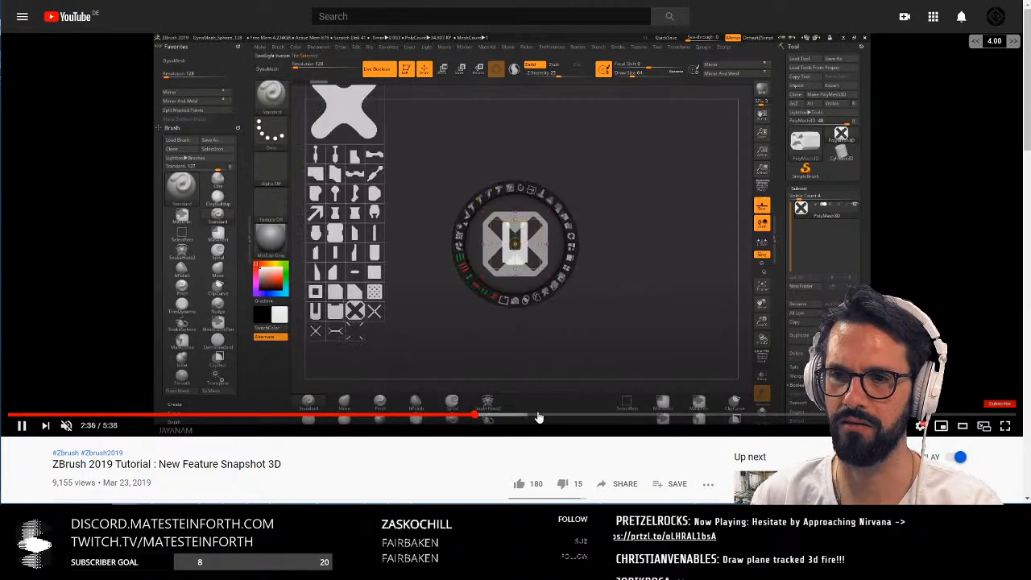
{"action": "left_click", "coordinate": [600, 415]}
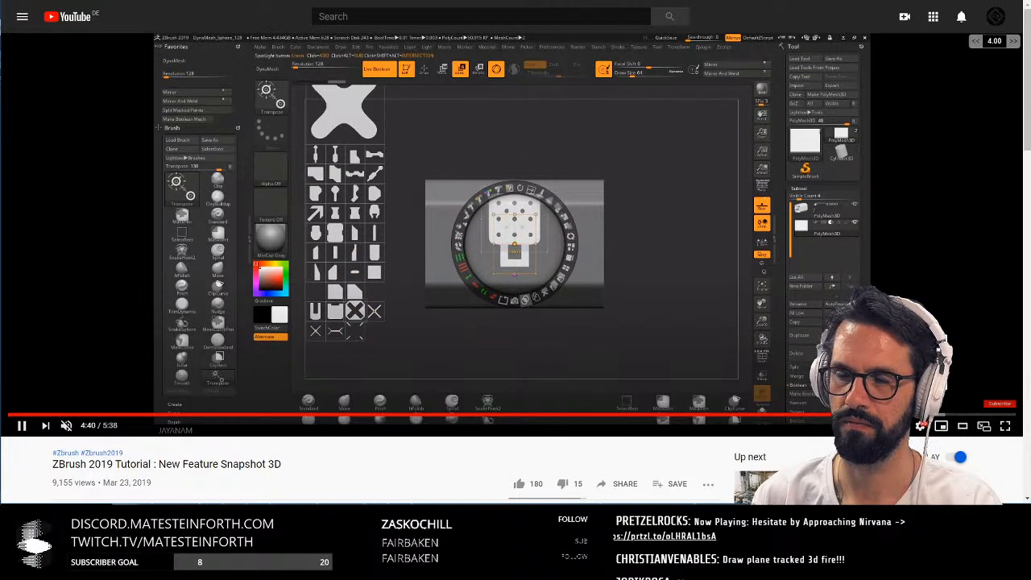
{"action": "left_click", "coordinate": [1015, 42]}
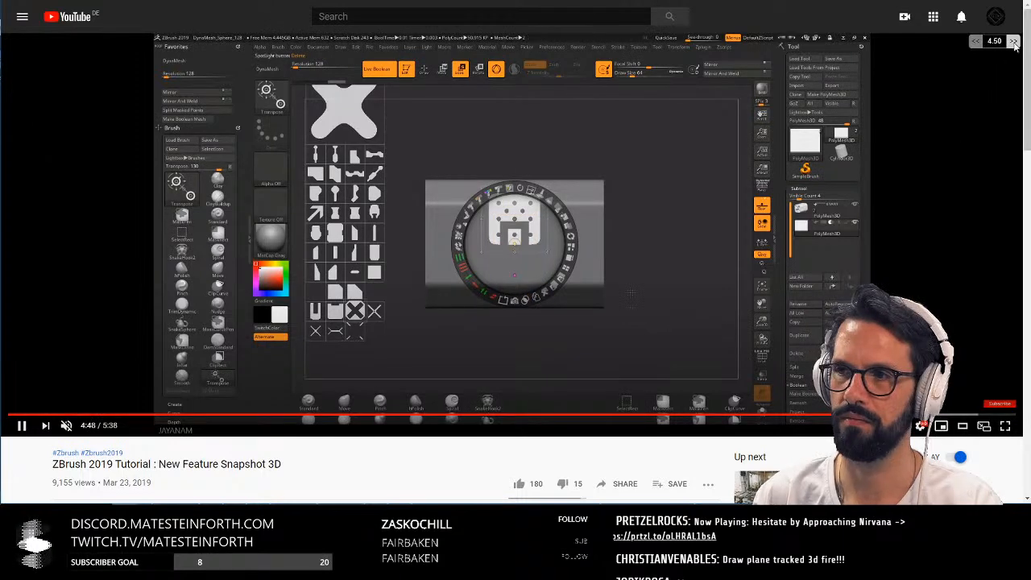
{"action": "left_click", "coordinate": [1014, 41]}
{"action": "left_click", "coordinate": [1014, 42]}
{"action": "left_click", "coordinate": [1014, 42]}
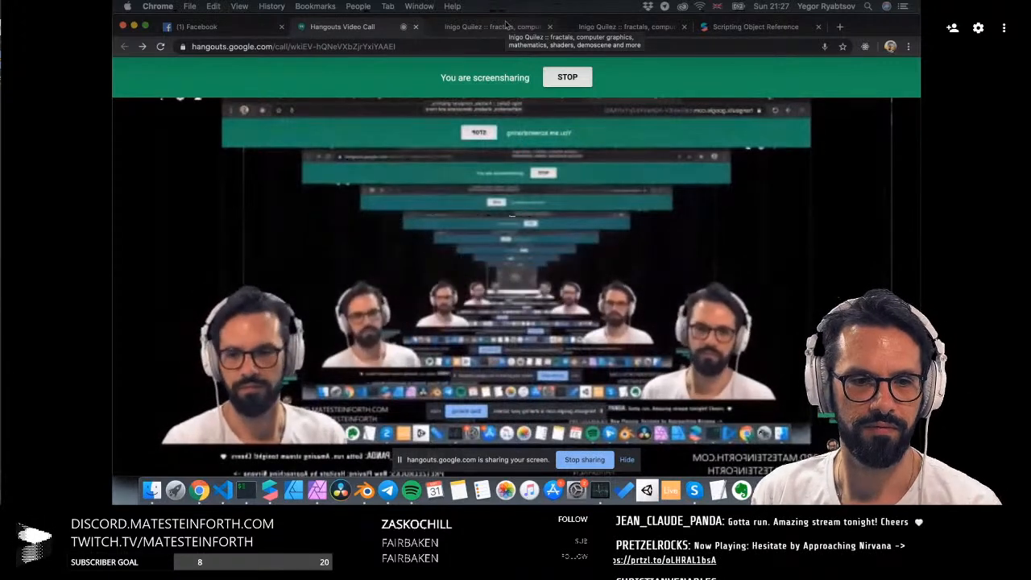
Revisit the Onion section of the distance functions article, and open a blank browser tab with an empty address
{"action": "left_click", "coordinate": [506, 26]}
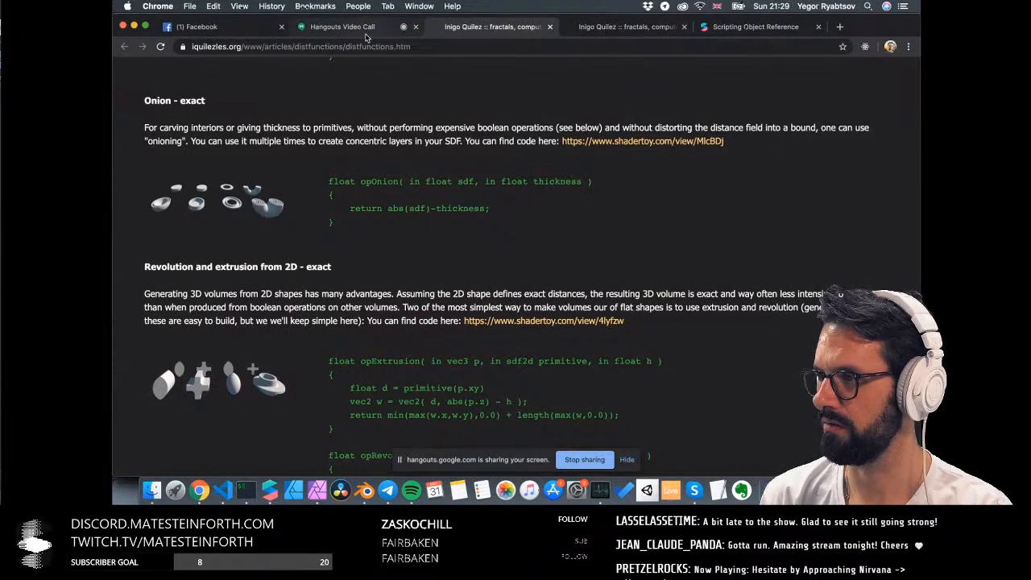
{"action": "left_click", "coordinate": [838, 28]}
{"action": "type", "text": "in"}
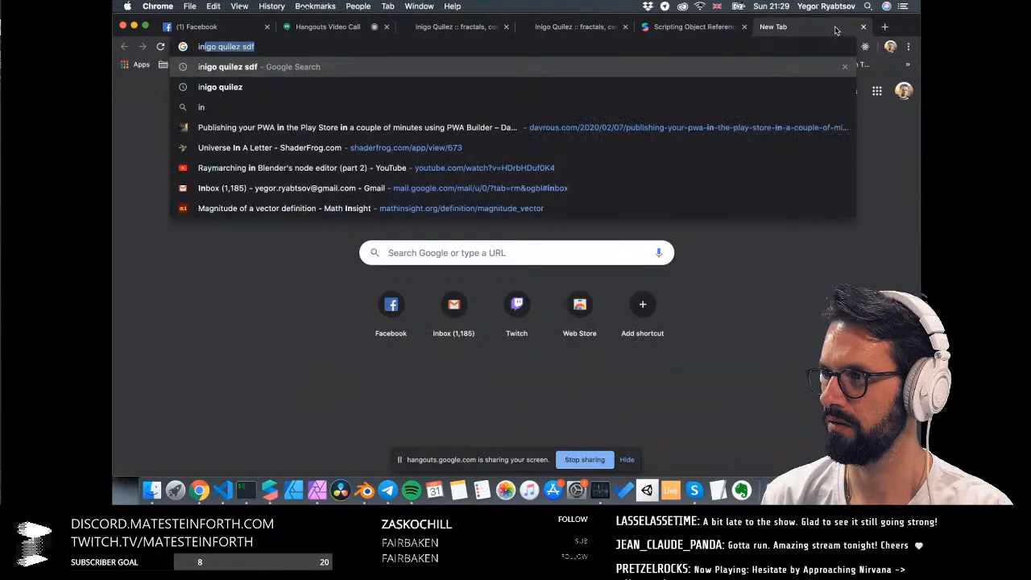
{"action": "key", "text": "BackSpace"}
{"action": "key", "text": "BackSpace"}
{"action": "key", "text": "BackSpace"}
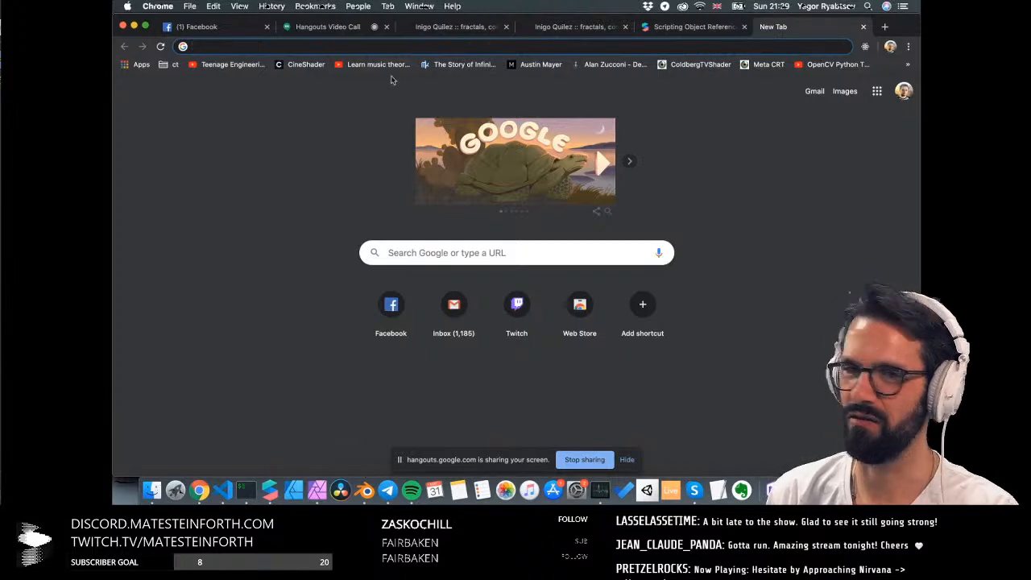
Check the Hangouts video call, and load the live stream's Twitch channel in the new browser tab
{"action": "left_click", "coordinate": [337, 31]}
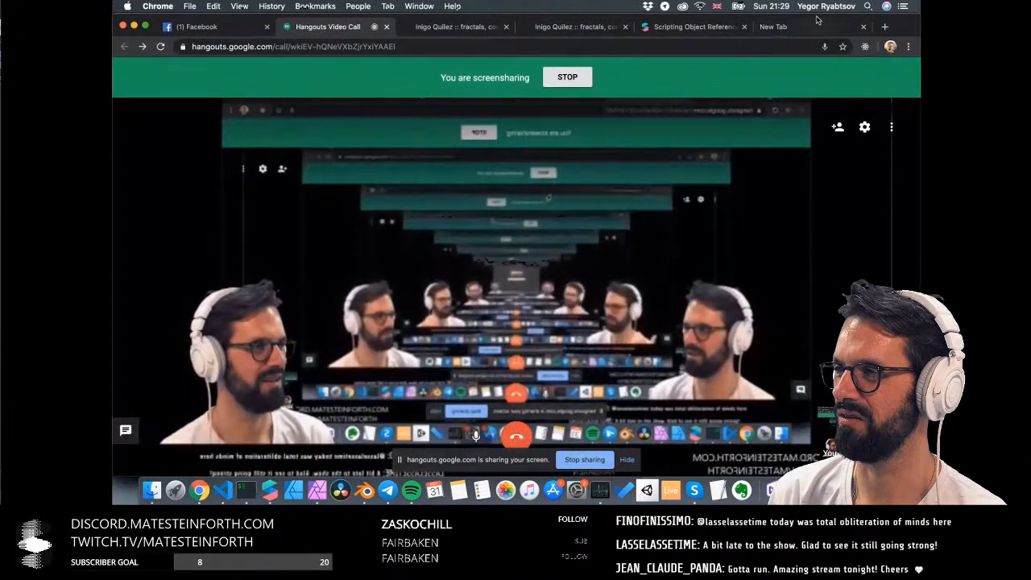
{"action": "key", "text": "super+9"}
{"action": "type", "text": "twit"}
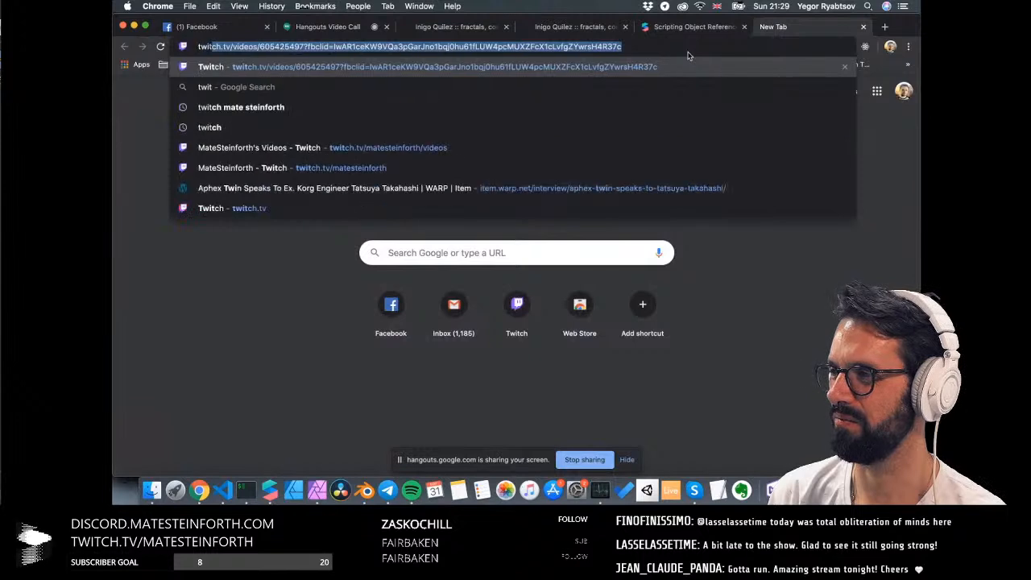
{"action": "key", "text": "Down"}
{"action": "key", "text": "Down"}
{"action": "key", "text": "Down"}
{"action": "key", "text": "Down"}
{"action": "key", "text": "Down"}
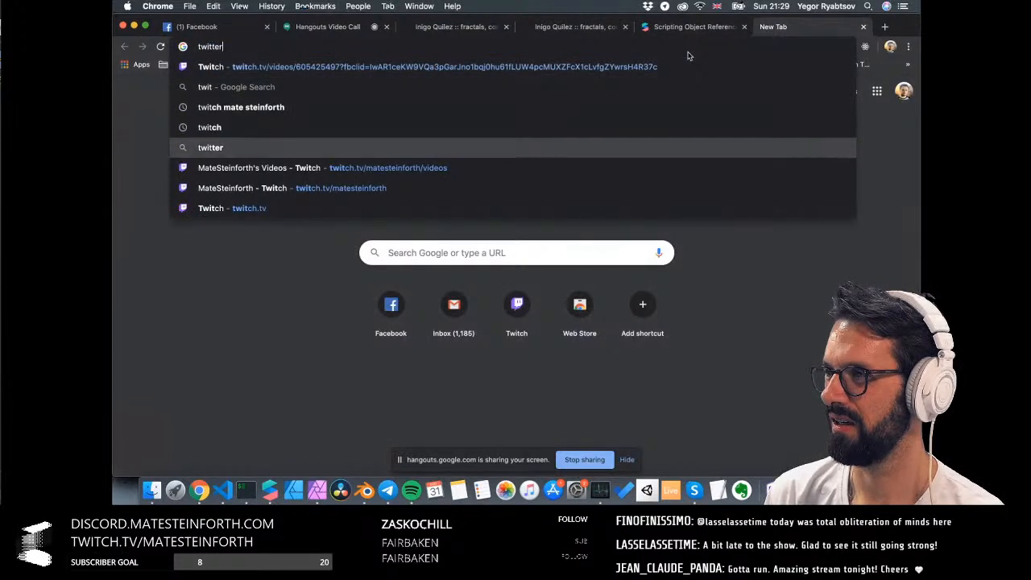
{"action": "key", "text": "Down"}
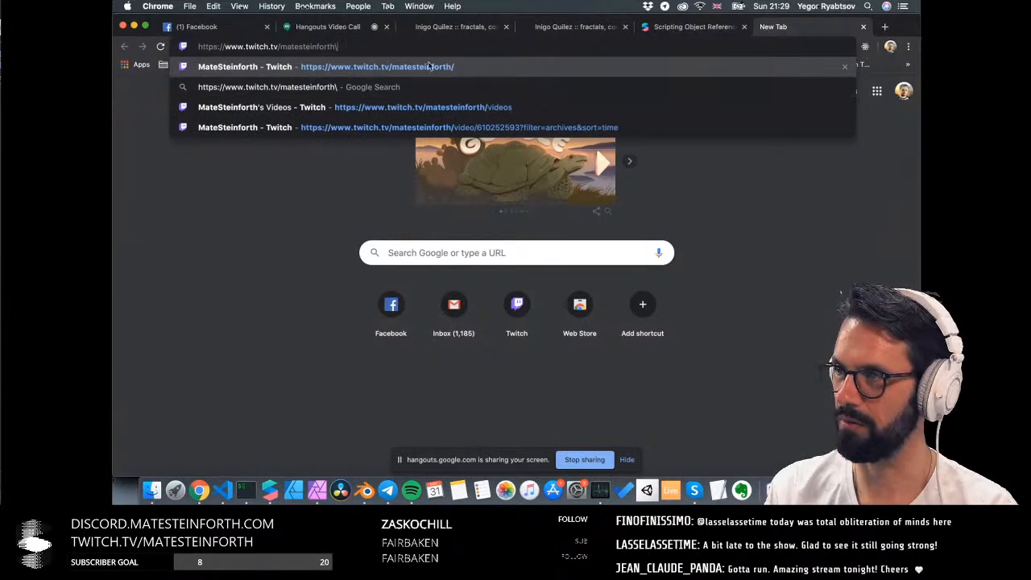
{"action": "left_click", "coordinate": [430, 67]}
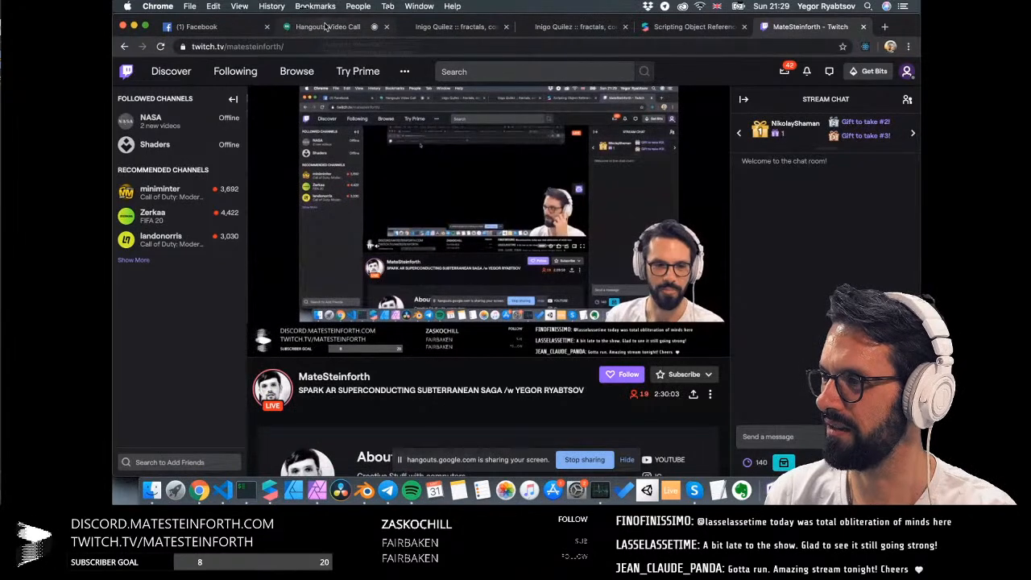
Revisit the distance functions article and the Spark AR Scripting Object Reference, ending on the Twitch stream page
{"action": "left_click", "coordinate": [436, 26]}
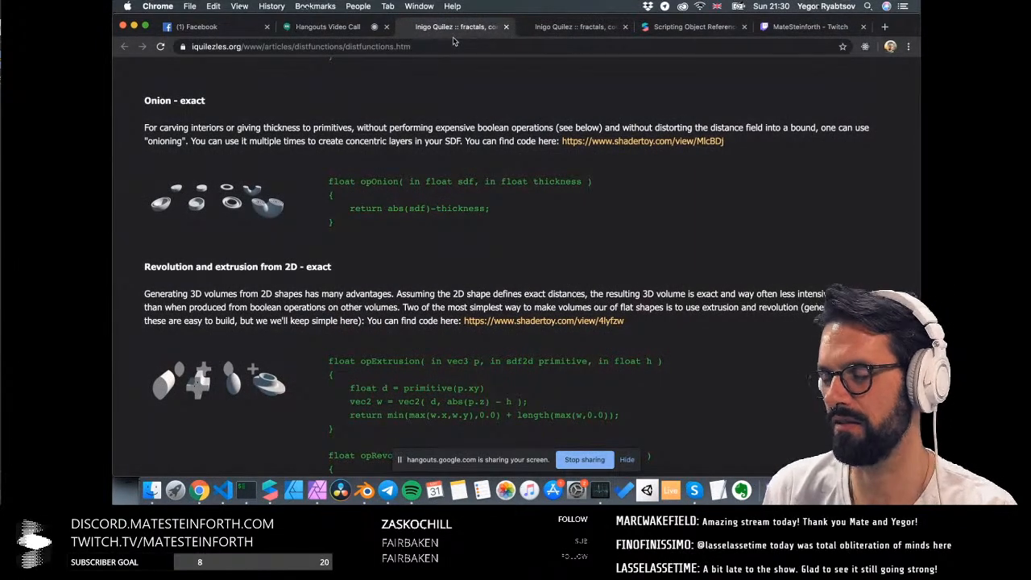
{"action": "left_click", "coordinate": [773, 28]}
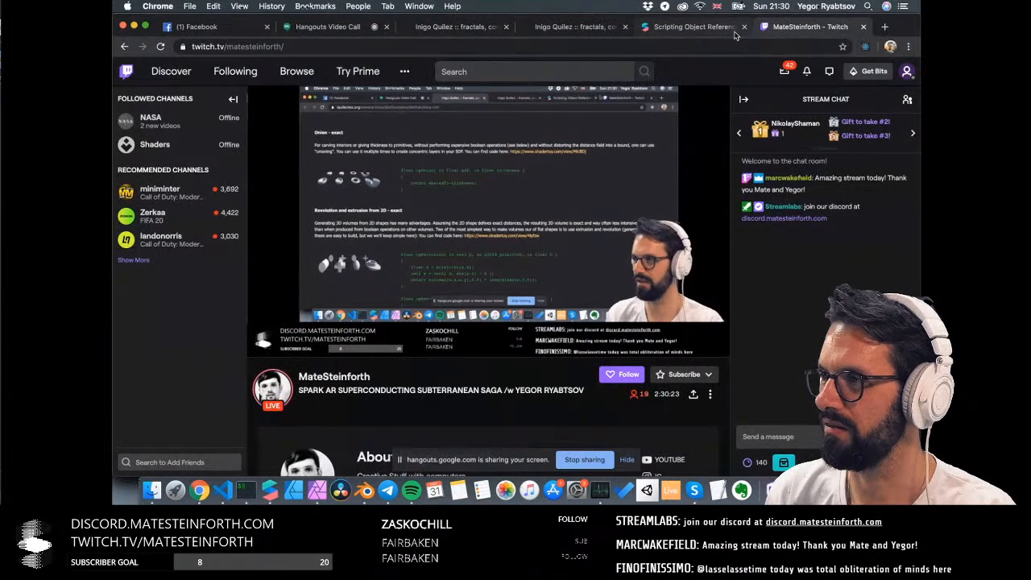
{"action": "left_click", "coordinate": [694, 27]}
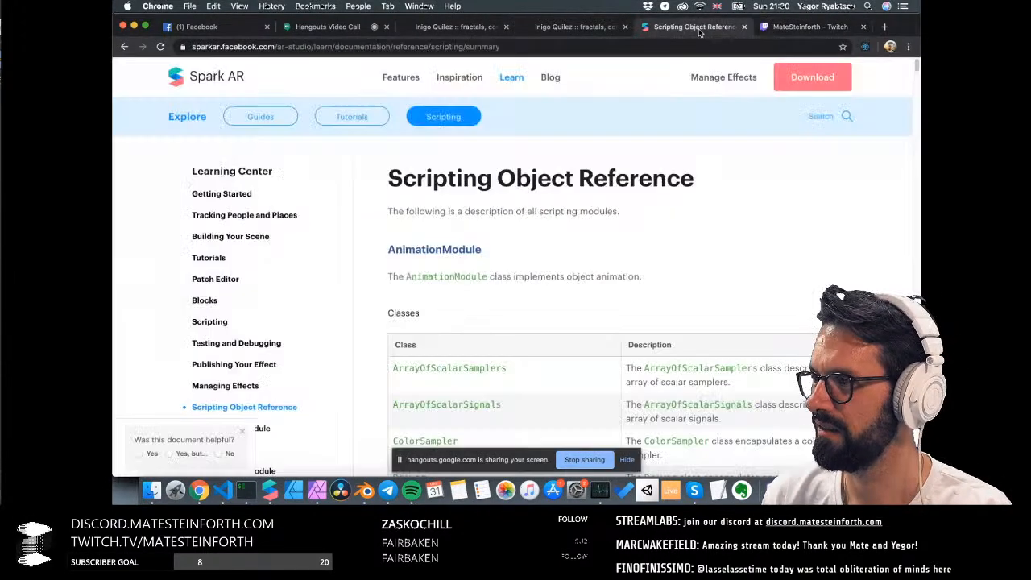
{"action": "left_click", "coordinate": [785, 28]}
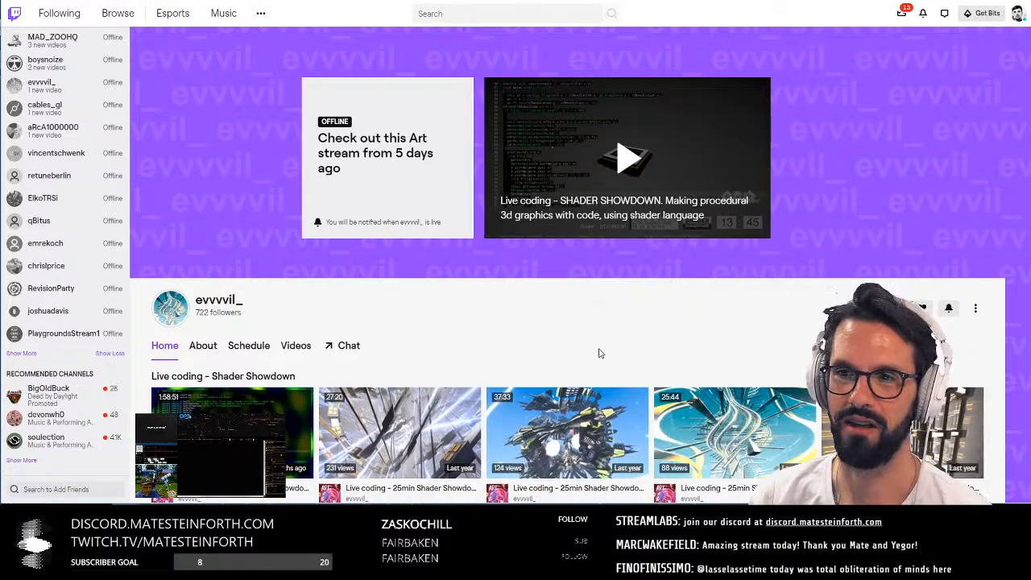
Look through the evvvvil_ Twitch channel page down to its suggested streamers
{"action": "scroll", "coordinate": [598, 353], "scroll_direction": "down", "scroll_amount": 4}
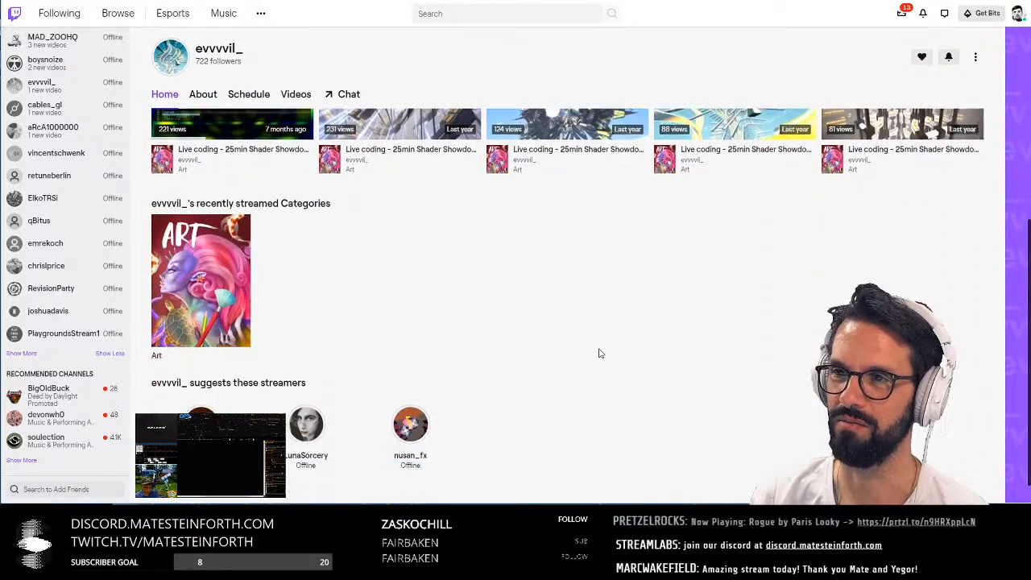
{"action": "scroll", "coordinate": [598, 353], "scroll_direction": "down", "scroll_amount": 1}
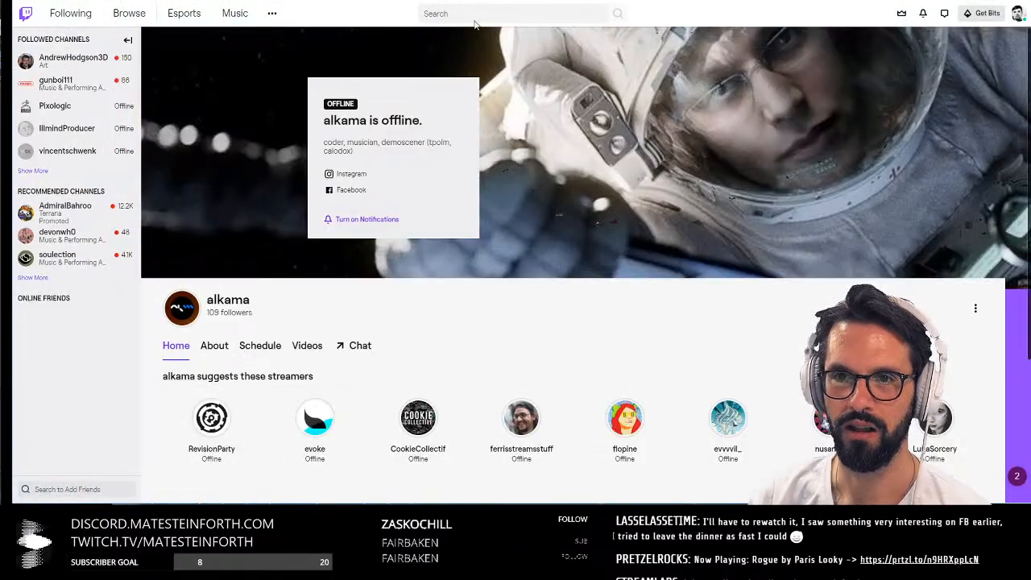
Search Twitch for demoscene, and open the live demostreamer channel
{"action": "left_click", "coordinate": [477, 14]}
{"action": "type", "text": "deo"}
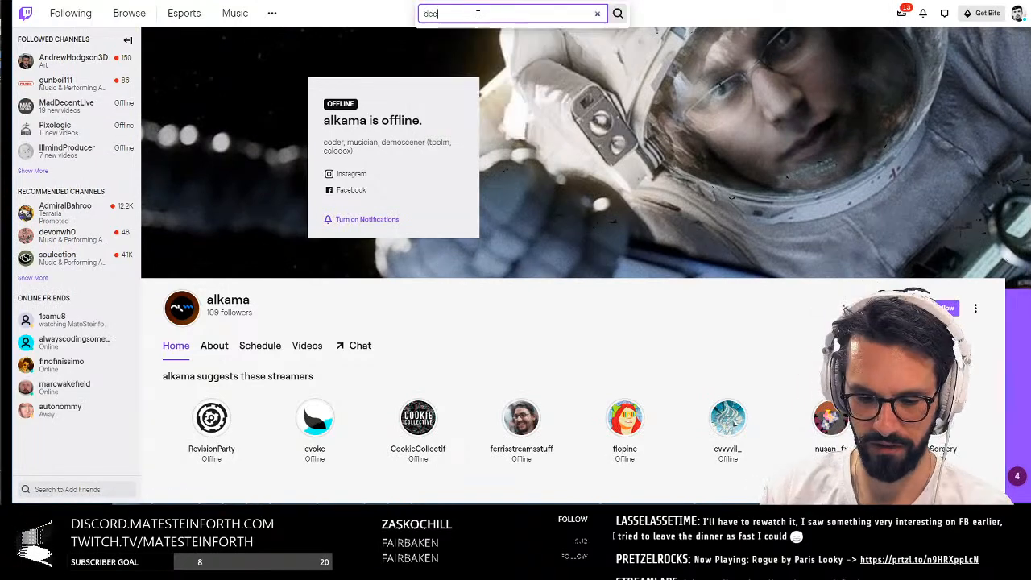
{"action": "type", "text": "scen"}
{"action": "key", "text": "BackSpace"}
{"action": "key", "text": "BackSpace"}
{"action": "key", "text": "BackSpace"}
{"action": "key", "text": "BackSpace"}
{"action": "key", "text": "BackSpace"}
{"action": "key", "text": "BackSpace"}
{"action": "key", "text": "BackSpace"}
{"action": "type", "text": "dem"}
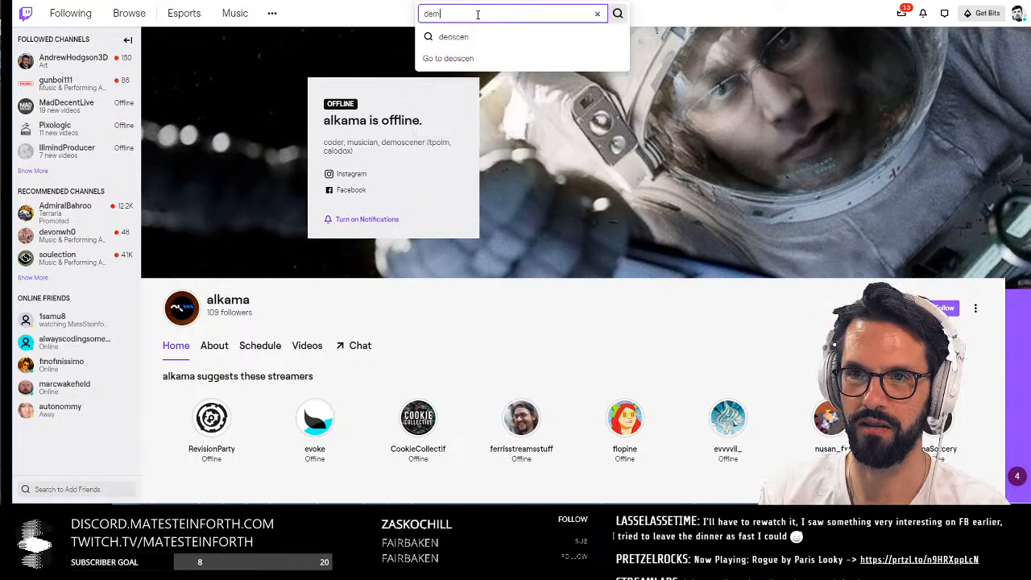
{"action": "type", "text": "oscene"}
{"action": "key", "text": "Return"}
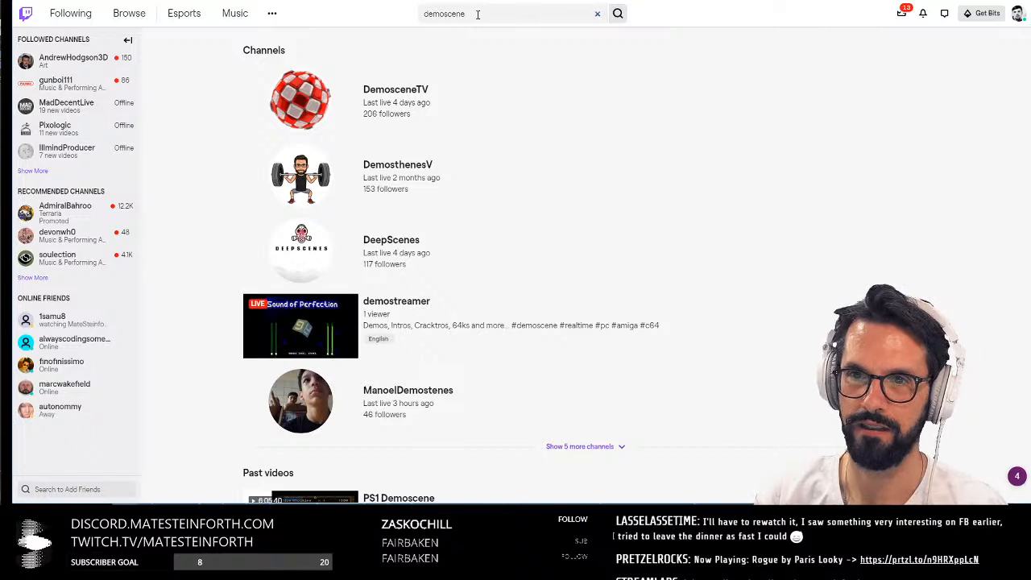
{"action": "left_click", "coordinate": [413, 303]}
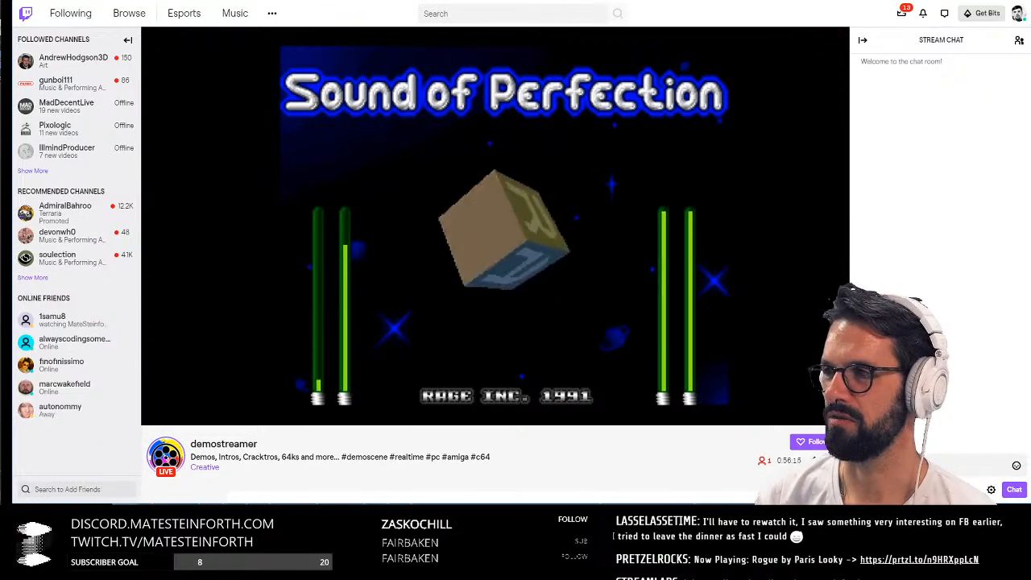
Bring the YouTube video Spark AR Scripting - Episode 2 onto this screen in a maximized window, and play it
{"action": "left_click_drag", "start_coordinate": [1030, 106], "coordinate": [732, 111]}
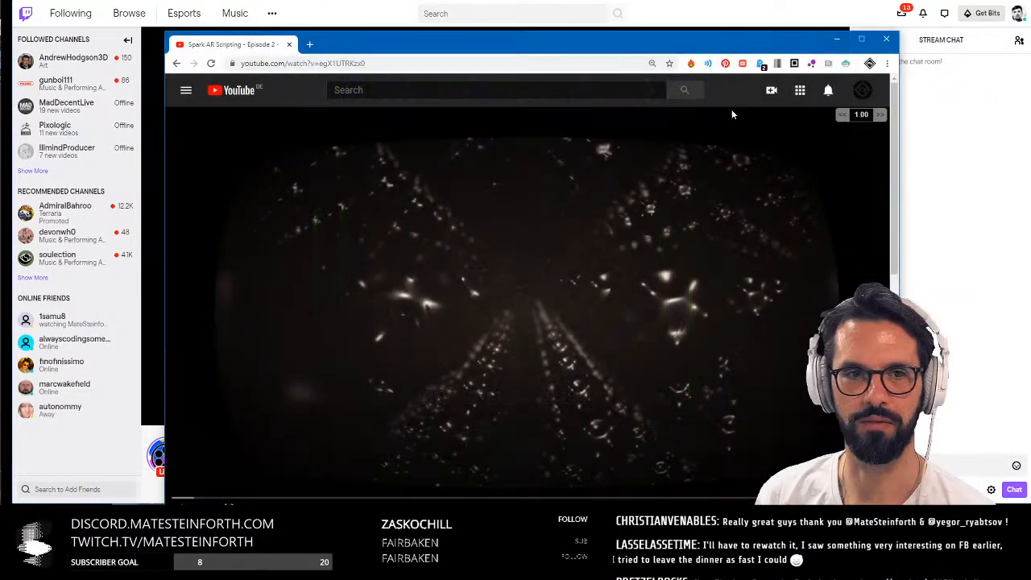
{"action": "left_click", "coordinate": [861, 40]}
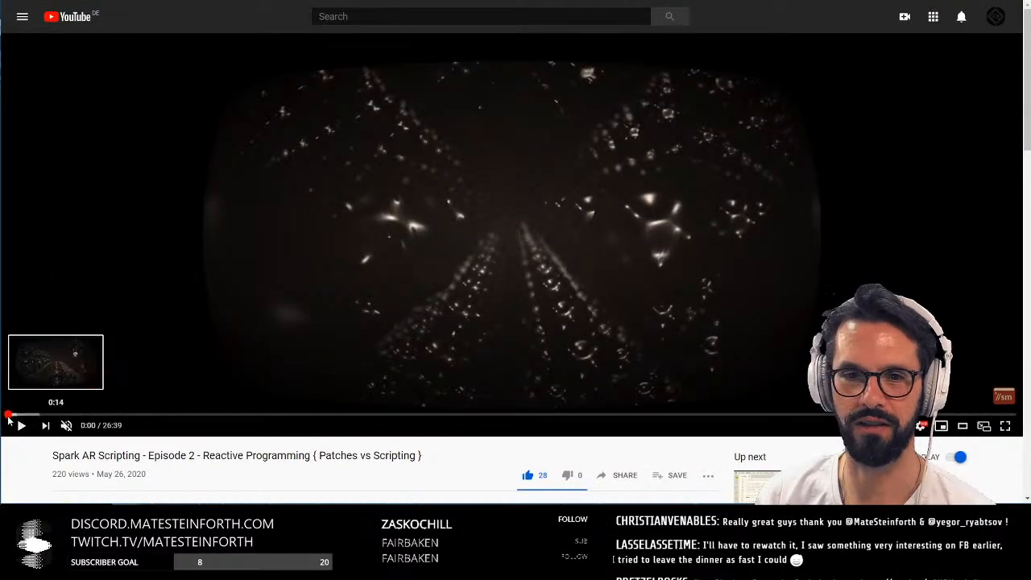
{"action": "scroll", "coordinate": [558, 413], "scroll_direction": "down", "scroll_amount": 2}
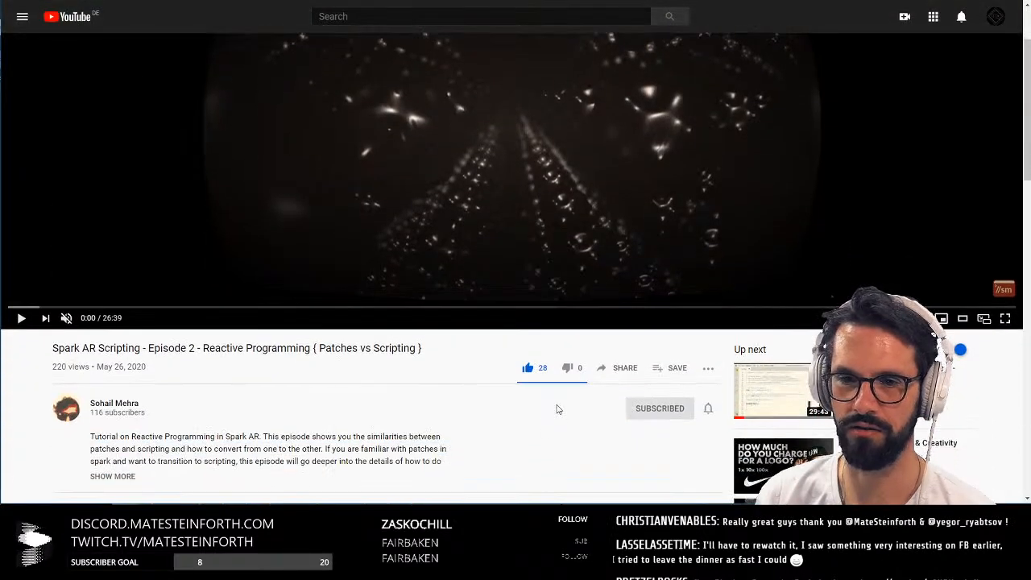
{"action": "scroll", "coordinate": [292, 422], "scroll_direction": "up", "scroll_amount": 2}
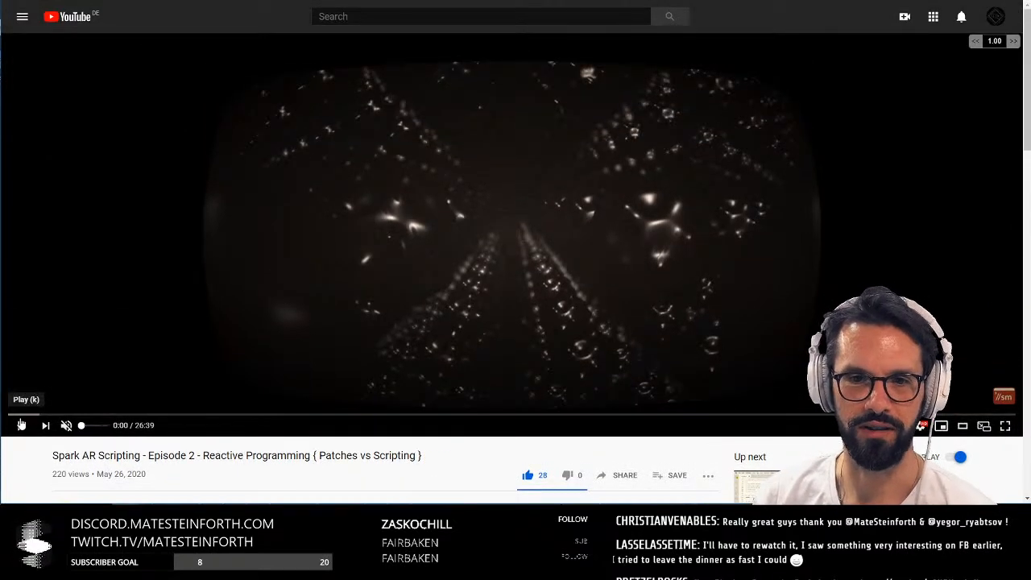
{"action": "left_click", "coordinate": [21, 427]}
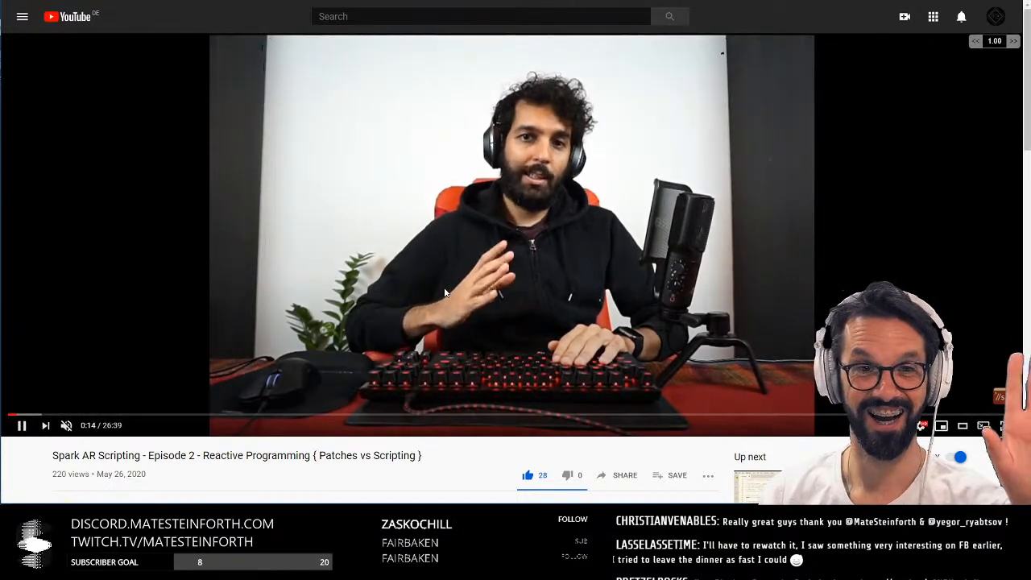
Return to the demostreamer page on Twitch, and search for demoscene again to browse the results
{"action": "left_click", "coordinate": [131, 2]}
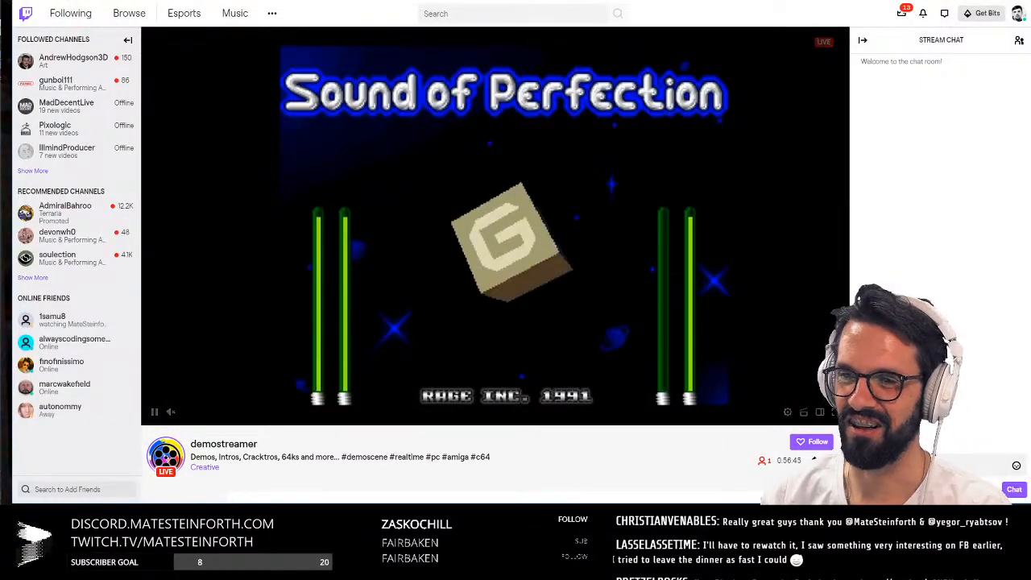
{"action": "left_click", "coordinate": [452, 12]}
{"action": "type", "text": "demoscene"}
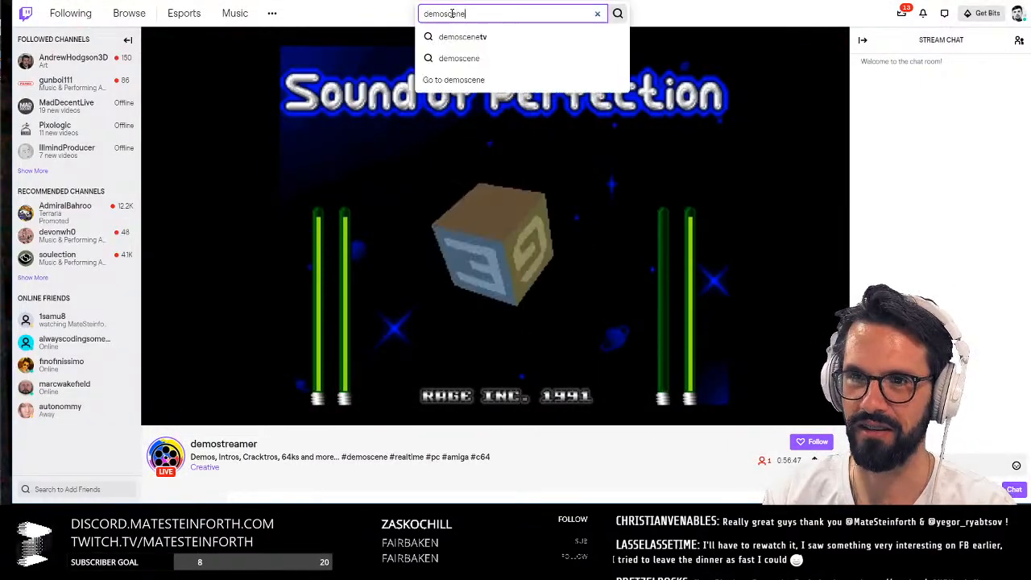
{"action": "key", "text": "Return"}
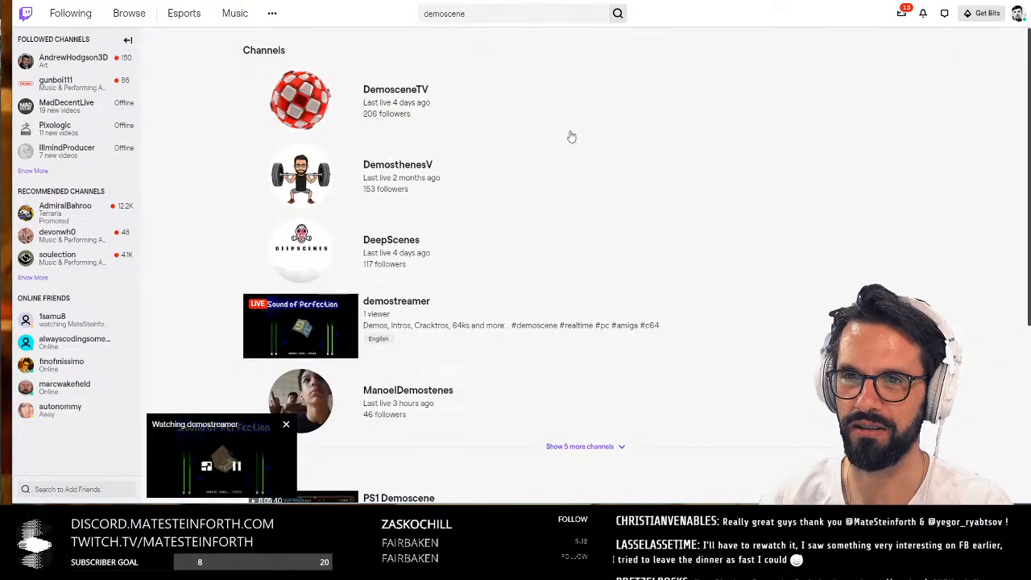
{"action": "scroll", "coordinate": [571, 135], "scroll_direction": "down", "scroll_amount": 3}
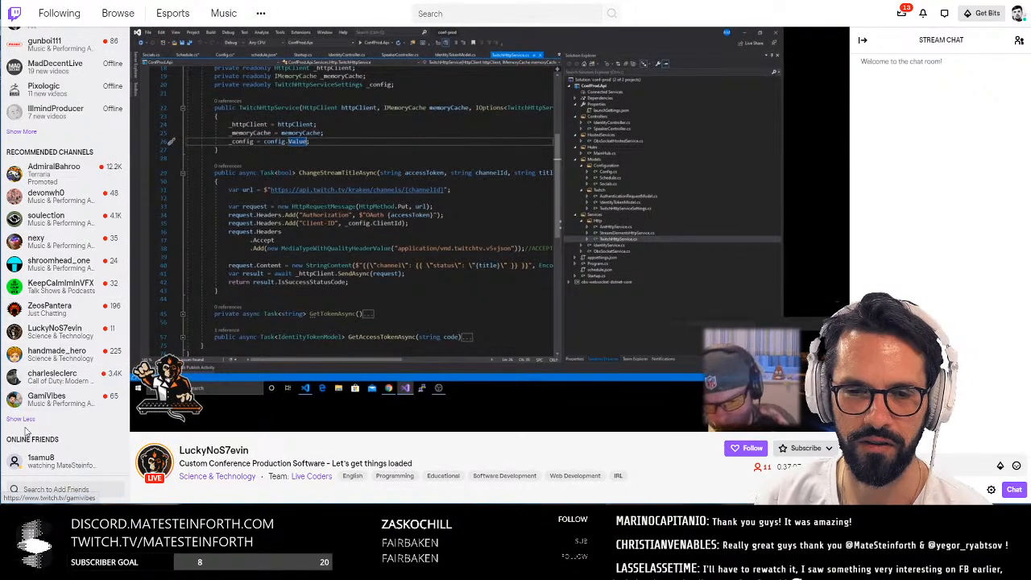
Open the recommended live Twitch channels GamiVibes and AdmiralBahroo one after the other
{"action": "left_click", "coordinate": [51, 407]}
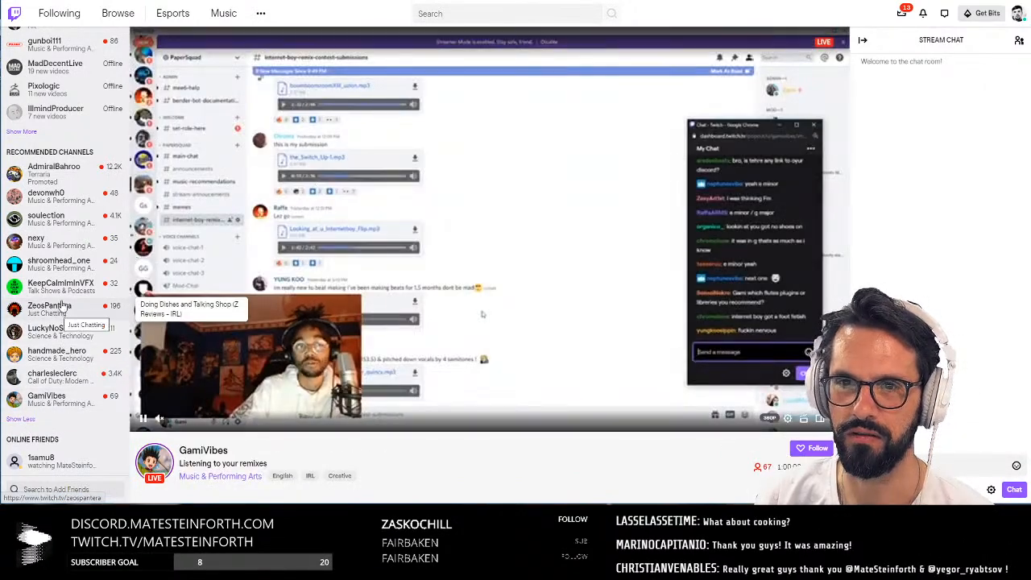
{"action": "left_click", "coordinate": [56, 175]}
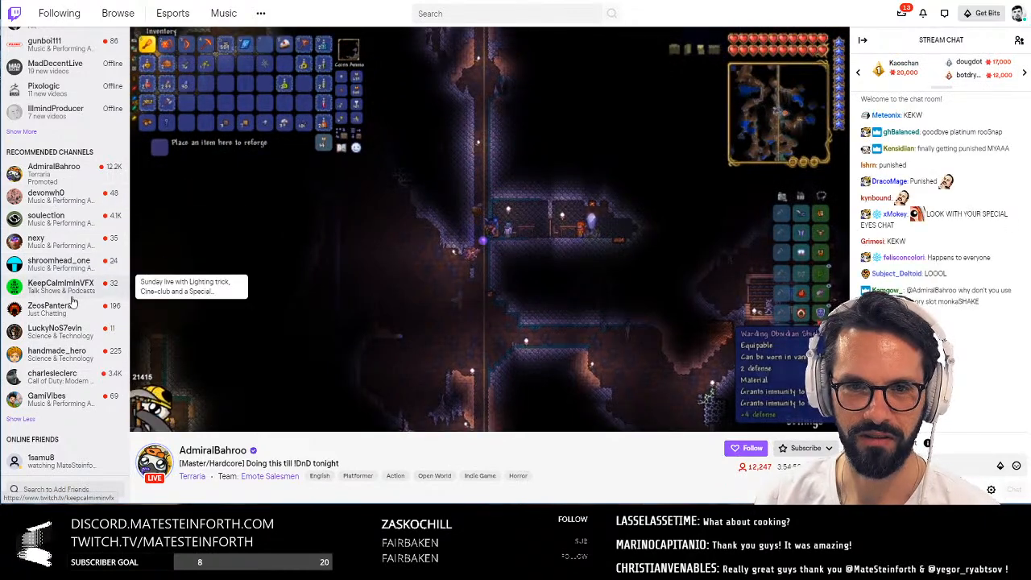
Open the live Twitch channels gunboi111, AdmiralBahroo and devonwh0 one after the other
{"action": "scroll", "coordinate": [64, 234], "scroll_direction": "up", "scroll_amount": 1}
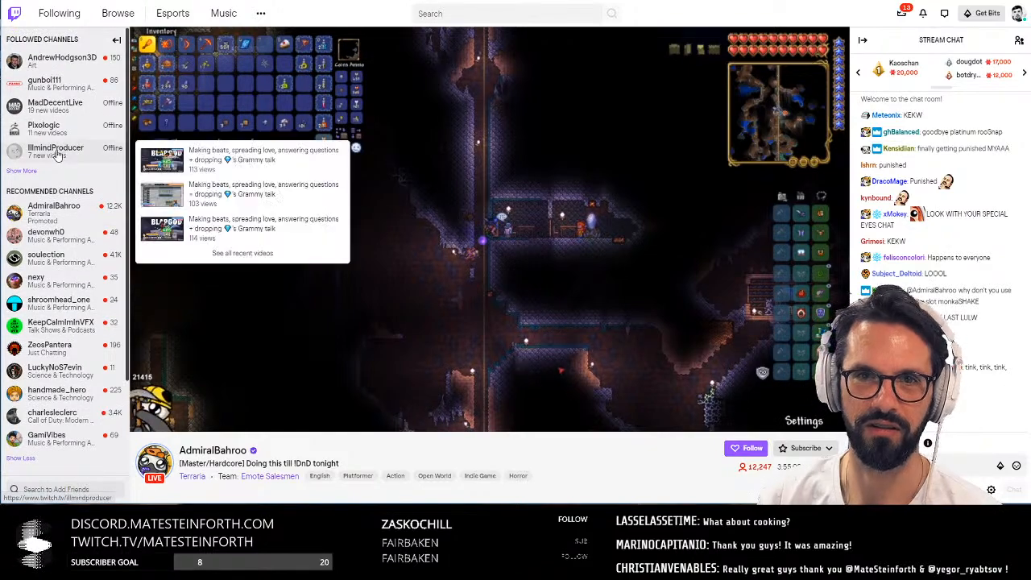
{"action": "left_click", "coordinate": [66, 89]}
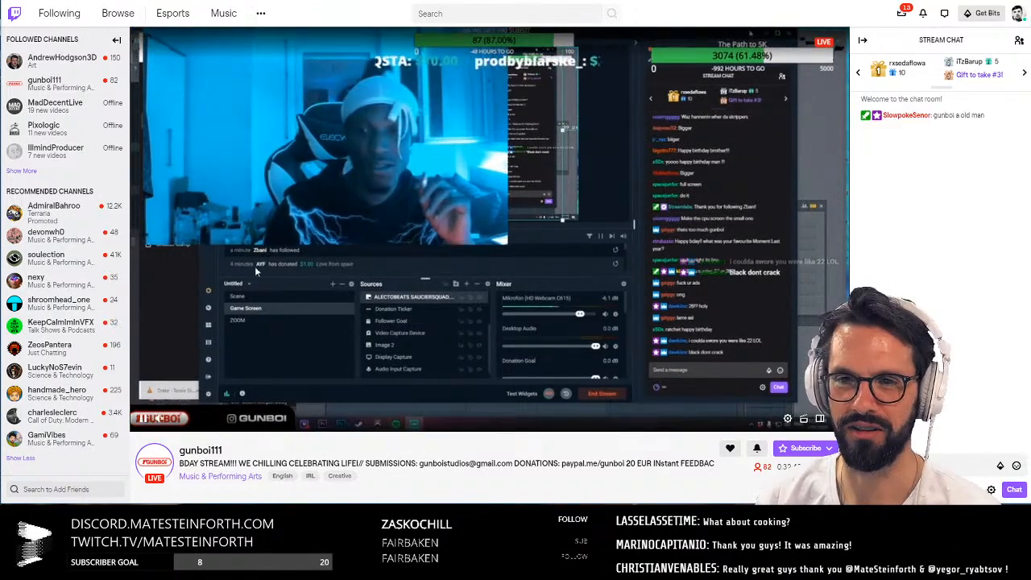
{"action": "left_click", "coordinate": [62, 214]}
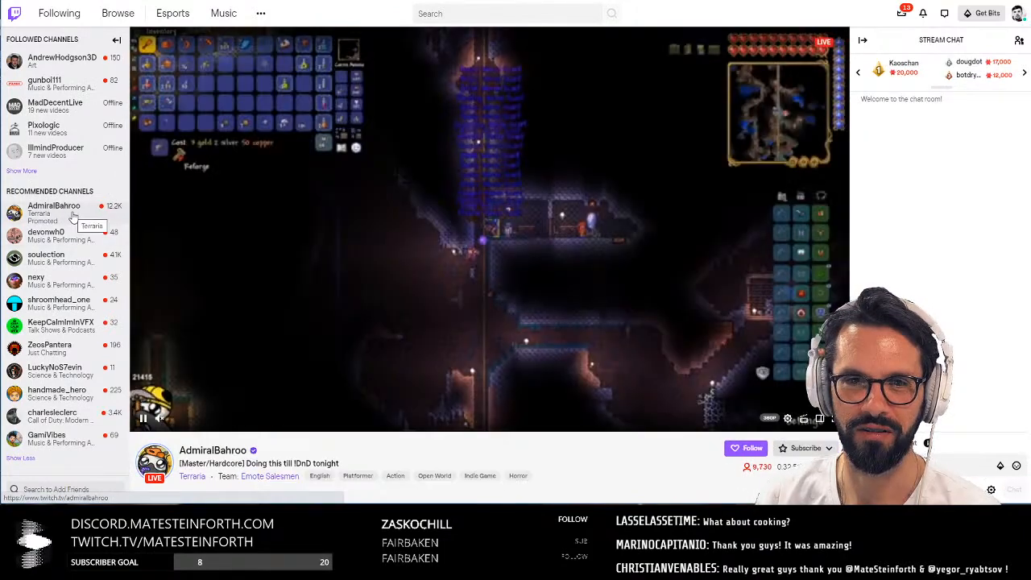
{"action": "scroll", "coordinate": [66, 198], "scroll_direction": "down", "scroll_amount": 1}
{"action": "left_click", "coordinate": [67, 190]}
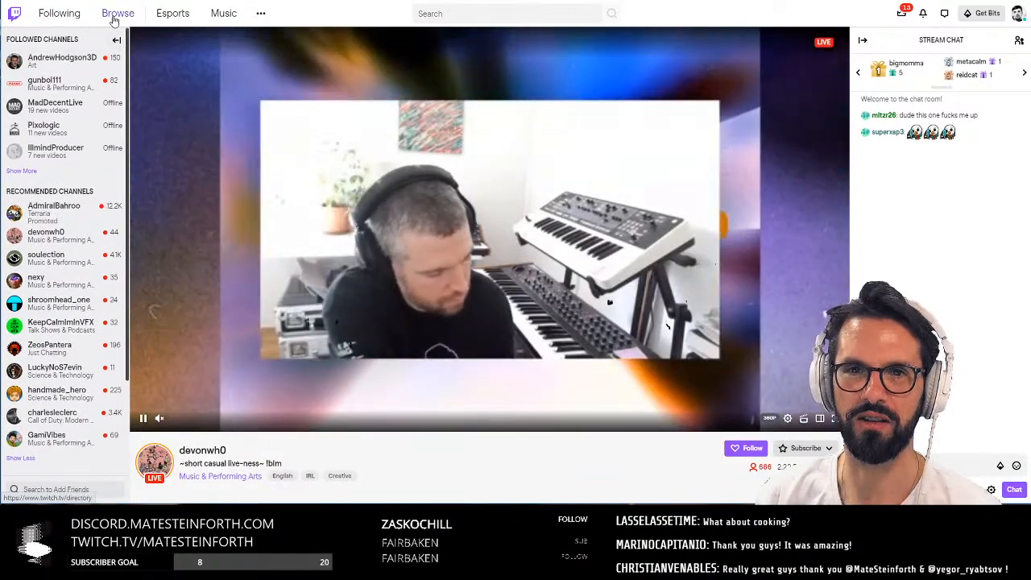
Open Twitch's browse page and look over the recommended categories
{"action": "left_click", "coordinate": [112, 15]}
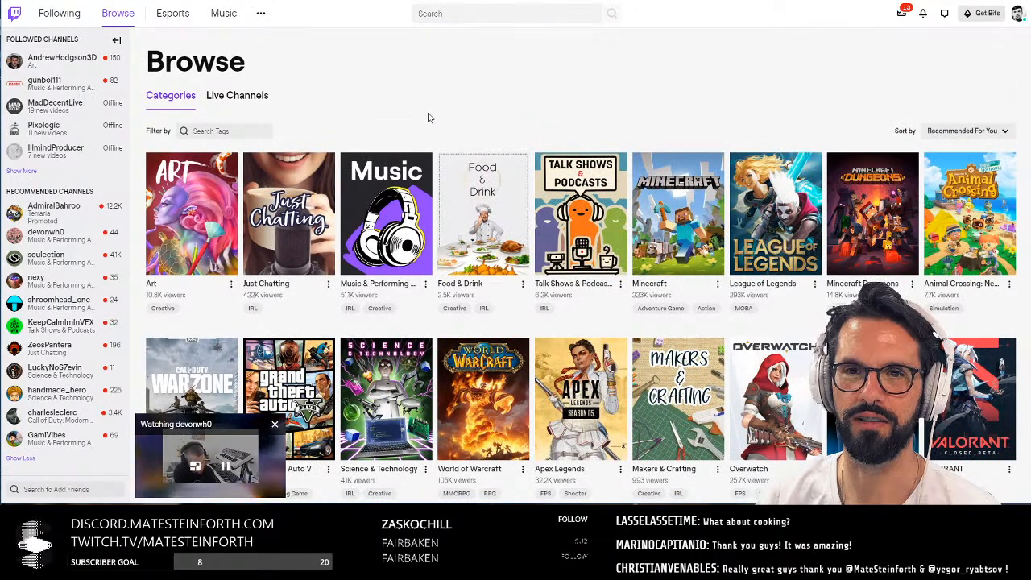
{"action": "scroll", "coordinate": [428, 117], "scroll_direction": "down", "scroll_amount": 1}
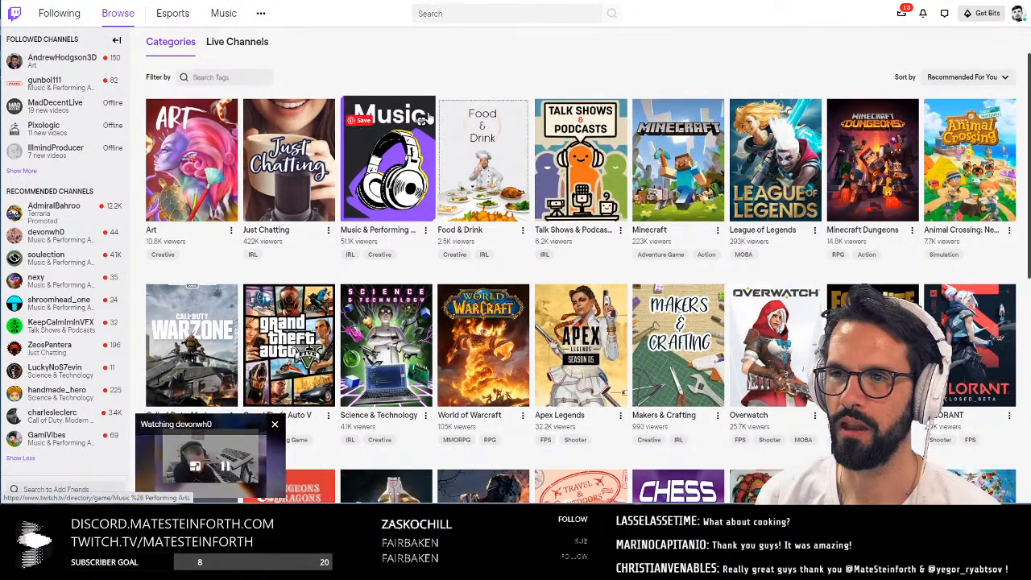
{"action": "scroll", "coordinate": [429, 118], "scroll_direction": "down", "scroll_amount": 1}
{"action": "scroll", "coordinate": [429, 118], "scroll_direction": "up", "scroll_amount": 2}
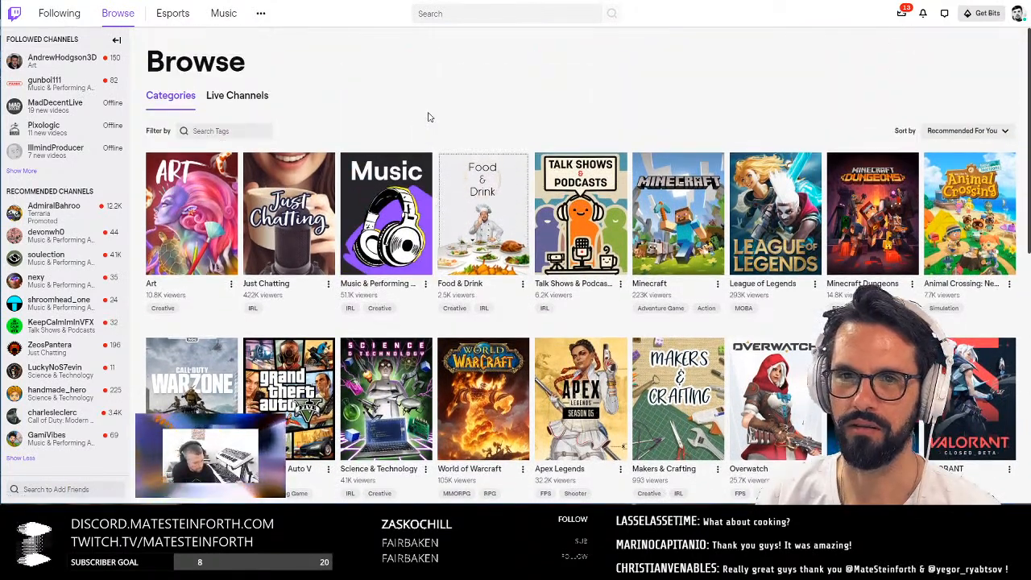
Switch the browse page to live channels and examine the recommended streams for a suitable channel to raid
{"action": "left_click", "coordinate": [248, 99]}
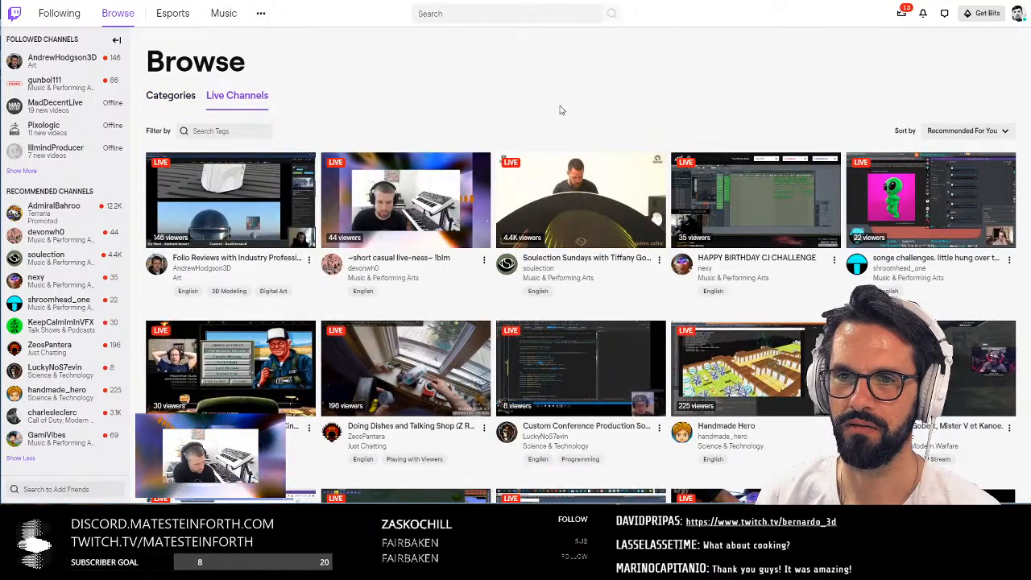
{"action": "scroll", "coordinate": [562, 110], "scroll_direction": "down", "scroll_amount": 1}
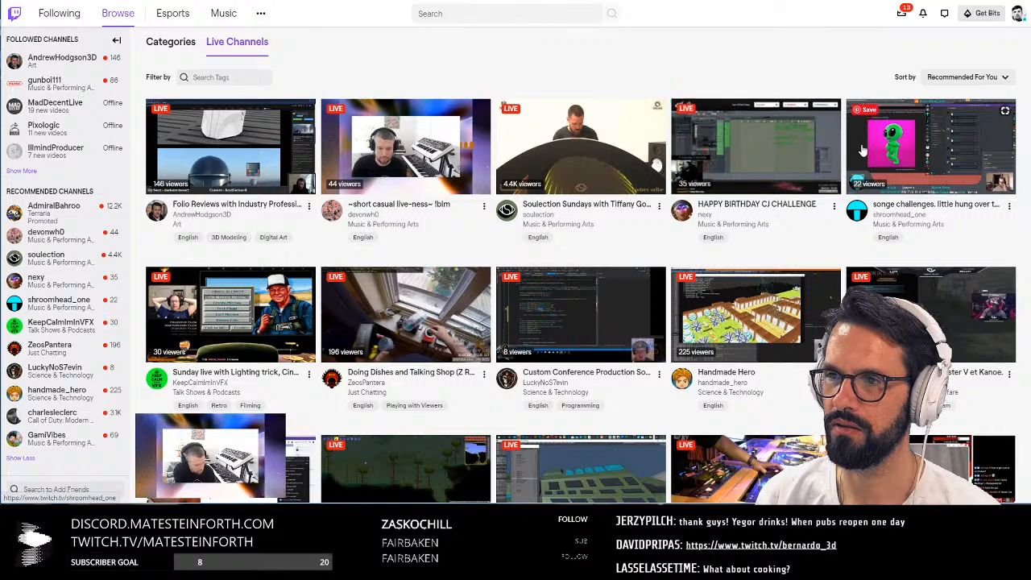
{"action": "scroll", "coordinate": [951, 154], "scroll_direction": "down", "scroll_amount": 1}
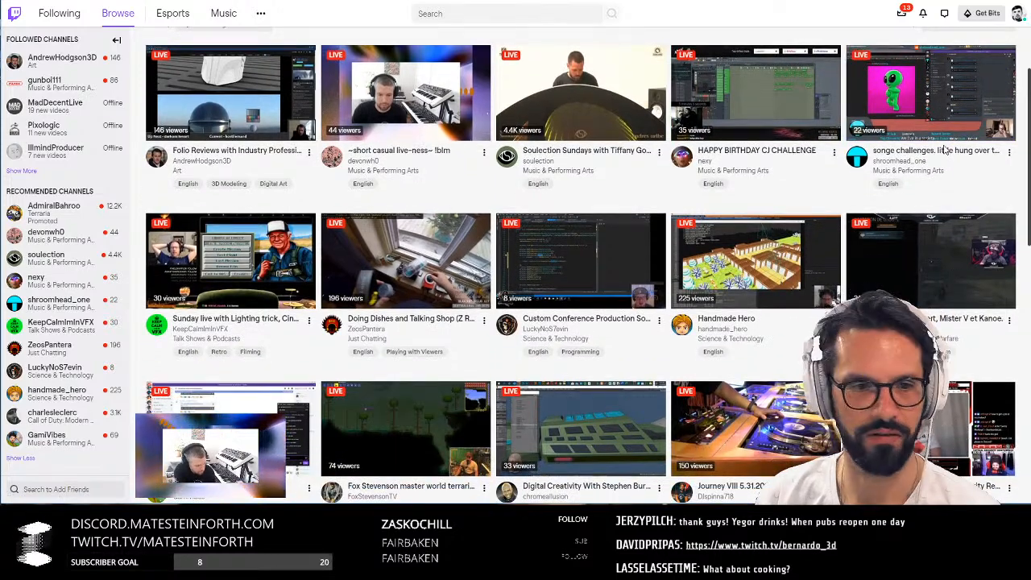
{"action": "scroll", "coordinate": [946, 151], "scroll_direction": "down", "scroll_amount": 1}
{"action": "scroll", "coordinate": [945, 150], "scroll_direction": "down", "scroll_amount": 1}
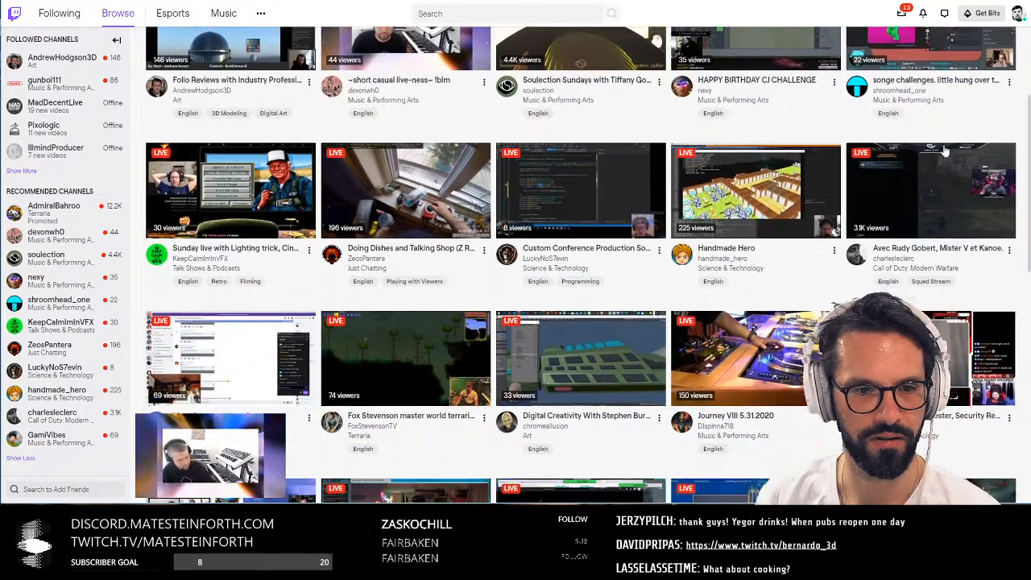
{"action": "scroll", "coordinate": [946, 150], "scroll_direction": "down", "scroll_amount": 1}
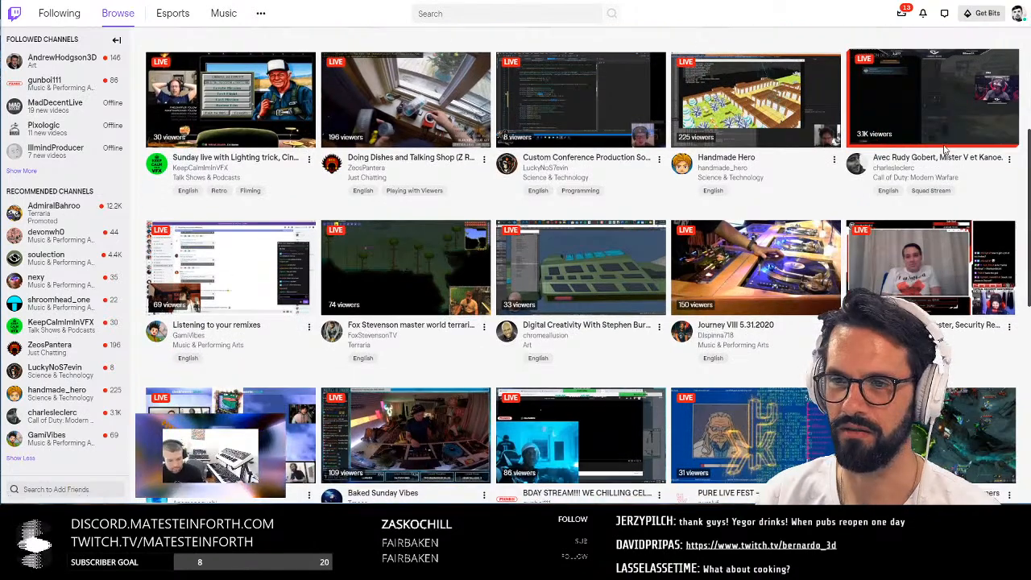
{"action": "scroll", "coordinate": [904, 151], "scroll_direction": "down", "scroll_amount": 1}
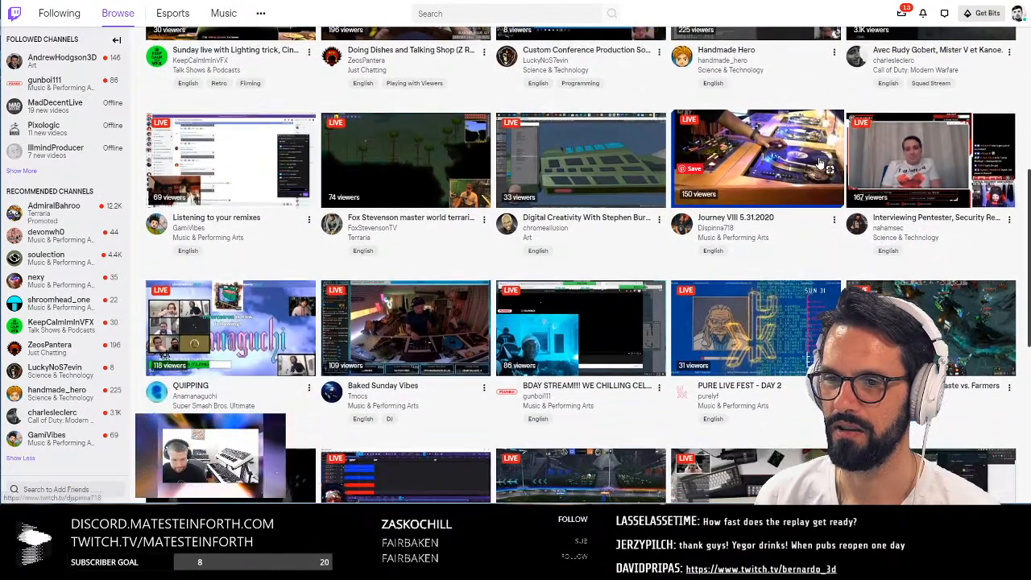
{"action": "scroll", "coordinate": [813, 165], "scroll_direction": "down", "scroll_amount": 1}
{"action": "scroll", "coordinate": [813, 165], "scroll_direction": "down", "scroll_amount": 5}
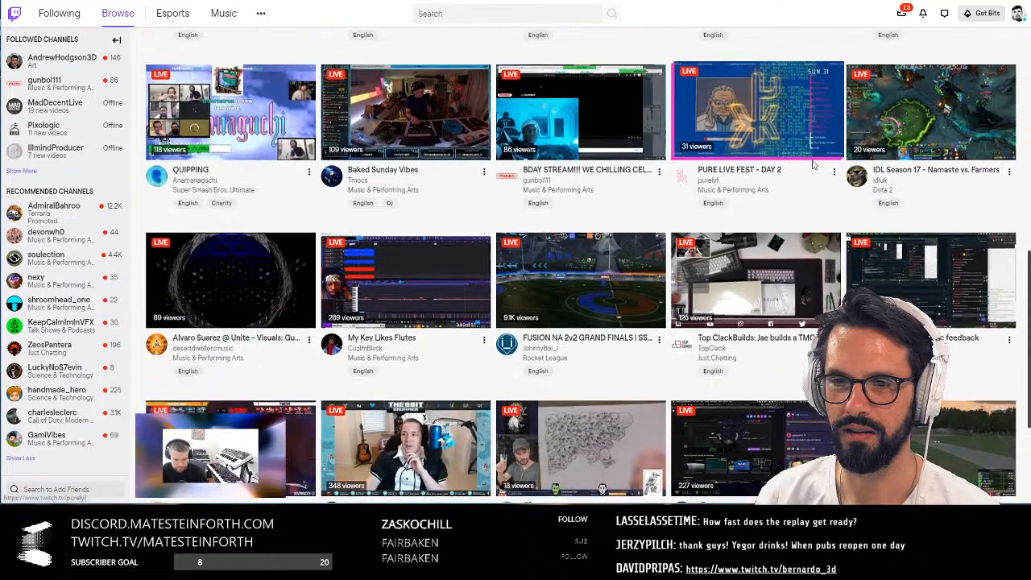
{"action": "scroll", "coordinate": [812, 165], "scroll_direction": "down", "scroll_amount": 2}
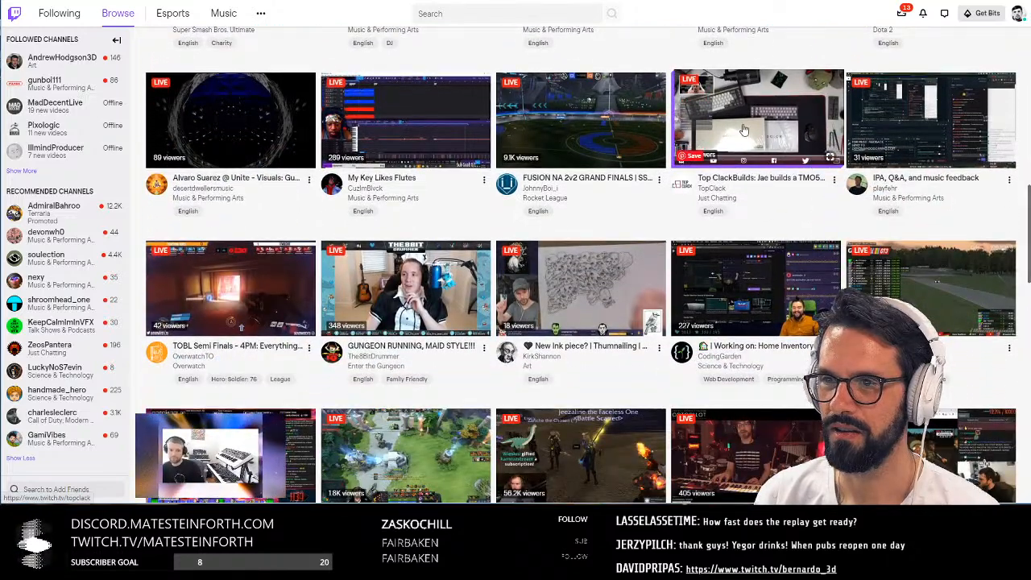
Open the TopClack live channel and send the MateSteinforth stream's viewers there with the prepared raid
{"action": "left_click", "coordinate": [772, 127]}
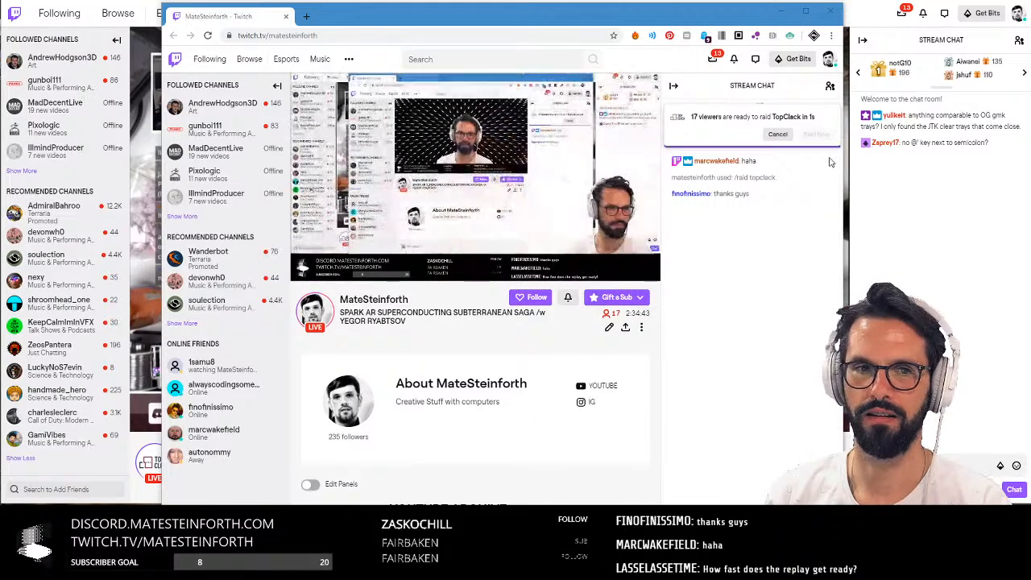
{"action": "left_click", "coordinate": [816, 135]}
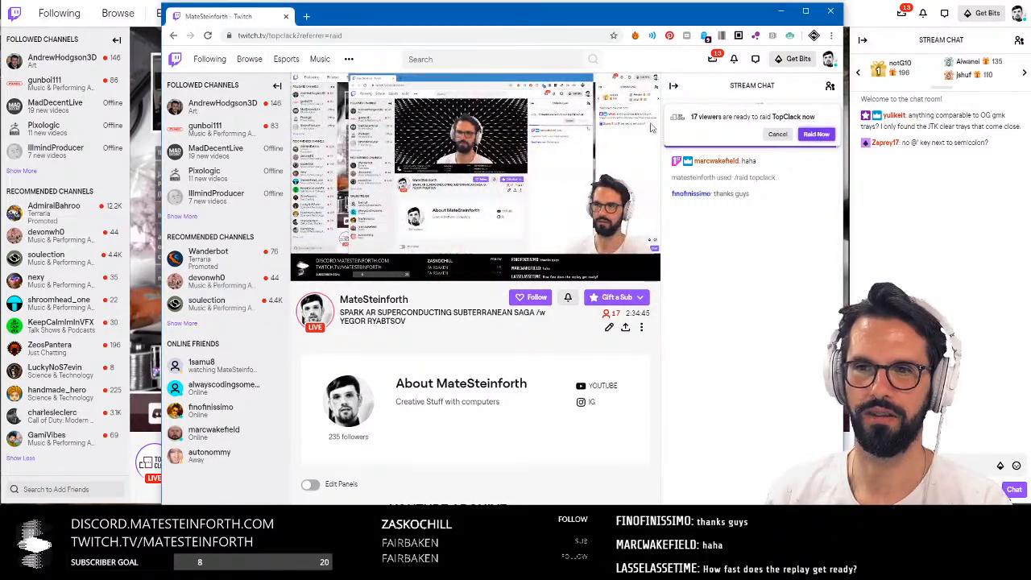